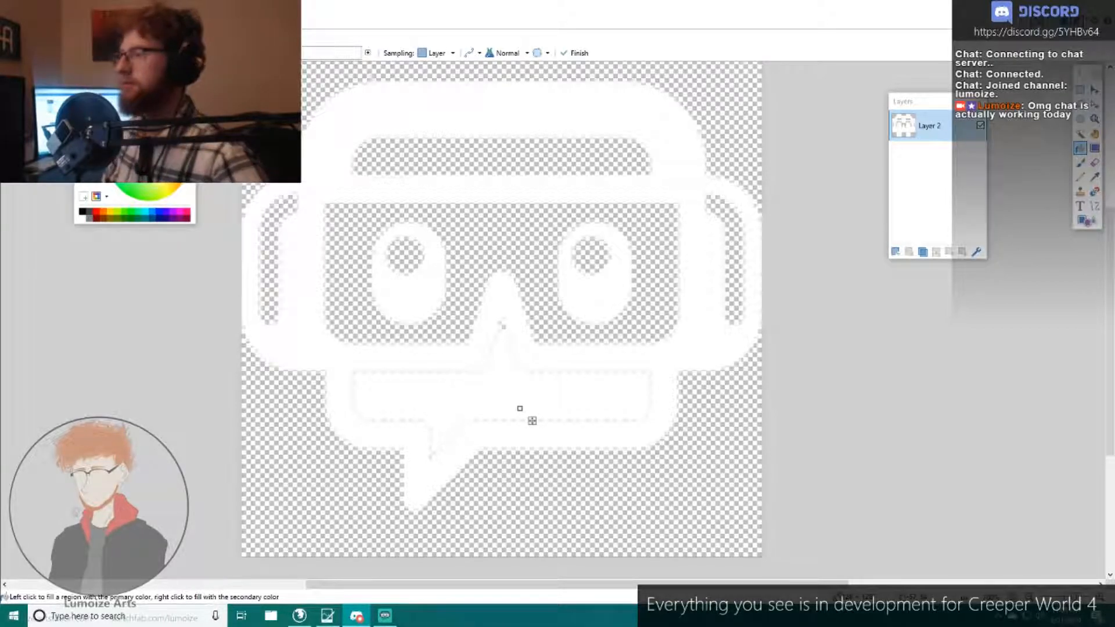
Close the Stream.png image and discard its unsaved changes.
click(936, 5)
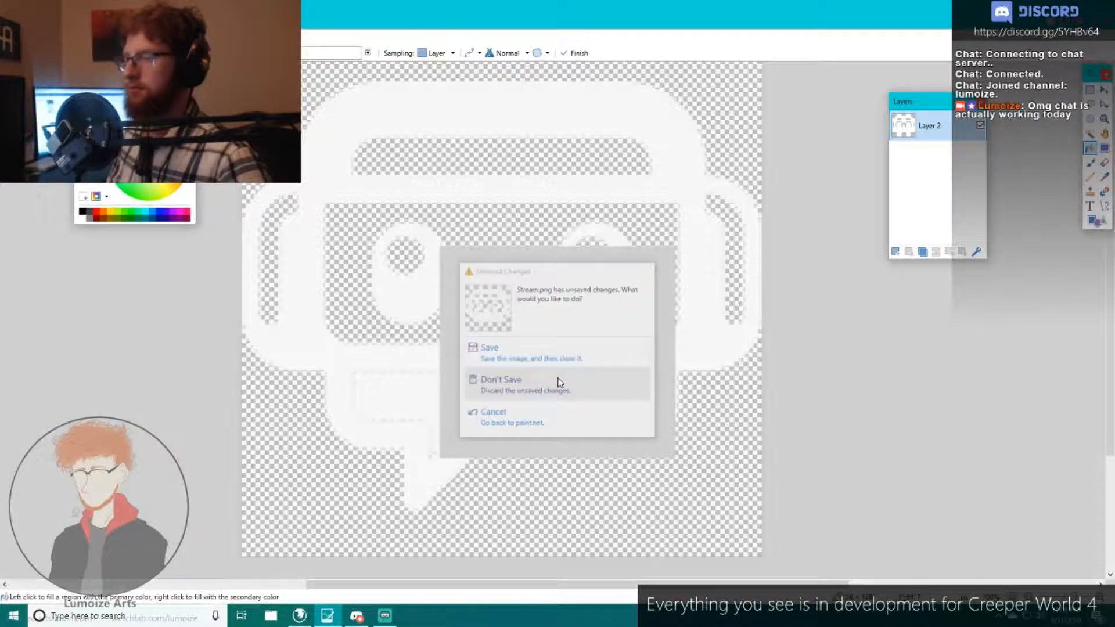
click(570, 381)
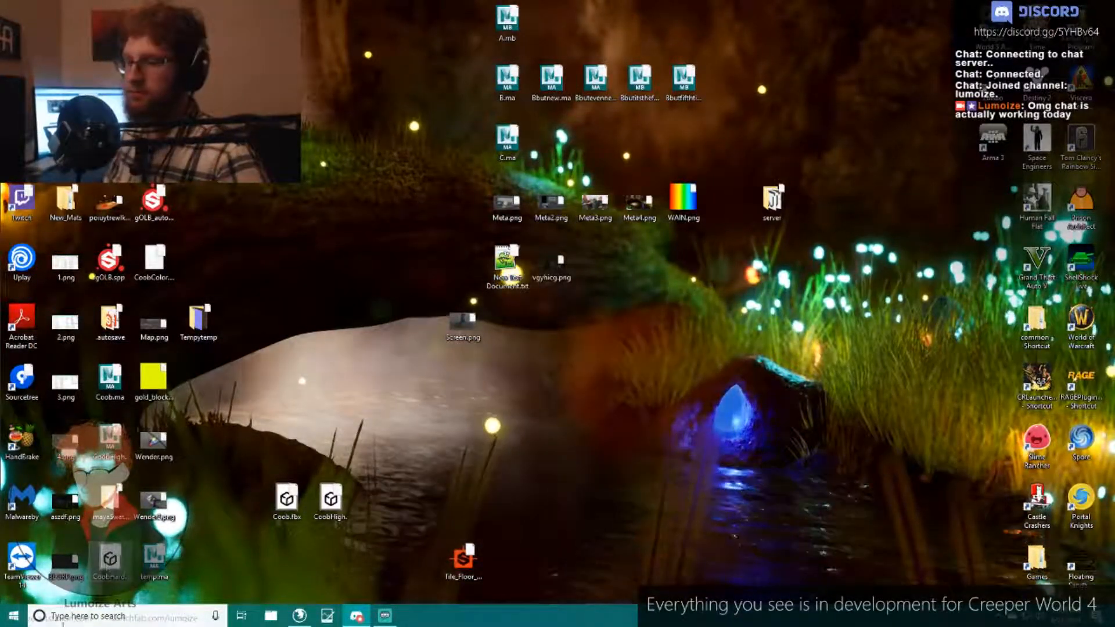
click(300, 615)
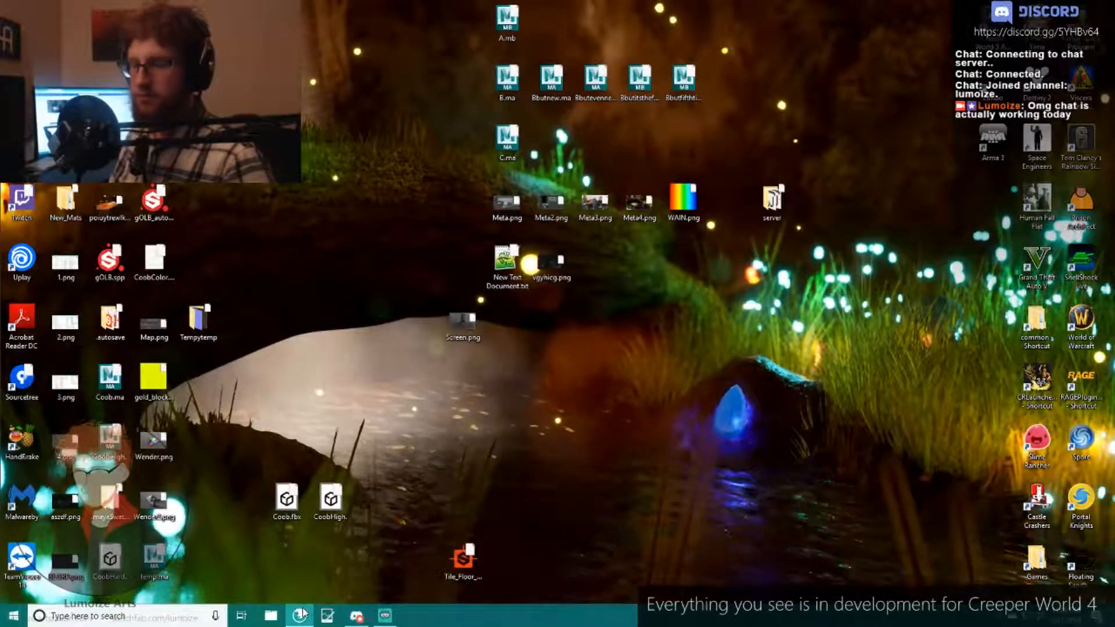
Launch Maya.
click(61, 620)
text(maya)
key(Return)
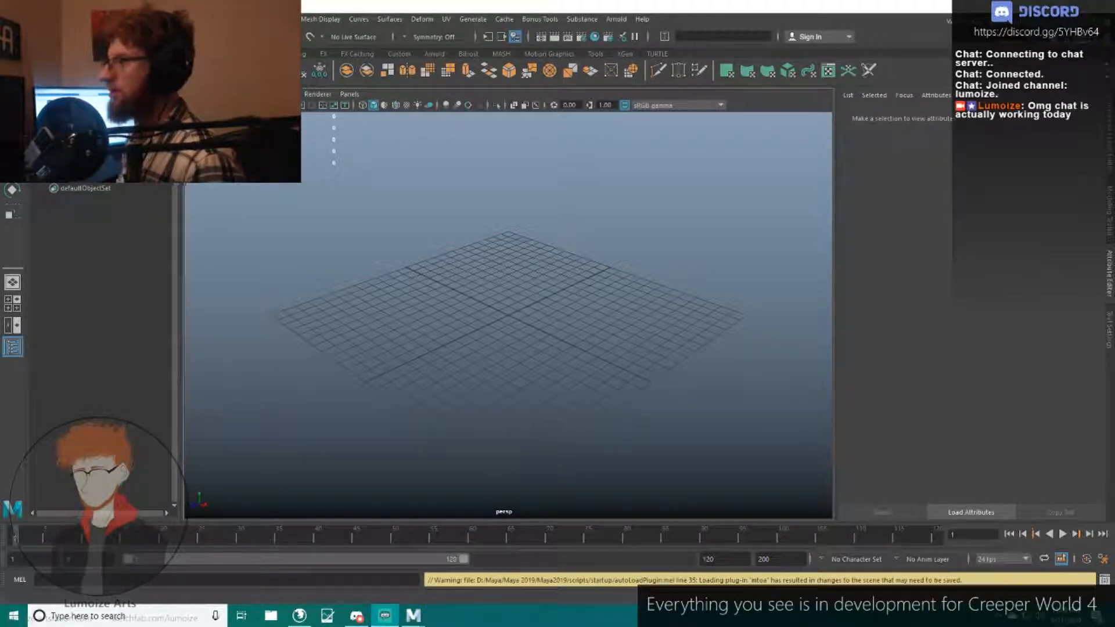
click(570, 279)
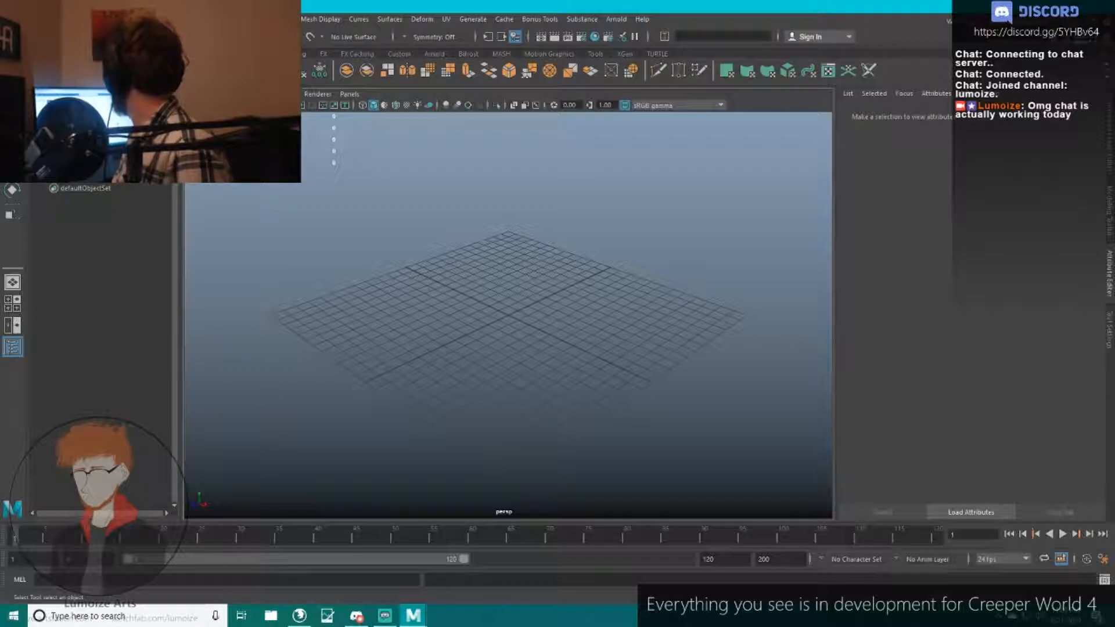
key(alt+Tab)
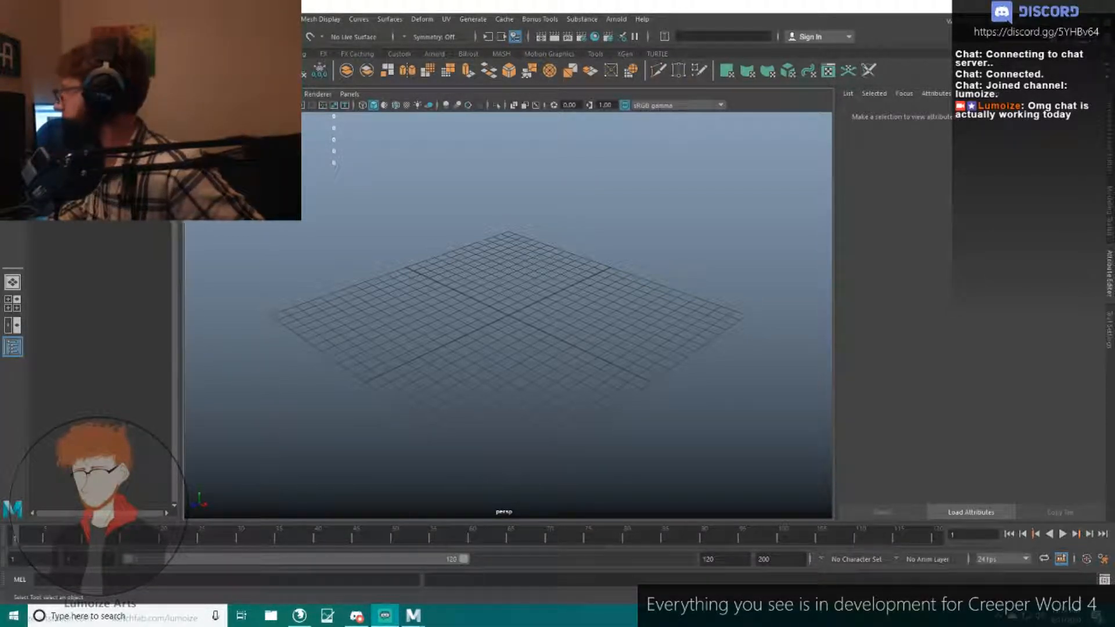
click(1029, 214)
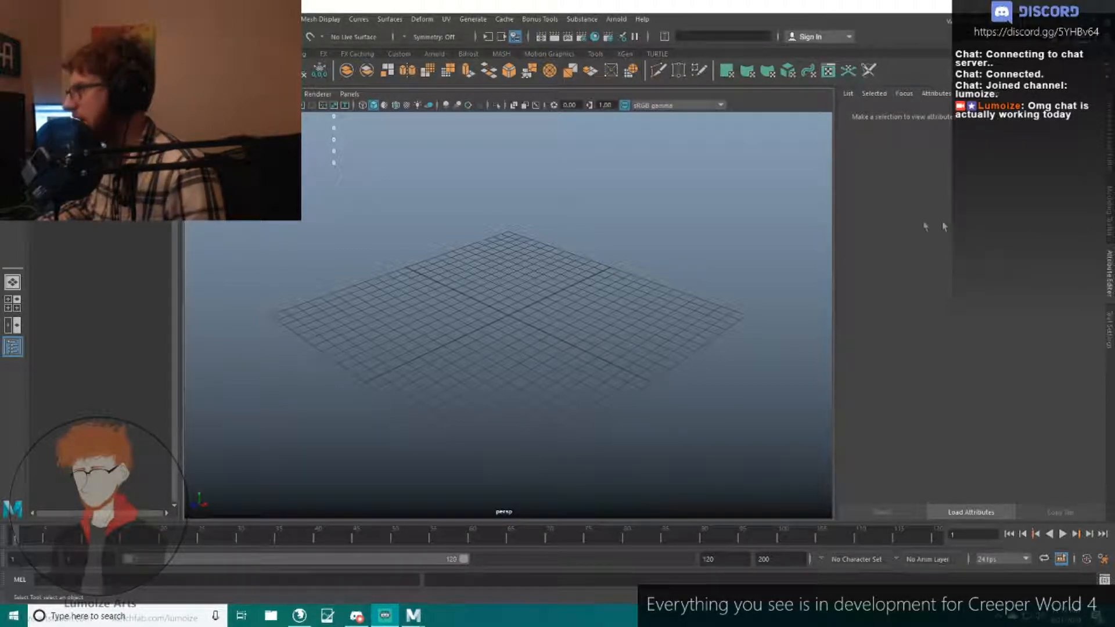
click(1041, 205)
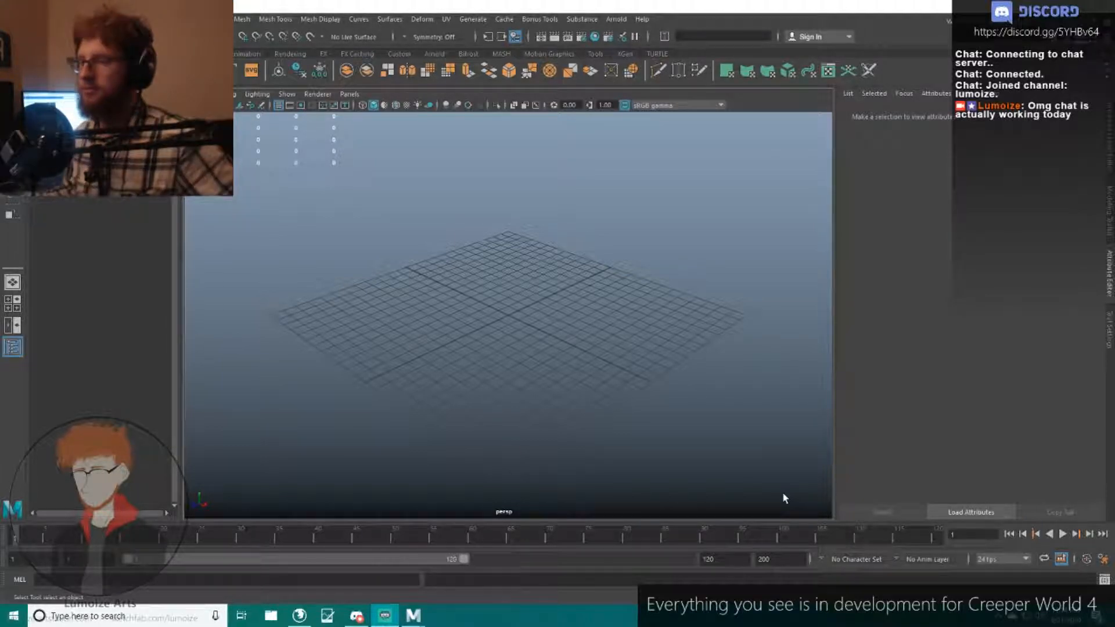
click(591, 364)
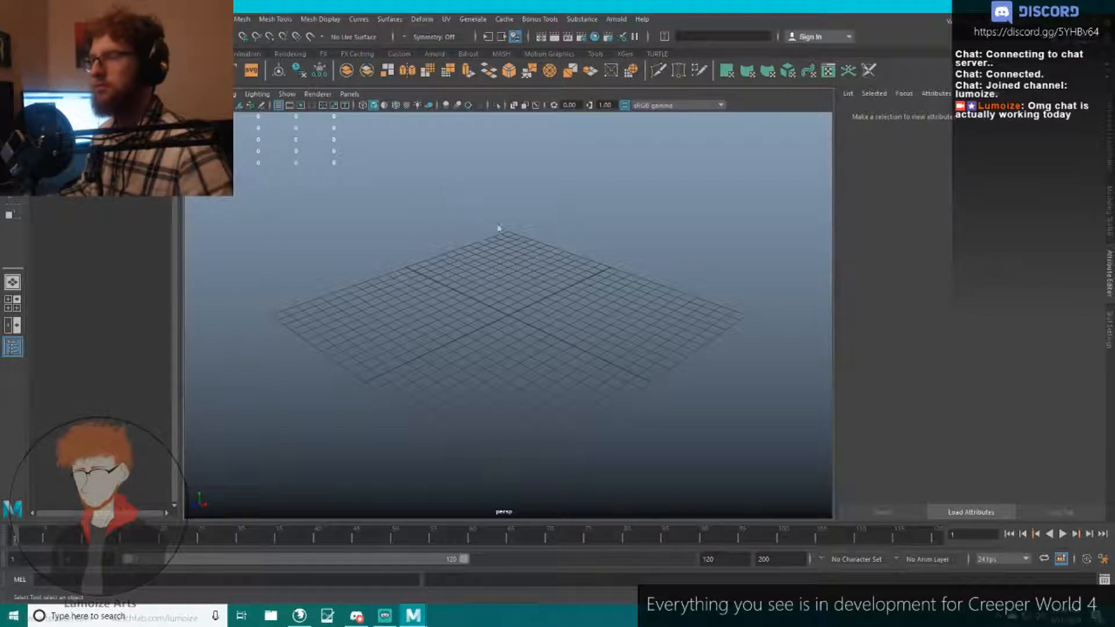
alt+drag(419, 217, 565, 268)
scroll(462, 267, down, 5)
scroll(491, 322, up, 8)
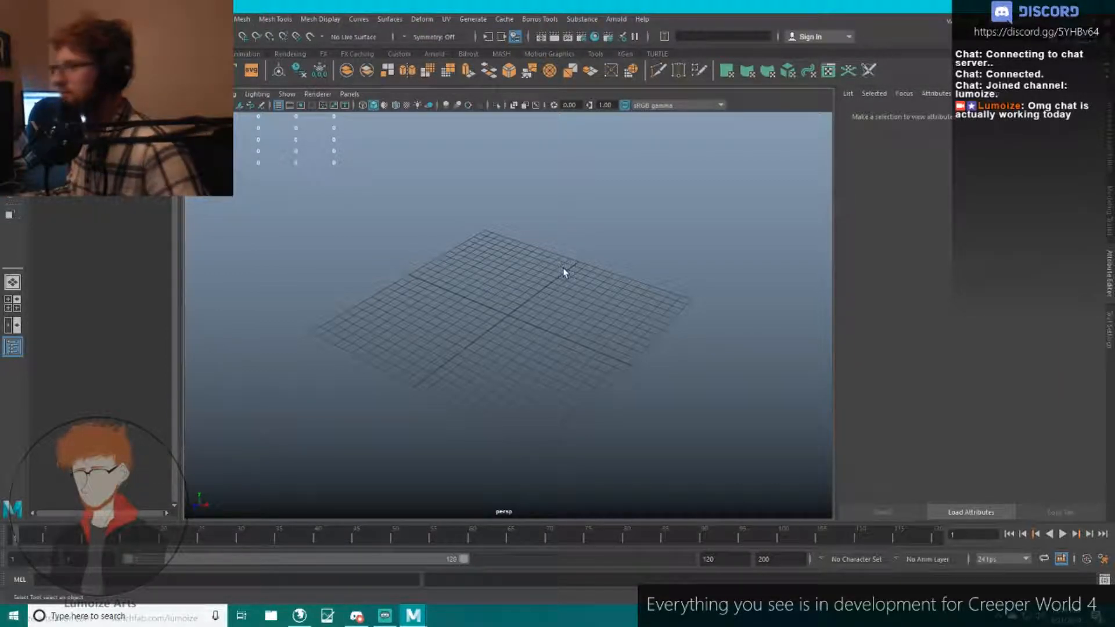
scroll(553, 325, up, 5)
scroll(549, 304, down, 6)
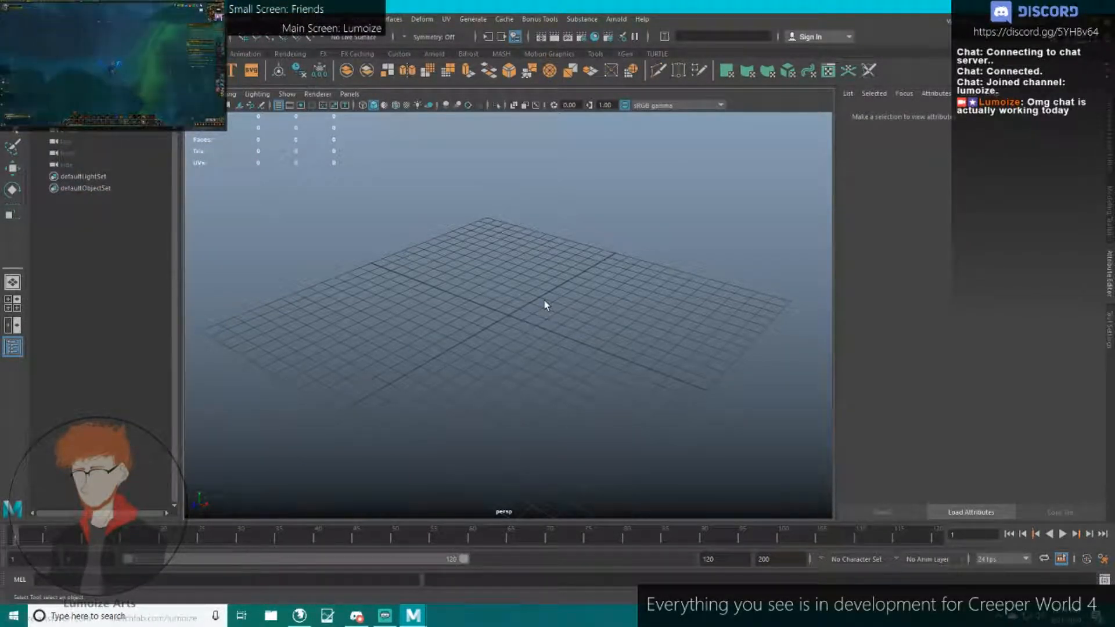
scroll(515, 299, up, 5)
mouse_move(514, 300)
alt+mouse_down()
mouse_move(525, 298)
mouse_move(507, 280)
alt+mouse_up()
alt+drag(498, 186, 504, 207)
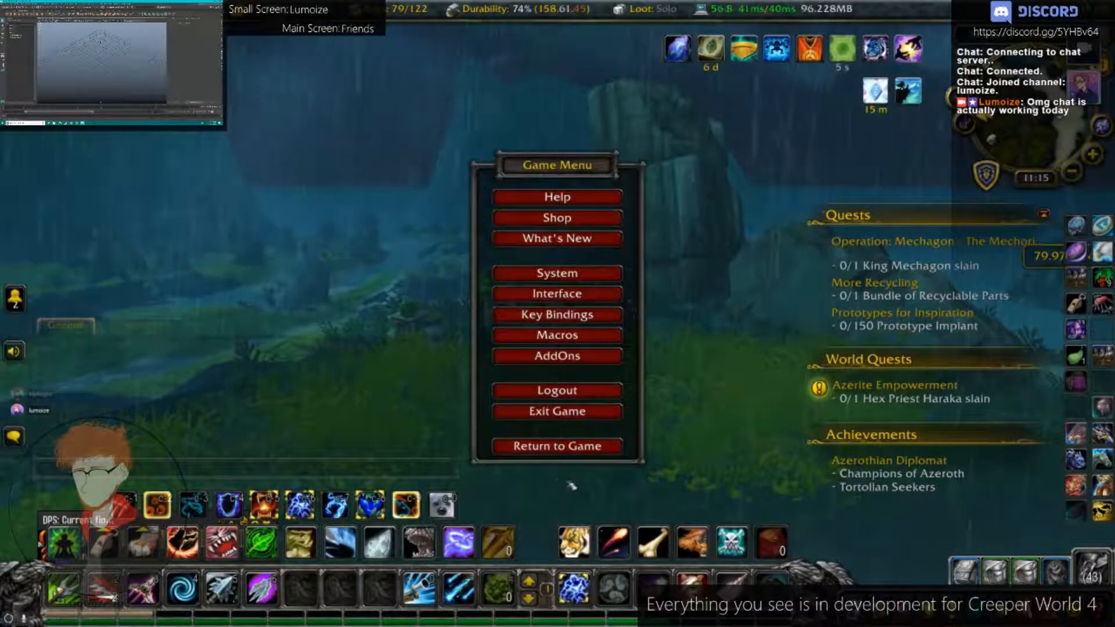
click(588, 278)
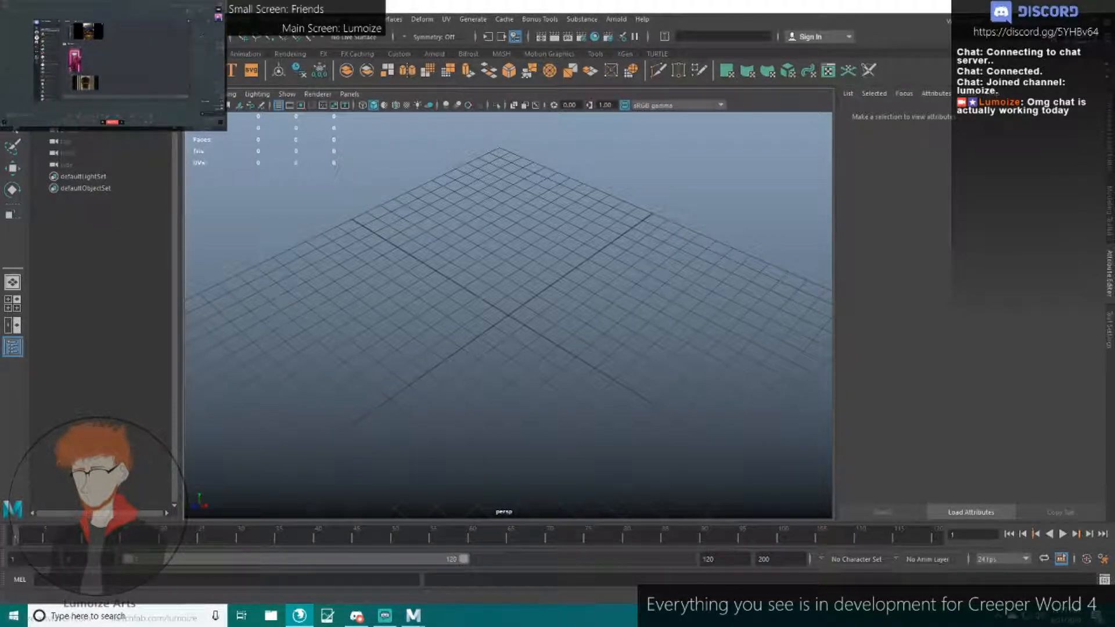
Create a polygon cylinder in the empty scene and frame it.
click(550, 302)
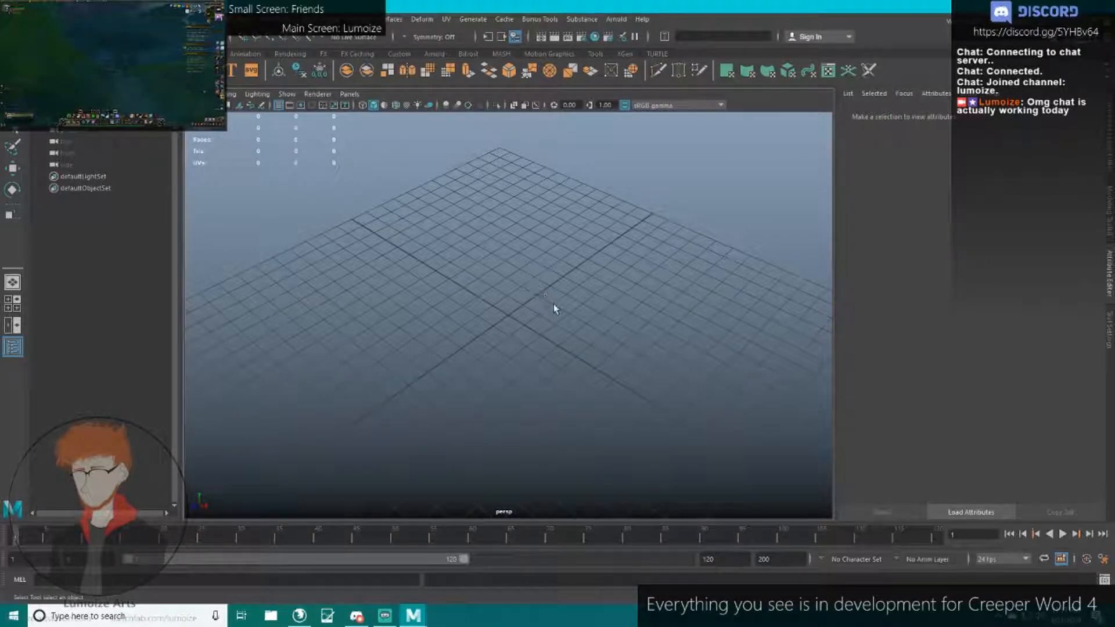
shift+right_drag(549, 302, 480, 281)
alt+drag(550, 302, 480, 281)
key(f)
key(w)
scroll(543, 296, down, 8)
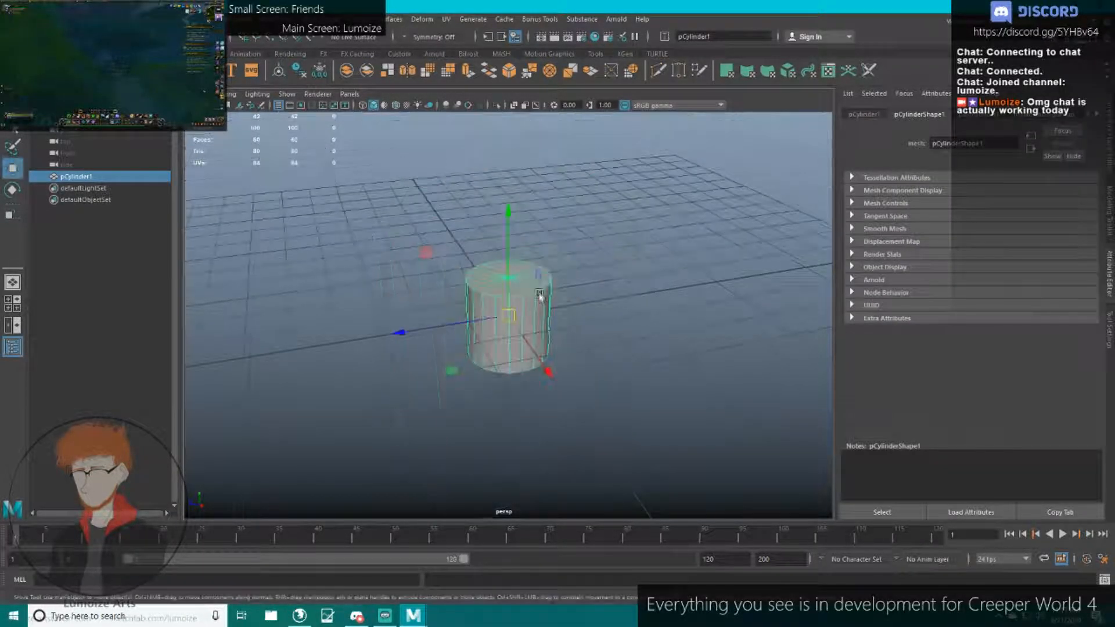
Rotate the cylinder so that it lies on its side.
key(e)
drag(563, 154, 448, 139)
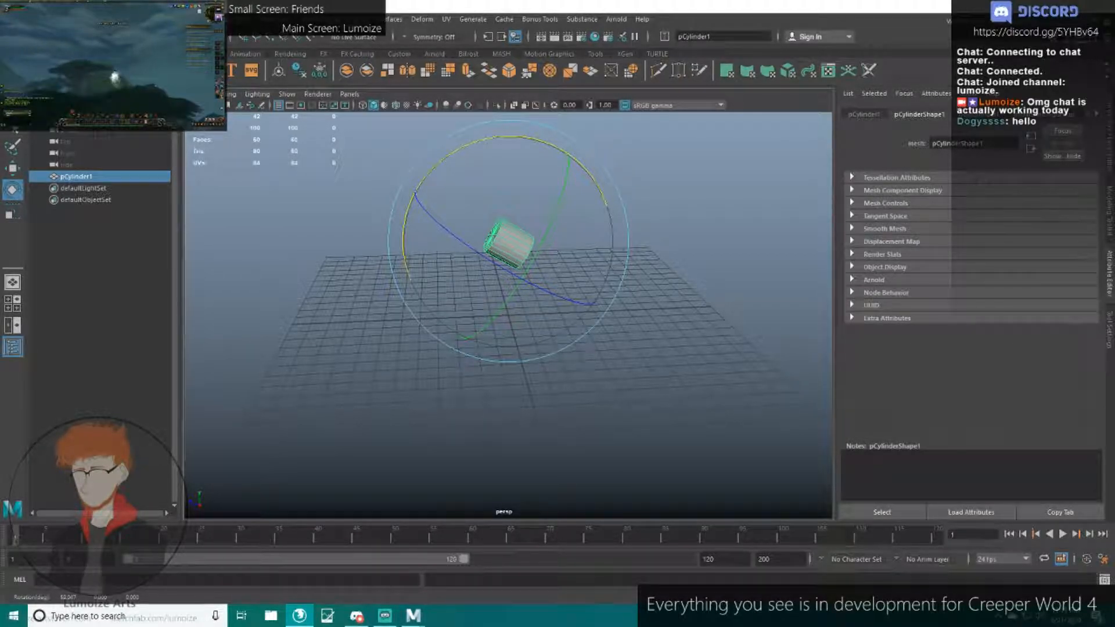
alt+middle_drag(564, 210, 570, 231)
scroll(572, 198, up, 2)
drag(580, 166, 543, 155)
Scale the cylinder uniformly to about 2.18 and stretch it lengthwise into a long tube.
key(r)
drag(515, 253, 563, 256)
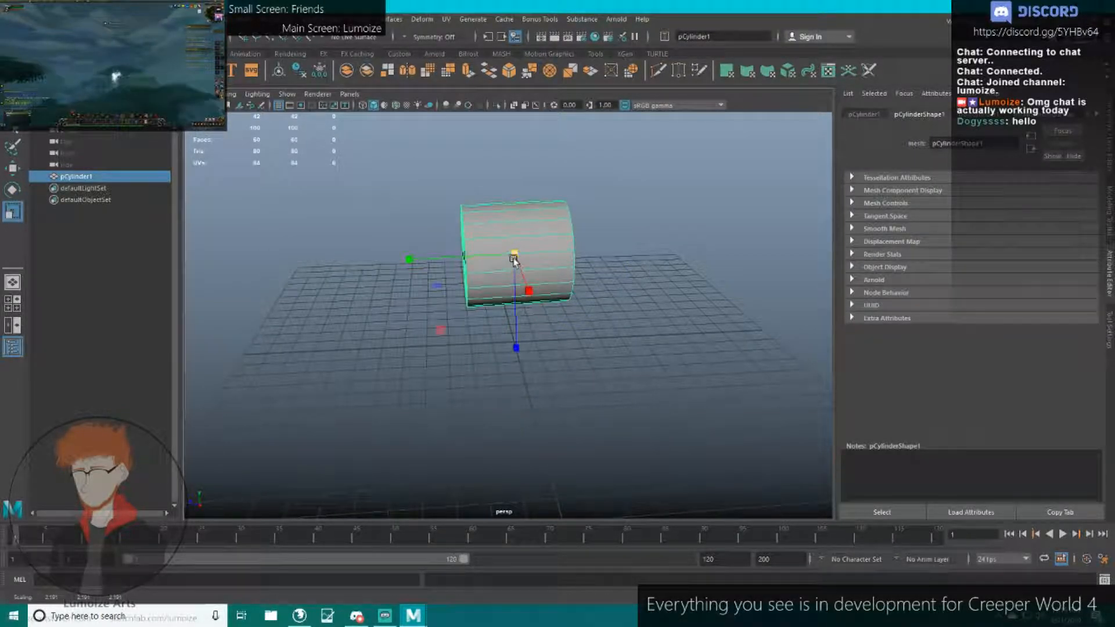
key(e)
key(r)
drag(486, 252, 440, 242)
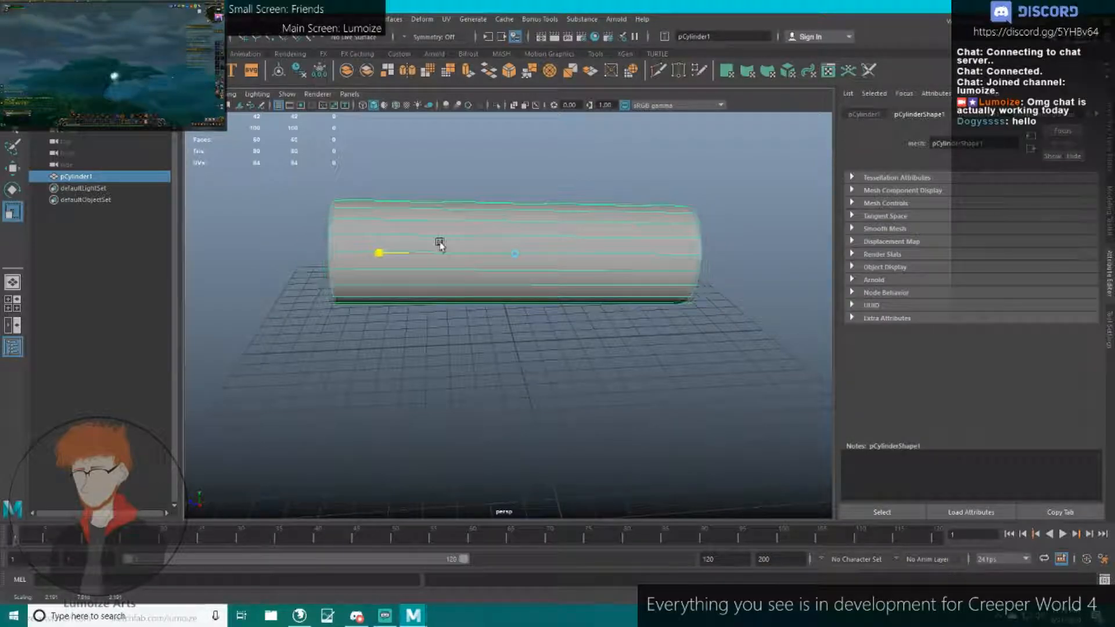
Fine-tune the rotation and position of the lying cylinder.
key(w)
alt+drag(525, 286, 487, 273)
key(r)
key(e)
drag(587, 204, 591, 216)
key(w)
drag(513, 223, 593, 273)
scroll(558, 261, down, 5)
scroll(557, 262, up, 6)
click(659, 210)
alt+drag(661, 209, 711, 220)
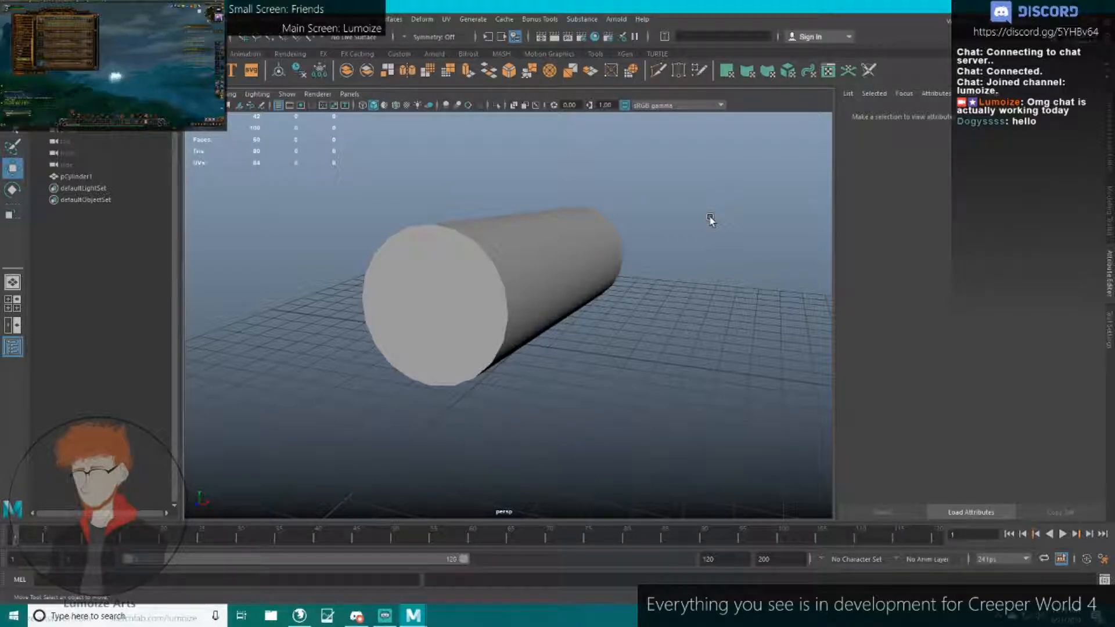
Bevel the edge loop around one cylinder end with 3 segments and adjust the bevel fraction.
click(497, 279)
key(f)
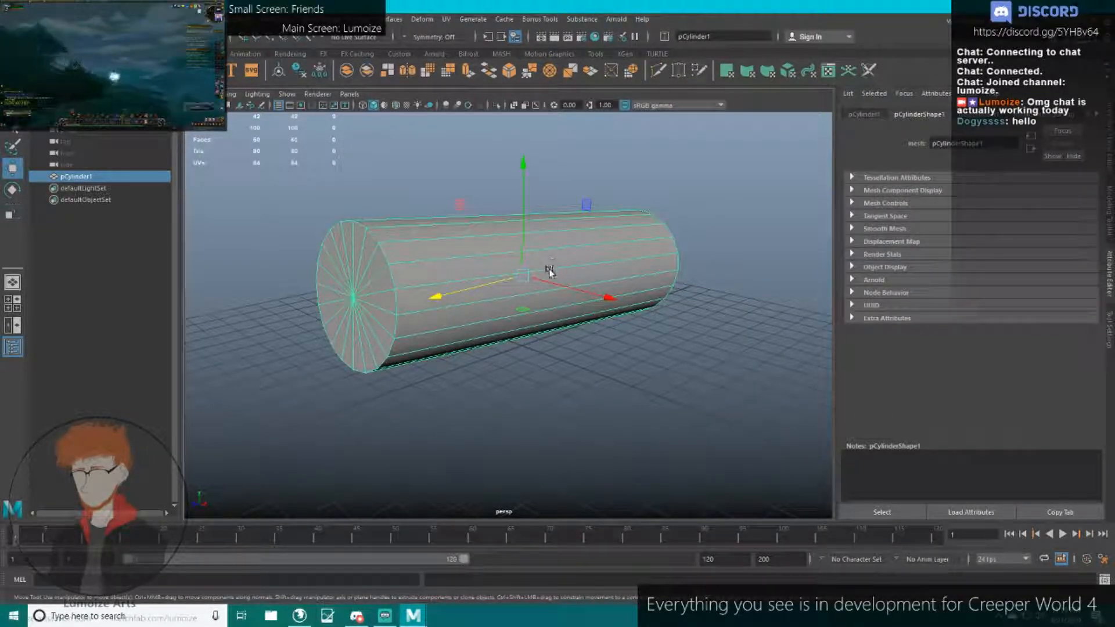
scroll(430, 280, up, 3)
alt+middle_drag(424, 279, 478, 295)
right_drag(460, 283, 459, 227)
double_click(419, 286)
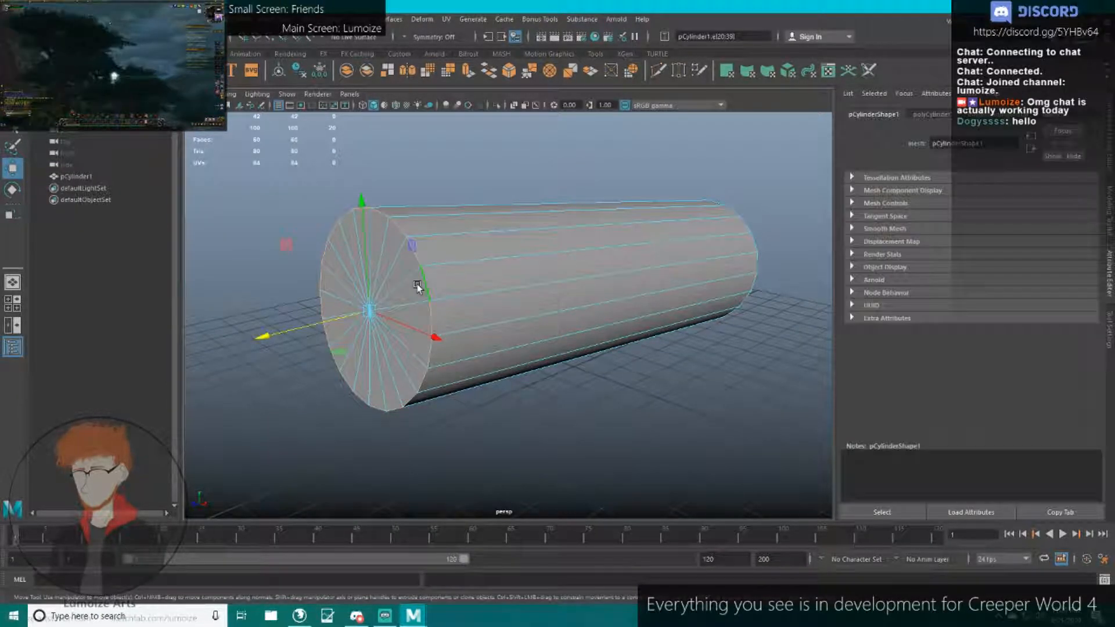
click(509, 75)
drag(988, 228, 997, 231)
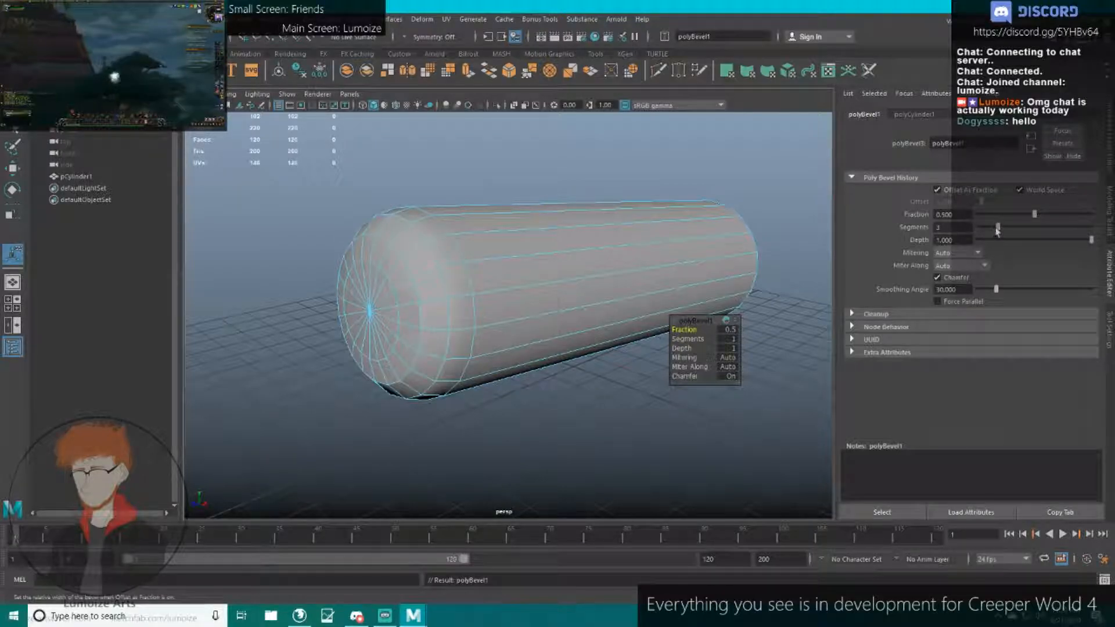
drag(1002, 215, 993, 213)
Bevel the edge loop around the opposite cylinder end with a fraction of 0.722 and 4 segments.
alt+drag(761, 226, 484, 238)
double_click(569, 257)
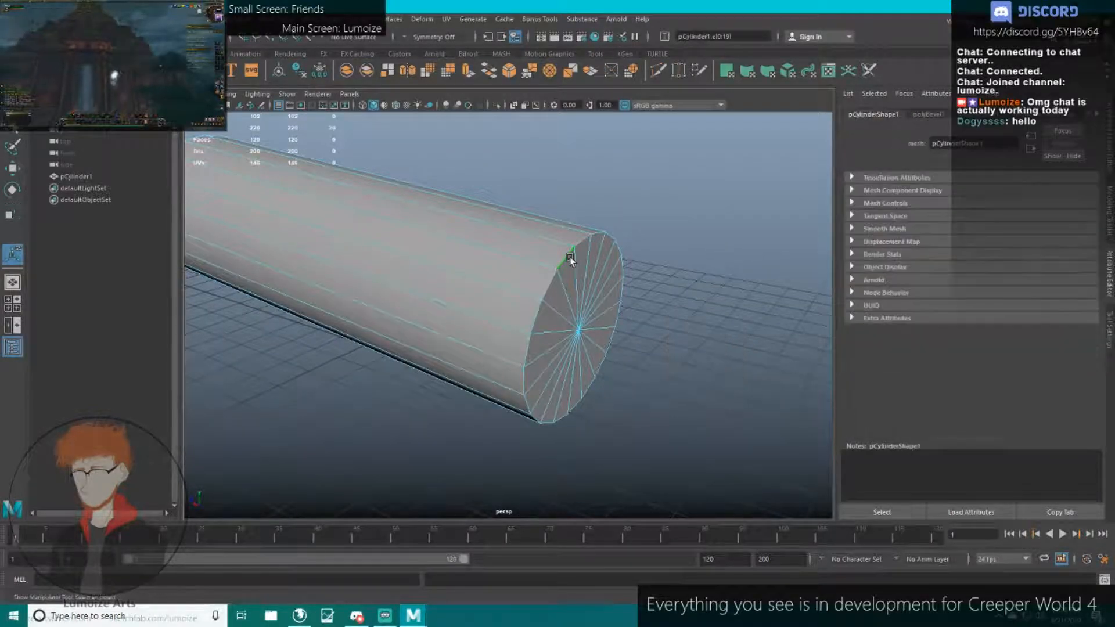
key(ctrl+b)
alt+drag(570, 256, 577, 244)
scroll(577, 244, down, 5)
drag(1035, 214, 1060, 214)
mouse_move(978, 227)
mouse_down()
mouse_move(1014, 226)
mouse_move(988, 227)
mouse_up()
alt+drag(673, 249, 789, 221)
drag(988, 227, 1015, 228)
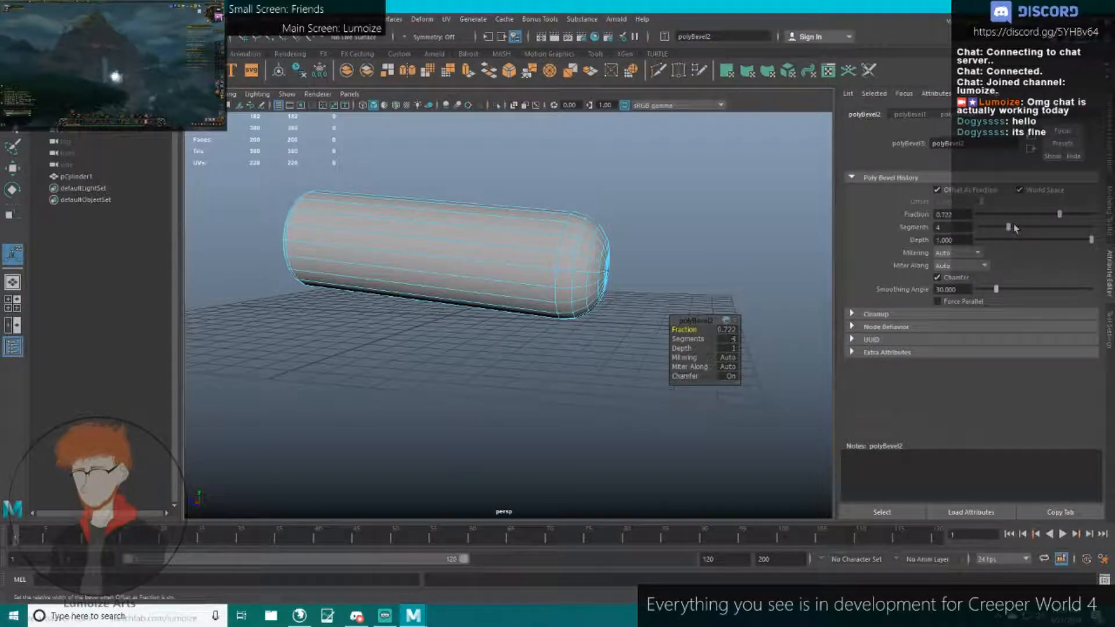
Delete the strip of long faces along the underside of the cylinder.
alt+drag(642, 276, 655, 249)
scroll(656, 251, up, 3)
alt+drag(583, 229, 603, 238)
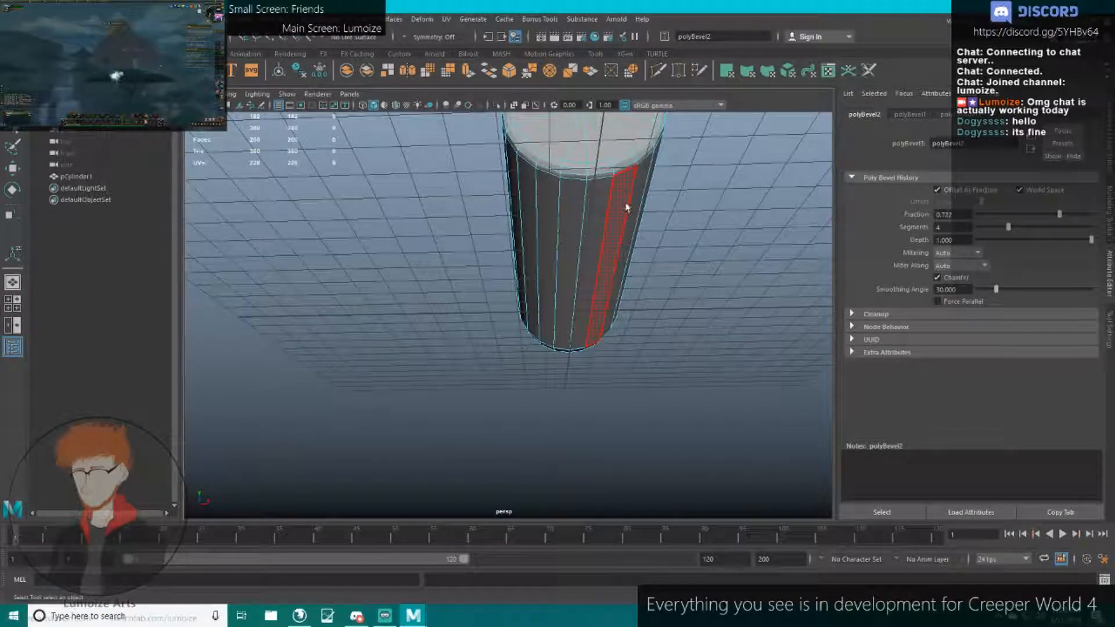
click(636, 208)
shift+double_click(525, 204)
key(Delete)
Extrude the border edges along both sides of the underside opening and pull them downward and outward as flaps.
right_drag(645, 219, 657, 202)
alt+drag(657, 202, 766, 320)
click(583, 196)
shift+click(606, 210)
key(ctrl+e)
key(r)
alt+drag(766, 320, 589, 295)
key(w)
scroll(541, 279, up, 3)
drag(557, 257, 572, 313)
key(r)
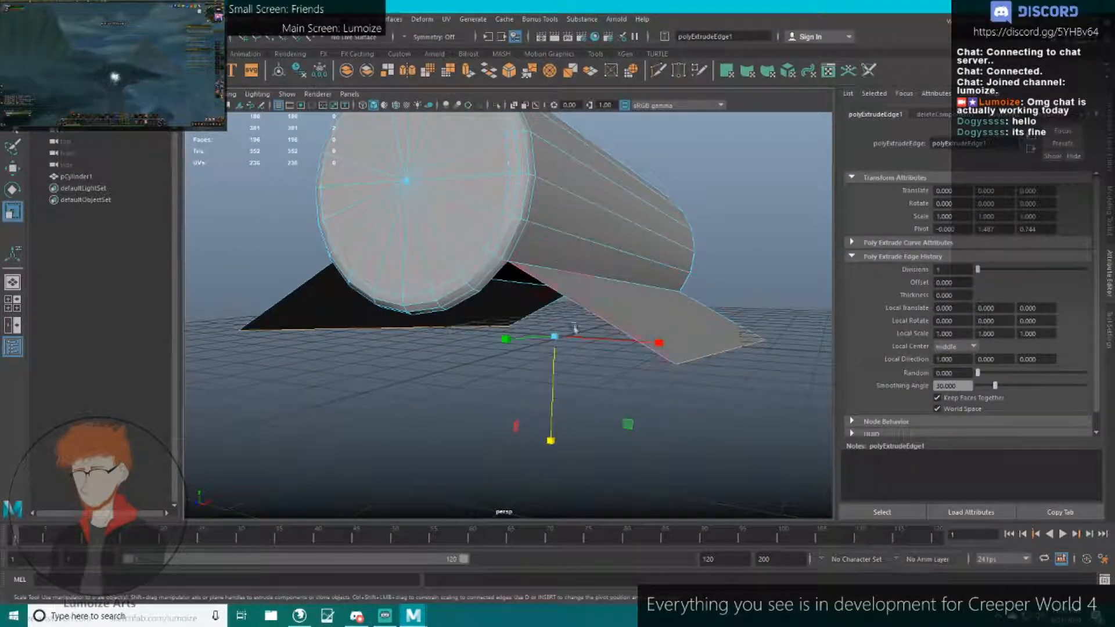
Change the Scale tool's axis orientation and rescale the outer edges of the extruded flaps.
click(1108, 330)
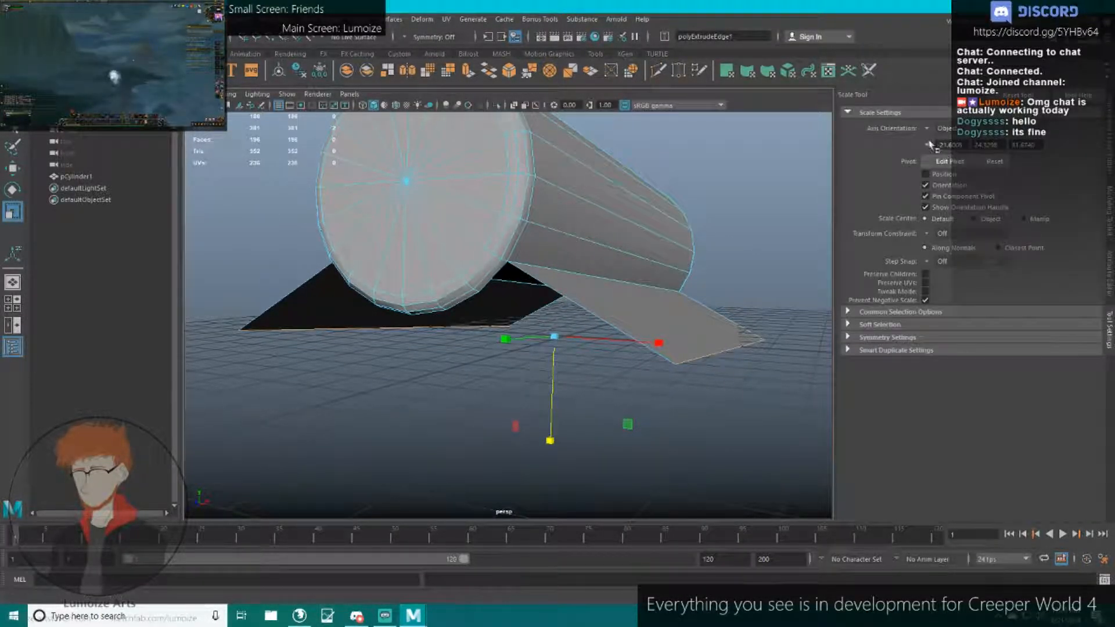
click(925, 129)
click(943, 146)
drag(556, 292, 538, 271)
key(w)
scroll(538, 272, up, 4)
Try to delete the strip of faces beneath the cylinder's rounded end.
right_drag(442, 174, 442, 245)
click(424, 213)
mouse_move(433, 230)
alt+mouse_down()
mouse_move(453, 240)
mouse_move(443, 214)
alt+mouse_up()
shift+double_click(431, 209)
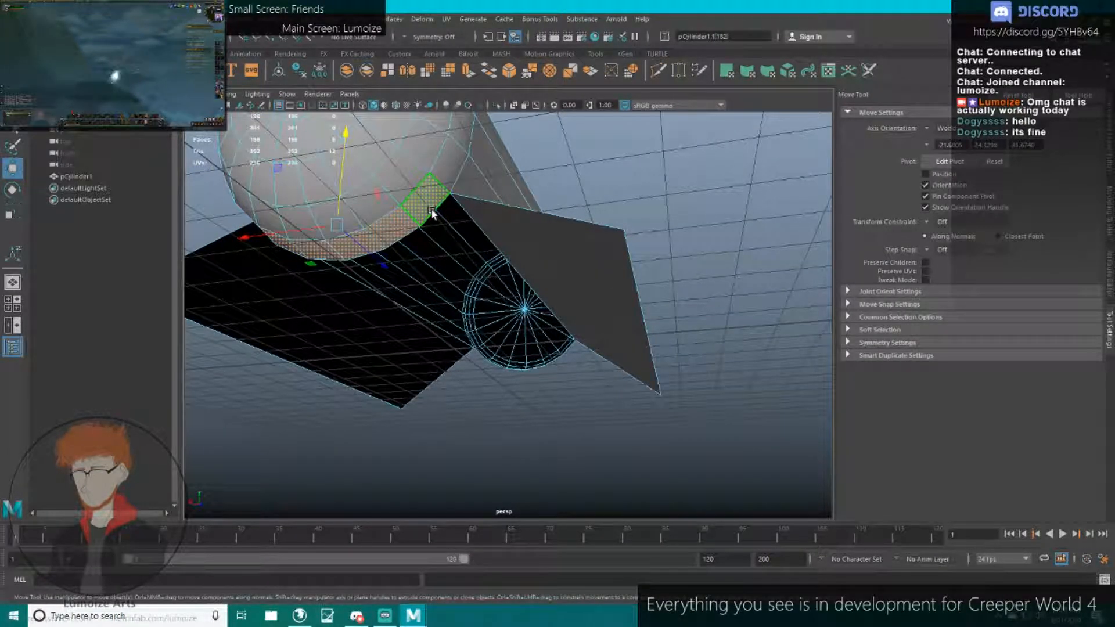
key(Delete)
key(ctrl+z)
Select the bottom edges beneath the cylinder's rounded end, between the side flaps, and extrude them.
right_drag(430, 206, 428, 170)
alt+drag(430, 180, 531, 195)
click(517, 200)
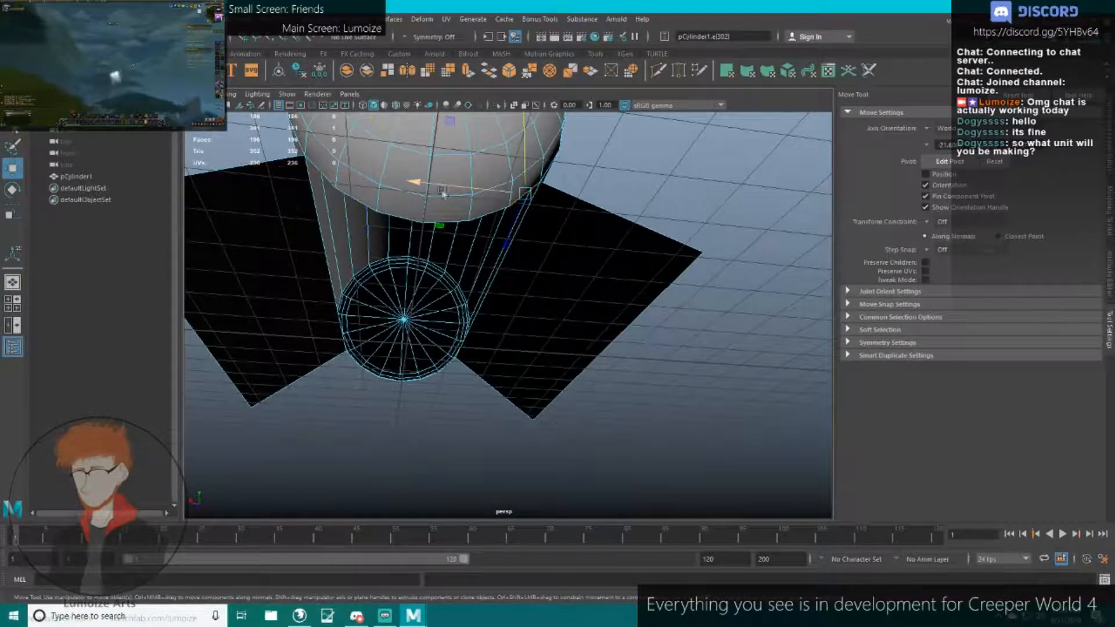
alt+drag(443, 193, 497, 192)
shift+double_click(390, 167)
alt+drag(388, 161, 577, 238)
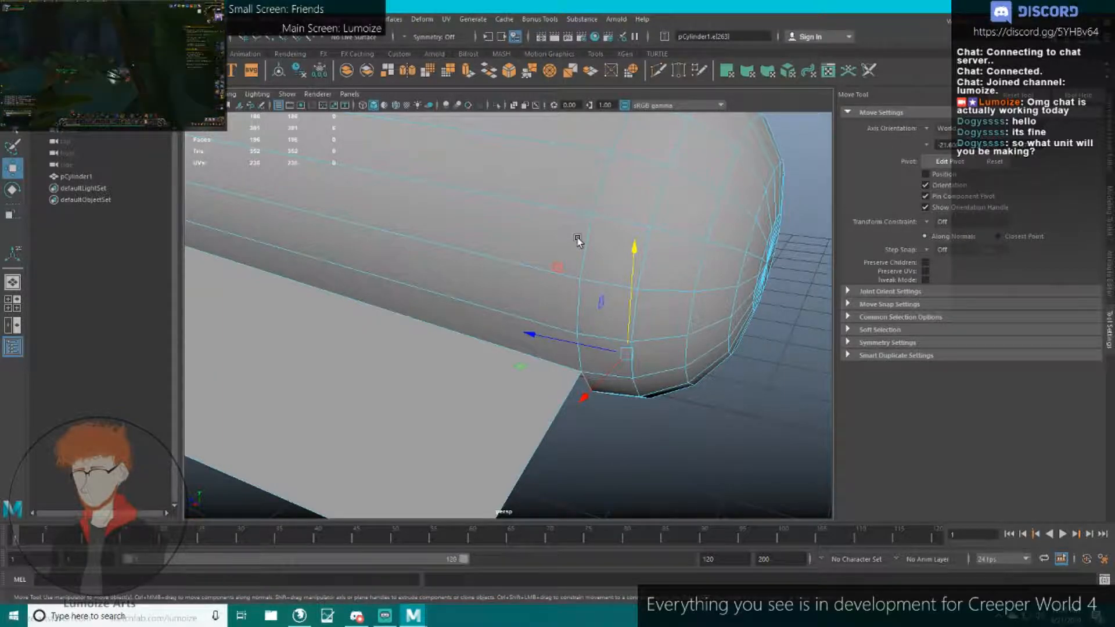
scroll(581, 256, down, 6)
alt+drag(593, 301, 718, 308)
scroll(565, 291, up, 4)
key(ctrl+e)
Flatten the newly extruded end edges, move them outward as an end flap and adjust their width.
key(w)
key(r)
drag(766, 214, 759, 361)
key(w)
drag(758, 284, 423, 385)
key(r)
mouse_move(324, 353)
mouse_down()
mouse_move(247, 347)
mouse_move(338, 358)
mouse_up()
alt+drag(444, 375, 524, 387)
Reposition the two outer corner vertices of the end flap and scale them slightly.
key(w)
right_drag(573, 311, 515, 312)
alt+middle_drag(415, 371, 473, 355)
click(392, 389)
shift+click(610, 400)
key(ctrl+z)
shift+click(642, 404)
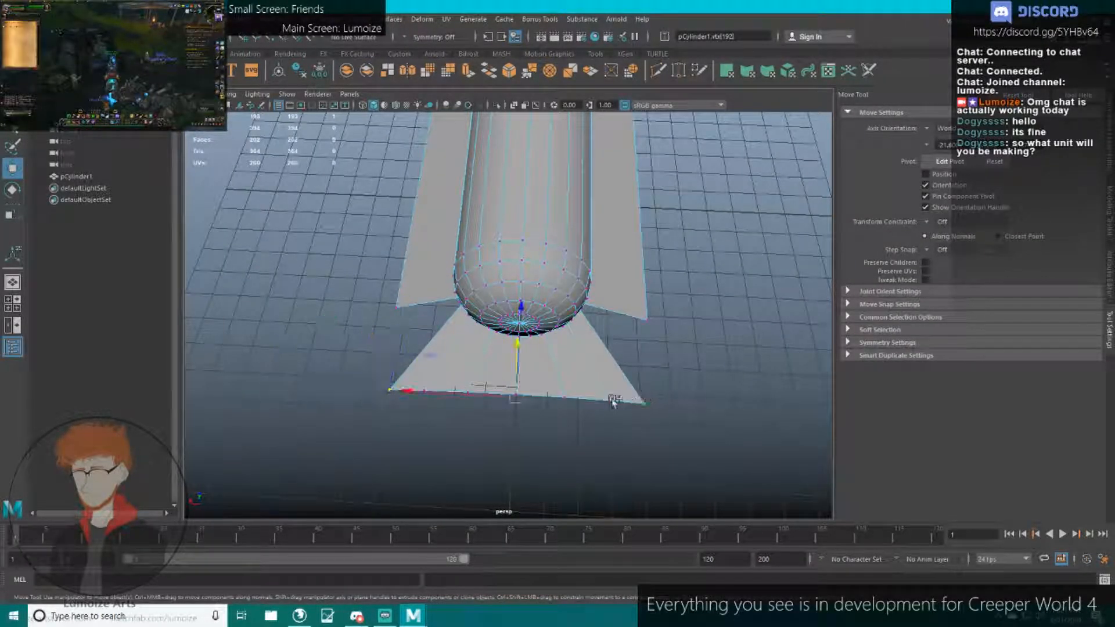
scroll(537, 365, up, 3)
drag(527, 354, 516, 250)
key(r)
drag(485, 311, 474, 312)
Merge the corner vertices where the end flap meets the side flaps, on both sides.
key(w)
drag(382, 321, 348, 297)
click(240, 19)
click(307, 154)
drag(706, 334, 580, 301)
key(g)
Select the seam edges where the cylinder body meets the flaps, on both sides.
right_drag(580, 300, 567, 249)
alt+drag(567, 248, 553, 271)
scroll(599, 272, up, 3)
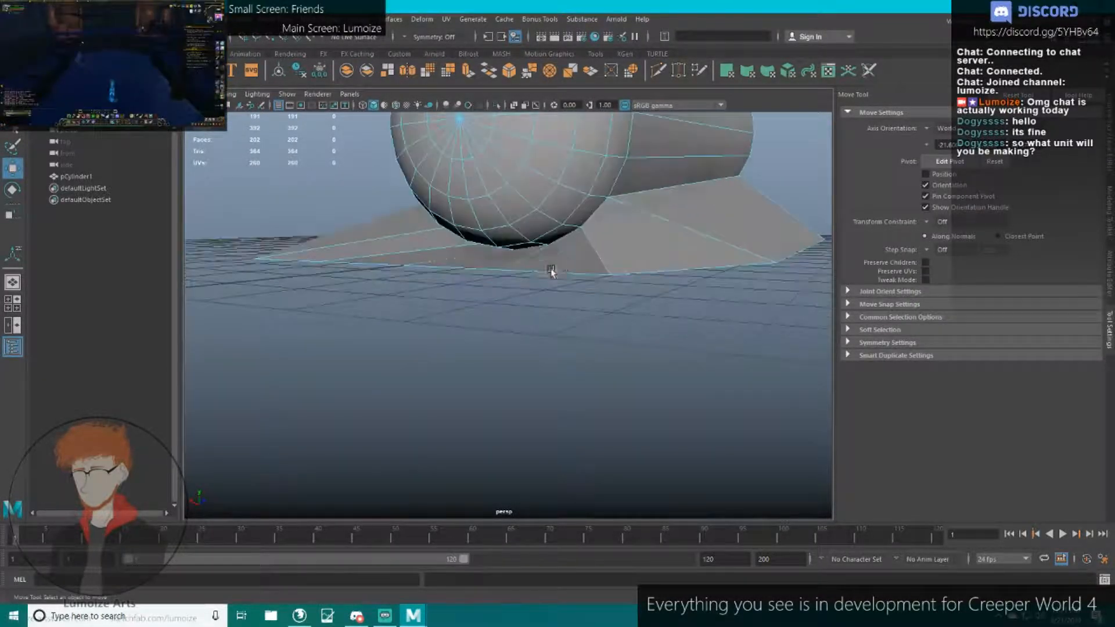
click(598, 222)
alt+drag(598, 224, 628, 212)
shift+click(647, 189)
alt+drag(511, 194, 604, 232)
shift+click(478, 245)
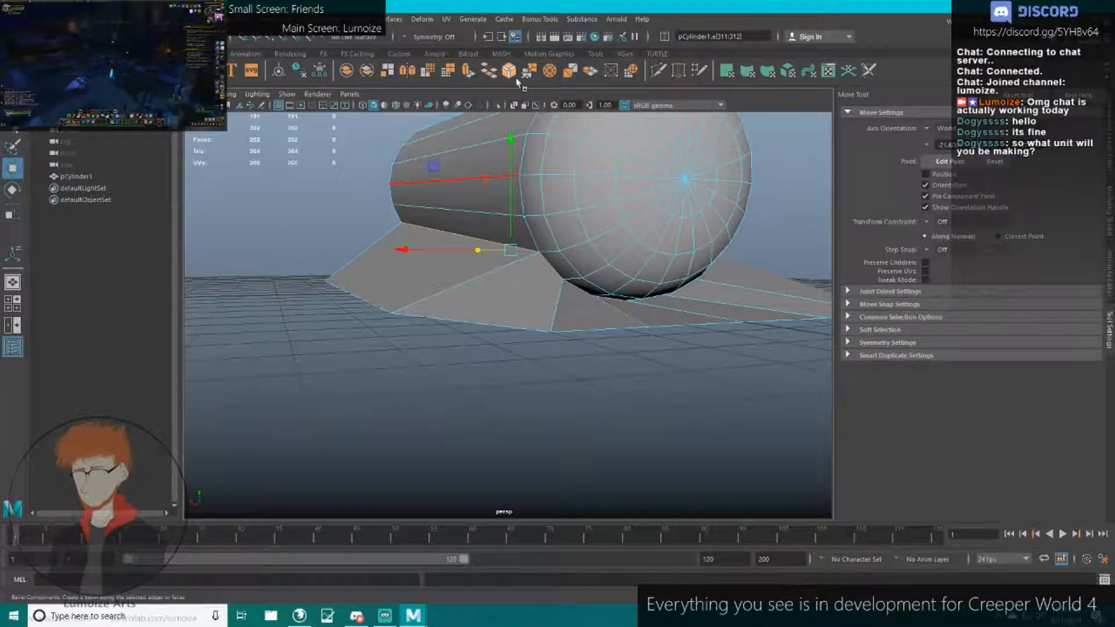
Try to bevel the selected seam edges between the body and the flaps and adjust the bevel settings.
key(ctrl+b)
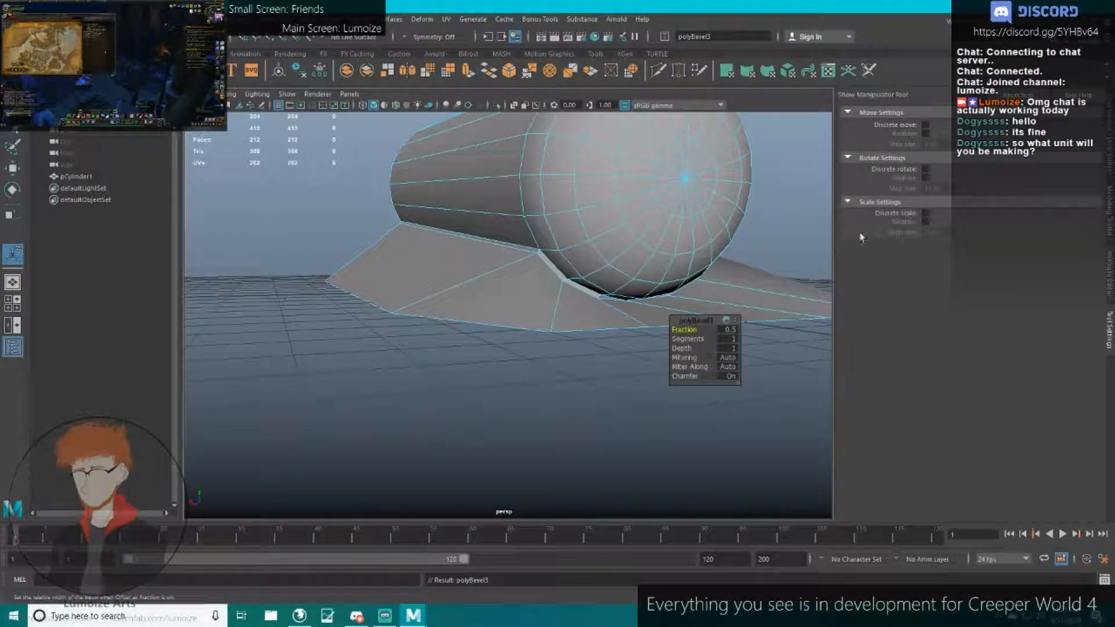
click(1107, 260)
drag(1099, 223, 1103, 224)
alt+drag(528, 240, 558, 237)
Return to object mode and turn on the smooth mesh preview to check the model's rounded shape.
right_drag(589, 249, 662, 194)
key(3)
click(755, 191)
alt+drag(749, 194, 610, 209)
alt+right_drag(609, 209, 598, 290)
click(598, 294)
Undo the bevel on the seam edges between the body and the flaps.
key(ctrl+z)
key(ctrl+z)
key(ctrl+z)
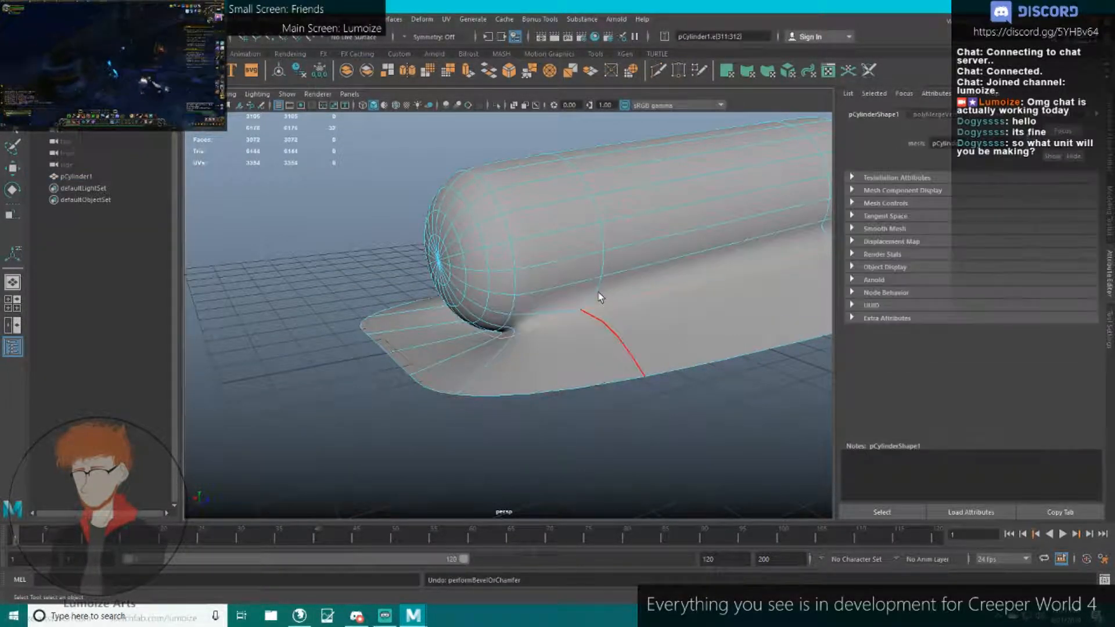
Turn off the smooth mesh preview and delete the flap faces around the rounded end, keeping the two side flaps.
key(1)
right_drag(366, 194, 367, 161)
right_drag(620, 188, 619, 224)
alt+drag(532, 264, 604, 249)
alt+drag(706, 278, 715, 306)
click(668, 295)
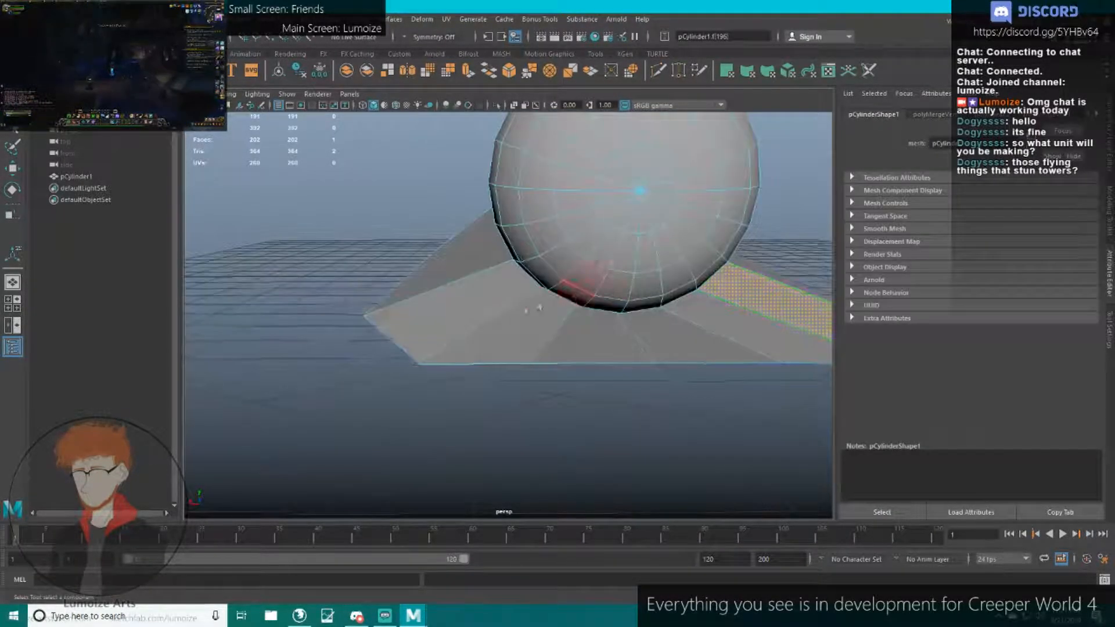
shift+double_click(536, 312)
shift+click(489, 312)
key(Delete)
Delete the row of faces along the lower rim of the rounded end between the side flaps.
alt+drag(556, 279, 535, 251)
click(565, 266)
shift+double_click(612, 218)
key(Delete)
click(550, 273)
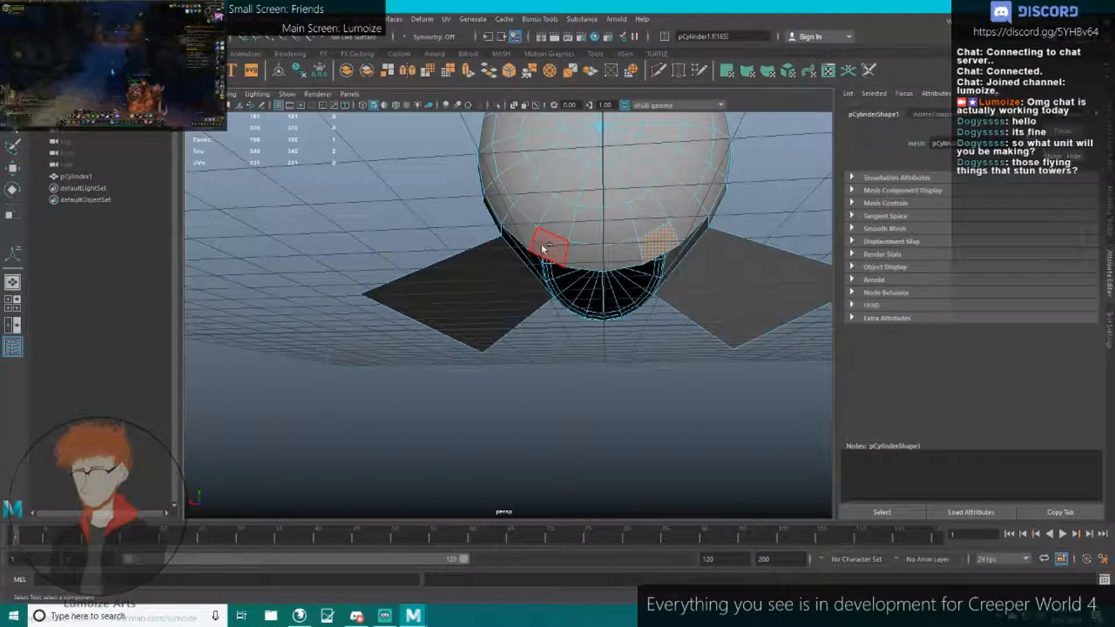
shift+double_click(540, 247)
alt+drag(621, 220, 564, 260)
key(w)
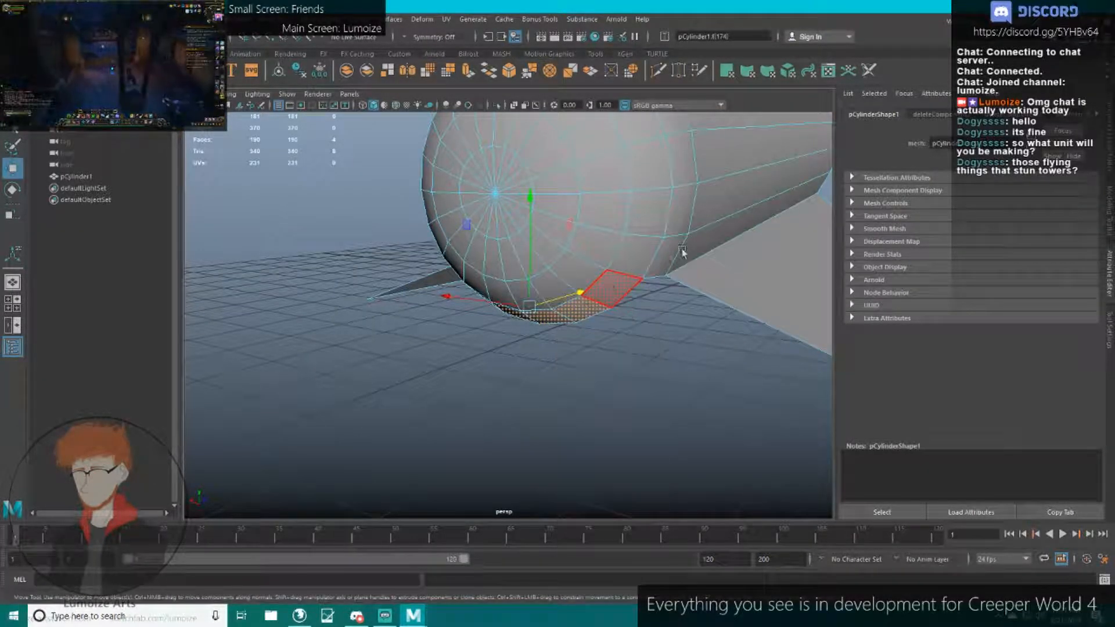
click(670, 254)
right_drag(669, 255, 722, 236)
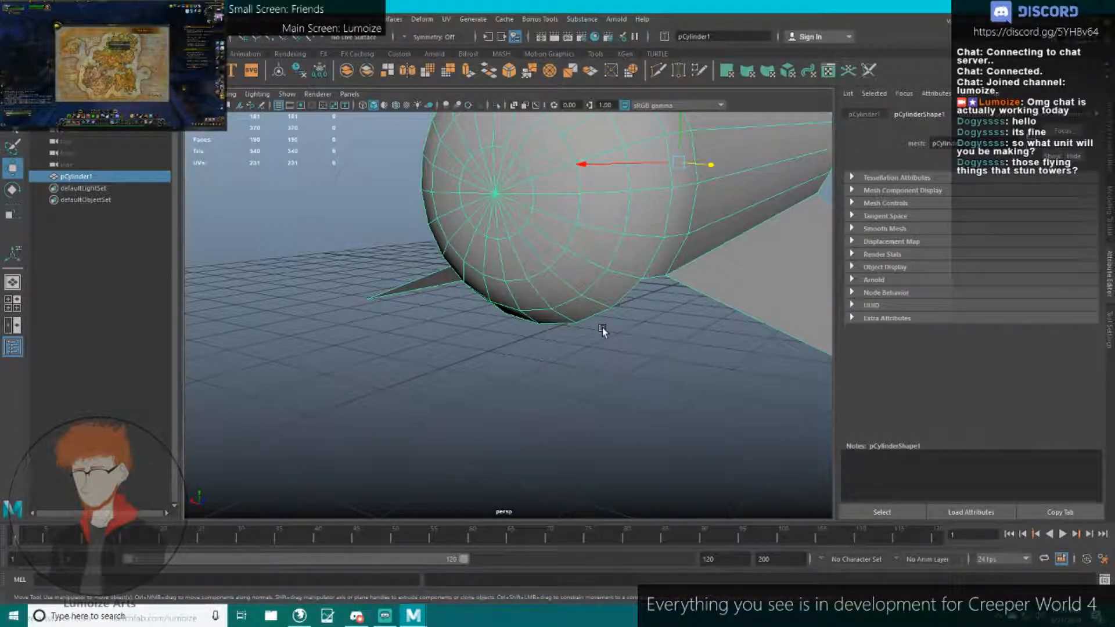
right_drag(581, 292, 597, 326)
alt+drag(597, 325, 612, 223)
click(623, 265)
right_drag(624, 266, 661, 208)
alt+drag(661, 208, 646, 265)
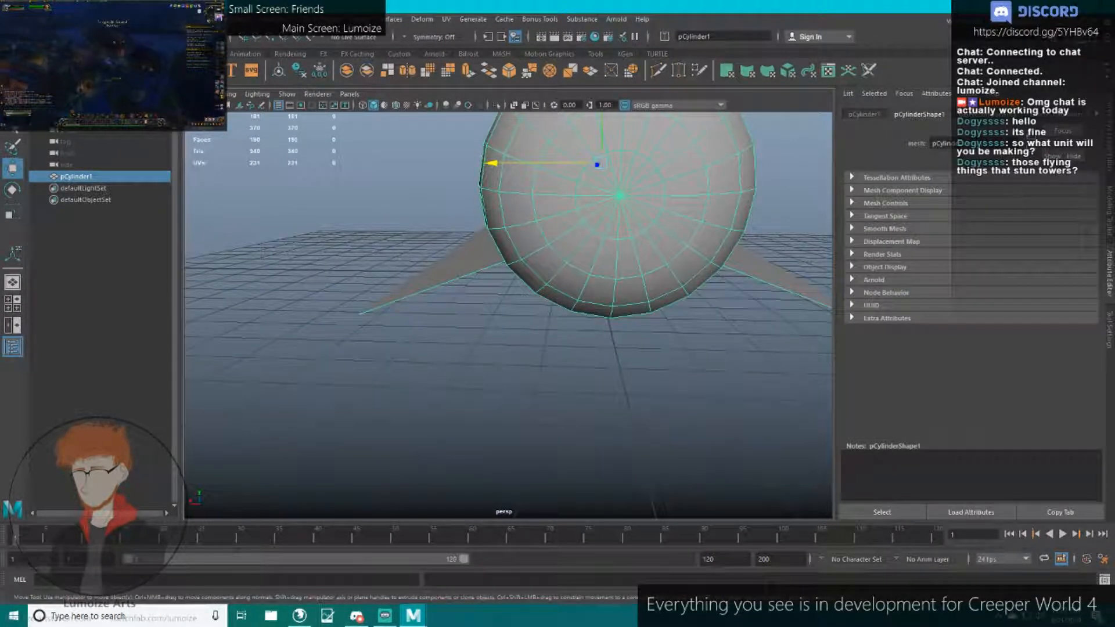
Switch to the browser and examine the reference image of the holed tower with its flared base.
click(363, 619)
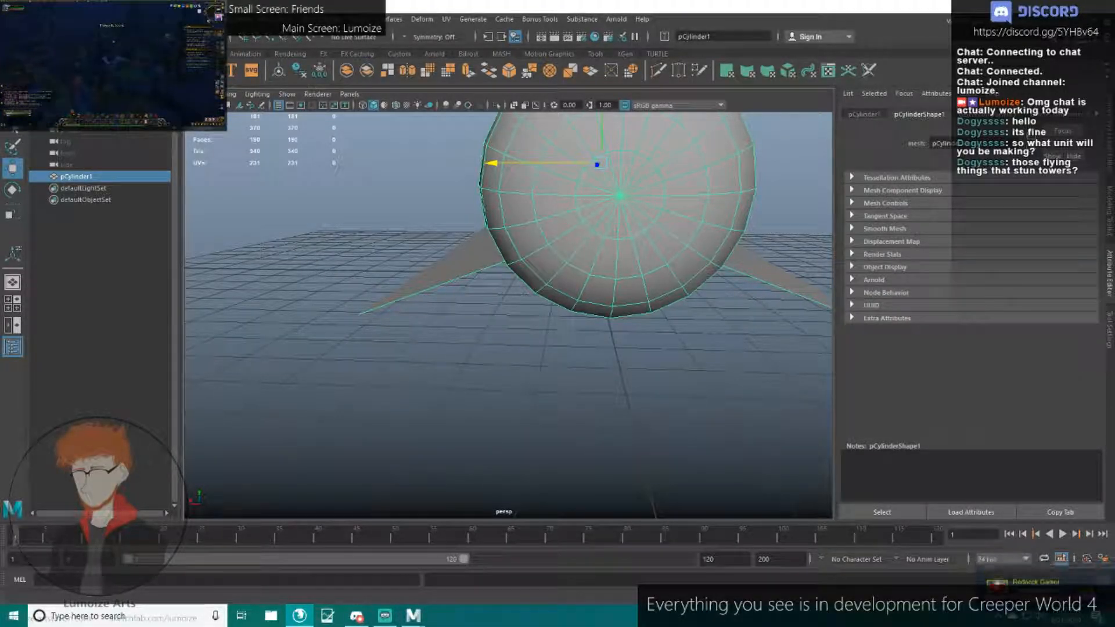
drag(1114, 11, 698, 11)
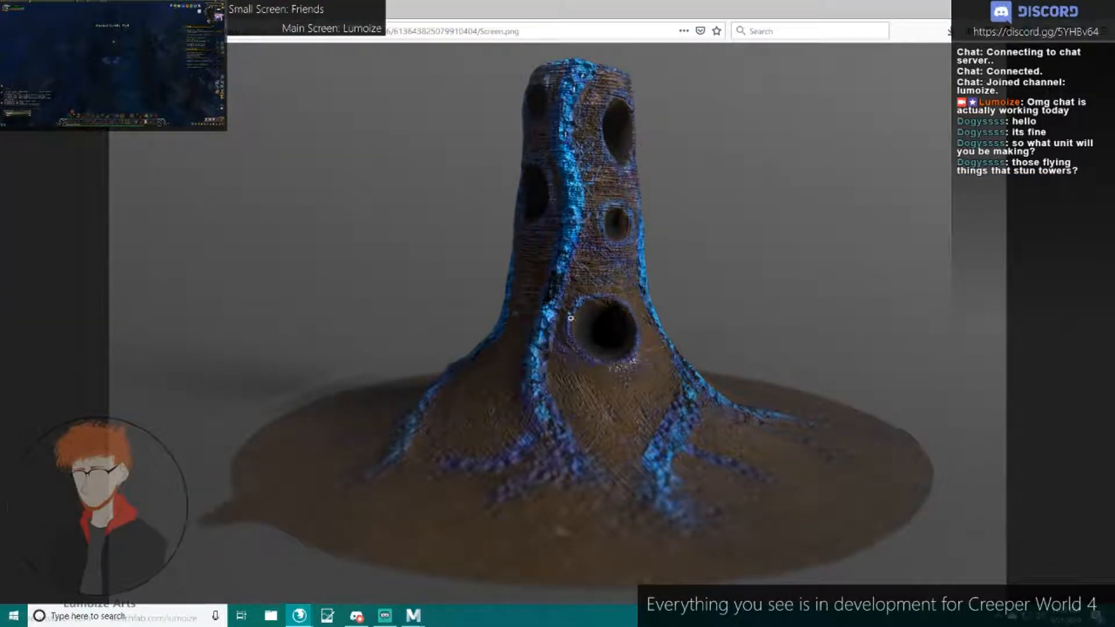
click(691, 339)
click(646, 335)
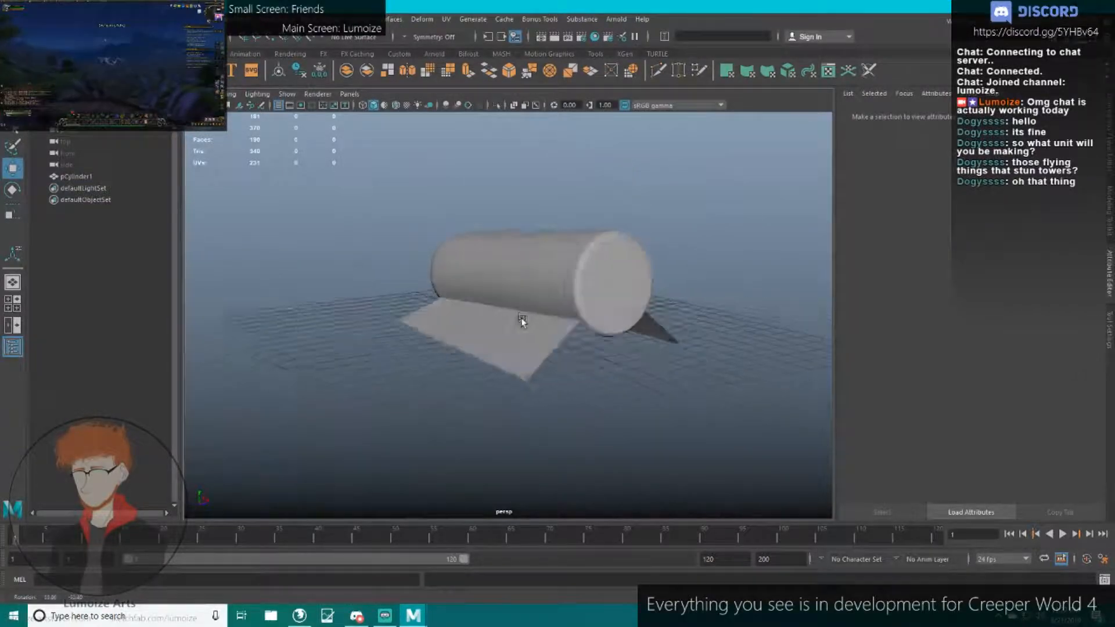
click(523, 321)
alt+drag(526, 323, 758, 374)
click(578, 321)
scroll(592, 325, up, 5)
scroll(611, 329, down, 3)
click(761, 375)
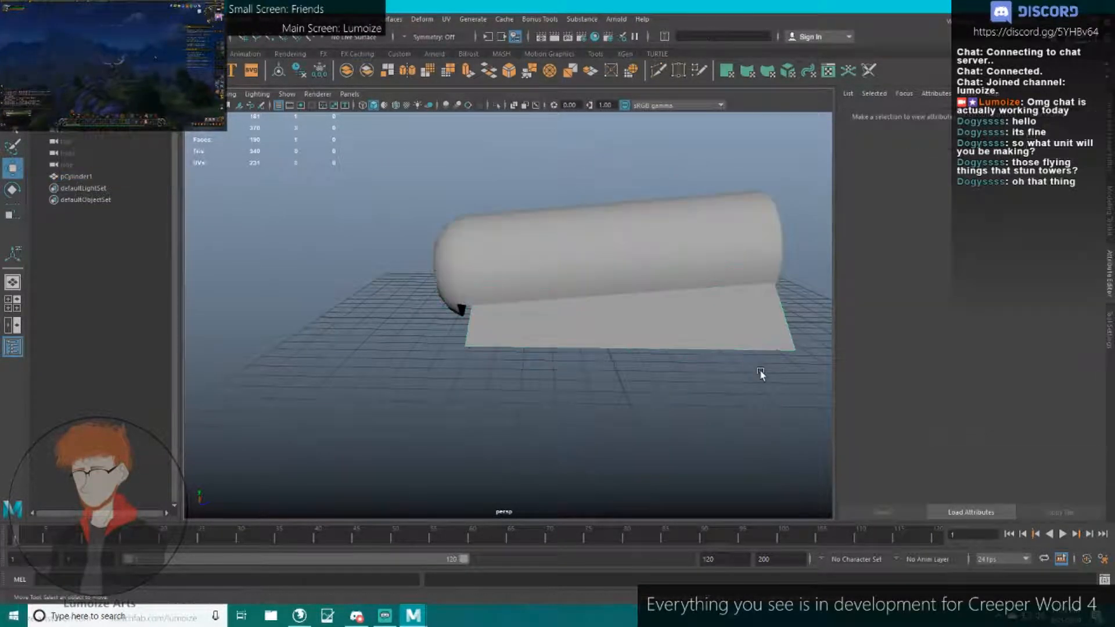
alt+middle_drag(761, 375, 697, 373)
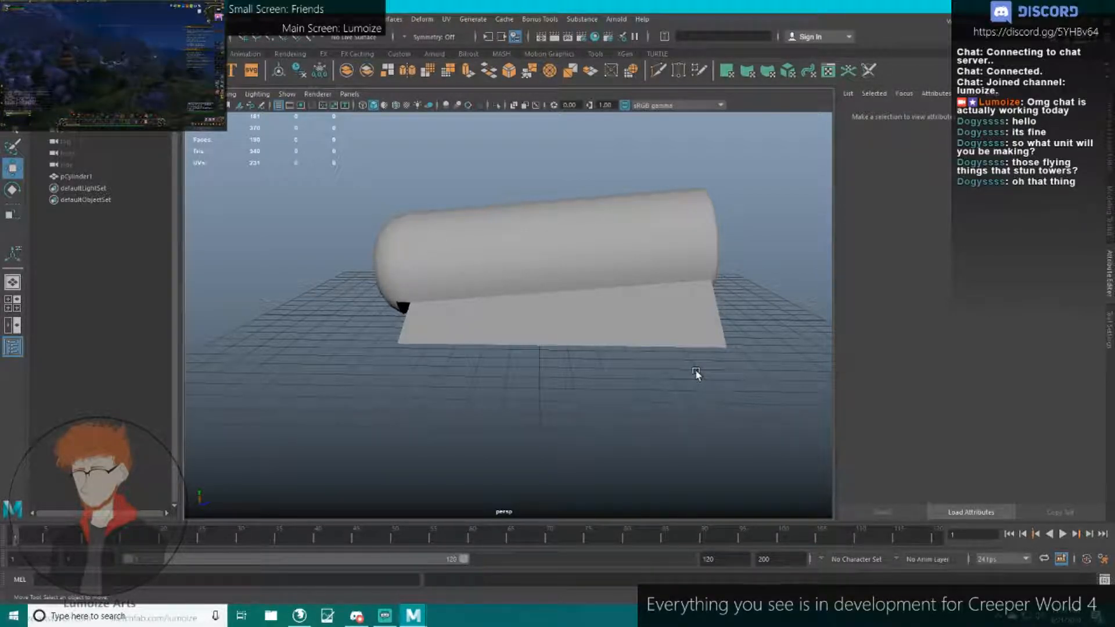
Extrude the lower rim edges of the rounded end outward into a new front flap.
click(580, 281)
alt+drag(580, 281, 604, 268)
scroll(662, 289, up, 3)
right_drag(605, 269, 627, 211)
click(652, 232)
alt+drag(601, 246, 599, 271)
key(ctrl+e)
key(w)
drag(540, 178, 669, 211)
Scale the front flap's outer edge straight and widen it sideways.
key(r)
drag(748, 244, 580, 377)
key(w)
key(r)
drag(427, 399, 316, 417)
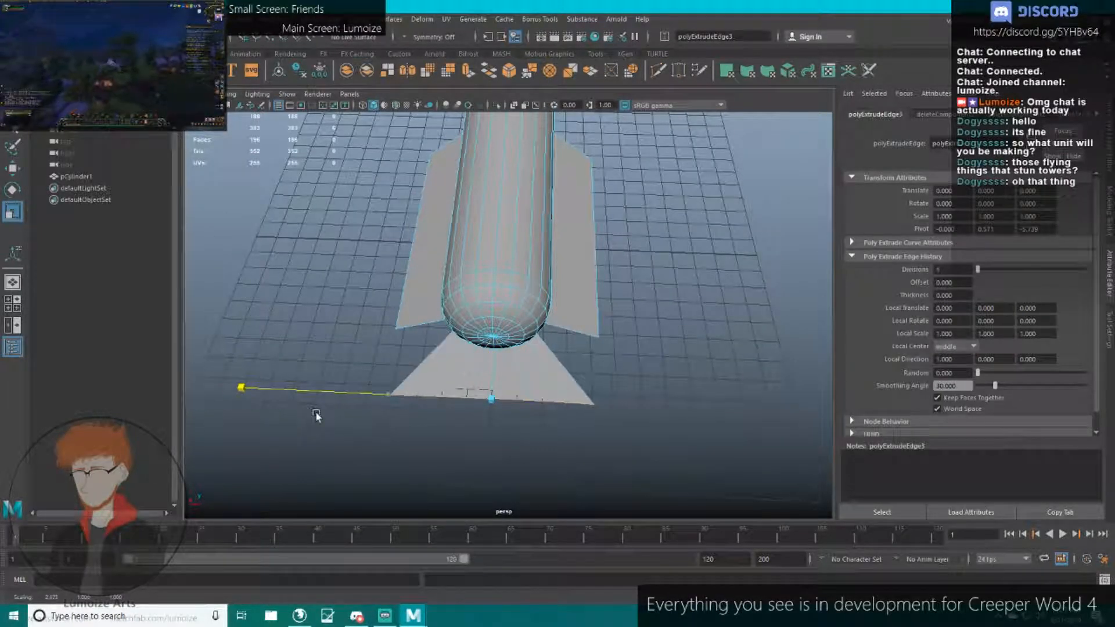
Bridge the open edges between the front flap and the side flap on both sides of the rounded end.
alt+drag(580, 375, 478, 365)
scroll(482, 369, up, 3)
click(503, 384)
shift+click(548, 340)
click(482, 67)
alt+drag(366, 351, 505, 362)
click(492, 368)
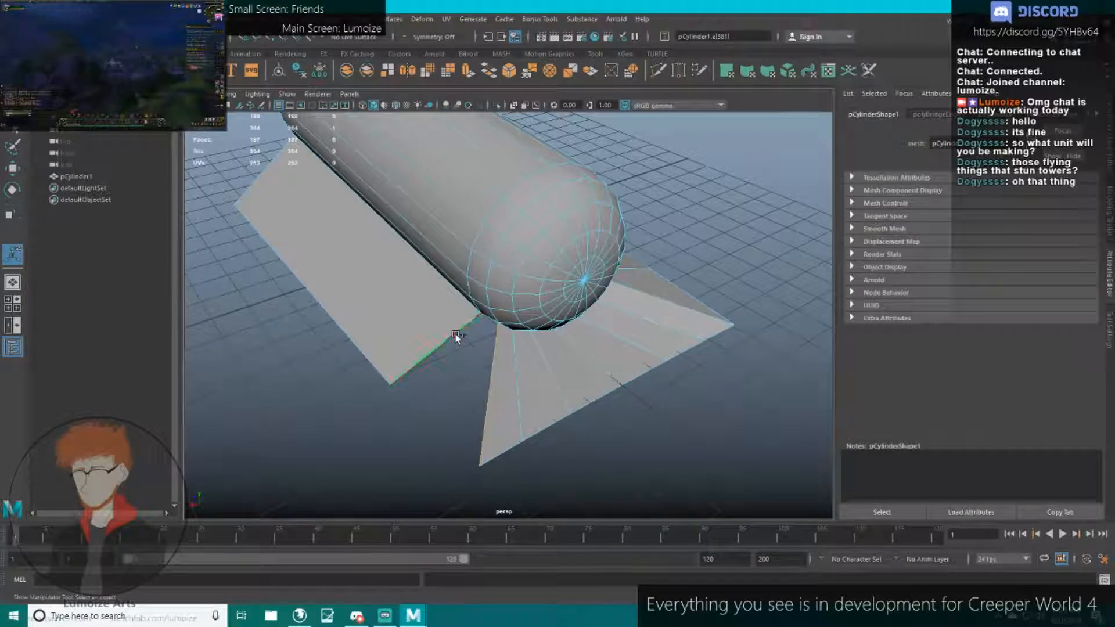
shift+click(455, 335)
key(g)
Scale opposite pairs of the side flaps' outer corner vertices sideways to reshape the base outline.
right_drag(627, 319, 576, 318)
alt+drag(711, 295, 629, 342)
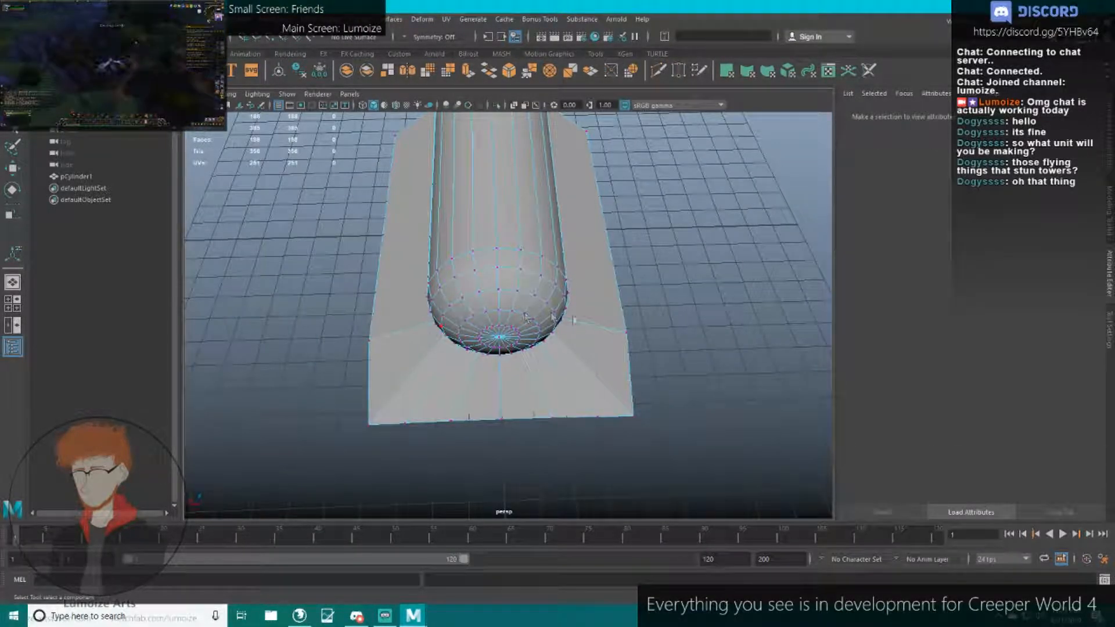
click(626, 332)
right_drag(627, 287, 626, 251)
click(600, 208)
shift+click(392, 240)
key(r)
middle_drag(434, 256, 575, 218)
right_drag(616, 148, 572, 146)
click(605, 135)
shift+click(375, 144)
mouse_move(387, 136)
mouse_down()
mouse_move(413, 137)
mouse_move(401, 138)
mouse_up()
alt+drag(433, 191, 444, 255)
Move the front flap's outer vertices progressively outward toward the middle to form a rounded outline, and return to object mode.
drag(451, 351, 598, 336)
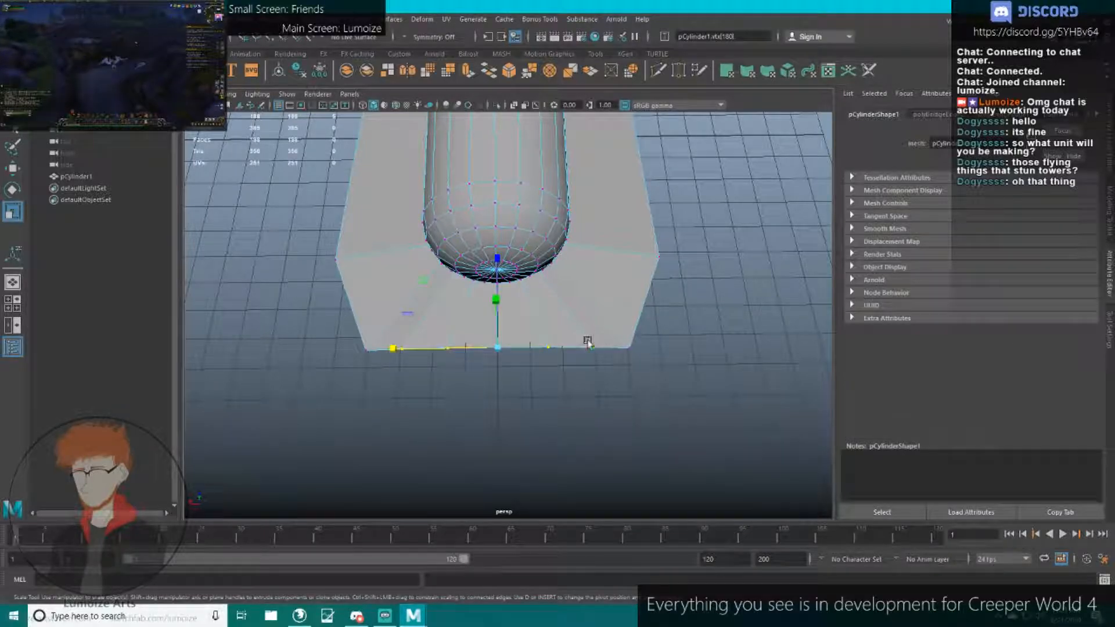
key(w)
drag(497, 274, 495, 297)
drag(436, 395, 547, 354)
drag(497, 300, 496, 318)
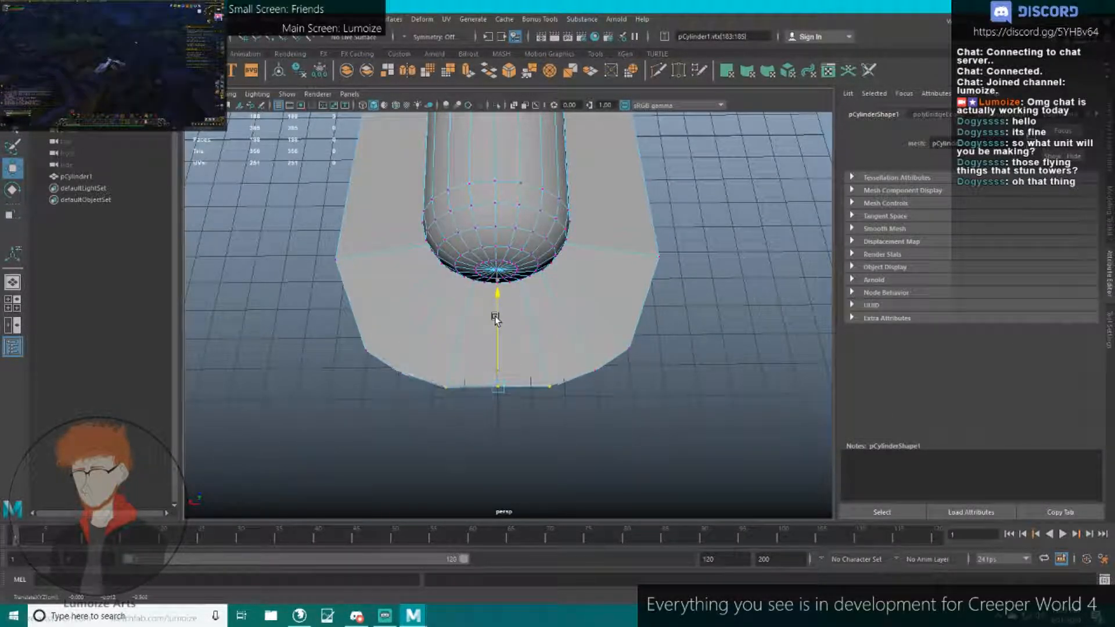
click(498, 390)
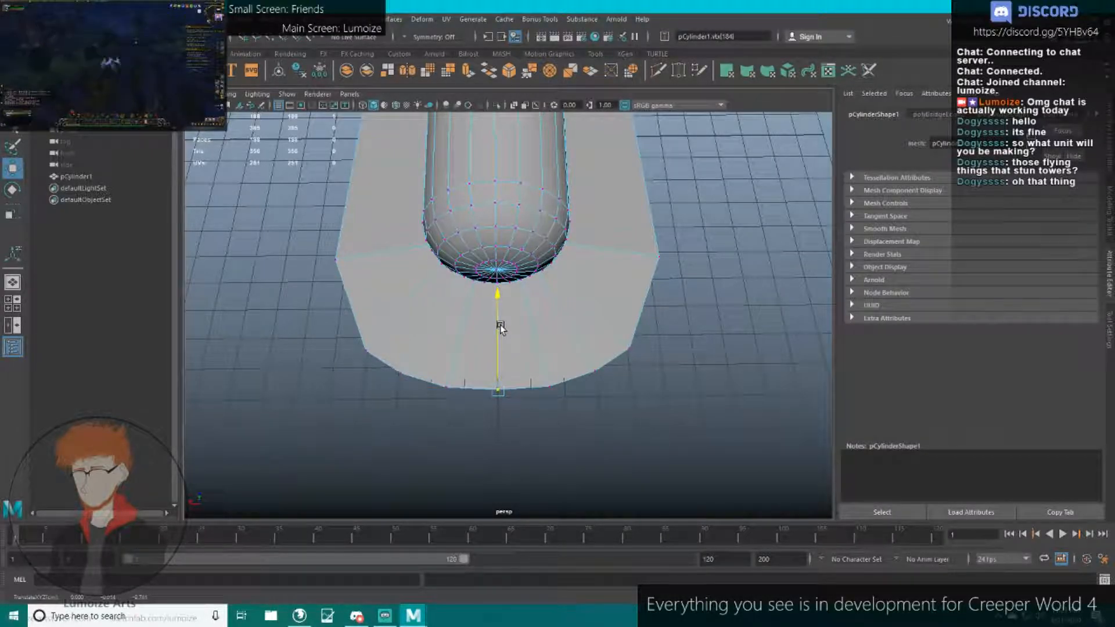
right_drag(550, 305, 601, 262)
Set the Insert Edge Loop tool to 8 evenly spaced loops and insert them along the length of the body and side flaps.
alt+drag(656, 235, 465, 259)
scroll(465, 259, down, 5)
alt+drag(543, 250, 507, 238)
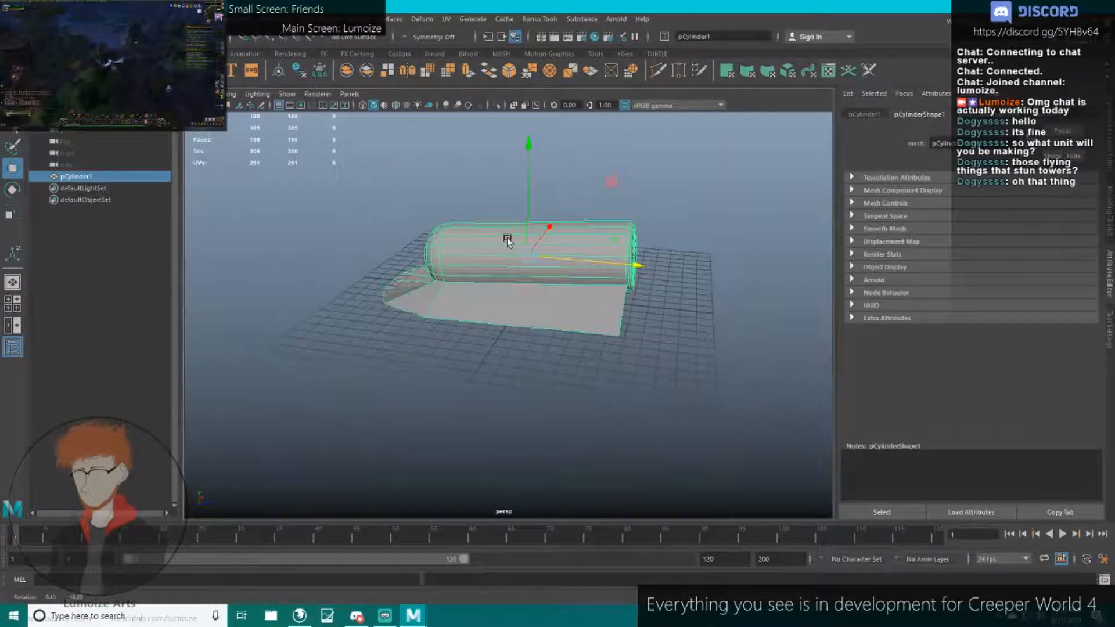
scroll(507, 239, up, 3)
click(273, 19)
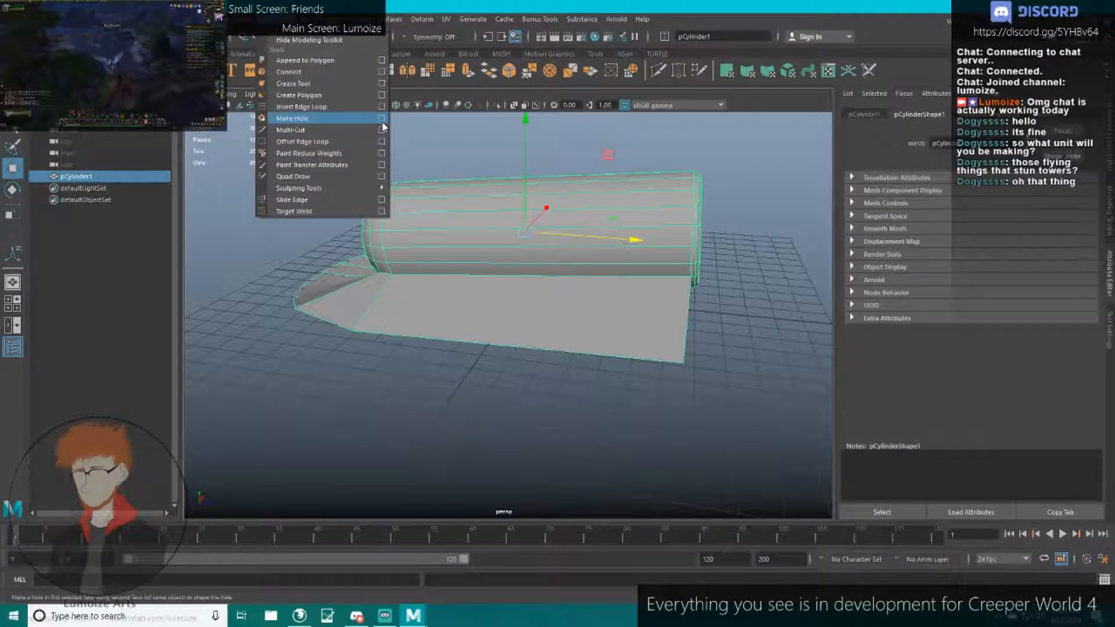
click(382, 106)
click(540, 276)
alt+drag(514, 264, 610, 302)
key(ctrl+z)
click(947, 201)
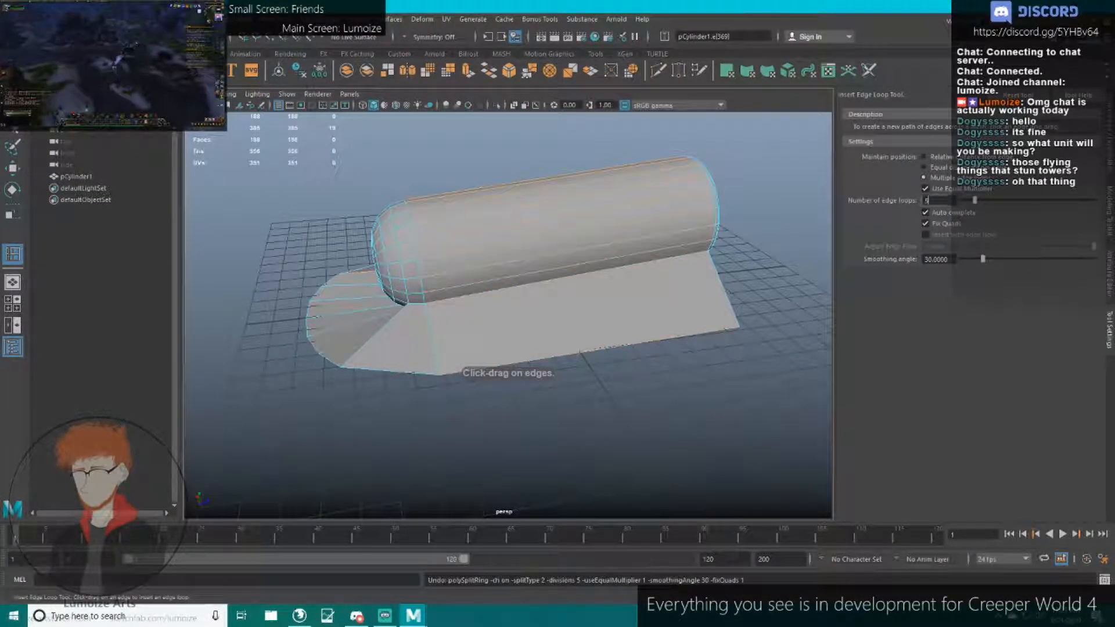
key(BackSpace)
text(8)
key(Return)
click(560, 244)
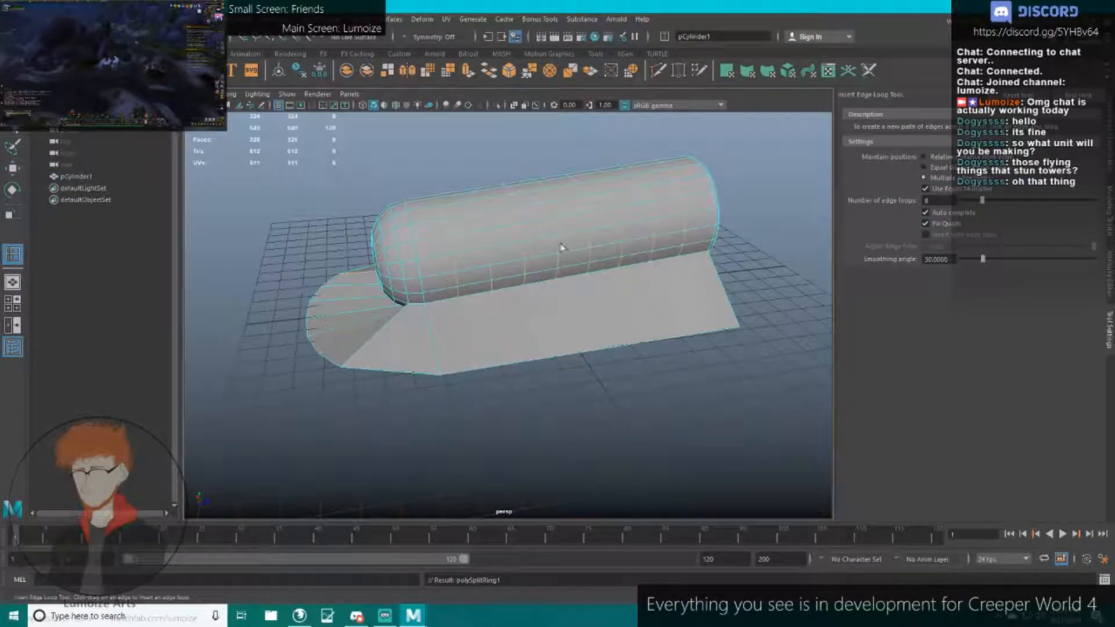
Insert 4 evenly spaced edge loops around the flared base, parallel to its outer edge.
alt+drag(563, 247, 560, 333)
key(ctrl+z)
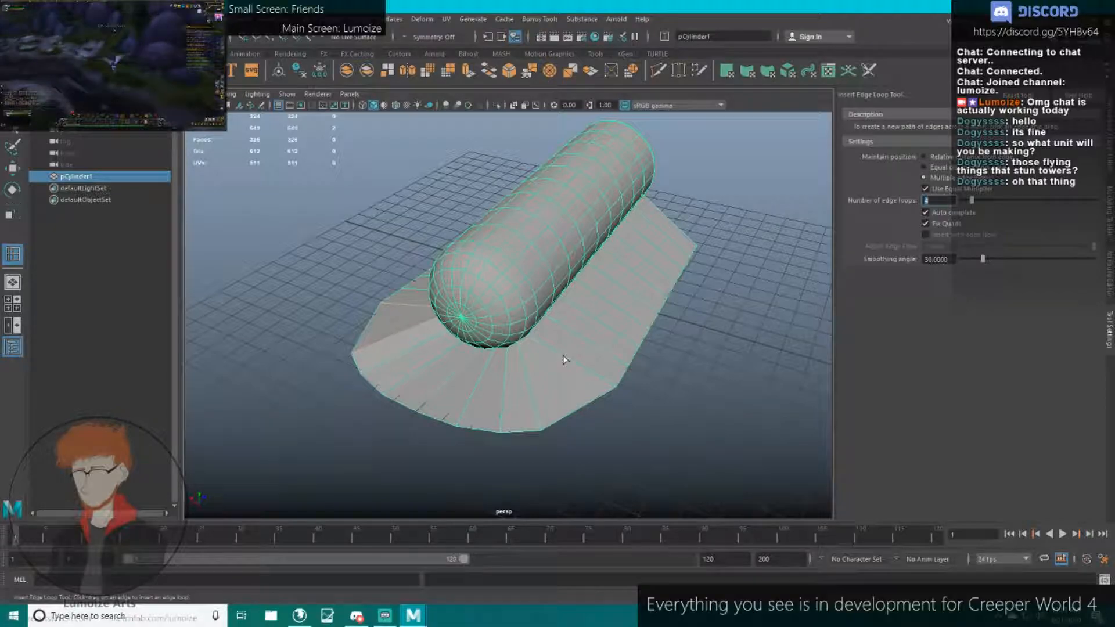
click(584, 350)
alt+drag(592, 347, 604, 231)
key(w)
Extrude the lower rim edges of the flat end outward into an end flap and scale its outer edge.
click(769, 167)
alt+drag(769, 166, 590, 242)
click(526, 204)
right_drag(591, 241, 602, 205)
alt+drag(609, 207, 490, 311)
alt+drag(576, 241, 444, 159)
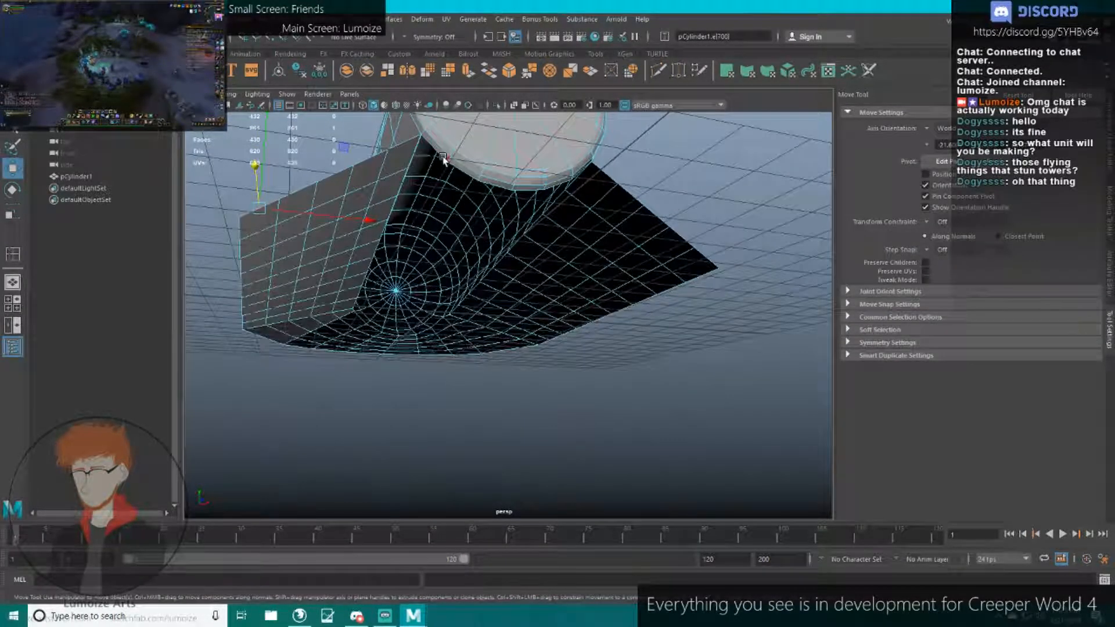
shift+double_click(579, 176)
alt+drag(579, 176, 665, 253)
alt+middle_drag(665, 253, 609, 246)
scroll(610, 247, up, 4)
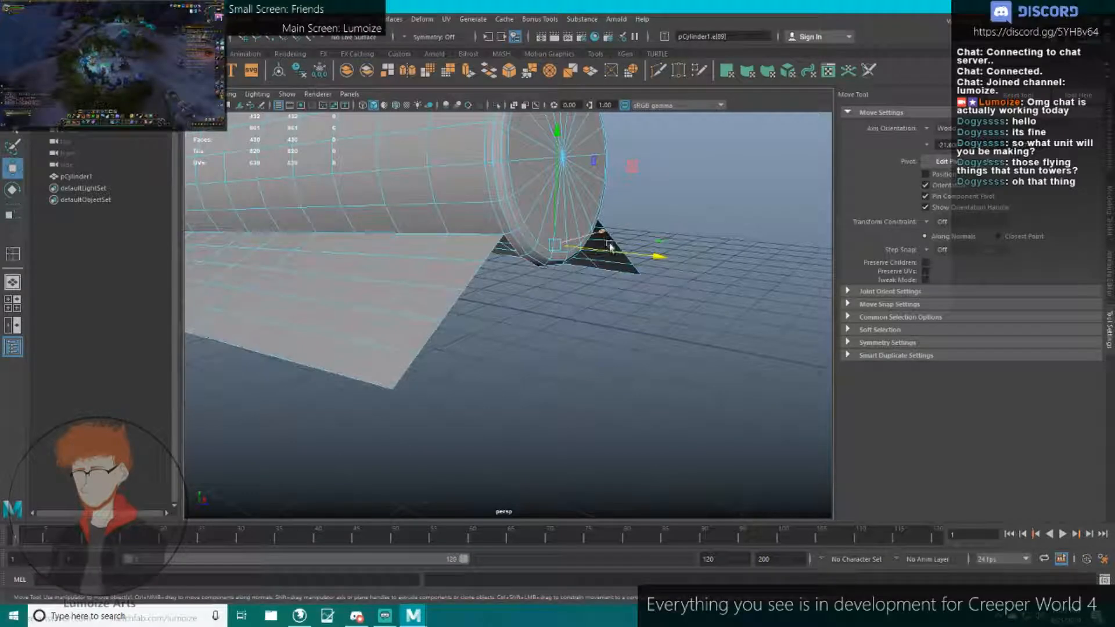
shift+drag(555, 244, 508, 314)
key(r)
scroll(487, 312, up, 3)
right_drag(485, 310, 512, 233)
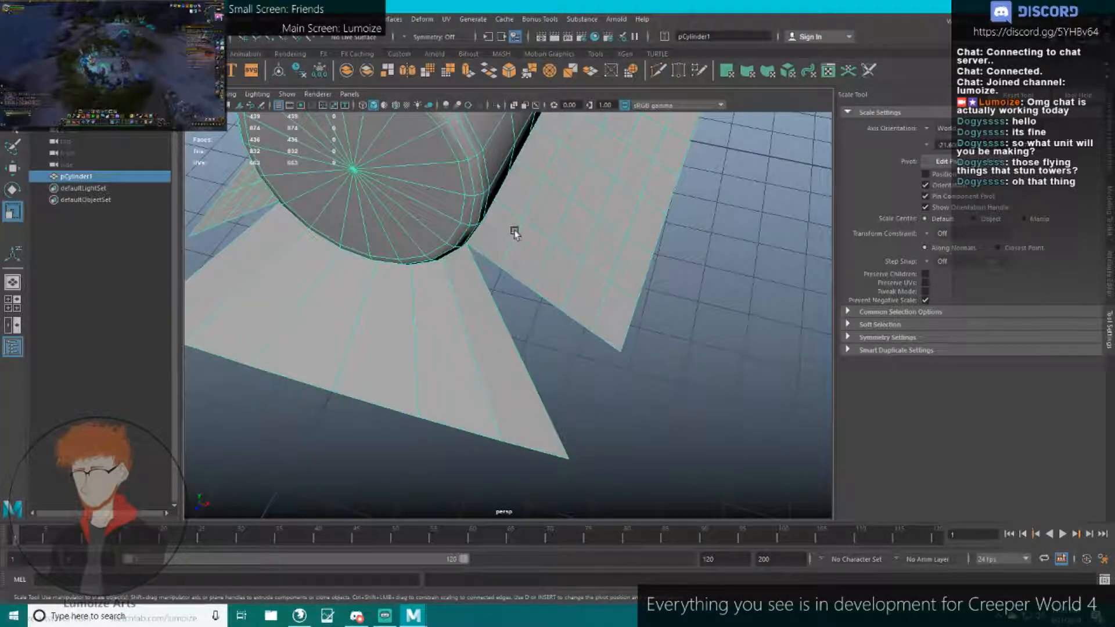
Insert evenly spaced edge loops across the new flap at the flat end, parallel to its outer edge.
click(276, 20)
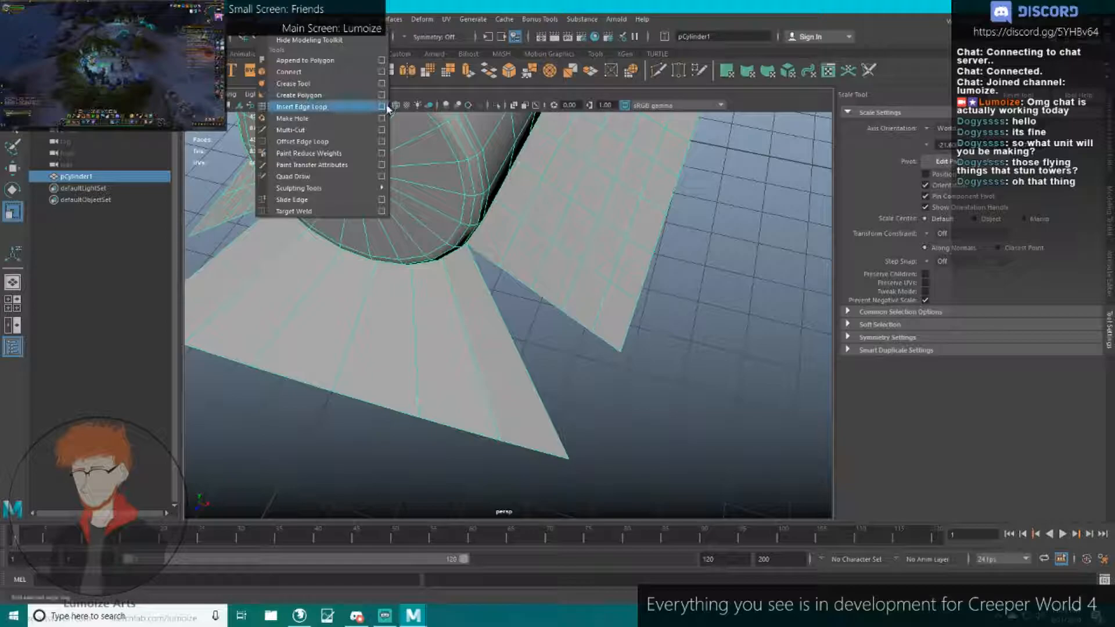
click(352, 106)
click(463, 329)
key(q)
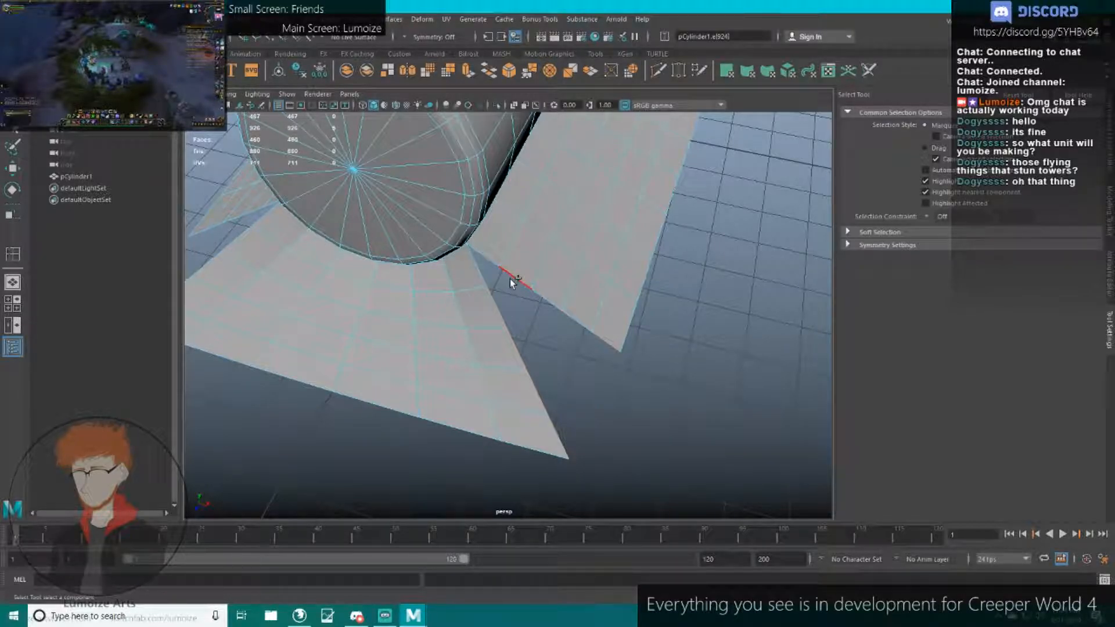
Bridge the end flap's side edges to the adjoining side flaps on both sides of the flat end.
click(491, 72)
alt+drag(522, 276, 587, 285)
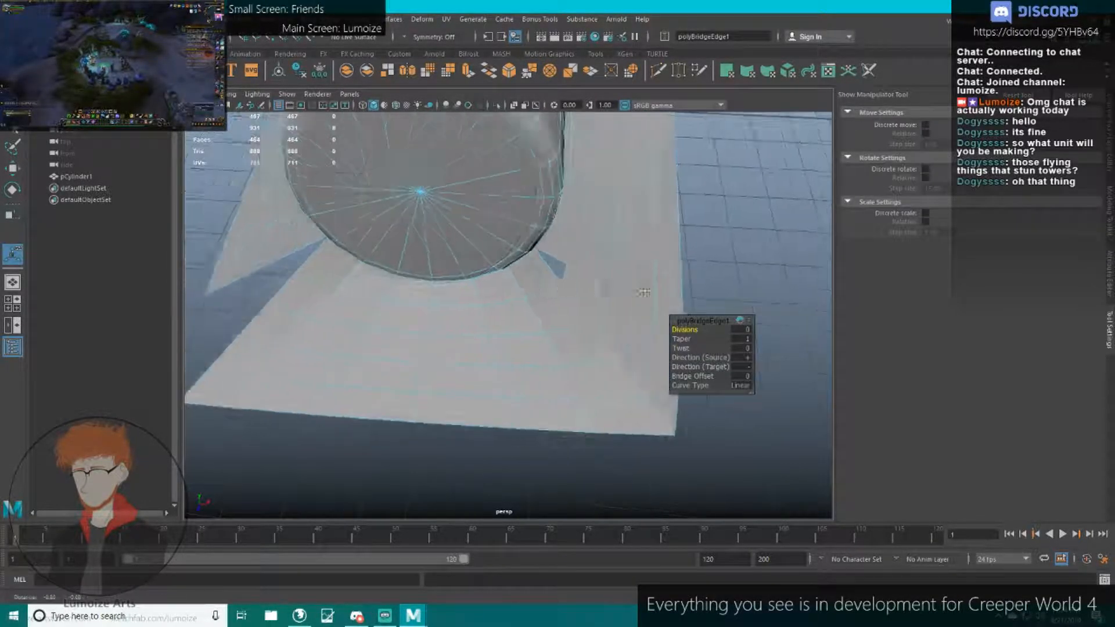
alt+middle_drag(586, 284, 813, 302)
click(427, 302)
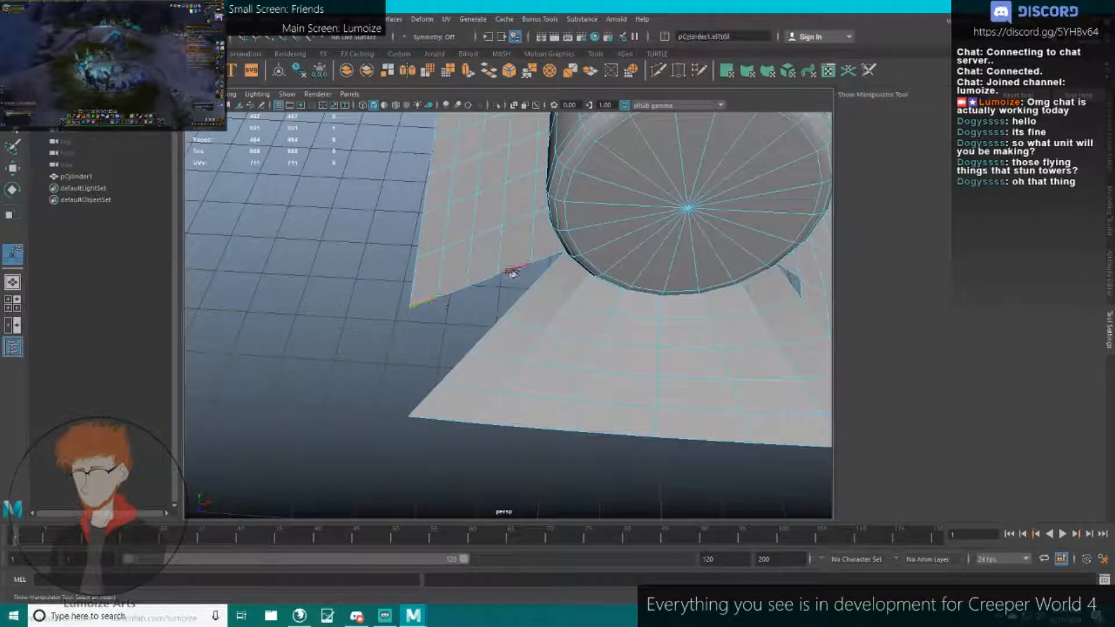
shift+double_click(430, 399)
key(g)
key(q)
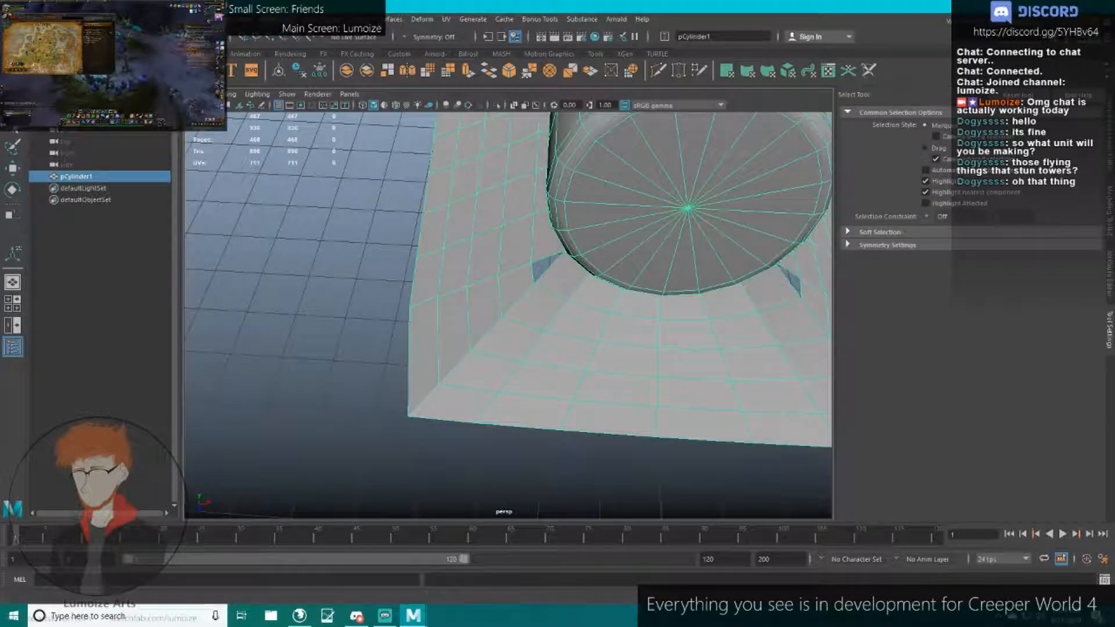
Fill the triangular holes at both corners beside the flat end with the Append to Polygon tool.
click(277, 20)
click(310, 61)
alt+right_drag(505, 286, 594, 264)
click(575, 208)
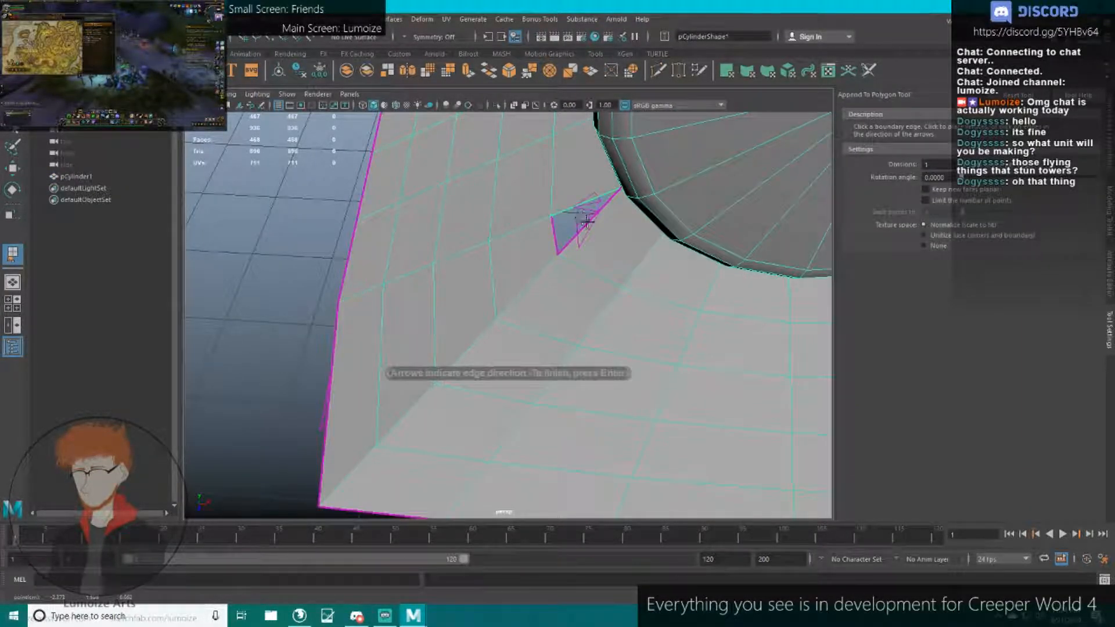
key(Return)
alt+drag(717, 288, 518, 284)
click(651, 235)
click(664, 226)
key(q)
Check the model in smooth mesh preview, return to the unsmoothed display and inspect the base from several sides.
alt+right_drag(666, 229, 655, 289)
click(654, 289)
alt+drag(655, 289, 543, 200)
click(582, 233)
key(3)
click(427, 213)
click(559, 243)
key(1)
alt+drag(559, 243, 488, 276)
click(390, 188)
alt+drag(390, 188, 465, 222)
alt+middle_drag(465, 221, 440, 286)
alt+right_drag(440, 285, 595, 277)
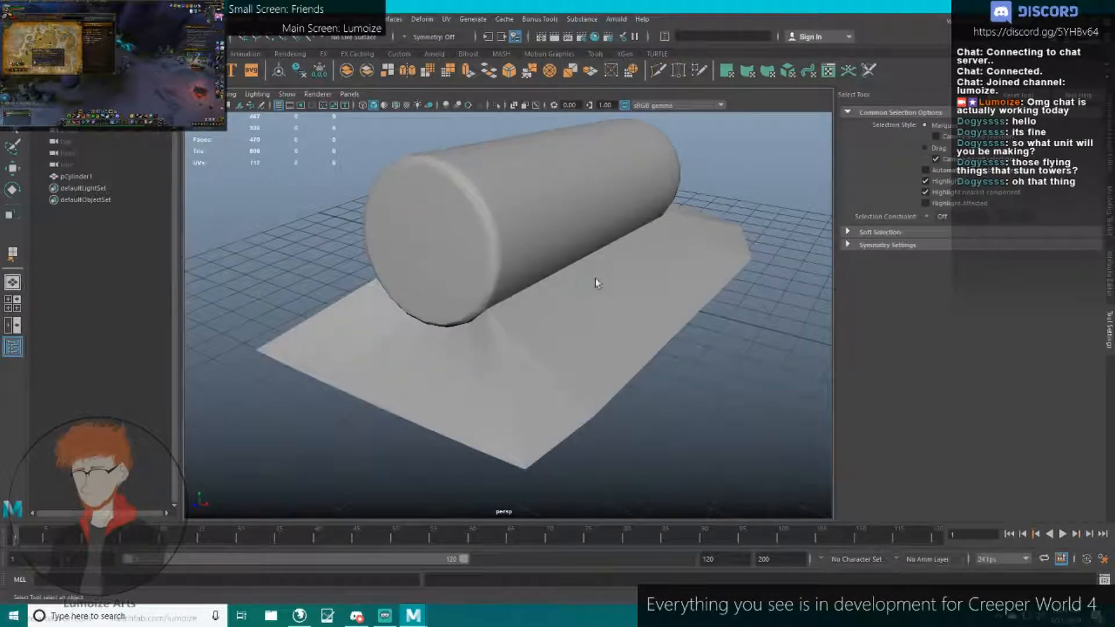
Select the outer border edge loop of the base, scale it vertically to flatten it, and return to object mode.
click(595, 278)
alt+drag(595, 277, 592, 242)
alt+right_drag(592, 242, 570, 309)
right_drag(570, 308, 570, 278)
double_click(583, 366)
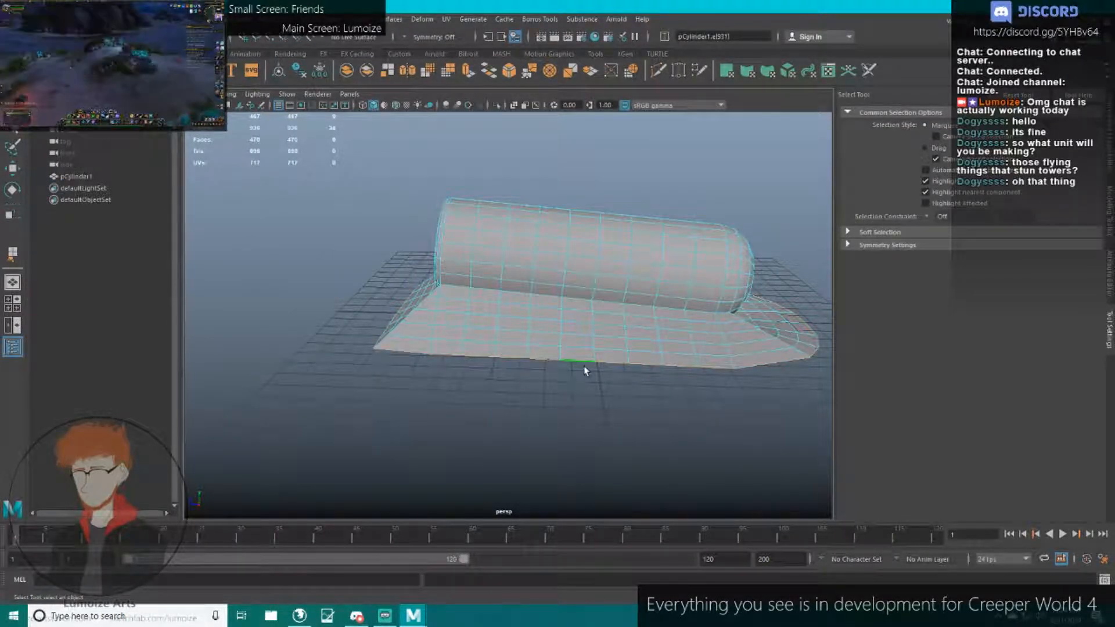
key(r)
drag(602, 214, 588, 439)
alt+drag(619, 354, 621, 321)
alt+middle_drag(621, 321, 565, 338)
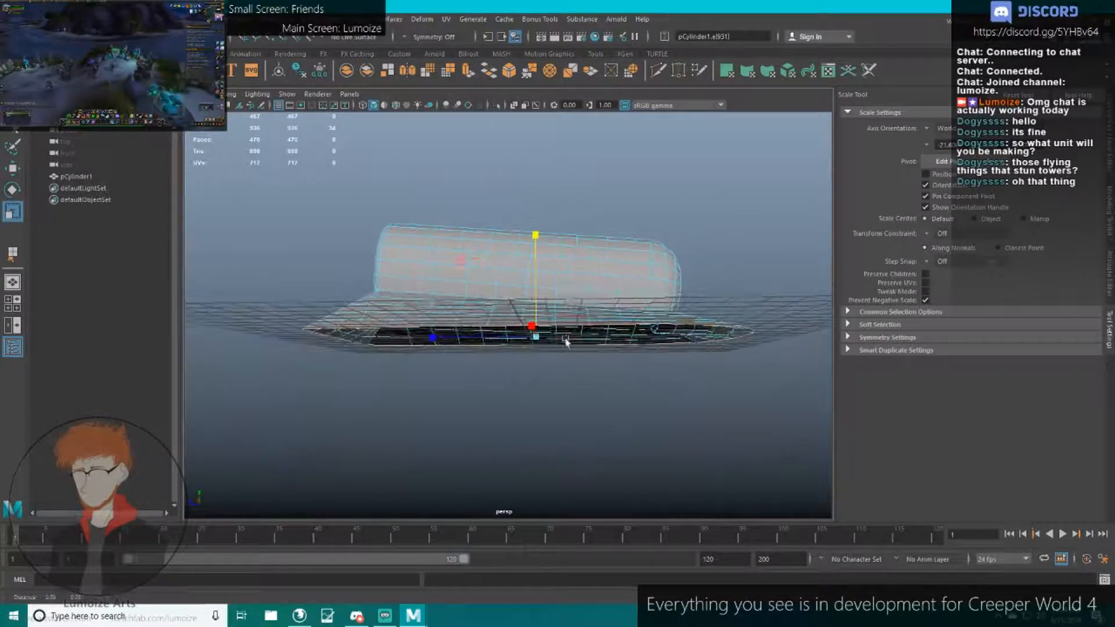
key(w)
right_drag(575, 281, 636, 267)
click(734, 203)
alt+drag(734, 204, 798, 261)
click(615, 320)
right_drag(614, 319, 612, 251)
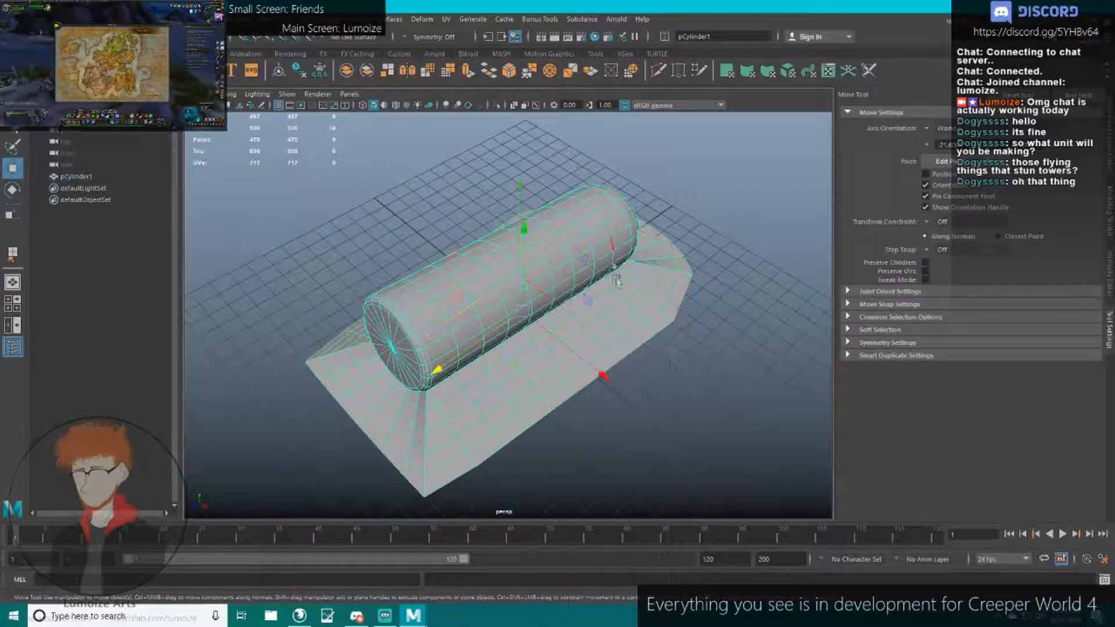
Extrude the outer border edges of the base and scale them outward to form a flat rim.
alt+middle_drag(622, 371, 612, 306)
key(ctrl+e)
alt+drag(481, 170, 545, 159)
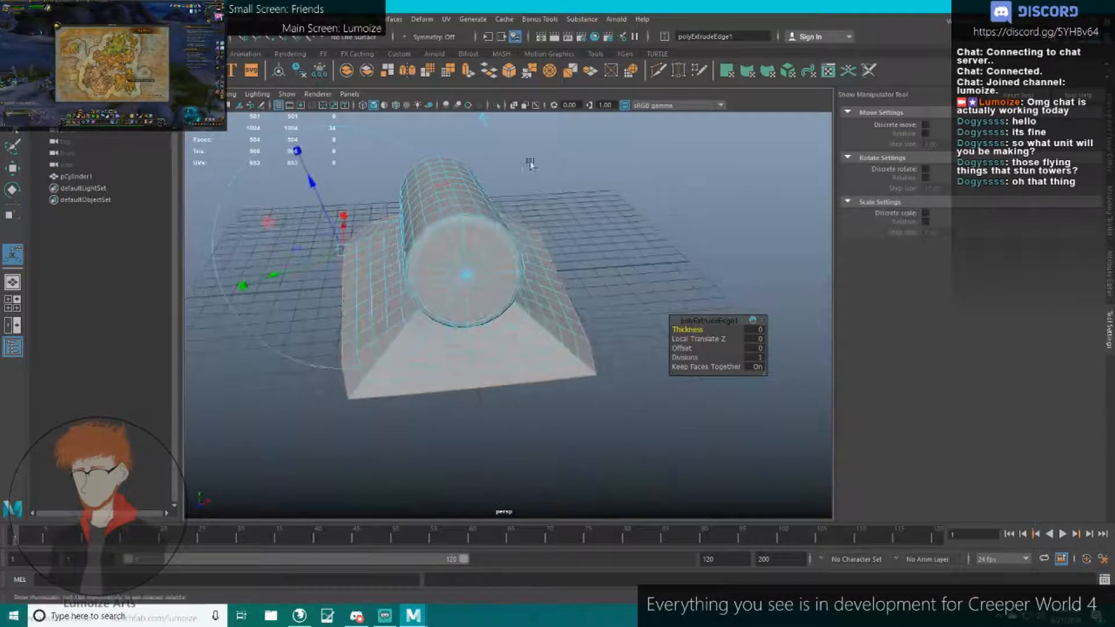
alt+middle_drag(545, 159, 594, 198)
key(r)
drag(627, 334, 639, 341)
alt+drag(643, 285, 597, 326)
Return to object mode, select the whole model and frame it in smooth mesh preview.
right_drag(597, 325, 746, 240)
click(723, 232)
click(602, 240)
click(746, 241)
alt+drag(747, 247, 628, 216)
click(627, 218)
key(f)
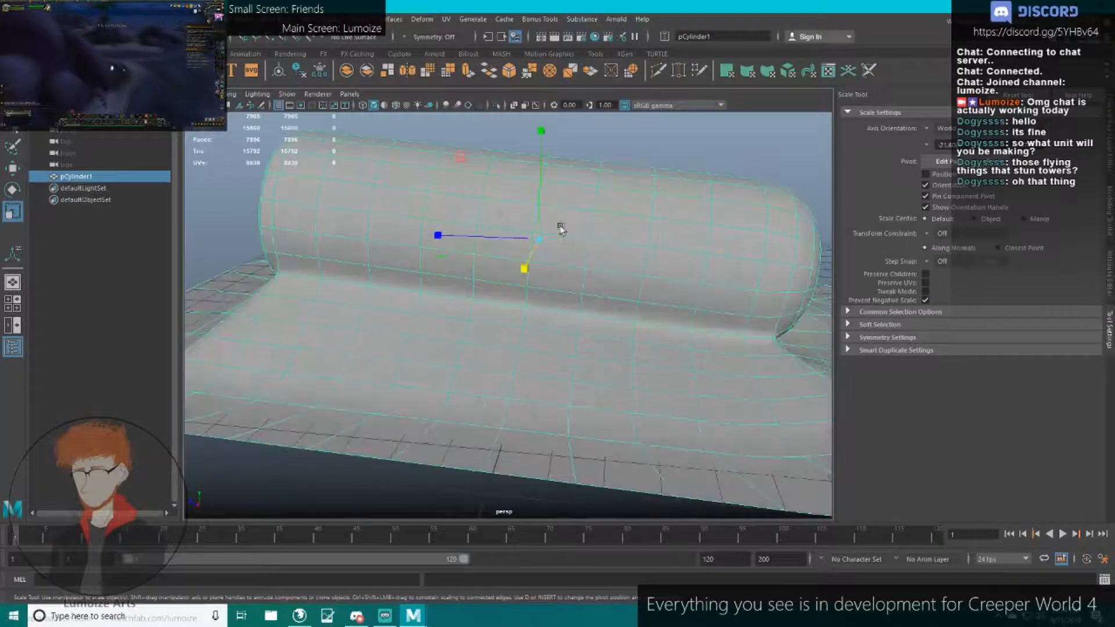
Set the Smooth sculpting tool's strength to 100 and soften the junction between the cylinder's rounded end and the base.
click(74, 71)
mouse_move(747, 351)
alt+mouse_down()
mouse_move(514, 265)
mouse_move(485, 294)
alt+mouse_up()
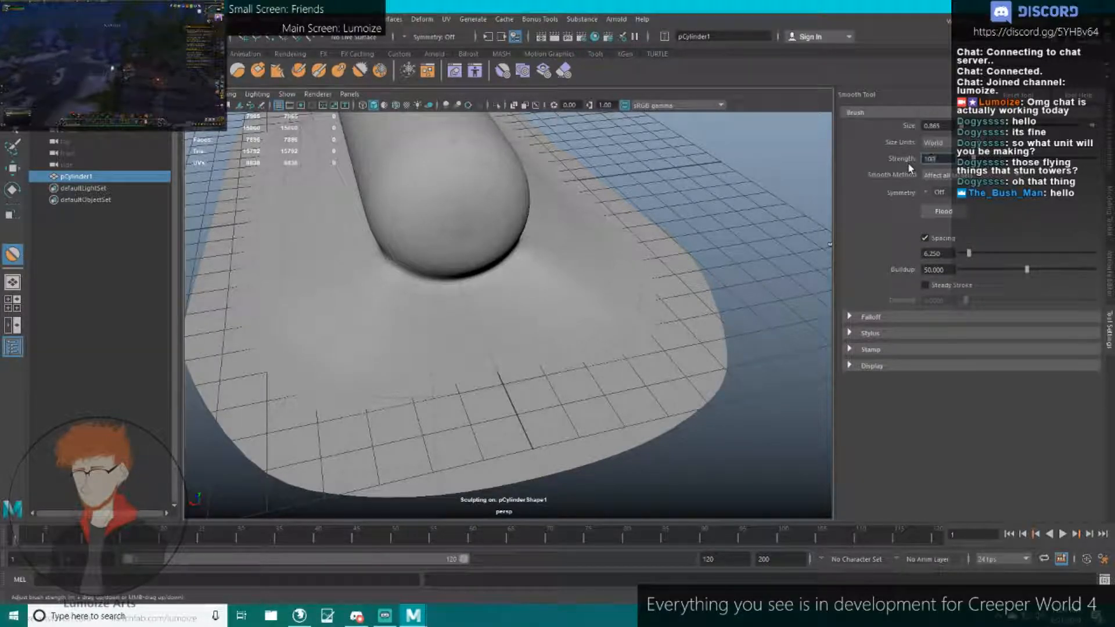
mouse_move(461, 286)
mouse_down()
mouse_move(477, 284)
mouse_move(496, 247)
mouse_move(375, 284)
mouse_up()
alt+drag(375, 285, 460, 281)
mouse_move(525, 299)
mouse_down()
mouse_move(447, 272)
mouse_move(520, 241)
mouse_up()
mouse_move(633, 262)
alt+mouse_down()
mouse_move(549, 235)
mouse_move(515, 265)
mouse_move(463, 267)
mouse_move(443, 291)
mouse_move(483, 246)
mouse_move(424, 232)
mouse_move(431, 221)
alt+mouse_up()
alt+drag(439, 253, 552, 265)
Continue smoothing around both sides of the rounded end so it blends into the base.
mouse_move(537, 299)
mouse_down()
mouse_move(465, 310)
mouse_move(424, 279)
mouse_up()
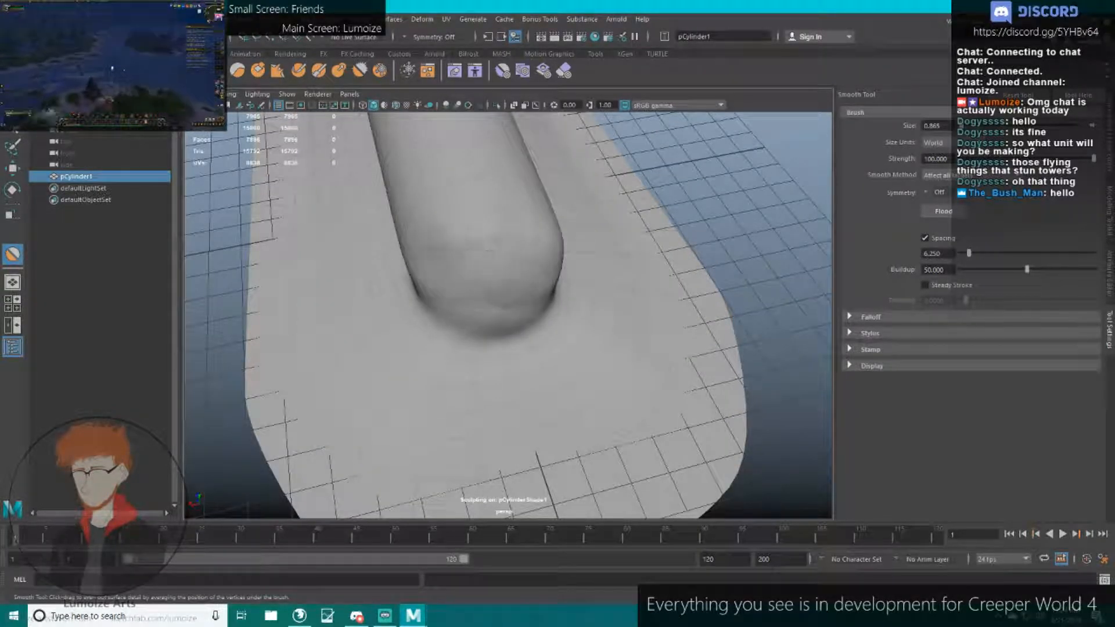
alt+drag(510, 262, 522, 299)
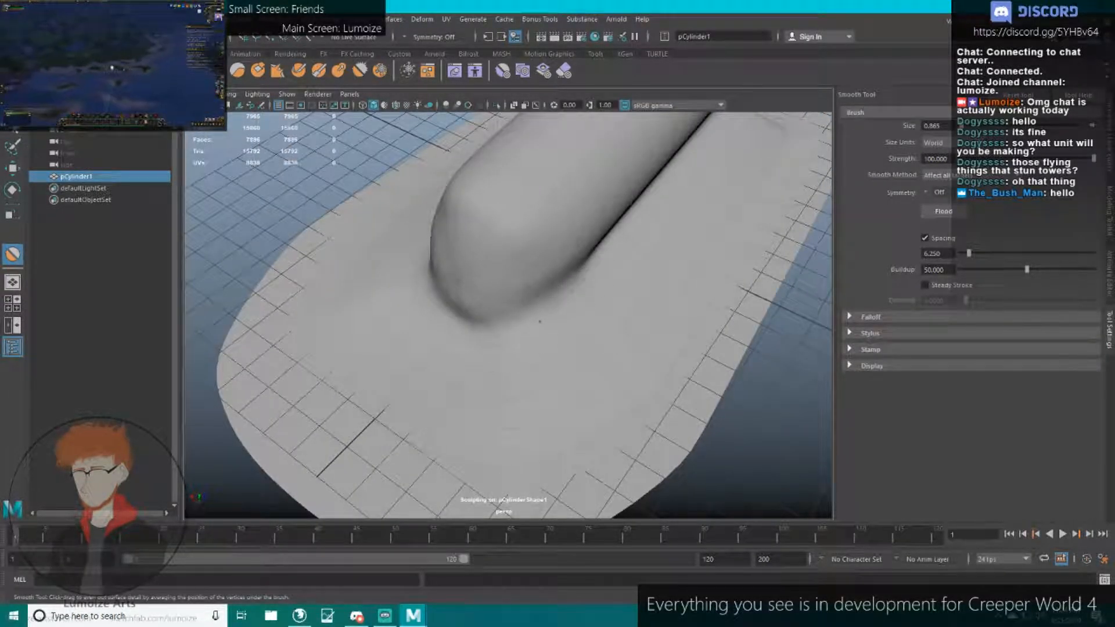
alt+drag(483, 267, 644, 263)
drag(532, 299, 392, 359)
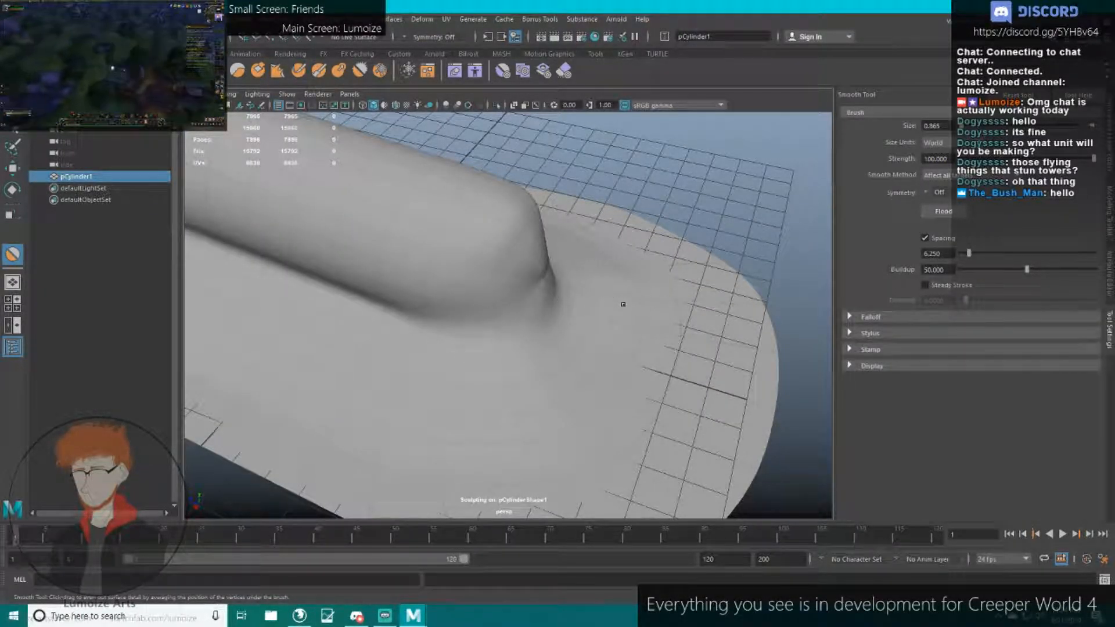
alt+drag(394, 306, 340, 311)
alt+drag(630, 357, 513, 261)
Reshape the front surface of the rounded end with the Sculpt tool at strength 1.
key(w)
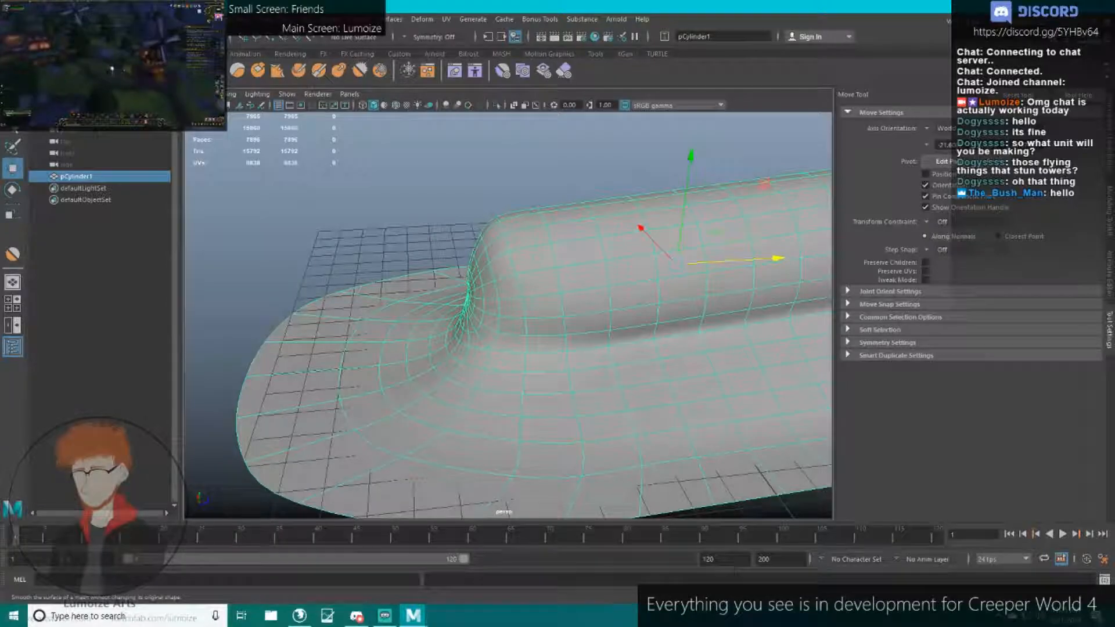
key(y)
alt+drag(504, 243, 581, 236)
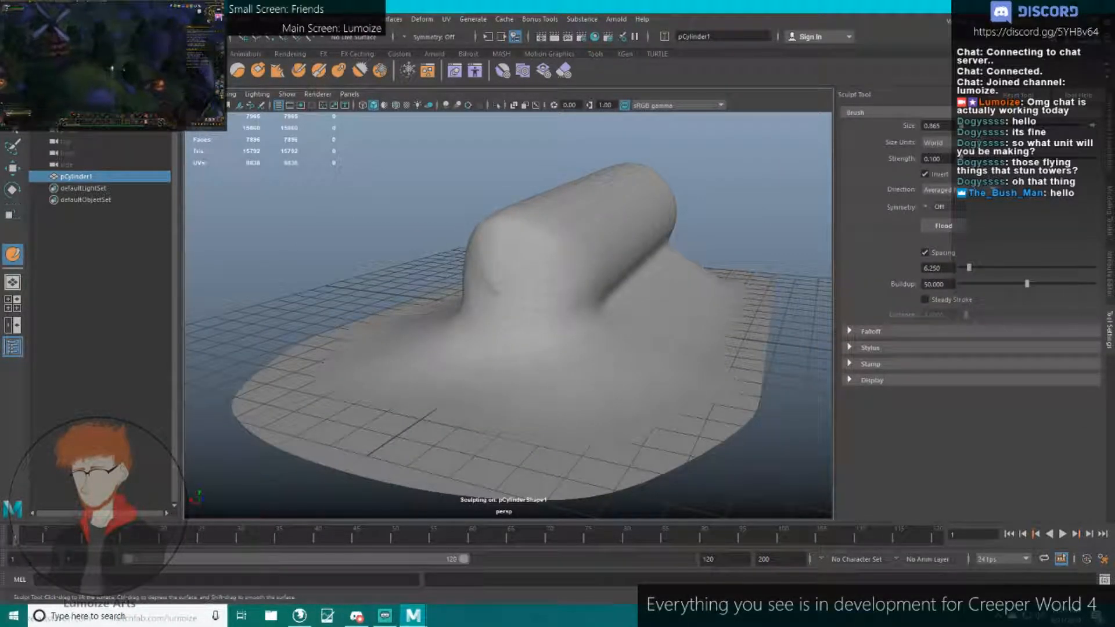
alt+drag(726, 181, 799, 189)
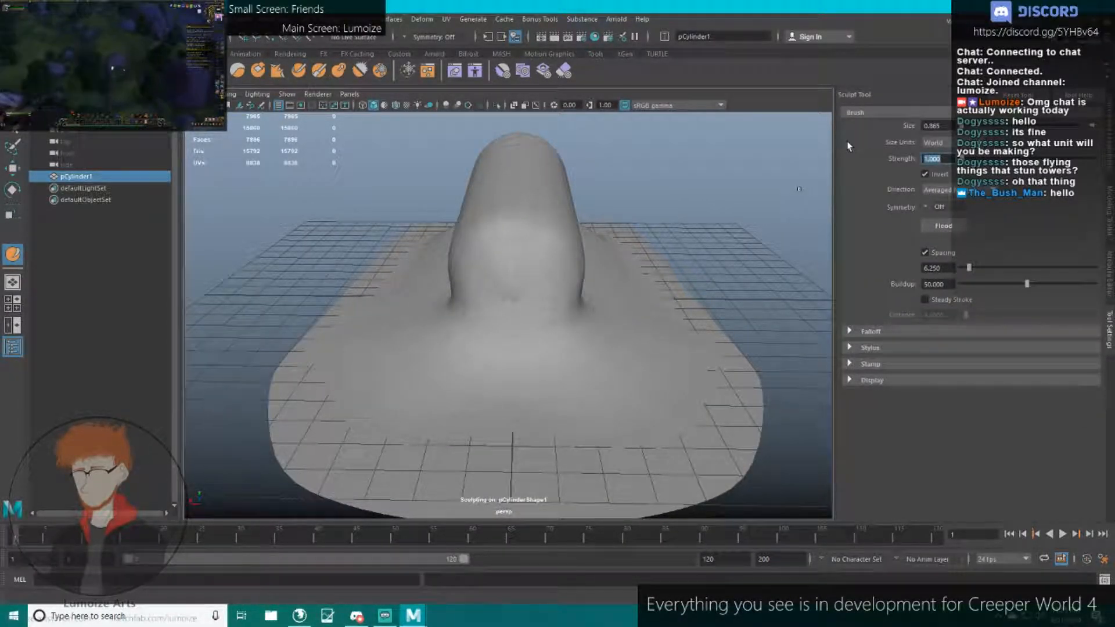
drag(500, 230, 480, 240)
mouse_move(570, 214)
alt+mouse_down()
mouse_move(504, 249)
mouse_move(501, 272)
mouse_move(552, 296)
alt+mouse_up()
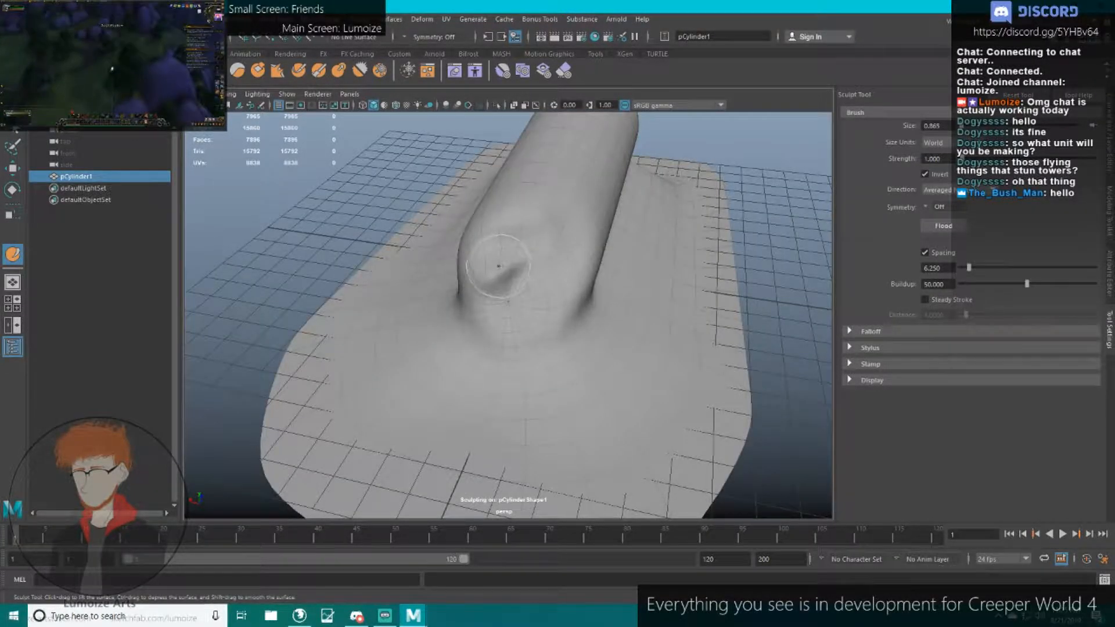
alt+drag(498, 266, 482, 249)
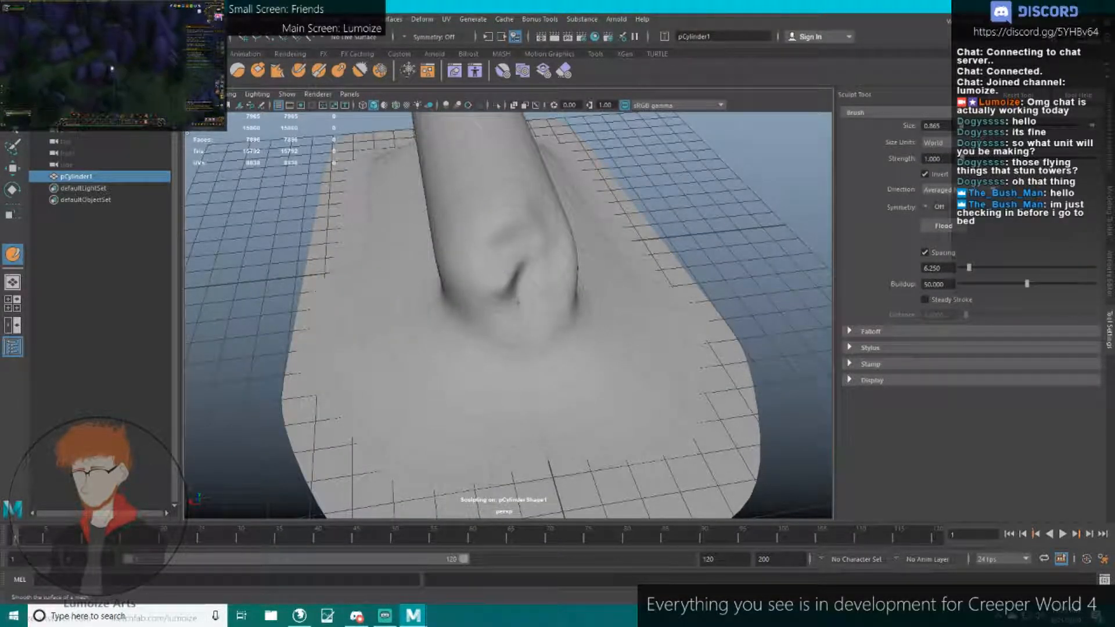
Smooth the sculpted dents on the rounded end and the junction along the cylinder's long side with the Smooth tool.
click(54, 70)
mouse_move(570, 316)
mouse_down()
mouse_move(485, 283)
mouse_move(513, 277)
mouse_up()
alt+drag(583, 256, 461, 264)
drag(552, 338, 683, 320)
alt+drag(595, 299, 429, 273)
mouse_move(403, 335)
mouse_down()
mouse_move(672, 365)
mouse_move(610, 343)
mouse_move(610, 374)
mouse_move(580, 323)
mouse_move(603, 303)
mouse_up()
alt+drag(524, 290, 535, 294)
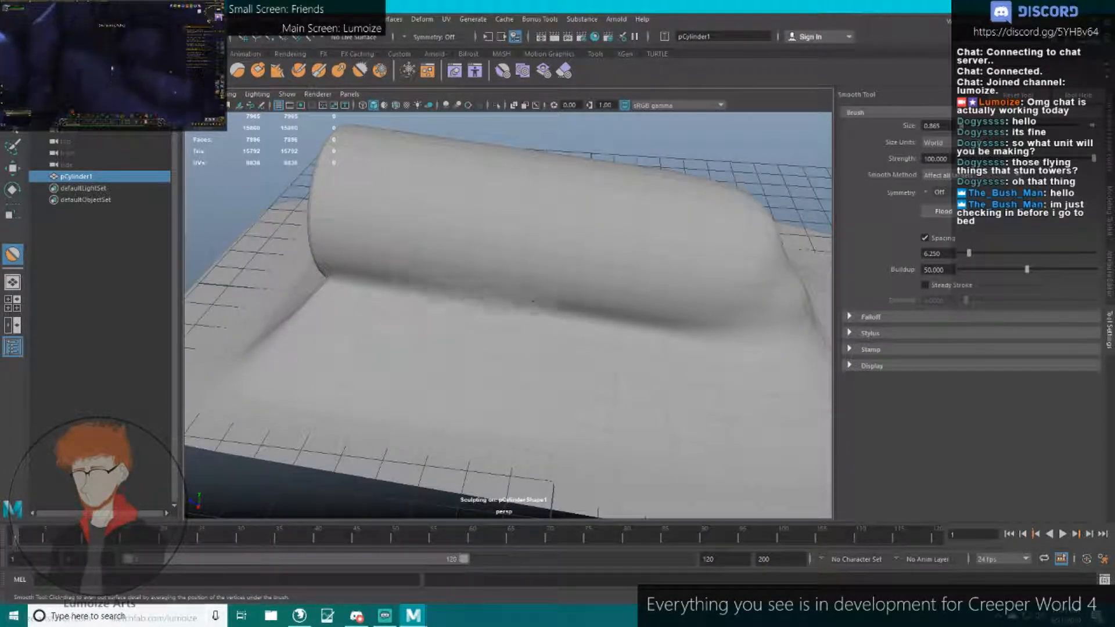
alt+drag(700, 335, 528, 361)
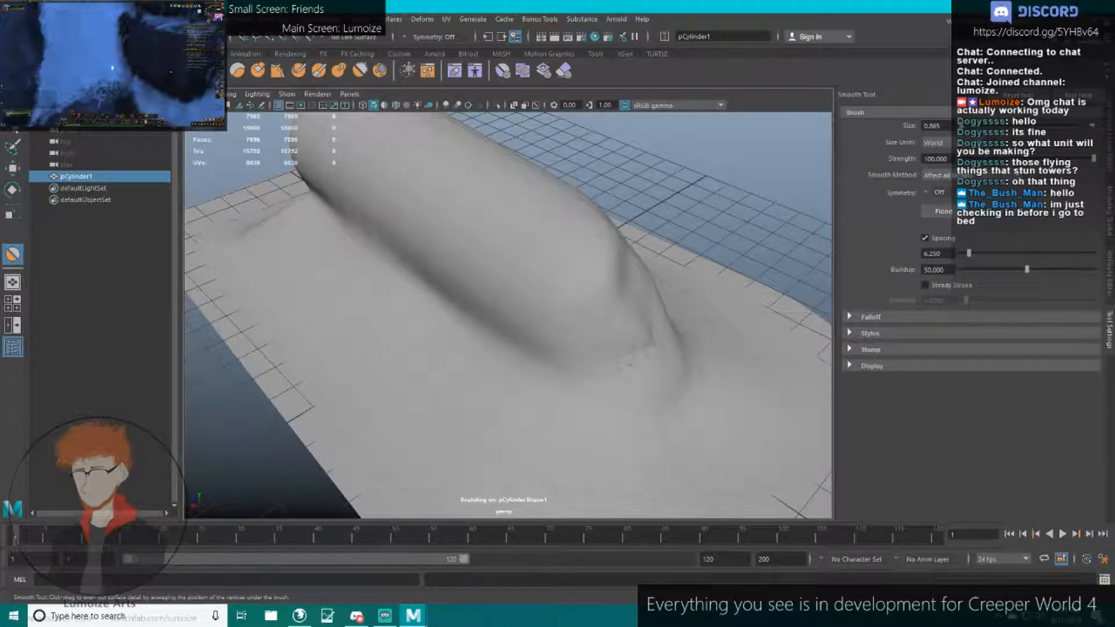
Smooth the creases at the lower corner of the rounded end and along the adjoining side of the cylinder.
mouse_move(632, 279)
alt+mouse_down()
mouse_move(604, 228)
mouse_move(519, 272)
mouse_move(534, 358)
mouse_move(410, 352)
alt+mouse_up()
drag(554, 317, 465, 380)
alt+middle_drag(458, 369, 572, 317)
drag(572, 316, 540, 337)
alt+drag(465, 325, 587, 308)
mouse_move(580, 313)
mouse_down()
mouse_move(503, 256)
mouse_move(557, 261)
mouse_up()
mouse_move(490, 256)
mouse_down()
mouse_move(485, 295)
mouse_move(474, 253)
mouse_move(420, 199)
mouse_up()
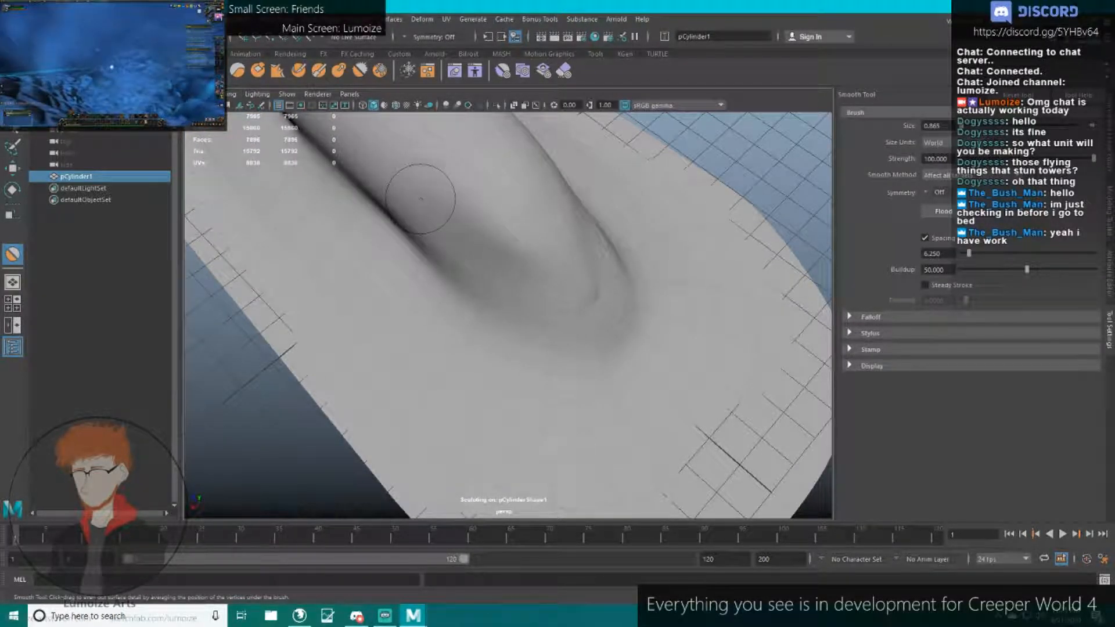
alt+drag(539, 230, 594, 210)
Smooth the remaining seams around the cylinder's sides and beneath its flat end into the base.
scroll(632, 329, down, 4)
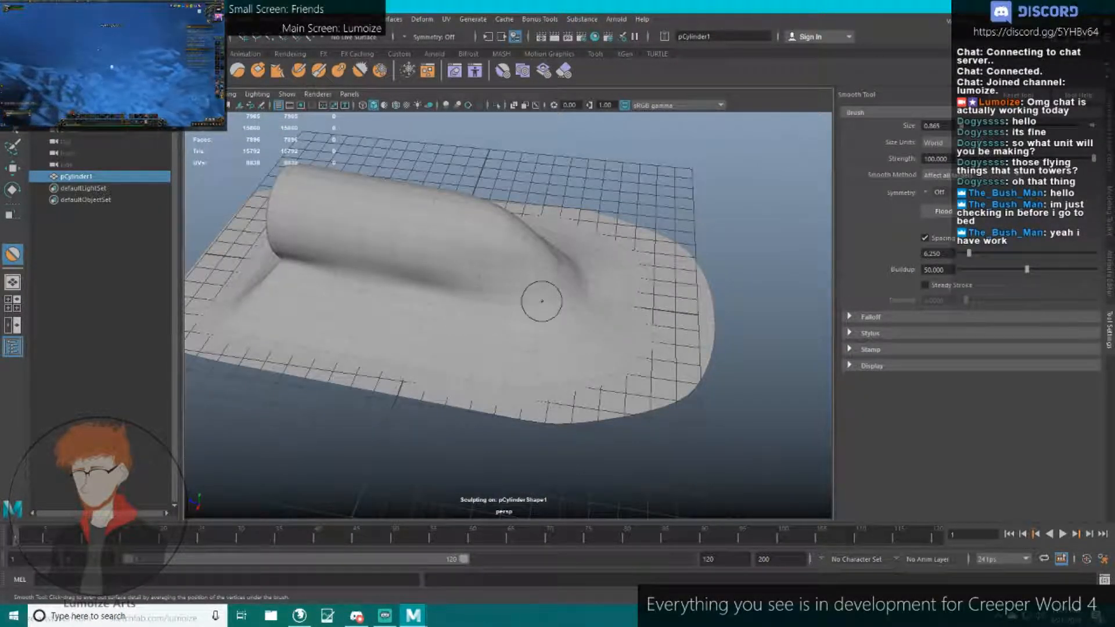
scroll(540, 301, up, 5)
scroll(656, 272, down, 4)
alt+drag(649, 269, 519, 261)
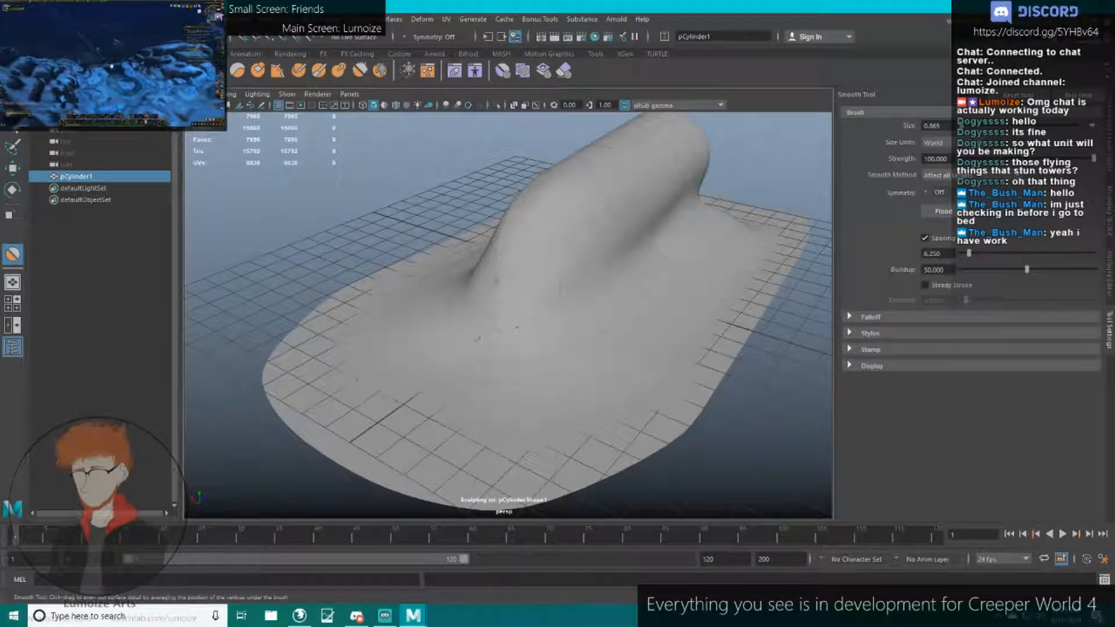
alt+drag(515, 329, 469, 270)
alt+drag(681, 301, 520, 313)
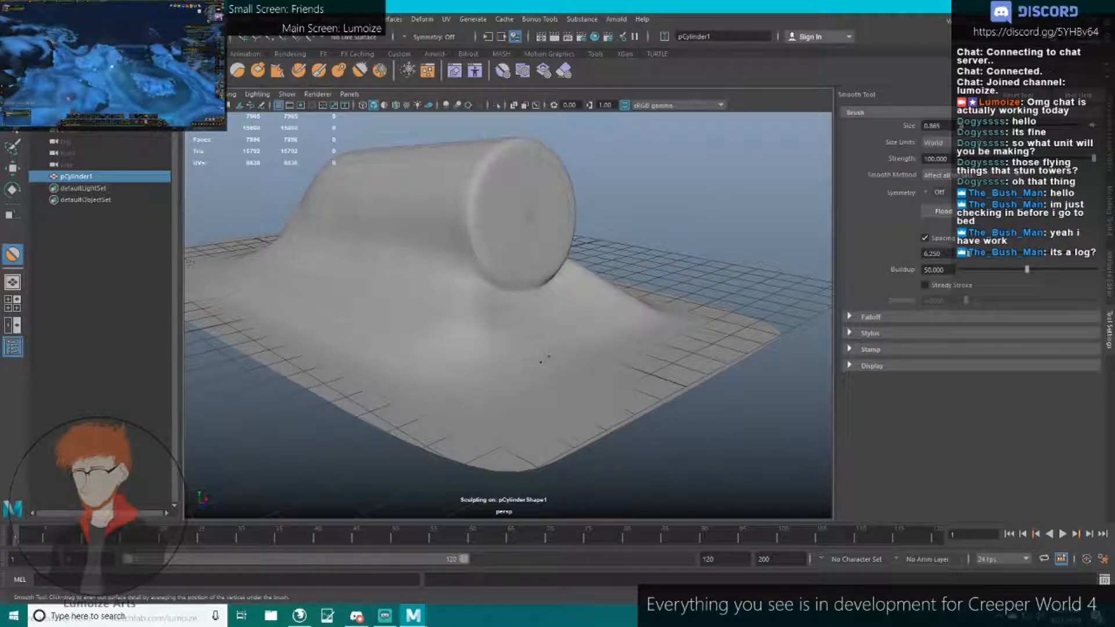
alt+drag(648, 313, 416, 355)
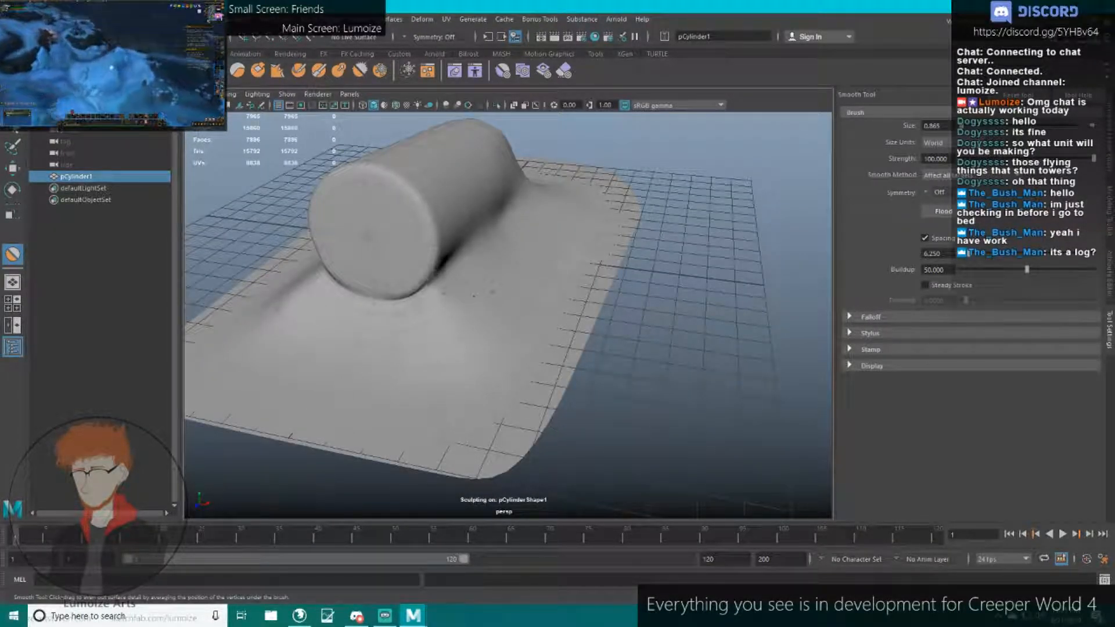
alt+drag(567, 297, 515, 284)
scroll(516, 286, up, 5)
alt+drag(375, 330, 505, 304)
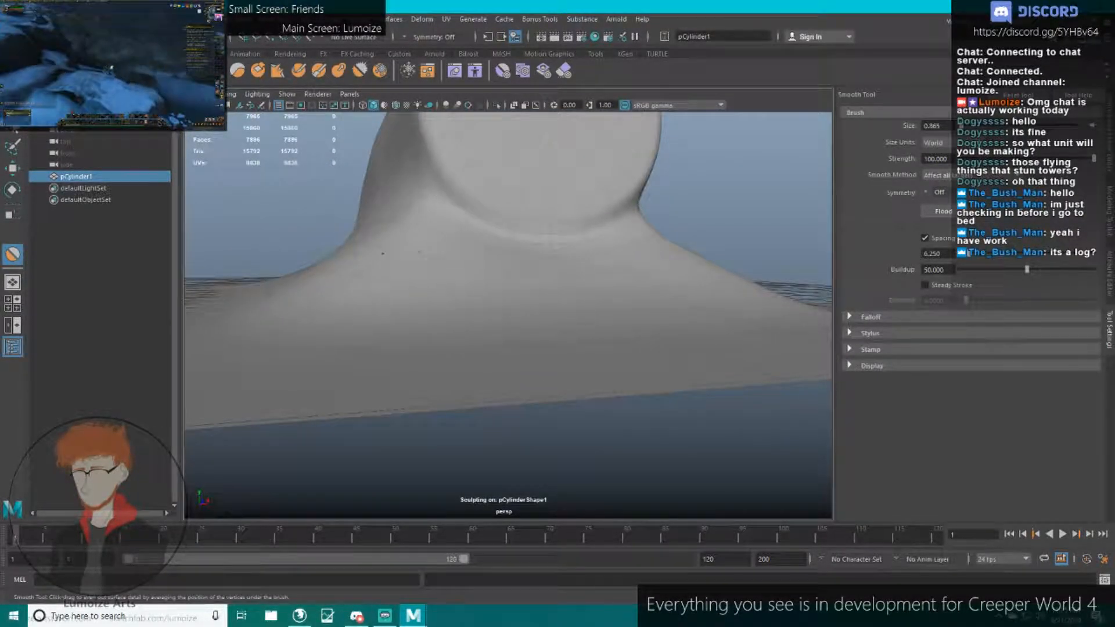
mouse_move(437, 255)
alt+mouse_down()
mouse_move(605, 336)
mouse_move(673, 308)
mouse_move(585, 293)
alt+mouse_up()
scroll(535, 339, down, 6)
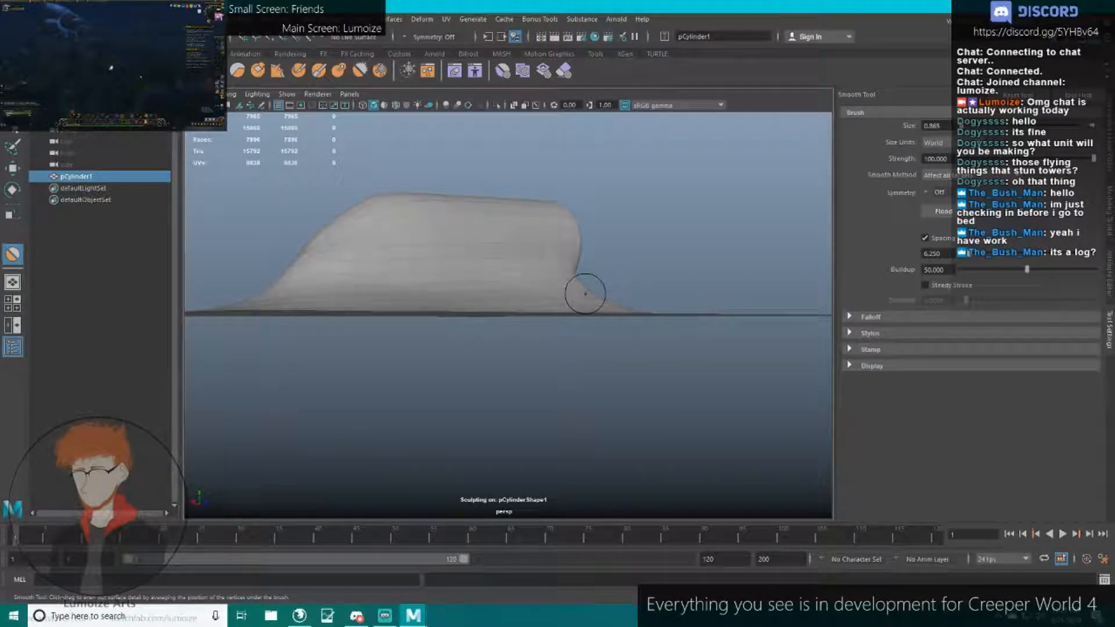
Leave the sculpting tool and examine the smoothed silhouette of the model from several sides.
alt+drag(585, 293, 407, 384)
scroll(558, 336, down, 4)
scroll(544, 256, up, 5)
alt+drag(545, 256, 692, 282)
scroll(696, 279, down, 6)
key(w)
click(769, 249)
alt+drag(769, 249, 557, 254)
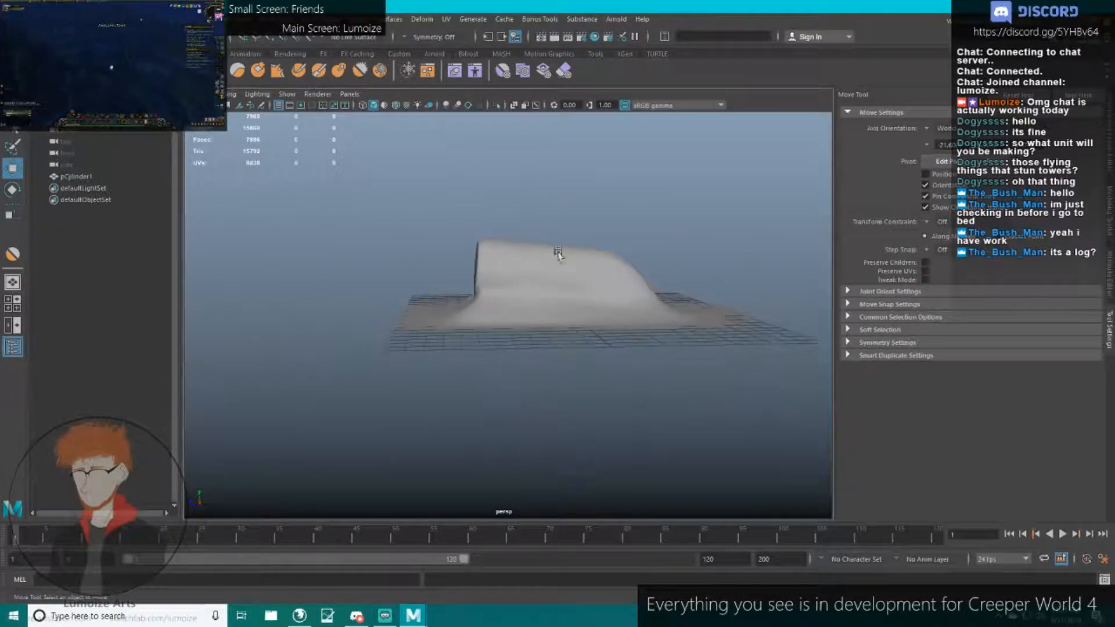
click(566, 262)
scroll(650, 255, up, 5)
mouse_move(675, 253)
alt+mouse_down()
mouse_move(630, 276)
mouse_move(660, 310)
mouse_move(566, 360)
alt+mouse_up()
Reselect the model with the Move tool and switch it back to the unsmoothed display.
key(y)
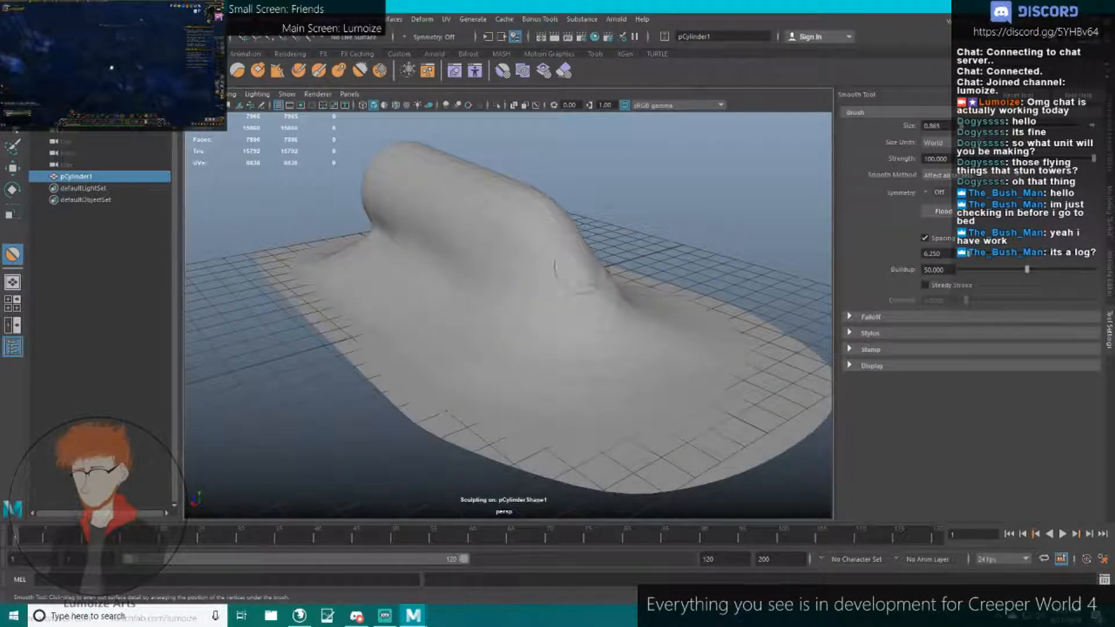
key(w)
click(659, 214)
click(505, 273)
alt+drag(436, 296, 556, 266)
key(1)
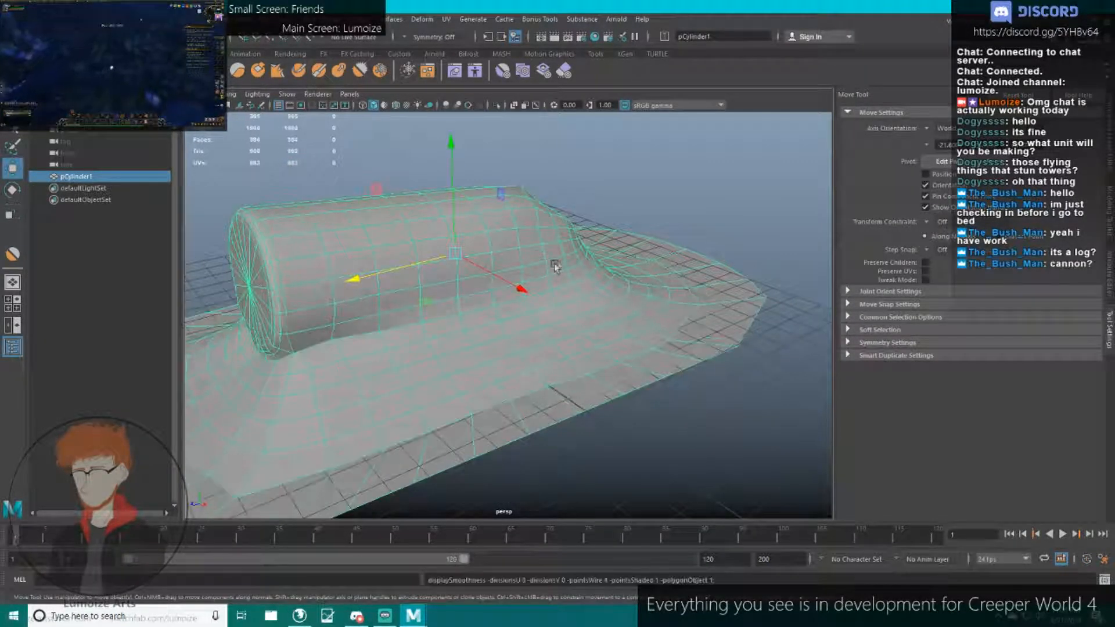
alt+middle_drag(555, 266, 672, 225)
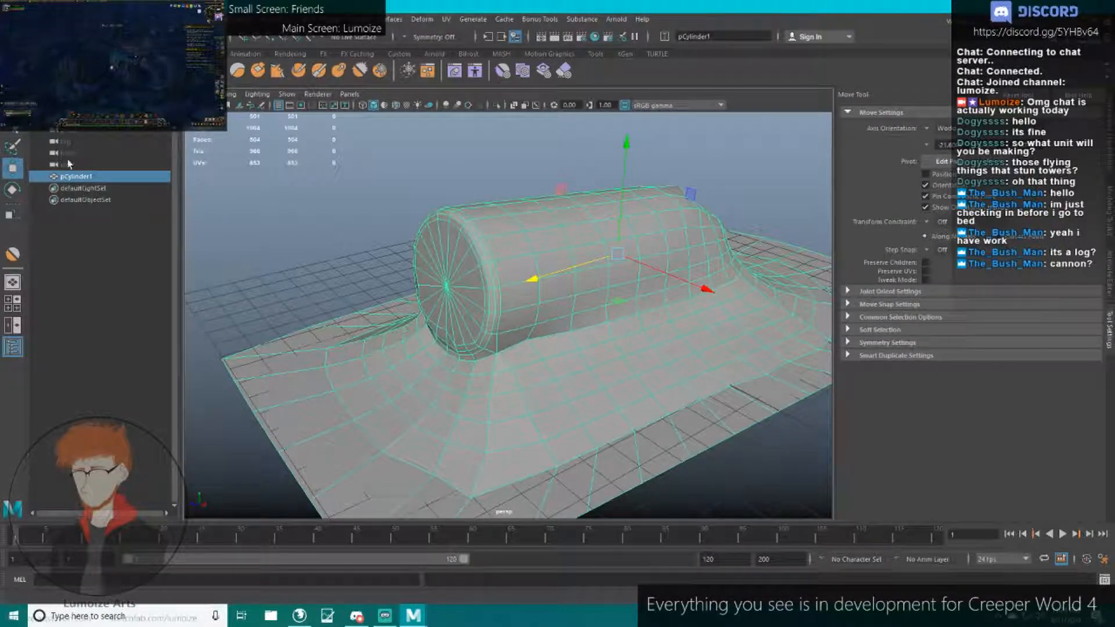
click(10, 19)
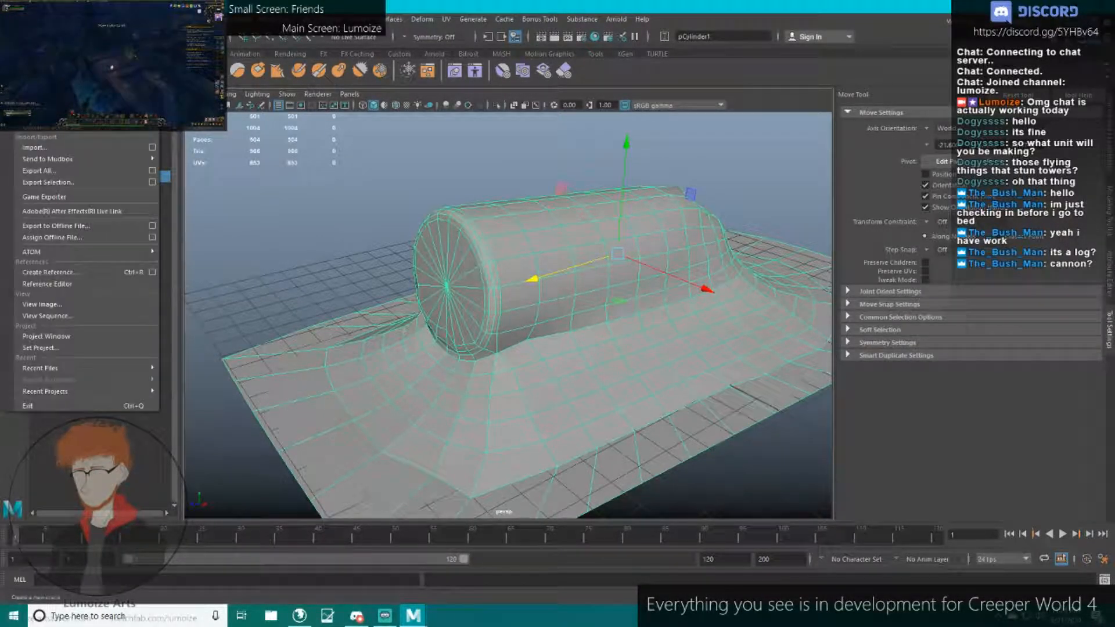
click(71, 182)
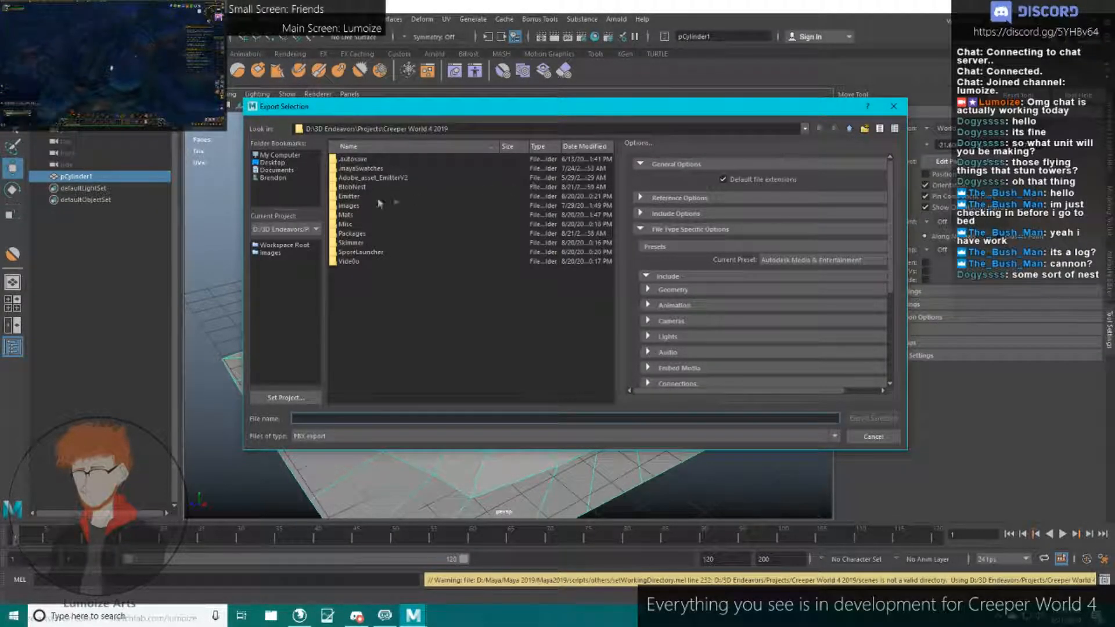
click(890, 108)
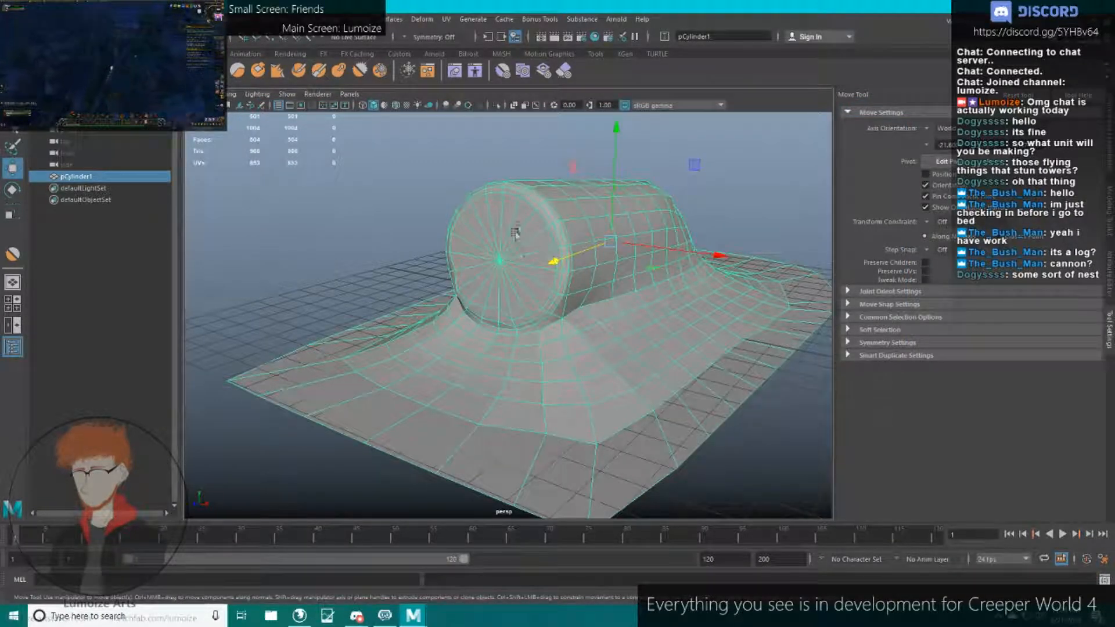
alt+drag(502, 217, 516, 237)
click(12, 19)
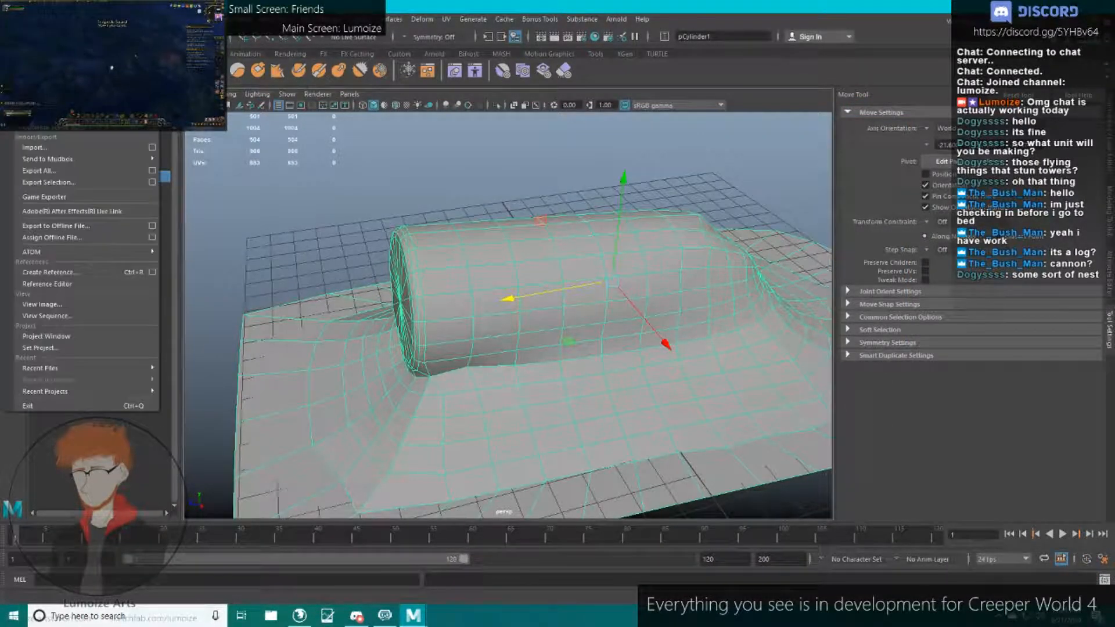
click(285, 139)
Select the centre vertex of the cylinder's flat end cap and chamfer it into a small central polygon.
alt+drag(337, 154, 509, 196)
scroll(509, 196, up, 5)
click(609, 269)
right_drag(626, 291, 572, 290)
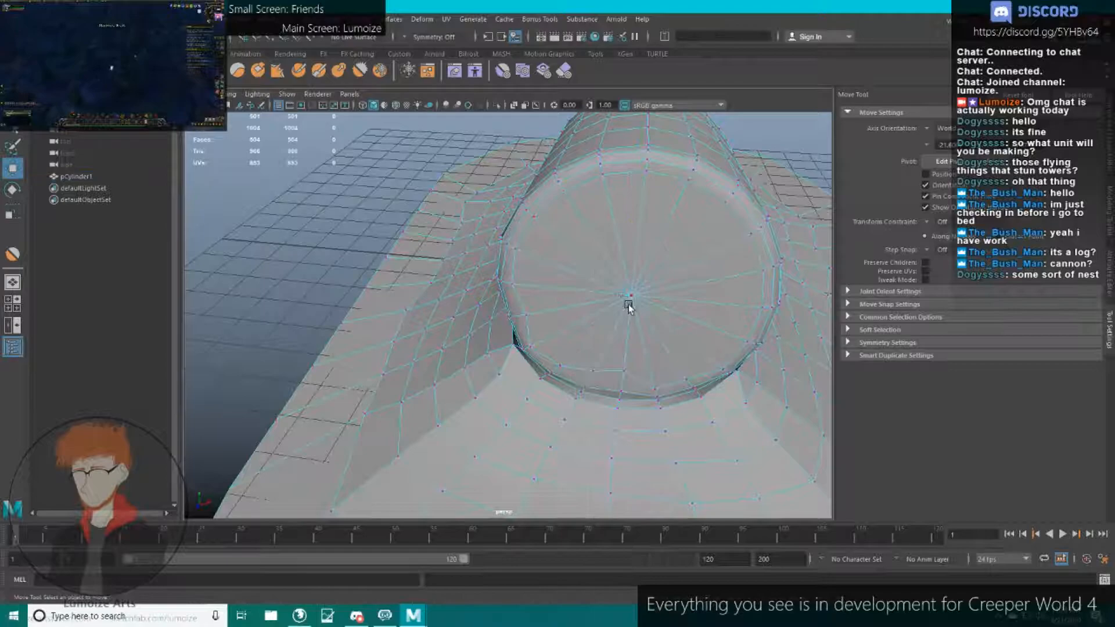
click(630, 296)
click(234, 19)
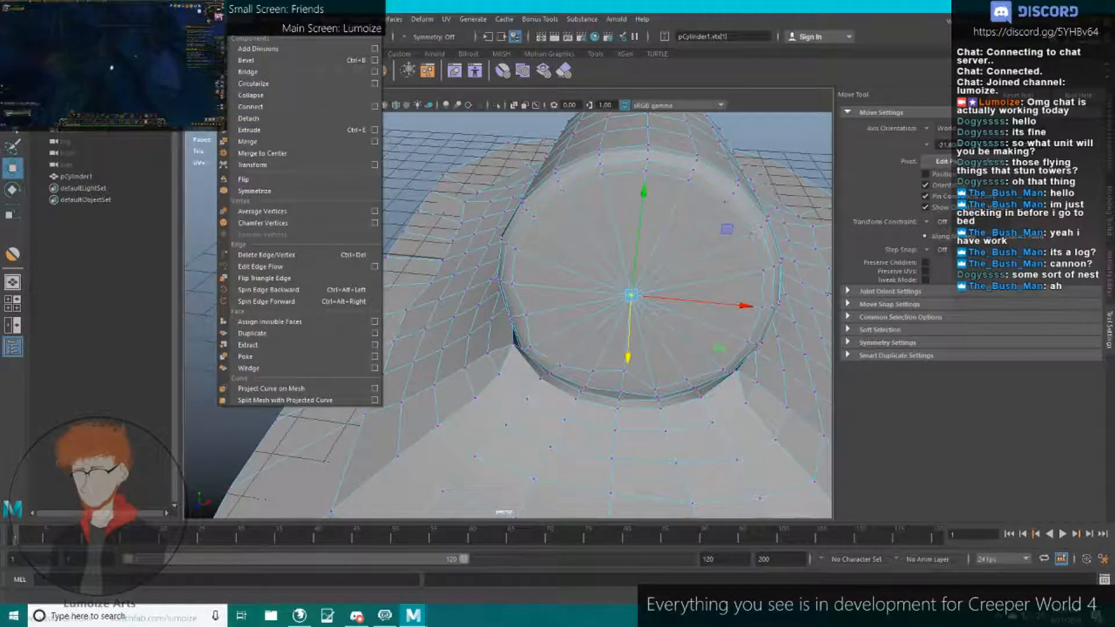
click(262, 223)
scroll(689, 242, up, 5)
scroll(598, 228, up, 4)
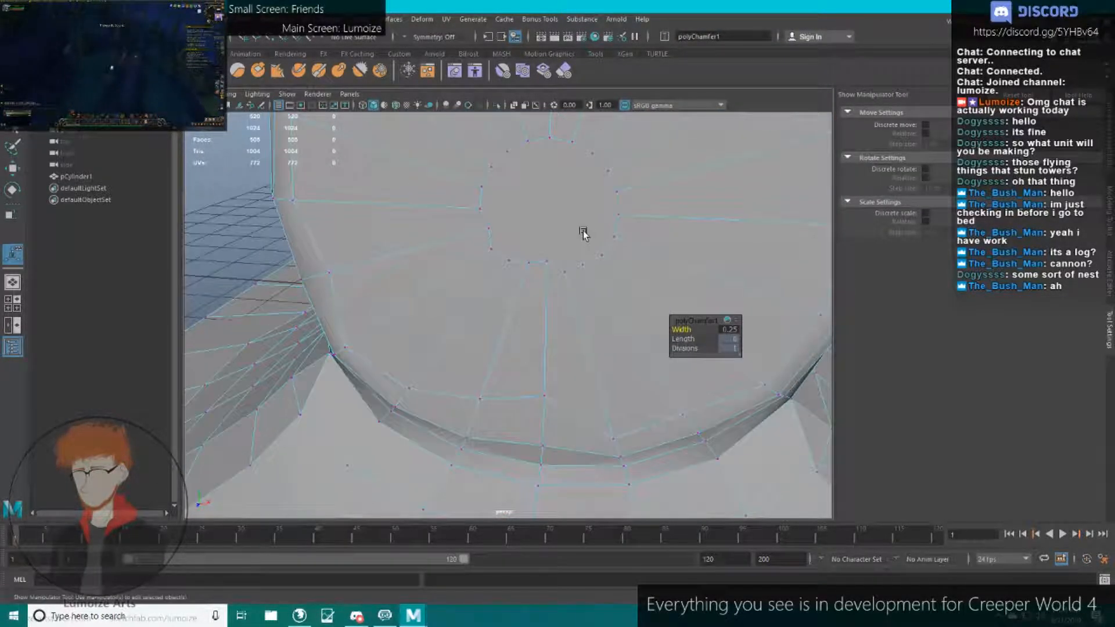
Multi-Cut the small central polygon on the cylinder's flat end, connecting its rim vertices through a centre point.
click(118, 54)
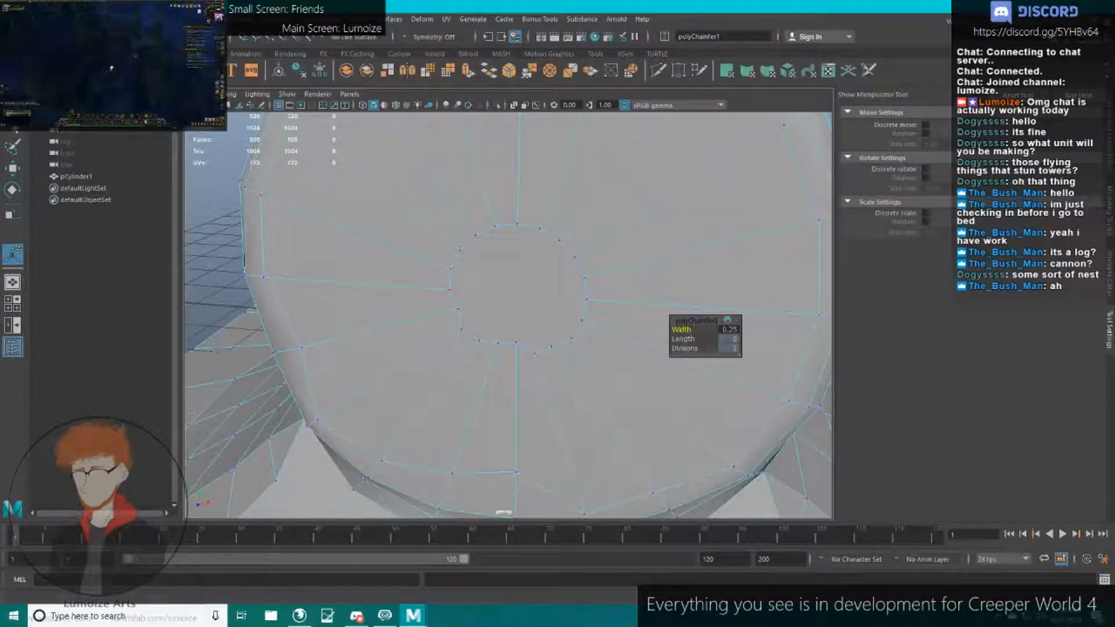
click(658, 71)
scroll(532, 336, up, 4)
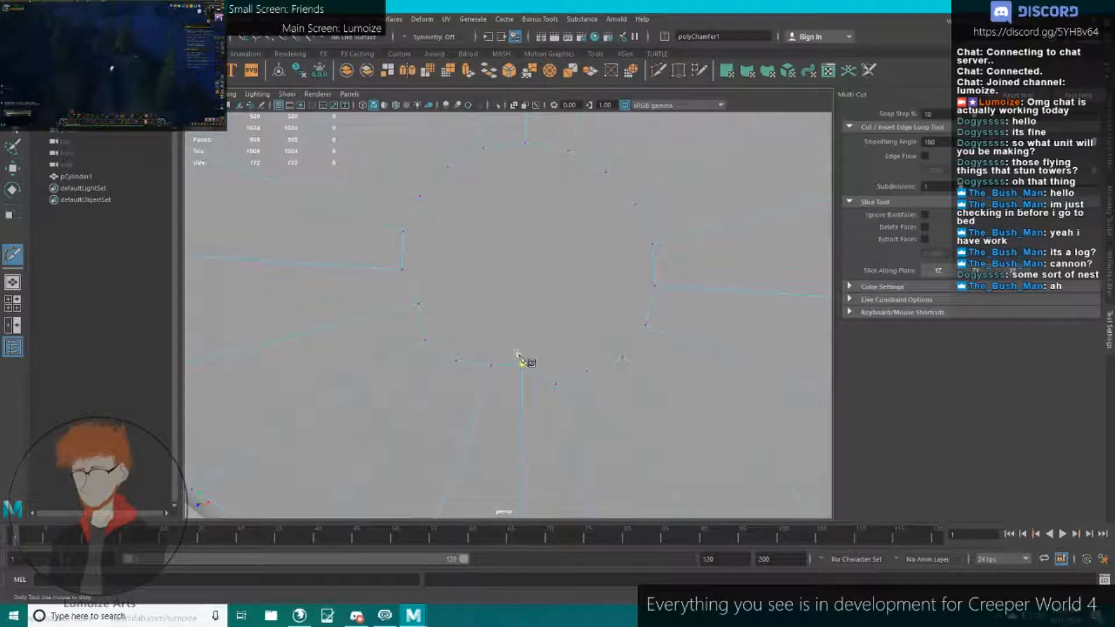
click(403, 270)
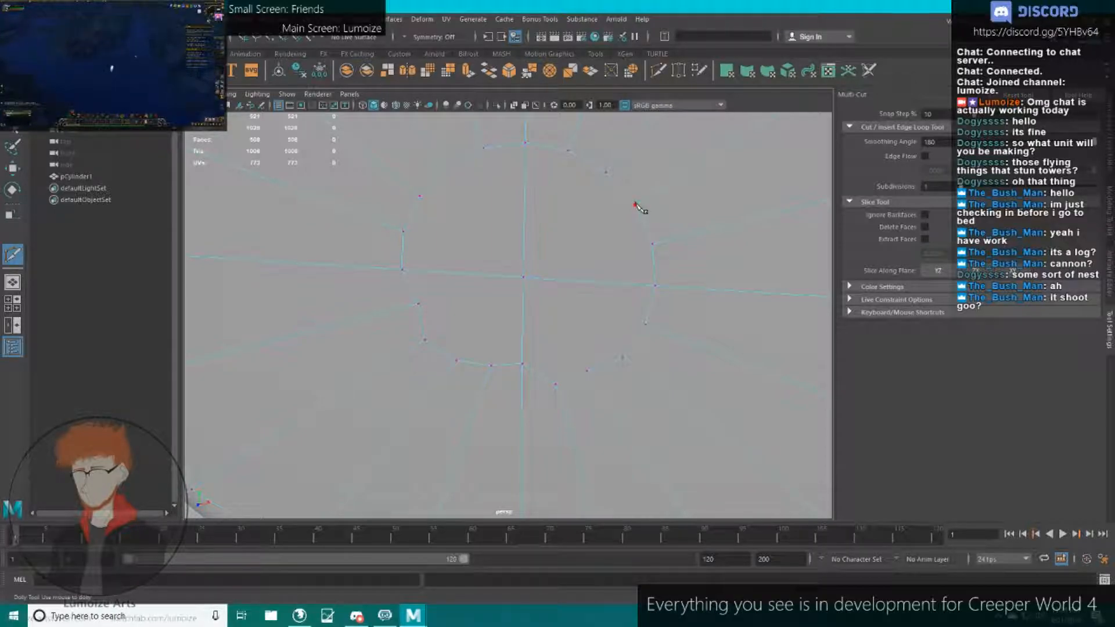
click(522, 277)
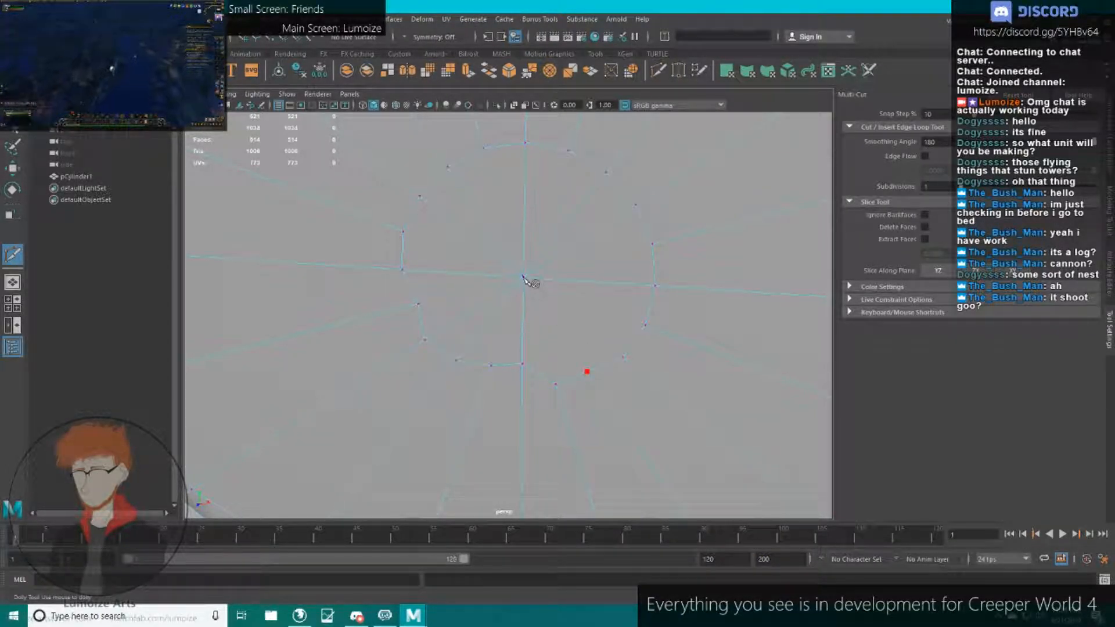
Leave the Multi-Cut tool, return to object mode and select the whole model with the Move tool.
scroll(626, 358, down, 10)
key(q)
right_drag(567, 304, 623, 286)
click(747, 197)
alt+drag(740, 201, 553, 248)
click(563, 253)
scroll(573, 268, down, 6)
key(w)
click(595, 271)
scroll(595, 272, up, 4)
click(545, 280)
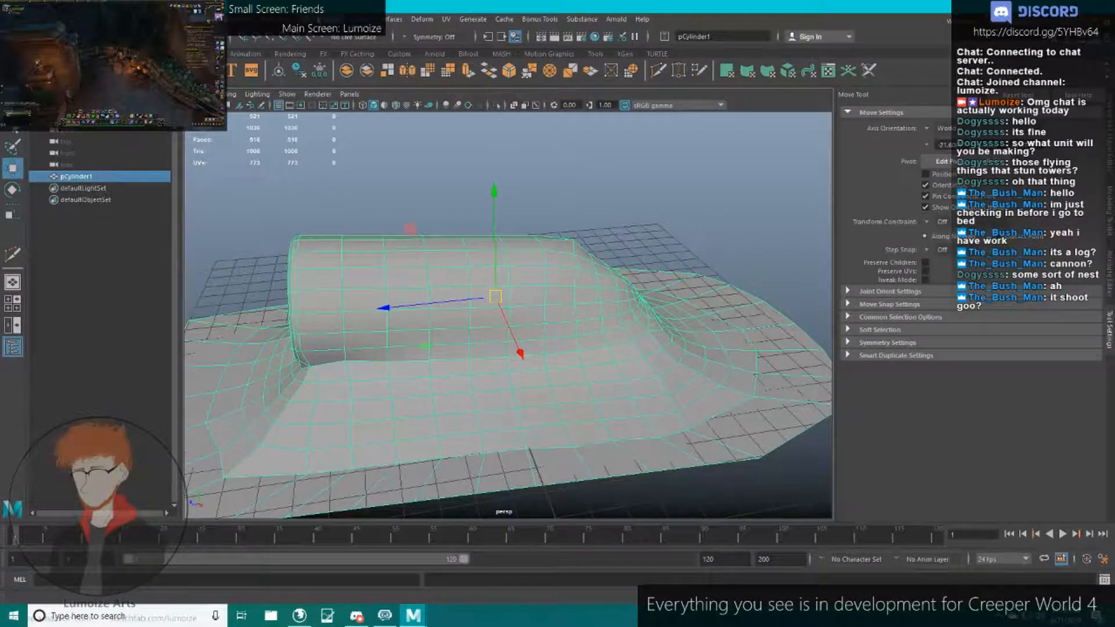
Apply Soften Edge to the whole model so its faces shade smoothly.
click(318, 19)
click(361, 122)
click(515, 203)
click(511, 249)
mouse_move(537, 285)
alt+mouse_down()
mouse_move(511, 249)
mouse_move(521, 274)
alt+mouse_up()
Start saving the scene under a new name and create and enter a folder named Mk2 inside the project's BlobNest folder.
click(11, 19)
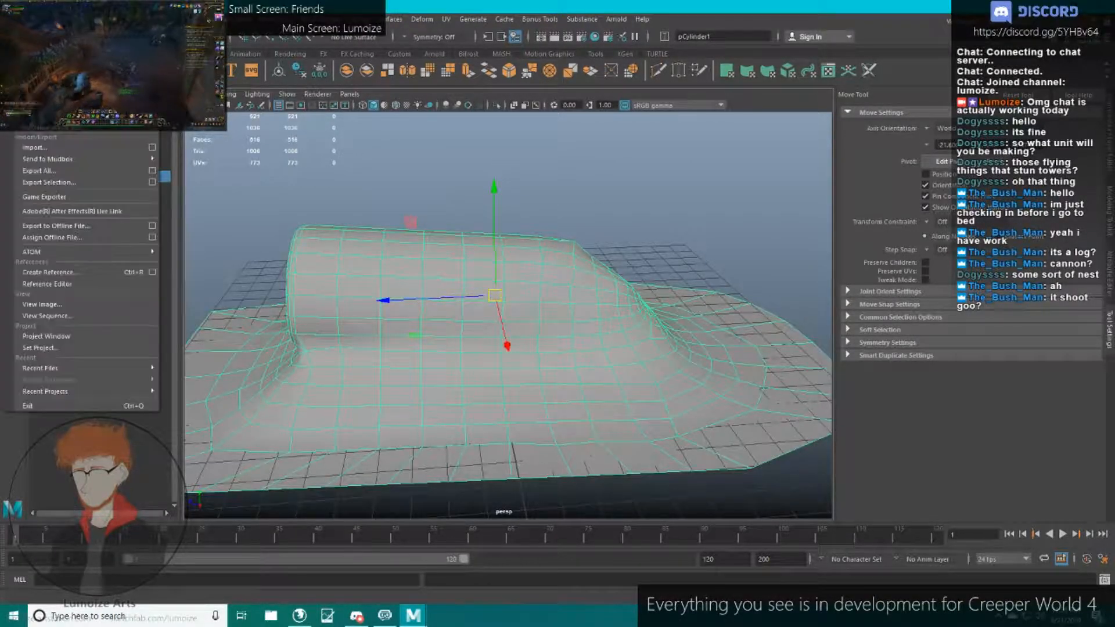
click(395, 152)
key(ctrl+shift+s)
click(307, 250)
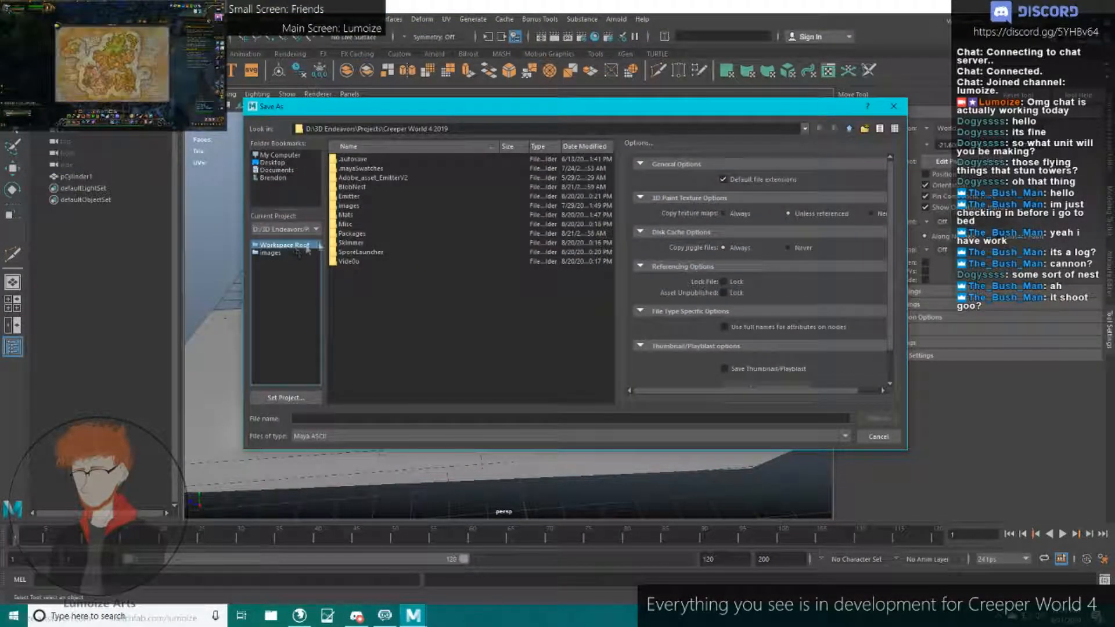
double_click(352, 186)
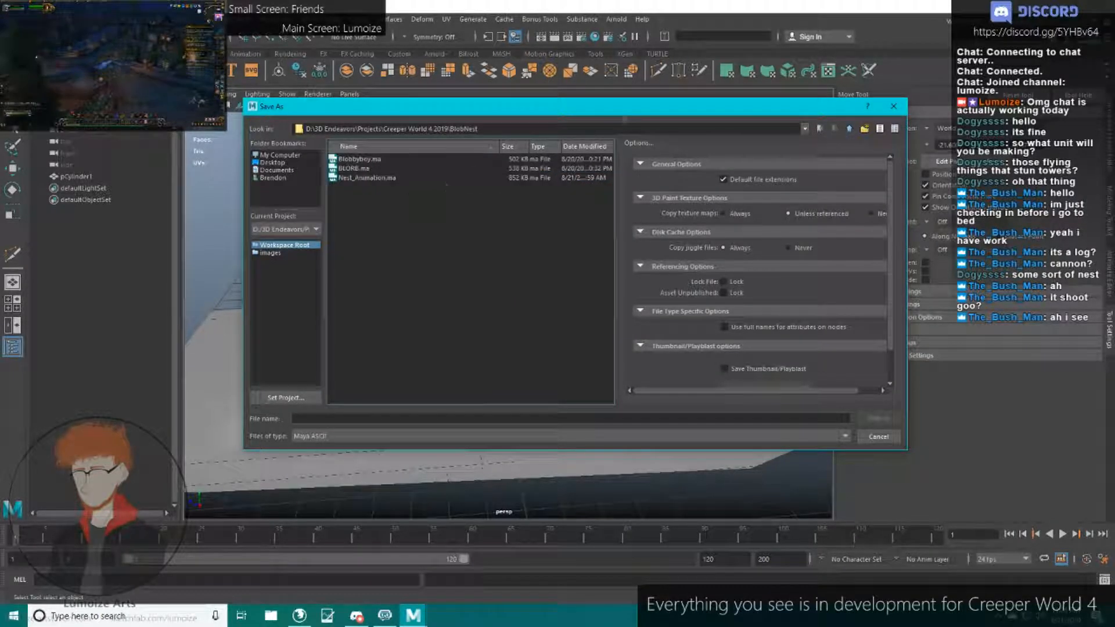
click(865, 128)
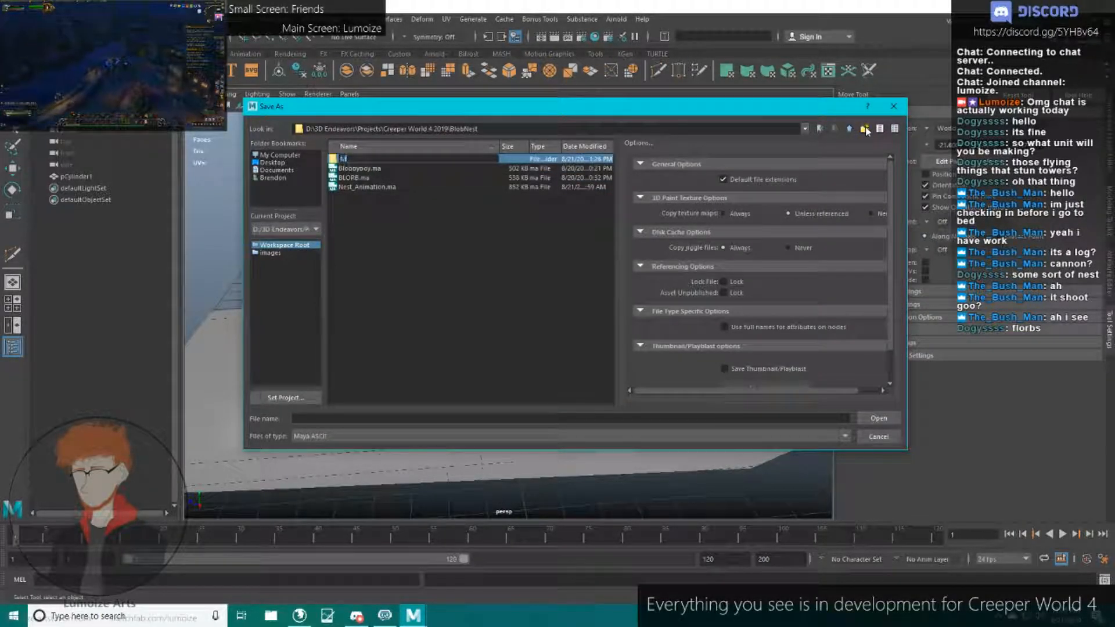
key(Return)
double_click(410, 160)
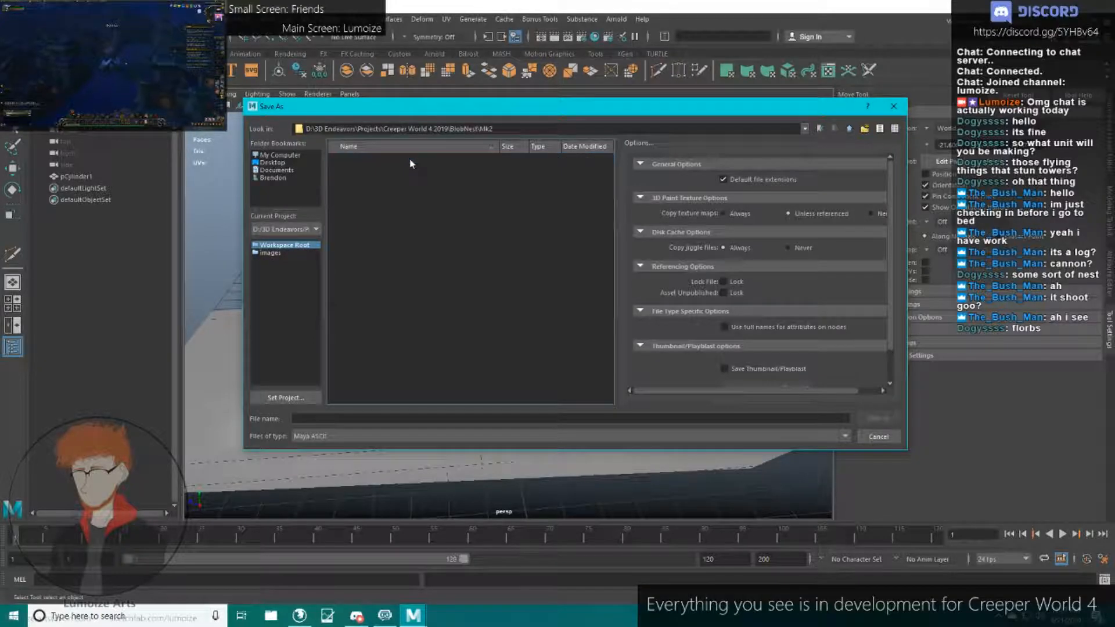
Save the scene in the Mk2 folder as the Maya ASCII file Bloob.
click(312, 418)
text(Blob)
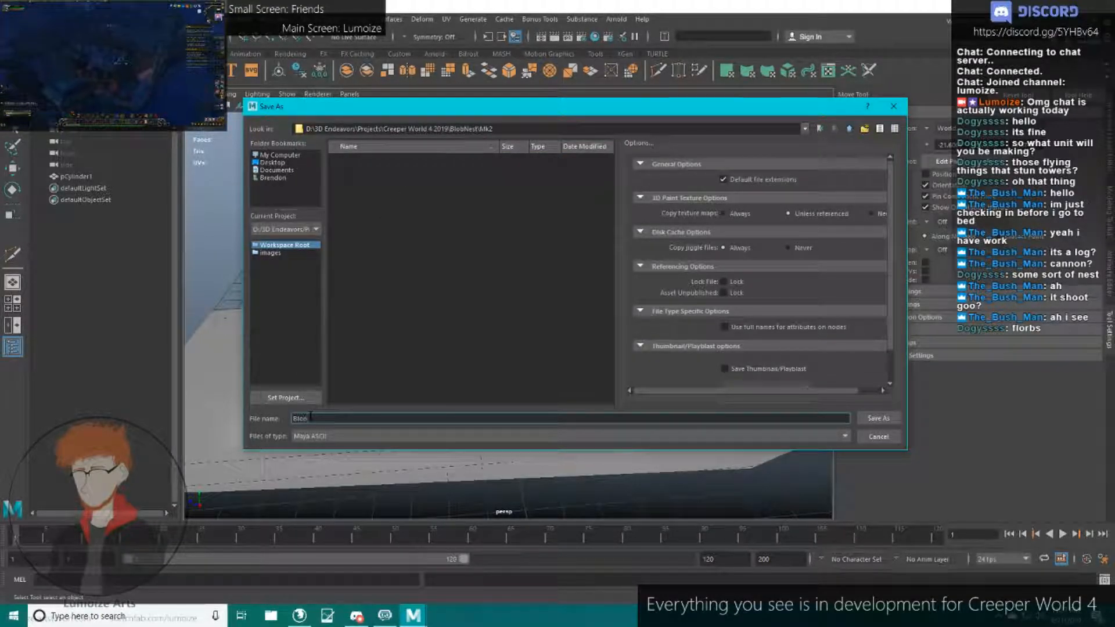
text(oob)
key(Return)
key(Return)
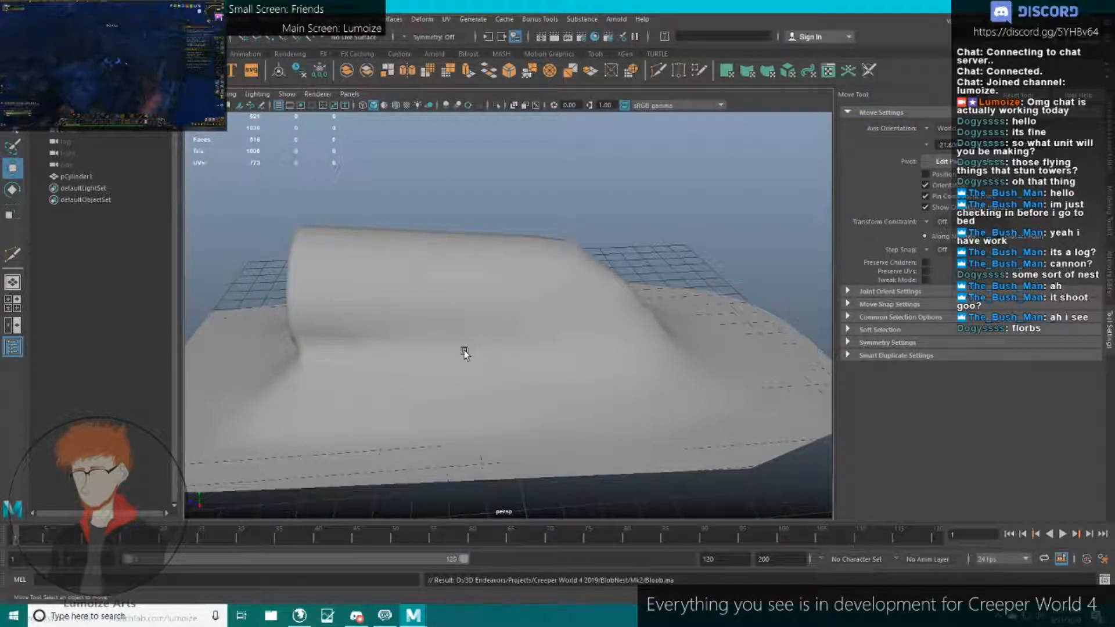
Close Maya, launch Mudbox 2019 and dismiss its welcome window.
click(1049, 6)
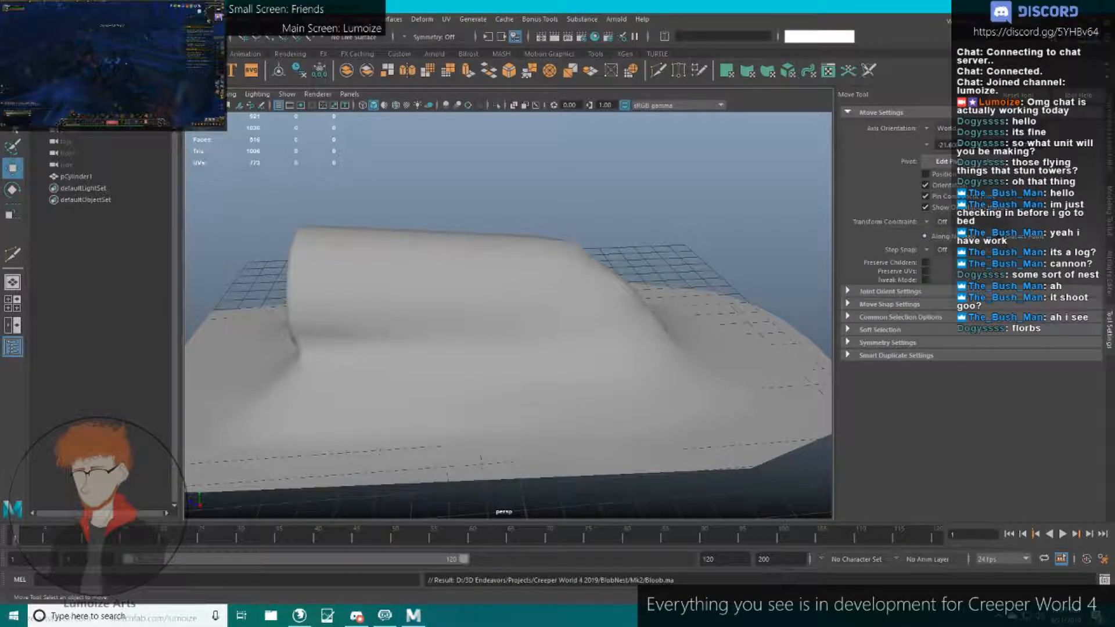
click(8, 617)
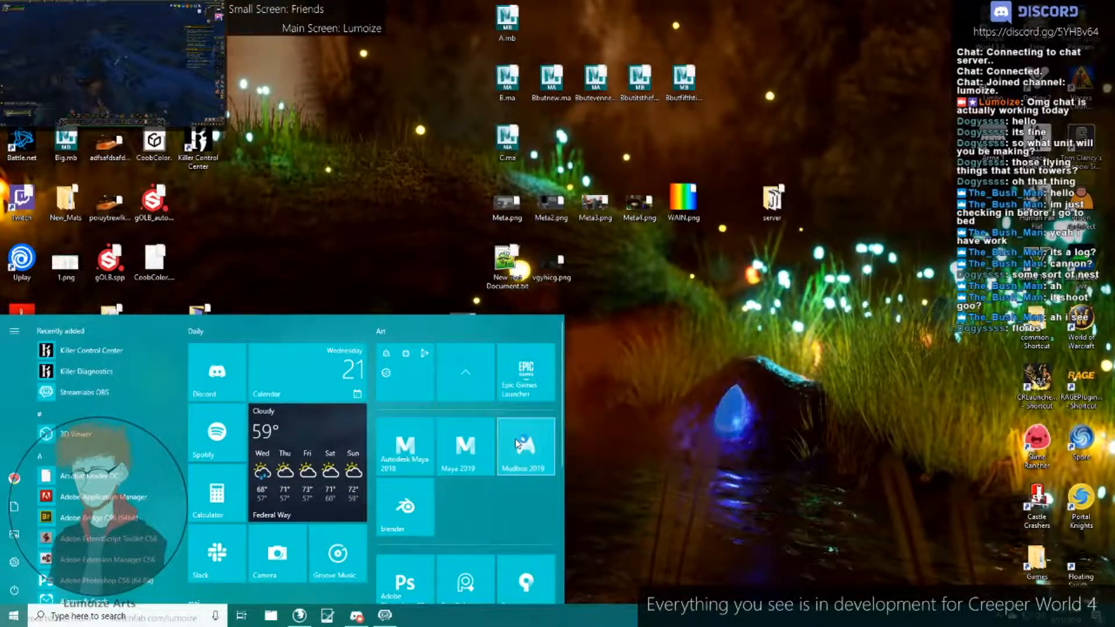
click(515, 444)
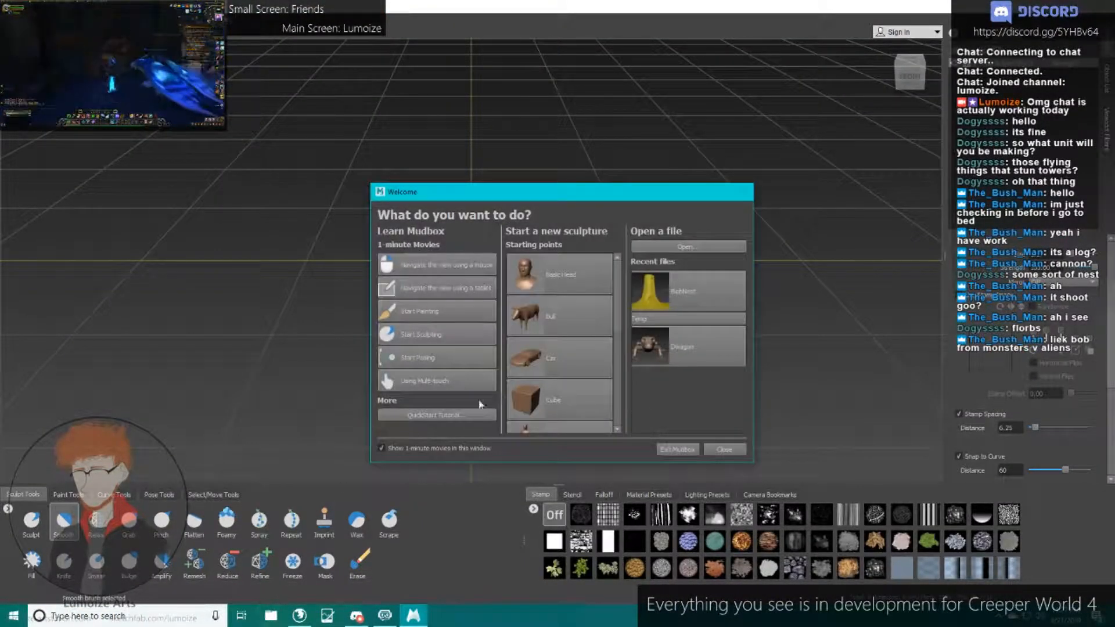
click(722, 454)
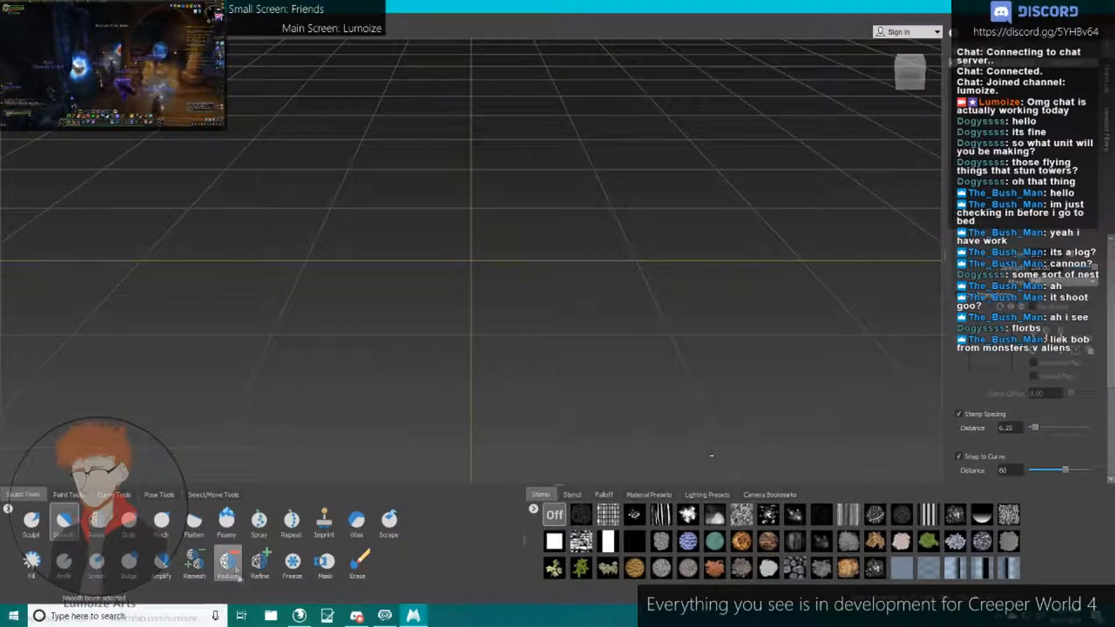
Open a File Explorer window and place it over the Mudbox viewport.
key(super+e)
drag(401, 98, 535, 67)
scroll(424, 299, down, 1)
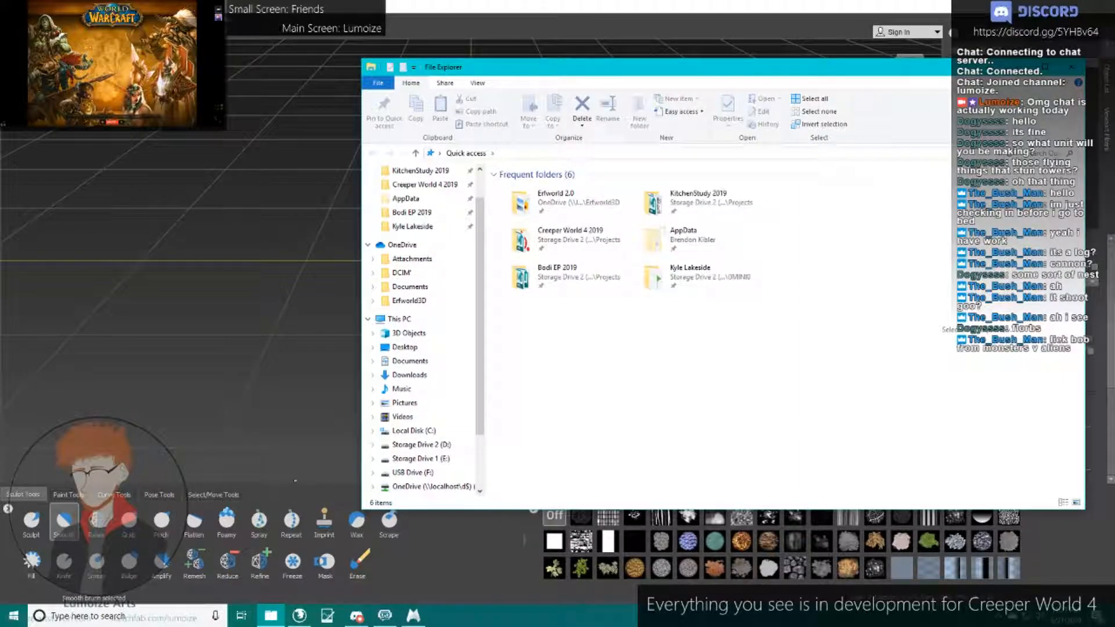
Launch Maya 2019 again and reopen the recent scene BlobNest/Mk2/Bloob.ma.
key(super)
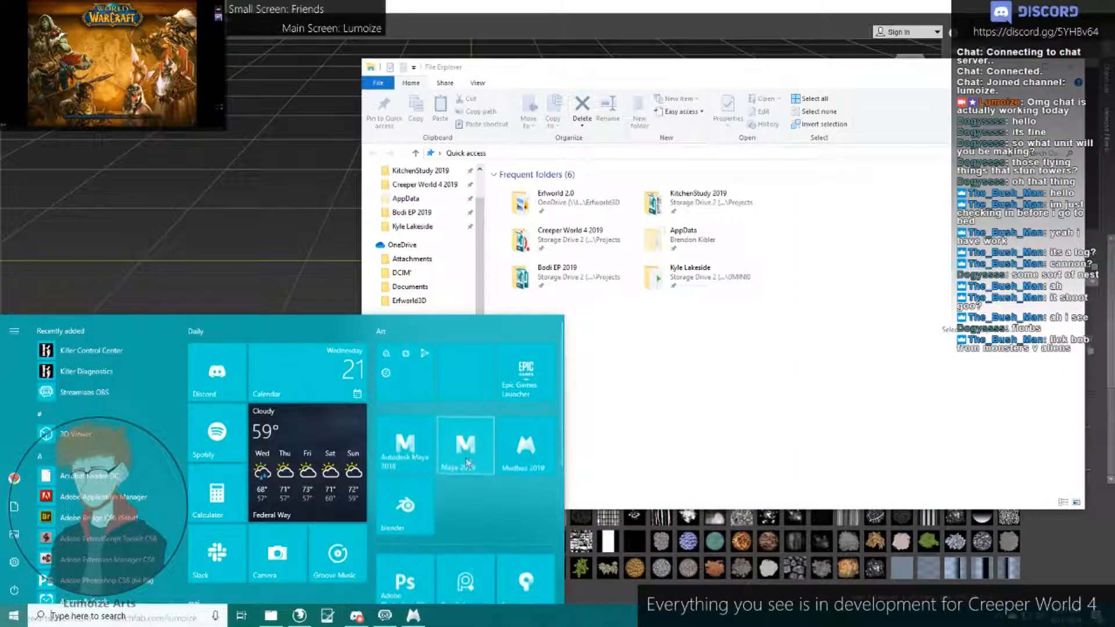
click(466, 465)
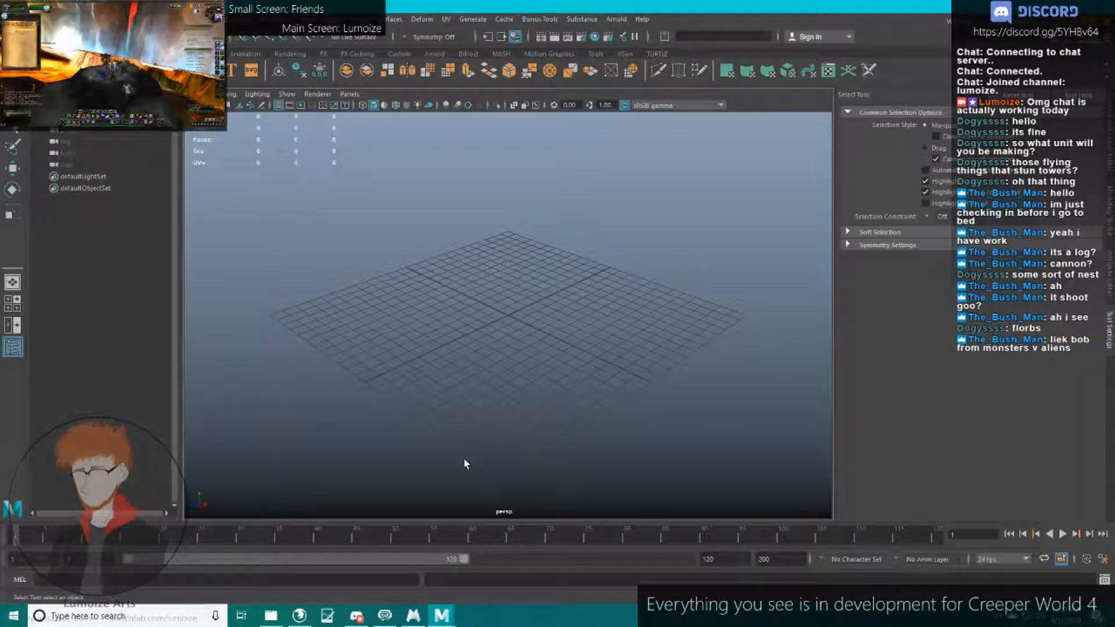
click(12, 20)
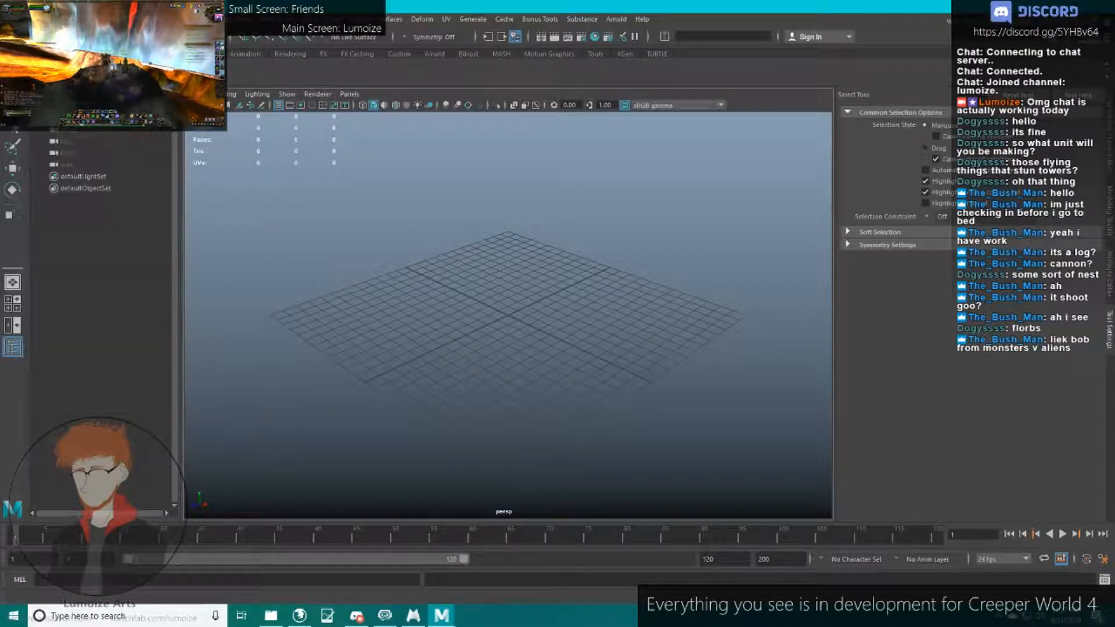
click(12, 19)
mouse_move(85, 368)
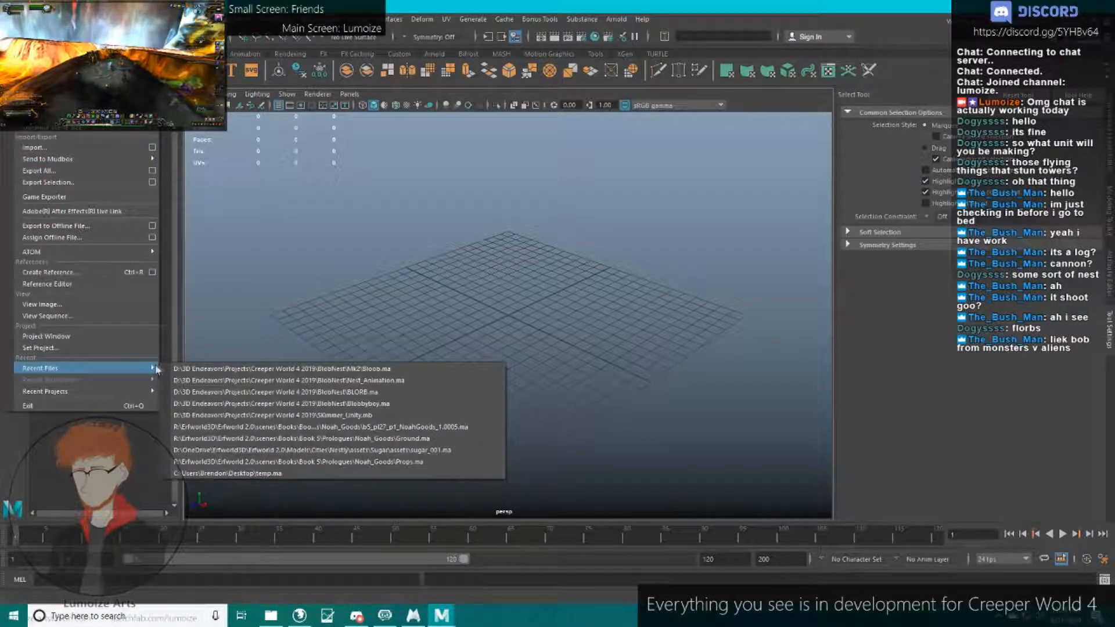
click(191, 370)
click(555, 311)
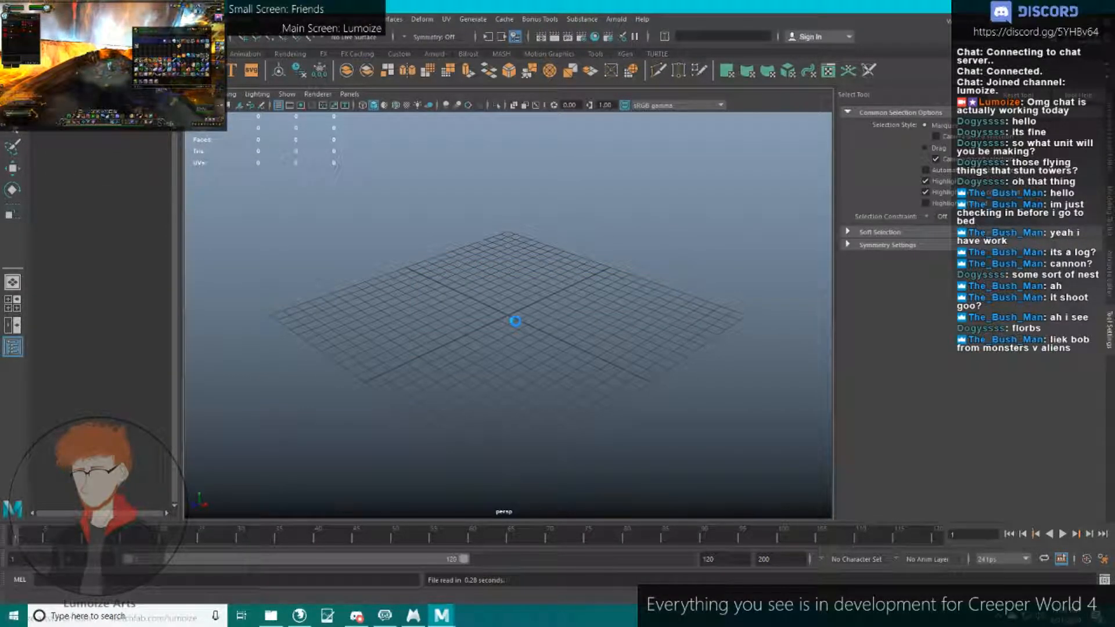
Select the model and export the selection as FBX into BlobNest/Mk2, with a file name beginning with Bob_.
click(527, 302)
key(w)
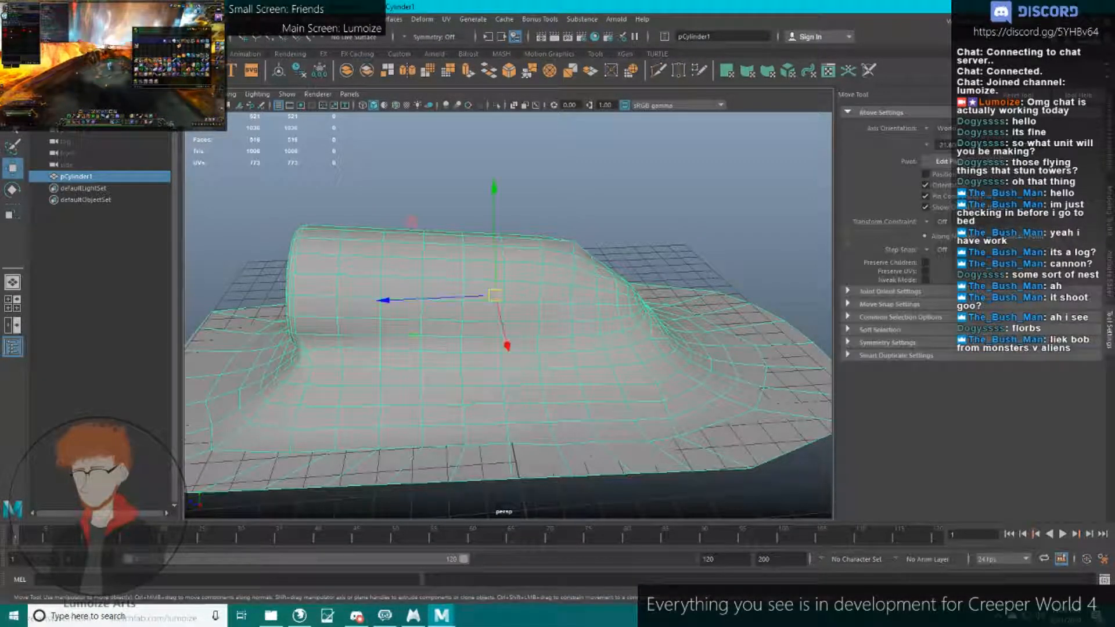
click(11, 19)
click(47, 182)
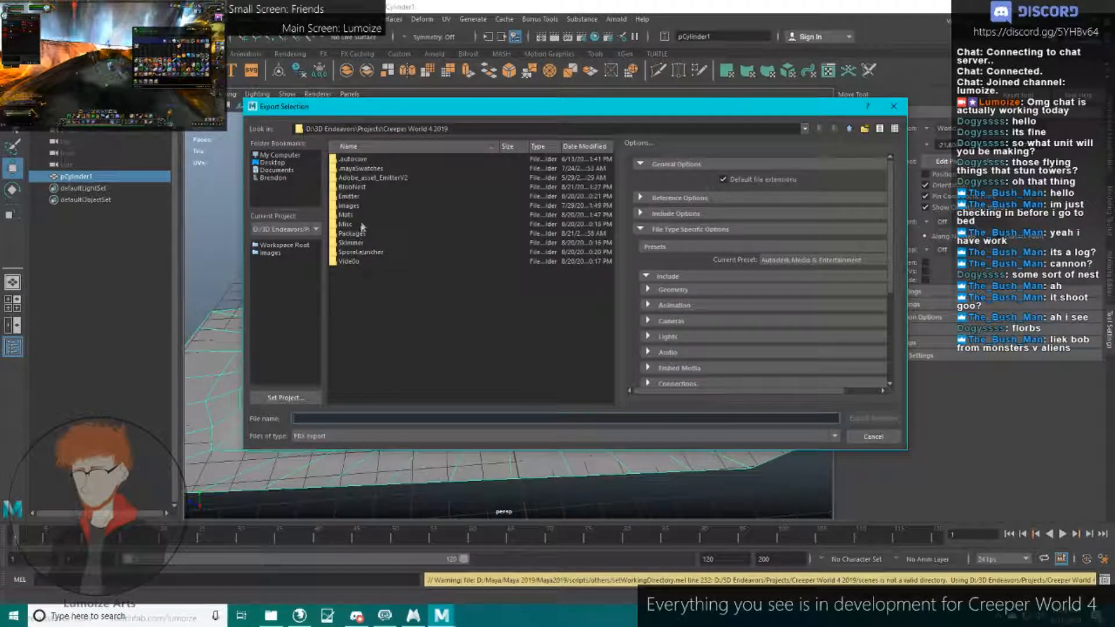
double_click(351, 187)
double_click(366, 166)
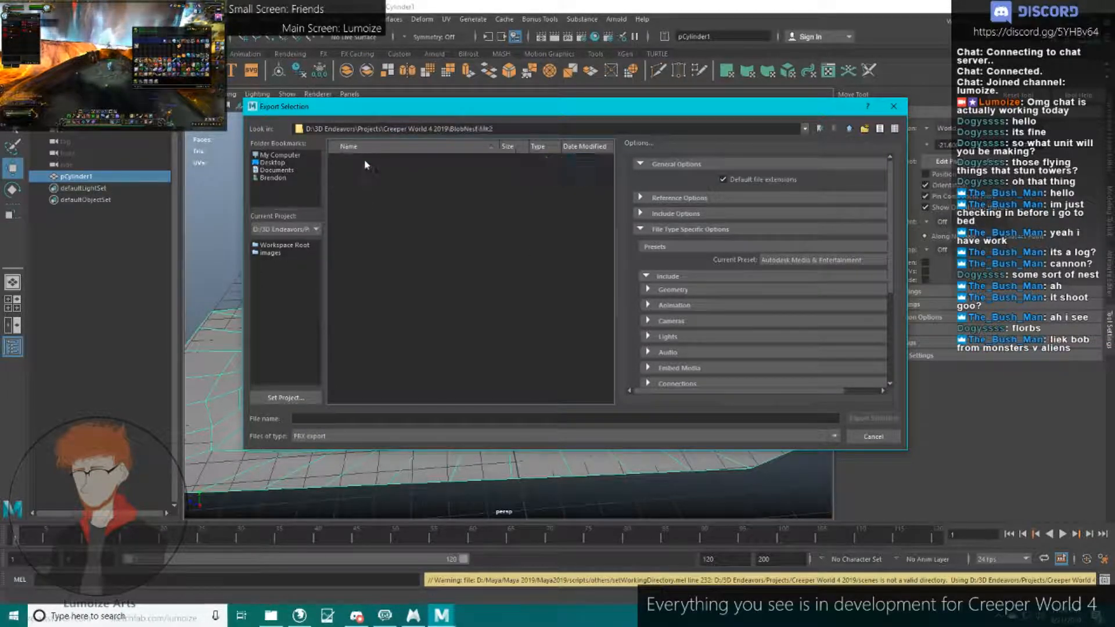
click(314, 419)
text(Bob_)
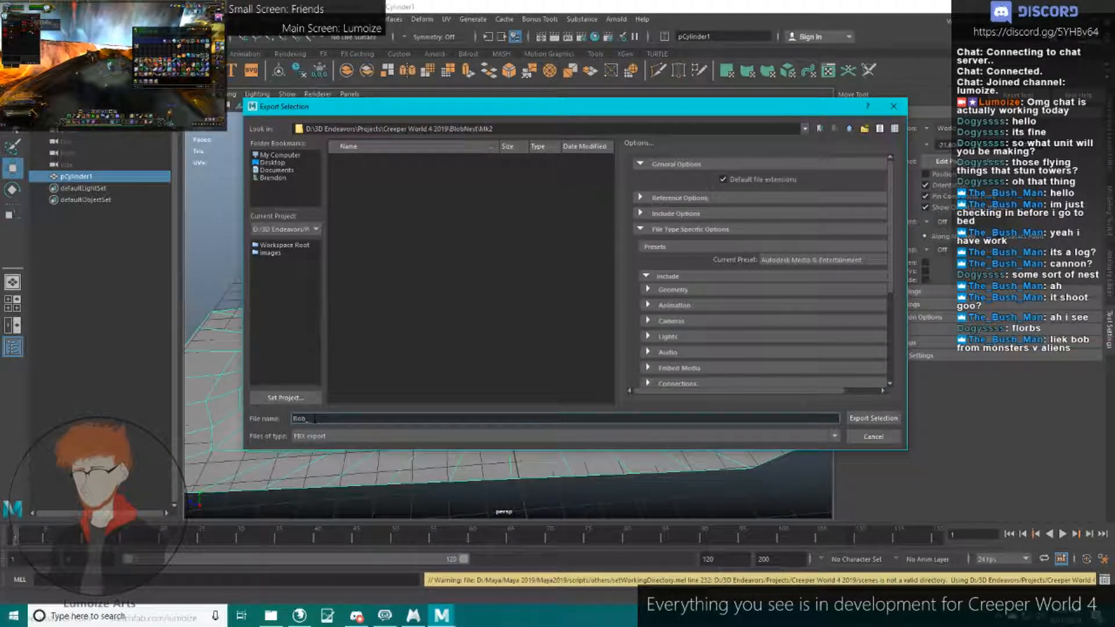
key(Return)
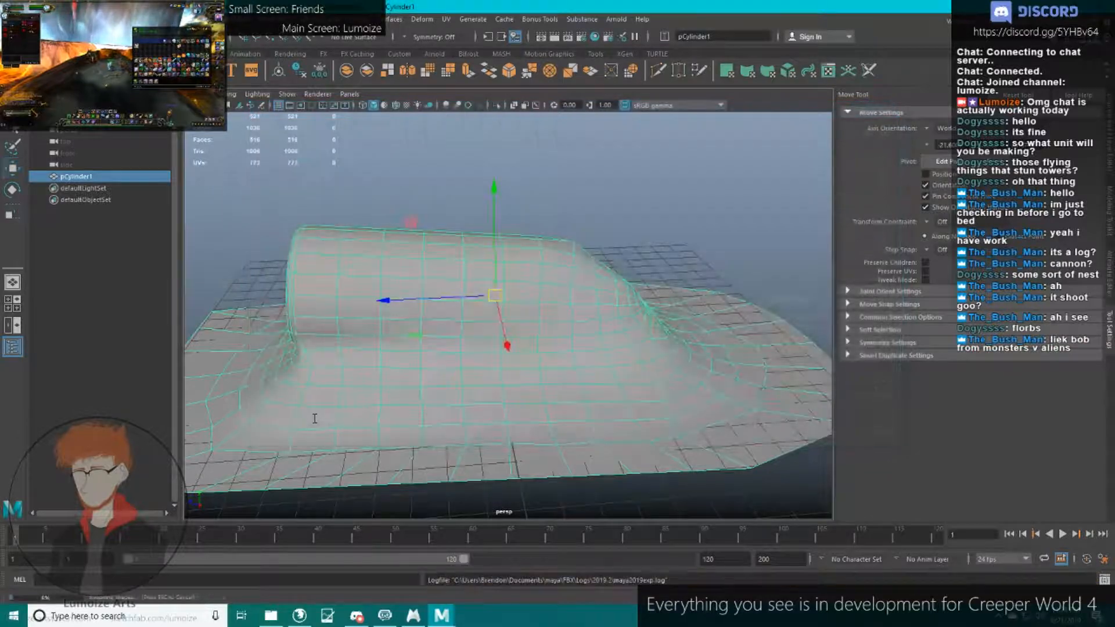
Switch to Mudbox and try to import the exported FBX from the BlobNest/Mk2 folder using File Explorer.
click(414, 614)
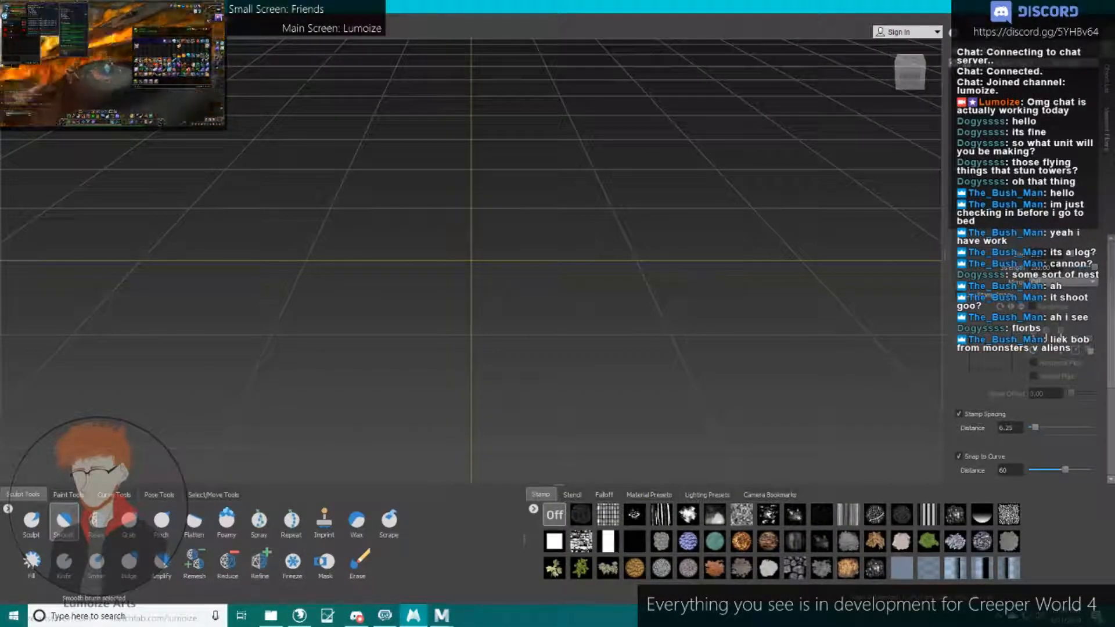
click(271, 616)
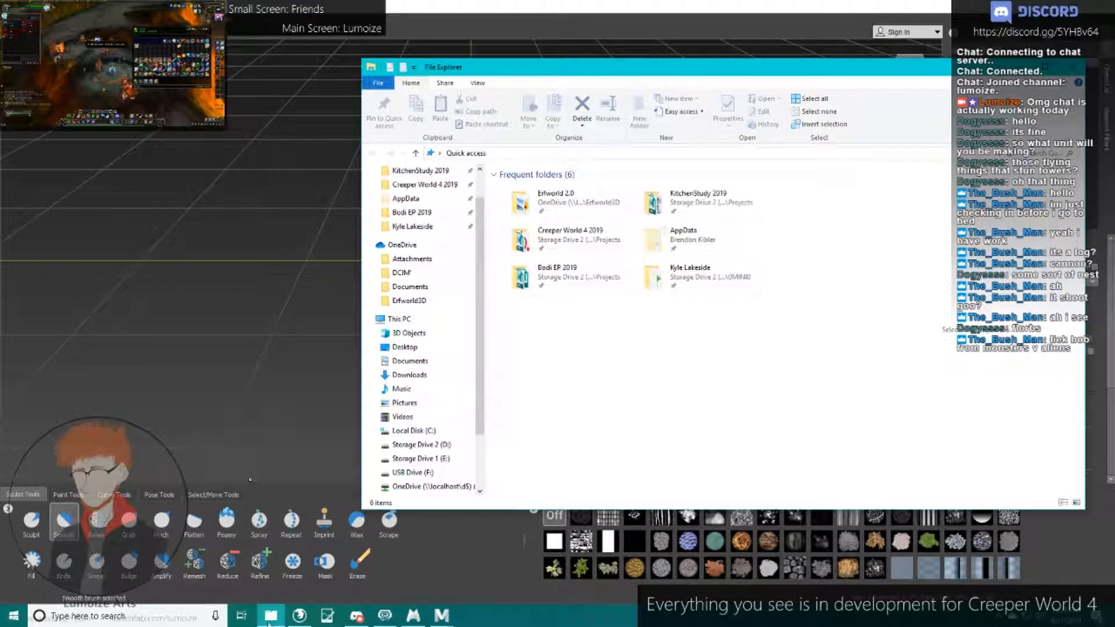
click(425, 198)
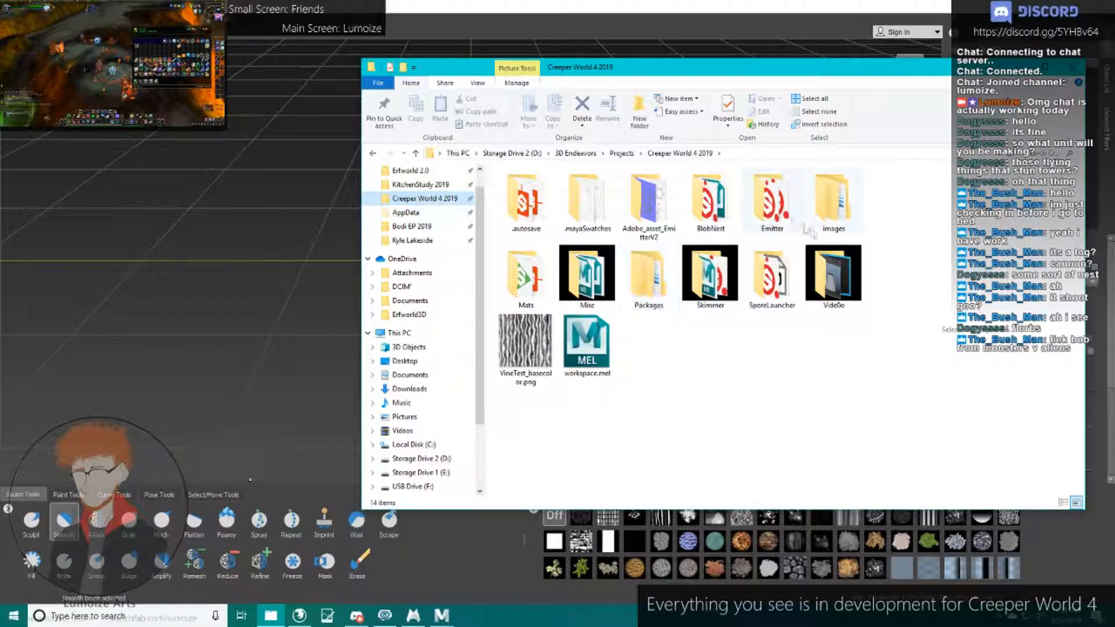
double_click(709, 203)
double_click(538, 187)
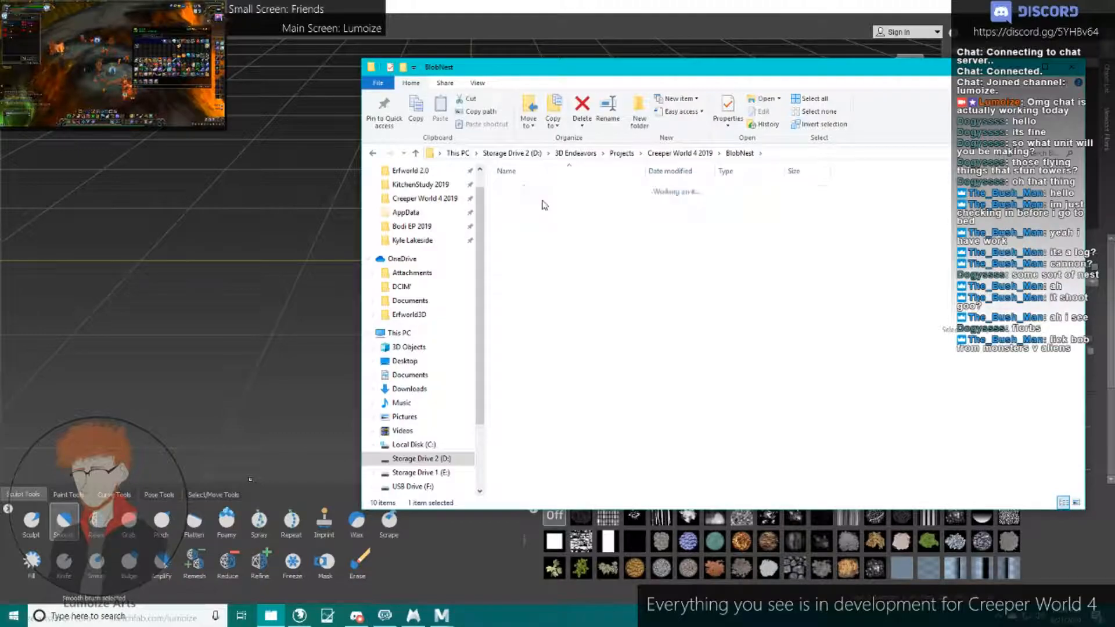
click(545, 201)
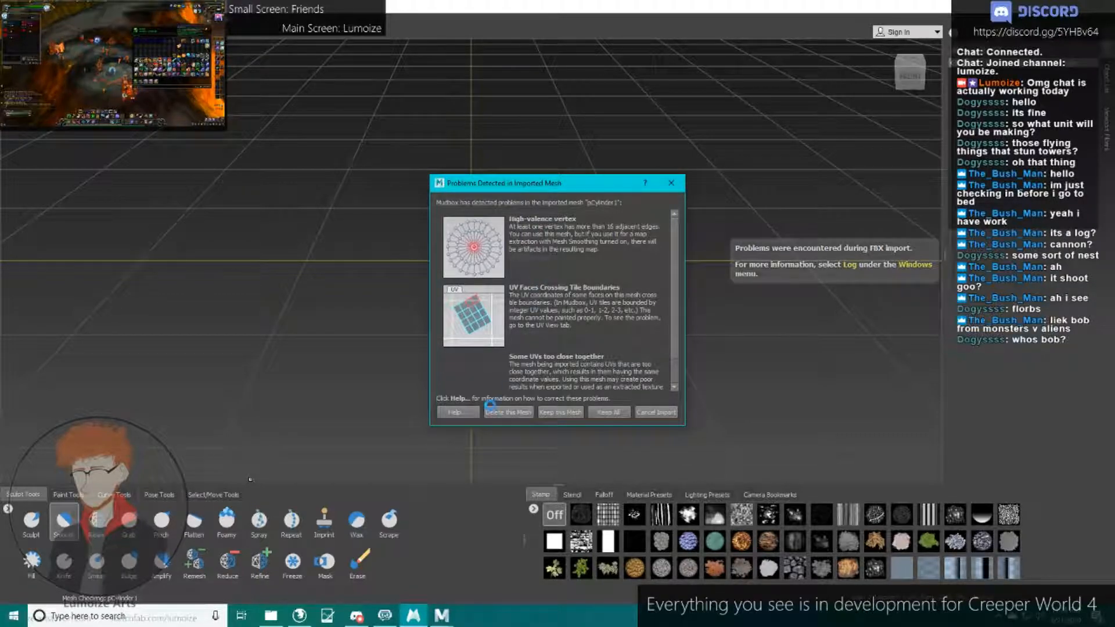
Switch to Maya and inspect the edges meeting at the centre of the cylinder's flat end.
click(442, 615)
click(497, 562)
alt+drag(572, 279, 470, 276)
click(633, 259)
click(639, 381)
alt+drag(633, 259, 535, 477)
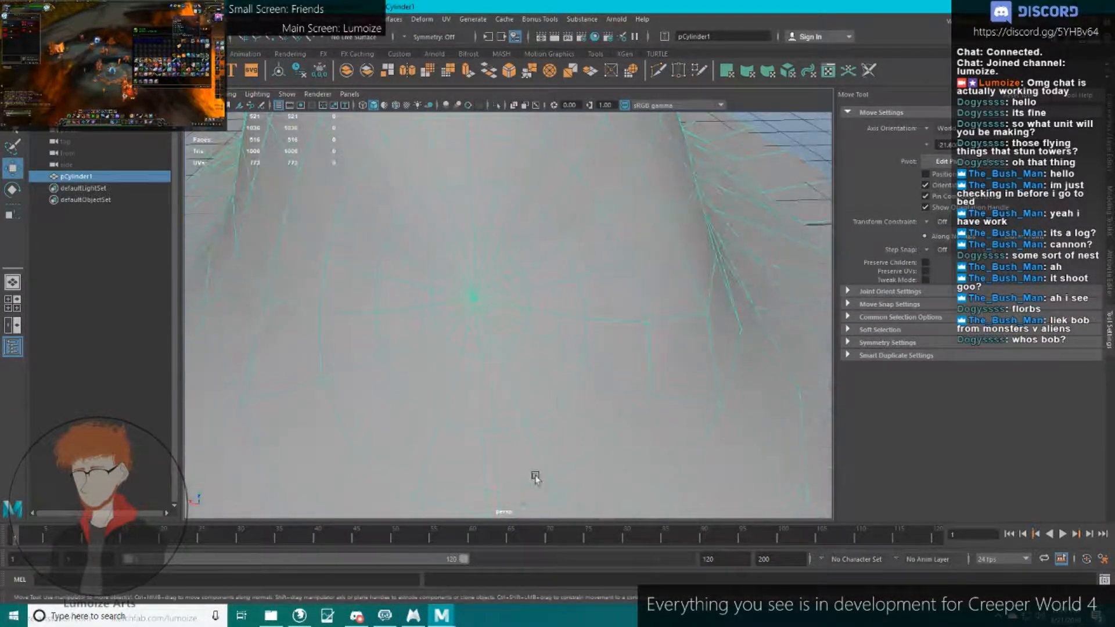
Switch to Mudbox, cancel the import of the mesh with detected problems, and switch back to Maya.
click(413, 615)
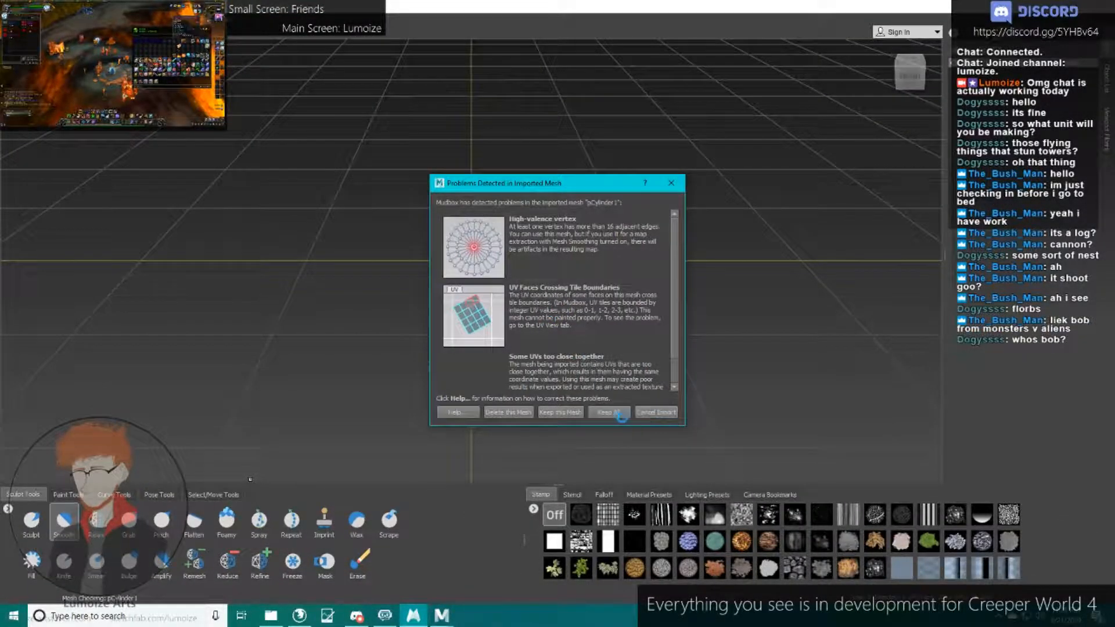
click(664, 412)
click(441, 615)
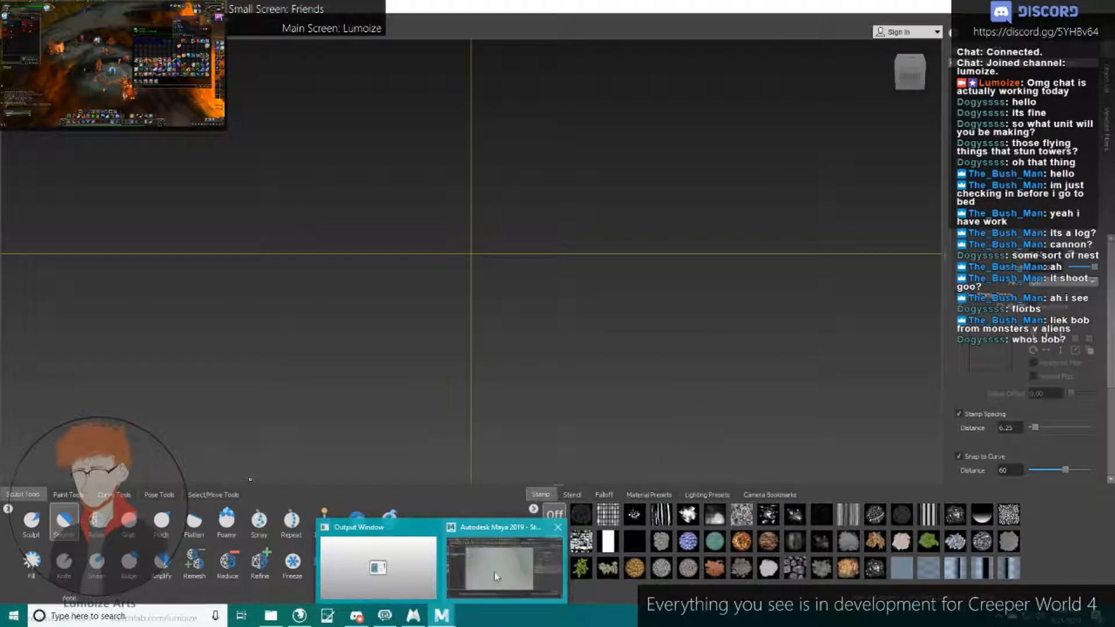
click(503, 566)
Chamfer the vertex at the centre of the cylinder's flat end where all the edges meet.
right_drag(457, 252, 424, 254)
scroll(482, 303, up, 4)
click(458, 286)
click(244, 22)
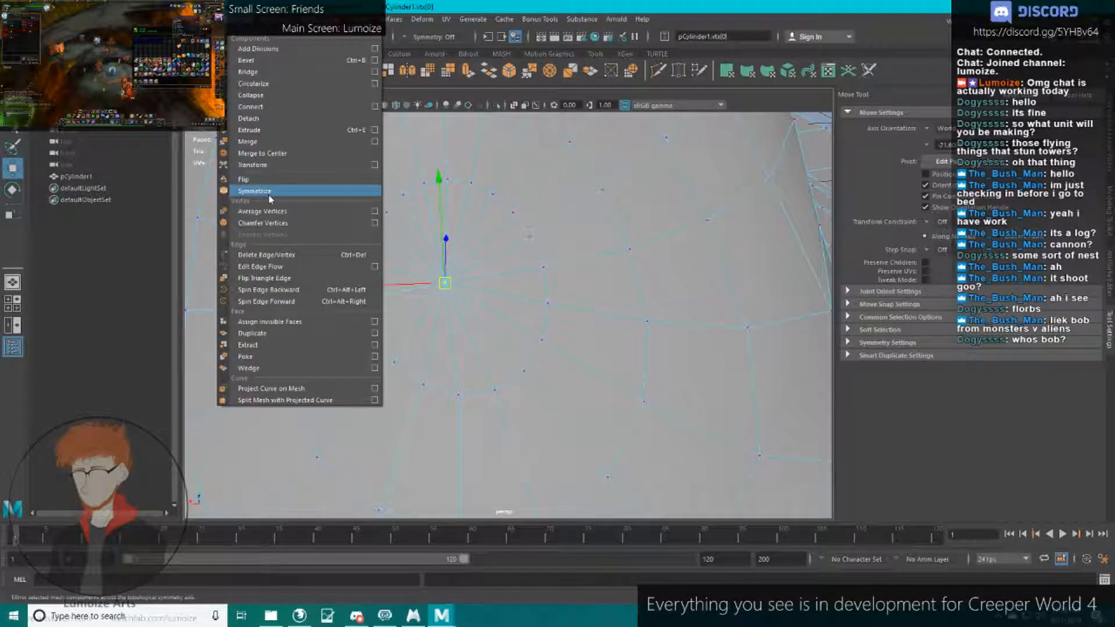
click(273, 223)
Use Multi-Cut to cut two crossing edges between opposite vertices of the chamfered centre face on the cylinder's end.
scroll(431, 246, up, 3)
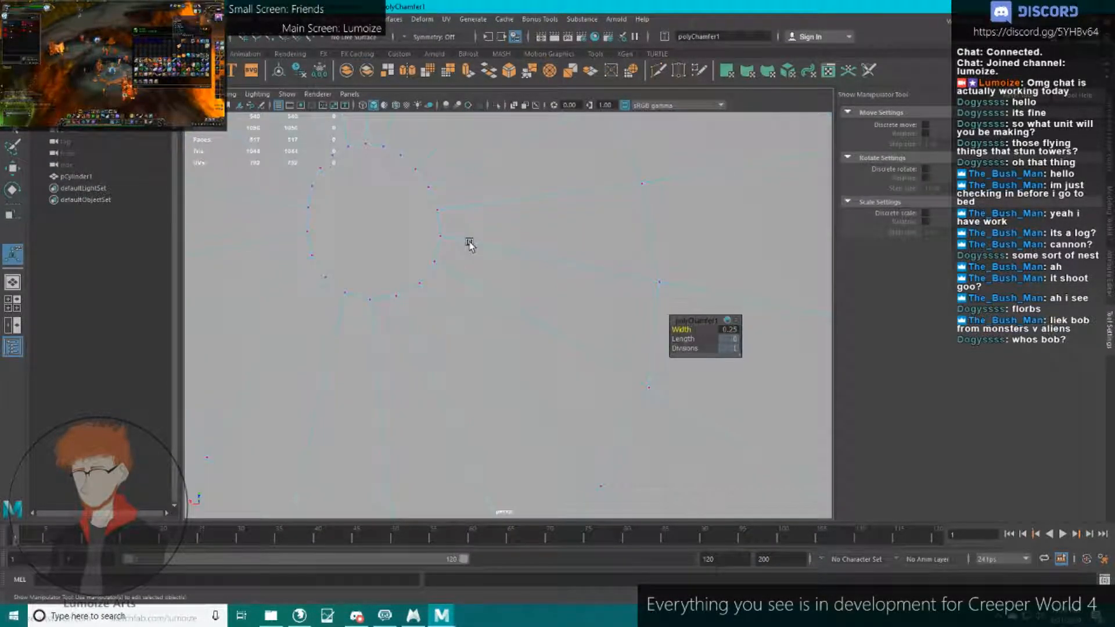
right_click(465, 241)
click(535, 221)
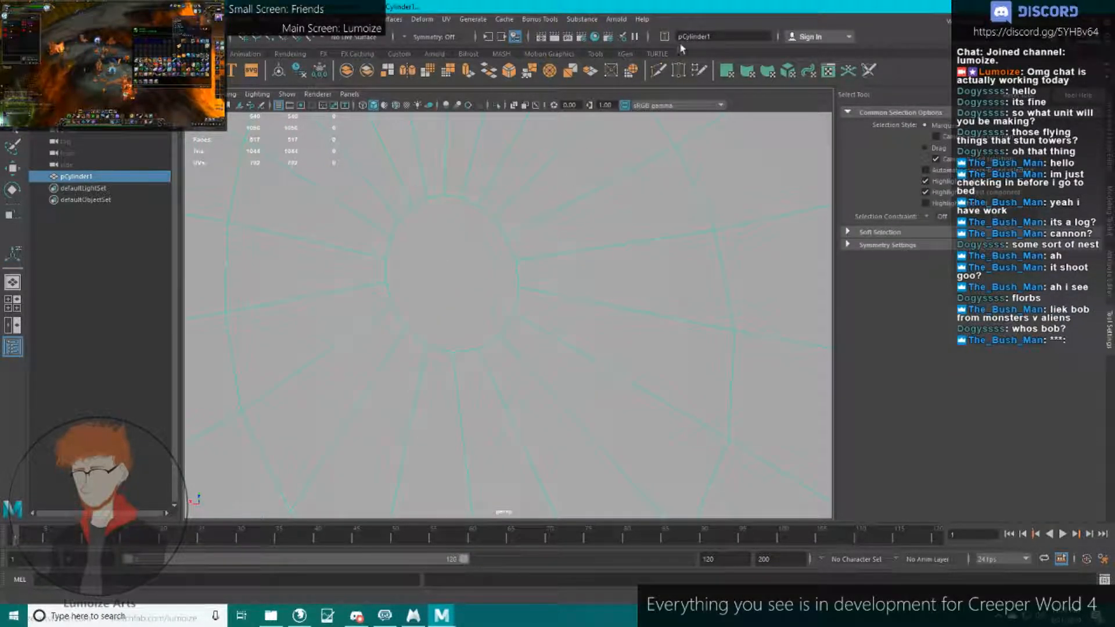
click(658, 70)
click(452, 352)
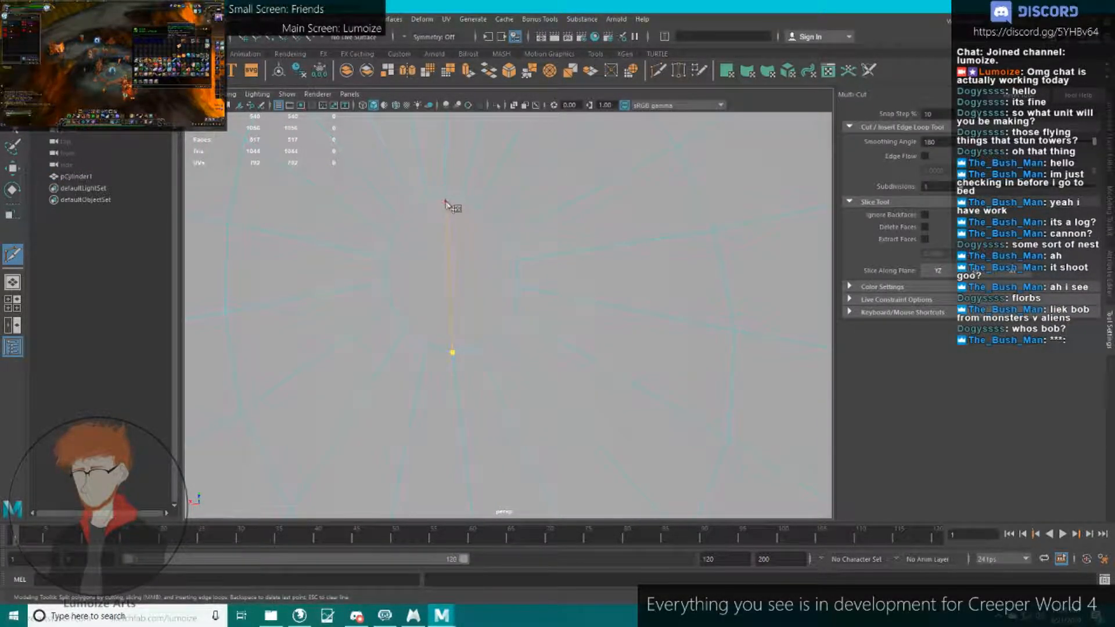
click(478, 205)
click(386, 282)
click(516, 261)
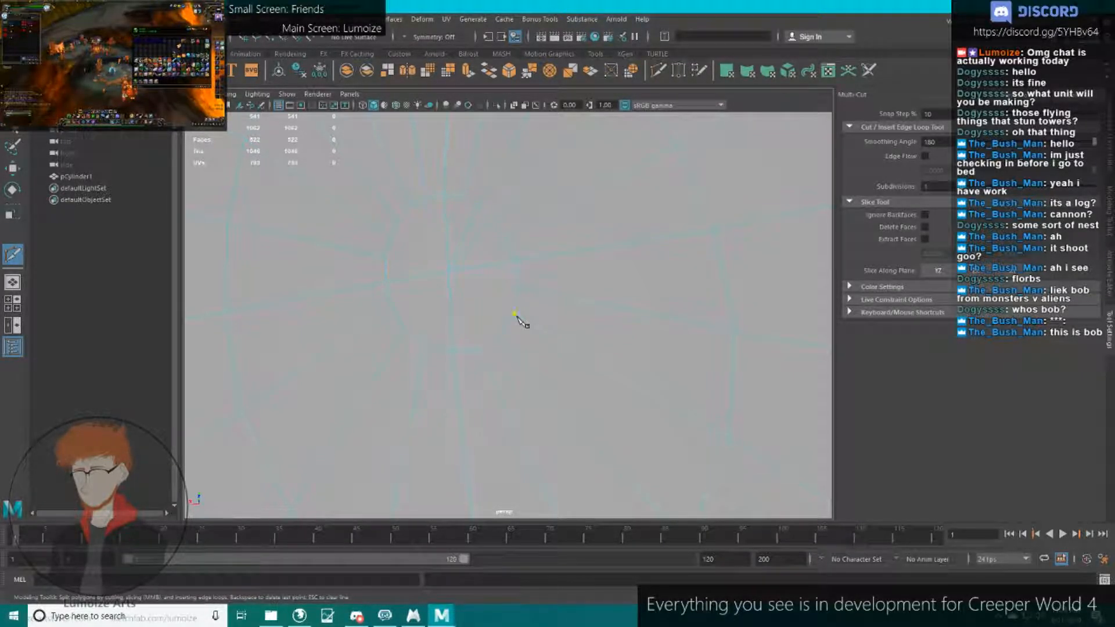
Connect more vertices of the inner ring to the new centre point with Multi-Cut and delete one surplus edge.
click(448, 273)
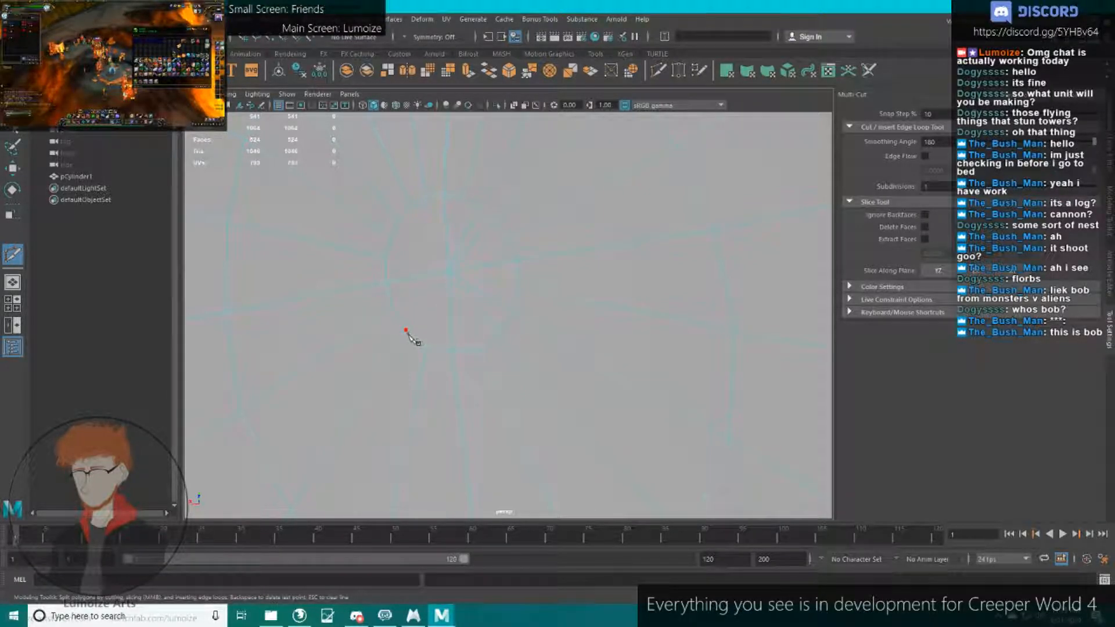
click(448, 272)
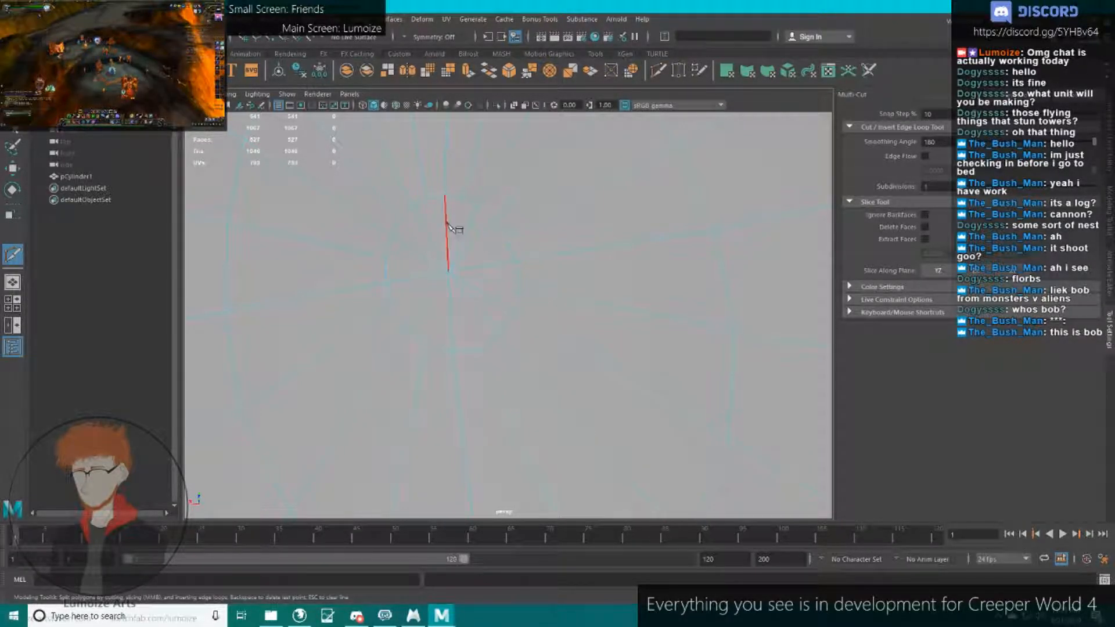
key(q)
click(490, 236)
key(Delete)
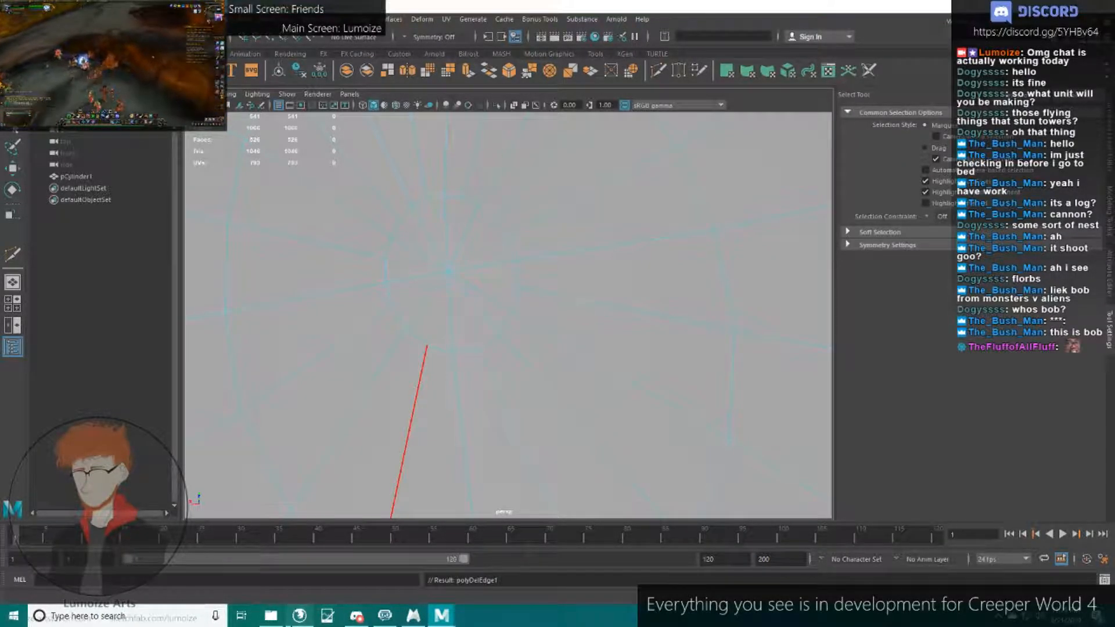
Switch to Firefox and search the web for "monster v aliens bob".
right_click(299, 616)
click(274, 554)
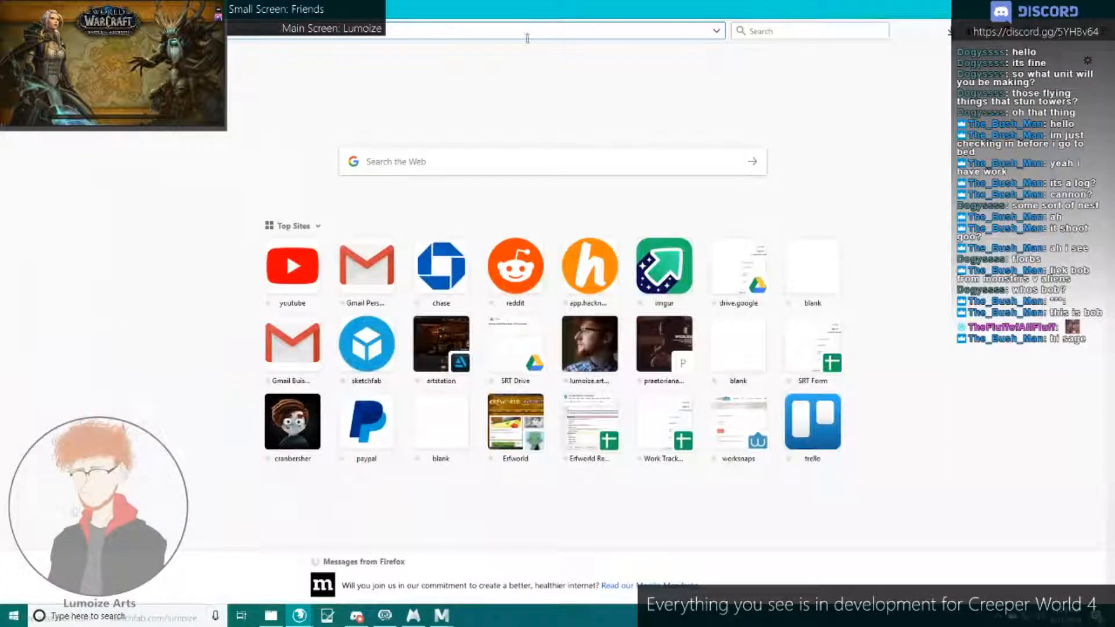
text(monster v)
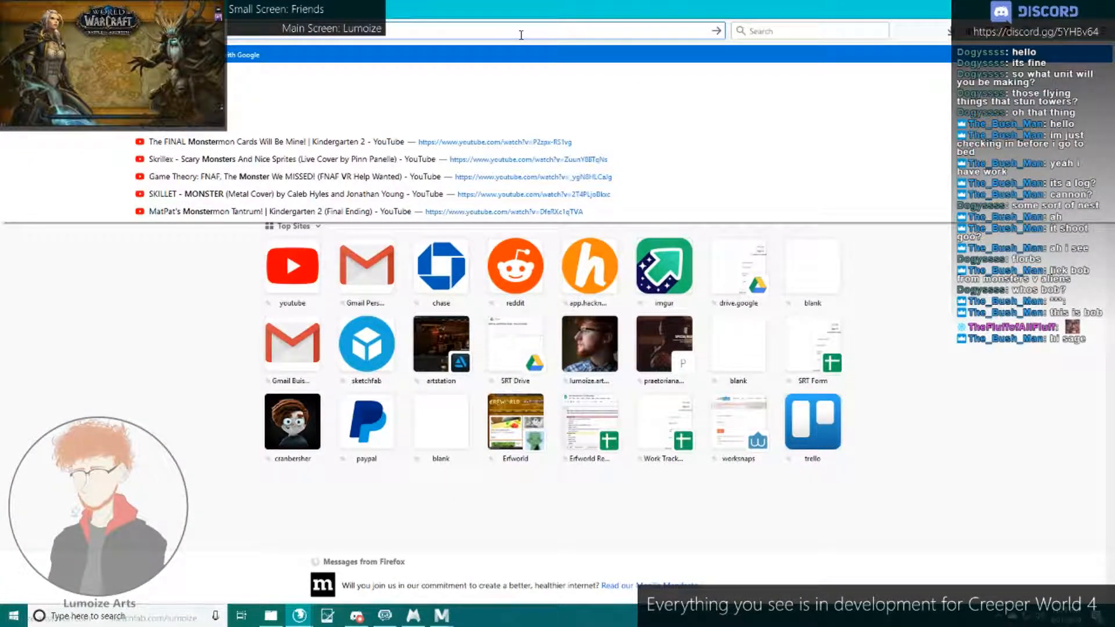
text( aliens)
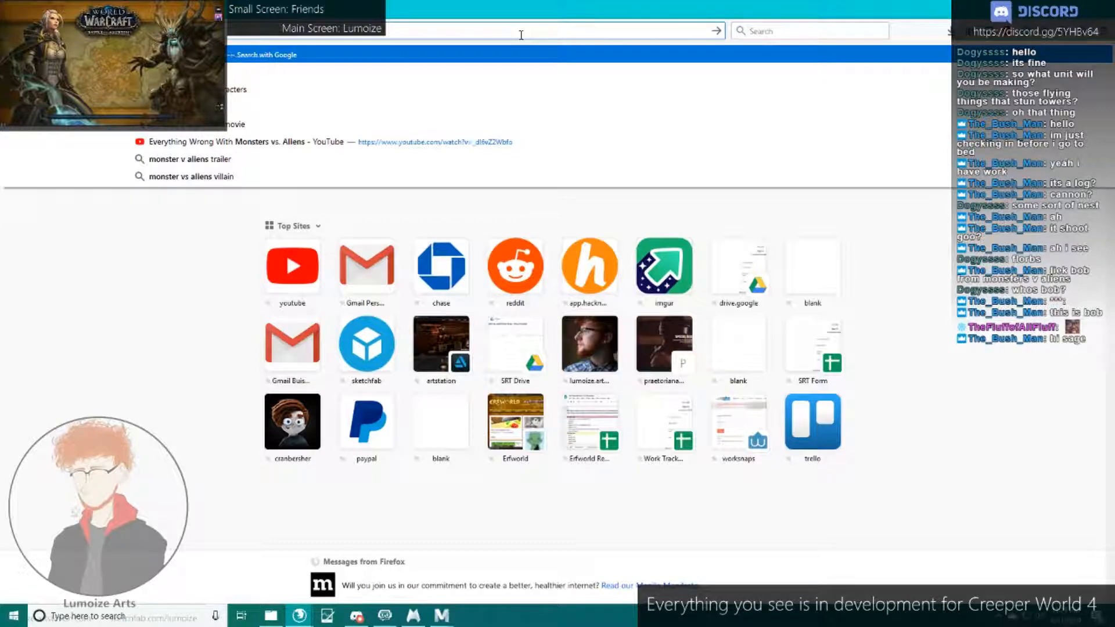
text( bob)
key(Return)
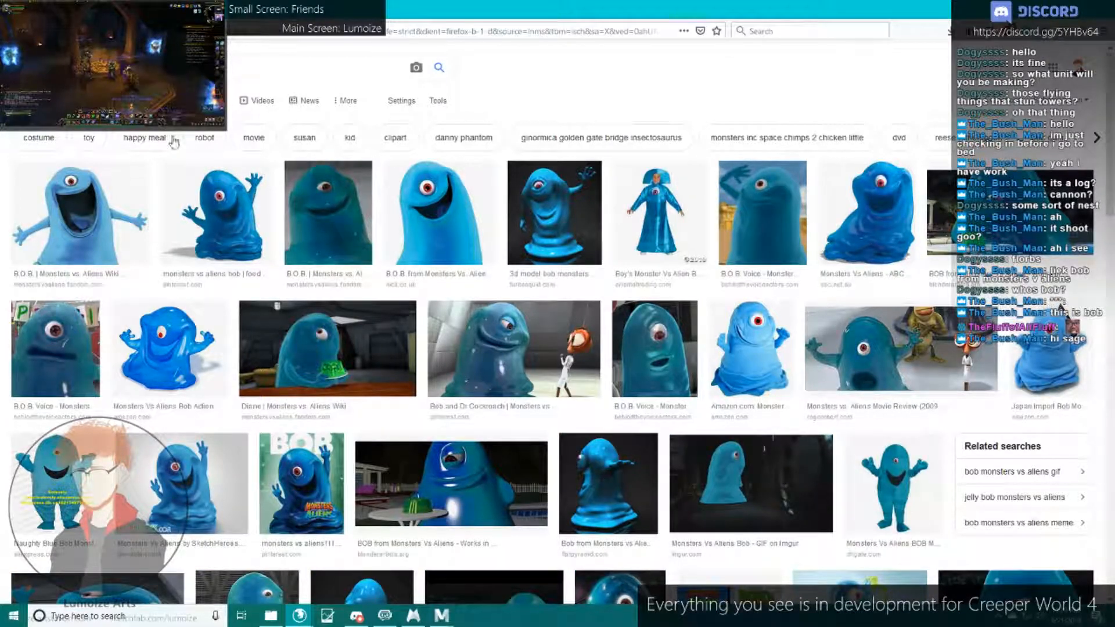
Browse the image results and enlarge several pictures of B.O.B. to study the character's blobby shape.
click(92, 232)
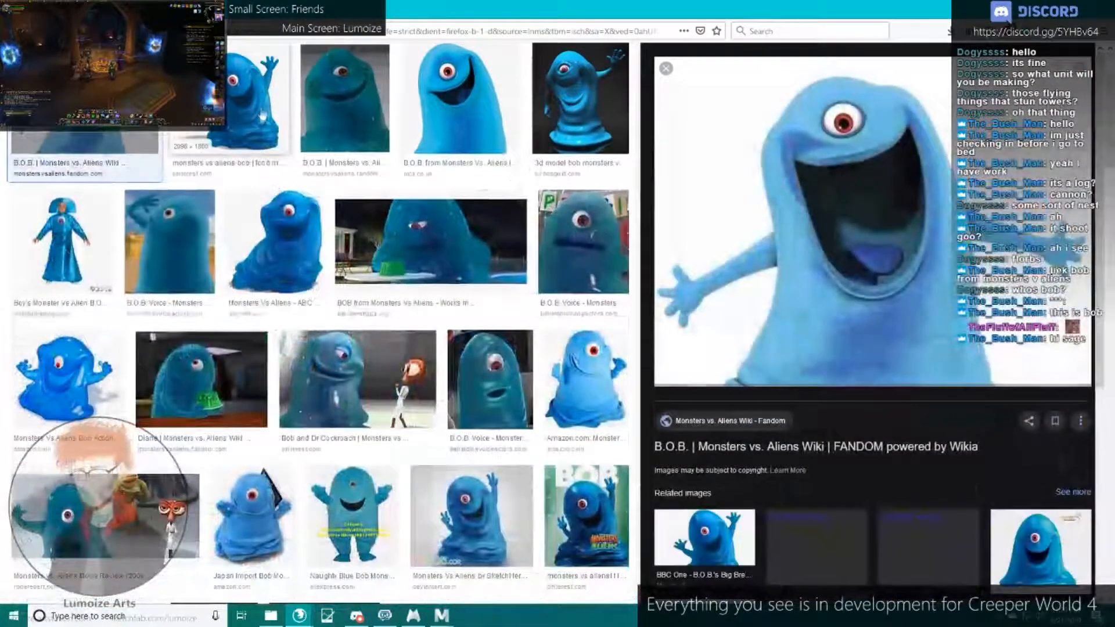
click(358, 114)
click(460, 99)
click(580, 99)
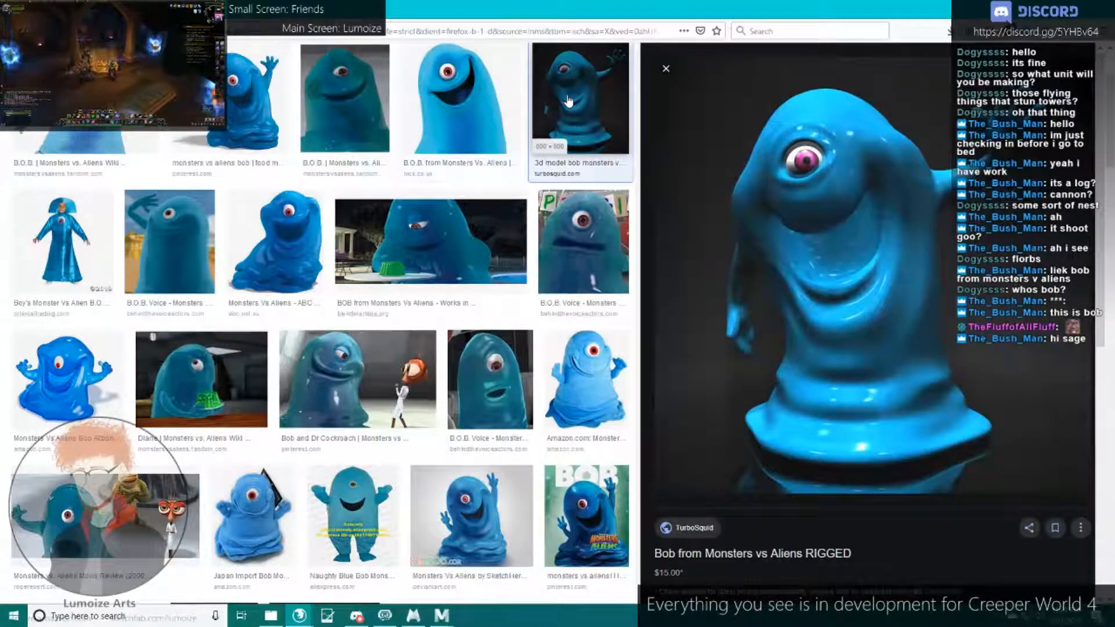
click(524, 244)
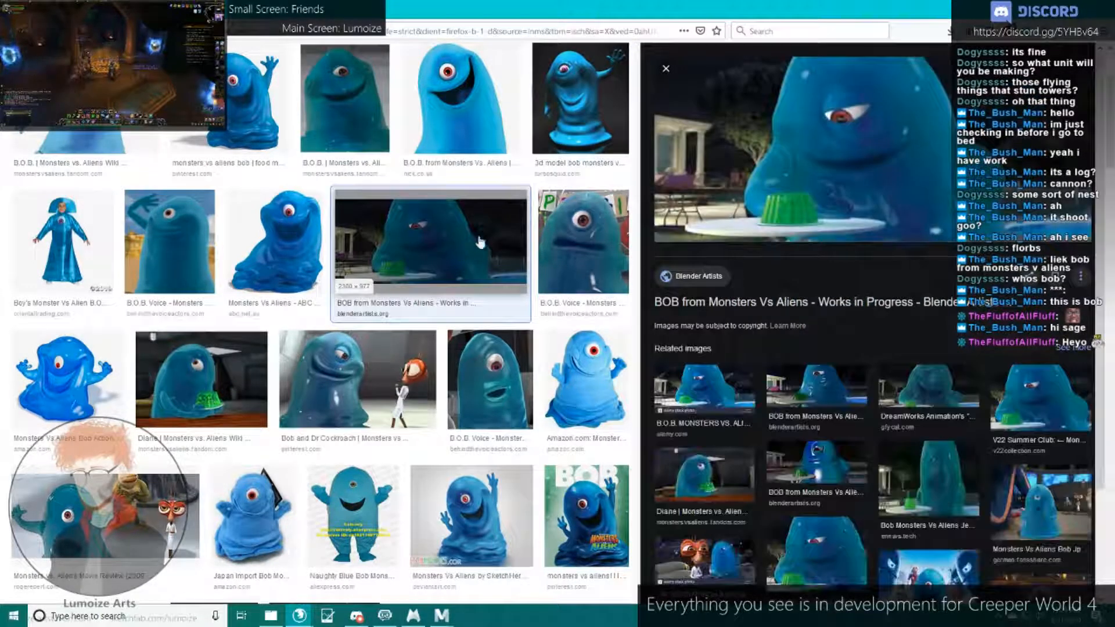
click(591, 238)
click(170, 241)
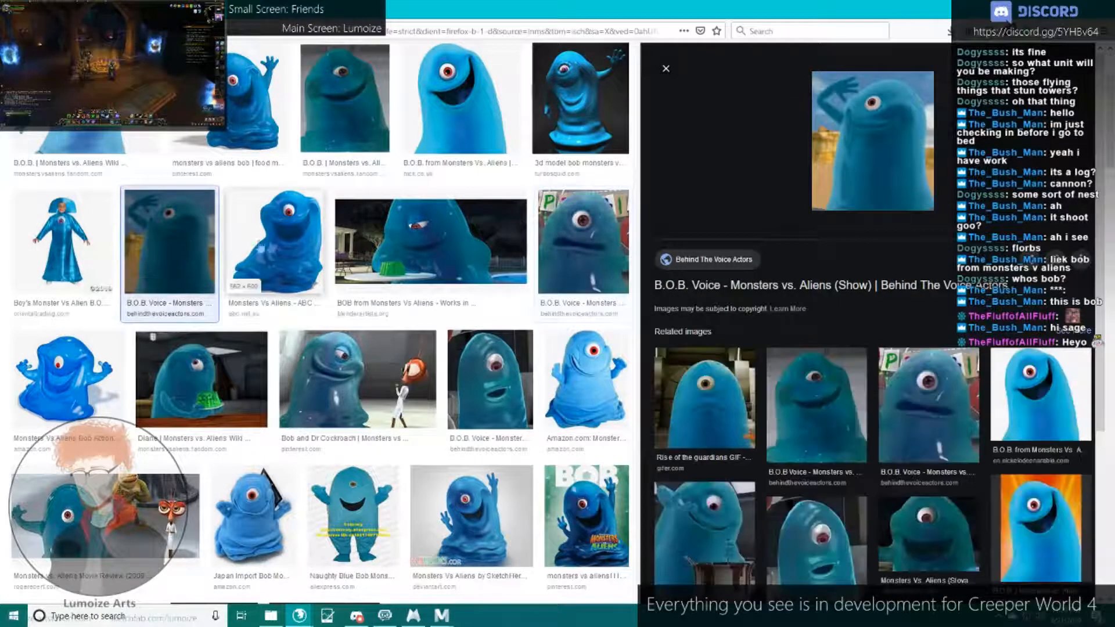
click(260, 246)
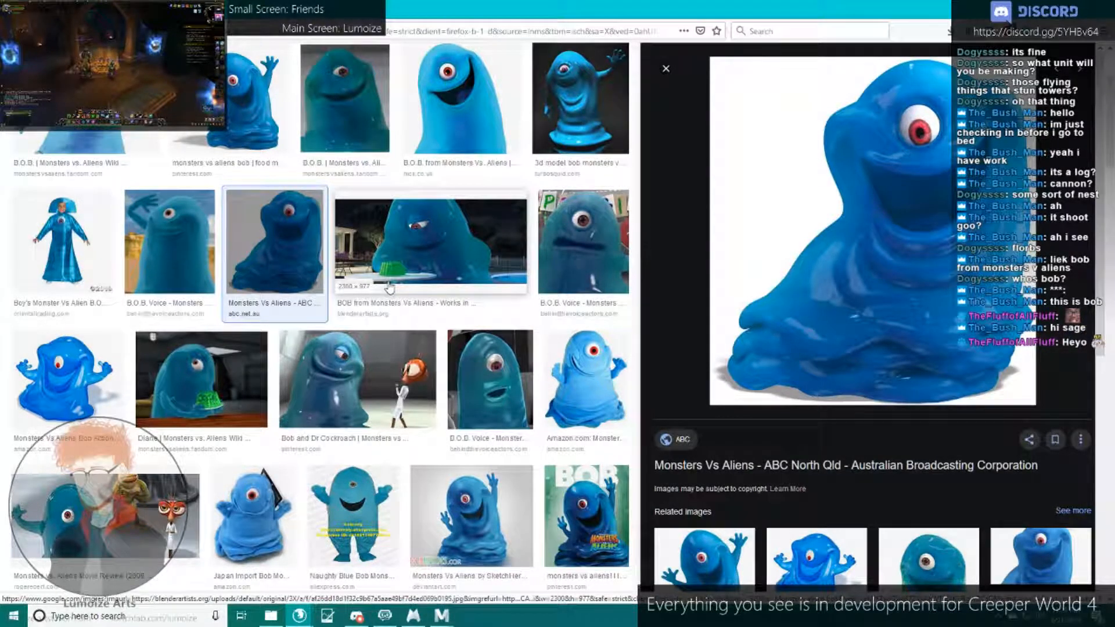
scroll(383, 296, down, 1)
click(373, 314)
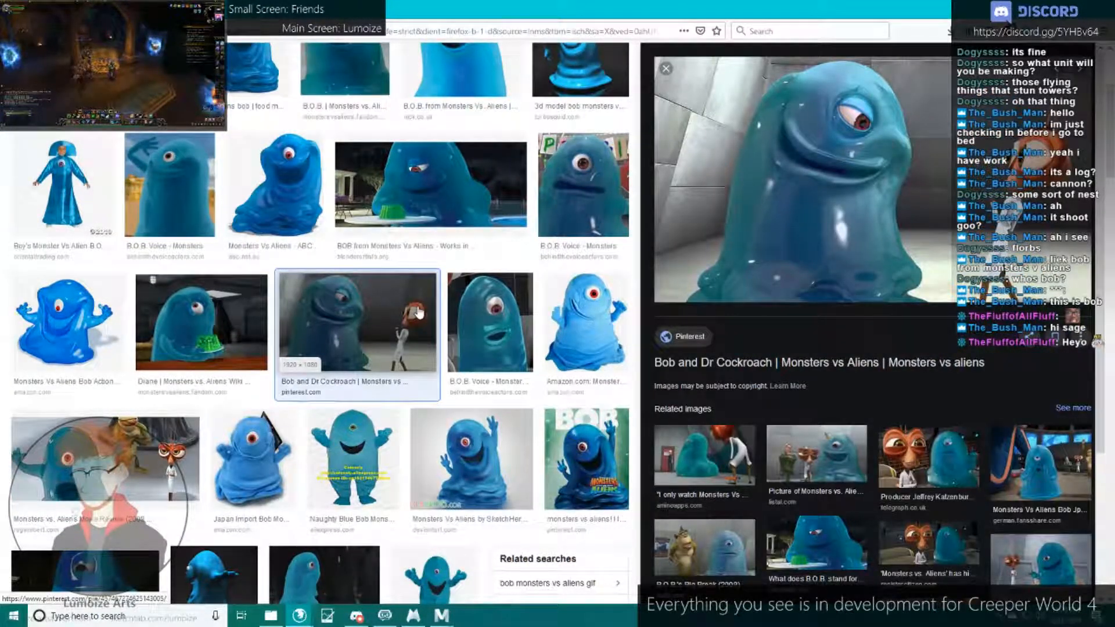
click(590, 343)
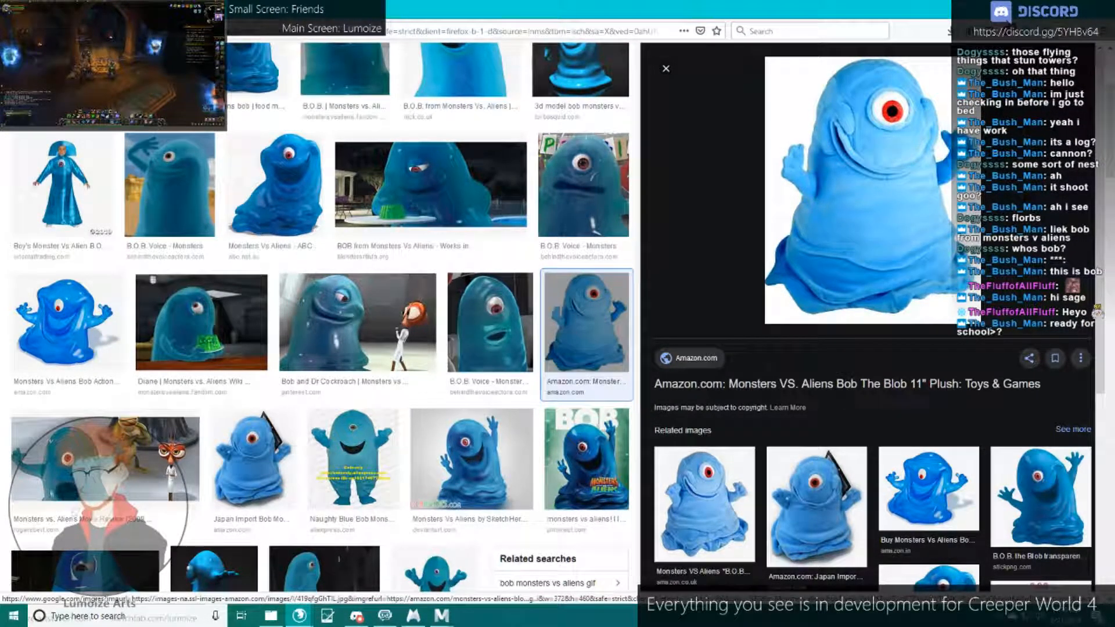
Switch to Maya, cut an edge from an upper ring vertex to the centre, and delete two neighbouring edges.
key(alt+Tab)
alt+drag(469, 230, 459, 279)
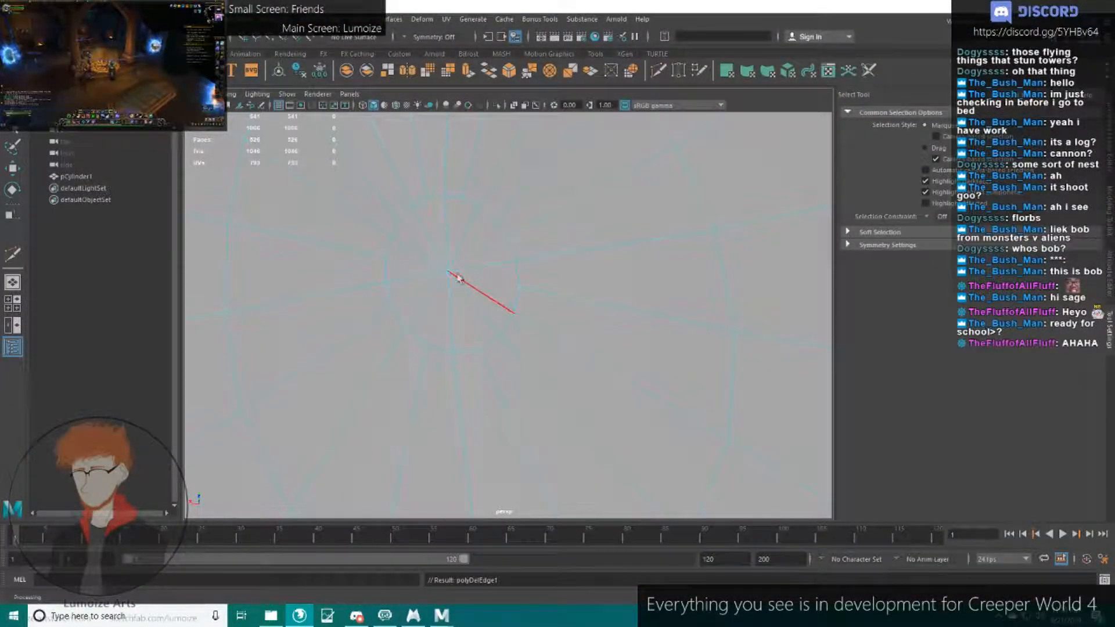
click(659, 71)
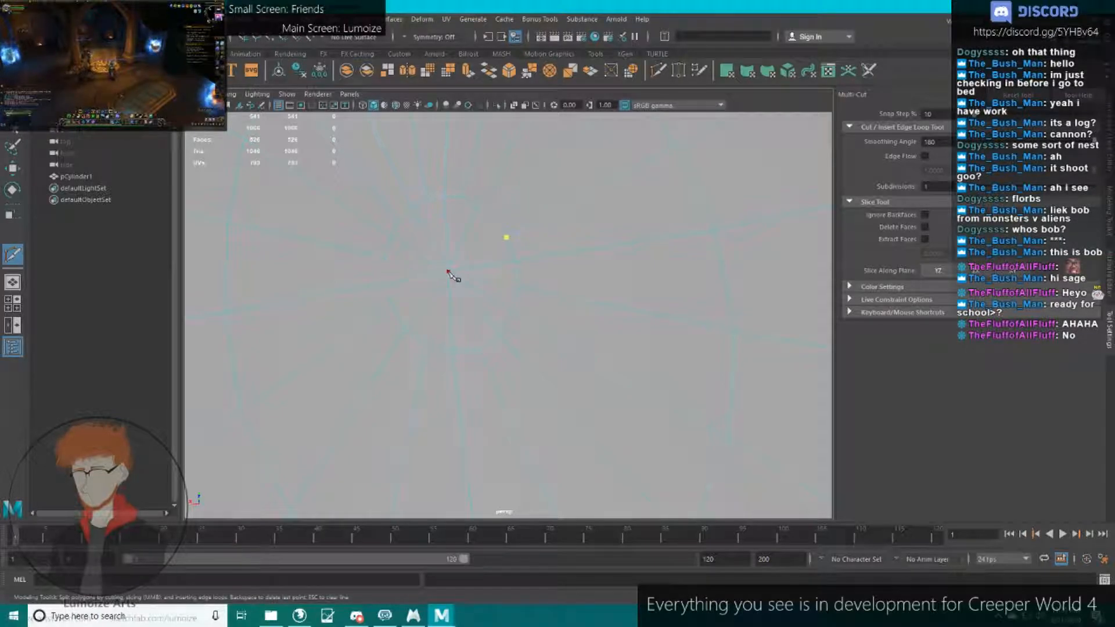
click(448, 272)
key(q)
click(502, 268)
key(ctrl+Delete)
click(492, 281)
key(ctrl+Delete)
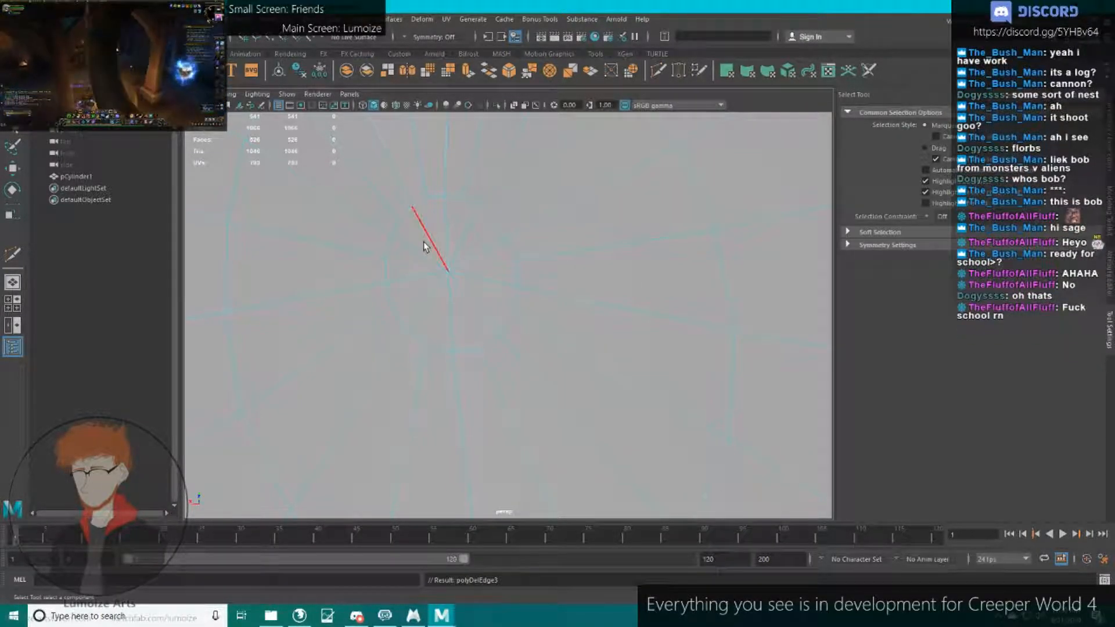
Examine how the edges radiate from the centre of the cylinder's end and where they join the inner ring.
alt+drag(472, 257, 483, 264)
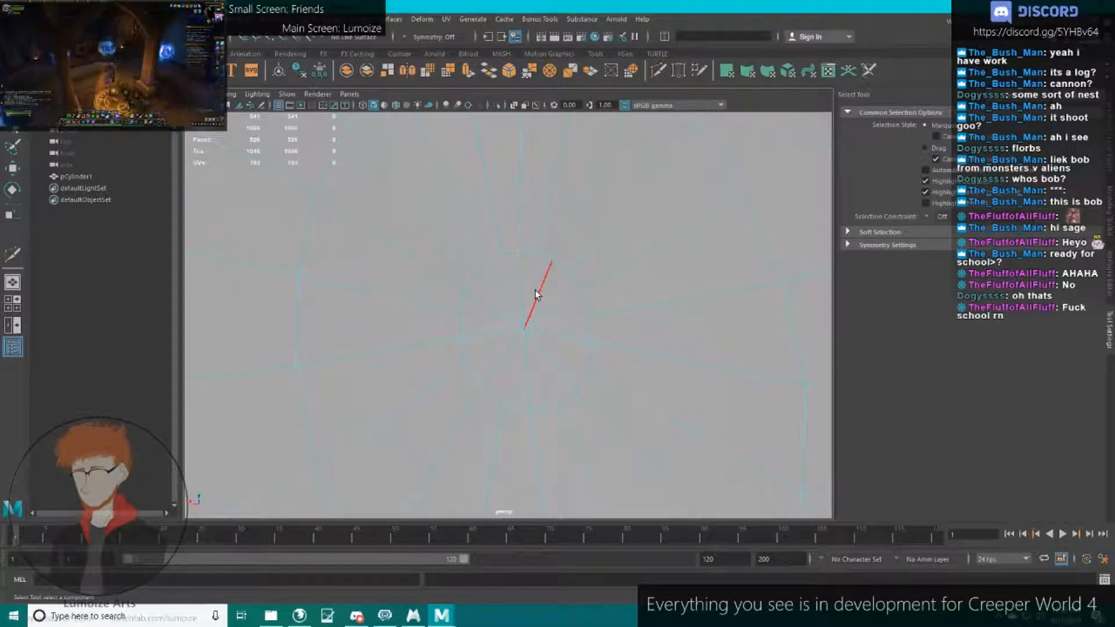
scroll(534, 294, down, 4)
scroll(537, 306, up, 6)
scroll(545, 302, down, 4)
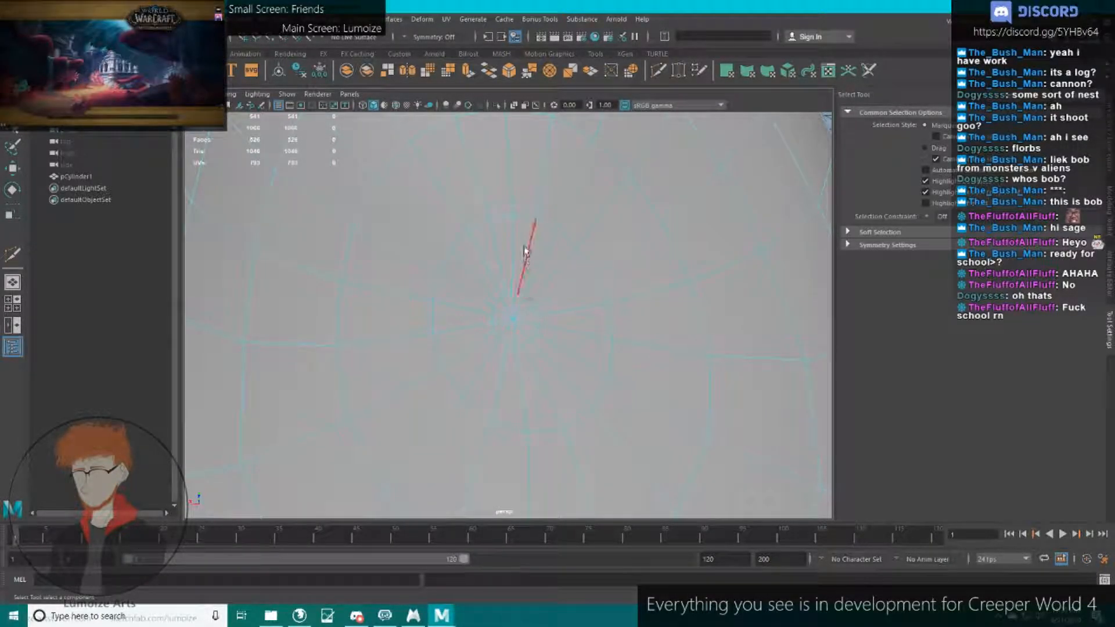
scroll(531, 264, up, 3)
click(532, 240)
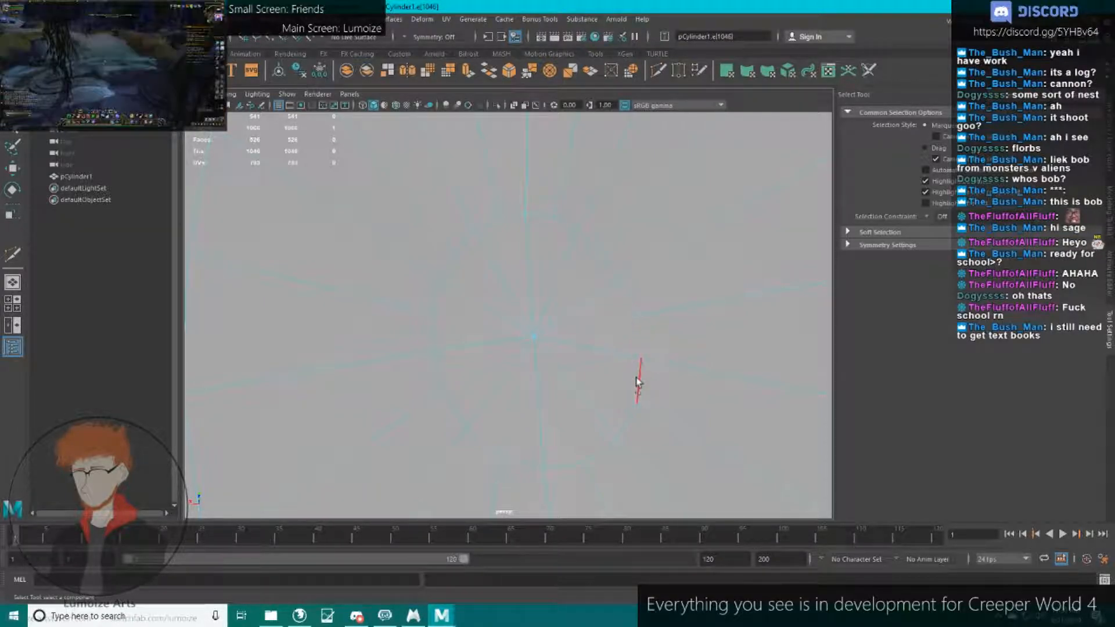
click(481, 444)
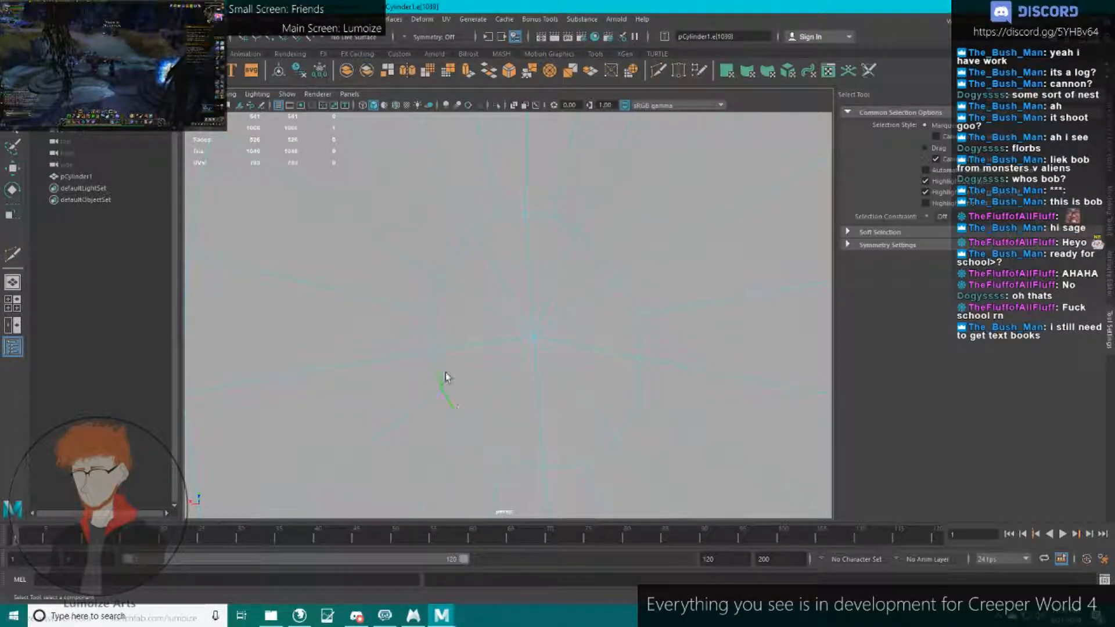
click(441, 297)
scroll(453, 262, down, 8)
alt+drag(453, 262, 500, 286)
scroll(504, 288, up, 8)
alt+middle_drag(504, 287, 574, 323)
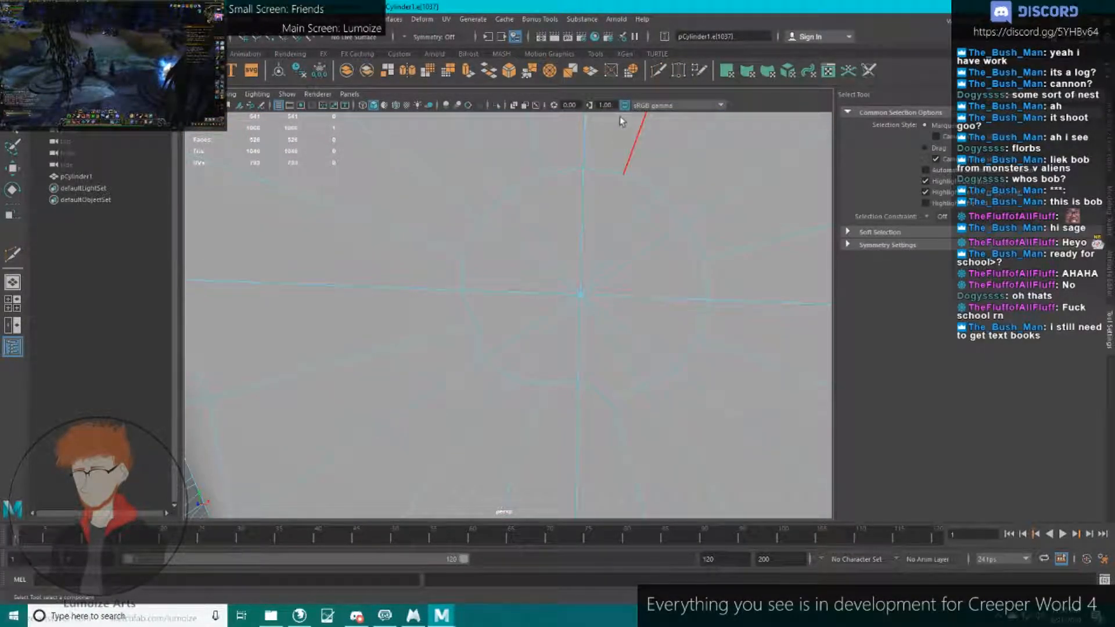
click(510, 262)
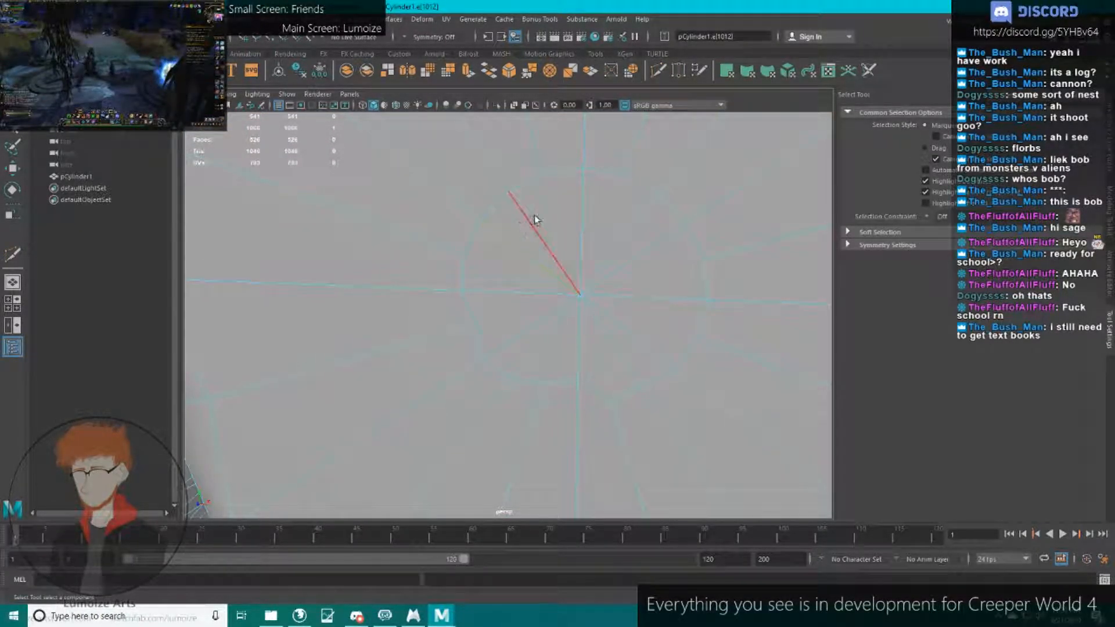
Cut an edge from the ring vertex just above the horizontal centre edge to the centre and delete the adjacent diagonal edge.
click(657, 71)
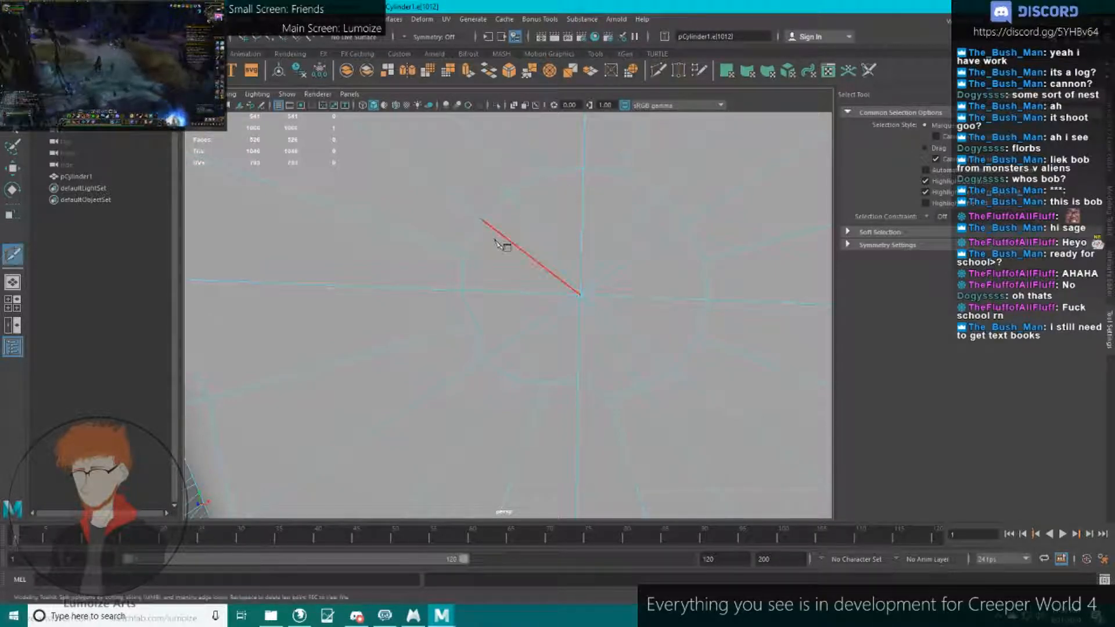
click(463, 252)
click(577, 295)
right_click(577, 295)
key(q)
click(514, 247)
key(ctrl+Delete)
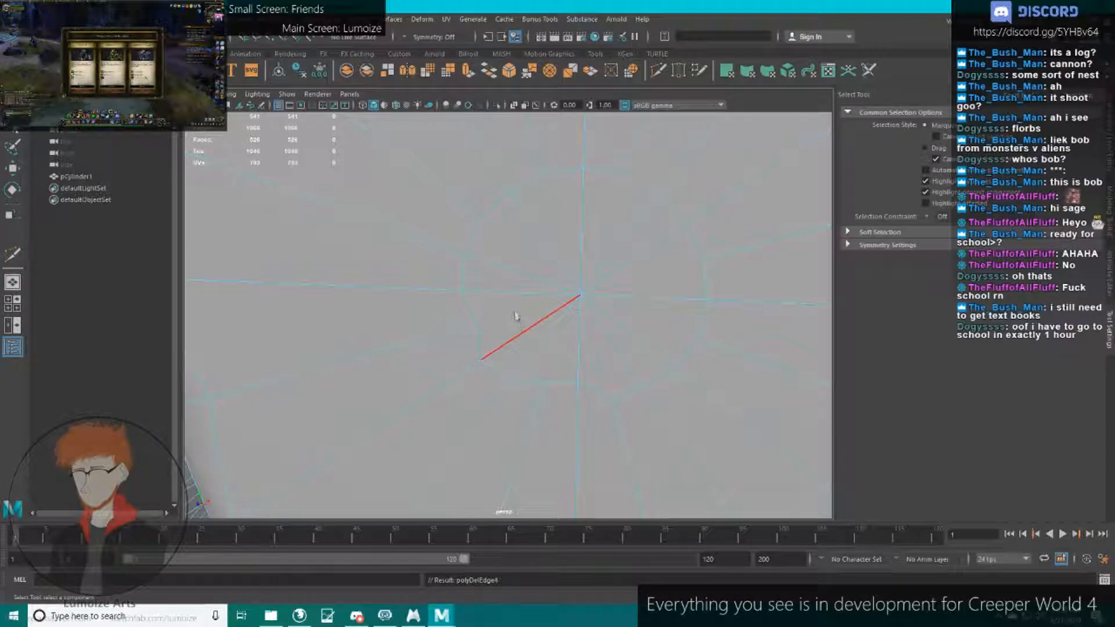
Cut an edge from the ring vertex just below the horizontal centre edge to the centre and delete both neighbouring edges.
click(657, 71)
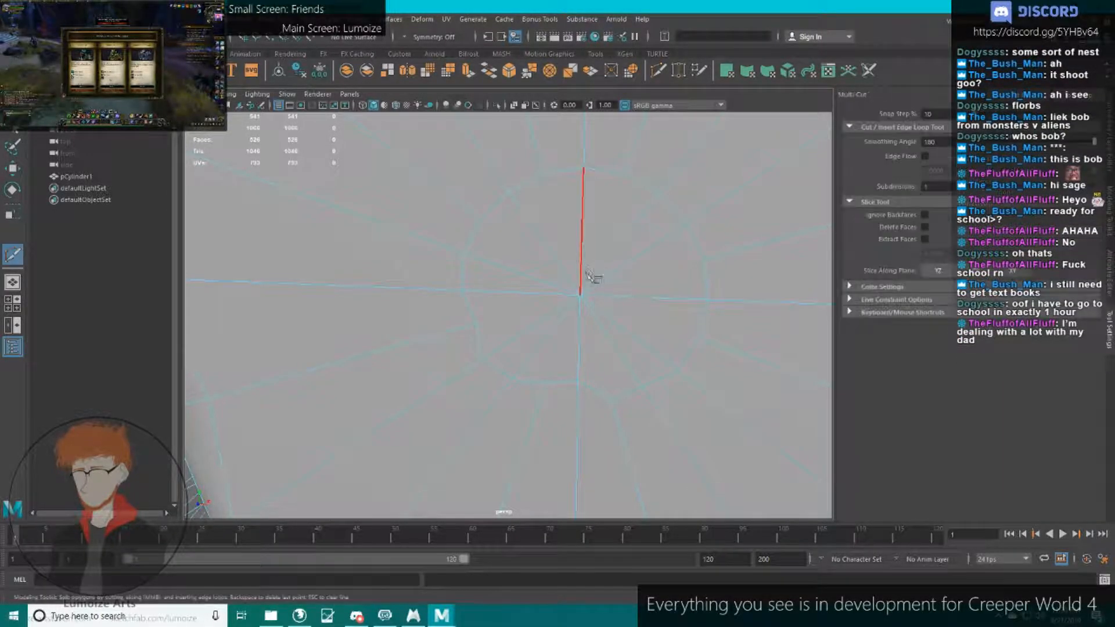
click(474, 325)
key(q)
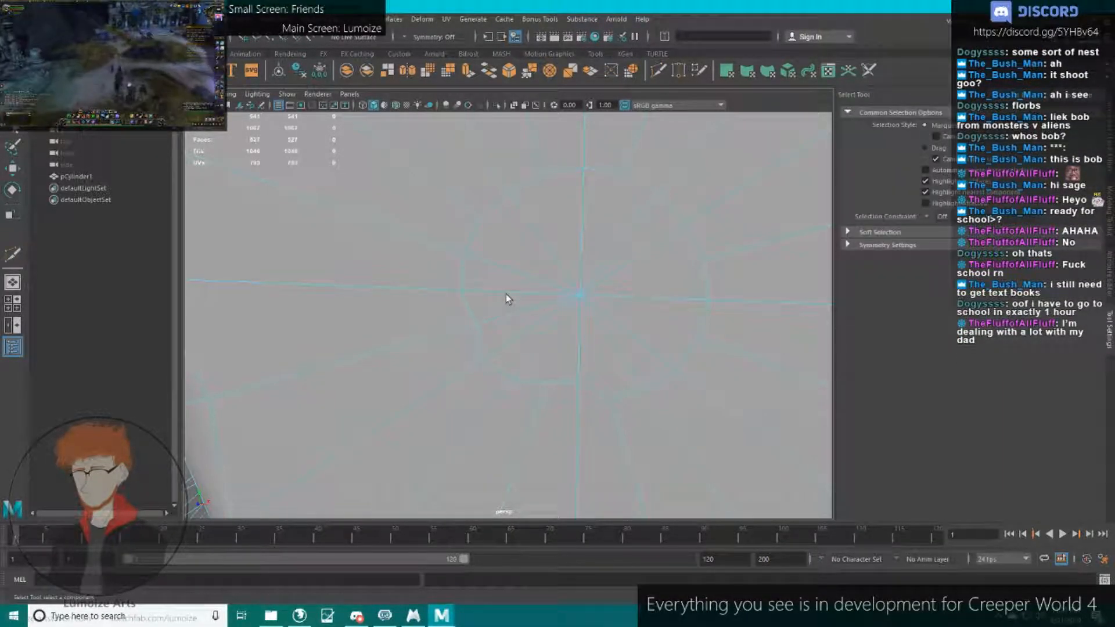
click(499, 294)
key(Delete)
click(517, 339)
key(Delete)
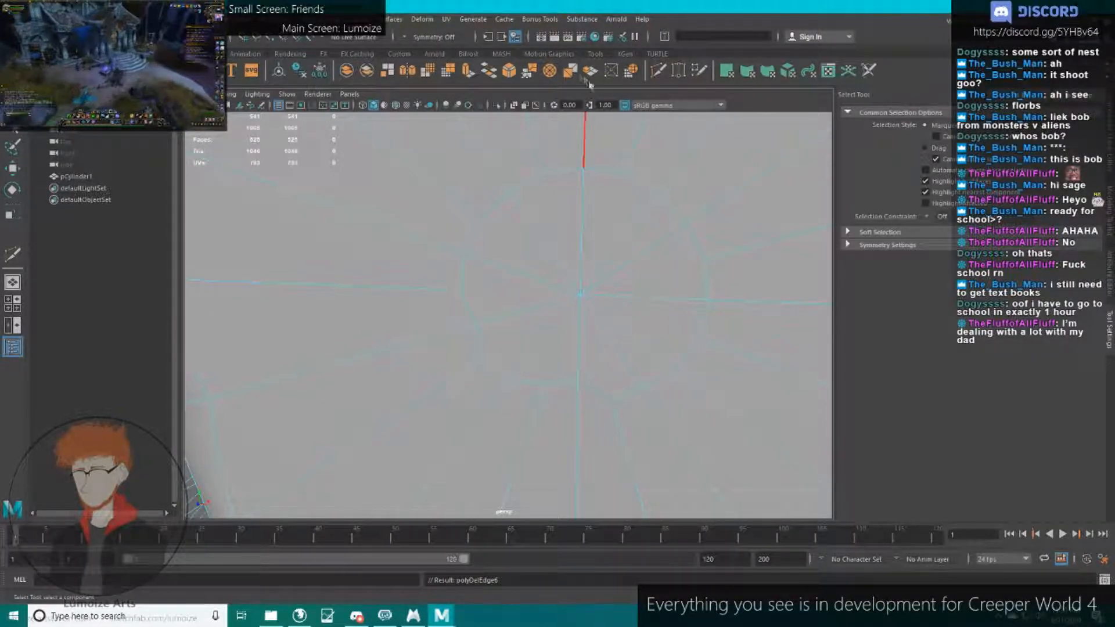
Cut an edge from an inner-ring vertex on the right to the centre and delete three neighbouring radial edges.
key(ctrl+shift+x)
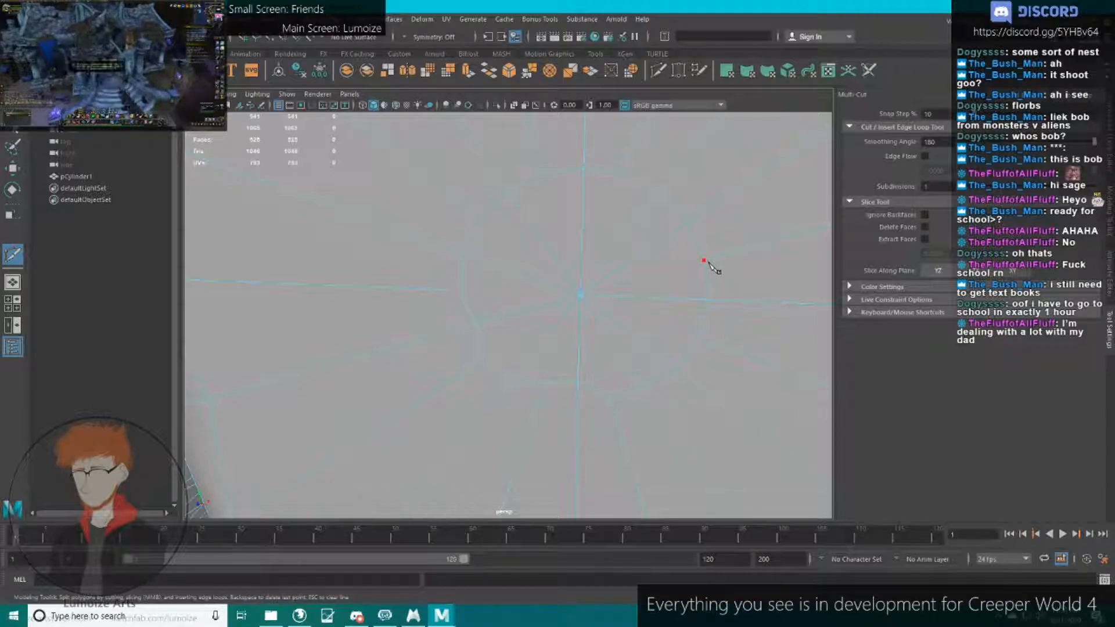
key(q)
click(656, 354)
key(Delete)
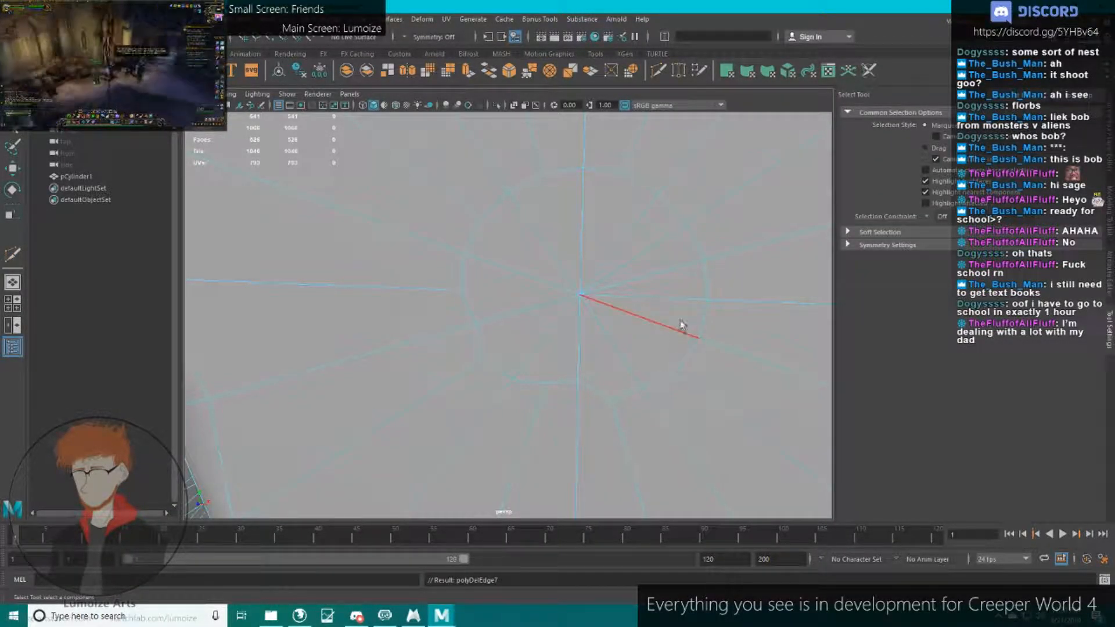
click(680, 300)
key(Delete)
click(668, 250)
key(Delete)
Return to object mode and rebuild the whole body's UVs in the UV Editor.
scroll(667, 251, down, 12)
alt+drag(666, 251, 550, 294)
scroll(550, 294, up, 6)
right_drag(486, 304, 511, 290)
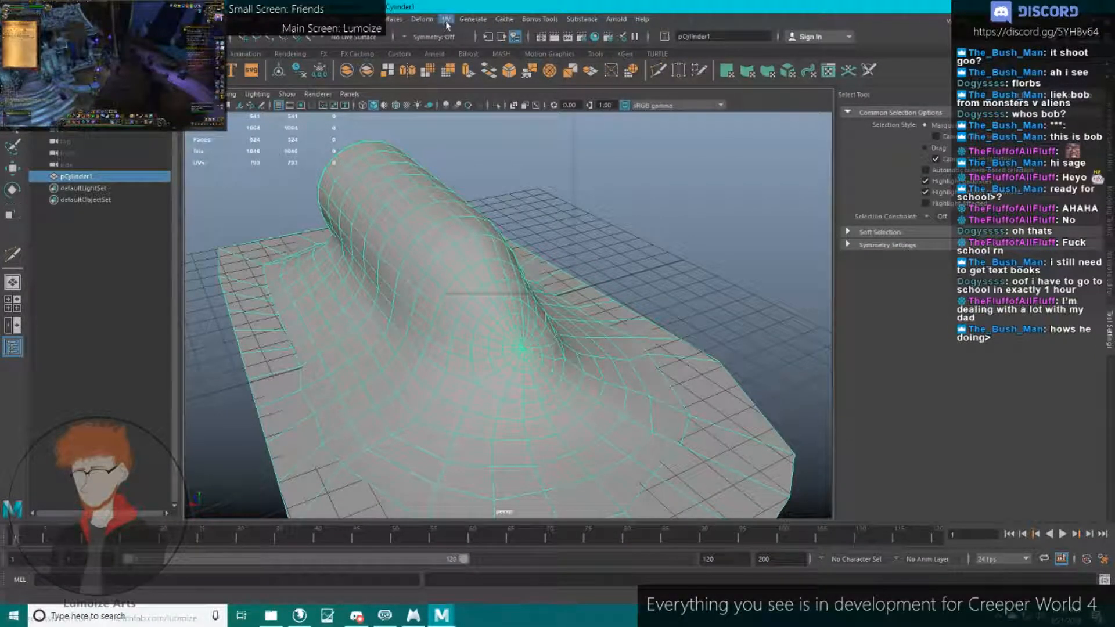
click(446, 25)
click(457, 37)
click(781, 72)
key(w)
click(583, 168)
drag(864, 222, 827, 240)
click(1018, 209)
click(471, 236)
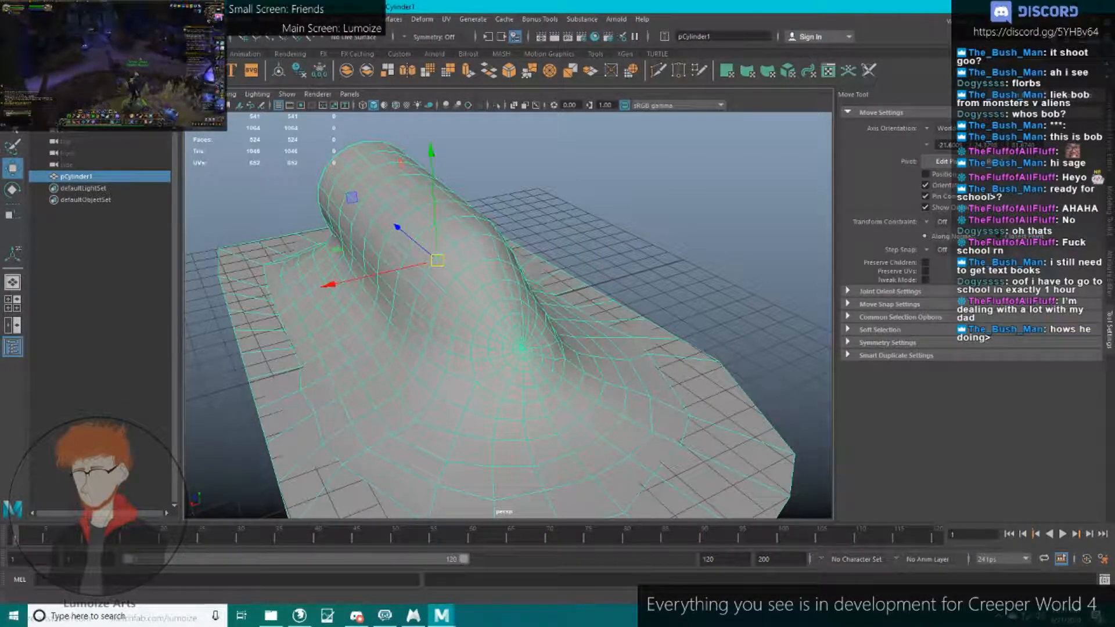
Export the selected body as FBX, overwriting Bob_1.fbx in the Mk2 folder.
click(9, 18)
click(76, 184)
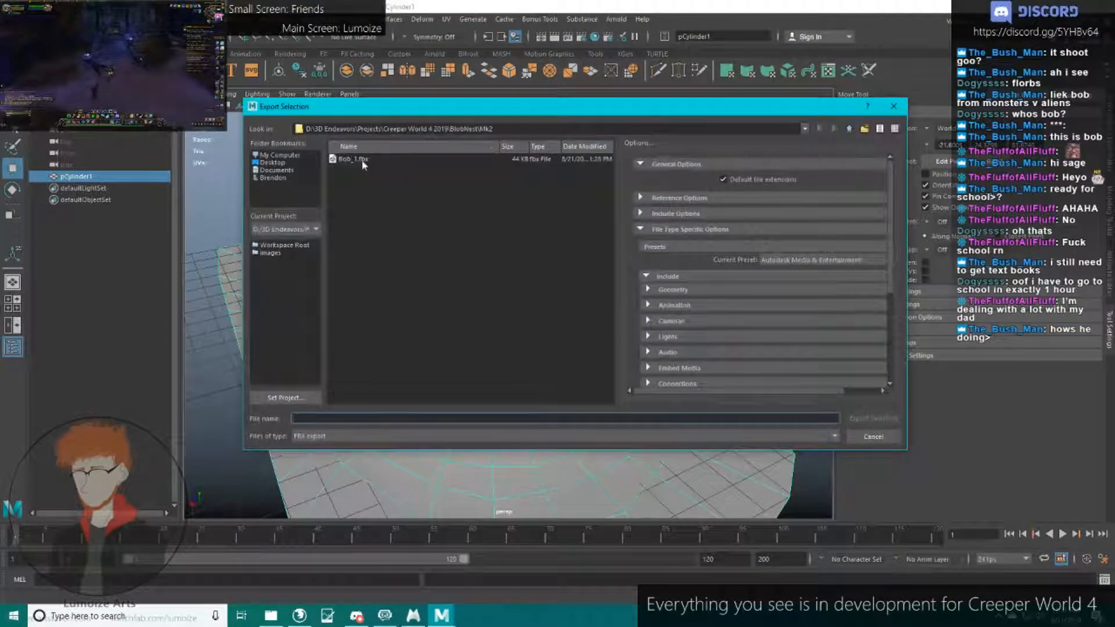
double_click(364, 162)
click(560, 298)
Switch to Mudbox and load the exported FBX from its folder, discarding the changes in the open scene.
click(413, 616)
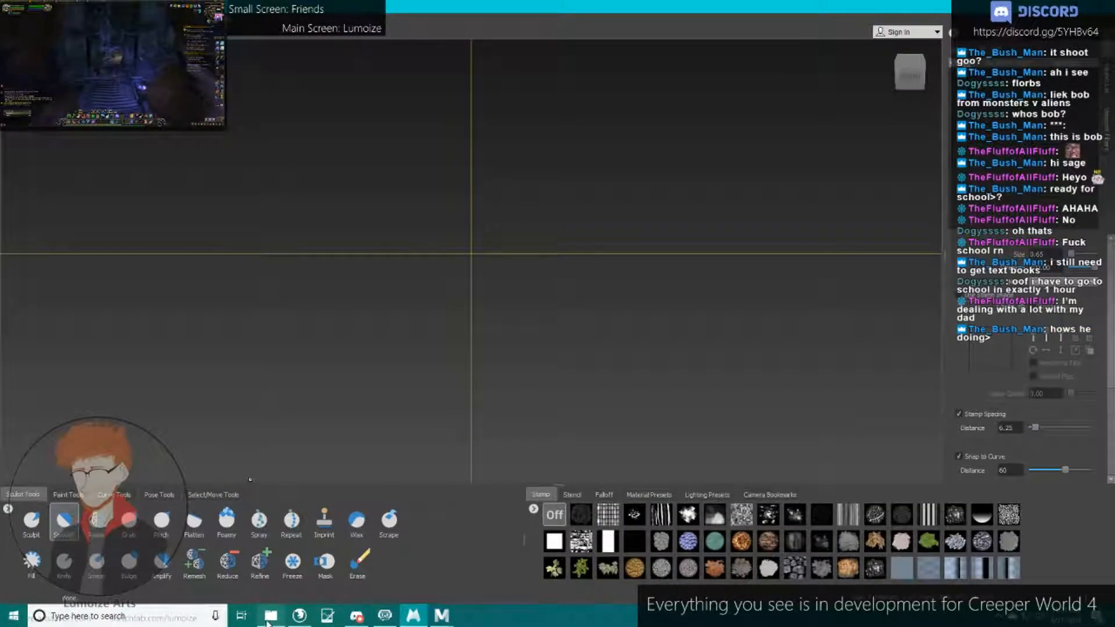
click(270, 616)
drag(517, 189, 280, 223)
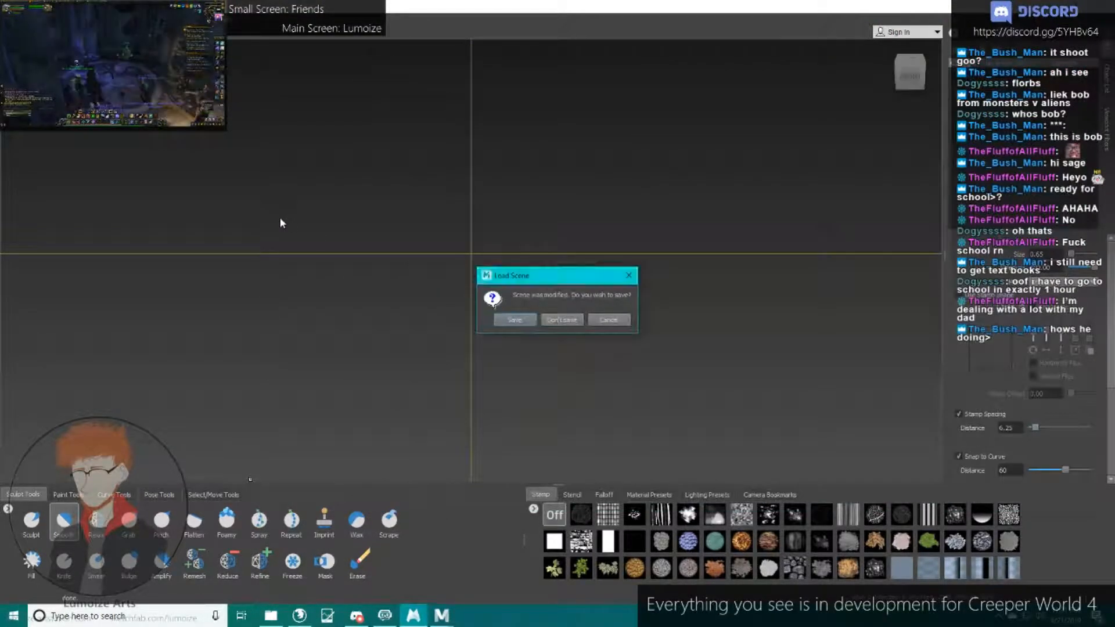
click(562, 320)
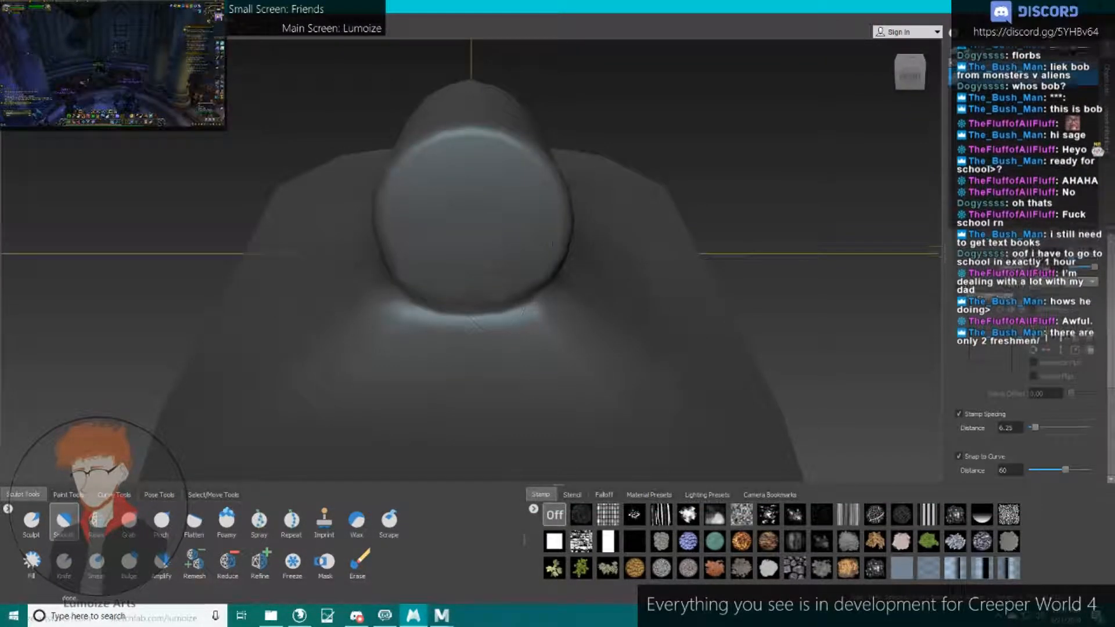
Subdivide the imported body up to level 4.
alt+drag(527, 244, 401, 215)
alt+middle_drag(401, 215, 529, 256)
alt+drag(528, 255, 530, 228)
scroll(531, 234, up, 1)
key(shift+d)
key(shift+d)
key(shift+d)
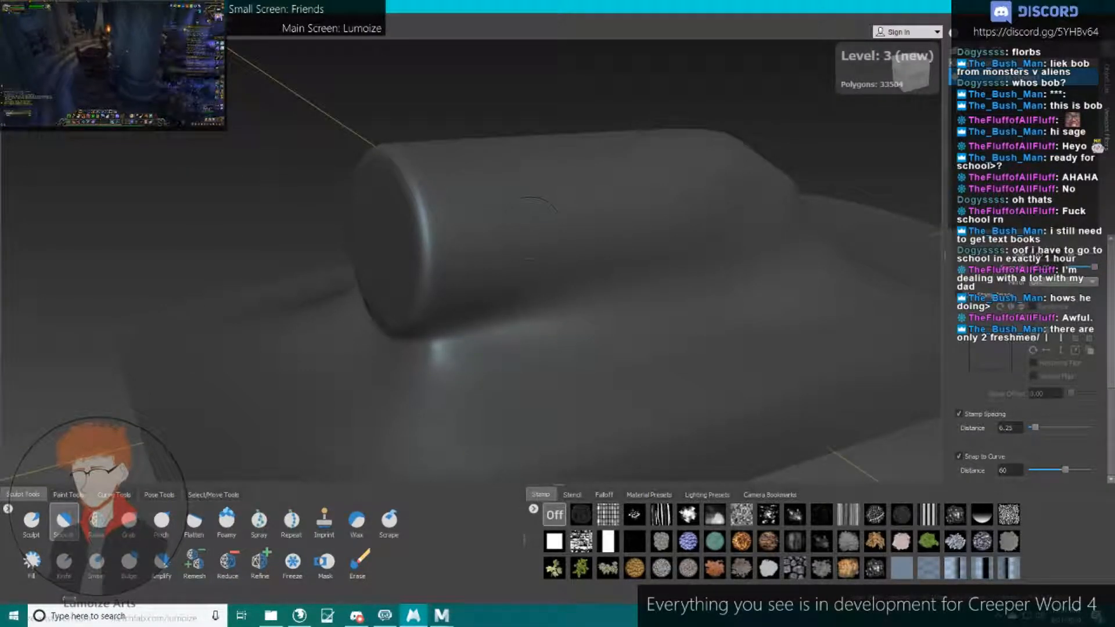
key(shift+d)
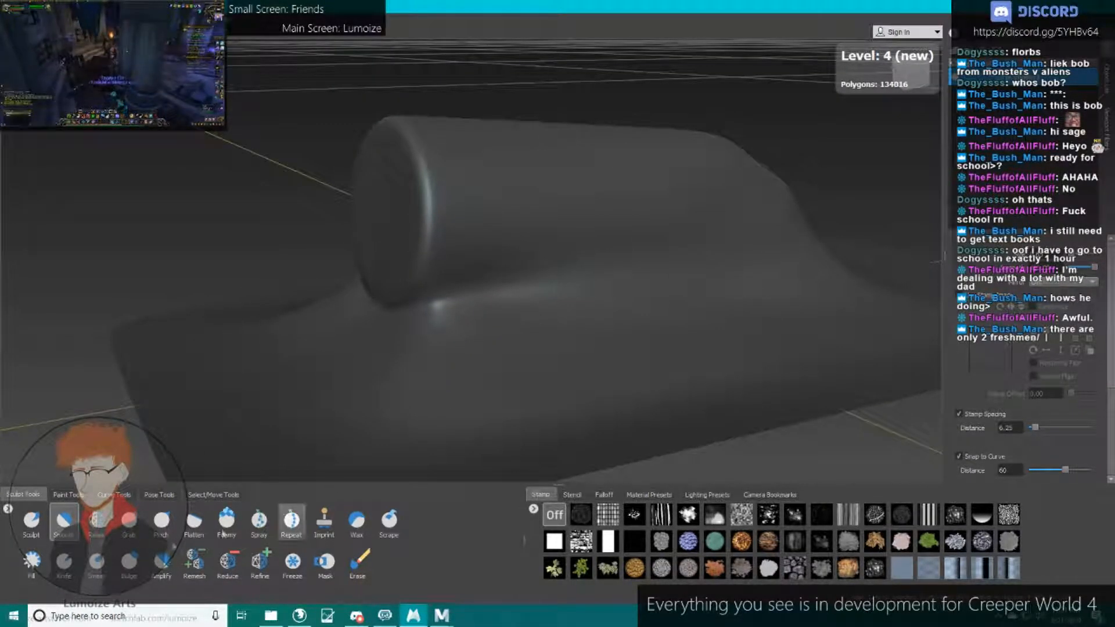
Sculpt a raised fold where the sloped rear of the body runs into the flared base.
mouse_move(523, 299)
alt+mouse_down()
mouse_move(488, 312)
mouse_move(529, 312)
alt+mouse_up()
key(b)
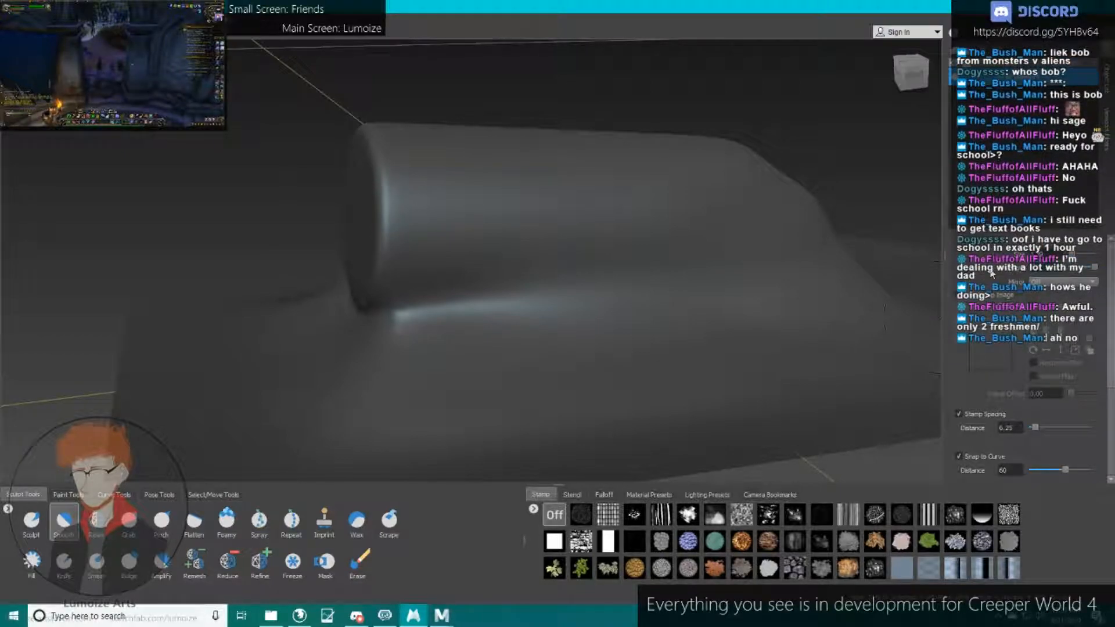
alt+drag(492, 312, 638, 313)
alt+drag(561, 232, 430, 249)
click(32, 519)
mouse_move(465, 386)
alt+mouse_down()
mouse_move(598, 290)
mouse_move(511, 256)
mouse_move(581, 262)
alt+mouse_up()
mouse_move(427, 285)
mouse_down()
mouse_move(433, 308)
mouse_move(546, 327)
mouse_up()
mouse_move(494, 279)
alt+mouse_down()
mouse_move(627, 314)
mouse_move(662, 206)
alt+mouse_up()
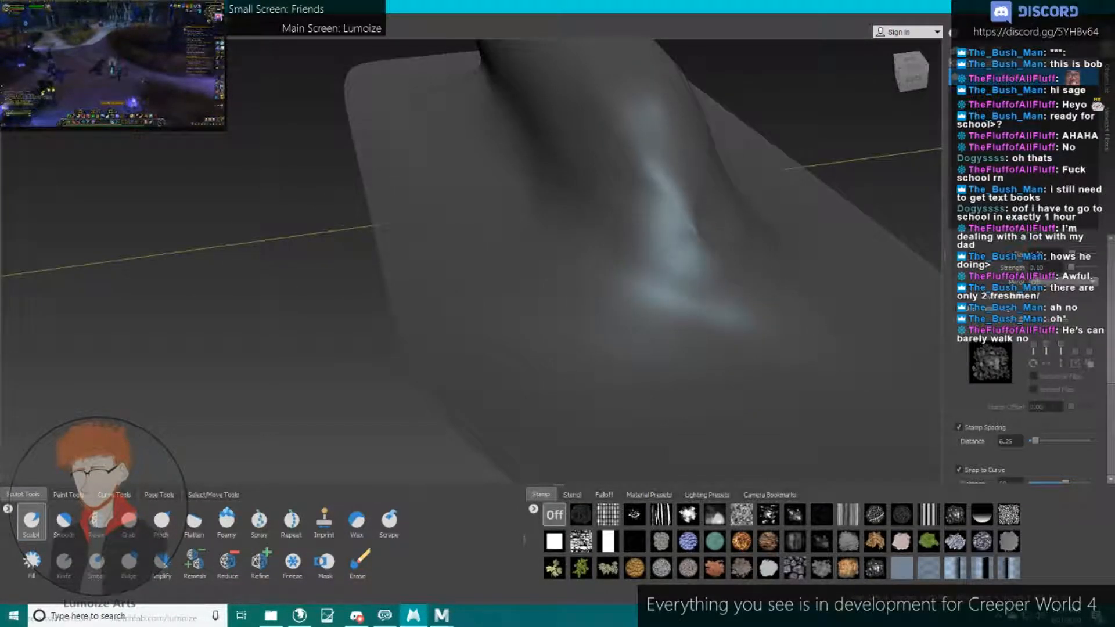
Sculpt further folds from the rear slope along the crease between the body's side and the flared base.
alt+drag(581, 249, 674, 285)
mouse_move(581, 157)
mouse_down()
mouse_move(599, 215)
mouse_move(569, 174)
mouse_move(586, 221)
mouse_move(628, 273)
mouse_up()
mouse_move(627, 273)
alt+mouse_down()
mouse_move(494, 232)
mouse_move(325, 204)
alt+mouse_up()
drag(540, 278, 523, 331)
mouse_move(563, 244)
mouse_down()
mouse_move(586, 302)
mouse_move(569, 307)
mouse_up()
mouse_move(570, 308)
alt+mouse_down()
mouse_move(616, 348)
mouse_move(702, 279)
mouse_move(599, 255)
alt+mouse_up()
mouse_move(599, 256)
alt+mouse_down()
mouse_move(609, 220)
mouse_move(637, 241)
mouse_move(575, 265)
alt+mouse_up()
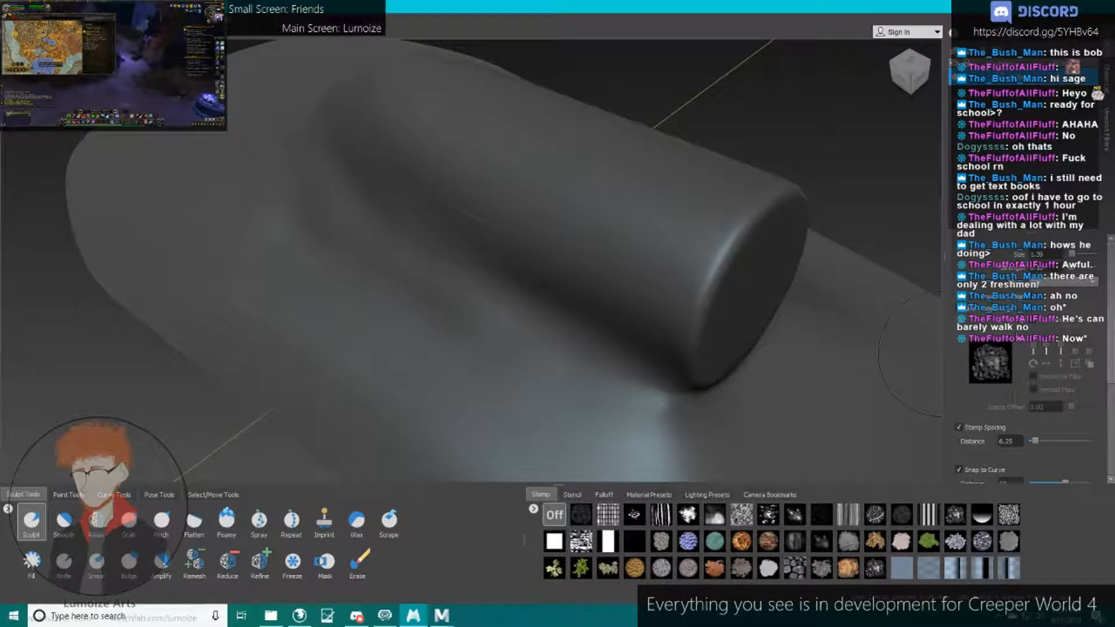
Adjust the Sculpt brush settings and build up more ridges on the flared base along the body's side.
scroll(1017, 336, down, 4)
scroll(1018, 336, up, 3)
click(1045, 248)
click(1045, 264)
mouse_move(668, 301)
alt+mouse_down()
mouse_move(628, 331)
mouse_move(709, 302)
alt+mouse_up()
mouse_move(557, 354)
mouse_down()
mouse_move(684, 381)
mouse_move(668, 386)
mouse_move(586, 337)
mouse_move(615, 354)
mouse_move(709, 294)
mouse_move(686, 192)
mouse_move(424, 212)
mouse_move(436, 313)
mouse_move(656, 348)
mouse_move(465, 360)
mouse_move(325, 320)
mouse_move(366, 273)
mouse_move(430, 302)
mouse_up()
alt+drag(522, 302, 343, 296)
alt+middle_drag(459, 308, 474, 239)
mouse_move(656, 261)
mouse_down()
mouse_move(494, 267)
mouse_move(516, 291)
mouse_move(500, 299)
mouse_move(586, 360)
mouse_up()
drag(609, 221, 772, 261)
Sculpt curved ridges on the base around the rear end of the body.
mouse_move(772, 290)
alt+mouse_down()
mouse_move(791, 398)
mouse_move(656, 354)
alt+mouse_up()
mouse_move(291, 180)
alt+middle_down()
mouse_move(547, 295)
mouse_move(599, 361)
mouse_move(557, 413)
alt+middle_up()
mouse_move(499, 256)
mouse_down()
mouse_move(523, 142)
mouse_move(479, 305)
mouse_up()
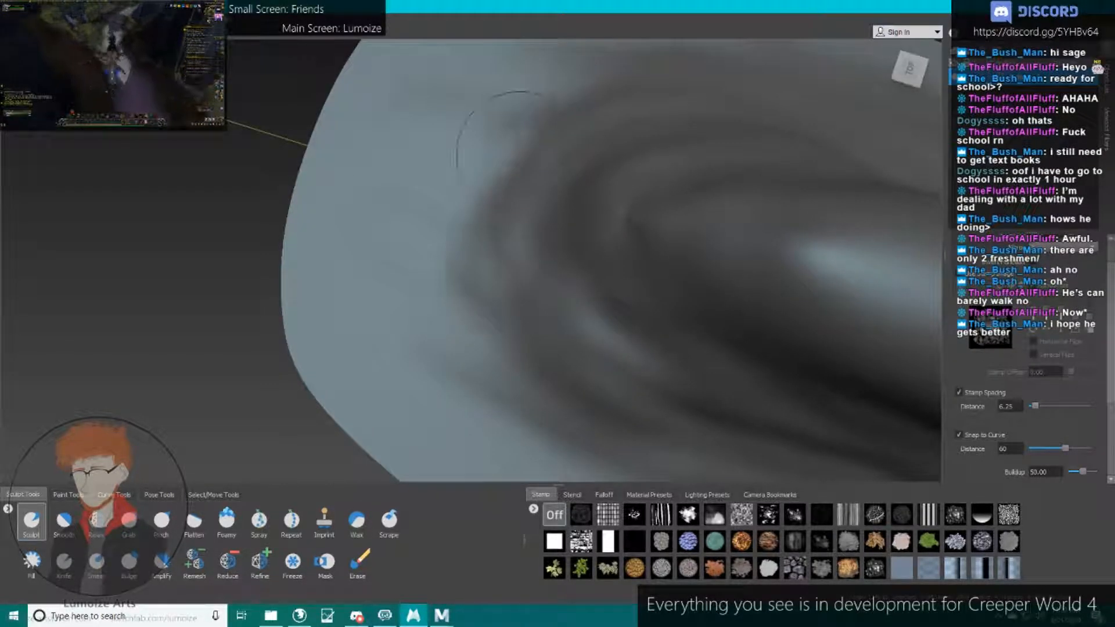
mouse_move(431, 134)
mouse_down()
mouse_move(473, 212)
mouse_move(473, 163)
mouse_move(516, 285)
mouse_up()
alt+drag(560, 168, 592, 214)
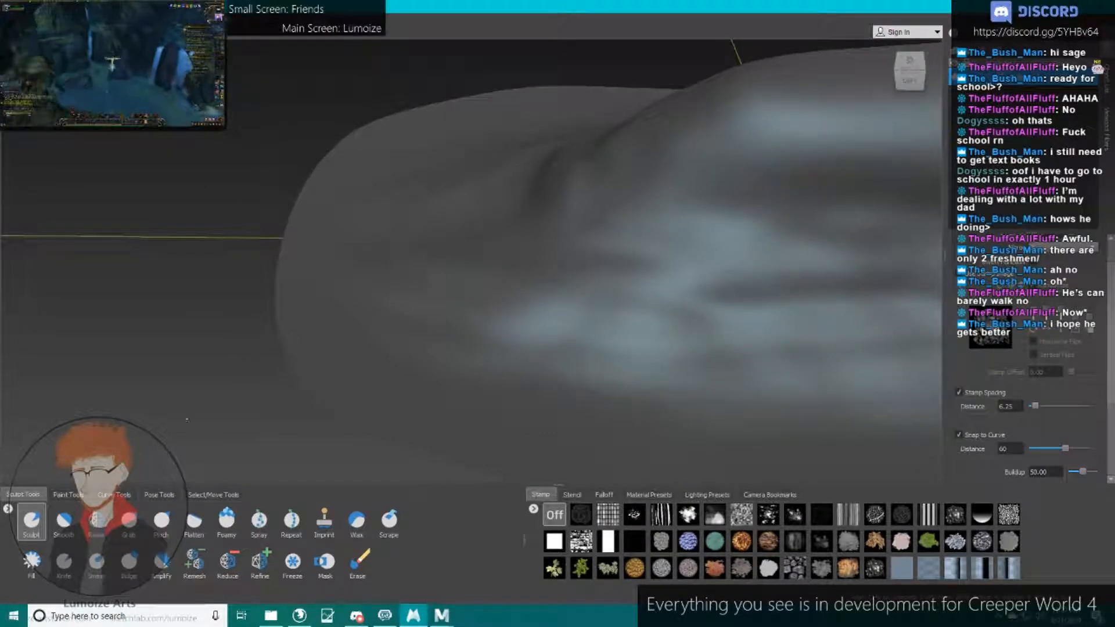
Smooth the sculpted ridges along the body's left side and the adjoining base with the Smooth brush.
click(64, 519)
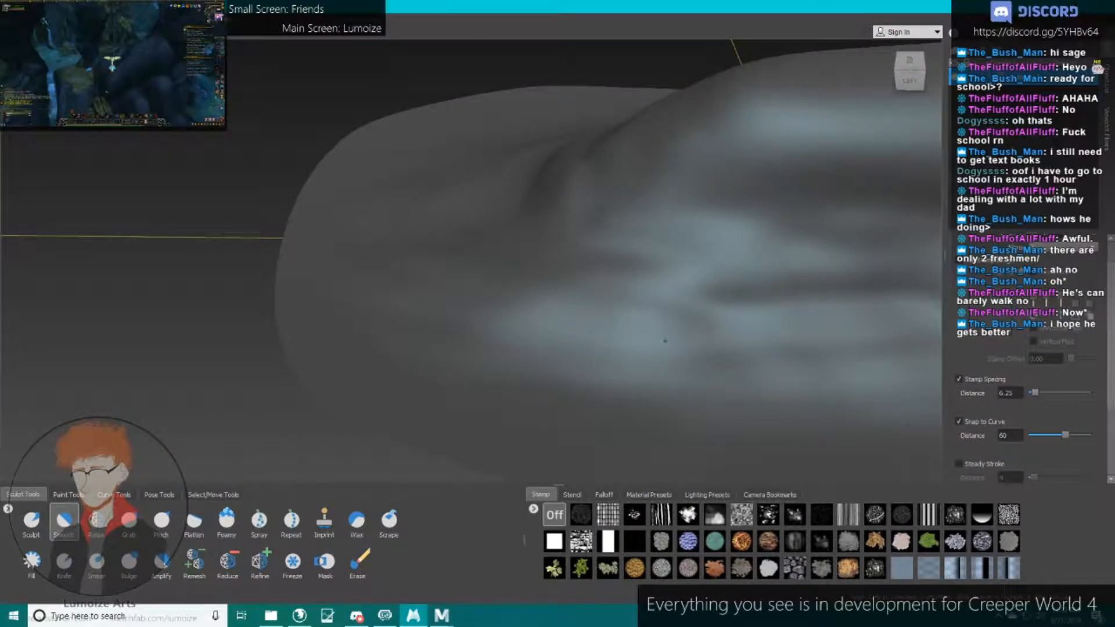
alt+middle_drag(663, 341, 321, 248)
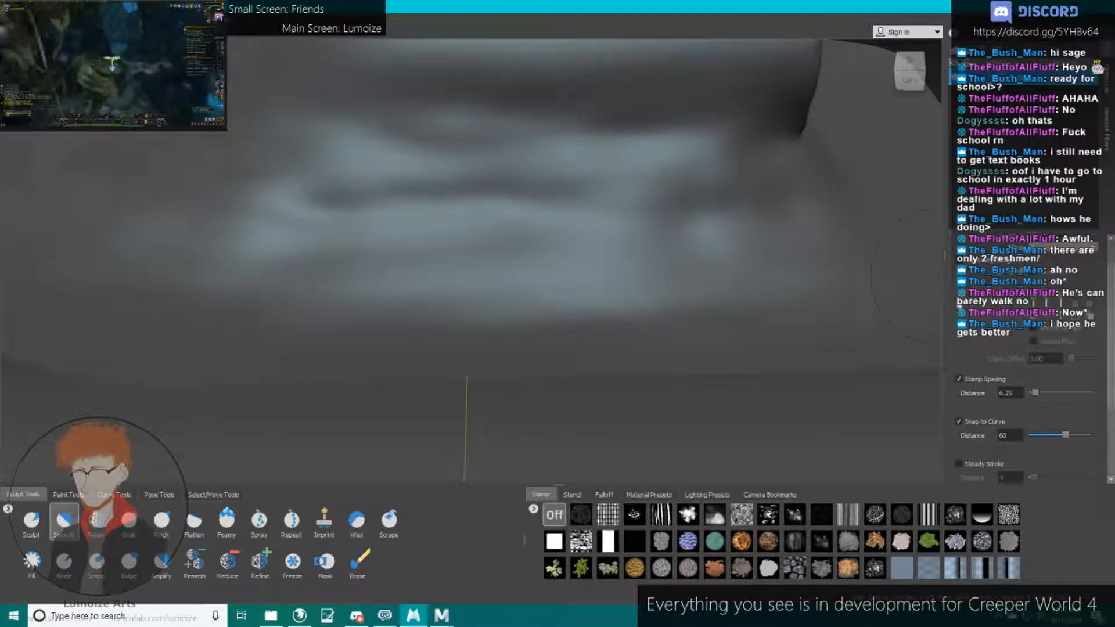
scroll(1031, 329, up, 1)
alt+middle_drag(666, 227, 747, 274)
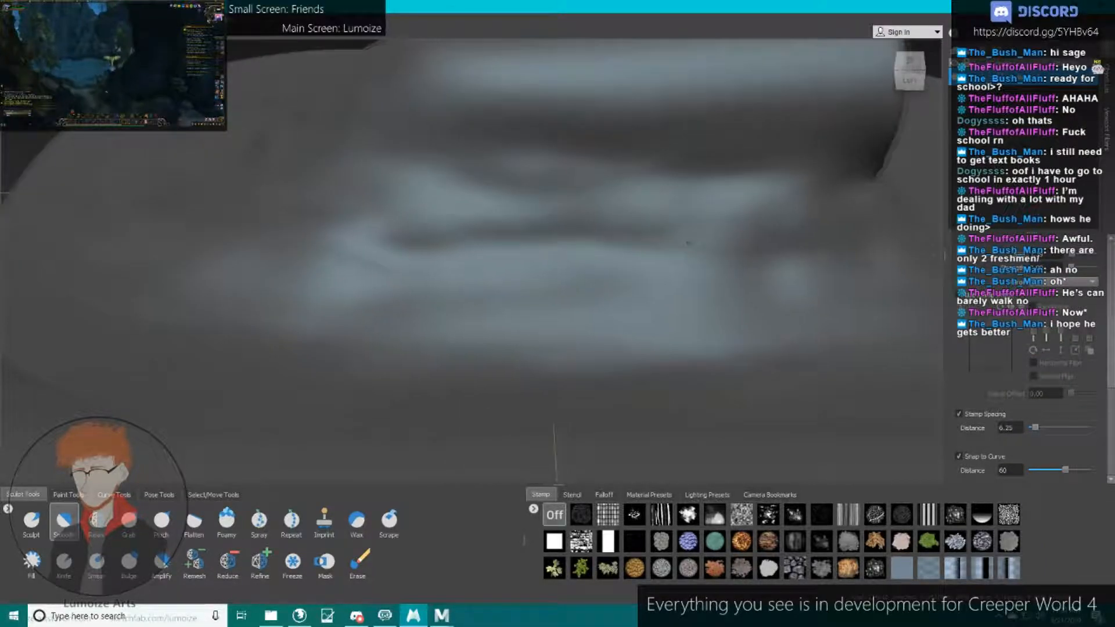
alt+drag(540, 275, 432, 201)
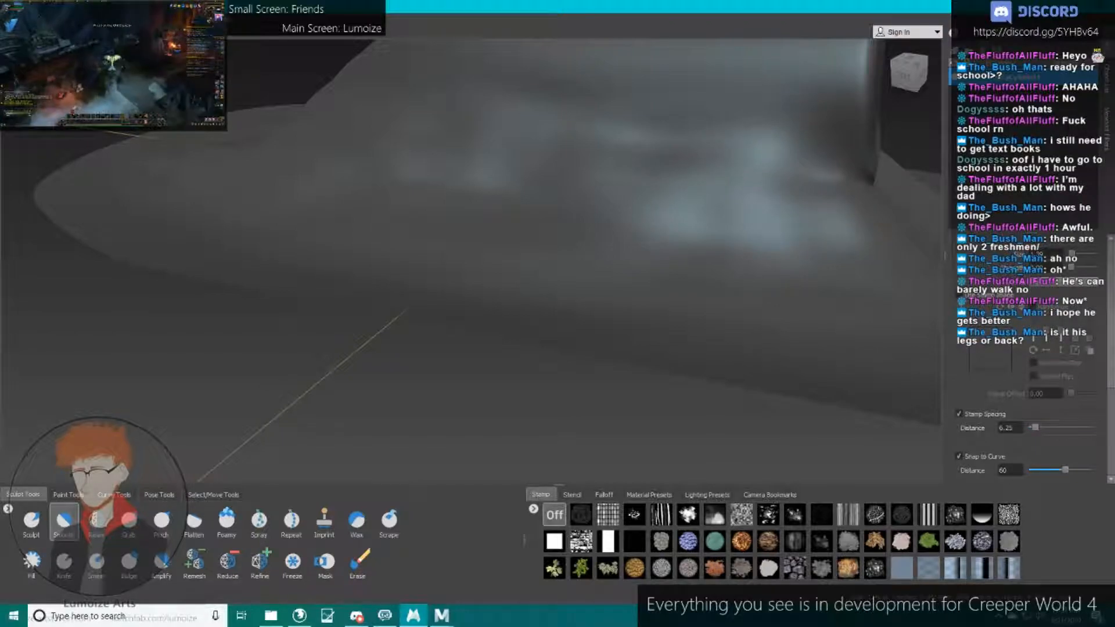
alt+drag(633, 201, 705, 255)
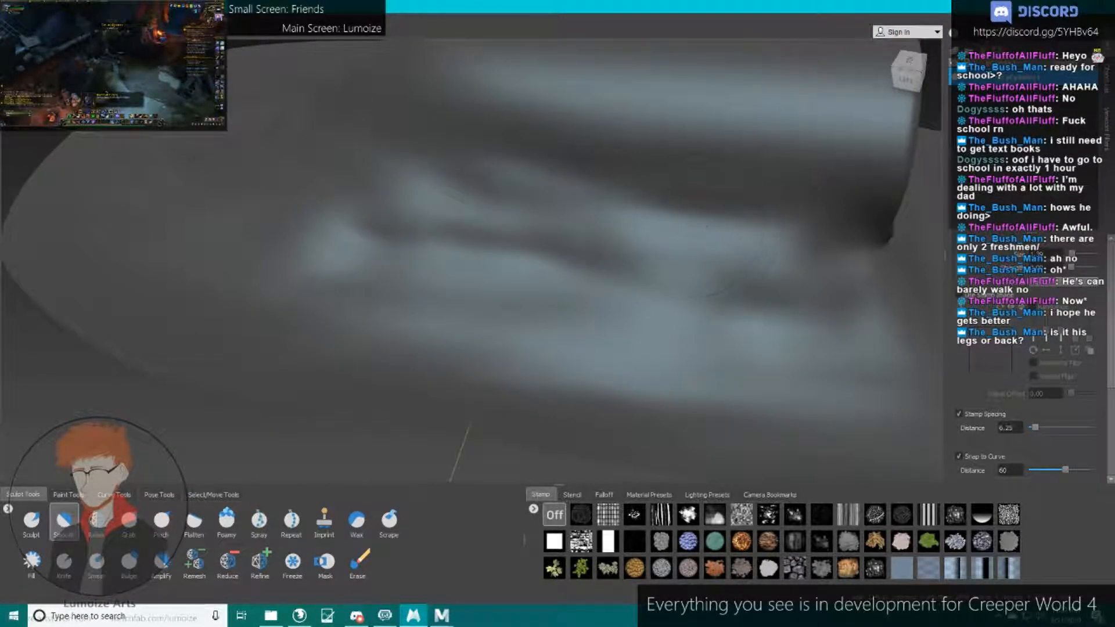
alt+drag(511, 286, 523, 287)
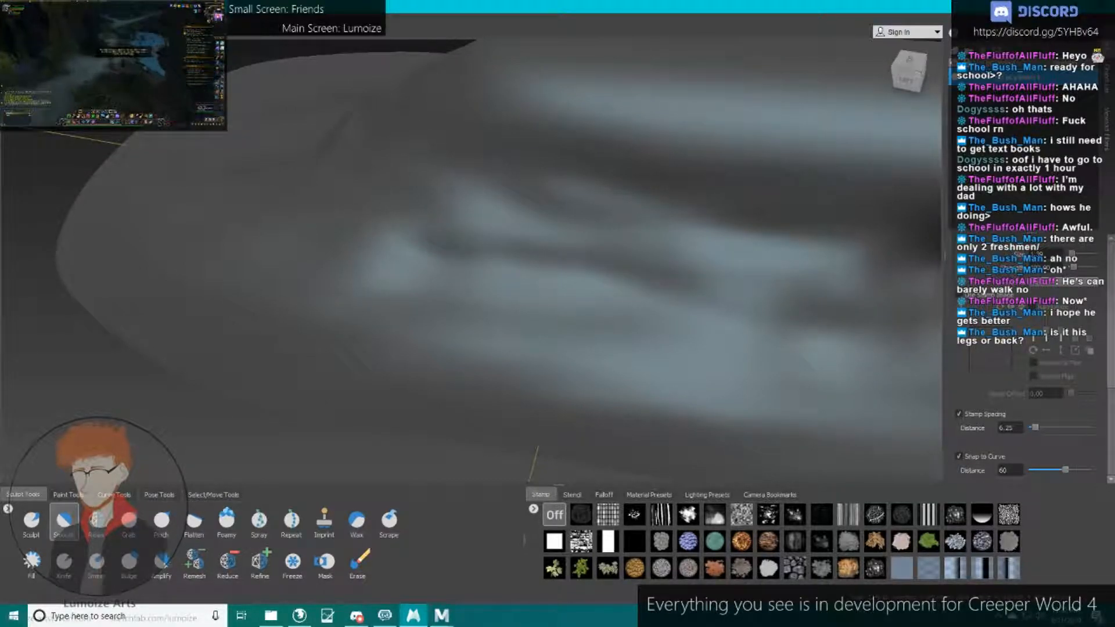
alt+drag(468, 262, 592, 275)
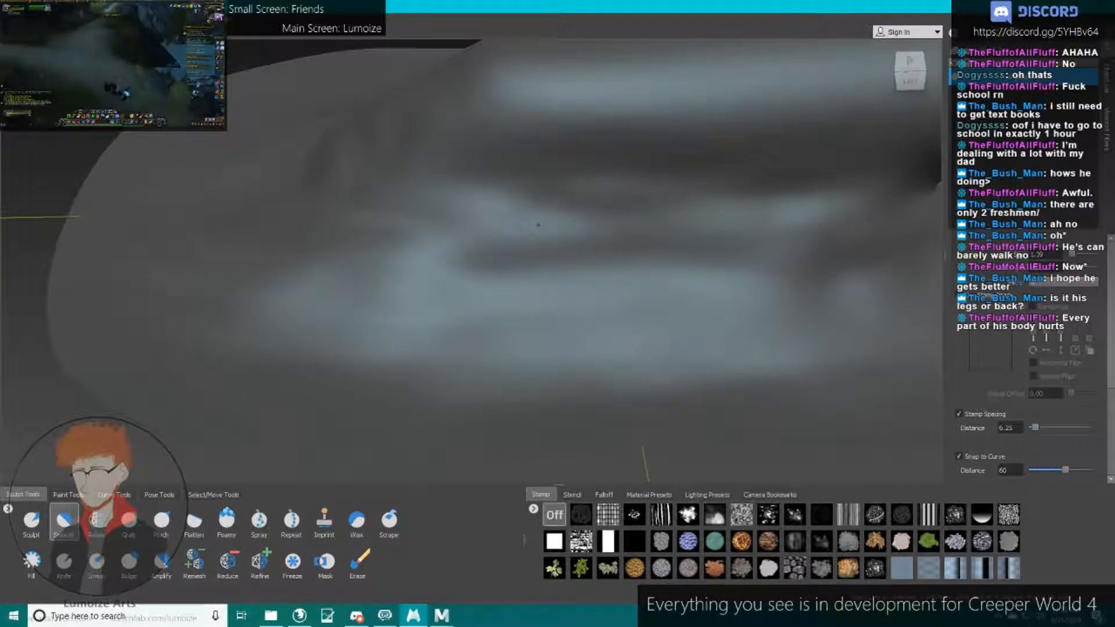
alt+drag(505, 282, 450, 231)
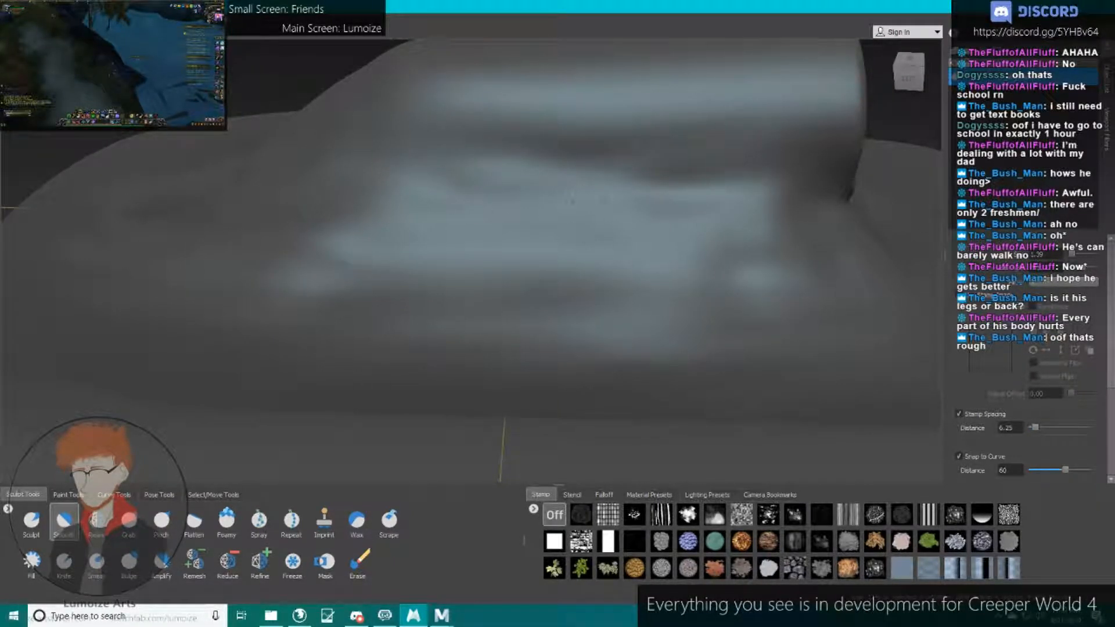
Raise the Smooth brush's strength and soften the folds on the rear slope and left side of the base.
alt+middle_drag(614, 136, 544, 196)
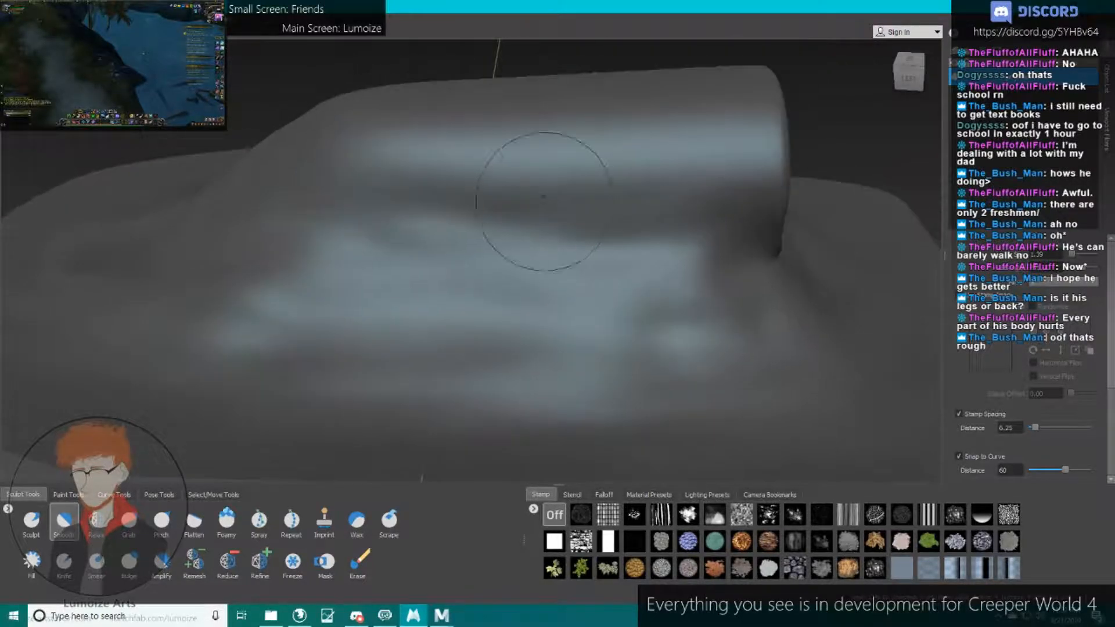
alt+drag(489, 246, 406, 251)
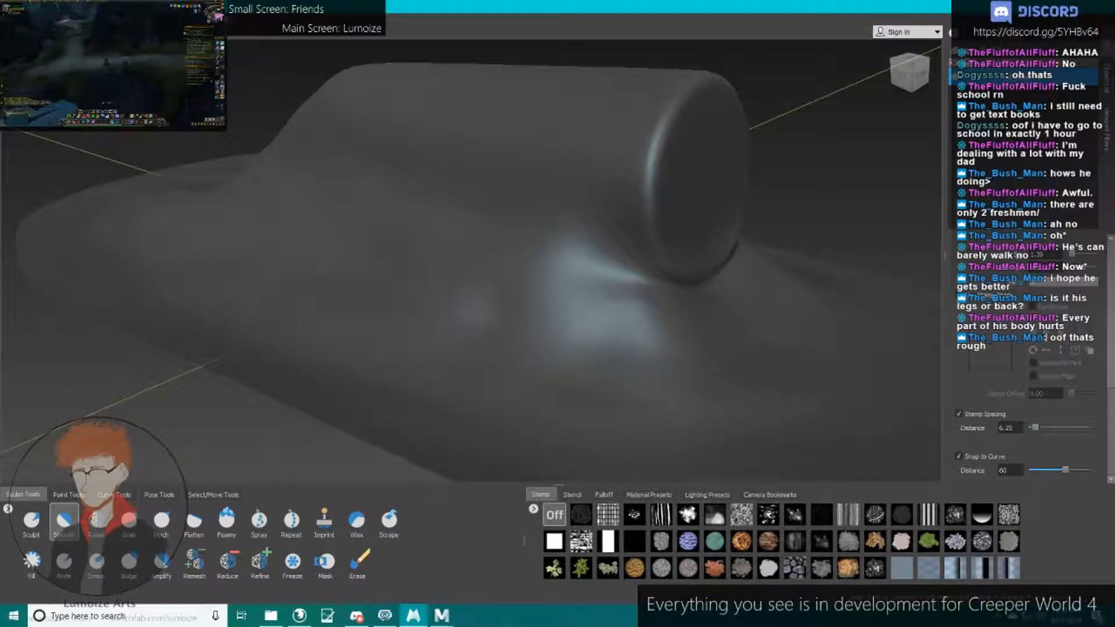
mouse_move(506, 292)
alt+mouse_down()
mouse_move(560, 279)
mouse_move(604, 313)
alt+mouse_up()
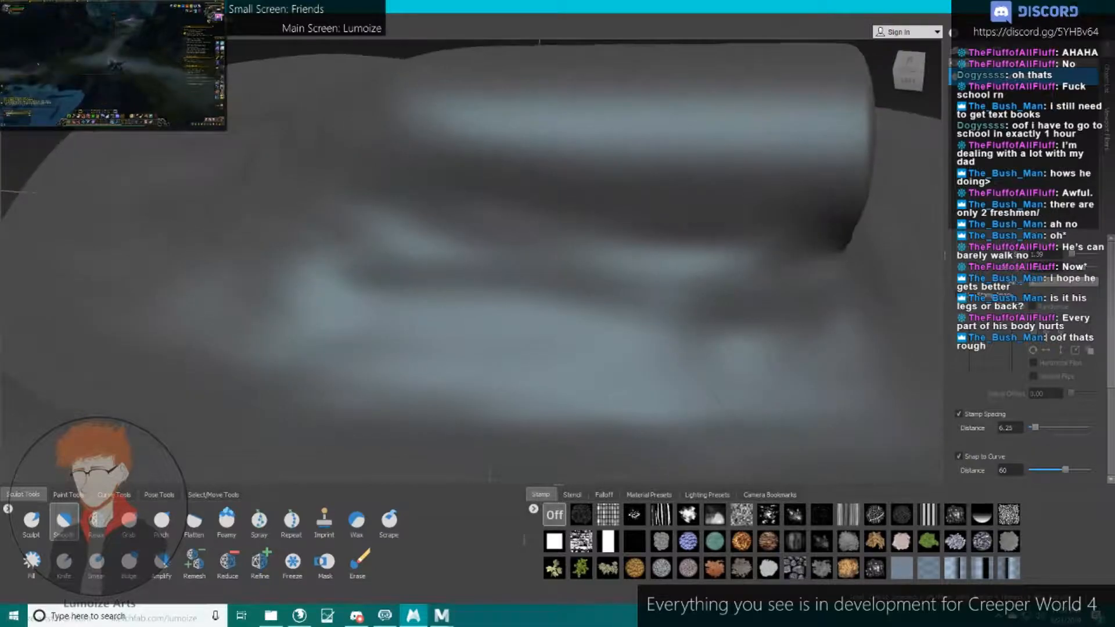
alt+drag(498, 402, 580, 349)
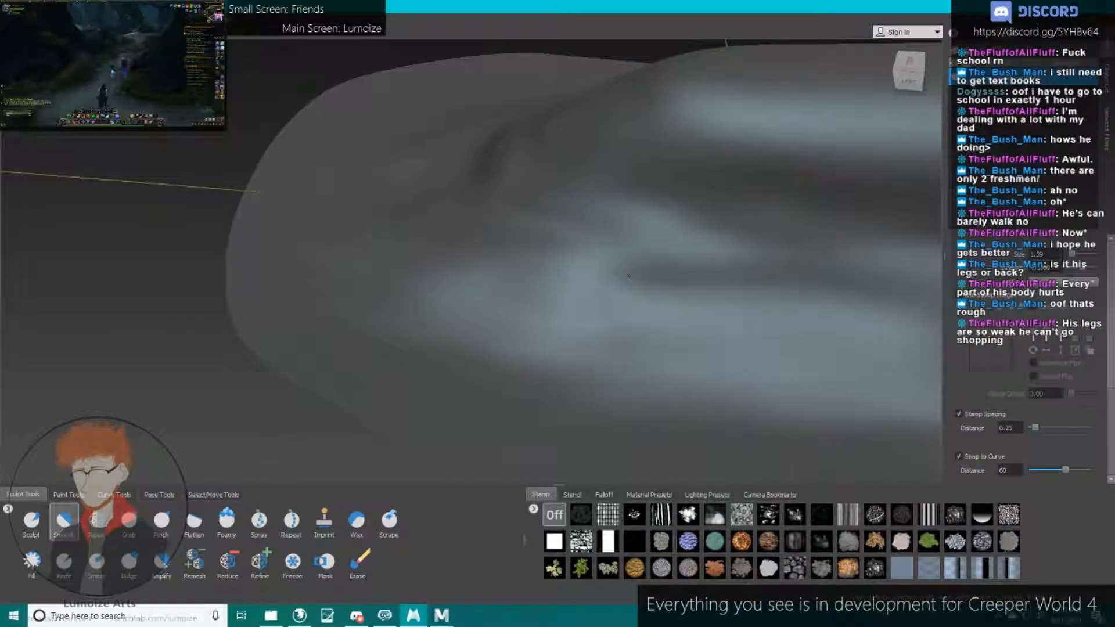
alt+drag(581, 291, 572, 214)
alt+drag(508, 144, 647, 200)
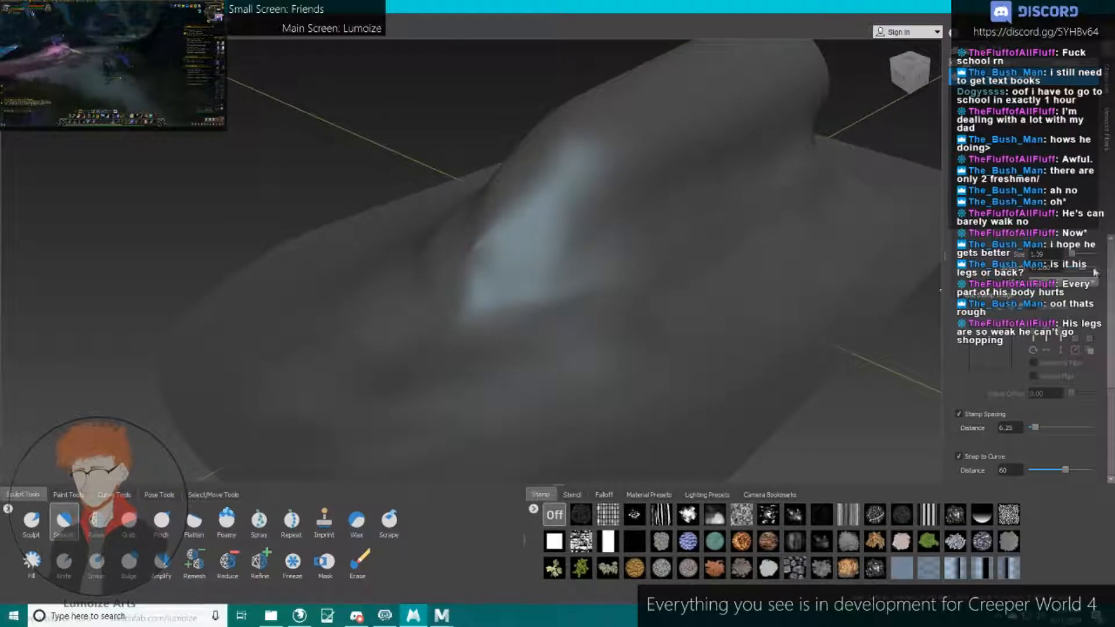
drag(1083, 268, 1094, 270)
alt+drag(657, 294, 568, 270)
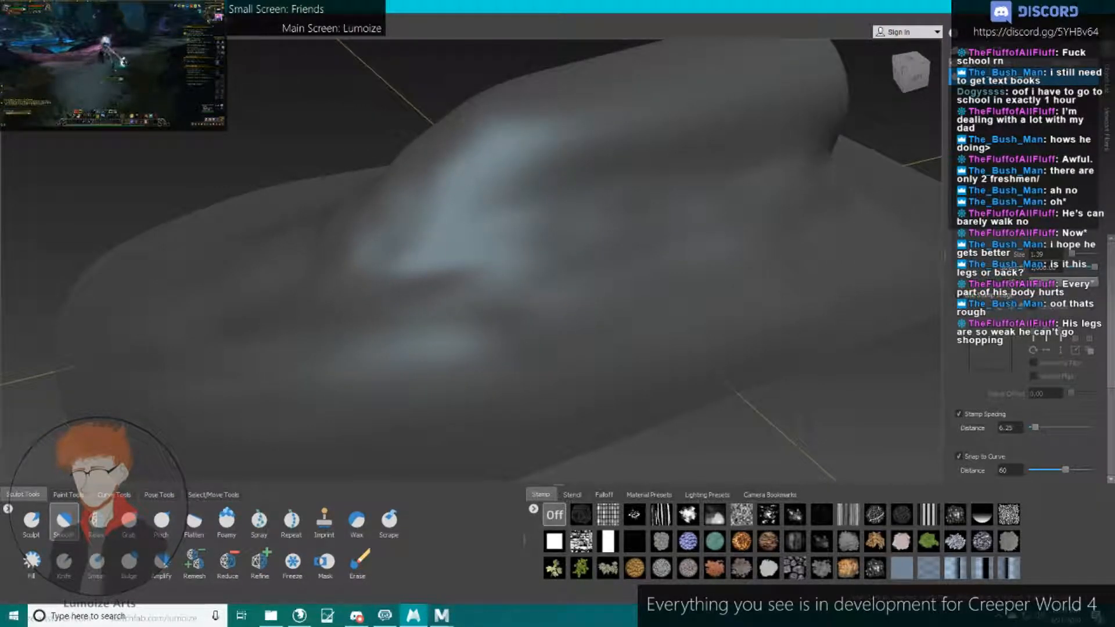
Relax the surface around the folds on the body's left side with the Relax brush.
click(97, 520)
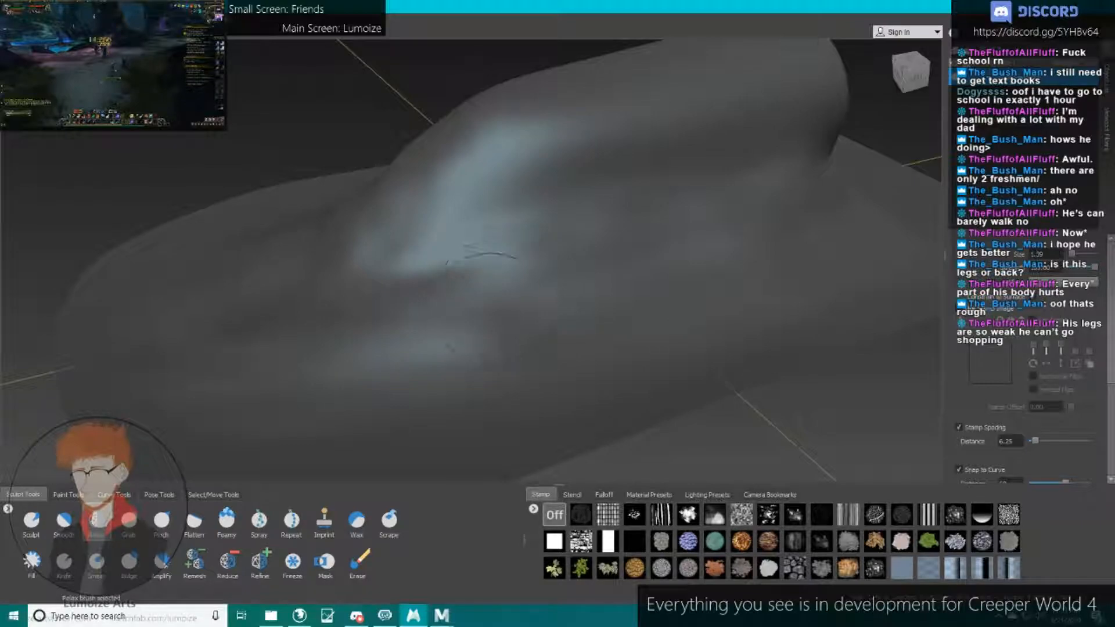
alt+drag(432, 273, 541, 200)
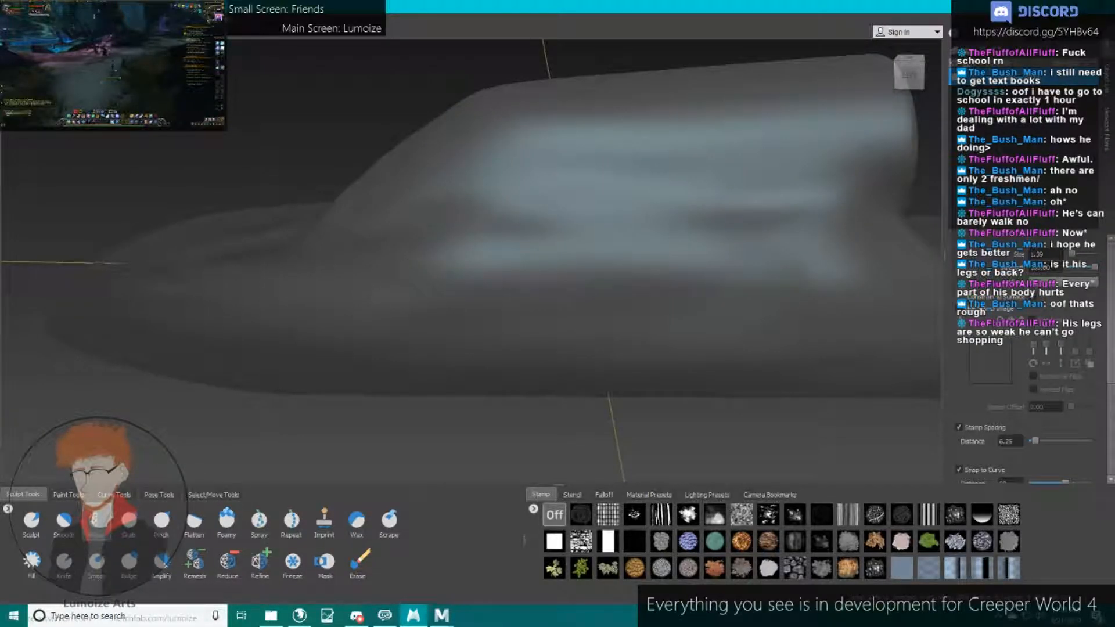
alt+drag(810, 217, 735, 290)
alt+drag(697, 203, 656, 313)
alt+middle_drag(534, 197, 600, 250)
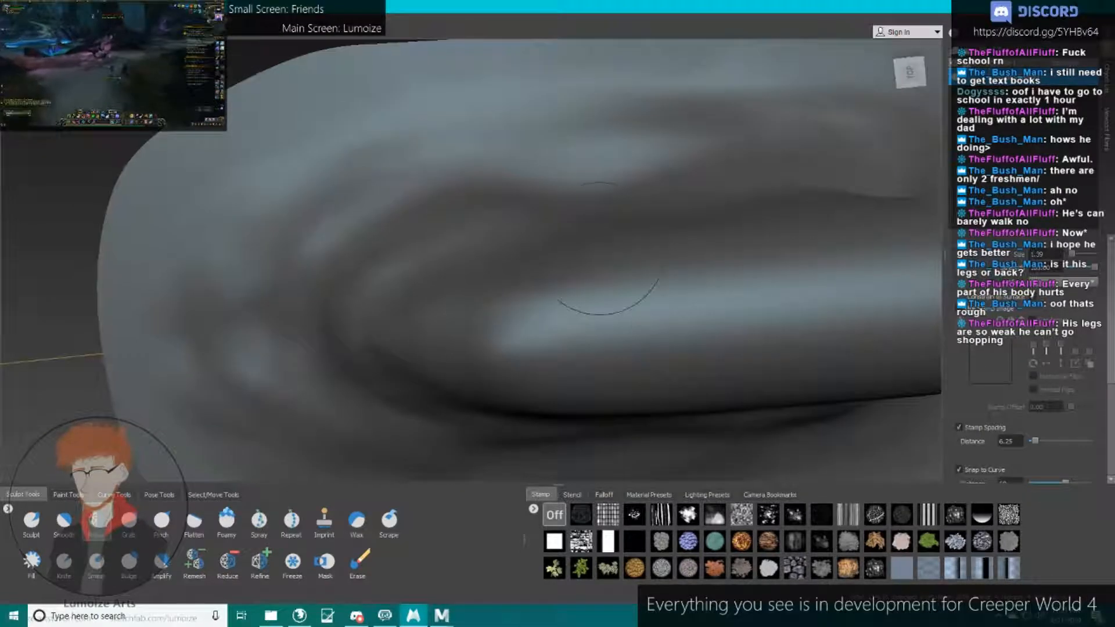
alt+drag(599, 250, 611, 248)
Set the Smooth brush's size to about 2.95 and soften the folds along the body's left side.
click(64, 522)
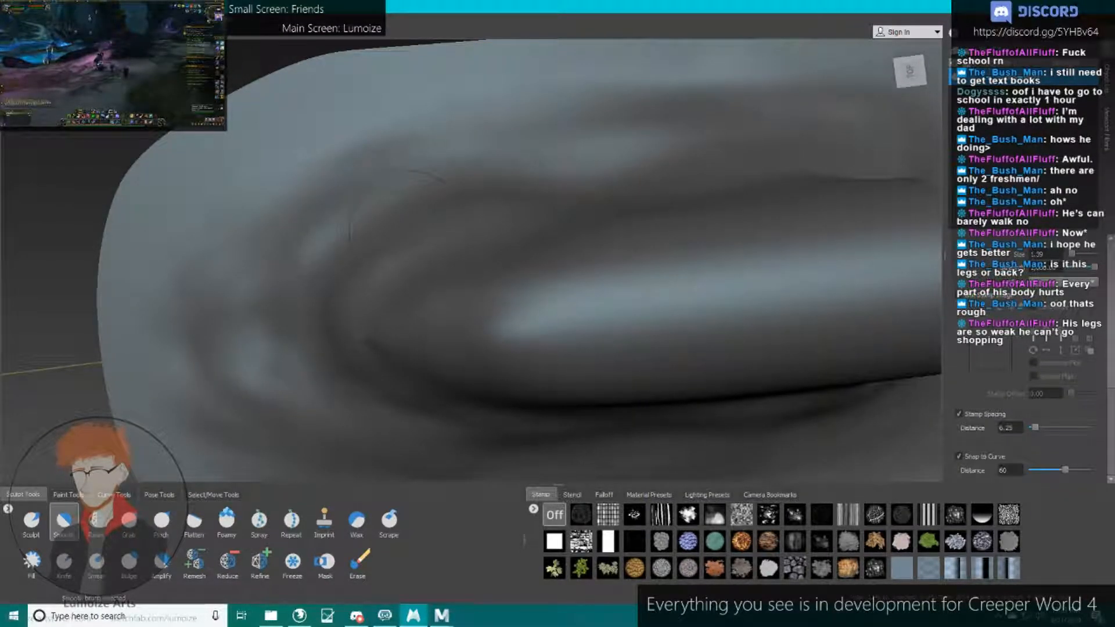
mouse_move(932, 325)
alt+right_down()
mouse_move(1075, 328)
mouse_move(946, 329)
alt+right_up()
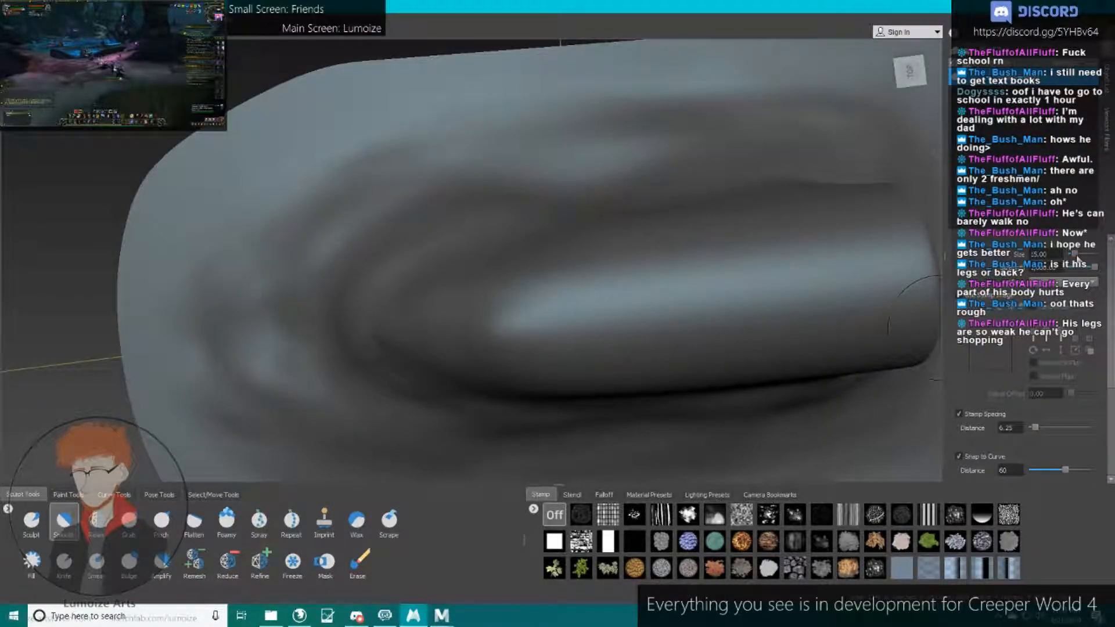
drag(1077, 259, 1075, 259)
alt+drag(685, 290, 684, 268)
alt+middle_drag(558, 430, 458, 273)
alt+drag(458, 273, 456, 232)
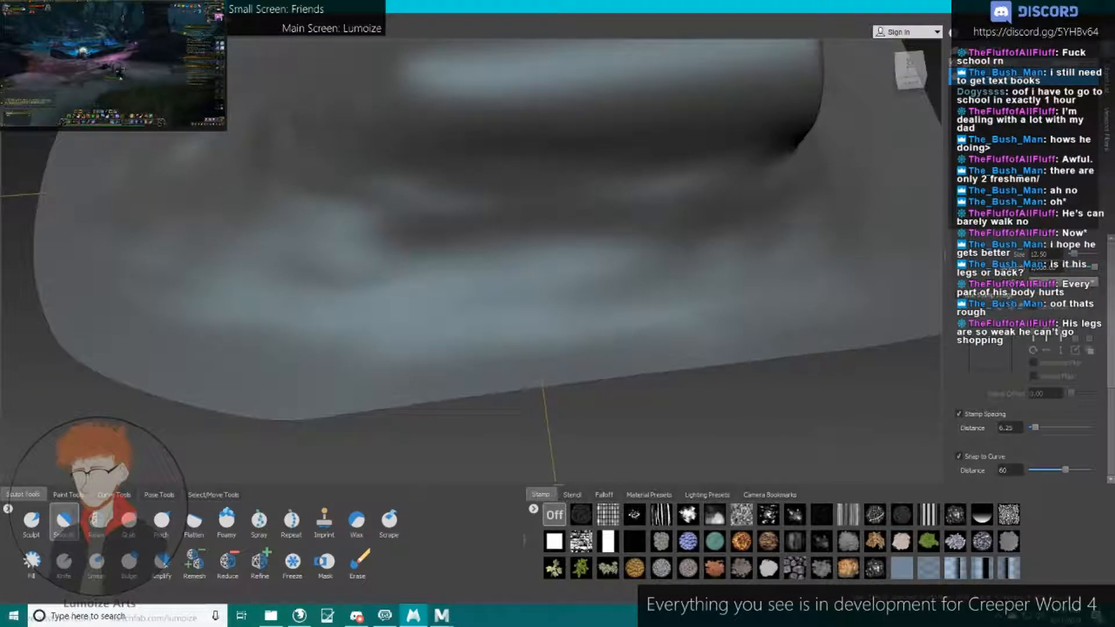
drag(564, 247, 453, 243)
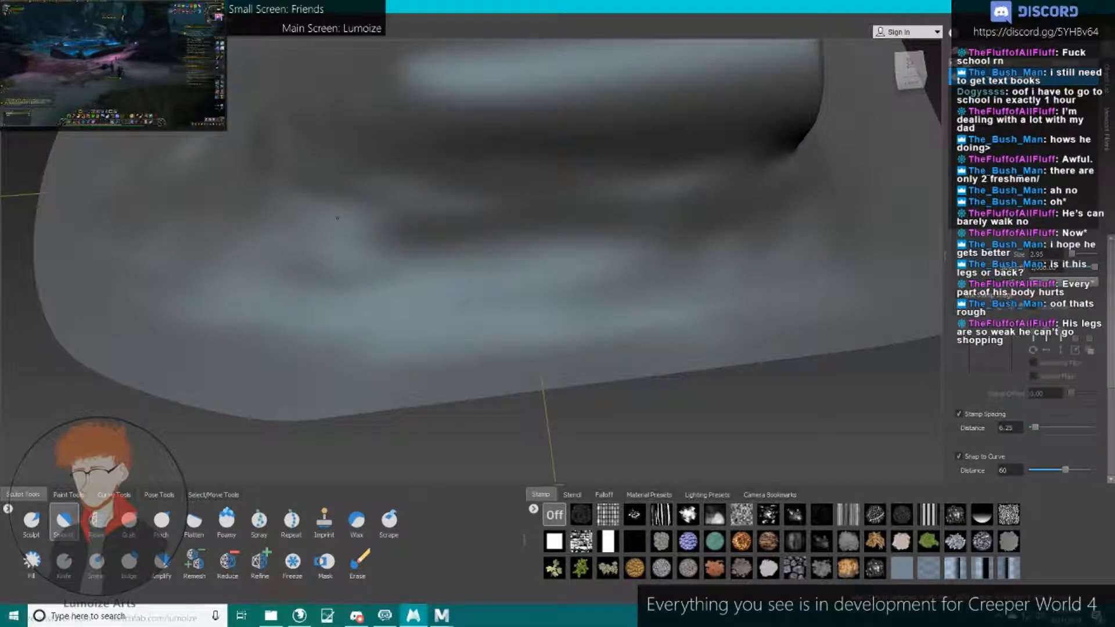
alt+drag(432, 217, 396, 185)
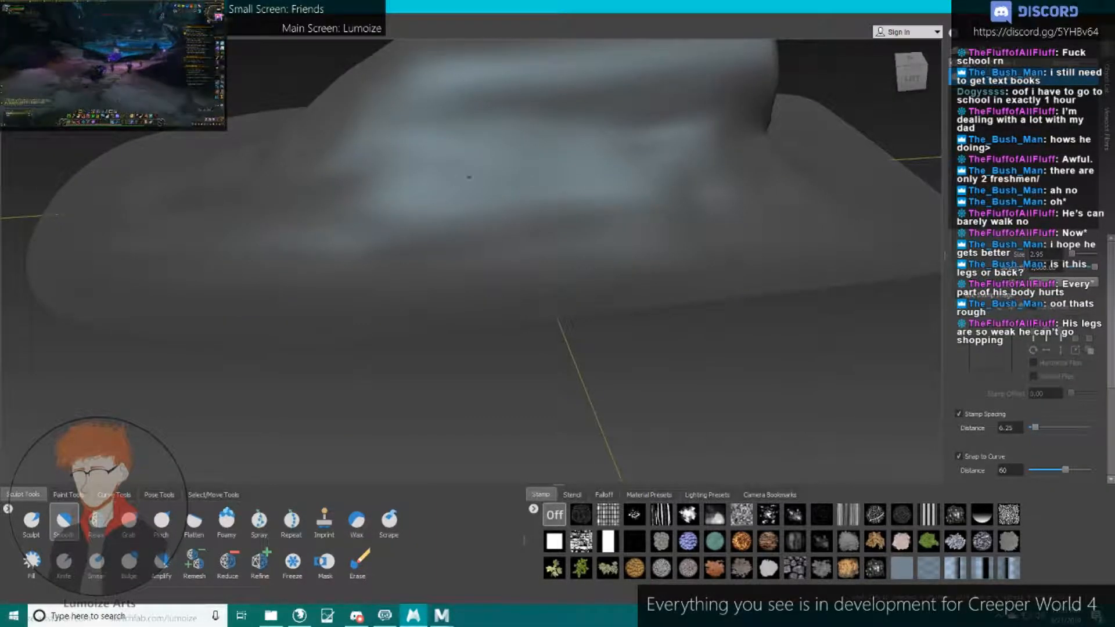
alt+drag(469, 178, 410, 181)
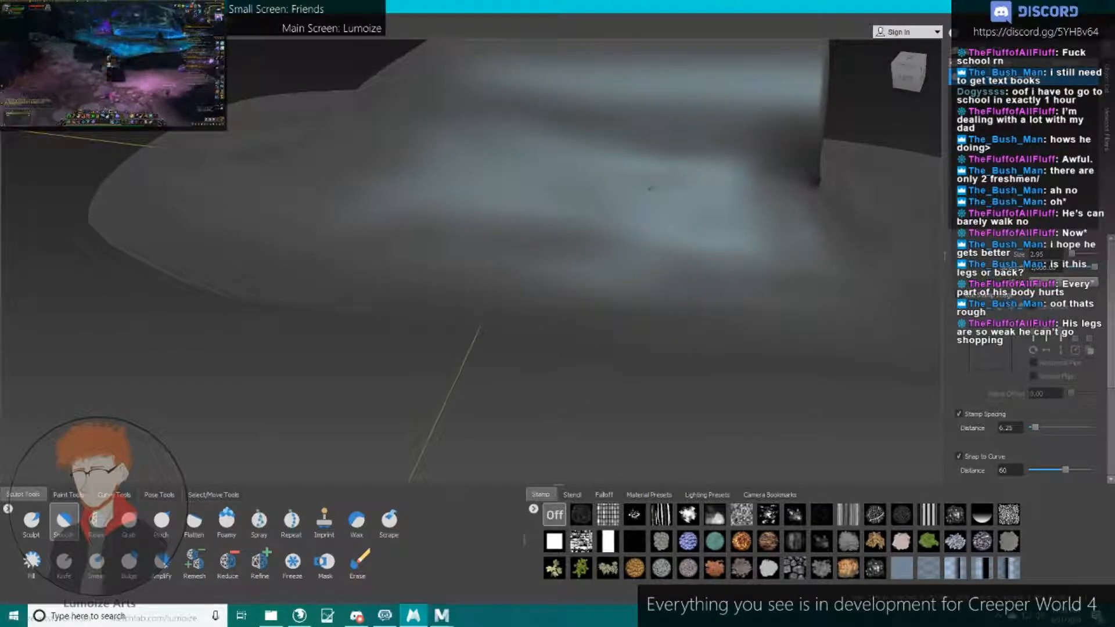
alt+drag(707, 220, 819, 290)
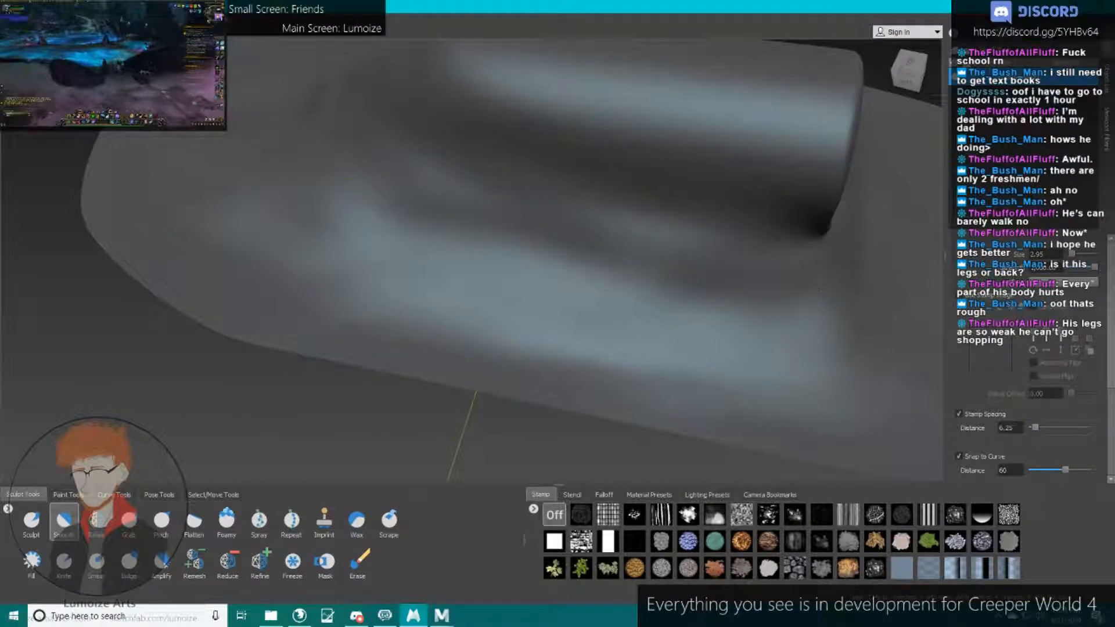
Smooth the folds where the base wraps around the rear left corner of the body.
alt+drag(827, 235, 694, 241)
drag(483, 128, 479, 232)
alt+middle_drag(745, 150, 713, 158)
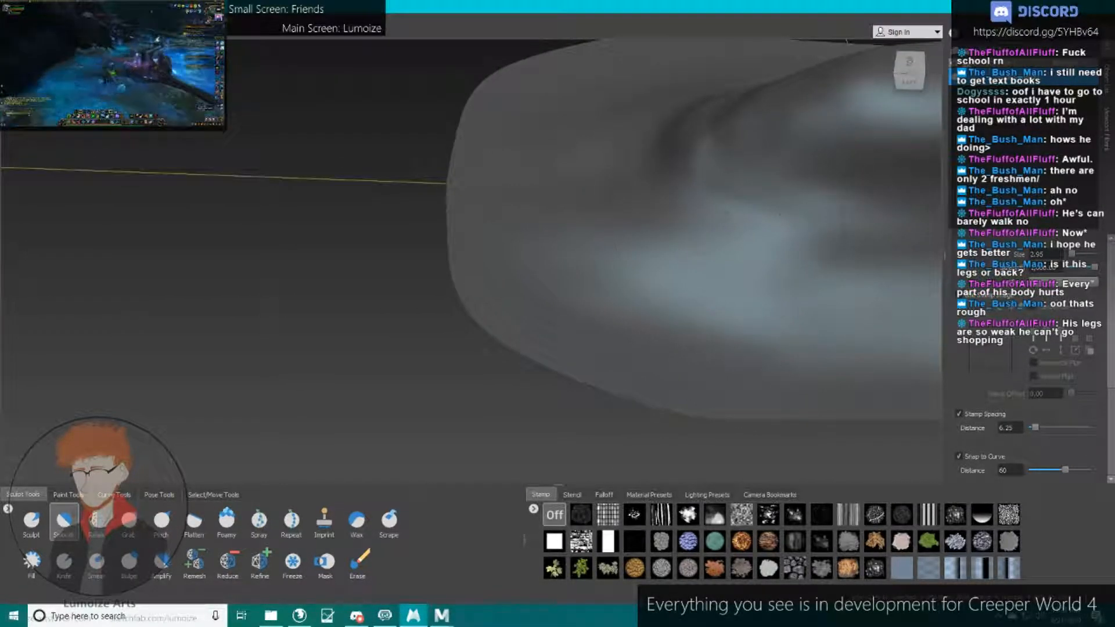
alt+middle_drag(761, 217, 578, 225)
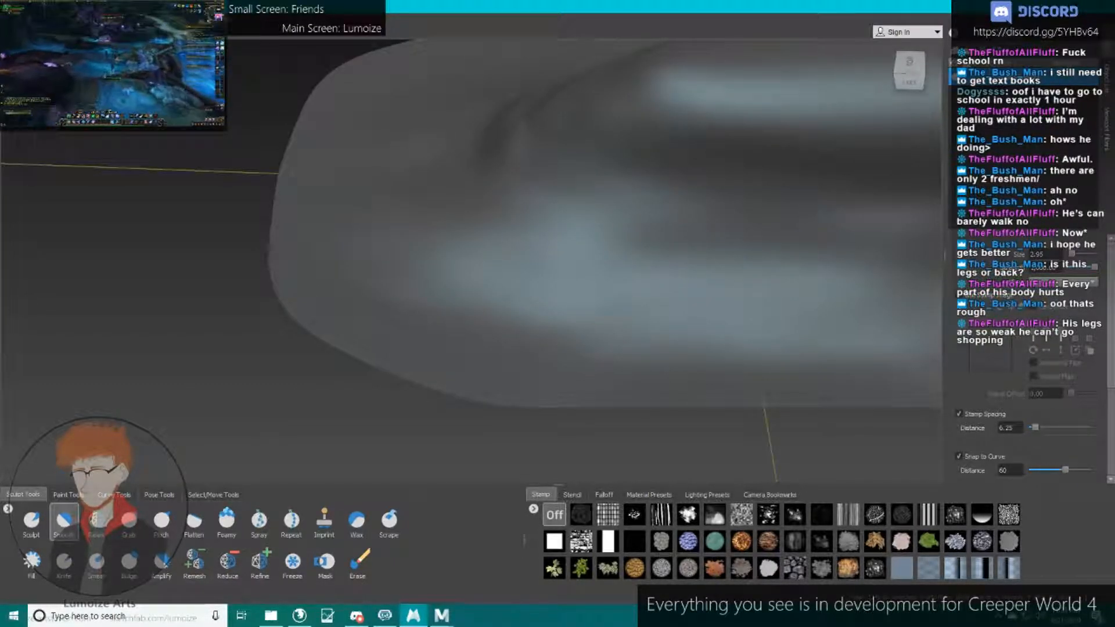
alt+drag(494, 227, 669, 157)
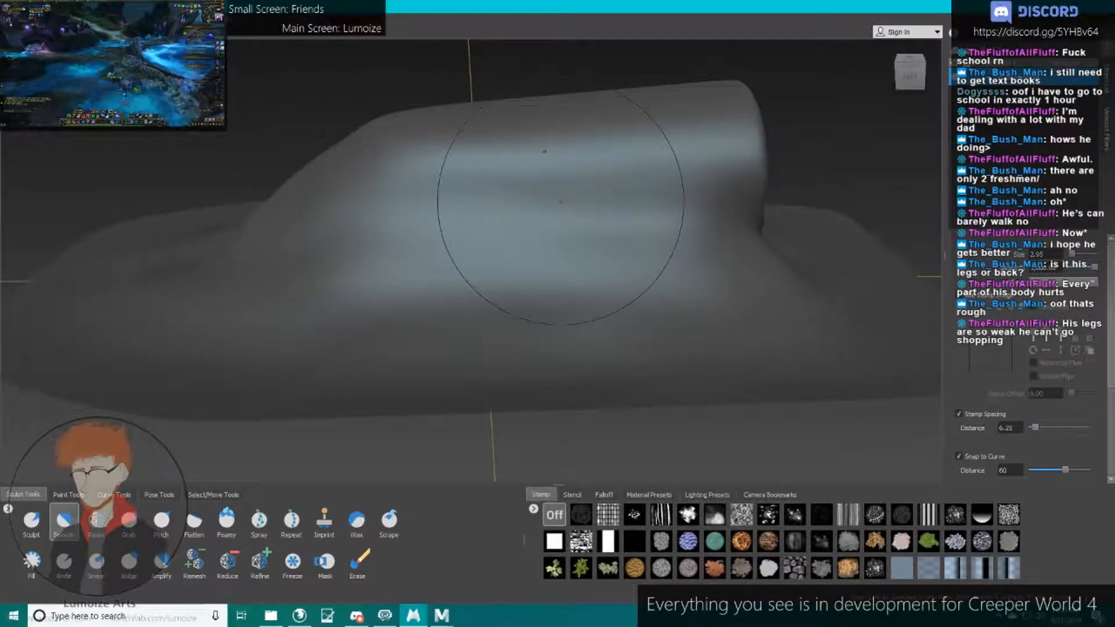
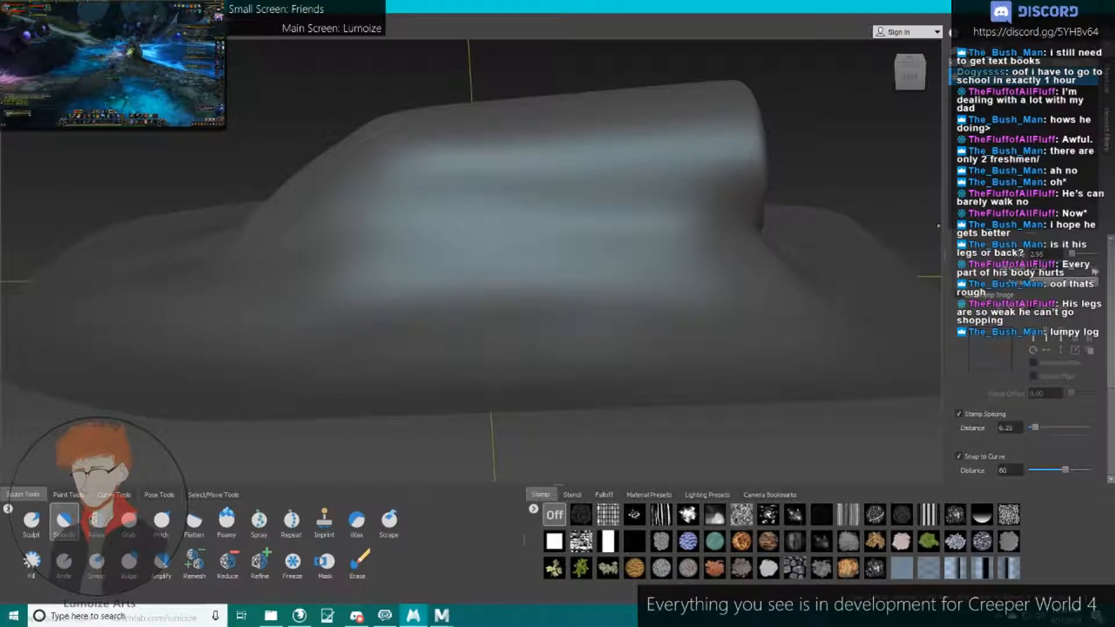
Blend the body's left side and rear slope into the base with broad Smooth strokes.
alt+drag(559, 241, 562, 264)
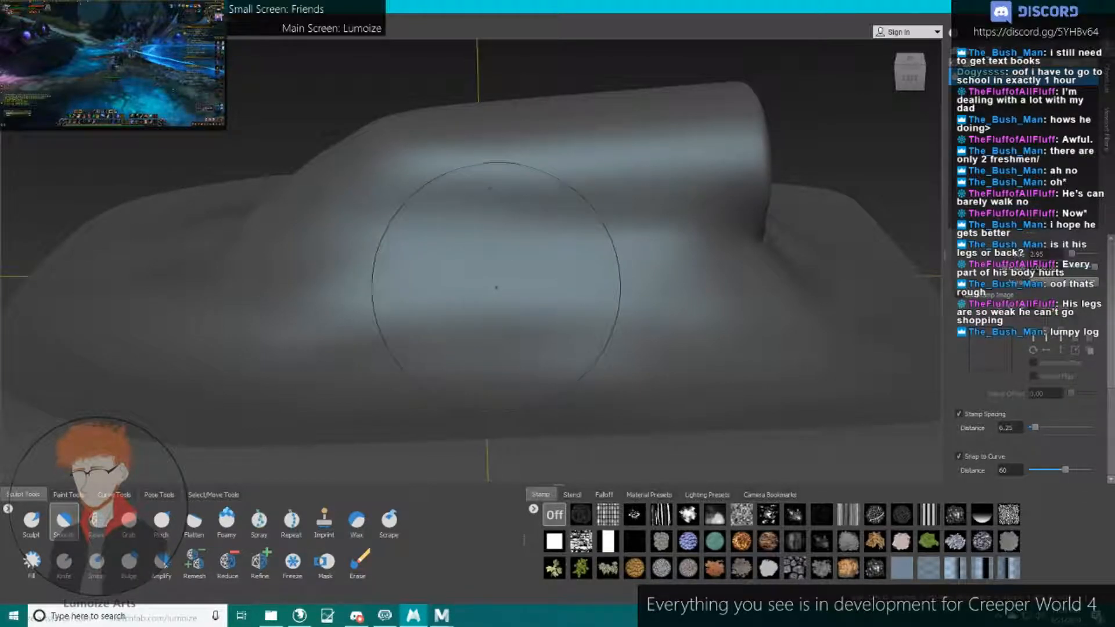
alt+drag(316, 195, 407, 230)
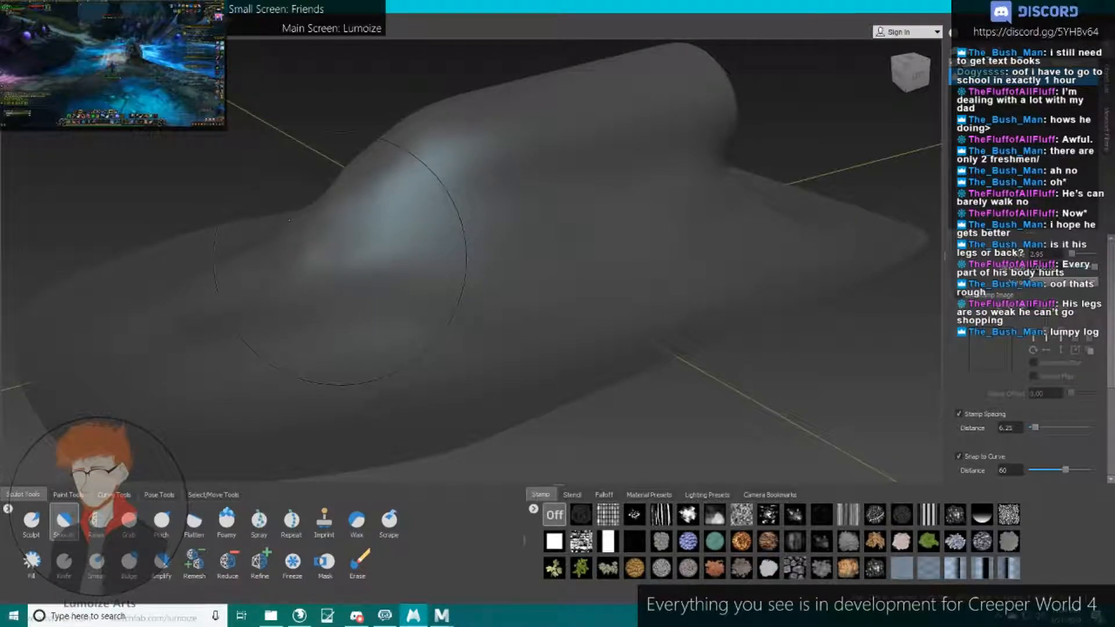
alt+drag(411, 249, 418, 281)
mouse_move(348, 223)
alt+mouse_down()
mouse_move(367, 259)
mouse_move(384, 183)
mouse_move(326, 273)
alt+mouse_up()
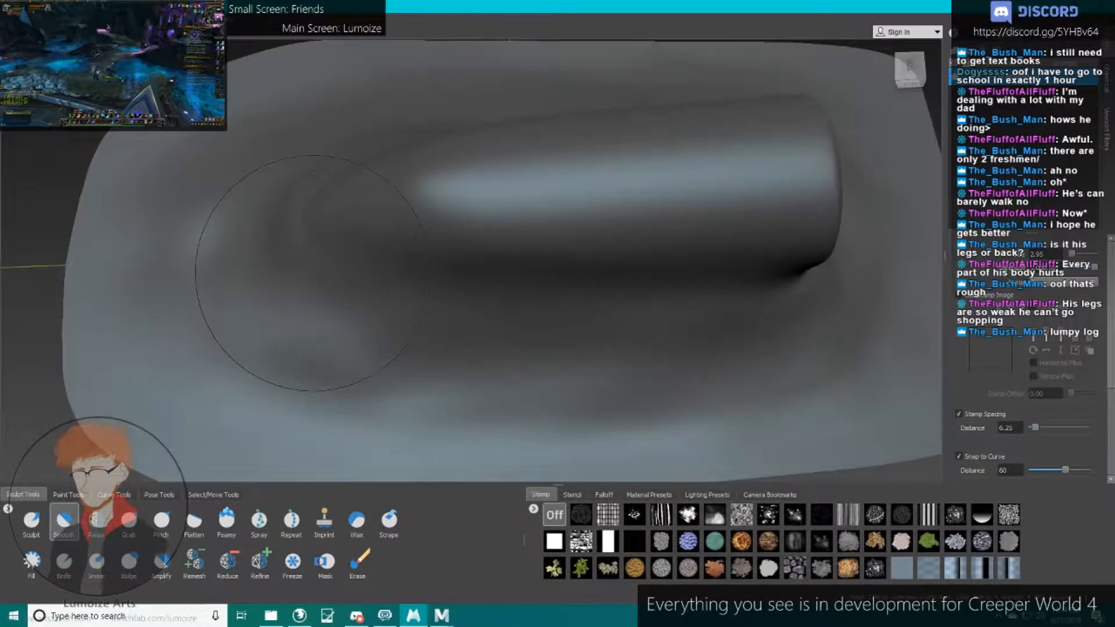
alt+middle_drag(314, 279, 506, 262)
alt+drag(505, 261, 572, 335)
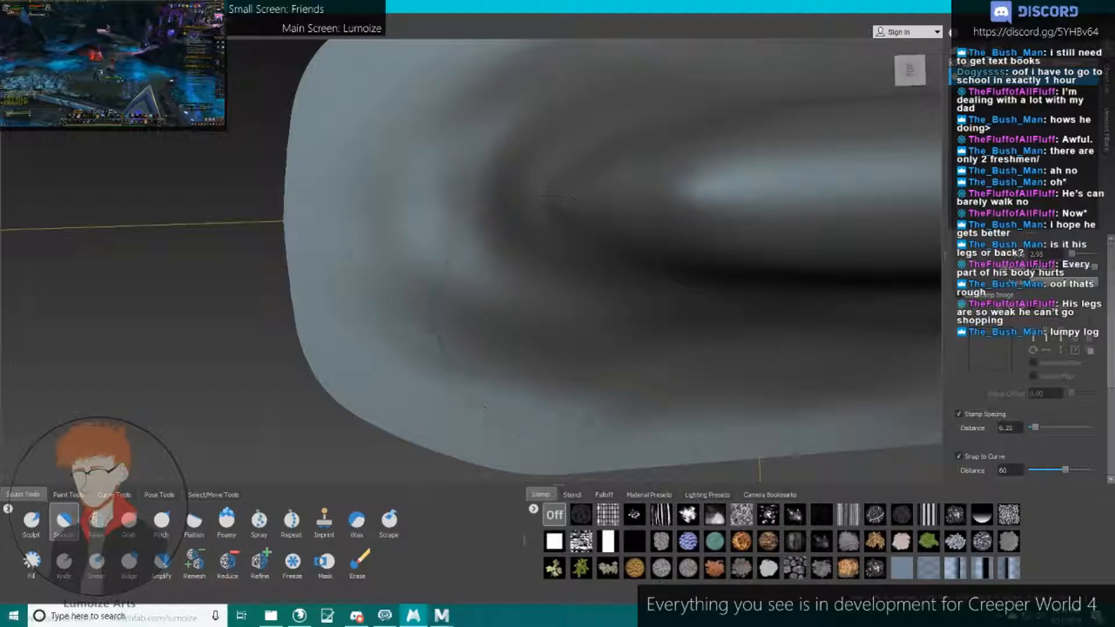
alt+drag(572, 335, 532, 267)
Try Sculpt brush strokes across the body's round front face and the slope below it, and undo them.
alt+middle_drag(813, 267, 354, 232)
alt+drag(354, 233, 232, 180)
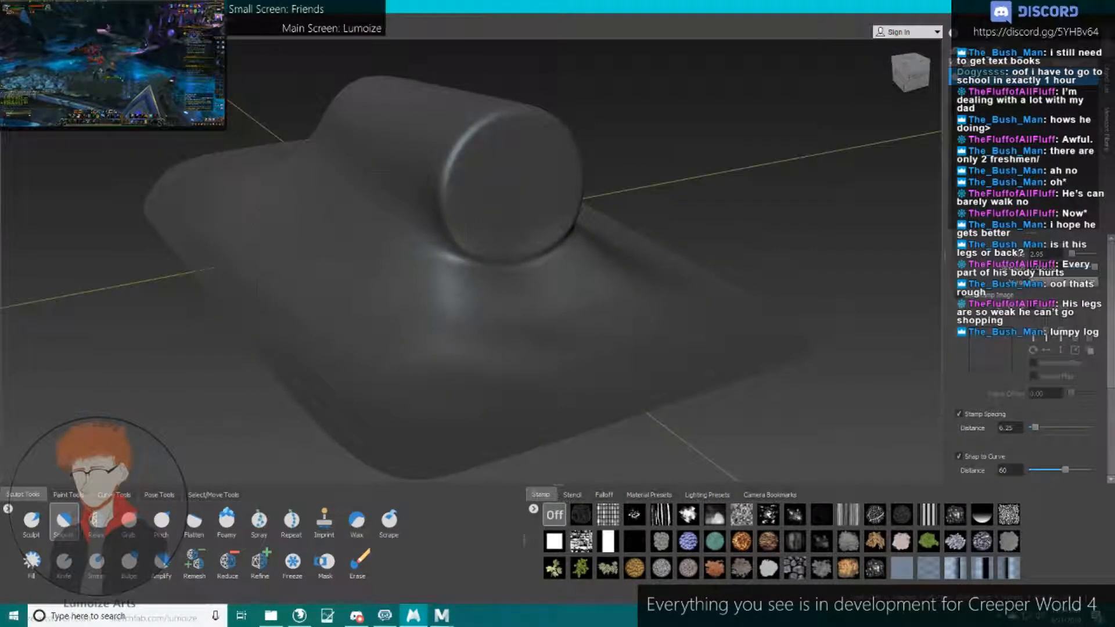
alt+drag(514, 316, 500, 321)
alt+right_drag(499, 321, 515, 257)
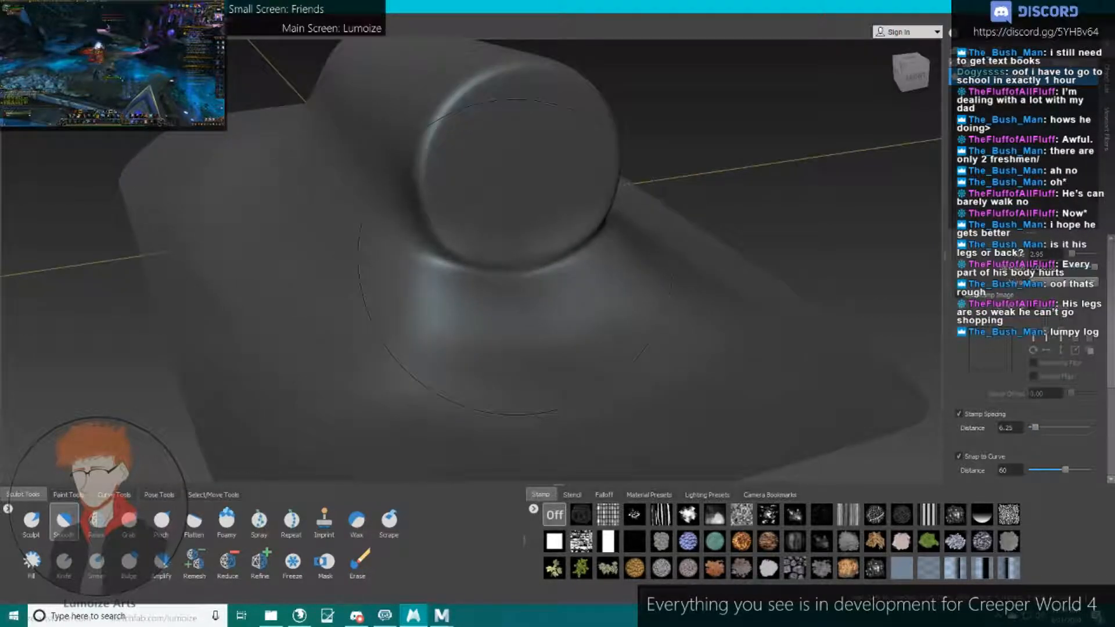
click(35, 529)
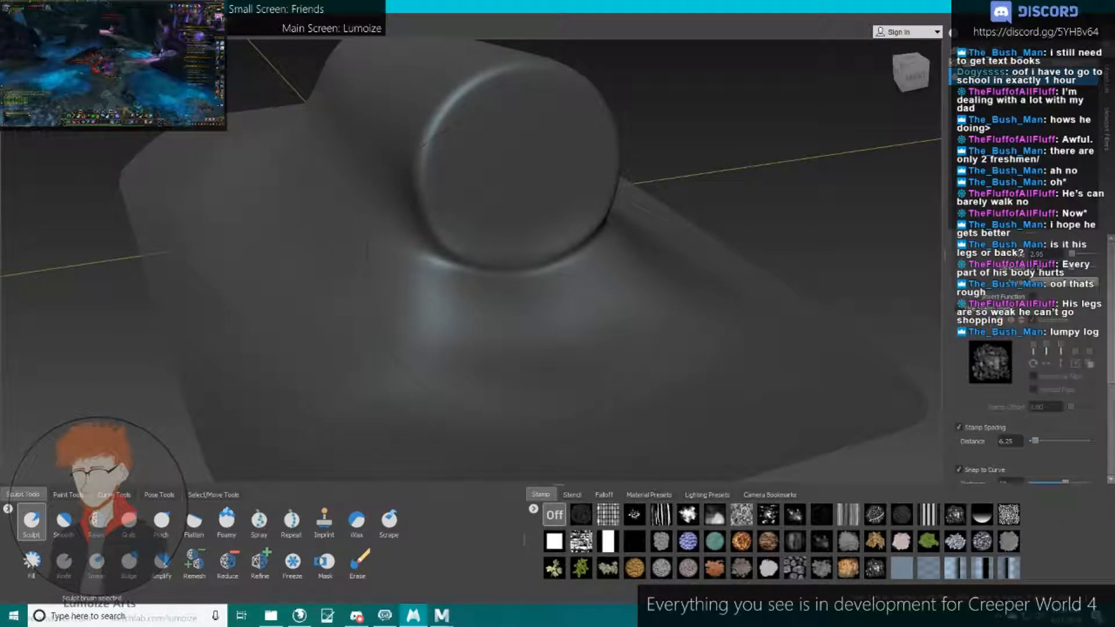
mouse_move(547, 170)
mouse_down()
mouse_move(563, 157)
mouse_move(581, 256)
mouse_move(558, 151)
mouse_up()
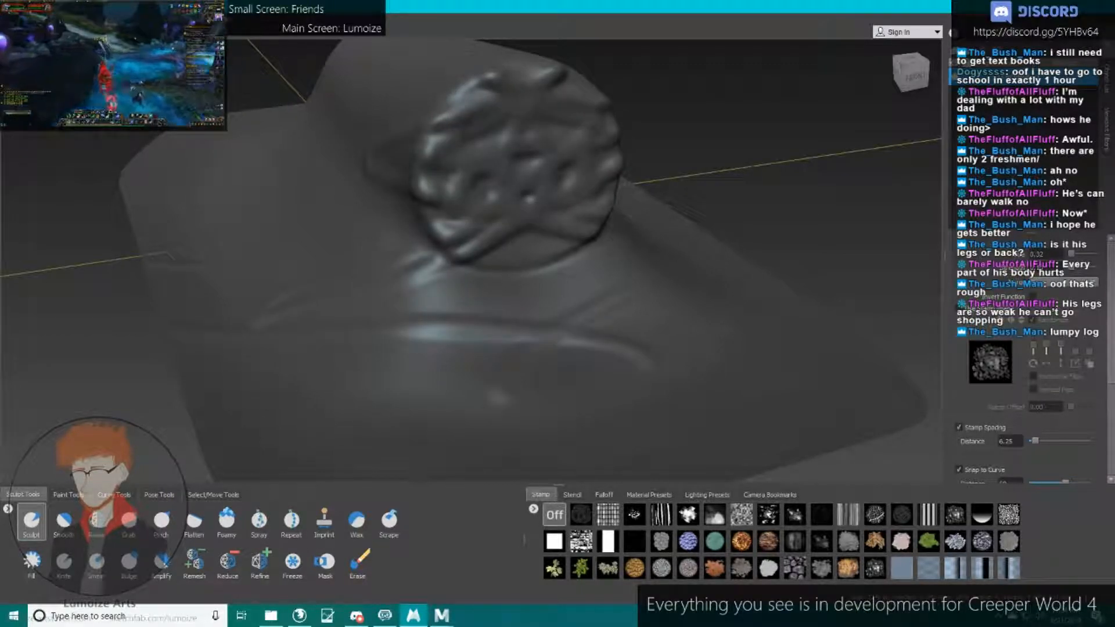
key(ctrl+z)
key(ctrl+z)
key(ctrl+z)
Sculpt a mirrored smiley face with two oval eyes and a curved mouth on the round front face.
alt+drag(543, 192, 480, 152)
alt+middle_drag(480, 152, 441, 271)
mouse_move(441, 271)
alt+right_down()
mouse_move(421, 286)
mouse_move(416, 266)
mouse_move(398, 261)
alt+right_up()
mouse_move(368, 256)
mouse_down()
mouse_move(372, 305)
mouse_move(466, 334)
mouse_up()
drag(431, 179, 434, 208)
alt+drag(548, 273, 609, 288)
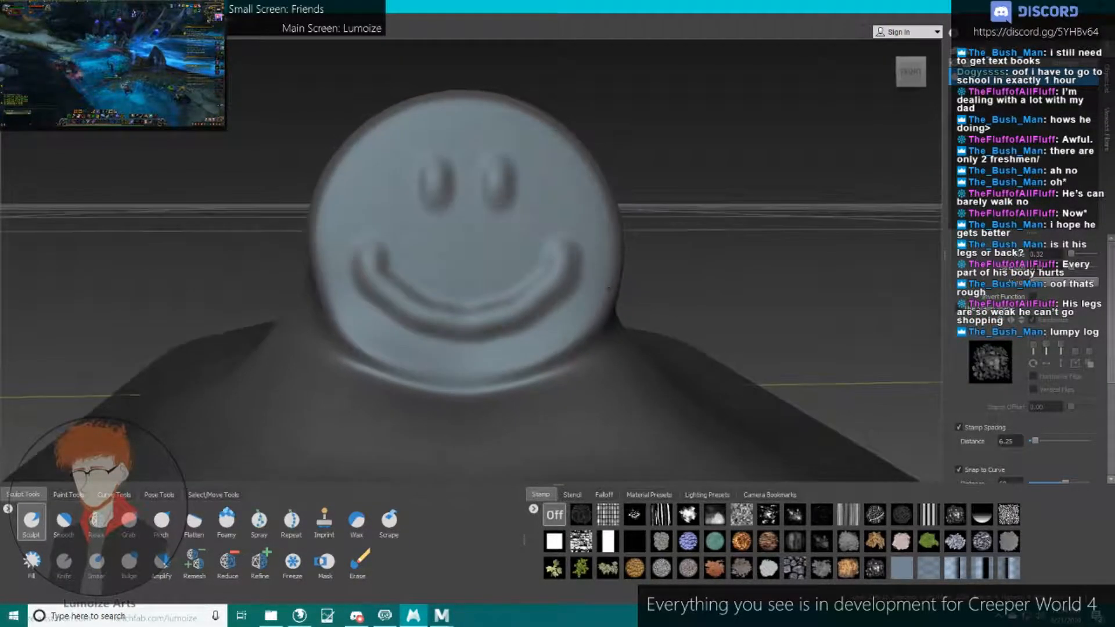
Try mirrored angled ridges over the smiley's eyes, and undo all the strokes on the front face.
drag(414, 199, 467, 165)
drag(468, 211, 570, 144)
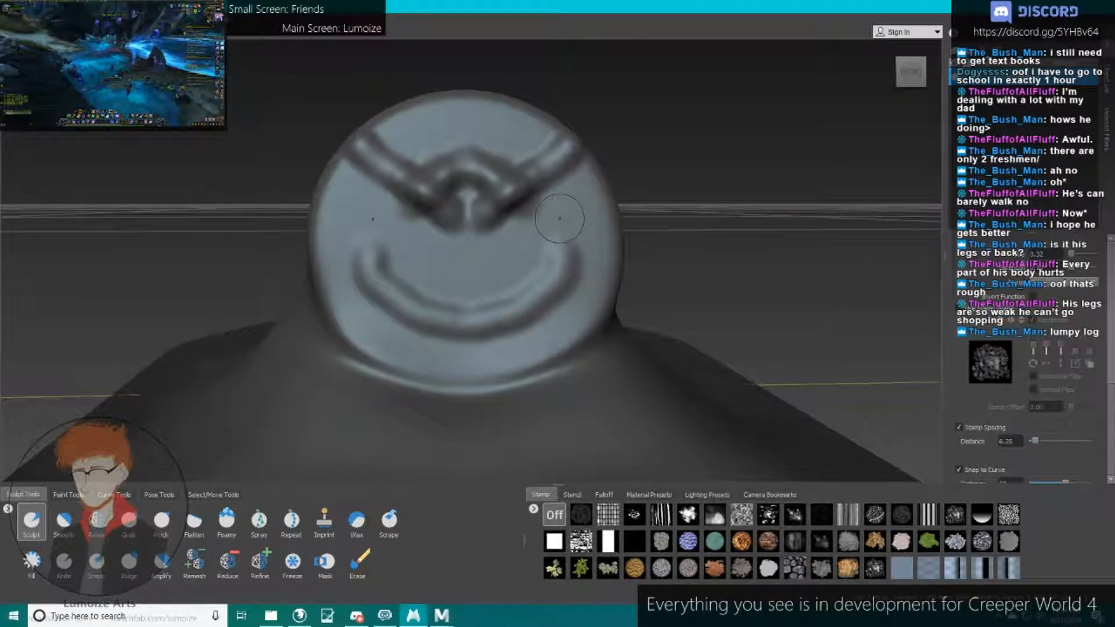
key(ctrl+z)
key(ctrl+z)
key(ctrl+z)
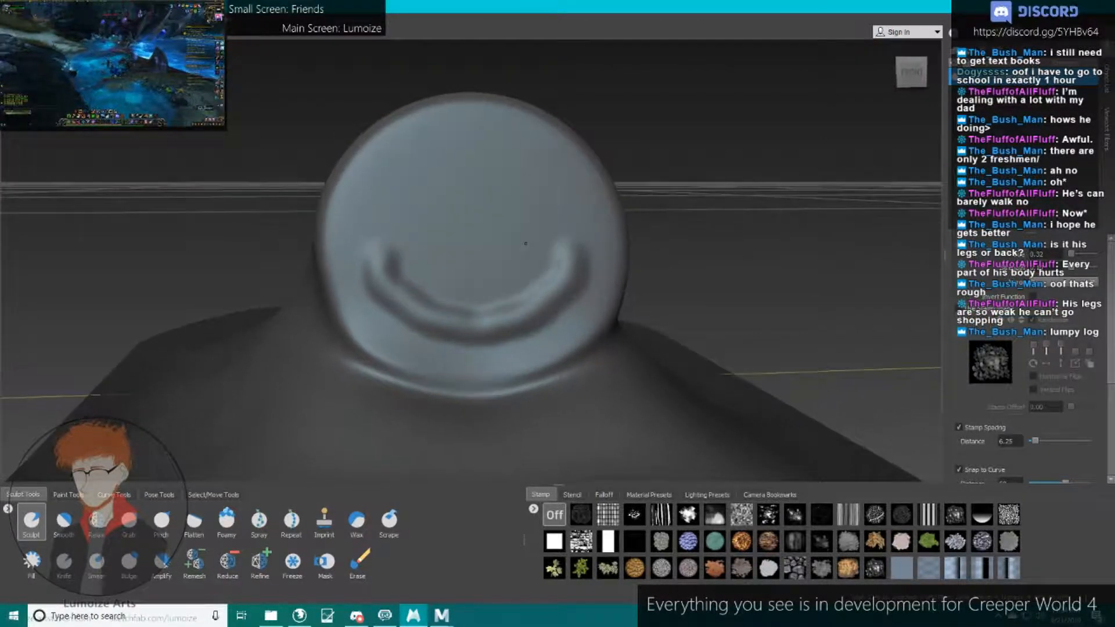
key(ctrl+z)
click(478, 238)
key(ctrl+z)
Turn mirroring off for the Sculpt brush.
mouse_move(462, 242)
alt+mouse_down()
mouse_move(604, 281)
mouse_move(492, 291)
alt+mouse_up()
scroll(604, 281, down, 5)
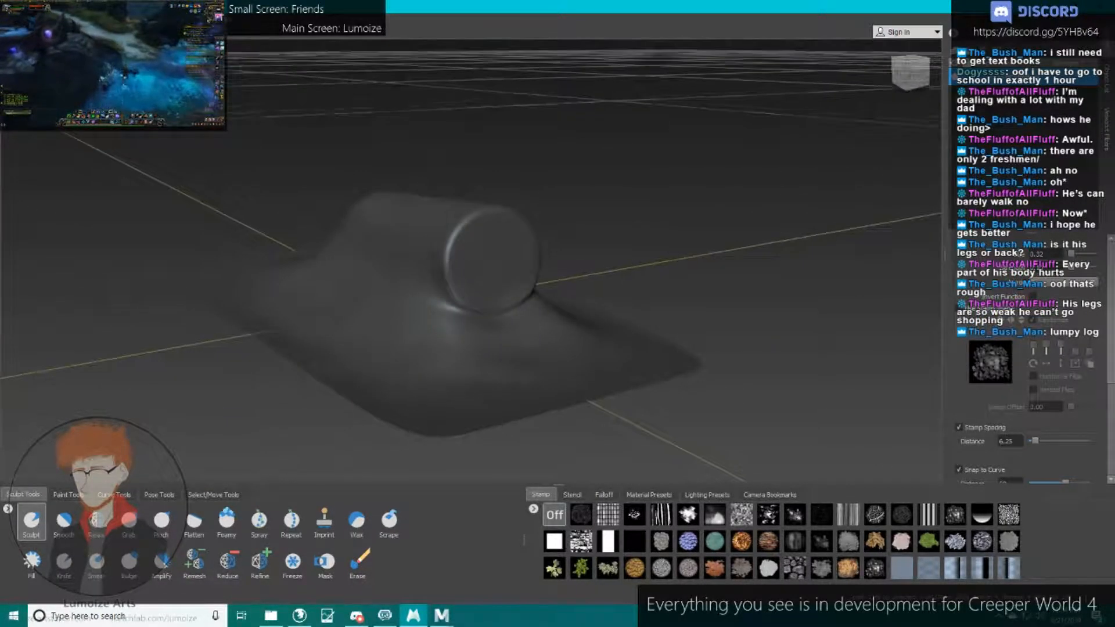
scroll(493, 290, up, 5)
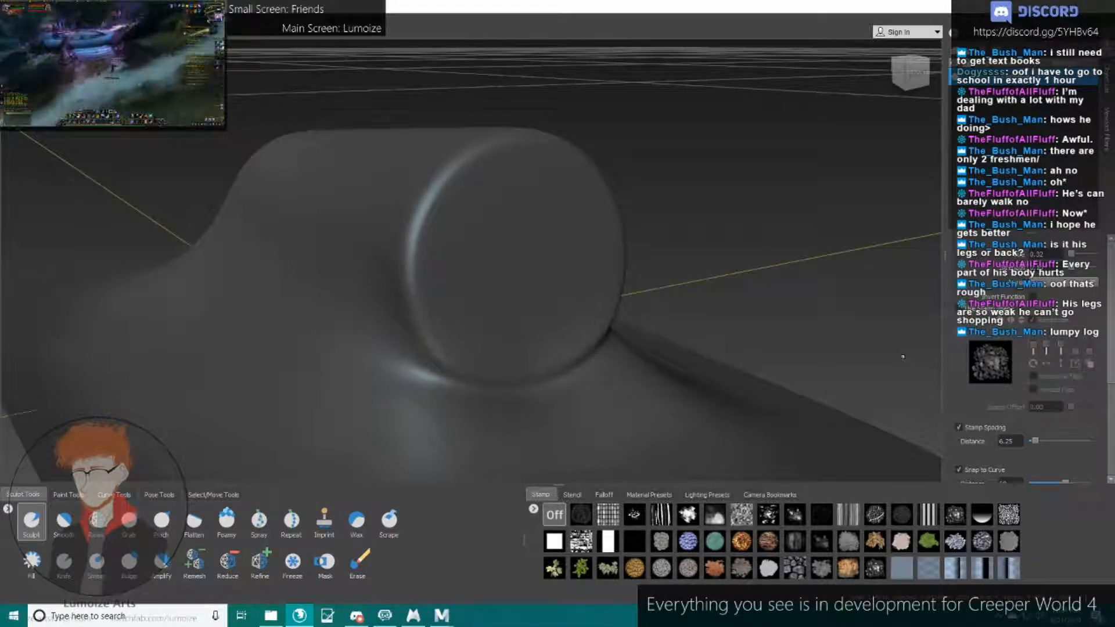
alt+drag(903, 357, 775, 398)
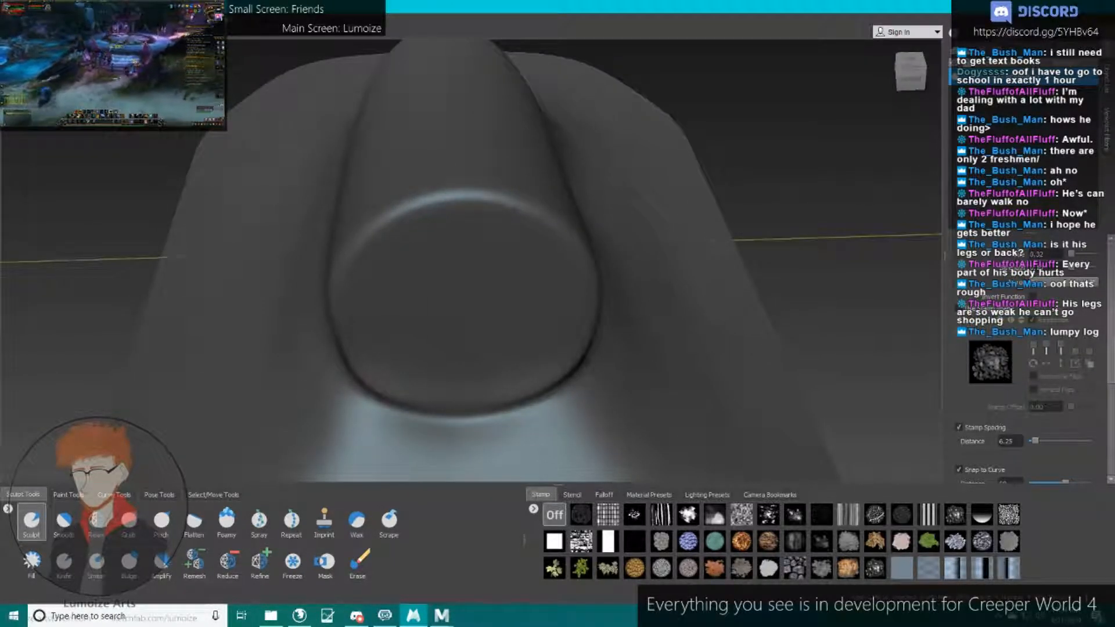
click(1053, 281)
click(1052, 272)
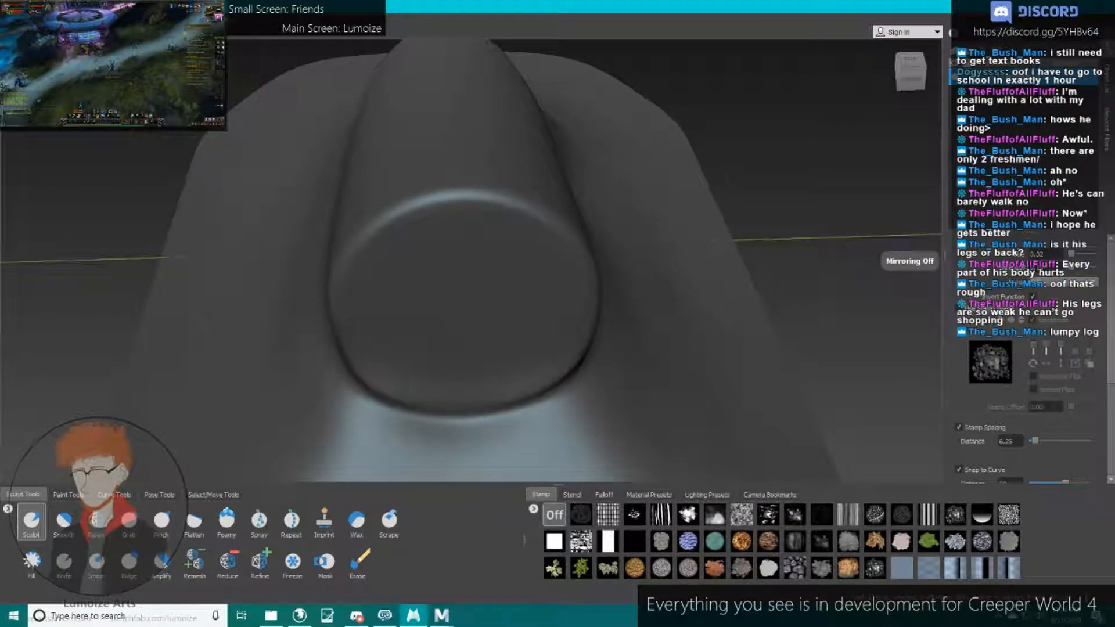
Sculpt irregular folds along the upper rim of the body's round front face.
alt+drag(559, 247, 395, 241)
mouse_move(401, 250)
alt+mouse_down()
mouse_move(407, 215)
mouse_move(366, 250)
mouse_move(482, 235)
mouse_move(511, 203)
alt+mouse_up()
mouse_move(511, 221)
alt+mouse_down()
mouse_move(453, 215)
mouse_move(493, 204)
alt+mouse_up()
mouse_move(494, 215)
alt+mouse_down()
mouse_move(424, 197)
mouse_move(445, 203)
mouse_move(473, 241)
alt+mouse_up()
mouse_move(456, 180)
mouse_down()
mouse_move(470, 227)
mouse_move(552, 238)
mouse_up()
mouse_move(505, 198)
mouse_down()
mouse_move(401, 188)
mouse_move(506, 212)
mouse_up()
mouse_move(493, 212)
mouse_down()
mouse_move(424, 209)
mouse_move(435, 264)
mouse_up()
alt+drag(435, 261, 450, 218)
mouse_move(494, 250)
alt+mouse_down()
mouse_move(430, 234)
mouse_move(476, 227)
mouse_move(462, 230)
mouse_move(447, 212)
mouse_move(486, 235)
mouse_move(438, 183)
mouse_move(520, 224)
alt+mouse_up()
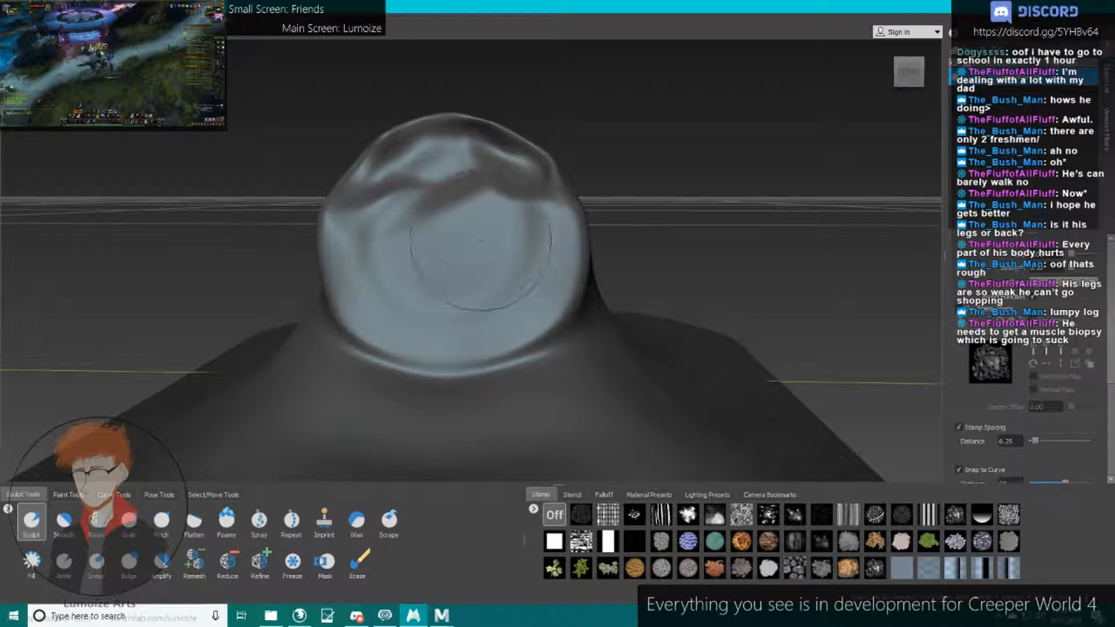
Sculpt a deep hollow into the front face with a thick rim and a rounded bump at its centre.
alt+drag(445, 264, 450, 291)
mouse_move(459, 241)
mouse_down()
mouse_move(435, 254)
mouse_move(430, 245)
mouse_move(487, 264)
mouse_move(479, 227)
mouse_move(462, 218)
mouse_move(383, 223)
mouse_move(415, 305)
mouse_move(526, 296)
mouse_move(537, 249)
mouse_move(422, 189)
mouse_move(493, 186)
mouse_move(517, 316)
mouse_move(430, 314)
mouse_up()
mouse_move(397, 238)
alt+mouse_down()
mouse_move(473, 197)
mouse_move(479, 249)
mouse_move(485, 218)
mouse_move(433, 232)
mouse_move(479, 221)
mouse_move(483, 255)
alt+mouse_up()
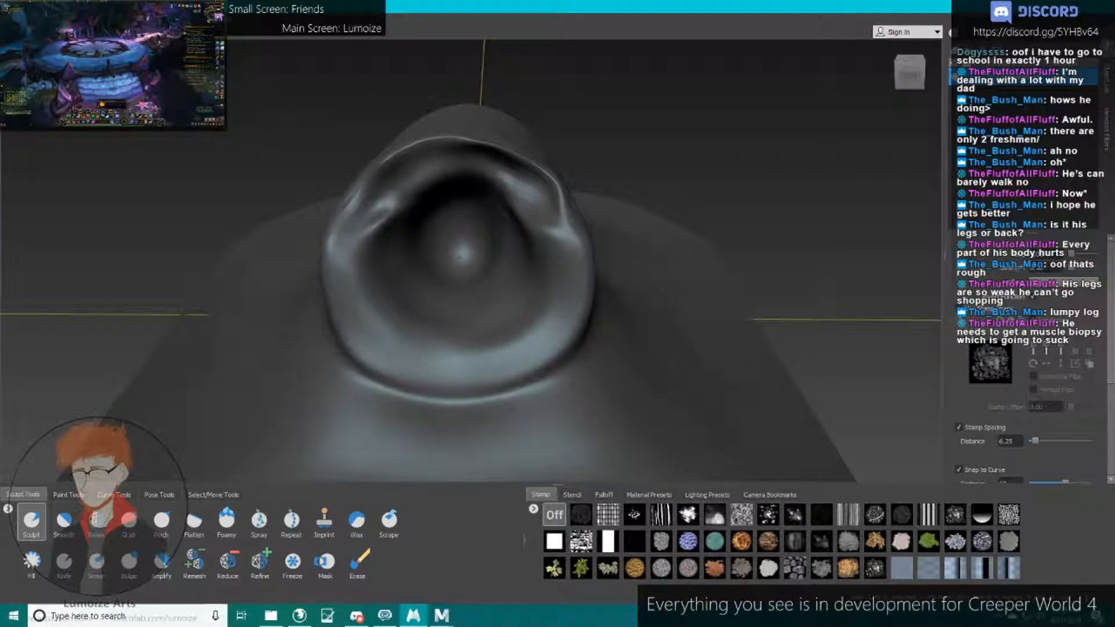
alt+drag(482, 255, 481, 281)
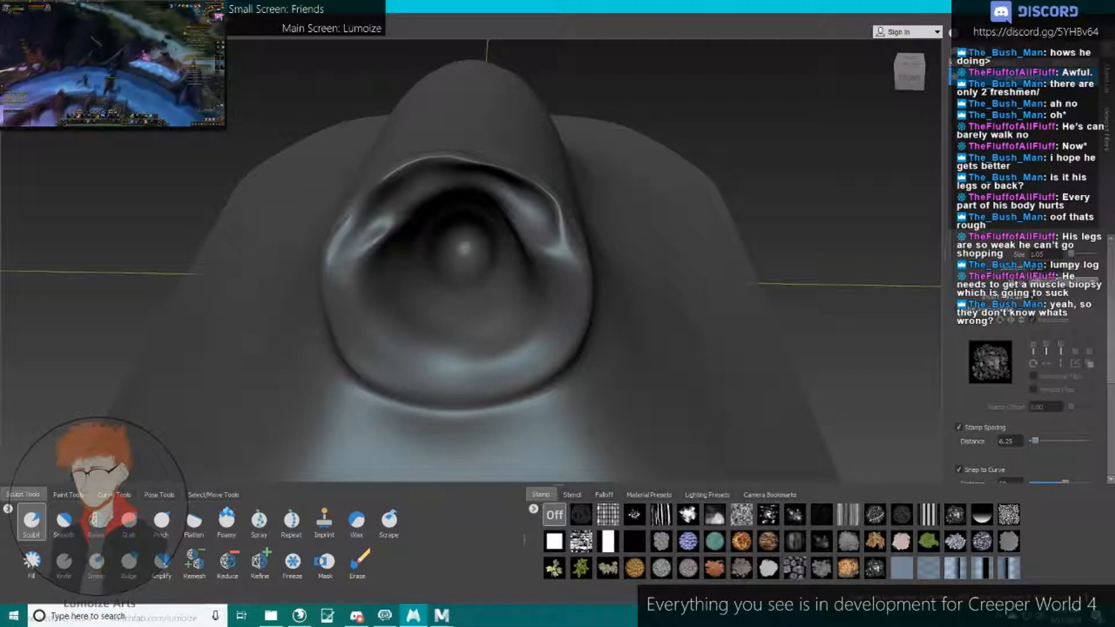
Try further Sculpt strokes inside the front hollow around its central bump, and undo them.
alt+drag(459, 248, 476, 213)
scroll(472, 255, down, 2)
scroll(472, 256, up, 4)
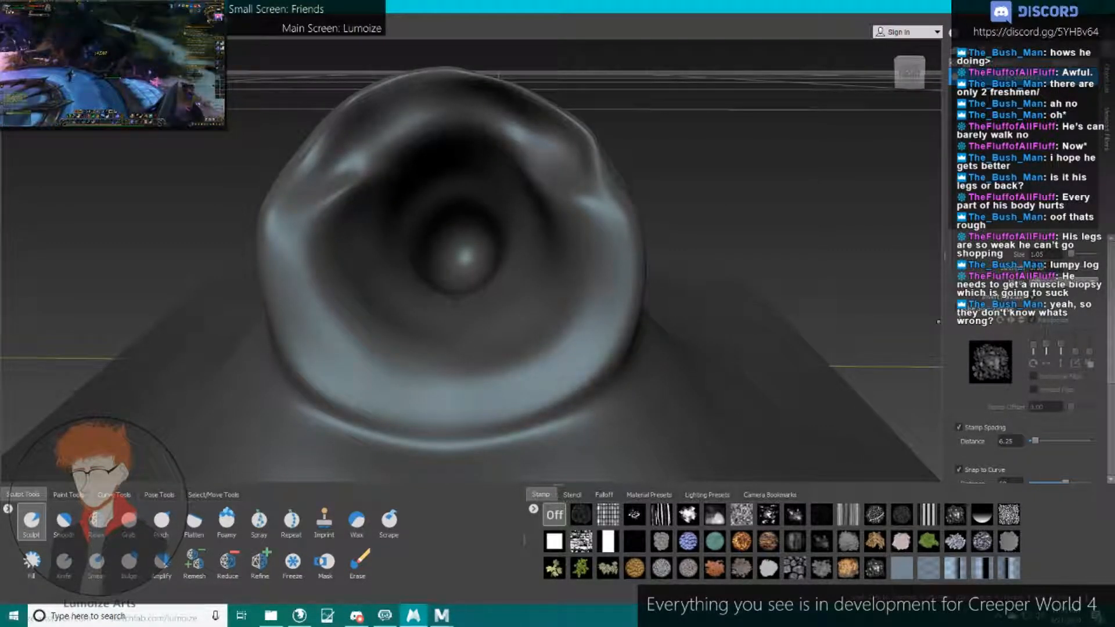
alt+drag(473, 232, 471, 270)
drag(513, 203, 537, 279)
key(ctrl+z)
mouse_move(456, 252)
mouse_down()
mouse_move(479, 253)
mouse_move(490, 278)
mouse_move(461, 247)
mouse_move(453, 133)
mouse_up()
key(ctrl+z)
key(ctrl+z)
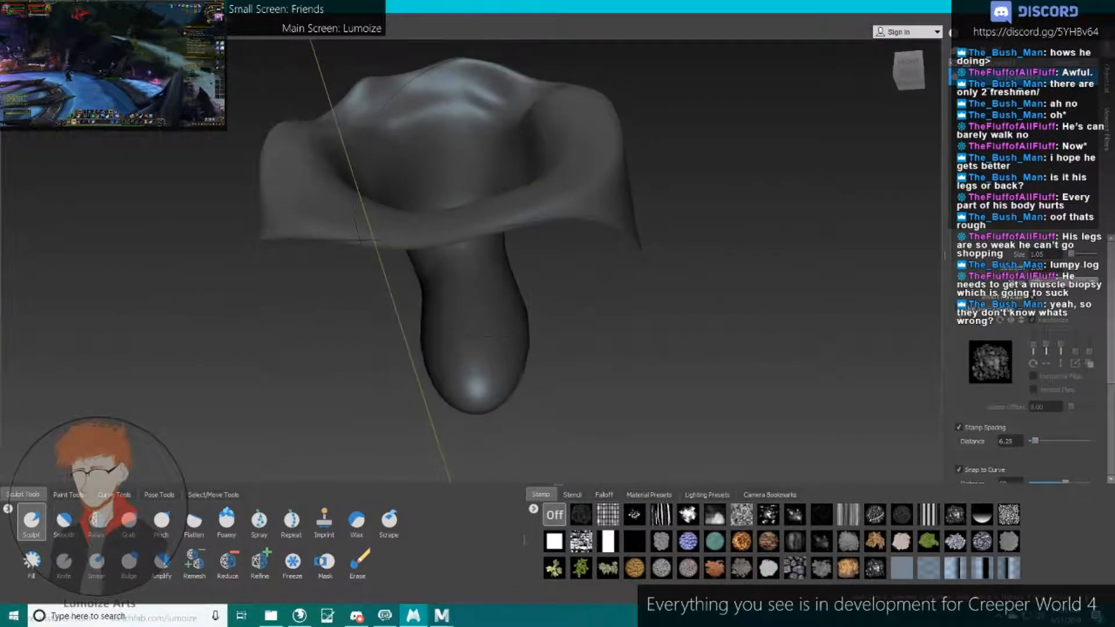
Try another Sculpt stroke on the inner wall of the front opening, undo it, and open the brush strength for editing.
alt+drag(523, 232, 523, 371)
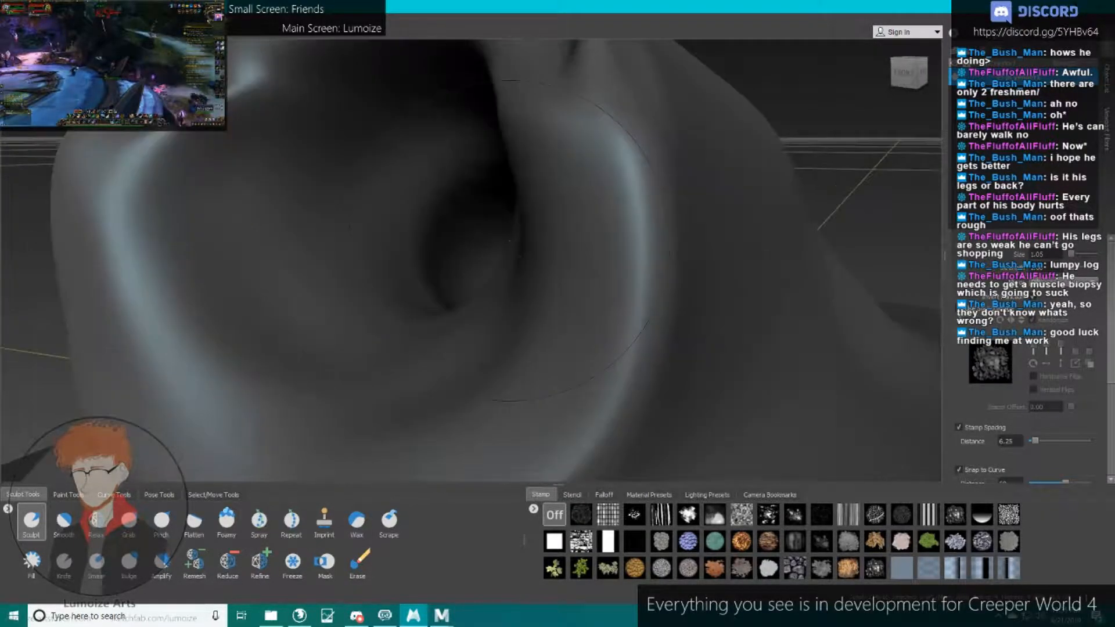
alt+right_drag(522, 290, 441, 279)
alt+drag(465, 261, 430, 284)
drag(360, 239, 356, 233)
key(ctrl+z)
key(ctrl+z)
double_click(1037, 268)
Work over the lower rim and inner wall of the front opening with the Foamy brush.
alt+drag(423, 178, 498, 367)
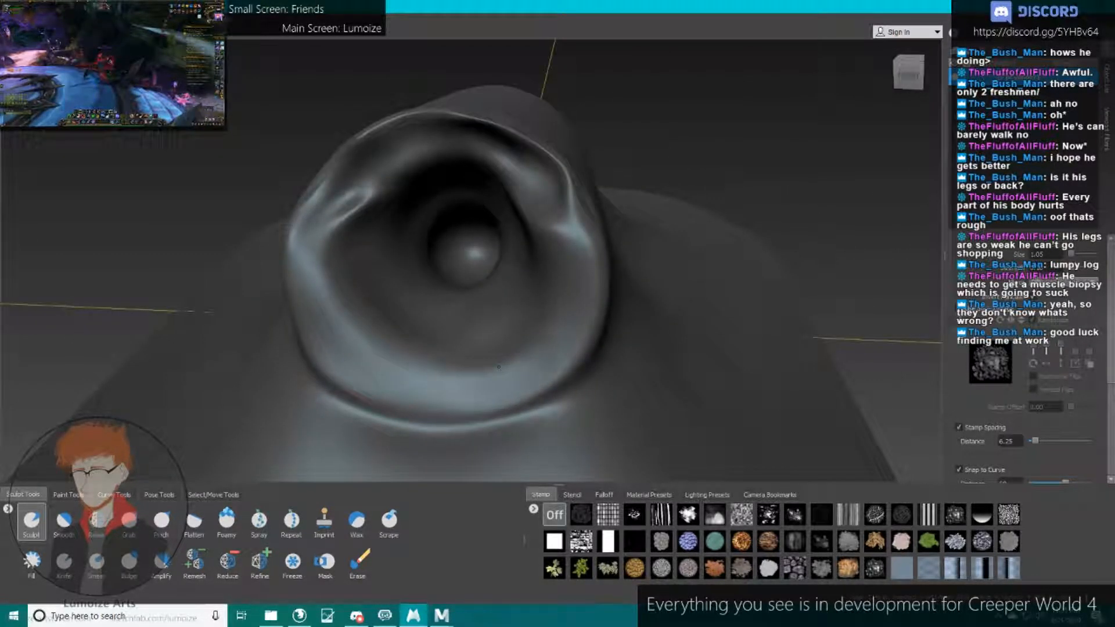
alt+middle_drag(499, 367, 526, 290)
click(65, 523)
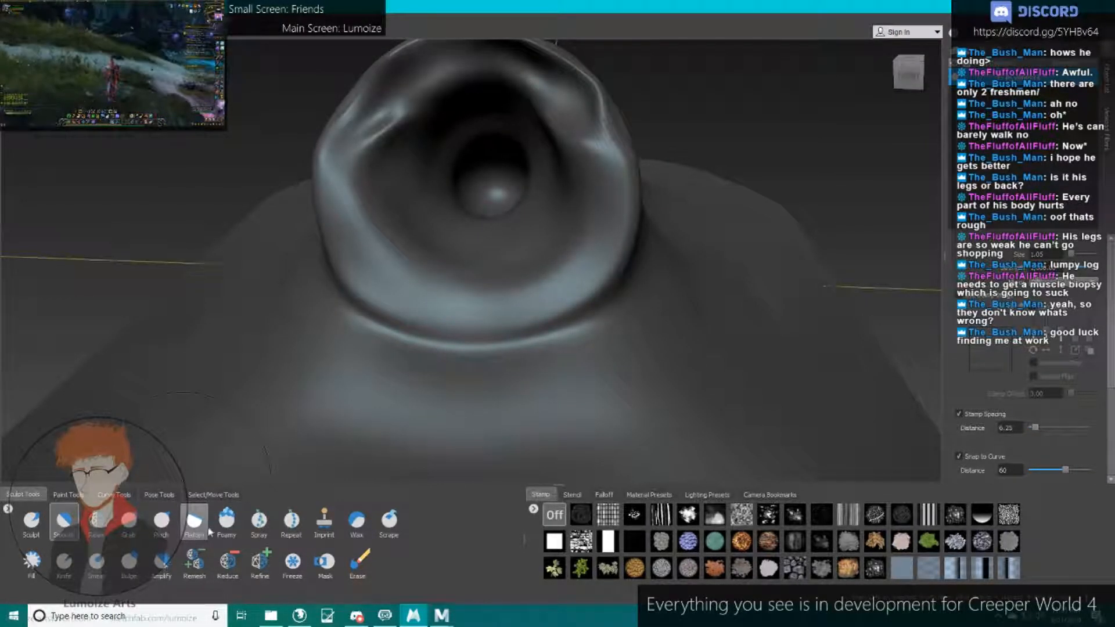
click(194, 521)
click(226, 520)
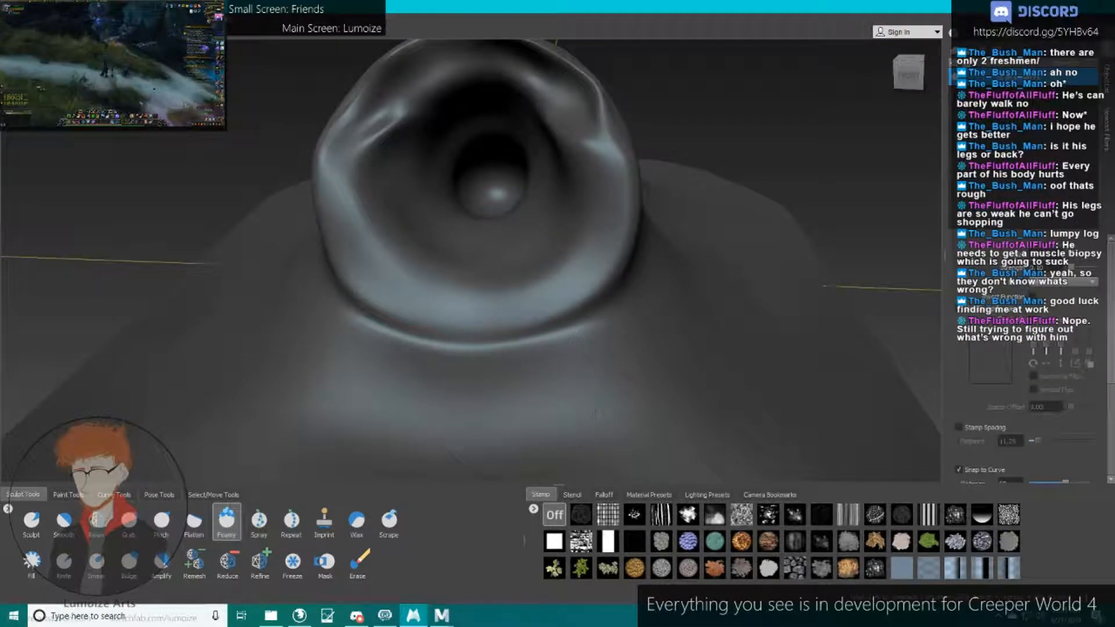
mouse_move(447, 351)
mouse_down()
mouse_move(383, 324)
mouse_move(530, 334)
mouse_move(610, 267)
mouse_move(575, 305)
mouse_up()
mouse_move(493, 349)
alt+mouse_down()
mouse_move(370, 323)
mouse_move(464, 316)
mouse_move(534, 331)
mouse_move(587, 360)
mouse_move(580, 235)
alt+mouse_up()
mouse_move(492, 168)
mouse_down()
mouse_move(417, 153)
mouse_move(415, 250)
mouse_up()
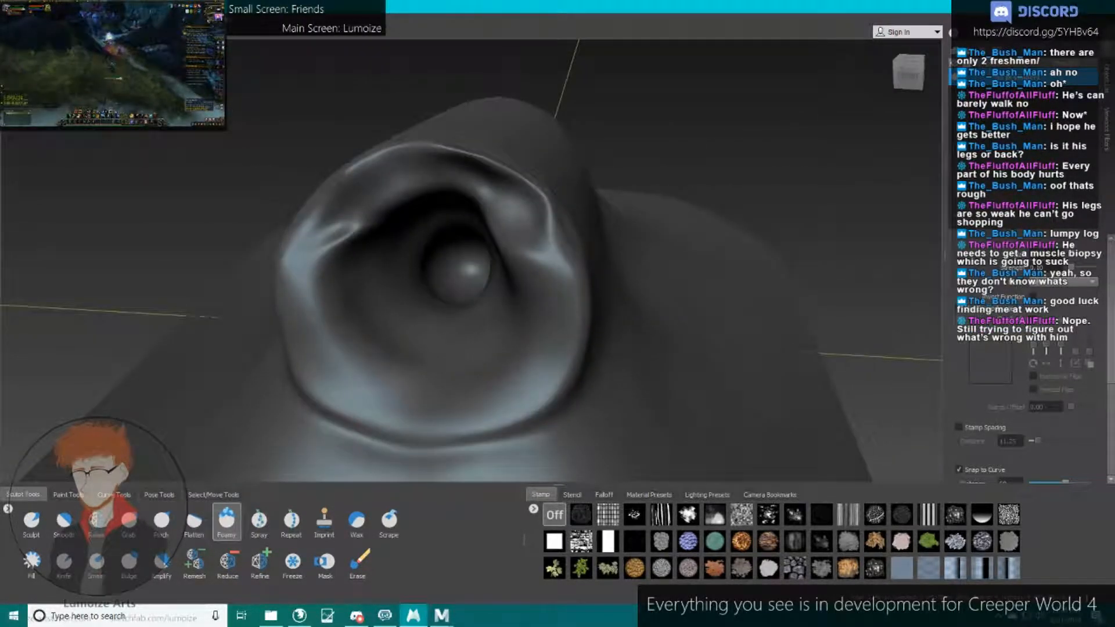
mouse_move(568, 276)
alt+mouse_down()
mouse_move(458, 208)
mouse_move(487, 238)
alt+mouse_up()
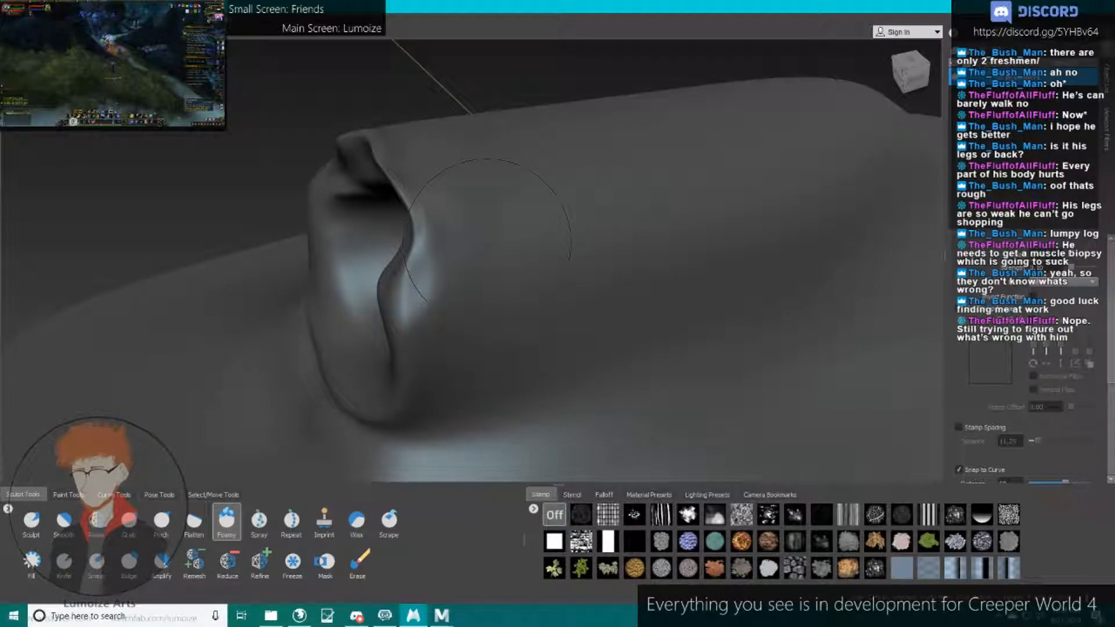
mouse_move(488, 243)
alt+mouse_down()
mouse_move(645, 256)
mouse_move(633, 325)
mouse_move(633, 238)
alt+mouse_up()
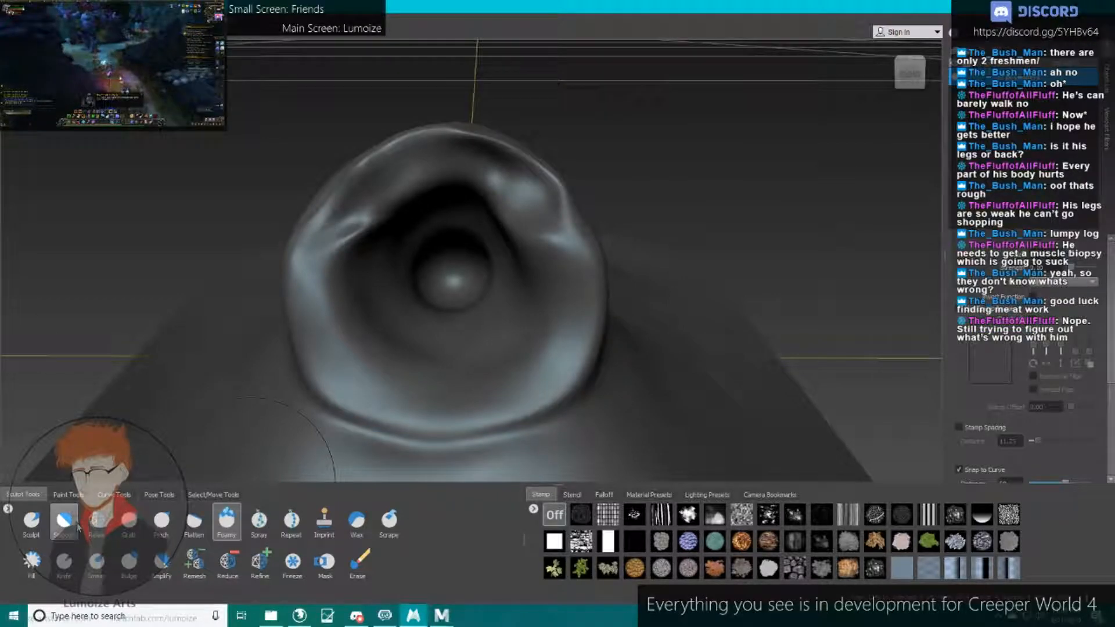
Sculpt uneven bumps into the lower inner wall of the front opening.
click(97, 521)
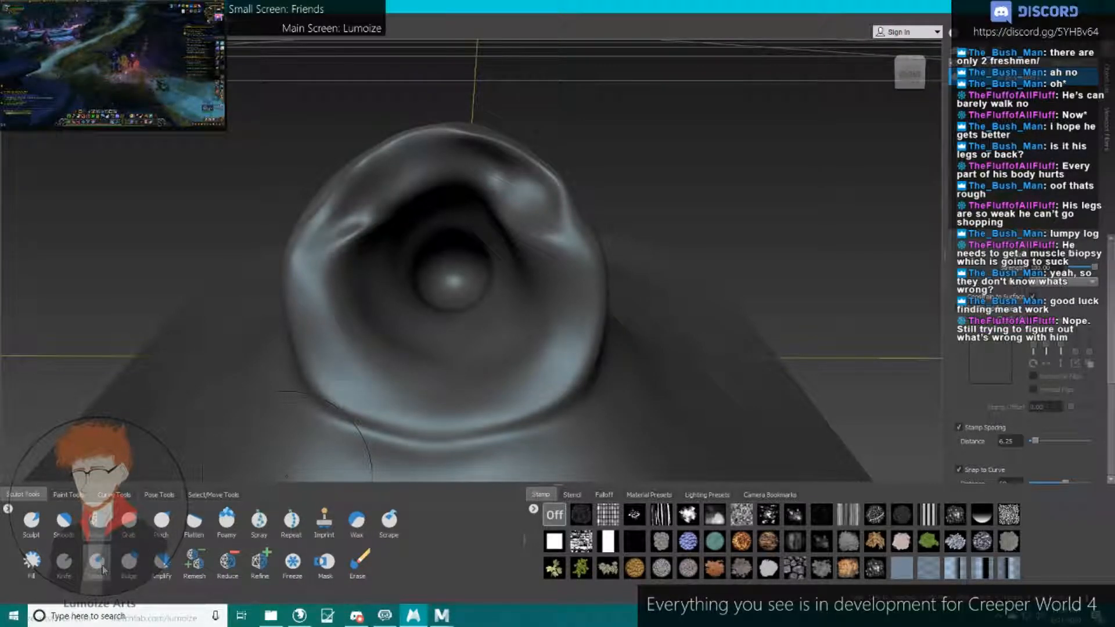
click(32, 521)
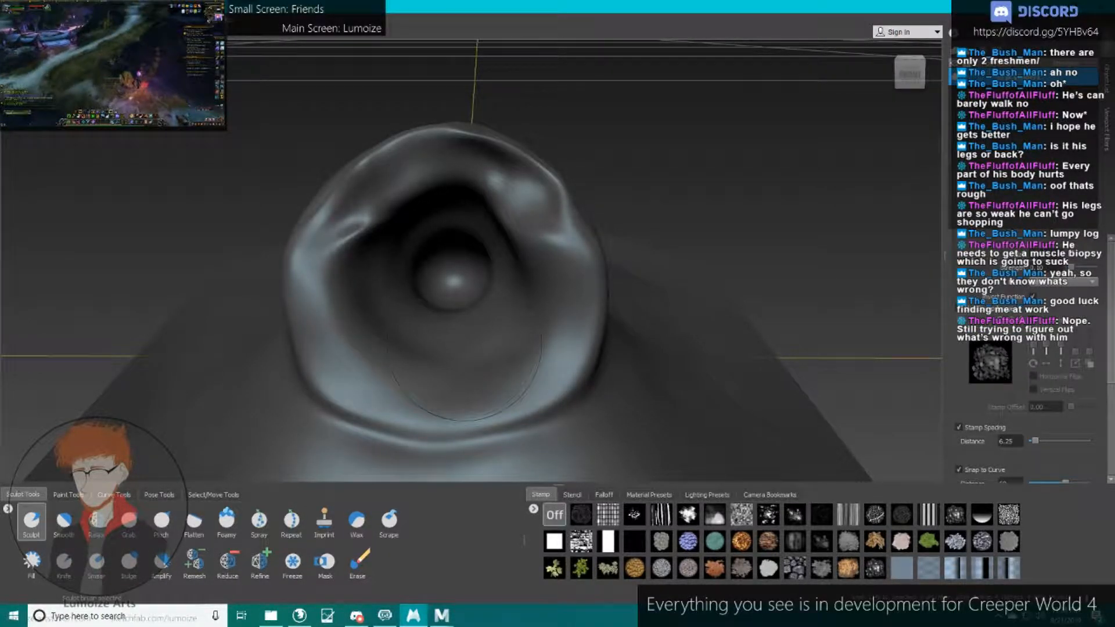
mouse_move(453, 322)
alt+mouse_down()
mouse_move(523, 244)
mouse_move(465, 203)
mouse_move(415, 235)
mouse_move(435, 330)
alt+mouse_up()
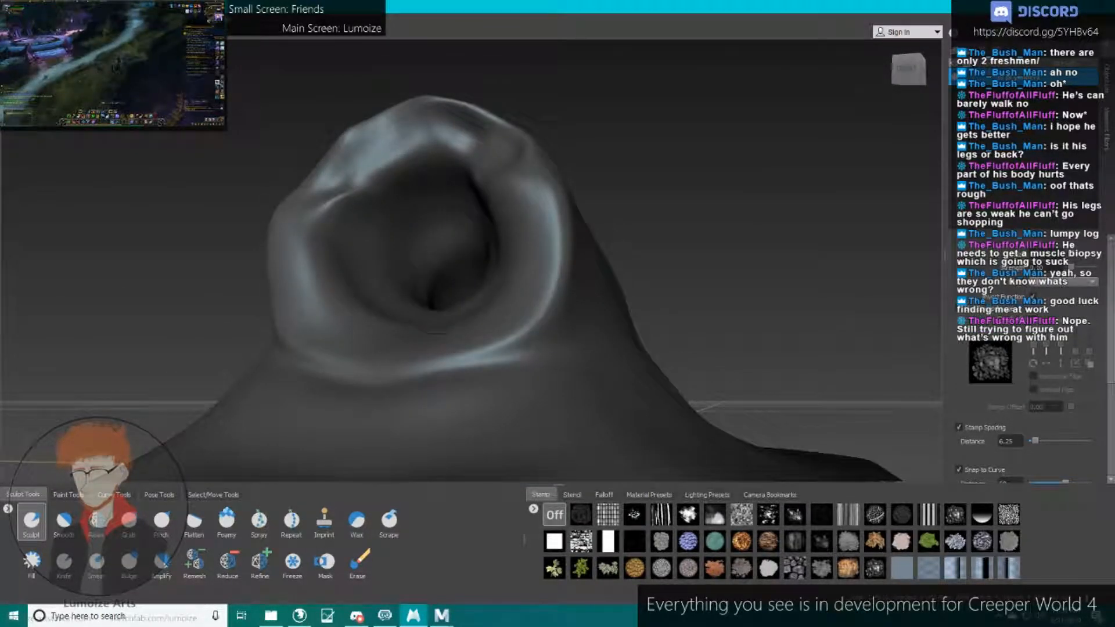
alt+drag(490, 282, 558, 348)
mouse_move(489, 260)
alt+mouse_down()
mouse_move(500, 401)
mouse_move(494, 232)
mouse_move(507, 295)
mouse_move(455, 199)
mouse_move(497, 299)
alt+mouse_up()
mouse_move(422, 290)
alt+mouse_down()
mouse_move(450, 374)
mouse_move(411, 276)
alt+mouse_up()
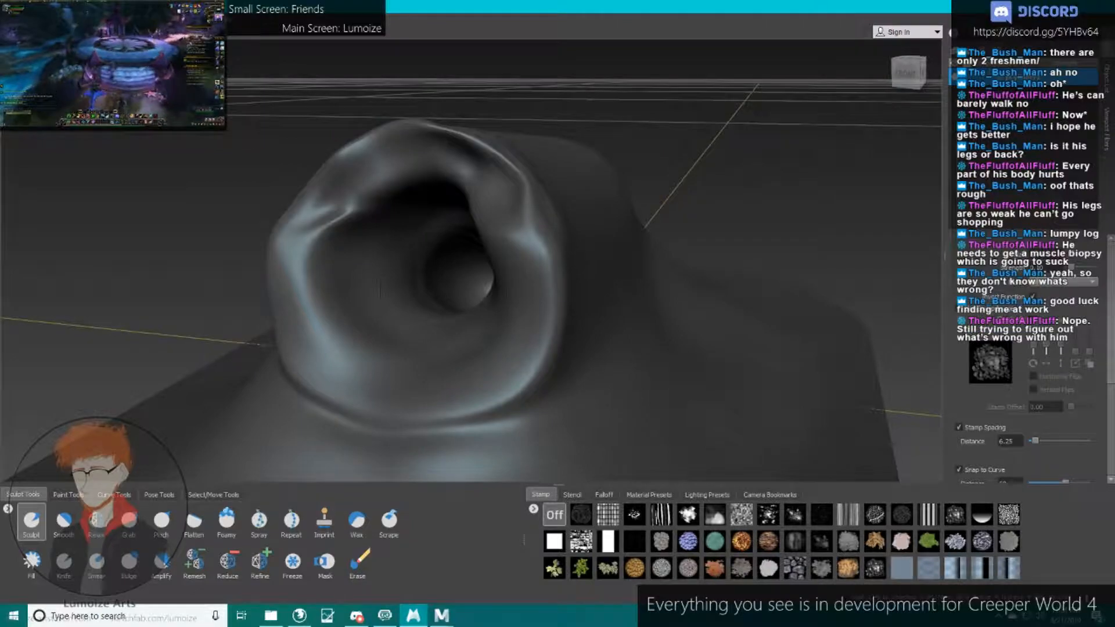
alt+drag(380, 289, 459, 296)
mouse_move(546, 354)
alt+mouse_down()
mouse_move(567, 253)
mouse_move(430, 221)
mouse_move(479, 210)
mouse_move(485, 217)
mouse_move(412, 238)
mouse_move(401, 302)
mouse_move(442, 331)
mouse_move(377, 291)
mouse_move(389, 302)
mouse_move(360, 284)
mouse_move(372, 307)
mouse_move(355, 291)
alt+mouse_up()
mouse_move(502, 353)
alt+mouse_down()
mouse_move(621, 273)
mouse_move(604, 317)
alt+mouse_up()
drag(442, 265, 497, 284)
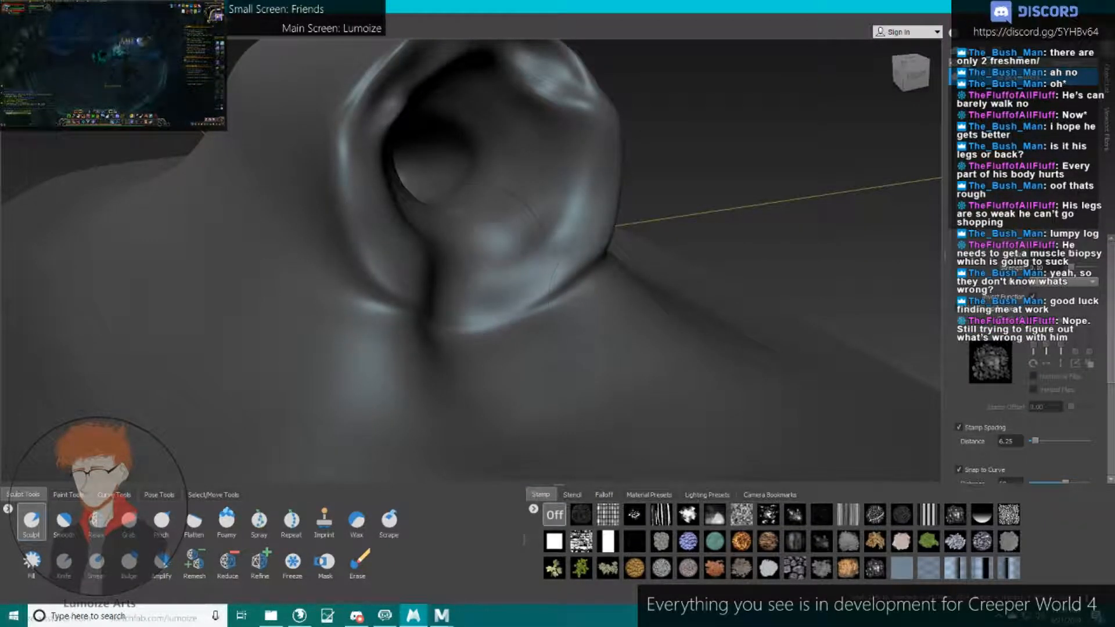
Smooth and flatten the lower lip of the front opening so that it runs into the base.
click(64, 522)
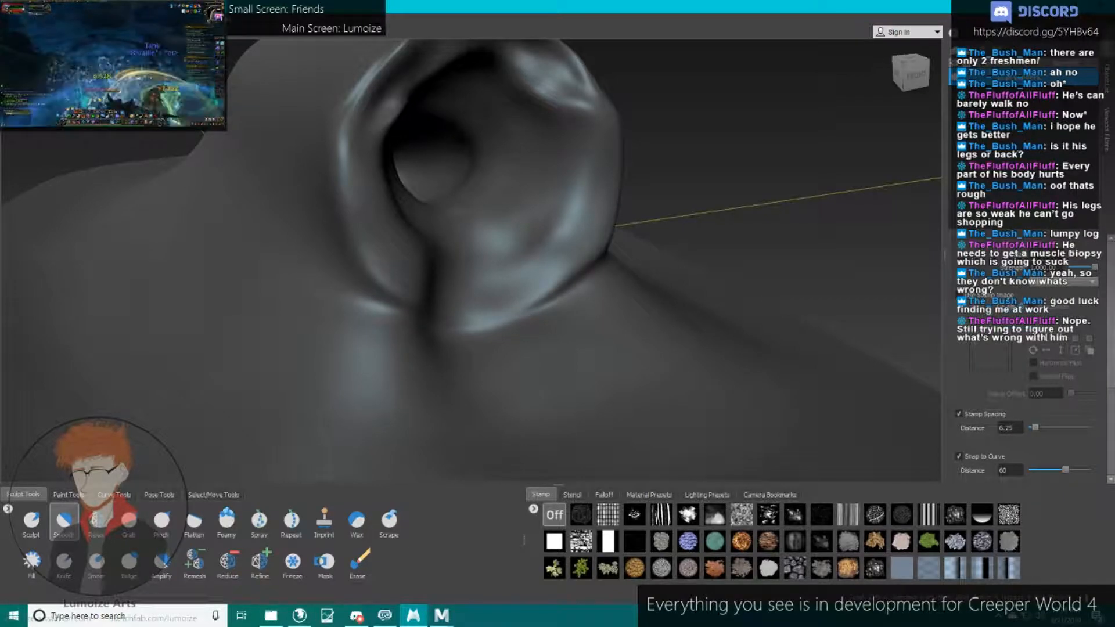
mouse_move(584, 232)
alt+mouse_down()
mouse_move(493, 189)
mouse_move(412, 224)
mouse_move(392, 250)
alt+mouse_up()
alt+middle_drag(419, 249, 504, 221)
alt+right_drag(503, 221, 572, 249)
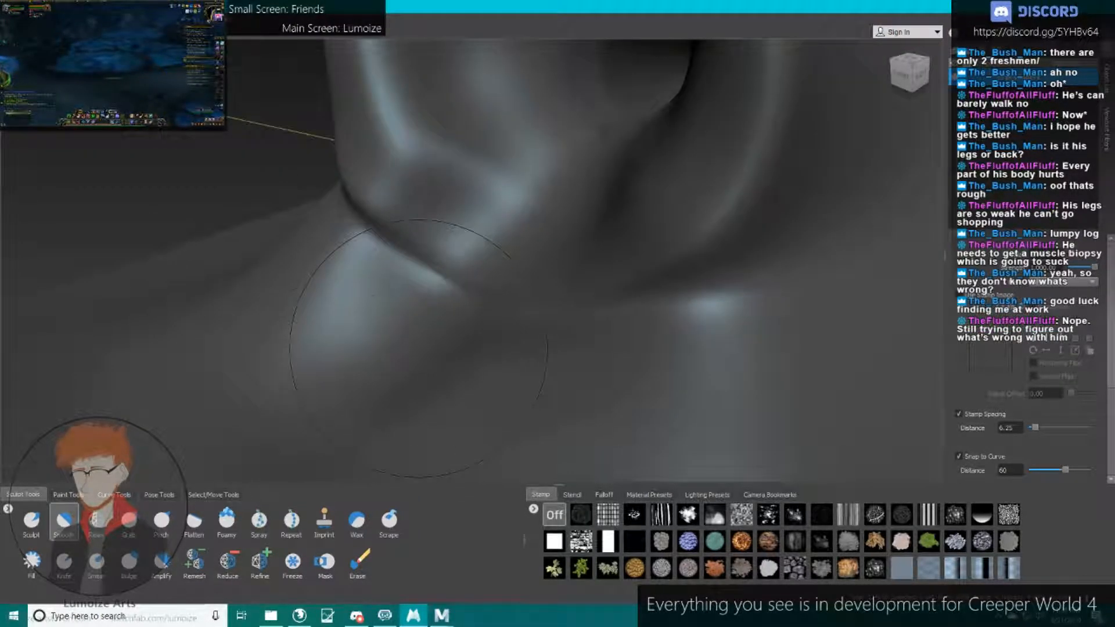
click(194, 523)
mouse_move(400, 308)
mouse_down()
mouse_move(435, 331)
mouse_move(418, 267)
mouse_move(540, 360)
mouse_move(673, 261)
mouse_up()
mouse_move(673, 261)
alt+mouse_down()
mouse_move(650, 220)
mouse_move(641, 316)
alt+mouse_up()
alt+right_drag(642, 317, 558, 278)
mouse_move(543, 198)
mouse_down()
mouse_move(546, 273)
mouse_move(553, 204)
mouse_up()
drag(548, 259, 587, 250)
alt+drag(587, 250, 482, 290)
mouse_move(511, 180)
mouse_down()
mouse_move(485, 232)
mouse_move(462, 234)
mouse_move(476, 337)
mouse_move(412, 325)
mouse_up()
Smooth and remesh the flattened area where the opening's lower lip meets the base.
click(68, 520)
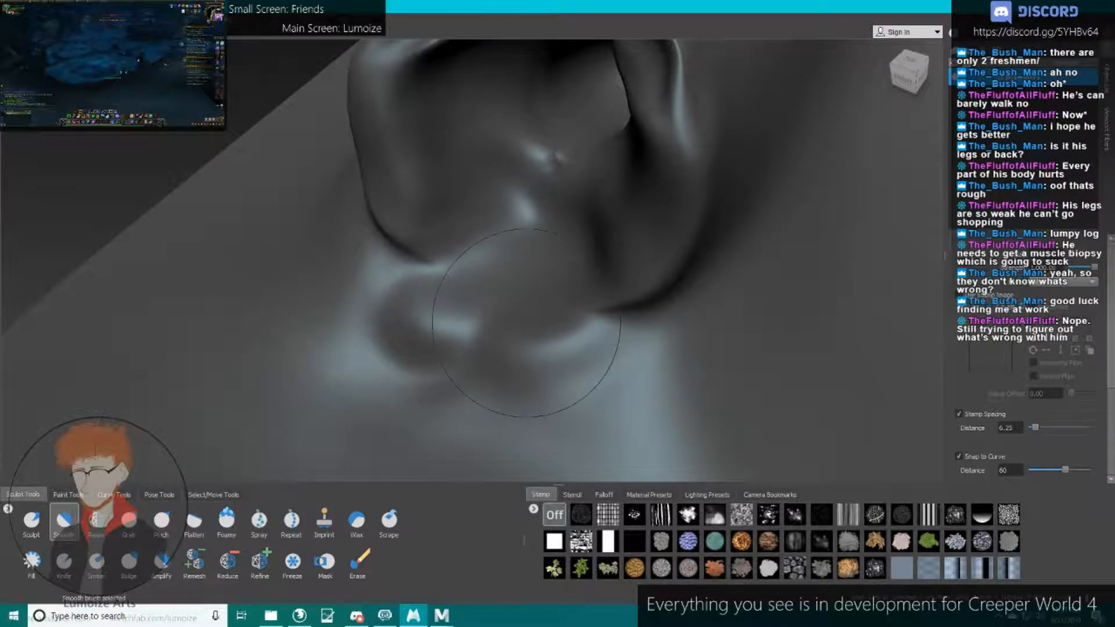
alt+drag(427, 294, 491, 242)
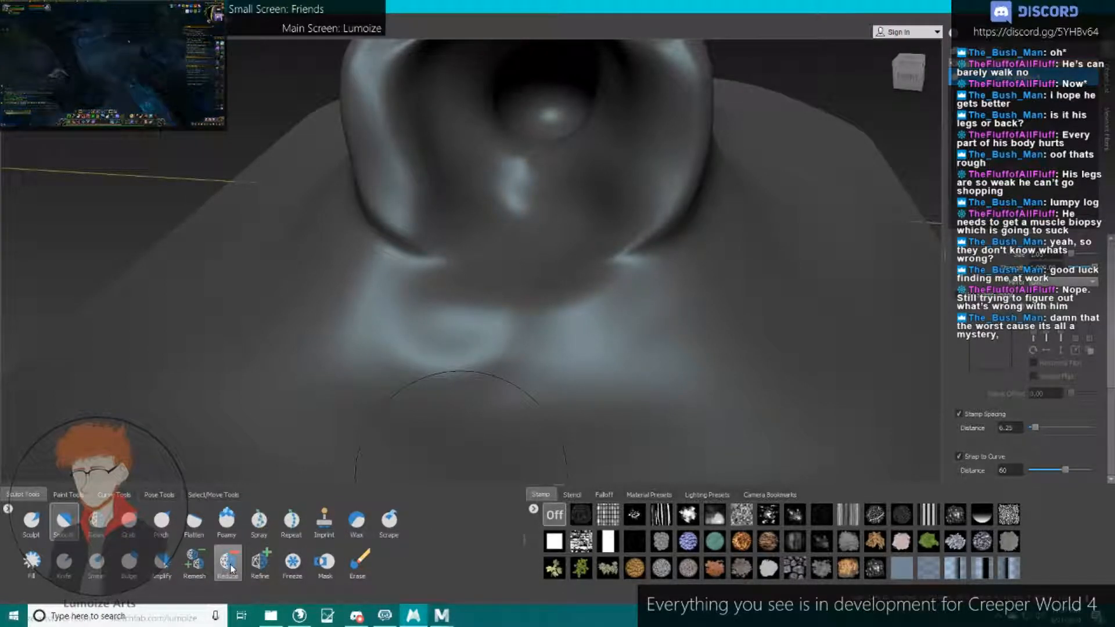
click(199, 562)
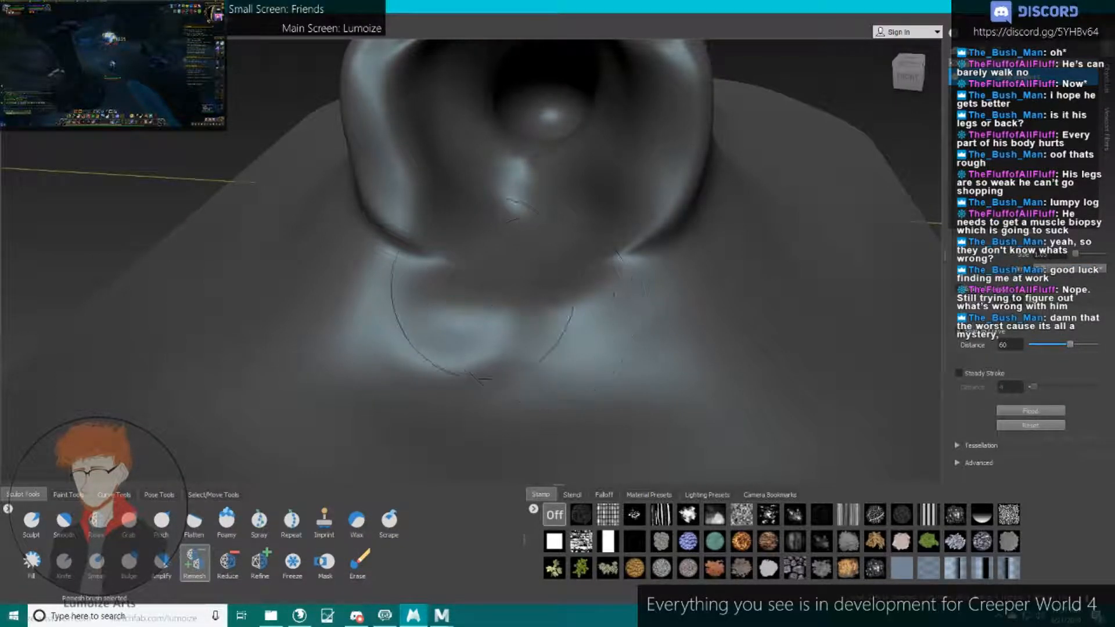
click(571, 349)
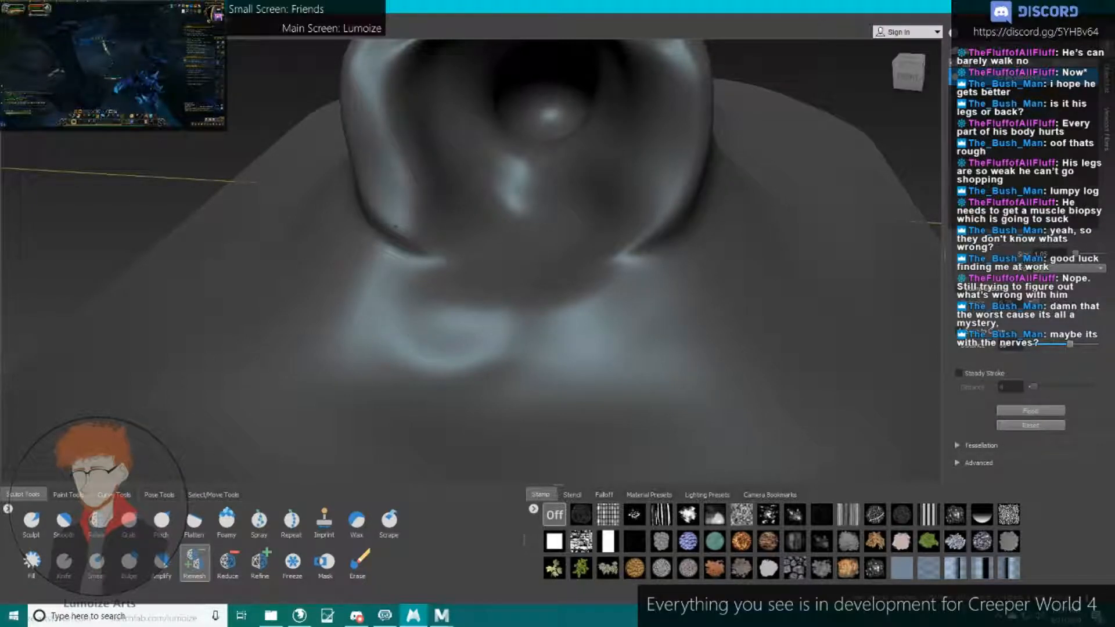
right_drag(526, 217, 515, 181)
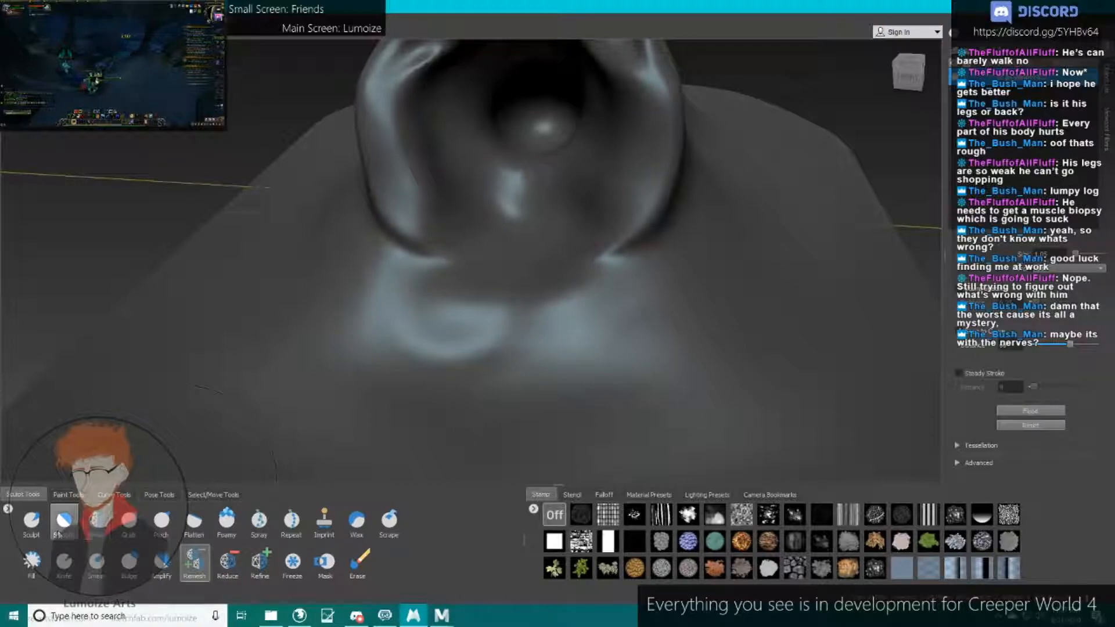
click(64, 520)
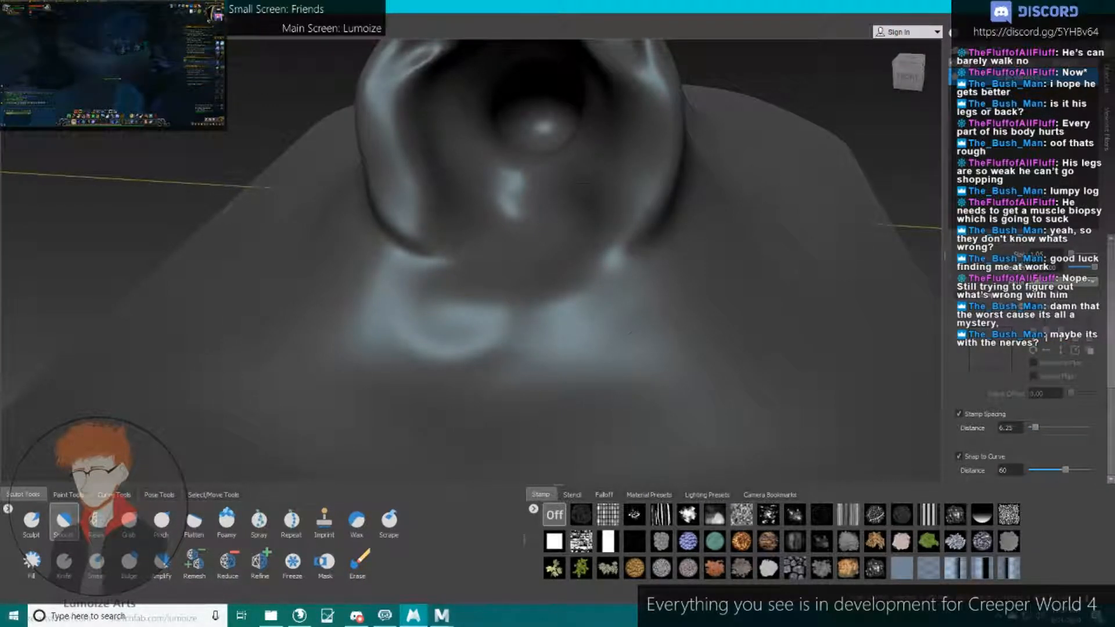
alt+middle_drag(494, 250, 552, 317)
alt+drag(443, 364, 575, 325)
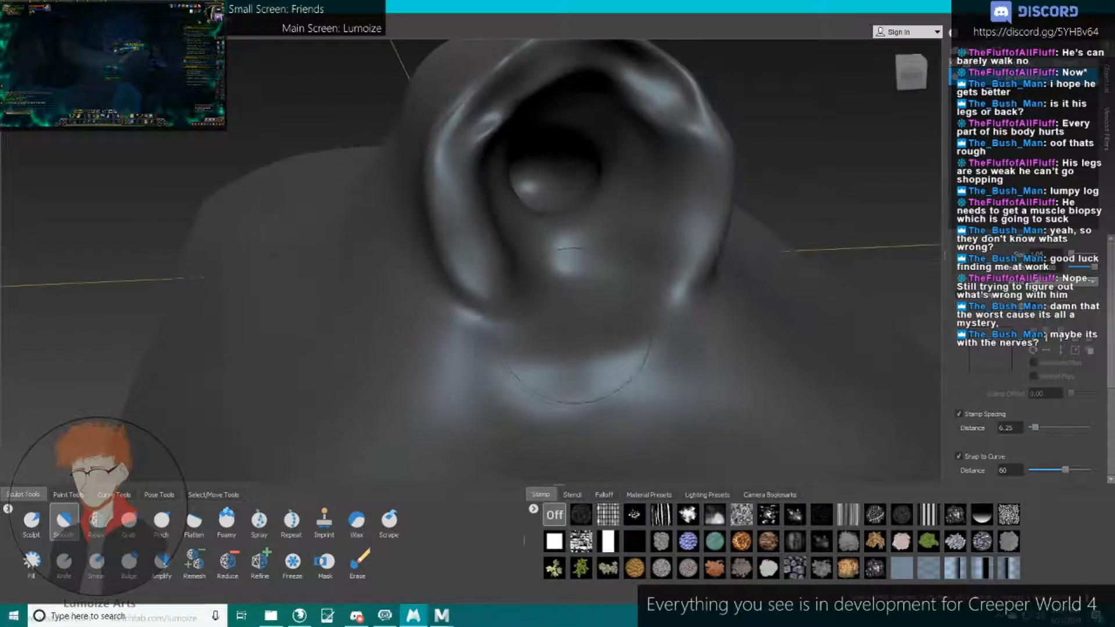
Remesh and smooth the pinched crease on the back slope of the body.
mouse_move(500, 406)
alt+mouse_down()
mouse_move(546, 378)
mouse_move(720, 342)
alt+mouse_up()
alt+drag(322, 296, 391, 385)
scroll(391, 385, up, 3)
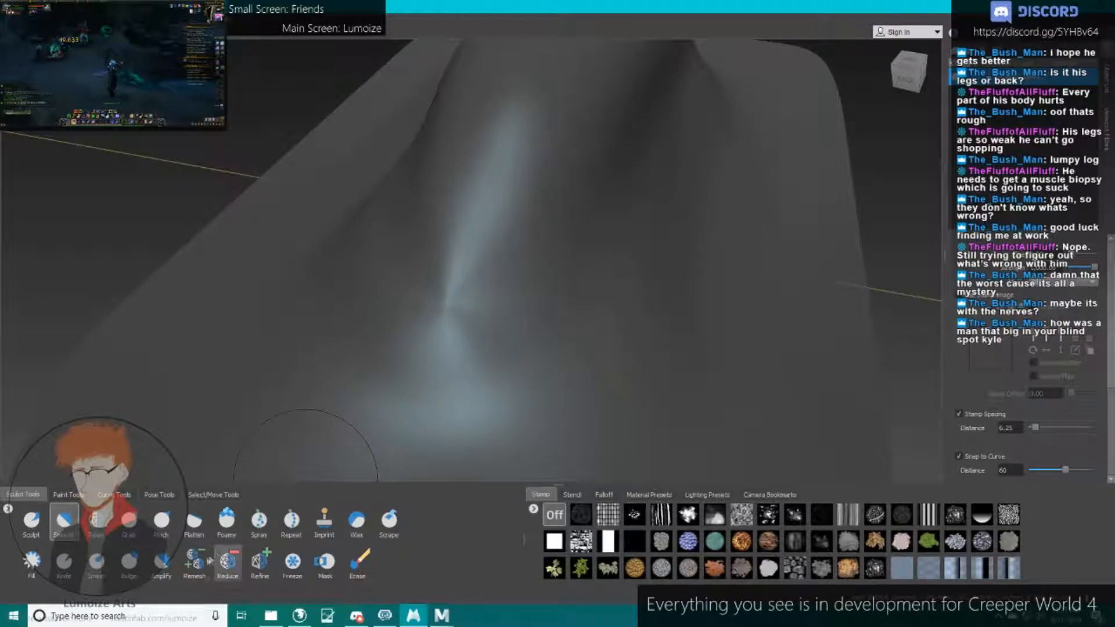
click(195, 564)
scroll(421, 330, up, 2)
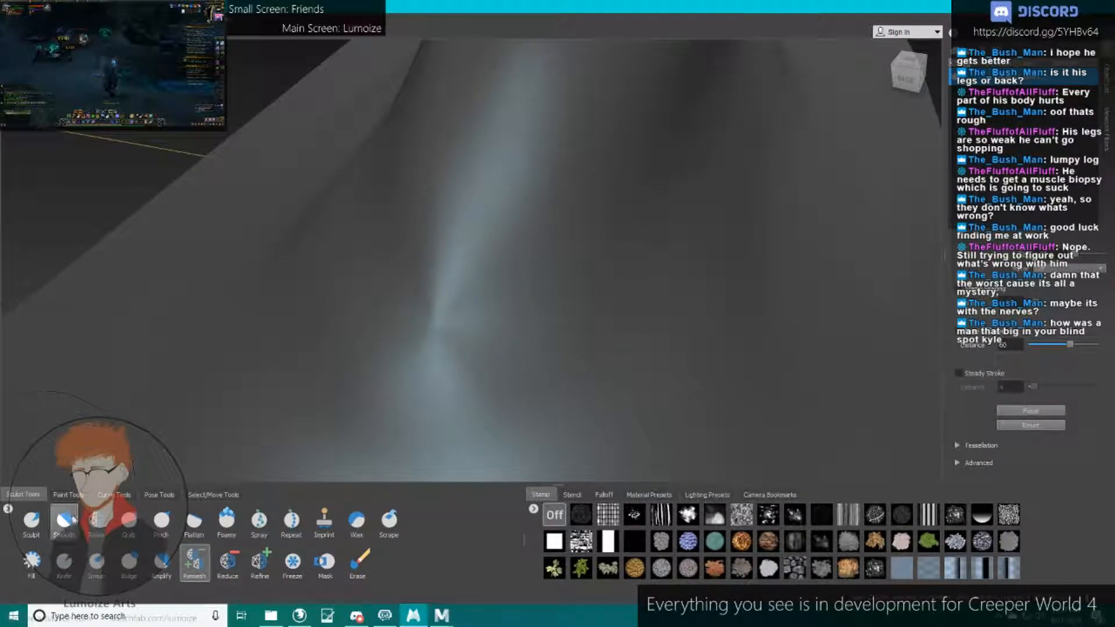
click(62, 523)
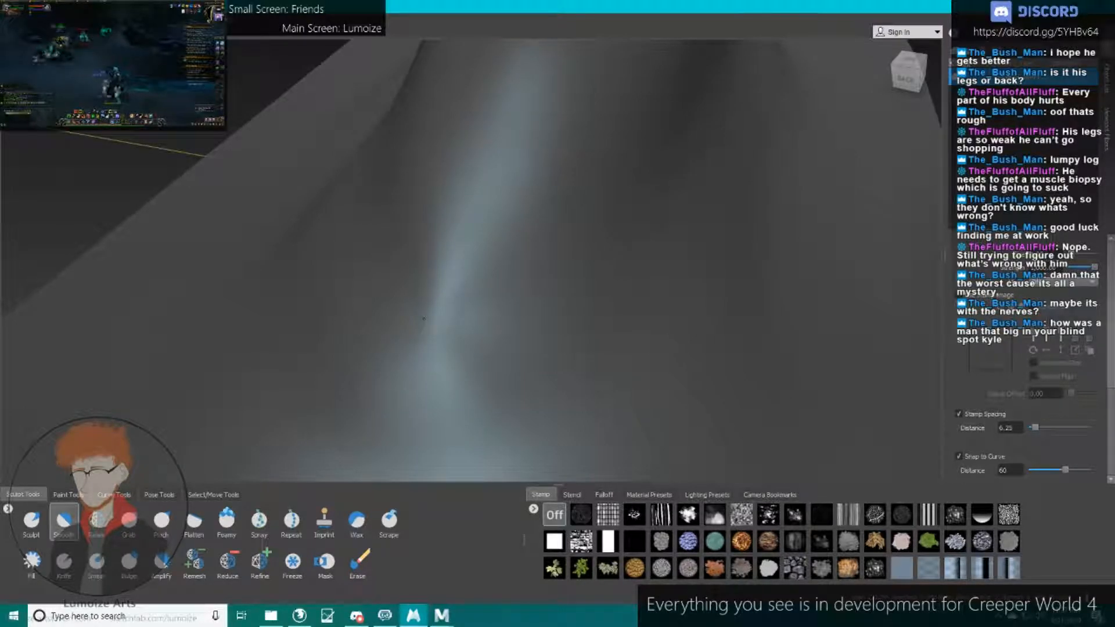
scroll(424, 318, down, 3)
alt+drag(456, 326, 499, 322)
alt+drag(525, 190, 434, 264)
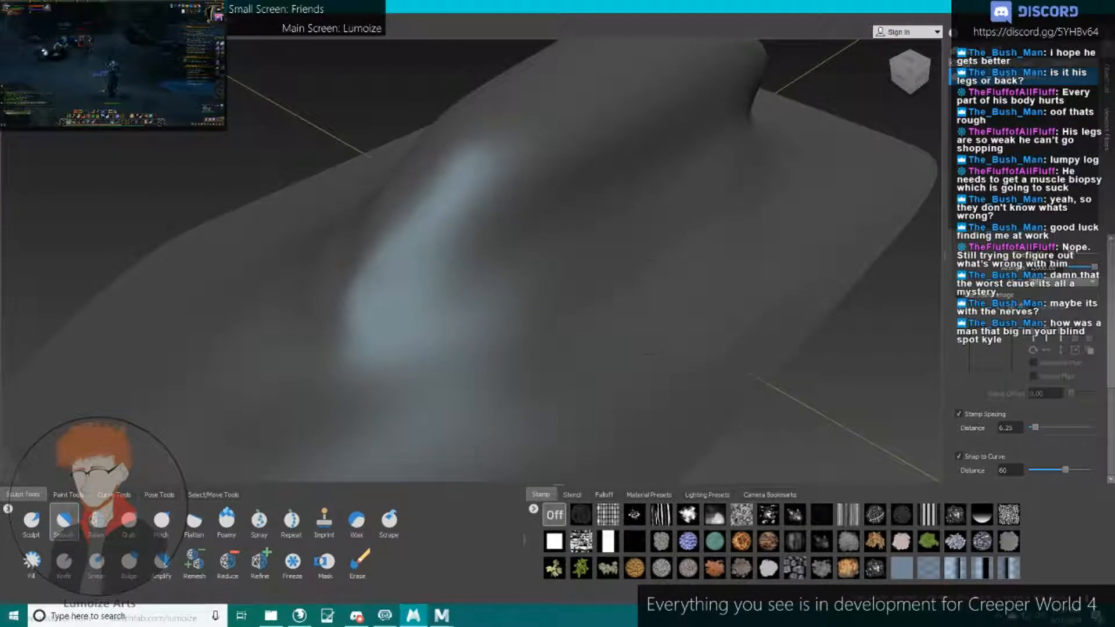
mouse_move(477, 244)
alt+mouse_down()
mouse_move(572, 226)
mouse_move(511, 232)
alt+mouse_up()
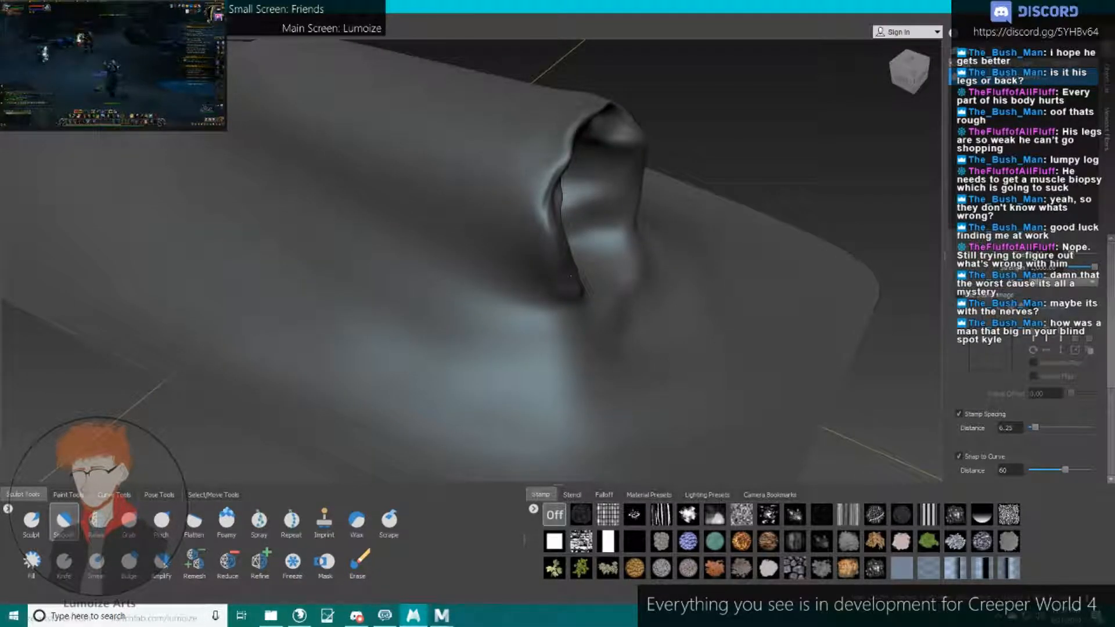
Sculpt fuller folds along the upper rim of the front opening and its inner wall.
alt+drag(534, 191, 467, 177)
mouse_move(458, 122)
alt+mouse_down()
mouse_move(377, 139)
mouse_move(480, 119)
alt+mouse_up()
alt+middle_drag(453, 169, 519, 223)
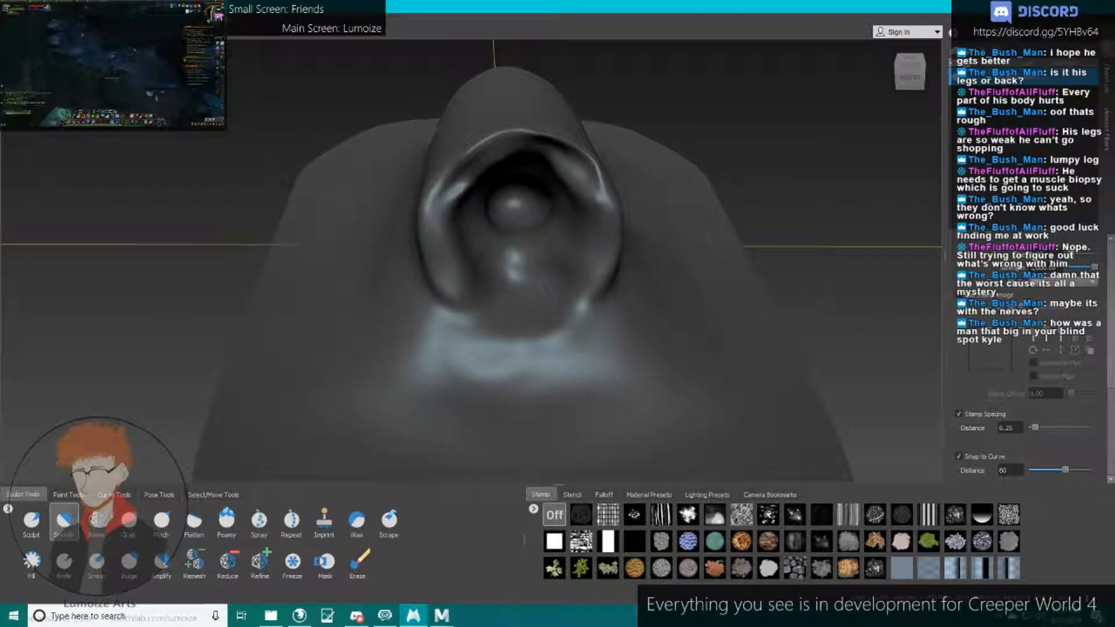
alt+right_drag(482, 244, 548, 250)
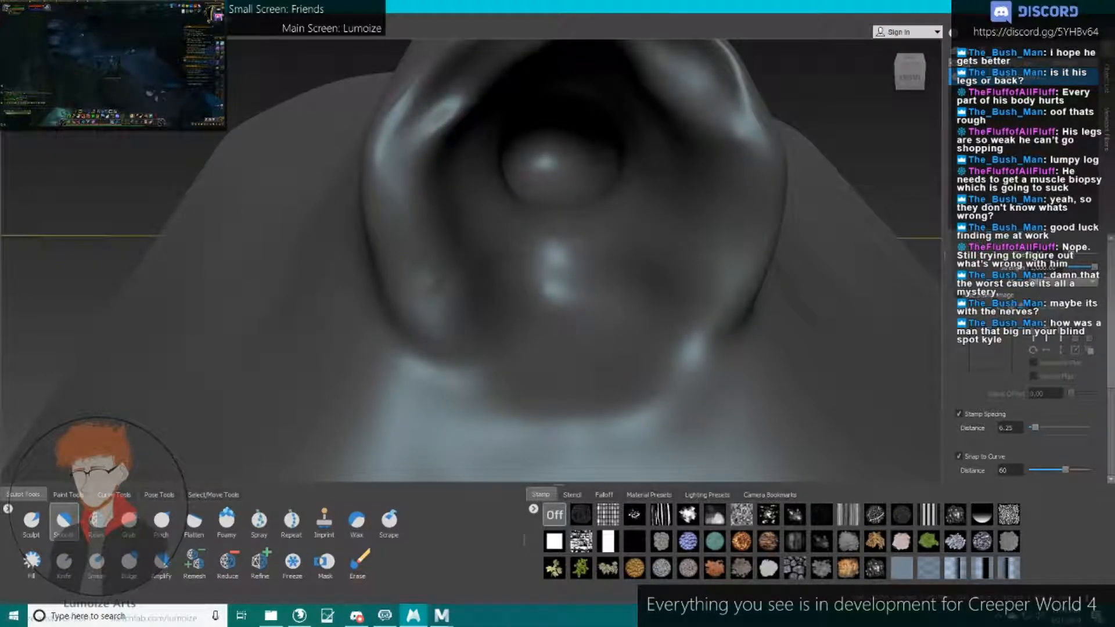
alt+drag(547, 250, 464, 218)
alt+right_drag(610, 192, 517, 191)
mouse_move(517, 192)
alt+mouse_down()
mouse_move(465, 220)
mouse_move(441, 197)
mouse_move(551, 255)
mouse_move(522, 238)
alt+mouse_up()
alt+right_drag(523, 238, 558, 241)
click(31, 523)
mouse_move(569, 232)
alt+mouse_down()
mouse_move(584, 220)
mouse_move(601, 282)
mouse_move(644, 192)
alt+mouse_up()
drag(598, 125, 615, 156)
alt+drag(615, 157, 642, 183)
mouse_move(680, 169)
mouse_down()
mouse_move(644, 110)
mouse_move(569, 82)
mouse_move(511, 110)
mouse_up()
mouse_move(523, 116)
alt+mouse_down()
mouse_move(534, 174)
mouse_move(621, 143)
alt+mouse_up()
mouse_move(497, 203)
mouse_down()
mouse_move(465, 227)
mouse_move(456, 270)
mouse_move(558, 279)
mouse_move(587, 302)
mouse_move(488, 290)
mouse_move(381, 319)
mouse_up()
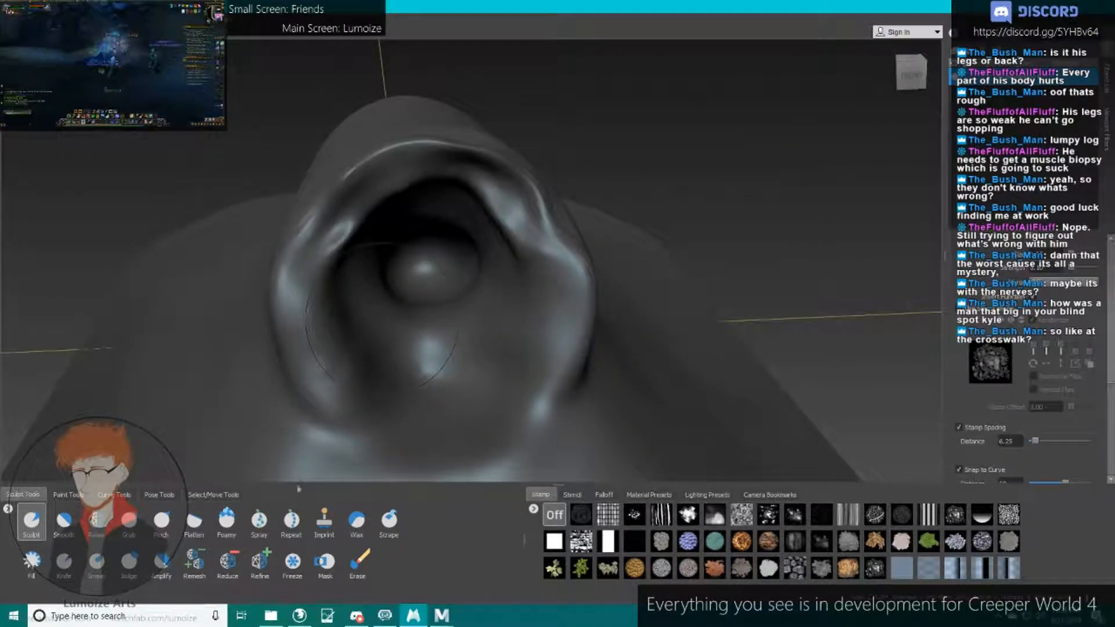
Flatten the folds along the upper rim of the front opening.
click(200, 522)
alt+middle_drag(523, 238, 550, 330)
alt+right_drag(551, 330, 572, 333)
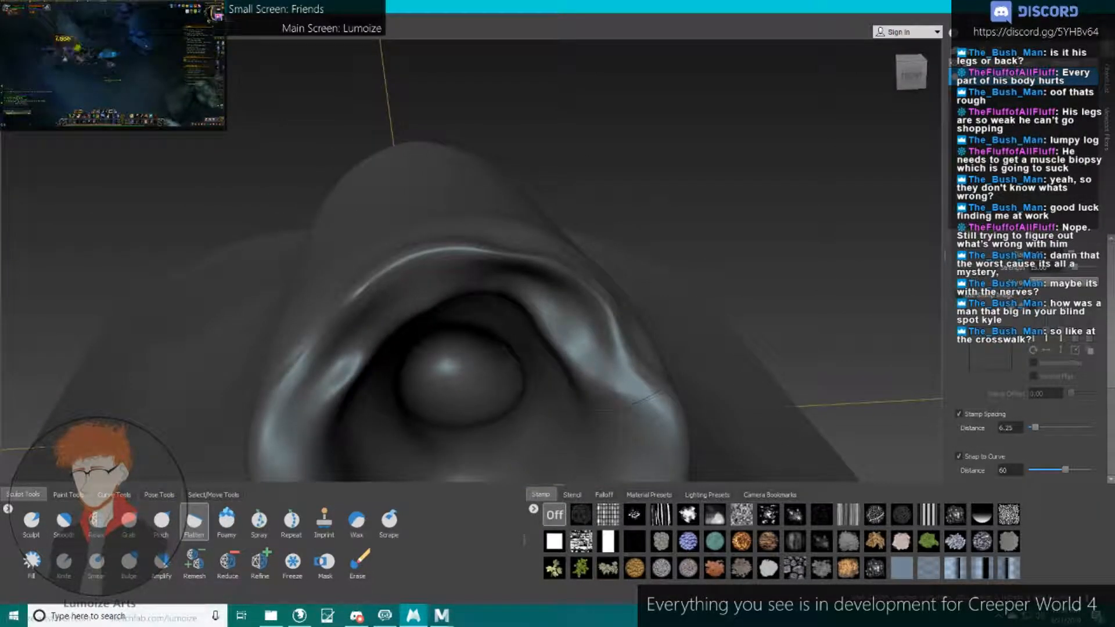
alt+drag(572, 334, 573, 273)
mouse_move(546, 188)
mouse_down()
mouse_move(429, 183)
mouse_move(464, 218)
mouse_move(444, 223)
mouse_up()
scroll(1022, 411, down, 3)
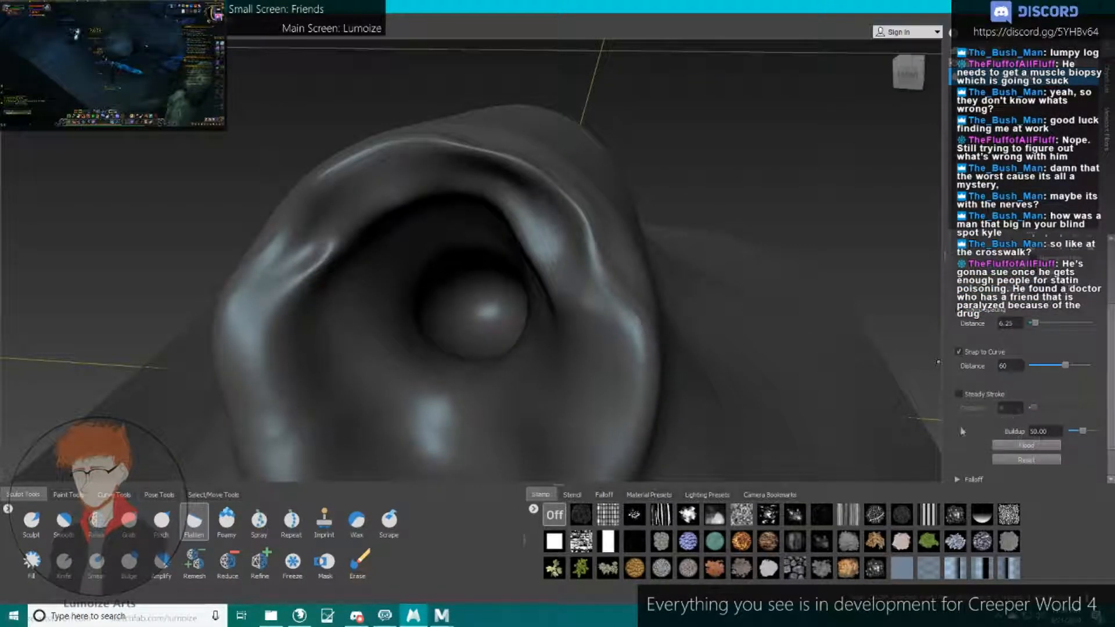
Try Wax strokes on the opening's rim and across the body, and undo them.
click(360, 524)
mouse_move(572, 238)
mouse_down()
mouse_move(499, 180)
mouse_move(430, 174)
mouse_up()
key(ctrl+z)
mouse_move(522, 250)
alt+mouse_down()
mouse_move(587, 254)
mouse_move(493, 308)
alt+mouse_up()
scroll(581, 325, down, 3)
mouse_move(677, 363)
mouse_down()
mouse_move(781, 215)
mouse_move(838, 289)
mouse_move(691, 232)
mouse_move(549, 299)
mouse_move(543, 284)
mouse_move(203, 279)
mouse_move(99, 366)
mouse_move(64, 244)
mouse_up()
key(ctrl+z)
key(ctrl+z)
mouse_move(262, 316)
alt+mouse_down()
mouse_move(192, 302)
mouse_move(200, 316)
alt+mouse_up()
mouse_move(15, 275)
mouse_down()
mouse_move(540, 266)
mouse_move(424, 276)
mouse_move(421, 287)
mouse_up()
key(ctrl+z)
mouse_move(406, 354)
alt+mouse_down()
mouse_move(374, 309)
mouse_move(392, 299)
mouse_move(531, 289)
mouse_move(587, 311)
alt+mouse_up()
key(ctrl+z)
key(ctrl+z)
alt+drag(350, 295, 459, 316)
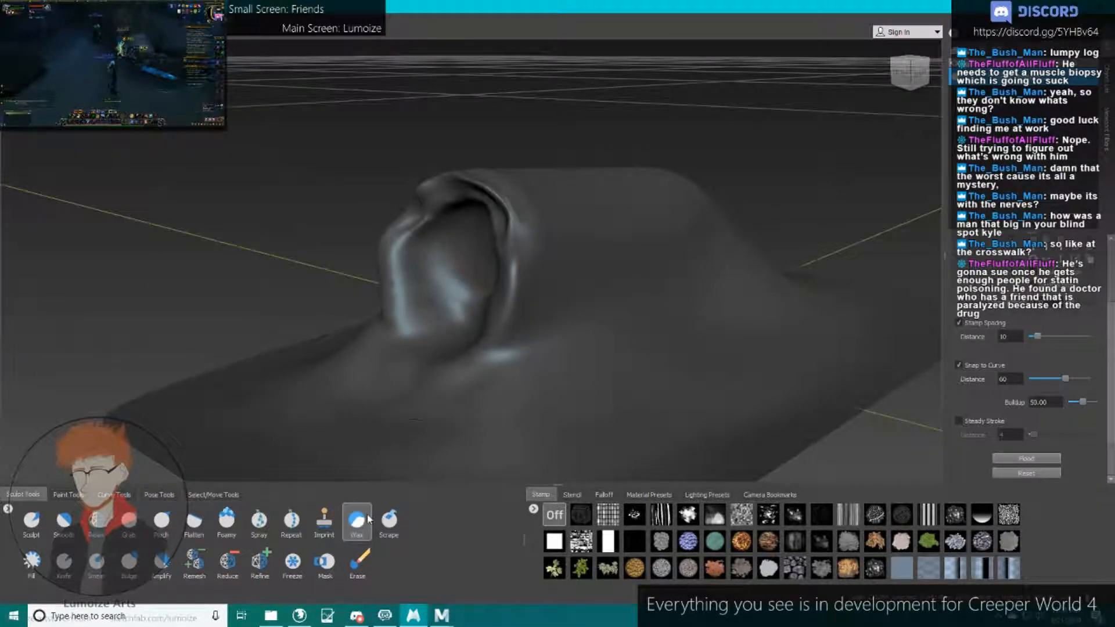
Scrape the rim of the front opening and the surface around it into rougher planes.
click(389, 522)
alt+drag(702, 235, 642, 265)
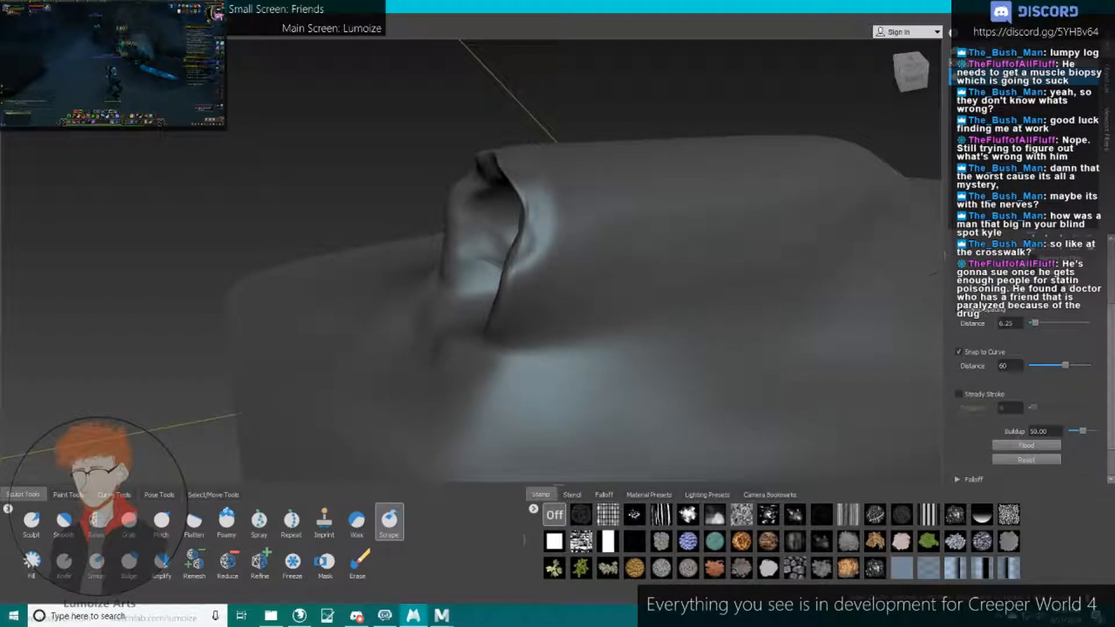
alt+drag(637, 235, 775, 198)
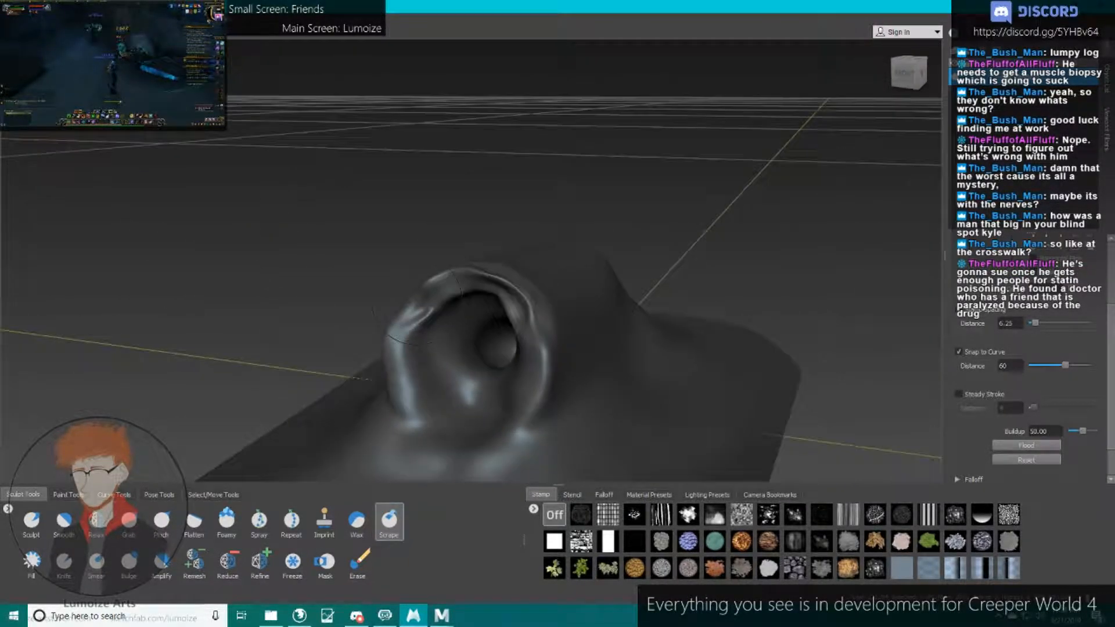
scroll(365, 349, up, 3)
mouse_move(365, 349)
mouse_down()
mouse_move(419, 303)
mouse_move(471, 292)
mouse_move(565, 350)
mouse_move(562, 244)
mouse_up()
mouse_move(562, 284)
mouse_down()
mouse_move(558, 238)
mouse_move(556, 250)
mouse_move(435, 131)
mouse_move(348, 160)
mouse_move(427, 130)
mouse_move(555, 250)
mouse_up()
mouse_move(354, 180)
alt+mouse_down()
mouse_move(265, 245)
mouse_move(343, 186)
mouse_move(325, 232)
alt+mouse_up()
mouse_move(255, 349)
alt+mouse_down()
mouse_move(302, 290)
mouse_move(329, 282)
alt+mouse_up()
drag(422, 281, 427, 198)
Examine the front opening, the flank and the rear slope of the body from several angles.
mouse_move(511, 203)
alt+mouse_down()
mouse_move(477, 262)
mouse_move(423, 308)
alt+mouse_up()
alt+middle_drag(487, 123, 337, 179)
mouse_move(543, 238)
alt+mouse_down()
mouse_move(505, 156)
mouse_move(514, 261)
mouse_move(540, 191)
mouse_move(457, 239)
alt+mouse_up()
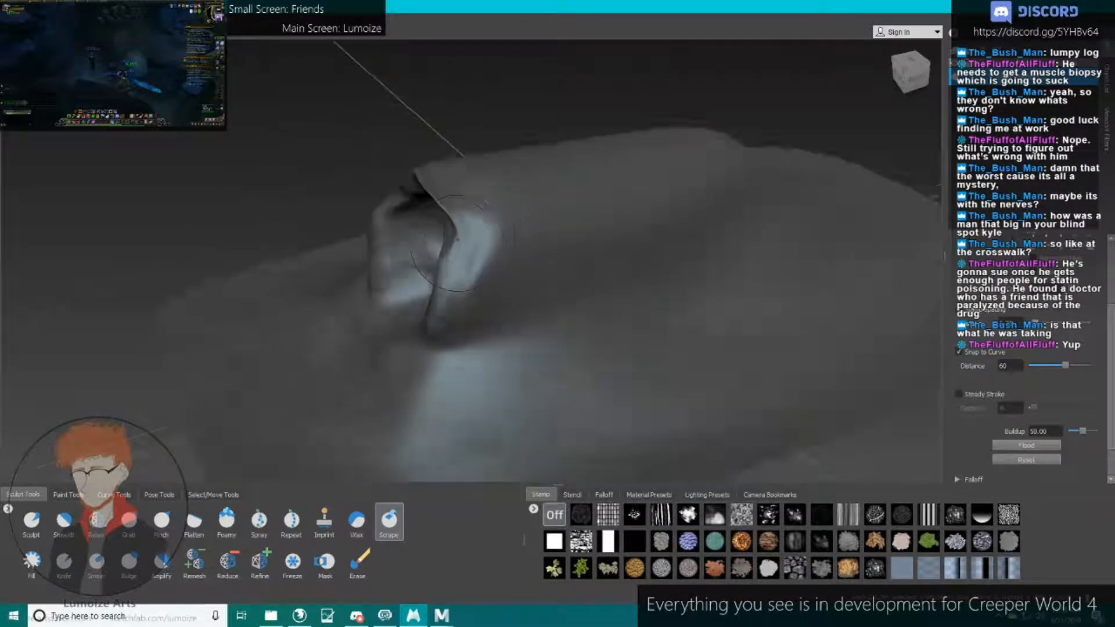
alt+right_drag(457, 239, 400, 250)
mouse_move(453, 261)
alt+mouse_down()
mouse_move(413, 197)
mouse_move(517, 207)
mouse_move(459, 256)
alt+mouse_up()
alt+middle_drag(383, 290, 302, 305)
alt+right_drag(233, 325, 302, 333)
click(35, 515)
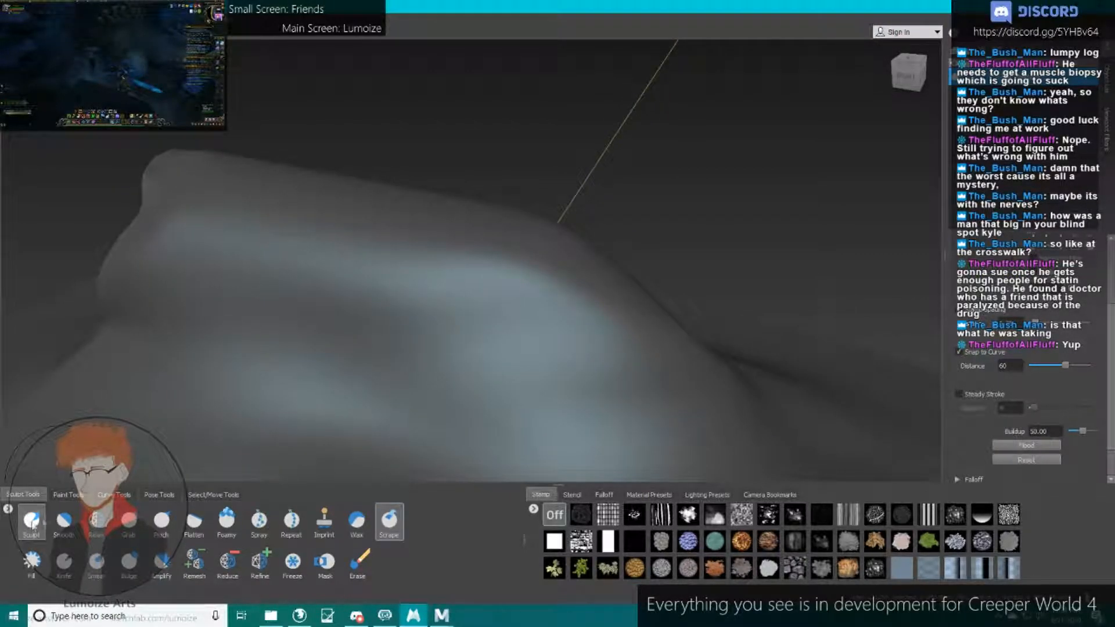
scroll(1017, 347, up, 3)
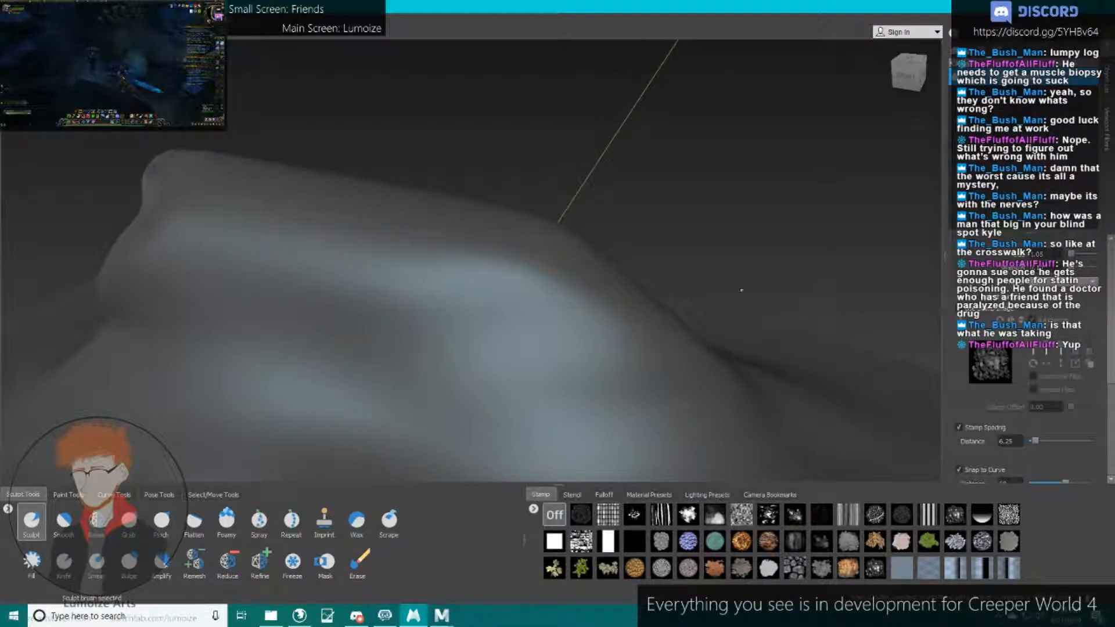
alt+right_drag(696, 292, 598, 296)
mouse_move(569, 293)
alt+mouse_down()
mouse_move(450, 322)
mouse_move(453, 258)
alt+mouse_up()
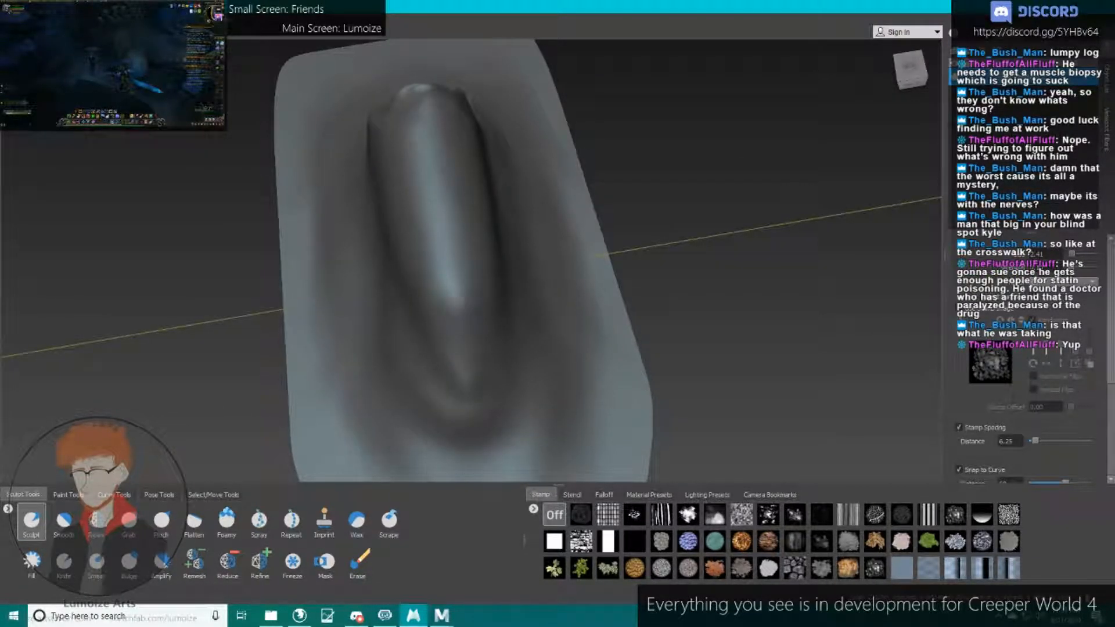
alt+middle_drag(486, 401, 476, 353)
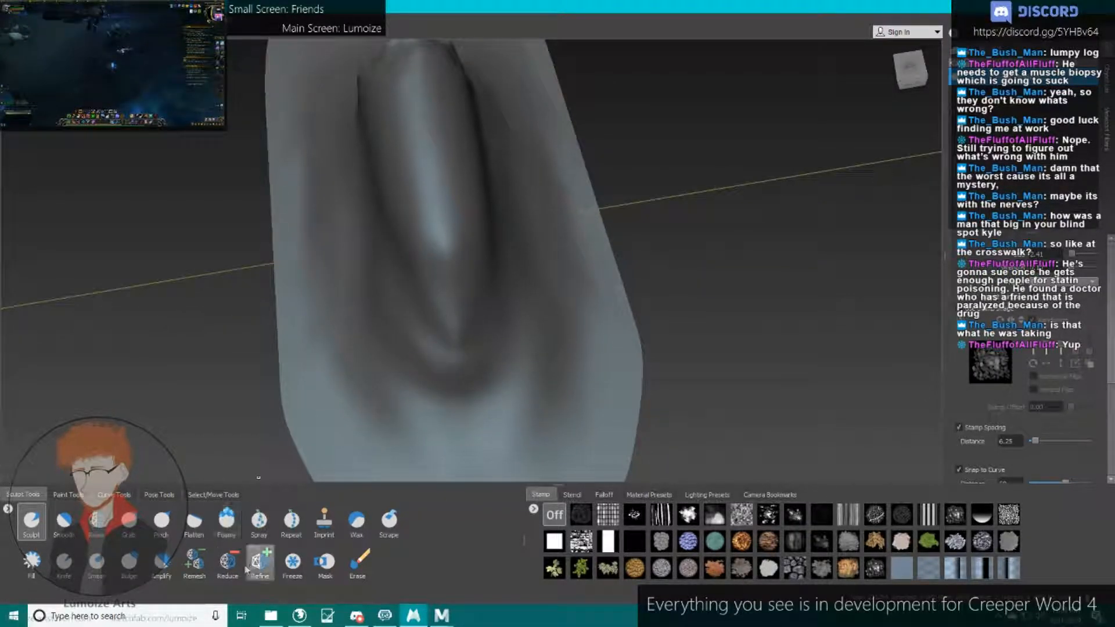
click(194, 561)
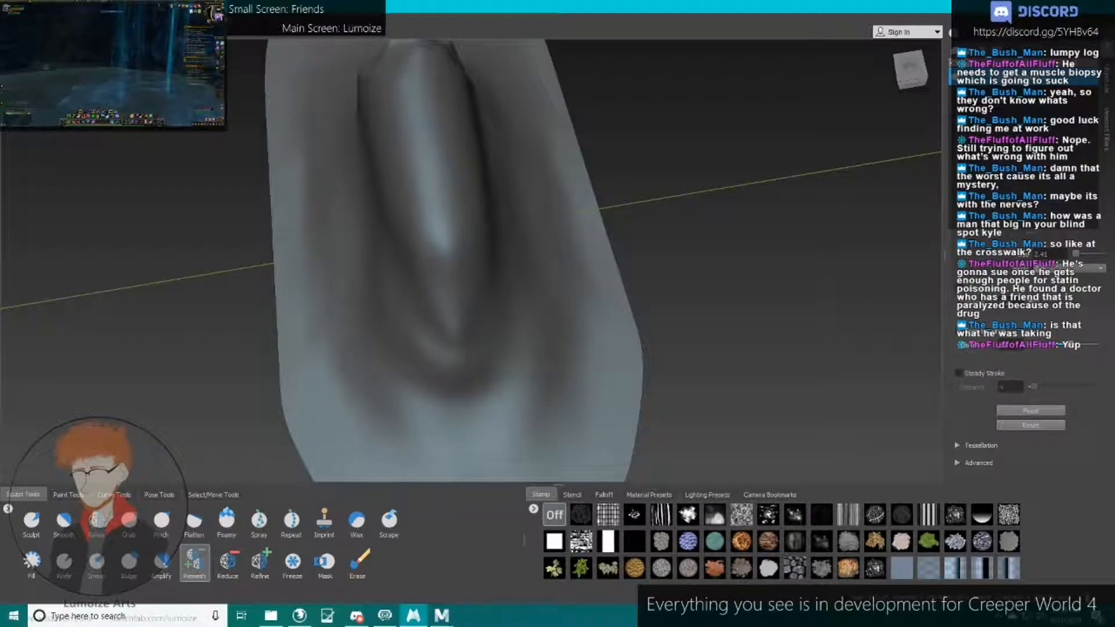
click(31, 520)
Carve into the surface around the body's rear end with the inverted Sculpt brush and smooth the area.
alt+drag(442, 215, 278, 157)
mouse_move(697, 189)
ctrl+mouse_down()
mouse_move(570, 178)
mouse_move(564, 237)
ctrl+mouse_up()
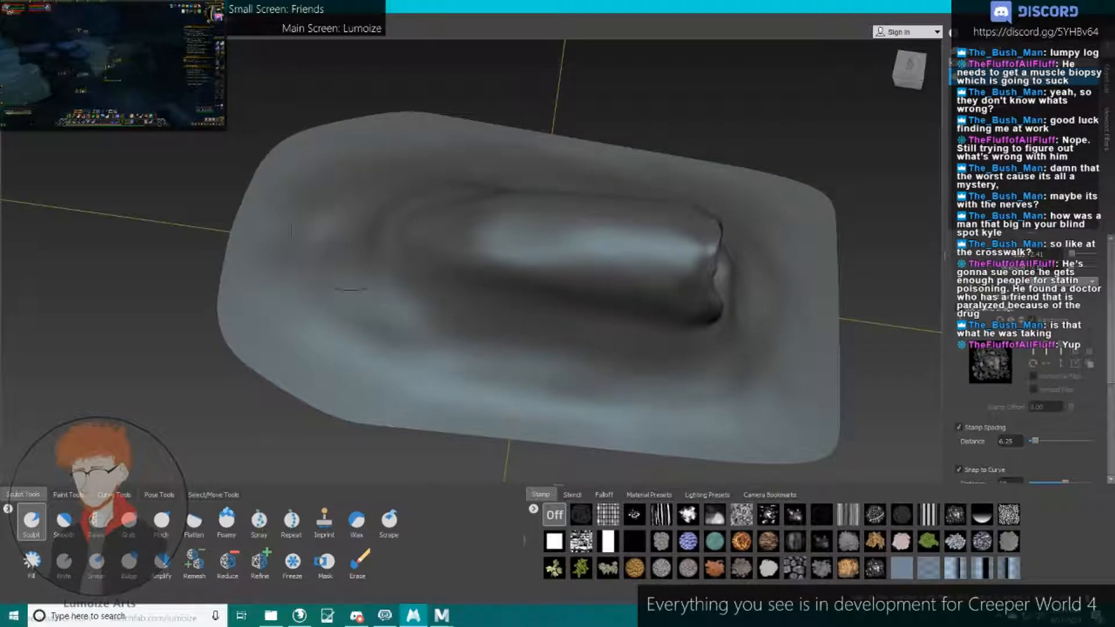
alt+drag(584, 238, 516, 232)
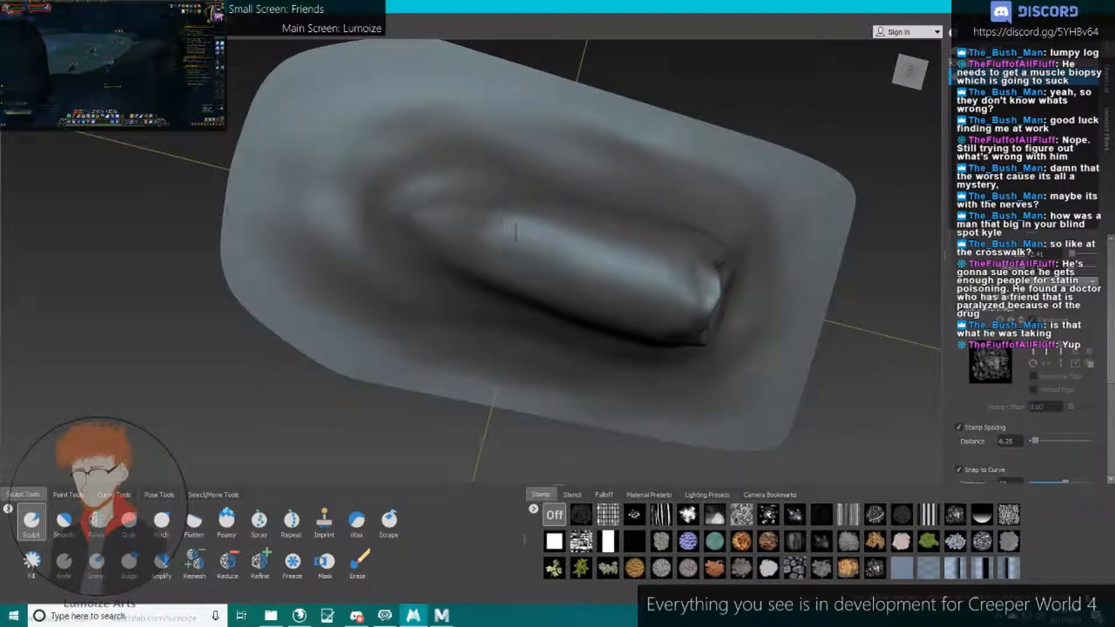
alt+drag(450, 199, 499, 261)
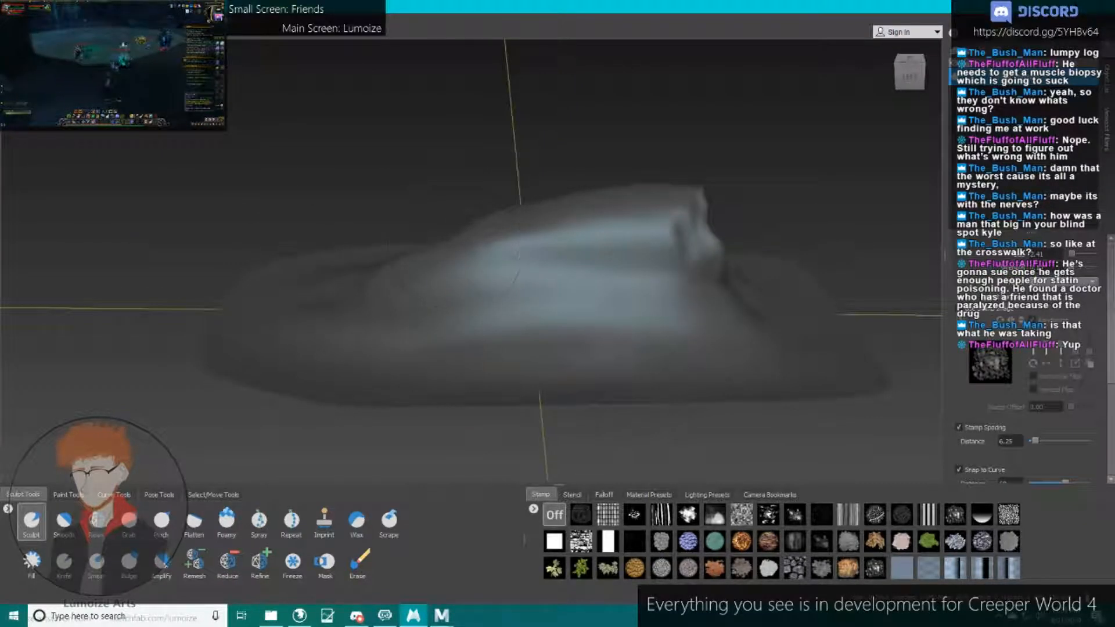
key(2)
alt+drag(476, 251, 488, 335)
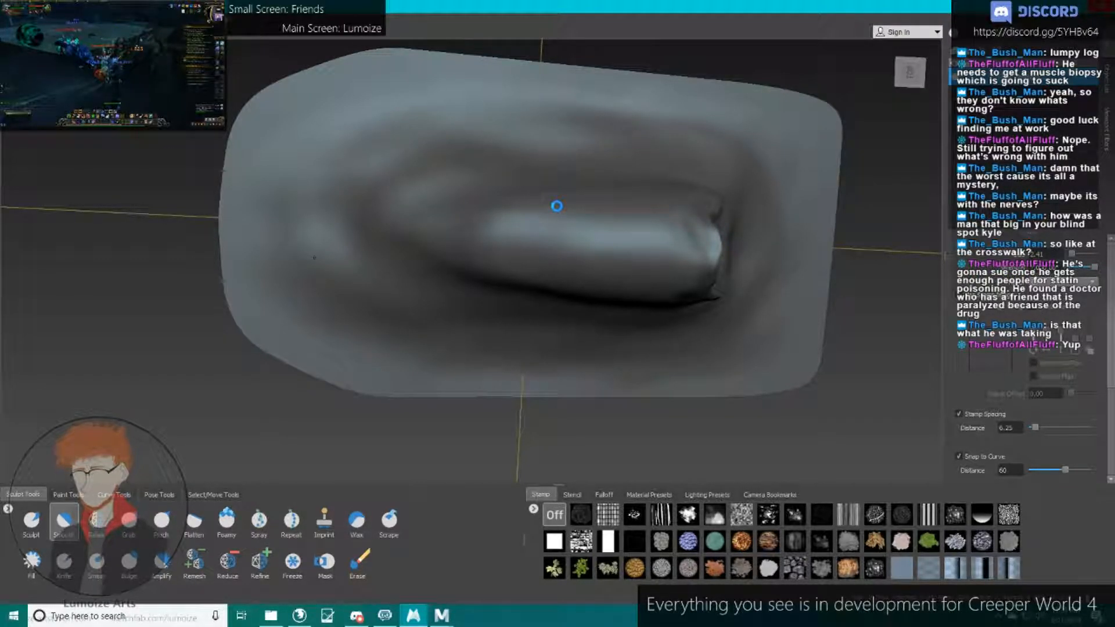
alt+drag(557, 206, 557, 201)
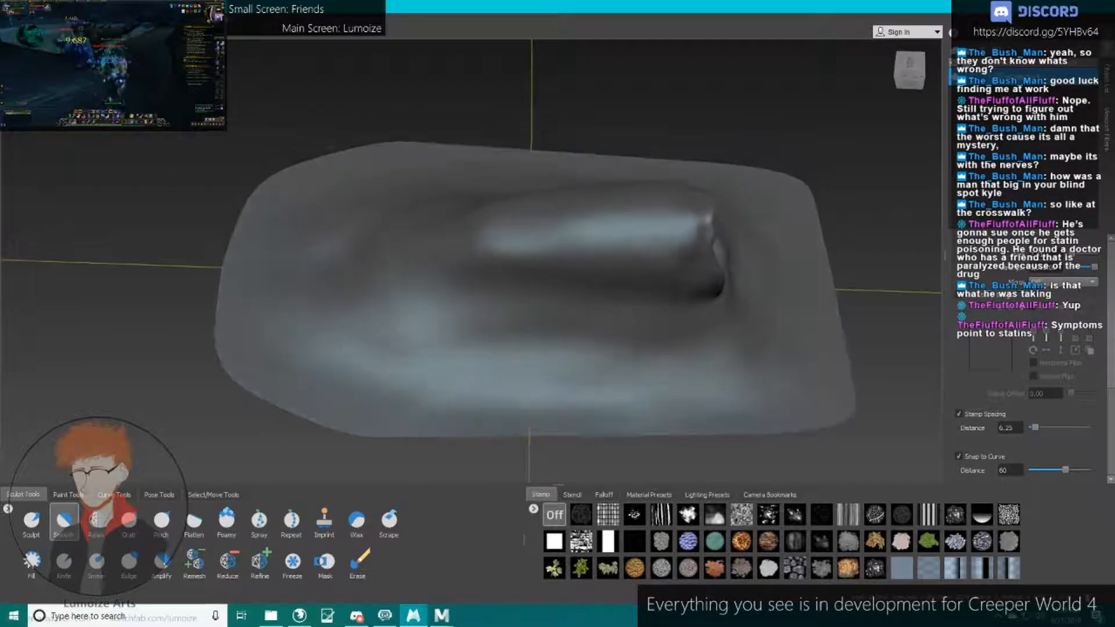
Save the sculpt as a Mudbox file named BlorbyLaunchy in the Mk2 folder.
key(ctrl+s)
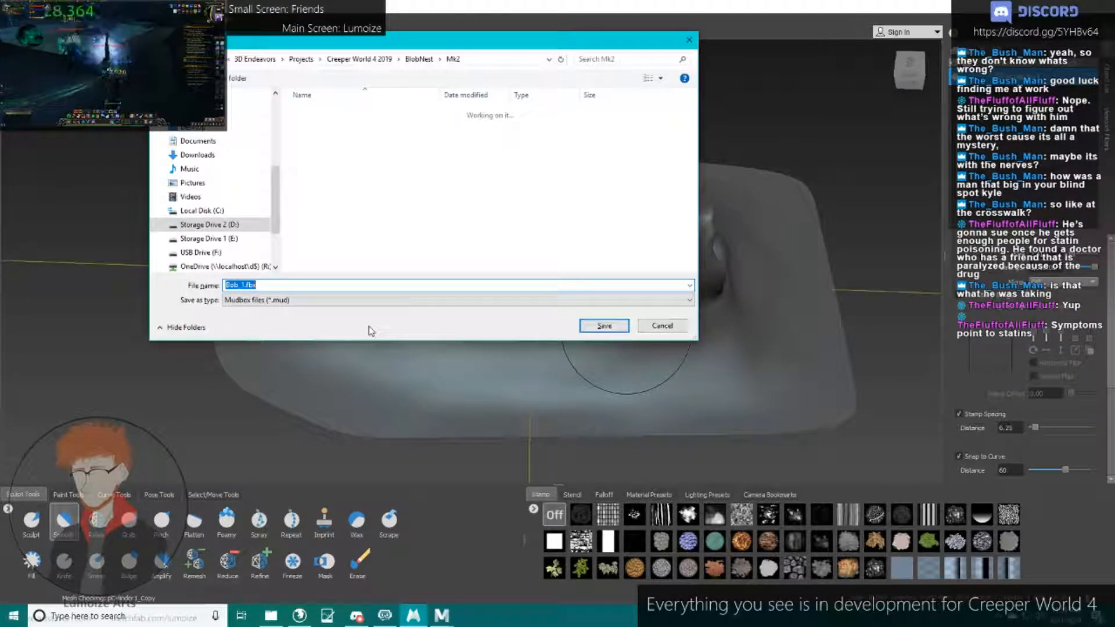
text(BlobbyLaunchy)
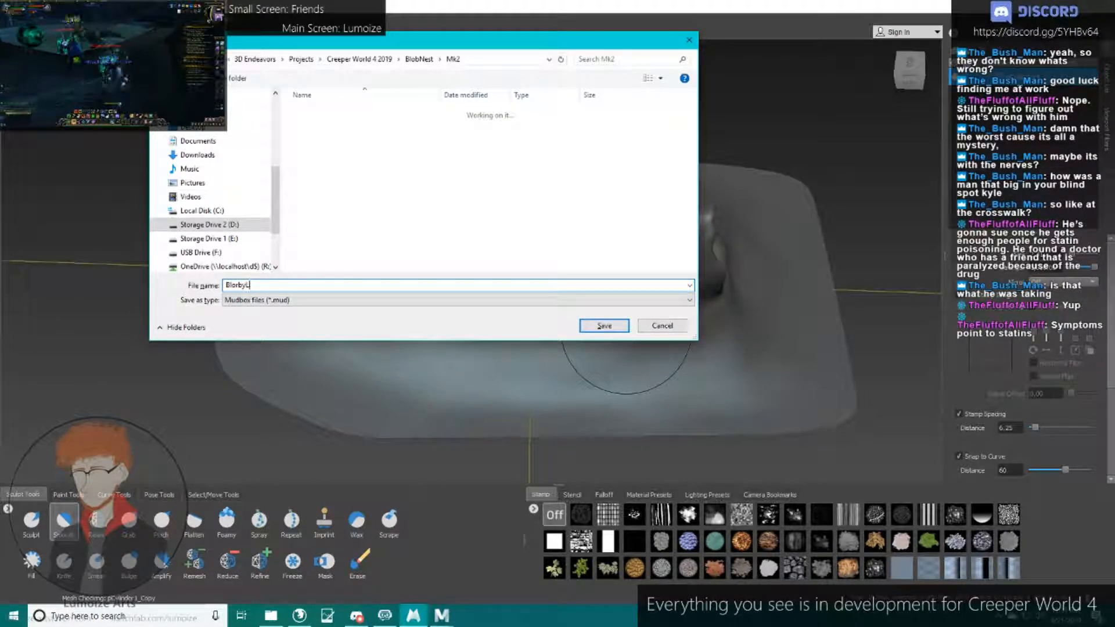
click(607, 330)
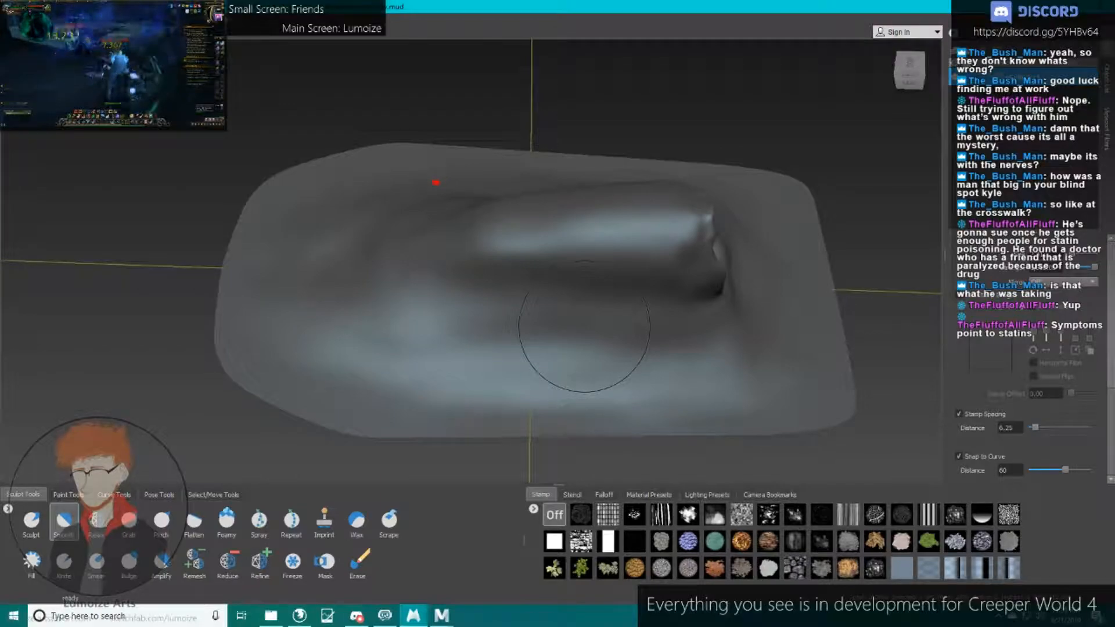
Check the body's side and base surface up close, from the rear around to the front opening.
mouse_move(436, 182)
middle_down()
mouse_move(525, 255)
mouse_move(525, 211)
mouse_move(617, 336)
mouse_move(448, 229)
middle_up()
alt+drag(449, 229, 456, 296)
scroll(454, 296, up, 8)
scroll(454, 296, up, 4)
alt+drag(493, 242, 600, 164)
scroll(471, 261, up, 3)
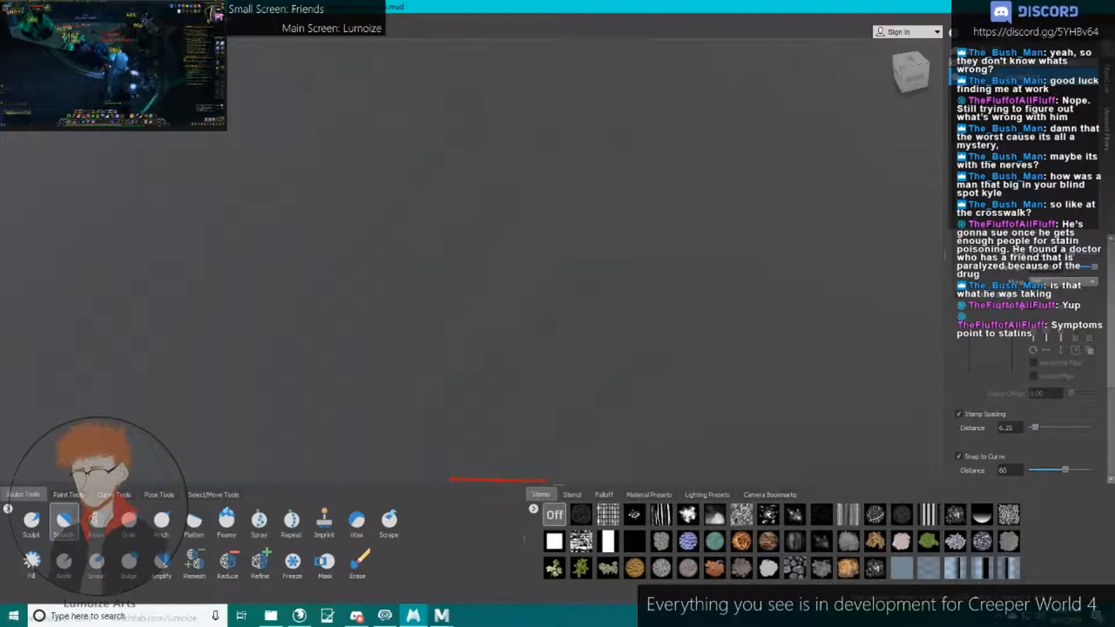
scroll(471, 261, down, 8)
click(228, 563)
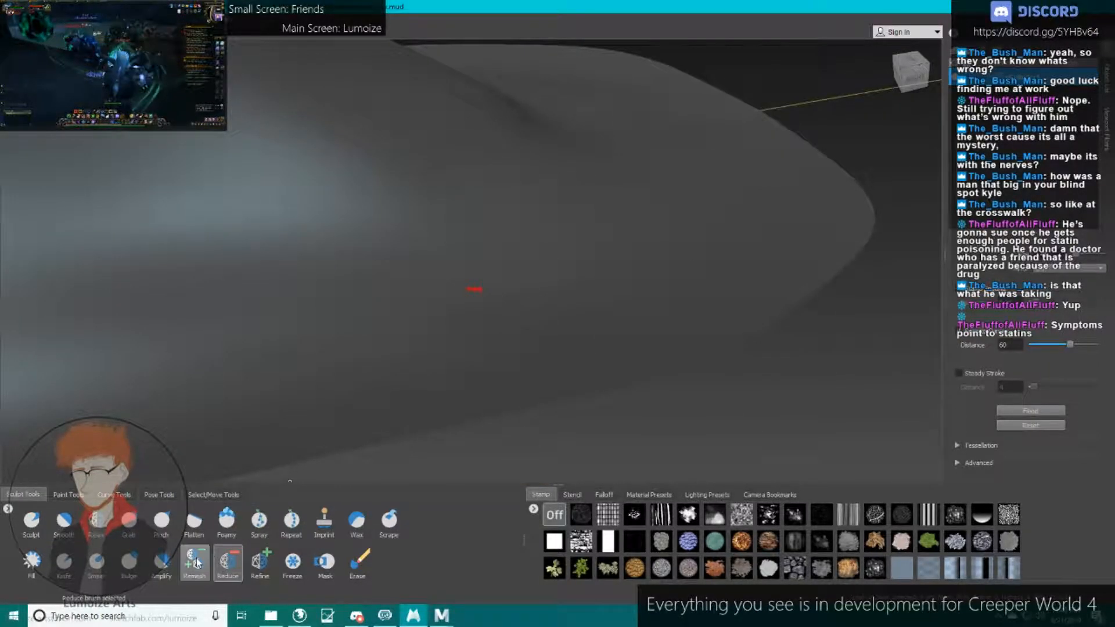
click(194, 561)
mouse_move(475, 289)
alt+mouse_down()
mouse_move(570, 209)
mouse_move(639, 262)
alt+mouse_up()
scroll(545, 259, down, 5)
mouse_move(545, 260)
alt+mouse_down()
mouse_move(734, 306)
mouse_move(505, 341)
mouse_move(498, 403)
alt+mouse_up()
click(64, 522)
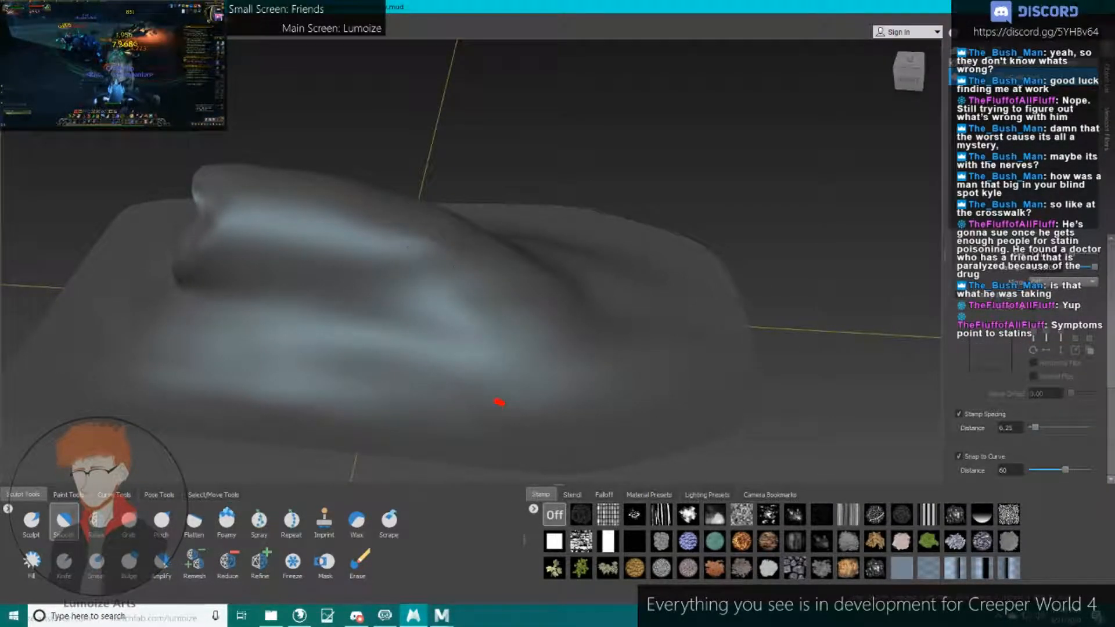
mouse_move(500, 402)
alt+mouse_down()
mouse_move(474, 442)
mouse_move(903, 378)
mouse_move(804, 316)
mouse_move(880, 333)
mouse_move(745, 209)
alt+mouse_up()
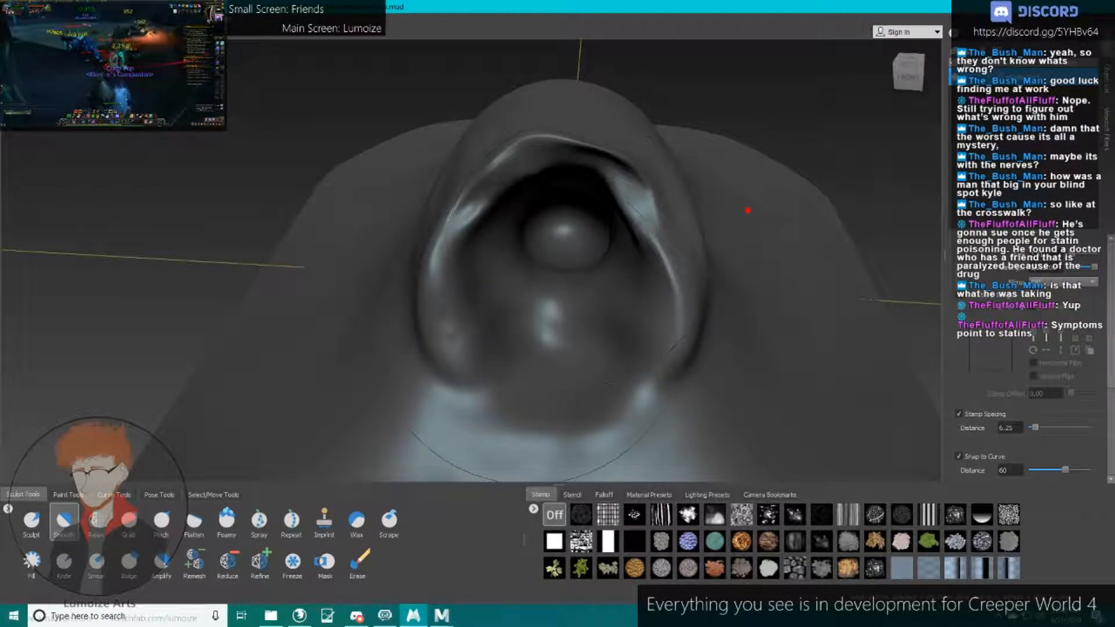
Build up the inner walls of the front opening with the Foamy brush, deepening the creases beside its floor.
click(31, 522)
scroll(582, 267, up, 2)
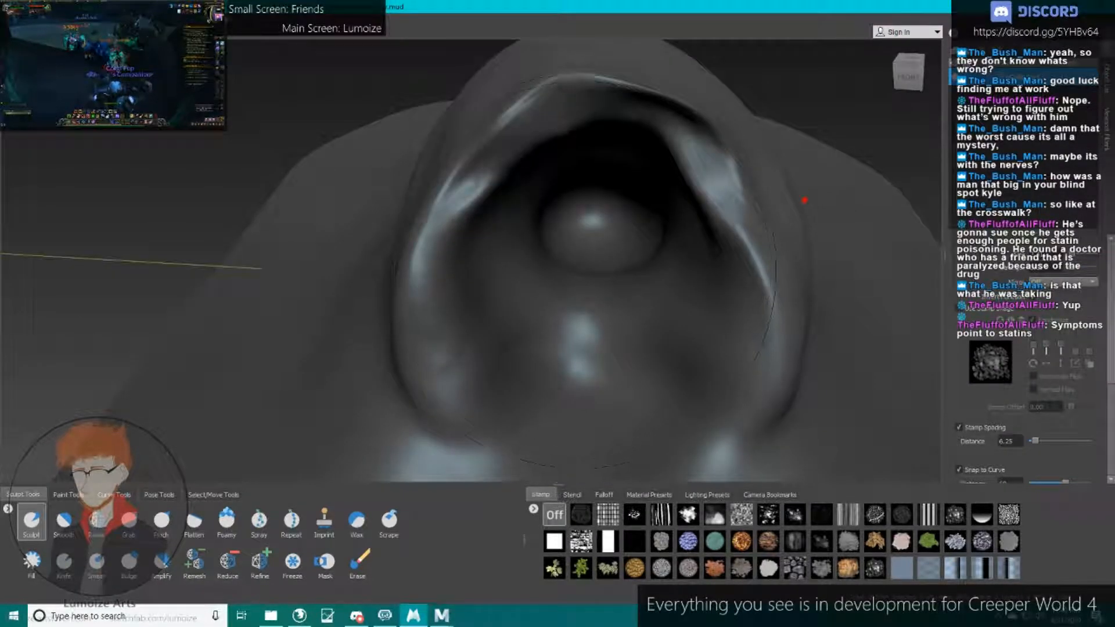
key(7)
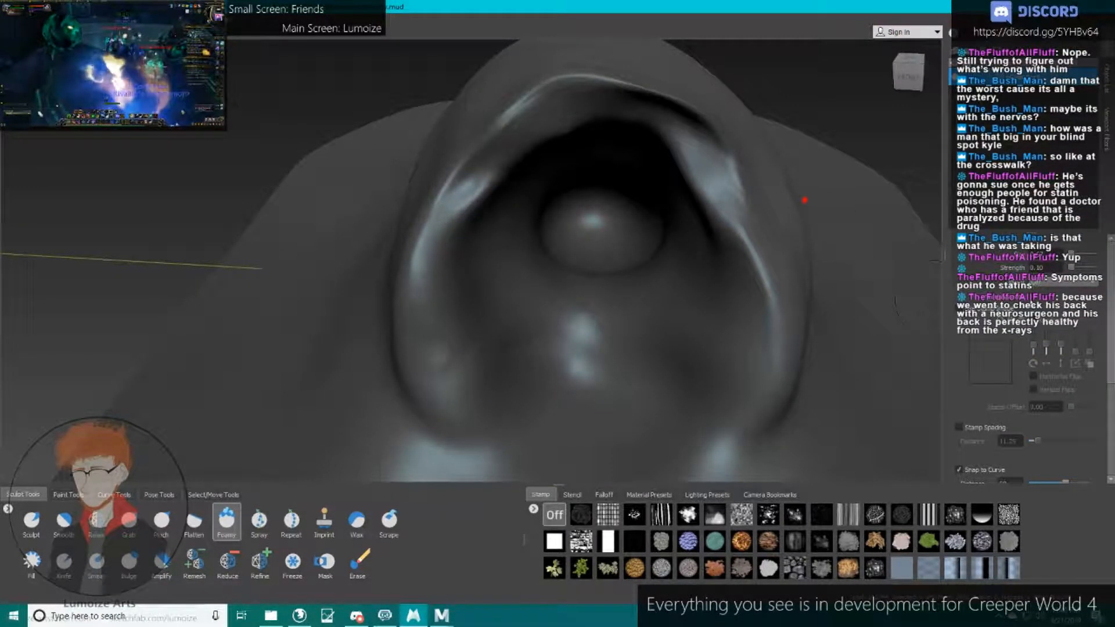
mouse_move(804, 200)
alt+mouse_down()
mouse_move(934, 406)
mouse_move(939, 383)
mouse_move(832, 267)
mouse_move(639, 244)
mouse_move(406, 290)
mouse_move(187, 438)
mouse_move(374, 254)
mouse_move(590, 115)
alt+mouse_up()
alt+right_drag(590, 115, 709, 85)
mouse_move(709, 85)
alt+mouse_down()
mouse_move(538, 216)
mouse_move(527, 258)
mouse_move(596, 100)
mouse_move(790, 49)
mouse_move(784, 94)
mouse_move(664, 119)
mouse_move(577, 338)
mouse_move(541, 342)
mouse_move(527, 305)
mouse_move(632, 352)
mouse_move(801, 460)
mouse_move(725, 68)
alt+mouse_up()
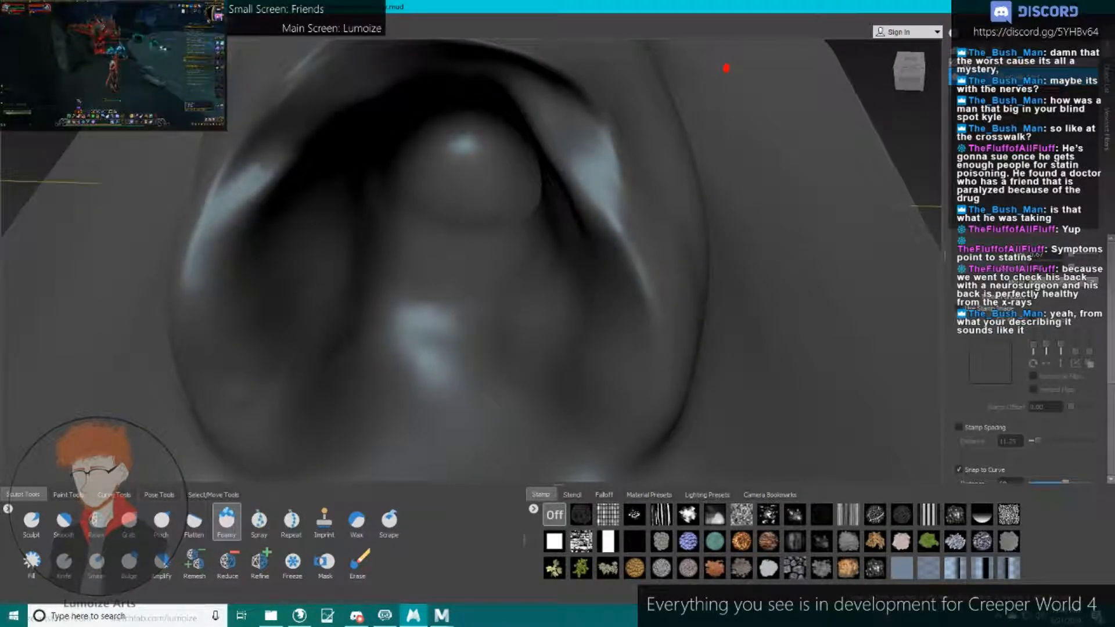
Sculpt soft folds with the Foamy brush where the opening's lower lip runs into the base.
scroll(727, 68, down, 5)
alt+drag(726, 68, 936, 83)
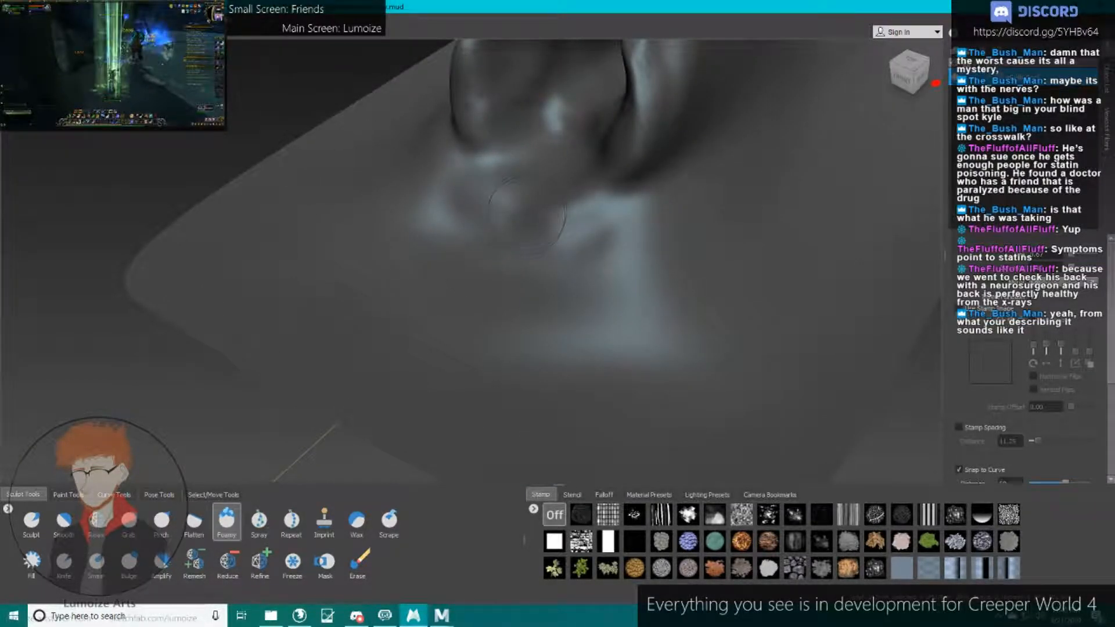
alt+right_drag(936, 83, 899, 243)
alt+drag(898, 244, 746, 358)
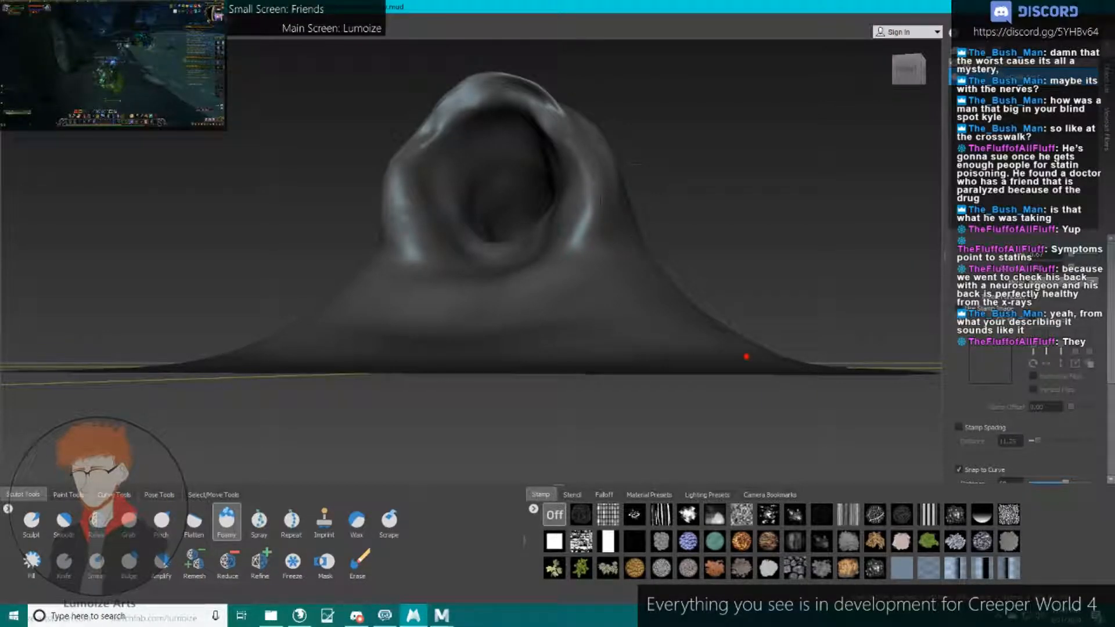
alt+drag(574, 199, 371, 255)
alt+drag(481, 259, 614, 259)
mouse_move(892, 263)
alt+mouse_down()
mouse_move(772, 263)
mouse_move(695, 315)
mouse_move(689, 260)
alt+mouse_up()
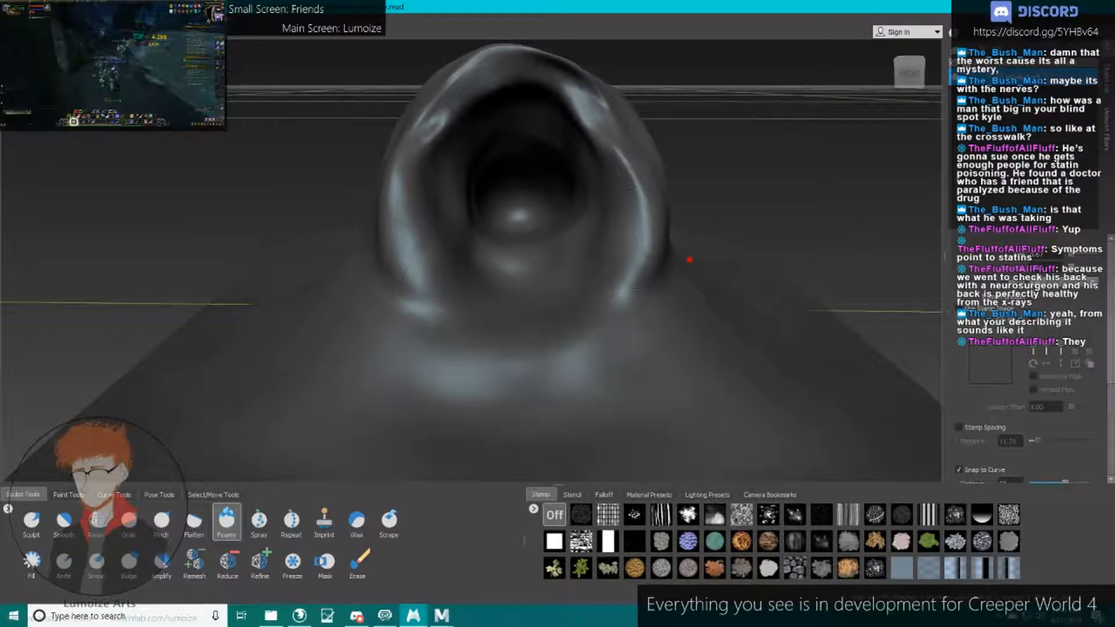
Try stamped Spray strokes on the base beside the front opening, and undo them.
click(259, 520)
alt+drag(524, 355, 699, 204)
mouse_move(768, 204)
mouse_down()
mouse_move(714, 122)
mouse_move(511, 165)
mouse_move(368, 360)
mouse_move(529, 375)
mouse_up()
key(ctrl+z)
mouse_move(416, 395)
mouse_down()
mouse_move(398, 355)
mouse_move(484, 128)
mouse_move(801, 174)
mouse_move(721, 302)
mouse_up()
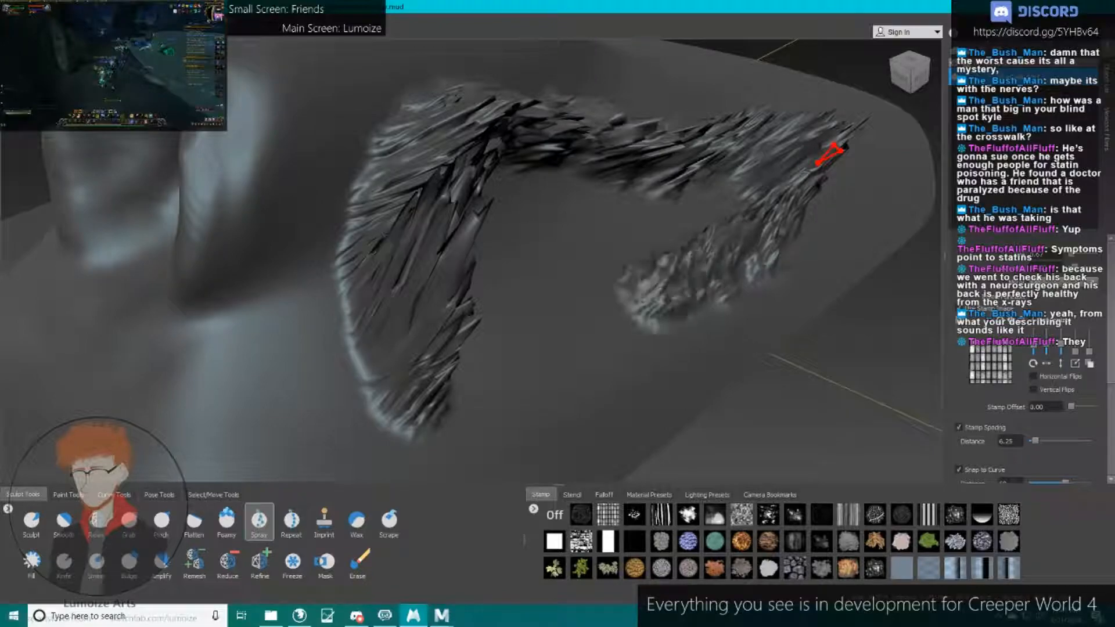
key(ctrl+z)
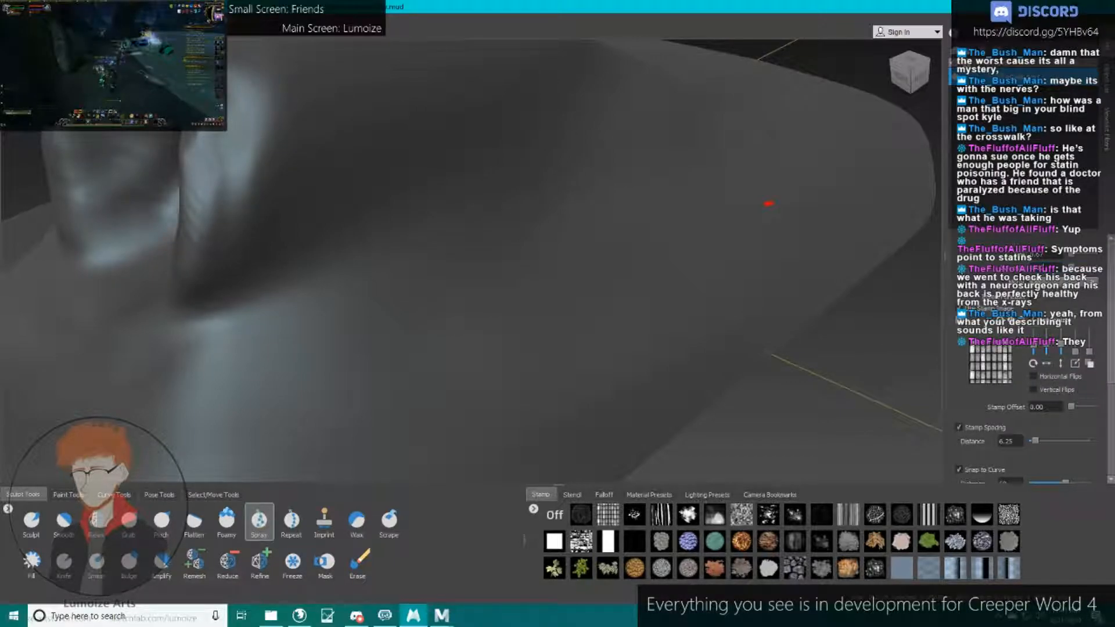
mouse_move(442, 186)
mouse_down()
mouse_move(293, 329)
mouse_move(415, 377)
mouse_move(499, 285)
mouse_move(604, 355)
mouse_up()
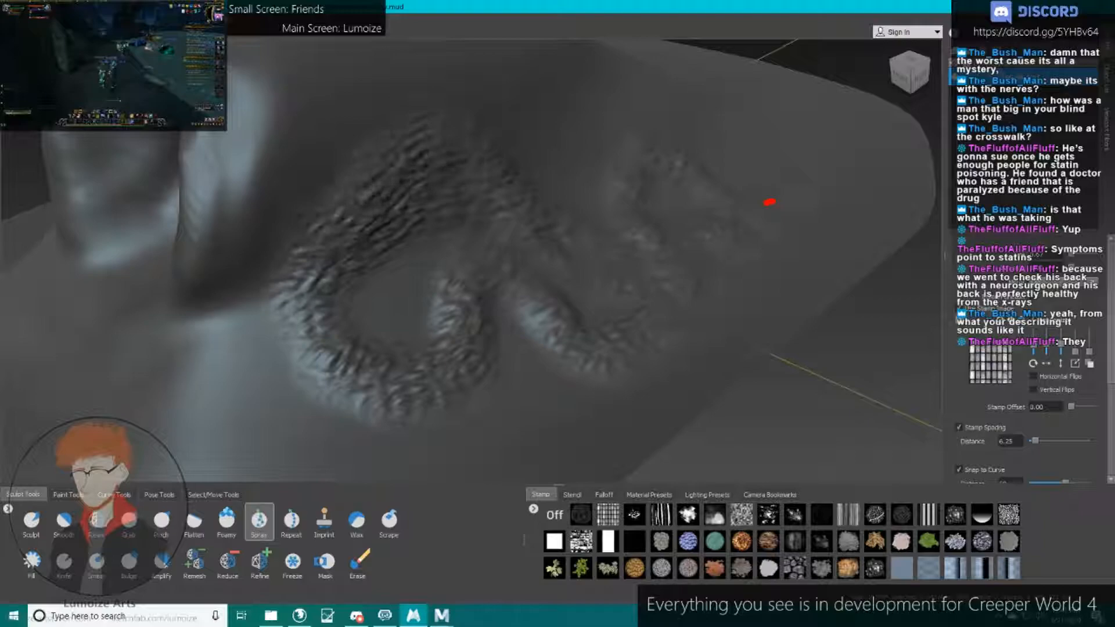
key(ctrl+z)
Try Spray strokes across the body around the front opening, and undo them.
alt+middle_drag(770, 202, 791, 218)
alt+drag(791, 217, 583, 377)
mouse_move(588, 254)
mouse_down()
mouse_move(522, 87)
mouse_move(473, 82)
mouse_up()
alt+drag(582, 377, 608, 323)
mouse_move(504, 125)
mouse_down()
mouse_move(430, 82)
mouse_move(305, 153)
mouse_up()
alt+drag(608, 323, 593, 217)
key(ctrl+z)
key(ctrl+z)
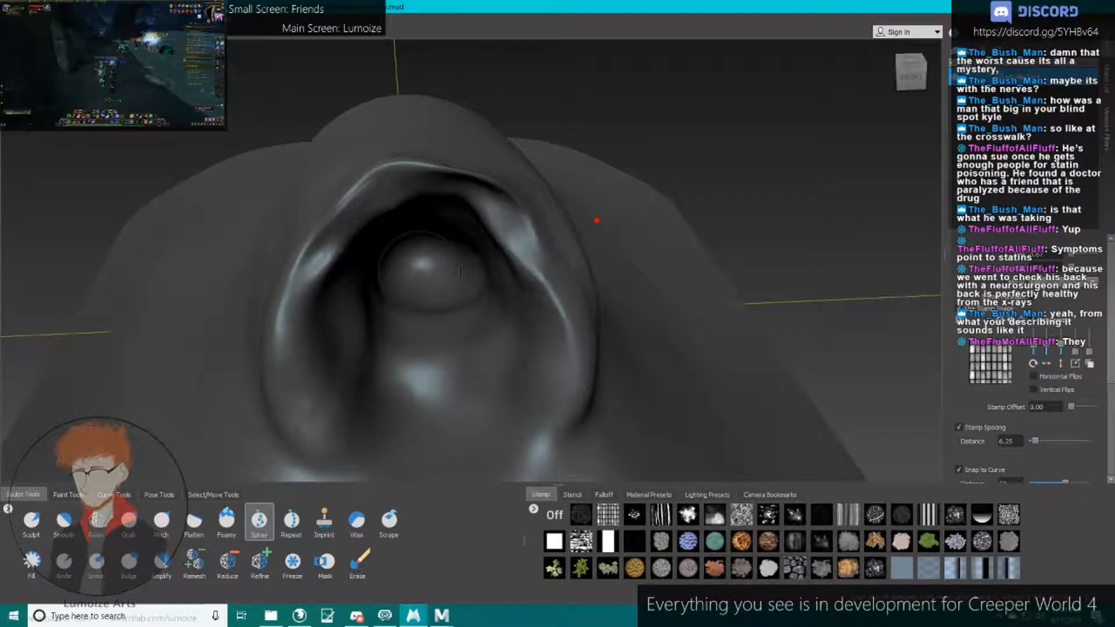
Inspect the rim of the front opening and the adjoining flank from the front and the side.
click(388, 523)
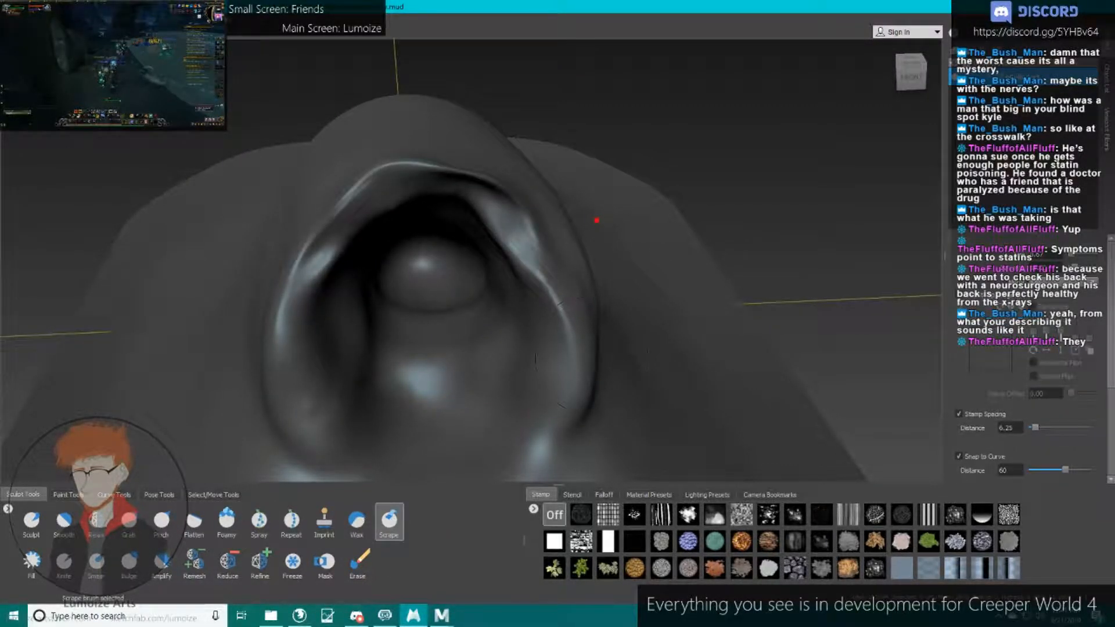
alt+drag(615, 221, 430, 325)
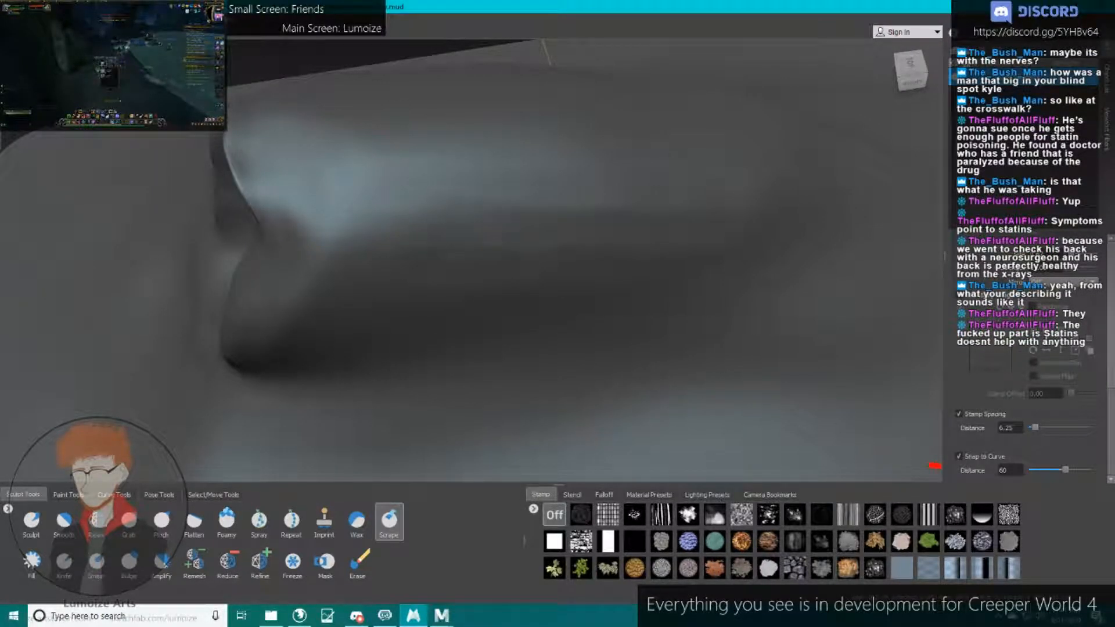
mouse_move(430, 326)
alt+mouse_down()
mouse_move(558, 250)
mouse_move(492, 268)
mouse_move(647, 257)
mouse_move(495, 376)
alt+mouse_up()
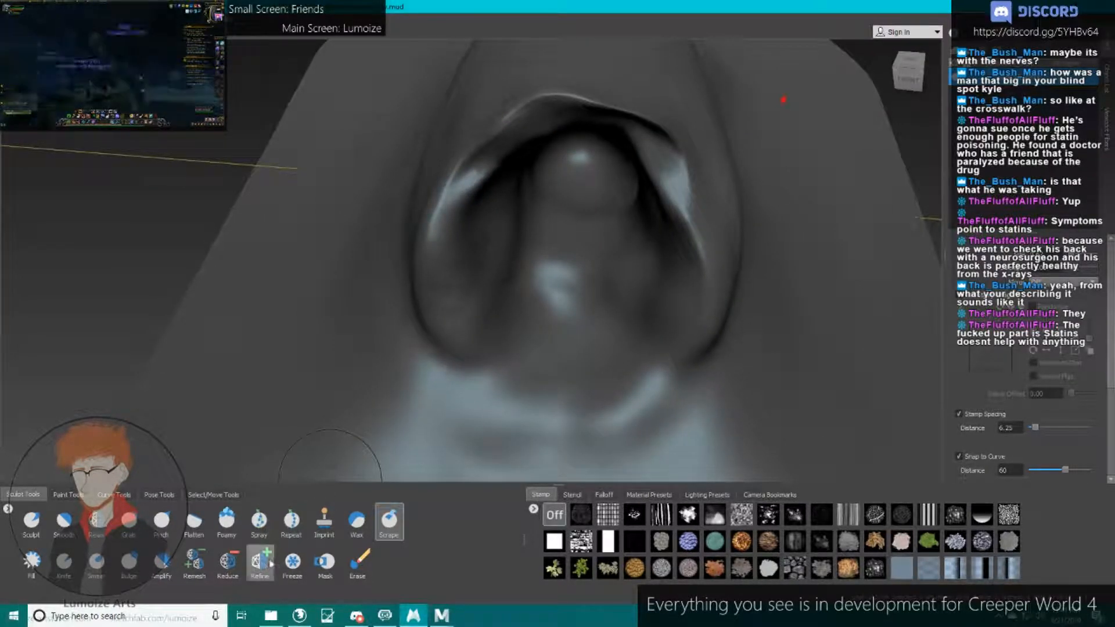
click(96, 565)
alt+drag(465, 325, 342, 290)
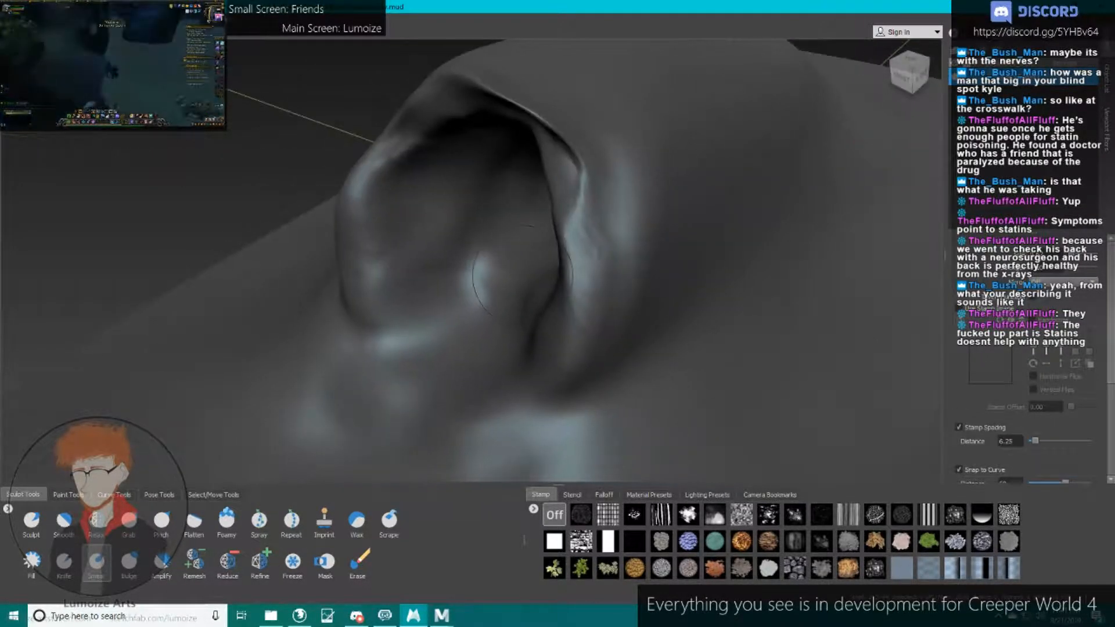
alt+drag(586, 314, 831, 269)
alt+middle_drag(831, 269, 801, 405)
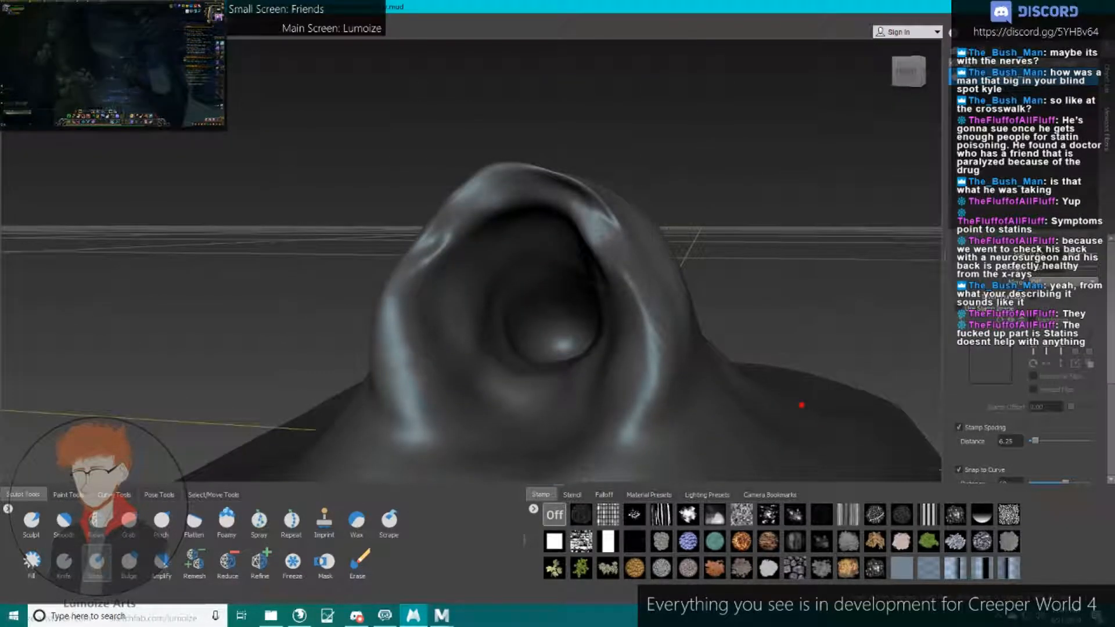
Sculpt a stroke across the upper rim of the front opening with the Sculpt brush.
click(31, 522)
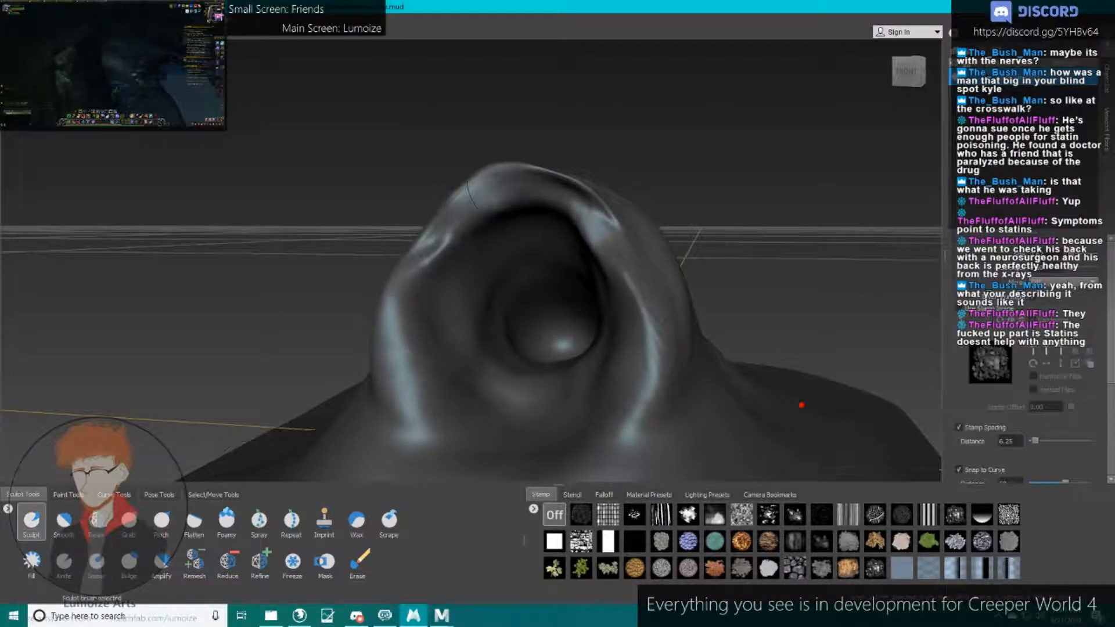
alt+middle_drag(569, 244, 515, 306)
alt+drag(516, 306, 560, 229)
alt+right_drag(559, 229, 633, 250)
drag(476, 229, 604, 360)
Try further Sculpt strokes over the upper rim from an angled side view, and undo them.
mouse_move(581, 290)
alt+mouse_down()
mouse_move(453, 273)
mouse_move(395, 290)
alt+mouse_up()
alt+middle_drag(394, 291, 628, 198)
mouse_move(540, 221)
mouse_down()
mouse_move(598, 262)
mouse_move(610, 284)
mouse_up()
alt+drag(516, 256, 560, 247)
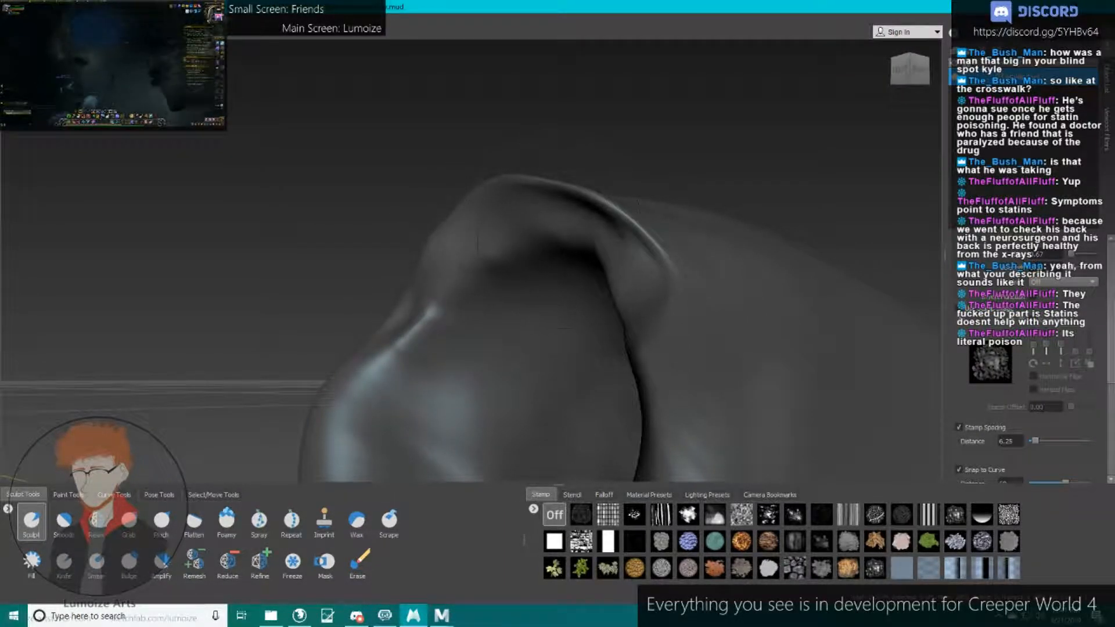
mouse_move(531, 210)
mouse_down()
mouse_move(601, 227)
mouse_move(567, 246)
mouse_move(622, 224)
mouse_up()
key(ctrl+z)
key(ctrl+z)
Sculpt uneven fleshy folds along both sides of the front opening's upper rim.
scroll(538, 226, up, 3)
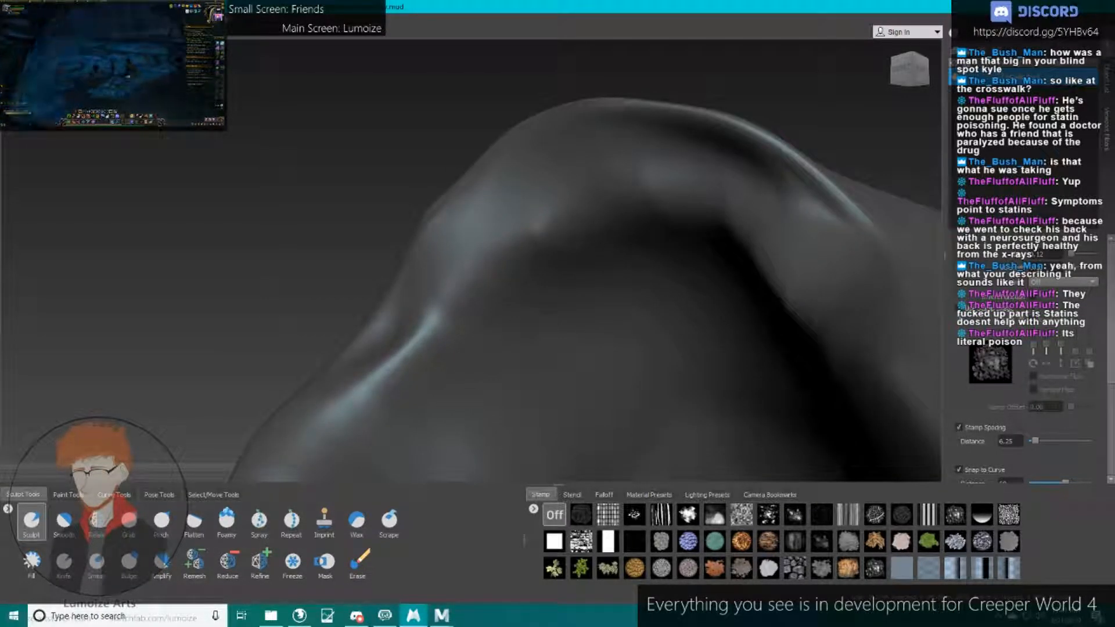
mouse_move(639, 155)
mouse_down()
mouse_move(710, 161)
mouse_move(781, 189)
mouse_move(824, 237)
mouse_up()
mouse_move(821, 235)
alt+mouse_down()
mouse_move(856, 234)
mouse_move(717, 204)
mouse_move(589, 200)
mouse_move(566, 210)
alt+mouse_up()
drag(540, 229, 466, 283)
Soften the newly sculpted folds across the top of the rim with the Smooth brush.
click(65, 520)
mouse_move(531, 229)
mouse_down()
mouse_move(491, 261)
mouse_move(566, 204)
mouse_up()
mouse_move(566, 206)
alt+mouse_down()
mouse_move(569, 246)
mouse_move(485, 296)
mouse_move(537, 255)
mouse_move(607, 240)
mouse_move(503, 254)
alt+mouse_up()
alt+drag(505, 302, 552, 264)
alt+drag(540, 305, 533, 347)
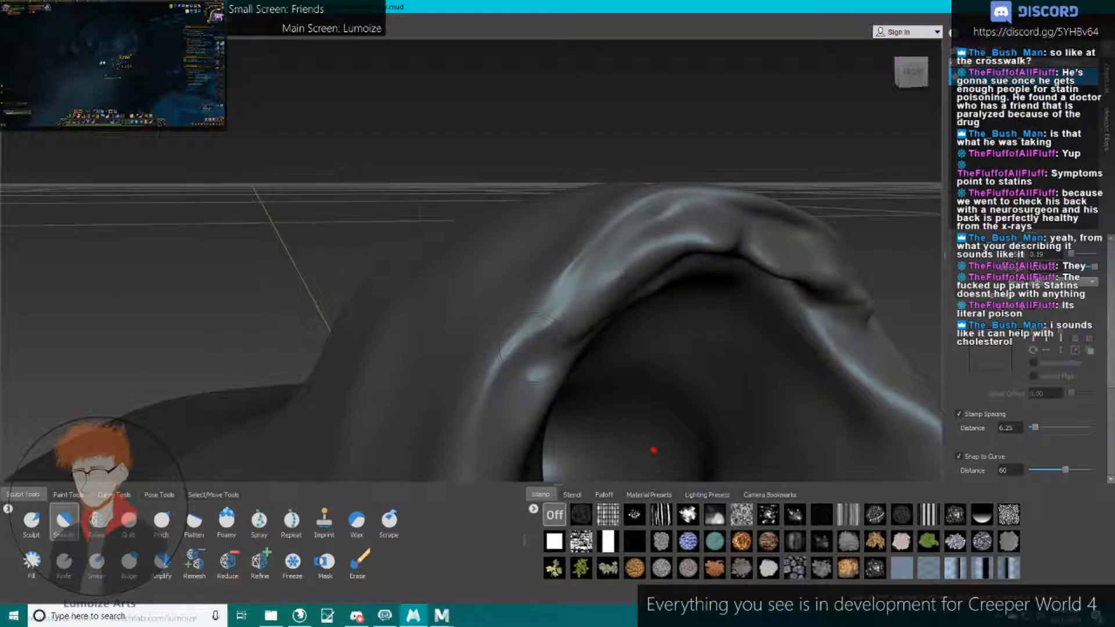
alt+drag(665, 244, 630, 203)
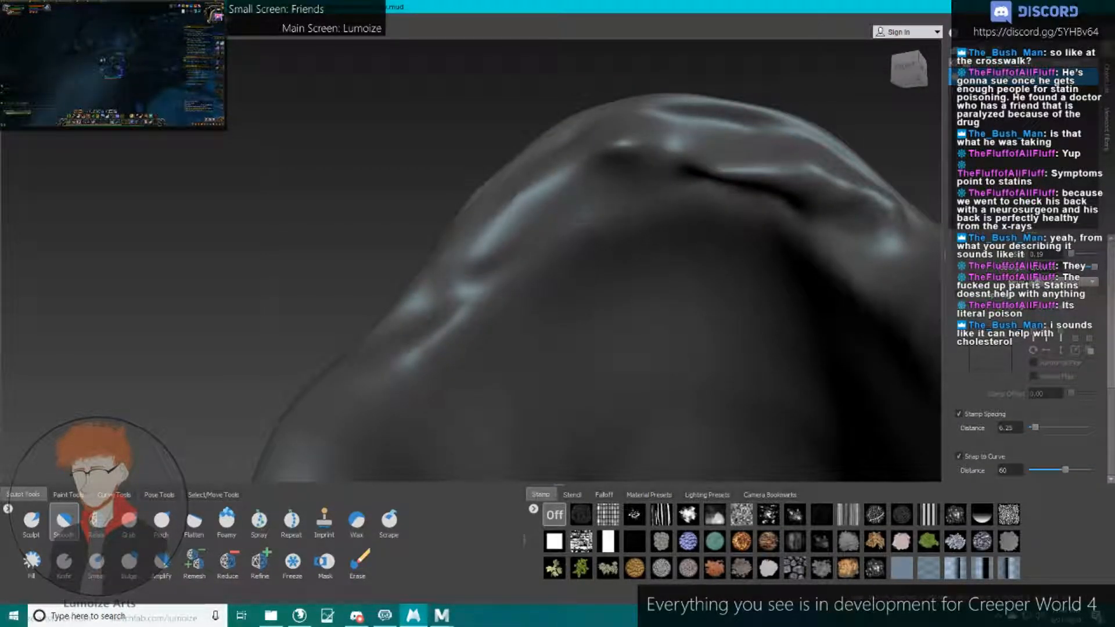
mouse_move(705, 175)
mouse_down()
mouse_move(804, 189)
mouse_move(723, 174)
mouse_up()
drag(801, 166, 621, 149)
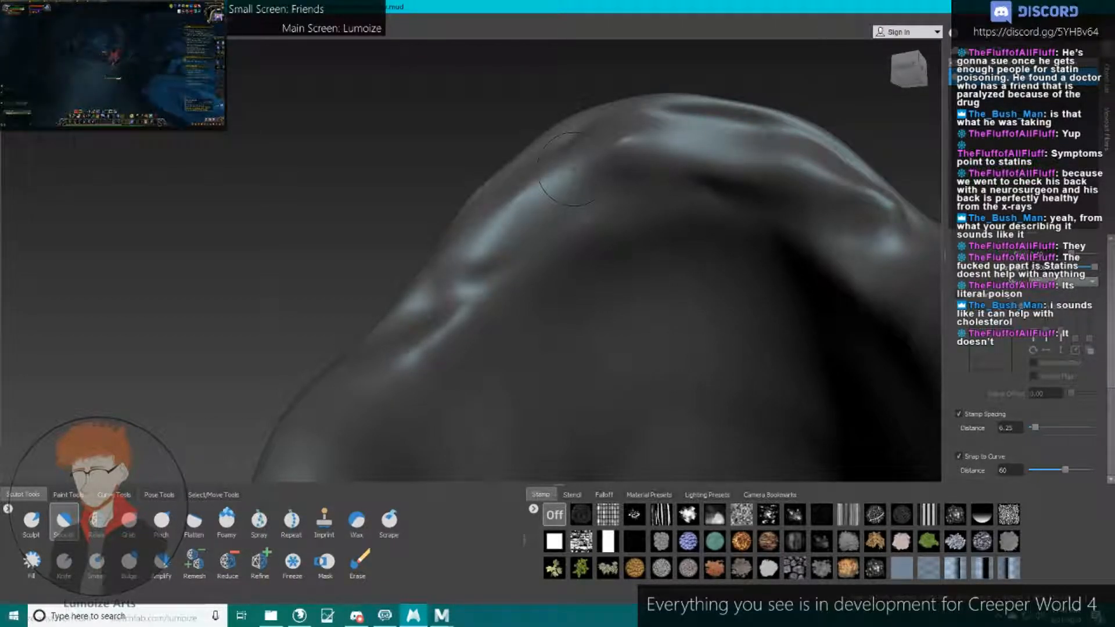
Smooth the shoulder of the upper rim where it turns down the side of the opening.
alt+drag(560, 181, 591, 191)
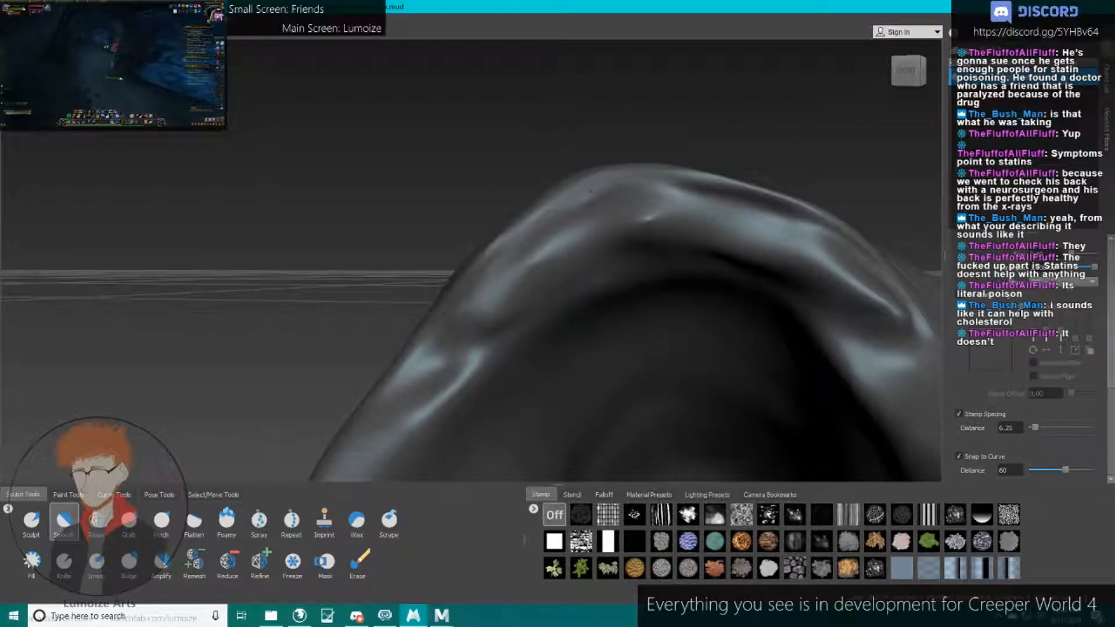
alt+drag(508, 235, 579, 260)
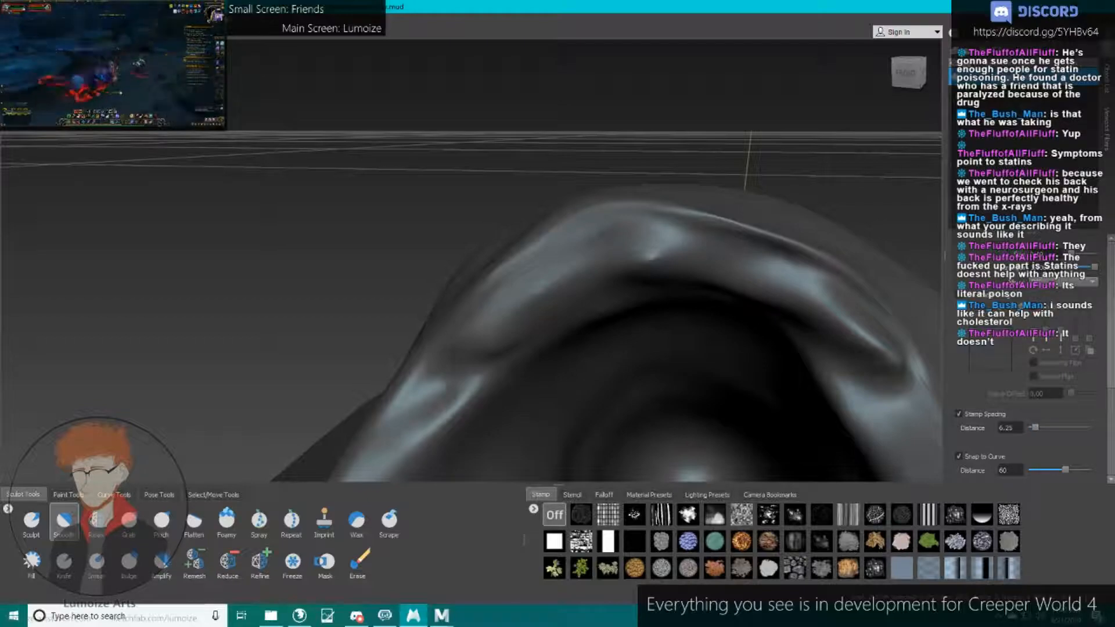
mouse_move(766, 264)
alt+mouse_down()
mouse_move(634, 316)
mouse_move(665, 368)
alt+mouse_up()
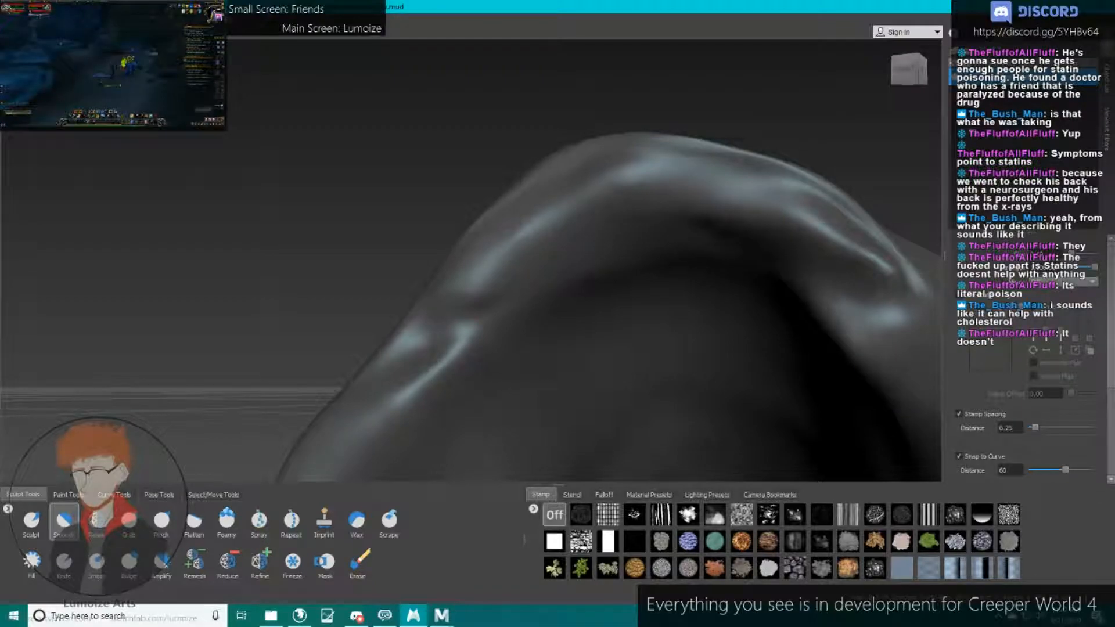
alt+middle_drag(871, 261, 737, 181)
mouse_move(738, 182)
alt+mouse_down()
mouse_move(763, 160)
mouse_move(691, 159)
alt+mouse_up()
mouse_move(645, 188)
mouse_down()
mouse_move(586, 154)
mouse_move(604, 119)
mouse_move(604, 166)
mouse_up()
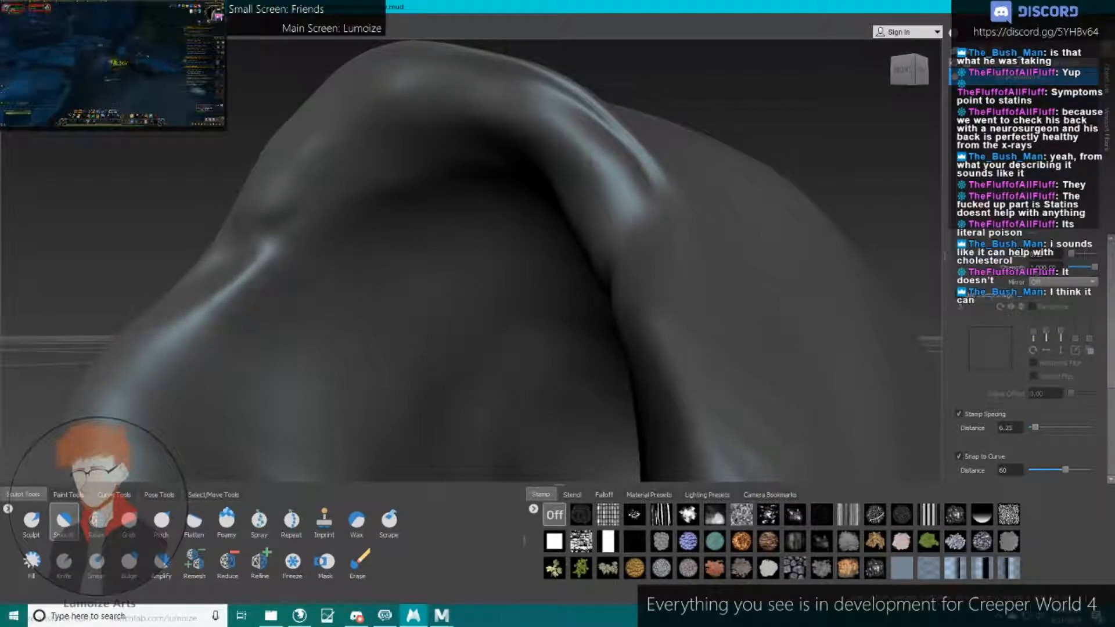
alt+drag(569, 122, 572, 151)
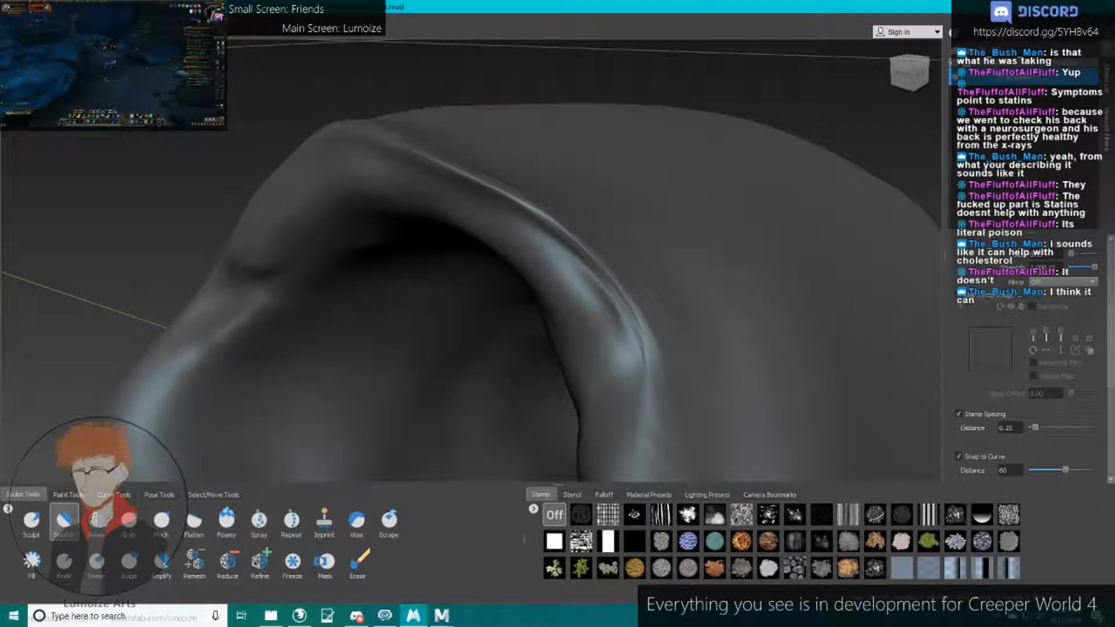
alt+drag(519, 202, 557, 224)
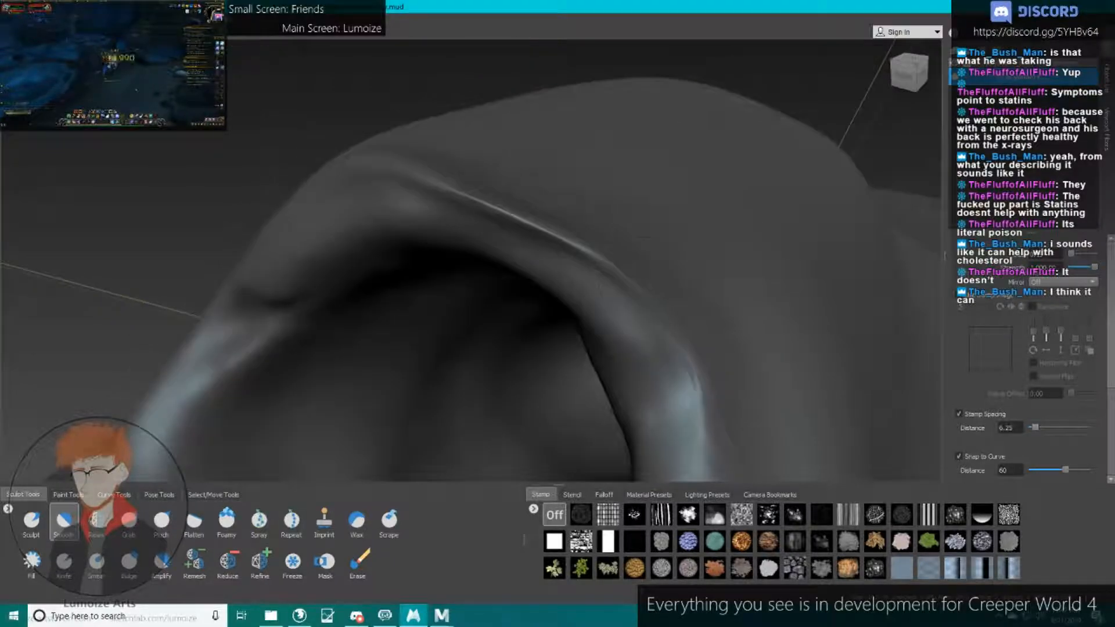
alt+drag(609, 264, 613, 173)
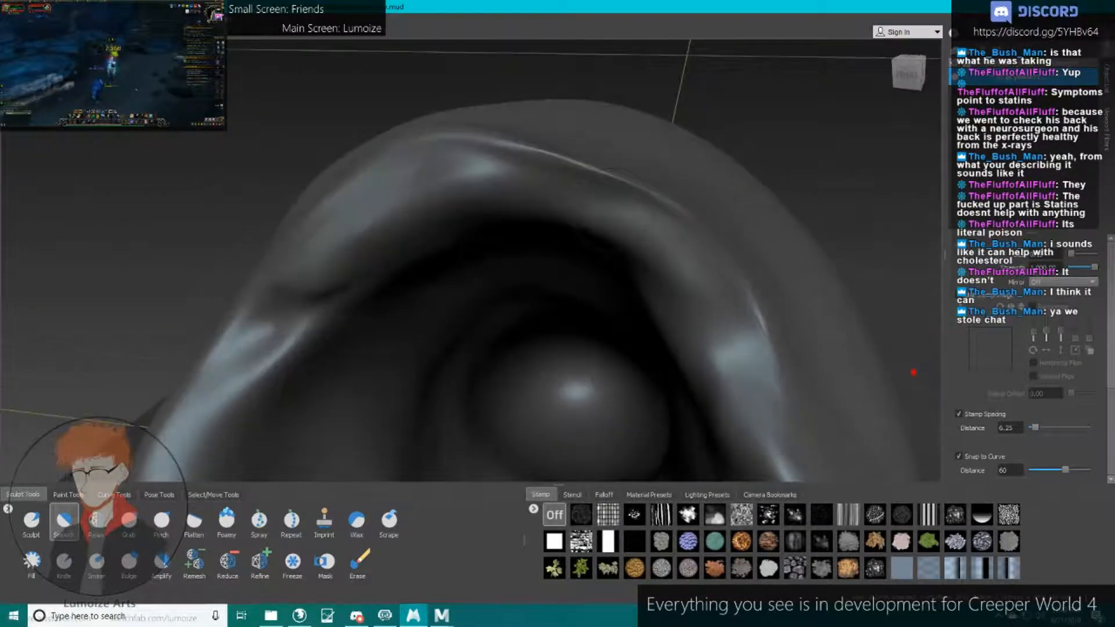
Try Sculpt strokes along the crest of the upper rim from the front and above, and undo them.
click(31, 522)
alt+drag(372, 302, 390, 221)
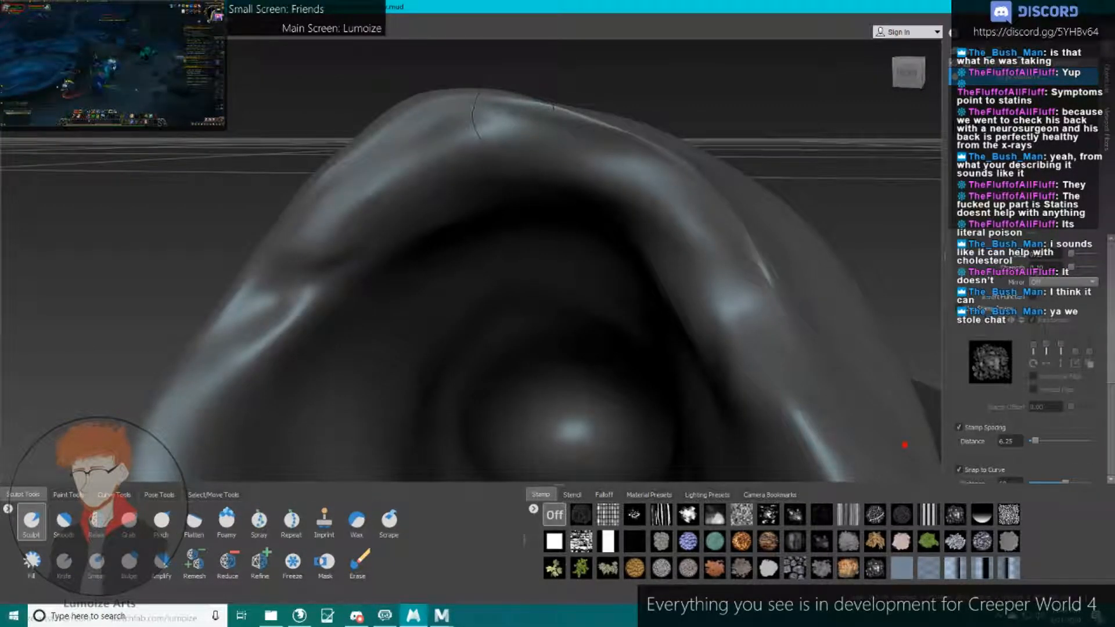
drag(487, 125, 624, 143)
mouse_move(755, 261)
alt+mouse_down()
mouse_move(621, 325)
mouse_move(389, 215)
alt+mouse_up()
alt+drag(544, 214, 772, 279)
alt+right_drag(773, 279, 948, 300)
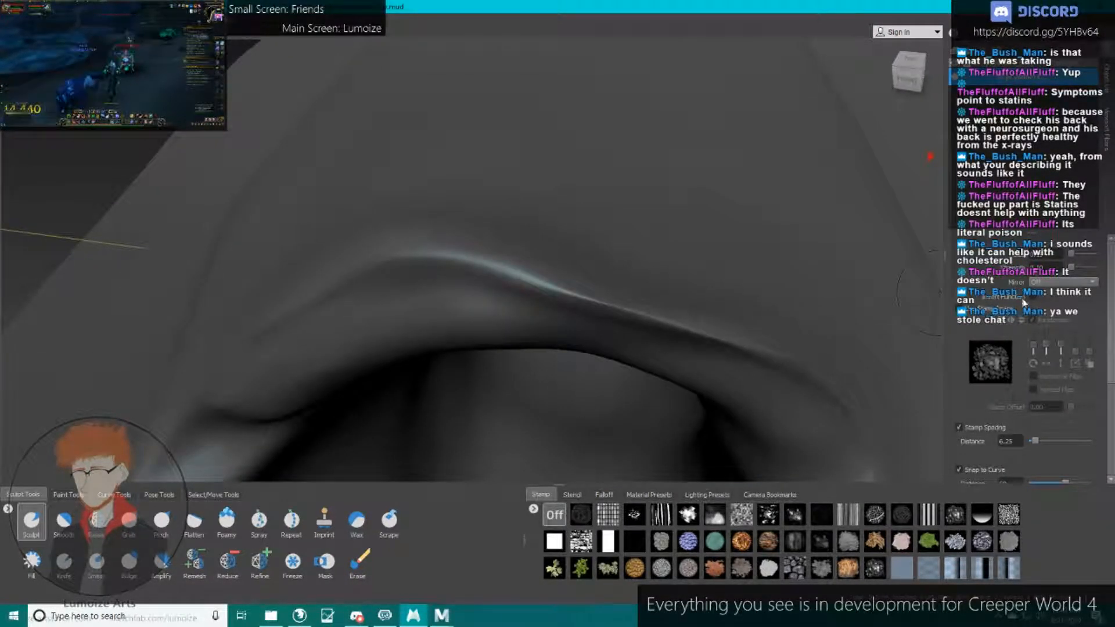
mouse_move(766, 324)
mouse_down()
mouse_move(606, 316)
mouse_move(537, 293)
mouse_move(552, 110)
mouse_up()
alt+middle_drag(551, 111, 560, 247)
key(ctrl+z)
key(ctrl+z)
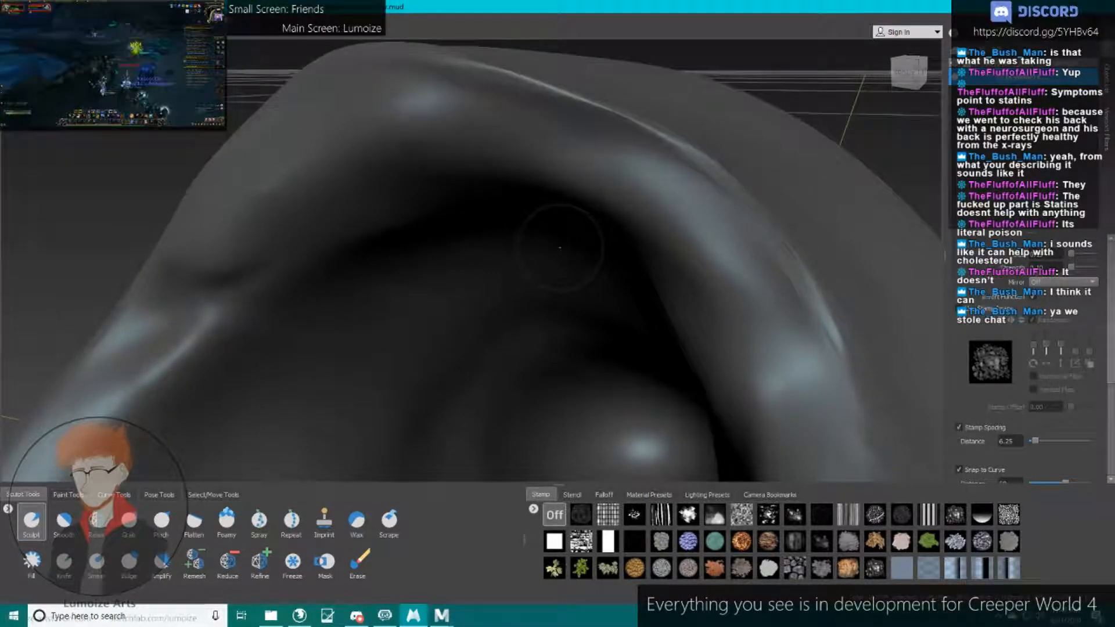
alt+drag(552, 237, 615, 232)
click(65, 521)
alt+drag(209, 316, 262, 308)
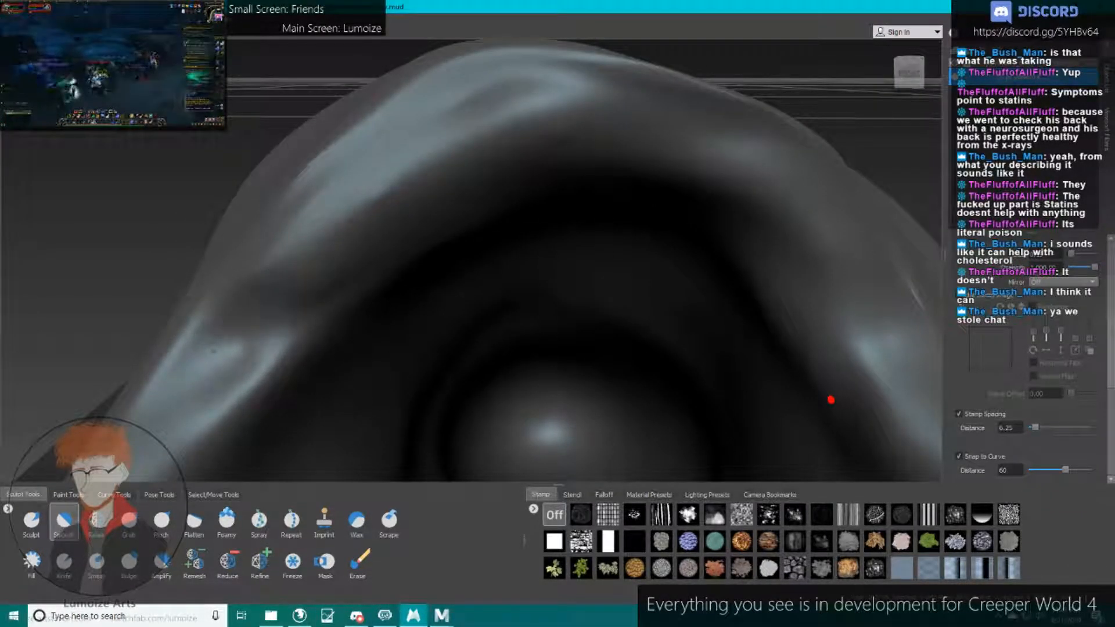
alt+drag(724, 448, 543, 329)
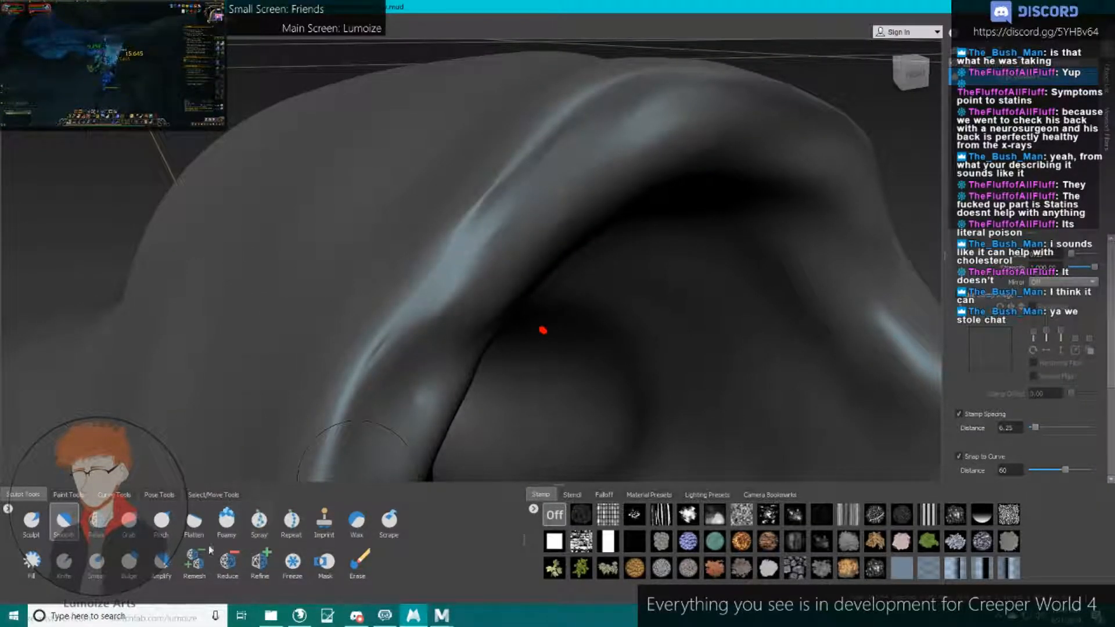
click(200, 562)
alt+drag(264, 354, 331, 397)
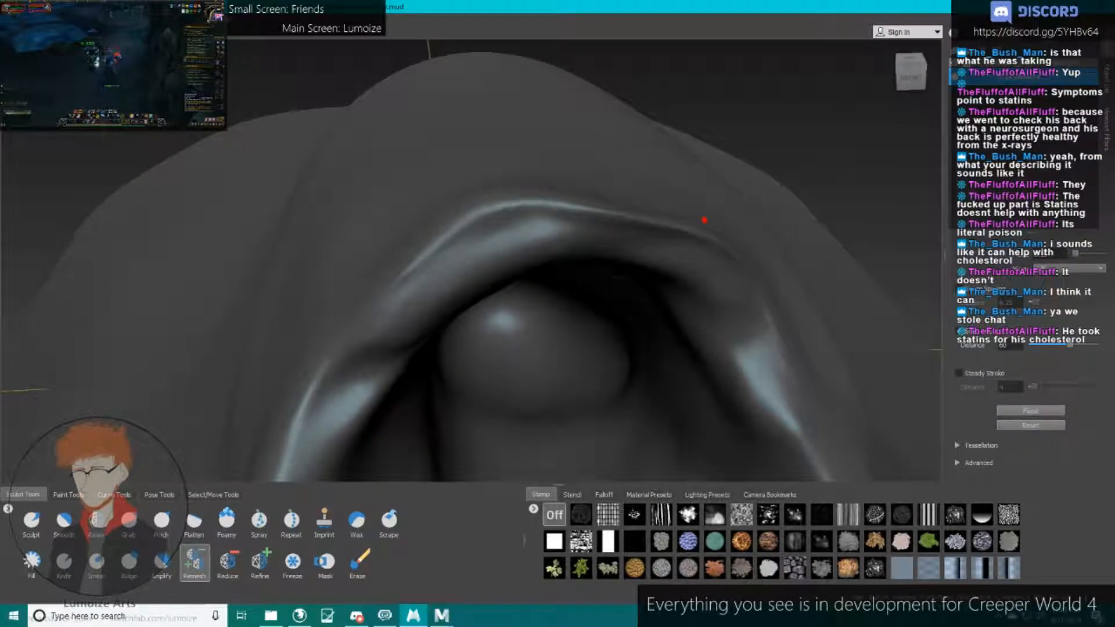
alt+drag(704, 220, 934, 353)
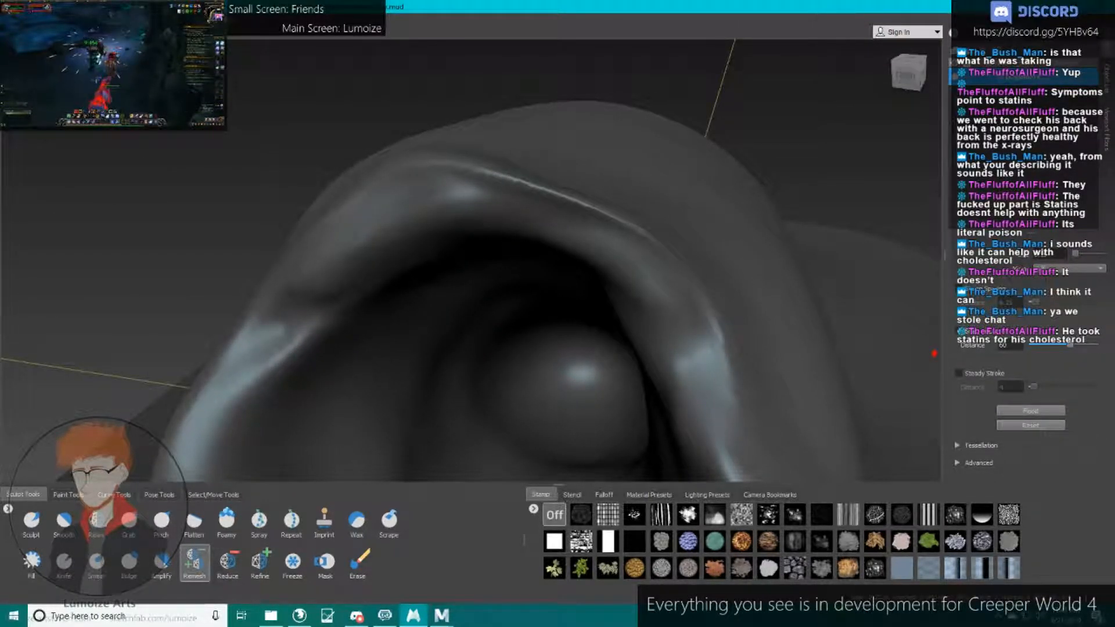
Smooth the sharp crease running along the outer edge of the upper rim.
click(64, 520)
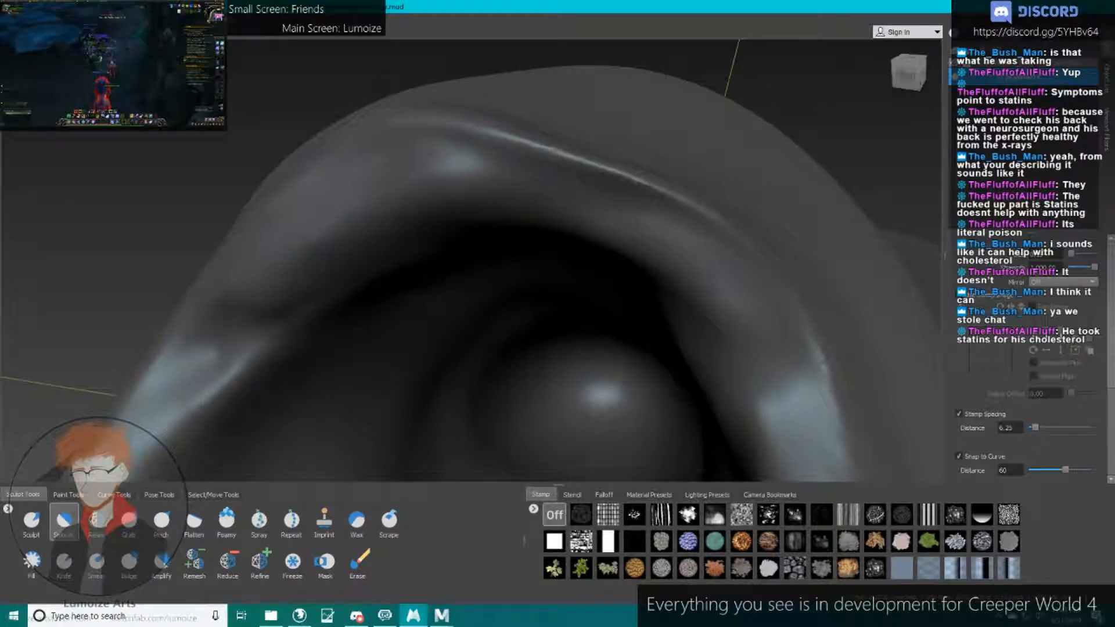
drag(535, 150, 688, 203)
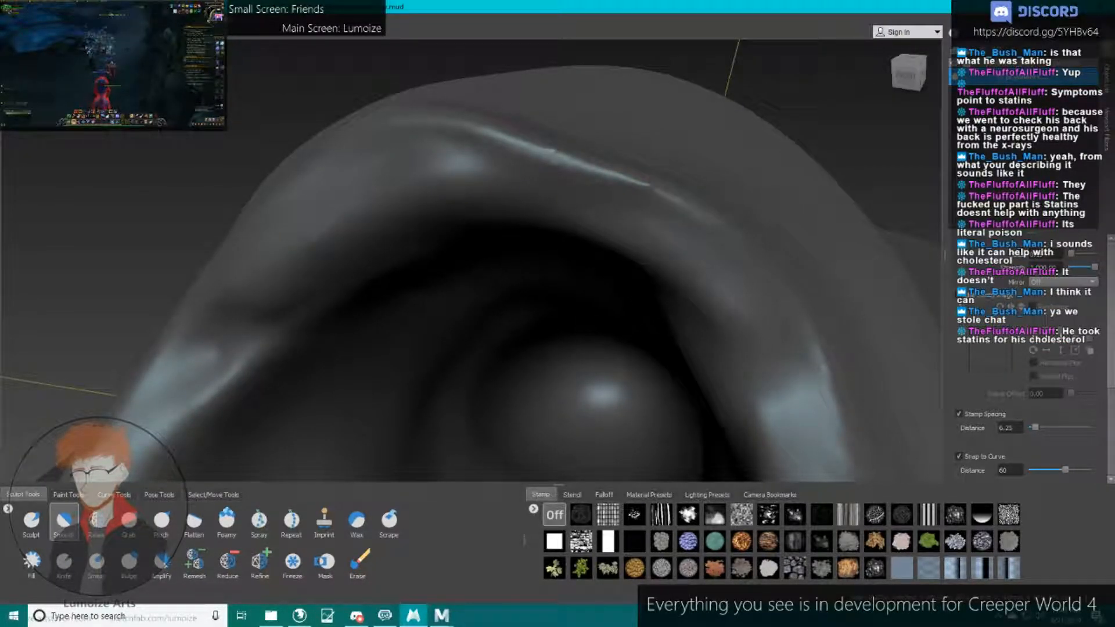
drag(554, 156, 435, 129)
alt+drag(435, 131, 540, 142)
mouse_move(517, 145)
mouse_down()
mouse_move(444, 177)
mouse_move(363, 250)
mouse_up()
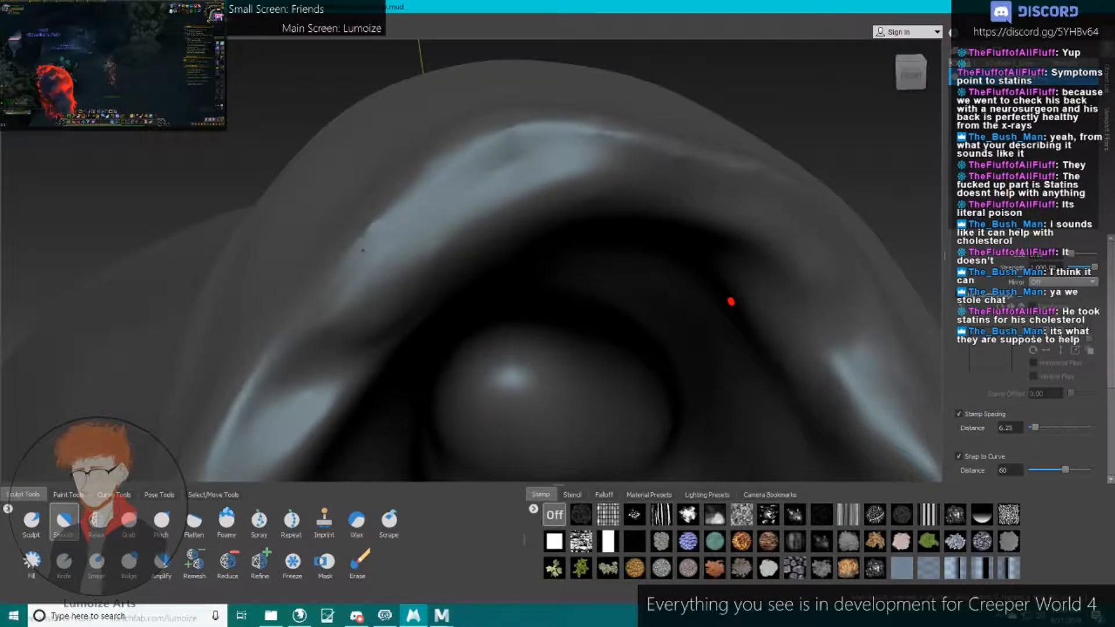
Smooth the bumps and the notch where the upper rim bends into the side of the opening.
alt+middle_drag(363, 250, 623, 141)
drag(501, 305, 465, 348)
scroll(464, 290, up, 4)
mouse_move(490, 121)
mouse_down()
mouse_move(456, 138)
mouse_move(411, 200)
mouse_move(445, 166)
mouse_up()
alt+drag(445, 166, 517, 250)
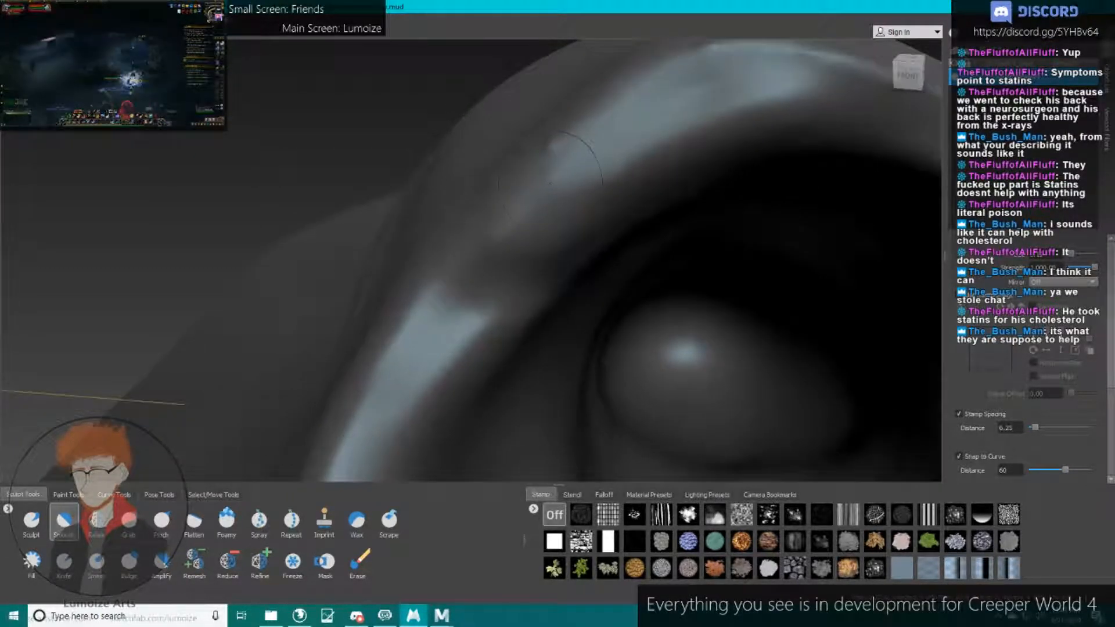
alt+drag(533, 208, 558, 232)
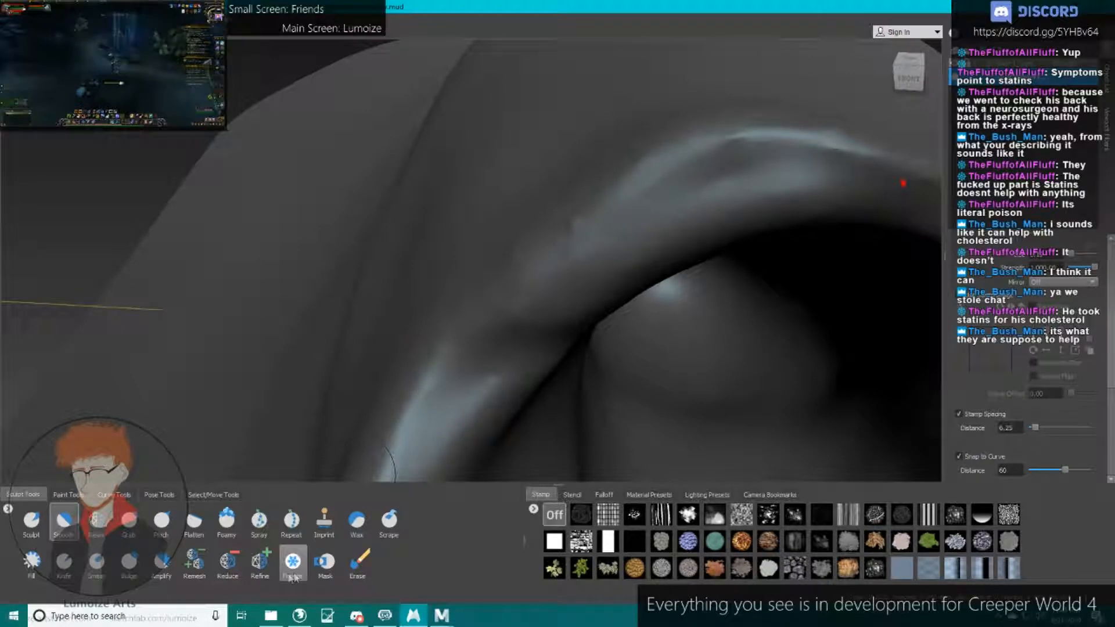
Smooth the crest of the upper rim where it blends into the top of the body.
click(194, 561)
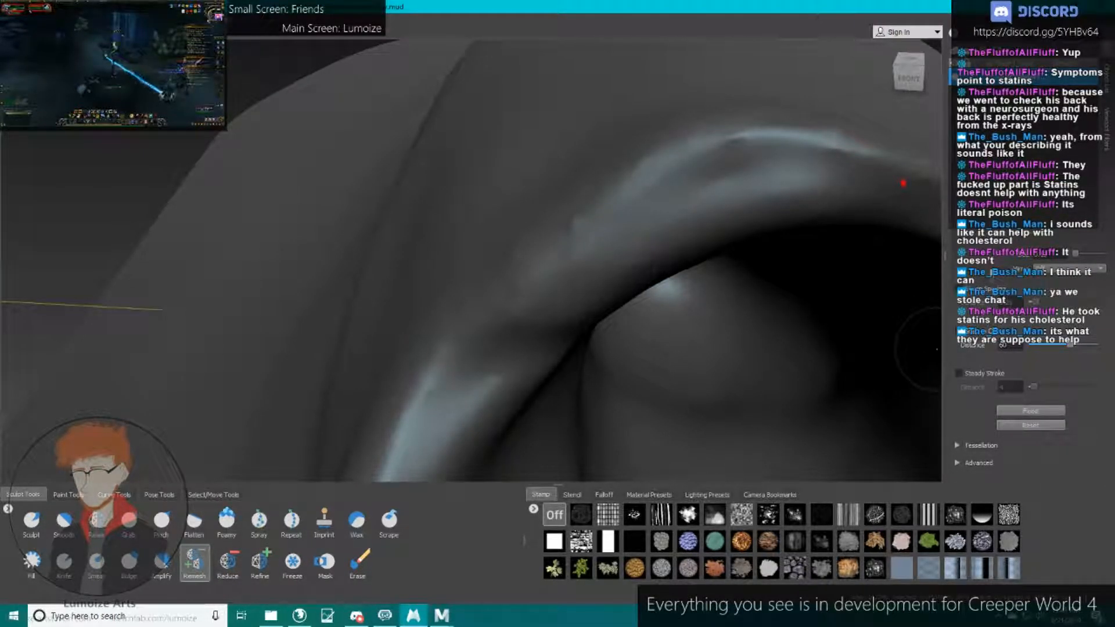
alt+drag(937, 349, 917, 361)
alt+drag(890, 188, 864, 190)
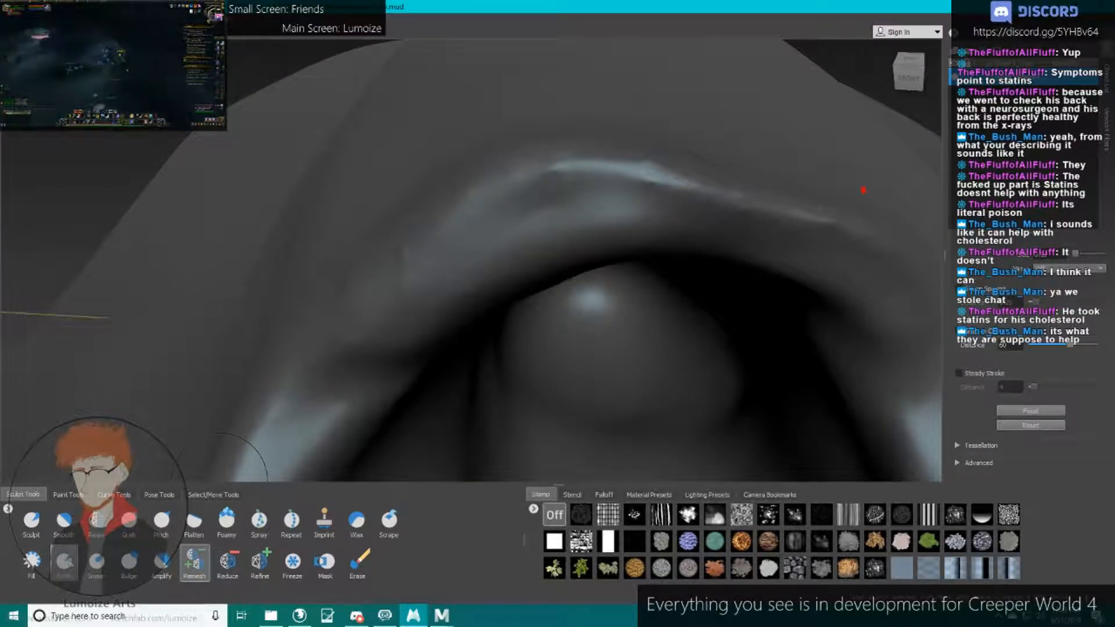
click(64, 520)
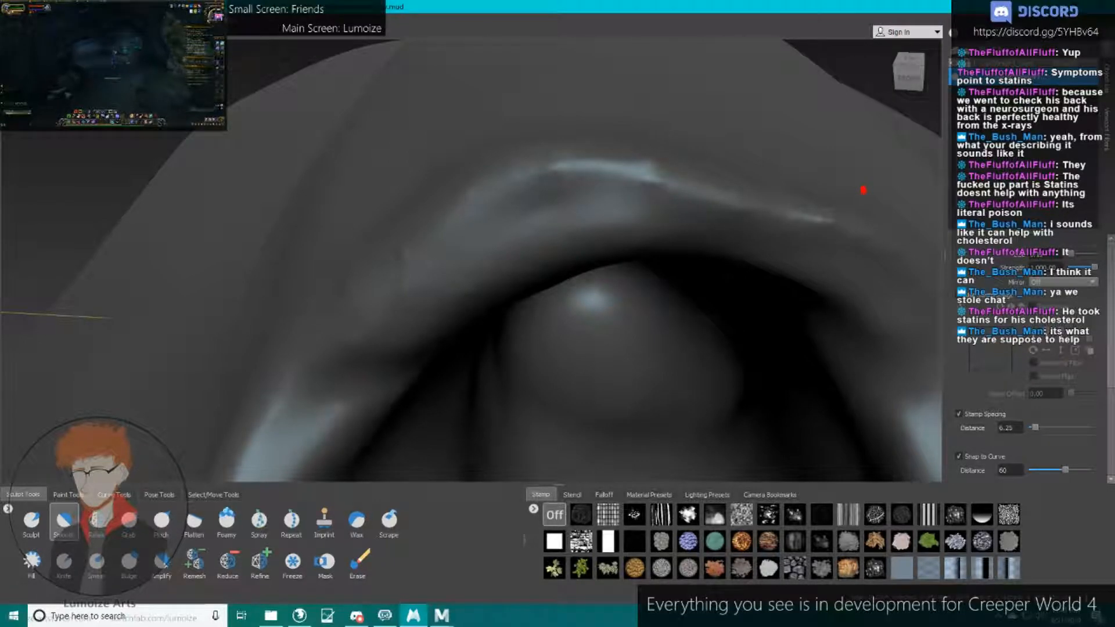
alt+drag(735, 193, 736, 238)
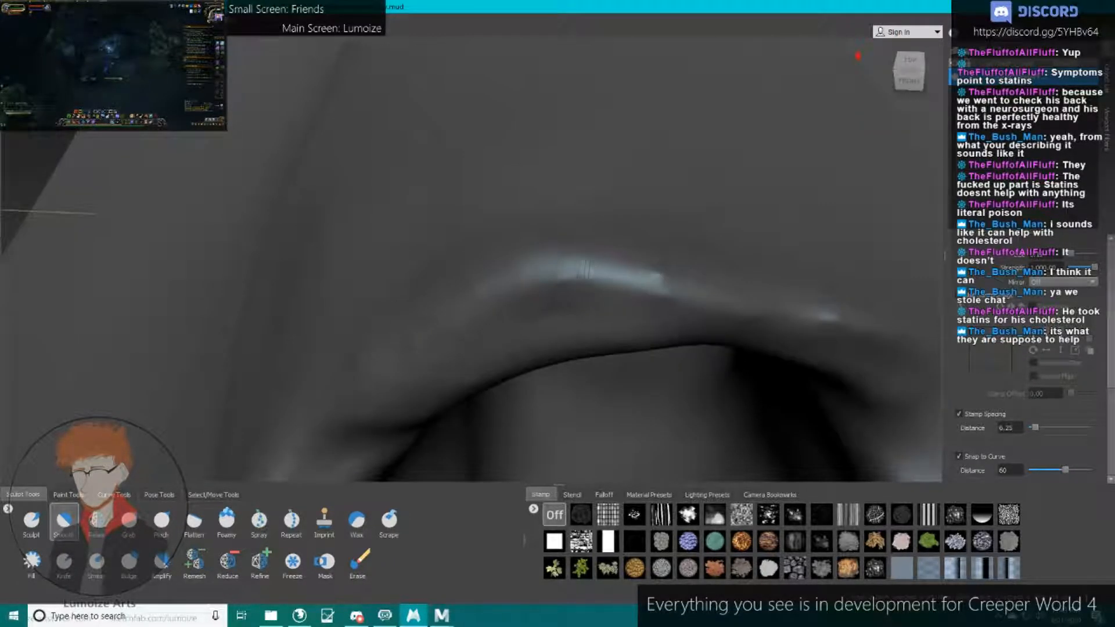
drag(572, 277, 628, 290)
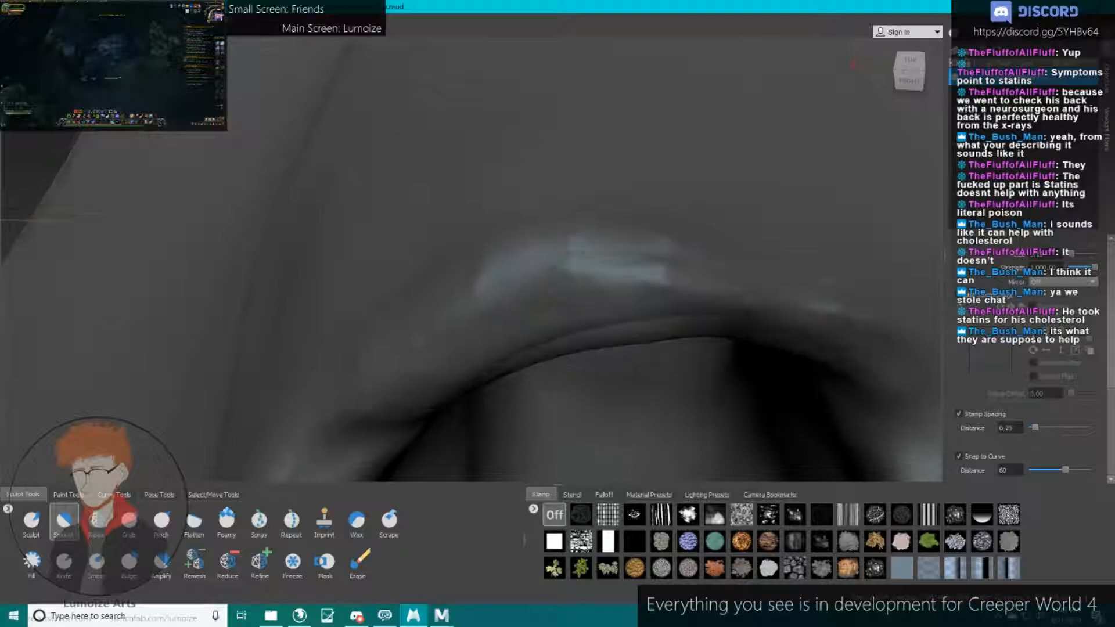
alt+drag(517, 174, 500, 70)
alt+middle_drag(498, 69, 511, 108)
mouse_move(511, 125)
alt+mouse_down()
mouse_move(817, 263)
mouse_move(726, 255)
mouse_move(602, 282)
mouse_move(596, 245)
mouse_move(890, 389)
mouse_move(852, 341)
mouse_move(550, 231)
mouse_move(581, 360)
mouse_move(633, 430)
mouse_move(594, 461)
mouse_move(673, 210)
mouse_move(668, 279)
mouse_move(473, 232)
alt+mouse_up()
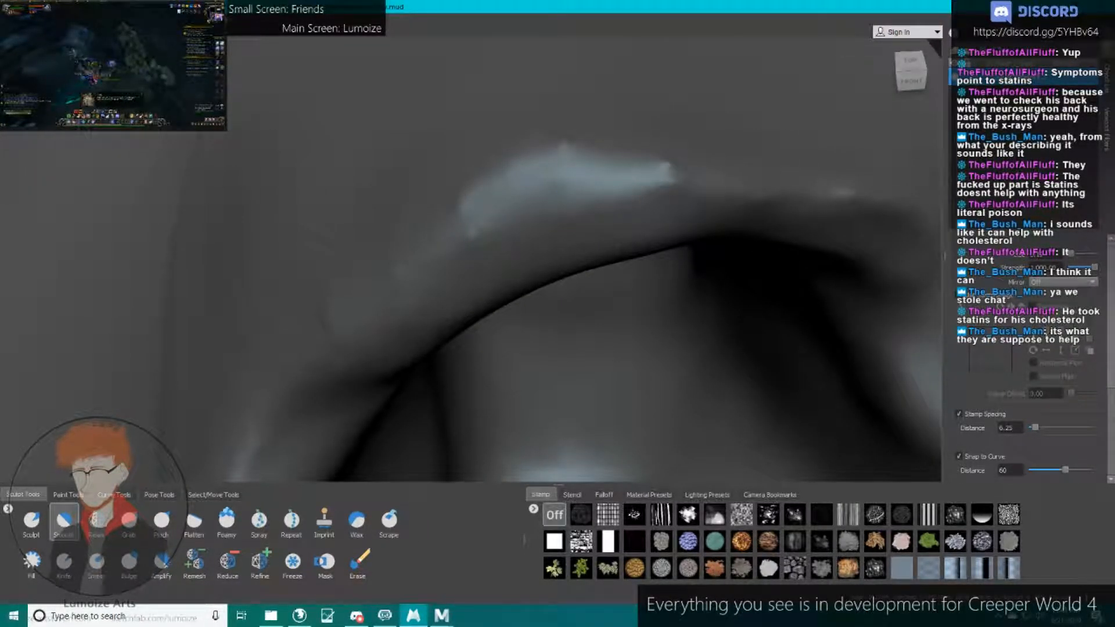
click(227, 563)
click(195, 563)
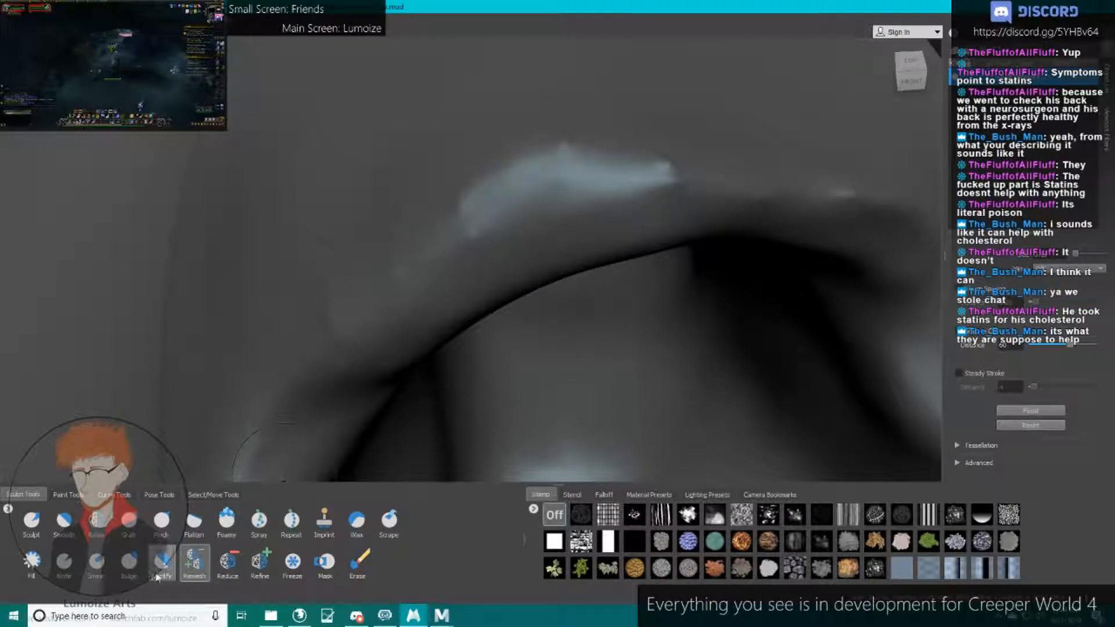
click(64, 520)
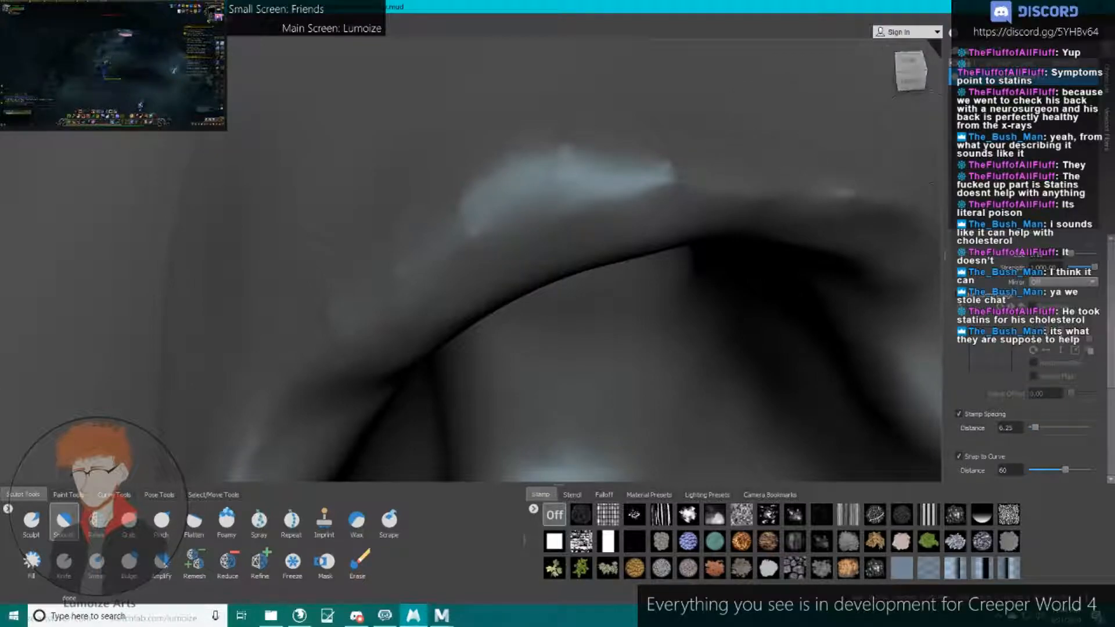
alt+drag(761, 325, 749, 232)
alt+right_drag(697, 241, 529, 238)
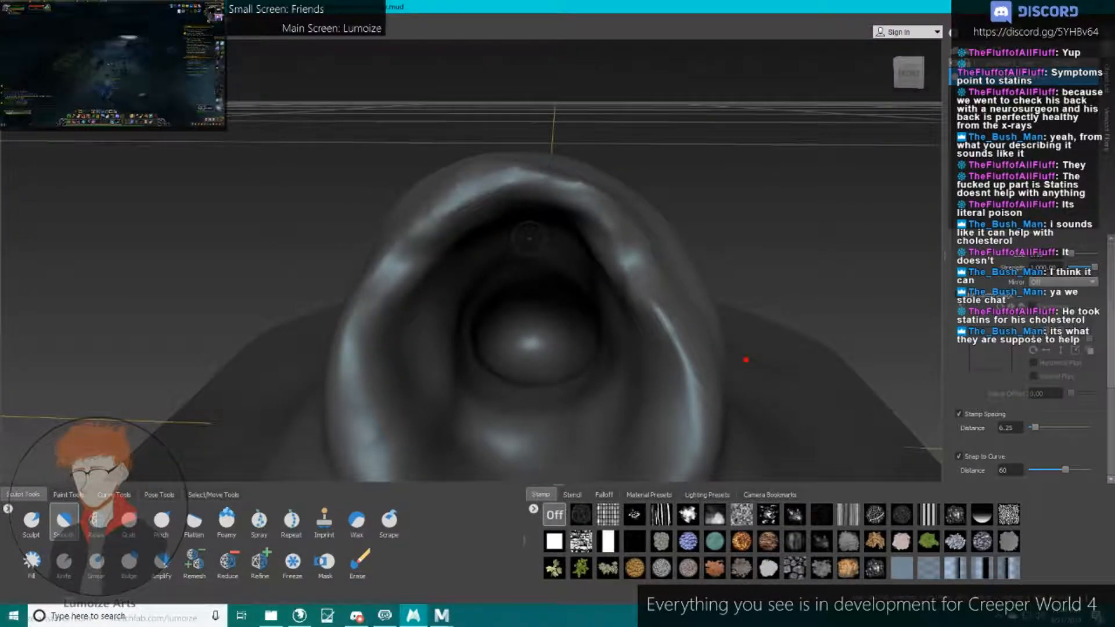
alt+right_drag(746, 360, 799, 305)
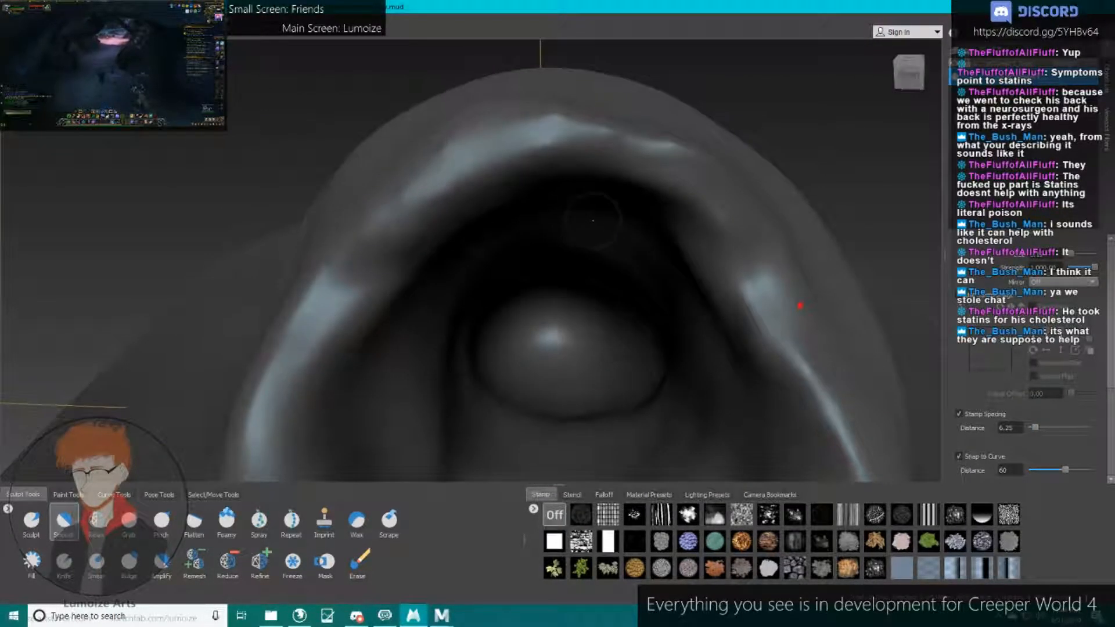
Subdivide the body mesh two levels and check the upper rim at the higher resolution.
key(shift+d)
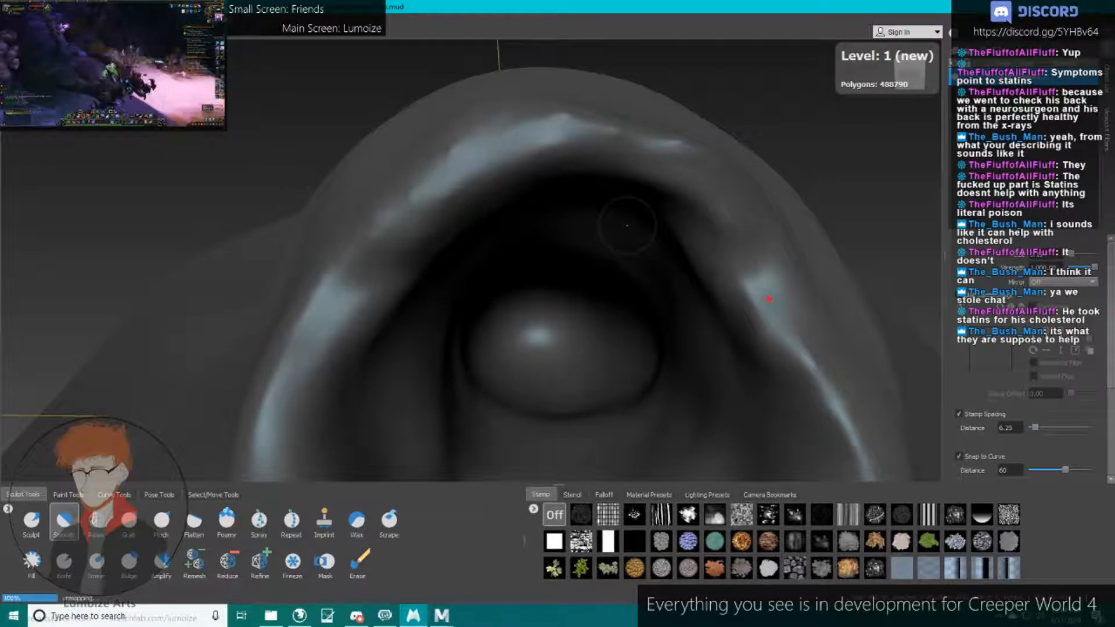
key(shift+d)
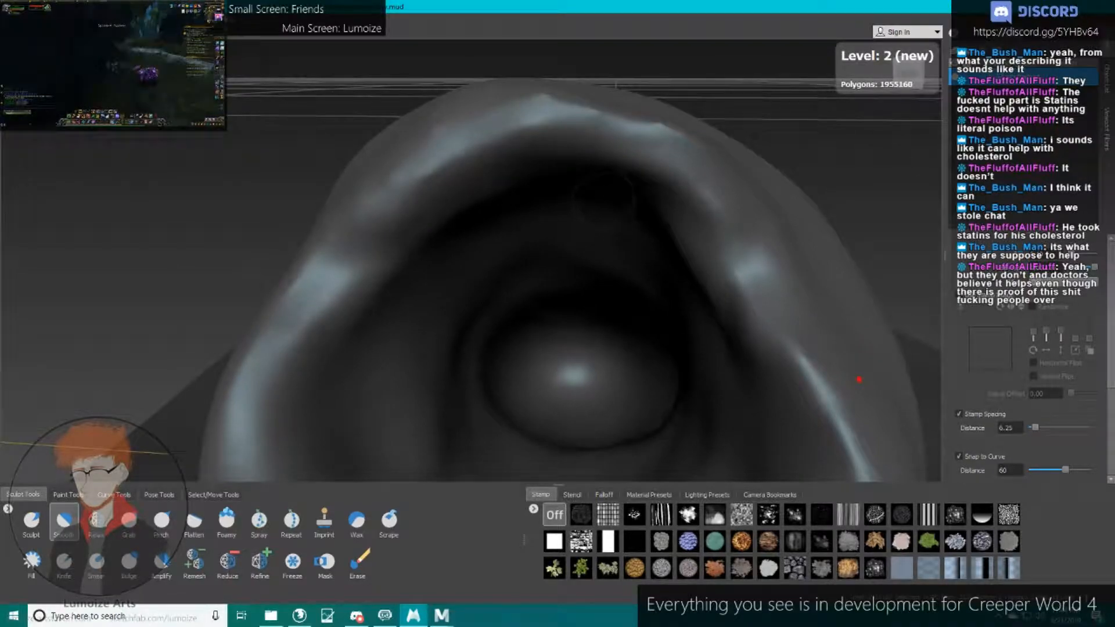
alt+drag(546, 125, 602, 215)
scroll(601, 215, up, 3)
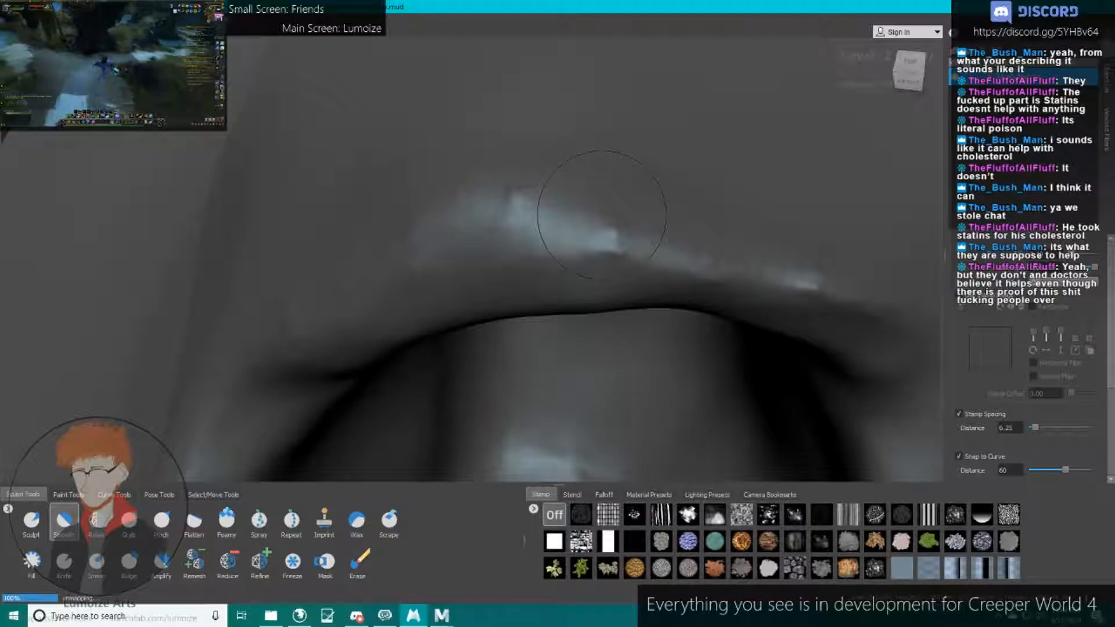
alt+drag(602, 215, 546, 182)
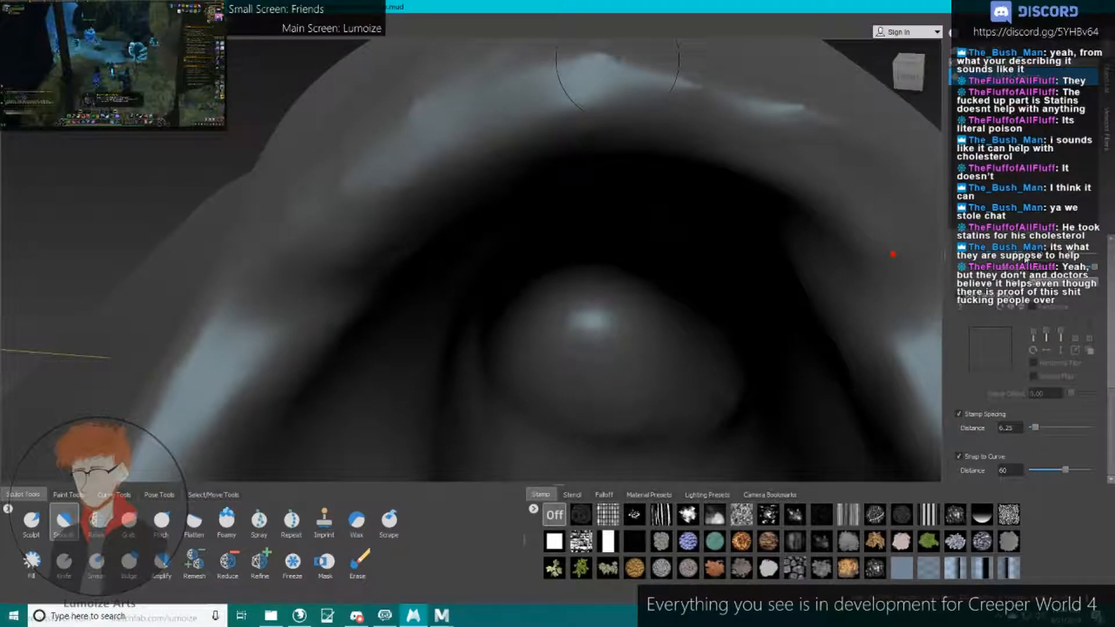
alt+drag(715, 162, 719, 168)
key(shift+d)
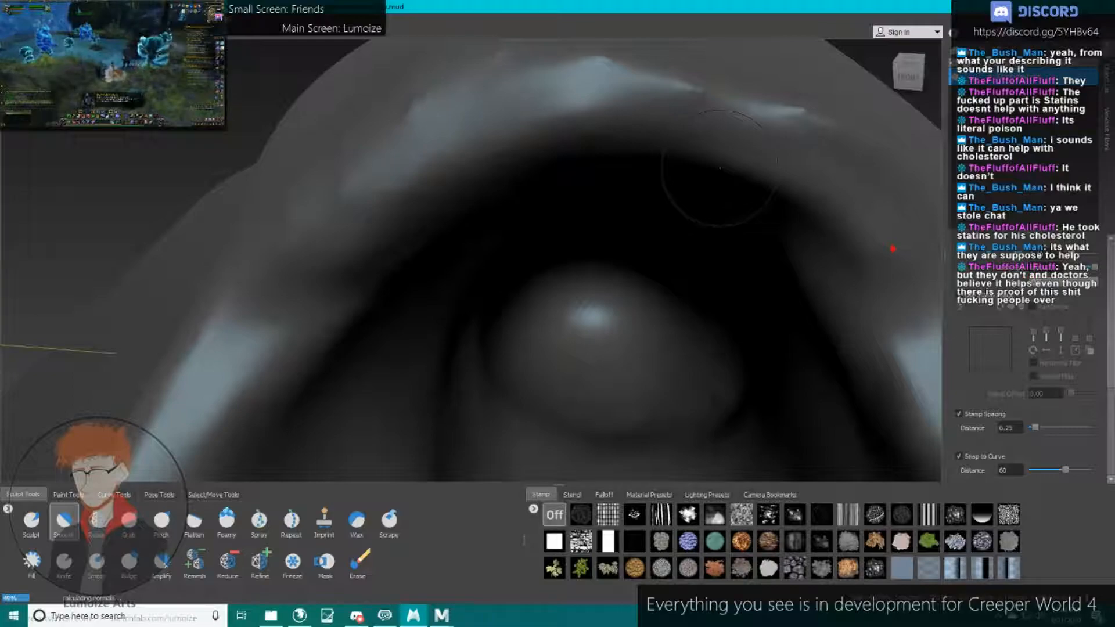
mouse_move(720, 168)
alt+mouse_down()
mouse_move(719, 218)
mouse_move(715, 182)
alt+mouse_up()
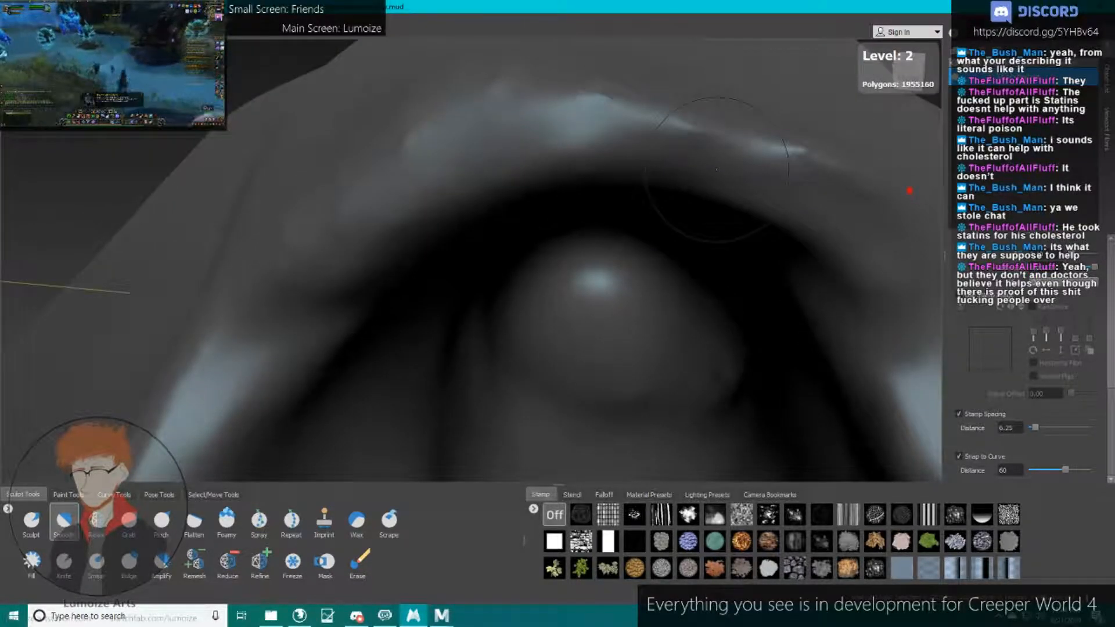
Step the mesh down two subdivision levels and inspect the upper rim from above, the side and the front.
alt+right_drag(716, 182, 677, 189)
key(Page_Down)
key(Page_Down)
mouse_move(861, 198)
alt+mouse_down()
mouse_move(592, 346)
mouse_move(704, 100)
alt+mouse_up()
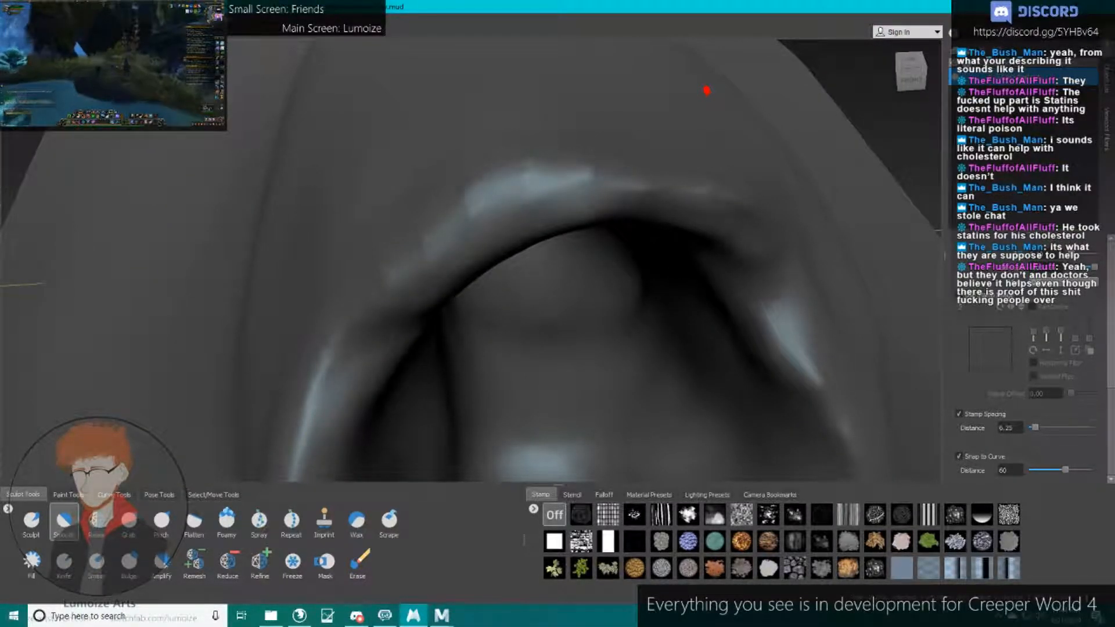
alt+drag(706, 90, 586, 128)
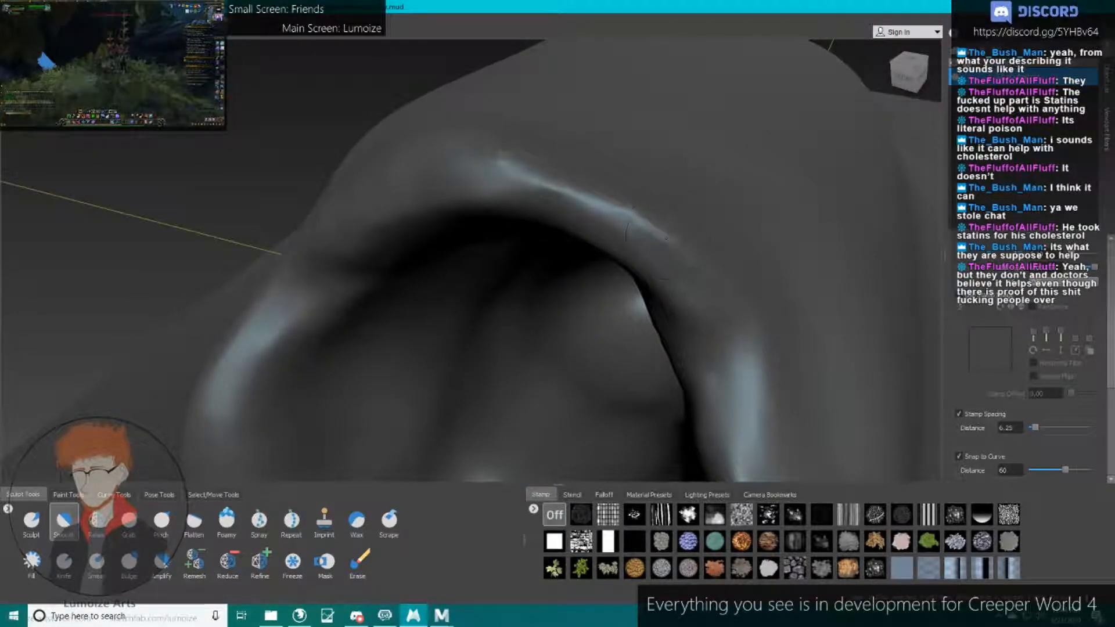
alt+drag(702, 267, 691, 348)
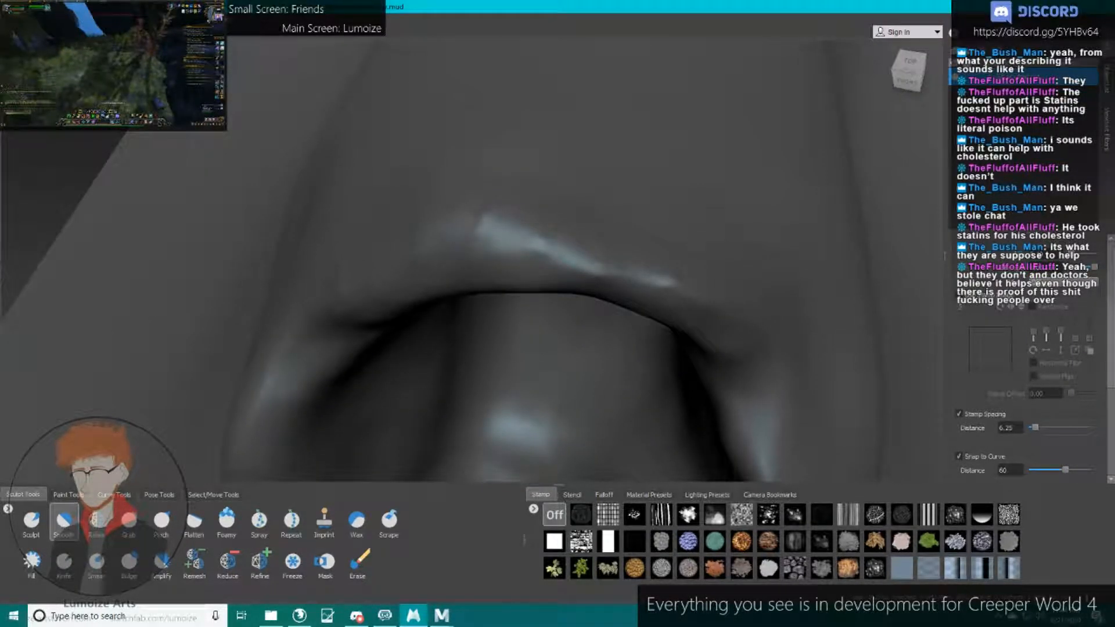
alt+right_drag(546, 242, 585, 217)
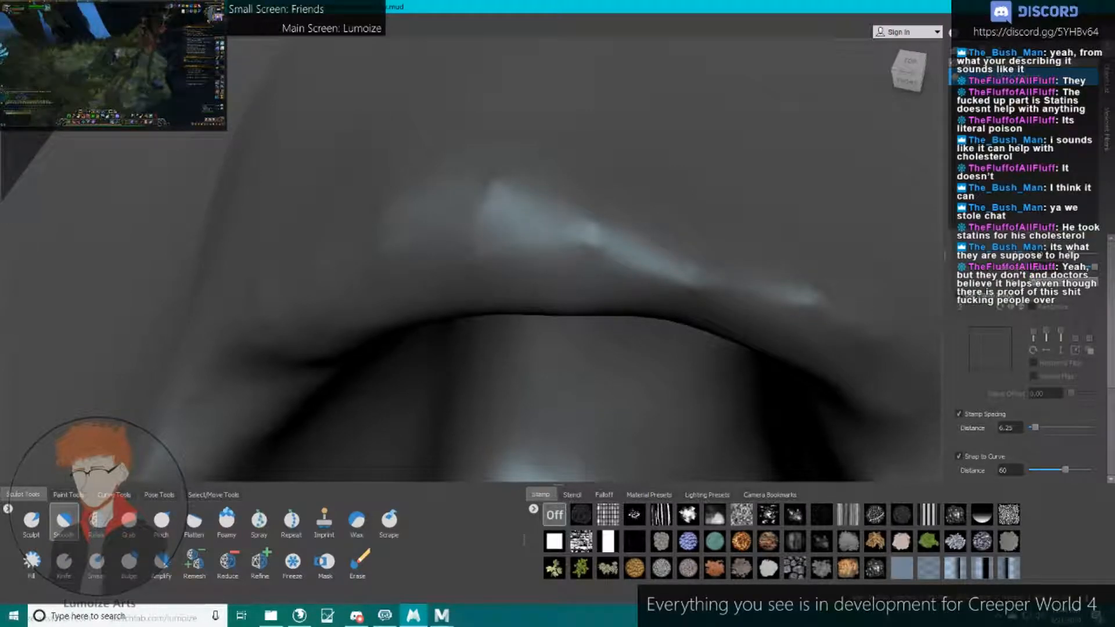
alt+drag(542, 246, 551, 176)
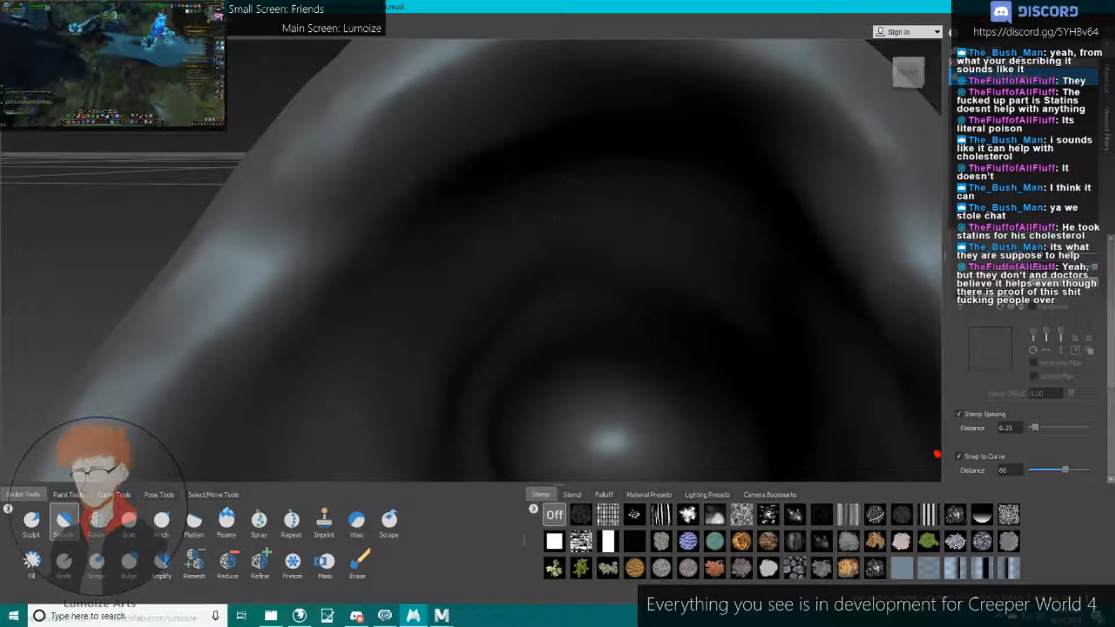
Smooth the lower end of the opening's side rim where it meets the lower lip.
alt+right_drag(936, 453, 759, 378)
alt+middle_drag(759, 378, 732, 254)
alt+drag(732, 253, 897, 229)
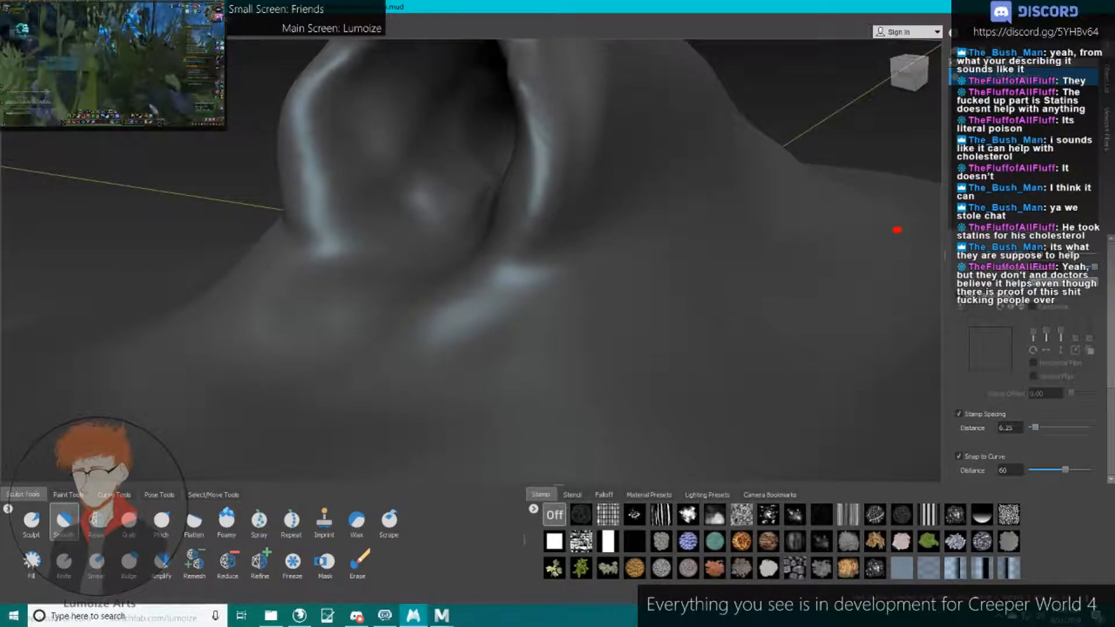
mouse_move(530, 196)
mouse_down()
mouse_move(536, 119)
mouse_move(513, 270)
mouse_up()
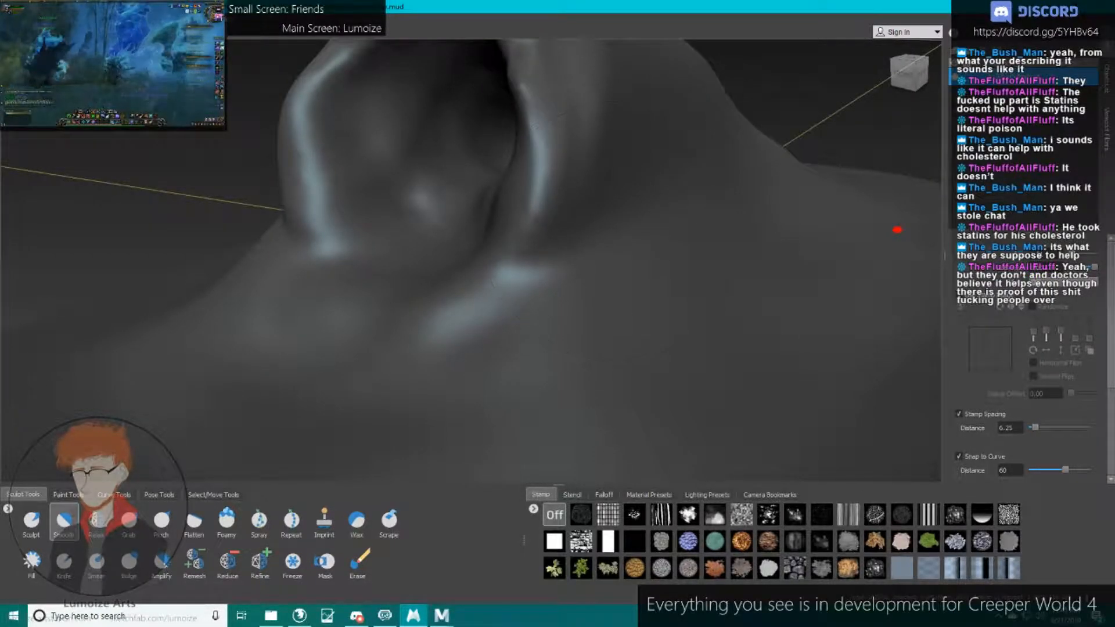
alt+drag(897, 230, 581, 116)
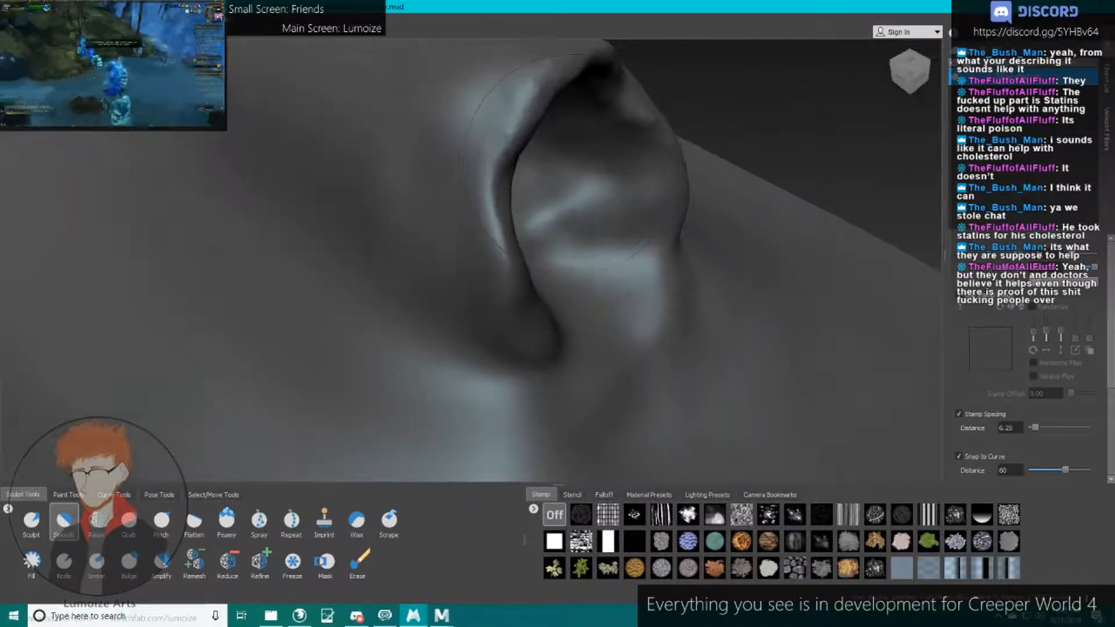
Examine the body's surface from above, up close and from the side for remaining unevenness.
alt+right_drag(580, 116, 376, 82)
alt+drag(376, 81, 516, 60)
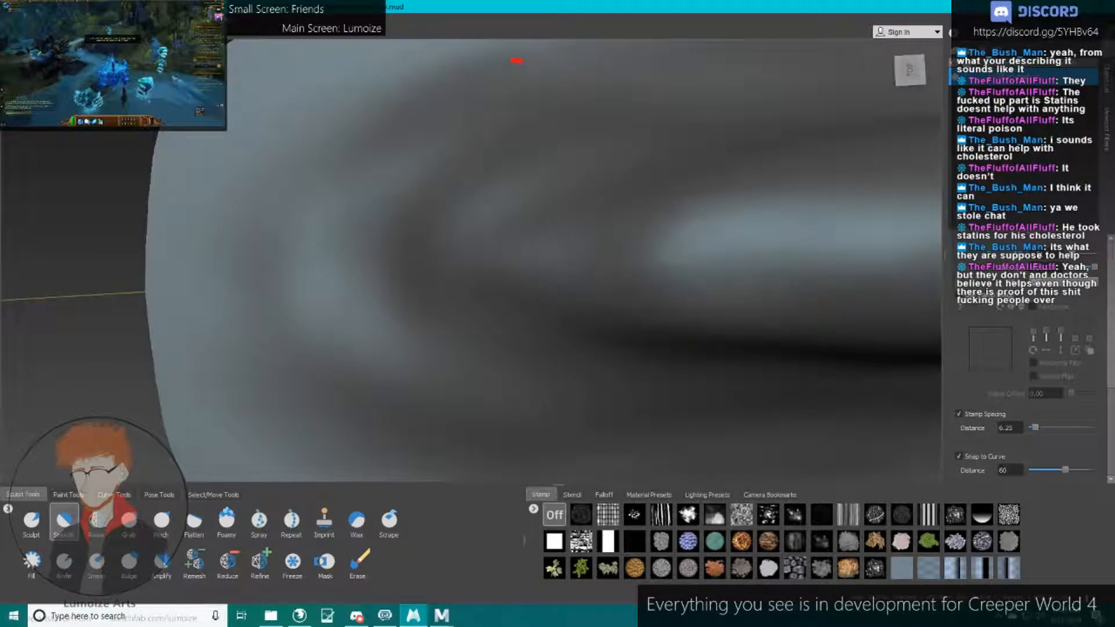
alt+middle_drag(517, 60, 587, 201)
scroll(546, 196, up, 3)
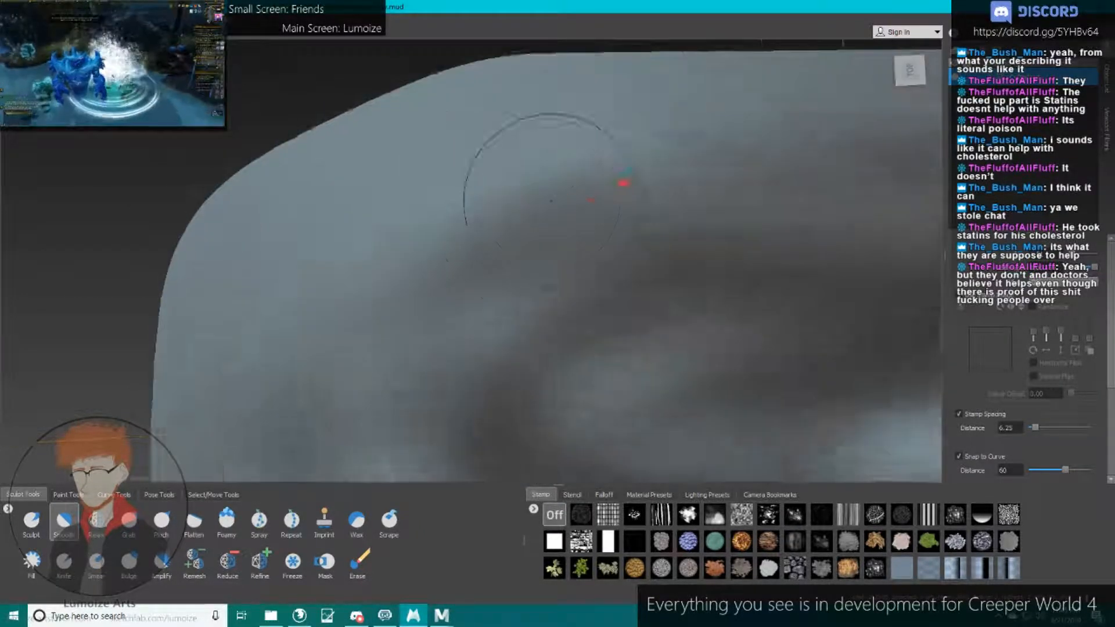
scroll(537, 236, down, 6)
alt+drag(566, 237, 448, 187)
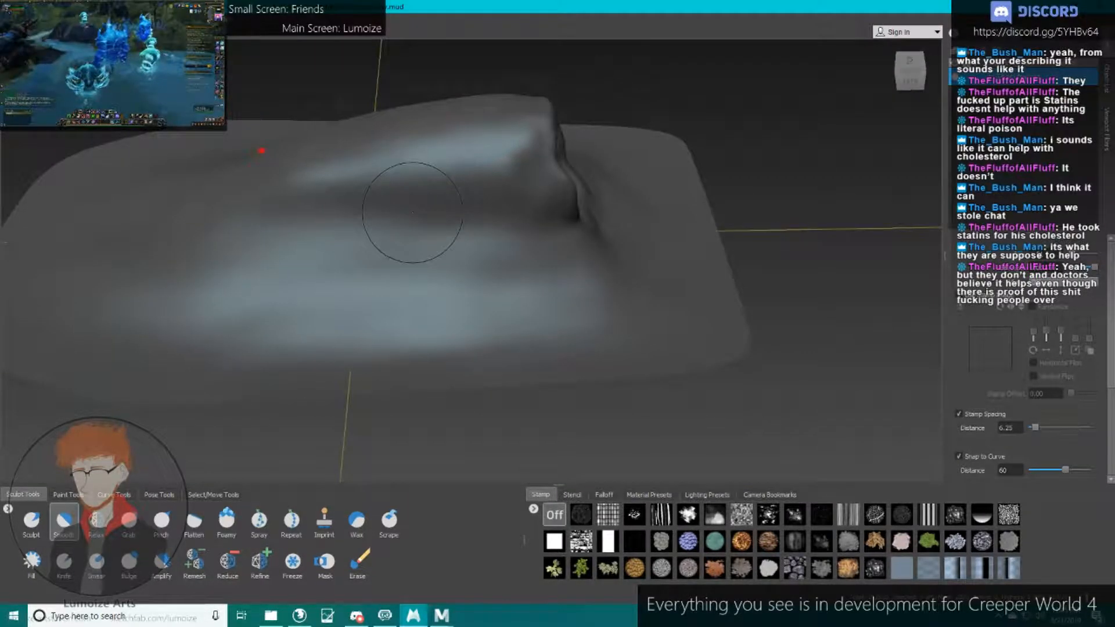
scroll(419, 221, up, 4)
Draw a thin raised Foamy vein across the body behind the opening, with a branch running down beside the rim.
click(34, 525)
click(226, 520)
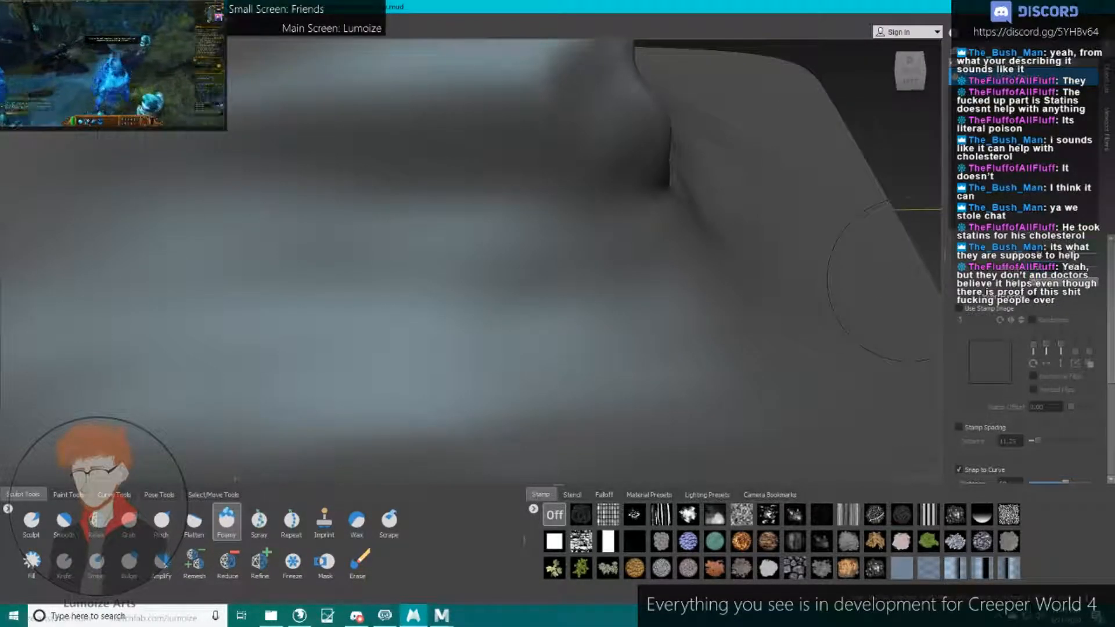
alt+drag(507, 334, 511, 289)
key(m)
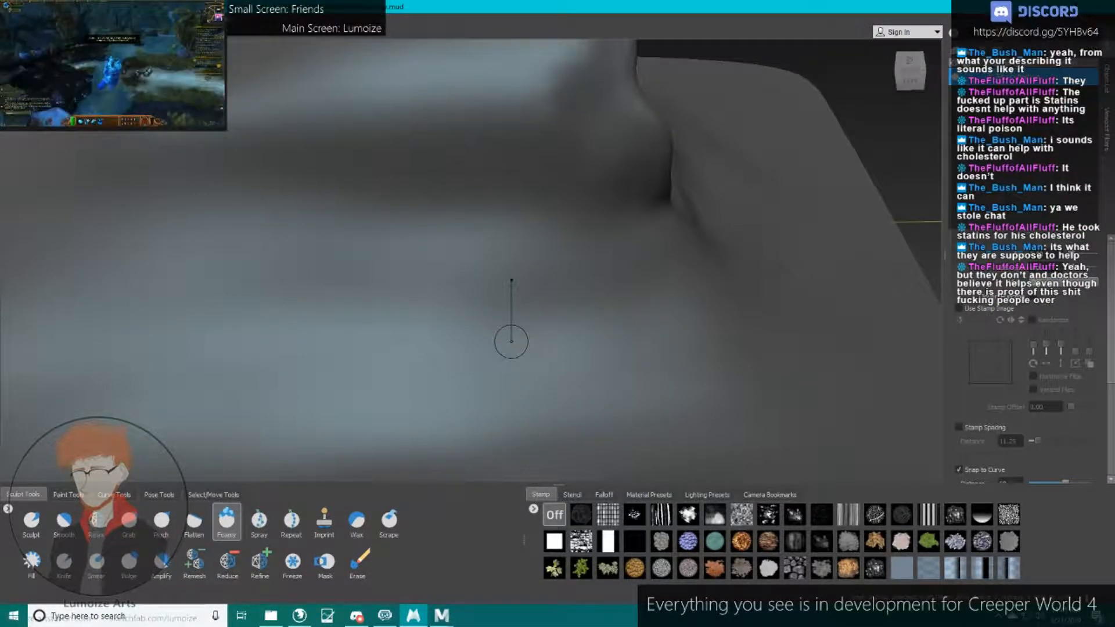
mouse_move(500, 430)
mouse_down()
mouse_move(461, 387)
mouse_move(472, 202)
mouse_move(427, 151)
mouse_move(376, 169)
mouse_move(392, 233)
mouse_move(479, 284)
mouse_move(443, 319)
mouse_move(447, 357)
mouse_up()
mouse_move(482, 414)
mouse_down()
mouse_move(450, 367)
mouse_move(508, 248)
mouse_move(517, 146)
mouse_move(549, 100)
mouse_up()
mouse_move(265, 86)
alt+mouse_down()
mouse_move(494, 69)
mouse_move(687, 78)
mouse_move(671, 108)
alt+mouse_up()
mouse_move(415, 209)
mouse_down()
mouse_move(467, 241)
mouse_move(537, 216)
mouse_move(666, 285)
mouse_up()
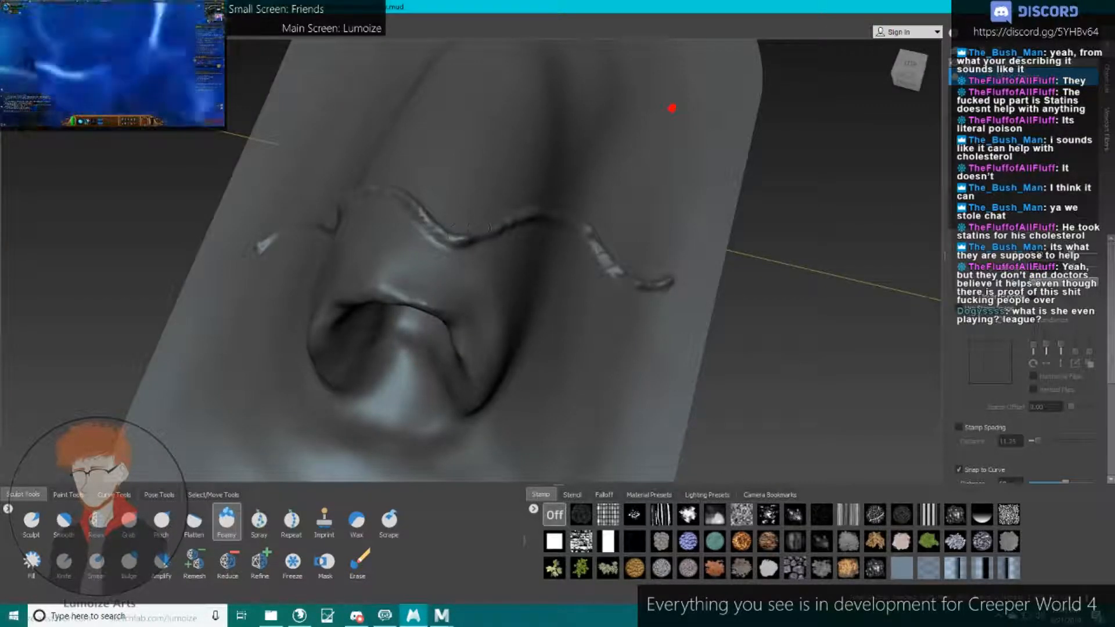
mouse_move(380, 192)
mouse_down()
mouse_move(467, 246)
mouse_move(504, 313)
mouse_up()
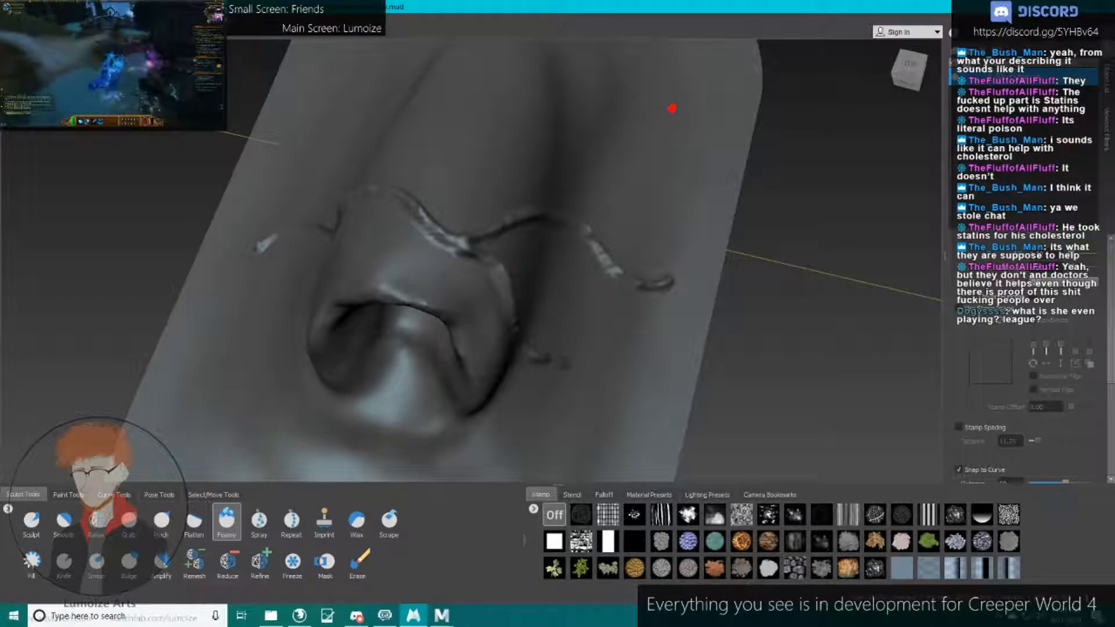
Draw a Foamy vein lengthwise along the central ridge, with branches crossing and running down one flank.
alt+drag(672, 108, 669, 220)
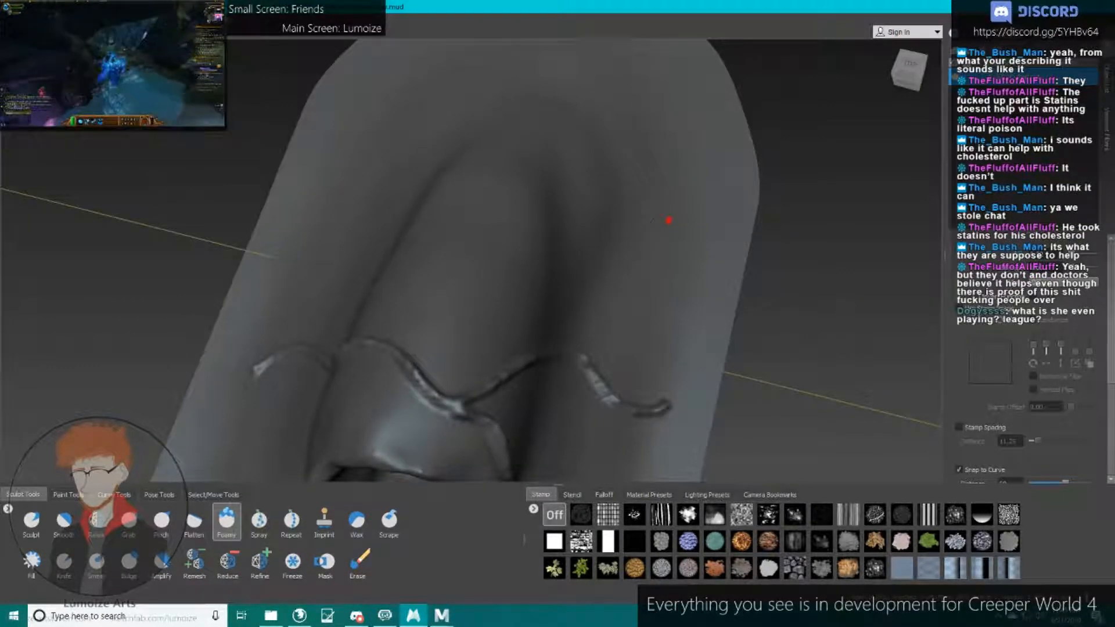
drag(551, 204, 492, 176)
drag(450, 241, 401, 350)
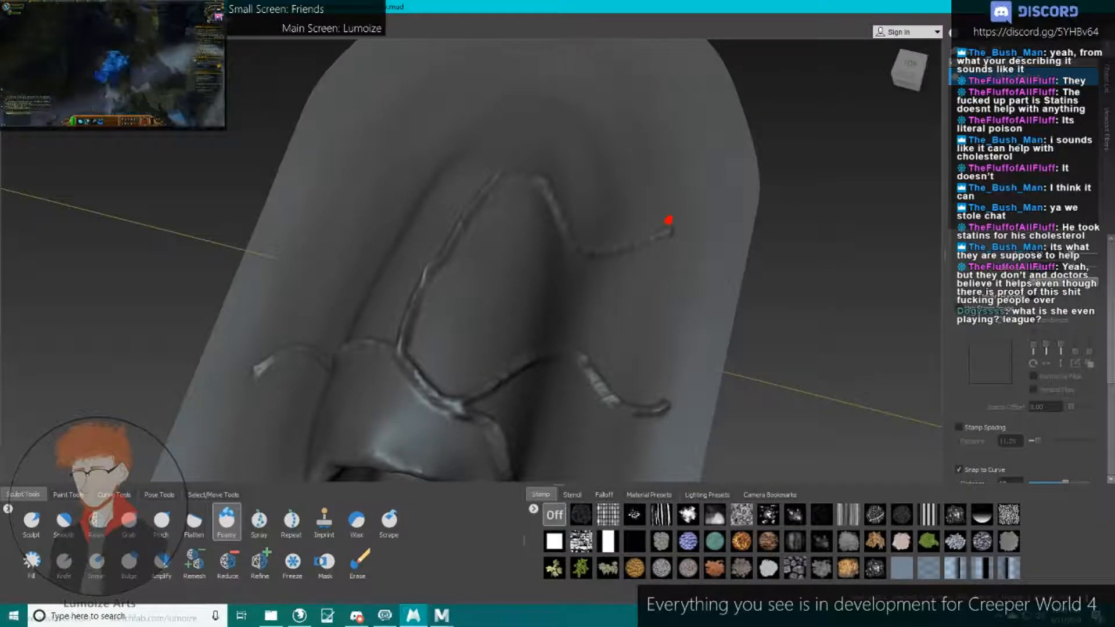
mouse_move(487, 202)
mouse_down()
mouse_move(531, 278)
mouse_move(528, 354)
mouse_move(572, 331)
mouse_move(725, 342)
mouse_up()
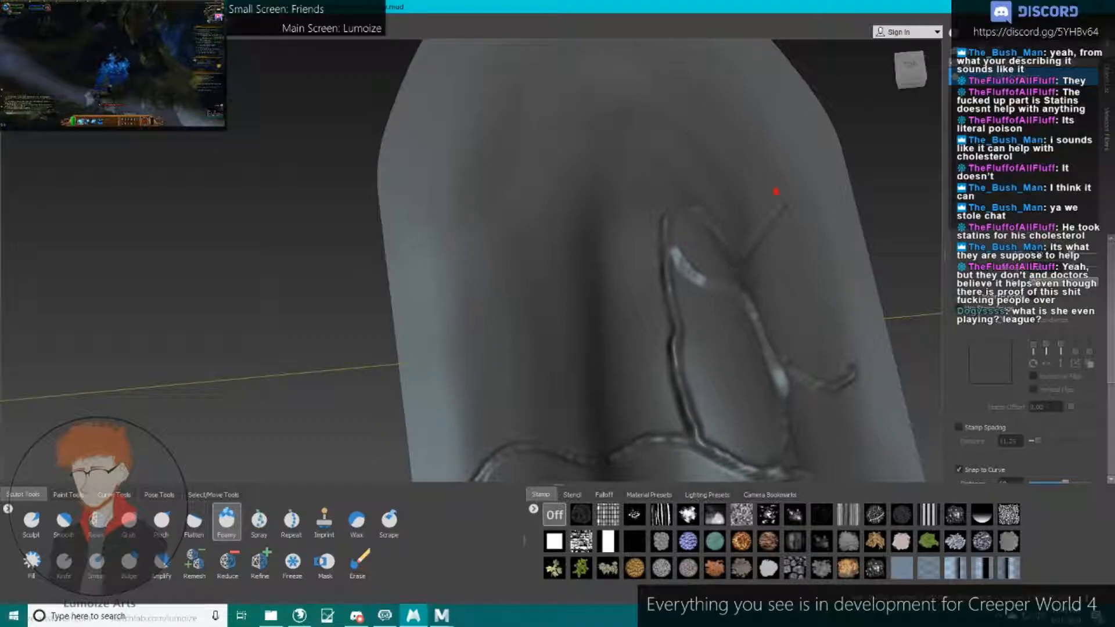
Extend the rear vein across the opposite flank and add a branch towards the back of the body.
mouse_move(452, 295)
mouse_down()
mouse_move(481, 245)
mouse_move(655, 229)
mouse_up()
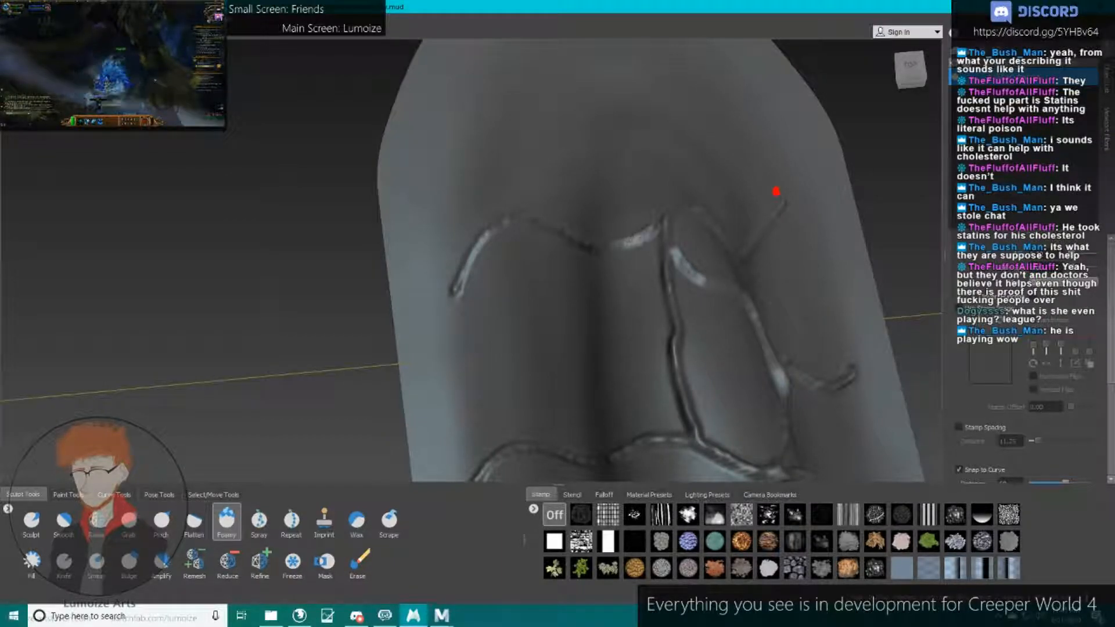
mouse_move(776, 191)
alt+mouse_down()
mouse_move(761, 259)
mouse_move(709, 295)
alt+mouse_up()
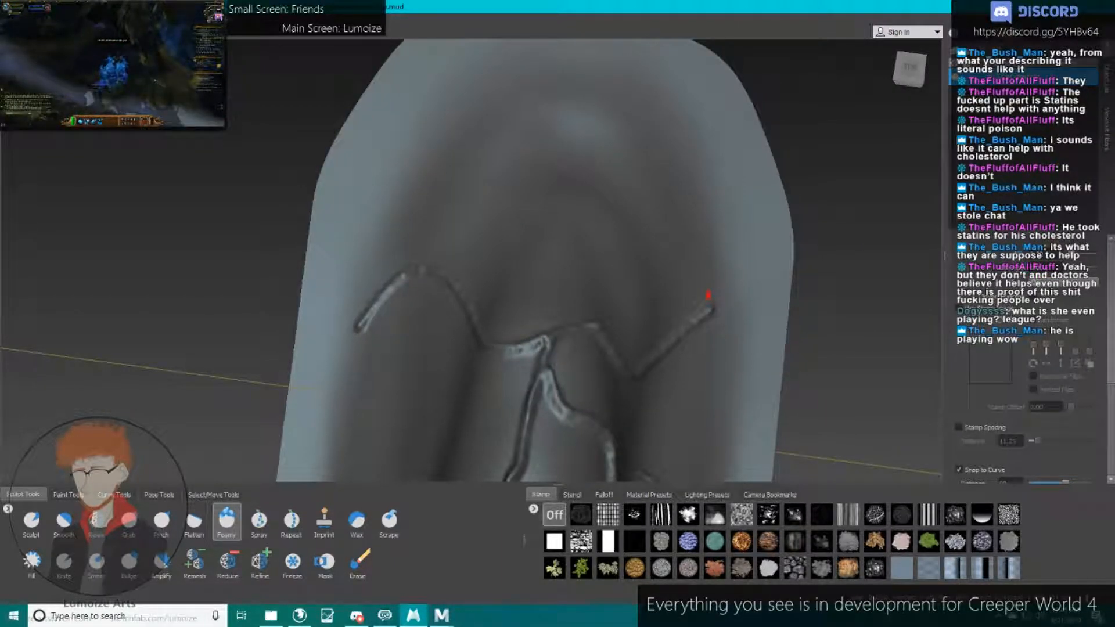
drag(488, 296, 574, 260)
Draw a connecting Foamy vein from the central ridge vein down the flank to the front cross vein.
alt+drag(708, 295, 547, 103)
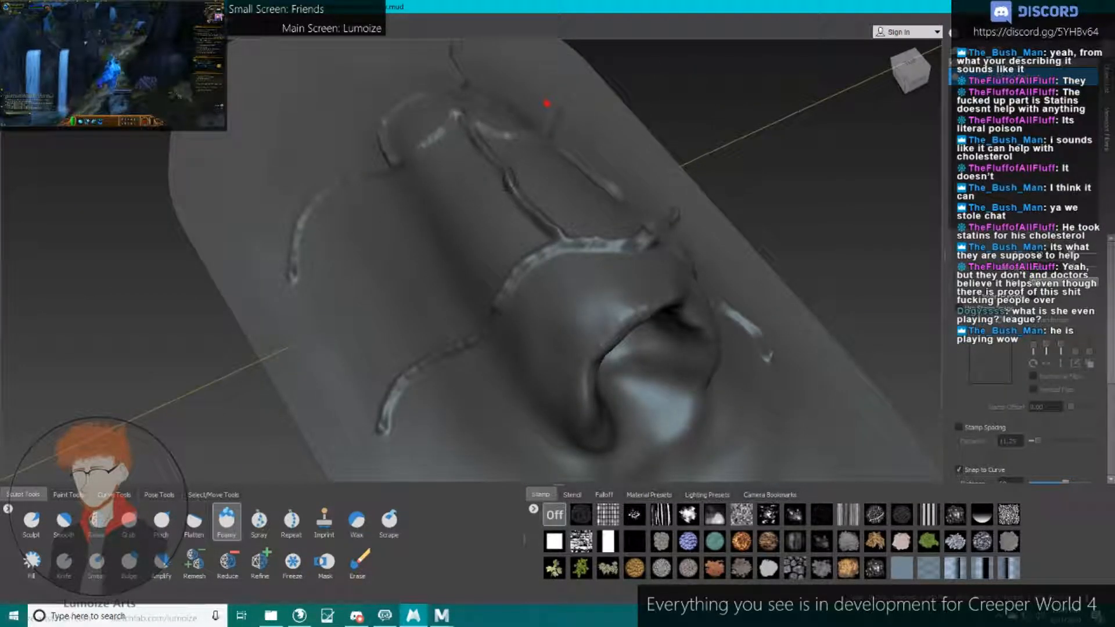
mouse_move(424, 249)
mouse_down()
mouse_move(421, 343)
mouse_move(403, 367)
mouse_up()
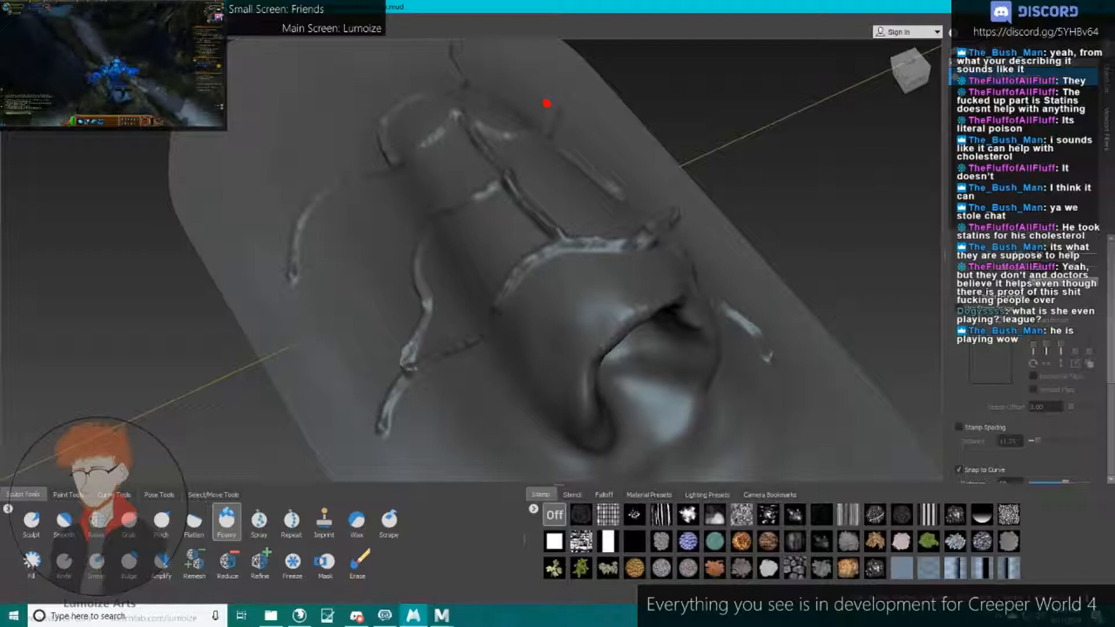
alt+drag(546, 103, 329, 45)
Try a thick Foamy vein from the upper rim past the opening onto the front base, with a short branch.
alt+drag(450, 464, 495, 398)
mouse_move(427, 362)
alt+mouse_down()
mouse_move(463, 352)
mouse_move(503, 293)
mouse_move(434, 339)
alt+mouse_up()
mouse_move(433, 342)
alt+mouse_down()
mouse_move(308, 372)
mouse_move(249, 365)
mouse_move(197, 342)
mouse_move(262, 328)
mouse_move(270, 354)
alt+mouse_up()
alt+right_drag(270, 354, 320, 349)
alt+drag(319, 348, 343, 302)
mouse_move(640, 97)
mouse_down()
mouse_move(576, 219)
mouse_move(462, 328)
mouse_move(372, 348)
mouse_move(308, 410)
mouse_move(209, 427)
mouse_up()
alt+middle_drag(221, 426, 234, 375)
mouse_move(381, 310)
mouse_down()
mouse_move(399, 318)
mouse_move(408, 433)
mouse_move(386, 467)
mouse_up()
Try Smooth strokes along the front vein and the ends of the veins on the flank.
click(65, 521)
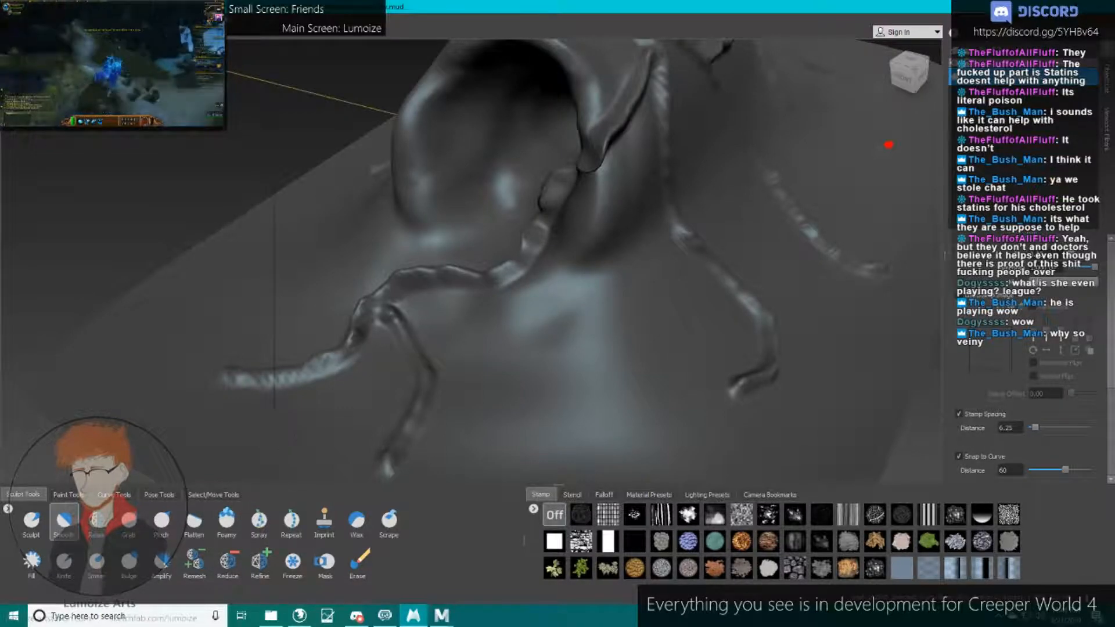
mouse_move(264, 377)
mouse_down()
mouse_move(350, 348)
mouse_move(233, 378)
mouse_up()
key(ctrl+z)
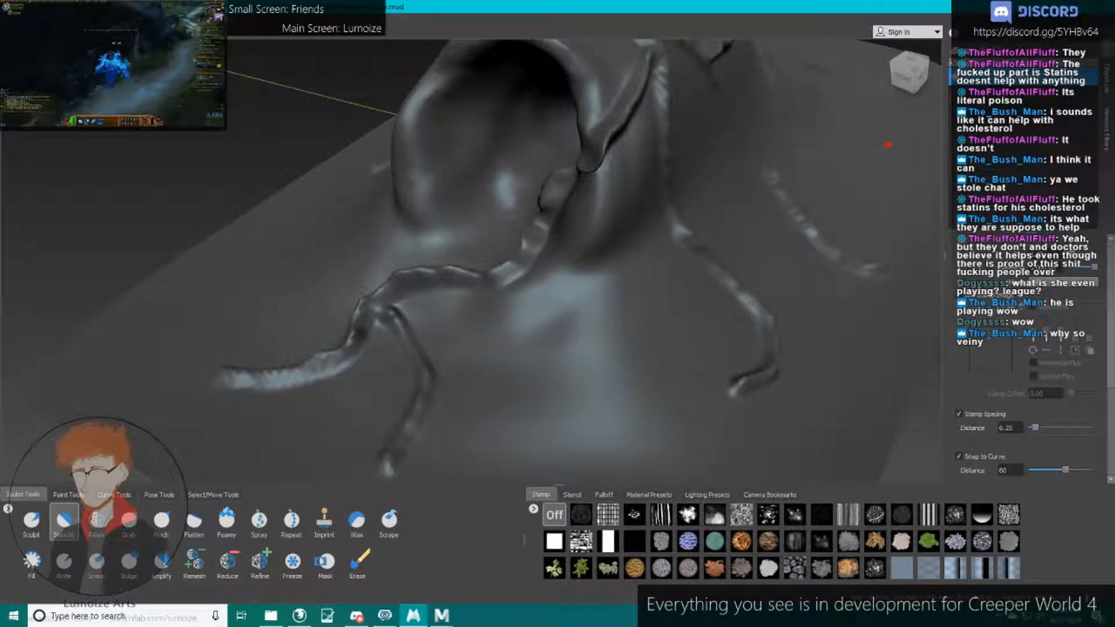
drag(302, 376, 245, 376)
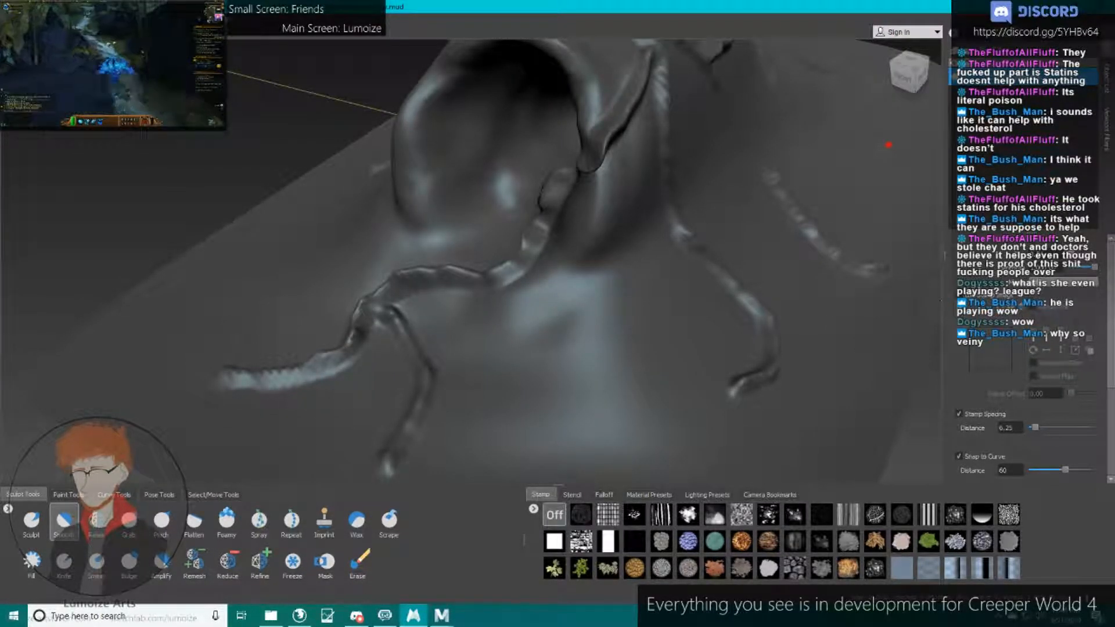
alt+middle_drag(889, 145, 800, 142)
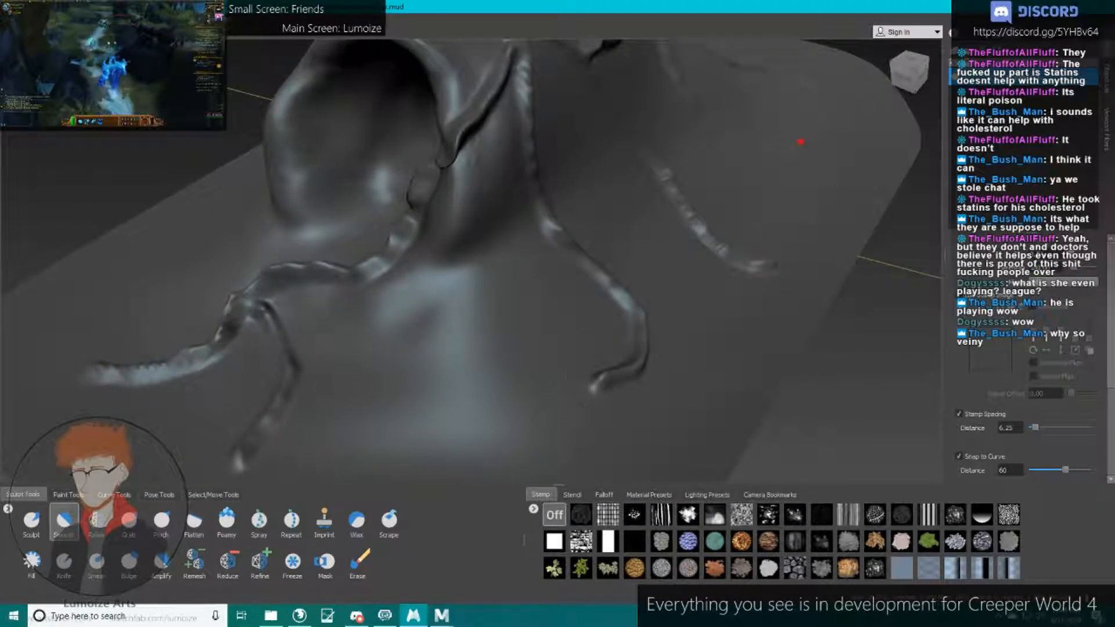
mouse_move(593, 387)
mouse_down()
mouse_move(645, 334)
mouse_move(587, 263)
mouse_move(517, 273)
mouse_move(493, 296)
mouse_up()
mouse_move(471, 187)
mouse_down()
mouse_move(475, 99)
mouse_move(461, 70)
mouse_up()
mouse_move(462, 70)
alt+mouse_down()
mouse_move(407, 116)
mouse_move(375, 117)
mouse_move(351, 200)
alt+mouse_up()
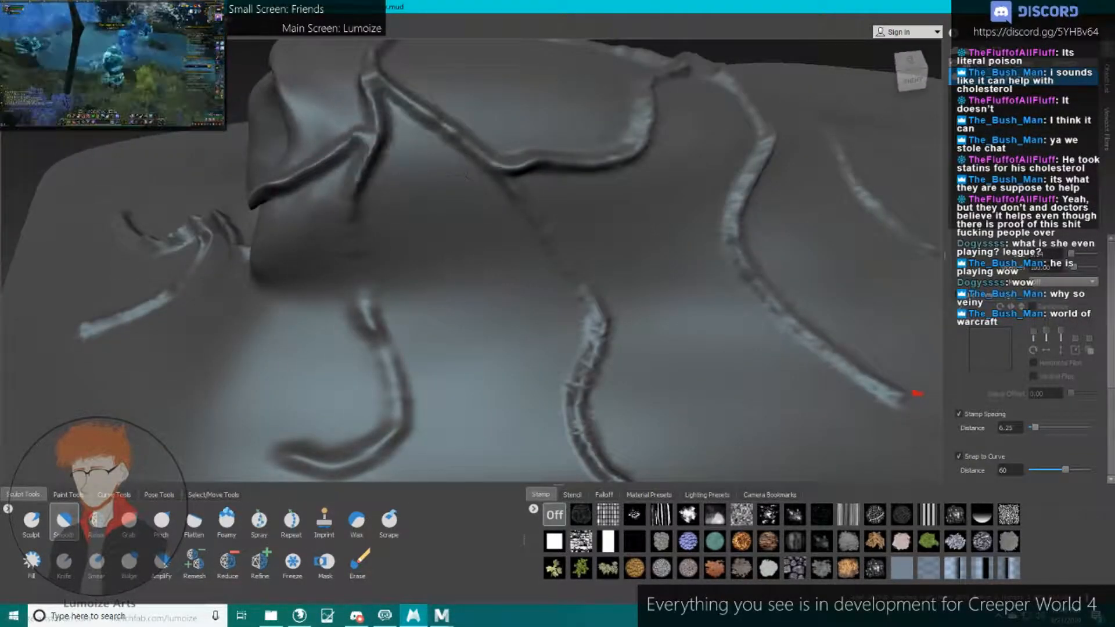
alt+middle_drag(419, 304, 490, 217)
drag(428, 204, 461, 320)
Undo the smoothing of the veins and the vein drawn across the front of the opening.
key(ctrl+z)
key(ctrl+z)
key(ctrl+z)
key(ctrl+z)
key(ctrl+z)
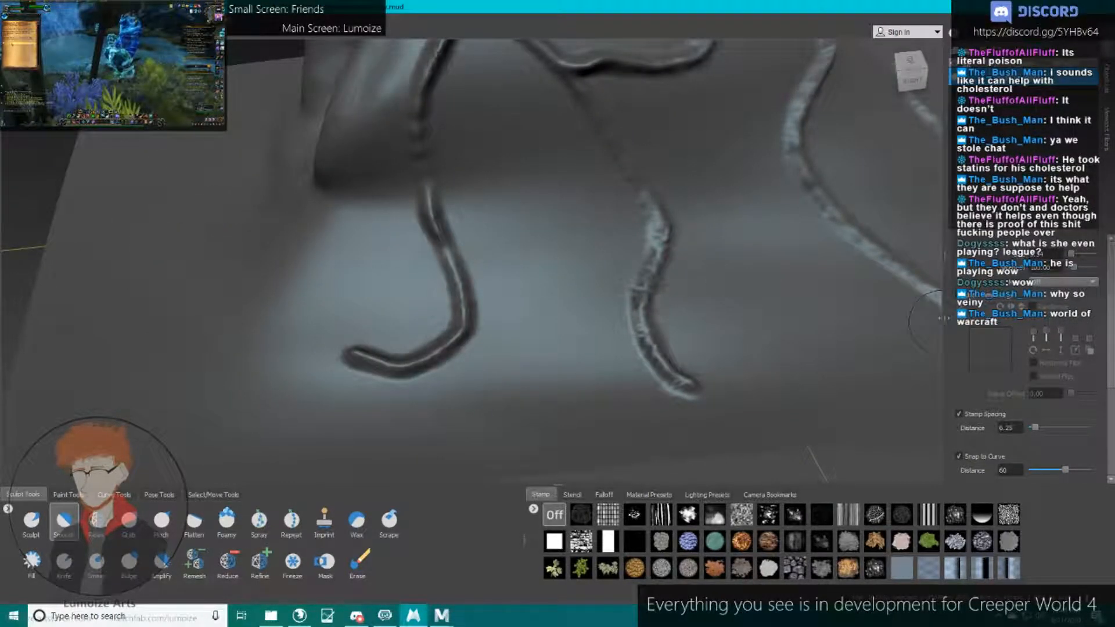
mouse_move(505, 194)
alt+mouse_down()
mouse_move(598, 216)
mouse_move(696, 218)
alt+mouse_up()
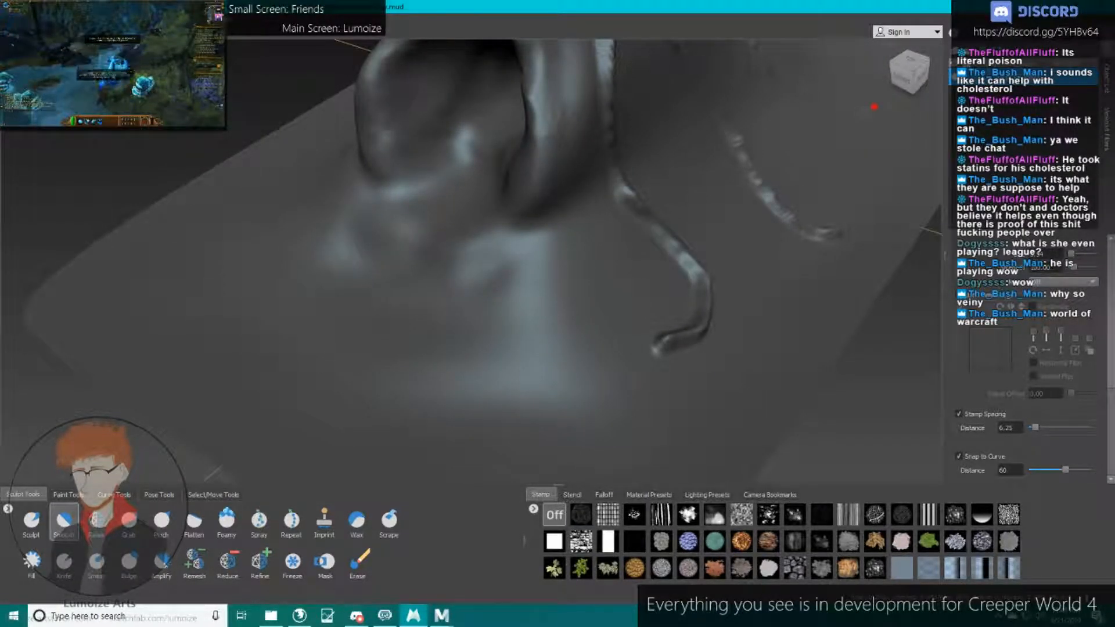
Restore the undone vein across the front opening with its short branch, and smooth the branch along its length.
click(26, 19)
click(44, 33)
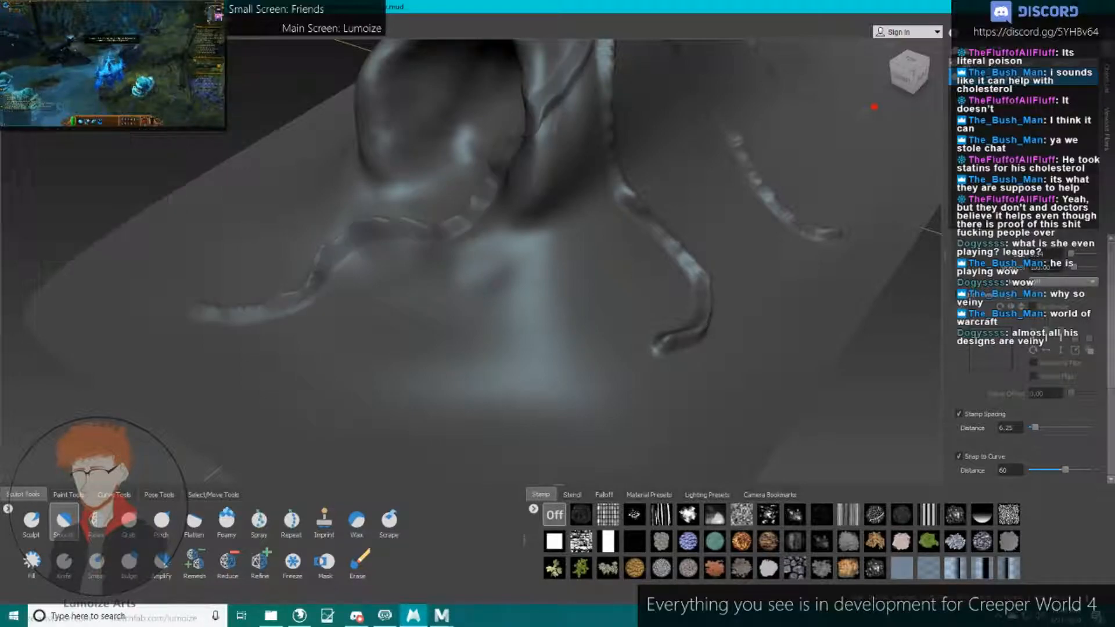
alt+drag(504, 197, 517, 235)
drag(375, 310, 407, 476)
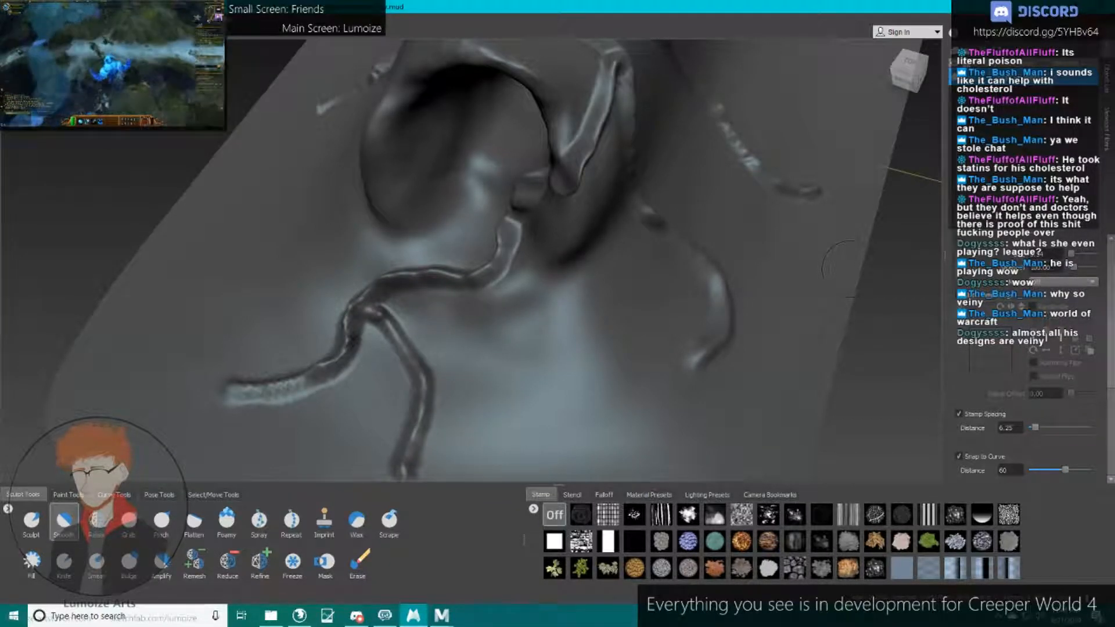
Lower the sculpted body mesh to subdivision level 0 for smoothing its veins.
alt+drag(842, 58, 705, 44)
alt+drag(637, 262, 626, 262)
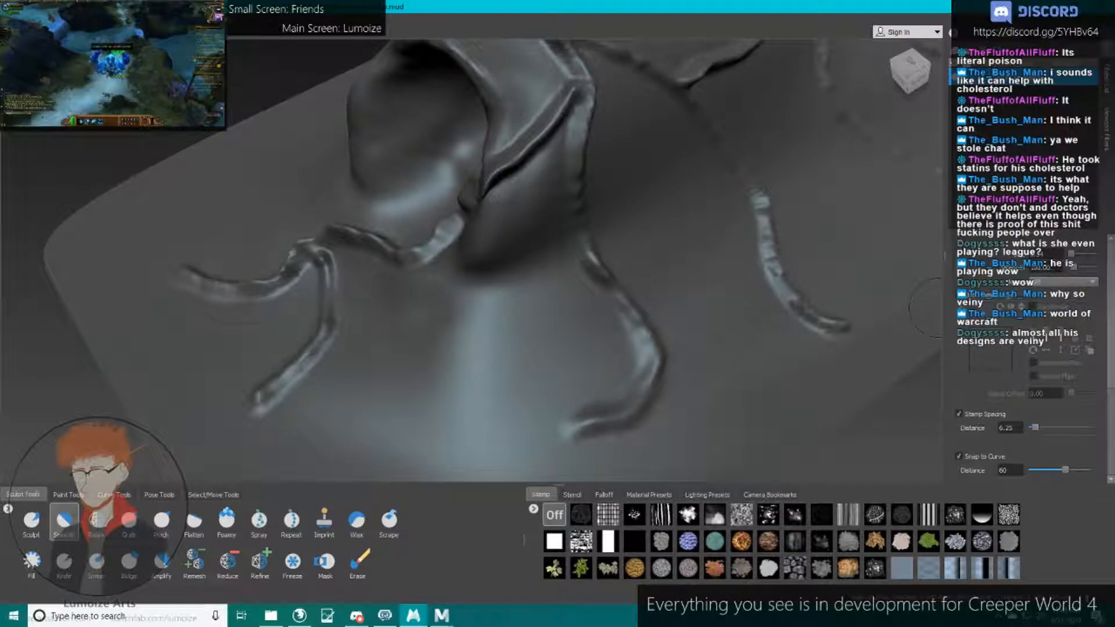
alt+drag(836, 326, 804, 348)
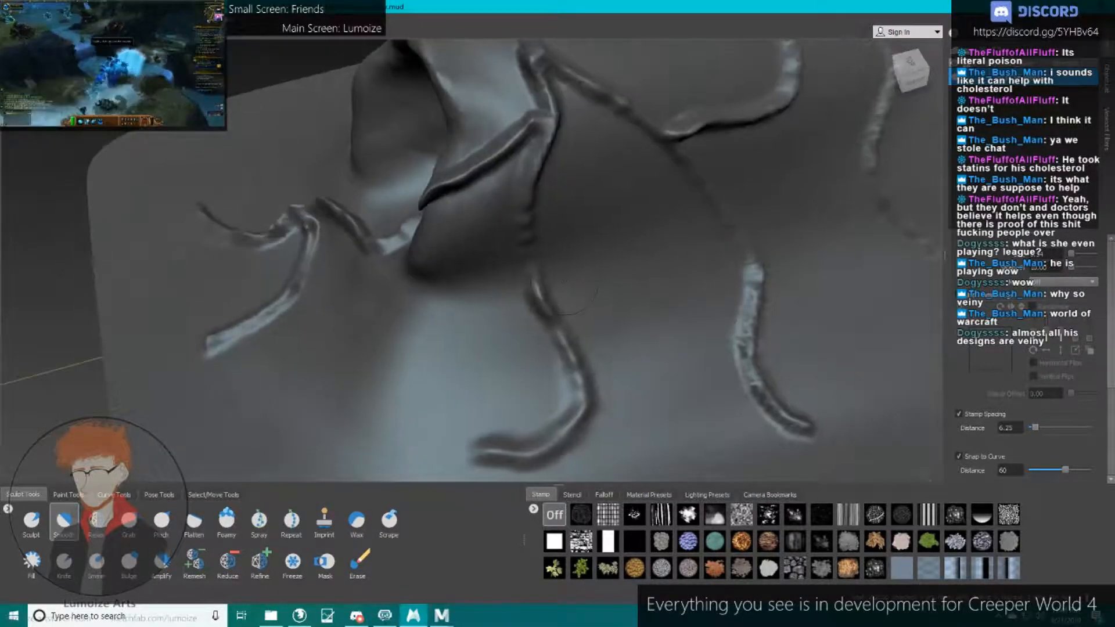
alt+middle_drag(804, 372, 494, 343)
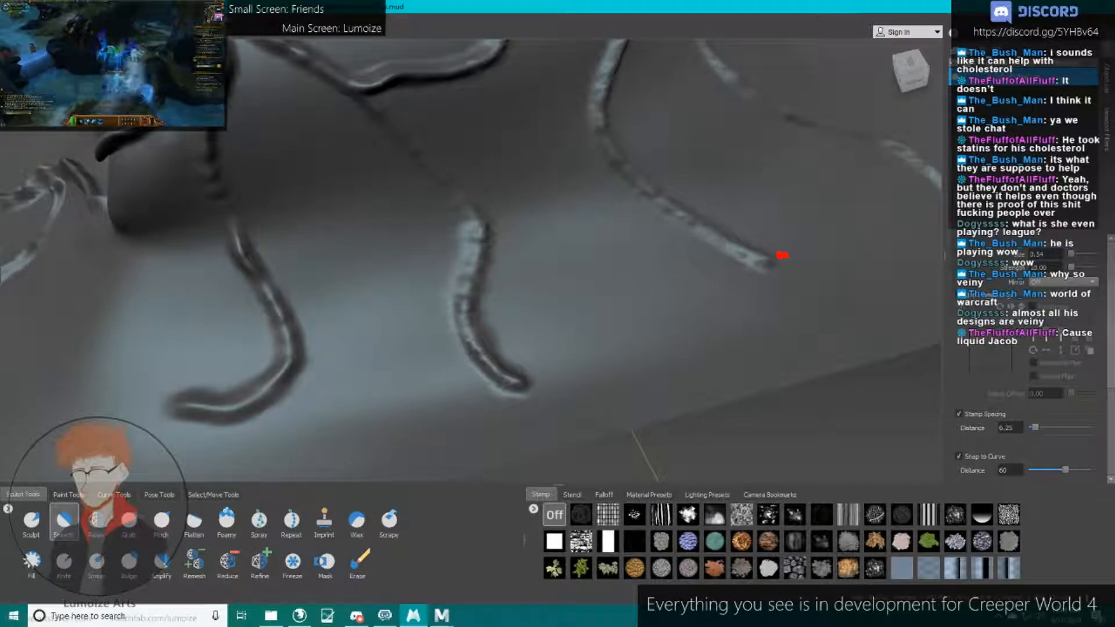
key(shift+d)
alt+middle_drag(476, 304, 498, 314)
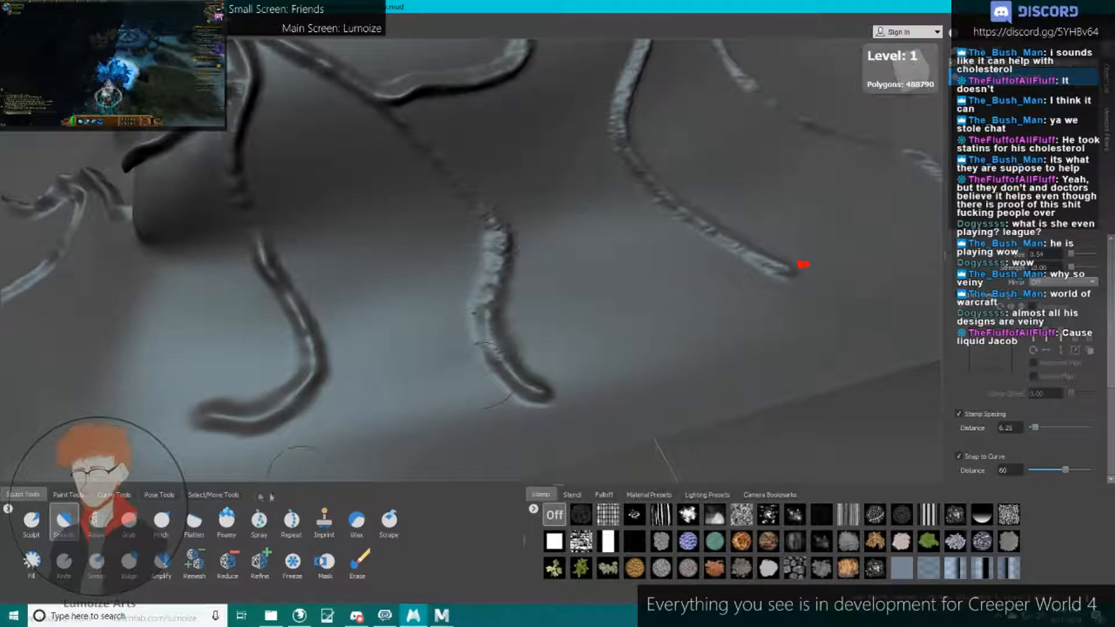
key(Page_Down)
Smooth the winding vein on the flank from its lower tip up to where it joins the vein above.
alt+drag(523, 337, 460, 313)
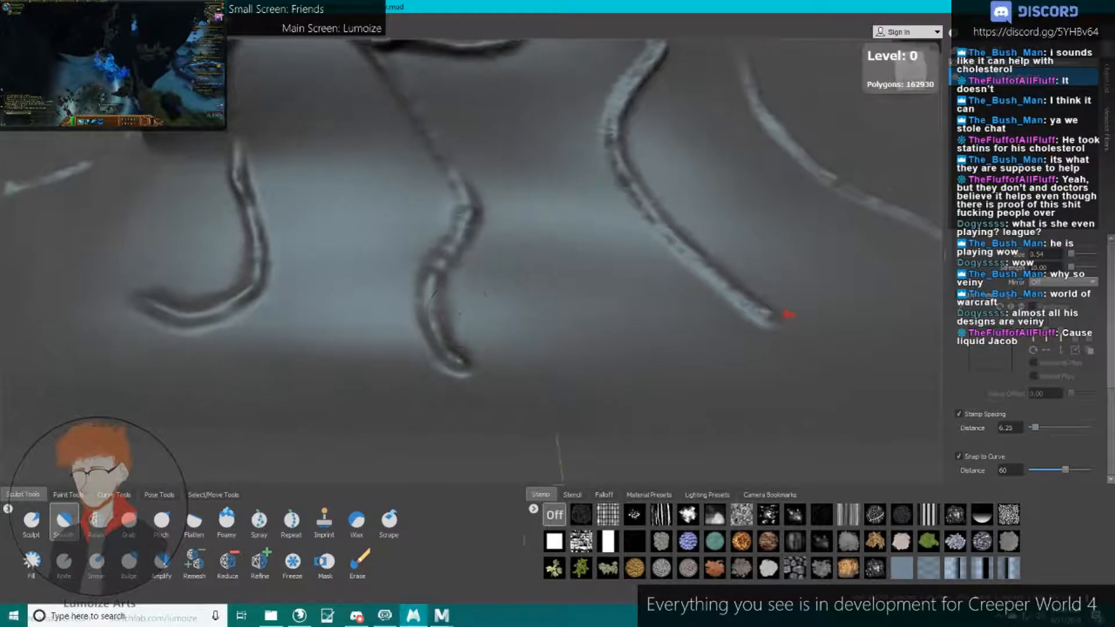
alt+right_drag(459, 314, 511, 308)
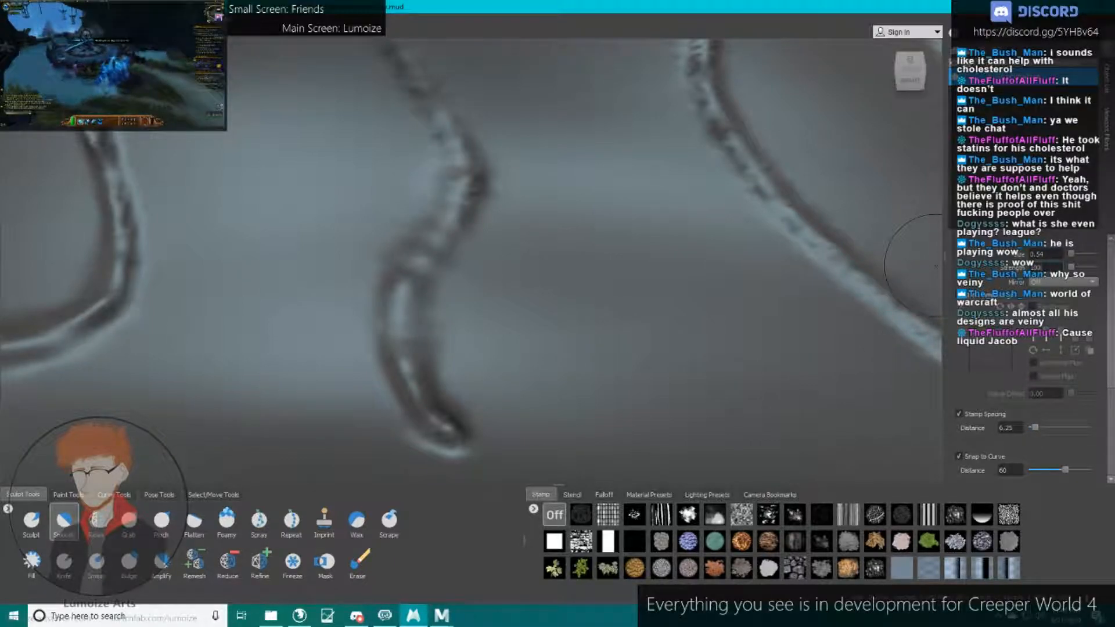
drag(415, 392, 434, 250)
alt+middle_drag(448, 221, 476, 297)
drag(493, 284, 464, 200)
alt+drag(465, 201, 500, 284)
mouse_move(465, 212)
mouse_down()
mouse_move(400, 125)
mouse_move(331, 110)
mouse_move(371, 226)
mouse_move(360, 166)
mouse_move(346, 251)
mouse_up()
Smooth the long vein along the body's ridge and the branching veins on the far flank.
mouse_move(321, 297)
mouse_down()
mouse_move(459, 235)
mouse_move(688, 265)
mouse_up()
alt+drag(560, 218, 564, 295)
alt+drag(594, 166, 602, 196)
drag(602, 196, 581, 178)
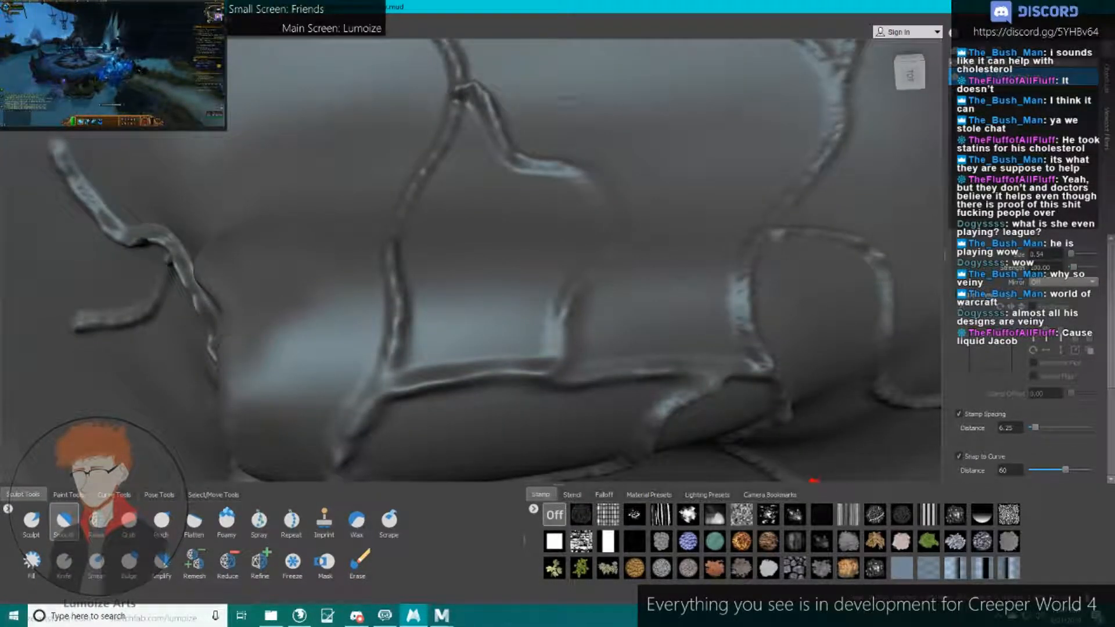
drag(502, 130, 456, 49)
alt+drag(456, 49, 475, 93)
mouse_move(479, 120)
mouse_down()
mouse_move(435, 55)
mouse_move(476, 134)
mouse_up()
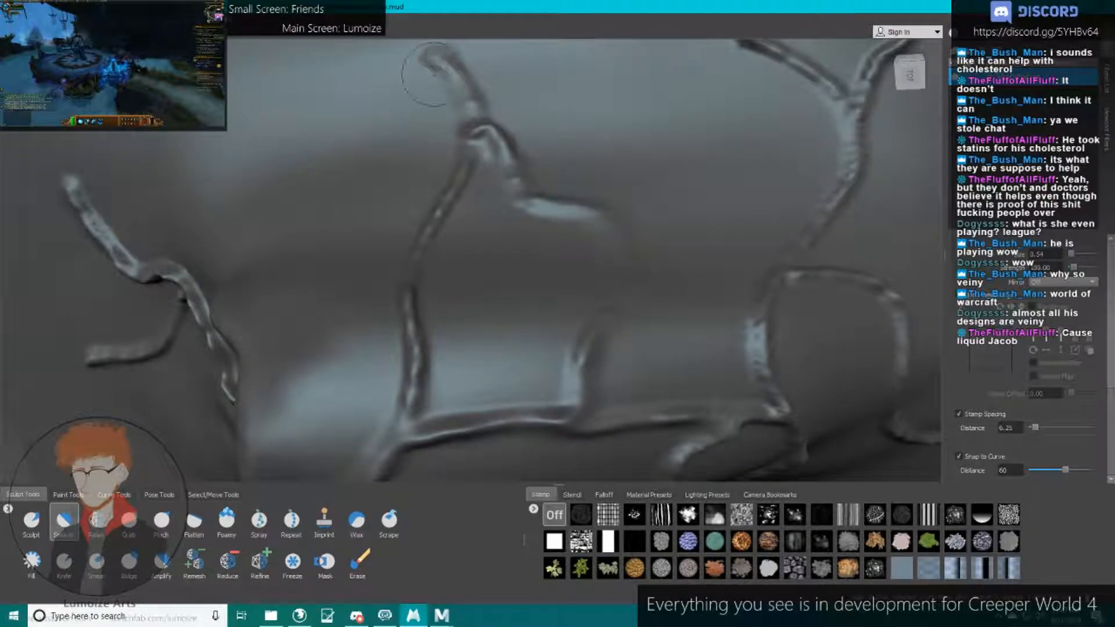
mouse_move(410, 292)
mouse_down()
mouse_move(416, 389)
mouse_move(511, 279)
mouse_up()
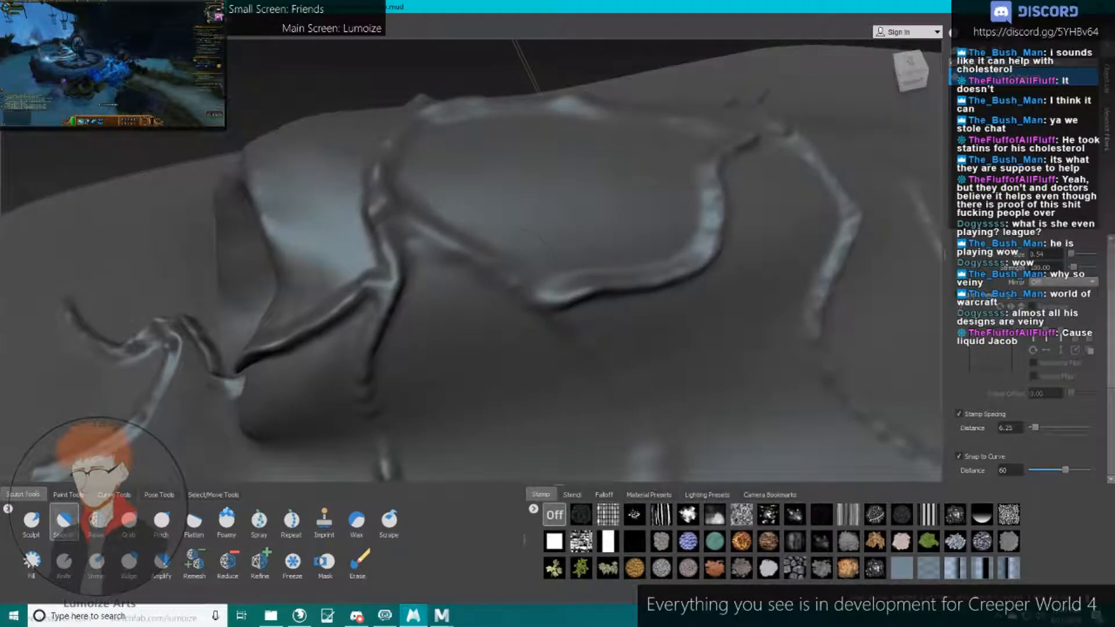
Smooth the front vein from the opening's lower rim down to its branch on the base.
alt+drag(401, 249, 523, 233)
mouse_move(597, 156)
alt+mouse_down()
mouse_move(607, 197)
mouse_move(666, 188)
alt+mouse_up()
mouse_move(604, 223)
mouse_down()
mouse_move(549, 310)
mouse_move(396, 342)
mouse_up()
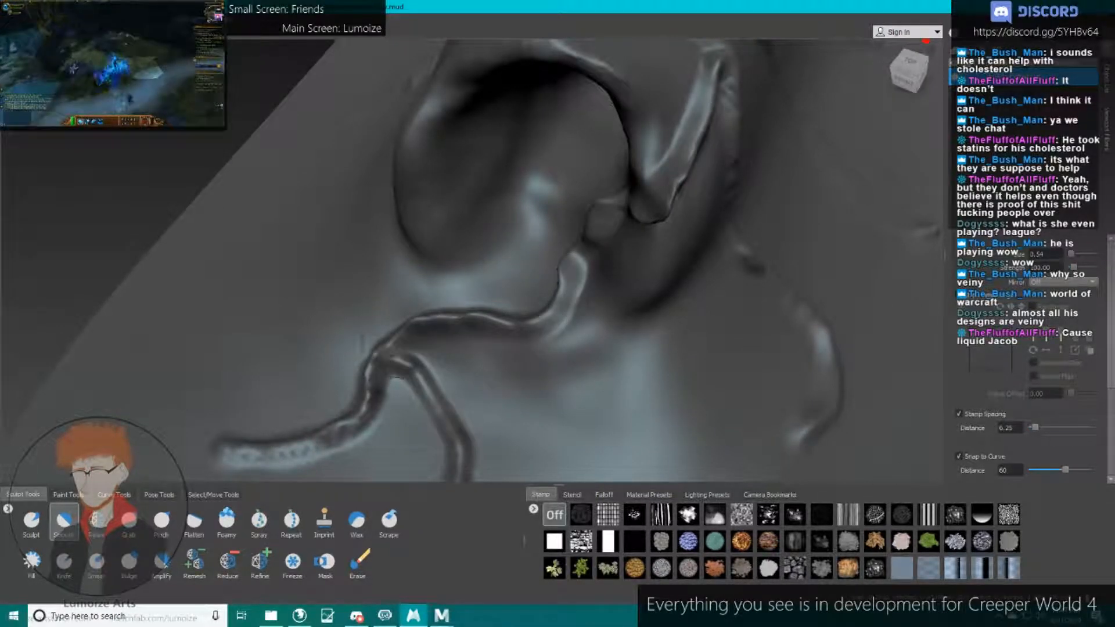
Smooth the branching vein that runs out below the mound's opening with the Smooth brush.
alt+middle_drag(372, 356, 488, 264)
mouse_move(488, 264)
mouse_down()
mouse_move(498, 308)
mouse_move(351, 369)
mouse_move(427, 354)
mouse_up()
alt+middle_drag(426, 354, 340, 294)
mouse_move(468, 412)
mouse_down()
mouse_move(491, 288)
mouse_move(453, 232)
mouse_up()
Smooth the forked vein and the arched vein next to it on the mound's outer surface.
mouse_move(592, 186)
alt+mouse_down()
mouse_move(447, 269)
mouse_move(568, 310)
mouse_move(606, 425)
mouse_move(714, 418)
alt+mouse_up()
alt+drag(394, 210, 450, 291)
alt+middle_drag(517, 85, 446, 271)
mouse_move(446, 270)
mouse_down()
mouse_move(500, 68)
mouse_move(418, 172)
mouse_move(325, 145)
mouse_up()
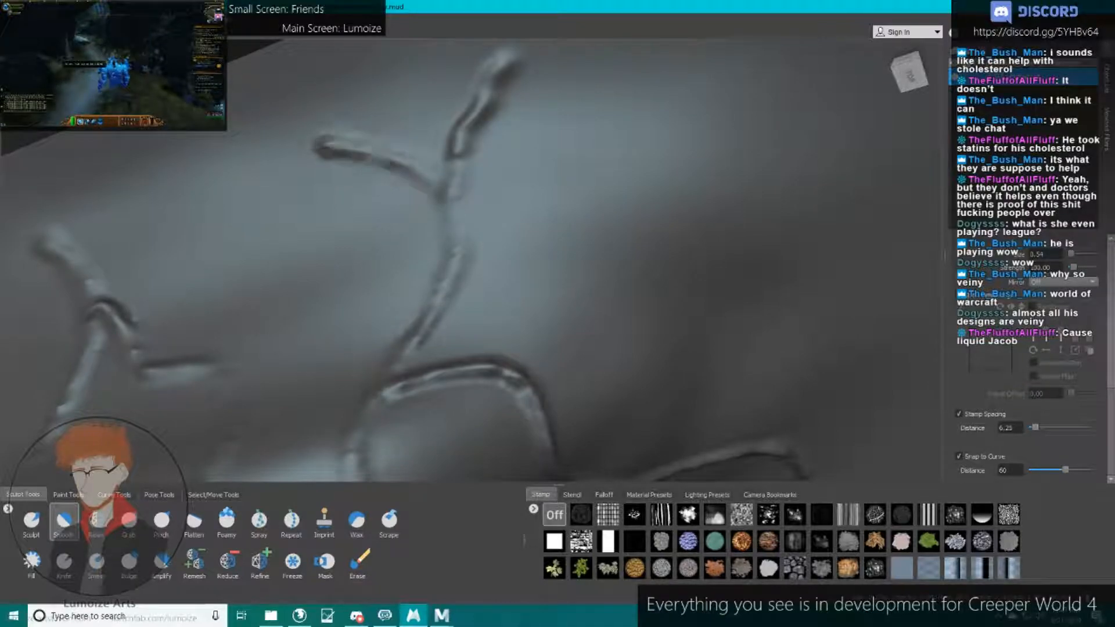
alt+middle_drag(518, 321, 361, 138)
drag(290, 194, 378, 244)
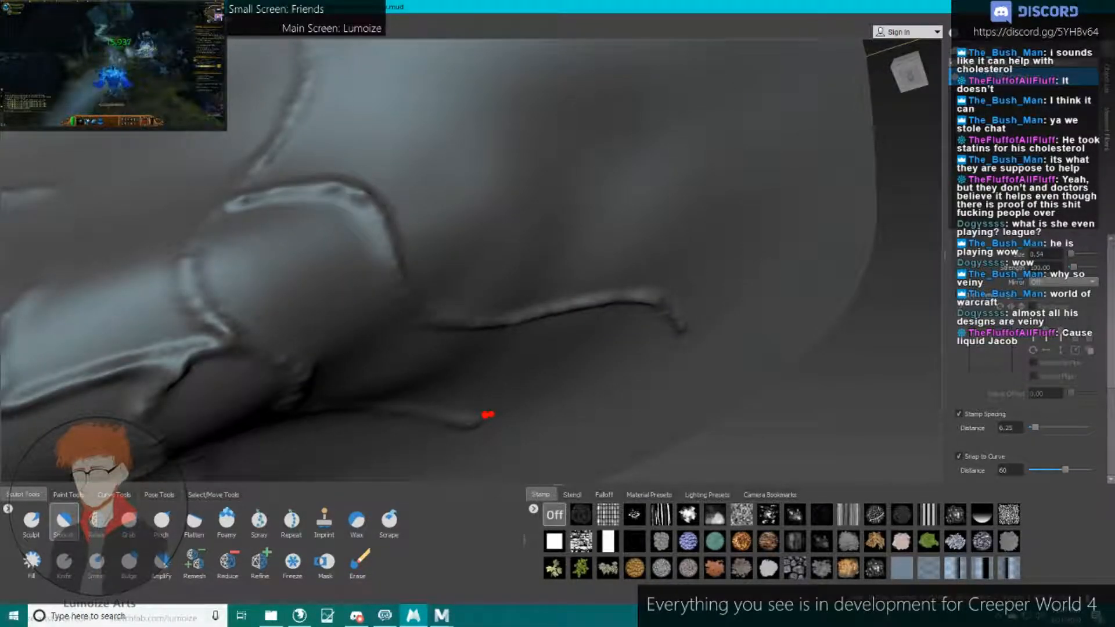
Build up the thin link of the branching vein with the Sculpt brush, undoing the stroke on its lower fork.
mouse_move(488, 415)
alt+mouse_down()
mouse_move(511, 466)
mouse_move(451, 441)
mouse_move(578, 350)
mouse_move(639, 439)
alt+mouse_up()
mouse_move(281, 111)
alt+mouse_down()
mouse_move(313, 192)
mouse_move(360, 250)
mouse_move(325, 278)
mouse_move(377, 245)
mouse_move(358, 287)
alt+mouse_up()
click(32, 523)
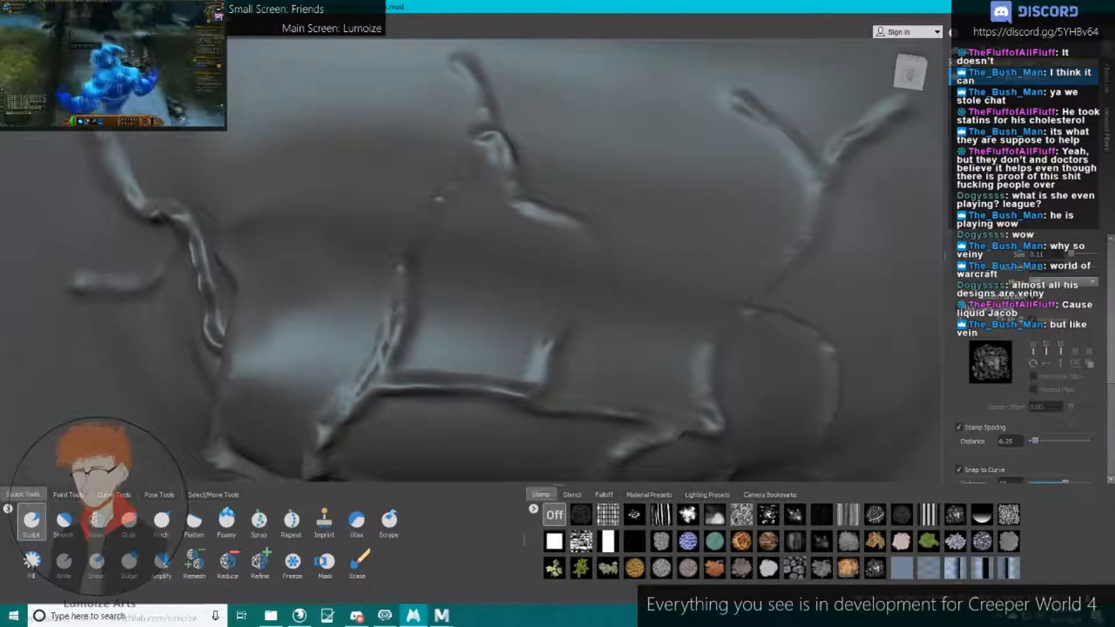
drag(341, 414, 398, 321)
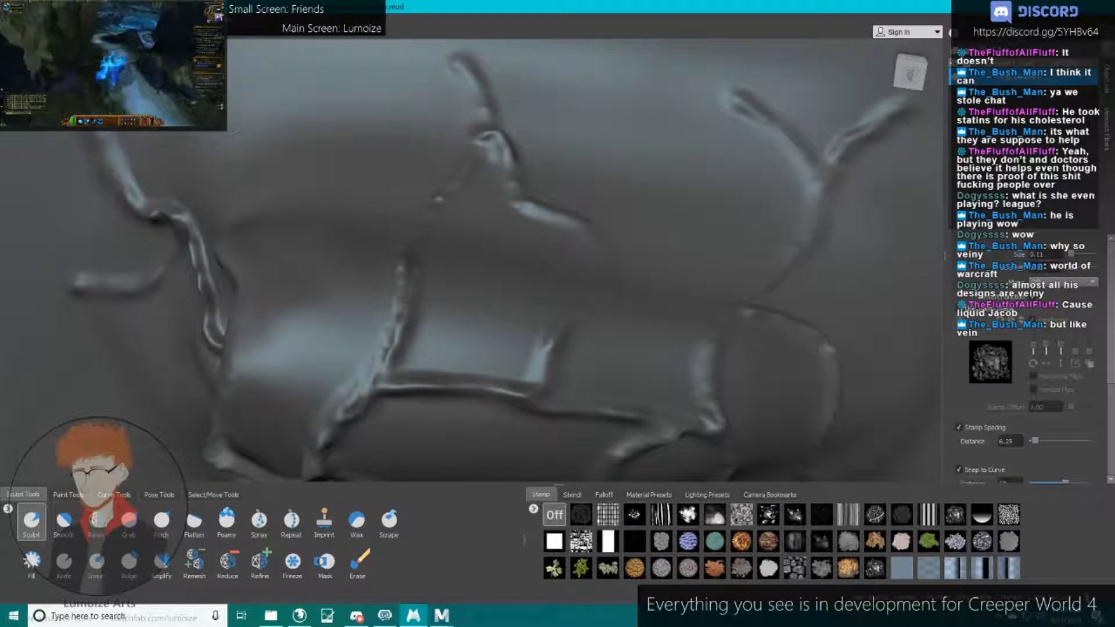
key(ctrl+z)
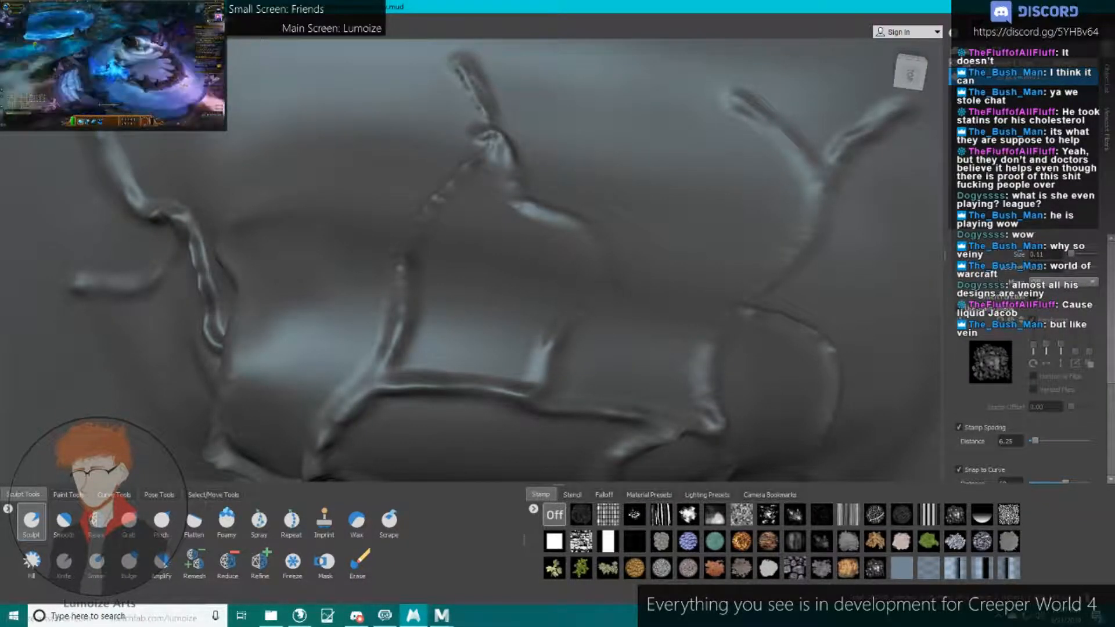
Smooth the lumpy vein ridge that crosses the rim above the mound's opening.
mouse_move(373, 387)
alt+mouse_down()
mouse_move(365, 331)
mouse_move(384, 215)
mouse_move(464, 186)
mouse_move(528, 134)
mouse_move(572, 214)
mouse_move(540, 220)
alt+mouse_up()
scroll(472, 262, up, 3)
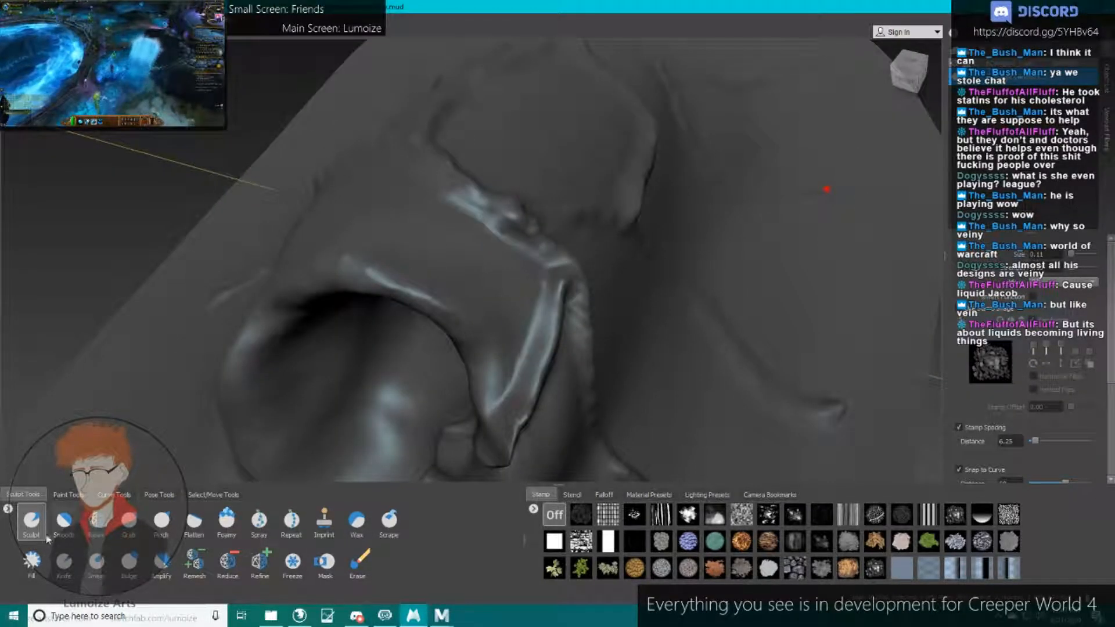
click(71, 525)
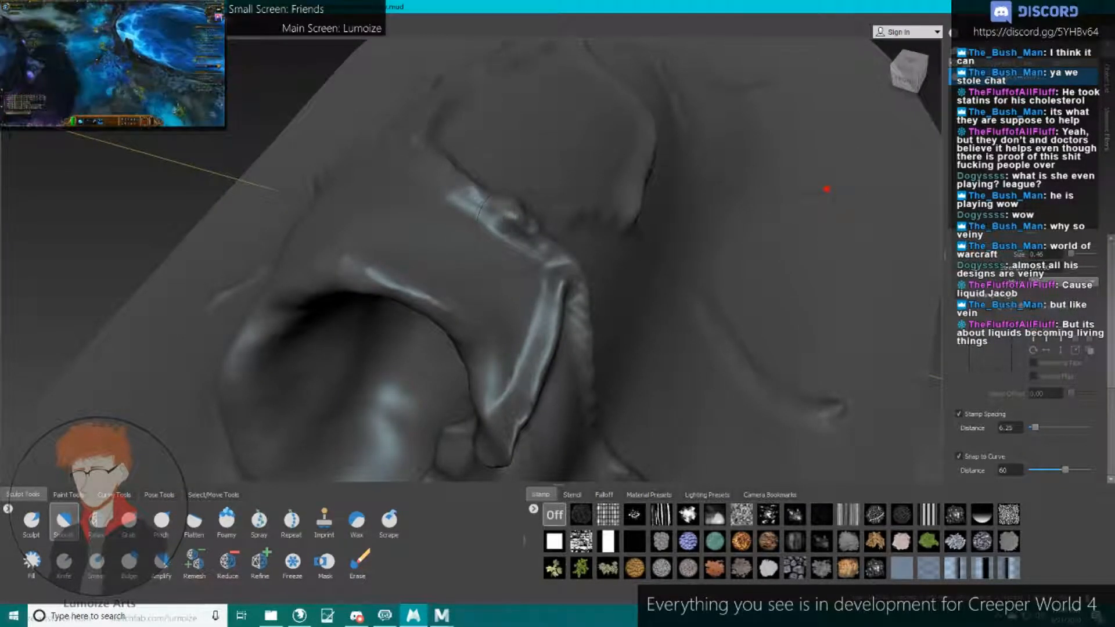
drag(481, 209, 520, 243)
Sculpt a raised vein down the mound's side beside the opening, joining the rim ridge to the curved vein below.
mouse_move(827, 188)
alt+mouse_down()
mouse_move(910, 244)
mouse_move(901, 398)
alt+mouse_up()
scroll(433, 200, up, 3)
scroll(471, 274, up, 2)
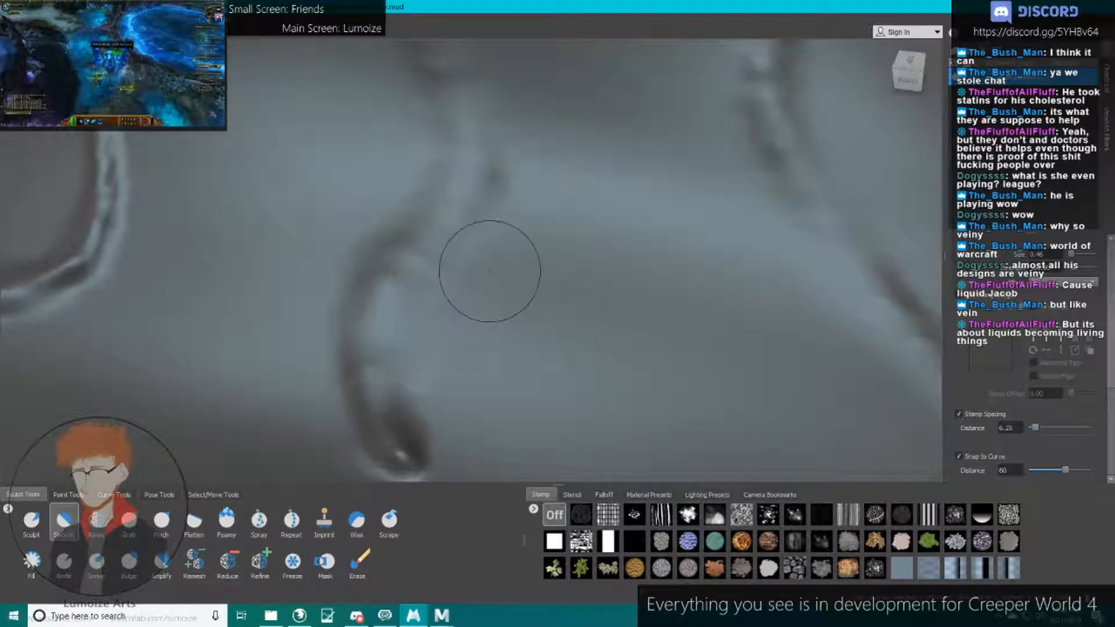
scroll(489, 272, down, 5)
mouse_move(383, 291)
alt+mouse_down()
mouse_move(447, 247)
mouse_move(372, 356)
alt+mouse_up()
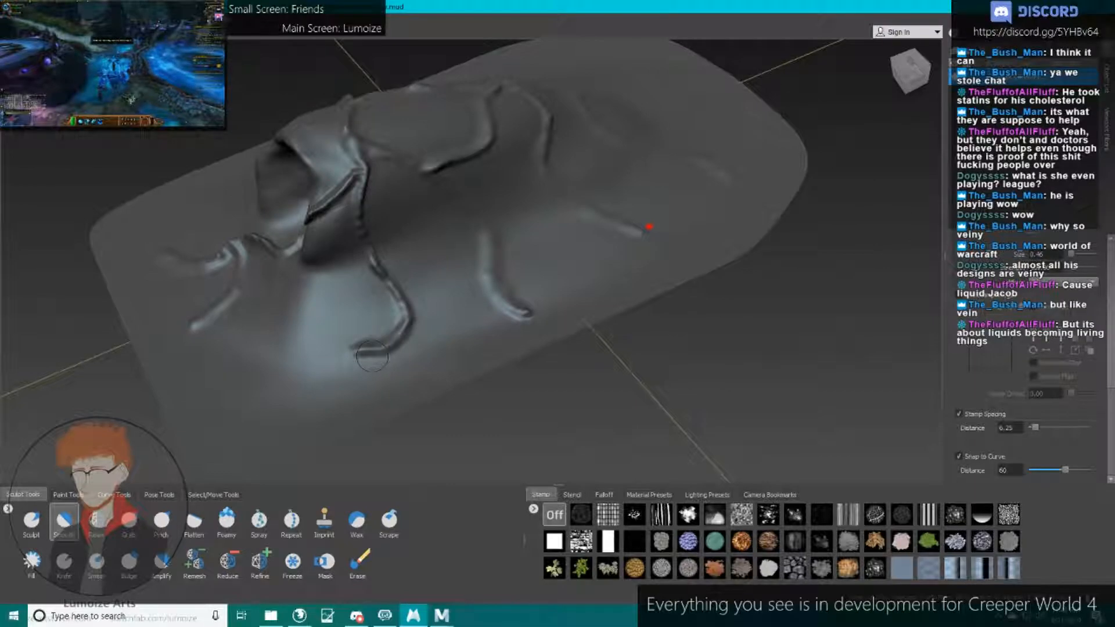
scroll(372, 356, up, 4)
scroll(329, 373, down, 2)
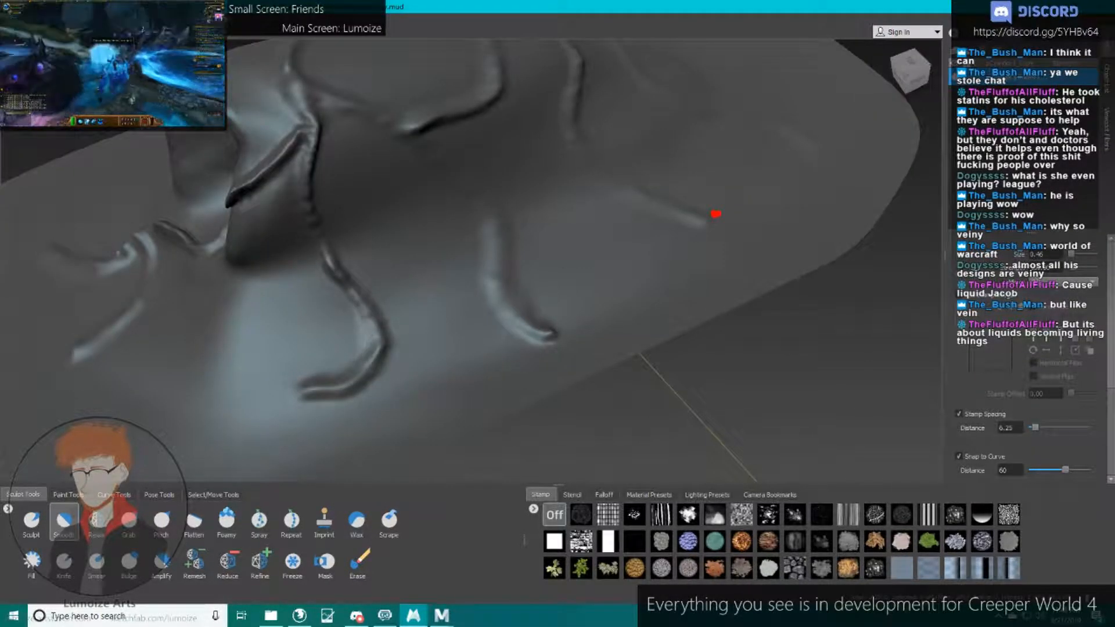
alt+drag(715, 214, 772, 168)
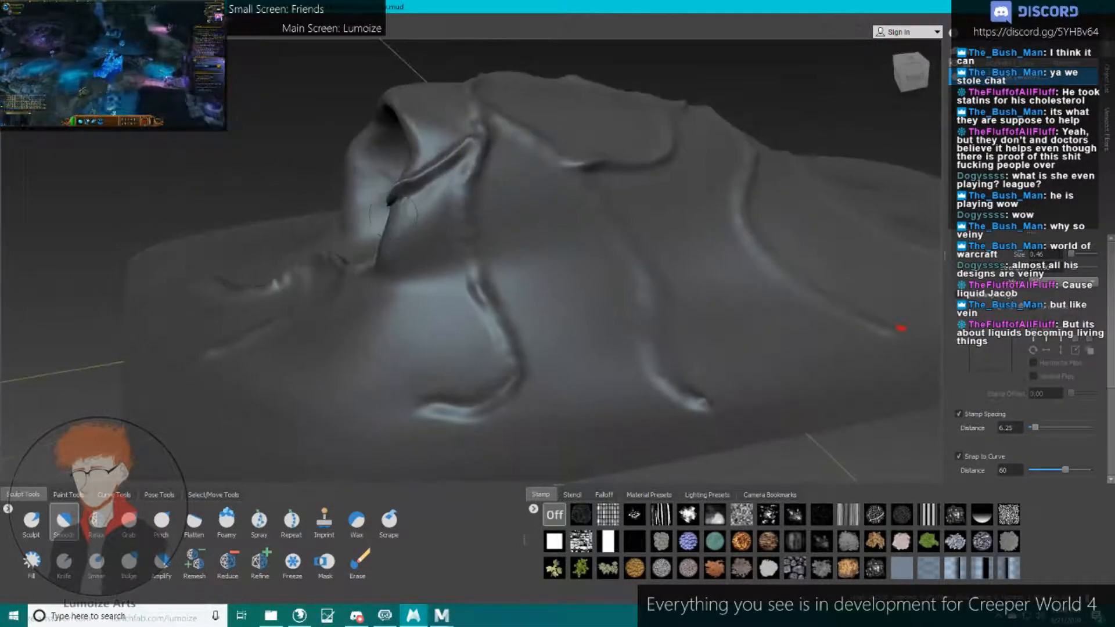
scroll(471, 262, up, 2)
click(32, 522)
mouse_move(407, 325)
alt+mouse_down()
mouse_move(392, 317)
mouse_move(453, 328)
alt+mouse_up()
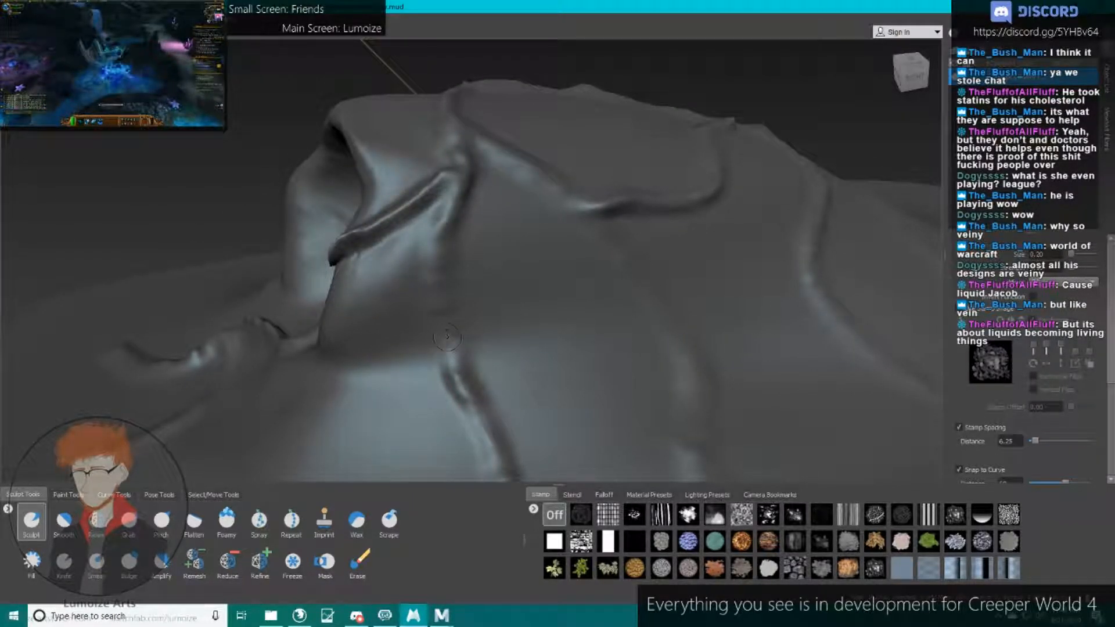
drag(447, 337, 446, 194)
drag(450, 358, 423, 230)
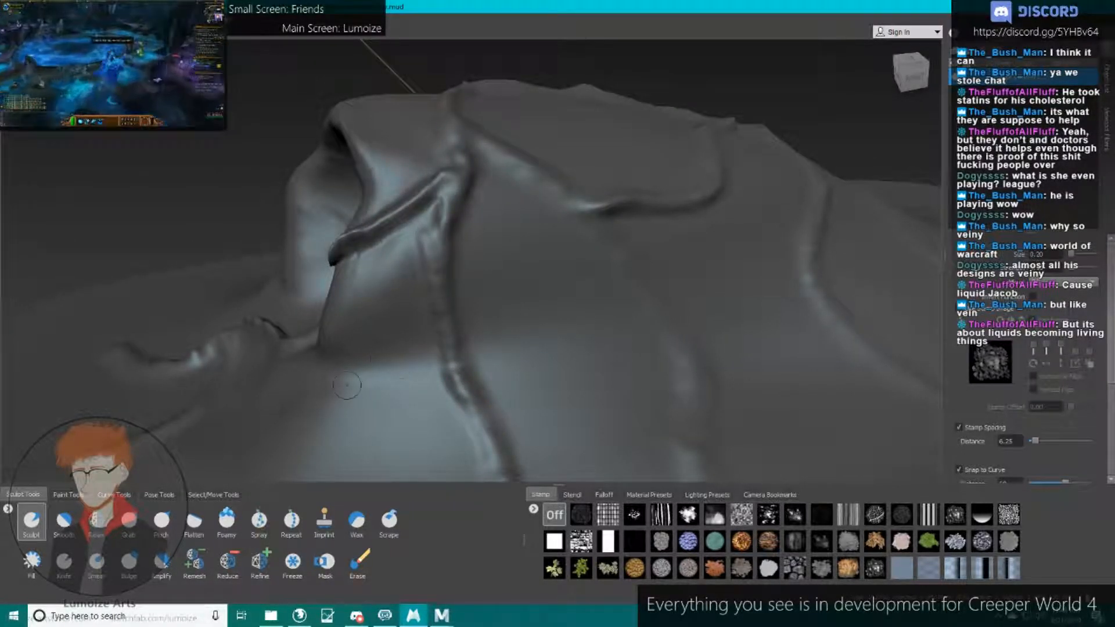
Smooth the upper part of the vein beside the opening and build up its lower section with the Sculpt brush.
click(64, 519)
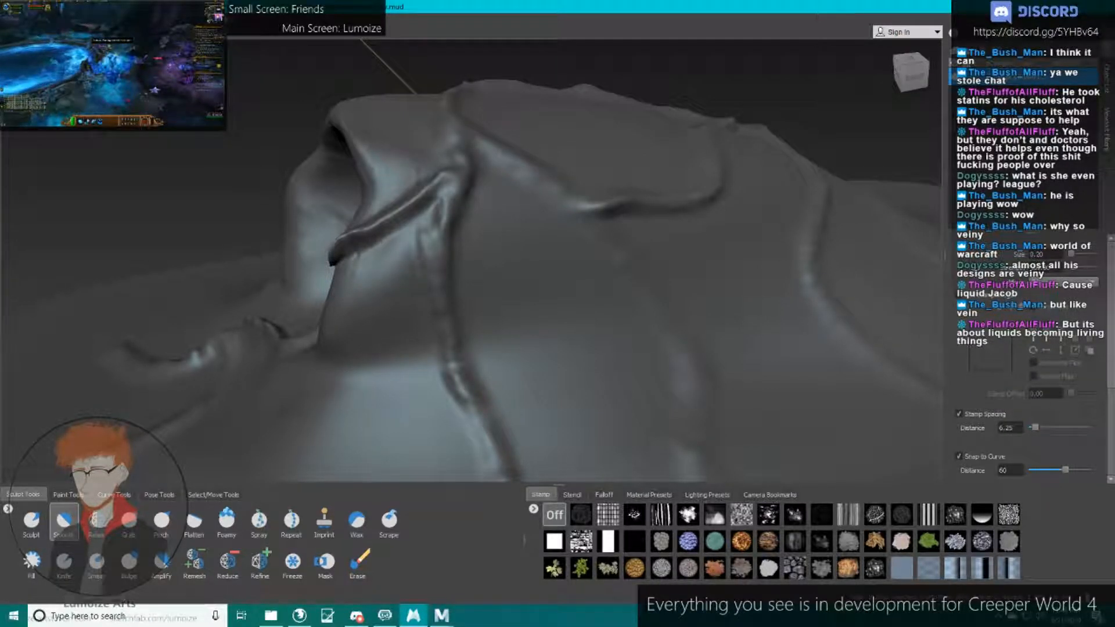
mouse_move(446, 194)
mouse_down()
mouse_move(430, 261)
mouse_move(479, 206)
mouse_up()
alt+middle_drag(458, 198, 521, 371)
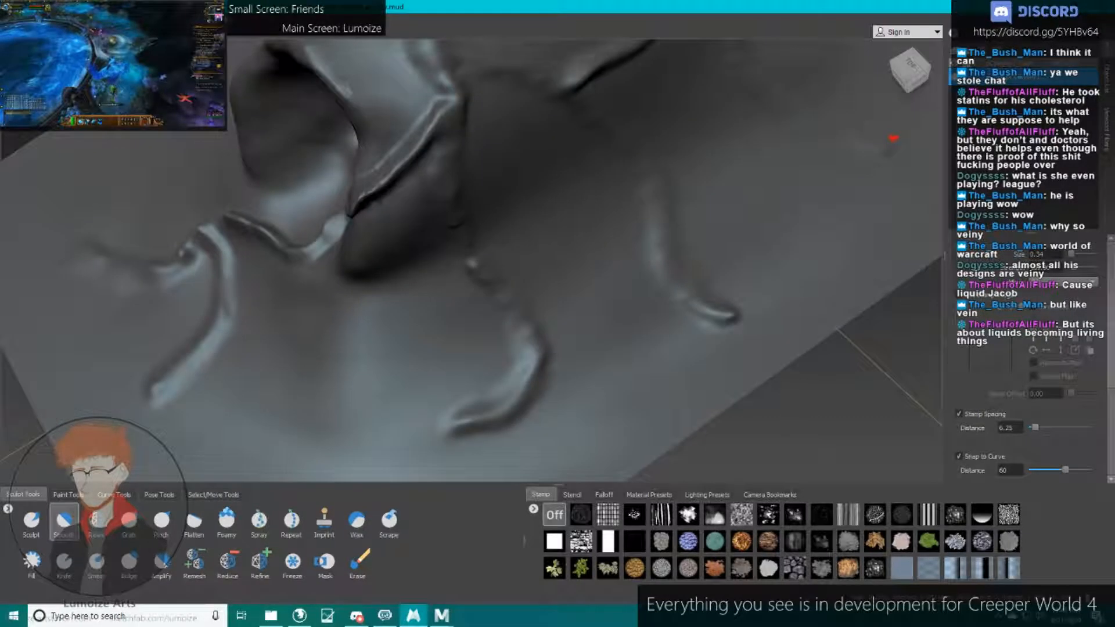
alt+drag(517, 360, 410, 211)
alt+middle_drag(410, 211, 421, 243)
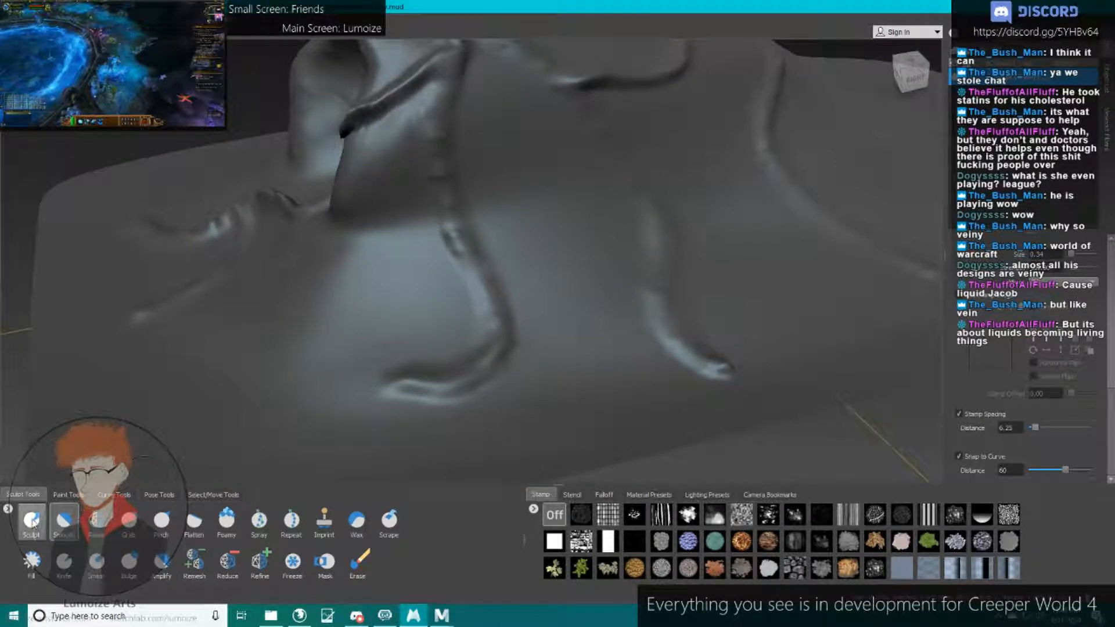
click(31, 523)
drag(486, 289, 451, 216)
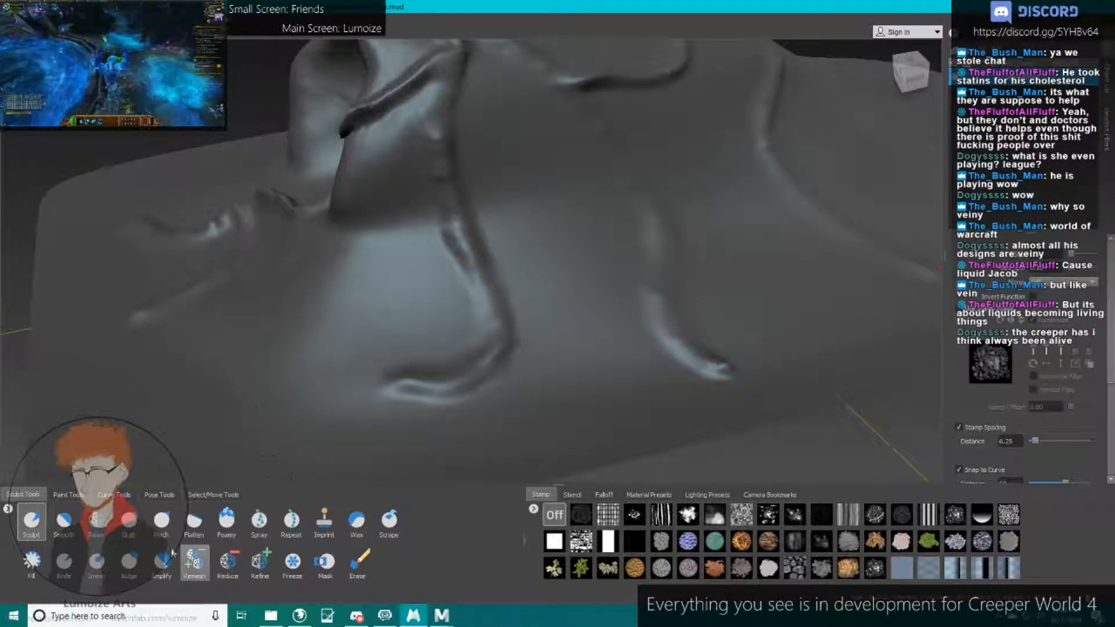
Sculpt the upper stretch of the middle side vein, starting at the bend of the looped ridge above it.
click(64, 520)
alt+middle_drag(483, 246, 561, 348)
mouse_move(500, 189)
alt+mouse_down()
mouse_move(537, 325)
mouse_move(541, 247)
mouse_move(480, 225)
alt+mouse_up()
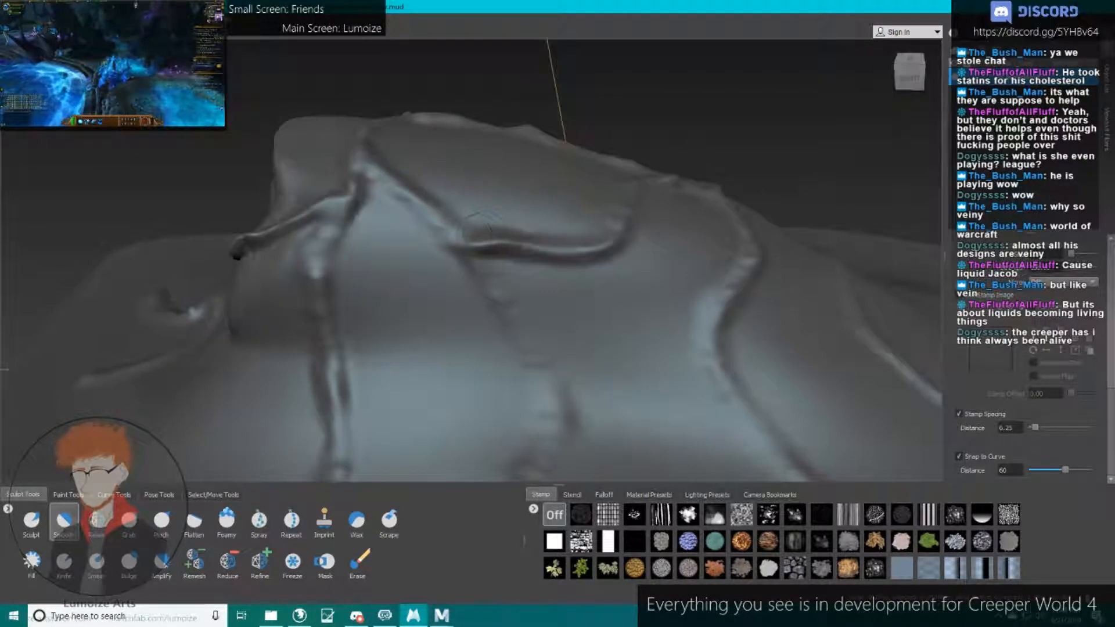
click(32, 520)
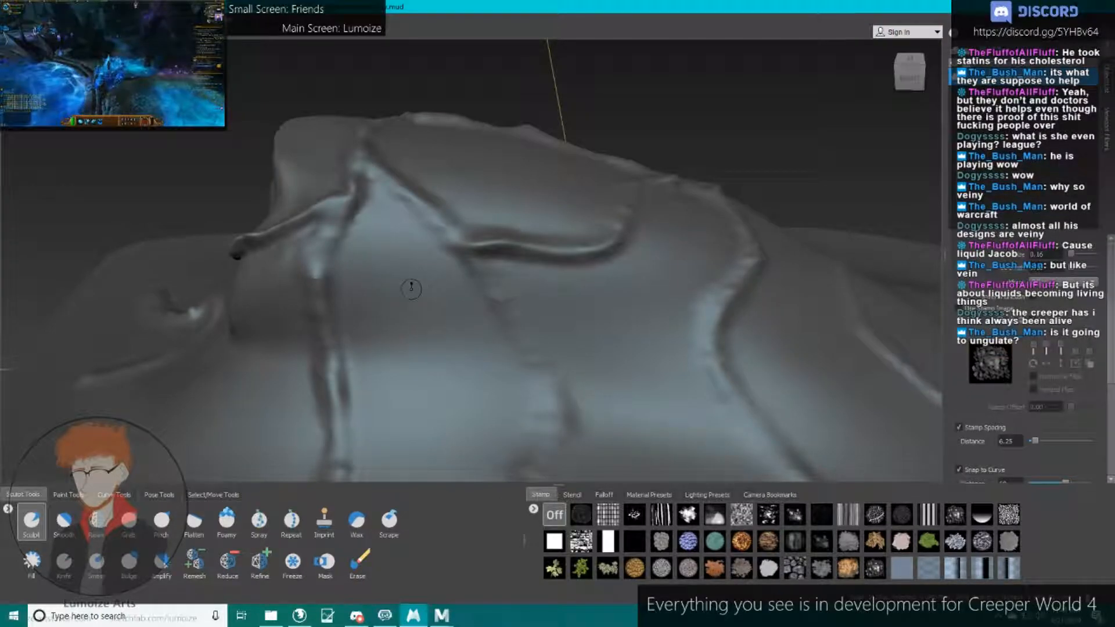
drag(467, 261, 542, 378)
Sculpt the middle side vein down to its curved lower end, redoing the first stroke, and smooth it.
alt+middle_drag(541, 378, 508, 180)
alt+drag(508, 180, 532, 271)
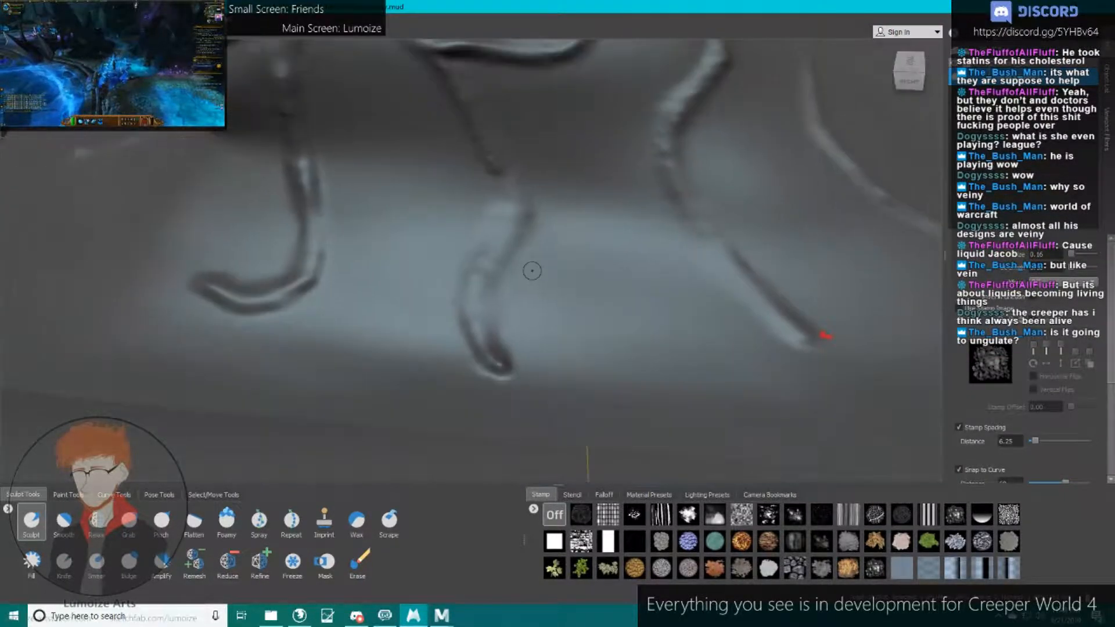
mouse_move(498, 175)
mouse_down()
mouse_move(485, 287)
mouse_move(499, 343)
mouse_move(485, 237)
mouse_up()
key(ctrl+z)
key(ctrl+z)
mouse_move(499, 175)
mouse_down()
mouse_move(483, 268)
mouse_move(492, 354)
mouse_move(472, 367)
mouse_move(526, 354)
mouse_up()
click(64, 524)
mouse_move(507, 379)
mouse_down()
mouse_move(487, 359)
mouse_move(504, 206)
mouse_up()
Smooth the winding vein in front of the opening around the point where it branches.
alt+middle_drag(423, 54, 469, 135)
mouse_move(535, 327)
alt+mouse_down()
mouse_move(460, 261)
mouse_move(400, 309)
alt+mouse_up()
alt+right_drag(700, 259, 752, 261)
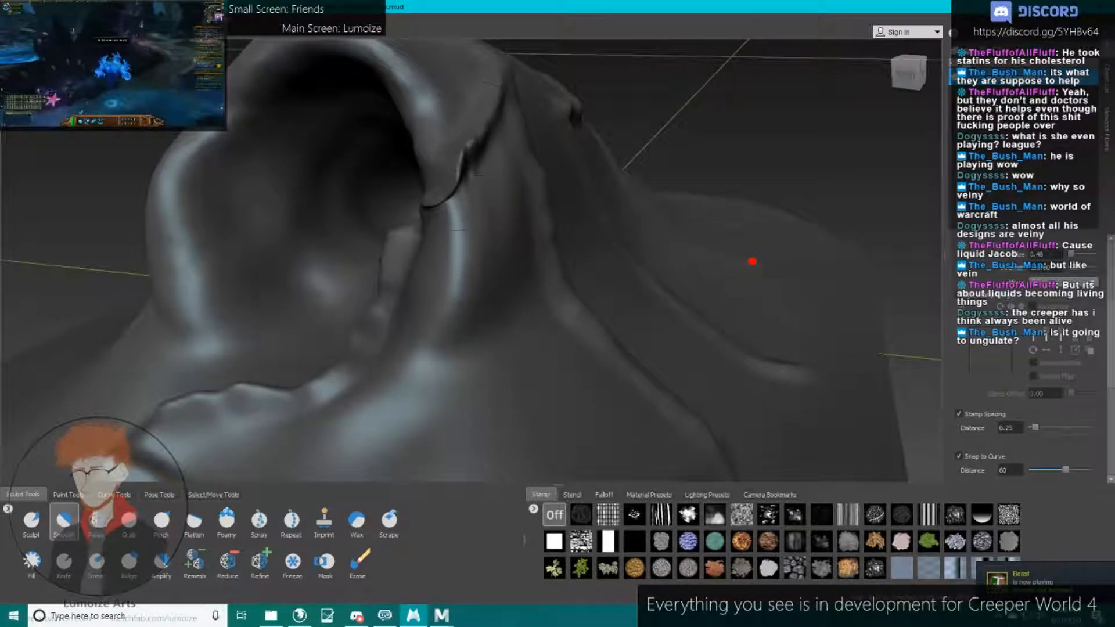
mouse_move(753, 261)
alt+mouse_down()
mouse_move(862, 225)
mouse_move(529, 229)
mouse_move(486, 71)
mouse_move(534, 191)
alt+mouse_up()
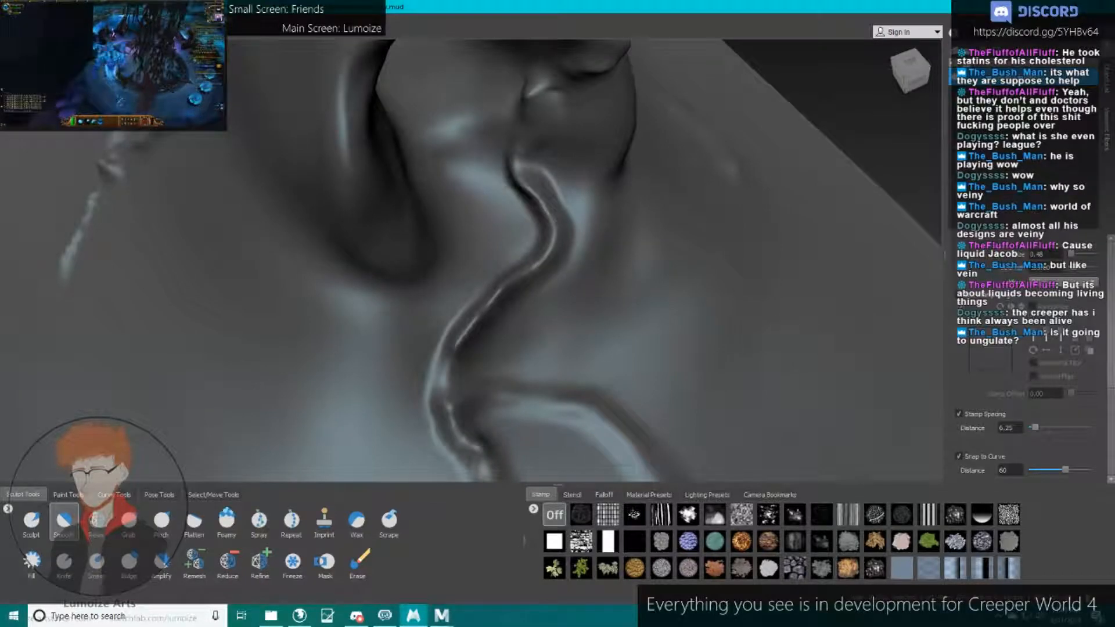
alt+middle_drag(445, 374, 444, 250)
mouse_move(443, 264)
mouse_down()
mouse_move(453, 348)
mouse_move(479, 409)
mouse_up()
Select the whole mound model for export.
mouse_move(430, 180)
alt+mouse_down()
mouse_move(503, 252)
mouse_move(638, 145)
alt+mouse_up()
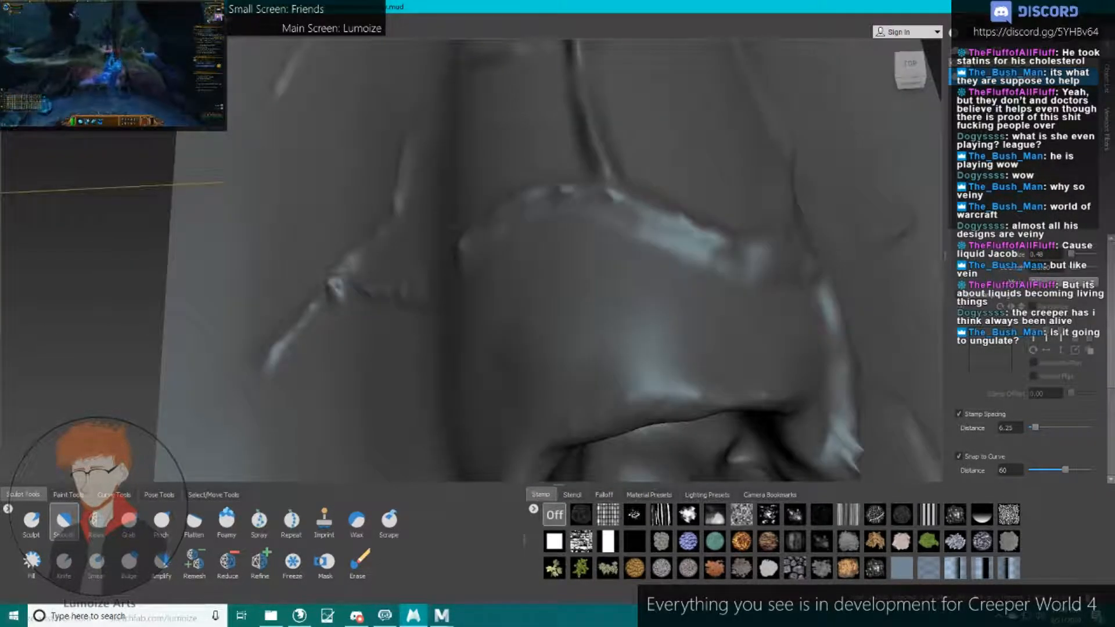
scroll(670, 72, down, 5)
mouse_move(670, 72)
alt+mouse_down()
mouse_move(799, 316)
mouse_move(281, 385)
mouse_move(164, 187)
mouse_move(348, 105)
mouse_move(374, 63)
mouse_move(525, 132)
mouse_move(667, 236)
mouse_move(692, 197)
alt+mouse_up()
scroll(692, 197, up, 4)
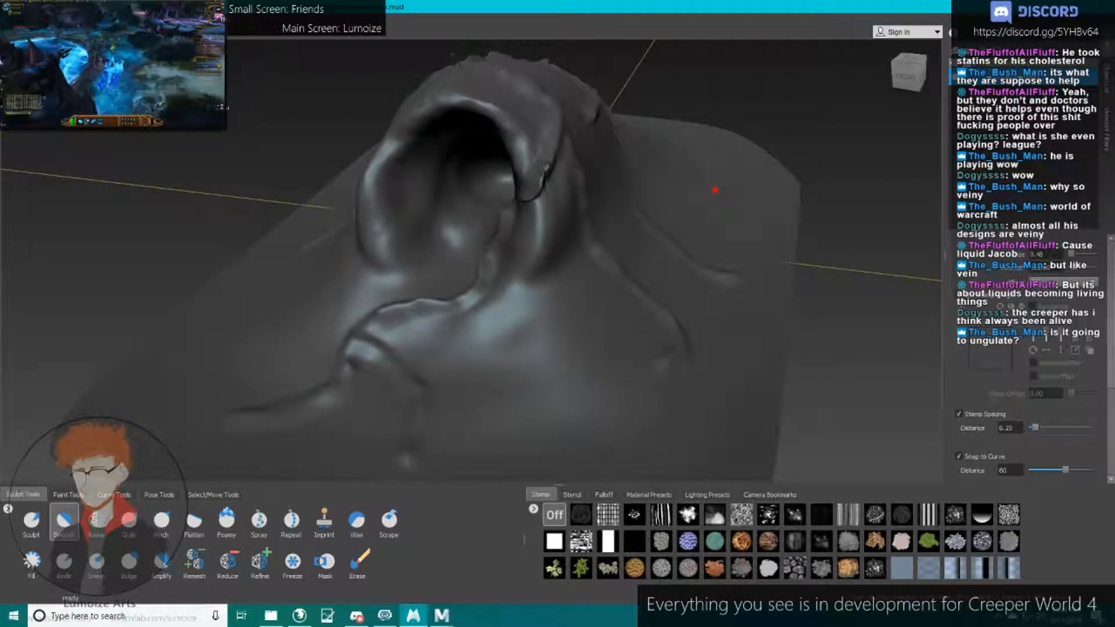
alt+drag(715, 189, 700, 202)
click(10, 20)
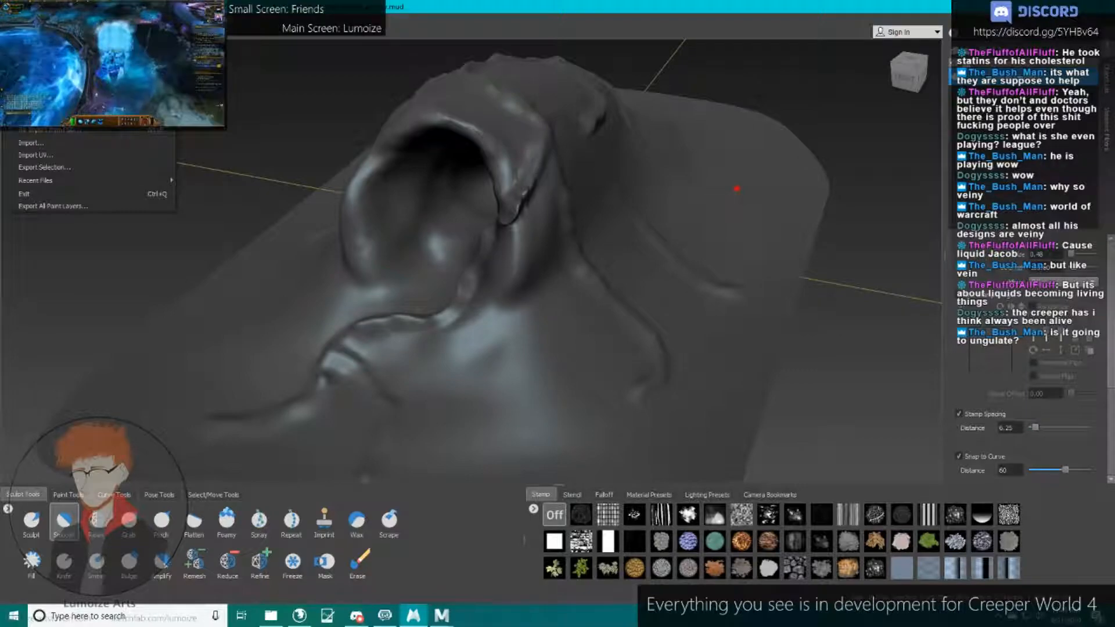
alt+drag(302, 174, 603, 97)
right_click(479, 183)
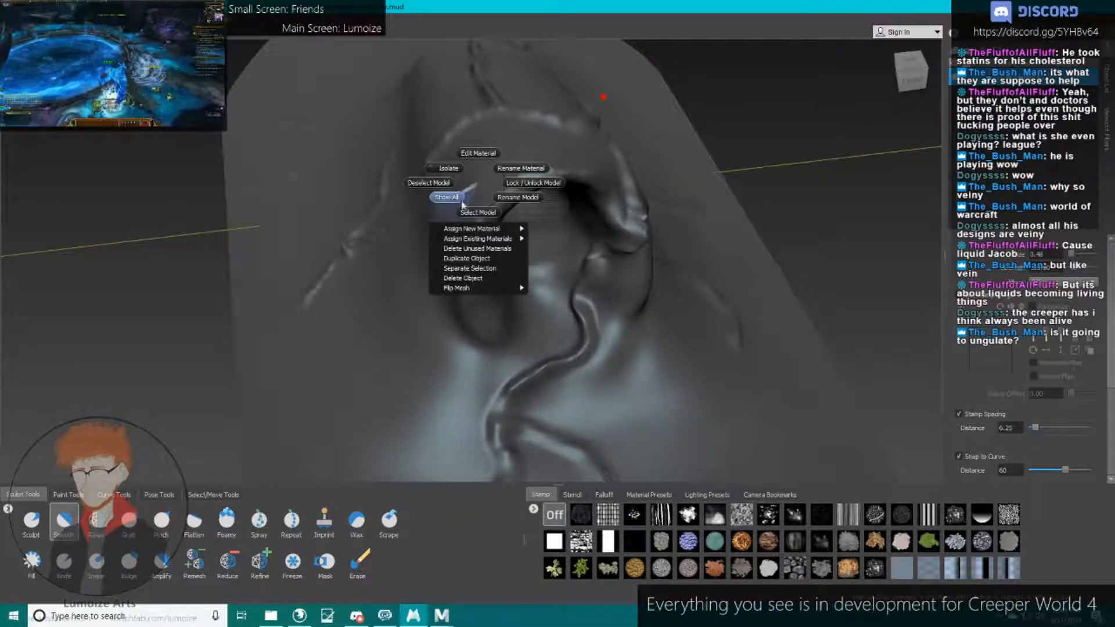
right_drag(467, 208, 473, 212)
alt+drag(457, 189, 357, 136)
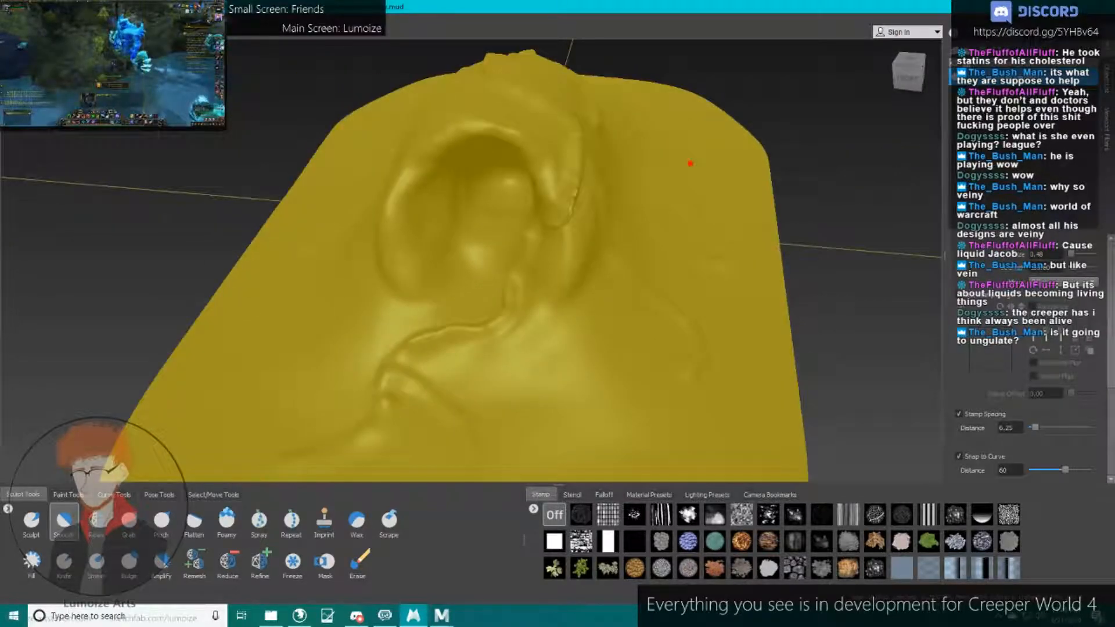
Export the selected model as the FBX file Blob2_High in the BlobNest project's Mk2 folder.
click(10, 20)
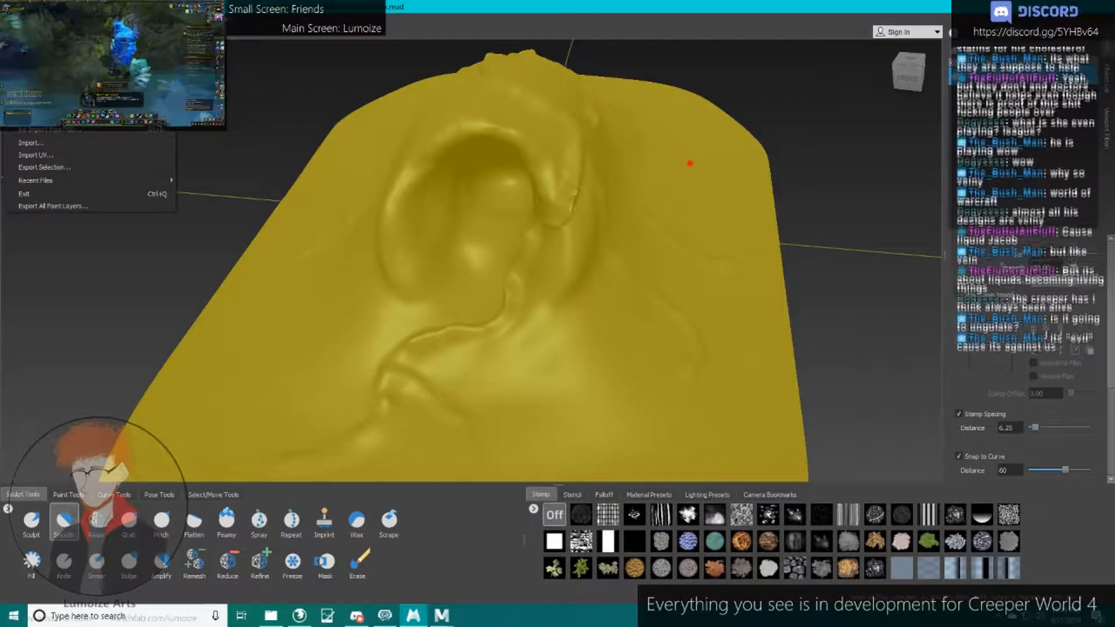
click(44, 167)
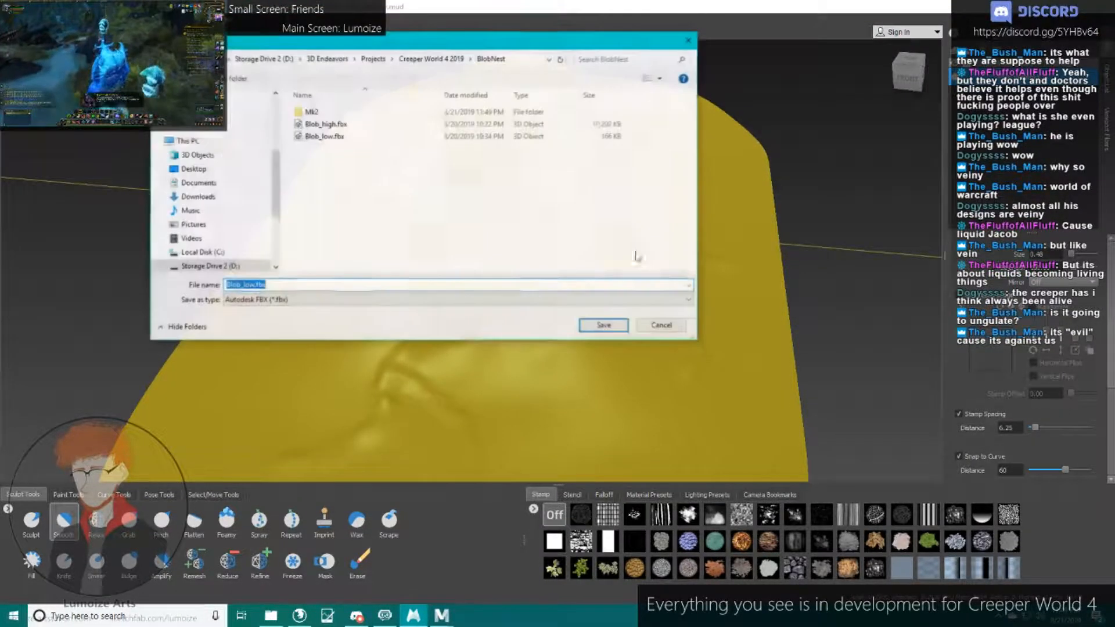
double_click(312, 111)
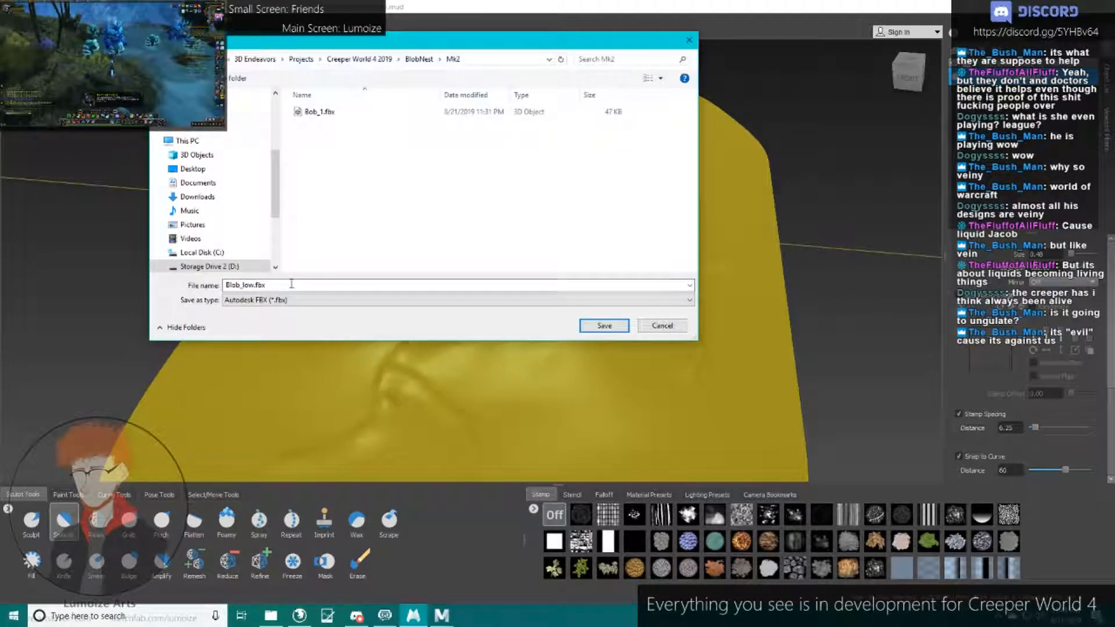
click(296, 285)
text(Blob2)
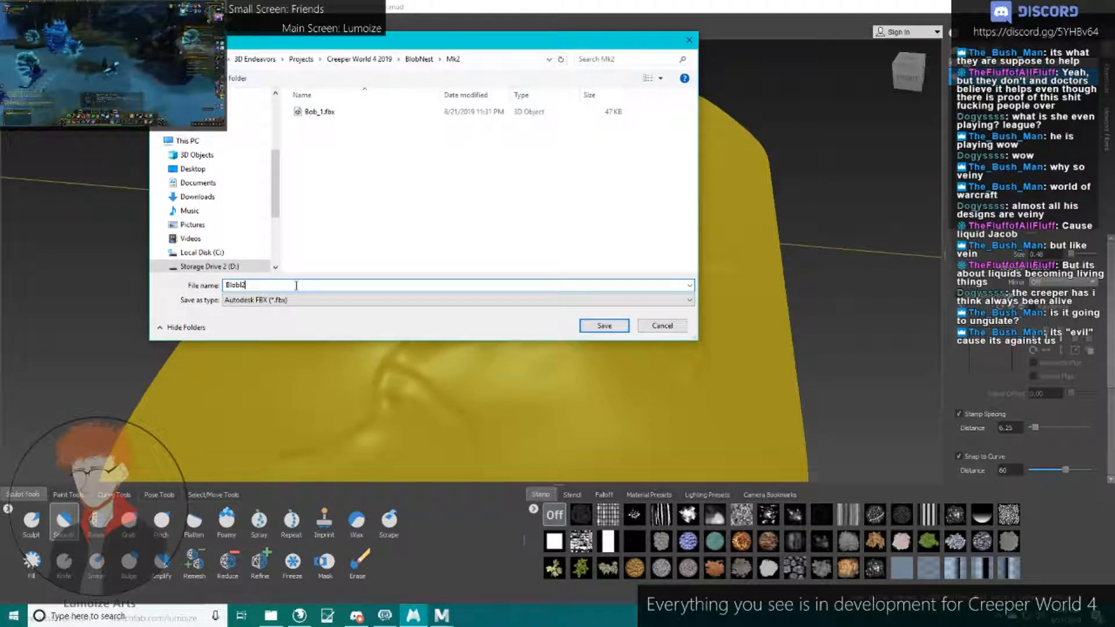
text(b_High)
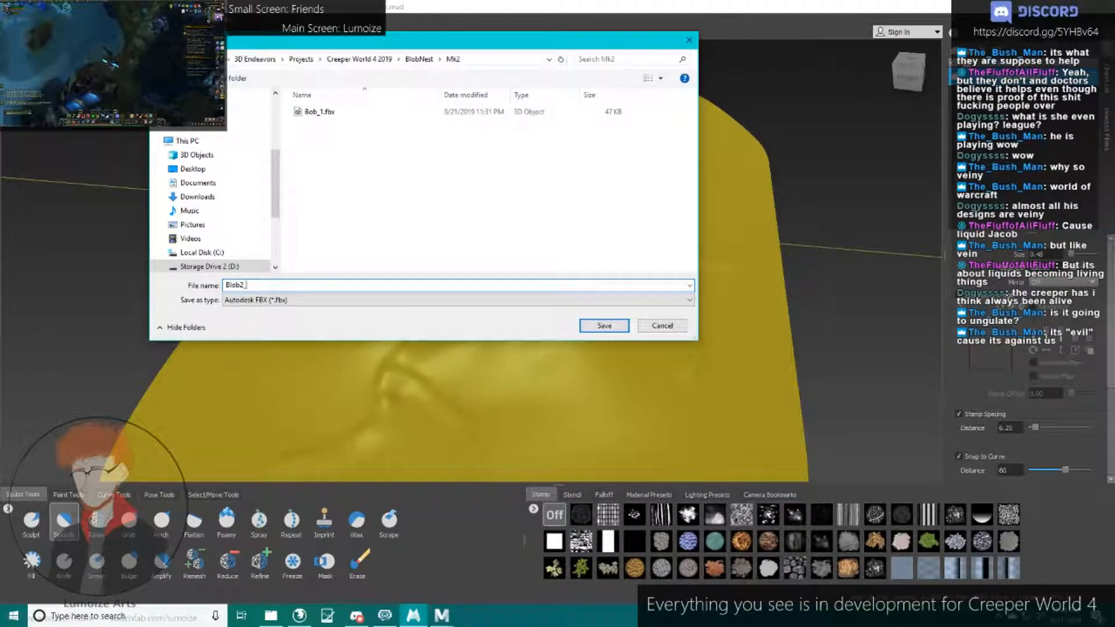
key(Return)
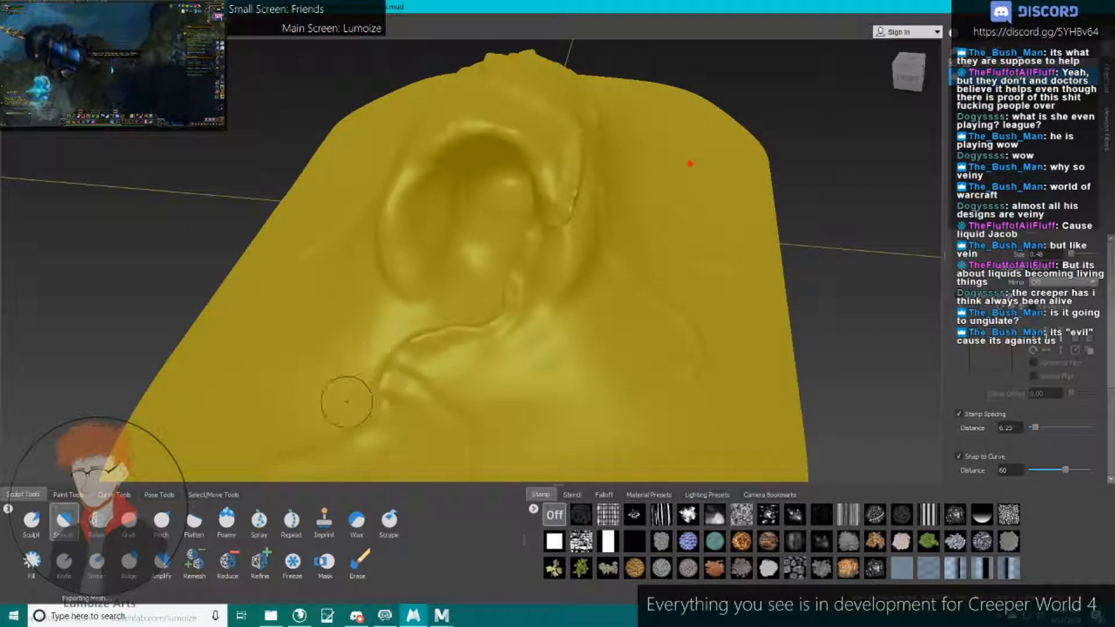
Apply the Reduce brush to the mound and accept generating a triangulated copy of the mesh.
alt+drag(348, 397, 367, 408)
click(227, 564)
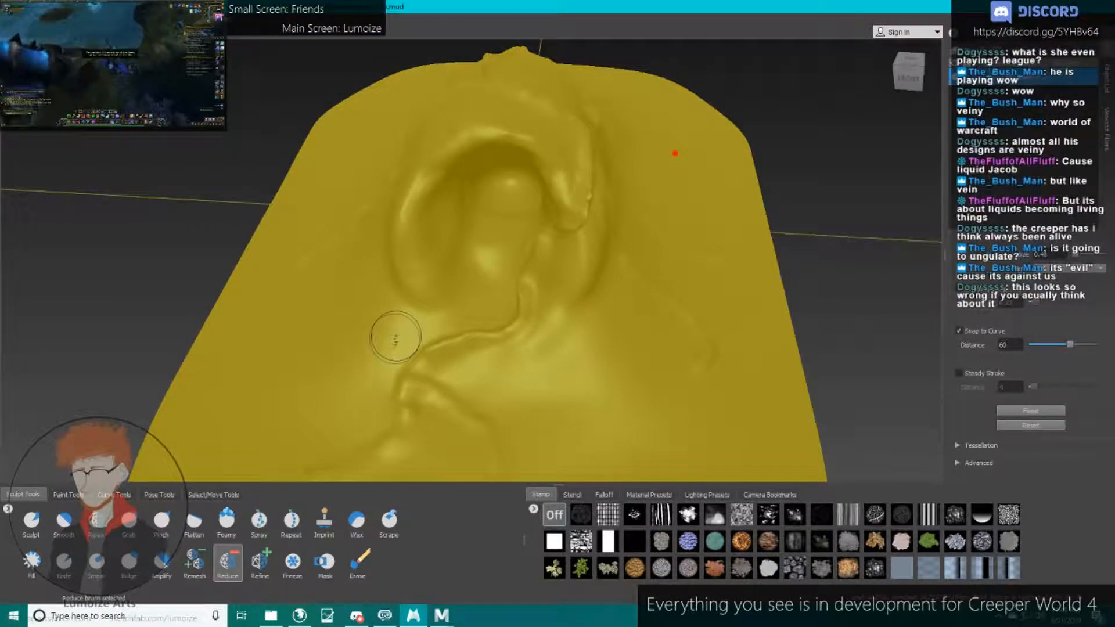
alt+drag(622, 266, 442, 331)
scroll(458, 285, down, 4)
click(333, 383)
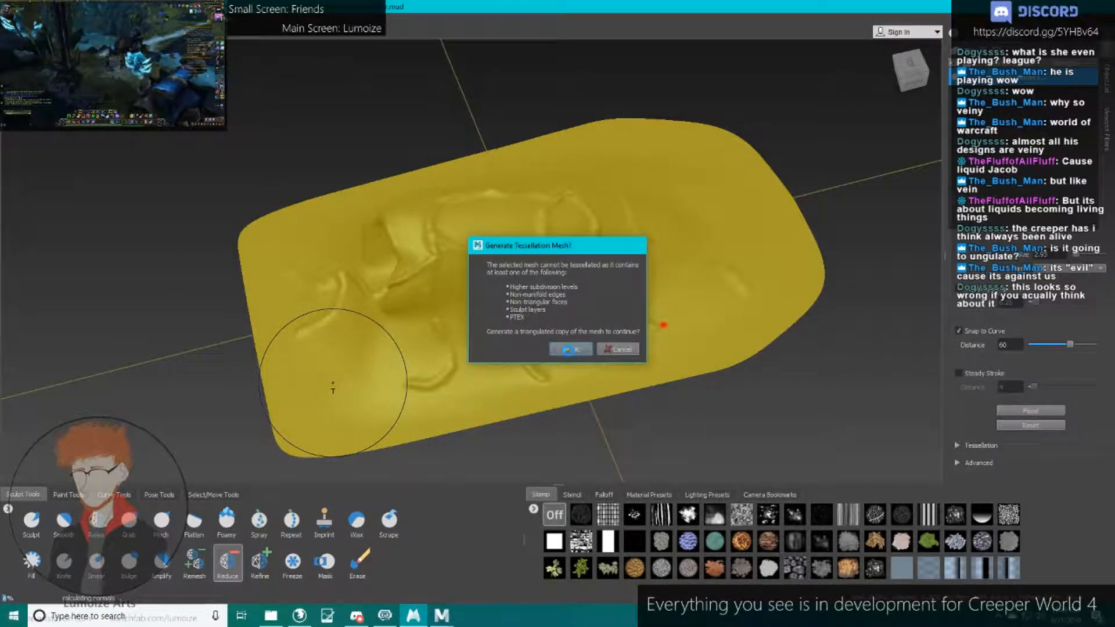
click(570, 349)
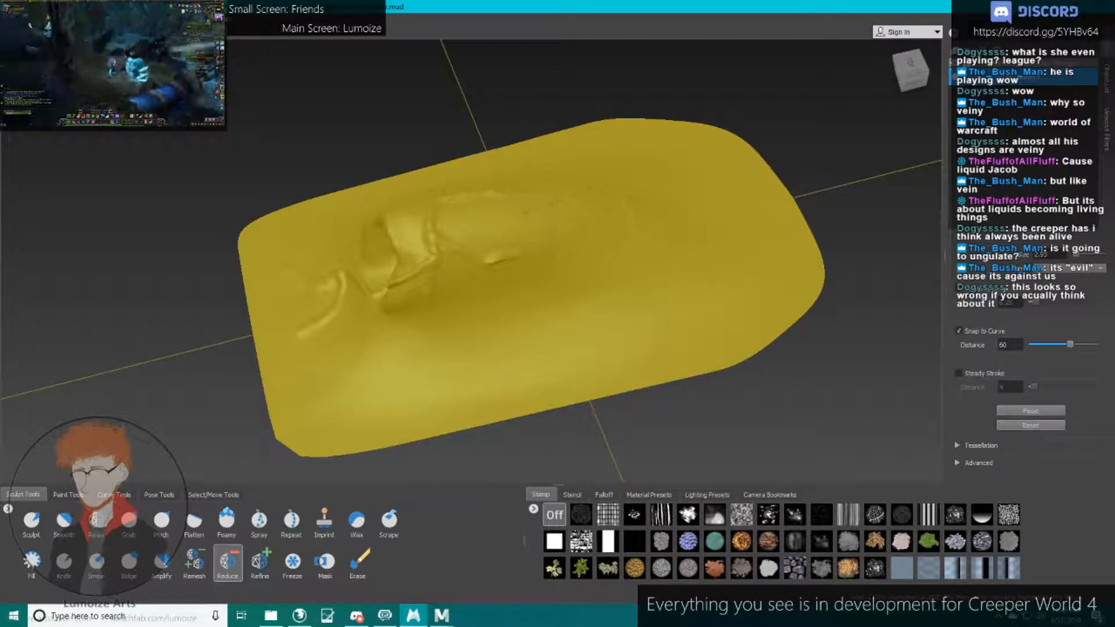
Expand the Reduce brush's Tessellation and Advanced settings and set the Collapse Threshold to 10.
alt+drag(453, 273, 527, 195)
scroll(528, 191, up, 3)
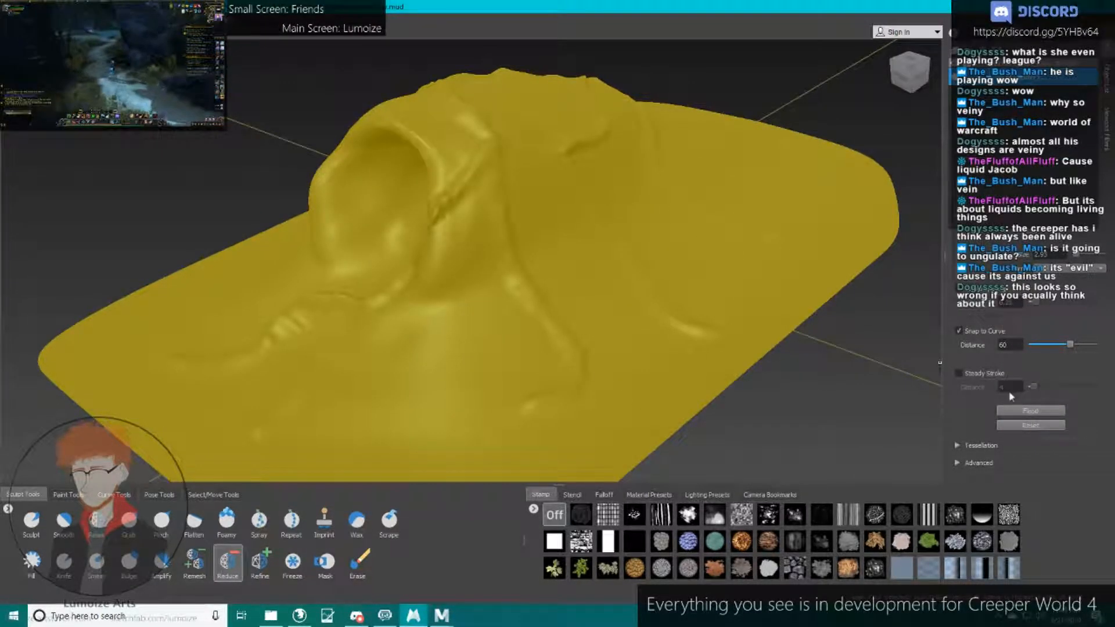
click(957, 446)
scroll(964, 418, down, 1)
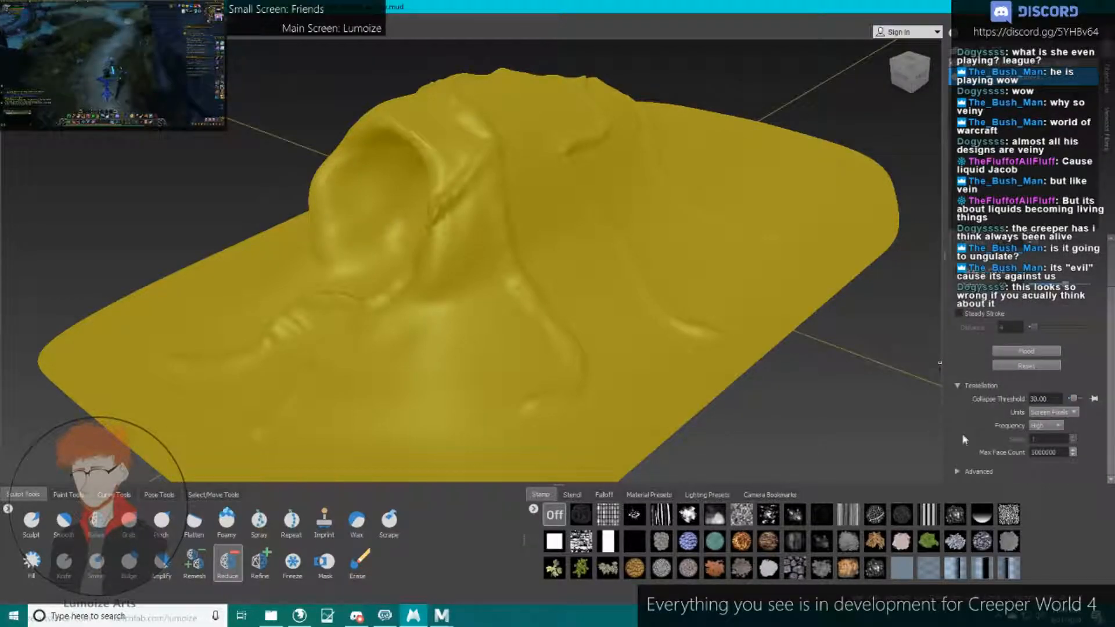
click(962, 385)
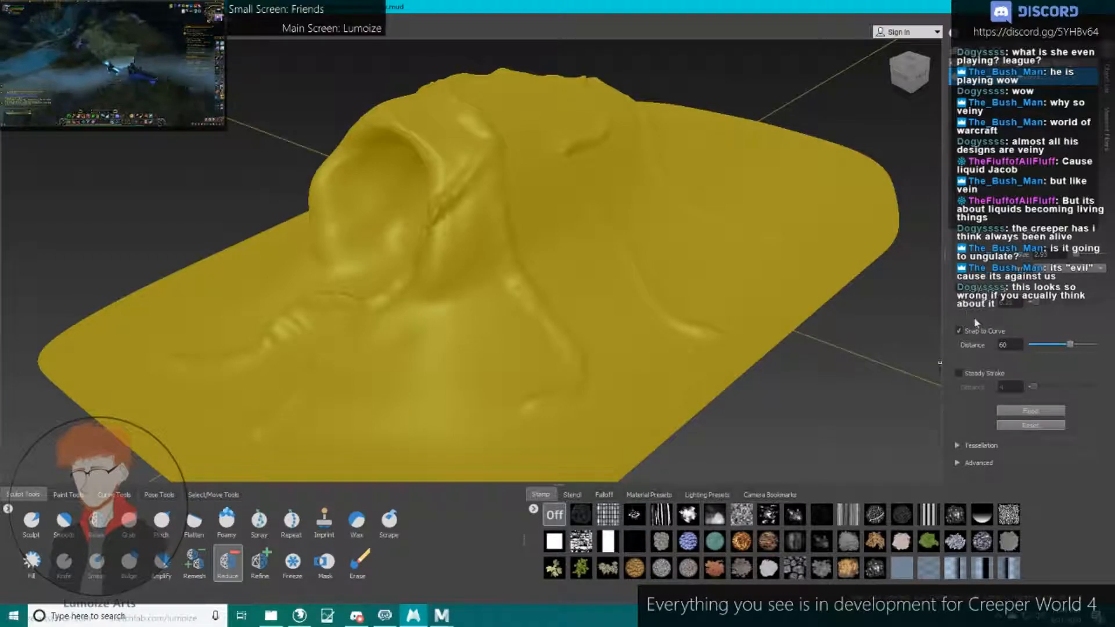
click(957, 463)
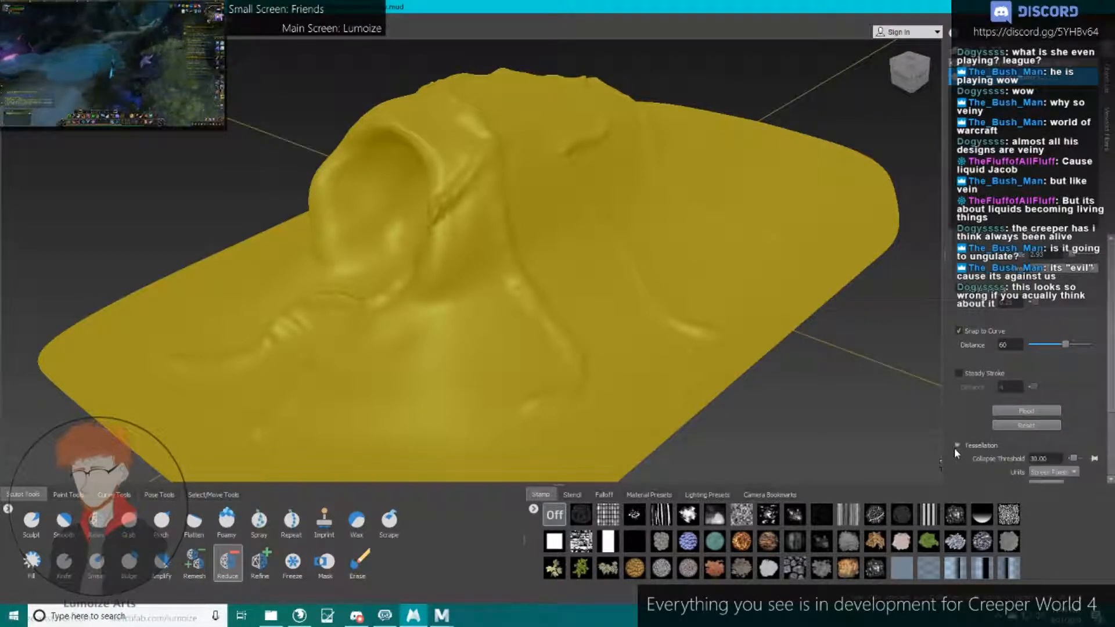
click(957, 445)
scroll(964, 429, down, 2)
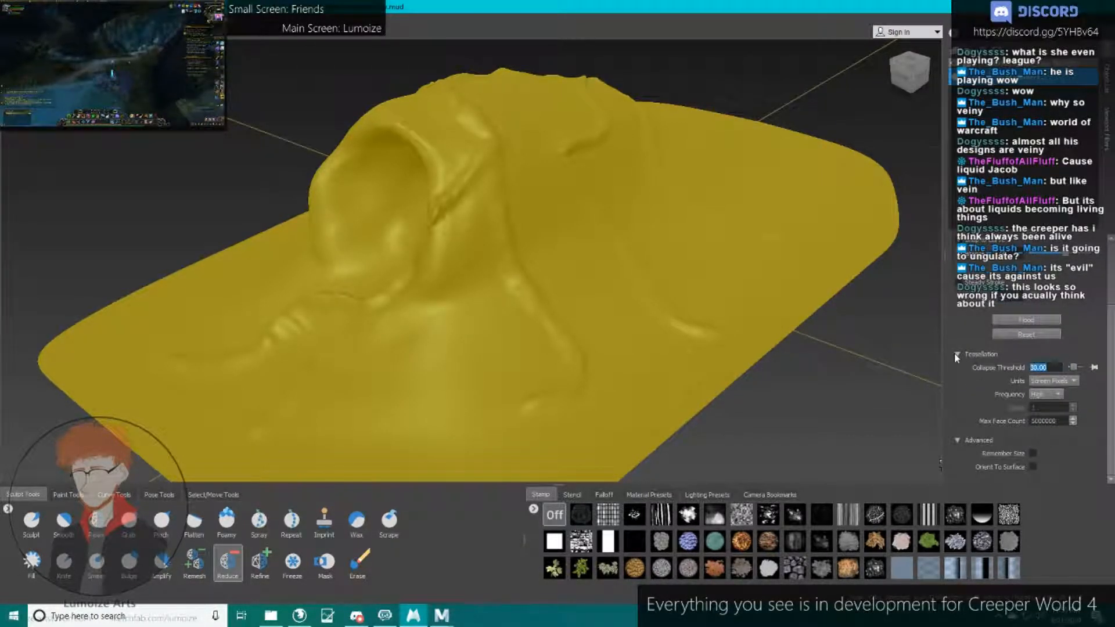
text(10)
key(Return)
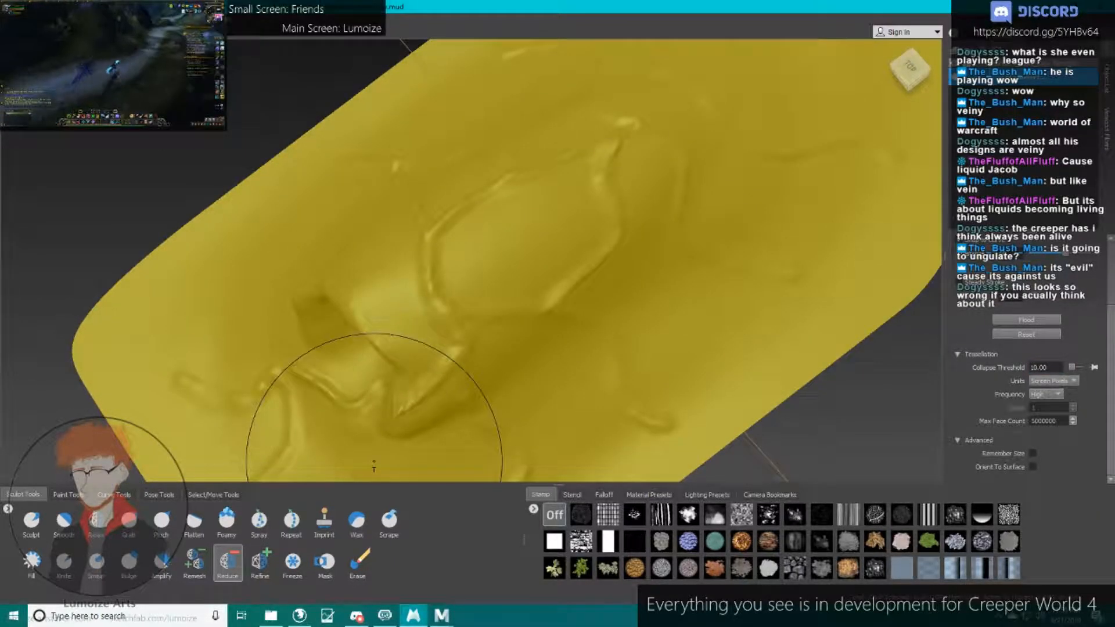
Brush the Reduce tool across the mound's veins and opening, and display the mesh wireframe.
drag(374, 462, 590, 168)
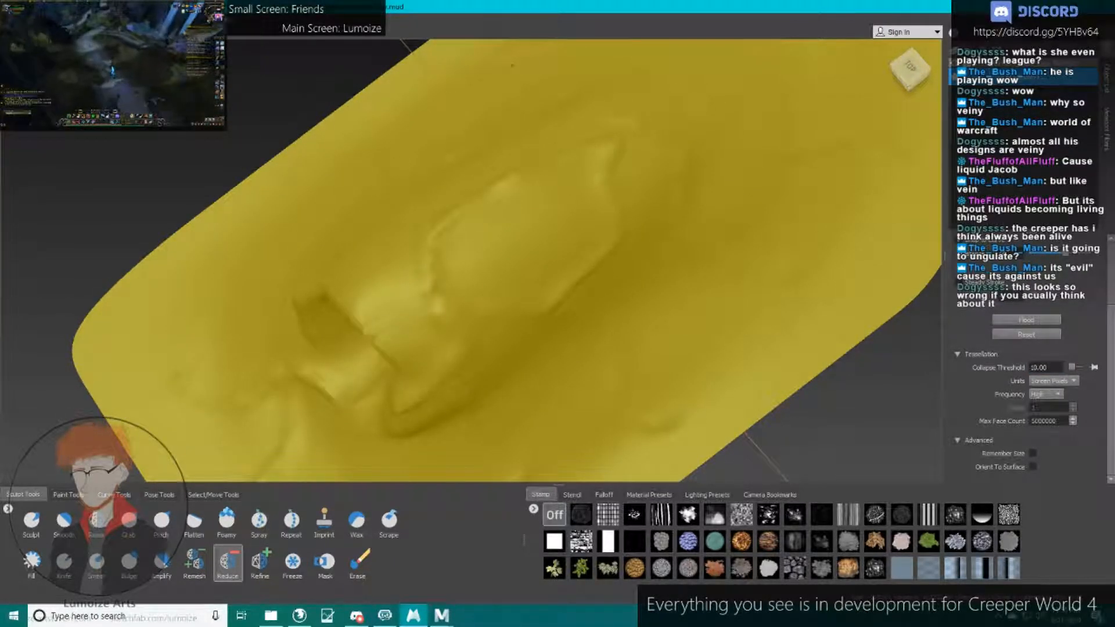
mouse_move(558, 232)
alt+mouse_down()
mouse_move(604, 226)
mouse_move(685, 116)
mouse_move(721, 233)
mouse_move(651, 255)
mouse_move(691, 292)
alt+mouse_up()
alt+right_drag(705, 289, 553, 284)
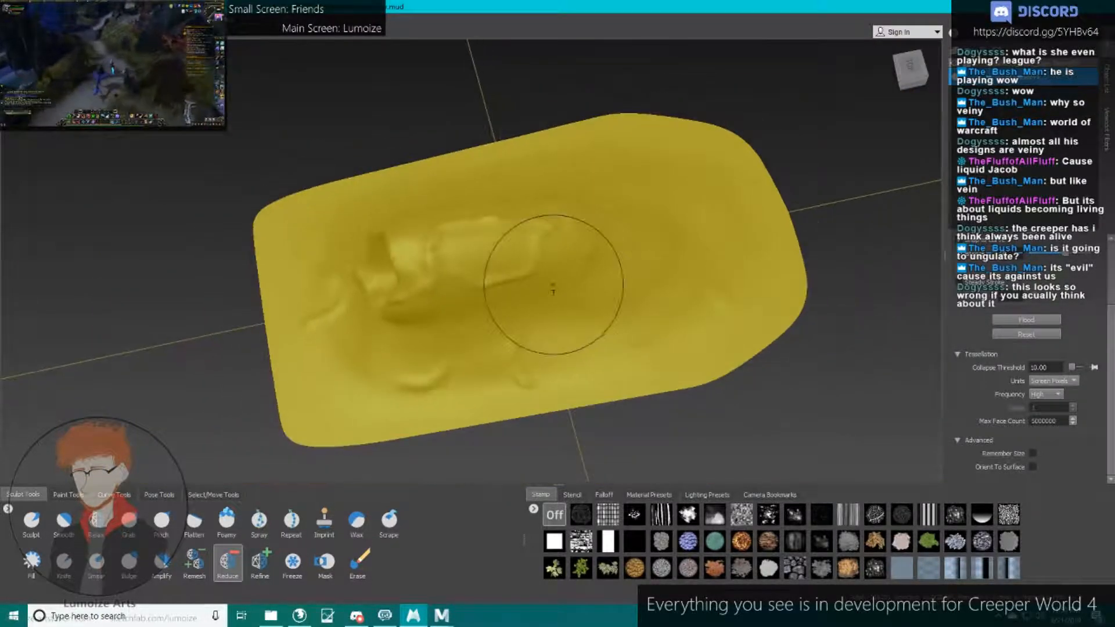
alt+drag(553, 284, 726, 202)
alt+right_drag(725, 203, 827, 183)
alt+drag(827, 183, 912, 133)
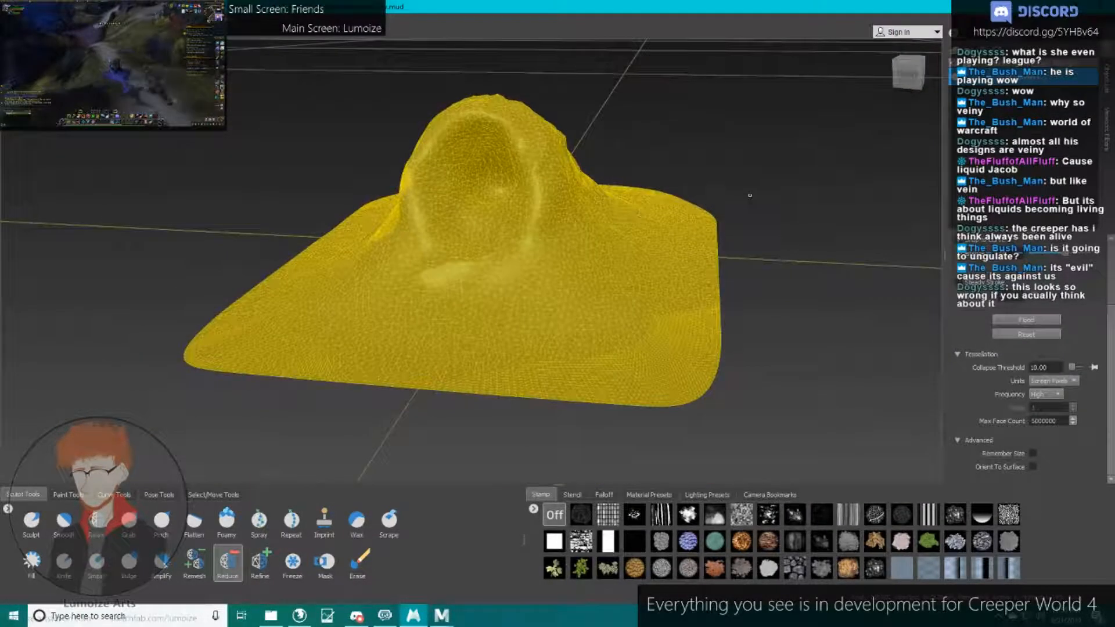
Examine the wireframe density of the reduced mound at the front opening, along the top and at the rear.
alt+drag(750, 196, 700, 325)
mouse_move(699, 325)
alt+middle_down()
mouse_move(656, 244)
mouse_move(575, 165)
alt+middle_up()
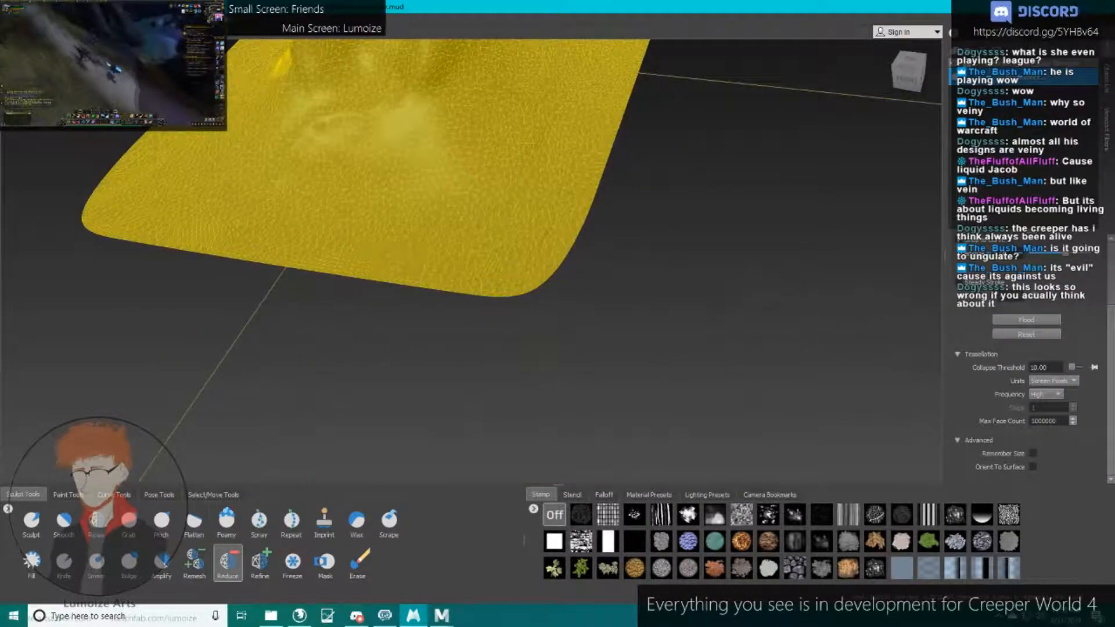
alt+drag(575, 166, 668, 255)
alt+middle_drag(668, 255, 778, 361)
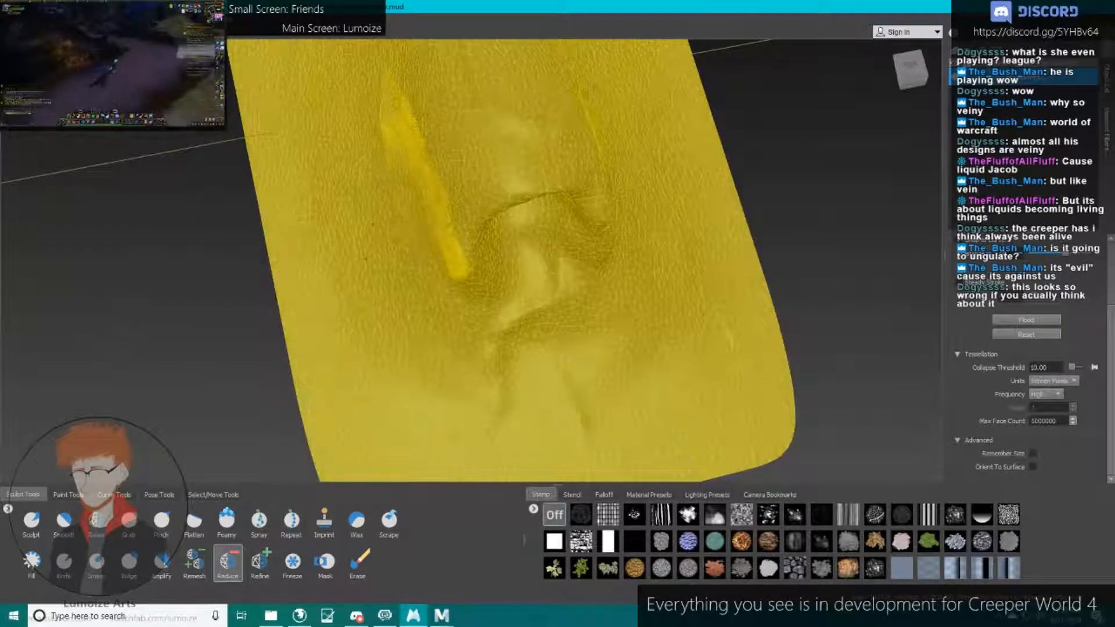
alt+middle_drag(326, 115, 374, 239)
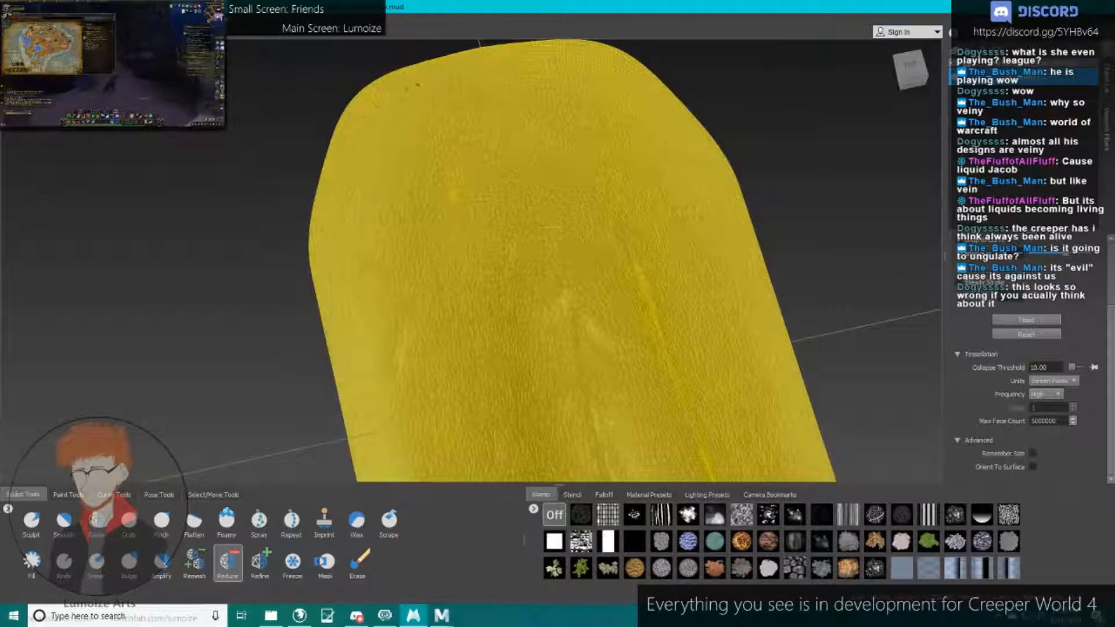
mouse_move(644, 131)
alt+mouse_down()
mouse_move(453, 58)
mouse_move(413, 126)
mouse_move(497, 216)
alt+mouse_up()
mouse_move(430, 226)
alt+mouse_down()
mouse_move(575, 278)
mouse_move(520, 187)
mouse_move(494, 244)
mouse_move(422, 168)
mouse_move(455, 182)
mouse_move(456, 126)
mouse_move(442, 270)
mouse_move(480, 213)
mouse_move(473, 196)
mouse_move(511, 216)
mouse_move(498, 199)
mouse_move(461, 236)
mouse_move(479, 241)
mouse_move(498, 199)
alt+mouse_up()
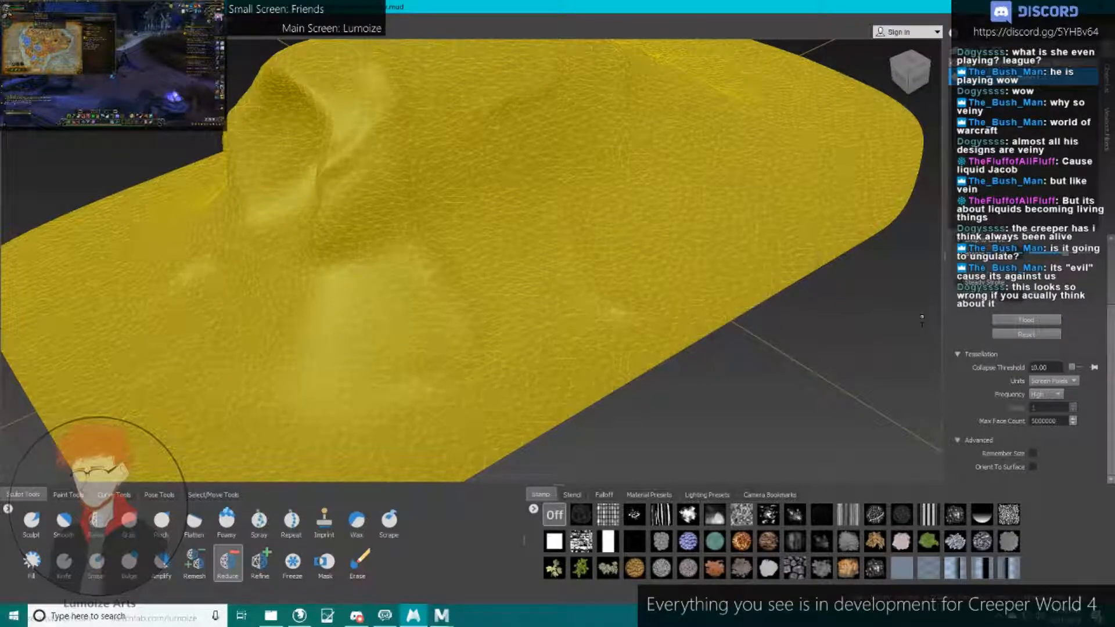
key(alt+Tab)
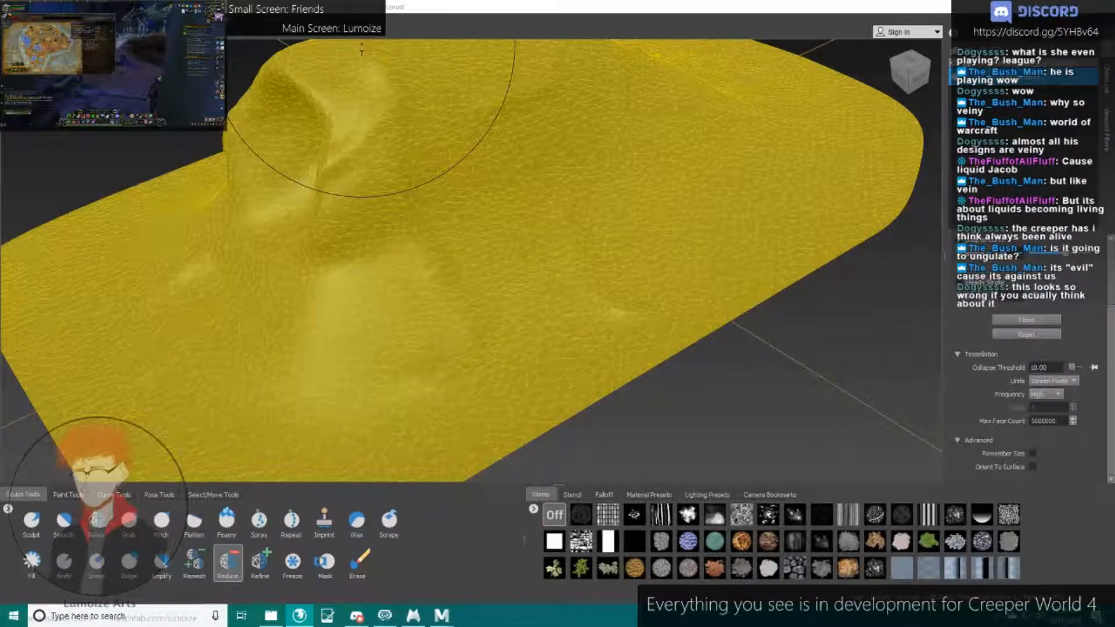
Export the reduced mesh as the FBX file Blob2_low in the BlobNest project's Mk2 folder.
click(11, 21)
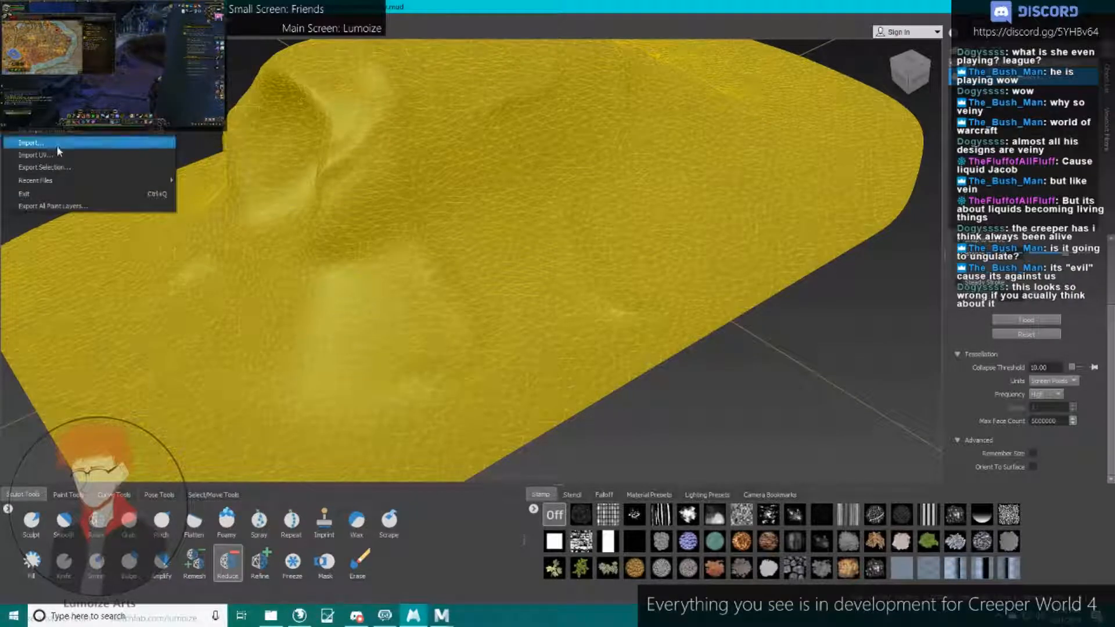
click(69, 168)
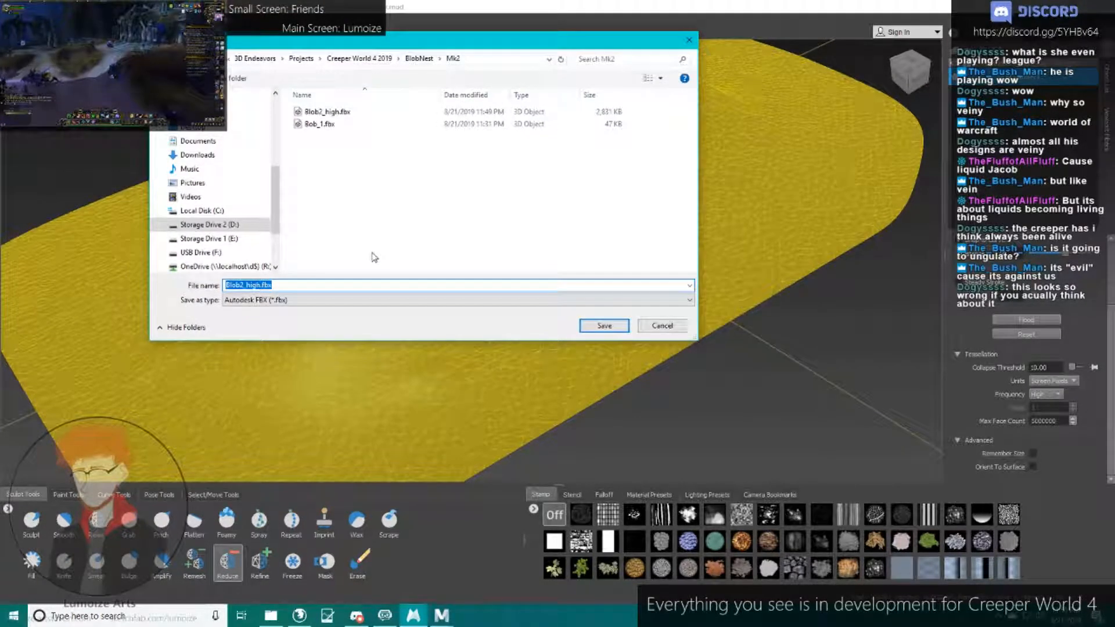
text(Blob2)
key(Return)
Switch to Maya, import Blob2_low.fbx into the empty scene and look over its mesh density.
click(442, 616)
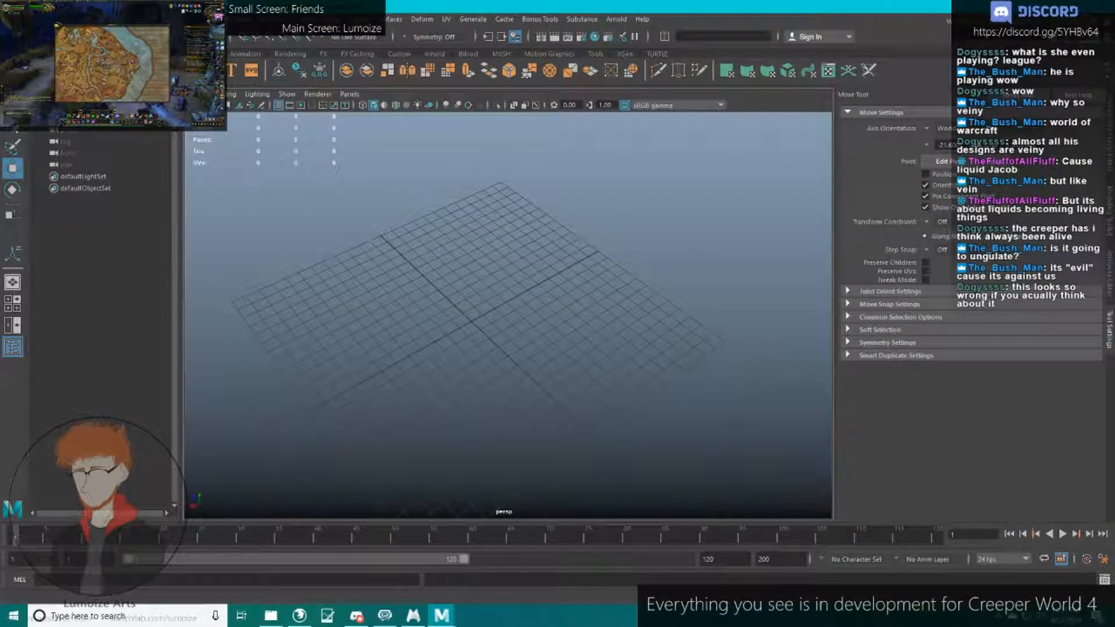
click(8, 19)
click(42, 146)
double_click(383, 168)
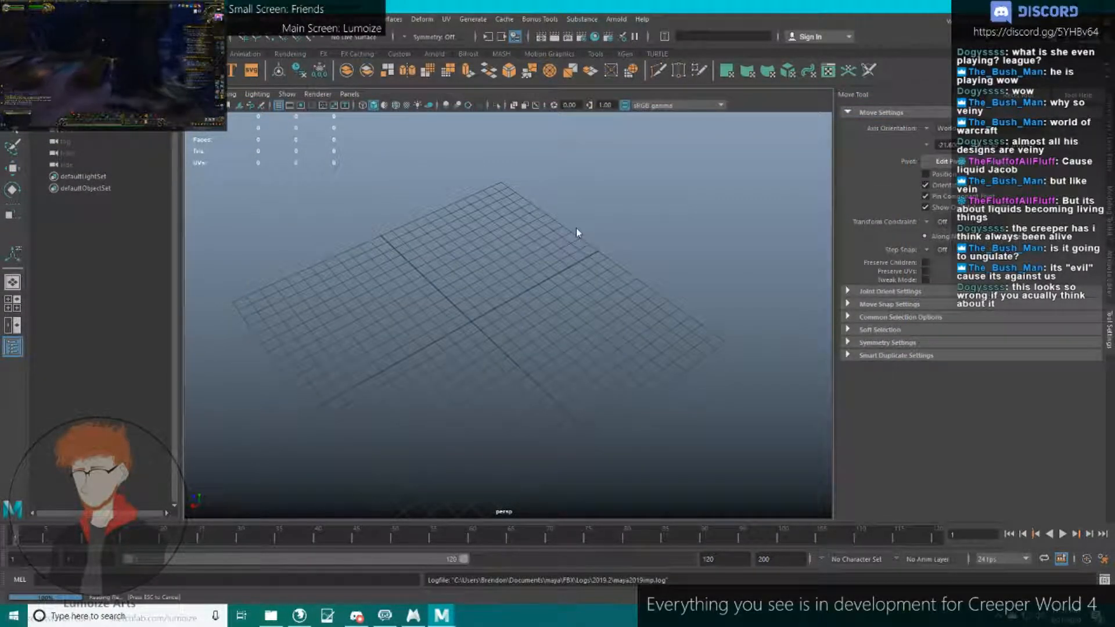
click(523, 317)
scroll(523, 317, up, 4)
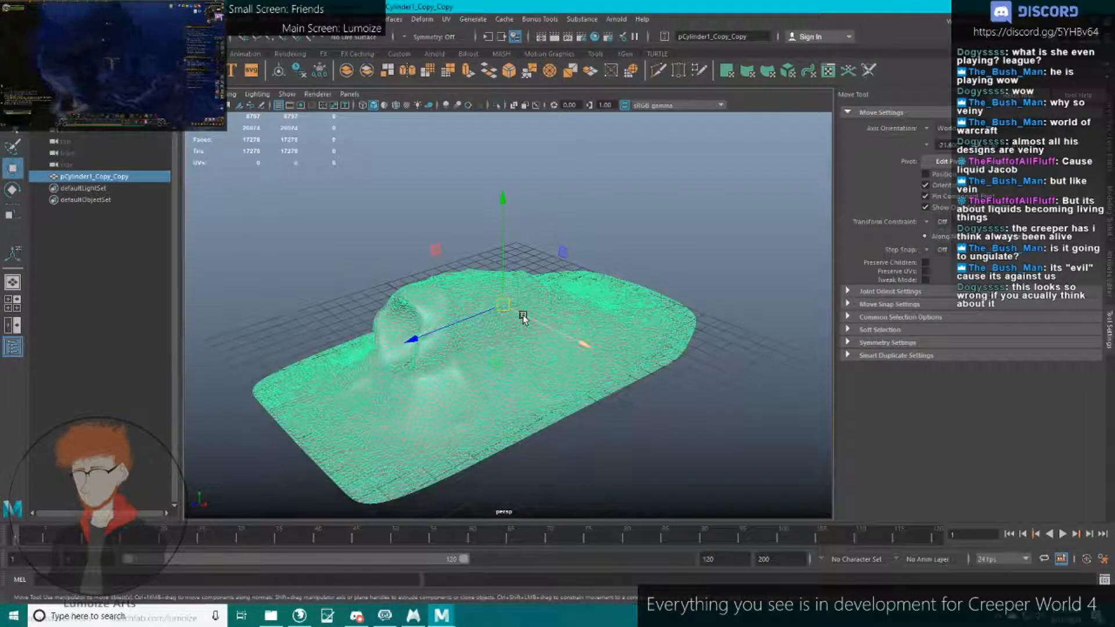
click(639, 252)
alt+drag(639, 252, 533, 279)
click(545, 242)
click(204, 19)
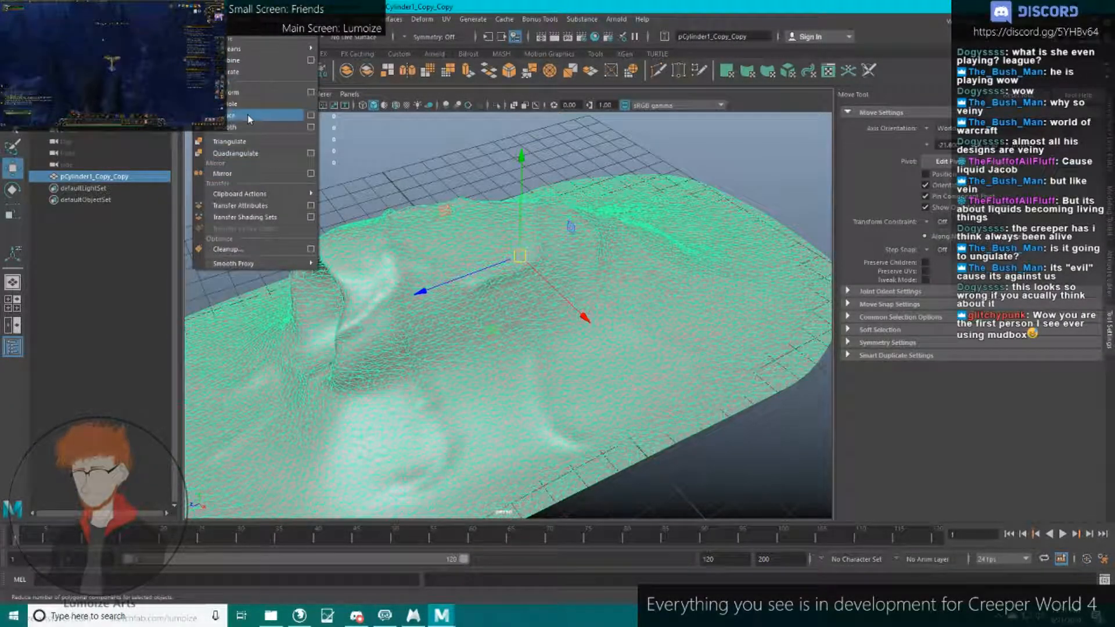
Switch back to Mudbox and try reducing the mound with a Collapse Threshold of 20.
click(413, 615)
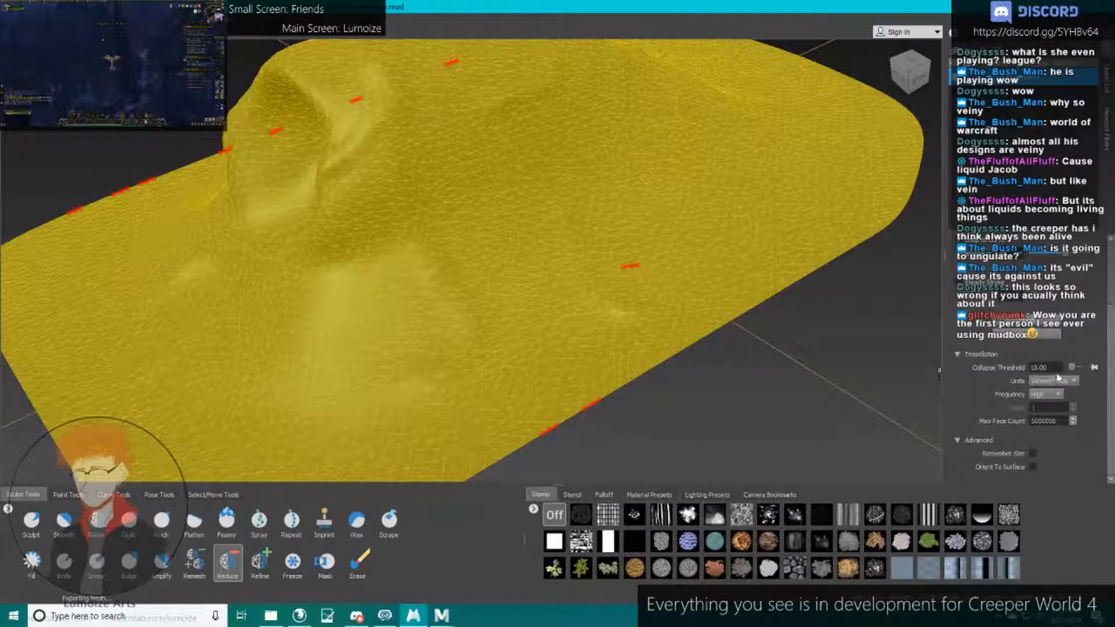
scroll(459, 312, down, 8)
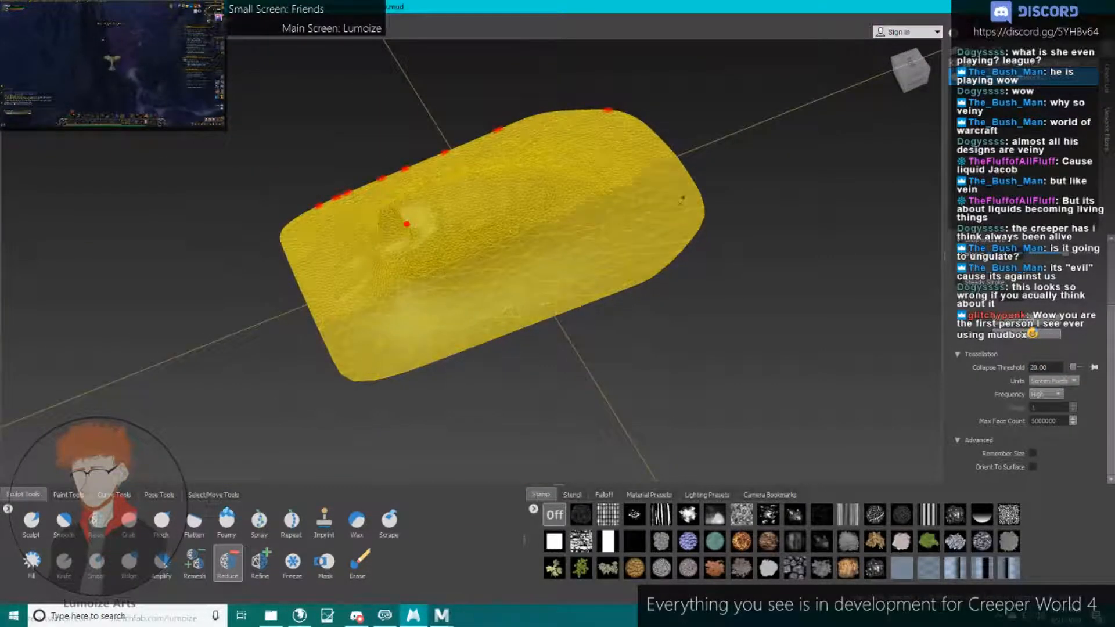
mouse_move(682, 200)
mouse_down()
mouse_move(552, 219)
mouse_move(418, 323)
mouse_up()
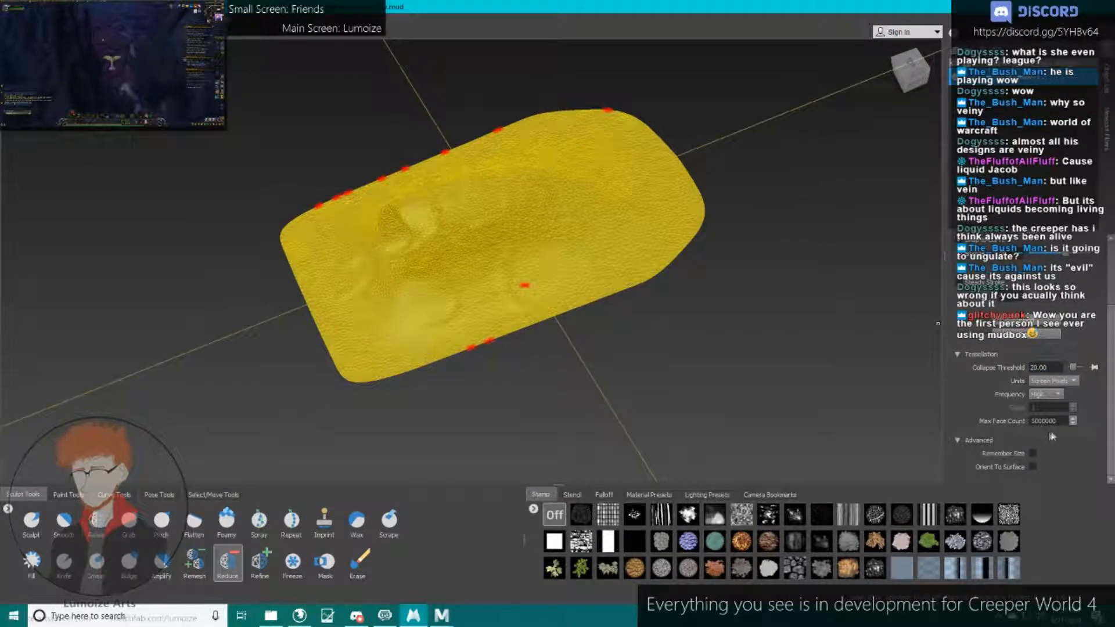
Set the Collapse Threshold to 11 and brush the Reduce tool diagonally across the whole mound.
drag(1050, 368, 968, 357)
text(11)
key(Return)
mouse_move(332, 316)
mouse_down()
mouse_move(572, 226)
mouse_move(610, 197)
mouse_up()
scroll(517, 276, up, 5)
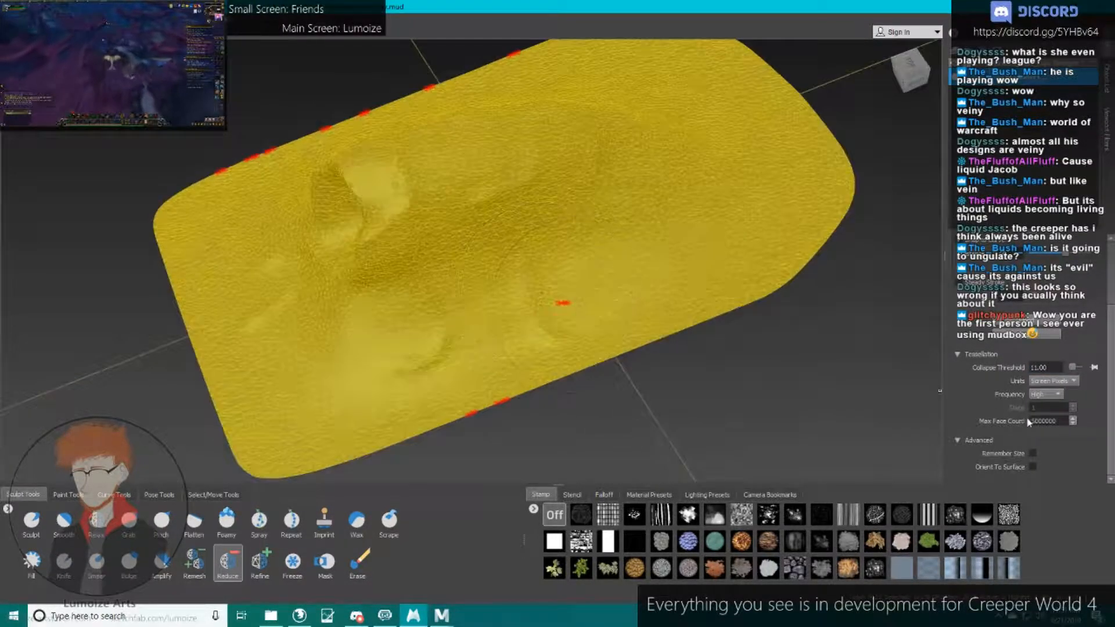
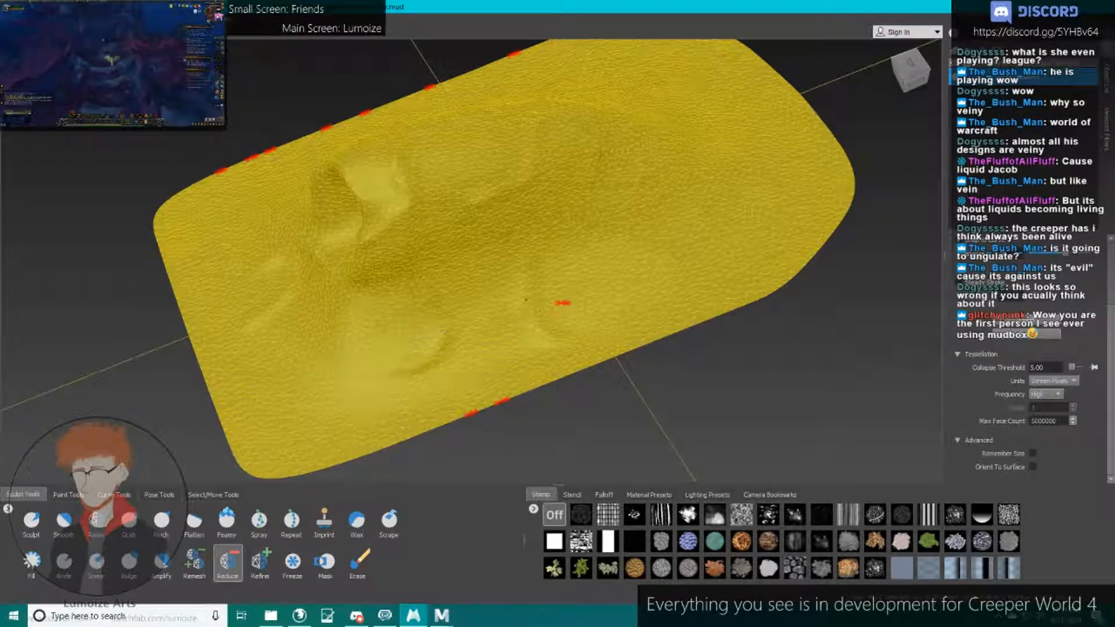
Return the Collapse Threshold to 11, reduce the mound's mesh further and check its wireframe from several angles.
text(11.00)
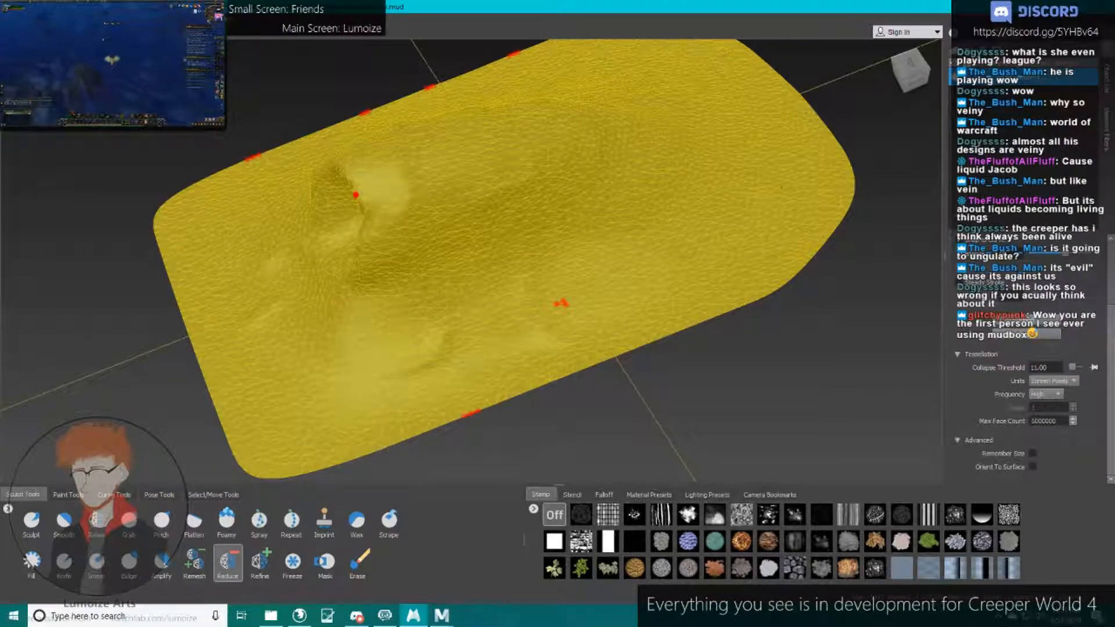
alt+drag(645, 80, 648, 123)
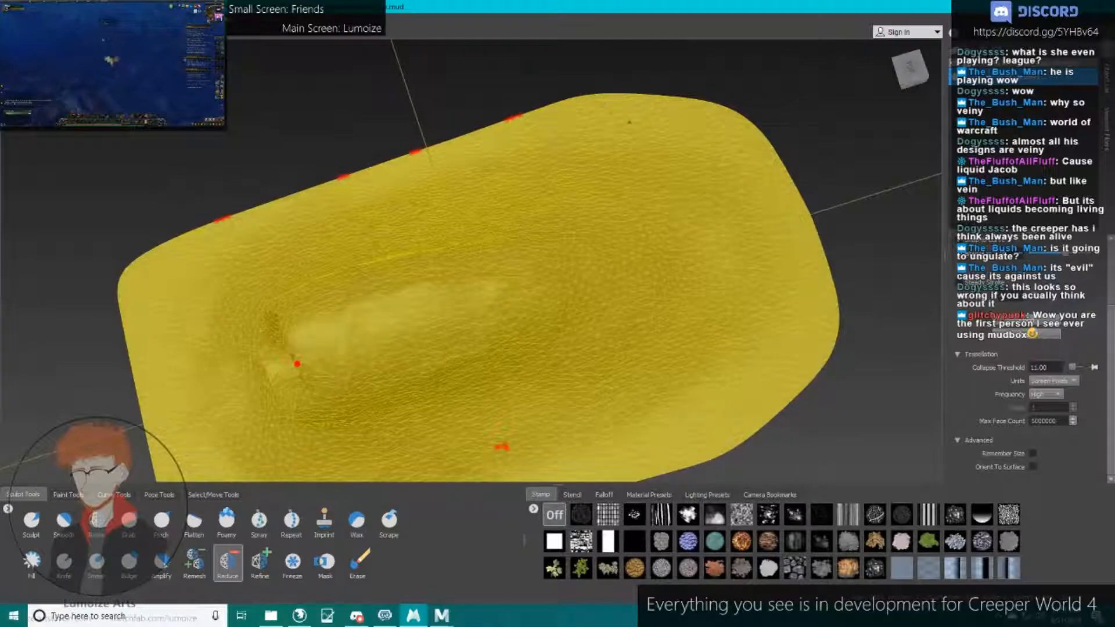
alt+middle_drag(330, 313, 477, 262)
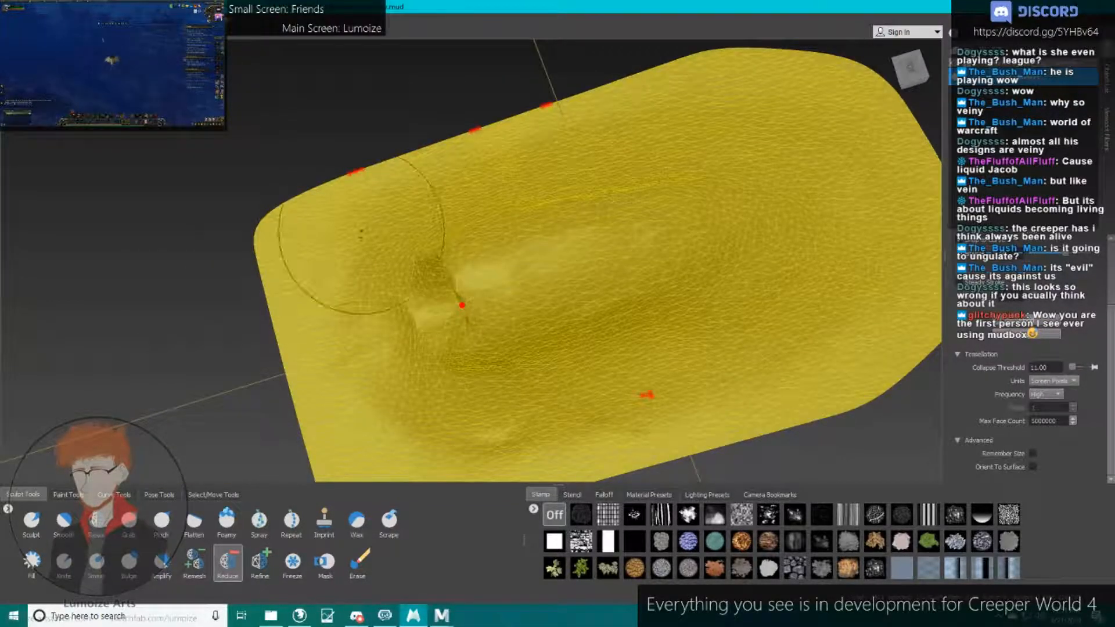
mouse_move(474, 322)
alt+mouse_down()
mouse_move(572, 319)
mouse_move(422, 241)
mouse_move(420, 283)
alt+mouse_up()
mouse_move(262, 334)
alt+mouse_down()
mouse_move(572, 313)
mouse_move(430, 216)
mouse_move(560, 194)
mouse_move(537, 215)
alt+mouse_up()
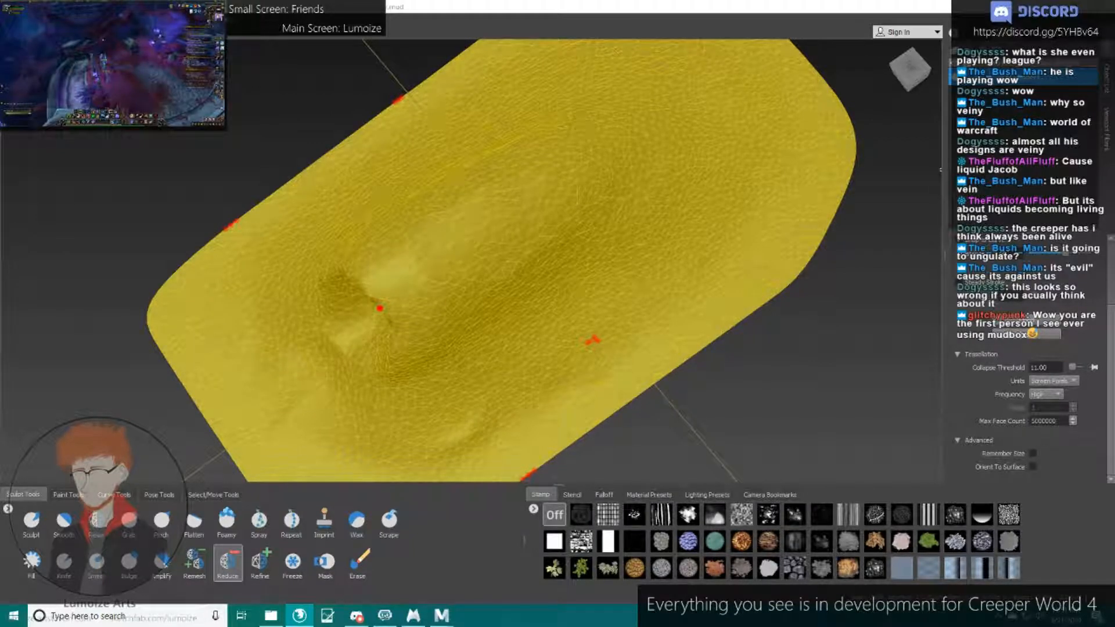
alt+drag(550, 308, 555, 252)
Export the reduced mound as FBX, replacing the existing Blob2_low.fbx in the Mk2 folder.
click(9, 20)
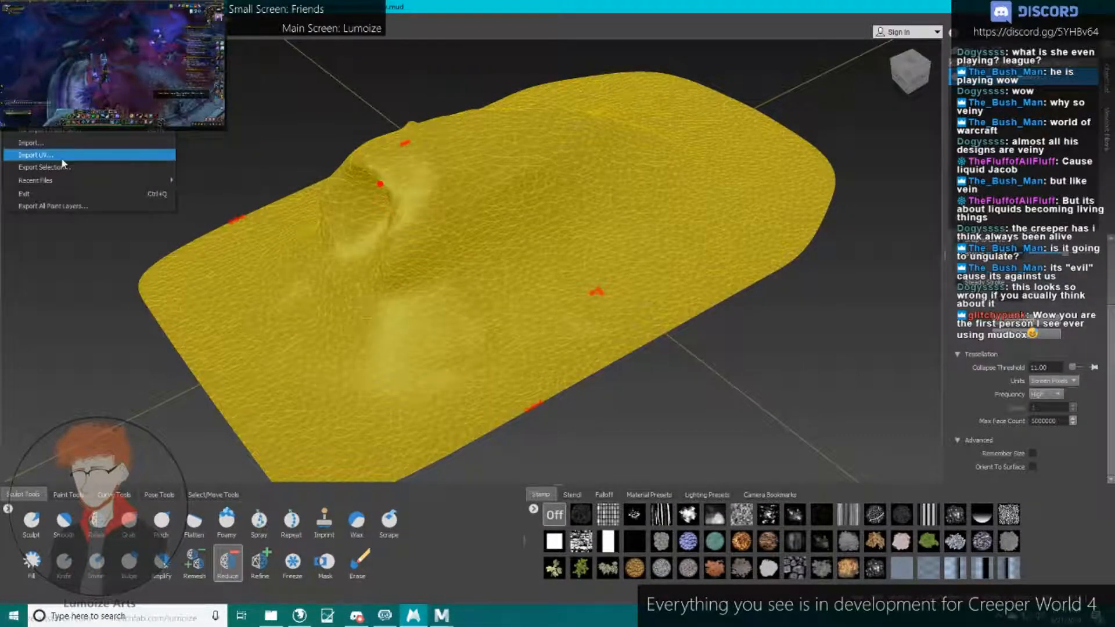
click(68, 169)
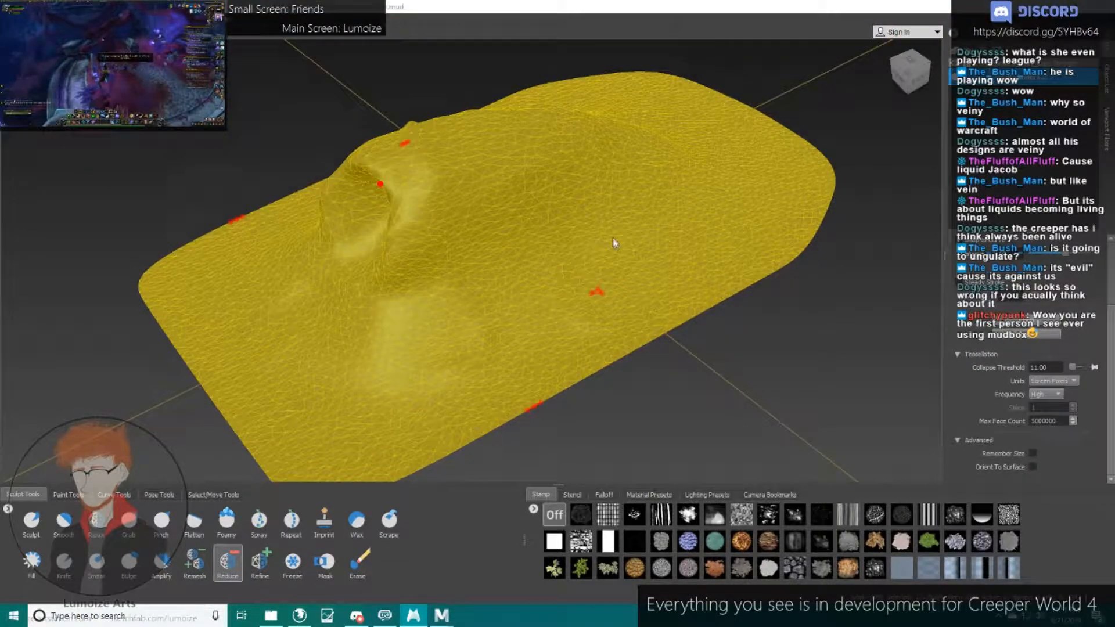
click(325, 124)
key(Return)
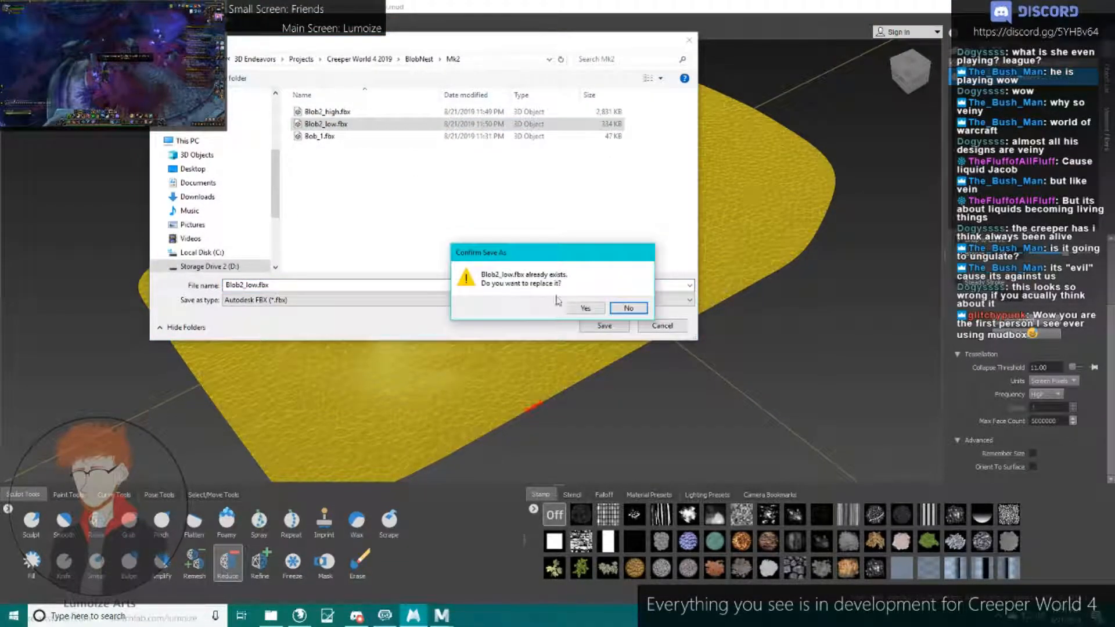
click(586, 308)
Switch to Maya, delete the old mesh and import the re-exported Blob2_low.fbx from the Mk2 folder.
mouse_move(441, 615)
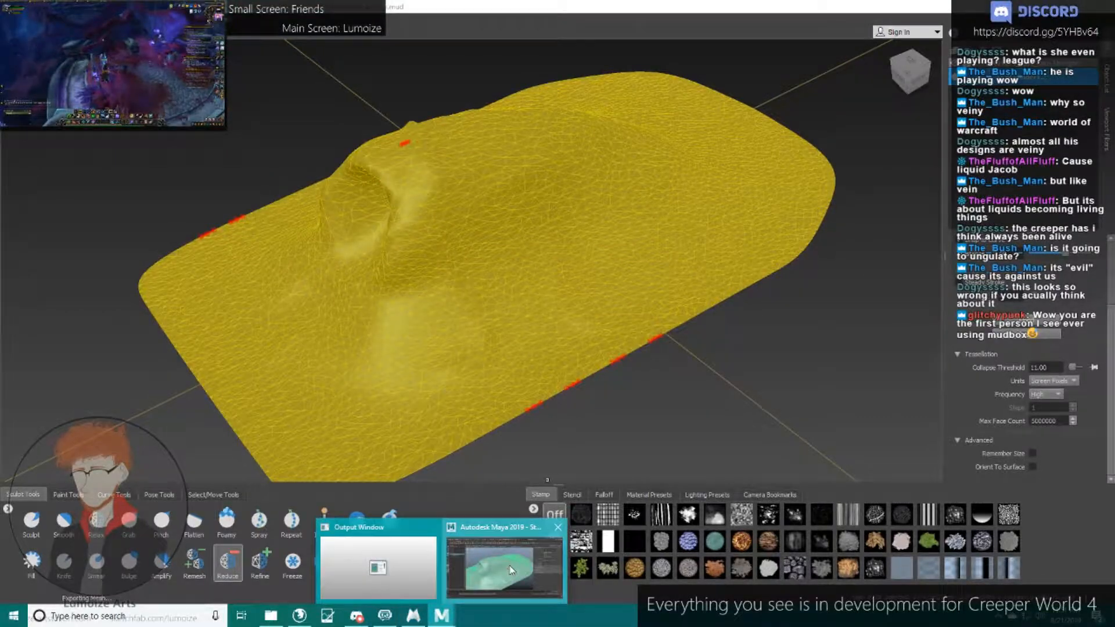
click(502, 552)
key(Delete)
key(alt+Tab)
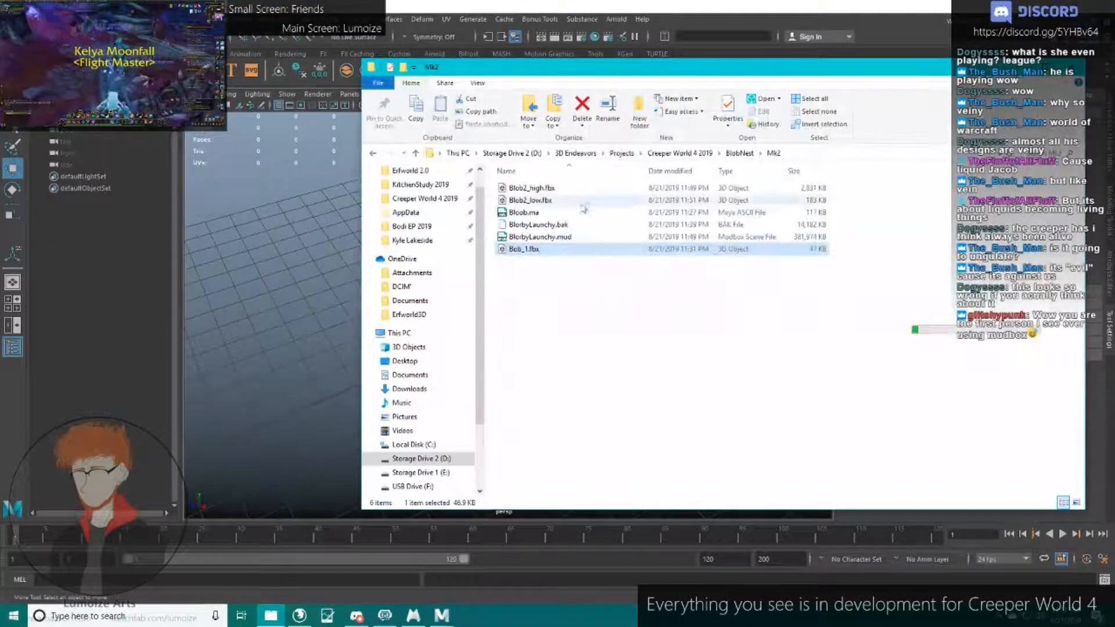
drag(548, 202, 316, 301)
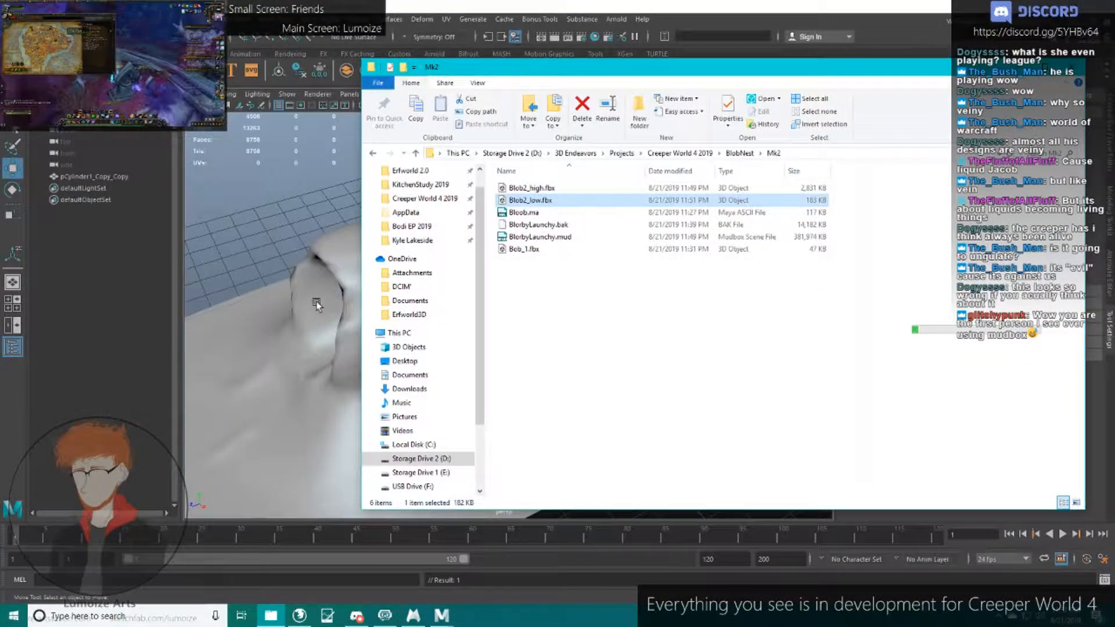
Examine the imported mesh's density and shape around the opening from several angles.
click(318, 303)
alt+drag(478, 249, 425, 188)
click(427, 165)
scroll(427, 191, down, 4)
click(535, 265)
alt+drag(535, 266, 575, 250)
click(604, 181)
scroll(569, 251, up, 5)
Select the imported mesh, open the UV Editor and give the mesh an automatic UV projection.
click(621, 235)
key(1)
click(445, 19)
click(464, 41)
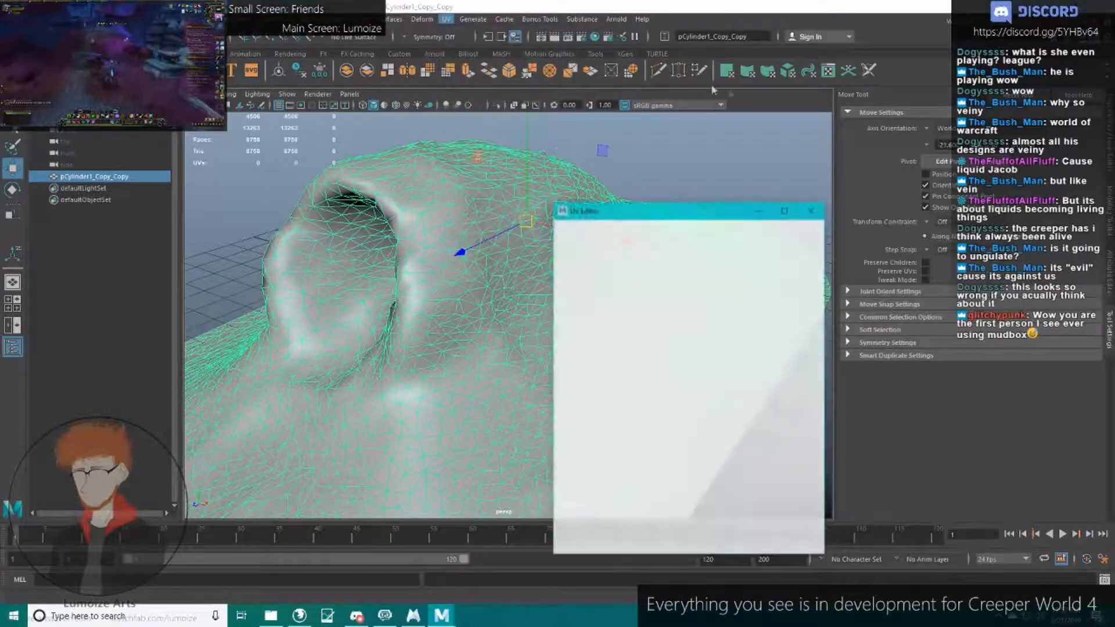
click(792, 75)
scroll(679, 416, up, 5)
key(w)
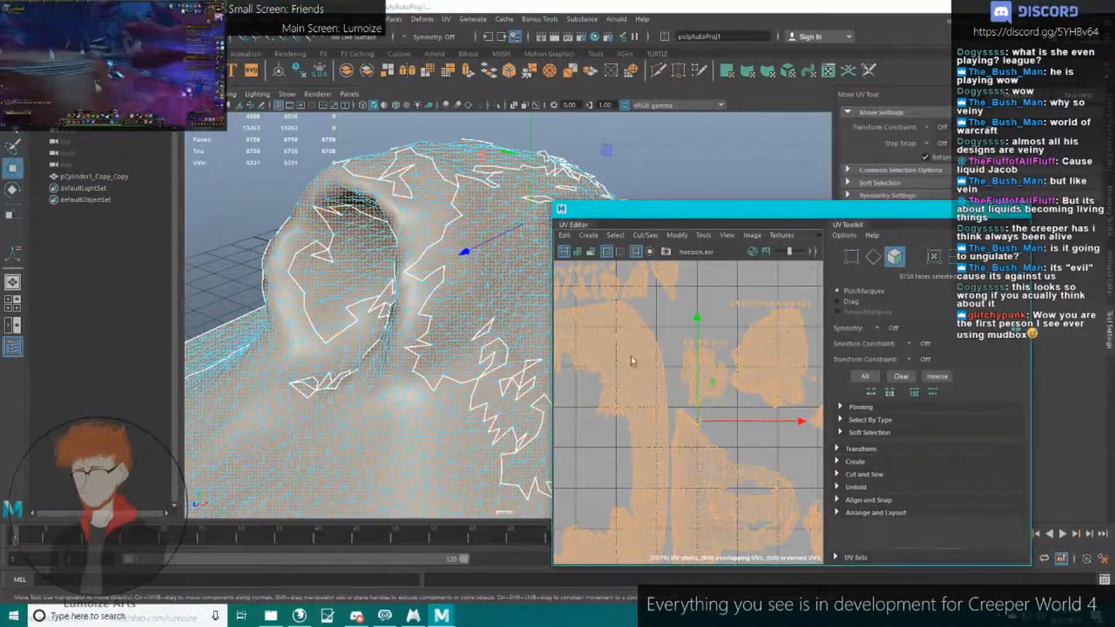
Select the edges of all the UV shells and sew them together into a single shell.
right_drag(632, 361, 593, 381)
scroll(468, 341, down, 5)
alt+drag(467, 341, 488, 349)
scroll(633, 371, down, 5)
alt+middle_drag(633, 370, 691, 373)
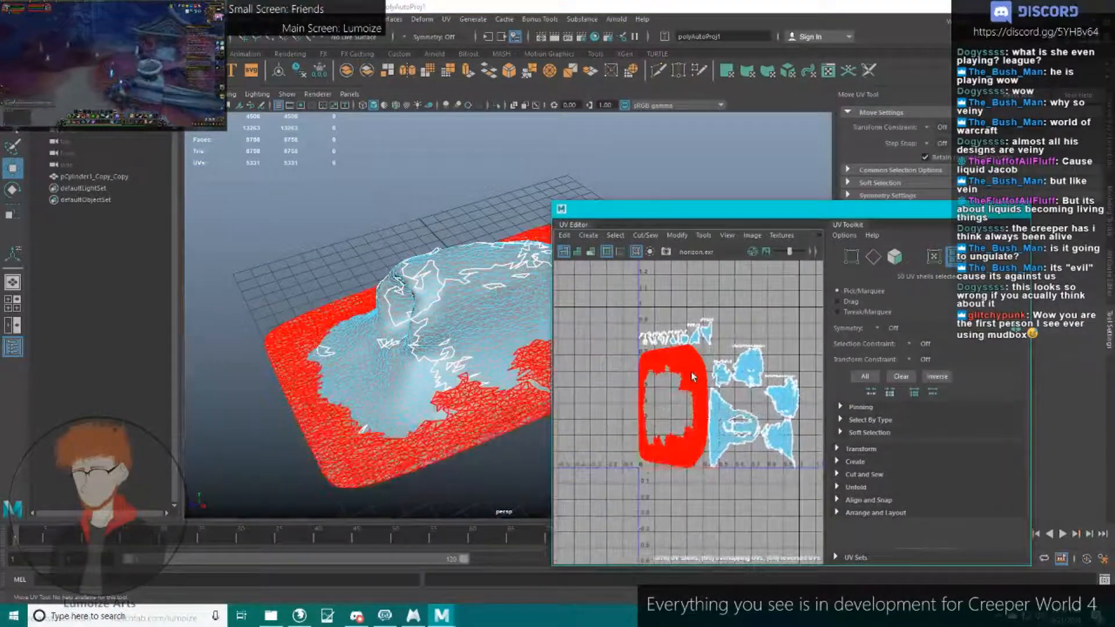
right_drag(686, 369, 668, 323)
scroll(656, 320, down, 4)
drag(616, 312, 755, 410)
scroll(702, 394, up, 6)
key(shift+s)
alt+middle_drag(689, 319, 732, 402)
scroll(720, 383, down, 1)
Select the sewn UV shell and unfold it.
right_drag(471, 302, 504, 276)
right_drag(718, 318, 692, 333)
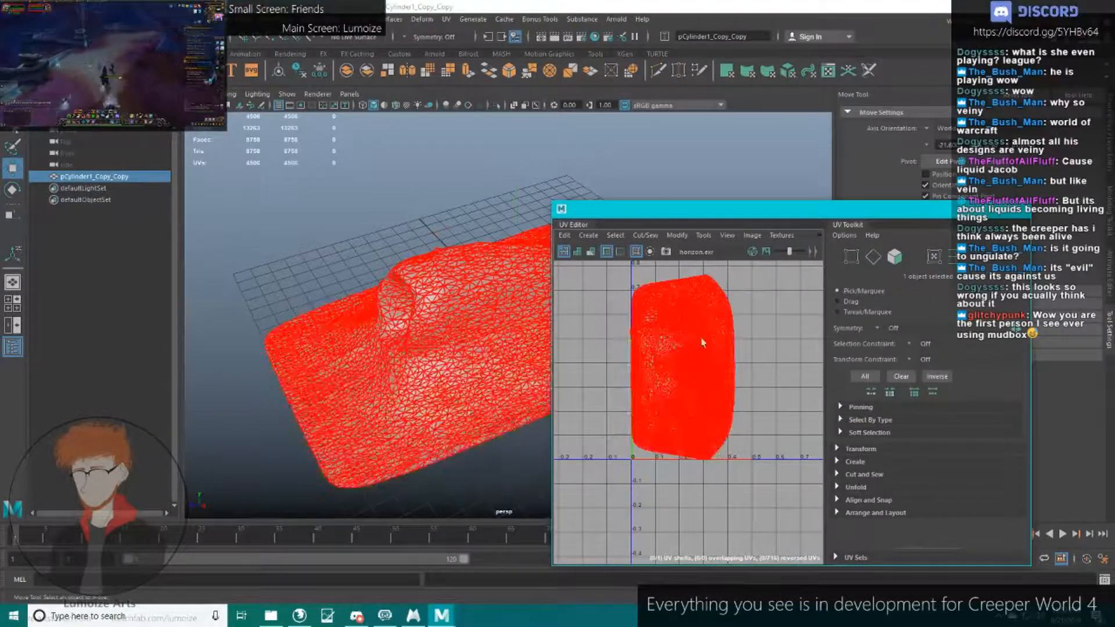
click(695, 333)
click(857, 488)
click(858, 488)
click(858, 488)
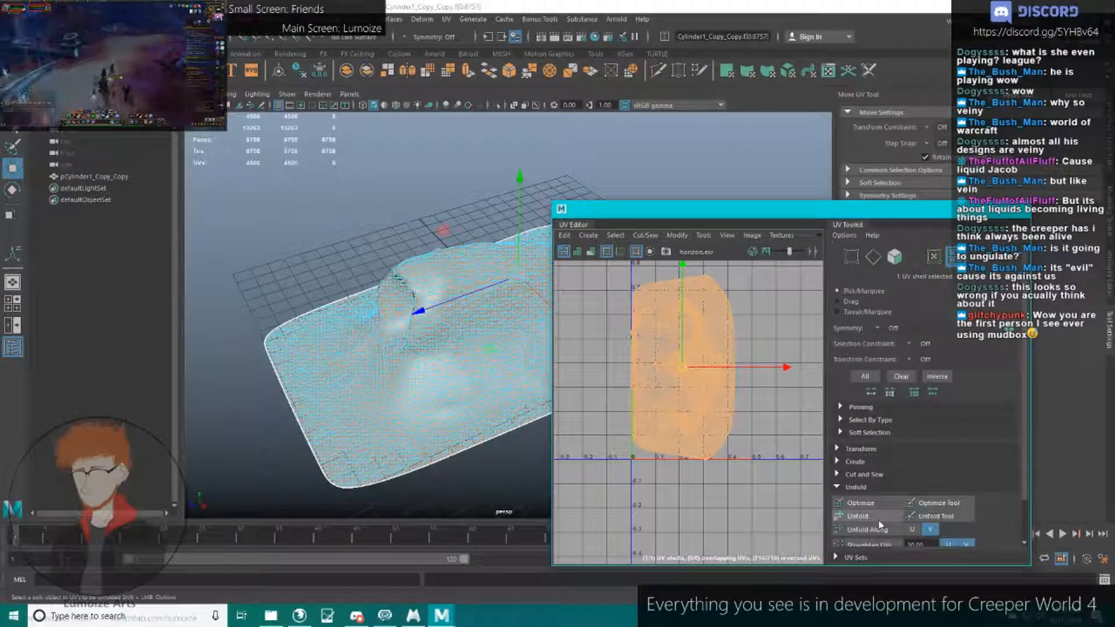
click(858, 516)
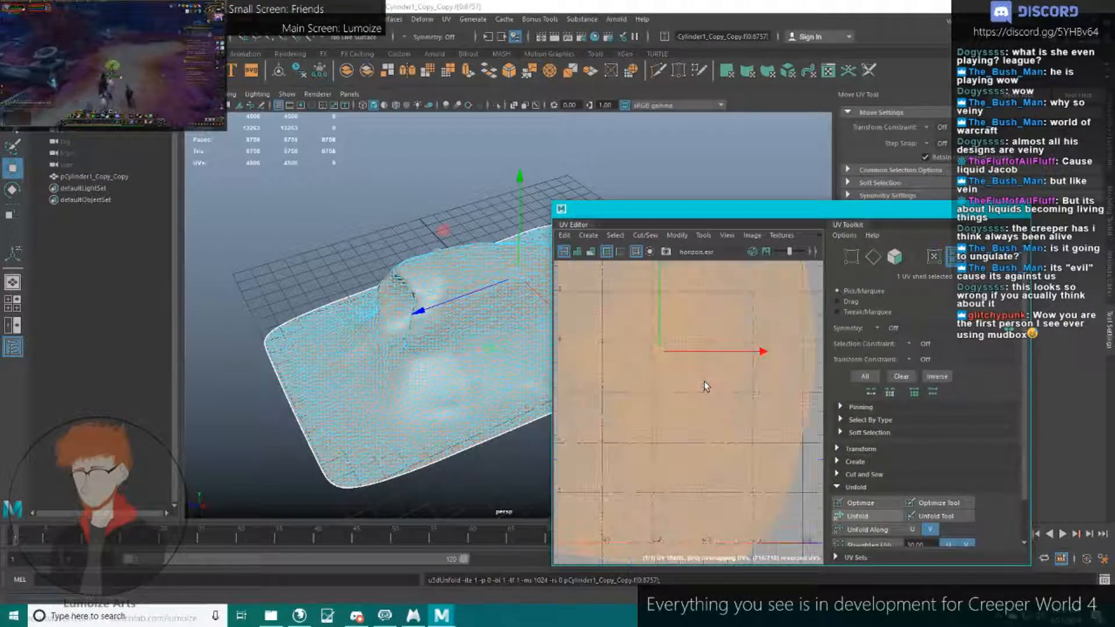
scroll(704, 381, up, 5)
Switch to edge selection and start a chain of edges low on one side of the opening's inner rim.
right_drag(704, 381, 704, 348)
alt+drag(415, 314, 430, 274)
scroll(430, 274, up, 6)
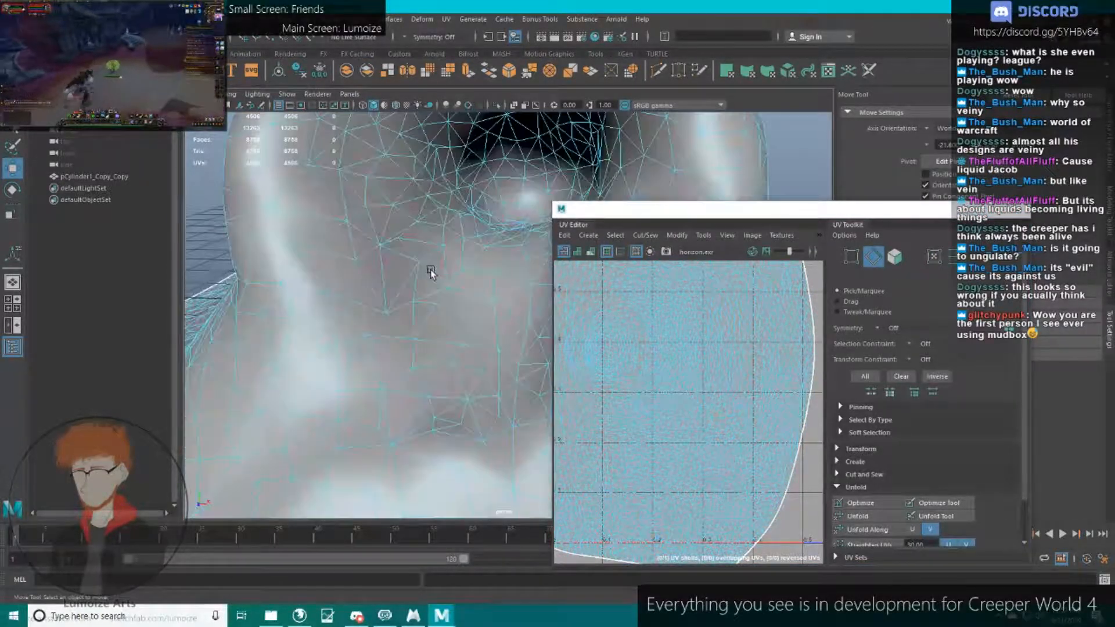
scroll(423, 291, down, 2)
click(382, 304)
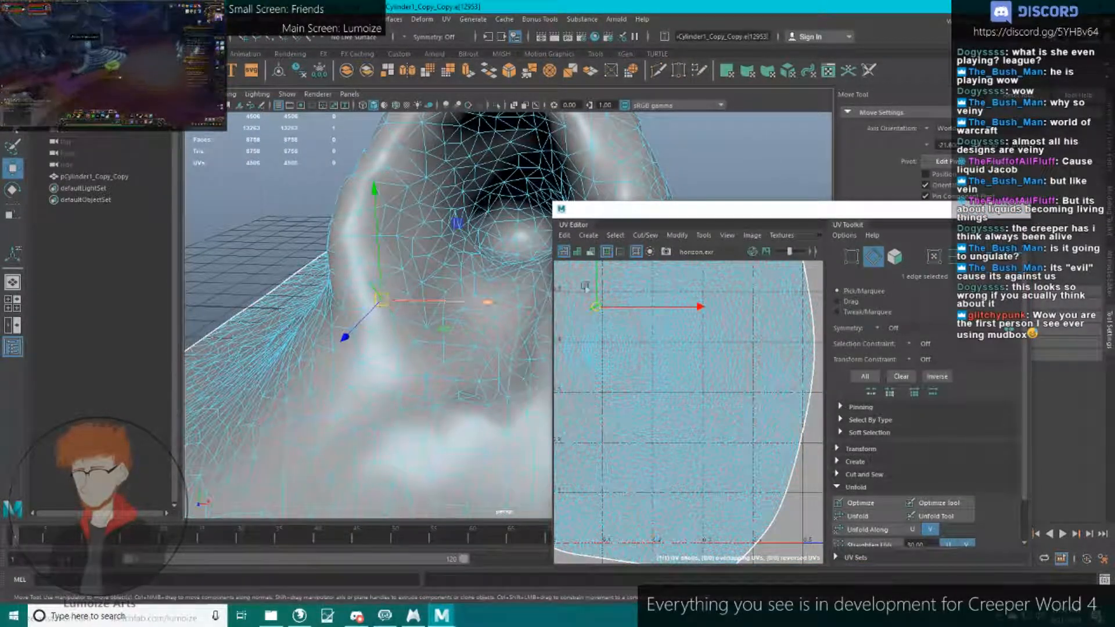
drag(682, 213, 734, 184)
key(f)
scroll(684, 308, down, 5)
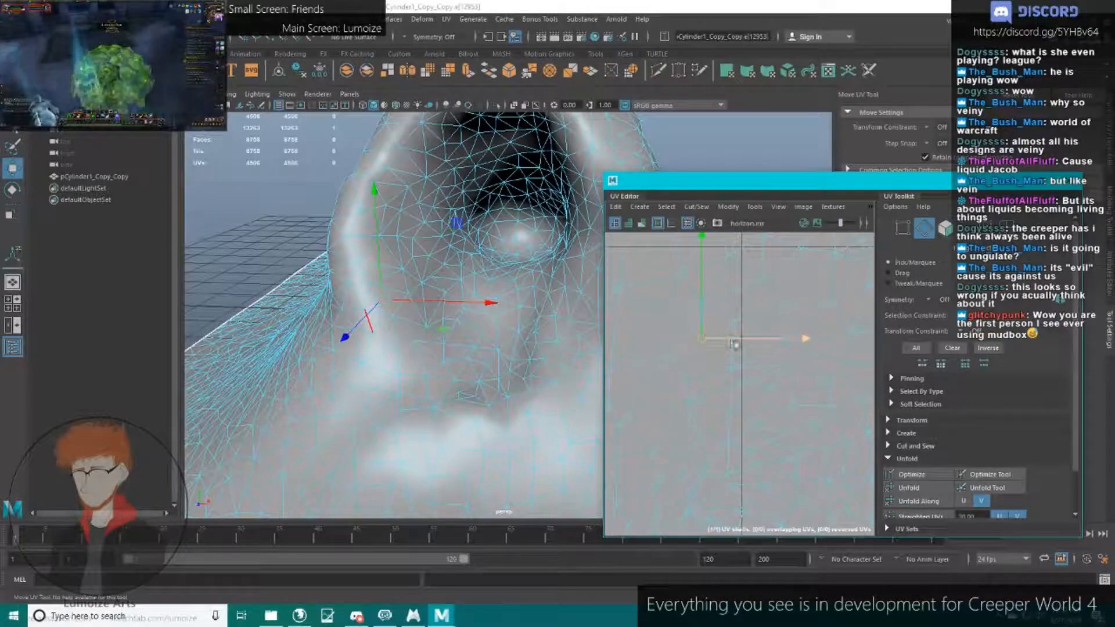
alt+drag(408, 206, 405, 229)
scroll(383, 318, up, 3)
shift+click(295, 313)
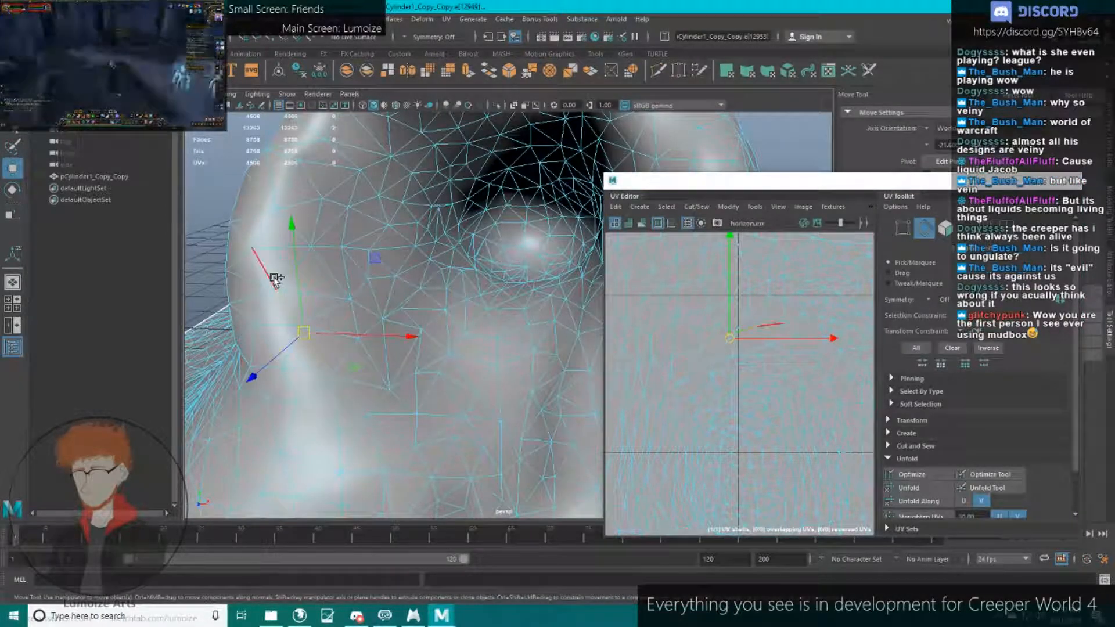
Extend the edge chain up that side of the opening towards its upper rim.
shift+click(272, 275)
alt+drag(270, 260, 278, 273)
shift+click(279, 268)
shift+click(299, 222)
shift+click(319, 190)
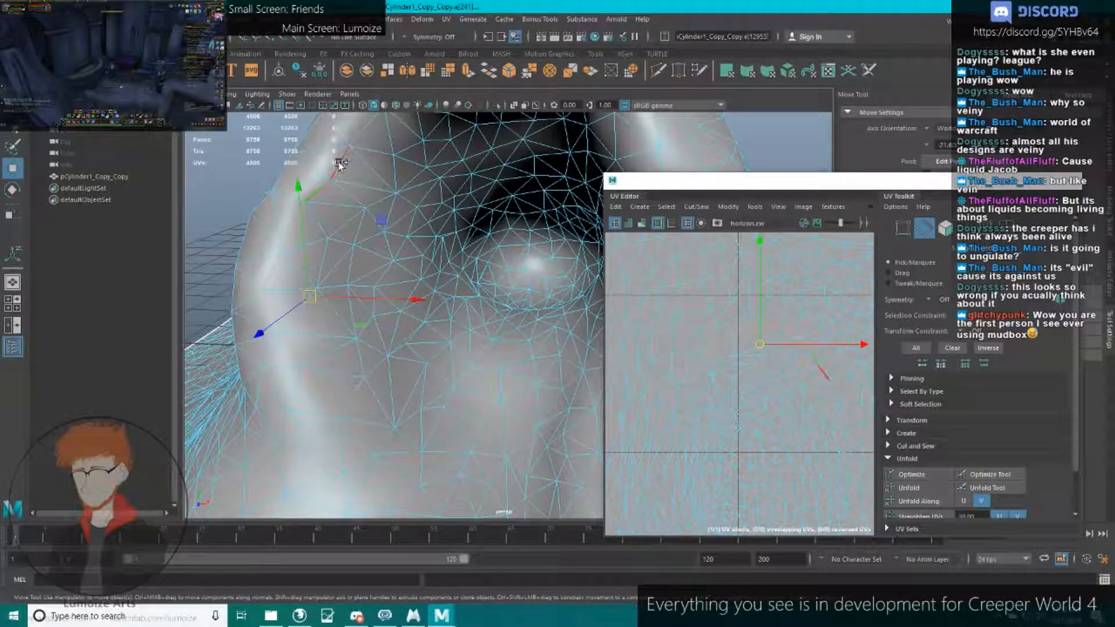
shift+click(343, 165)
alt+drag(348, 160, 366, 215)
shift+click(349, 209)
shift+click(387, 181)
key(ctrl+z)
Continue the edge chain across the opening's upper rim to the opposite side.
shift+click(435, 163)
shift+click(515, 165)
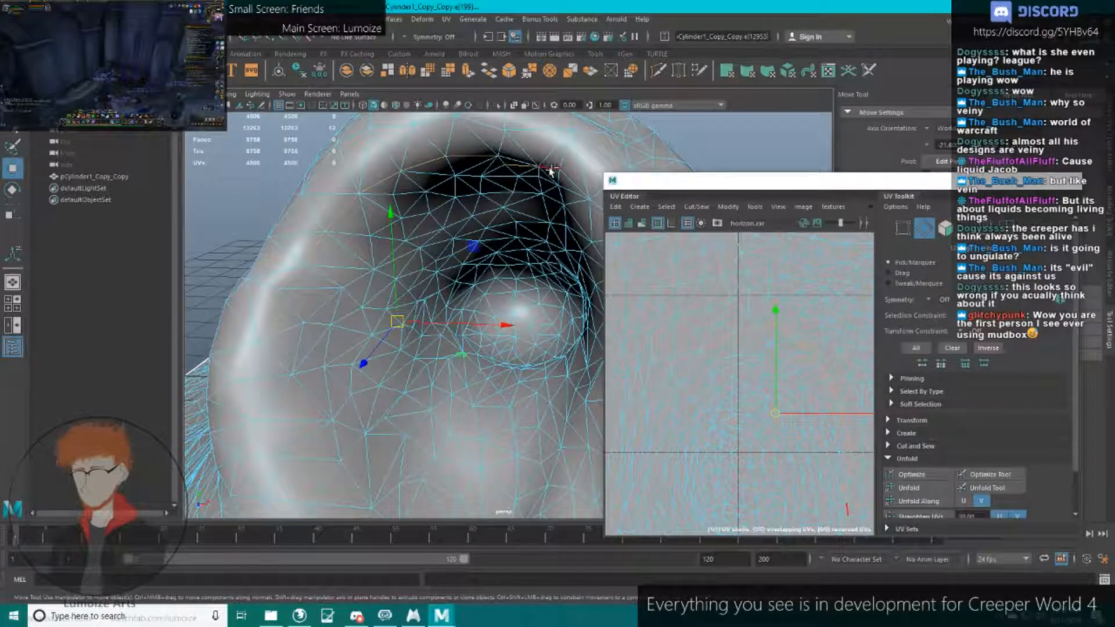
shift+click(551, 171)
shift+click(575, 185)
alt+drag(579, 191, 541, 174)
shift+click(539, 181)
shift+click(568, 208)
Carry the edge chain down the opposite side and along the opening's lower edge back to its start.
alt+drag(569, 209, 537, 197)
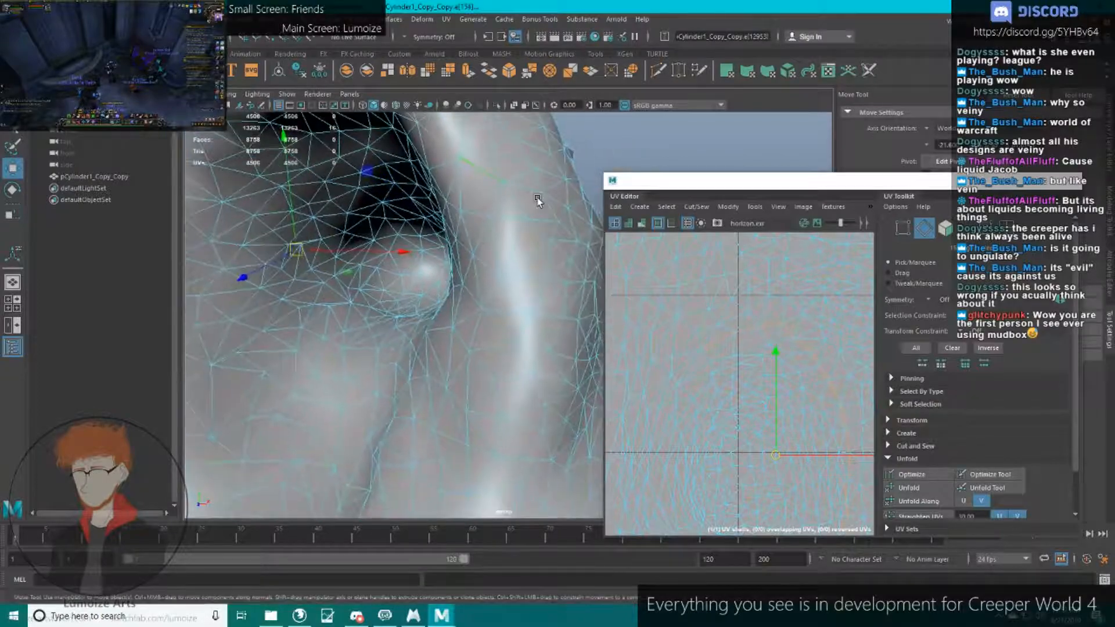
shift+click(496, 203)
shift+click(489, 237)
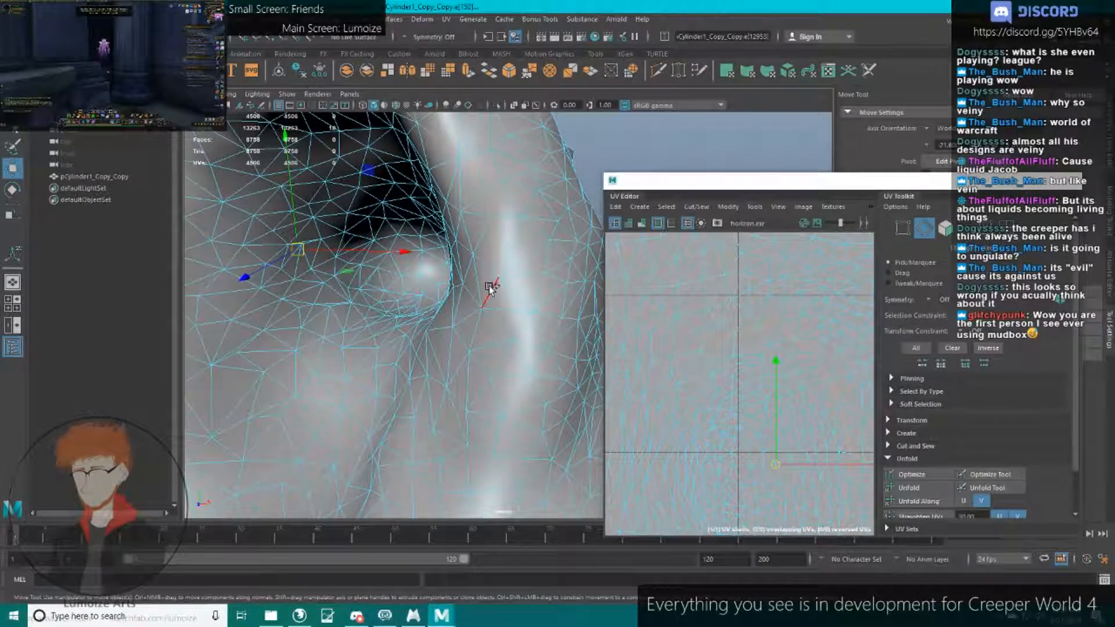
shift+click(464, 364)
alt+drag(465, 364, 556, 255)
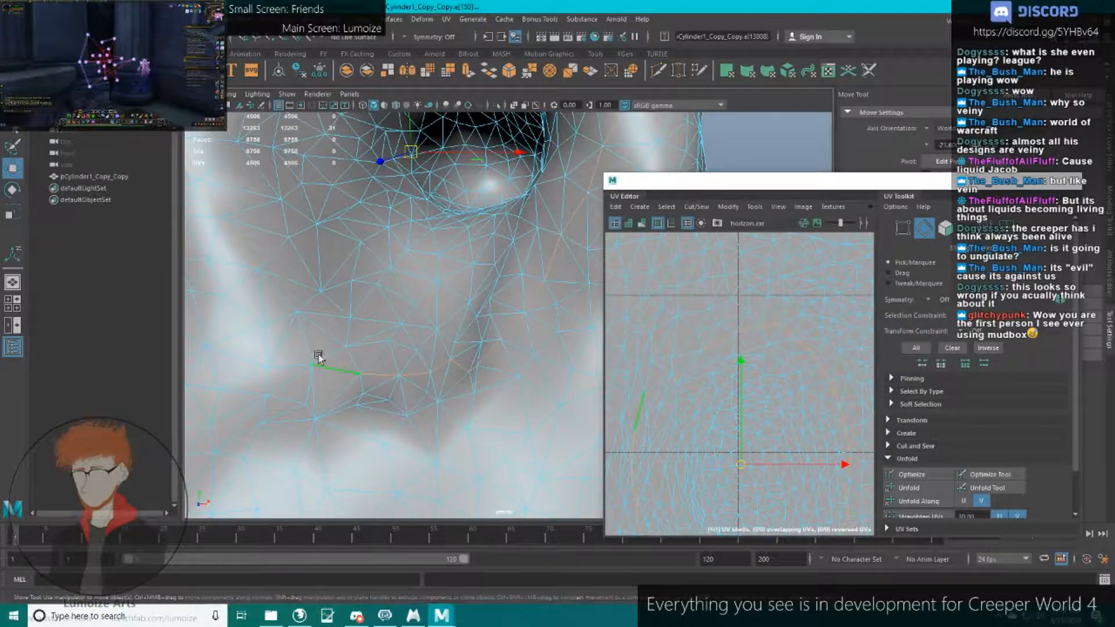
alt+drag(318, 354, 429, 396)
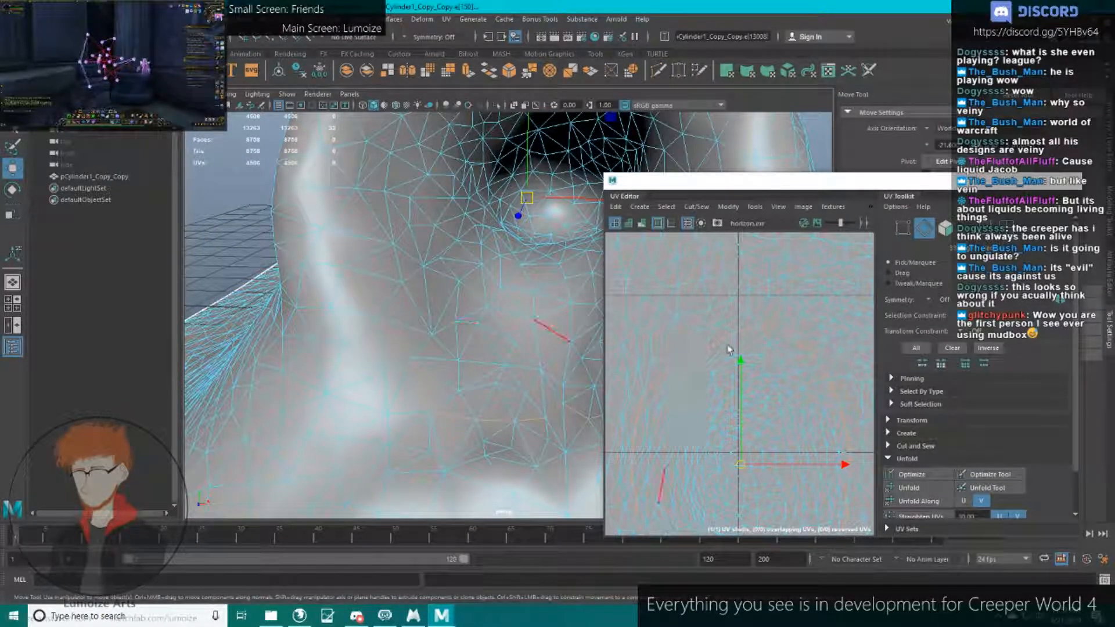
Try to cut the UVs along the selected edges around the opening and check the shell.
scroll(756, 356, down, 3)
shift+right_drag(756, 355, 727, 313)
scroll(720, 375, down, 2)
click(734, 369)
scroll(741, 386, down, 3)
scroll(743, 387, up, 5)
scroll(727, 314, down, 2)
Add the missing edge at the opening's upper rim to close the loop and cut the UVs along it.
alt+drag(515, 264, 530, 270)
scroll(531, 271, down, 5)
right_drag(531, 267, 531, 240)
scroll(541, 265, up, 4)
mouse_move(531, 242)
alt+mouse_down()
mouse_move(541, 265)
mouse_move(520, 233)
alt+mouse_up()
scroll(518, 200, up, 6)
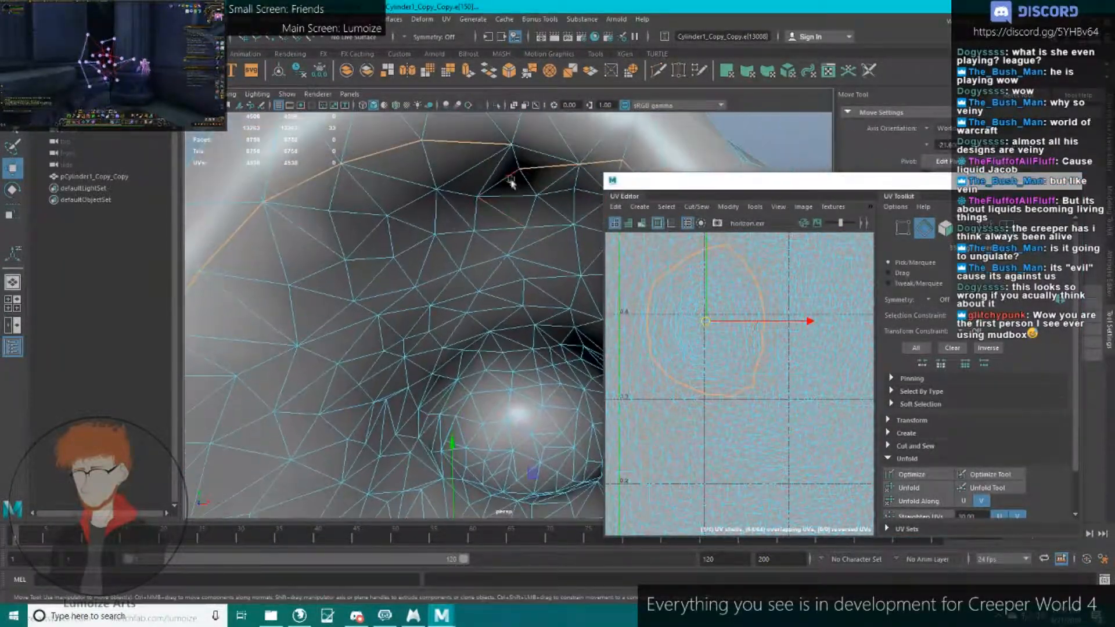
click(543, 152)
shift+right_drag(748, 293, 712, 301)
click(711, 300)
Move the cut-out inner shell clear of the main UV shell and unfold it.
scroll(713, 303, down, 6)
drag(820, 319, 722, 334)
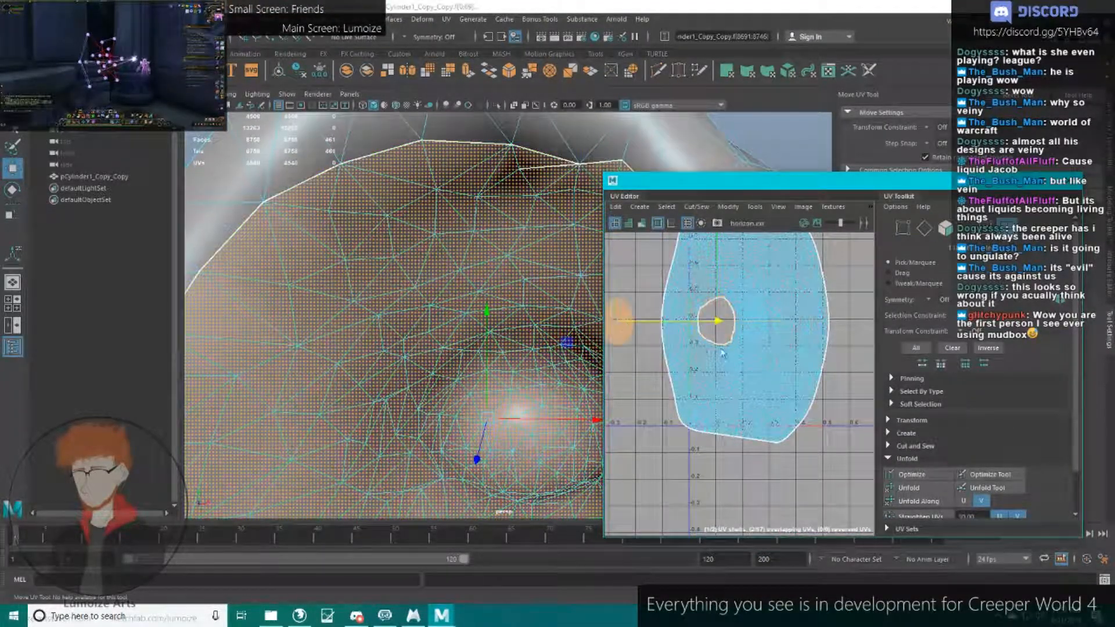
click(911, 488)
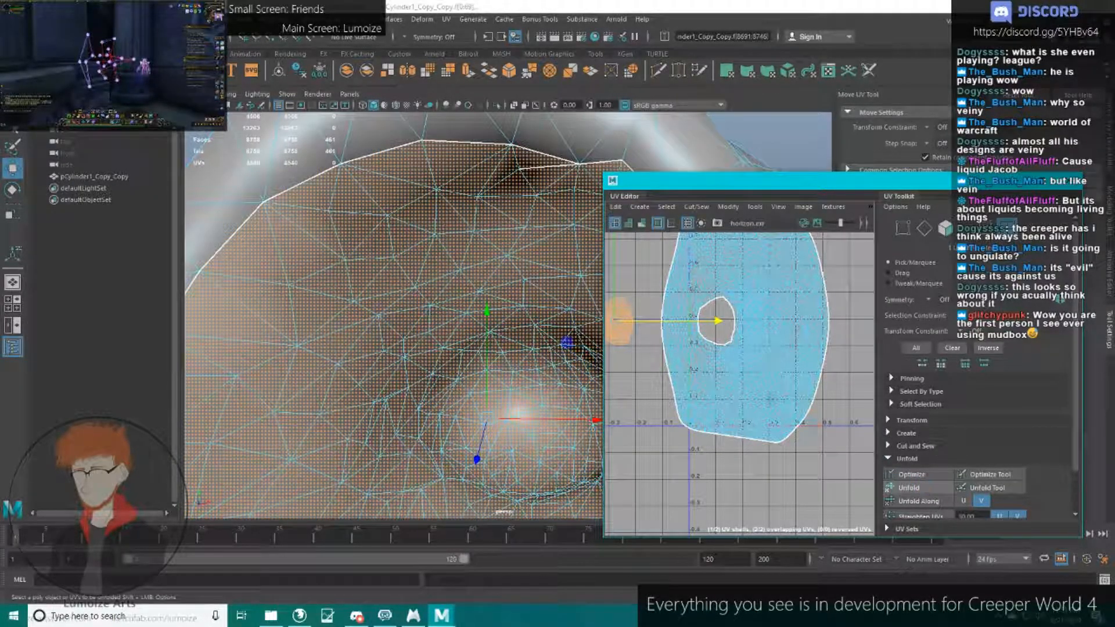
Select a chain of edges from the top of the small inner knob partway up the opening's inner wall.
right_drag(679, 336, 682, 295)
scroll(694, 286, up, 5)
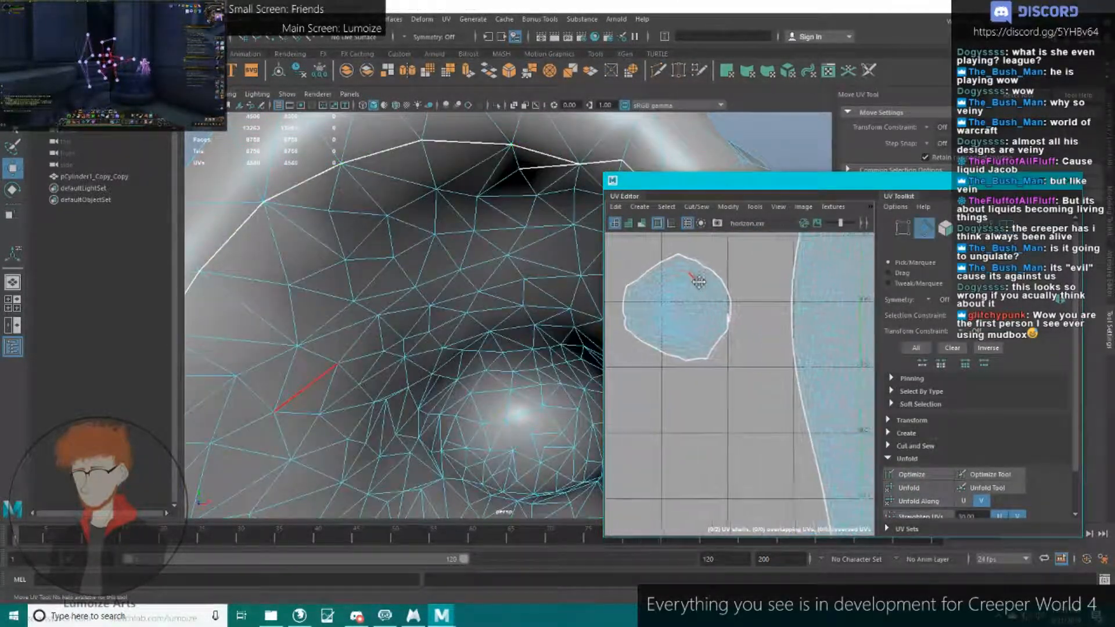
alt+middle_drag(672, 319, 704, 321)
alt+drag(495, 378, 525, 338)
scroll(505, 326, up, 3)
click(536, 324)
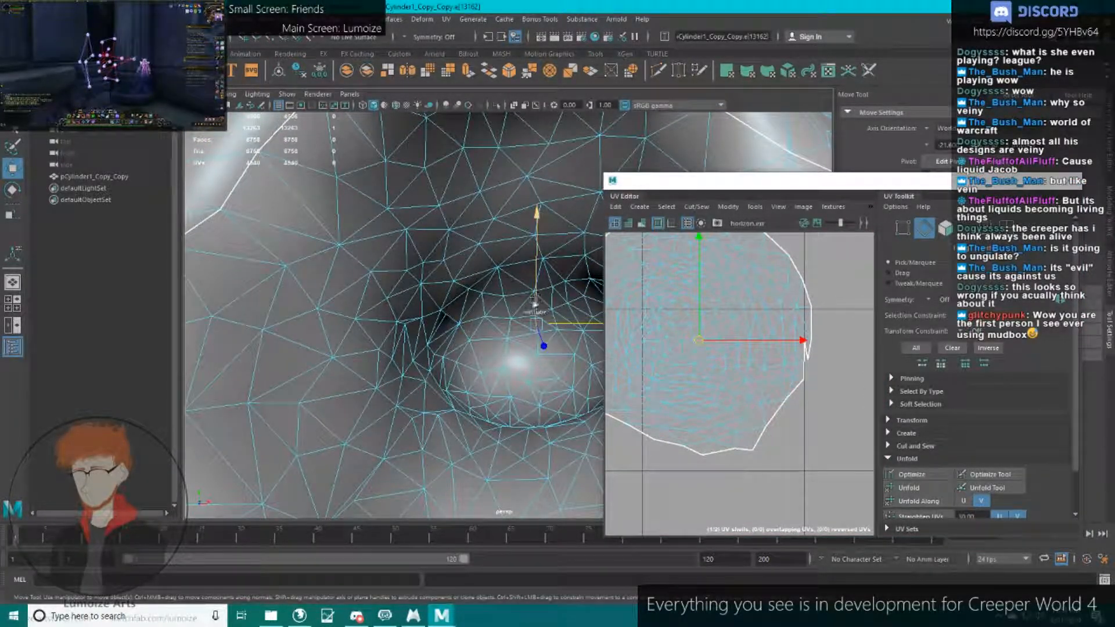
click(534, 293)
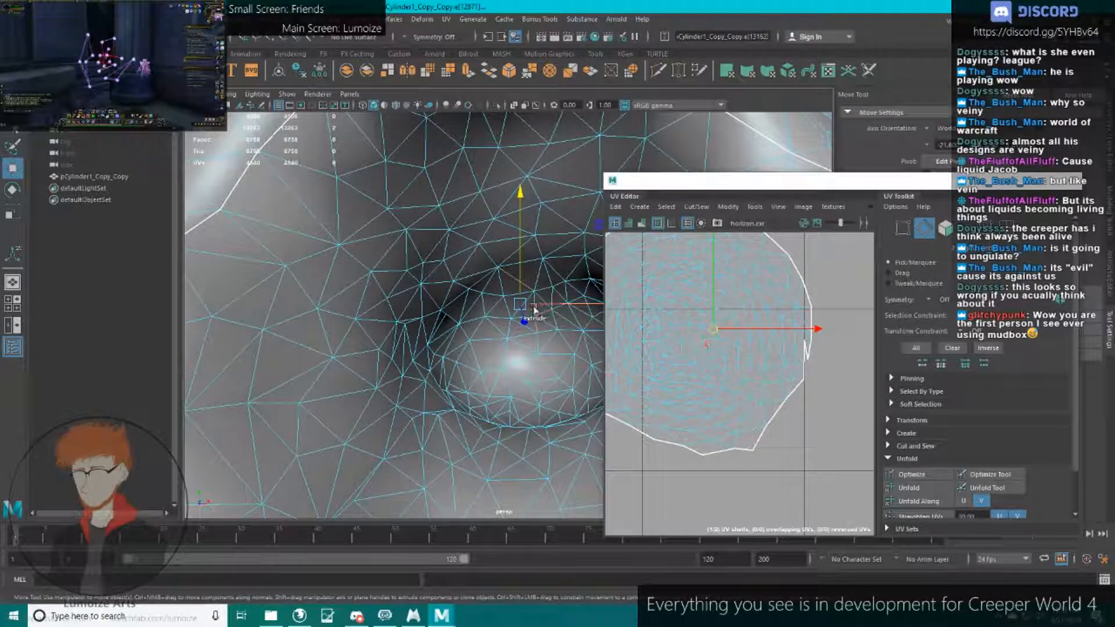
shift+click(489, 260)
shift+click(467, 241)
shift+click(447, 223)
shift+click(433, 190)
Extend the inner-wall edge chain up to the opening's rim and cut the UVs along it.
alt+drag(428, 181, 434, 229)
shift+click(432, 226)
key(ctrl+z)
shift+click(440, 198)
shift+click(436, 163)
alt+middle_drag(765, 318, 770, 331)
shift+right_drag(771, 334, 724, 346)
Unfold the inner shell again with its new seam and look over the mesh inside the opening.
right_drag(722, 274, 740, 290)
click(740, 290)
click(913, 486)
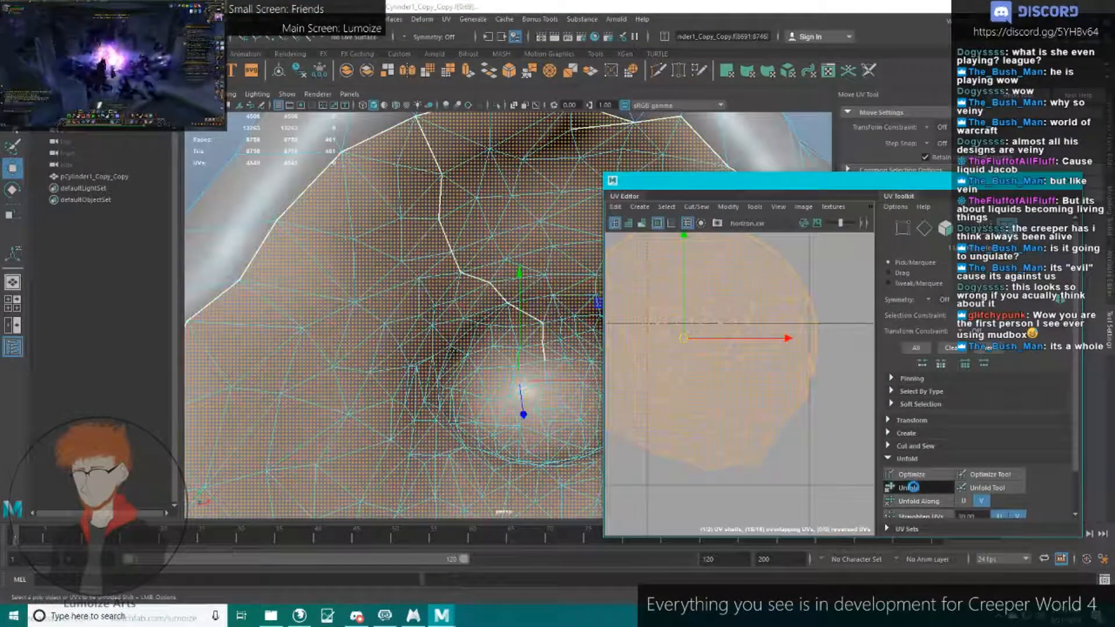
scroll(559, 311, down, 5)
mouse_move(523, 302)
alt+mouse_down()
mouse_move(489, 294)
mouse_move(561, 337)
mouse_move(537, 331)
mouse_move(533, 313)
alt+mouse_up()
scroll(562, 341, up, 3)
scroll(537, 331, up, 4)
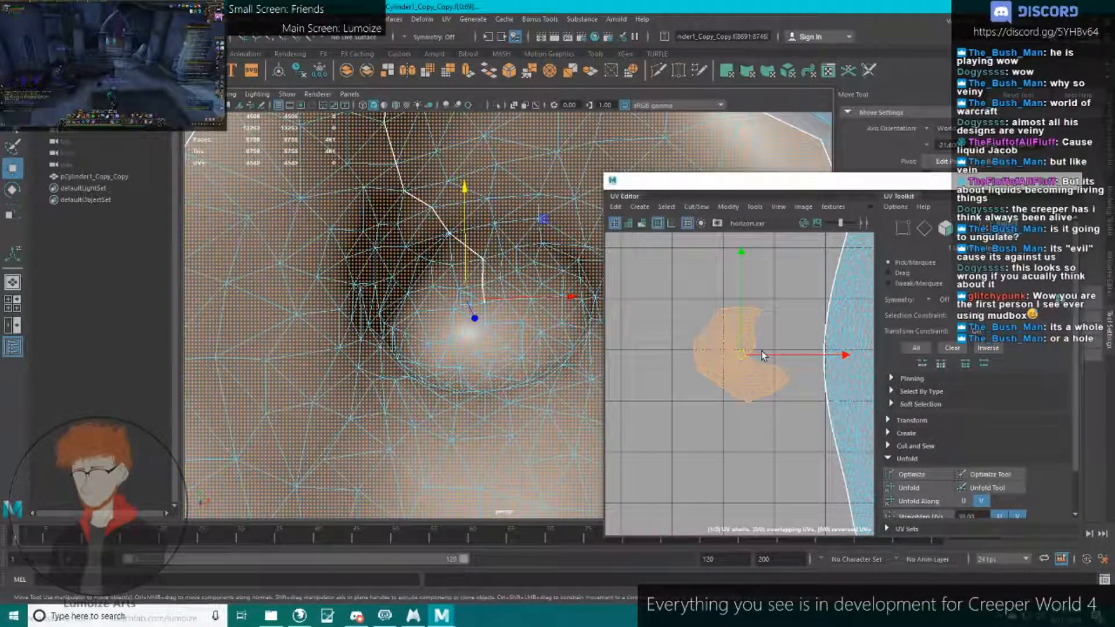
Start a new edge chain on the outer surface at the middle of the opening's upper rim.
scroll(761, 351, down, 5)
click(803, 353)
scroll(583, 326, down, 5)
alt+drag(591, 323, 570, 359)
right_drag(856, 371, 856, 340)
alt+drag(464, 290, 491, 286)
scroll(496, 296, up, 4)
alt+middle_drag(491, 286, 471, 290)
alt+drag(472, 291, 481, 289)
click(442, 239)
shift+click(445, 200)
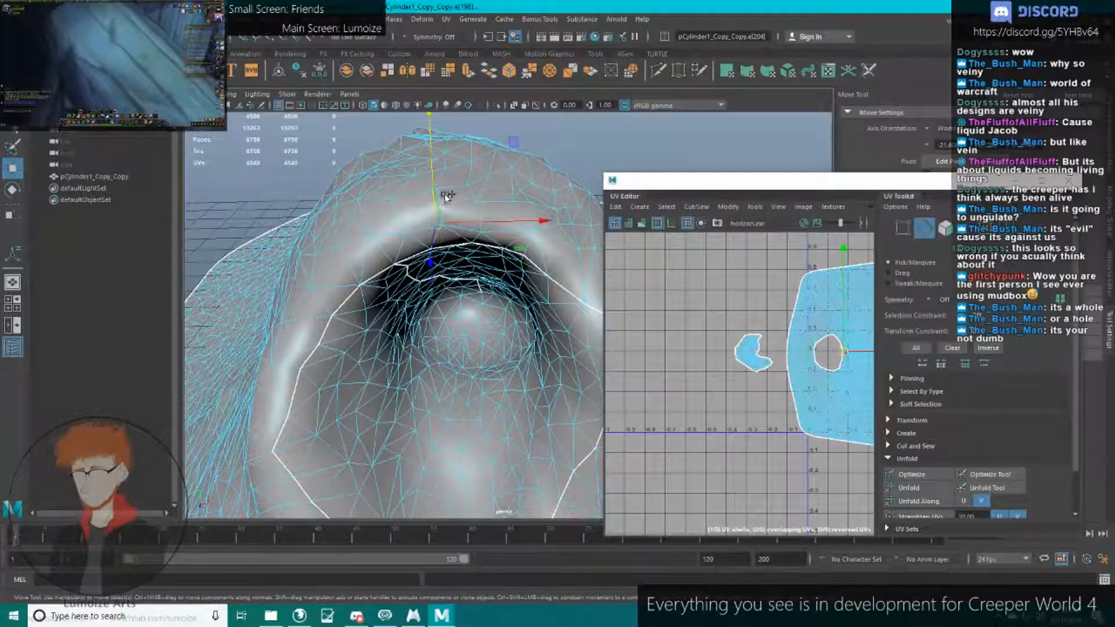
alt+drag(445, 196, 450, 284)
drag(461, 328, 450, 266)
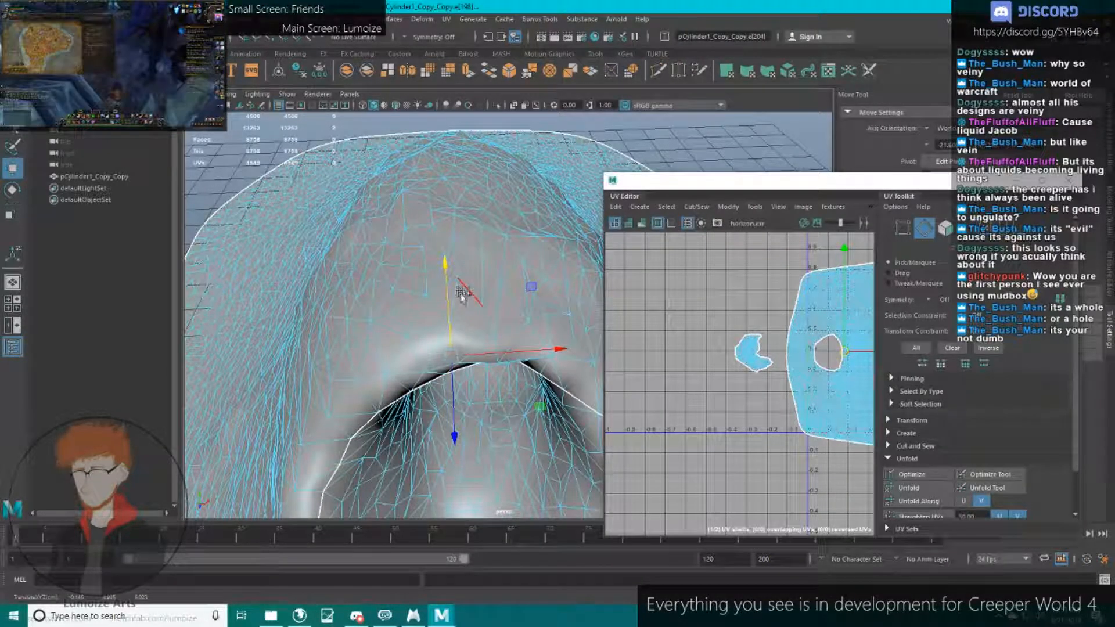
Extend the outer edge chain from the middle of the opening's upper rim along the ridge behind it.
shift+click(463, 293)
shift+click(457, 241)
shift+click(468, 215)
alt+drag(475, 219, 441, 355)
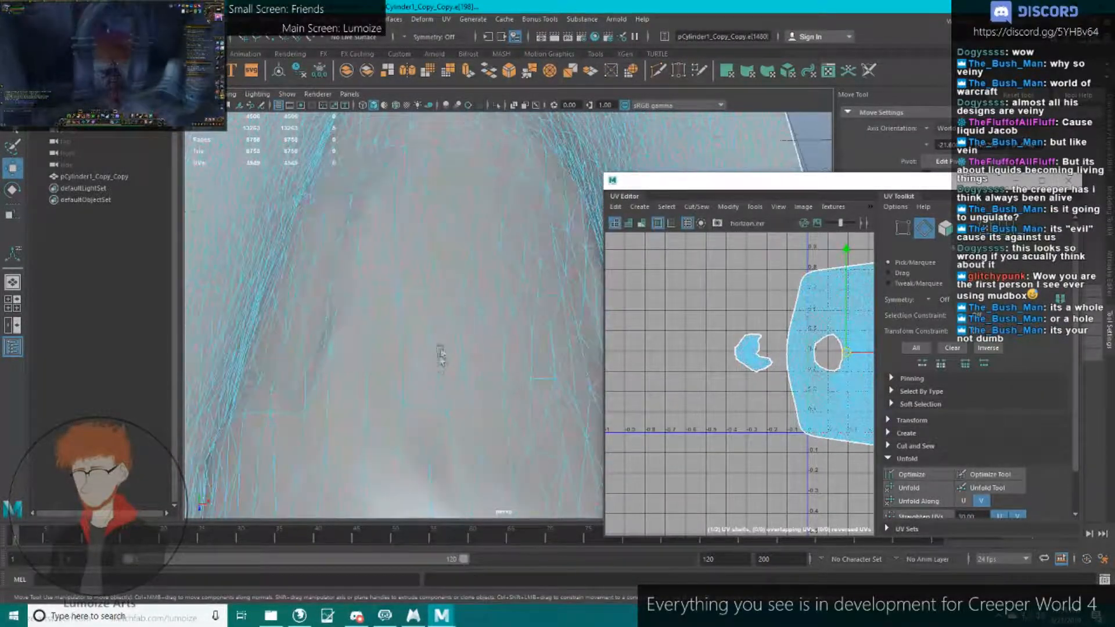
shift+click(403, 438)
shift+click(404, 366)
shift+click(407, 263)
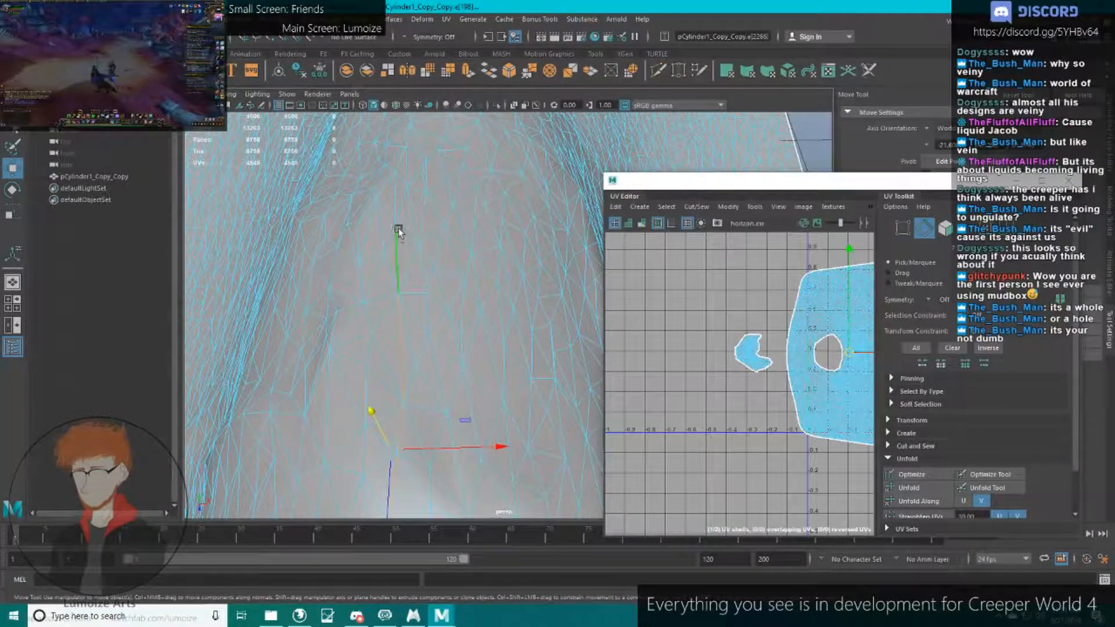
Continue the edge chain along the ridge's centre line until it reaches the dense edges at the far slope.
alt+drag(399, 235, 432, 288)
shift+click(423, 244)
shift+click(428, 219)
alt+drag(428, 219, 461, 365)
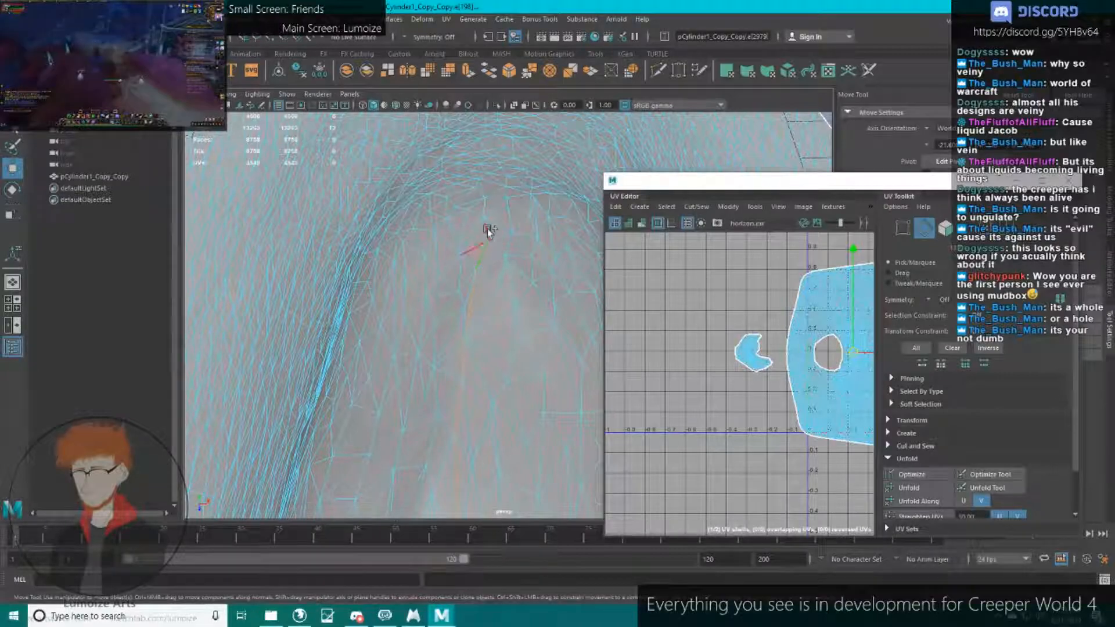
alt+drag(492, 211, 478, 290)
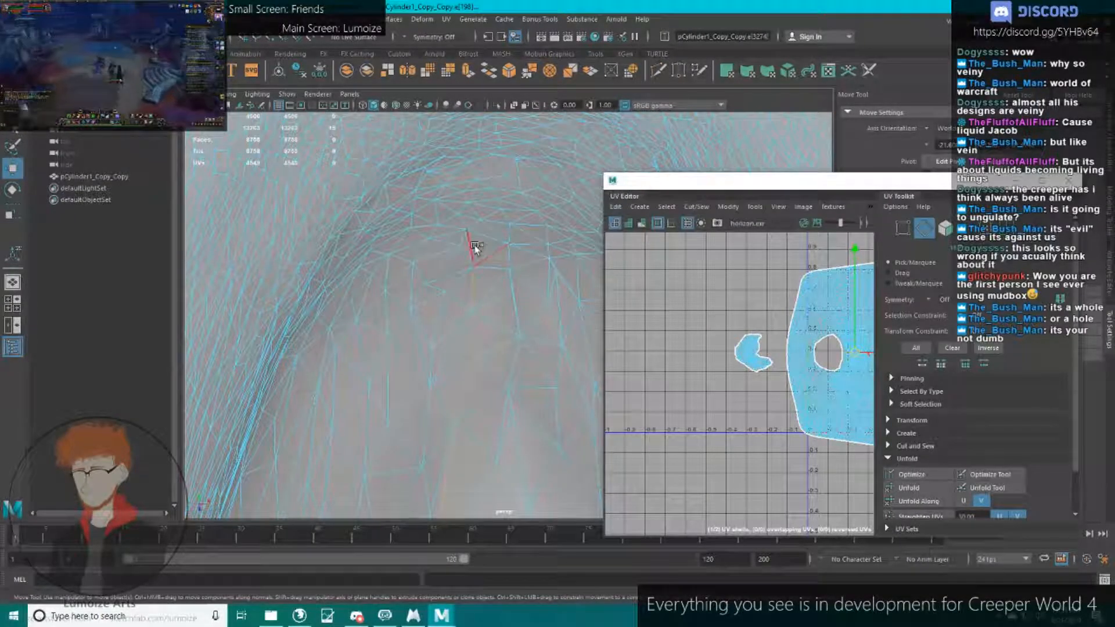
alt+drag(463, 219, 448, 364)
shift+click(448, 363)
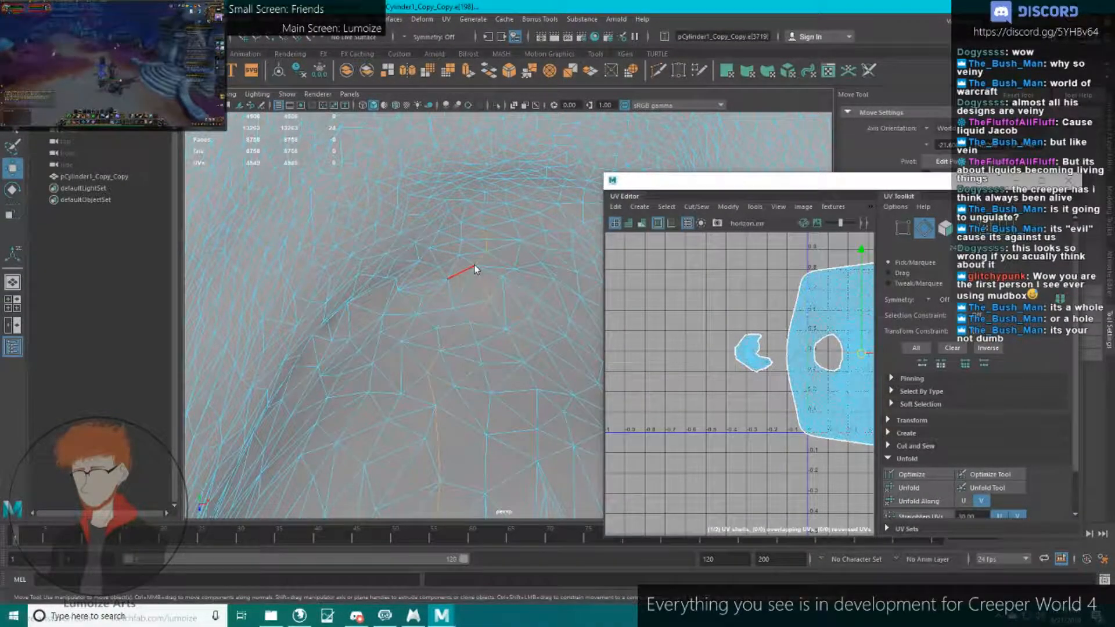
Try to quadrangulate the whole mesh, undo it and restore the edge chain selection.
right_drag(474, 269, 533, 192)
scroll(532, 191, down, 8)
click(203, 19)
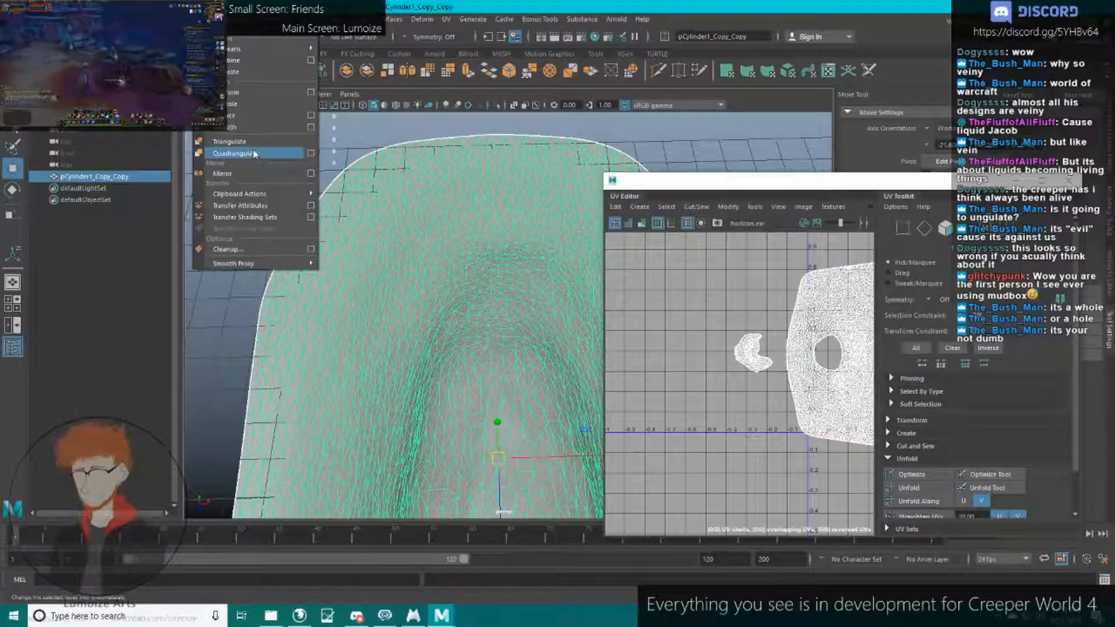
click(253, 154)
key(ctrl+z)
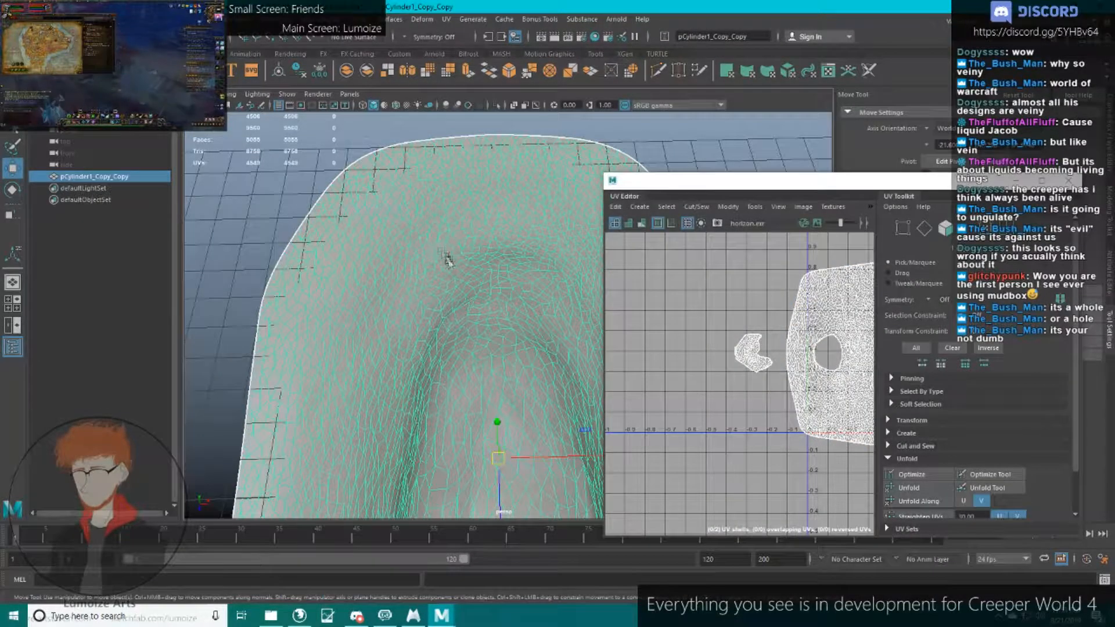
scroll(444, 238, up, 3)
right_drag(460, 237, 446, 187)
scroll(443, 249, up, 3)
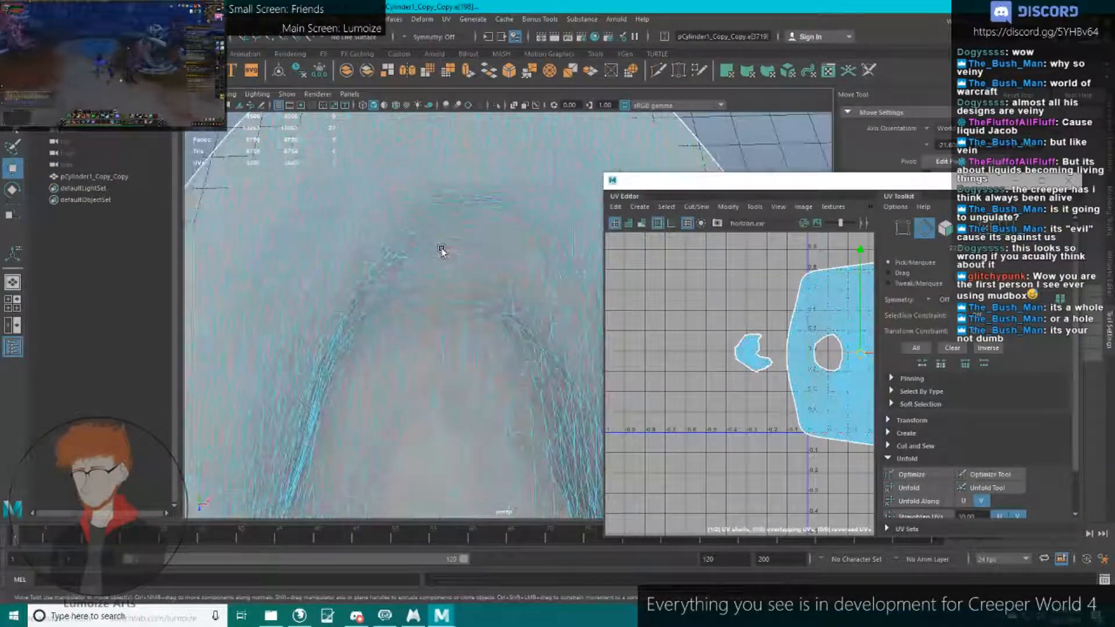
key(shift+z)
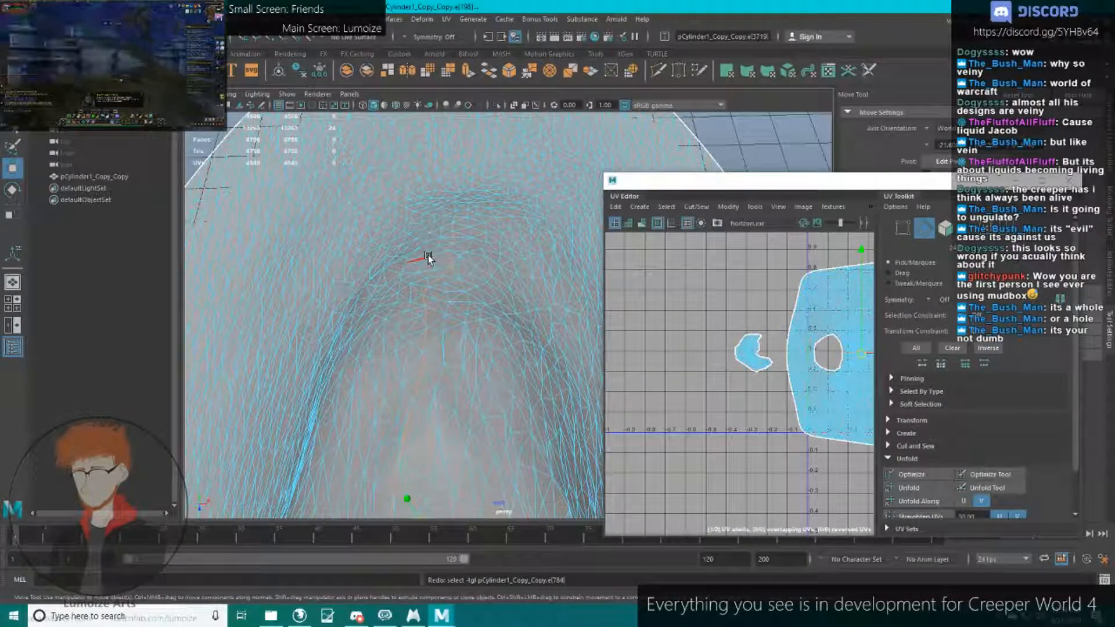
Extend the edge chain over the far slope and across the flat base to the mesh's back border.
scroll(486, 368, up, 5)
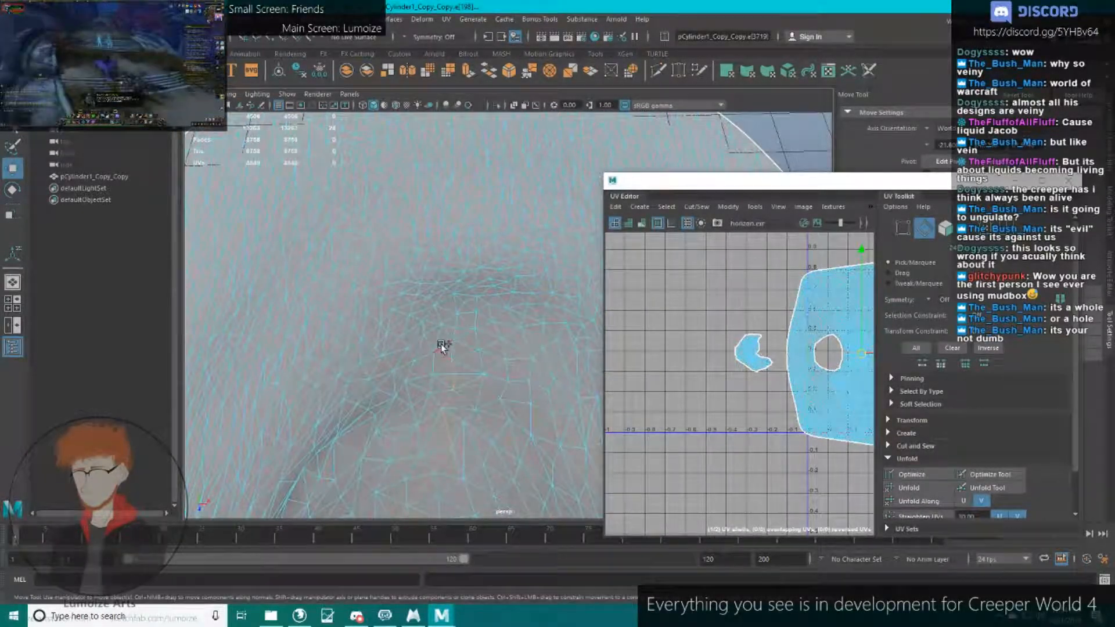
shift+click(454, 328)
key(ctrl+z)
shift+click(456, 321)
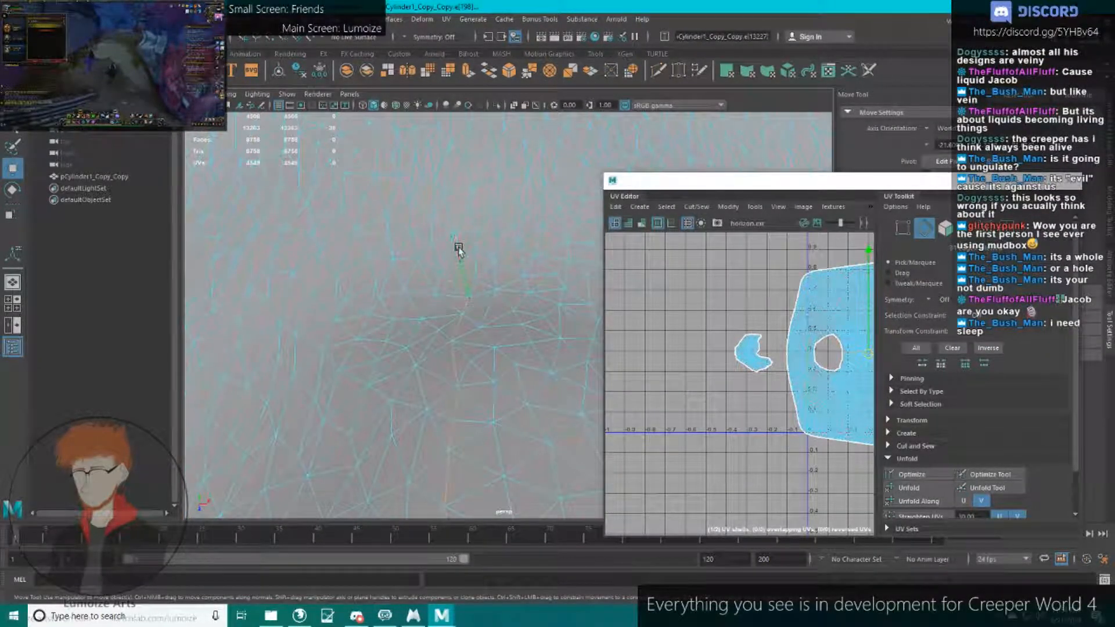
scroll(462, 250, down, 5)
alt+drag(462, 250, 356, 273)
scroll(356, 300, up, 5)
alt+middle_drag(356, 301, 308, 310)
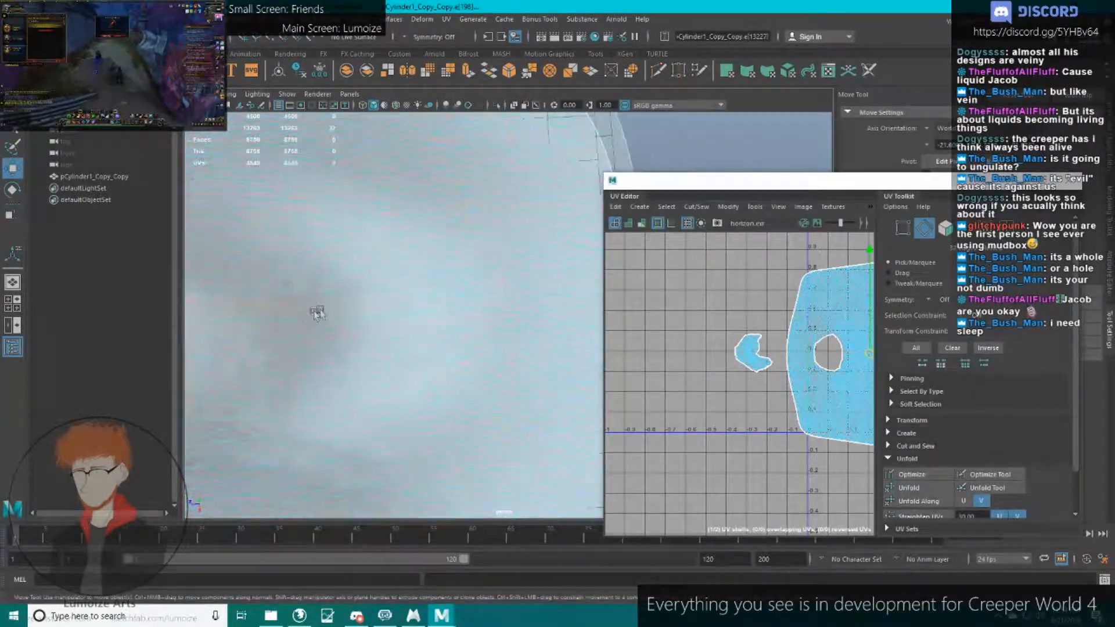
shift+click(483, 285)
alt+middle_drag(483, 285, 424, 294)
shift+click(498, 288)
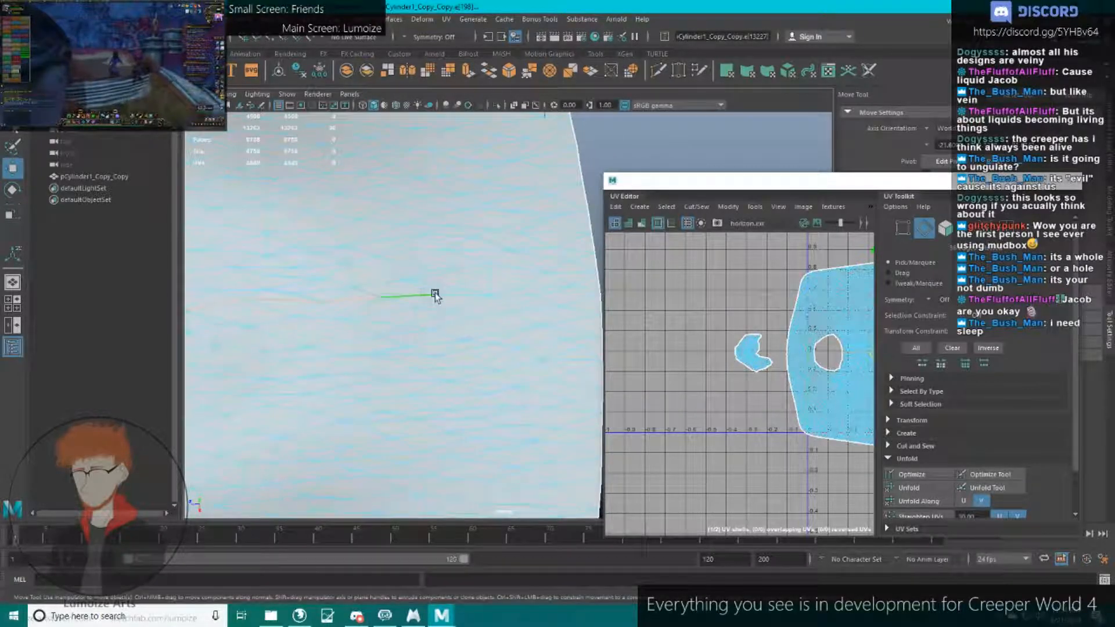
shift+click(551, 290)
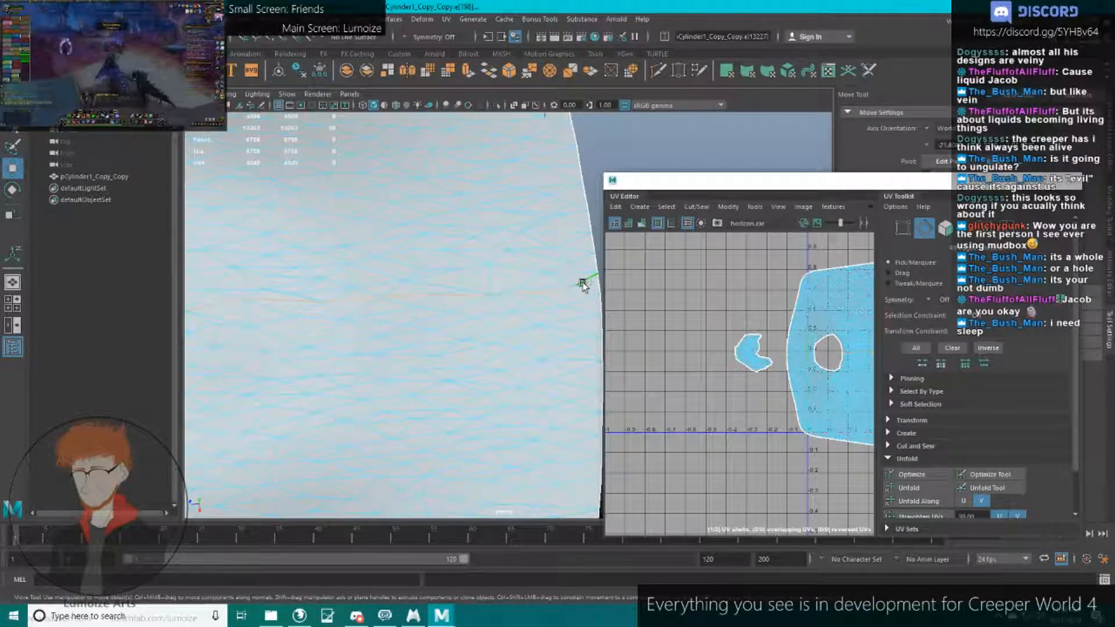
Cut the UVs along the selected edge chain and unfold the large outer shell.
scroll(583, 285, down, 6)
scroll(731, 316, down, 5)
shift+right_drag(851, 347, 809, 366)
scroll(810, 363, up, 5)
right_drag(794, 323, 800, 372)
click(767, 331)
click(931, 489)
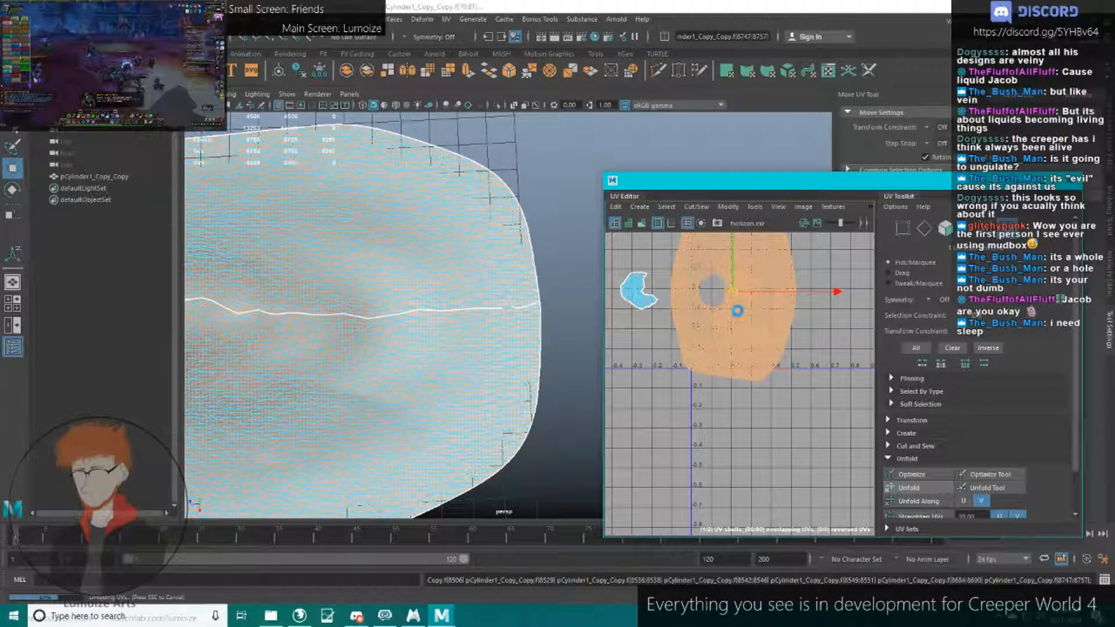
Select a chain of edges in the large UV shell from its hole across to the nearer outer border.
scroll(747, 325, up, 5)
click(812, 349)
click(780, 366)
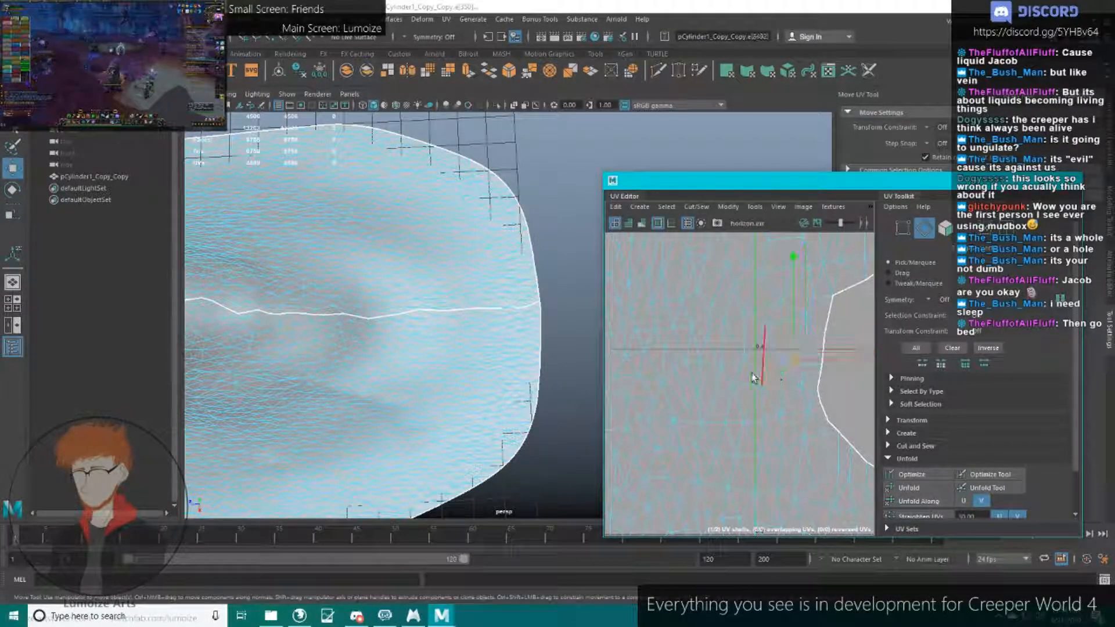
alt+middle_drag(704, 371, 723, 362)
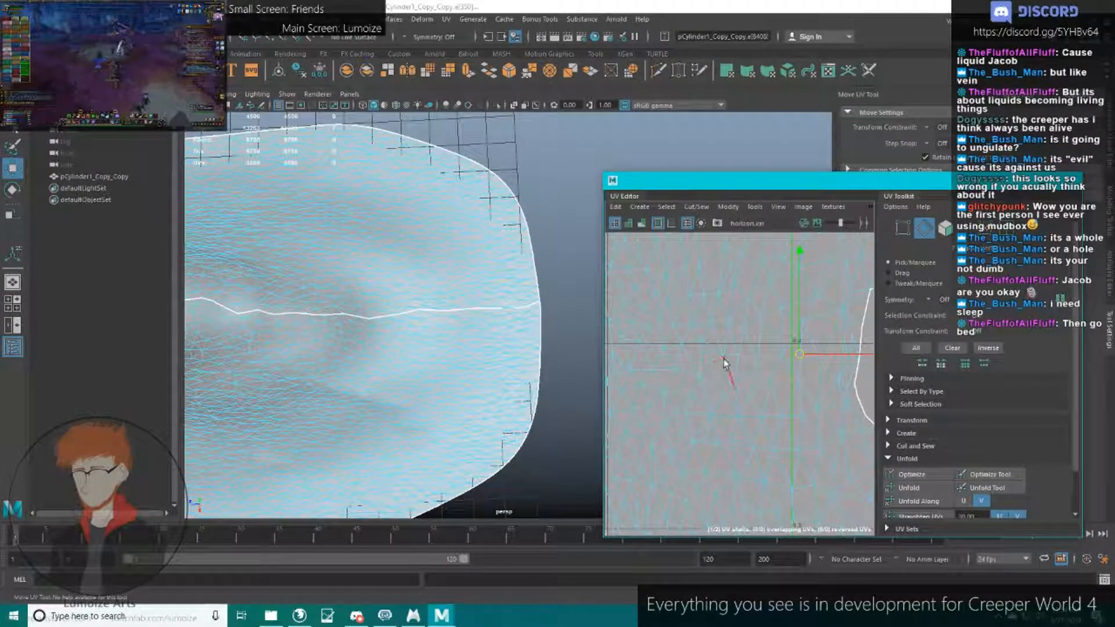
shift+click(722, 362)
key(ctrl+z)
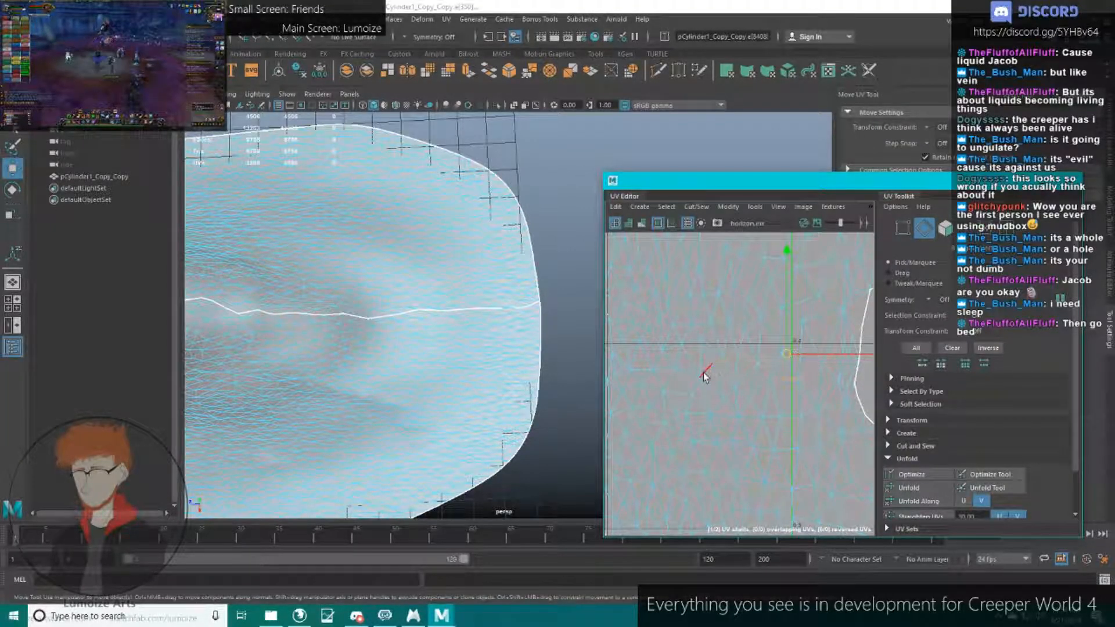
alt+middle_drag(689, 378, 717, 379)
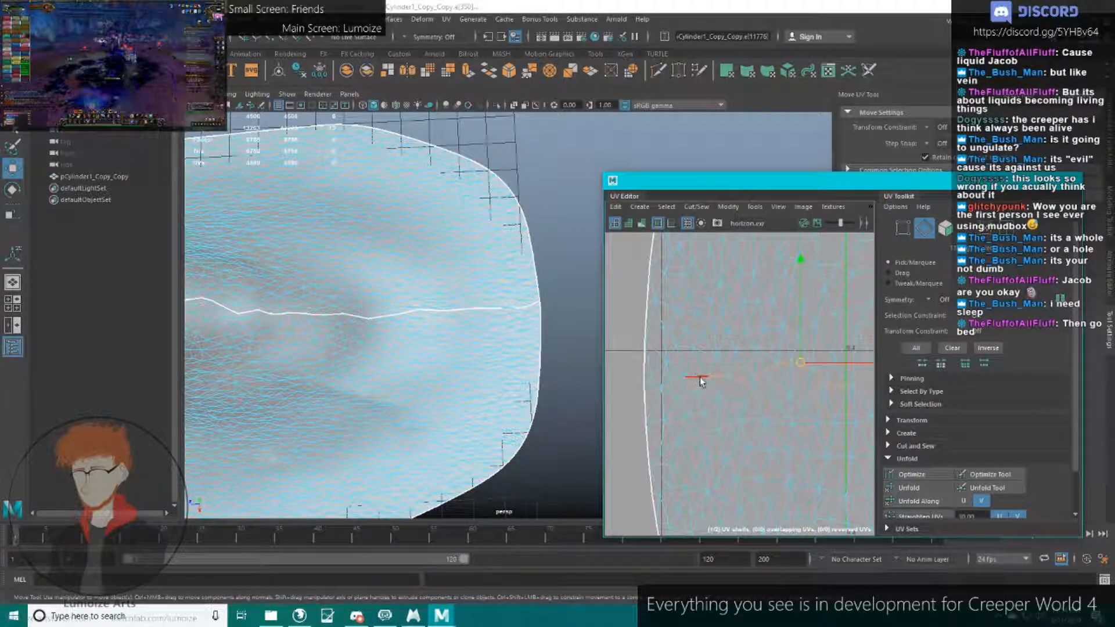
click(678, 382)
shift+click(663, 386)
shift+click(656, 388)
Cut the UVs along the new edge chain and unfold the large shell again.
scroll(741, 356, down, 4)
shift+right_drag(740, 354, 703, 373)
scroll(787, 317, down, 5)
right_drag(788, 317, 802, 327)
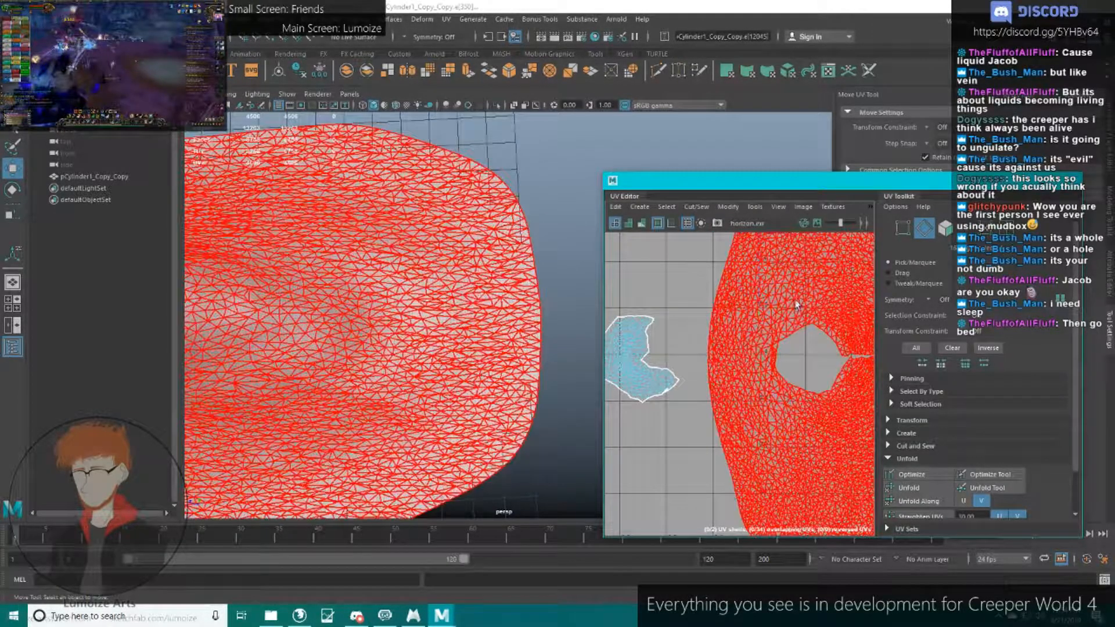
click(800, 324)
click(901, 488)
Find the edge still joining the two halves of the large shell and cut its UVs.
scroll(757, 383, up, 8)
right_drag(730, 347, 706, 329)
scroll(703, 329, down, 3)
alt+middle_drag(704, 330, 653, 343)
click(786, 332)
click(842, 307)
scroll(842, 307, down, 3)
alt+middle_drag(813, 341, 535, 333)
scroll(707, 337, up, 5)
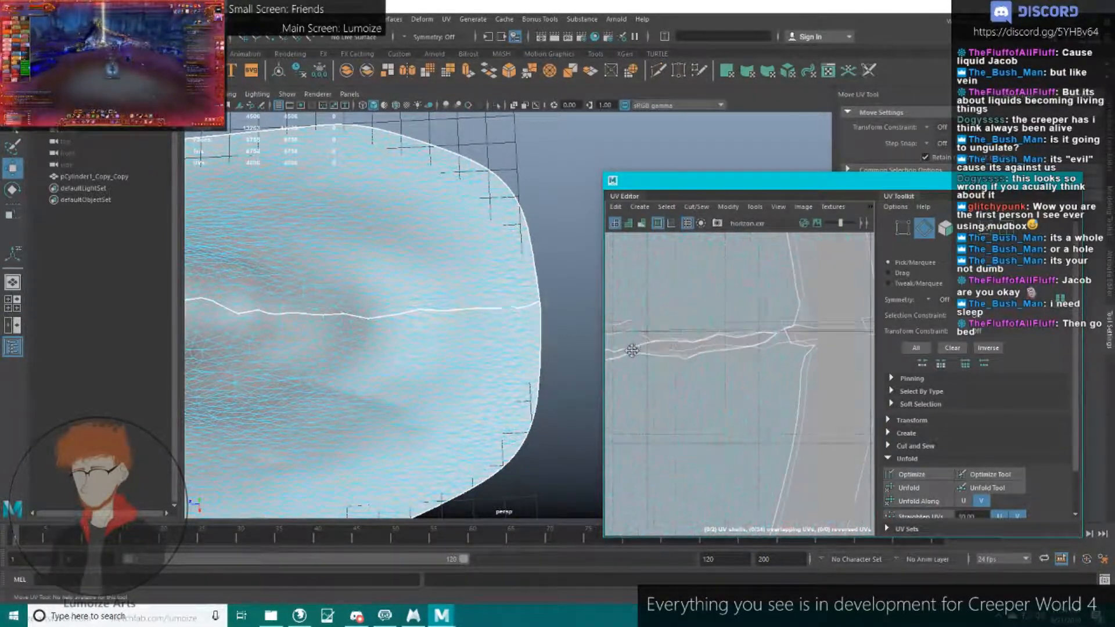
click(762, 351)
right_drag(766, 352, 740, 370)
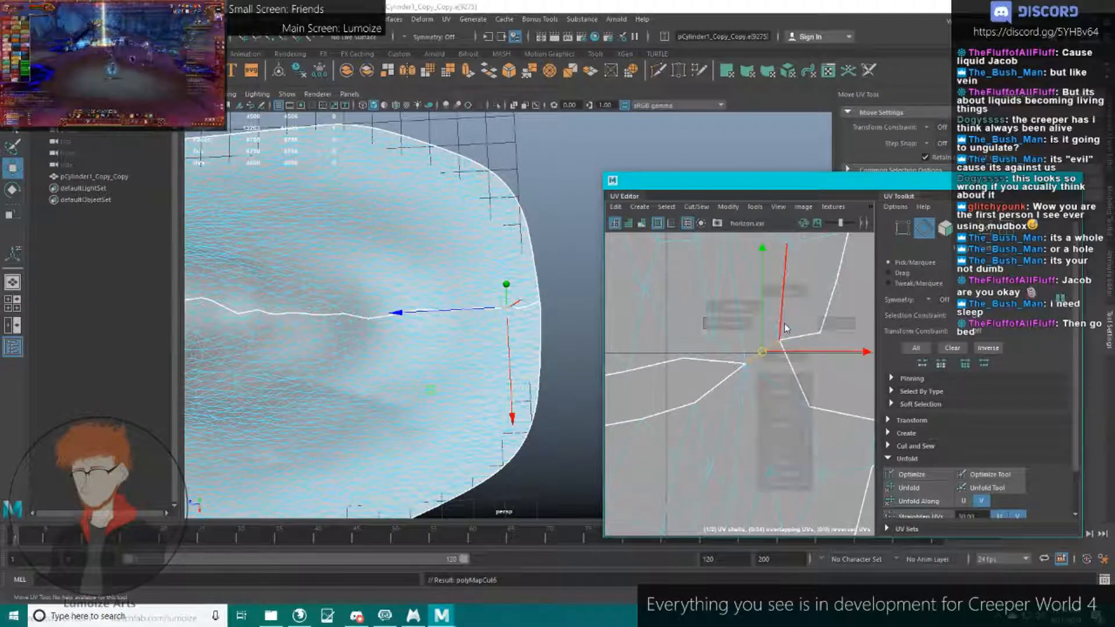
Unfold the upper and lower halves of the large shell separately.
click(732, 283)
right_drag(784, 326, 729, 305)
click(729, 306)
click(910, 488)
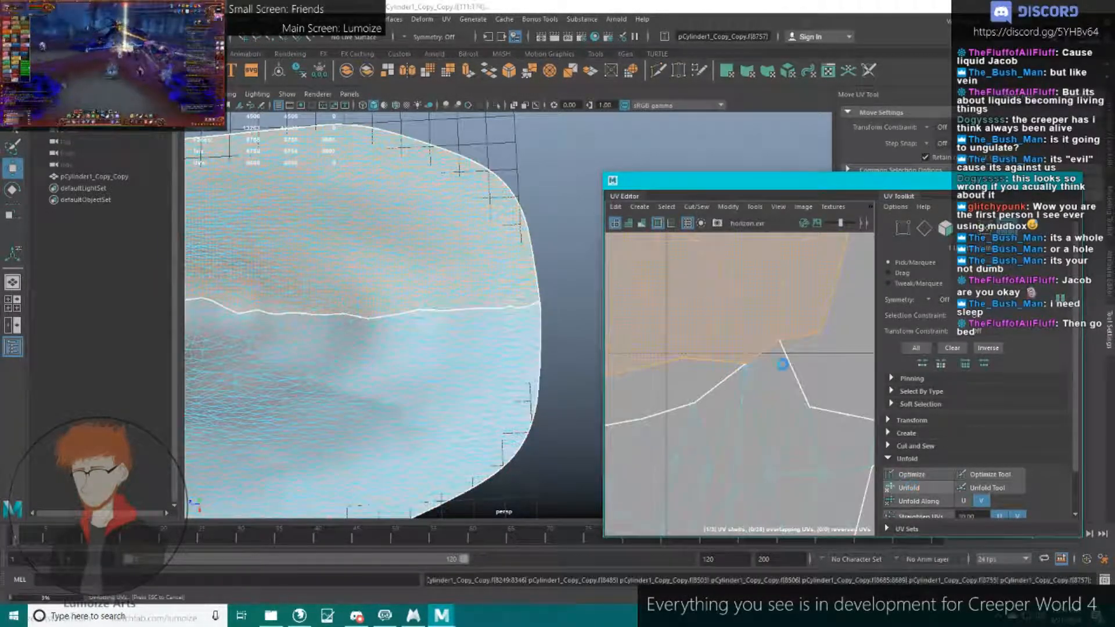
scroll(782, 371, down, 7)
click(714, 401)
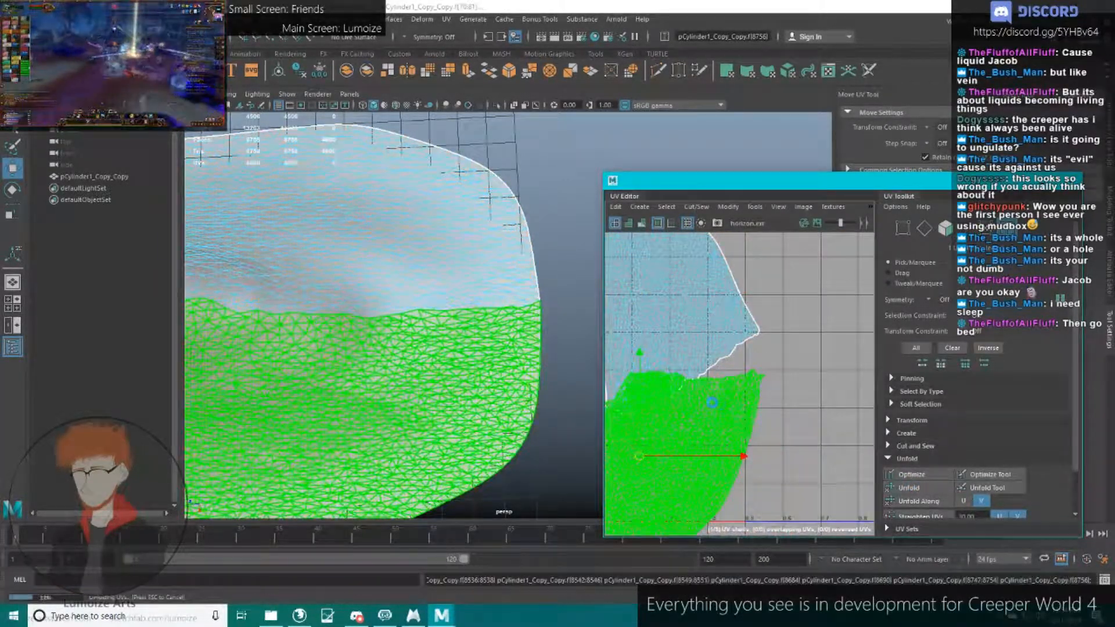
scroll(713, 403, down, 5)
alt+middle_drag(715, 407, 771, 360)
click(842, 343)
click(770, 367)
Select the whole mesh in object mode and lay out its UV shells within the 0 to 1 space.
scroll(399, 349, down, 5)
alt+drag(398, 348, 515, 323)
right_drag(472, 301, 540, 241)
click(563, 219)
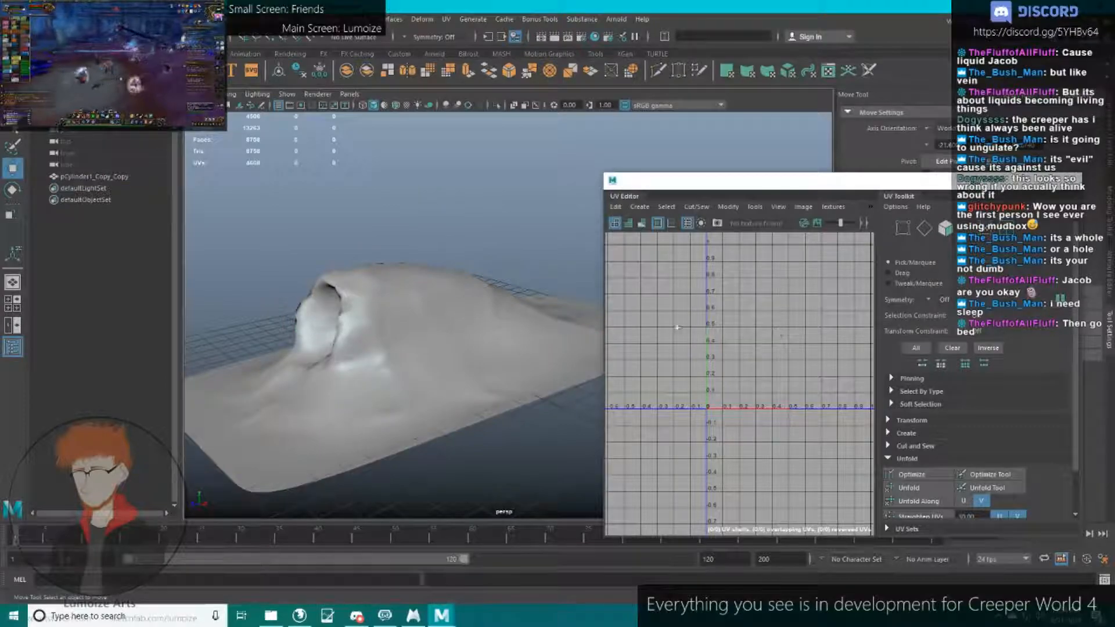
click(516, 311)
alt+middle_drag(719, 337, 725, 338)
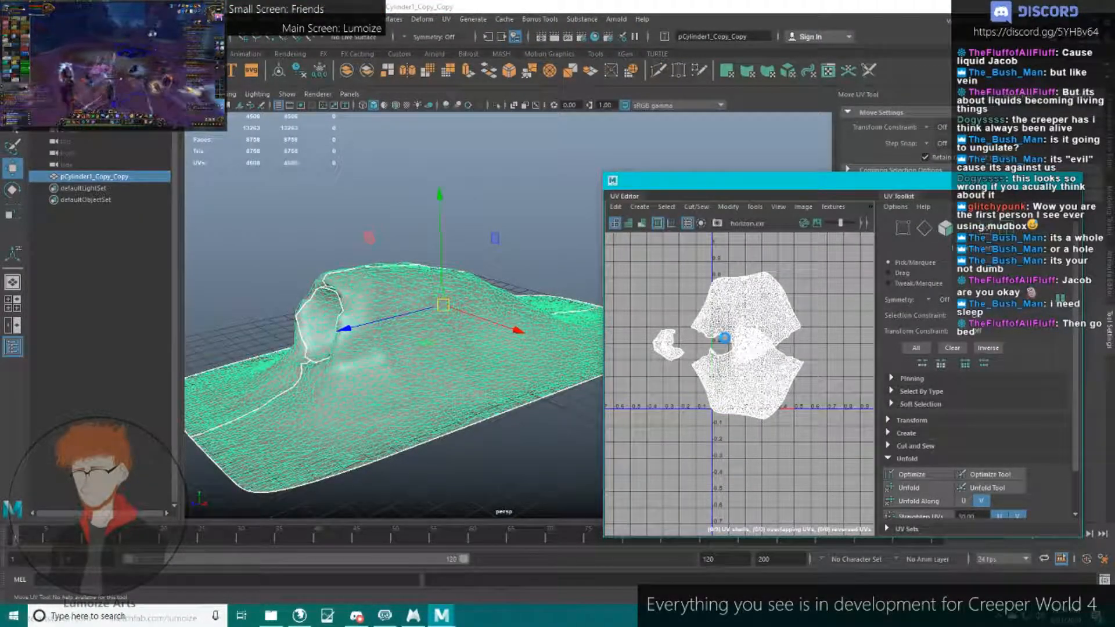
key(ctrl+l)
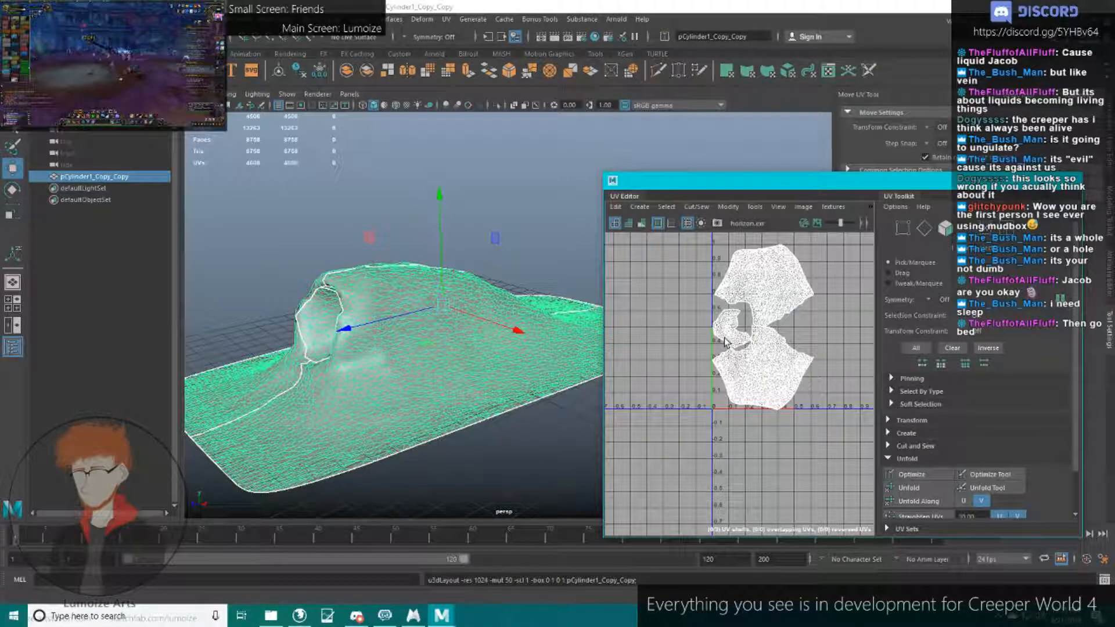
Examine the inner shell and the neighbouring seams, comparing the UV layout with the opening on the model.
scroll(726, 343, up, 5)
right_drag(801, 333, 752, 315)
alt+drag(435, 333, 507, 336)
scroll(489, 338, up, 5)
alt+middle_drag(527, 182, 526, 284)
scroll(779, 313, up, 4)
scroll(795, 307, down, 2)
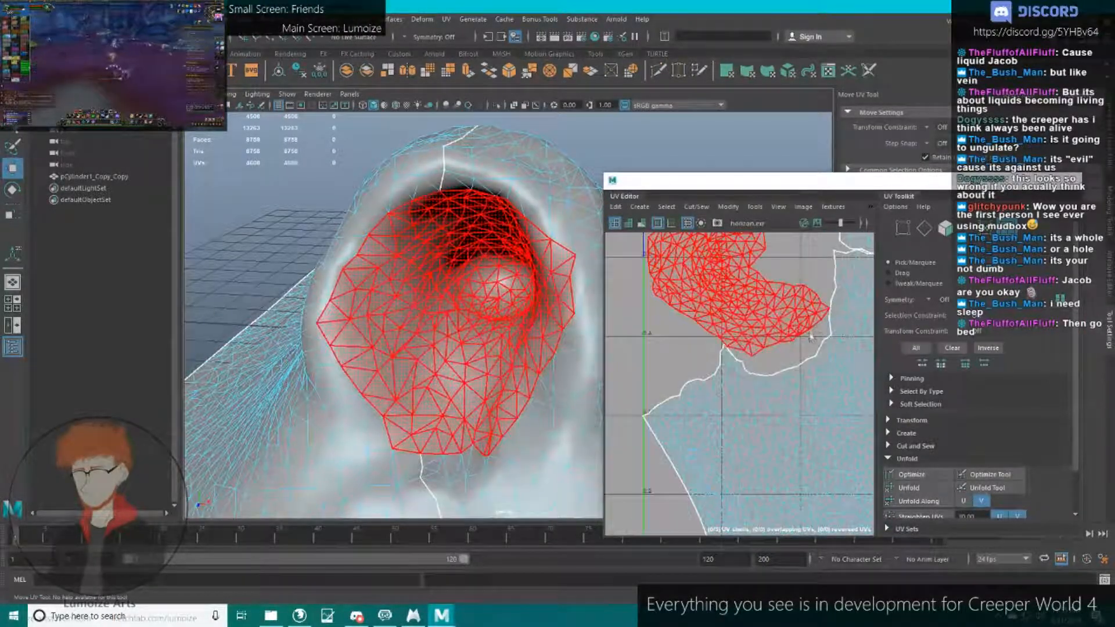
right_drag(799, 311, 803, 289)
scroll(807, 315, up, 4)
click(794, 356)
shift+right_drag(789, 368, 772, 290)
click(772, 320)
scroll(773, 329, down, 6)
scroll(506, 349, down, 5)
alt+drag(522, 342, 407, 255)
scroll(506, 398, up, 3)
scroll(755, 356, down, 6)
Check the UV shells for stretching with the distortion shading on the whole mesh.
right_drag(779, 341, 718, 309)
click(539, 216)
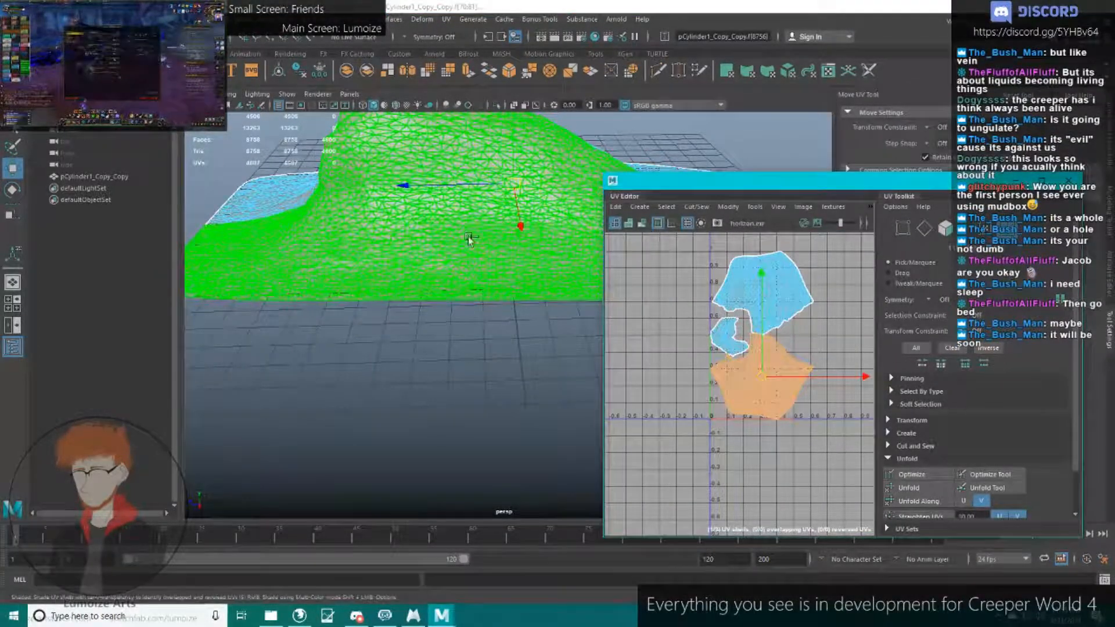
right_drag(542, 216, 572, 192)
click(642, 224)
scroll(760, 299, up, 6)
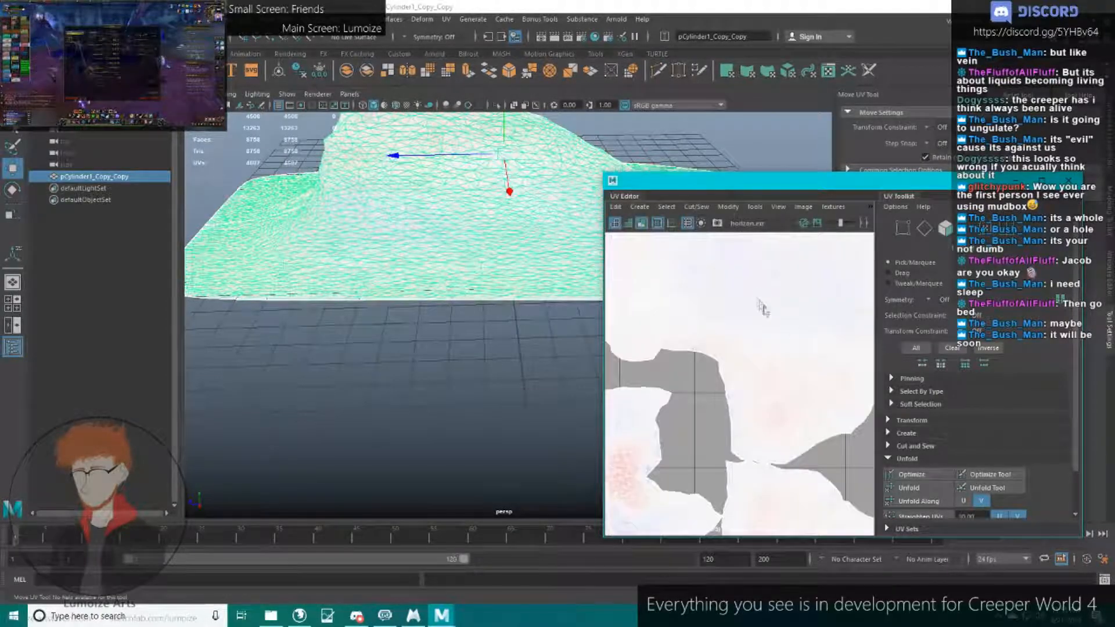
scroll(780, 326, down, 2)
Turn off the texture border display and close the UV Editor.
click(658, 225)
click(1069, 181)
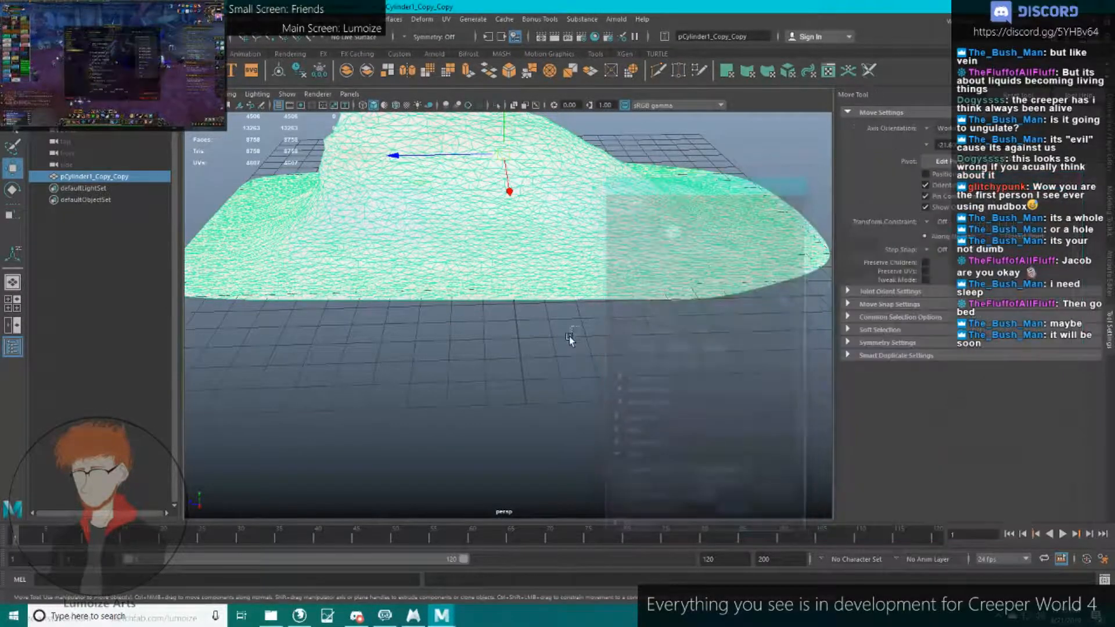
click(569, 336)
alt+drag(572, 338, 666, 359)
click(621, 328)
scroll(615, 326, down, 7)
click(700, 262)
Select the mesh and export the selection over the existing Blob2_low.fbx.
click(602, 334)
scroll(603, 336, up, 5)
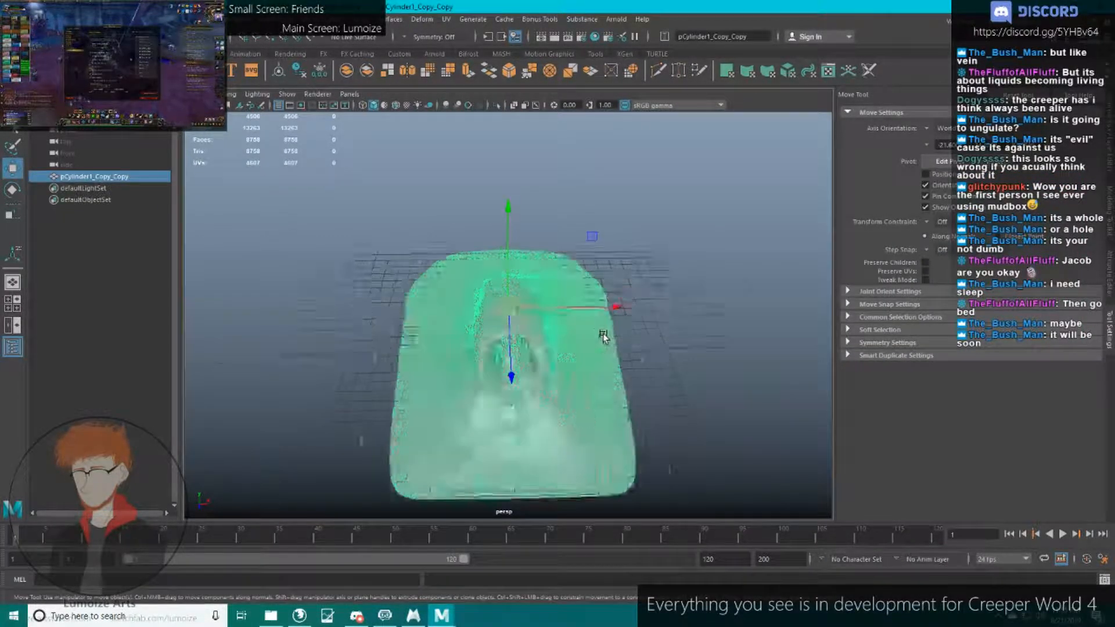
alt+drag(602, 336, 453, 279)
click(12, 19)
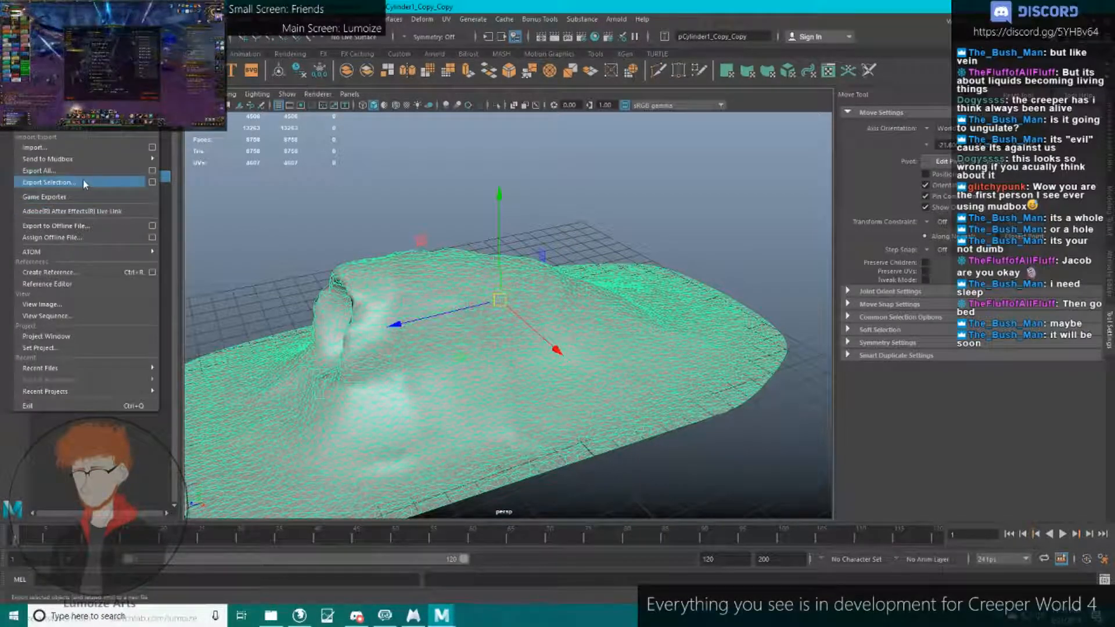
click(83, 180)
double_click(360, 169)
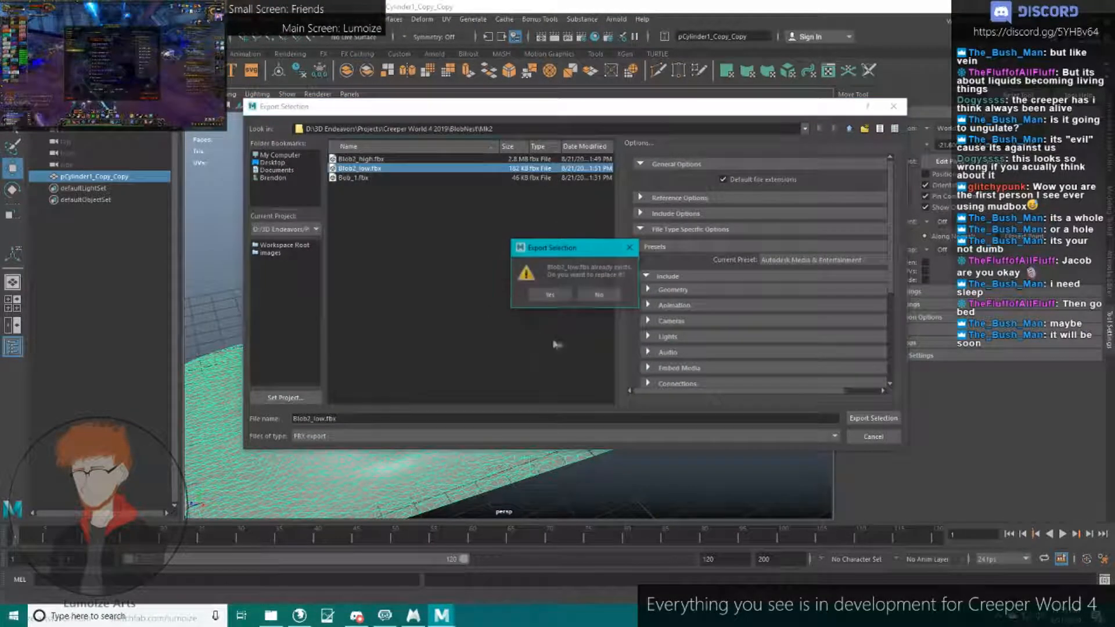
click(554, 298)
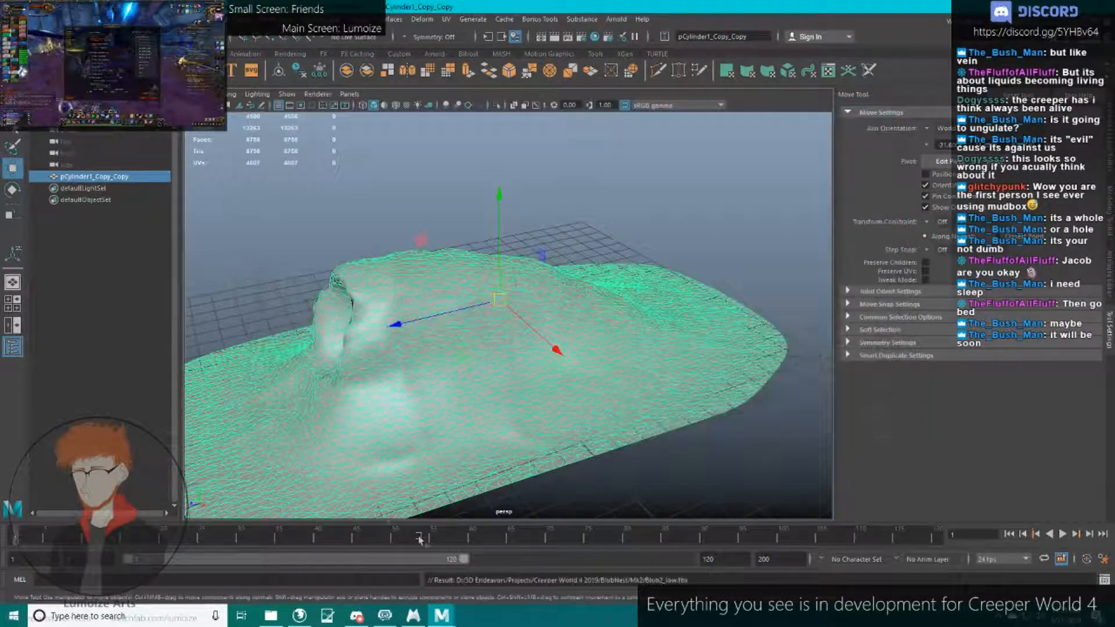
Launch Substance Painter and dismiss its welcome window.
click(61, 618)
text(painter)
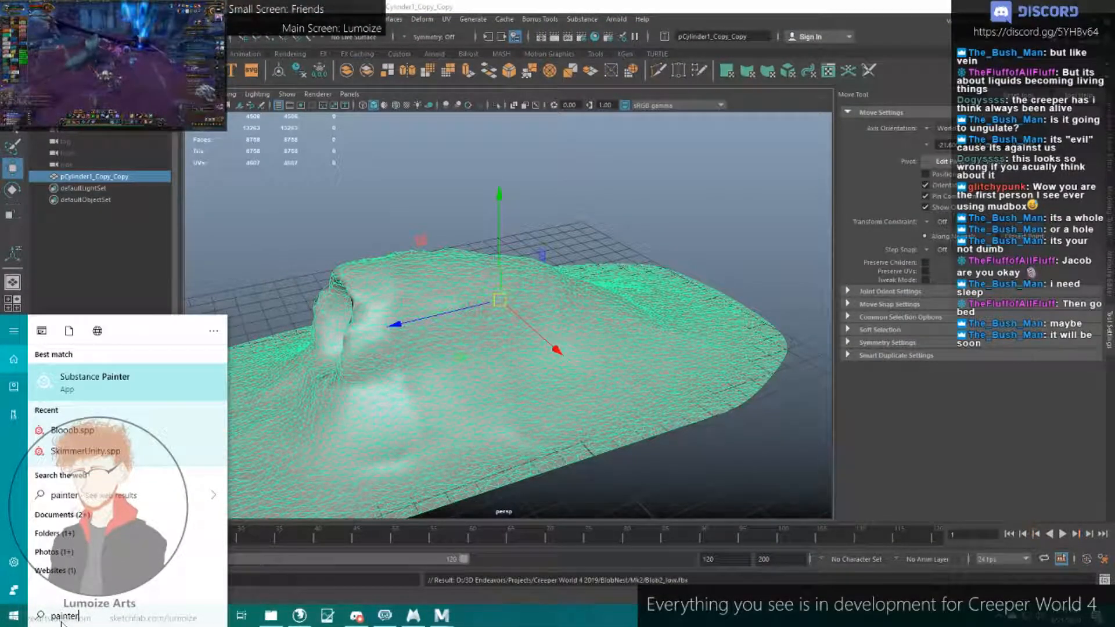
key(Return)
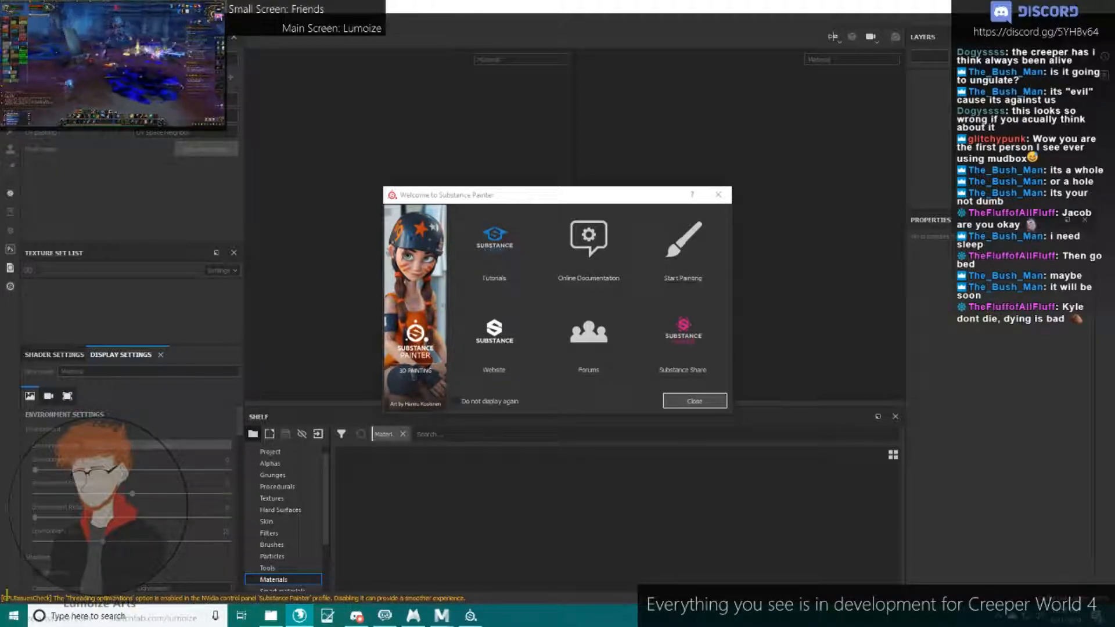
click(719, 401)
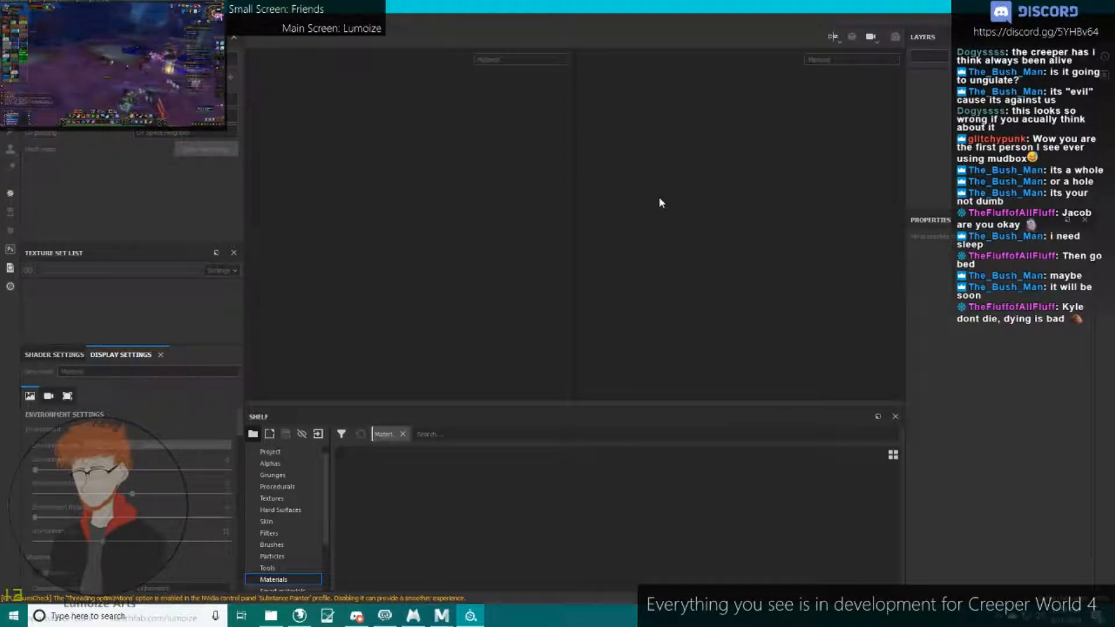
Create a new 2048 project from the exported low-poly blob nest mesh with the Unreal Engine 4 template.
key(ctrl+n)
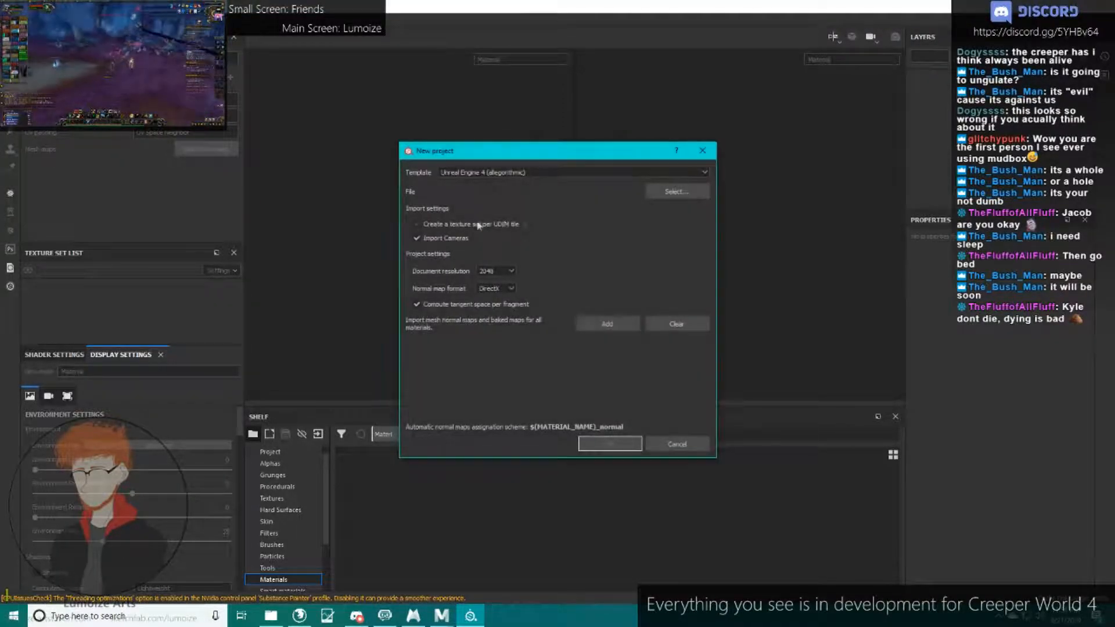
click(703, 197)
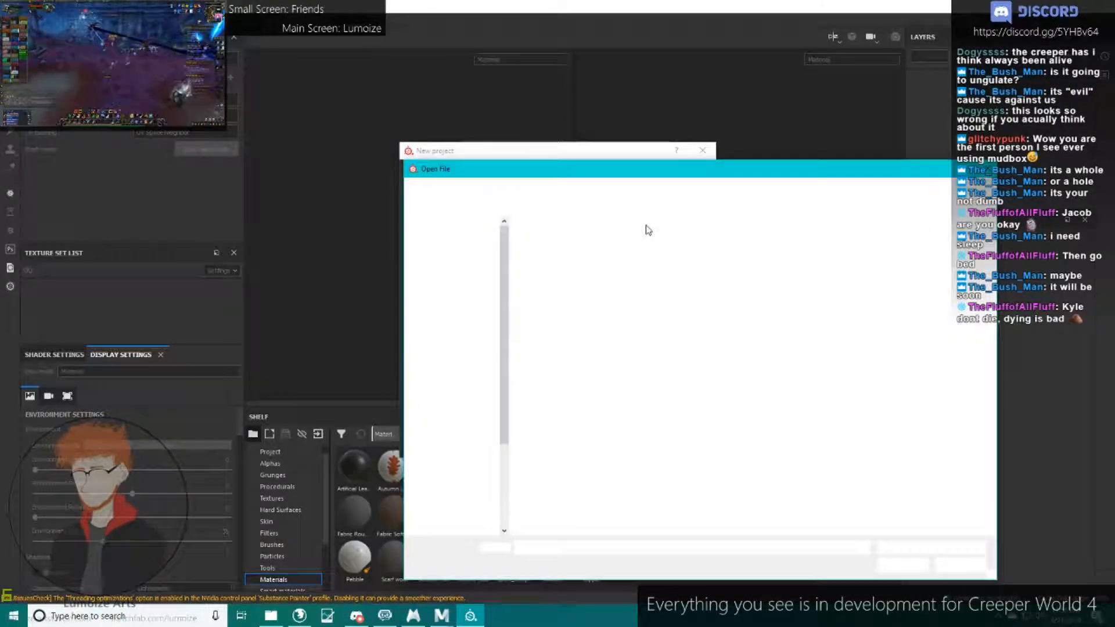
double_click(540, 239)
double_click(553, 252)
click(605, 447)
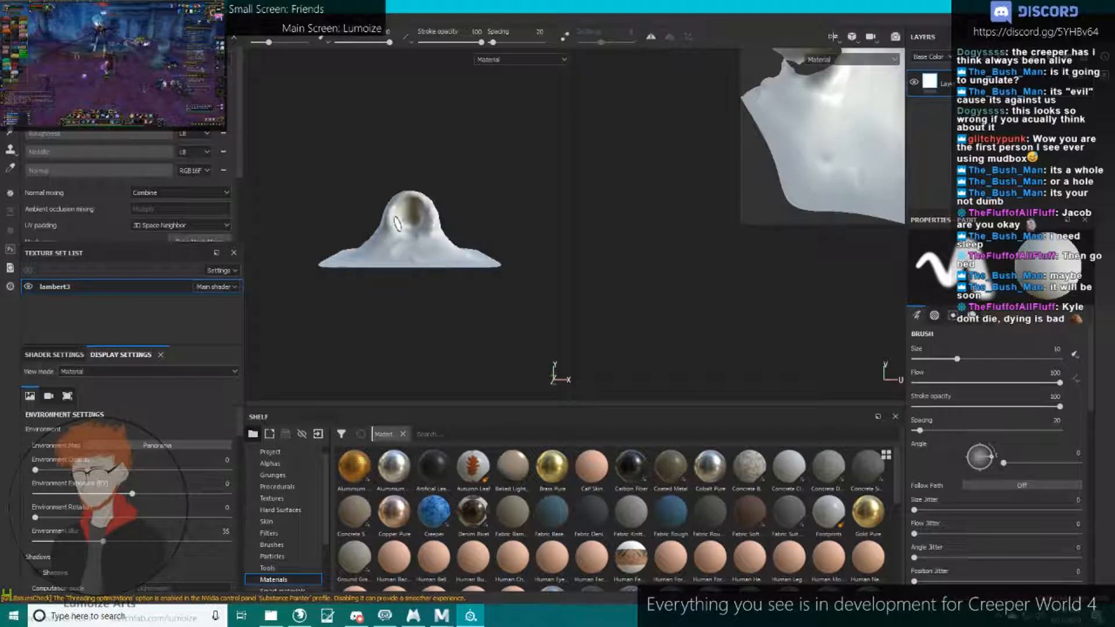
Inspect the imported mesh's shading, switch to Maya and unlock the normals of the low-poly mesh.
alt+drag(427, 207, 288, 268)
alt+right_drag(288, 267, 461, 236)
mouse_move(460, 236)
alt+mouse_down()
mouse_move(435, 237)
mouse_move(462, 237)
alt+mouse_up()
alt+right_drag(463, 237, 494, 247)
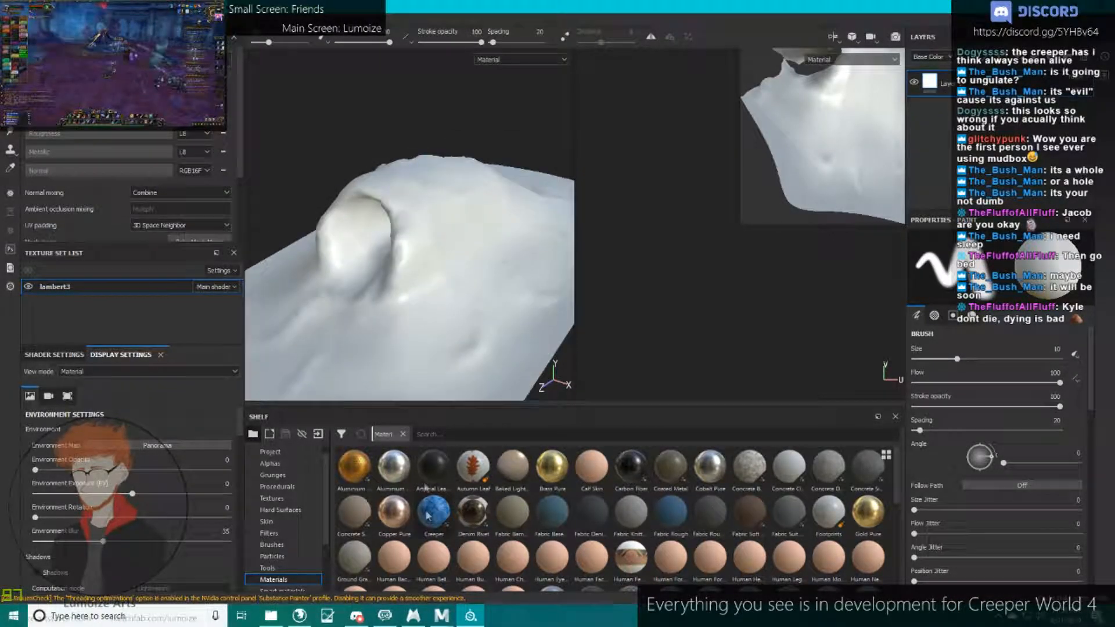
click(442, 616)
click(507, 562)
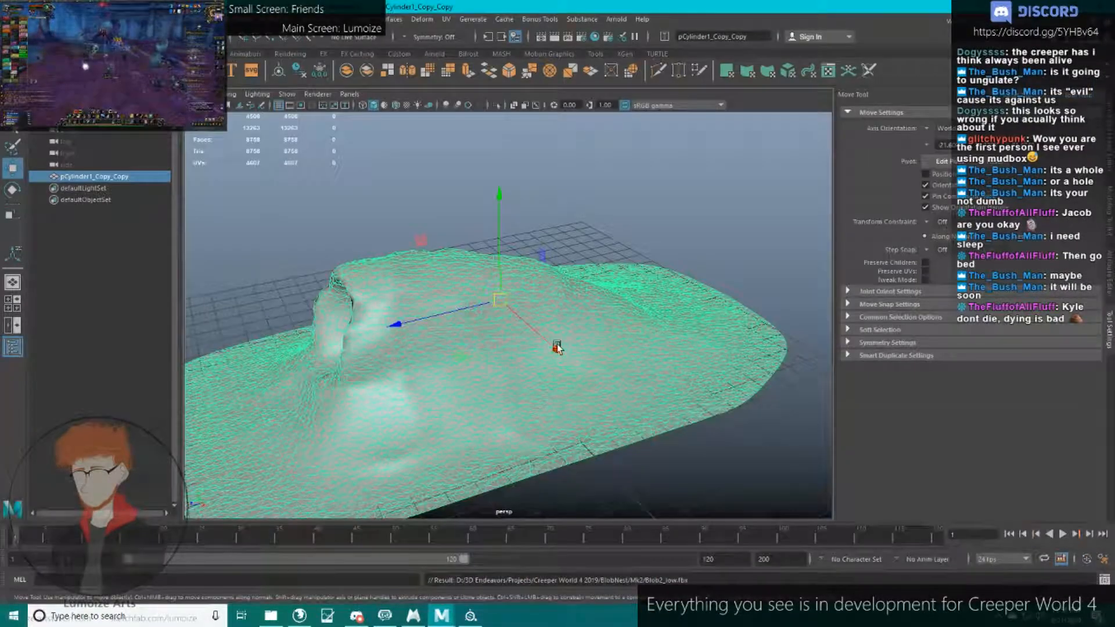
click(319, 19)
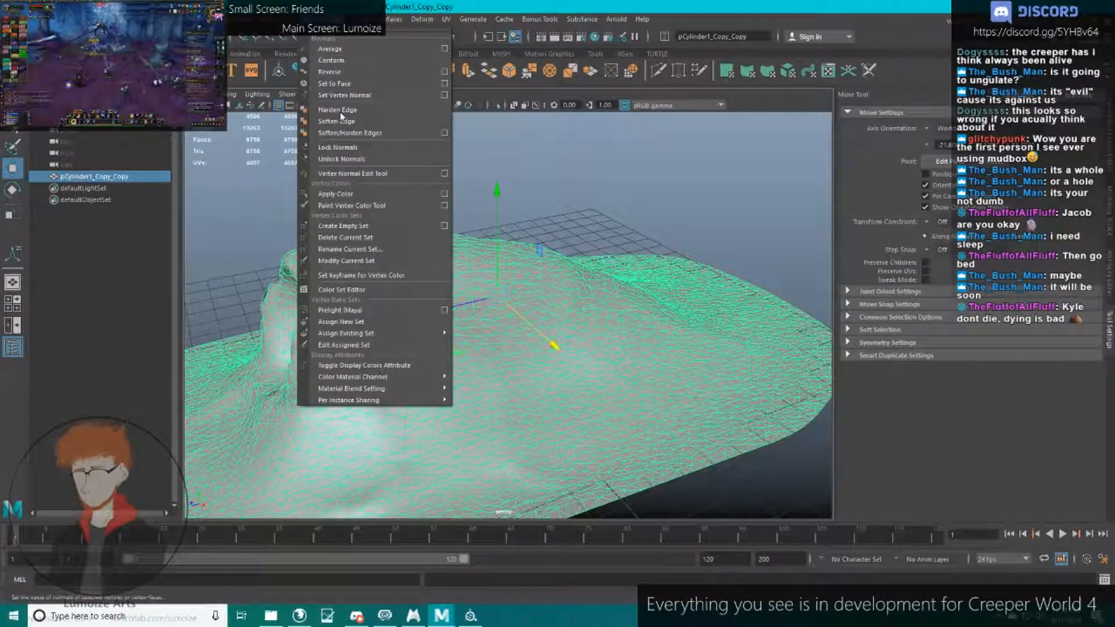
click(344, 157)
click(396, 151)
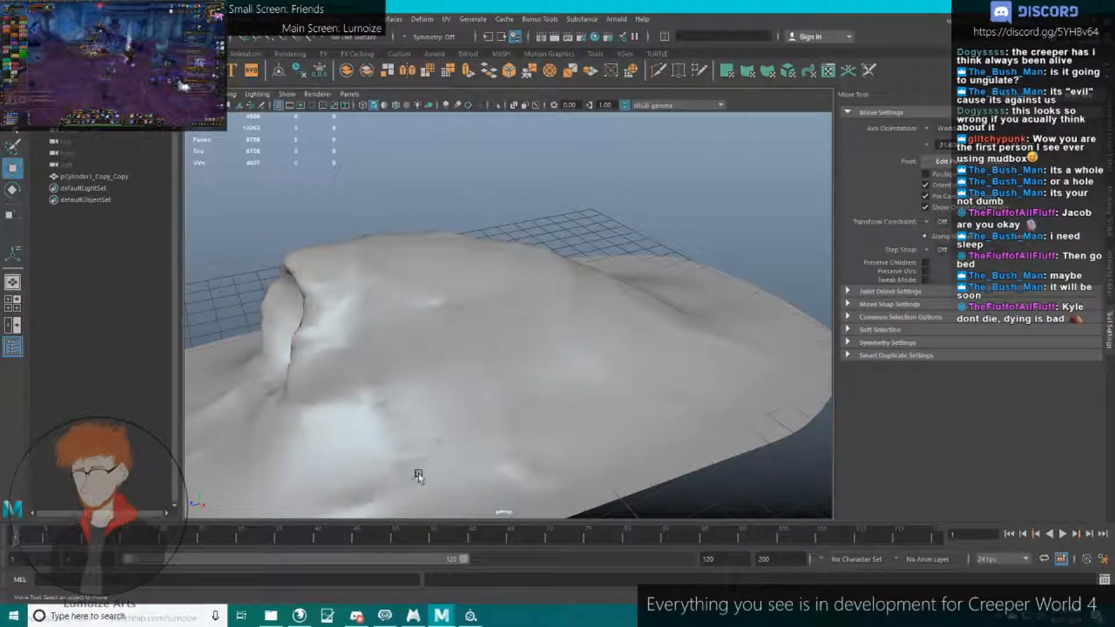
Switch back to Substance Painter and bake the lambert3 mesh maps at 2048 from the high-poly mesh file.
click(470, 615)
scroll(193, 196, down, 3)
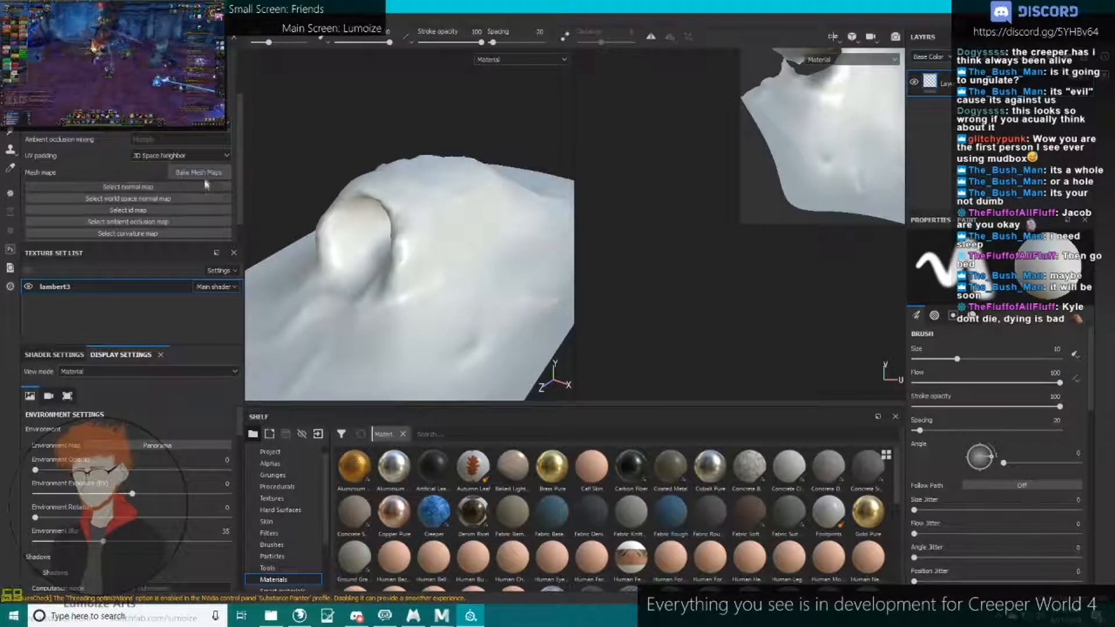
click(199, 173)
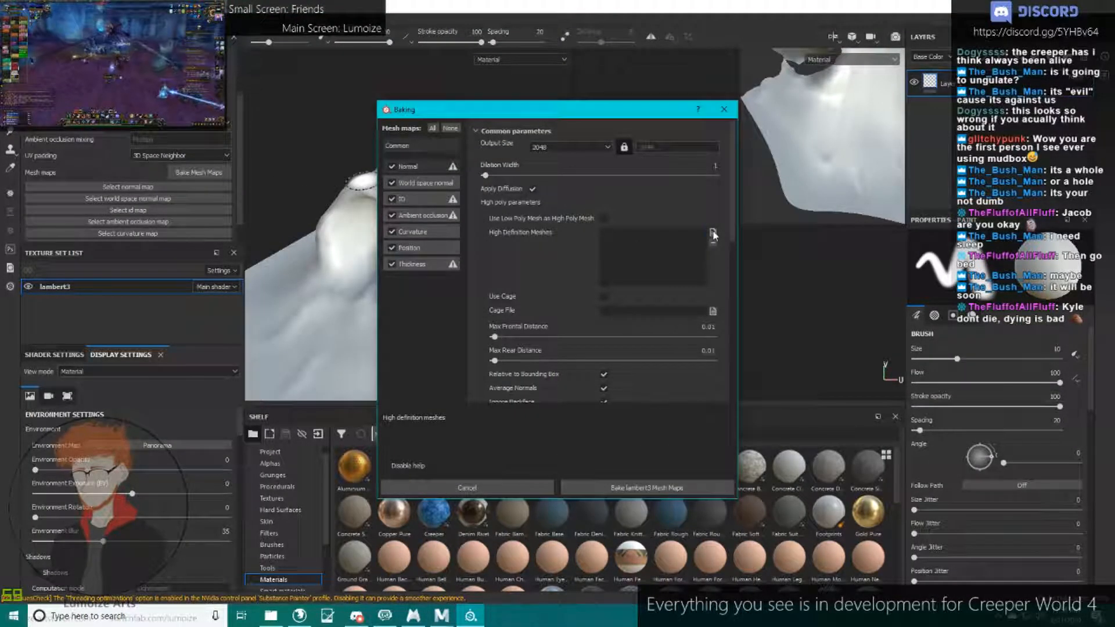
click(713, 234)
double_click(567, 204)
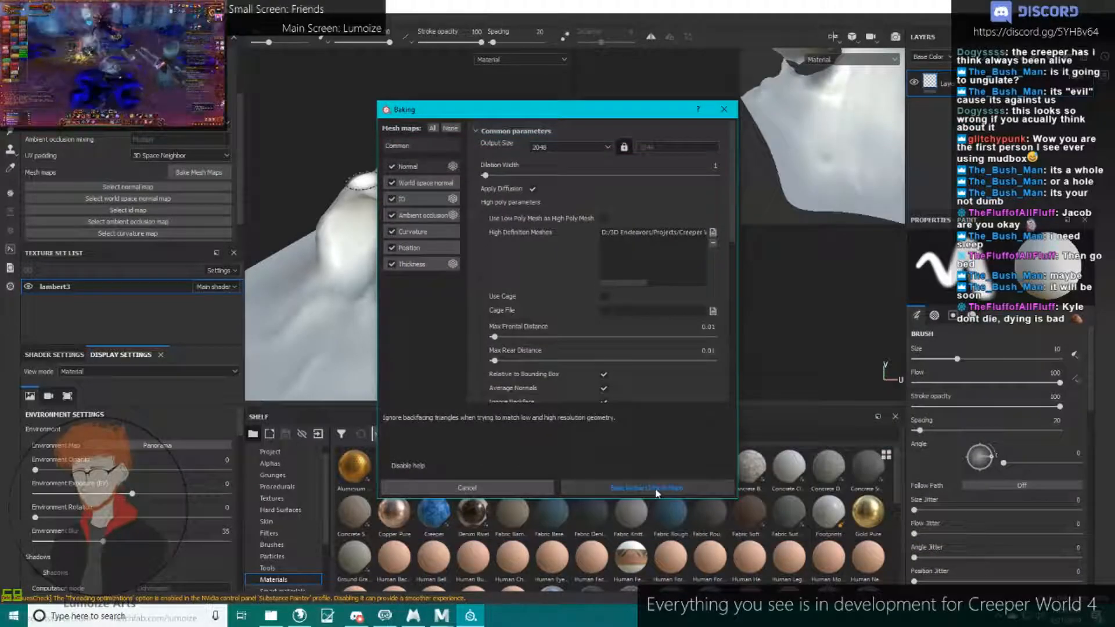
click(656, 491)
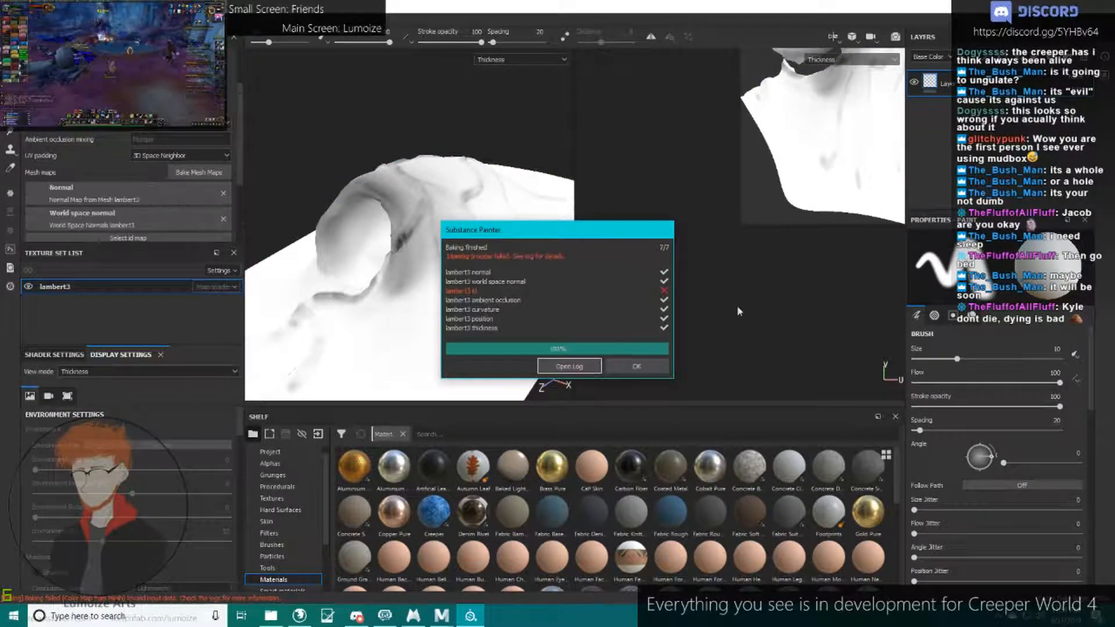
click(637, 367)
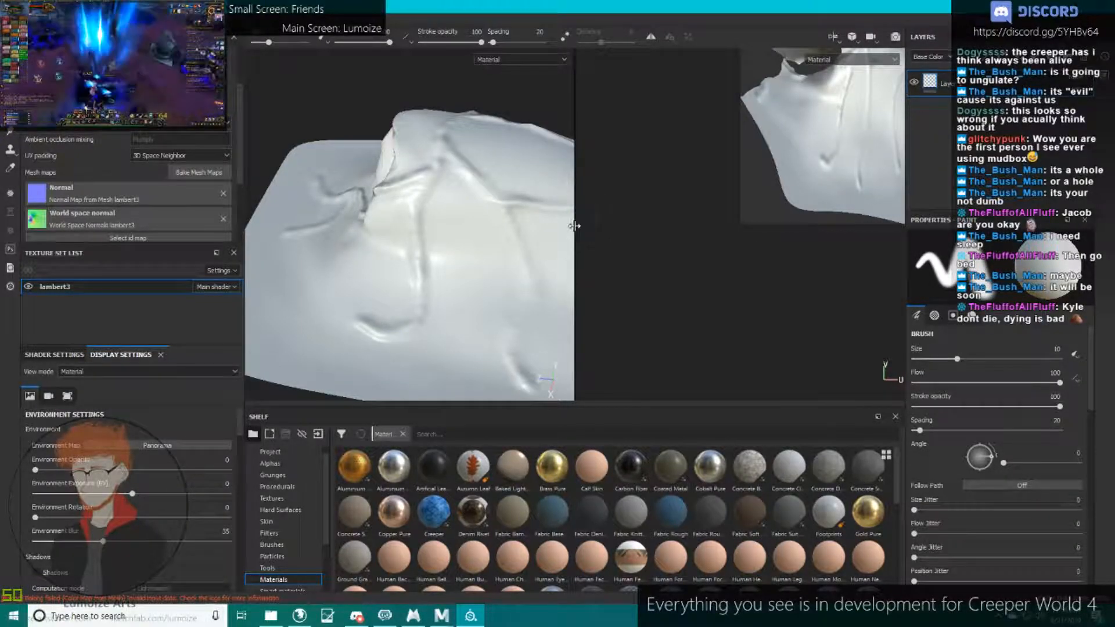
Widen the 3D view and examine the baked detail around the opening of the blob nest.
drag(575, 213, 788, 238)
alt+drag(522, 243, 734, 224)
alt+drag(442, 226, 411, 225)
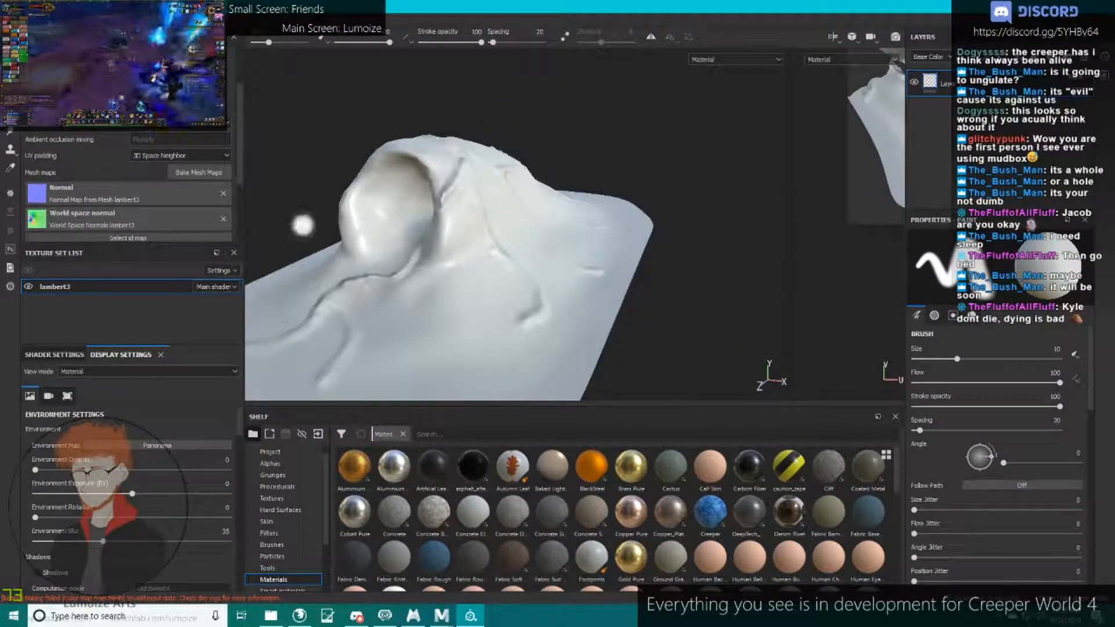
Bake the lambert3 mesh maps again with antialiasing set to Subsampling 8x8.
click(197, 172)
scroll(581, 244, down, 3)
click(657, 296)
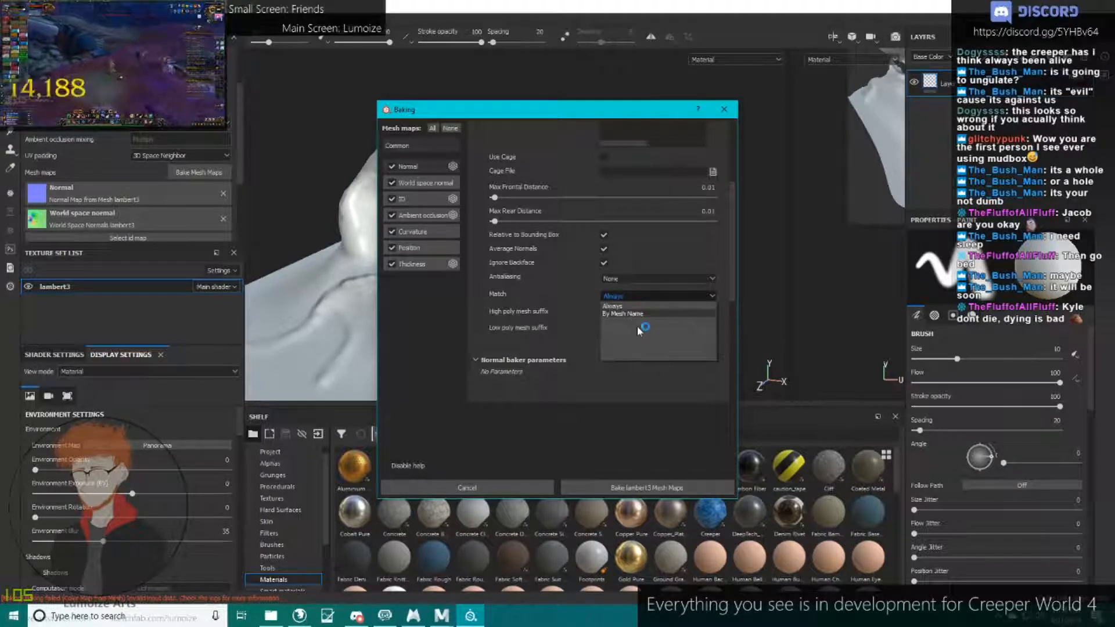
click(622, 314)
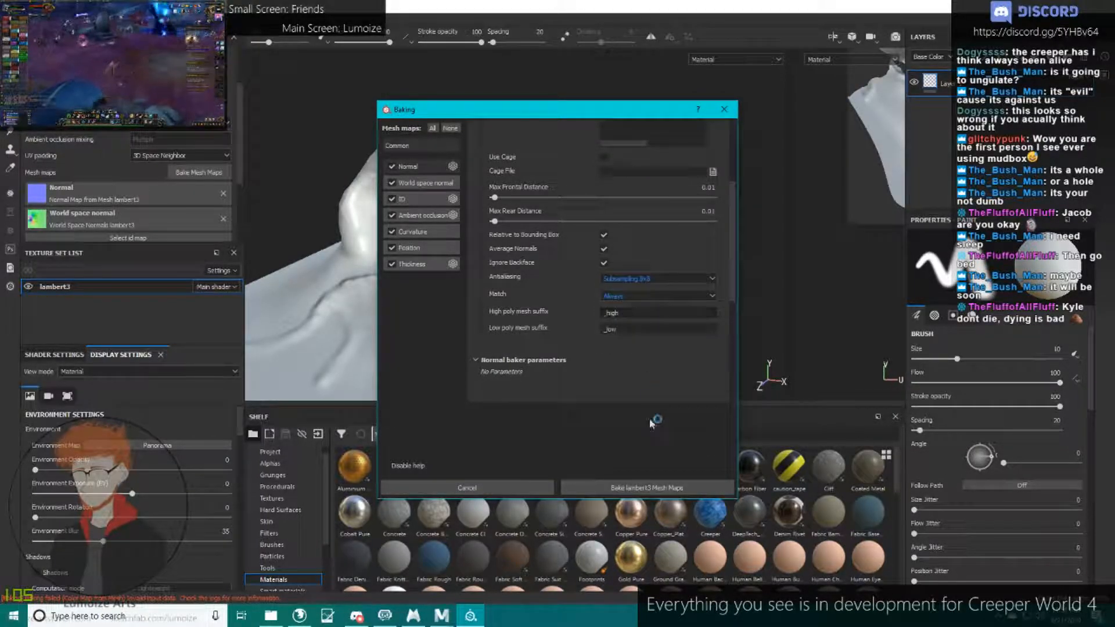
click(648, 488)
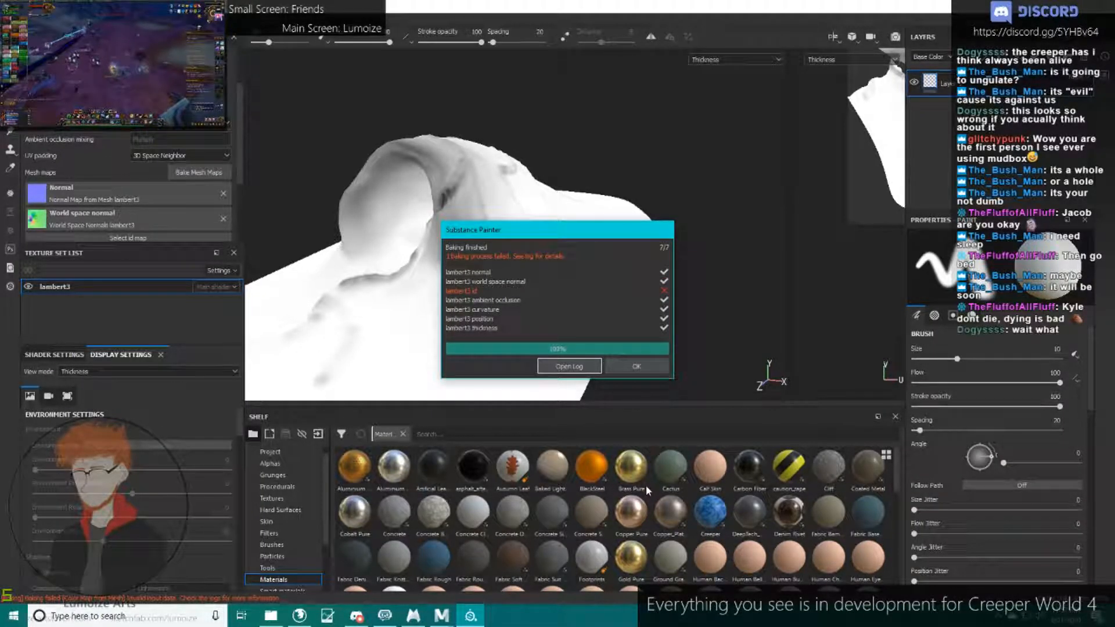
click(627, 373)
Examine the veins in the new bake and search the whole shelf for Creeper.
alt+drag(563, 209, 630, 213)
scroll(528, 269, up, 3)
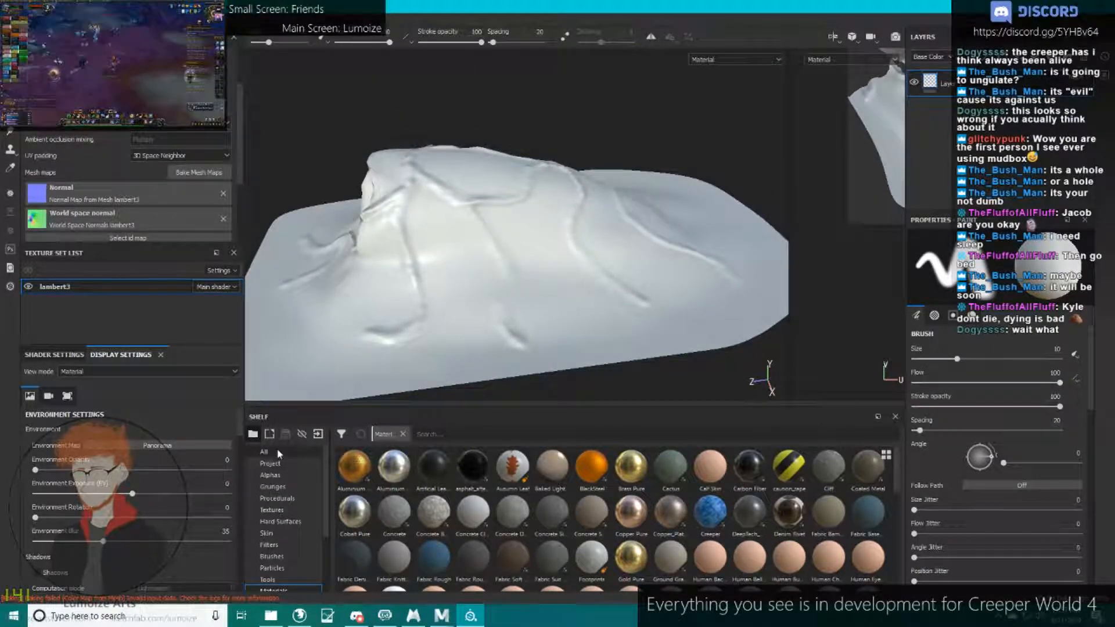
click(402, 433)
text(Creeper)
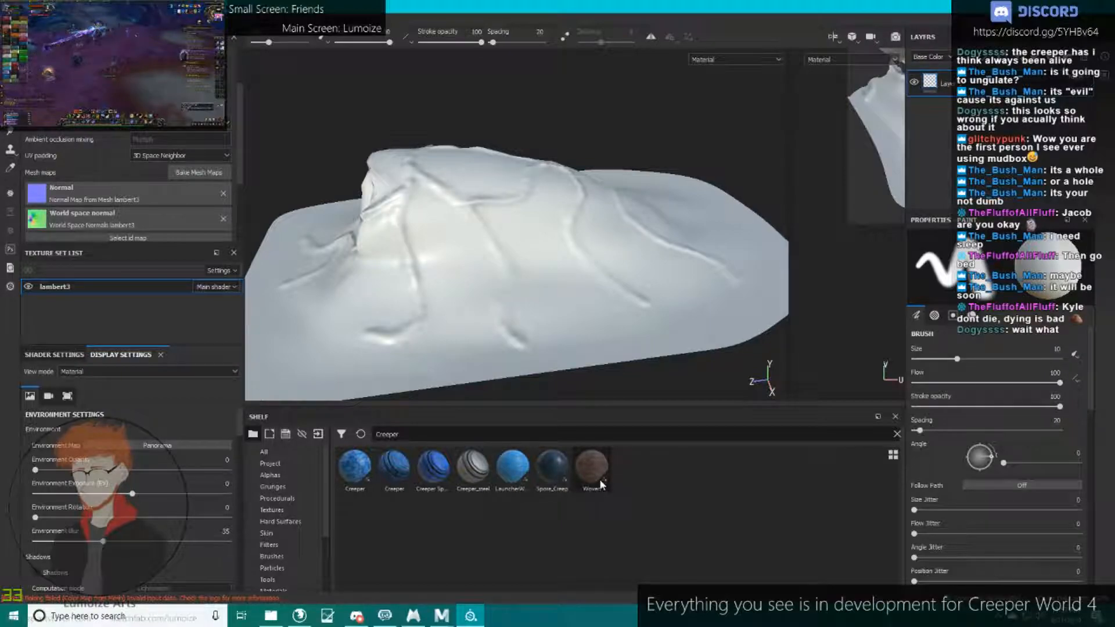
Save the project as Blorb.spp in the BlobNest/Mk2 folder.
alt+drag(552, 154, 560, 220)
alt+middle_drag(560, 220, 637, 227)
key(ctrl+s)
double_click(226, 94)
click(127, 378)
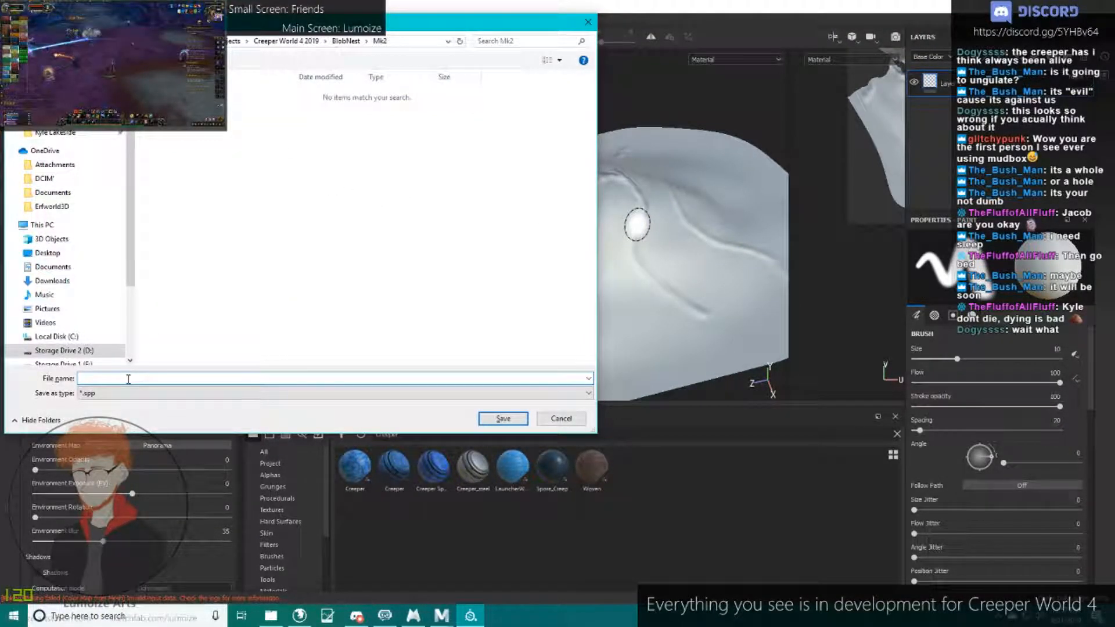
text(Mk2)
key(Return)
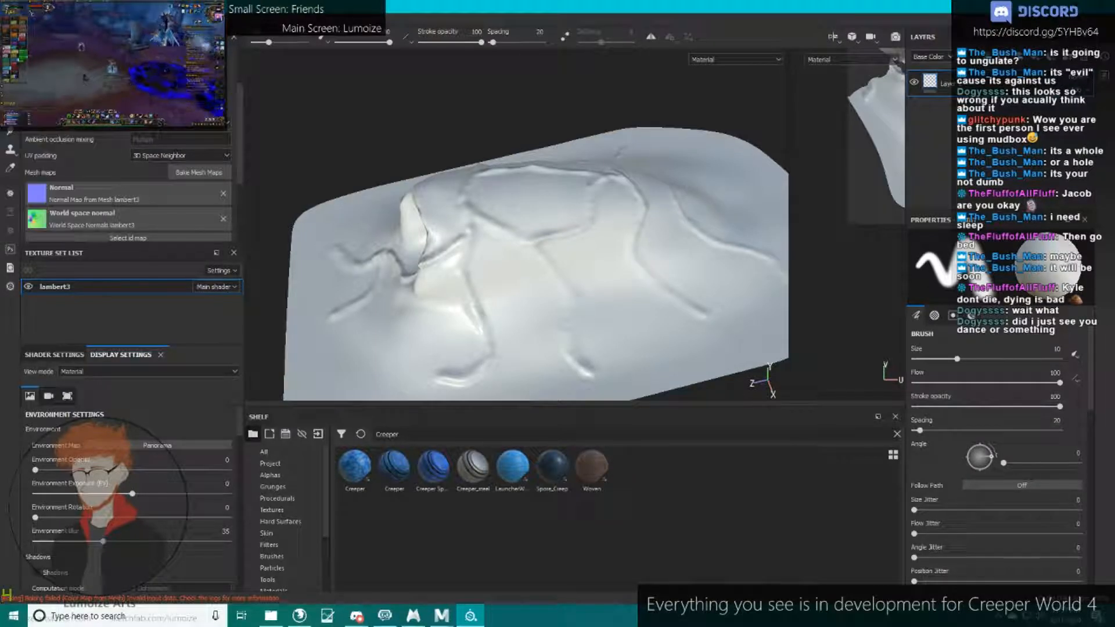
Open the recent BlobNest project Blooob.spp and display only its 3D view.
click(9, 22)
mouse_move(34, 59)
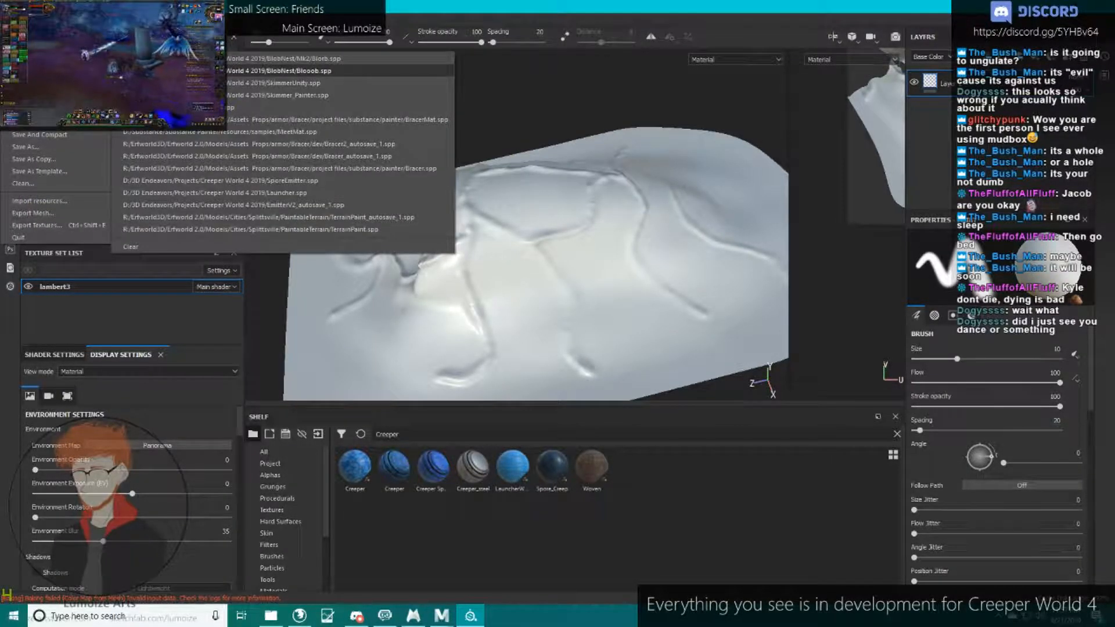
click(180, 71)
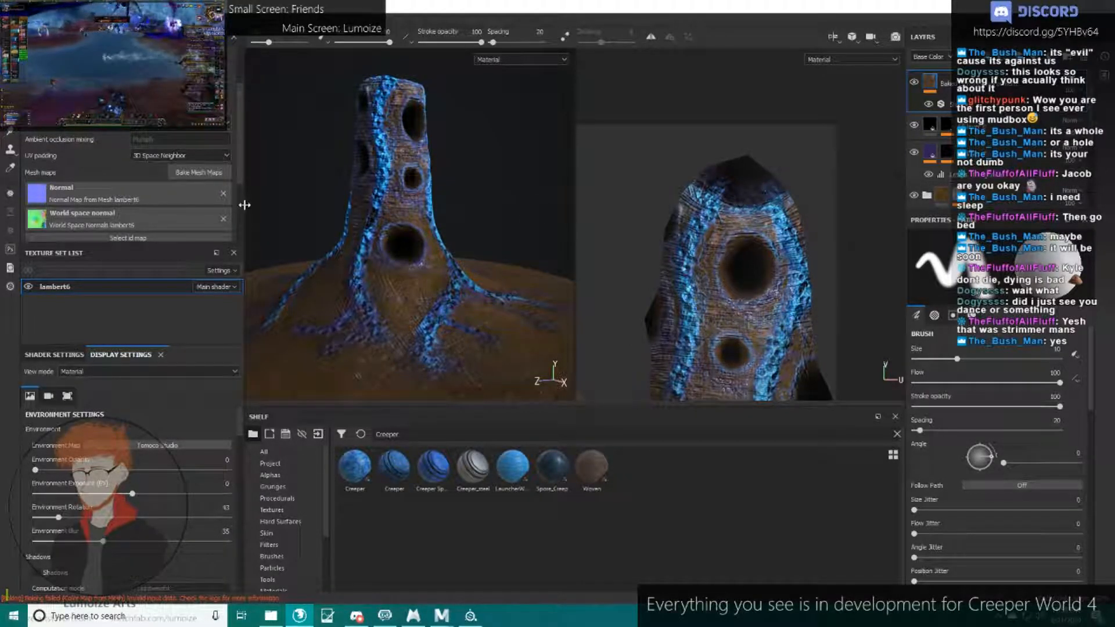
drag(575, 207, 801, 210)
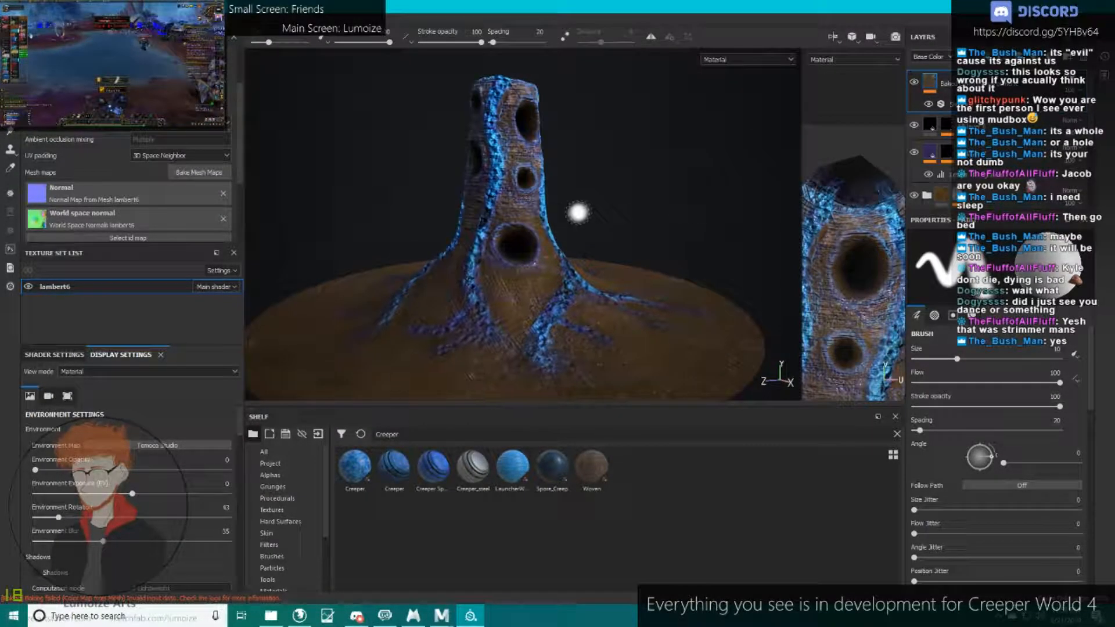
key(F2)
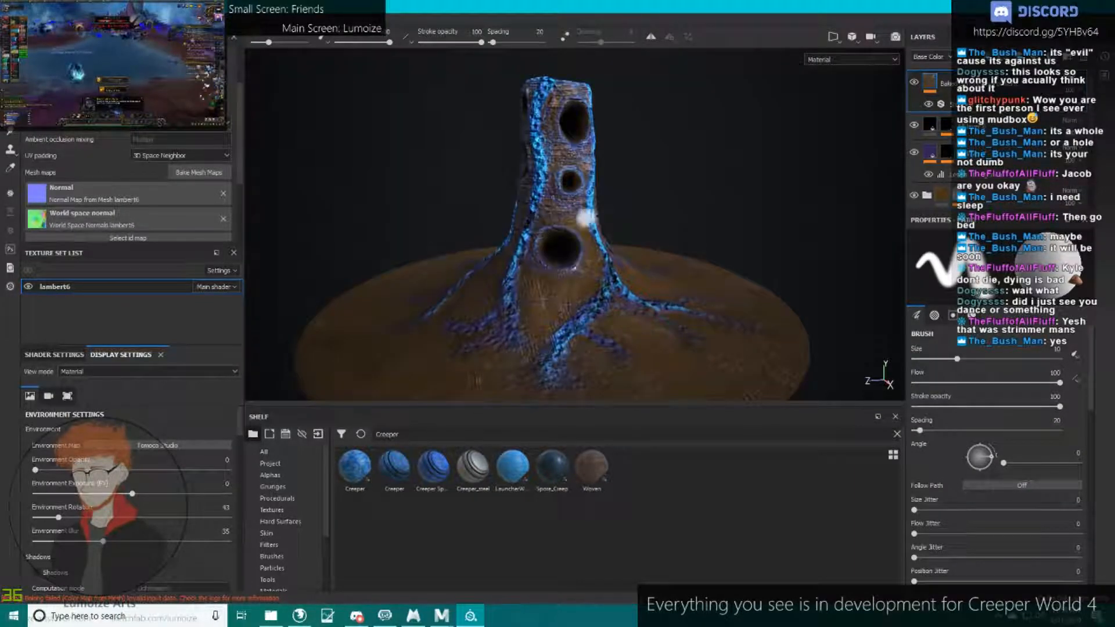
Enlarge the layer stack and toggle the brown masked base folder to check what it contributes to the model.
scroll(655, 199, up, 4)
mouse_move(588, 185)
alt+mouse_down()
mouse_move(428, 169)
mouse_move(473, 167)
mouse_move(506, 182)
mouse_move(488, 186)
mouse_move(411, 154)
mouse_move(742, 184)
alt+mouse_up()
drag(979, 213, 981, 458)
click(914, 278)
click(914, 278)
alt+drag(712, 252, 804, 266)
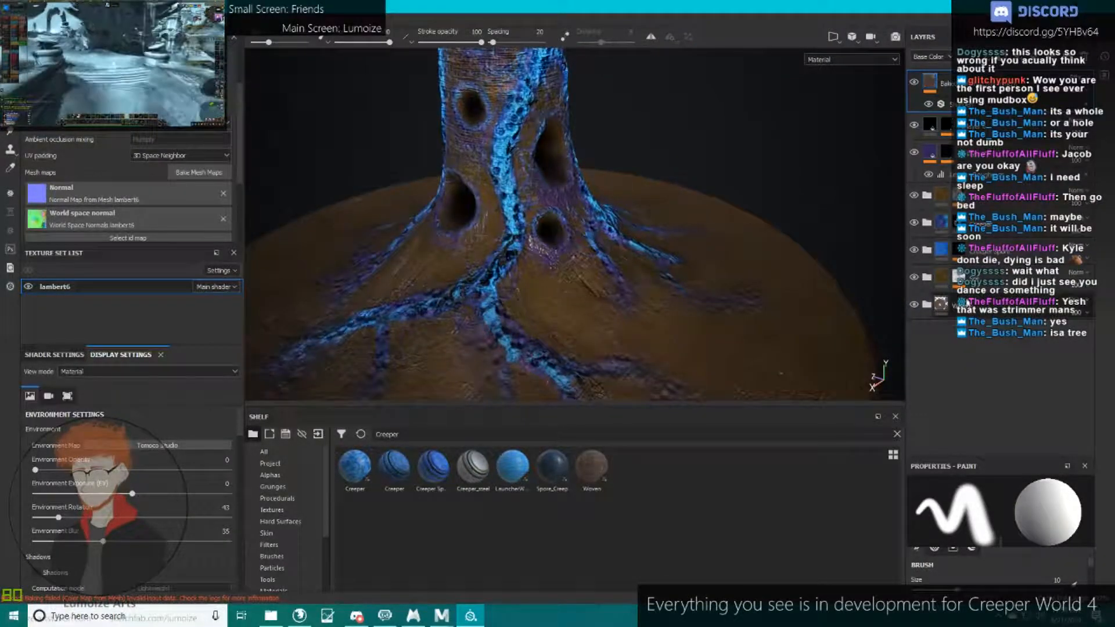
Group the two lowest folders of the layer stack, the brown masked one and Weave, into a new folder.
click(1008, 282)
shift+click(1008, 312)
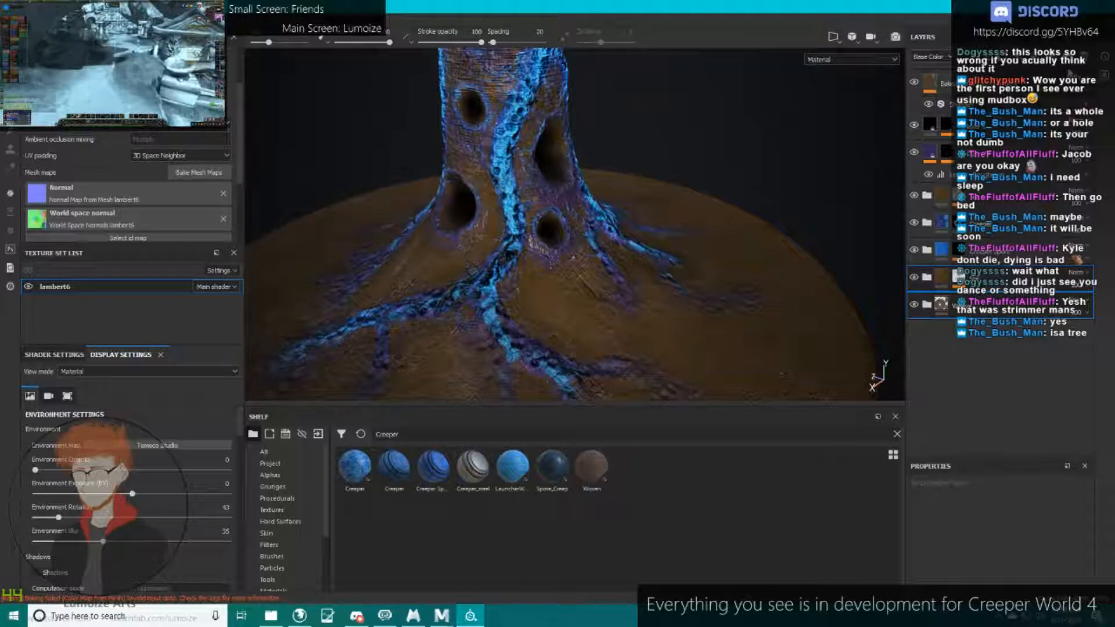
click(1068, 57)
click(981, 312)
shift+click(999, 334)
drag(1002, 331, 1004, 277)
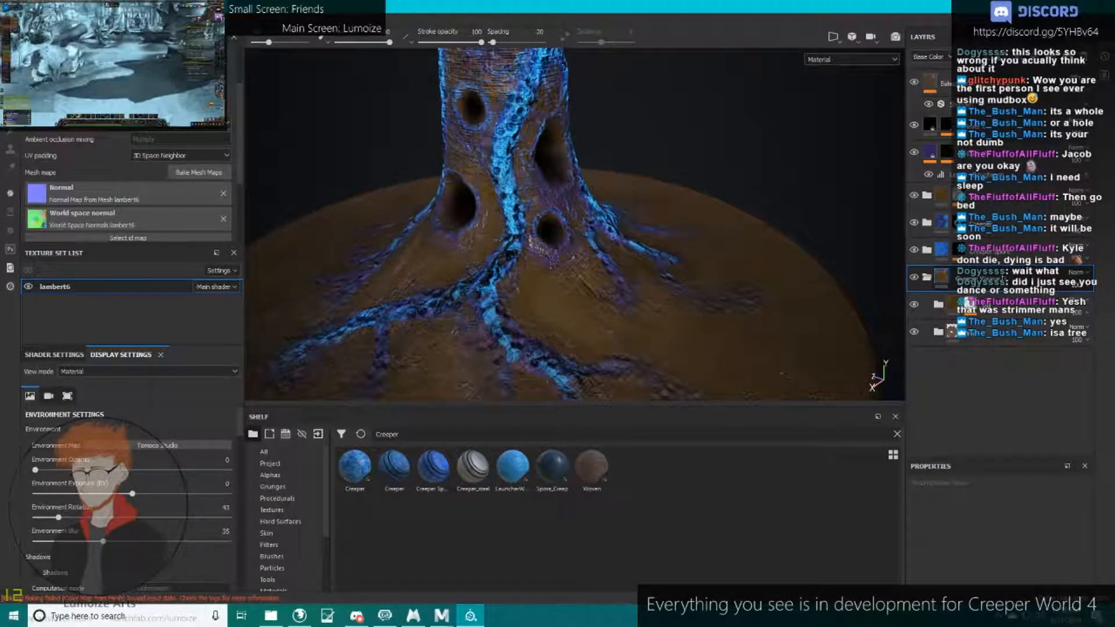
Hide all the layers and folders above the new group so only the brown woven base shows.
click(914, 250)
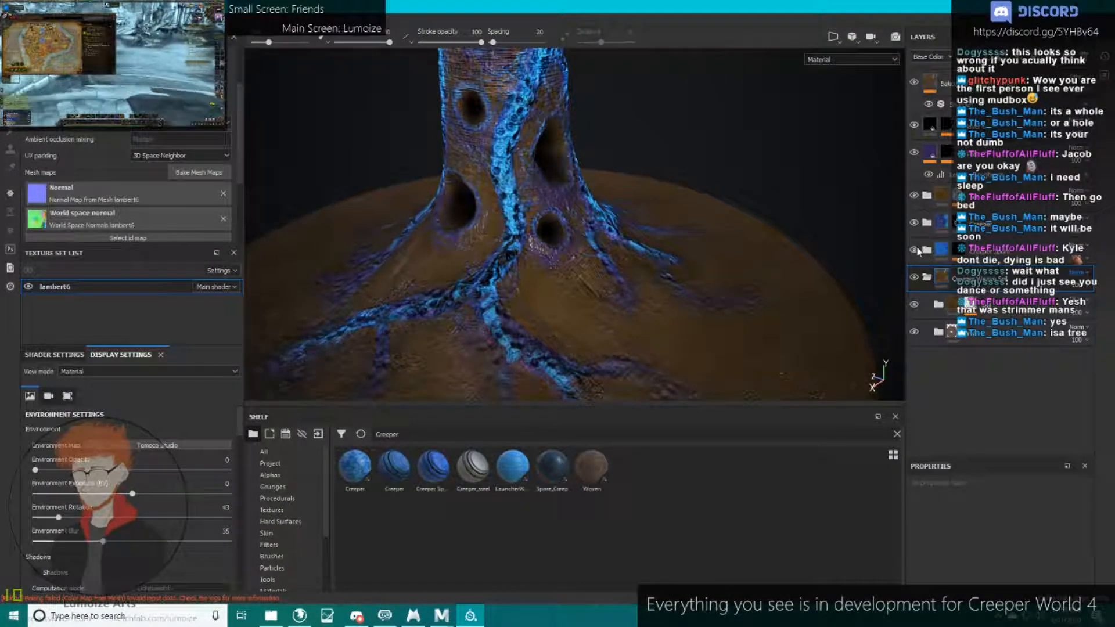
click(914, 223)
click(914, 152)
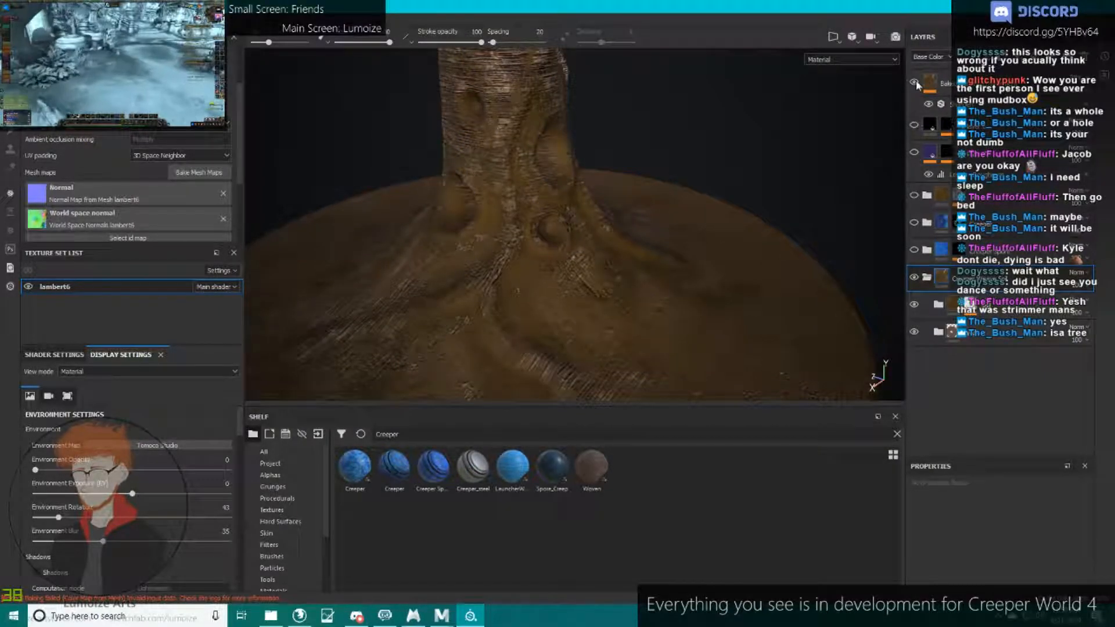
Remove the Paint effect from the mask of the brown folder inside the new group, leaving its Dirt and MG effects.
click(936, 332)
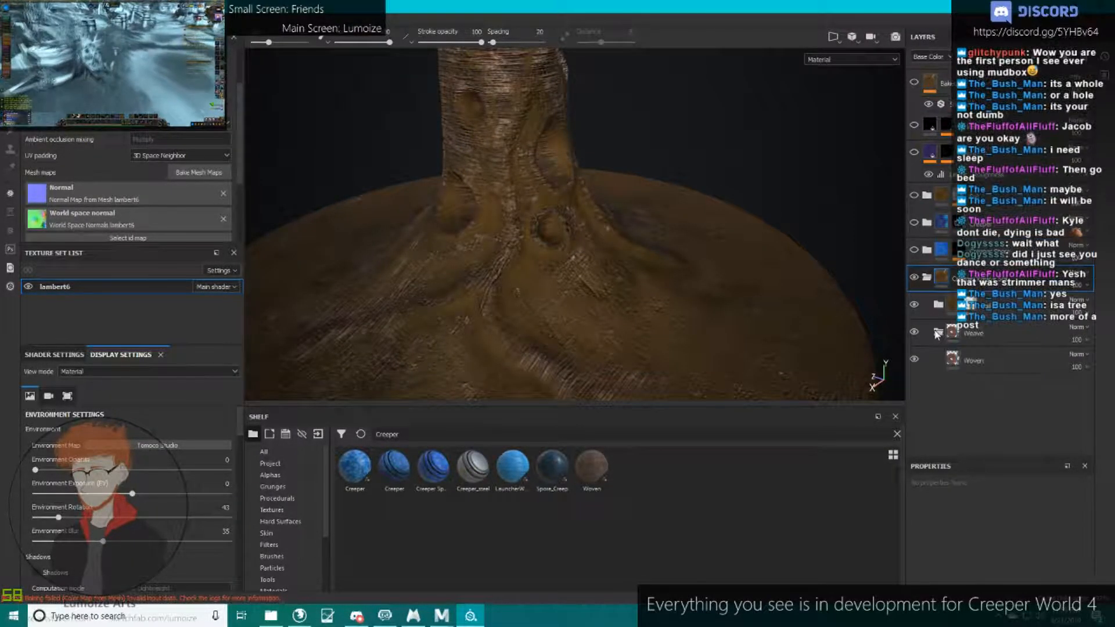
click(937, 332)
click(939, 306)
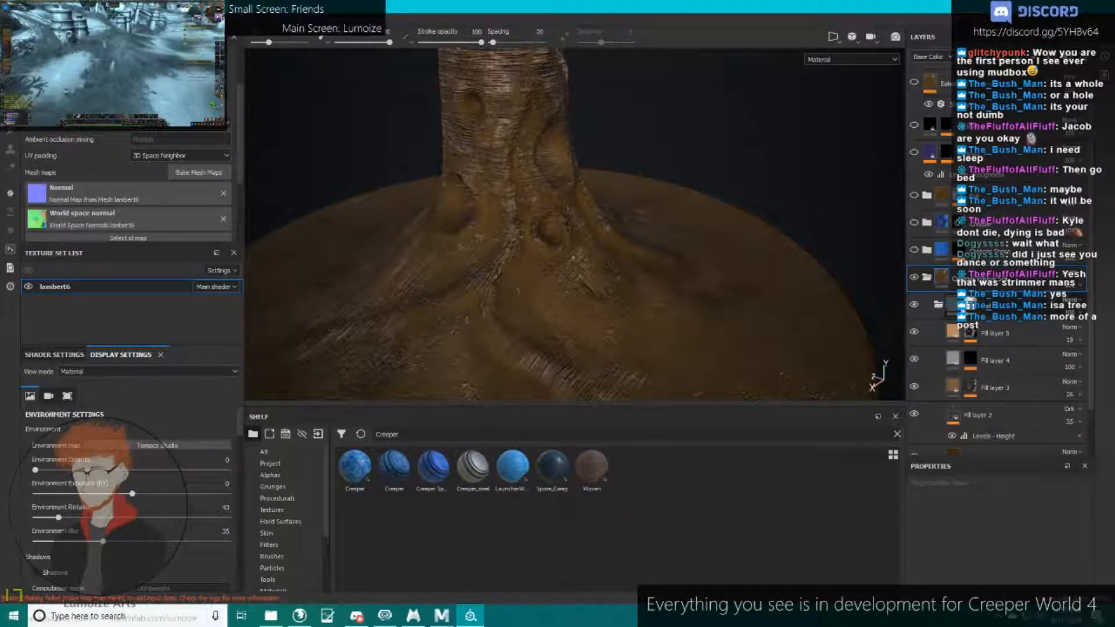
click(972, 308)
click(994, 329)
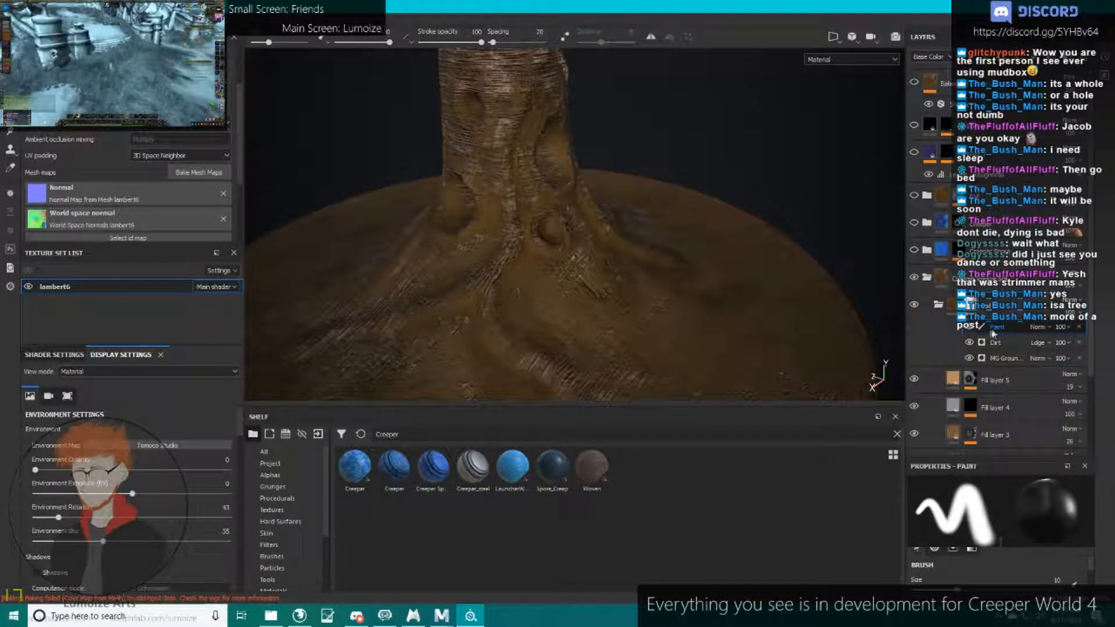
click(1080, 328)
click(952, 306)
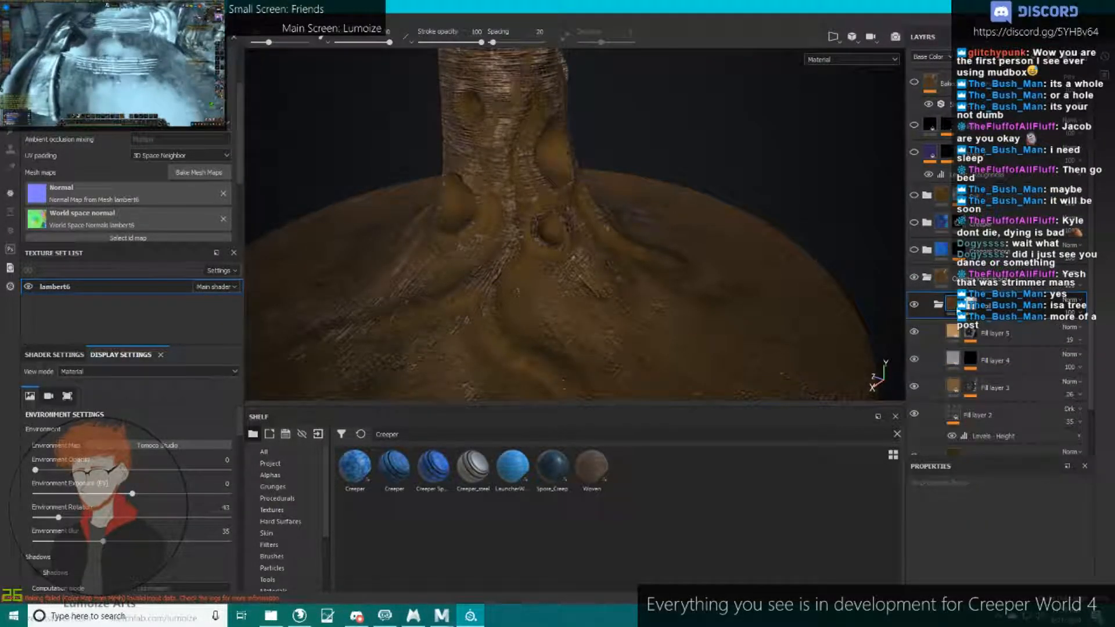
Examine the masks and fills of Fill layer 5, Fill layer 4 and Fill layer 3 inside the brown folder.
click(969, 335)
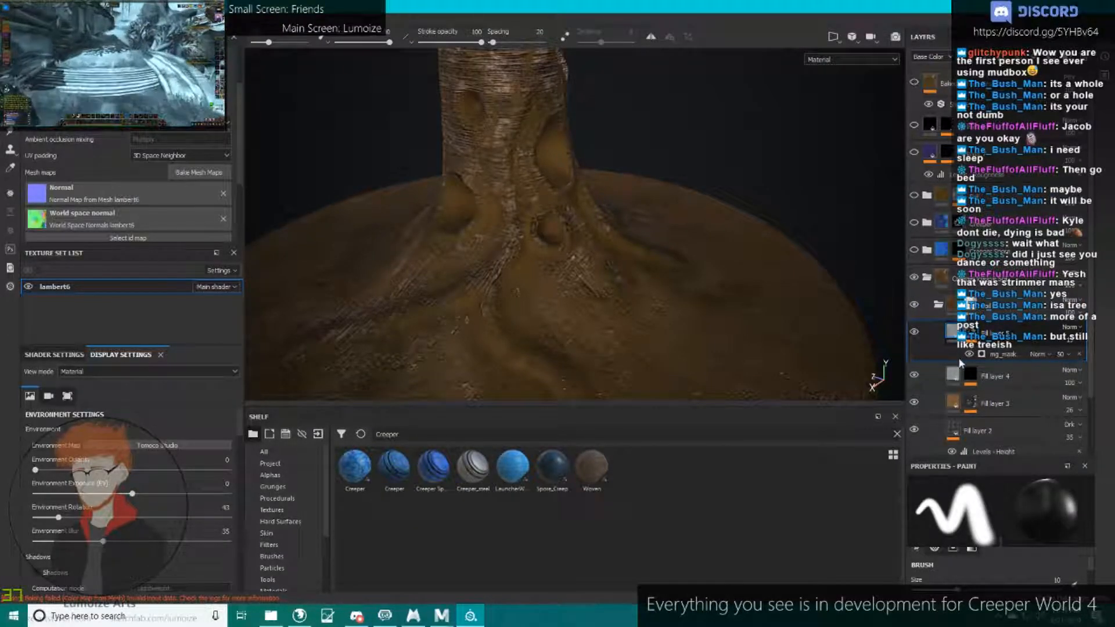
click(953, 333)
click(970, 361)
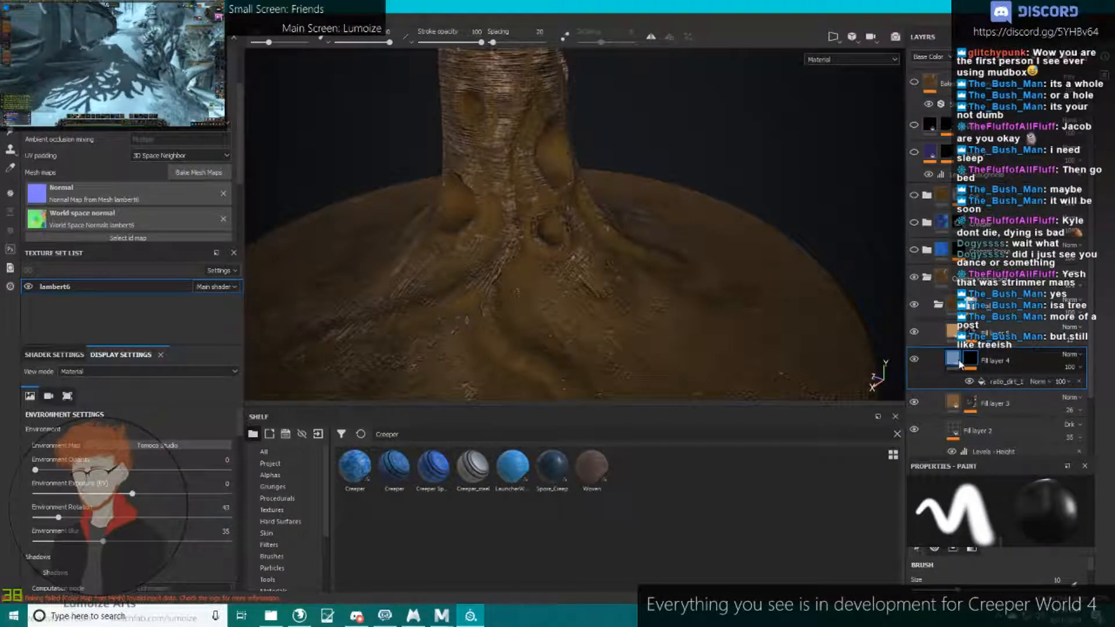
click(955, 360)
click(971, 385)
click(953, 386)
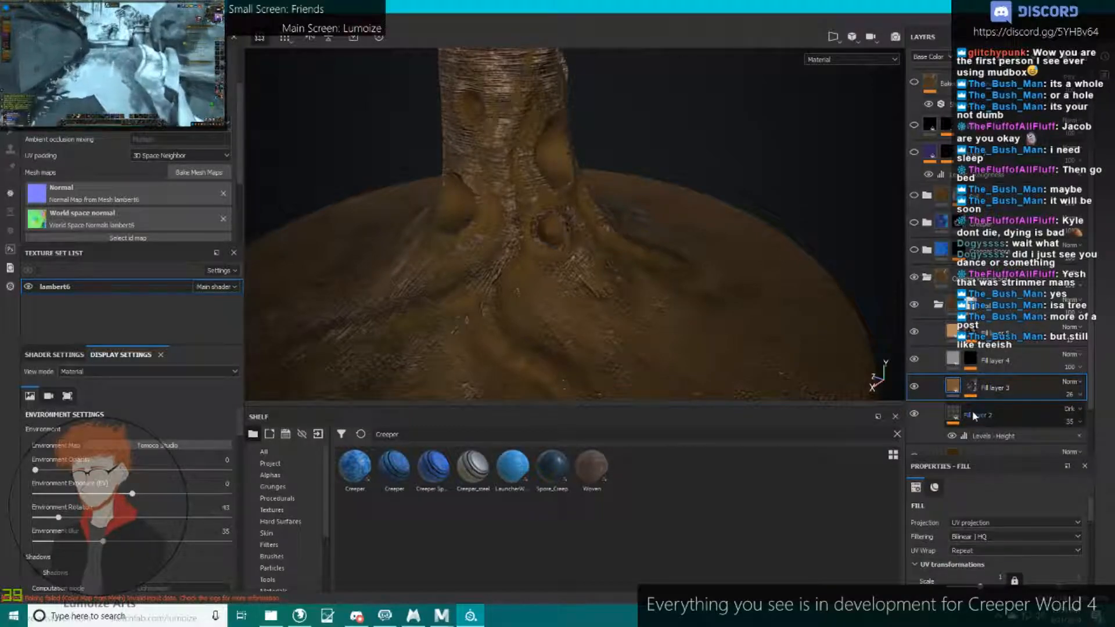
Collapse the brown woven base group and save it as a smart material.
click(927, 278)
click(987, 279)
right_click(996, 280)
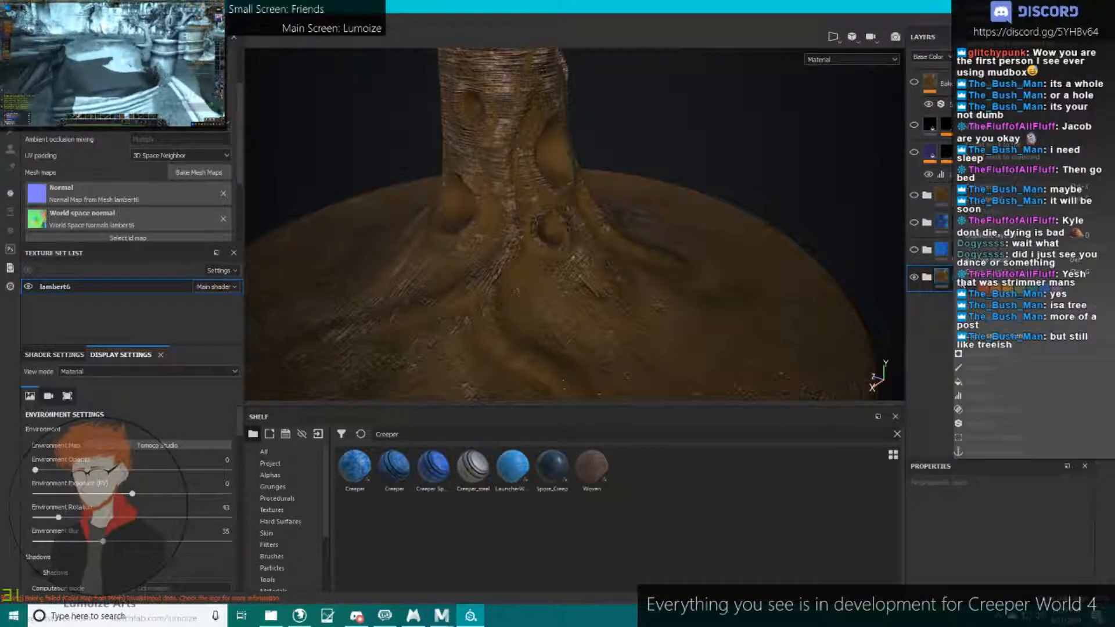
click(987, 335)
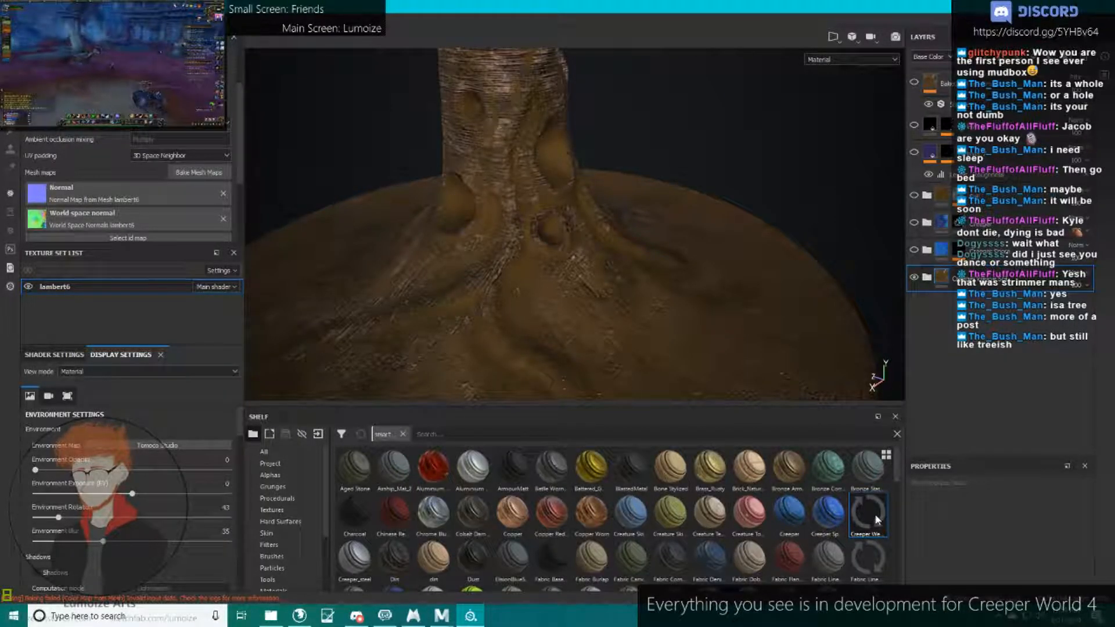
mouse_move(877, 519)
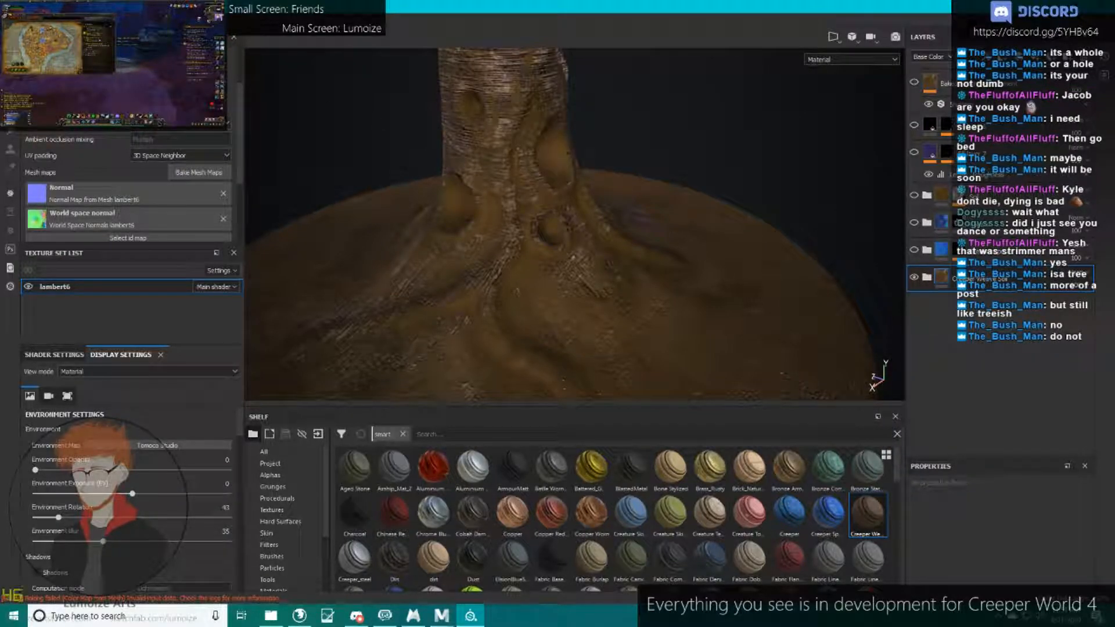
Open the recent project stored in the BlobNest/Mk2 folder.
click(9, 21)
mouse_move(58, 57)
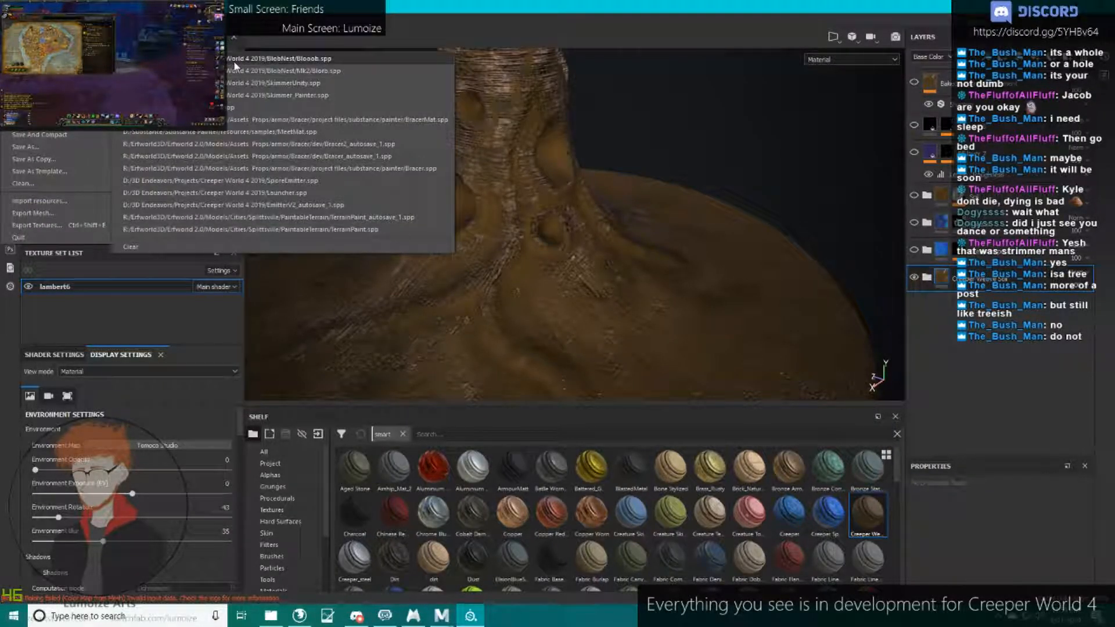
click(234, 62)
click(10, 20)
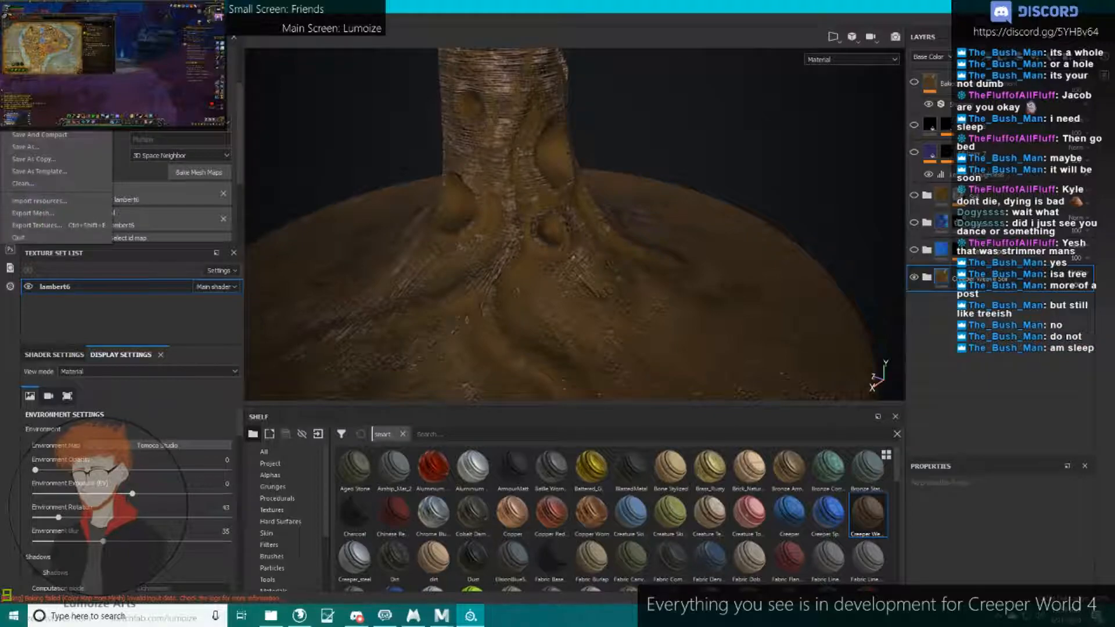
mouse_move(41, 57)
click(255, 69)
click(526, 323)
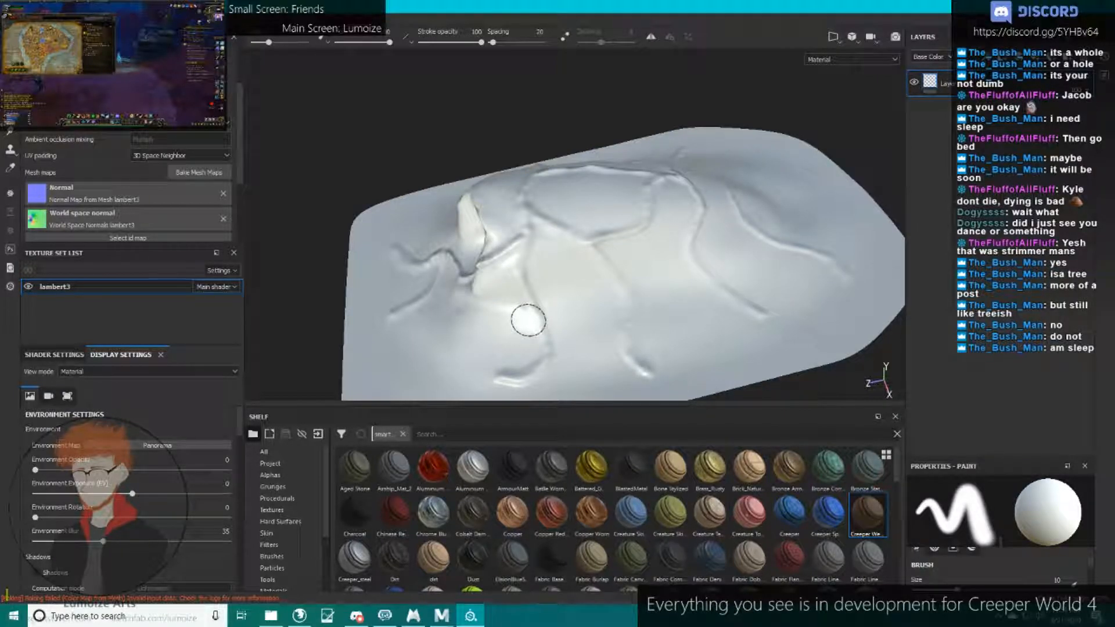
Search the whole shelf for Creeper and add the saved Creeper Weave smart material to the nest's layer stack.
click(402, 434)
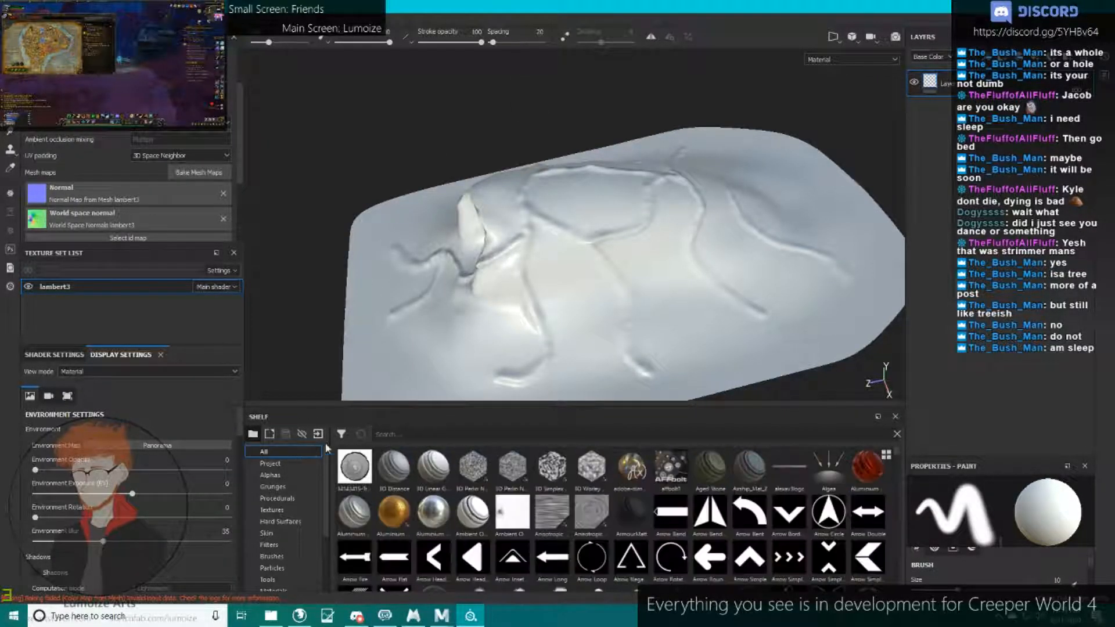
text(creeper)
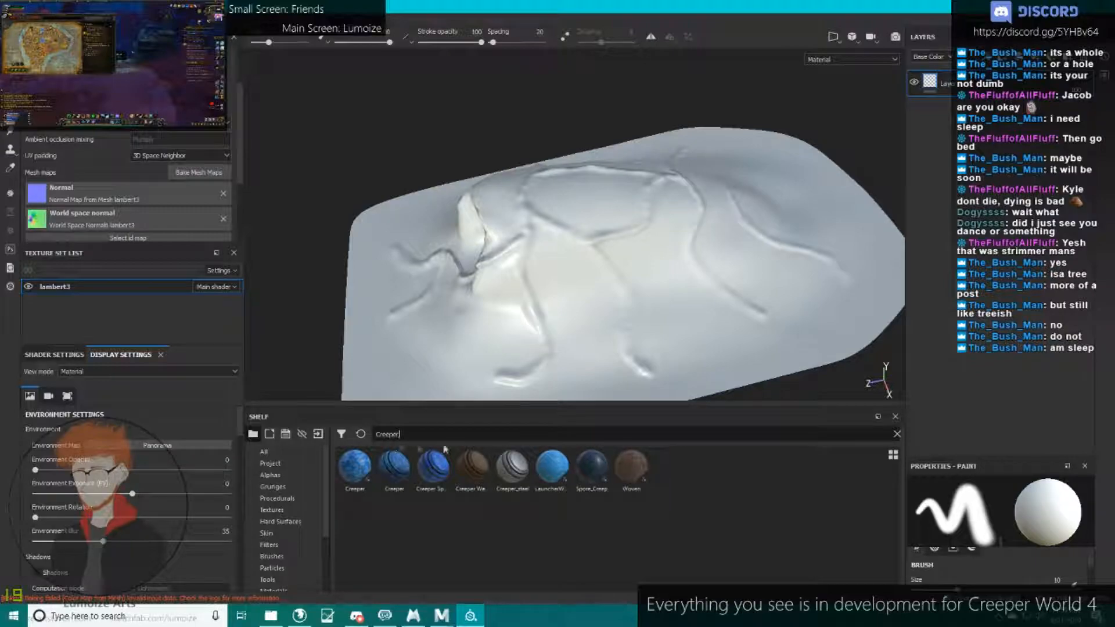
drag(472, 468, 929, 84)
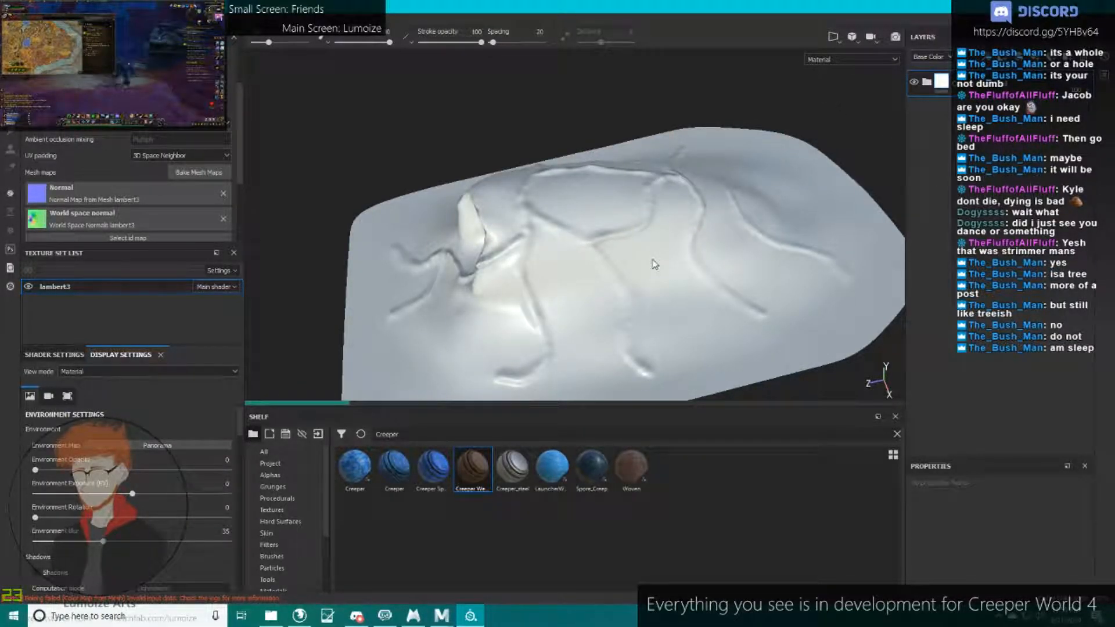
alt+drag(652, 261, 372, 284)
scroll(587, 238, up, 3)
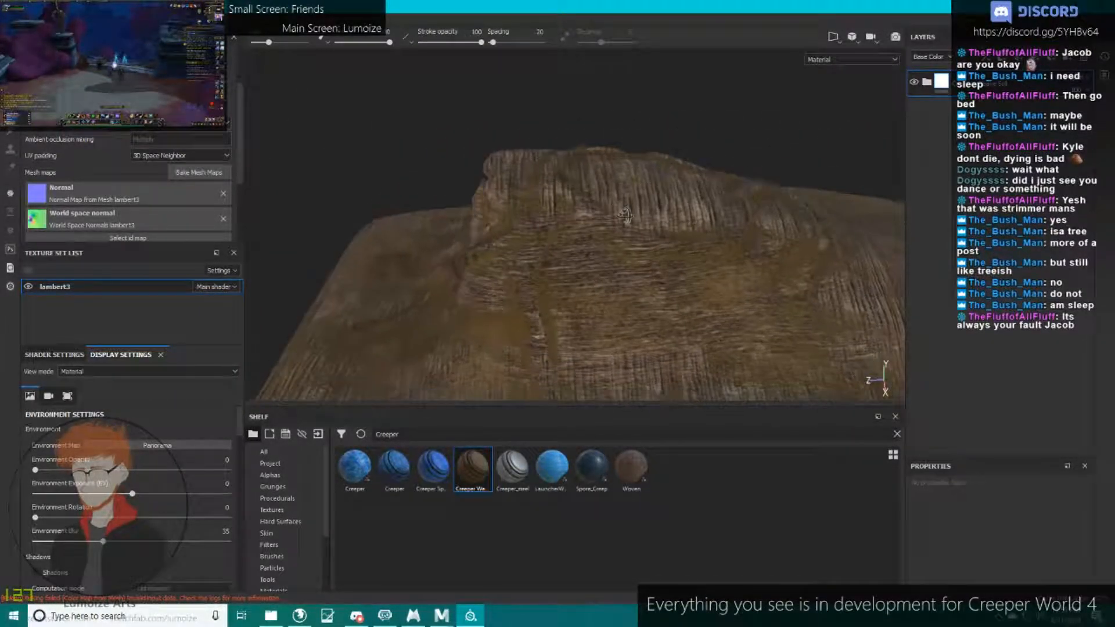
Expand the smart material and its Weave folder and set the woven fill layer to UV projection.
click(927, 82)
alt+drag(702, 125, 637, 174)
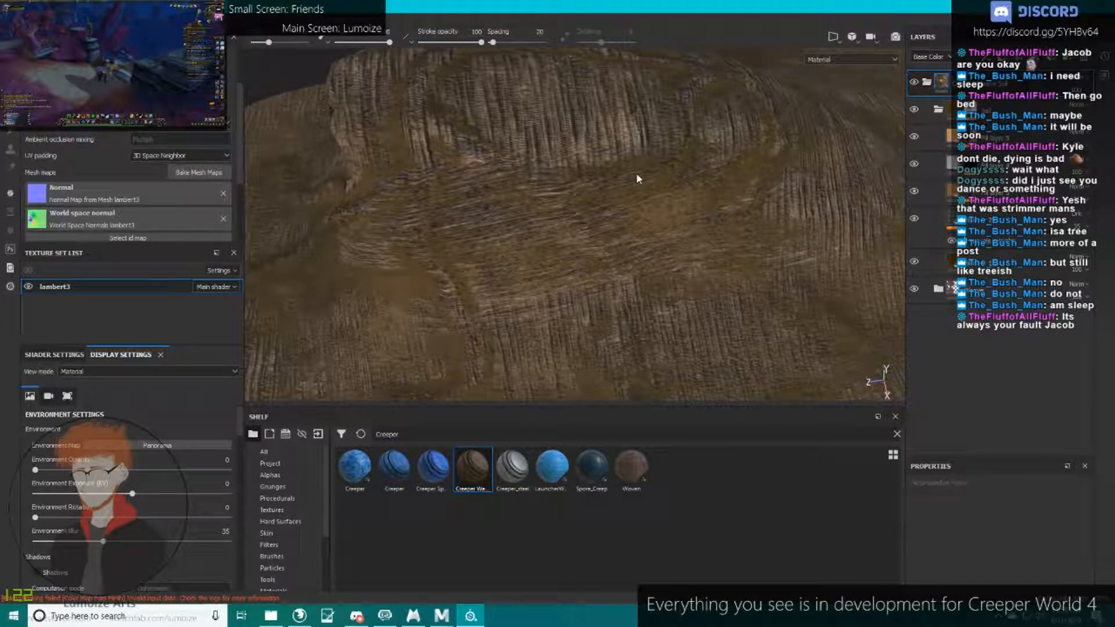
click(938, 289)
click(936, 315)
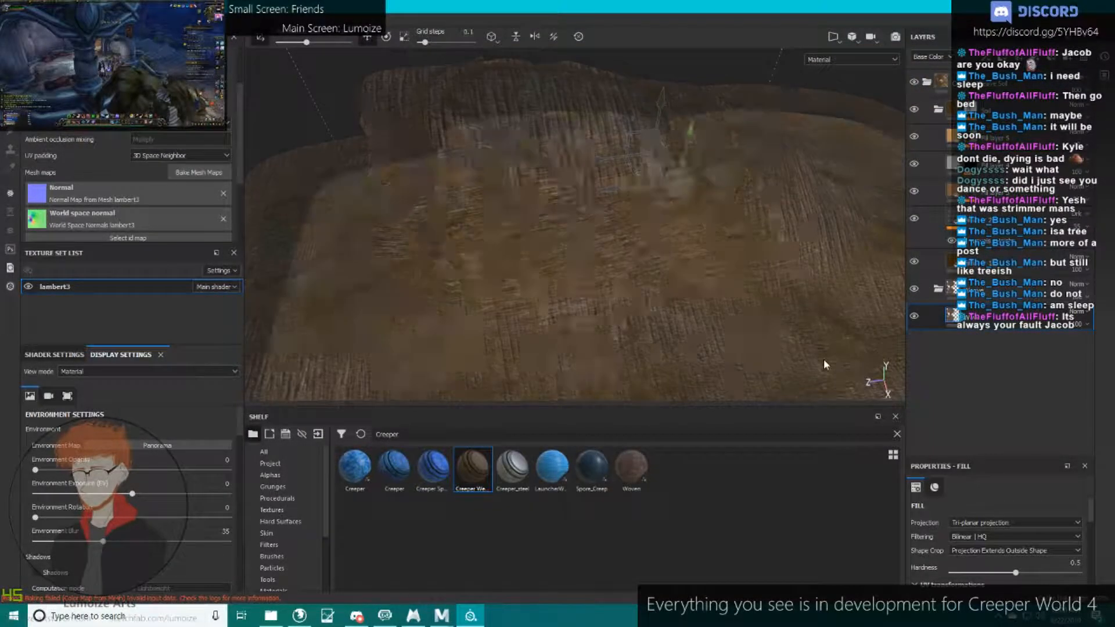
click(966, 523)
click(976, 532)
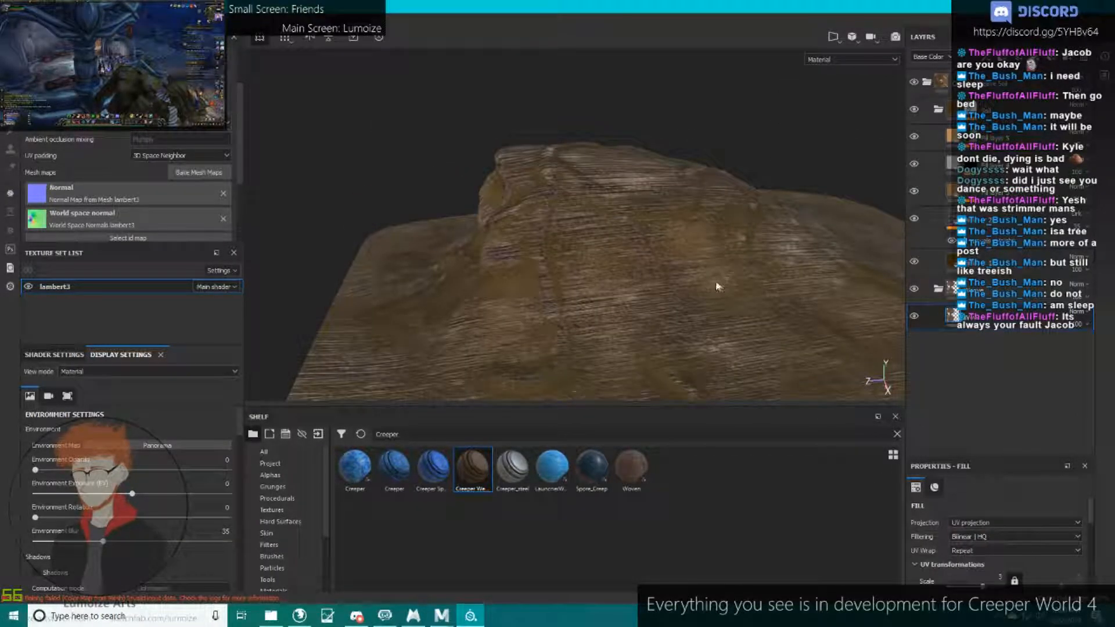
scroll(1003, 506, down, 3)
scroll(1006, 511, up, 1)
Enlarge the fill properties and set the woven layer's UV rotation to 90.
drag(1005, 456, 1004, 292)
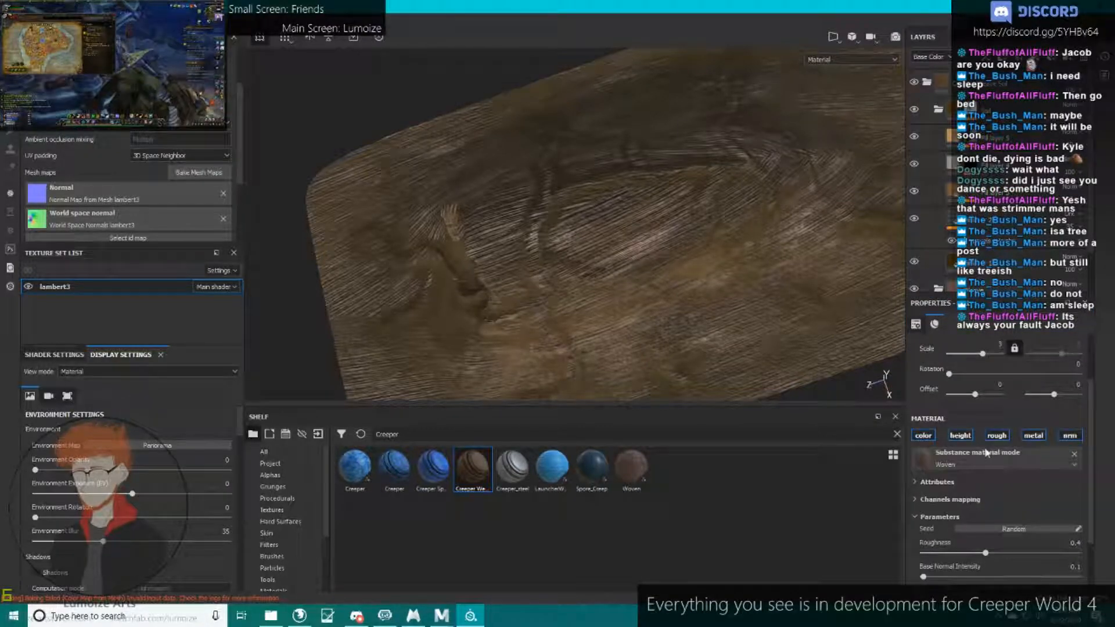
scroll(984, 452, up, 2)
drag(949, 444, 982, 443)
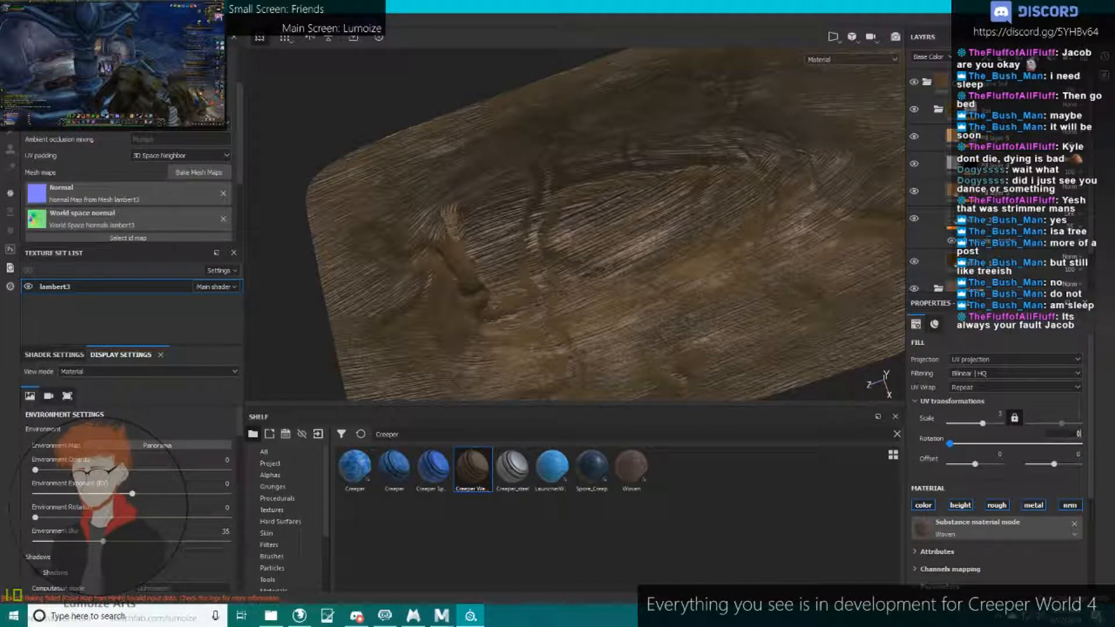
alt+drag(502, 261, 609, 223)
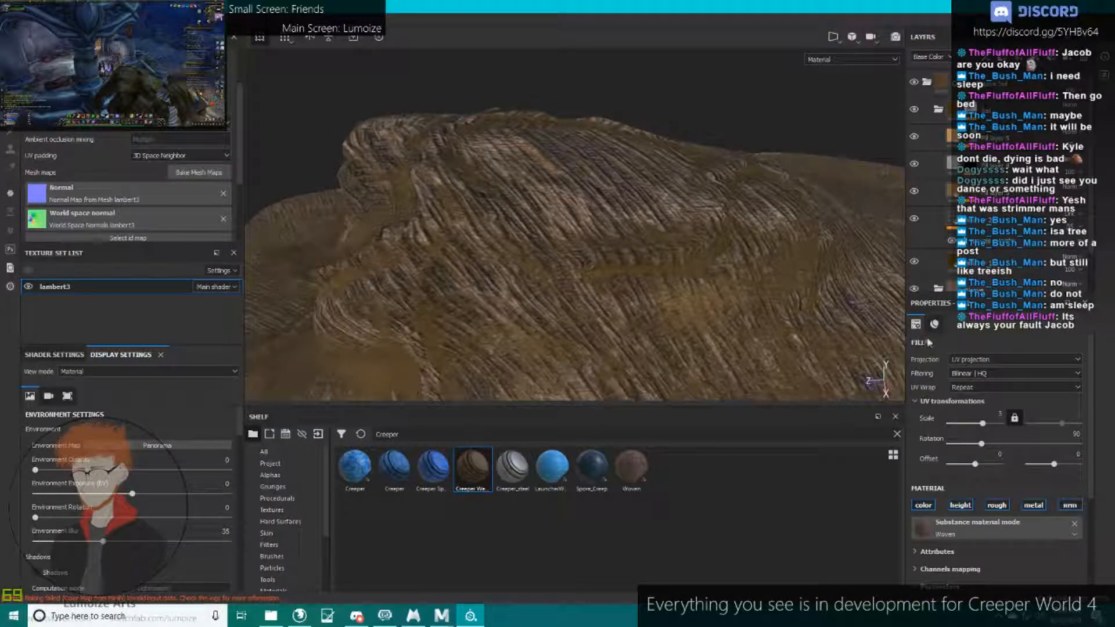
Switch the woven fill layer to planar projection and view its effect across the nest.
click(966, 359)
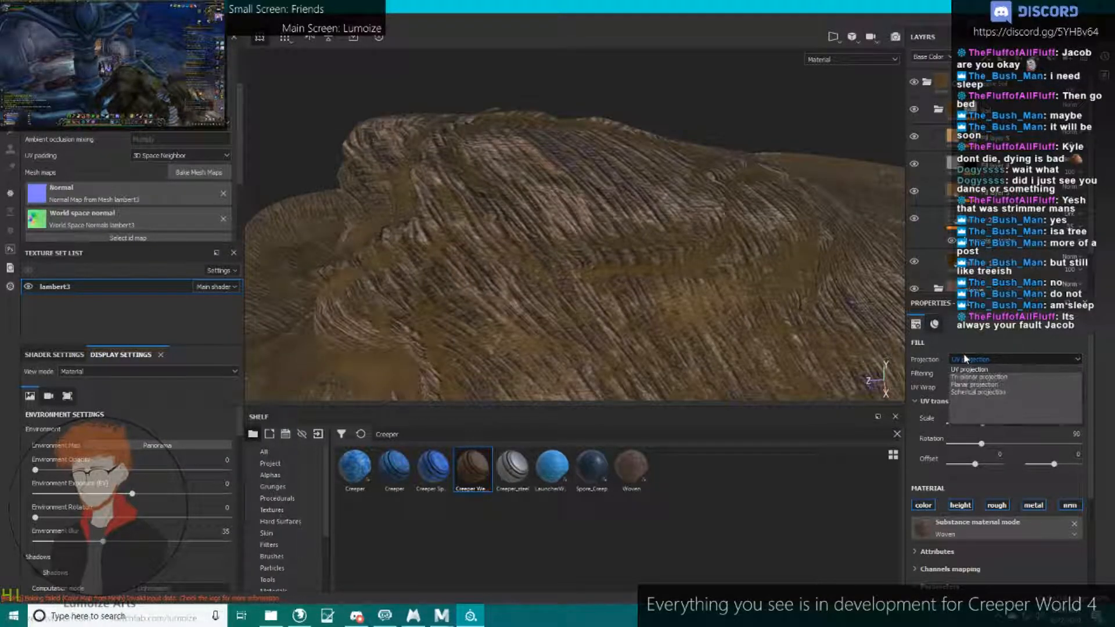
click(989, 385)
mouse_move(692, 231)
alt+mouse_down()
mouse_move(796, 271)
mouse_move(807, 299)
mouse_move(570, 259)
mouse_move(697, 273)
mouse_move(685, 215)
alt+mouse_up()
alt+drag(732, 309, 517, 216)
Rotate the planar projection with its manipulator so the weave lines run vertically down the mound.
key(e)
scroll(936, 467, down, 5)
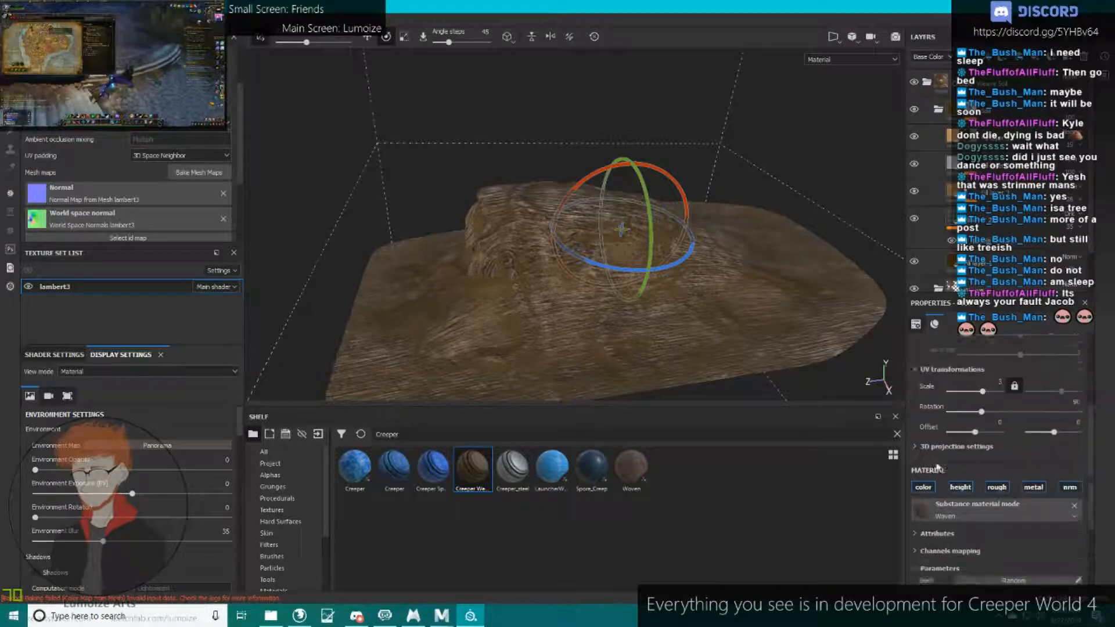
scroll(929, 458, up, 3)
drag(657, 174, 654, 170)
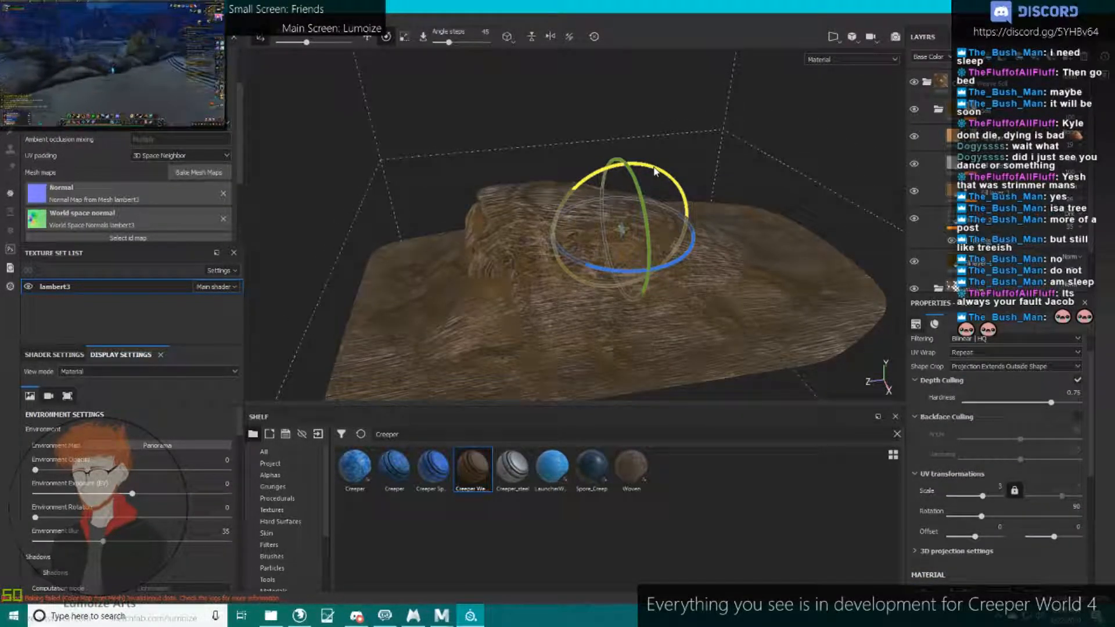
scroll(946, 414, up, 1)
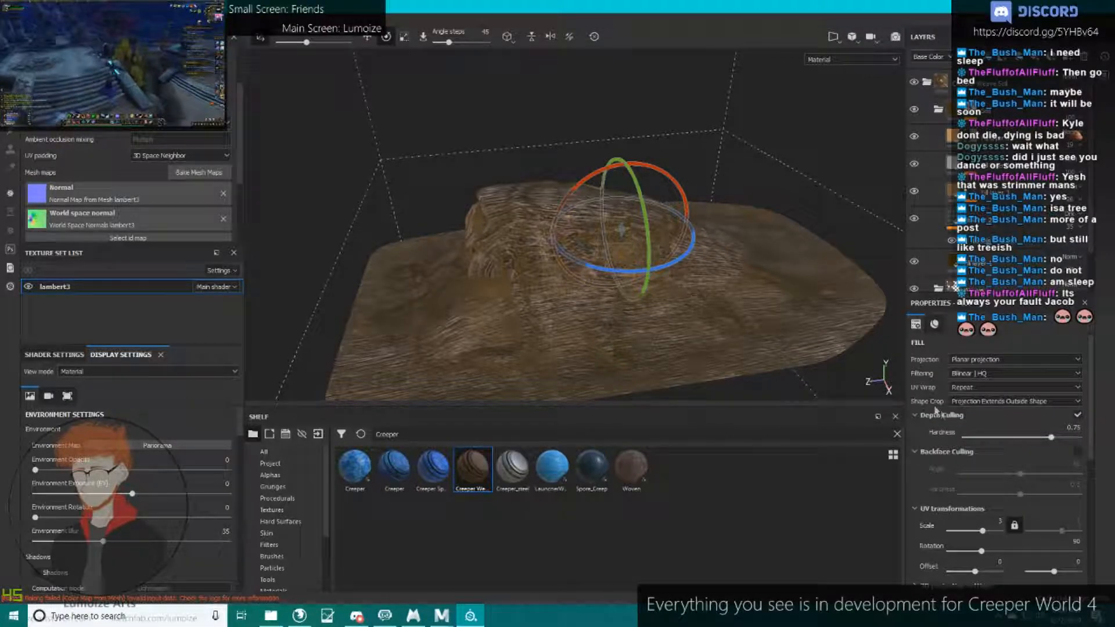
drag(690, 257, 548, 282)
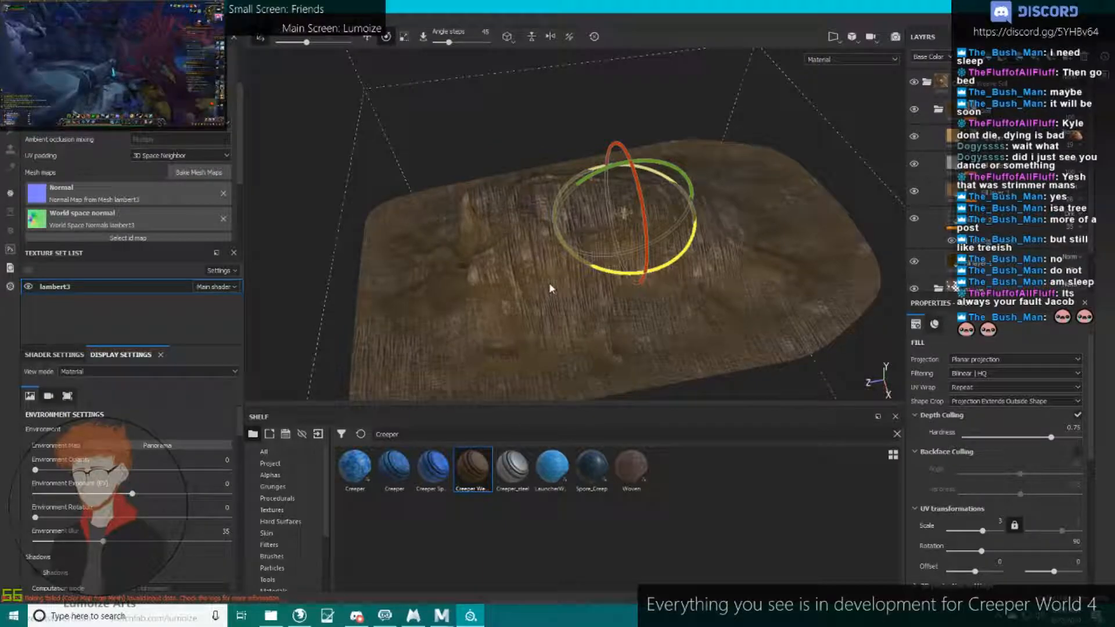
Set the woven layer's UV scale to 5 and check the weave density on the mound without the manipulator.
key(w)
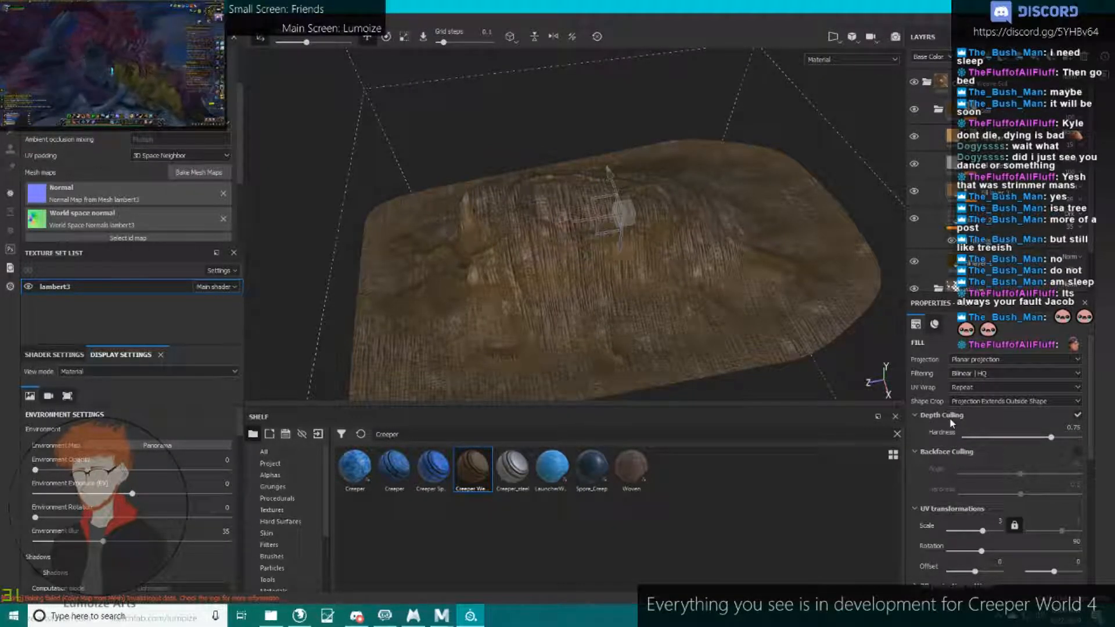
scroll(935, 455, down, 3)
key(Return)
alt+drag(463, 167, 482, 206)
alt+right_drag(483, 207, 730, 199)
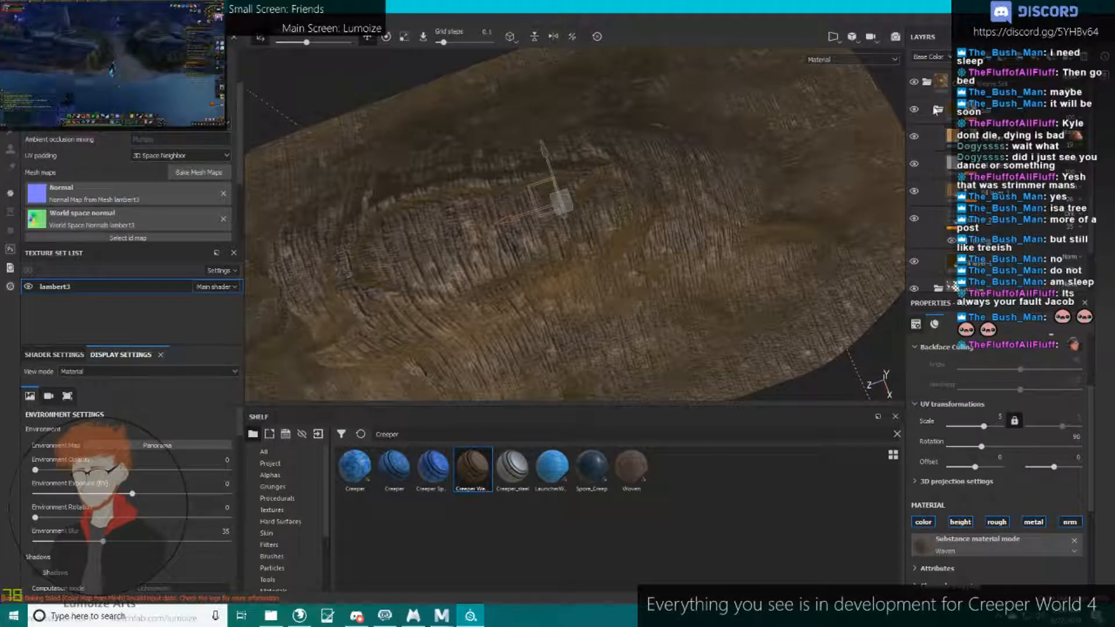
click(928, 86)
click(978, 89)
alt+drag(526, 261, 502, 135)
alt+drag(528, 183, 643, 214)
Set the woven fill layer's UV scale to 7 and inspect the finer weave from above.
click(928, 82)
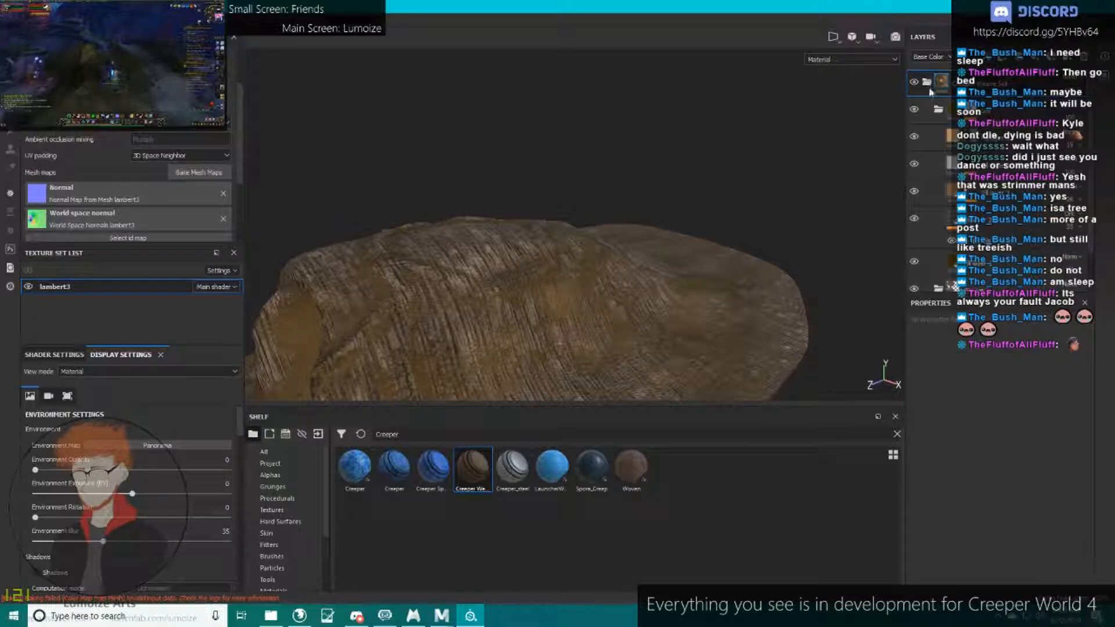
scroll(972, 241, down, 3)
click(952, 270)
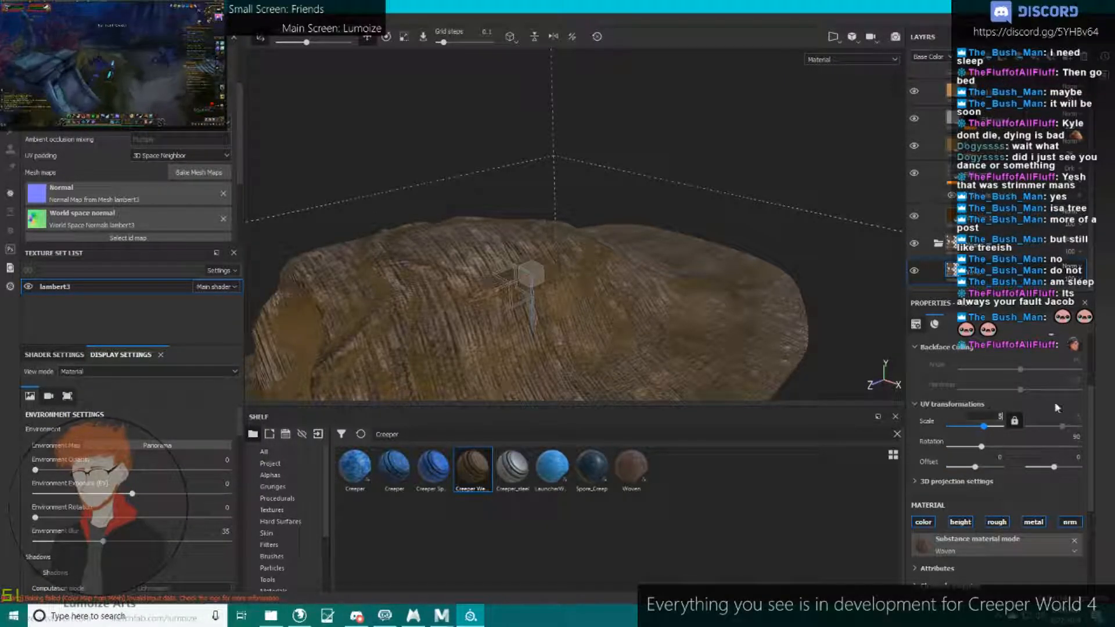
key(BackSpace)
text(7)
key(Return)
alt+drag(876, 205, 857, 251)
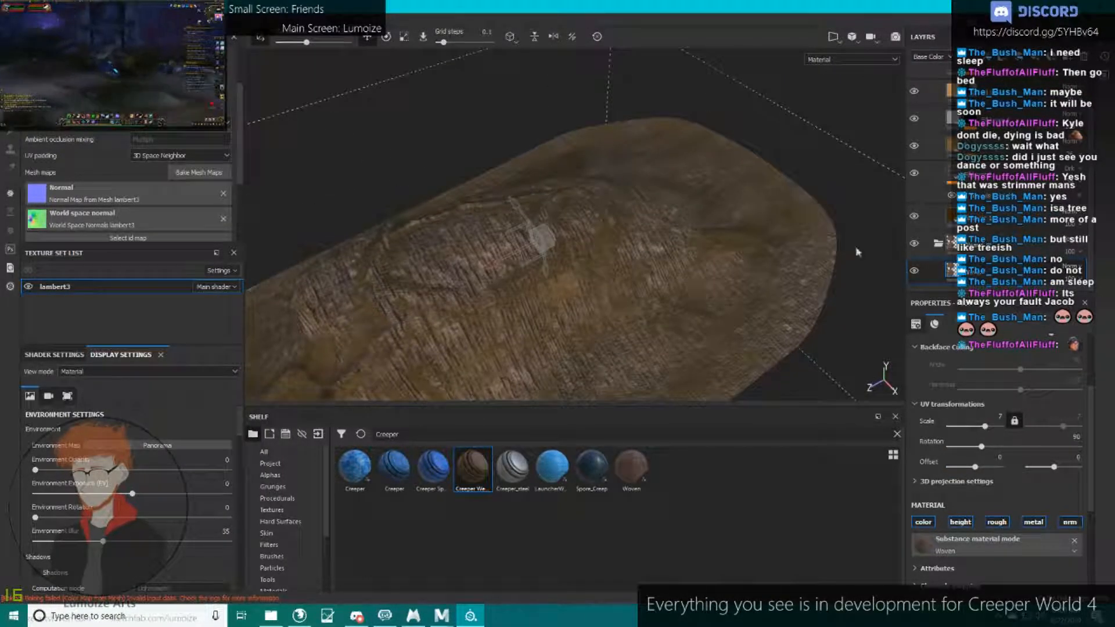
Reduce the woven layer's UV scale slightly and collapse the smart material's folders.
drag(984, 430, 983, 427)
scroll(995, 227, up, 2)
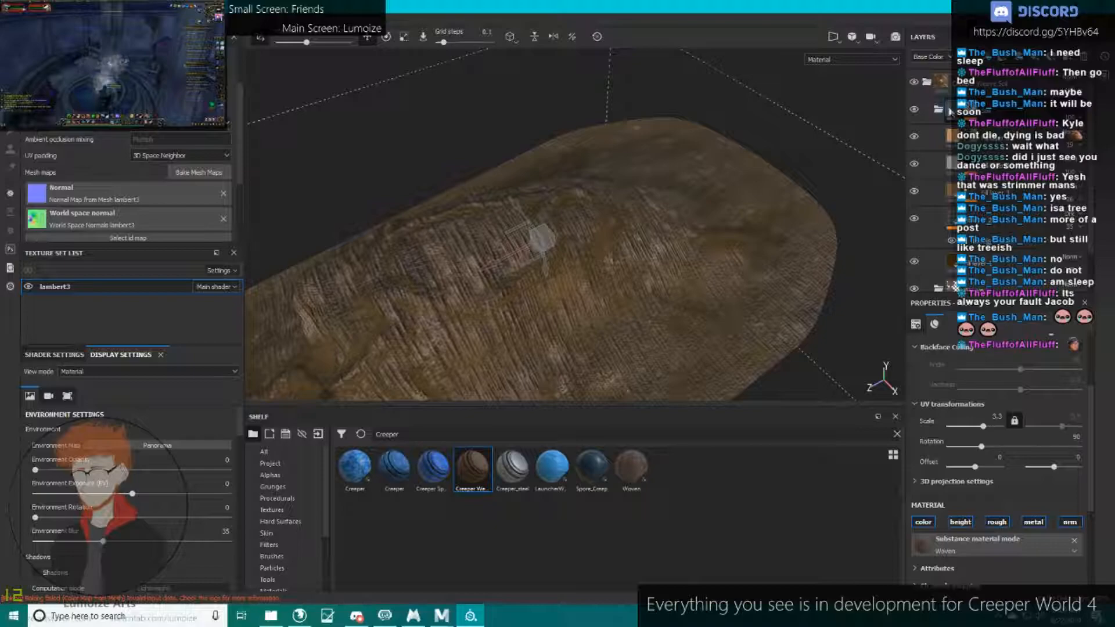
click(938, 110)
click(927, 82)
alt+drag(755, 192, 639, 116)
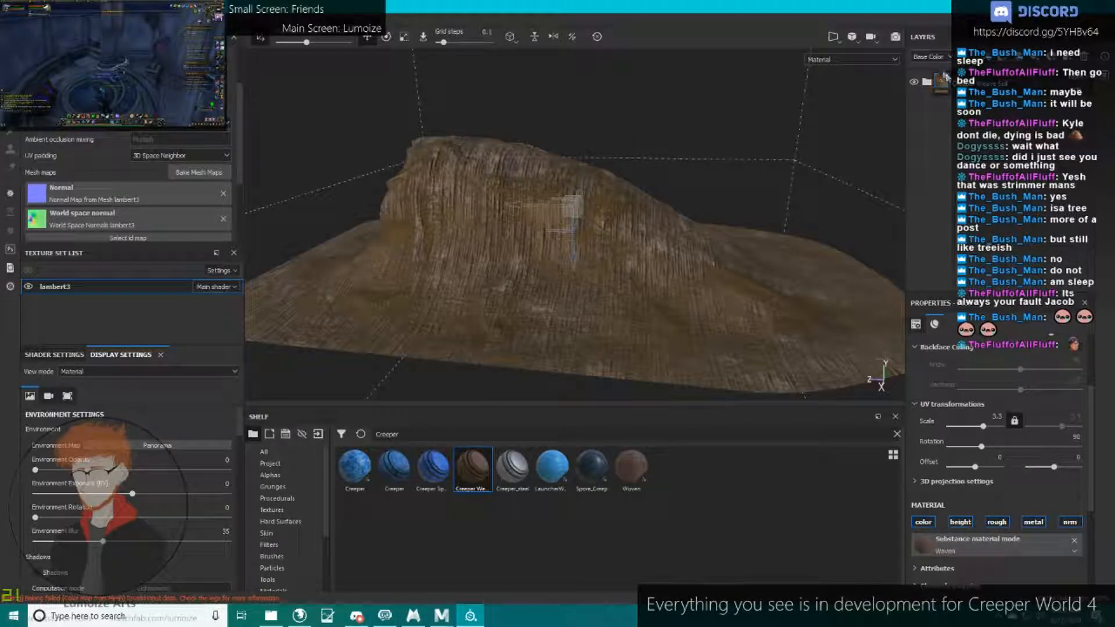
Hide the woven material folder and apply the Creeper smart material to the mound instead.
click(942, 80)
alt+drag(644, 215, 566, 276)
alt+right_drag(565, 277, 618, 217)
alt+drag(618, 216, 634, 268)
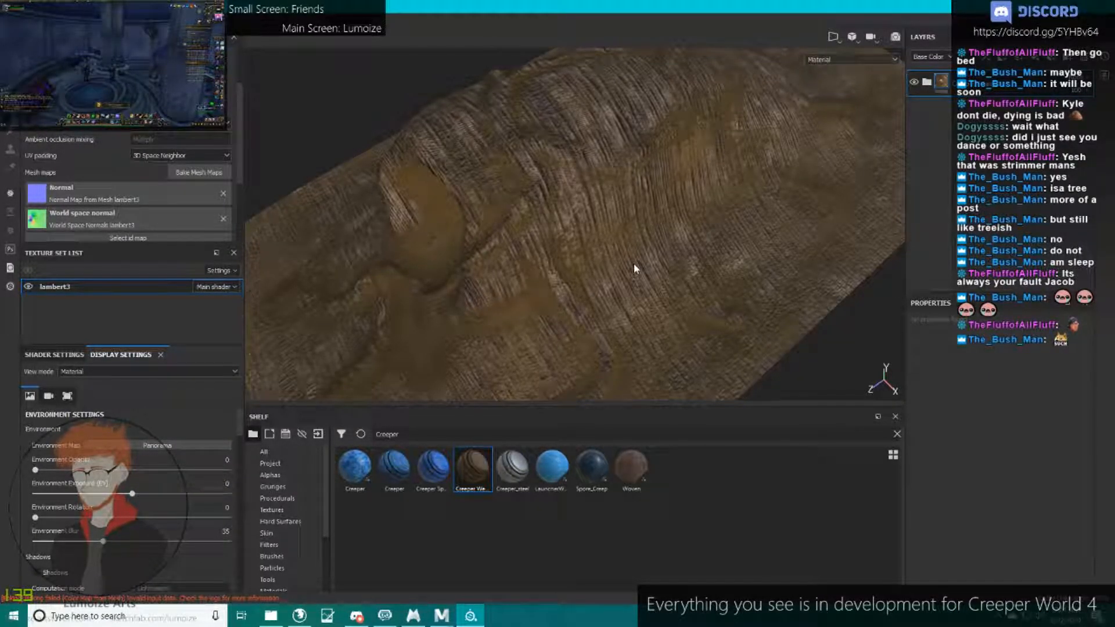
alt+drag(689, 167, 627, 207)
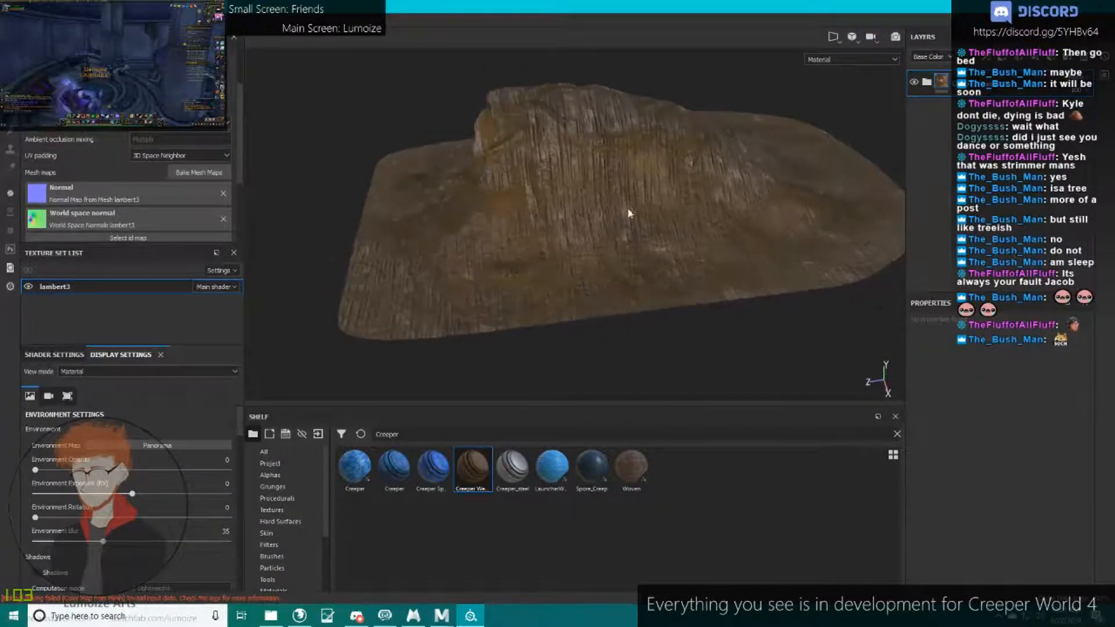
alt+right_drag(627, 207, 676, 191)
click(914, 81)
alt+middle_drag(697, 129, 700, 187)
click(394, 467)
drag(394, 467, 952, 174)
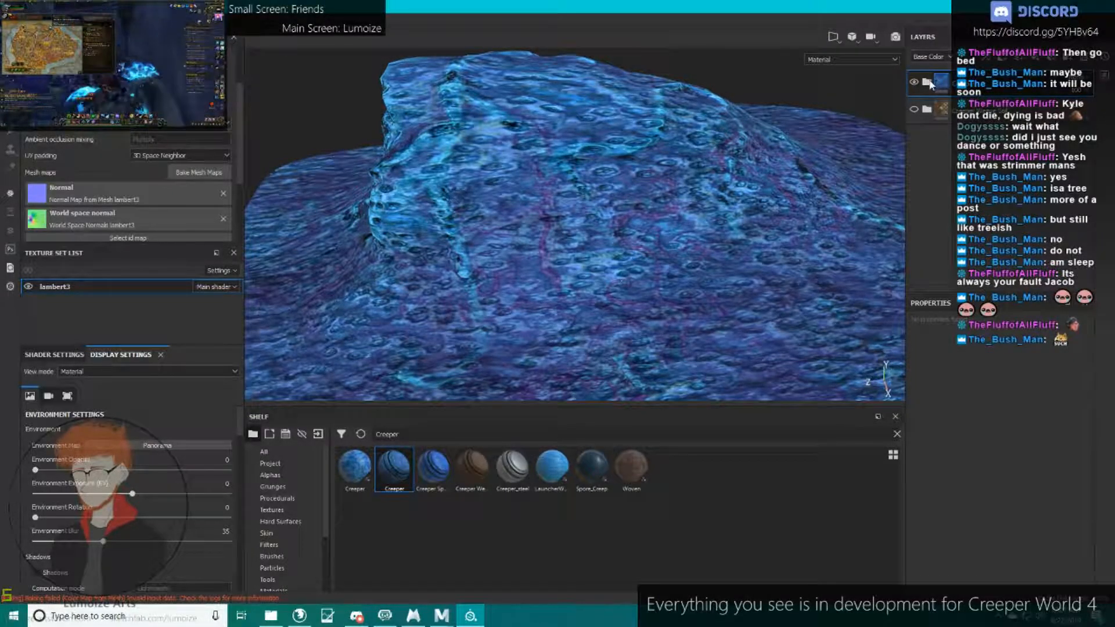
click(928, 82)
click(928, 82)
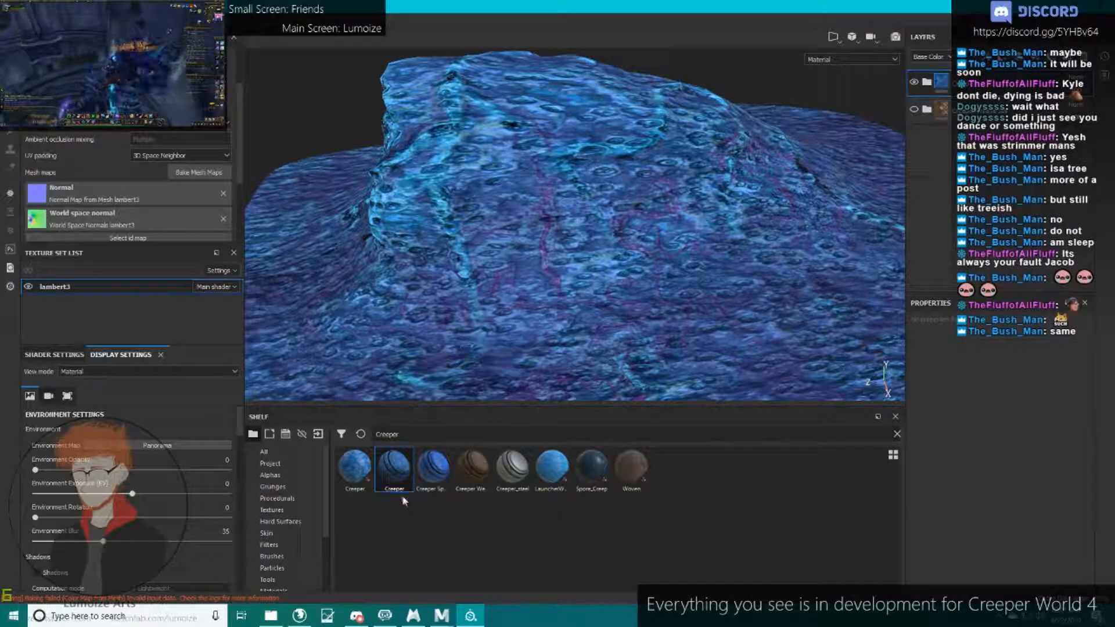
Switch to Maya, open the UV Editor for the mound mesh and turn off the shaded shell display.
click(441, 615)
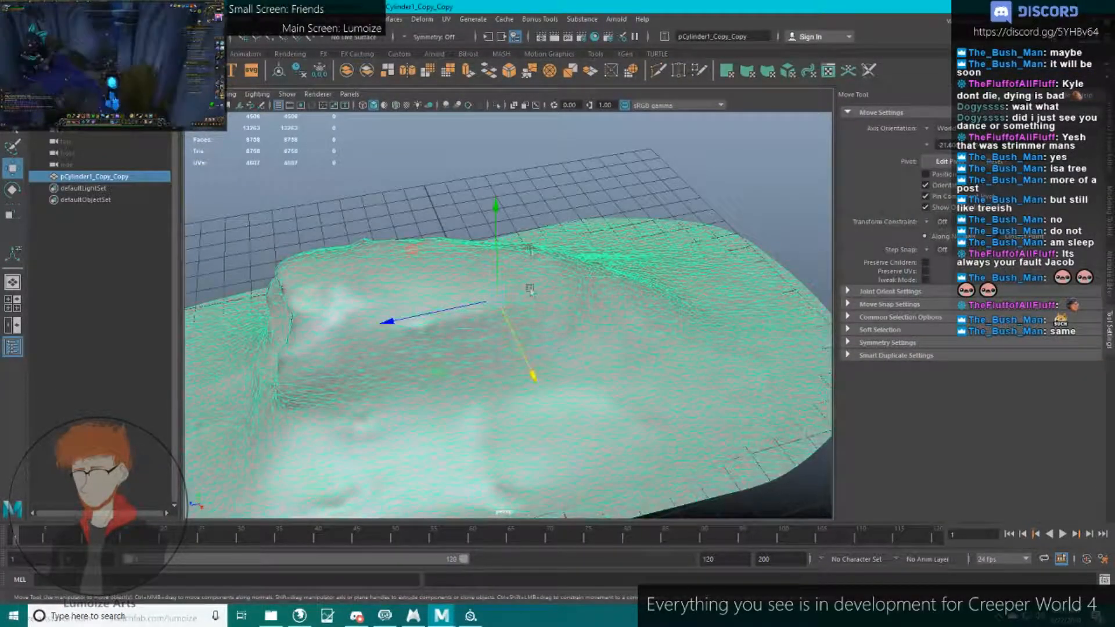
click(456, 22)
click(465, 36)
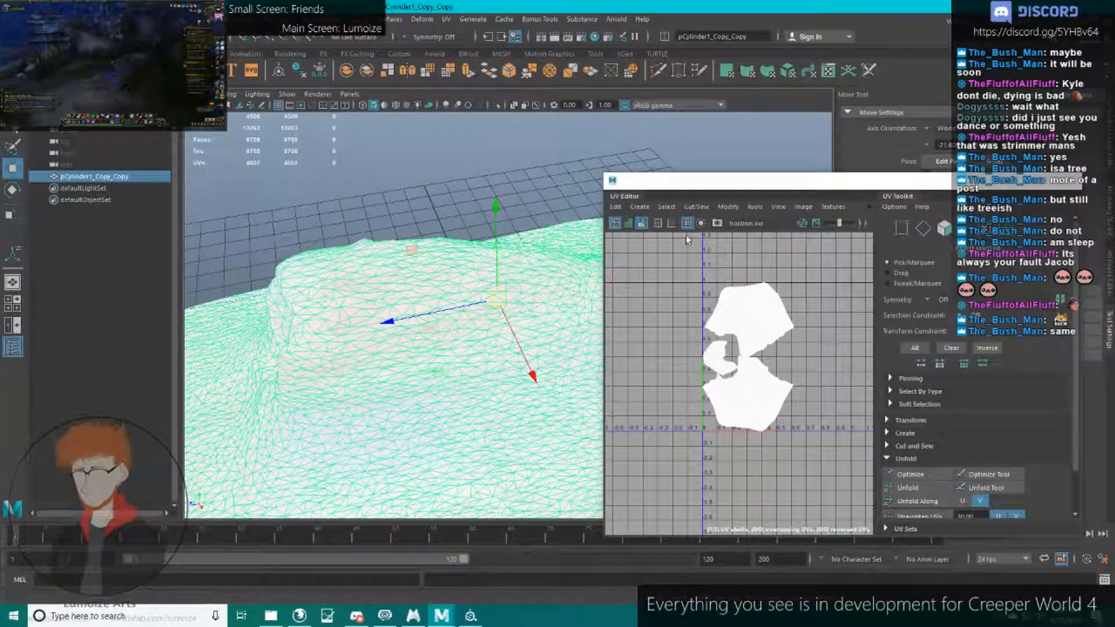
click(642, 223)
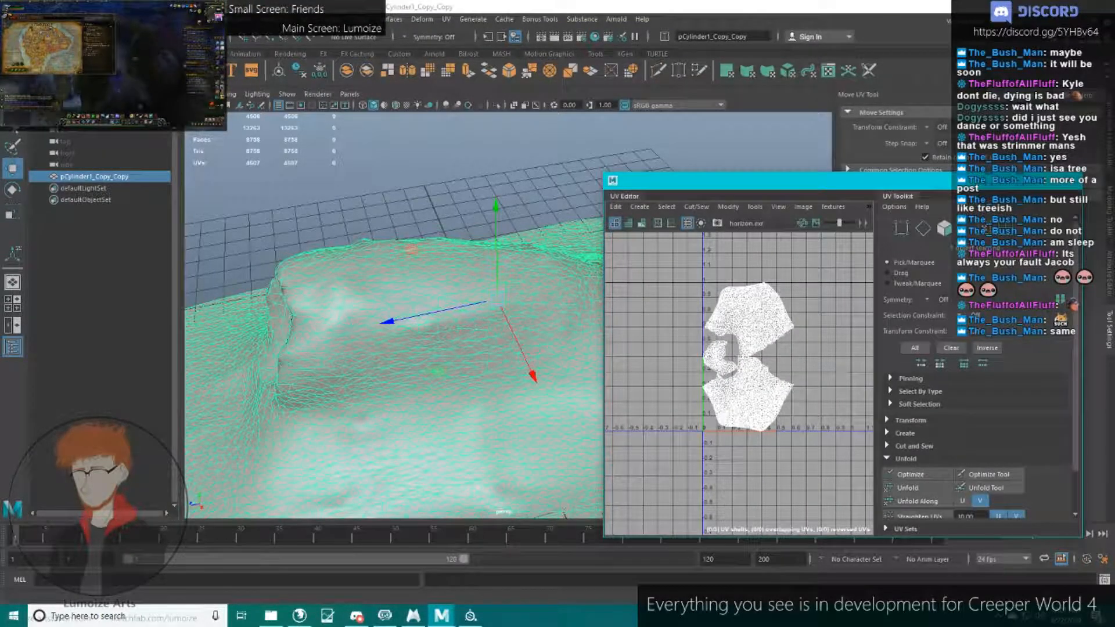
click(106, 19)
click(139, 74)
scroll(795, 351, up, 5)
scroll(794, 354, down, 3)
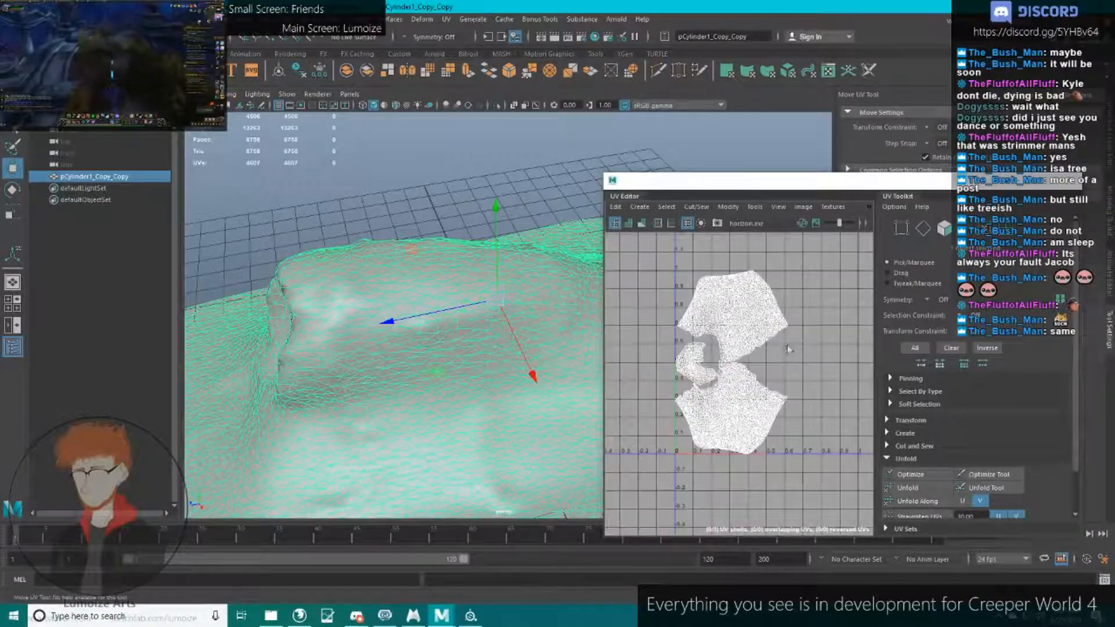
Unfold each of the mound's three UV shells: the upper, the lower and the small one.
click(781, 345)
click(908, 487)
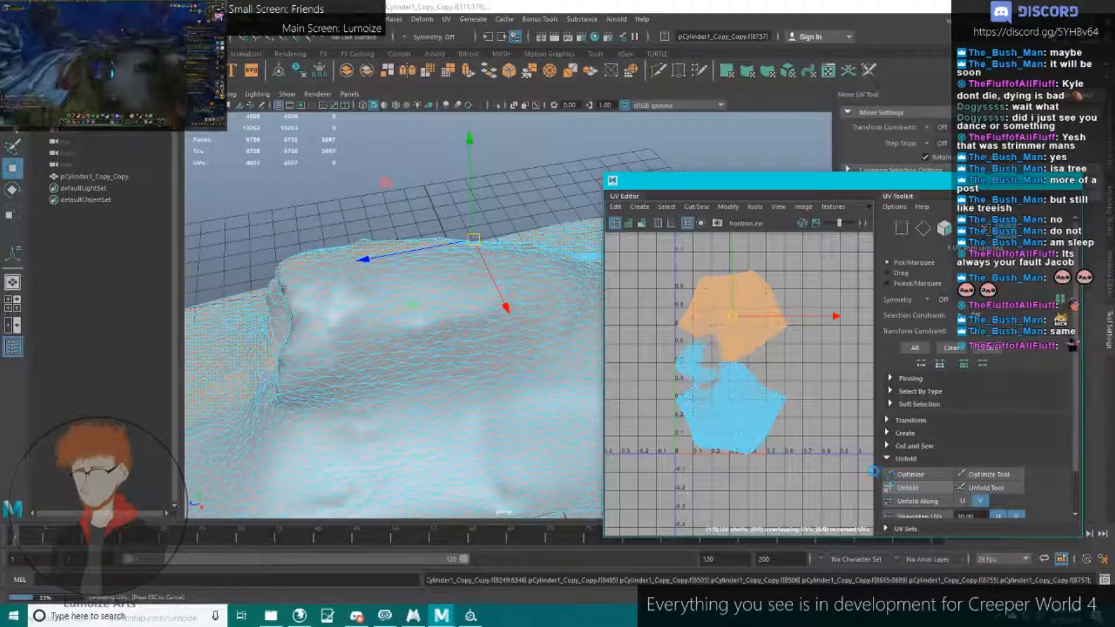
click(766, 426)
key(g)
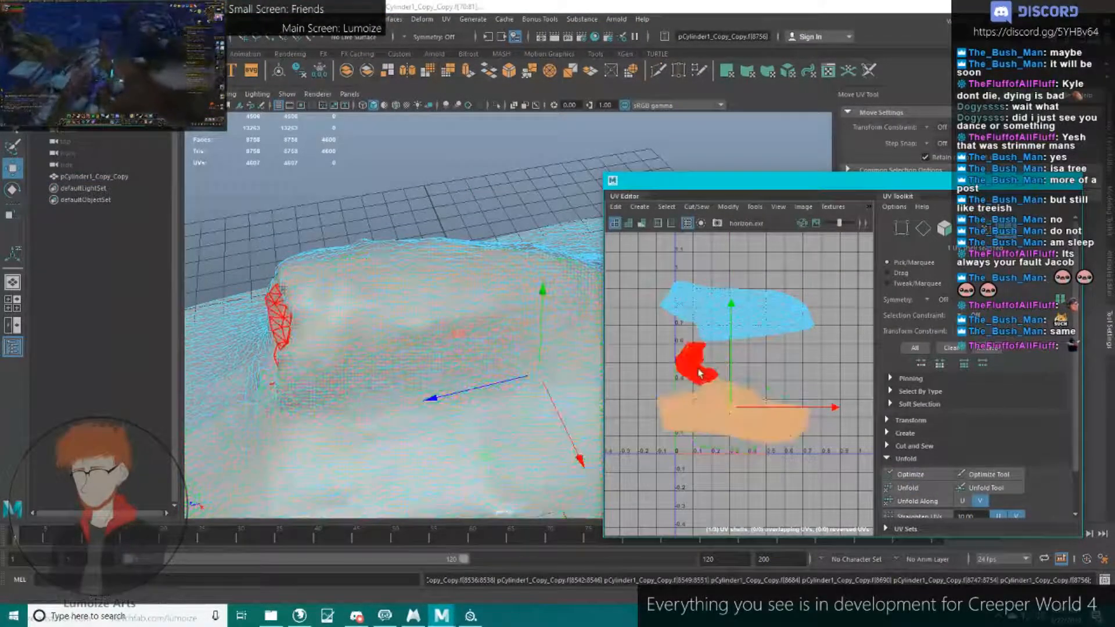
click(698, 370)
key(g)
Return to object mode and lay out the mound's unfolded UV shells in the UV tile.
right_drag(464, 285, 508, 269)
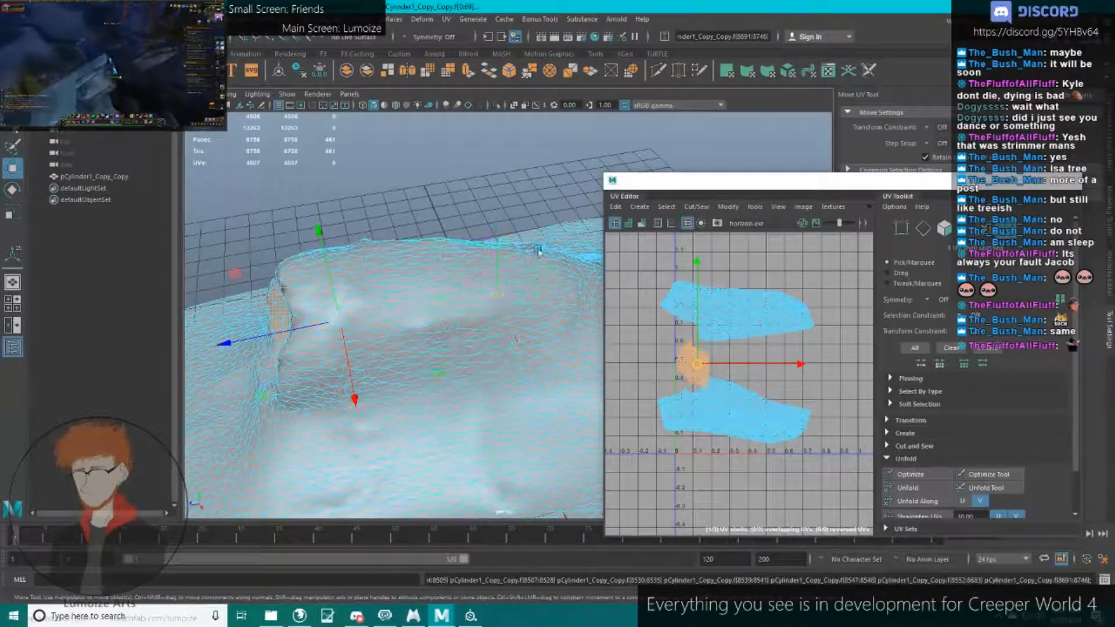
right_drag(724, 347, 695, 330)
right_drag(545, 291, 587, 273)
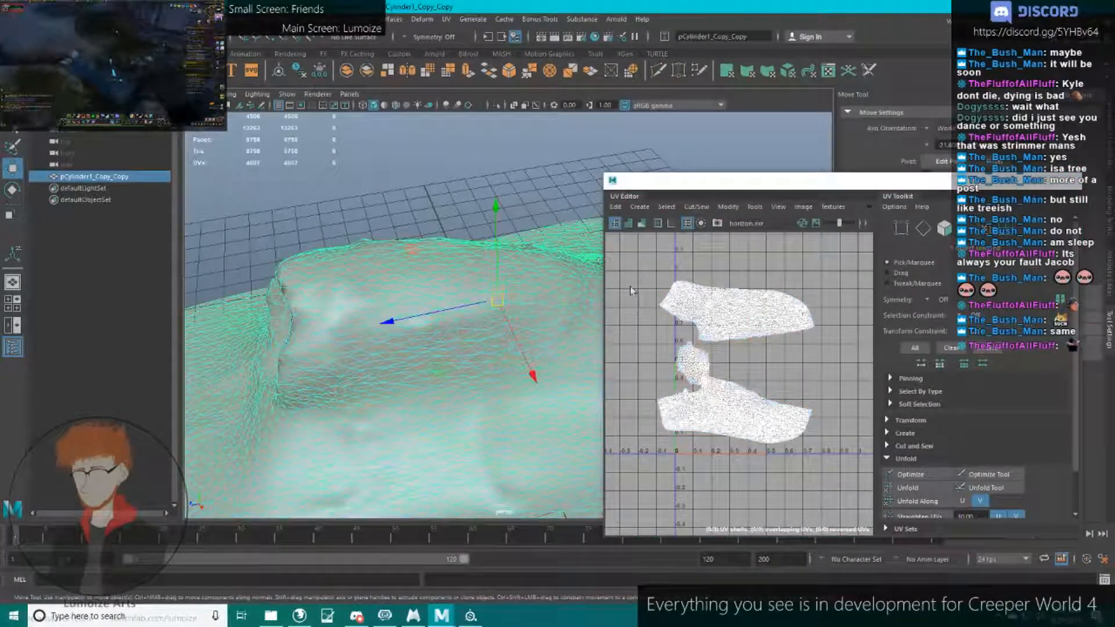
alt+middle_drag(750, 326, 769, 332)
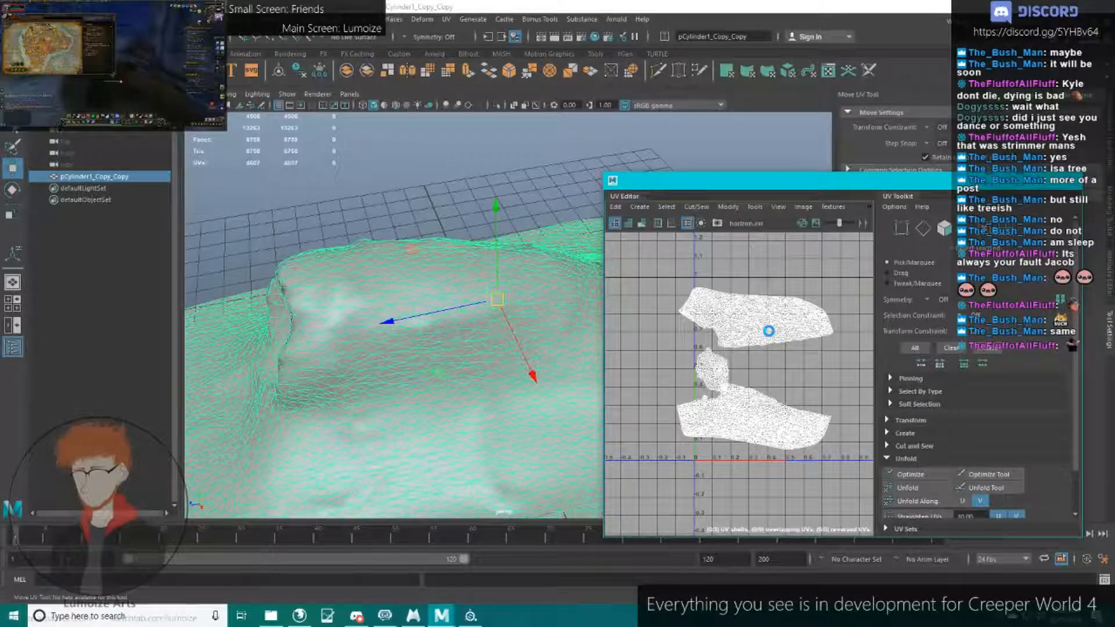
key(ctrl+l)
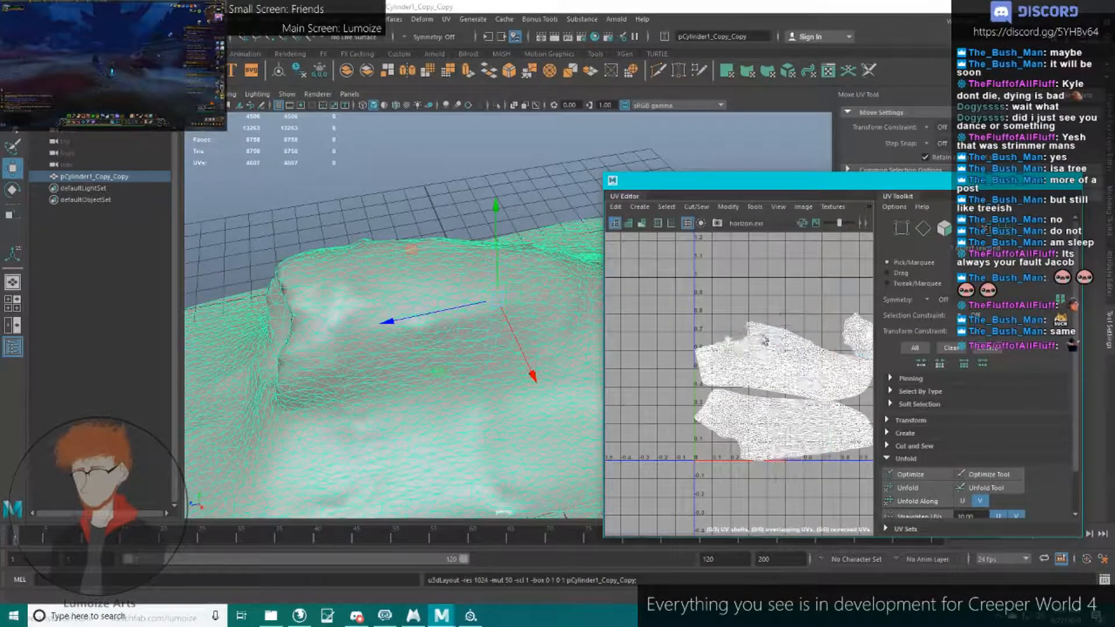
Display the checker map and rotate the upper UV shell slightly so its checker rows run straighter along the mound.
right_drag(768, 337, 797, 367)
click(755, 346)
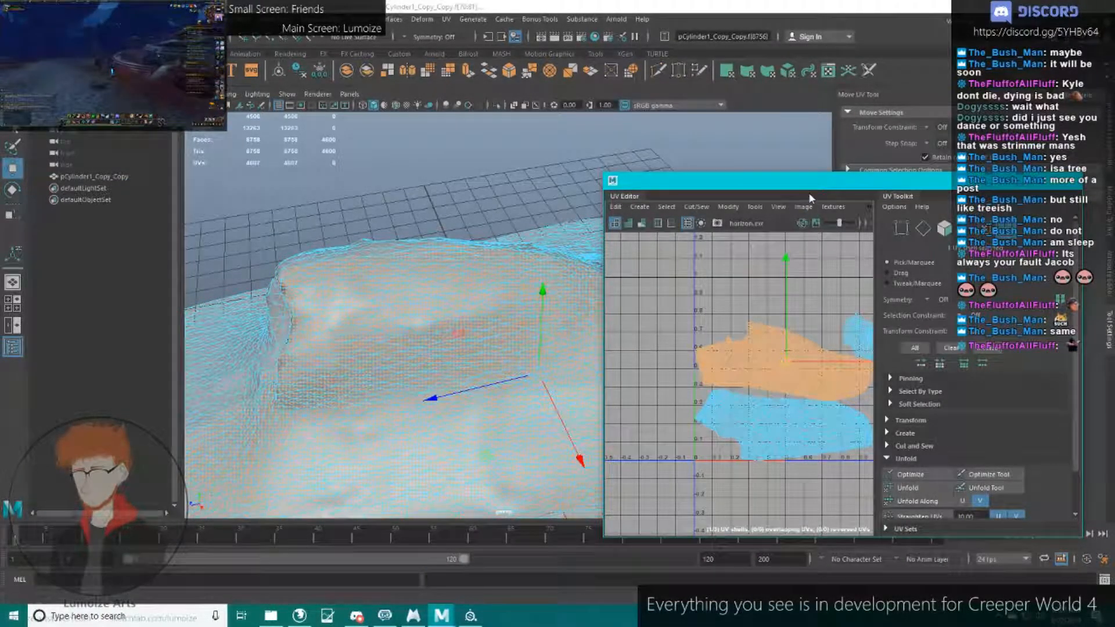
drag(795, 182, 690, 101)
click(932, 105)
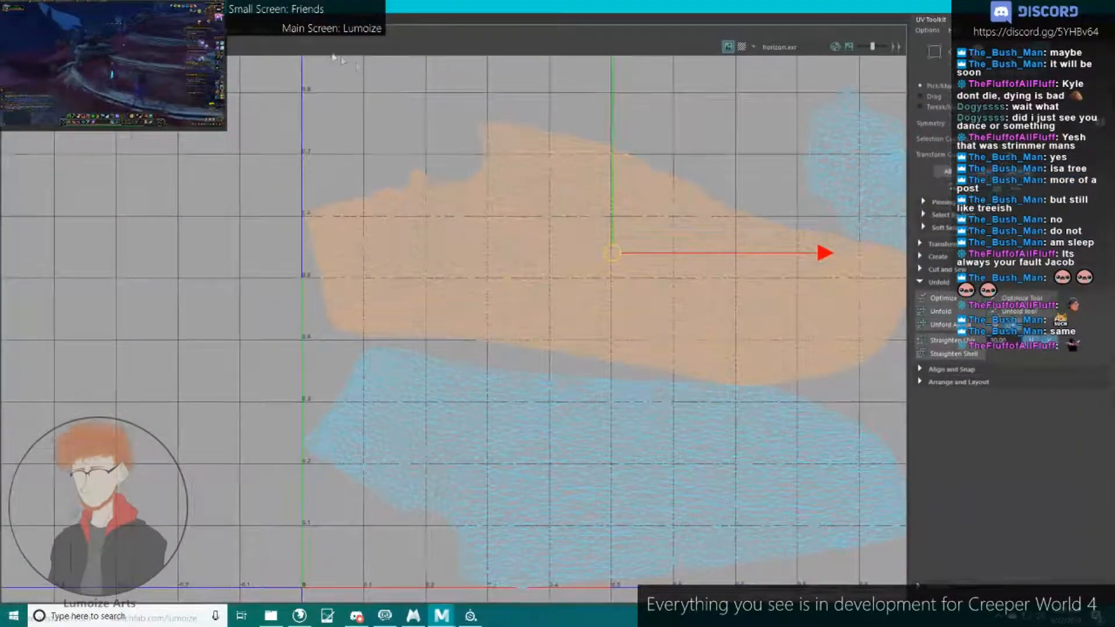
drag(719, 8, 1007, 132)
alt+right_drag(580, 273, 685, 296)
key(e)
click(903, 309)
key(e)
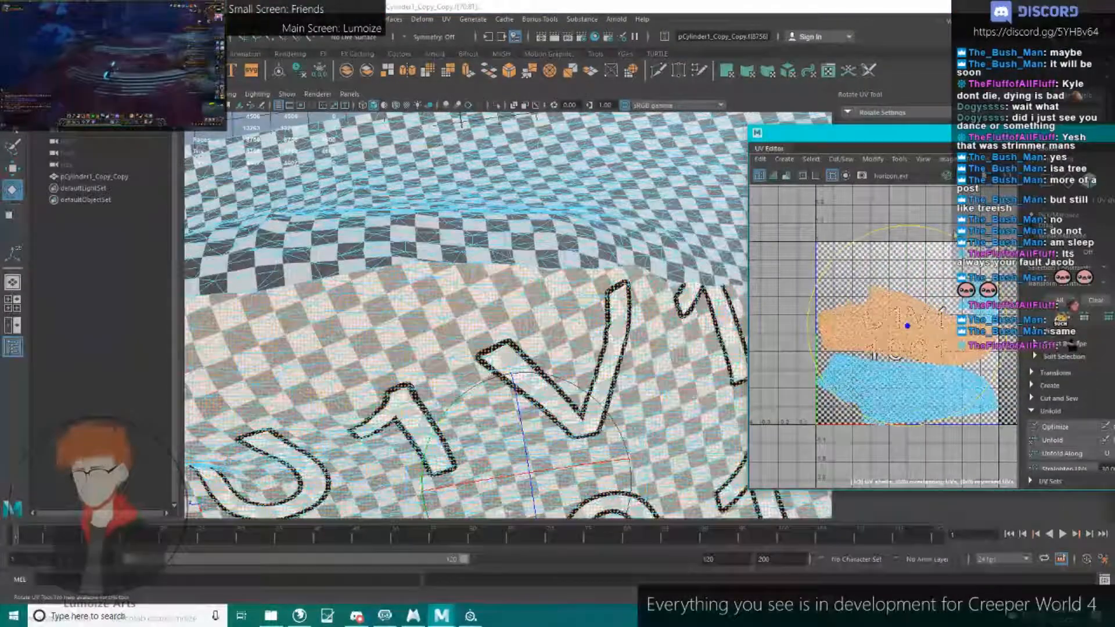
drag(917, 229, 922, 231)
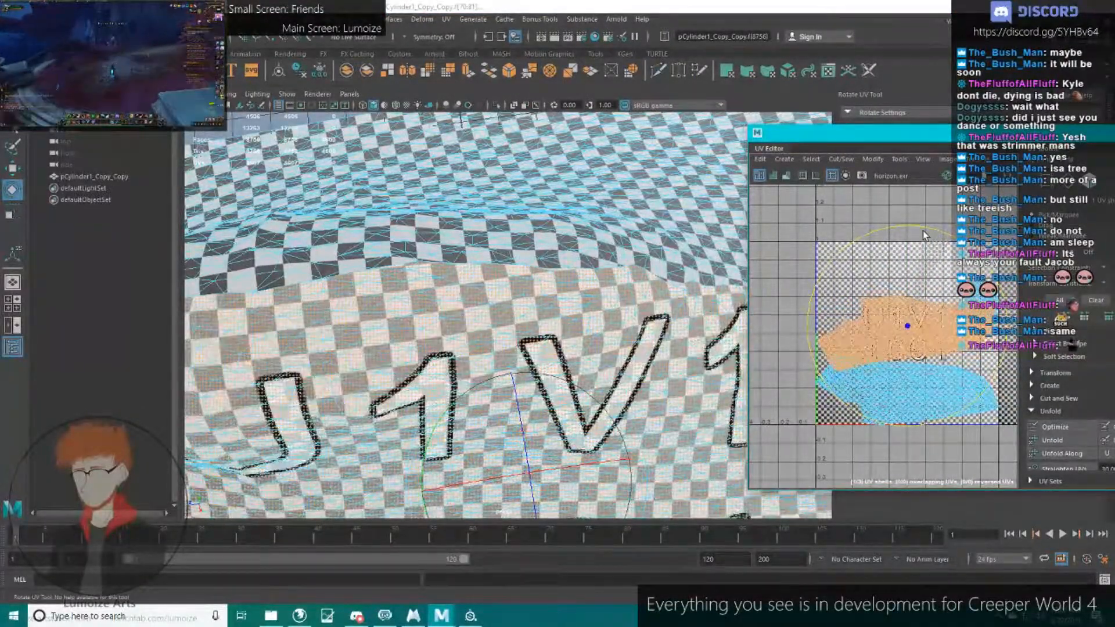
Rotate the lower UV shell slightly and check its checker alignment against the rest of the mound.
click(928, 383)
drag(959, 305, 952, 298)
alt+drag(618, 284, 511, 280)
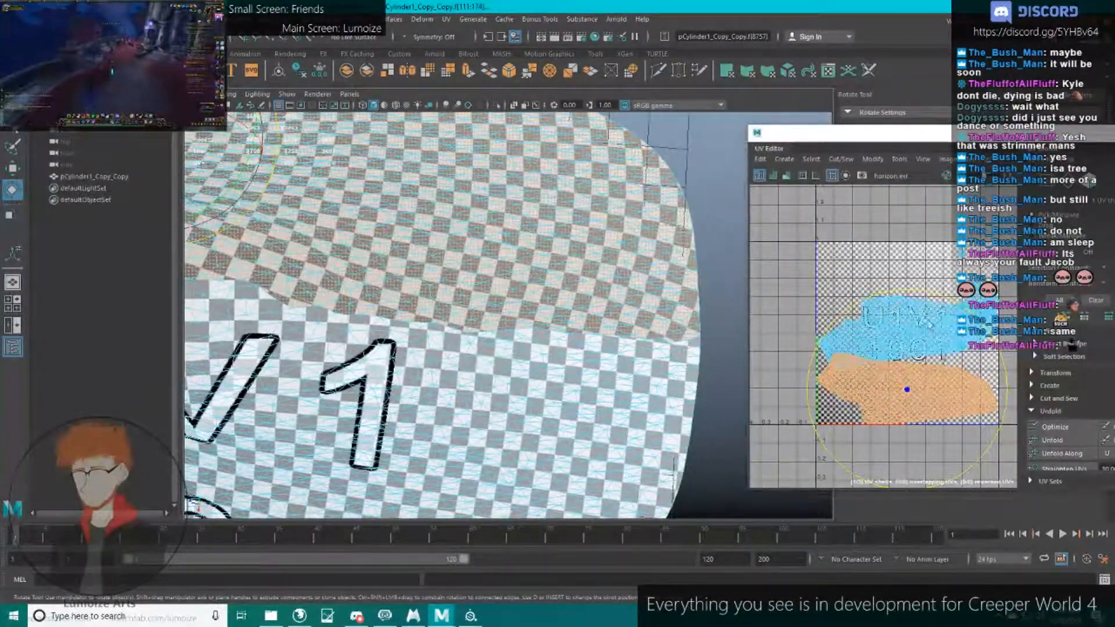
alt+right_drag(717, 285, 587, 272)
alt+drag(587, 271, 388, 228)
key(w)
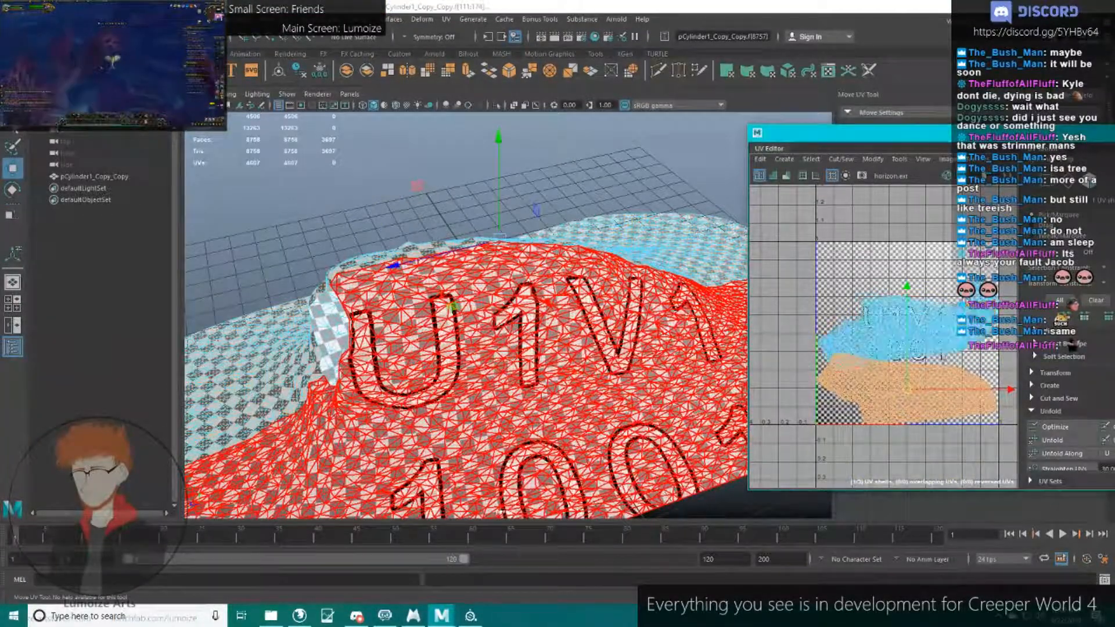
Return to object mode, turn off the checker map and background image, and lay out the UV shells again.
right_drag(512, 292, 554, 261)
mouse_move(916, 319)
alt+middle_down()
mouse_move(910, 341)
mouse_move(901, 323)
alt+middle_up()
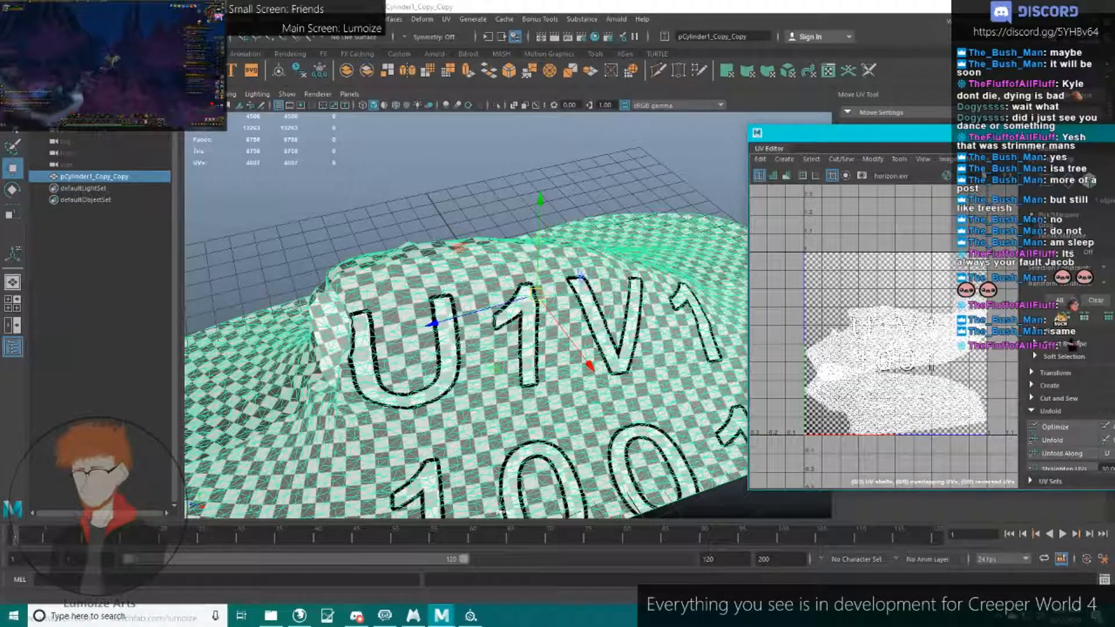
double_click(819, 133)
click(740, 45)
drag(775, 8, 877, 93)
alt+middle_drag(801, 250, 815, 249)
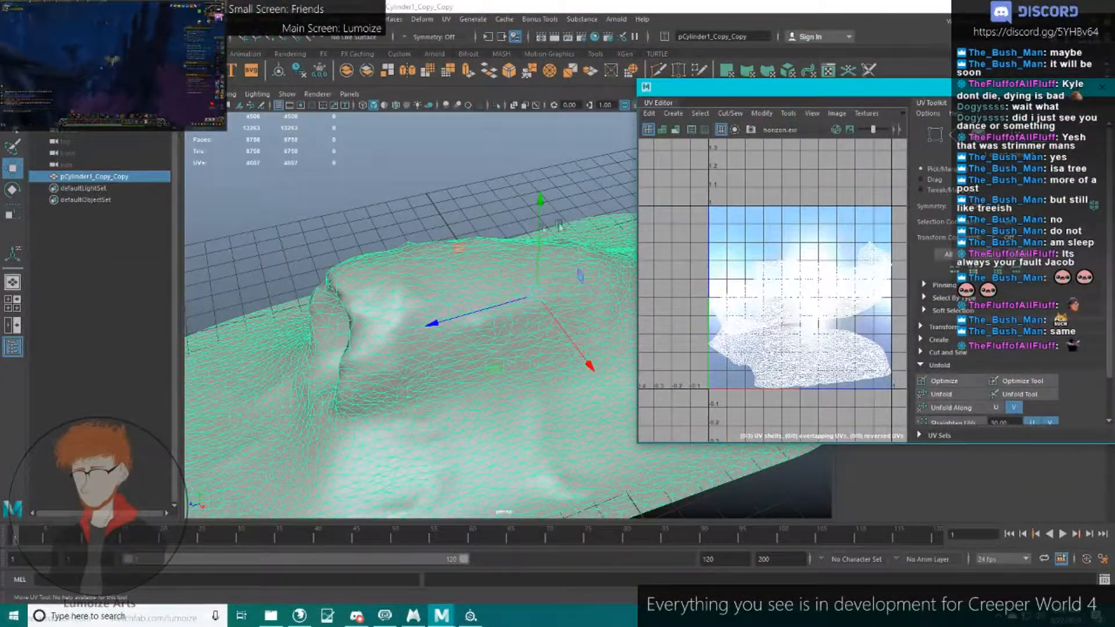
alt+drag(578, 223, 572, 282)
double_click(803, 87)
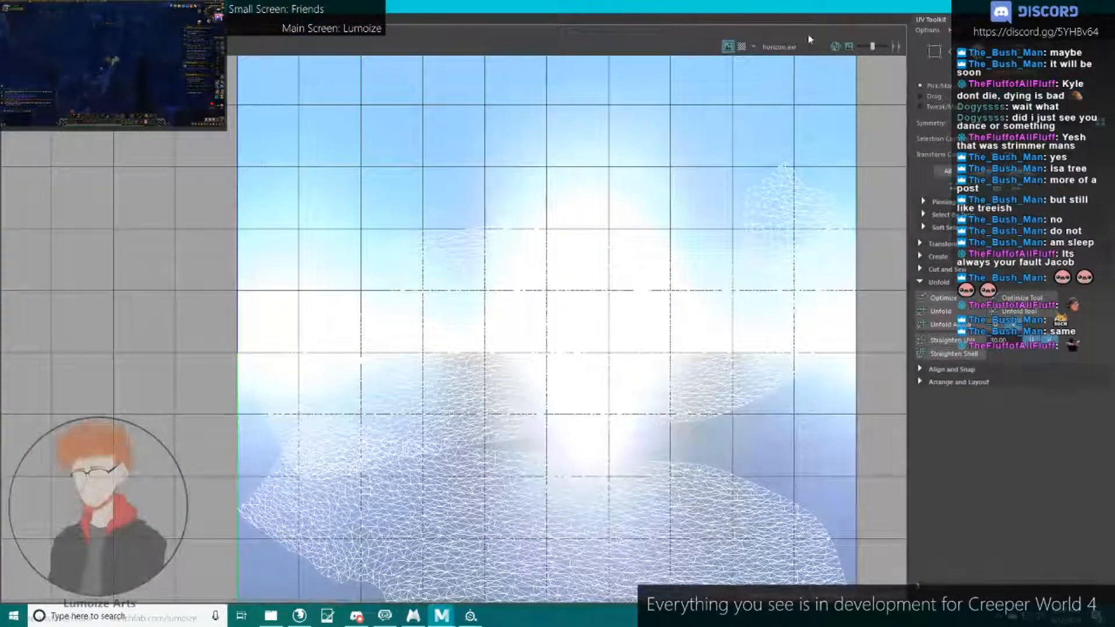
click(741, 46)
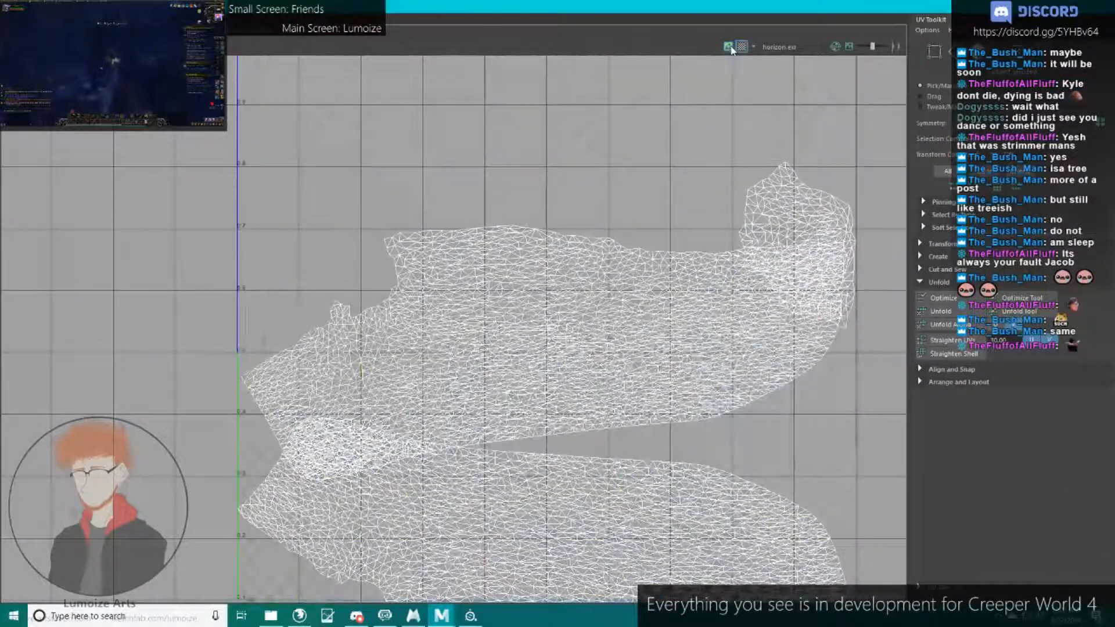
double_click(740, 12)
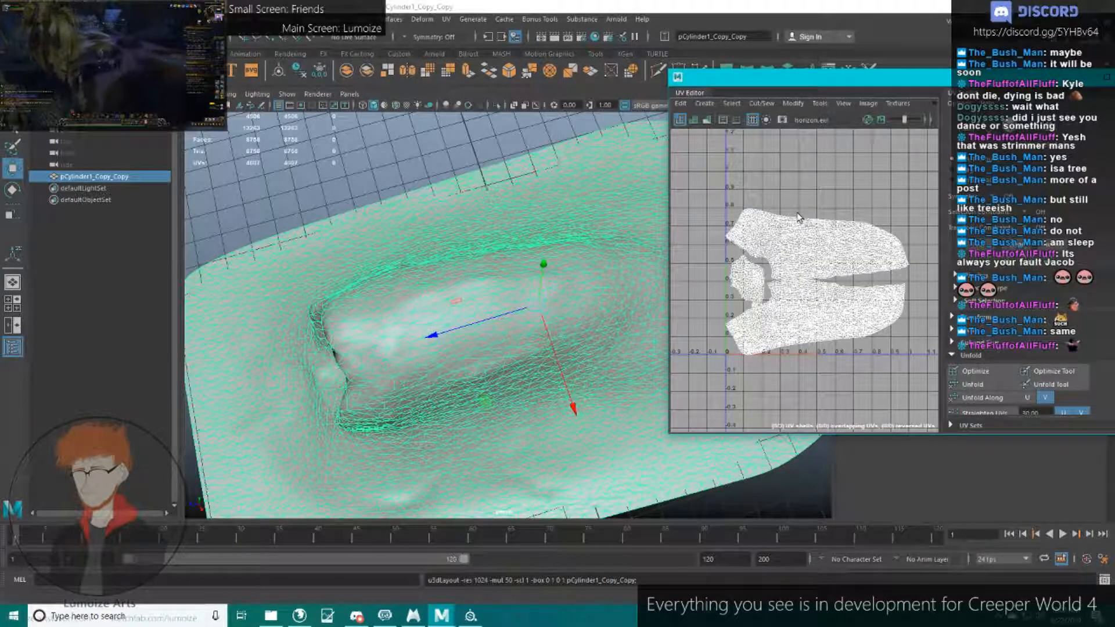
Export the selected mound mesh as FBX in the Mk2 folder, overwriting Blob2_low.fbx.
right_drag(799, 218, 826, 247)
click(826, 247)
right_drag(584, 211, 600, 179)
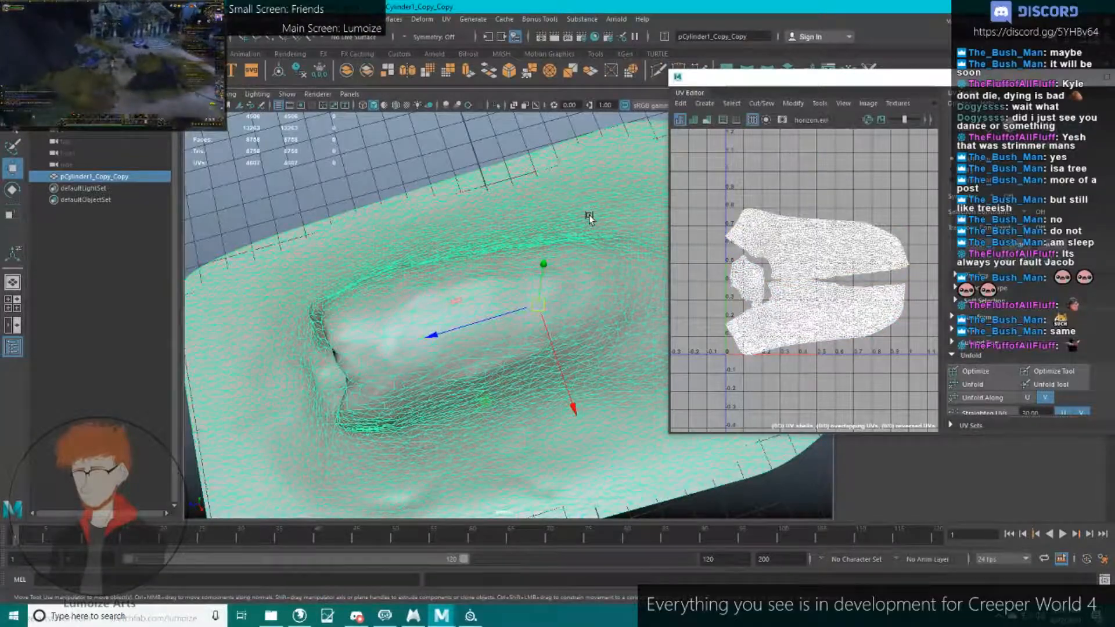
alt+drag(588, 217, 532, 187)
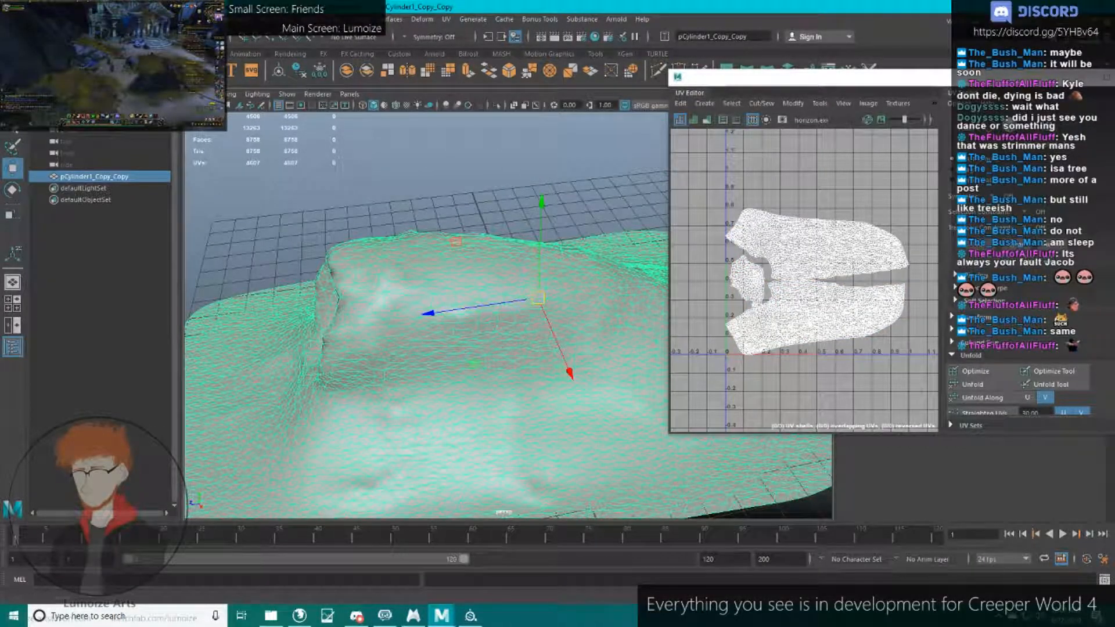
click(12, 19)
click(76, 179)
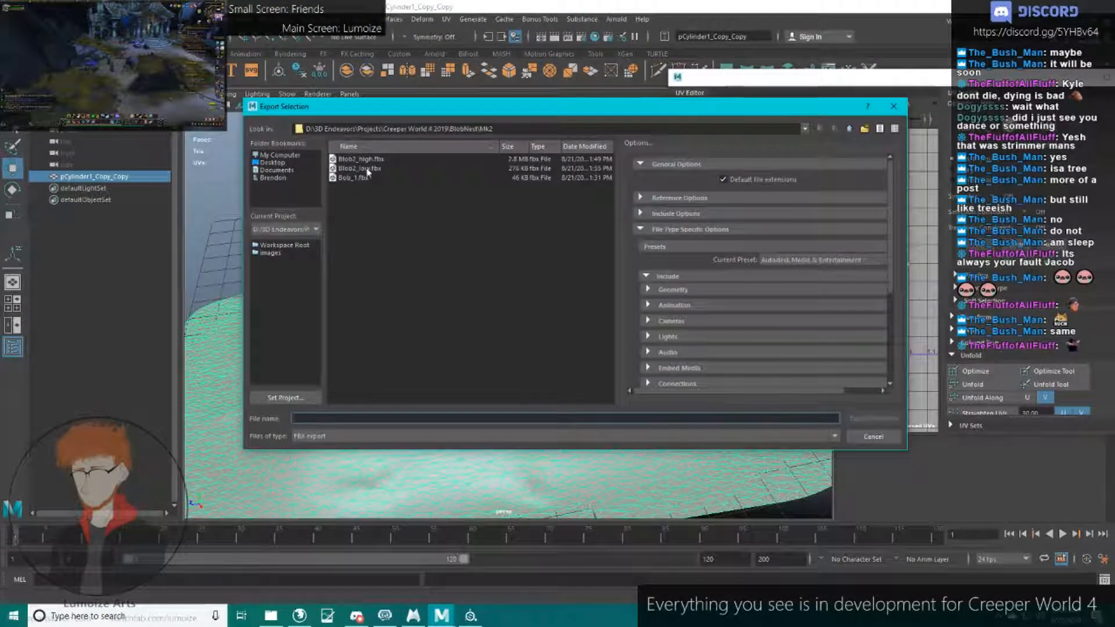
double_click(381, 169)
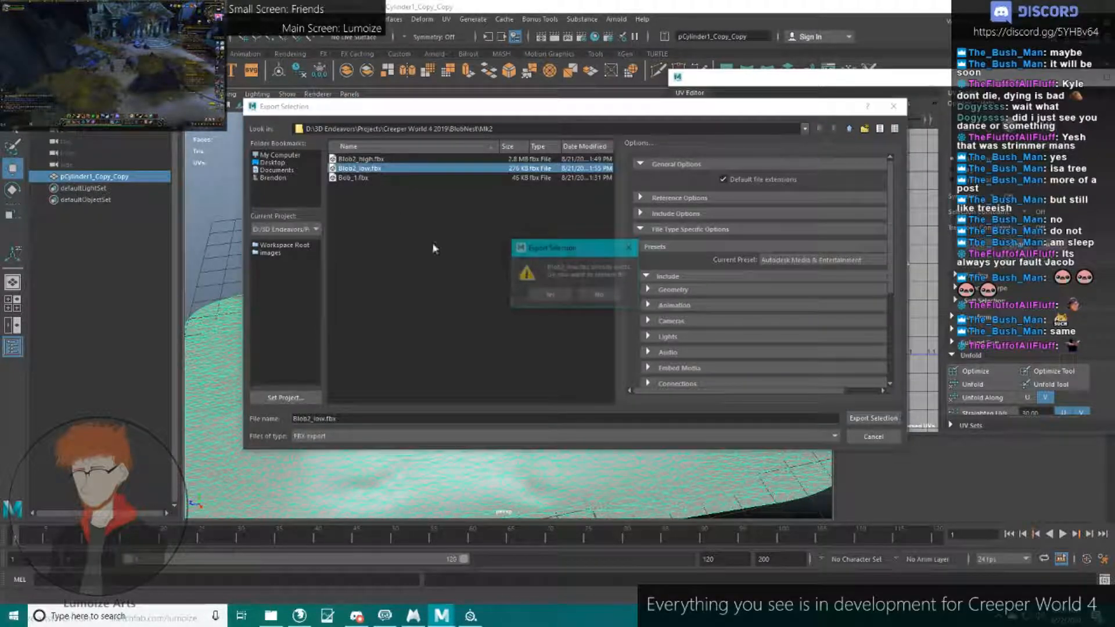
click(554, 295)
Switch to Substance Painter and create a new project from the re-exported Blob2_low.fbx mesh.
click(472, 617)
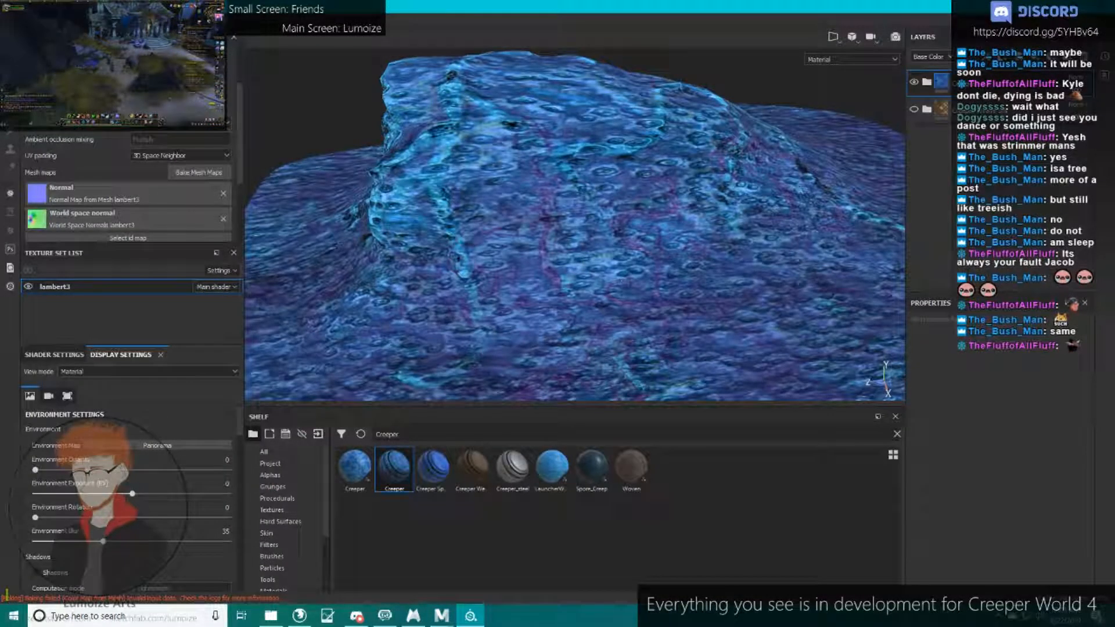
key(ctrl+n)
click(677, 191)
double_click(559, 254)
click(607, 323)
click(514, 327)
Bake the lambert3 mesh maps with Blob2_high.fbx as the high definition mesh.
alt+drag(657, 168, 581, 204)
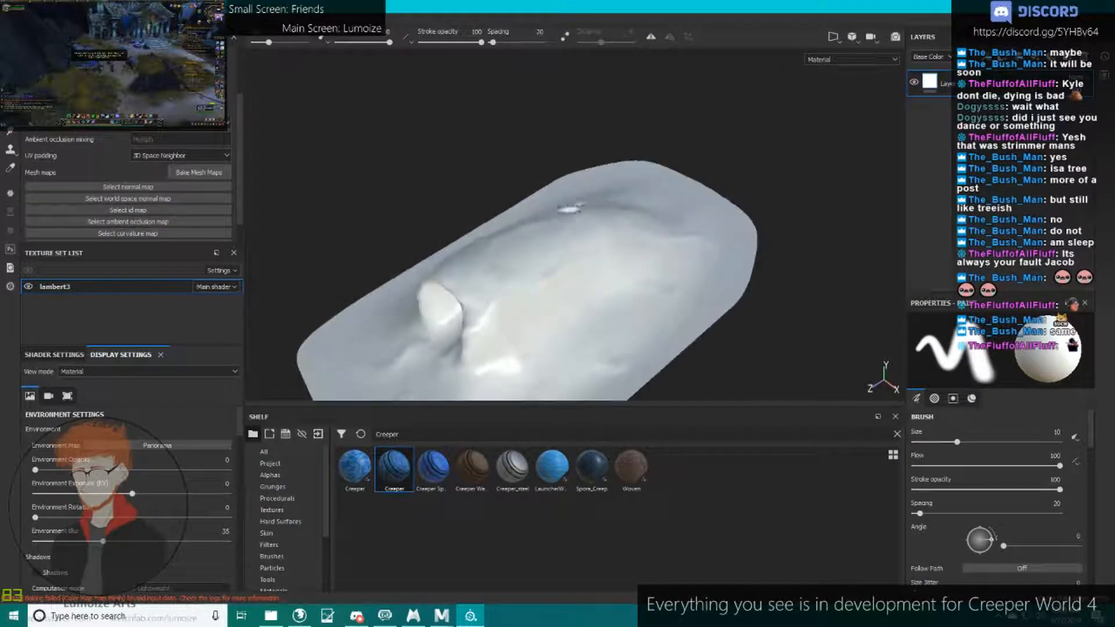
alt+right_drag(581, 204, 334, 224)
alt+drag(334, 224, 435, 177)
click(216, 176)
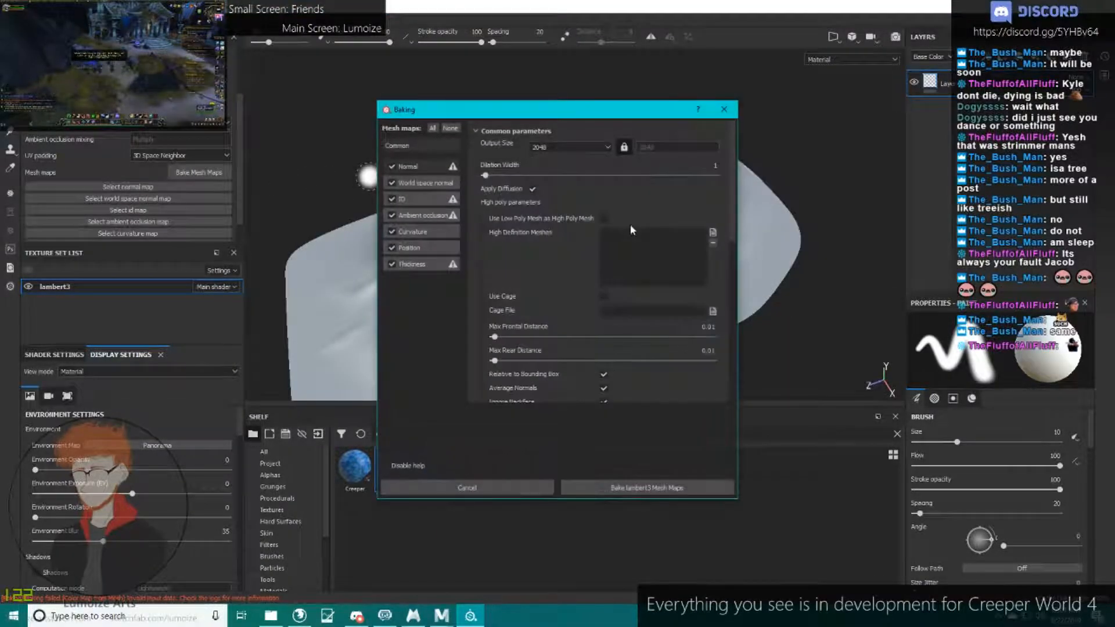
click(713, 232)
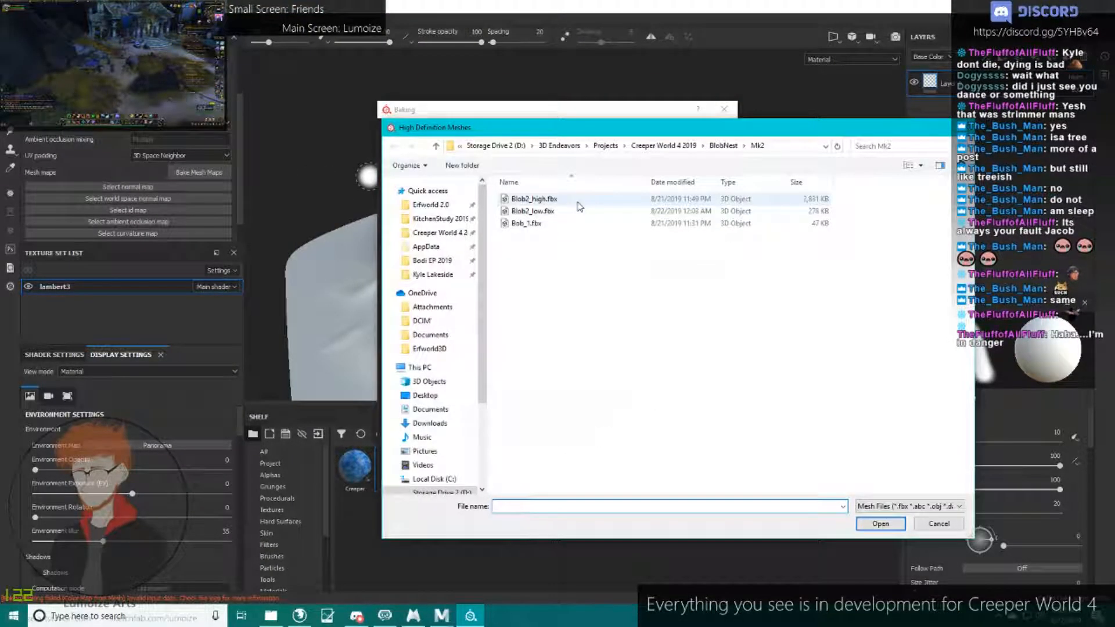
double_click(540, 194)
click(655, 486)
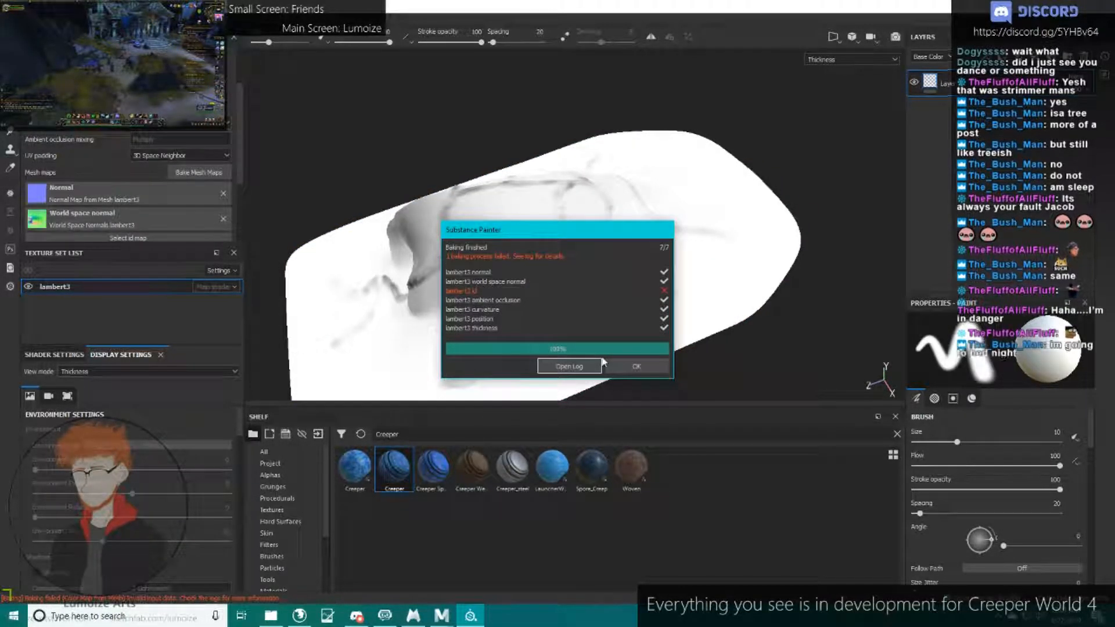
click(627, 367)
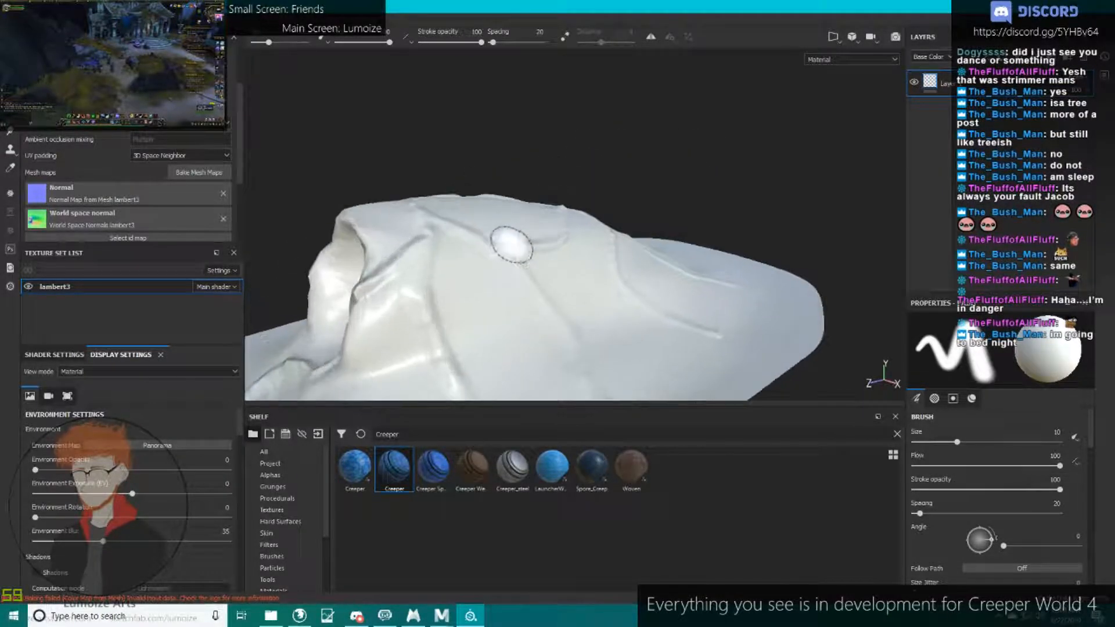
Rebake the lambert3 mesh maps with antialiasing set to Subsampling 8x8.
click(189, 171)
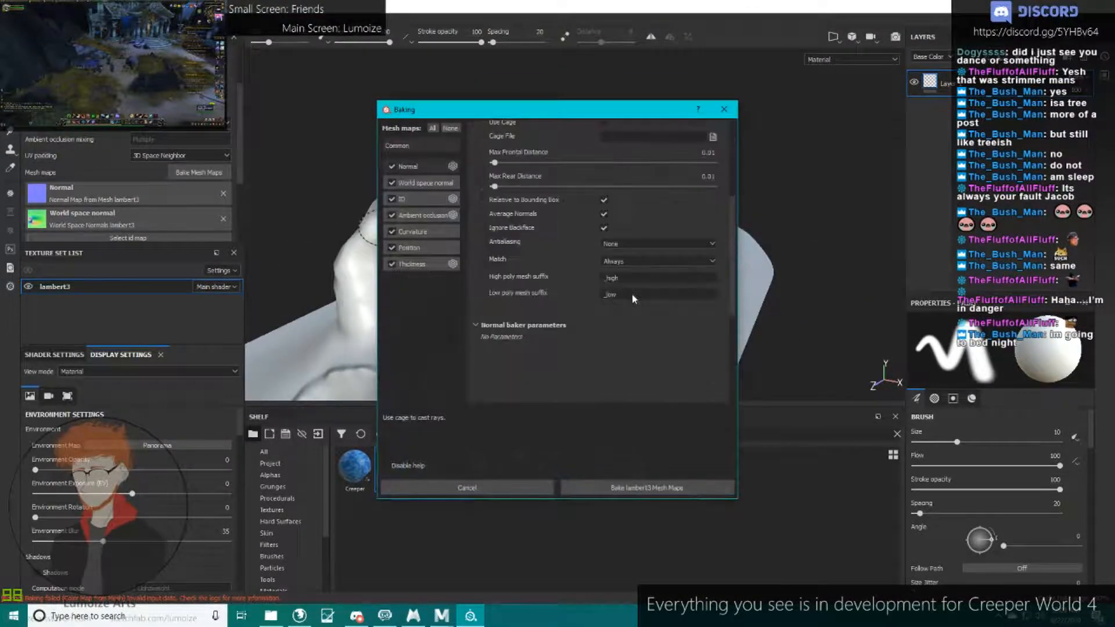
click(631, 244)
click(630, 244)
click(630, 243)
click(649, 274)
click(639, 244)
click(652, 279)
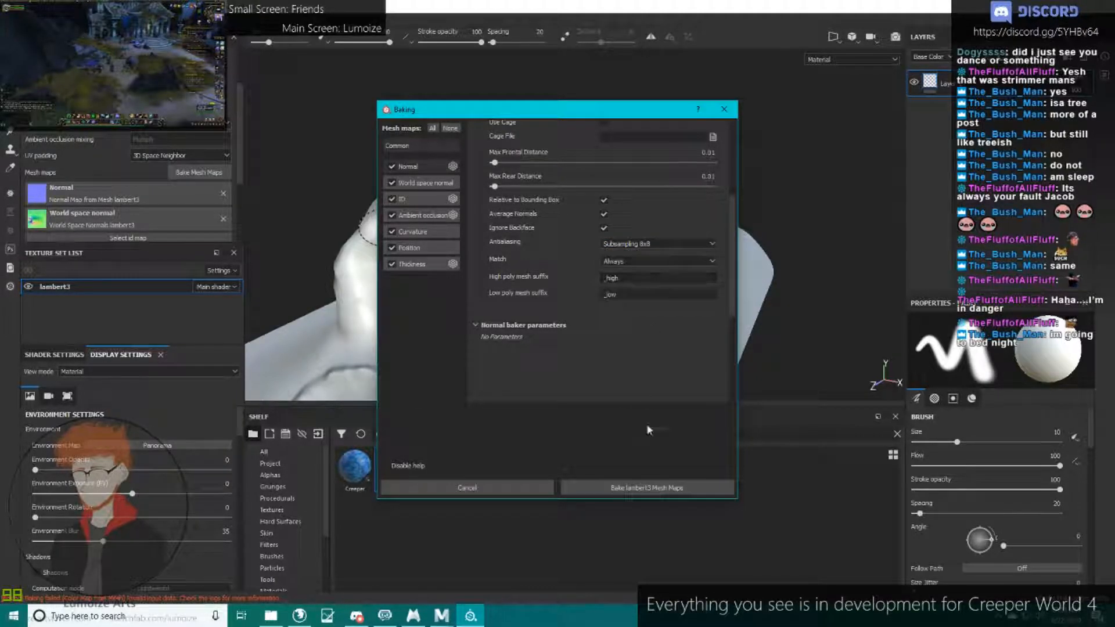
click(646, 488)
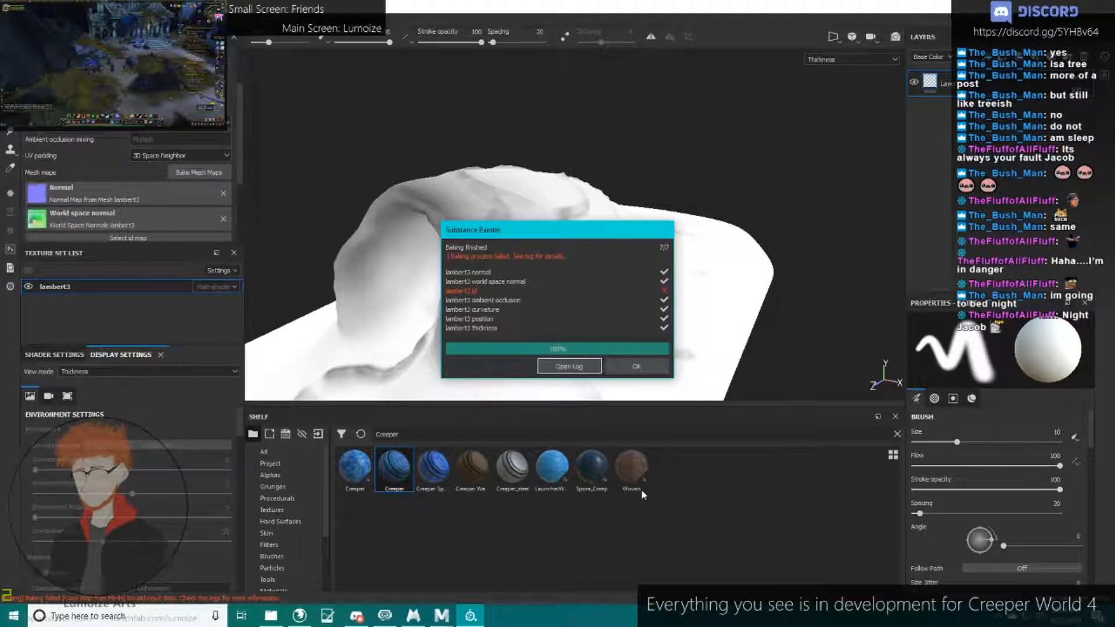
click(636, 366)
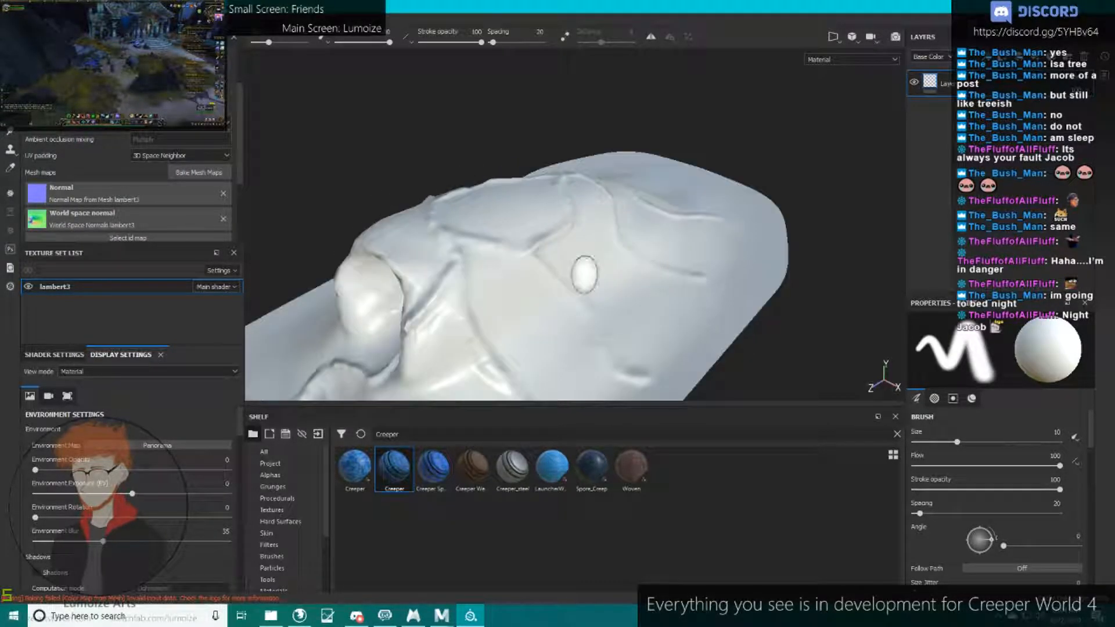
Apply the brown wood-like Creeper smart material from the shelf to the mound.
click(473, 474)
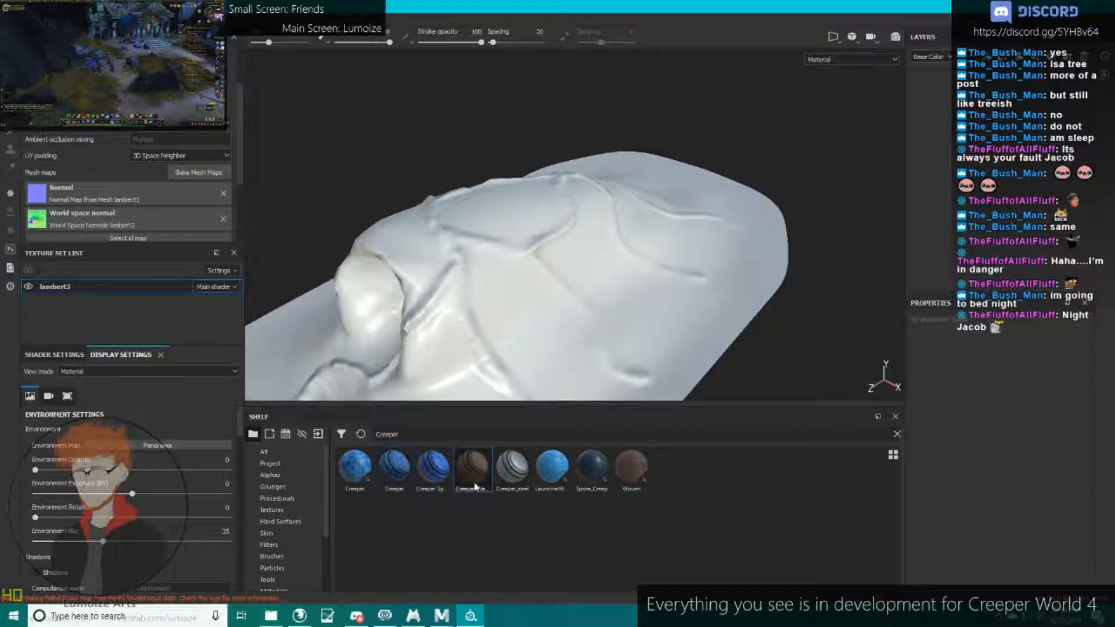
drag(1054, 137, 1052, 137)
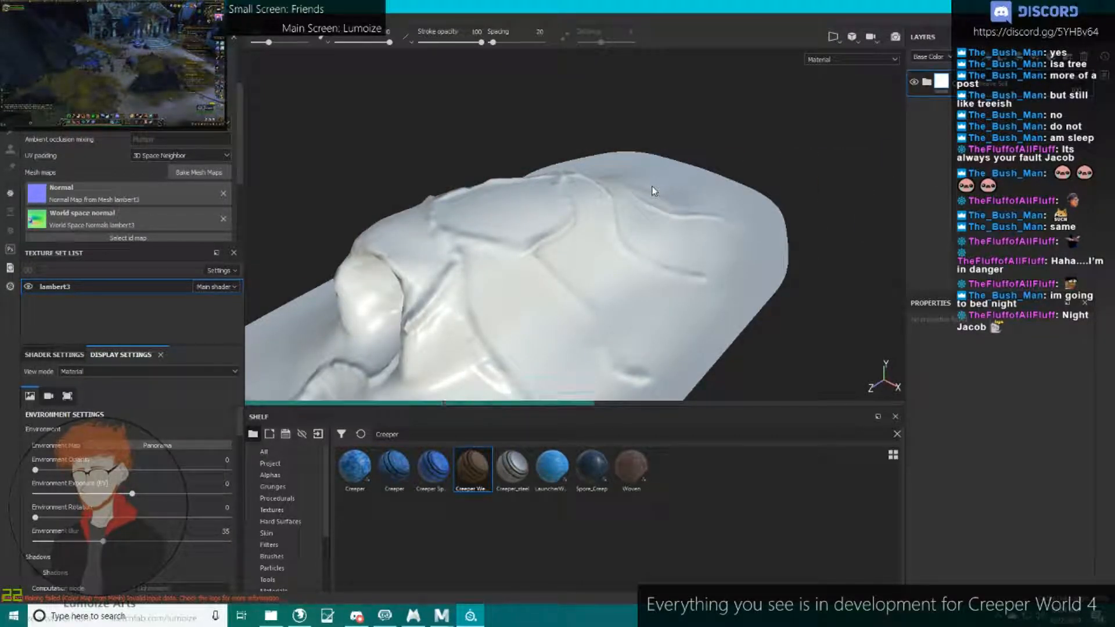
alt+drag(655, 190, 568, 231)
alt+right_drag(568, 231, 645, 228)
alt+drag(645, 227, 691, 192)
In the brown material's Woven fill layer, use UV projection with rotation 90 and scale 5.
click(927, 83)
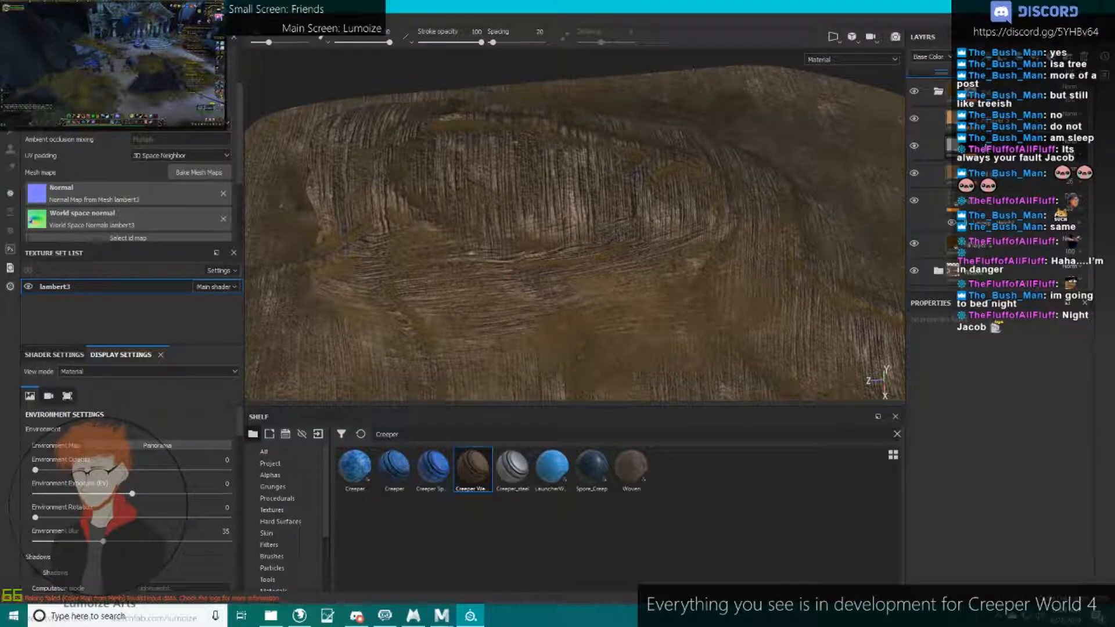
click(946, 277)
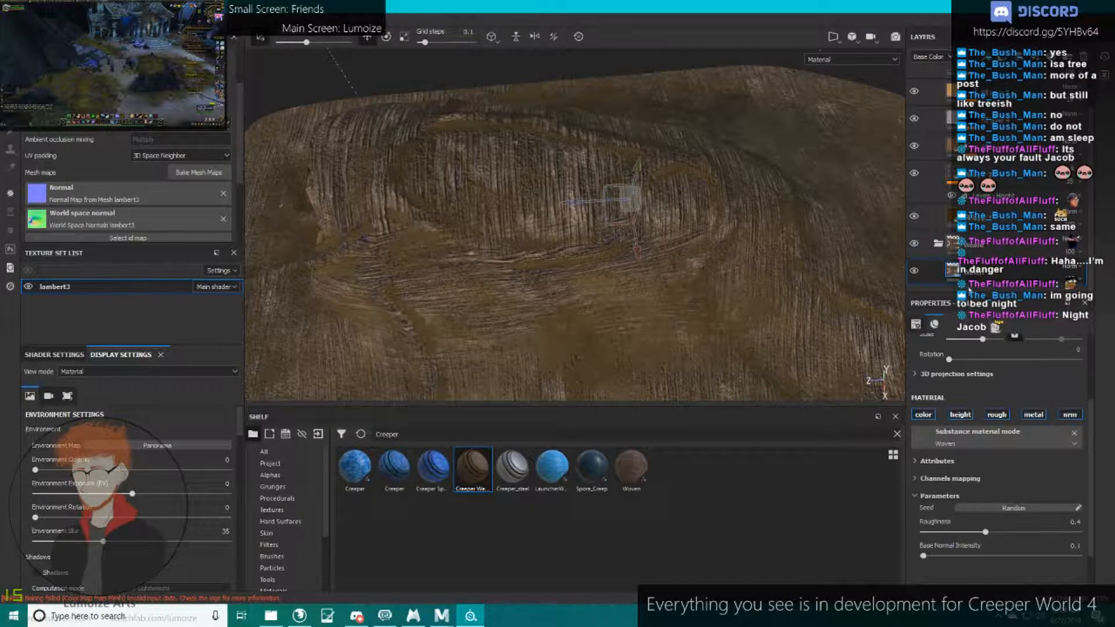
click(999, 360)
click(987, 371)
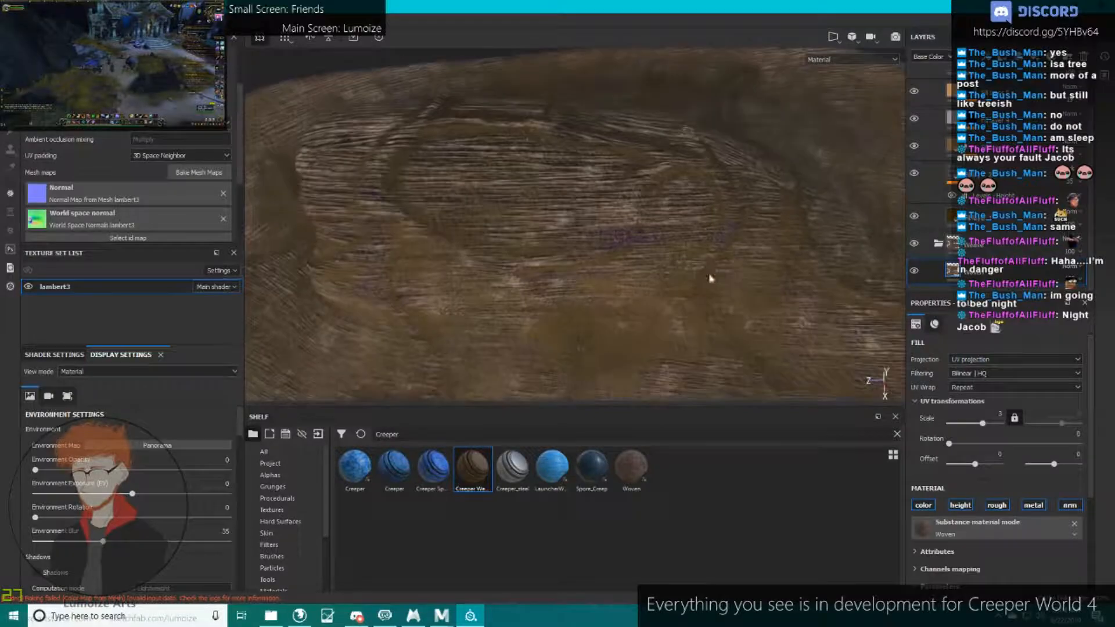
text(90)
key(Return)
alt+drag(618, 261, 669, 304)
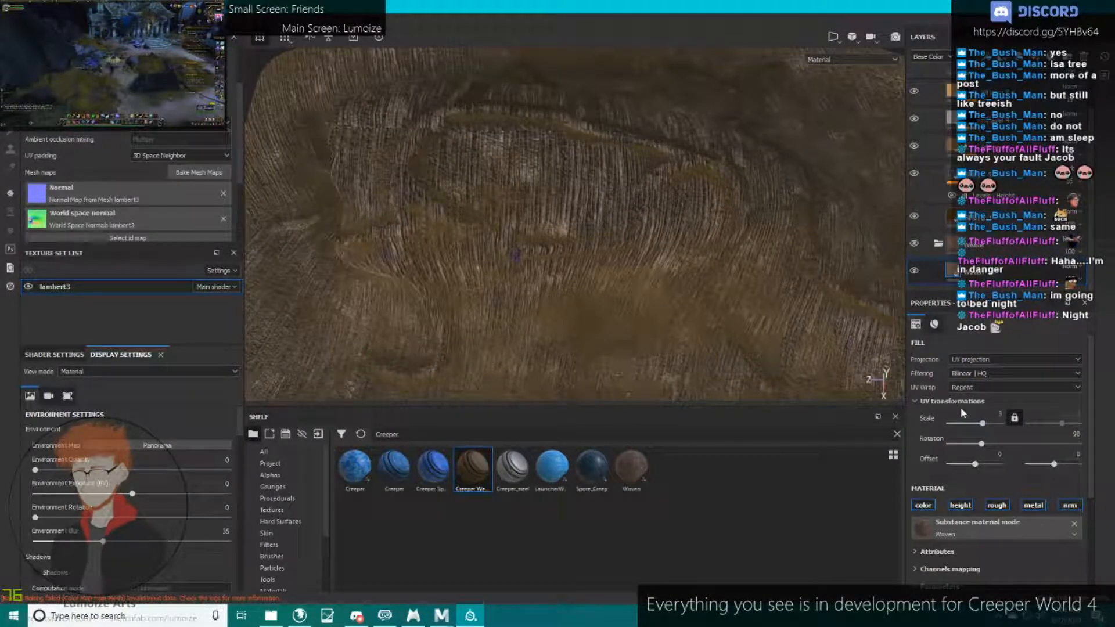
text(5)
key(Return)
alt+drag(592, 243, 641, 259)
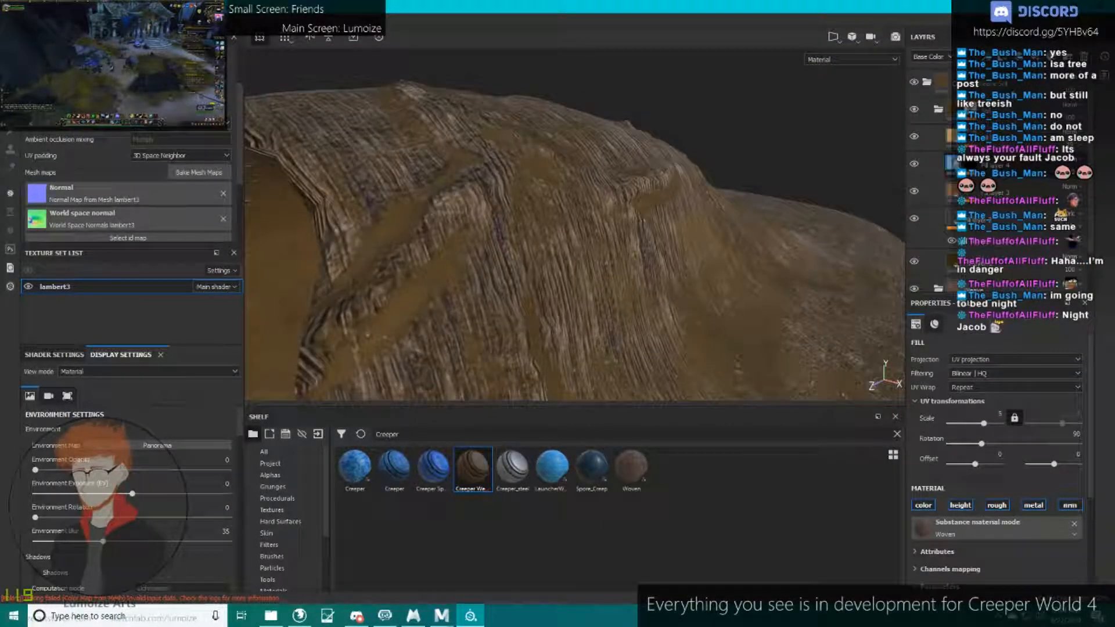
Hide the brown material group and add the blue Creeper smart material above it with a black mask.
click(916, 82)
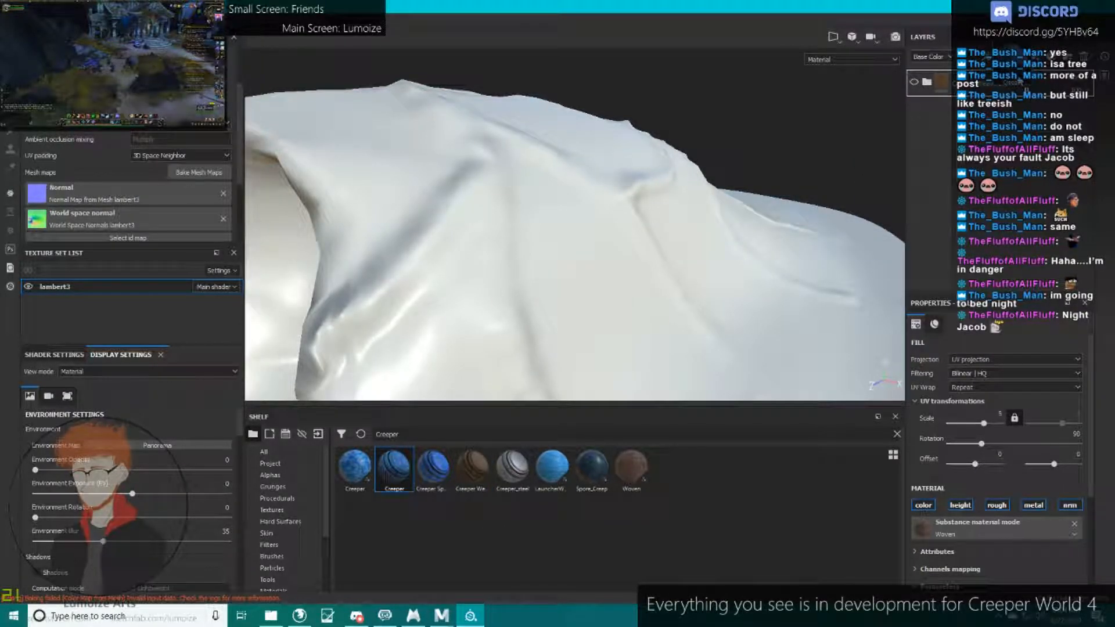
click(1000, 58)
mouse_move(846, 157)
alt+mouse_down()
mouse_move(692, 209)
mouse_move(714, 218)
mouse_move(633, 237)
mouse_move(706, 271)
mouse_move(609, 203)
mouse_move(630, 238)
alt+mouse_up()
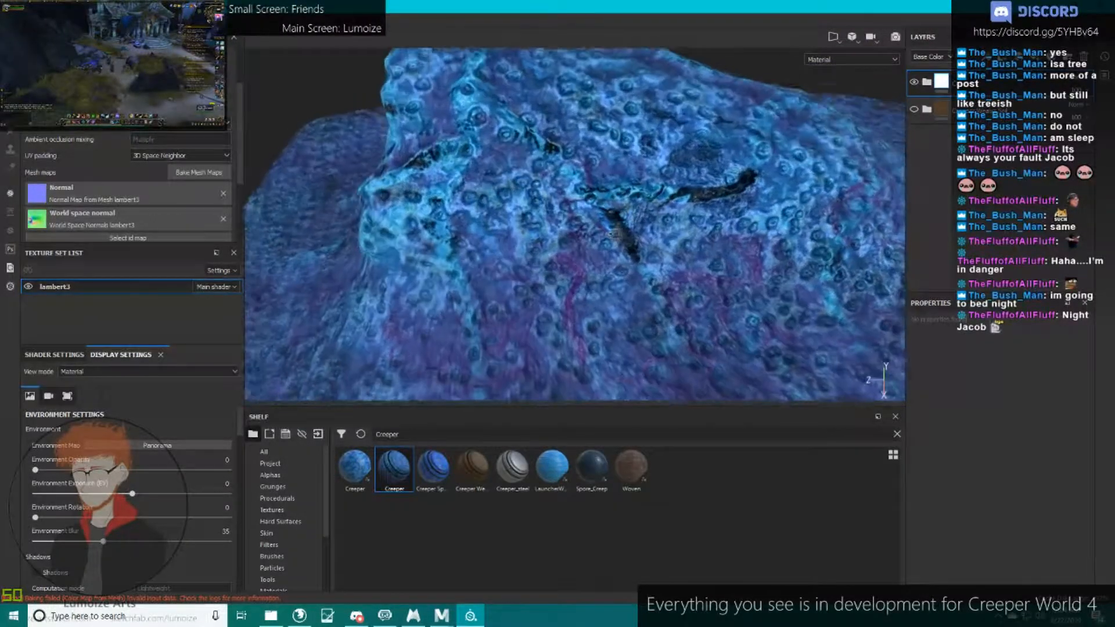
right_click(951, 87)
click(981, 106)
Set the brush size to 3.2 and paint the blue Creeper mask along the raised vein at the opening's base.
alt+drag(579, 198, 576, 231)
ctrl+right_drag(543, 262, 525, 295)
mouse_move(526, 294)
alt+mouse_down()
mouse_move(480, 333)
mouse_move(464, 325)
mouse_move(509, 346)
mouse_move(551, 328)
mouse_move(563, 295)
mouse_move(557, 203)
mouse_move(548, 294)
mouse_move(555, 260)
mouse_move(543, 218)
mouse_move(566, 142)
mouse_move(596, 96)
mouse_move(721, 114)
mouse_move(653, 167)
mouse_move(731, 171)
alt+mouse_up()
mouse_move(598, 294)
mouse_down()
mouse_move(656, 241)
mouse_move(644, 169)
mouse_move(653, 143)
mouse_up()
mouse_move(621, 240)
alt+mouse_down()
mouse_move(595, 149)
mouse_move(597, 174)
mouse_move(396, 250)
mouse_move(454, 272)
alt+mouse_up()
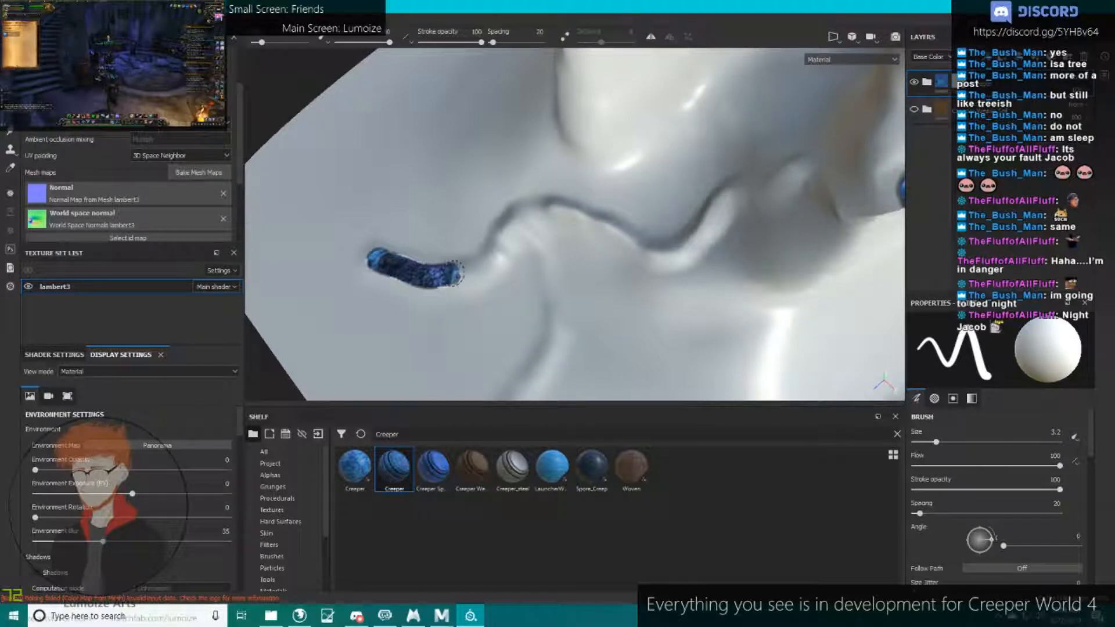
mouse_move(504, 228)
mouse_down()
mouse_move(572, 210)
mouse_move(642, 255)
mouse_move(697, 247)
mouse_move(733, 201)
mouse_move(801, 218)
mouse_up()
mouse_move(680, 245)
alt+mouse_down()
mouse_move(670, 297)
mouse_move(661, 258)
mouse_move(679, 204)
mouse_move(730, 169)
mouse_move(636, 225)
mouse_move(655, 208)
mouse_move(585, 281)
mouse_move(563, 341)
mouse_move(601, 228)
mouse_move(575, 162)
mouse_move(597, 194)
mouse_move(368, 182)
mouse_move(567, 215)
mouse_move(497, 284)
mouse_move(479, 340)
alt+mouse_up()
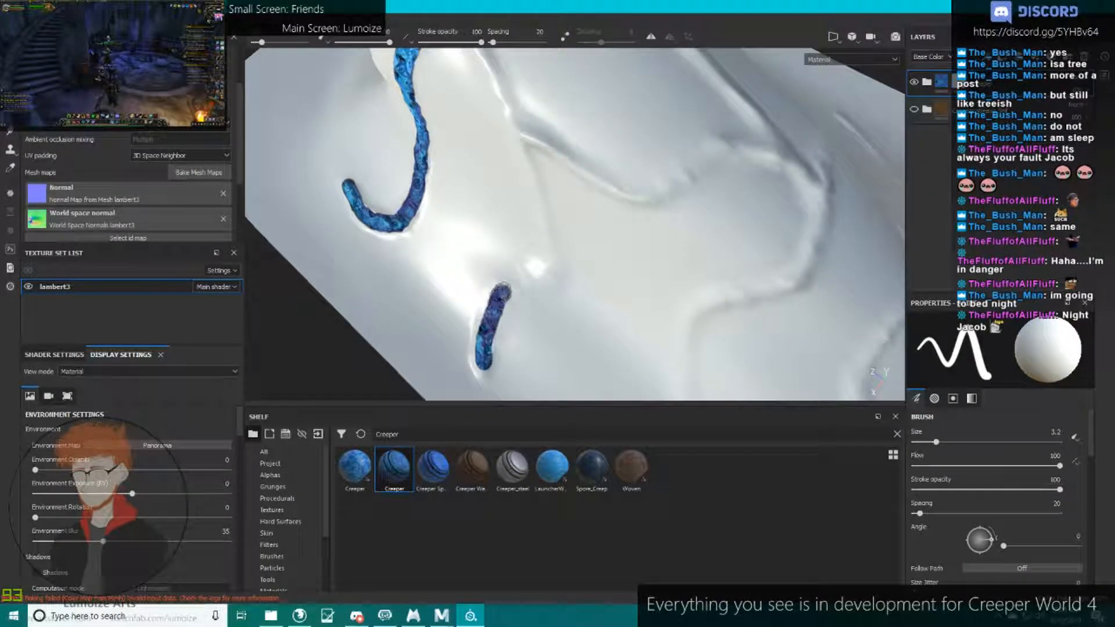
Paint the mask along the veins running up the mound's side and along the ridge joining them.
drag(546, 257, 534, 192)
alt+drag(550, 133, 595, 186)
scroll(388, 117, up, 1)
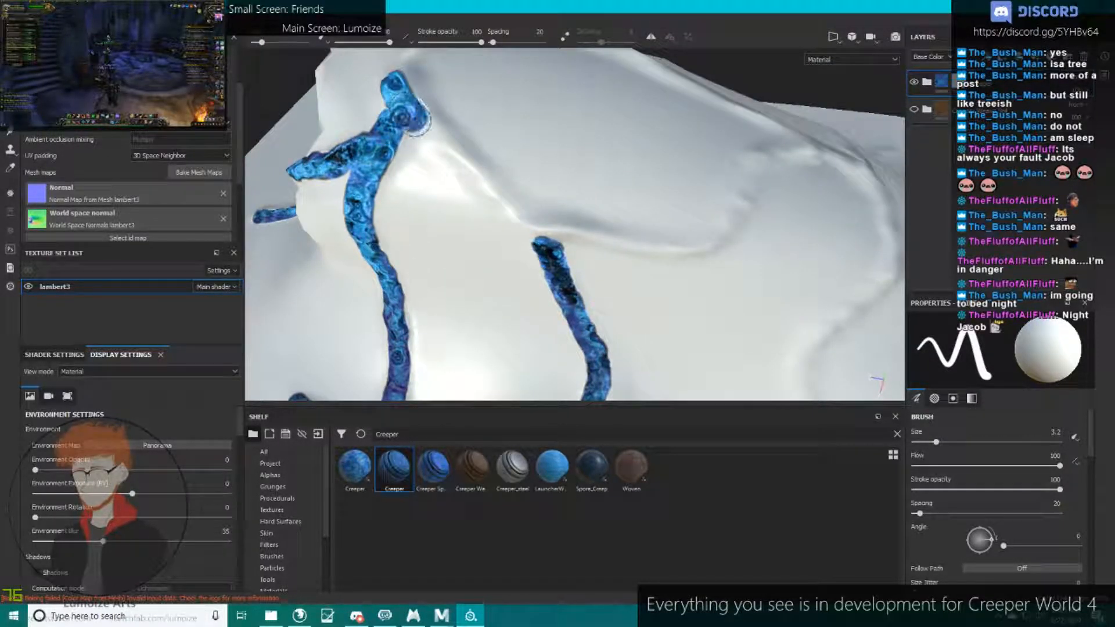
drag(448, 151, 492, 200)
drag(607, 247, 717, 249)
alt+drag(717, 250, 651, 219)
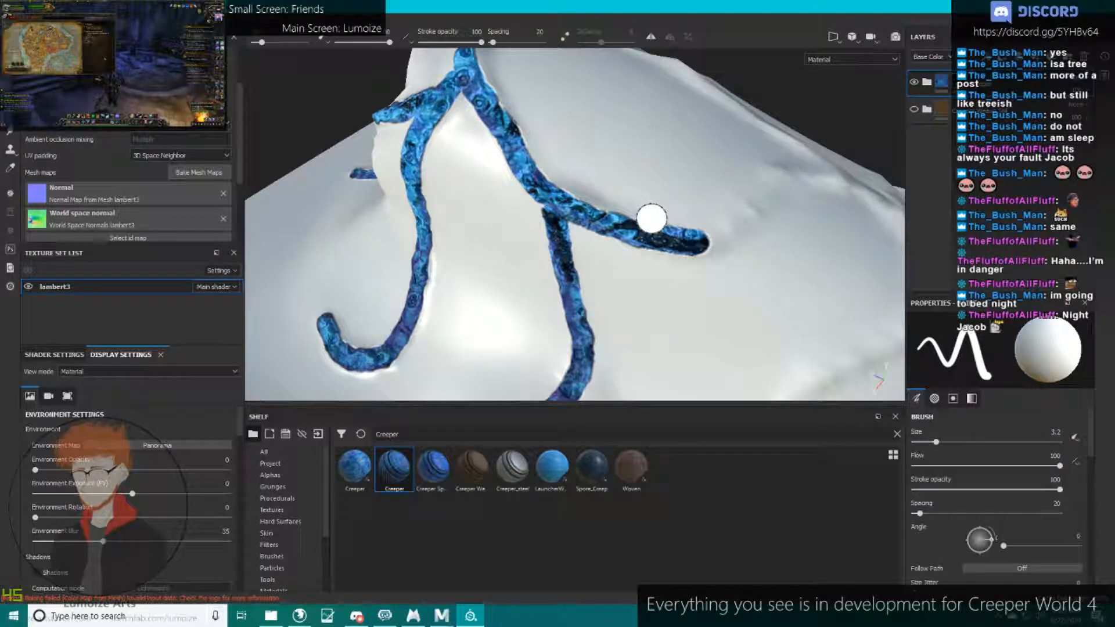
Extend the painted mask over the veins across the mound's top and down its far side.
mouse_move(652, 219)
alt+mouse_down()
mouse_move(490, 209)
mouse_move(555, 233)
alt+mouse_up()
mouse_move(534, 182)
mouse_down()
mouse_move(593, 164)
mouse_move(683, 173)
mouse_move(722, 243)
mouse_move(718, 287)
mouse_move(685, 249)
mouse_move(817, 182)
mouse_move(778, 210)
mouse_move(702, 217)
mouse_move(651, 192)
mouse_move(625, 194)
mouse_move(485, 328)
mouse_up()
mouse_move(625, 261)
alt+mouse_down()
mouse_move(754, 244)
mouse_move(589, 244)
mouse_move(398, 185)
alt+mouse_up()
mouse_move(334, 154)
mouse_down()
mouse_move(406, 200)
mouse_move(509, 230)
mouse_move(633, 287)
mouse_move(726, 308)
mouse_move(773, 273)
mouse_move(810, 201)
mouse_move(799, 172)
mouse_move(677, 77)
mouse_move(667, 253)
mouse_move(613, 297)
mouse_up()
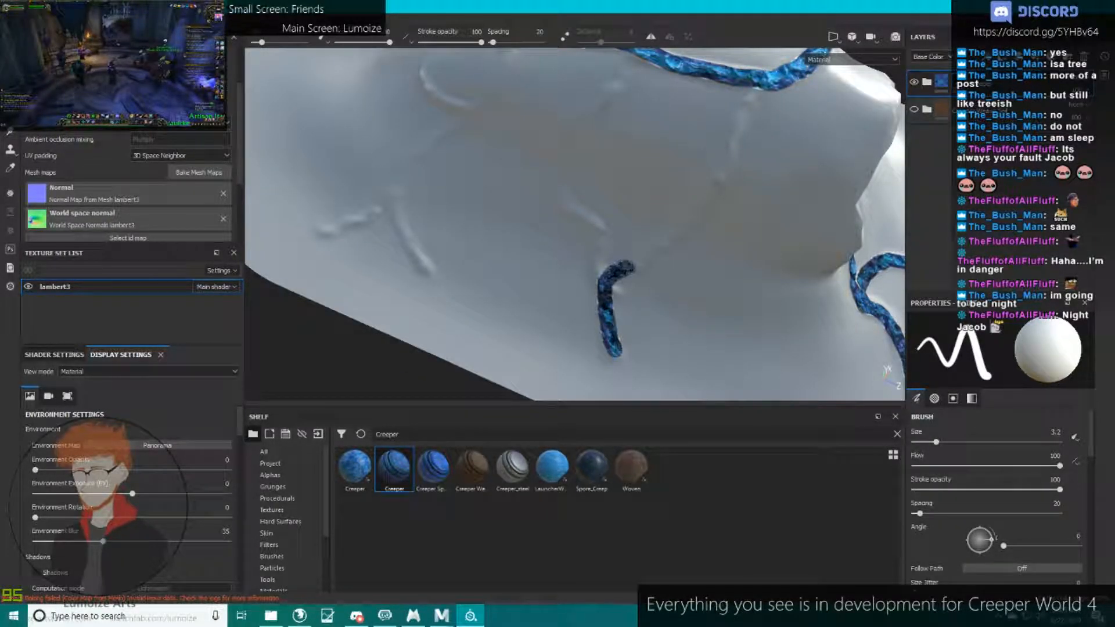
drag(671, 239, 705, 200)
mouse_move(615, 352)
alt+mouse_down()
mouse_move(645, 354)
mouse_move(613, 316)
alt+mouse_up()
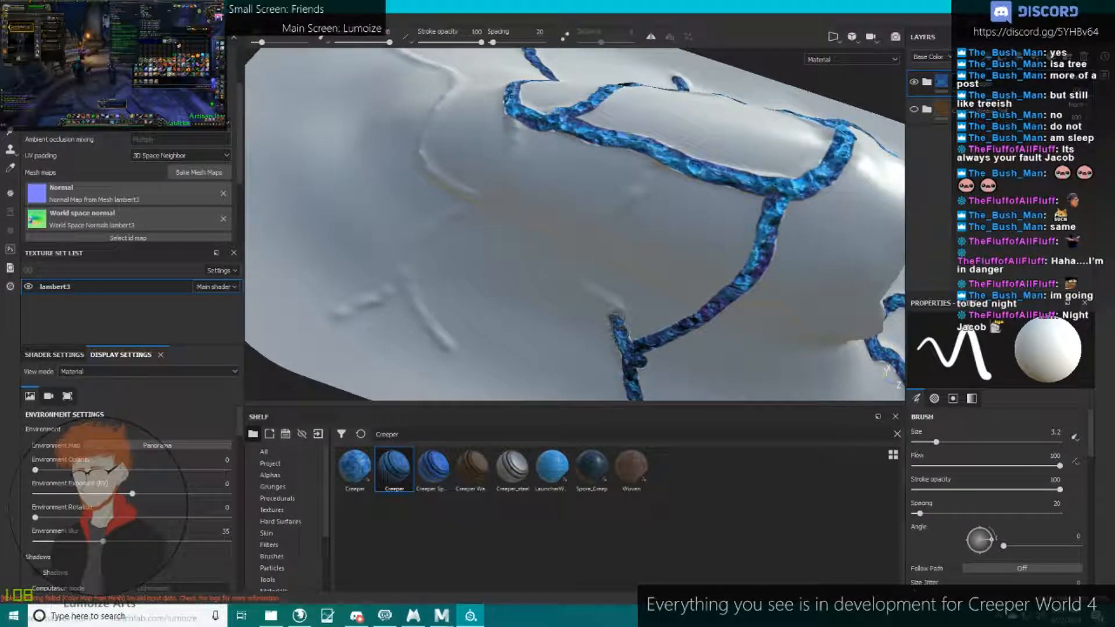
Paint the mask along the remaining long veins on the mound's rear slope, joining them to the painted network.
mouse_move(577, 225)
mouse_down()
mouse_move(632, 191)
mouse_move(646, 166)
mouse_move(627, 140)
mouse_move(637, 299)
mouse_up()
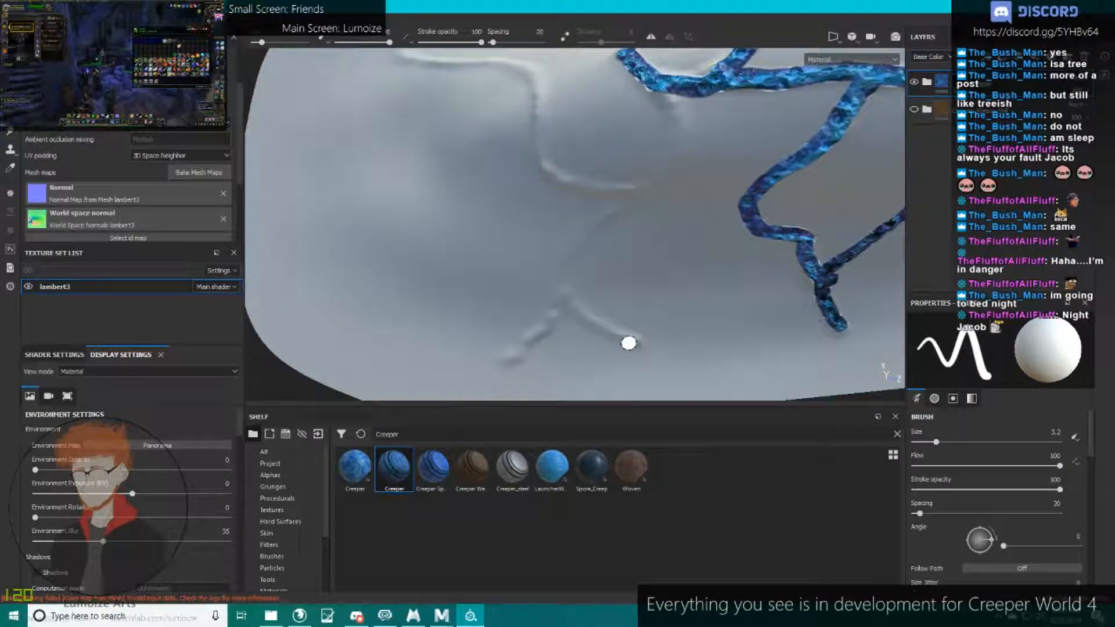
drag(621, 340, 570, 288)
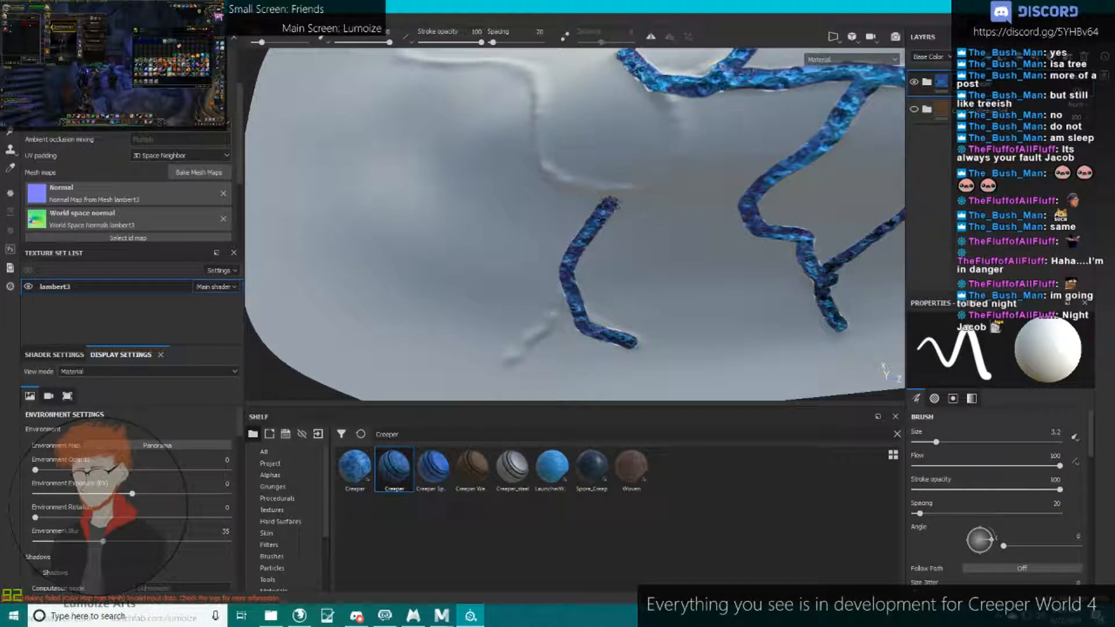
mouse_move(674, 166)
mouse_down()
mouse_move(681, 96)
mouse_move(361, 249)
mouse_up()
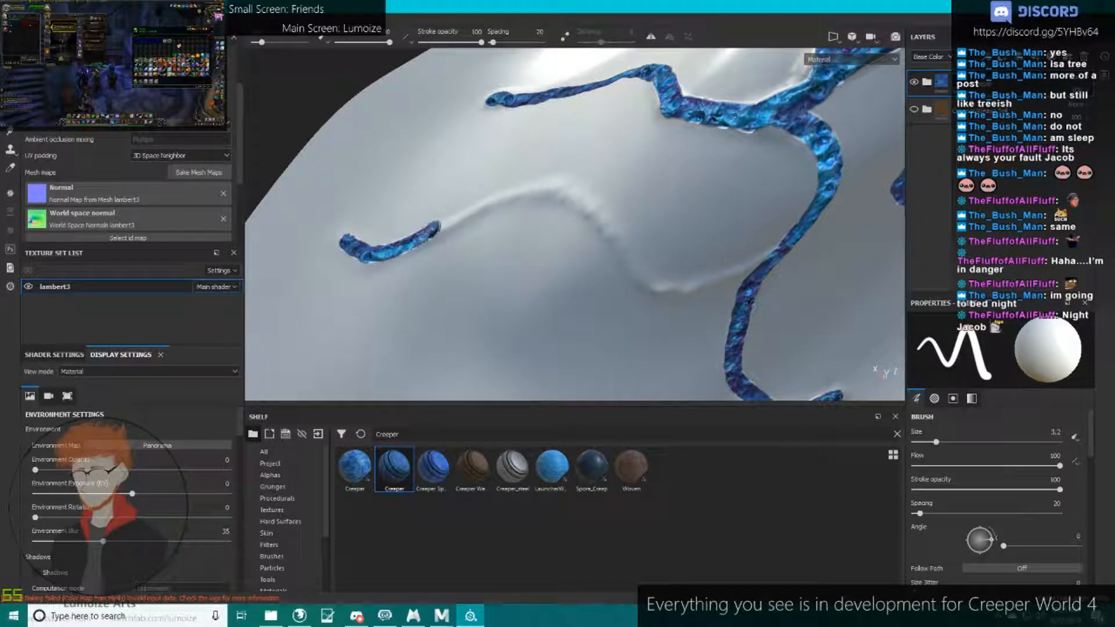
drag(574, 195, 642, 261)
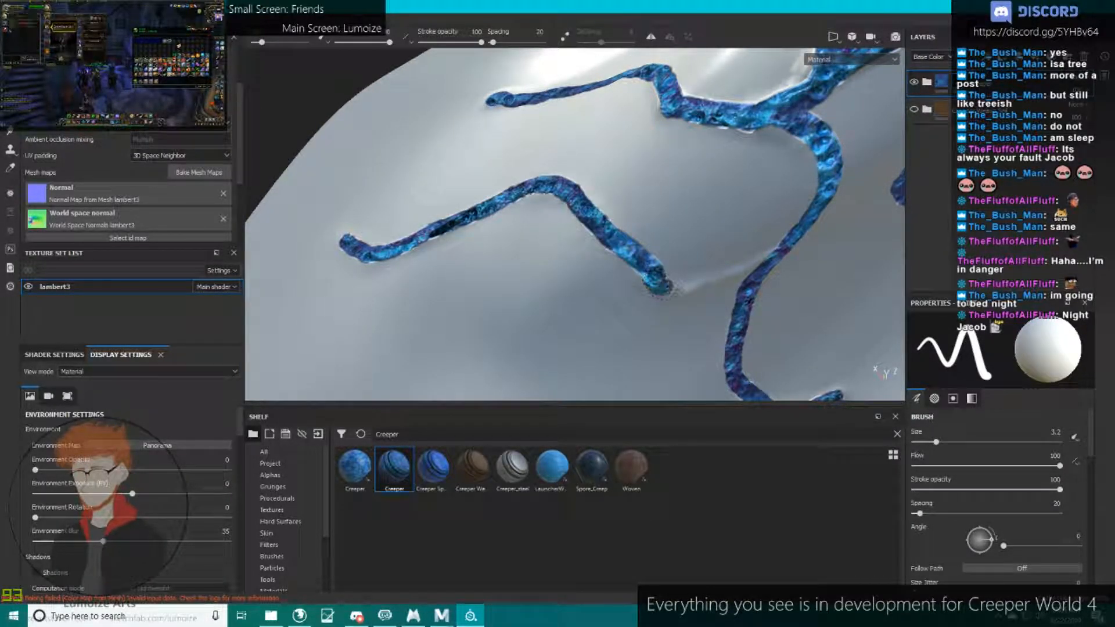
Set the brush size to 2.61 and fill out the mask at the vein junction beside the mound's opening.
alt+drag(765, 260, 685, 244)
alt+middle_drag(685, 244, 528, 141)
mouse_move(528, 141)
alt+mouse_down()
mouse_move(517, 325)
mouse_move(587, 233)
mouse_move(523, 224)
alt+mouse_up()
scroll(593, 198, down, 5)
mouse_move(697, 235)
alt+mouse_down()
mouse_move(650, 214)
mouse_move(518, 273)
mouse_move(485, 195)
alt+mouse_up()
mouse_move(554, 139)
alt+mouse_down()
mouse_move(631, 281)
mouse_move(636, 155)
alt+mouse_up()
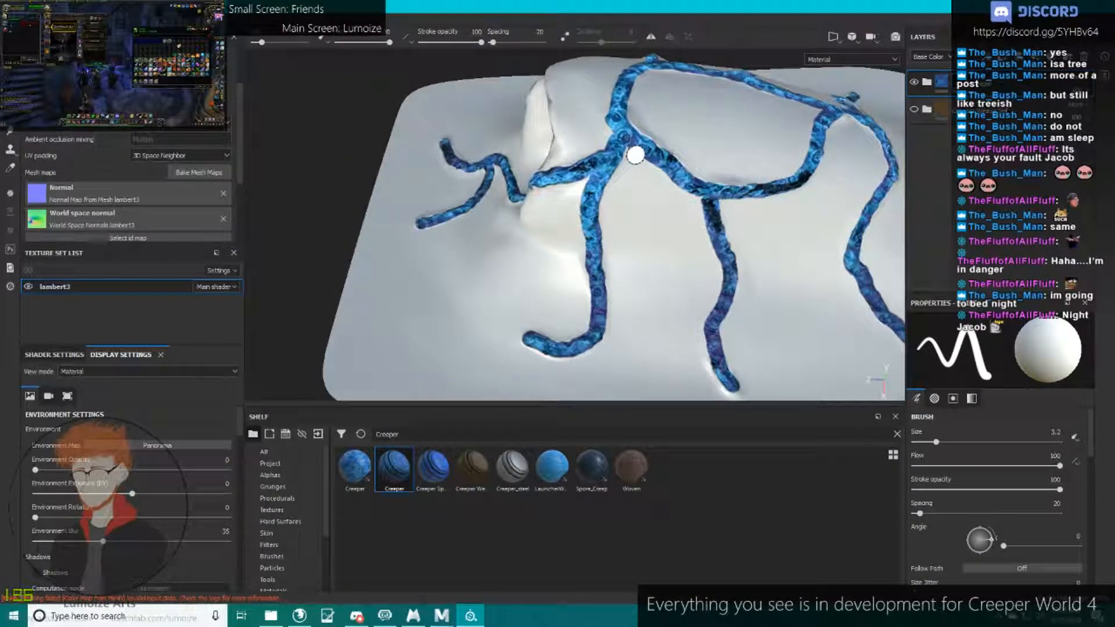
ctrl+right_drag(629, 154, 633, 157)
alt+drag(633, 157, 600, 219)
ctrl+right_drag(602, 166, 598, 164)
scroll(617, 146, up, 4)
scroll(617, 146, up, 3)
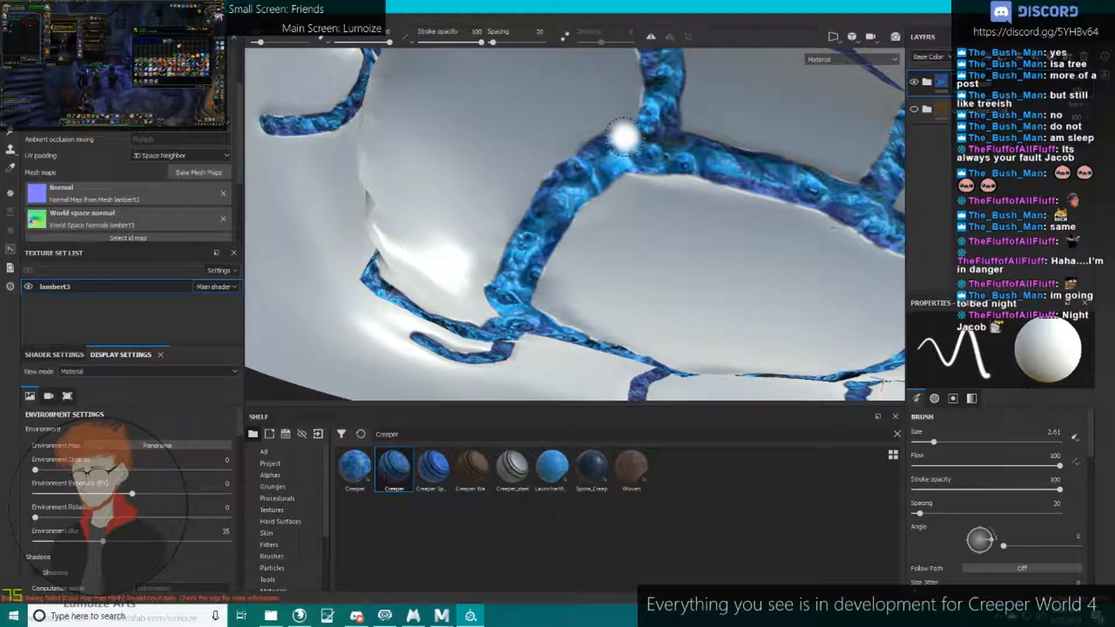
mouse_move(505, 229)
alt+mouse_down()
mouse_move(549, 268)
mouse_move(615, 191)
mouse_move(667, 155)
alt+mouse_up()
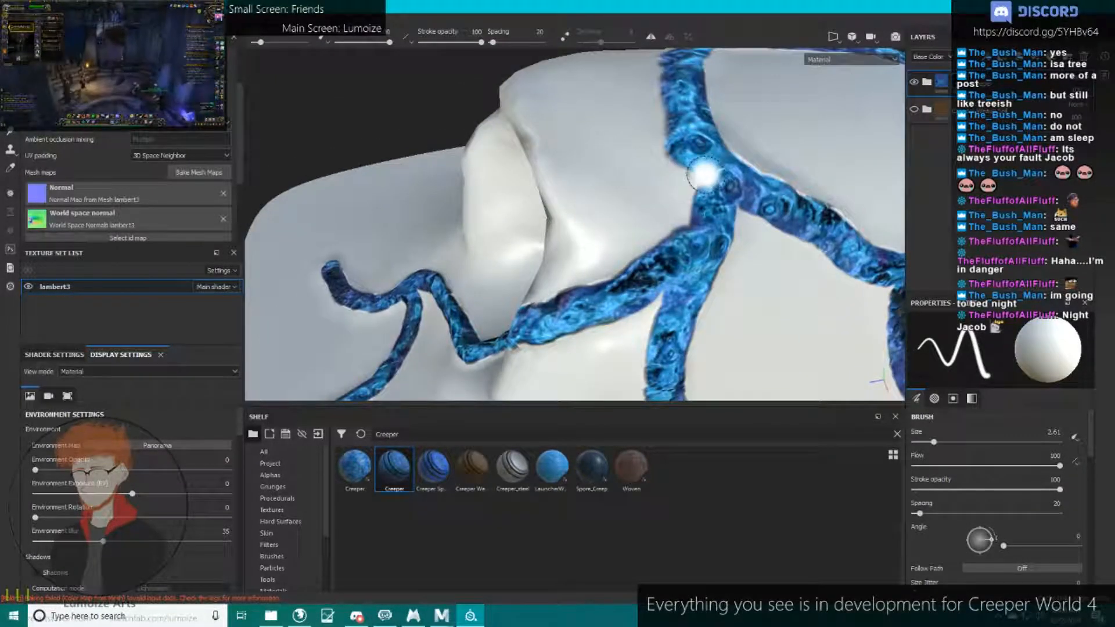
mouse_move(685, 224)
mouse_down()
mouse_move(559, 286)
mouse_move(801, 236)
mouse_move(708, 165)
mouse_move(737, 155)
mouse_up()
drag(723, 108, 721, 131)
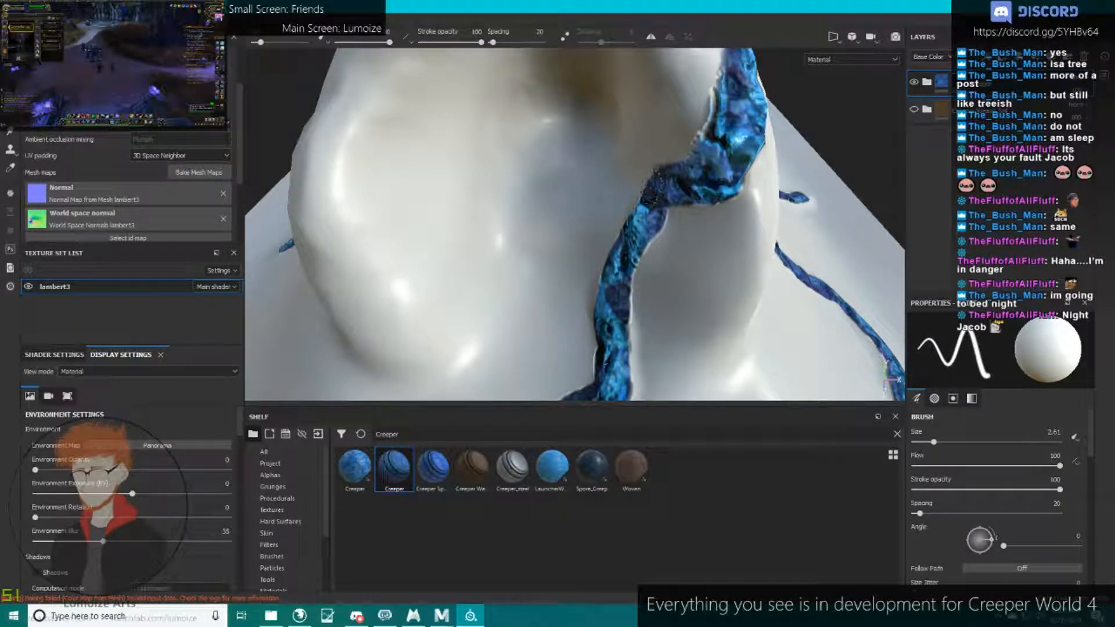
Widen the mask edges along the vein inside the opening and its branches on the ground.
mouse_move(627, 203)
alt+mouse_down()
mouse_move(650, 337)
mouse_move(638, 311)
alt+mouse_up()
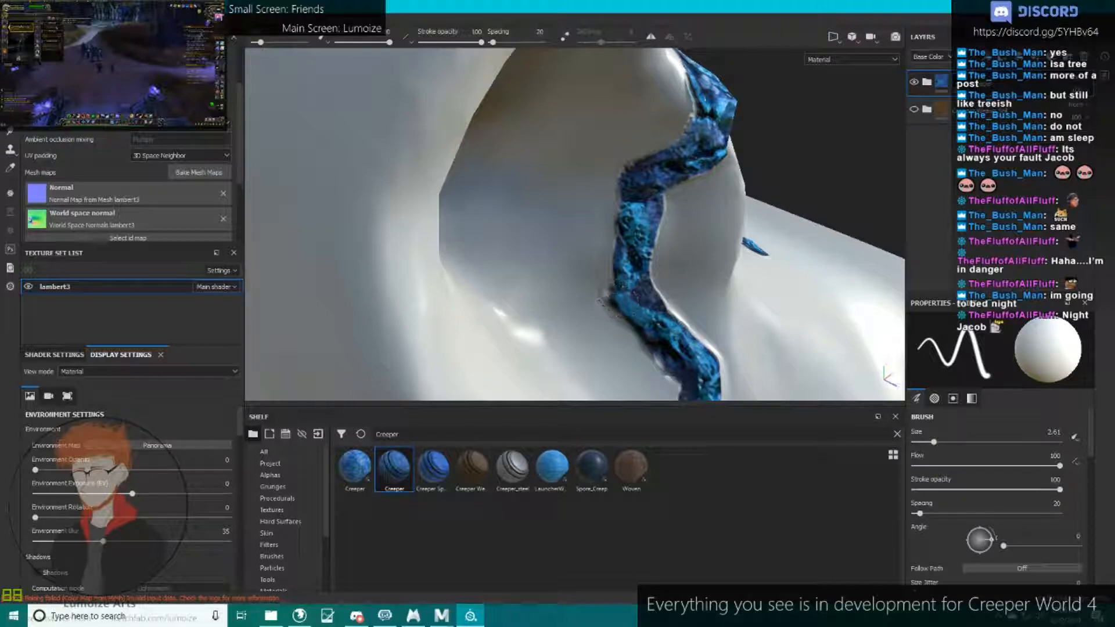
mouse_move(607, 224)
alt+mouse_down()
mouse_move(604, 291)
mouse_move(598, 119)
mouse_move(451, 287)
alt+mouse_up()
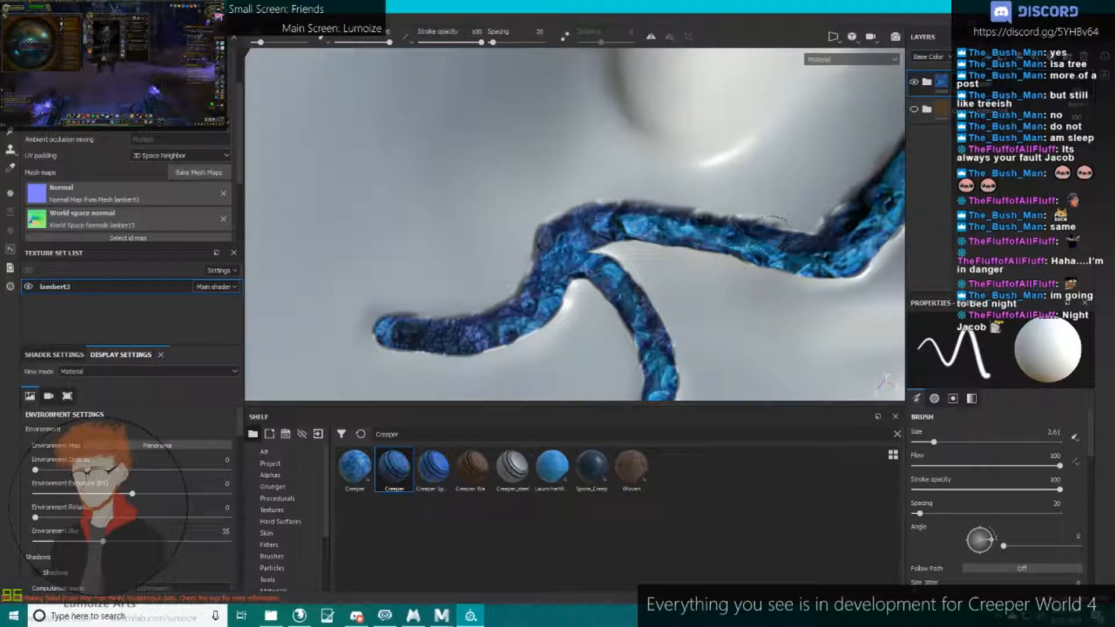
mouse_move(804, 270)
alt+mouse_down()
mouse_move(621, 210)
mouse_move(455, 269)
mouse_move(443, 304)
mouse_move(450, 328)
mouse_move(583, 296)
mouse_move(642, 218)
mouse_move(682, 191)
mouse_move(521, 143)
alt+mouse_up()
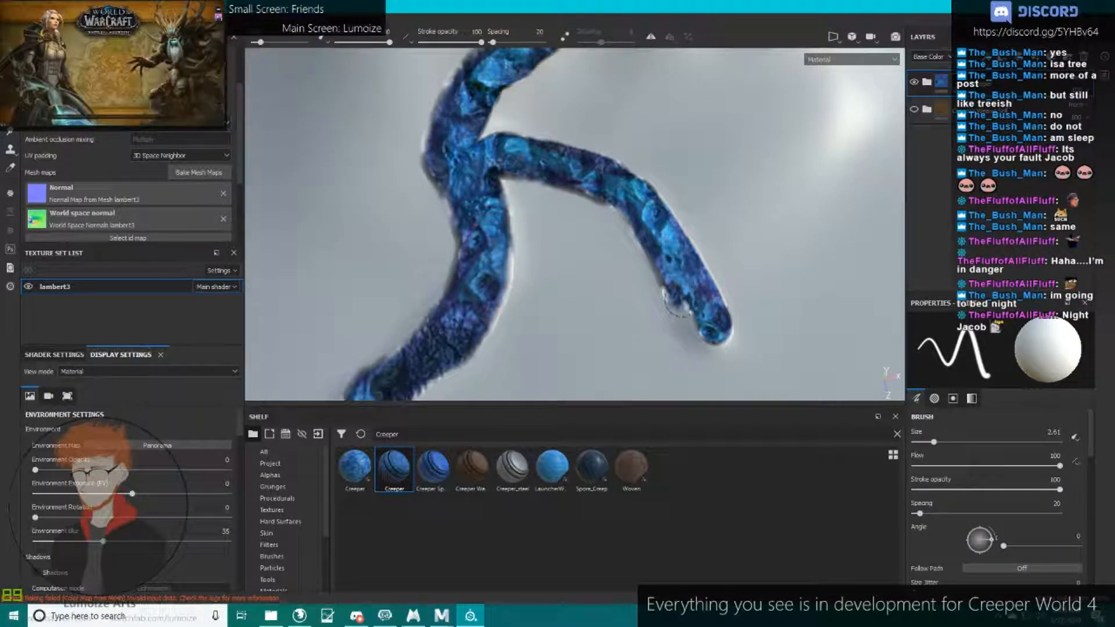
mouse_move(665, 293)
alt+mouse_down()
mouse_move(530, 339)
mouse_move(423, 312)
mouse_move(498, 301)
alt+mouse_up()
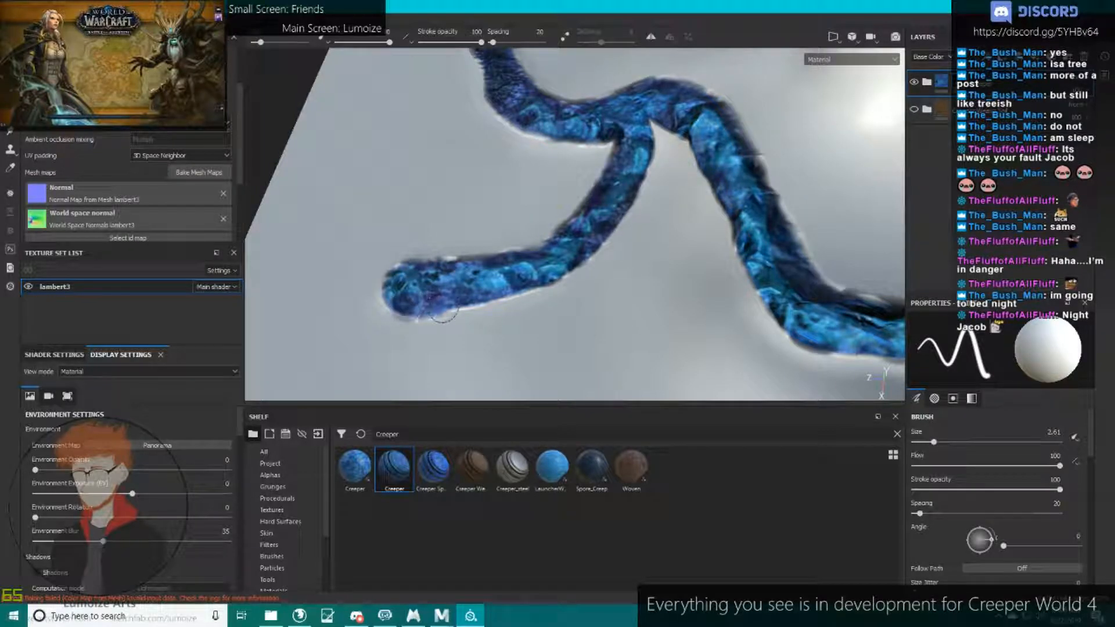
Thicken the mask on the short ground branch and along the vein connecting it to the opening.
drag(475, 311, 559, 285)
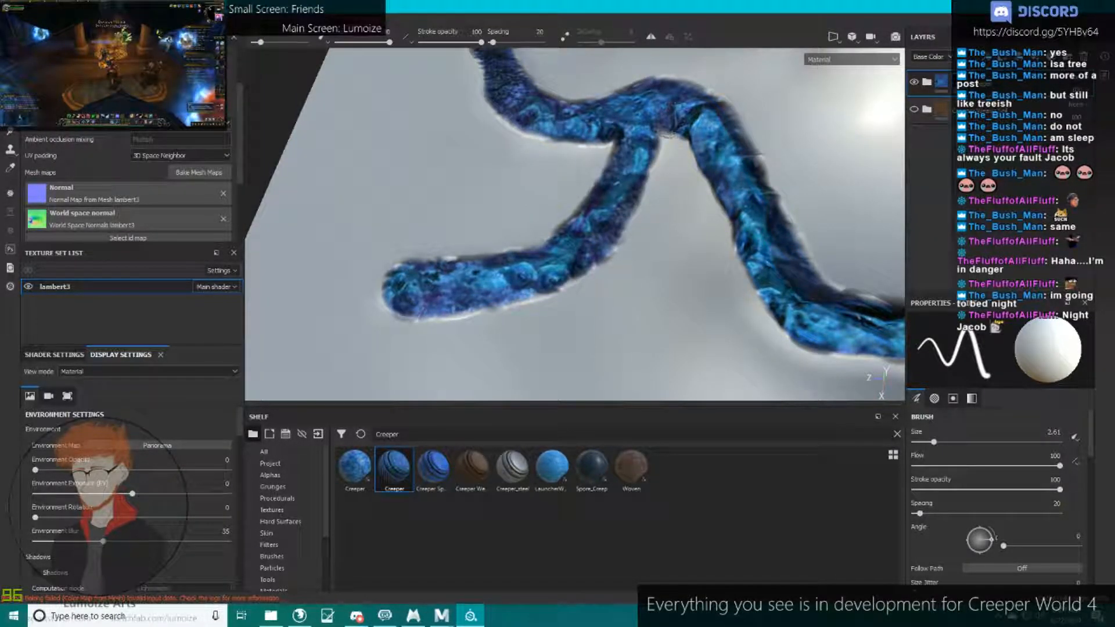
mouse_move(691, 152)
alt+mouse_down()
mouse_move(804, 132)
mouse_move(598, 137)
mouse_move(520, 169)
alt+mouse_up()
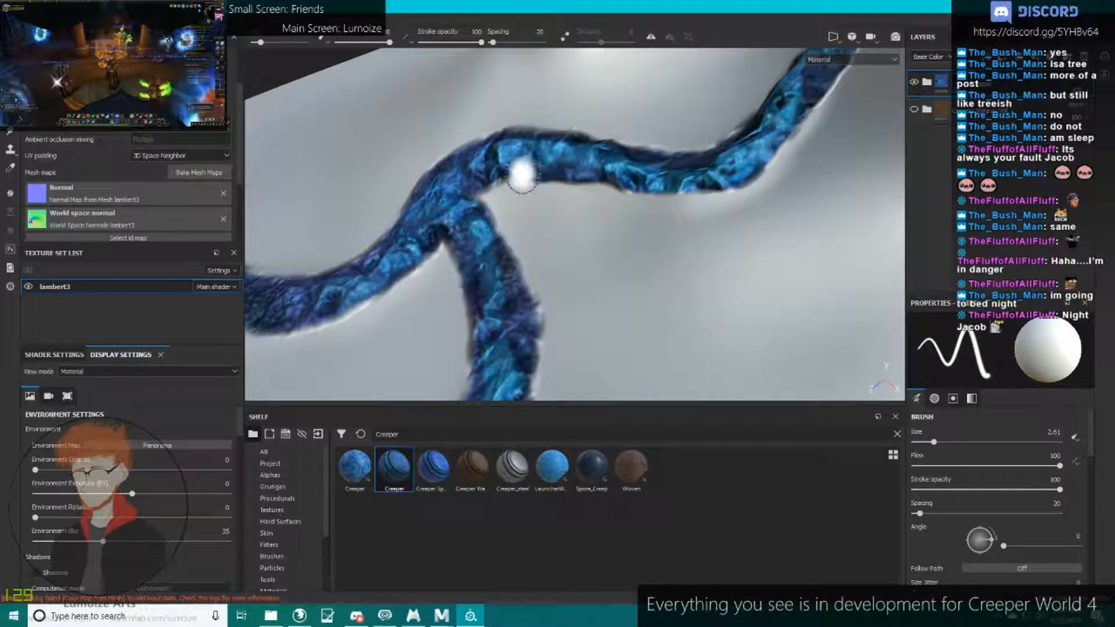
mouse_move(583, 186)
mouse_down()
mouse_move(659, 201)
mouse_move(731, 191)
mouse_up()
mouse_move(790, 150)
alt+mouse_down()
mouse_move(510, 269)
mouse_move(622, 319)
mouse_move(543, 253)
mouse_move(586, 109)
mouse_move(583, 166)
mouse_move(604, 135)
mouse_move(712, 116)
mouse_move(500, 227)
mouse_move(568, 219)
mouse_move(531, 219)
mouse_move(618, 163)
mouse_move(659, 120)
mouse_move(652, 228)
mouse_move(530, 278)
alt+mouse_up()
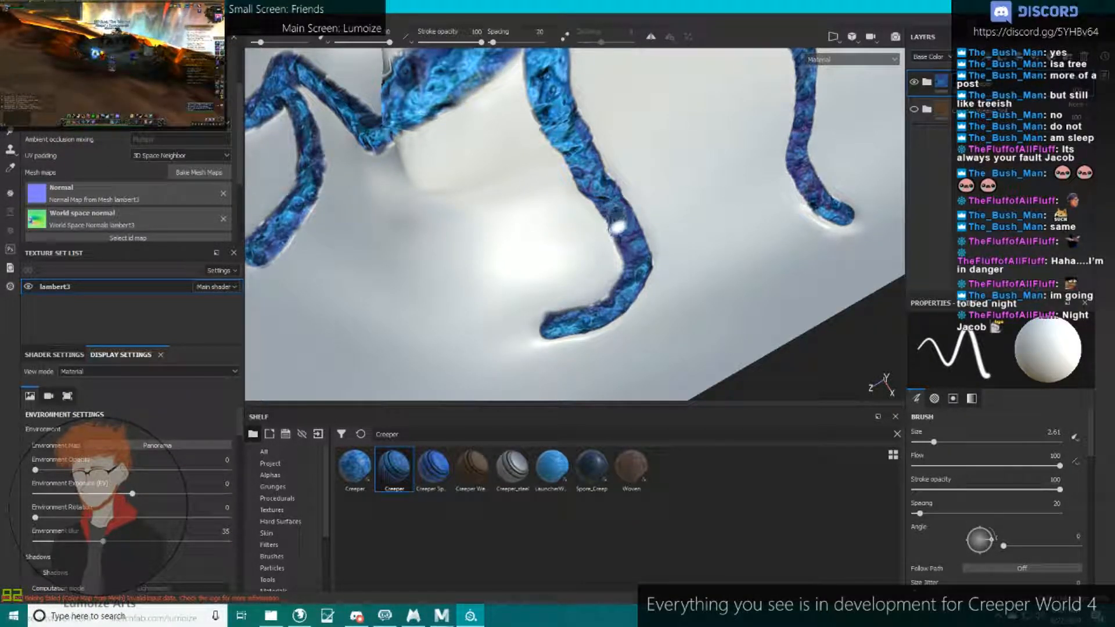
Widen the mask along the curved ground vein, covering both edges and its rounded tip.
drag(556, 150, 516, 55)
mouse_move(591, 164)
alt+mouse_down()
mouse_move(577, 276)
mouse_move(498, 252)
alt+mouse_up()
alt+right_drag(498, 251, 537, 241)
mouse_move(456, 217)
mouse_down()
mouse_move(439, 225)
mouse_move(439, 252)
mouse_up()
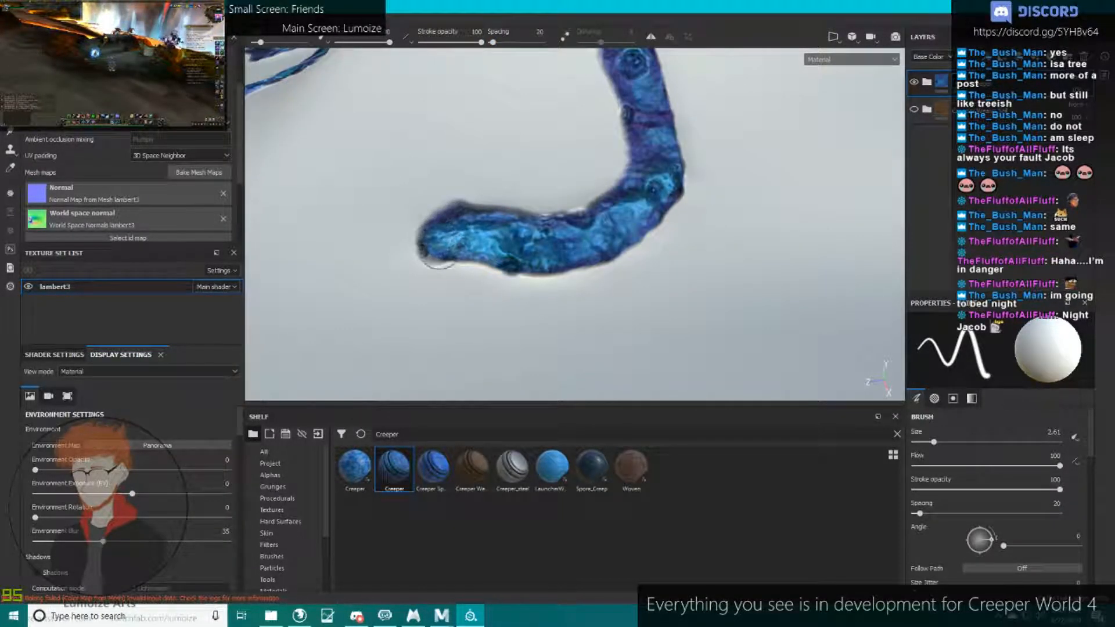
mouse_move(577, 254)
mouse_down()
mouse_move(667, 217)
mouse_move(416, 274)
mouse_move(458, 312)
mouse_move(381, 379)
mouse_move(428, 358)
mouse_move(458, 313)
mouse_move(498, 186)
mouse_move(492, 125)
mouse_up()
mouse_move(491, 125)
alt+mouse_down()
mouse_move(523, 261)
mouse_move(532, 191)
alt+mouse_up()
drag(551, 134, 586, 103)
alt+middle_drag(586, 101, 551, 184)
drag(551, 184, 633, 116)
Thicken the mask on the neighbouring descending vein and along the branch that joins it to the large junction.
alt+right_drag(635, 112, 589, 182)
alt+drag(589, 182, 630, 174)
mouse_move(630, 174)
alt+right_down()
mouse_move(662, 131)
mouse_move(662, 329)
alt+right_up()
alt+drag(662, 329, 699, 372)
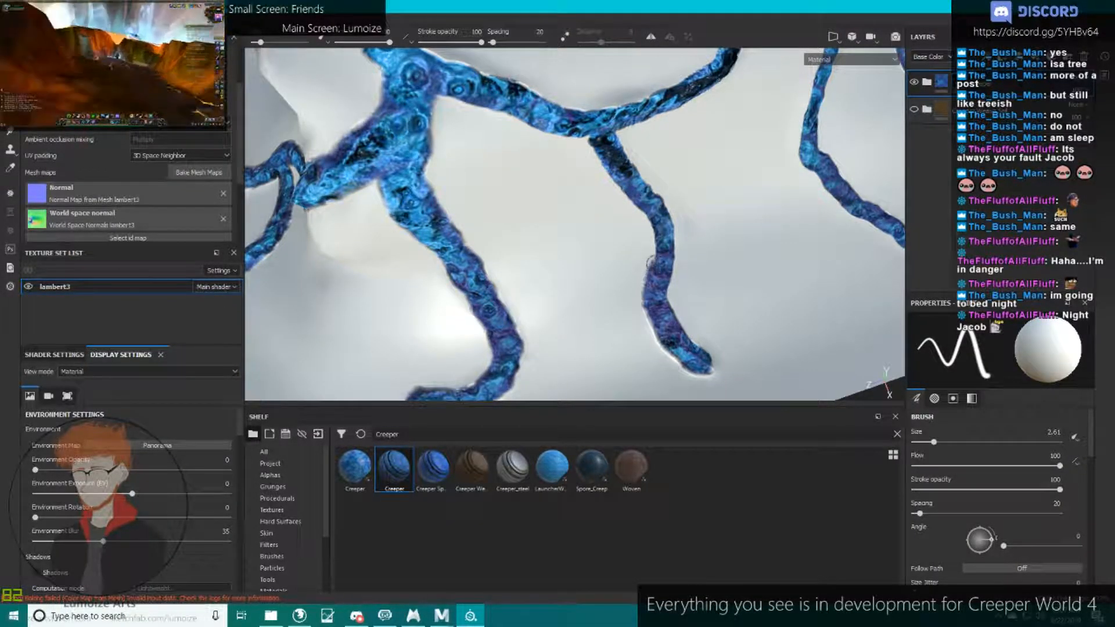
alt+right_drag(641, 203, 633, 139)
alt+middle_drag(378, 70, 351, 102)
drag(316, 75, 501, 134)
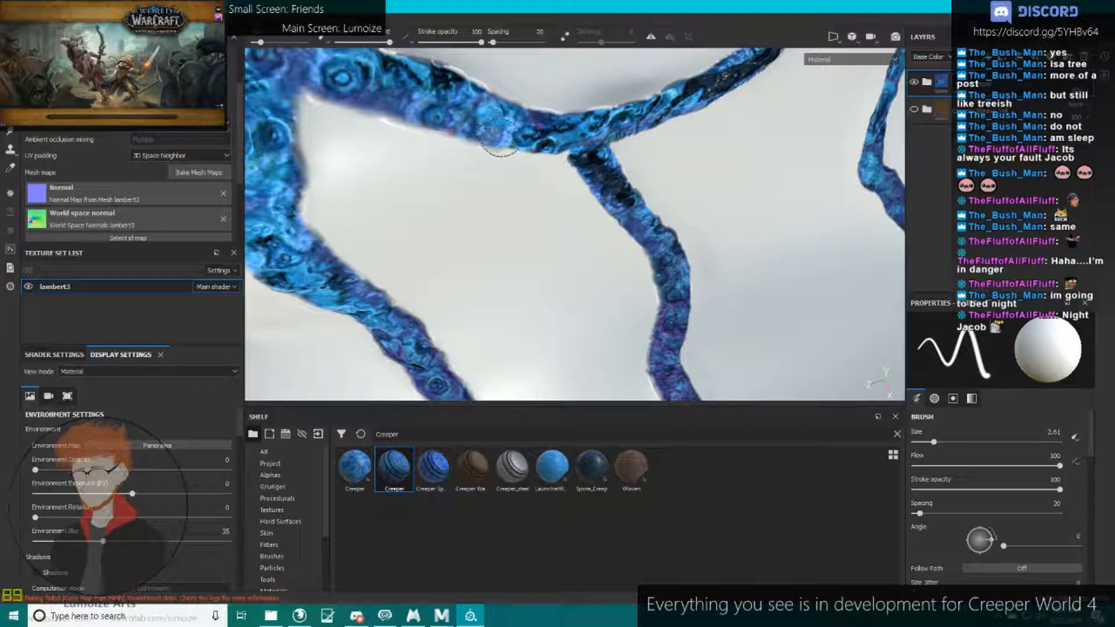
alt+drag(574, 169, 642, 214)
mouse_move(643, 215)
alt+middle_down()
mouse_move(577, 229)
mouse_move(622, 286)
alt+middle_up()
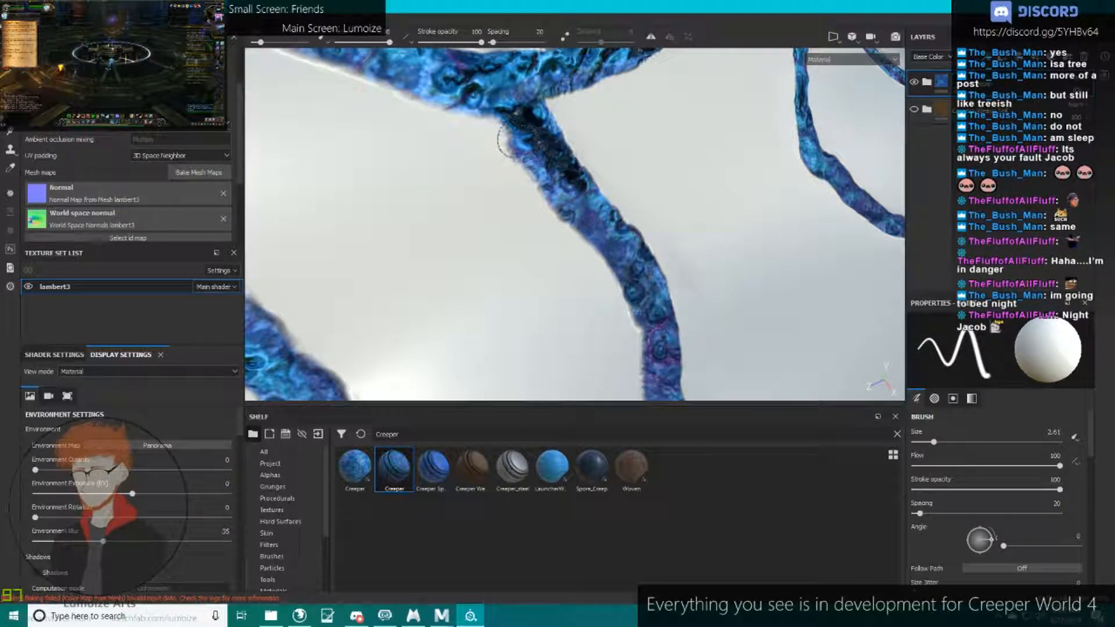
Fill out the mask edges on the short wavy ground branch and the sagging vein beside it.
alt+drag(495, 97, 466, 284)
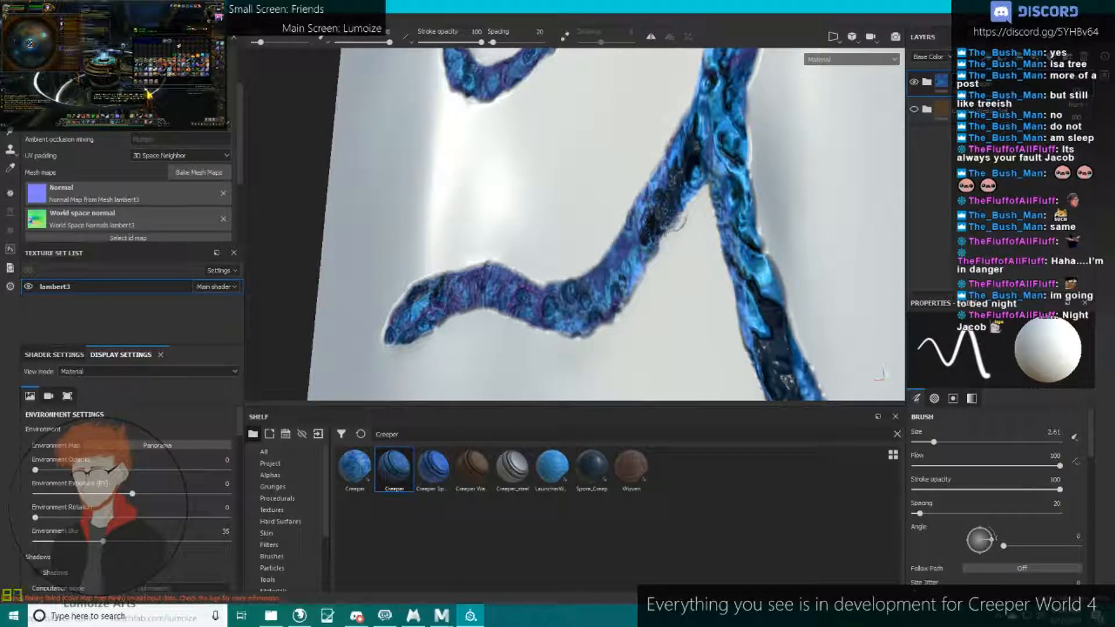
mouse_move(622, 267)
alt+mouse_down()
mouse_move(578, 211)
mouse_move(698, 192)
mouse_move(567, 206)
alt+mouse_up()
scroll(568, 207, up, 3)
alt+drag(423, 234, 306, 235)
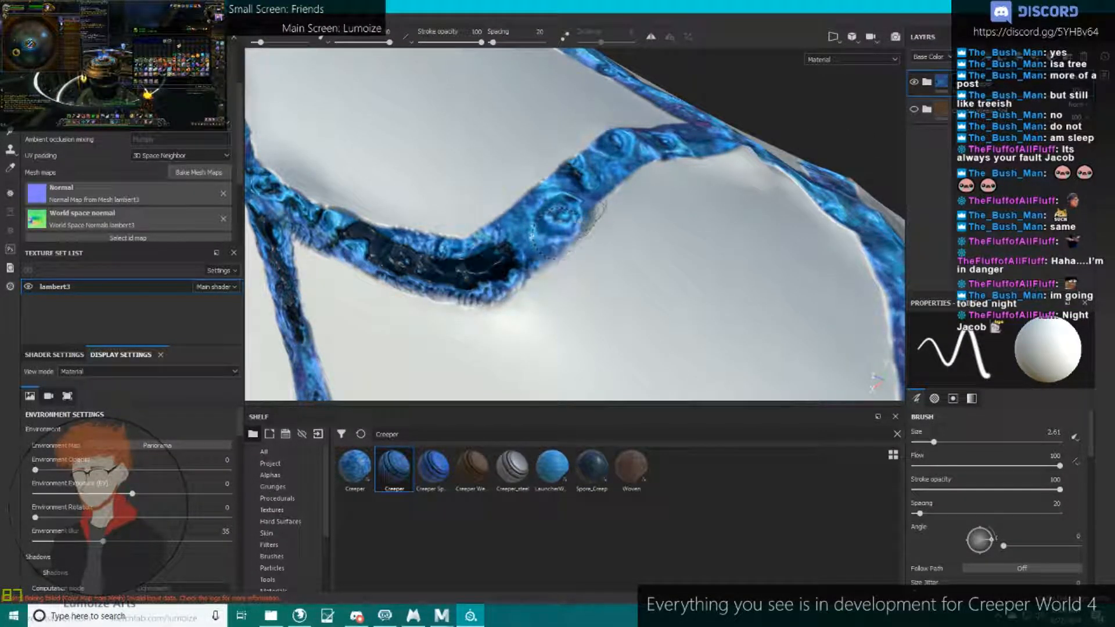
Broaden the mask along the thick veins looping over the mound, including their junctions and inner edges.
alt+drag(636, 173, 455, 241)
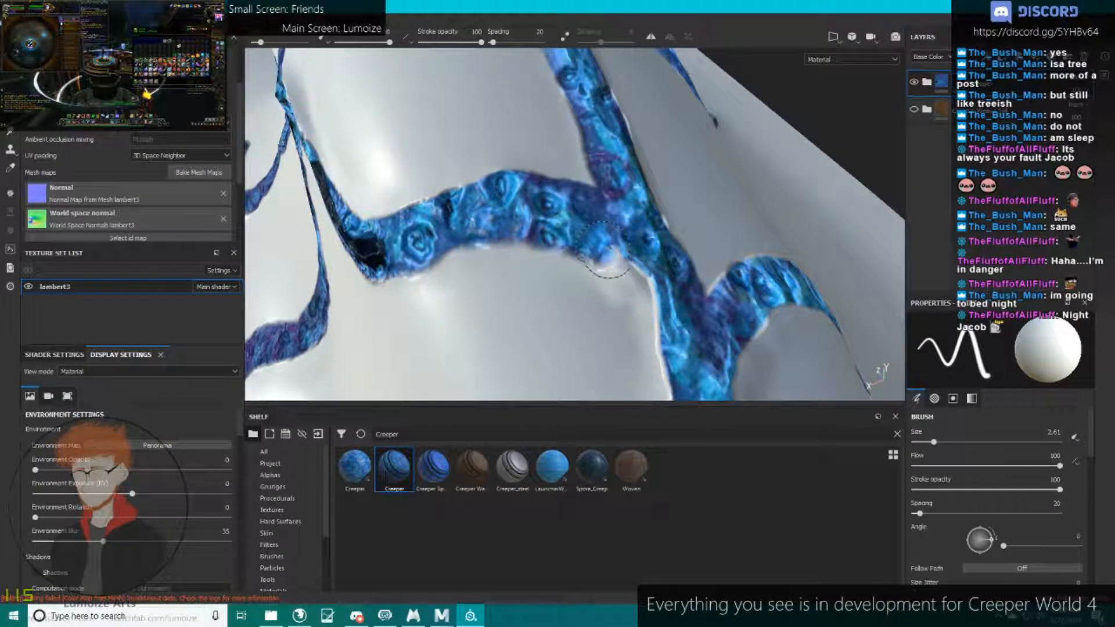
mouse_move(647, 312)
alt+mouse_down()
mouse_move(677, 259)
mouse_move(470, 309)
mouse_move(498, 249)
mouse_move(396, 203)
mouse_move(400, 169)
mouse_move(385, 132)
mouse_move(423, 267)
mouse_move(375, 211)
alt+mouse_up()
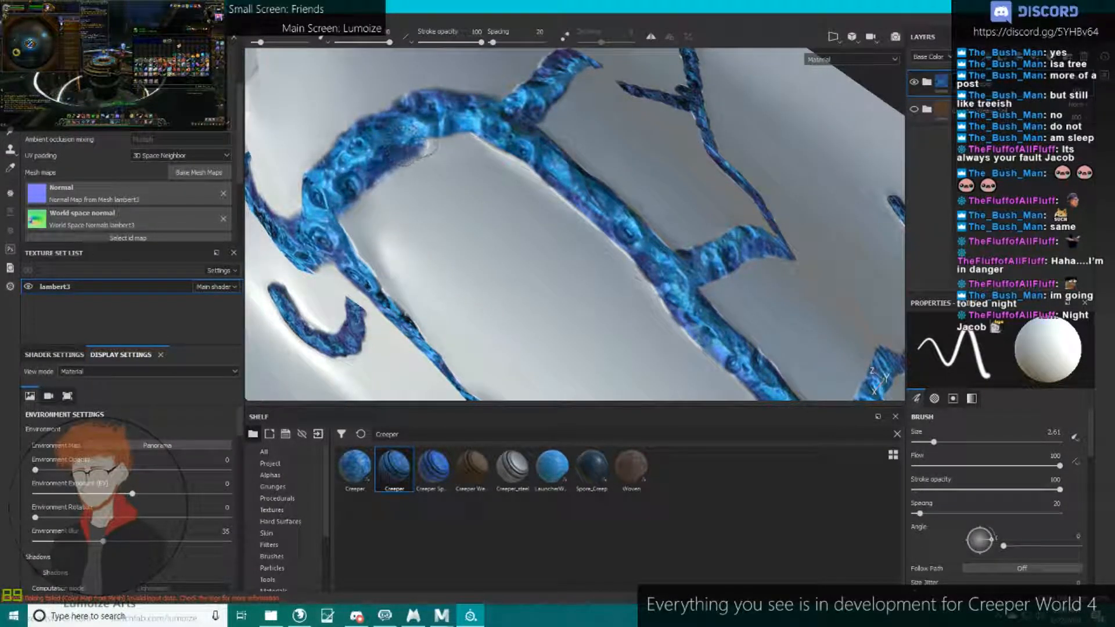
mouse_move(546, 172)
alt+mouse_down()
mouse_move(590, 187)
mouse_move(360, 140)
alt+mouse_up()
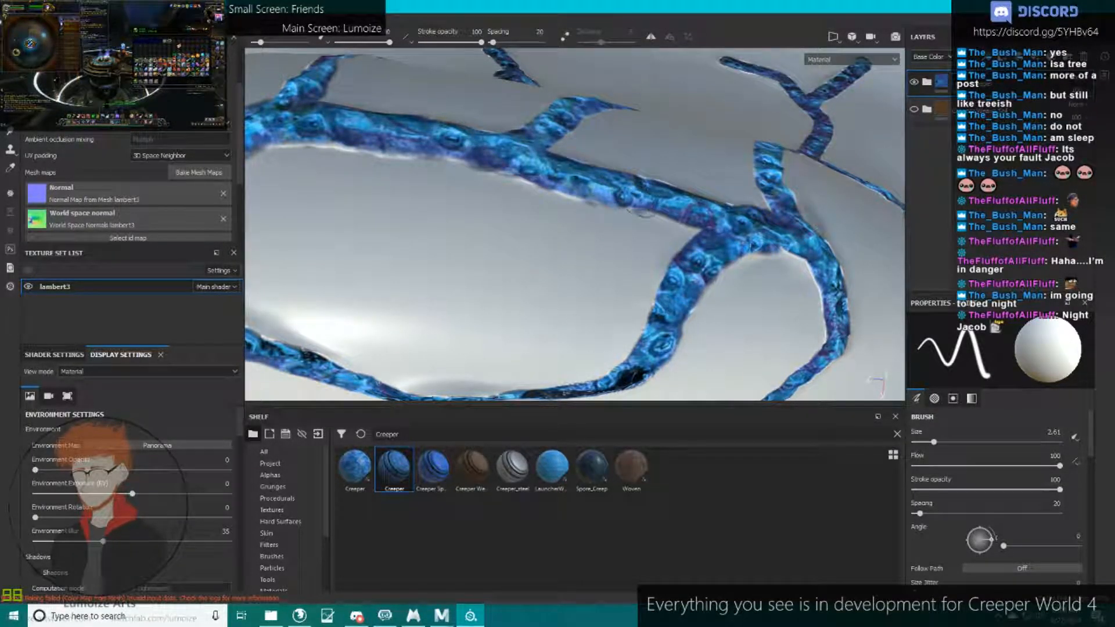
alt+drag(690, 230, 807, 189)
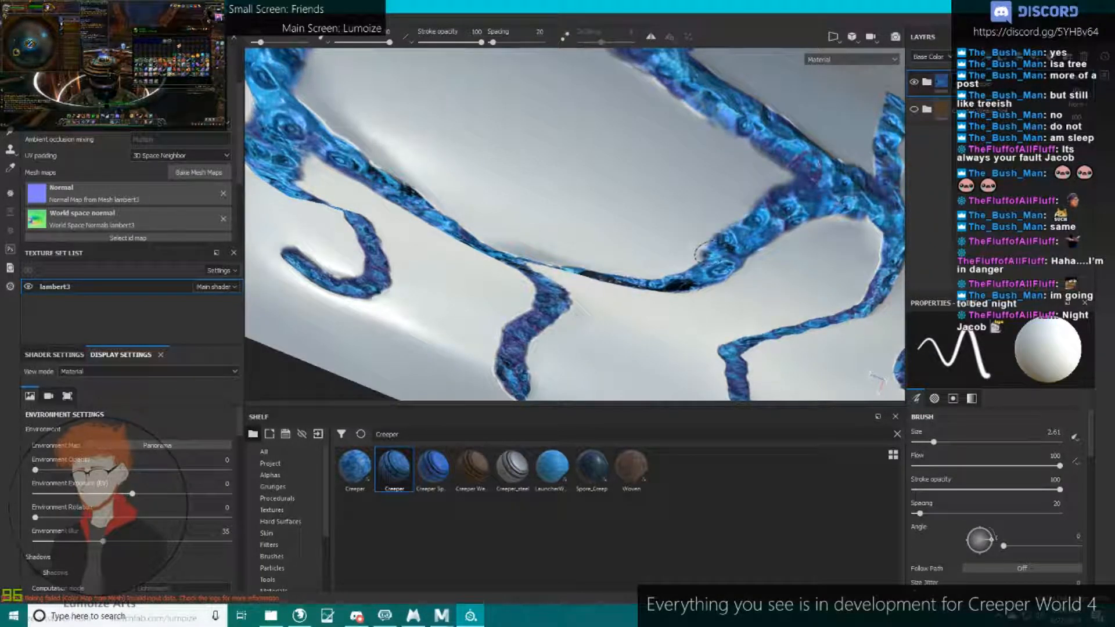
alt+drag(679, 267, 659, 280)
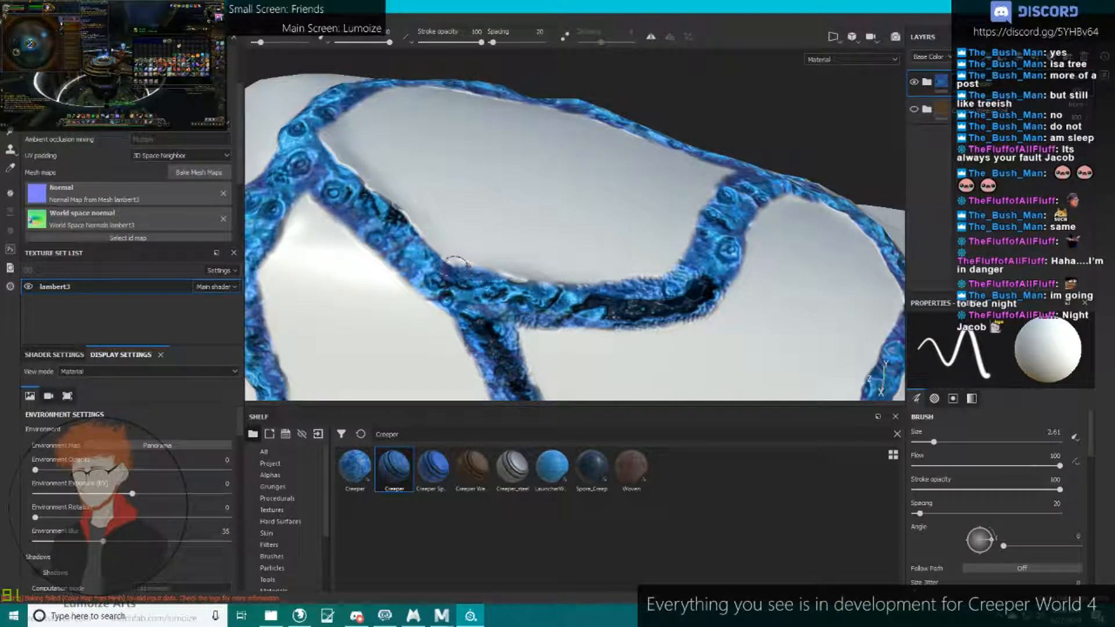
mouse_move(428, 243)
alt+mouse_down()
mouse_move(319, 204)
mouse_move(472, 294)
alt+mouse_up()
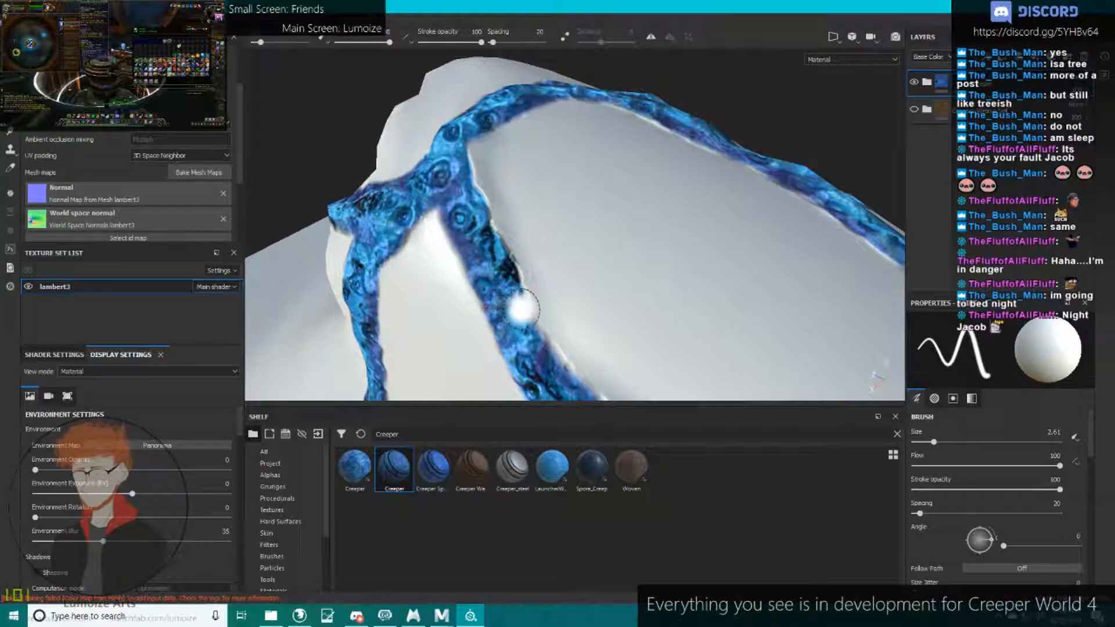
scroll(542, 189, down, 8)
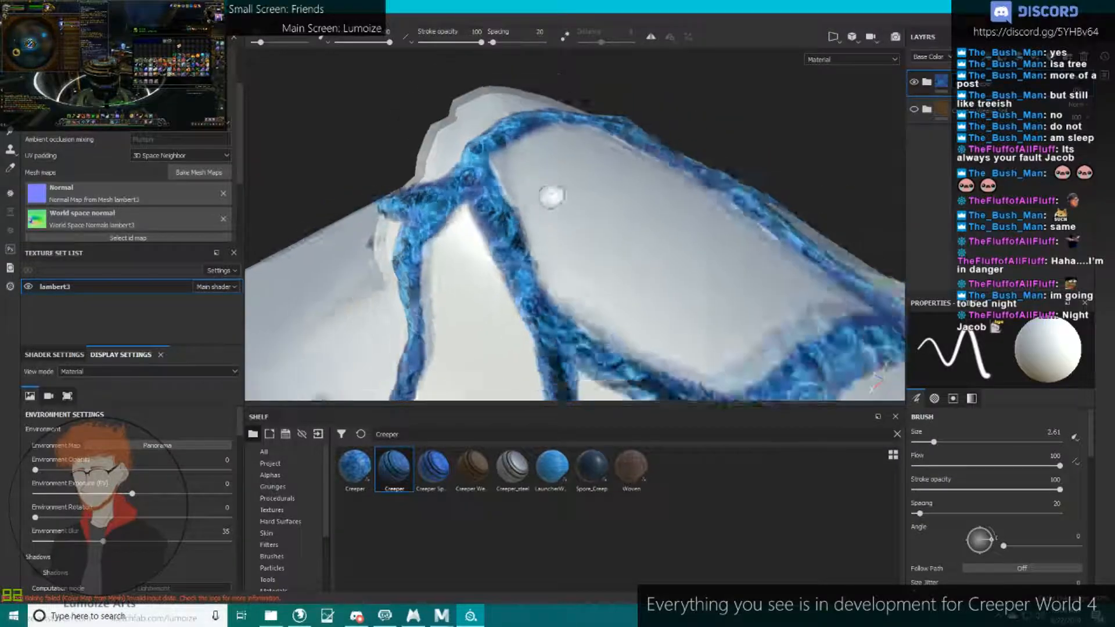
Widen the mask along the thin bent ground branch from its thick base to its narrow tip.
alt+drag(547, 213, 445, 254)
scroll(540, 264, up, 8)
mouse_move(540, 264)
alt+mouse_down()
mouse_move(376, 238)
mouse_move(660, 326)
mouse_move(717, 166)
mouse_move(796, 116)
alt+mouse_up()
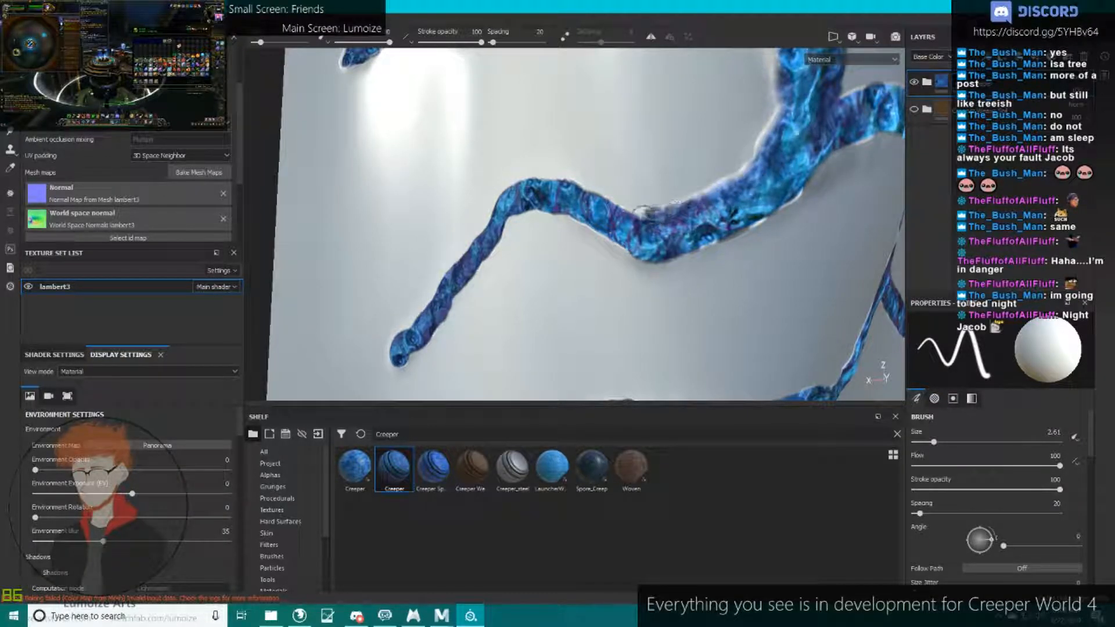
alt+drag(551, 176, 384, 264)
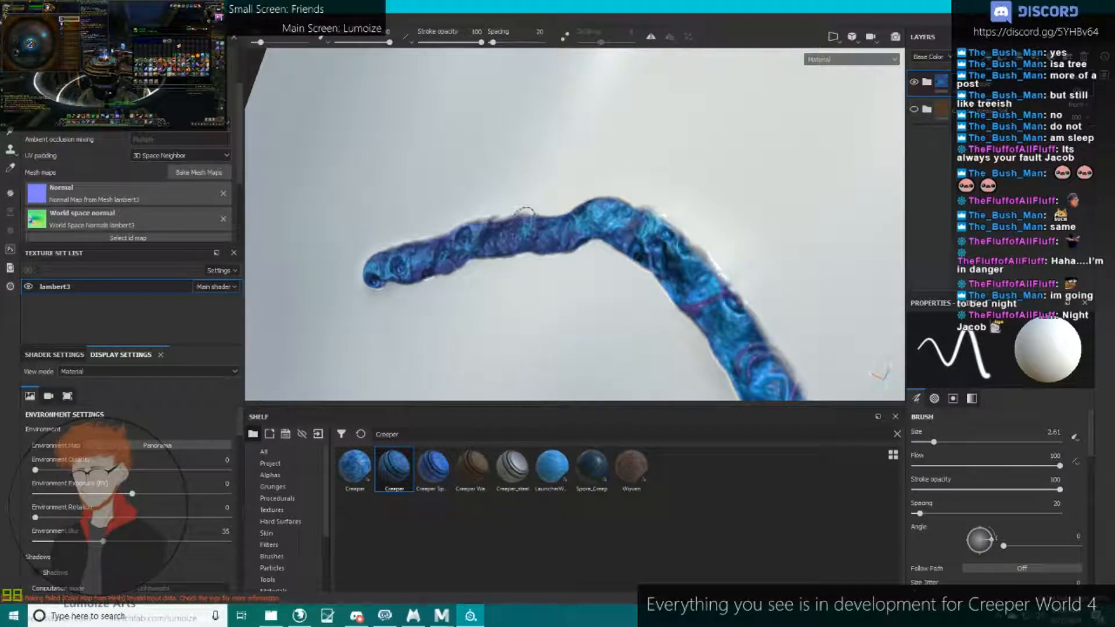
alt+drag(625, 205, 714, 179)
alt+middle_drag(714, 179, 531, 269)
alt+right_drag(531, 270, 572, 273)
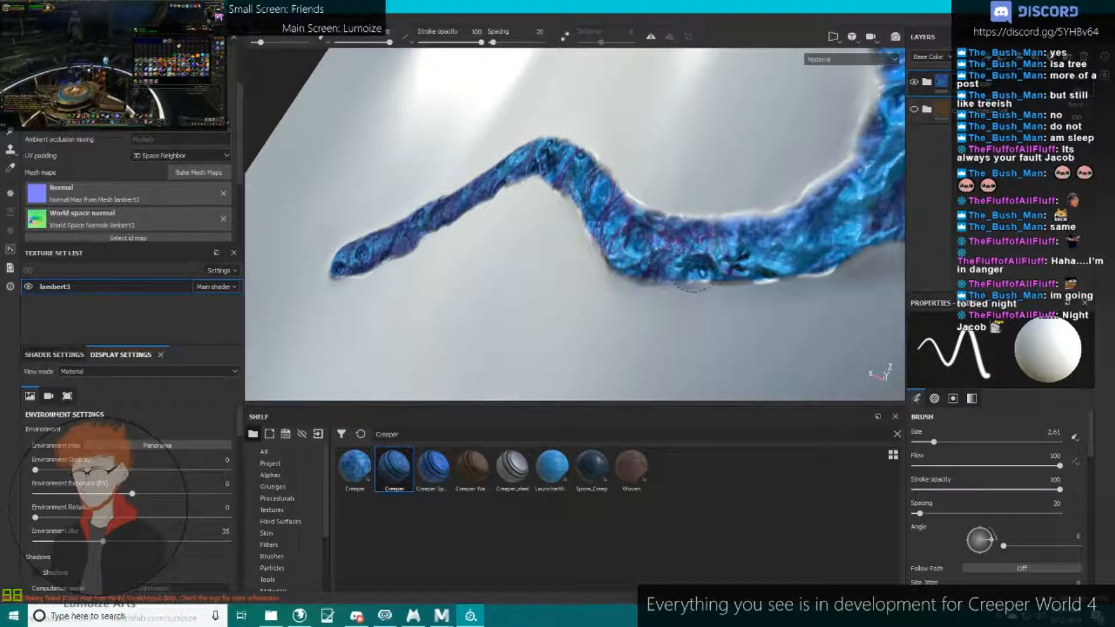
Thicken the mask around the looping slope vein and the angular branch leaving its lower fork.
alt+right_drag(714, 268, 674, 275)
alt+middle_drag(673, 276, 566, 287)
mouse_move(720, 244)
alt+right_down()
mouse_move(569, 275)
mouse_move(583, 159)
alt+right_up()
alt+drag(583, 159, 448, 187)
alt+right_drag(448, 186, 483, 222)
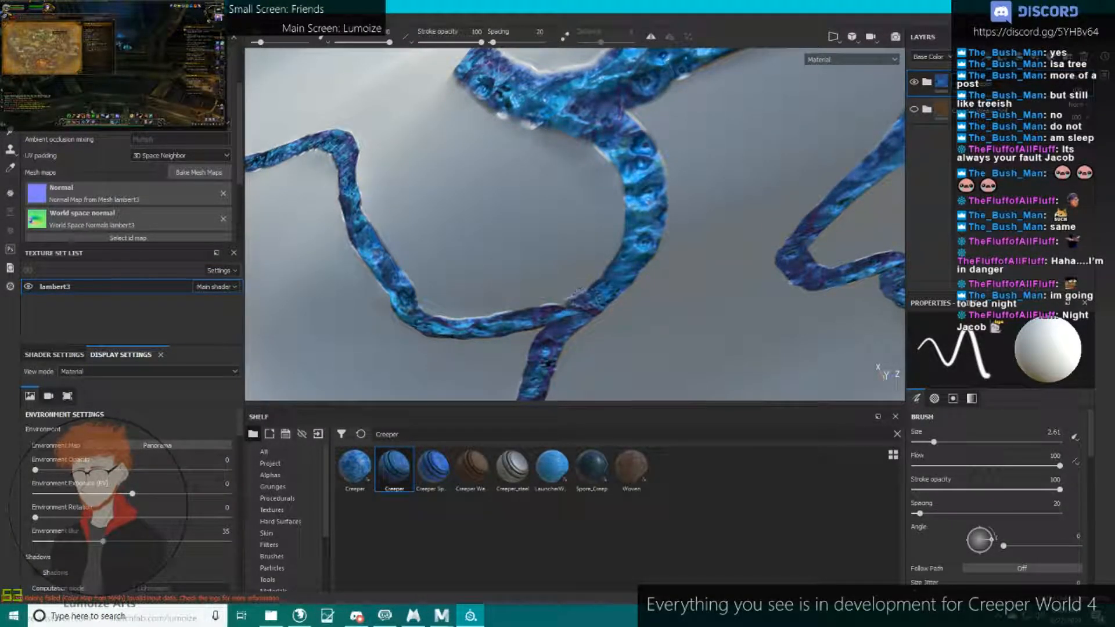
mouse_move(596, 152)
alt+mouse_down()
mouse_move(604, 115)
mouse_move(679, 236)
alt+mouse_up()
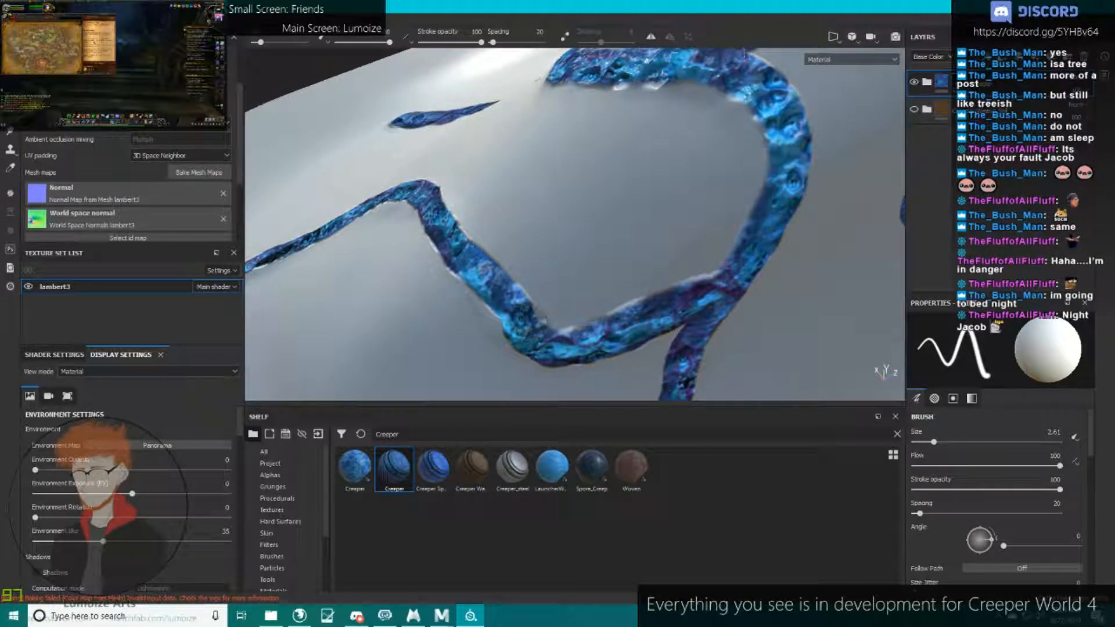
mouse_move(547, 252)
alt+mouse_down()
mouse_move(657, 237)
mouse_move(445, 238)
mouse_move(443, 256)
mouse_move(467, 224)
alt+mouse_up()
mouse_move(454, 245)
mouse_down()
mouse_move(510, 181)
mouse_move(565, 169)
mouse_move(626, 175)
mouse_move(706, 216)
mouse_move(802, 244)
mouse_move(671, 239)
mouse_move(814, 210)
mouse_up()
Widen the mask along both edges of the long tapering vein and around its hooked tip.
alt+middle_drag(705, 354, 566, 169)
alt+right_drag(565, 169, 612, 199)
alt+drag(612, 199, 739, 273)
mouse_move(369, 234)
mouse_down()
mouse_move(421, 250)
mouse_move(635, 268)
mouse_up()
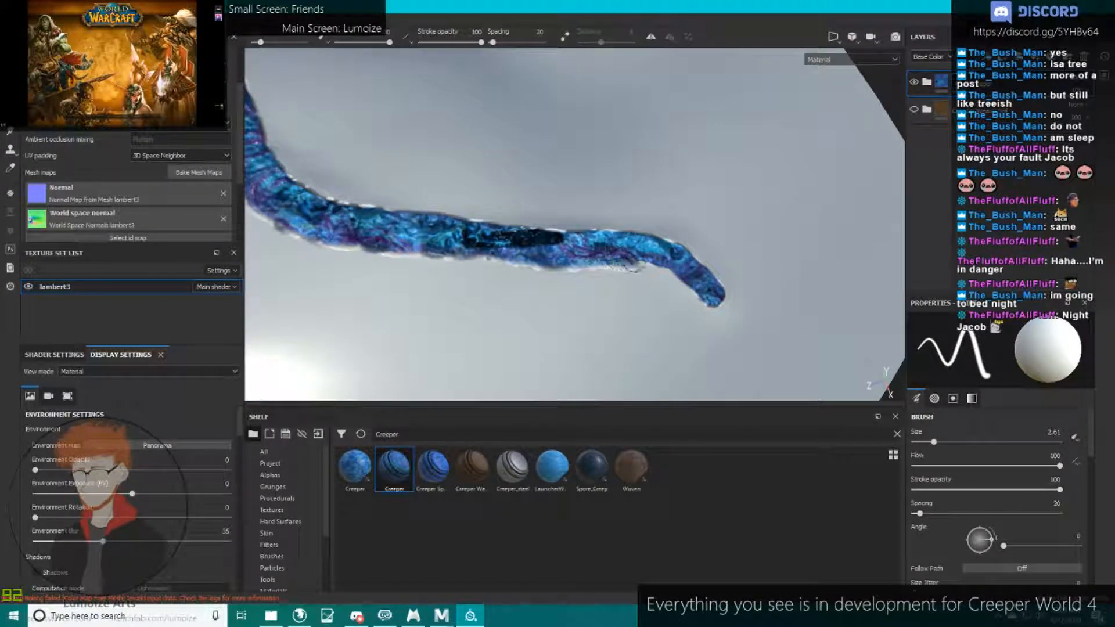
drag(696, 298, 720, 296)
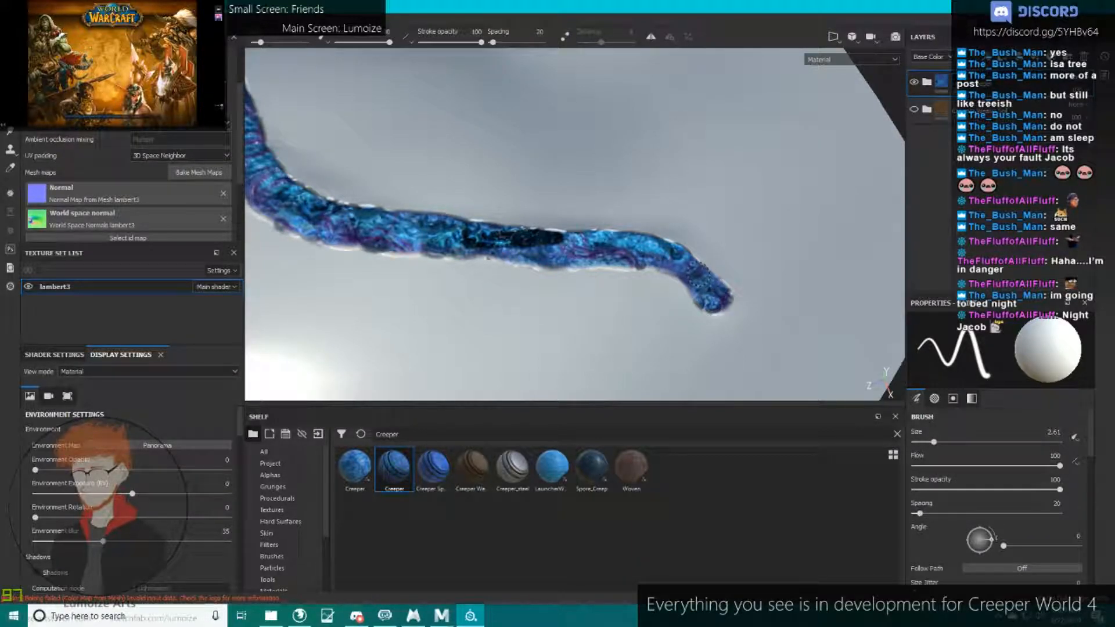
drag(683, 241, 459, 216)
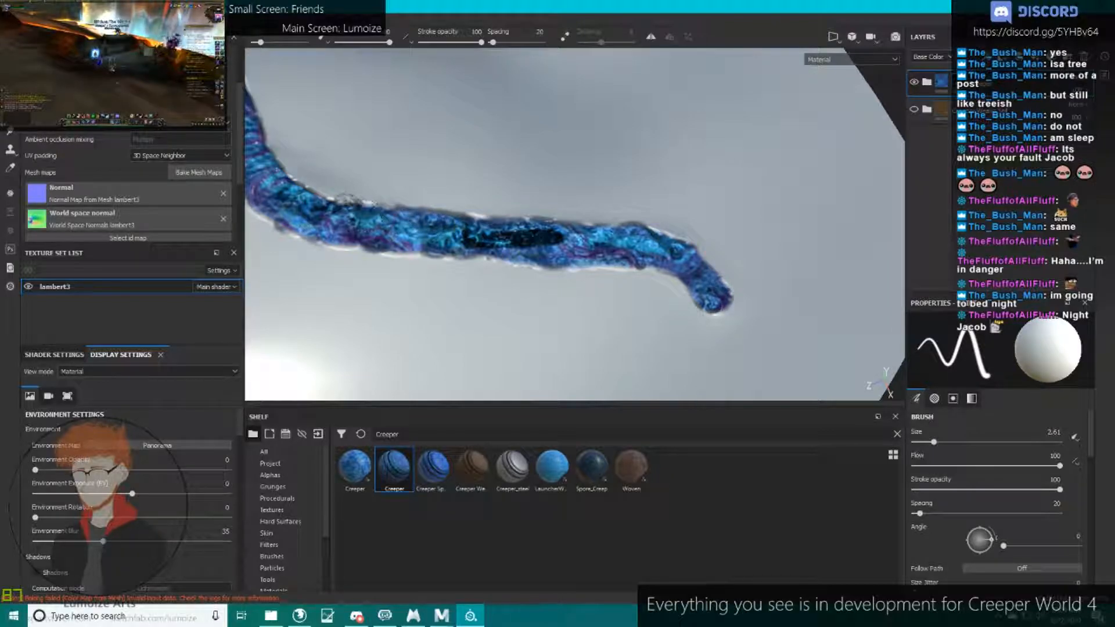
Fill out the underside of the wavy slope vein and its junction with the descending branch.
mouse_move(310, 195)
alt+mouse_down()
mouse_move(431, 212)
mouse_move(416, 227)
mouse_move(326, 223)
mouse_move(512, 211)
mouse_move(453, 175)
mouse_move(437, 205)
mouse_move(399, 210)
alt+mouse_up()
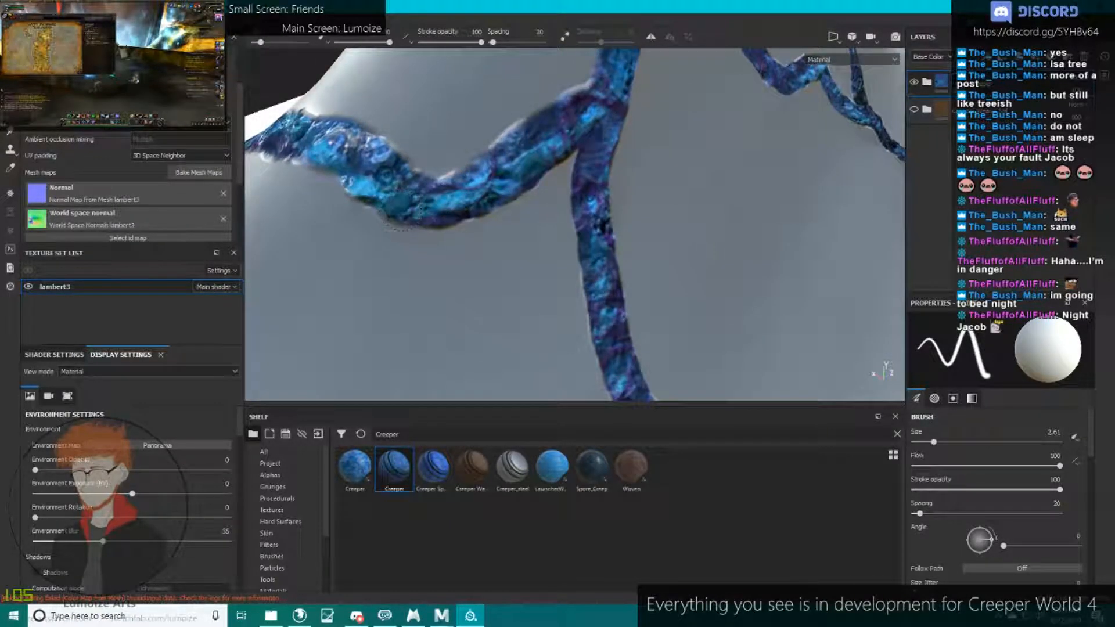
mouse_move(459, 232)
mouse_down()
mouse_move(567, 168)
mouse_move(575, 187)
mouse_up()
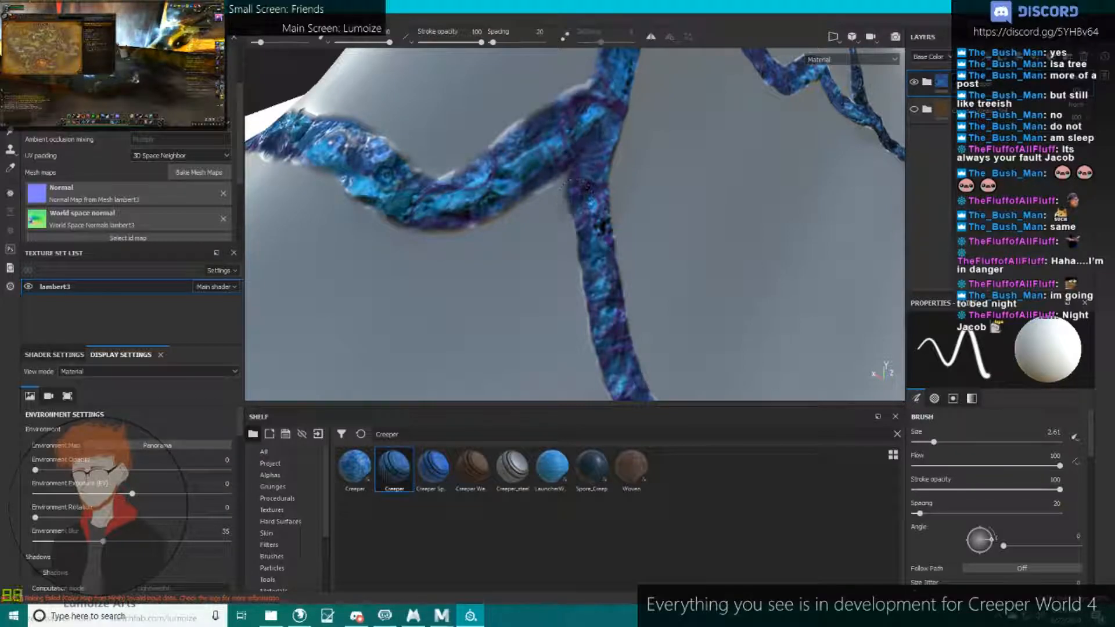
alt+drag(628, 218, 549, 187)
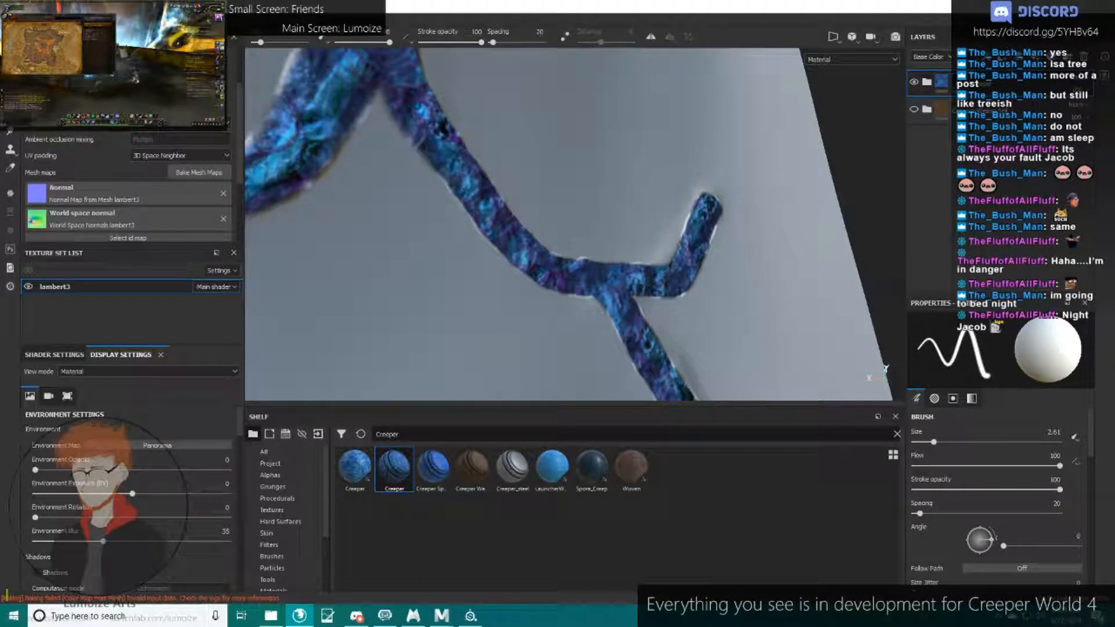
Thicken the mask down the descending branch and around both prongs of its forked end.
mouse_move(428, 164)
alt+mouse_down()
mouse_move(488, 140)
mouse_move(577, 209)
mouse_move(430, 119)
alt+mouse_up()
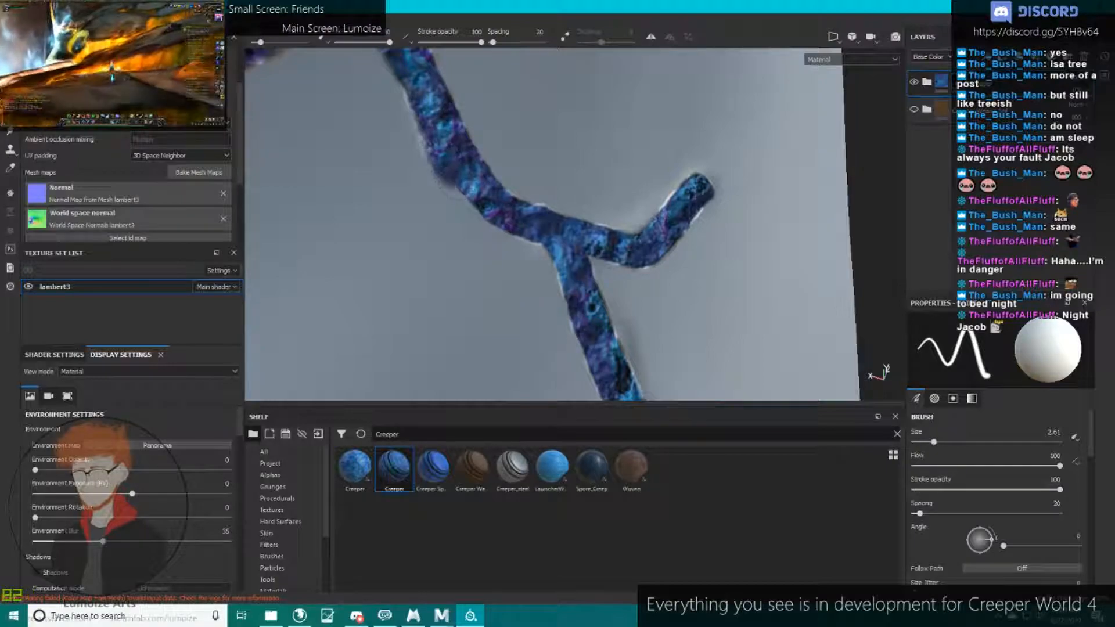
alt+drag(538, 254, 473, 204)
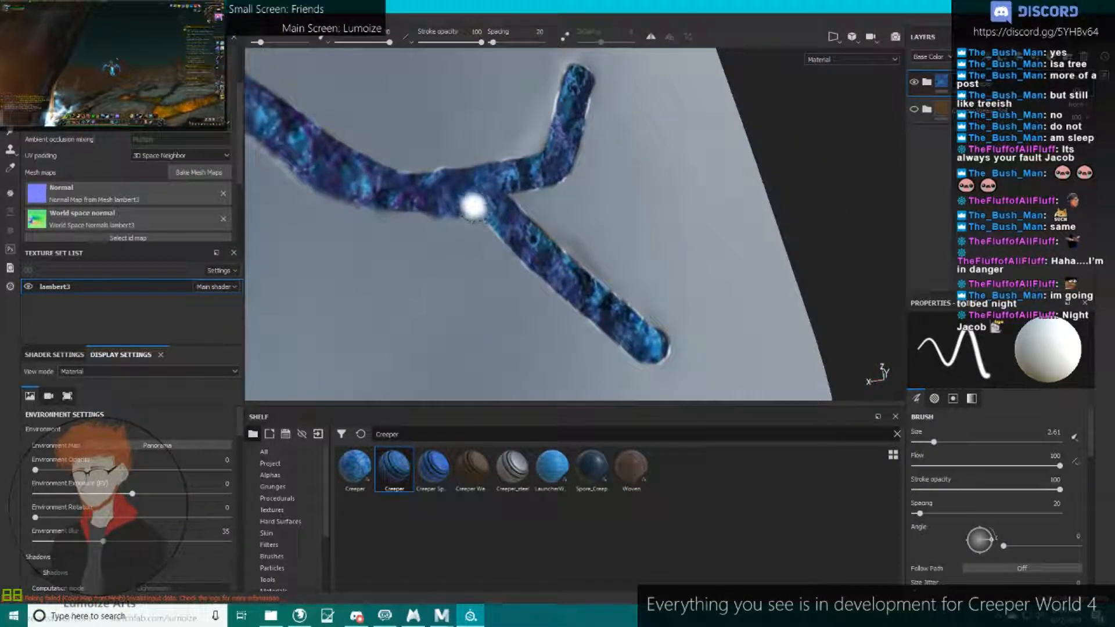
drag(668, 354, 554, 232)
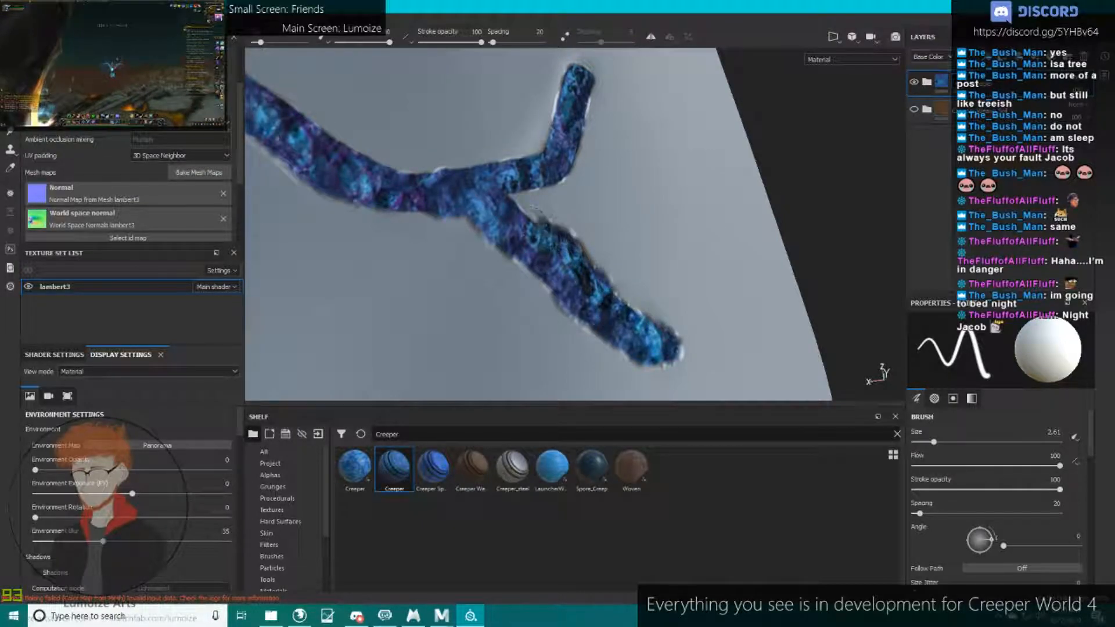
alt+drag(550, 175, 505, 194)
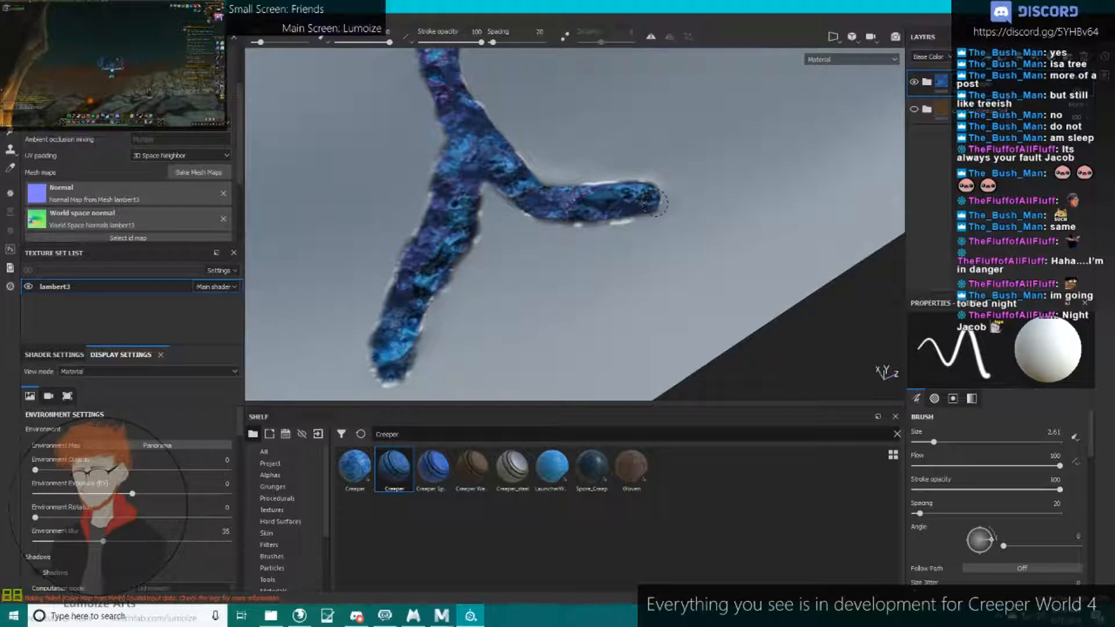
drag(612, 178, 548, 176)
alt+drag(496, 119, 475, 289)
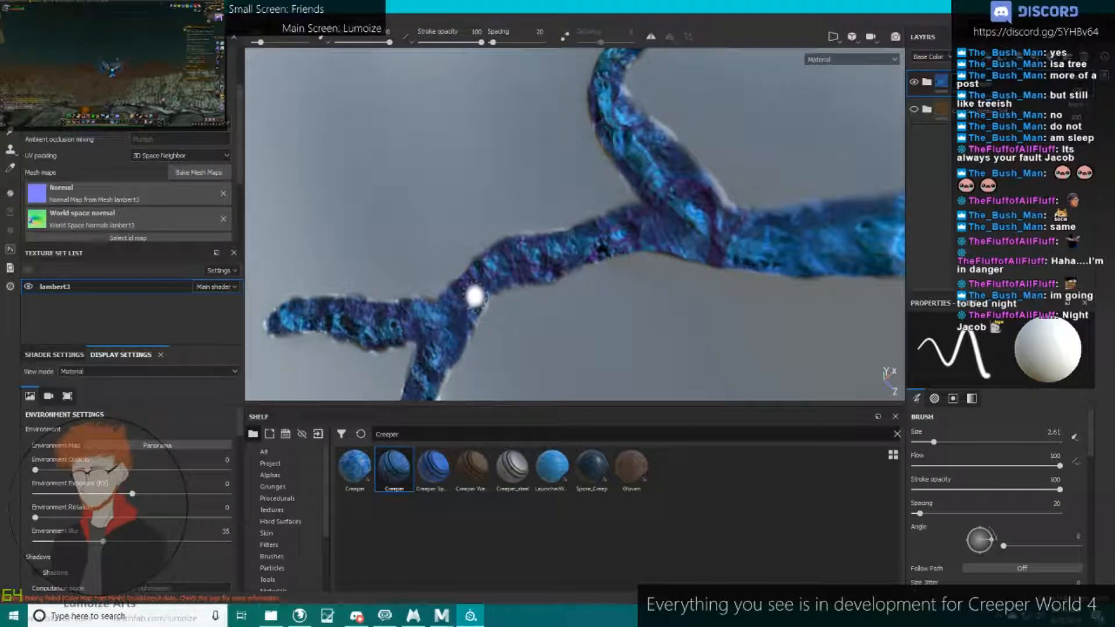
alt+drag(481, 299, 480, 336)
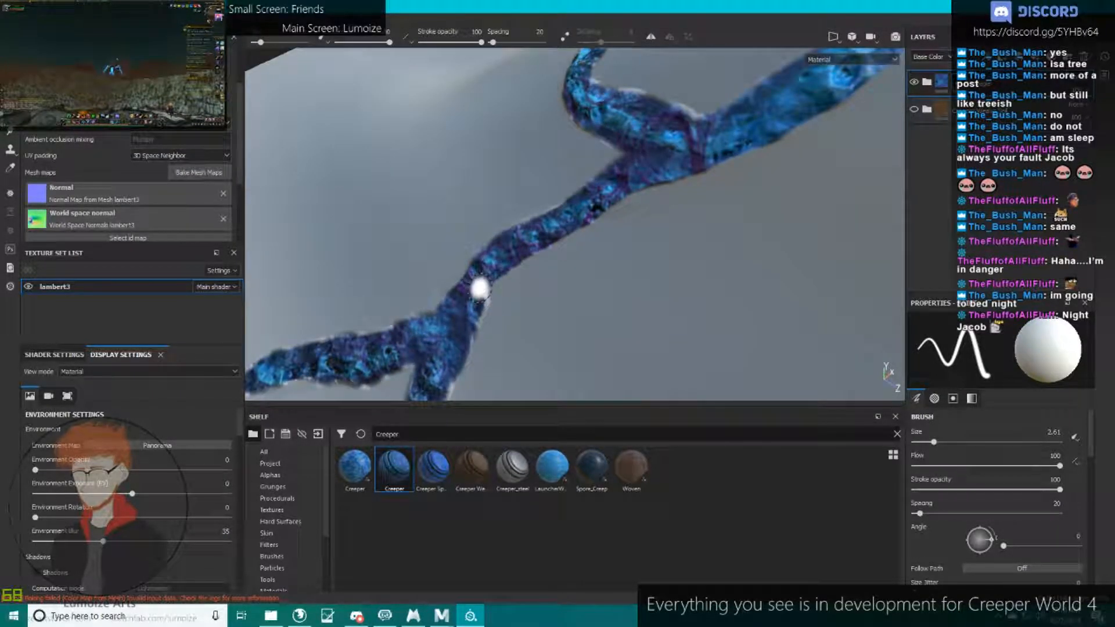
Save the project in the Mk2 folder, replacing the existing Blorb.spp file.
key(ctrl+s)
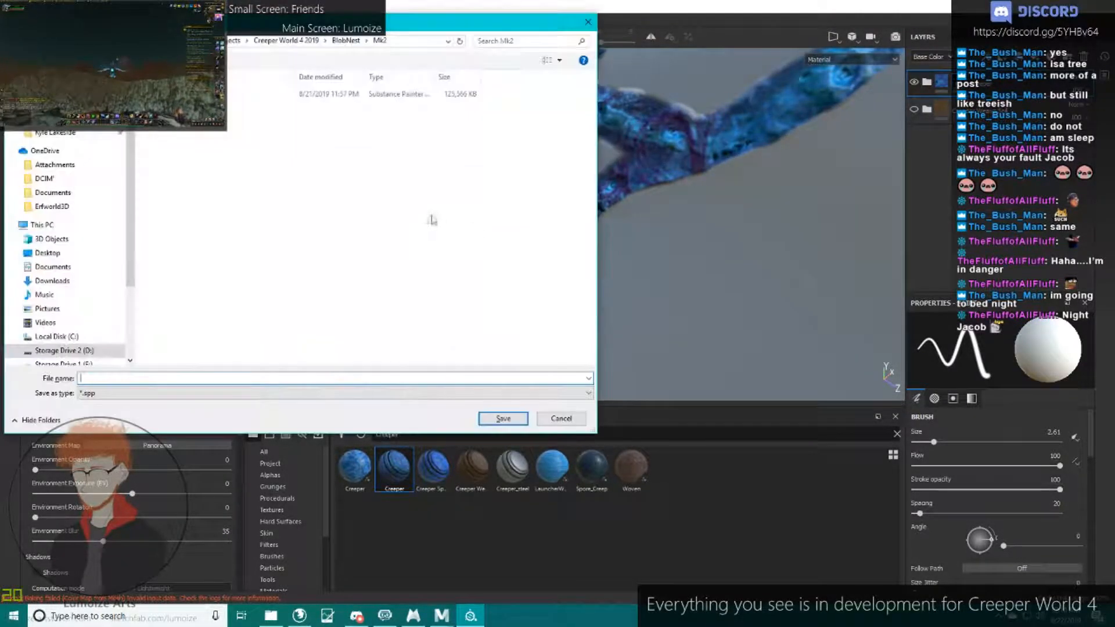
click(320, 95)
click(503, 418)
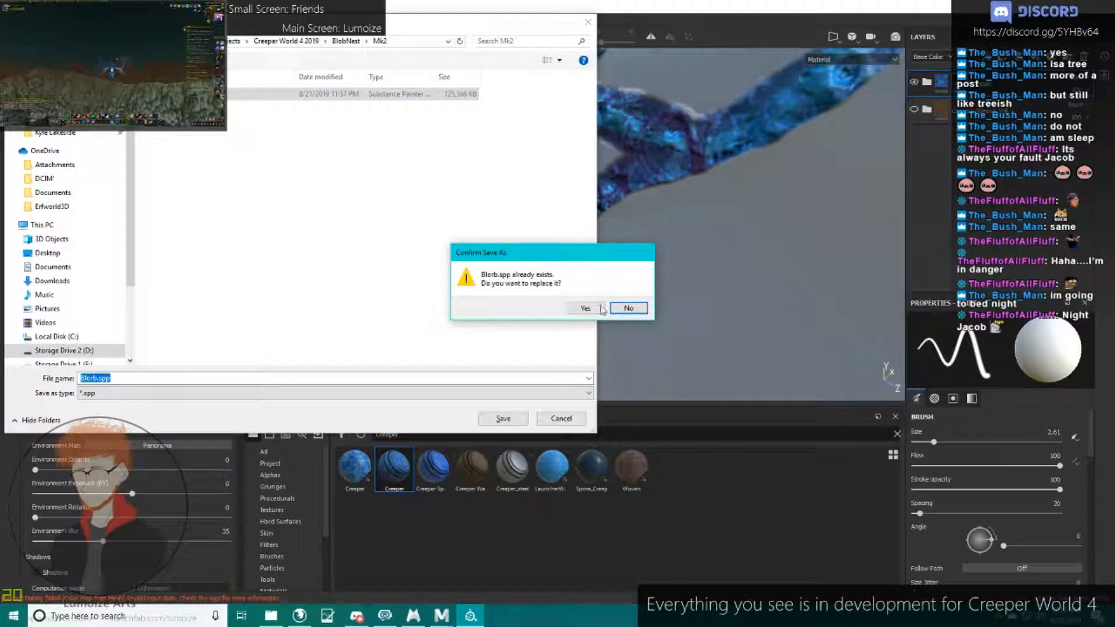
click(602, 309)
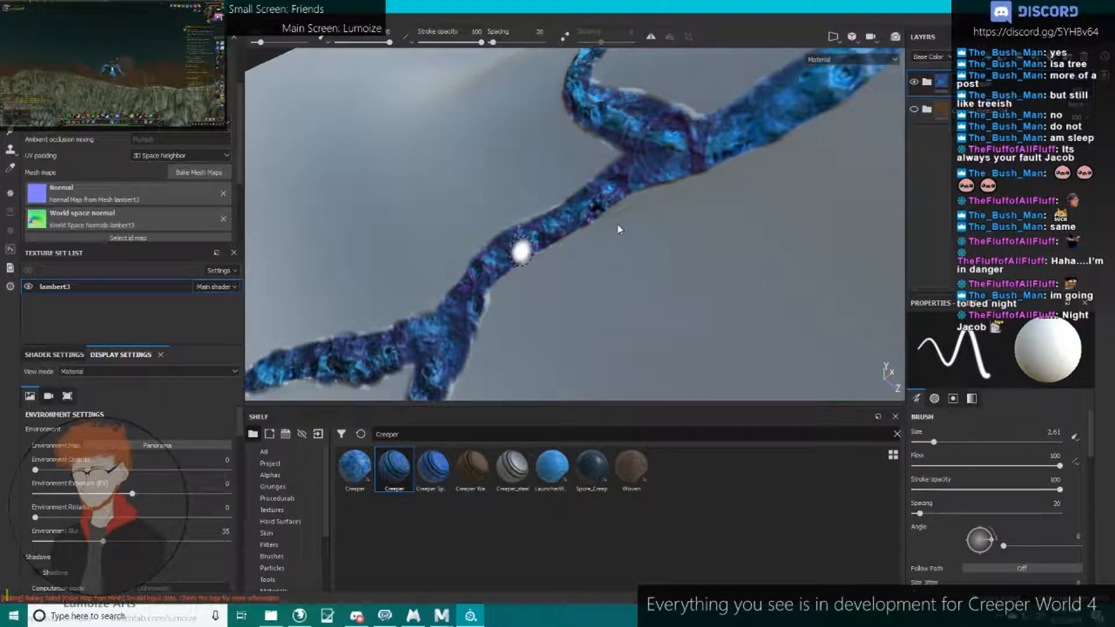
Widen the mask around the outer bend of the thick curved vein and the underside of its wavy stretch.
alt+drag(561, 158, 549, 163)
mouse_move(447, 219)
alt+mouse_down()
mouse_move(465, 301)
mouse_move(369, 367)
alt+mouse_up()
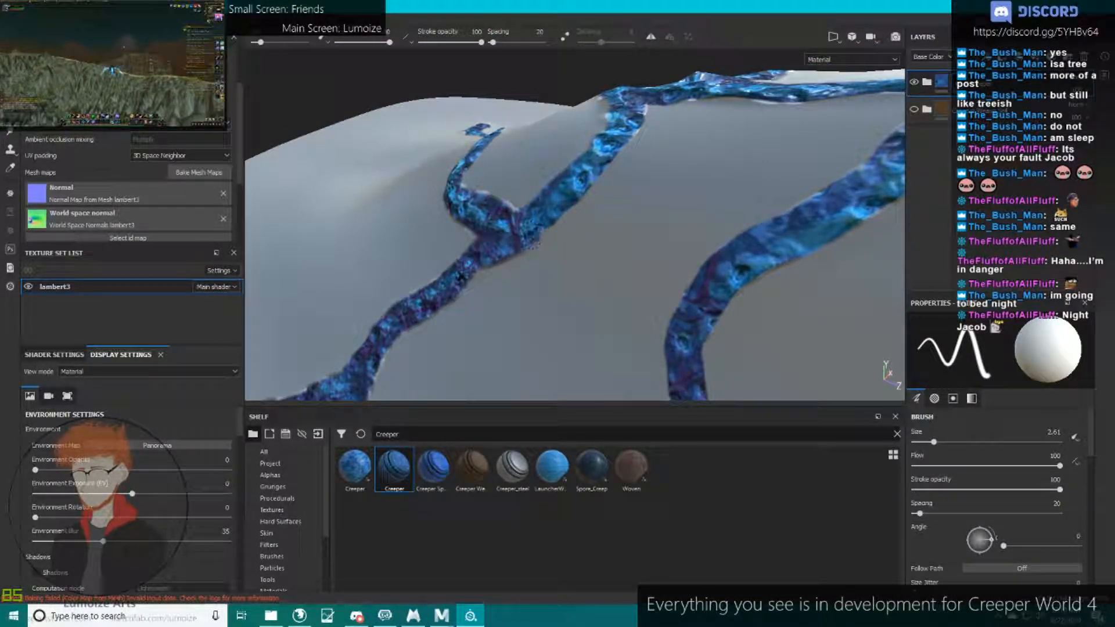
alt+drag(589, 197, 568, 192)
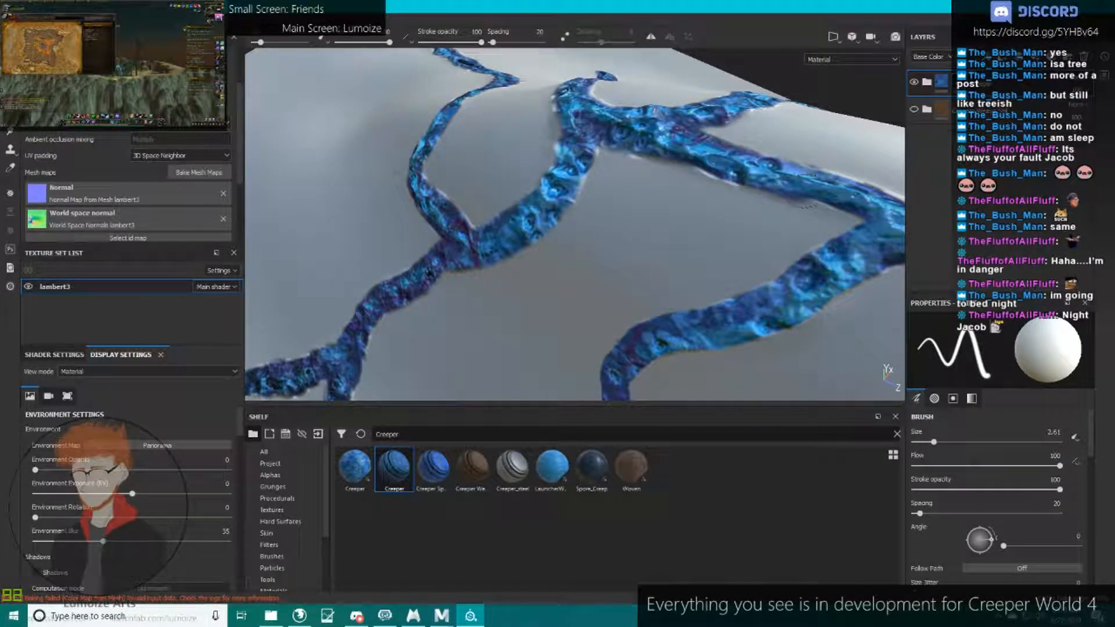
mouse_move(874, 207)
alt+mouse_down()
mouse_move(630, 187)
mouse_move(409, 143)
alt+mouse_up()
mouse_move(411, 215)
mouse_down()
mouse_move(486, 306)
mouse_move(418, 294)
mouse_move(381, 225)
mouse_move(421, 227)
mouse_up()
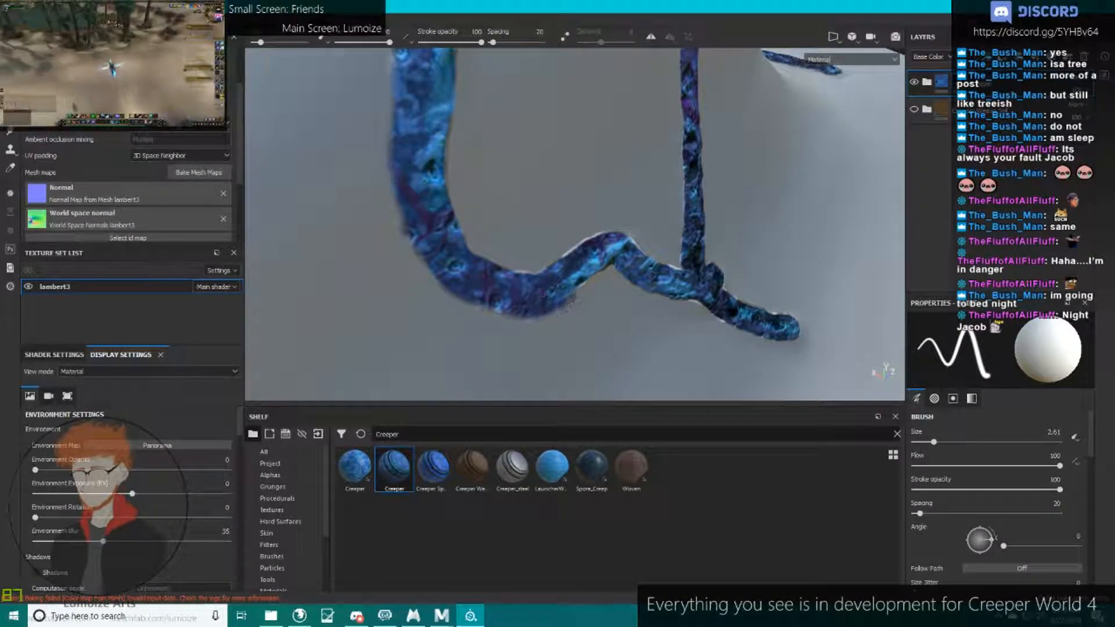
drag(572, 299, 607, 274)
Thicken the mask along both edges of the short stub vein and around its rounded tip.
alt+middle_drag(657, 317, 410, 219)
scroll(411, 219, up, 4)
drag(371, 196, 458, 247)
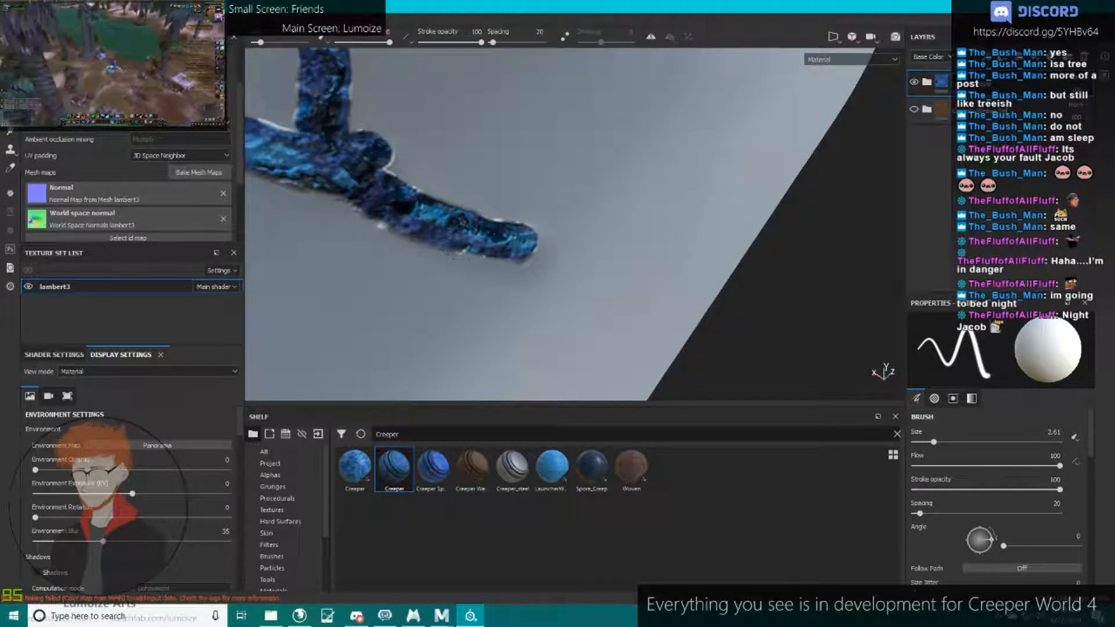
drag(517, 224, 394, 186)
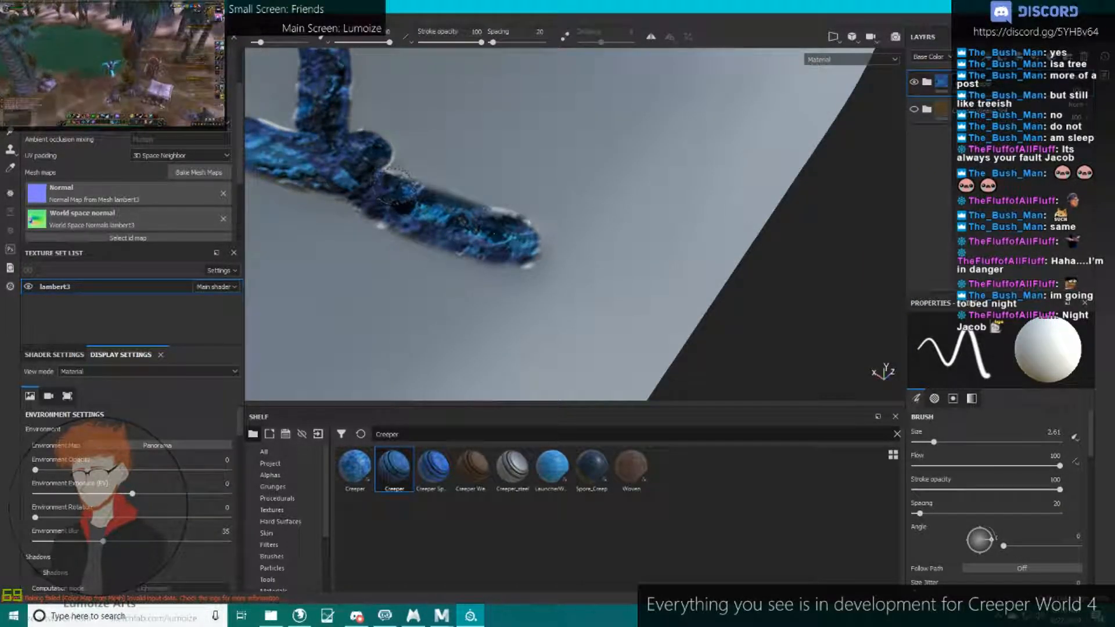
Fill out the inner edge of the thick vein from its upper junction down through the bend.
scroll(360, 135, down, 2)
alt+middle_drag(360, 135, 528, 259)
mouse_move(529, 259)
alt+mouse_down()
mouse_move(615, 256)
mouse_move(511, 302)
mouse_move(440, 236)
alt+mouse_up()
drag(339, 155, 353, 196)
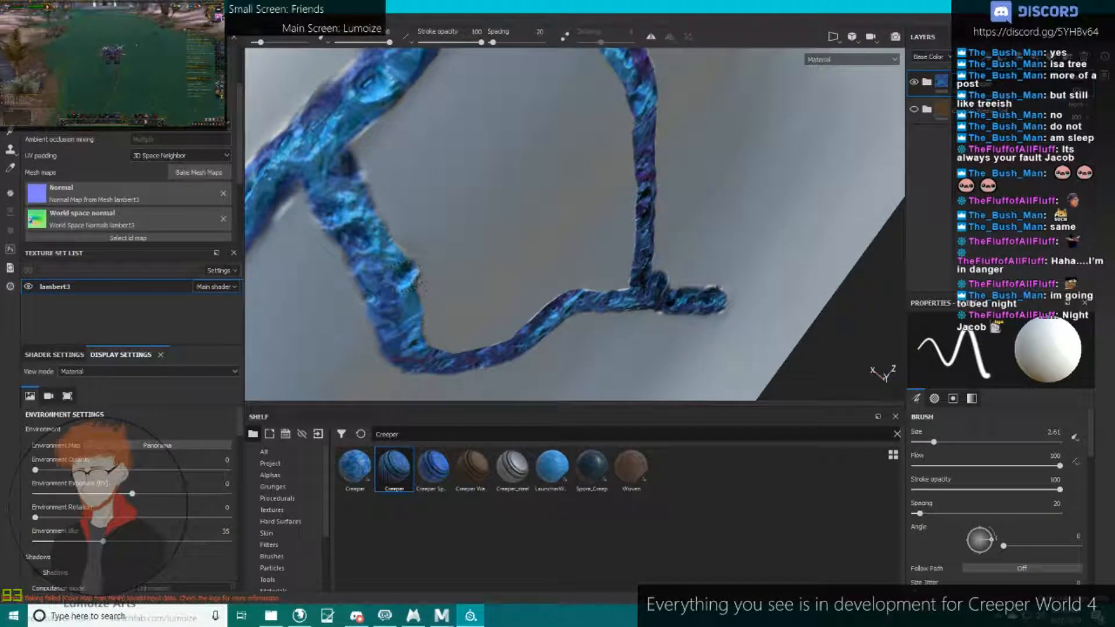
alt+drag(428, 344, 313, 273)
alt+middle_drag(314, 273, 321, 204)
mouse_move(324, 198)
mouse_down()
mouse_move(353, 198)
mouse_move(377, 238)
mouse_up()
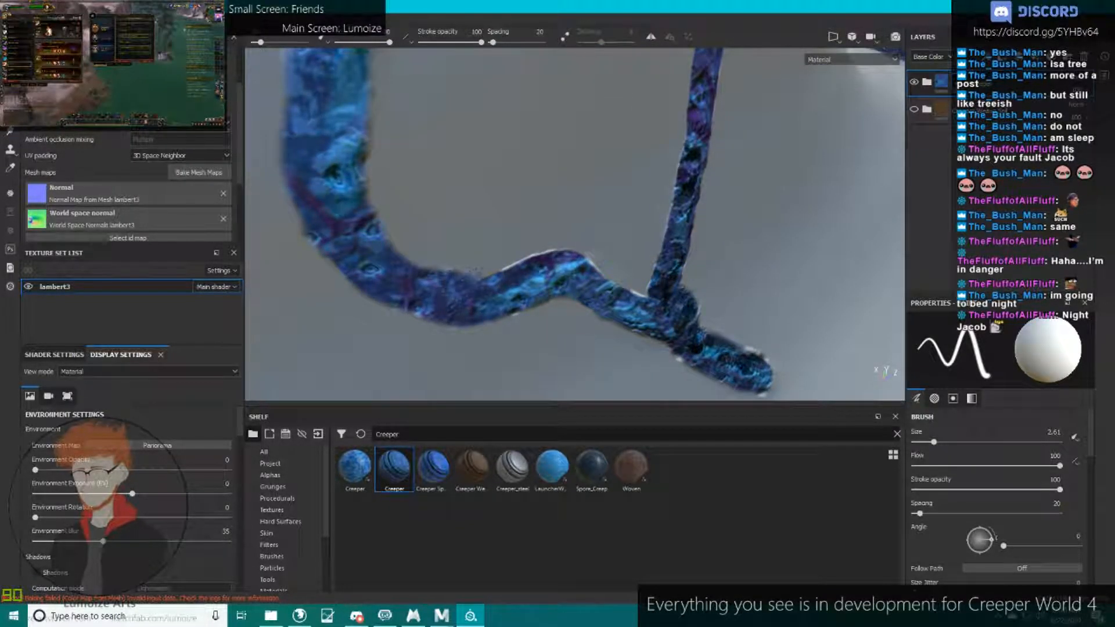
Widen the mask along the outer edge of the descending branch below the ridge junction.
mouse_move(662, 305)
alt+mouse_down()
mouse_move(491, 329)
mouse_move(483, 361)
alt+mouse_up()
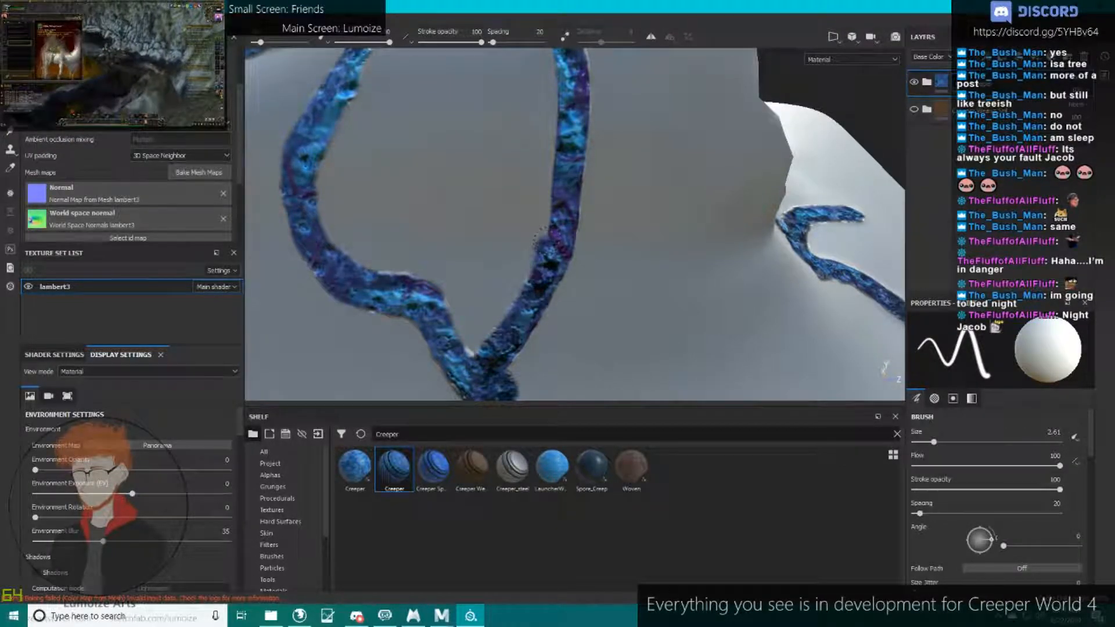
alt+drag(552, 155, 566, 257)
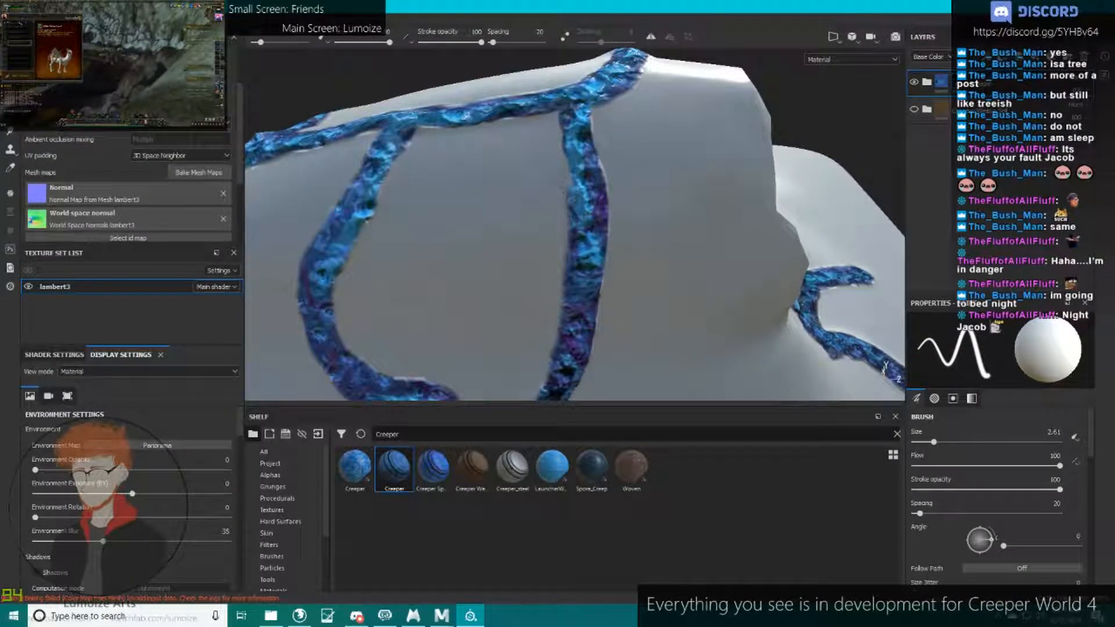
alt+drag(570, 116, 549, 325)
scroll(549, 326, up, 5)
alt+drag(575, 197, 627, 174)
mouse_move(725, 86)
mouse_down()
mouse_move(710, 123)
mouse_move(722, 80)
mouse_move(719, 108)
mouse_move(664, 147)
mouse_move(607, 247)
mouse_up()
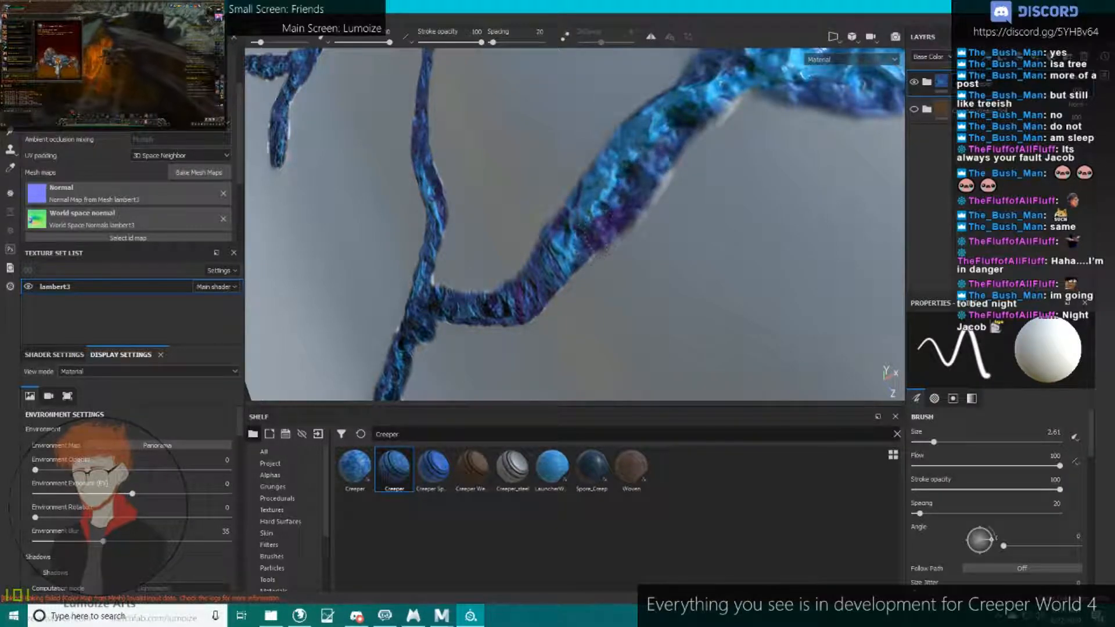
Extend the mask down the outside of the curved branch to where it joins the thin vein.
alt+drag(546, 295, 672, 139)
alt+middle_drag(671, 139, 627, 171)
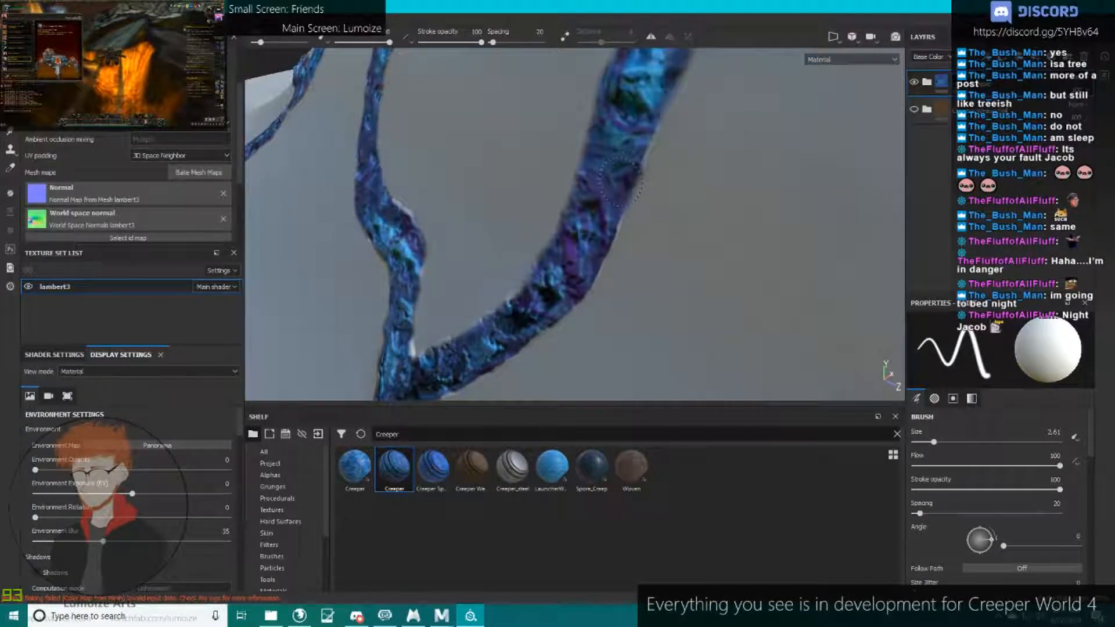
mouse_move(567, 309)
mouse_down()
mouse_move(541, 335)
mouse_move(560, 340)
mouse_up()
alt+middle_drag(561, 340, 615, 212)
mouse_move(611, 200)
mouse_down()
mouse_move(622, 194)
mouse_move(591, 237)
mouse_up()
alt+drag(511, 276, 517, 296)
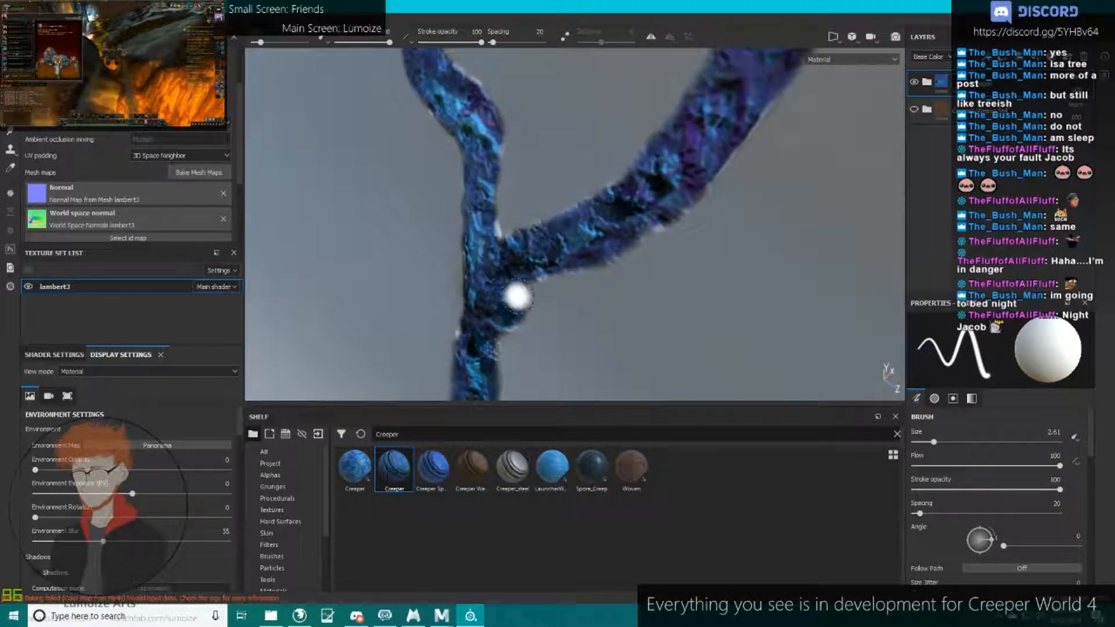
alt+middle_drag(518, 297, 577, 186)
scroll(577, 186, down, 5)
mouse_move(577, 186)
alt+mouse_down()
mouse_move(545, 233)
mouse_move(468, 217)
mouse_move(564, 197)
alt+mouse_up()
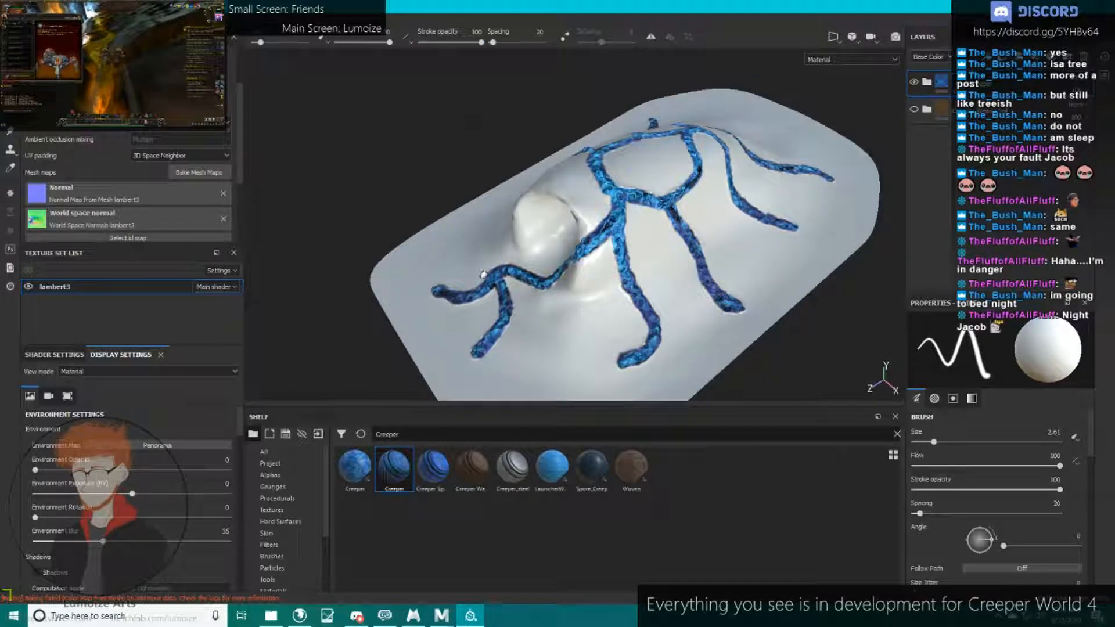
Find the particle brushes in the shelf, choose Organic Spread, and reduce the brush size to 0.59.
click(285, 457)
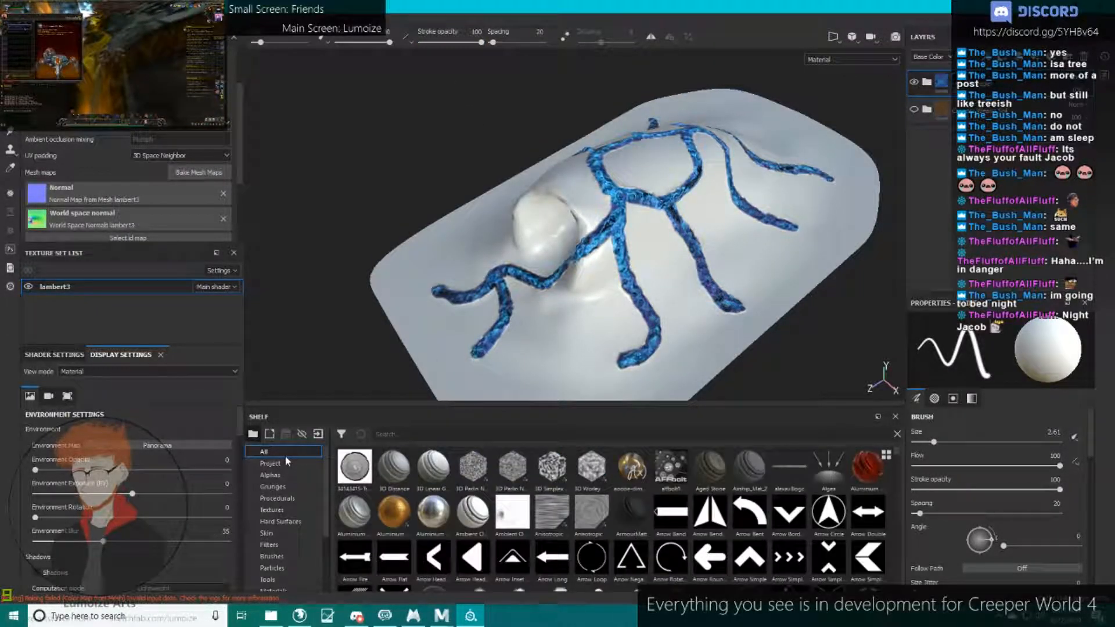
scroll(504, 123, up, 5)
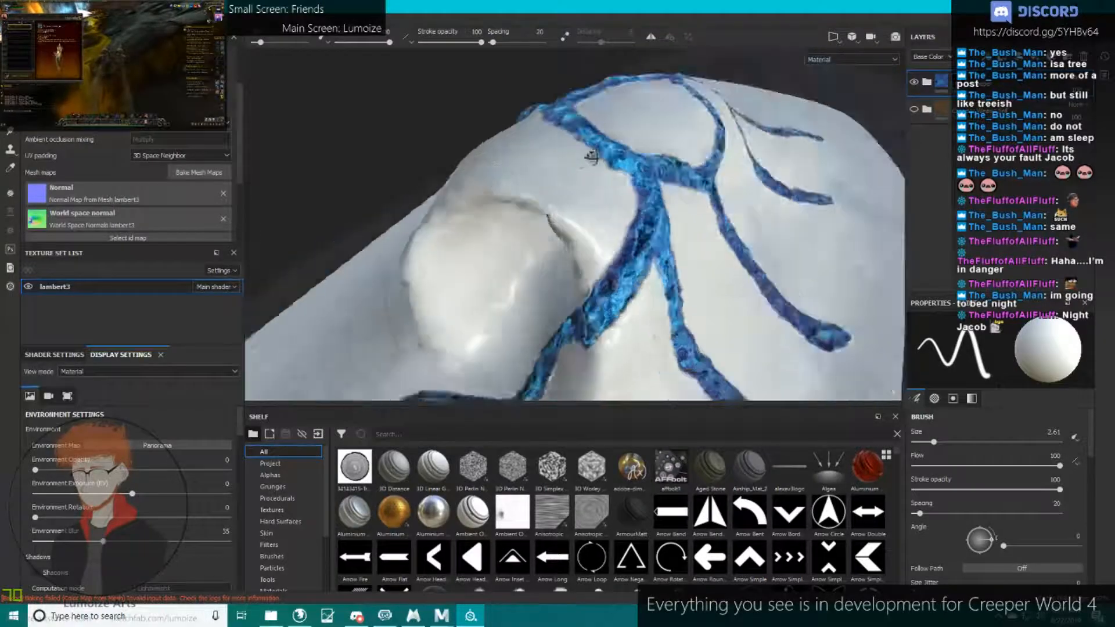
alt+drag(498, 168, 606, 144)
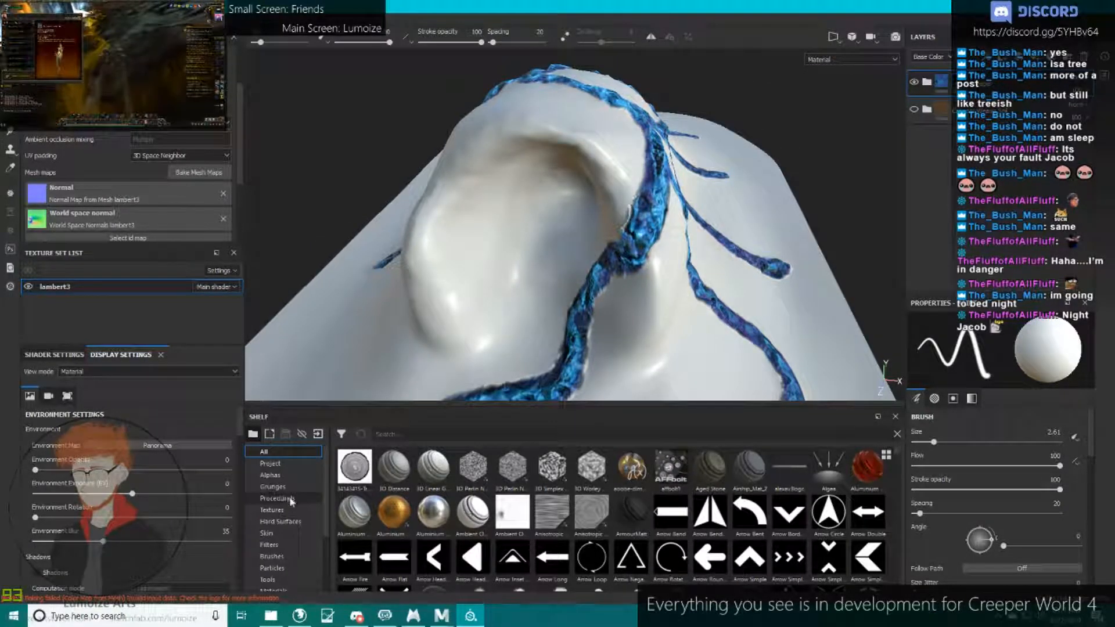
click(283, 475)
scroll(284, 476, down, 3)
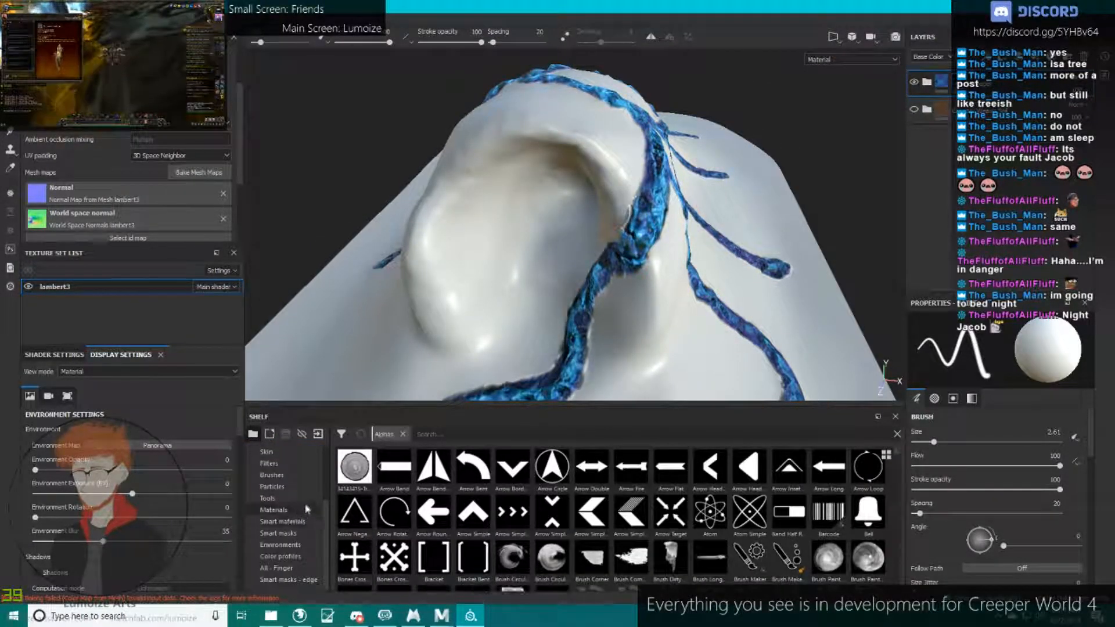
click(288, 475)
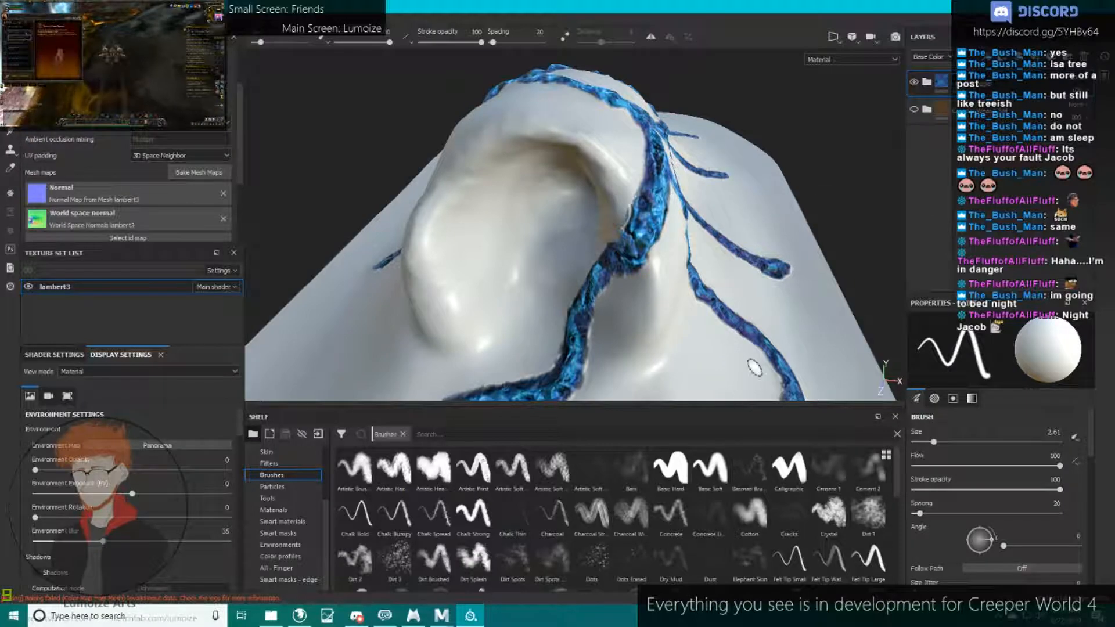
click(282, 489)
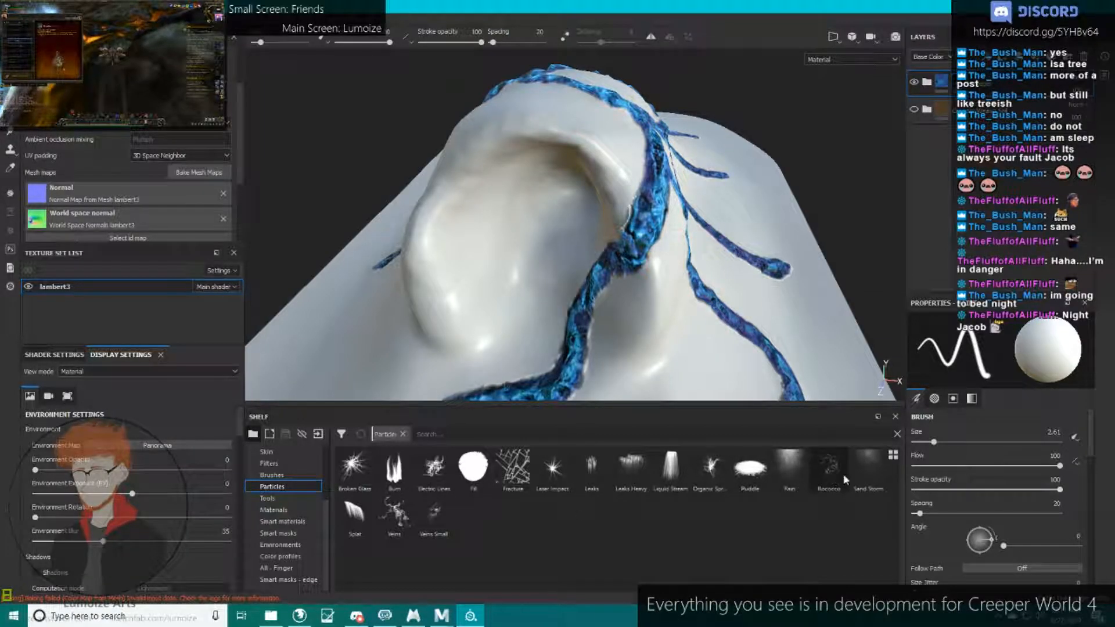
click(709, 467)
alt+drag(673, 227, 572, 262)
ctrl+right_drag(572, 262, 559, 262)
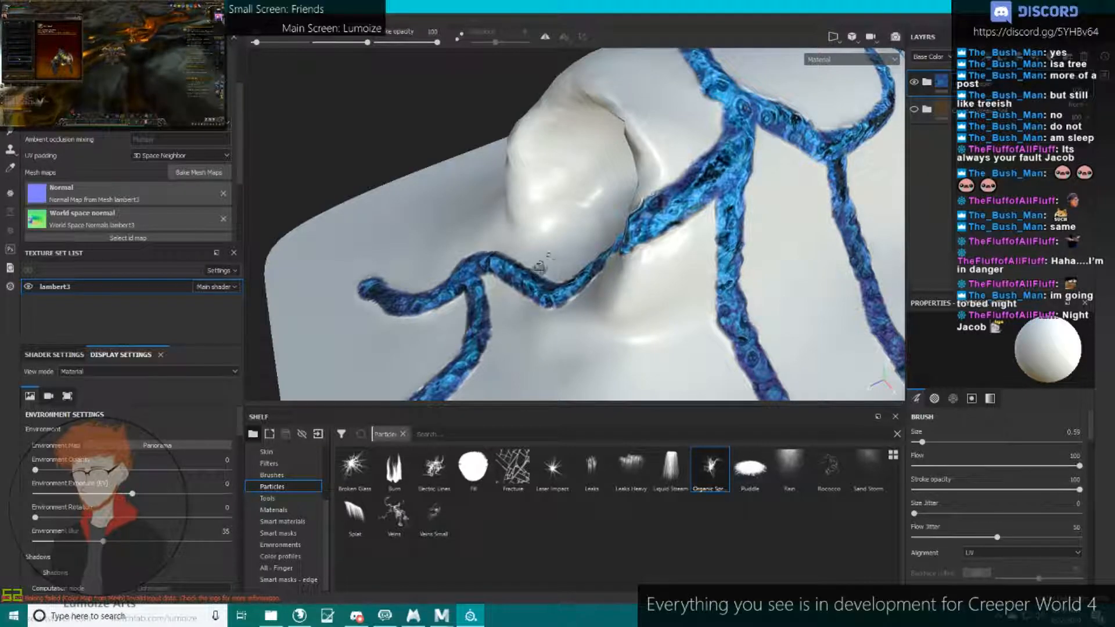
Try an Organic Spread stroke along the veins below the round opening.
alt+drag(540, 266, 507, 262)
mouse_move(384, 245)
mouse_down()
mouse_move(395, 256)
mouse_move(483, 240)
mouse_move(559, 298)
mouse_move(668, 303)
mouse_move(769, 206)
mouse_move(691, 238)
mouse_move(732, 226)
mouse_up()
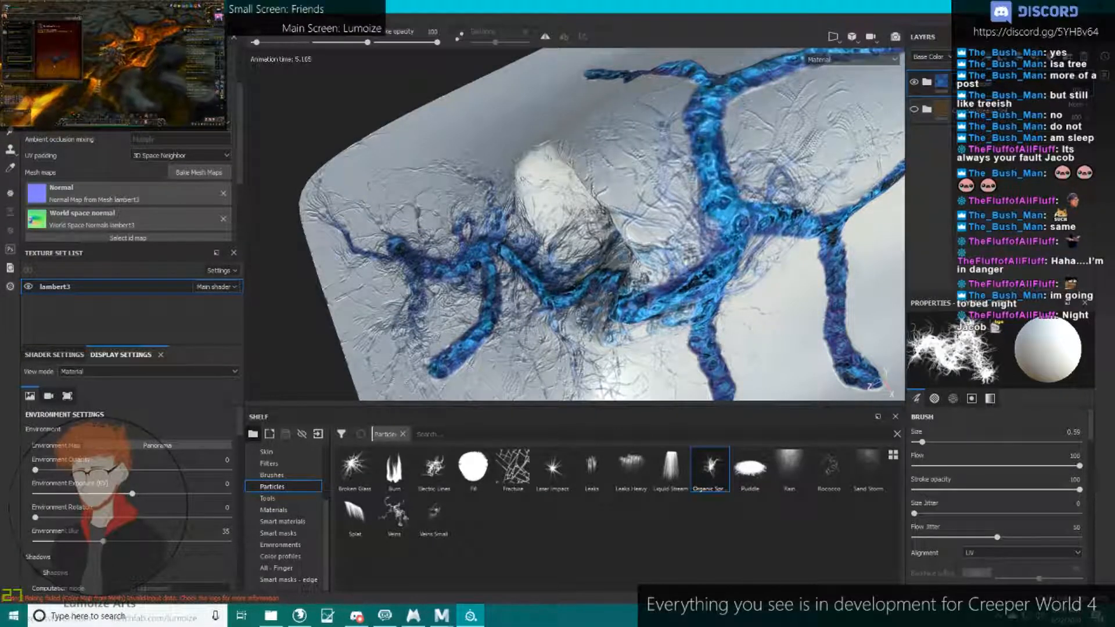
alt+drag(633, 249, 776, 325)
alt+right_drag(776, 325, 769, 316)
Set the particle SpawnRateFactor to 0.5 and test a stroke across the forked vein below the opening.
scroll(1007, 458, down, 5)
scroll(990, 499, down, 5)
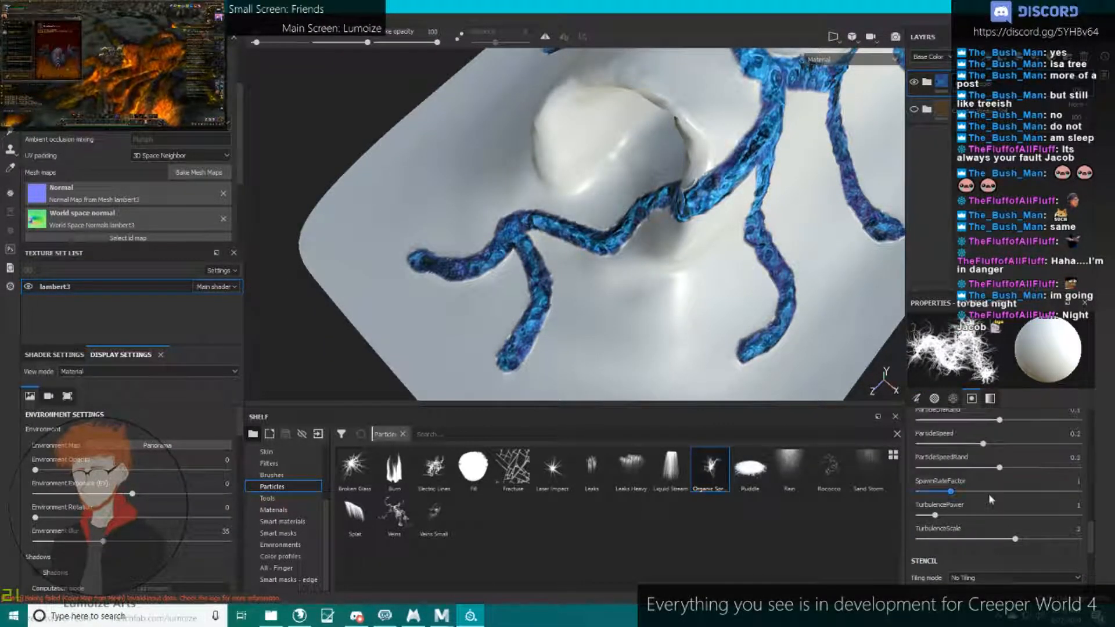
click(1076, 482)
text(0.5)
key(Return)
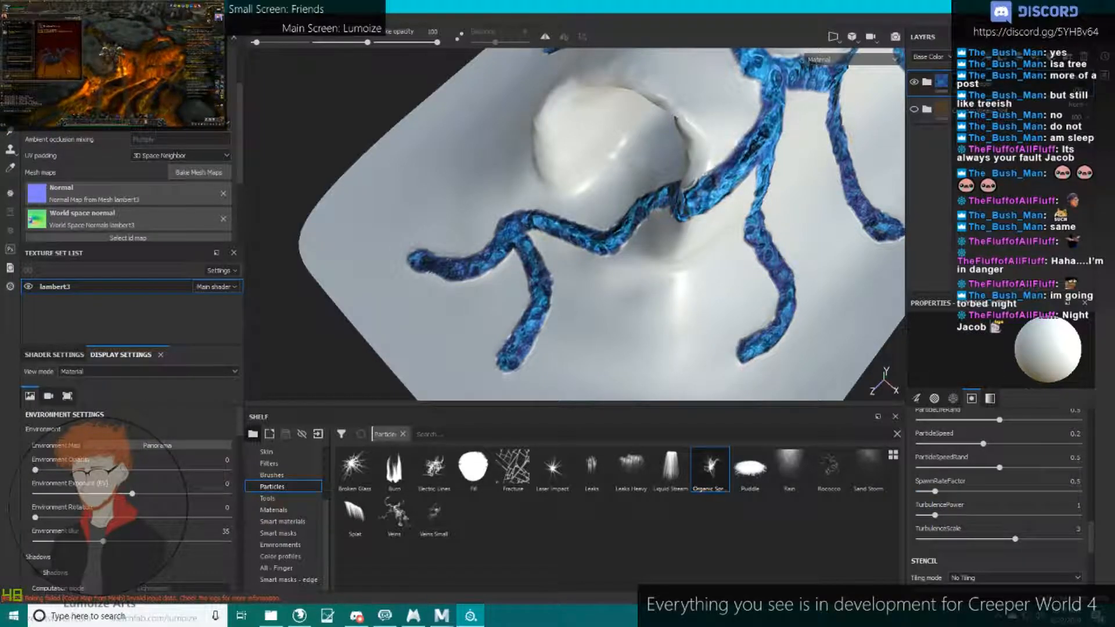
drag(372, 252, 713, 285)
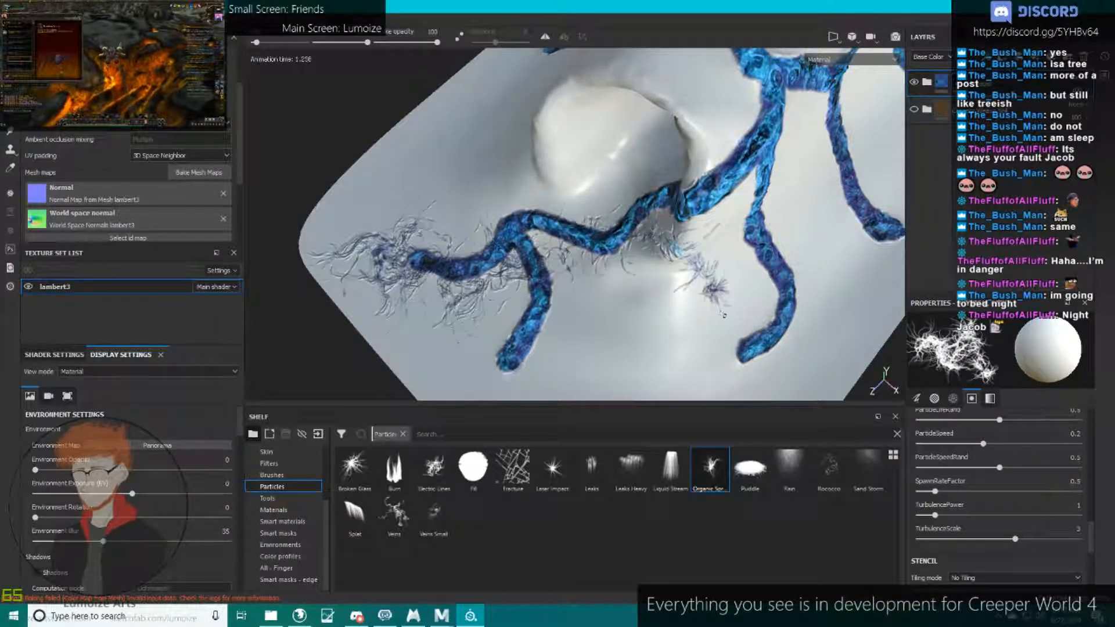
key(ctrl+z)
Set the particle brush's SpawnRateFactor to 0.05.
drag(1060, 482, 1111, 473)
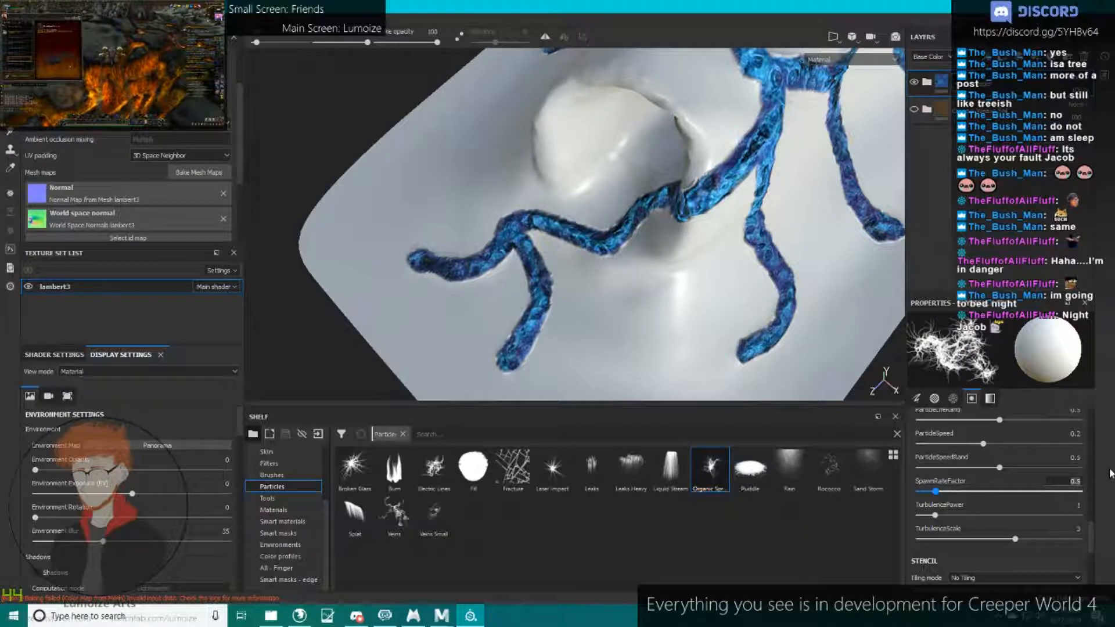
text(0)
key(Return)
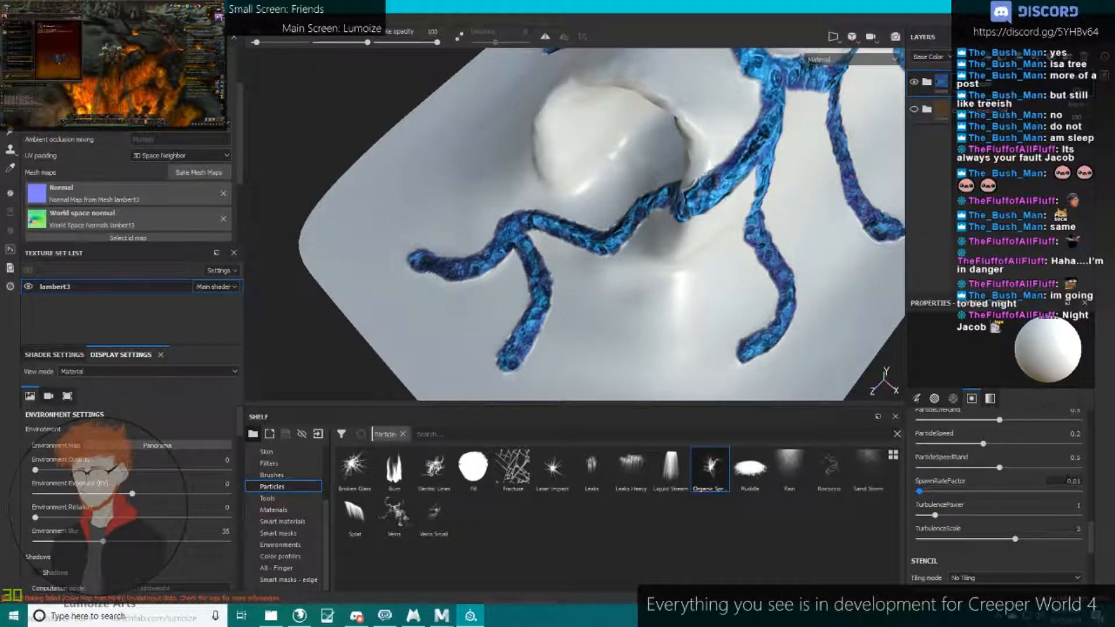
key(Return)
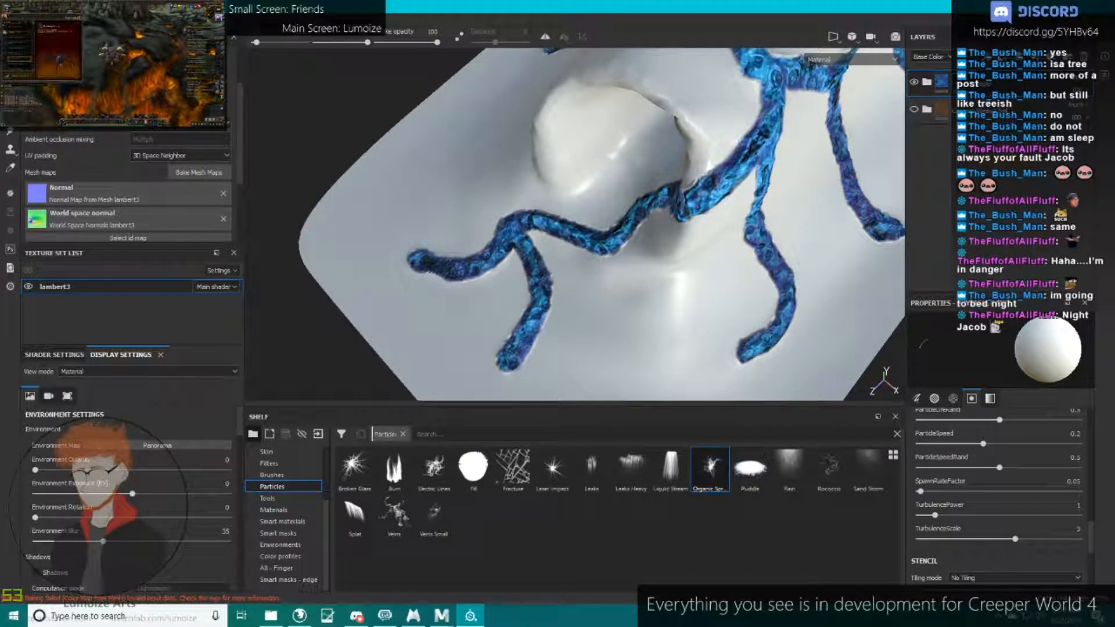
Try sparser Organic Spread strokes beside the forked vein and along it toward the main junction.
drag(456, 197, 479, 238)
key(ctrl+z)
alt+middle_drag(753, 297, 659, 330)
alt+drag(451, 267, 357, 288)
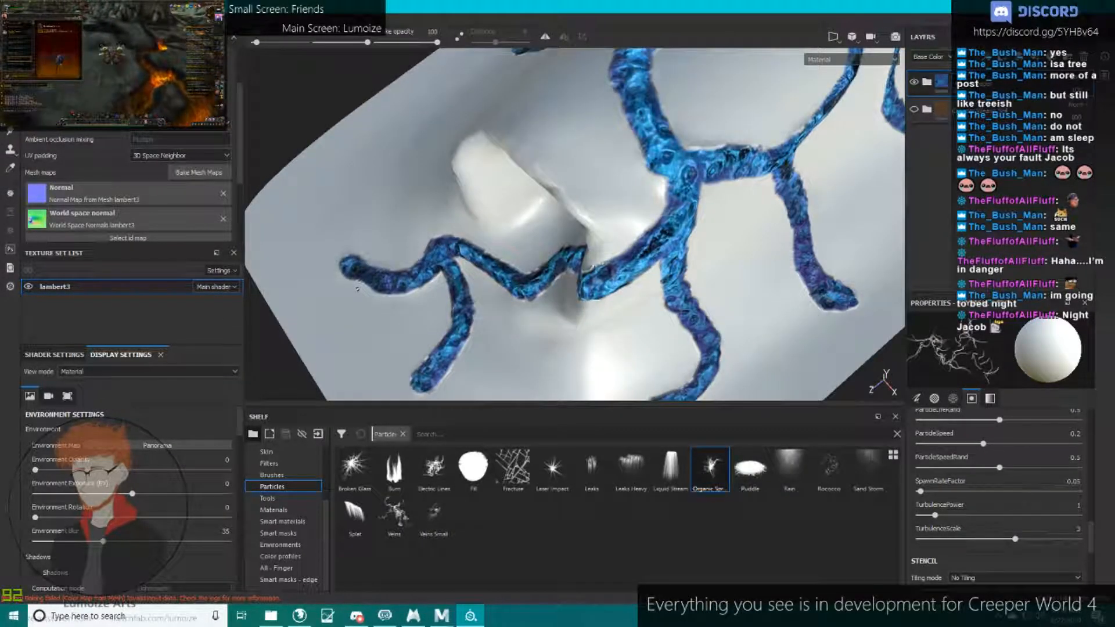
mouse_move(371, 274)
mouse_down()
mouse_move(429, 259)
mouse_move(499, 273)
mouse_move(587, 264)
mouse_move(630, 234)
mouse_up()
alt+drag(625, 201, 662, 218)
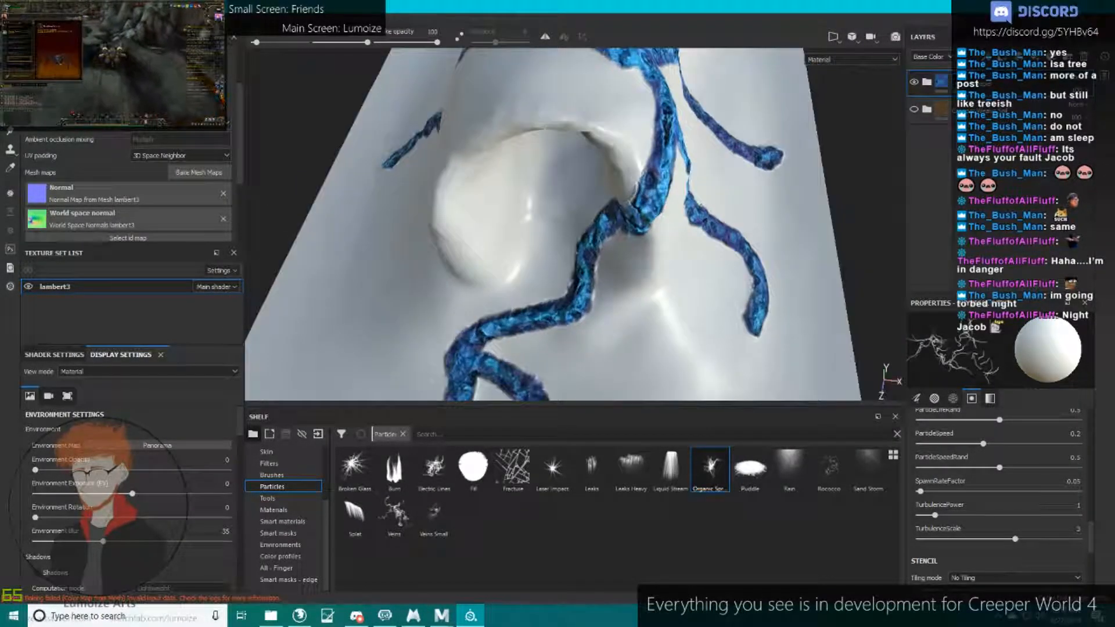
Paint Organic Spread strands from the forked vein past the round opening and around the main vein junction.
alt+middle_drag(531, 331, 615, 224)
alt+drag(615, 224, 598, 232)
mouse_move(498, 321)
mouse_down()
mouse_move(524, 294)
mouse_move(539, 239)
mouse_move(601, 216)
mouse_move(641, 156)
mouse_move(645, 189)
mouse_move(525, 228)
mouse_up()
alt+middle_drag(526, 228, 516, 245)
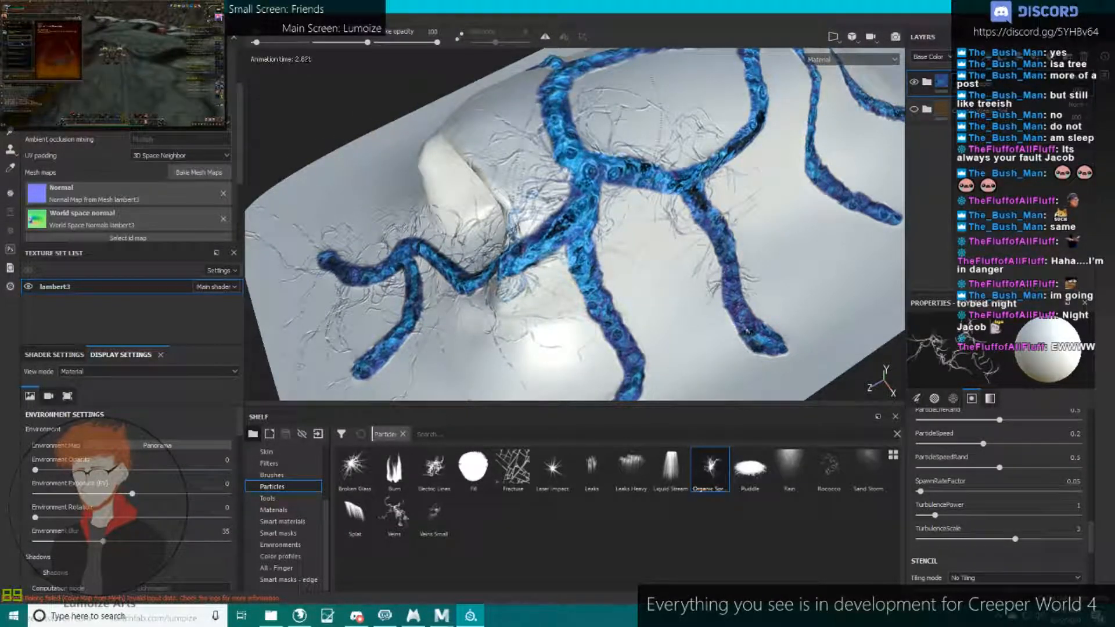
alt+drag(731, 279, 575, 261)
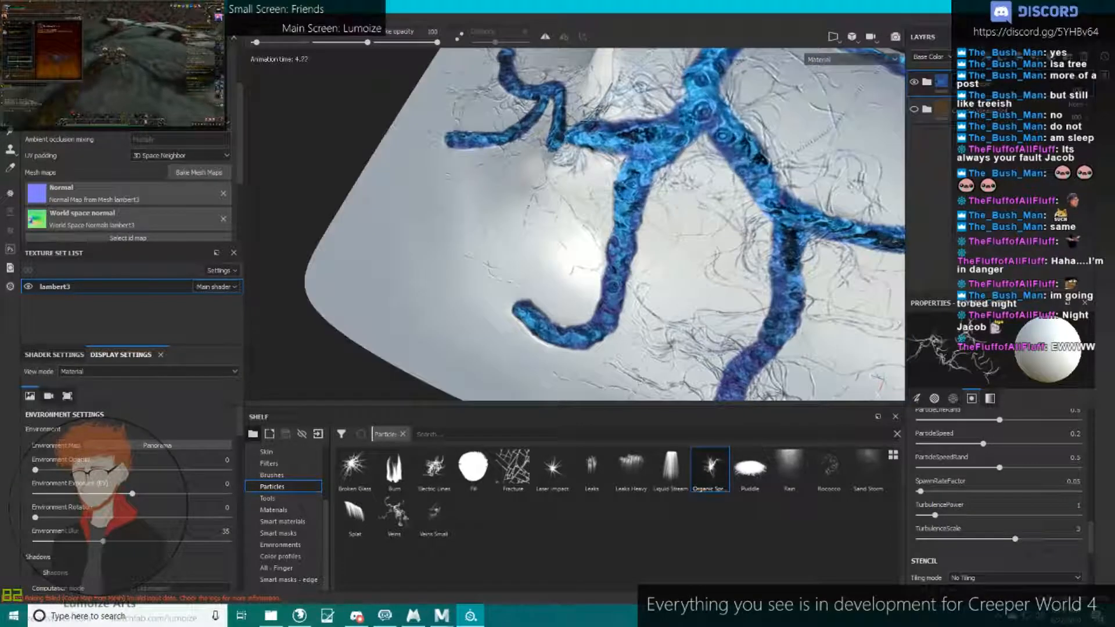
click(658, 149)
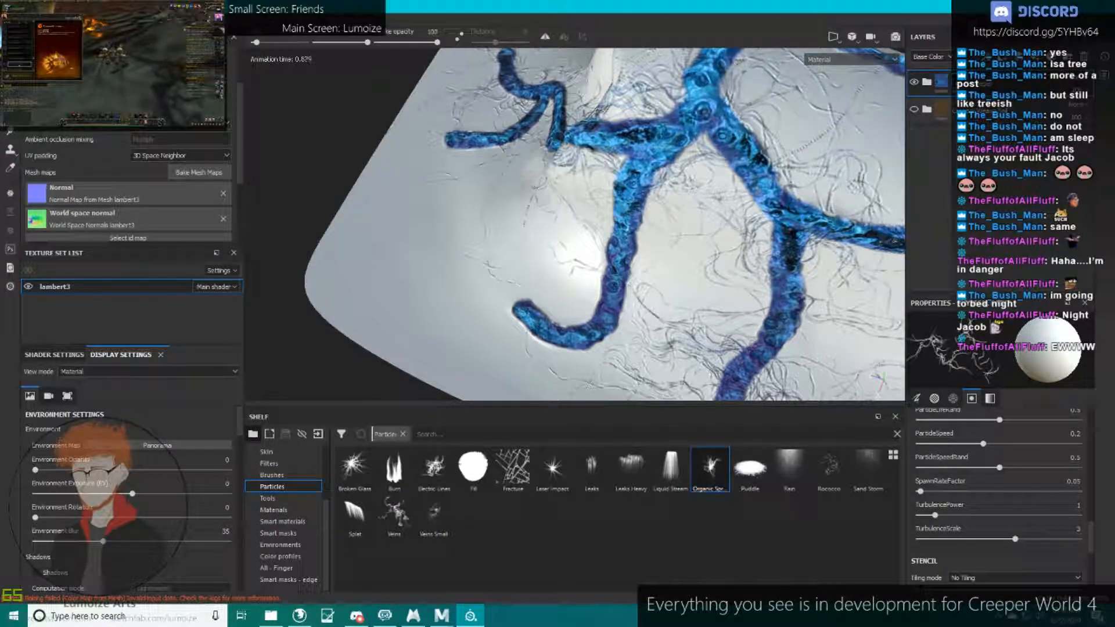
Extend the Organic Spread strands around the hooked vein, the forked vein and the neighbouring vein ends.
alt+drag(587, 295, 711, 316)
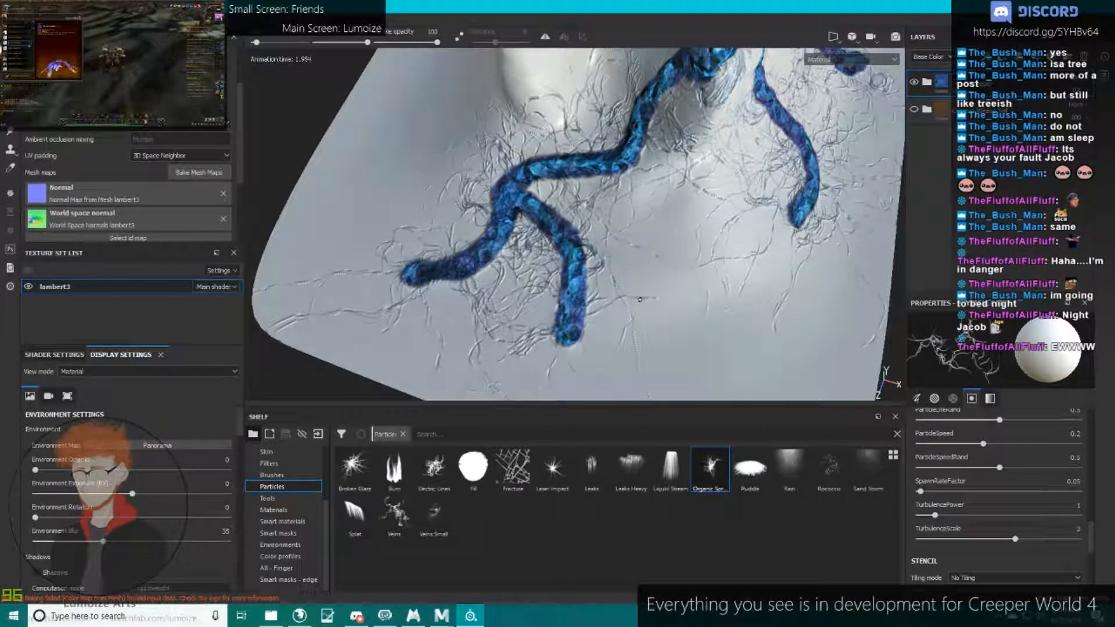
mouse_move(669, 251)
alt+mouse_down()
mouse_move(585, 341)
mouse_move(518, 318)
mouse_move(448, 244)
mouse_move(507, 198)
mouse_move(499, 205)
mouse_move(575, 201)
mouse_move(644, 238)
mouse_move(671, 269)
alt+mouse_up()
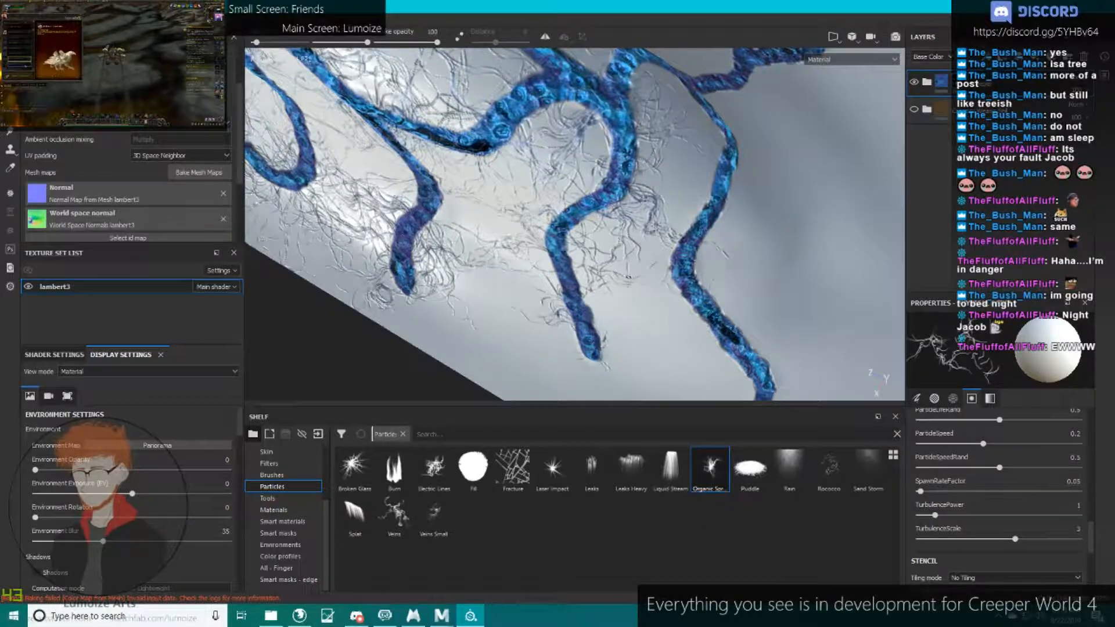
alt+drag(586, 232, 639, 224)
alt+middle_drag(639, 224, 584, 148)
alt+drag(650, 203, 511, 244)
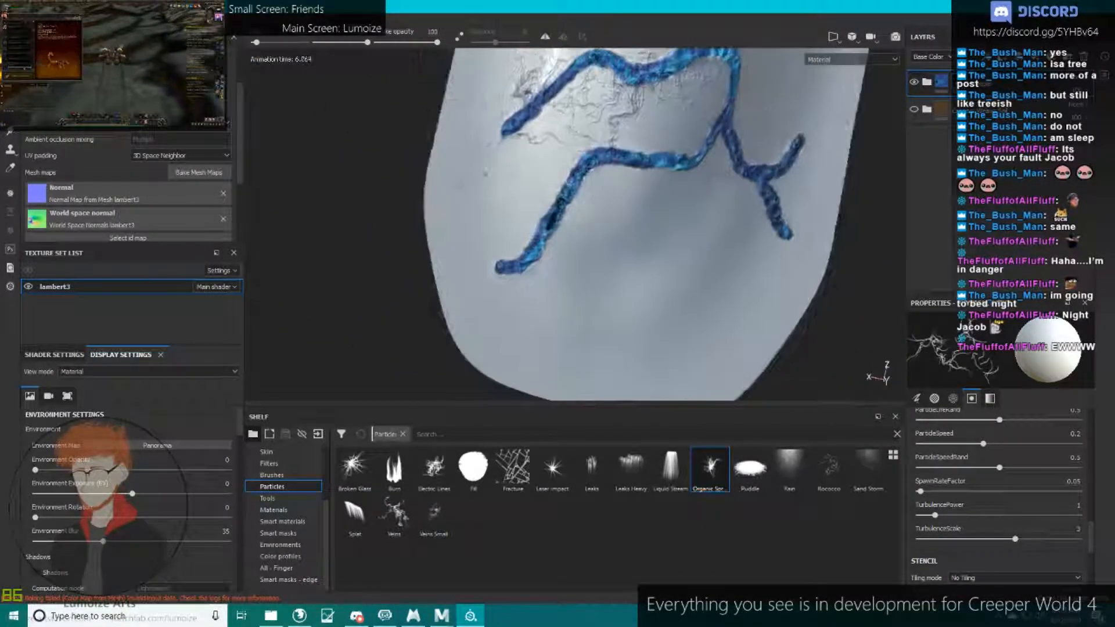
Paint Organic Spread strands around the long bent vein and down past its outer tip.
alt+middle_drag(511, 244, 488, 296)
alt+drag(488, 296, 438, 297)
alt+middle_drag(438, 296, 430, 303)
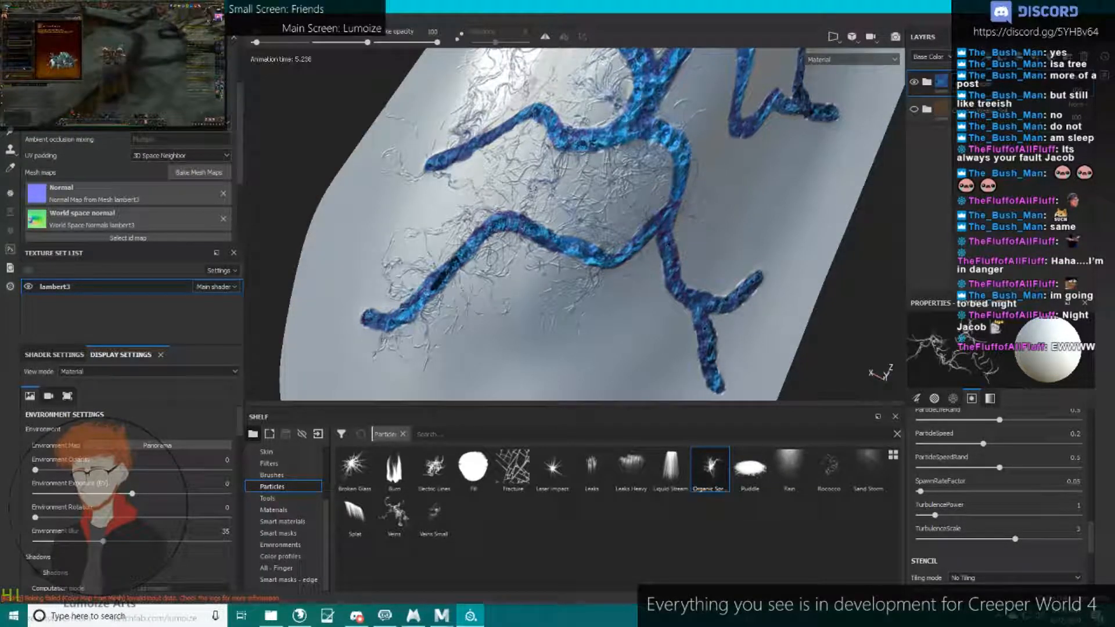
alt+drag(620, 271, 693, 248)
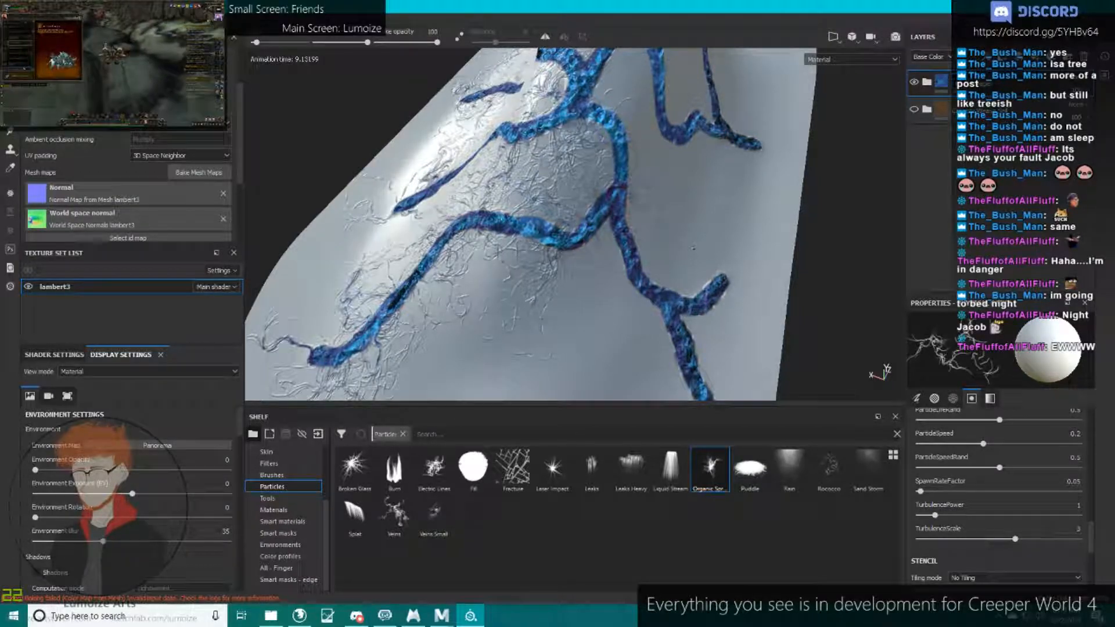
Paint Organic Spread strands along the branching side vein and around both tips of its Y-shaped end.
alt+drag(557, 232, 560, 207)
alt+middle_drag(561, 207, 494, 191)
alt+drag(493, 191, 437, 152)
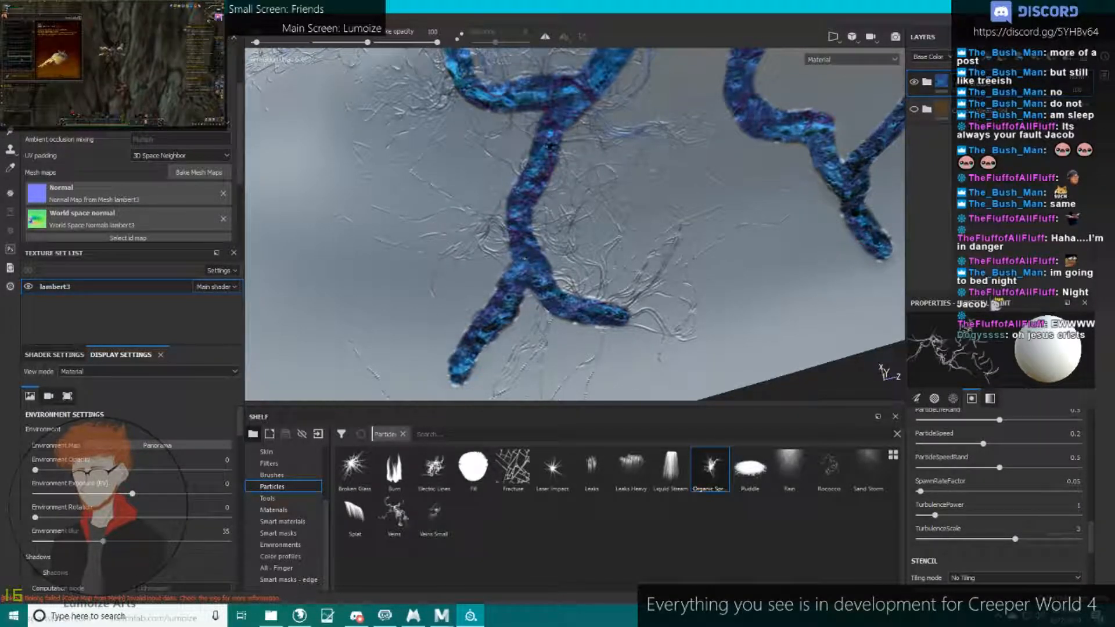
scroll(467, 351, down, 5)
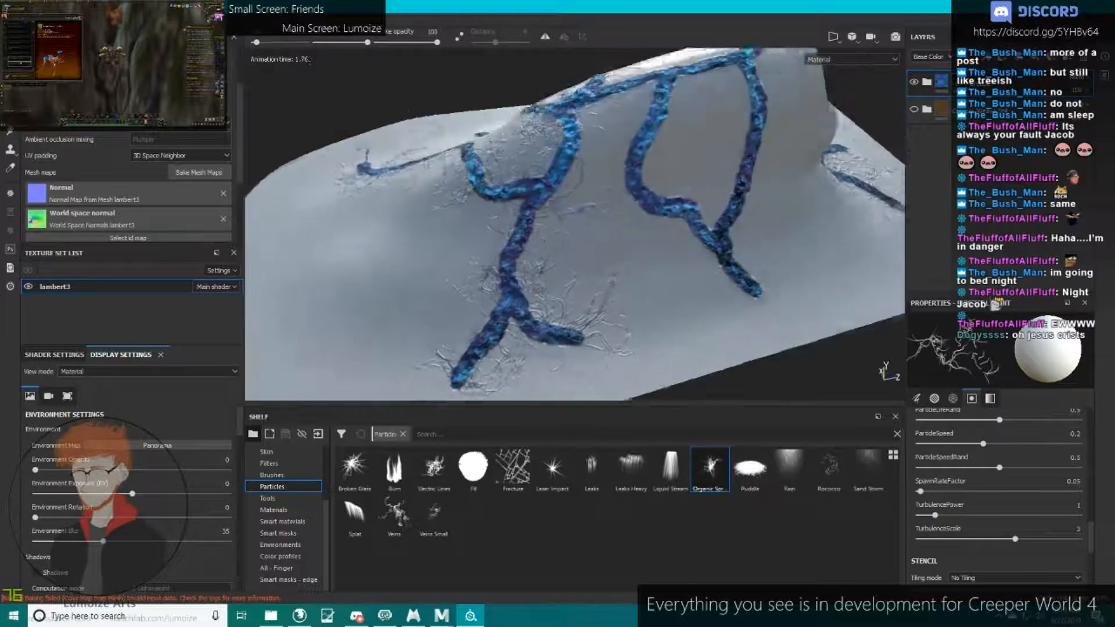
Paint Organic Spread strands over the ridge and around the looped vein on the nest's side, including its lower tip.
alt+drag(467, 351, 400, 355)
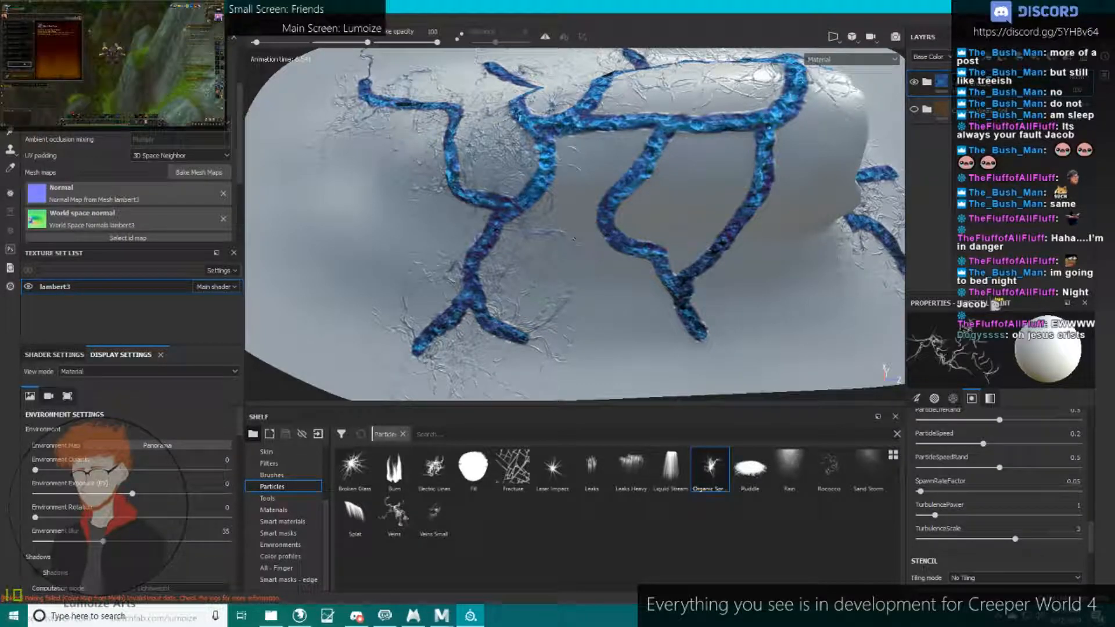
alt+drag(574, 239, 511, 308)
scroll(511, 308, up, 2)
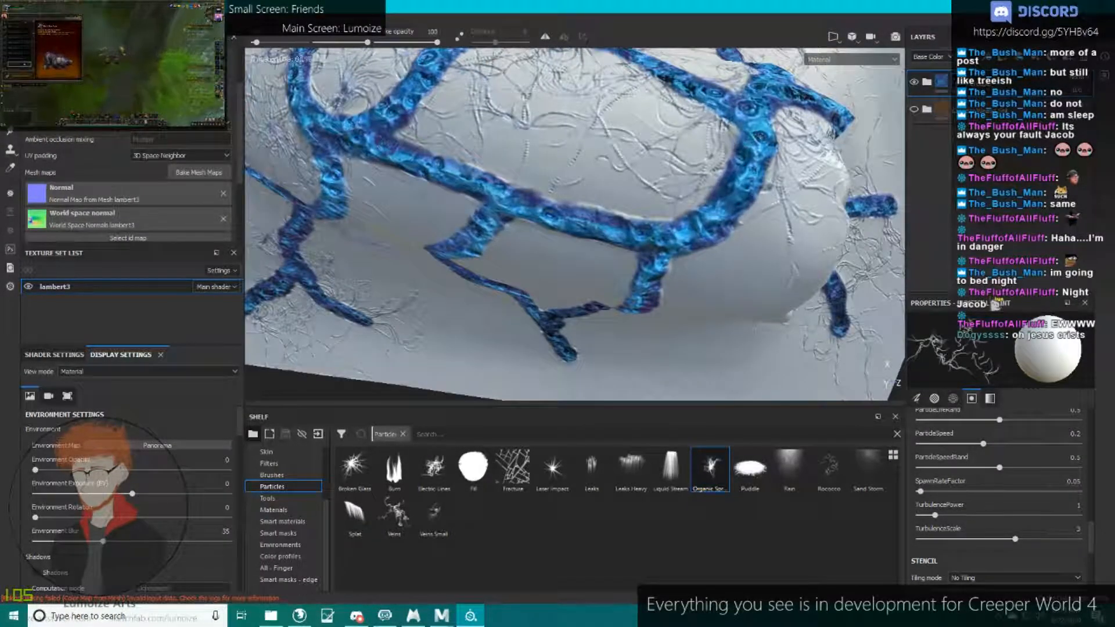
alt+drag(462, 189, 498, 213)
scroll(482, 177, down, 3)
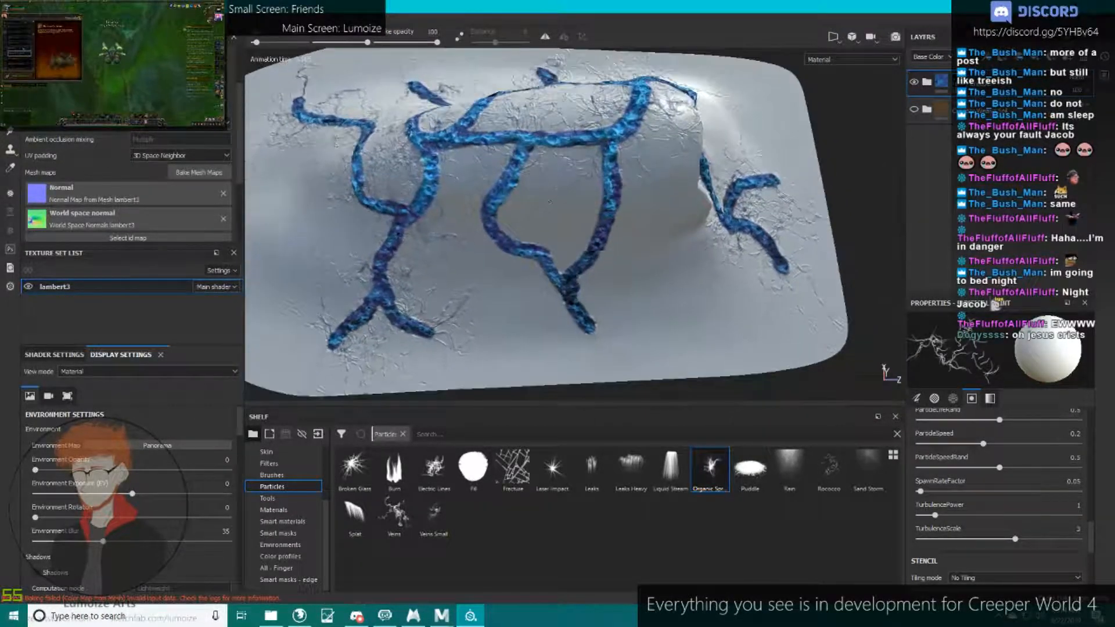
scroll(498, 214, up, 2)
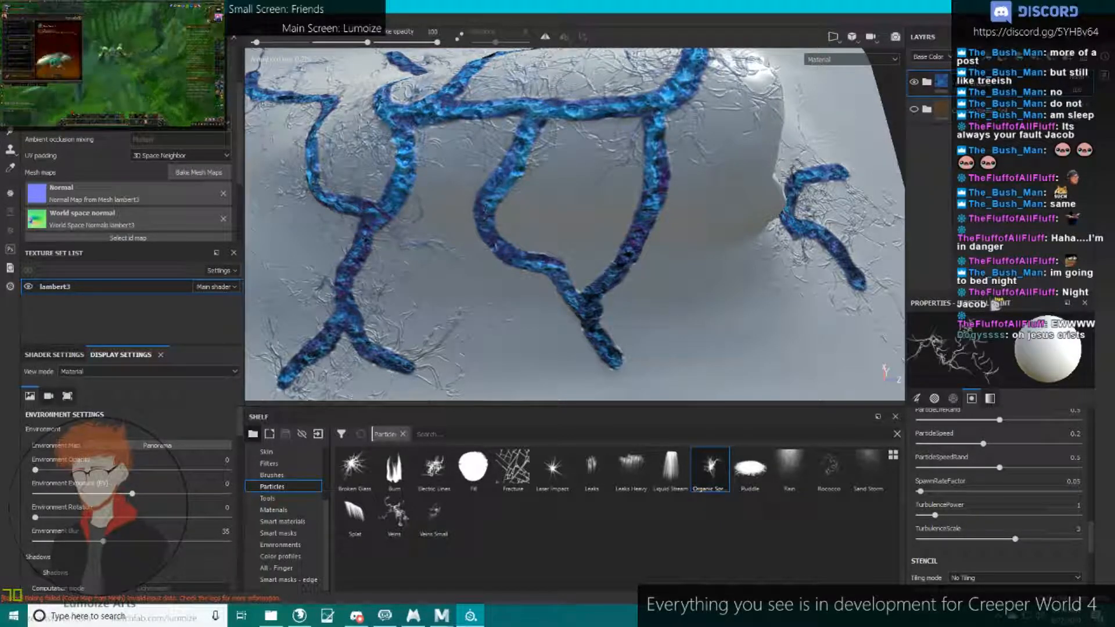
alt+drag(627, 311, 598, 227)
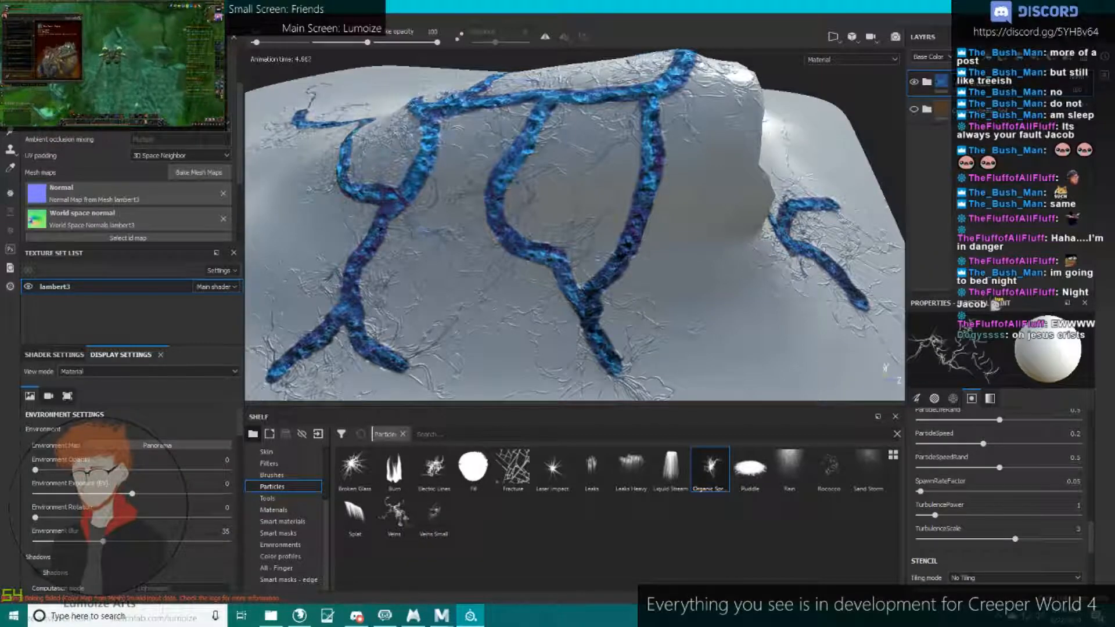
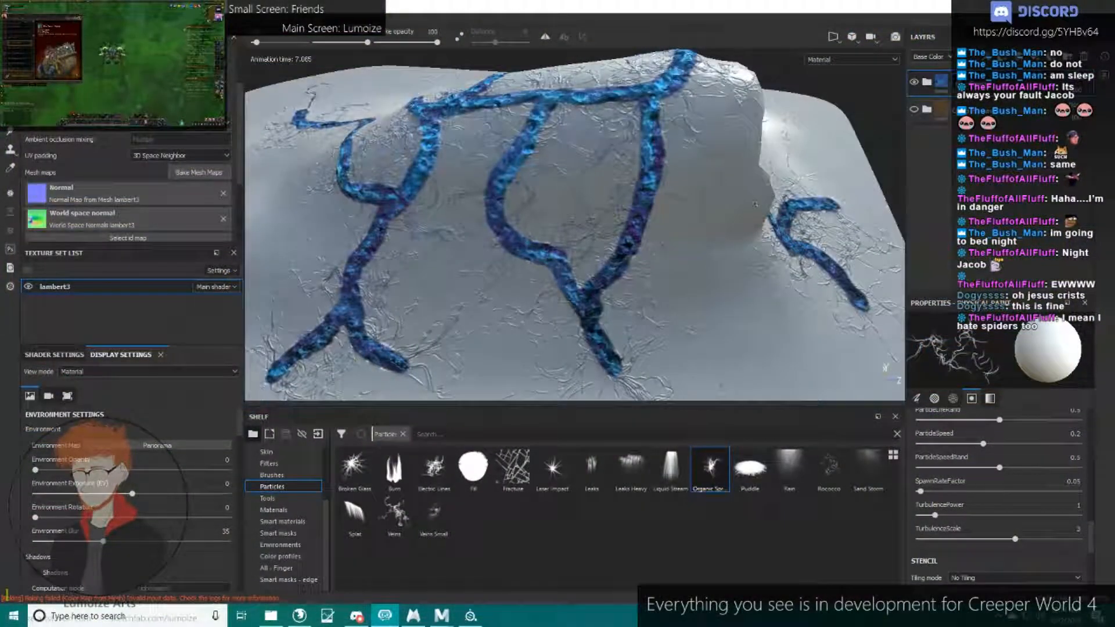
Make the brown base folder visible again and inspect the Creeper veins and strands against it from several sides.
mouse_move(754, 203)
alt+mouse_down()
mouse_move(729, 232)
mouse_move(523, 296)
mouse_move(531, 215)
mouse_move(465, 226)
alt+mouse_up()
scroll(523, 296, down, 3)
scroll(465, 227, up, 5)
alt+drag(580, 302, 773, 232)
scroll(773, 232, down, 4)
alt+drag(604, 232, 645, 261)
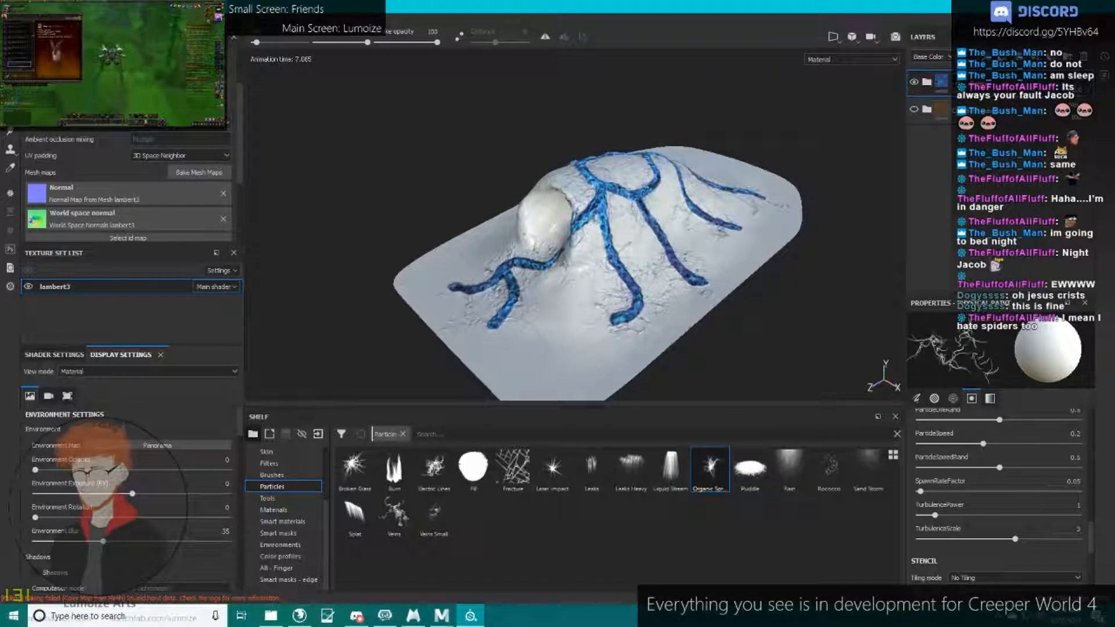
click(915, 110)
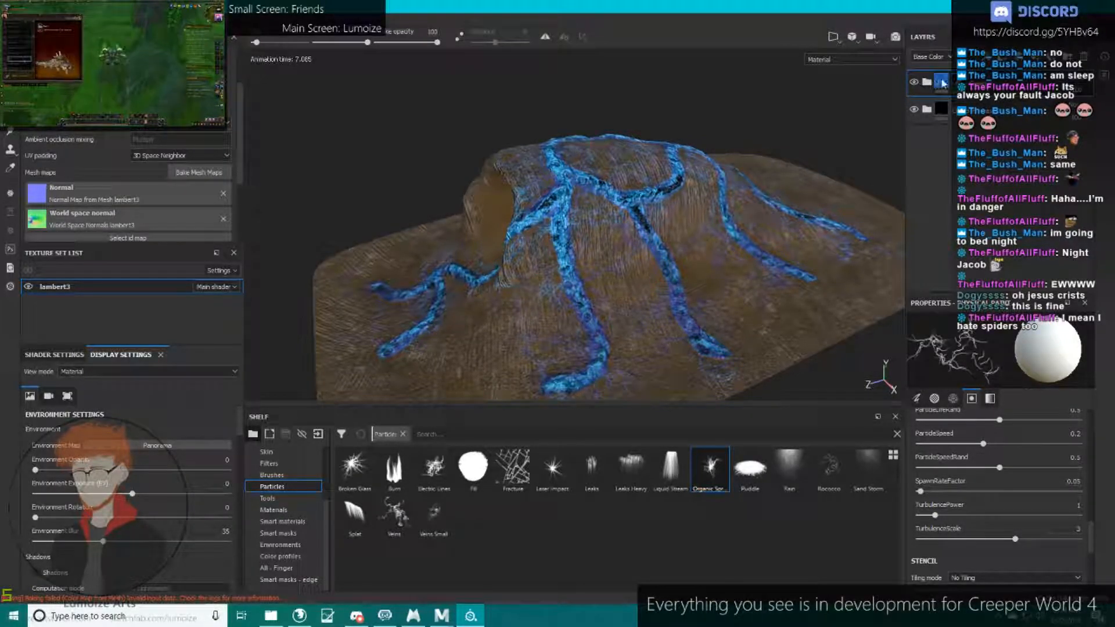
click(942, 82)
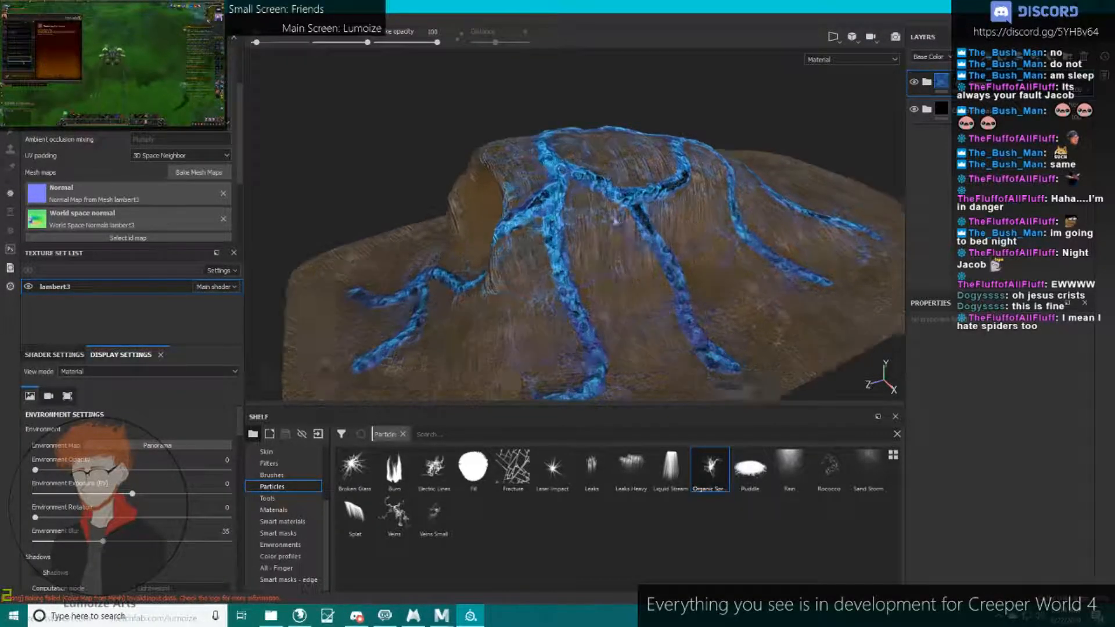
alt+right_drag(557, 233, 619, 233)
alt+drag(619, 232, 847, 132)
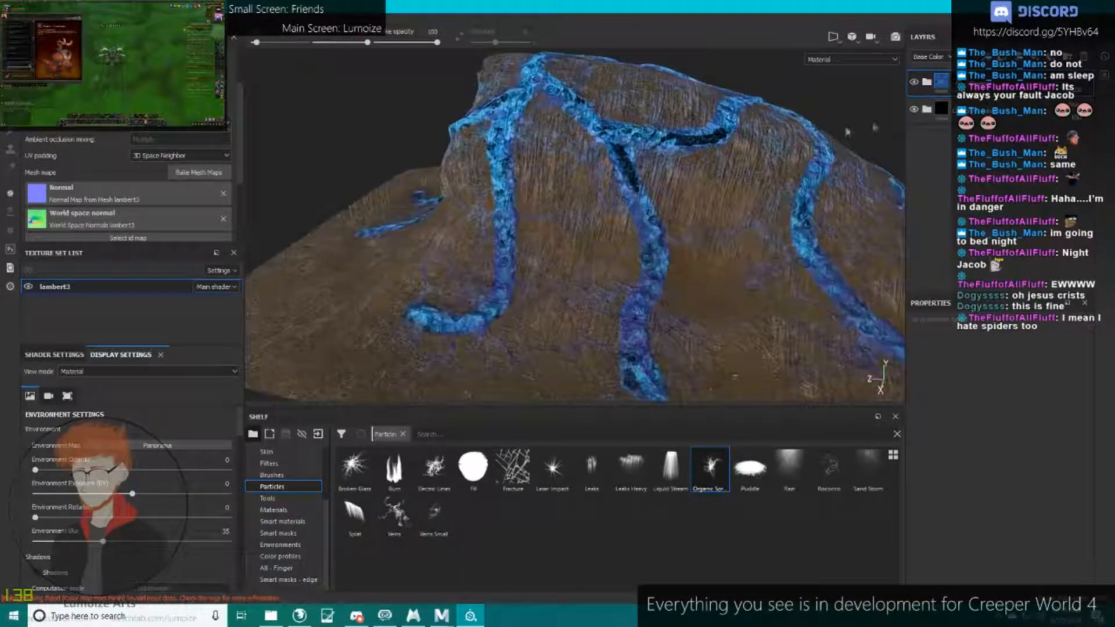
Set the Level of the MG Ground Dirt generator in the base folder to 0.76 and inspect the dirt coverage.
click(927, 110)
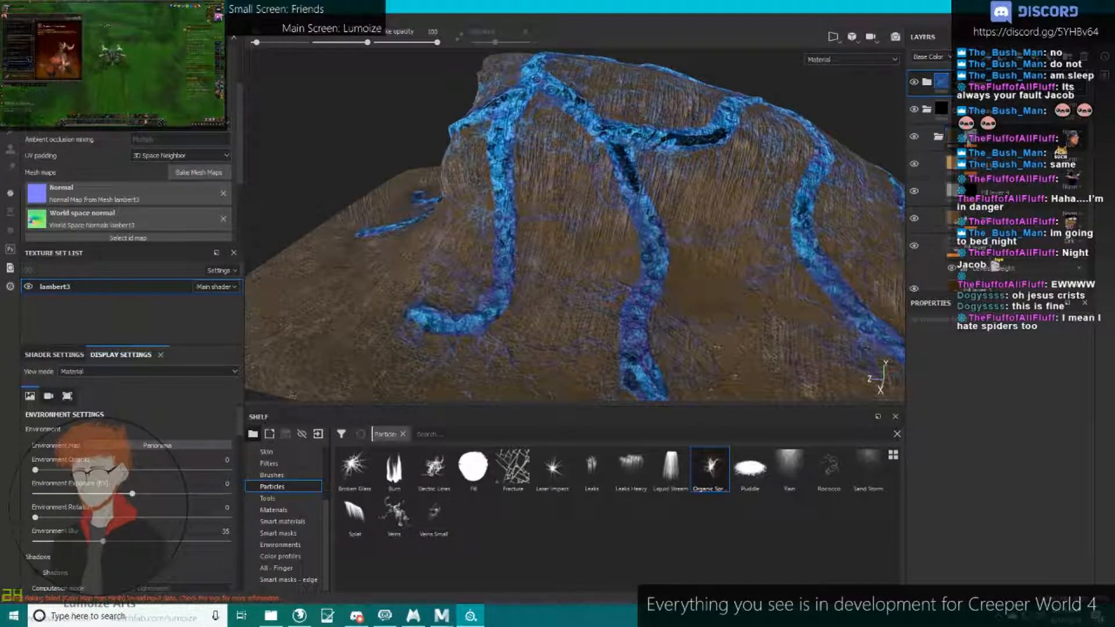
click(968, 137)
click(1005, 176)
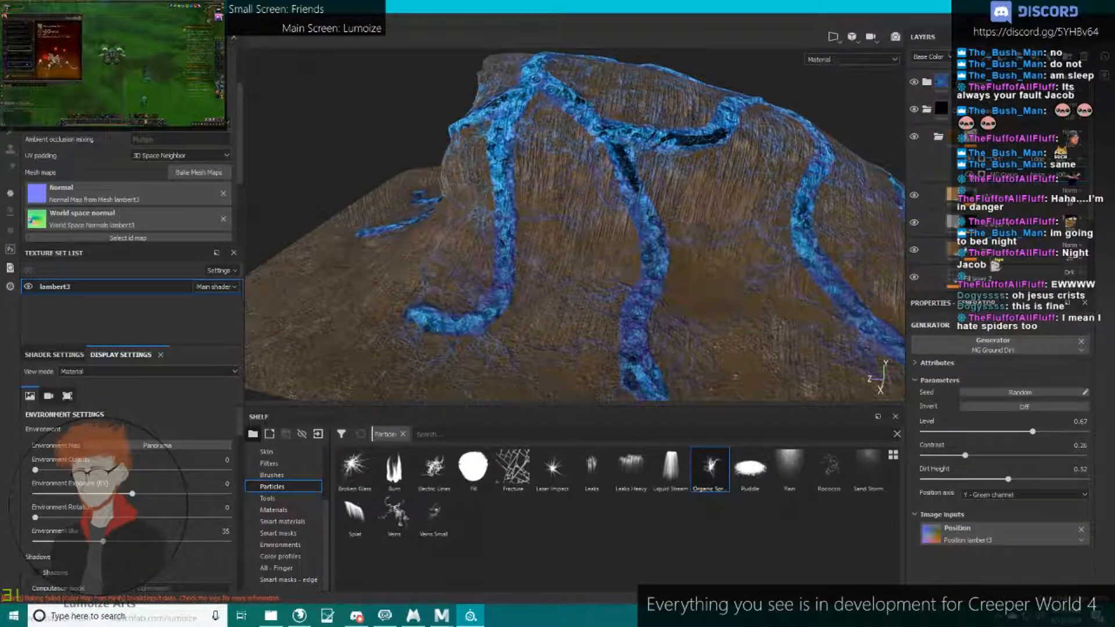
drag(1037, 434, 1049, 434)
alt+drag(656, 302, 734, 244)
scroll(734, 244, up, 5)
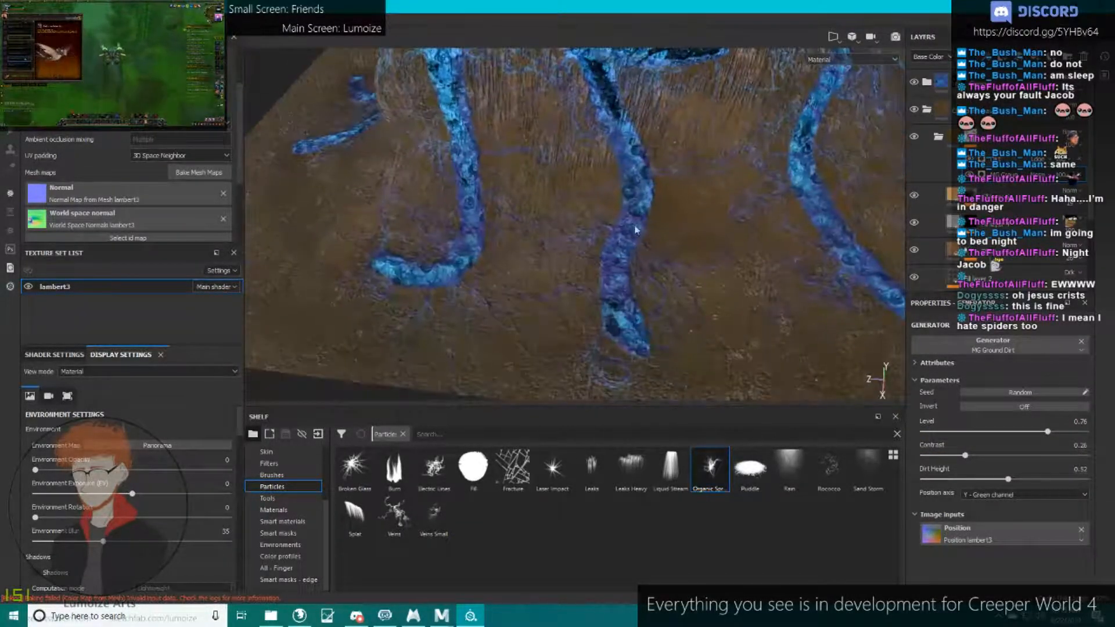
alt+middle_drag(708, 203, 694, 296)
alt+drag(694, 296, 692, 349)
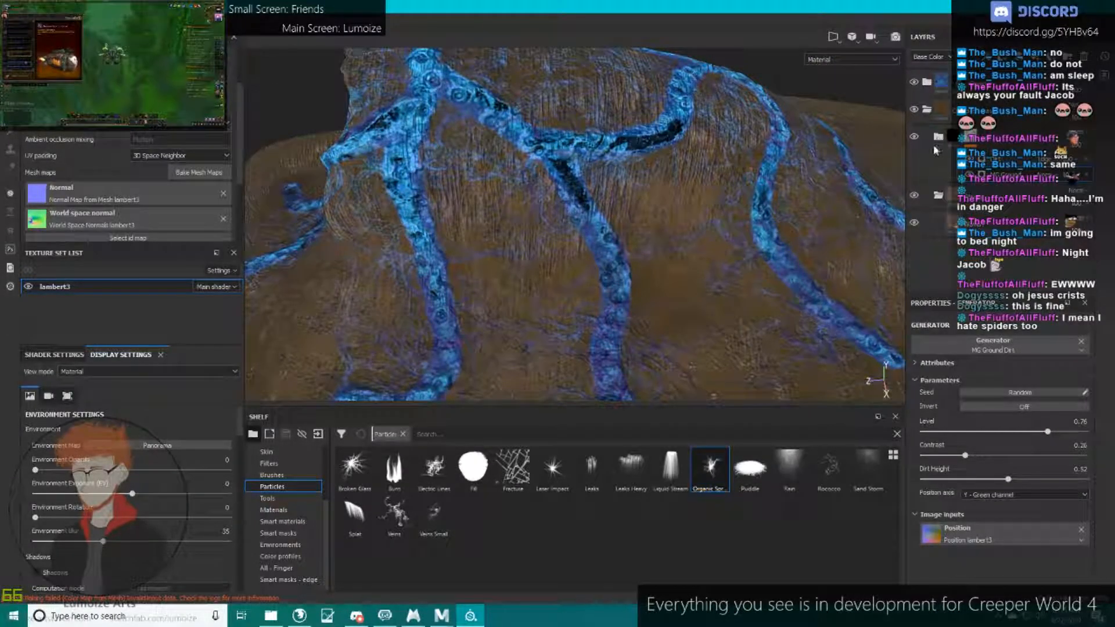
Add a fill layer above the Woven layer, keeping only its color channel and setting its base color to white.
click(953, 224)
click(1030, 57)
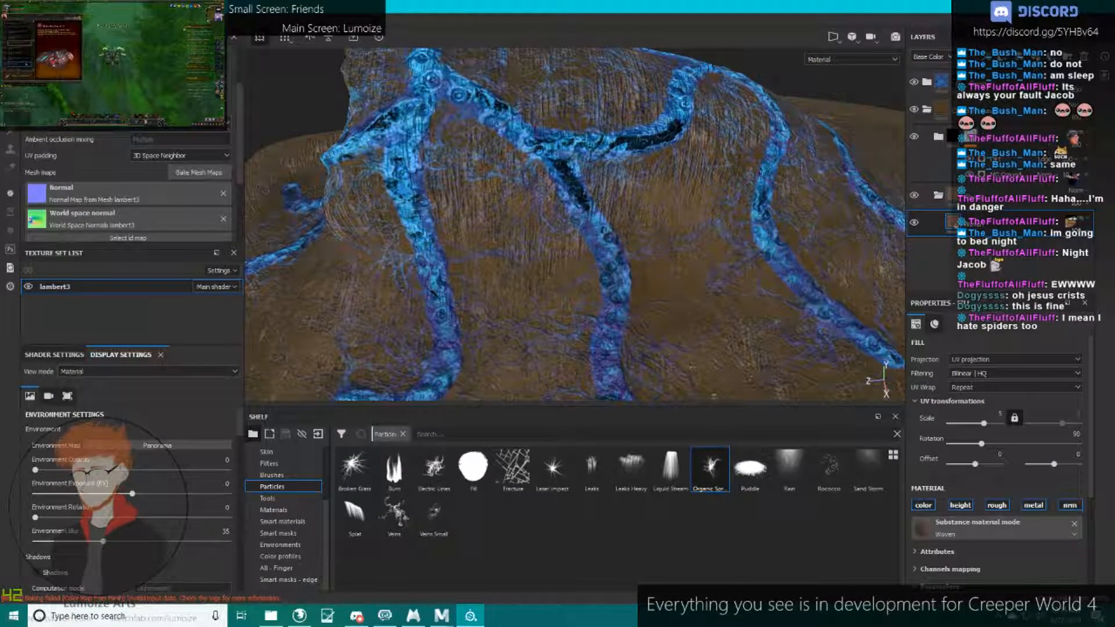
click(965, 507)
click(997, 505)
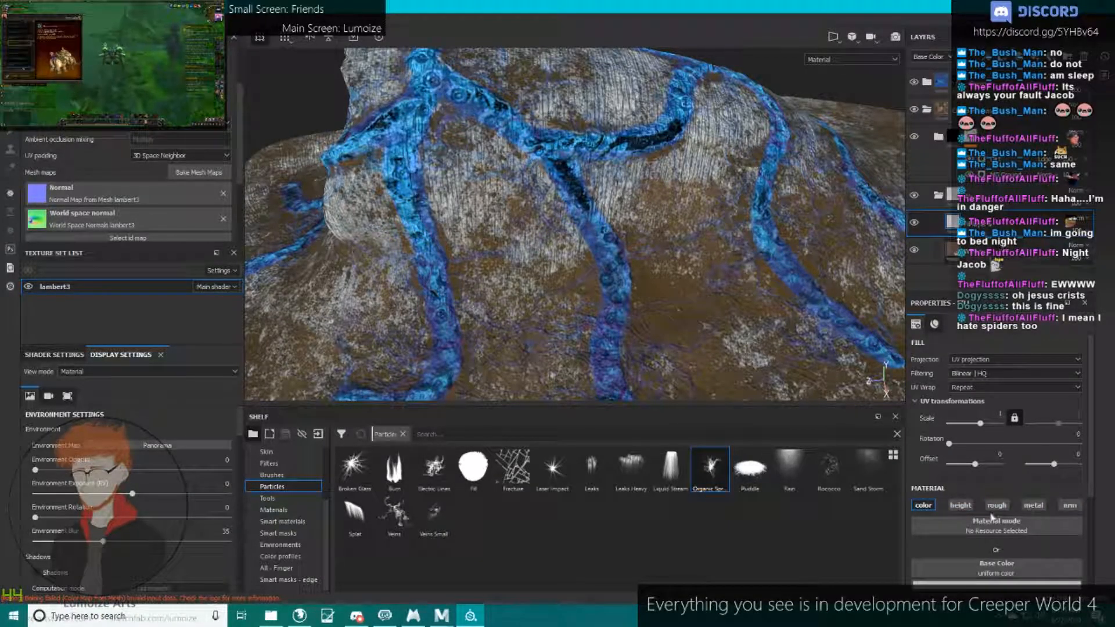
scroll(980, 473, down, 3)
click(1005, 445)
drag(1100, 488, 1102, 406)
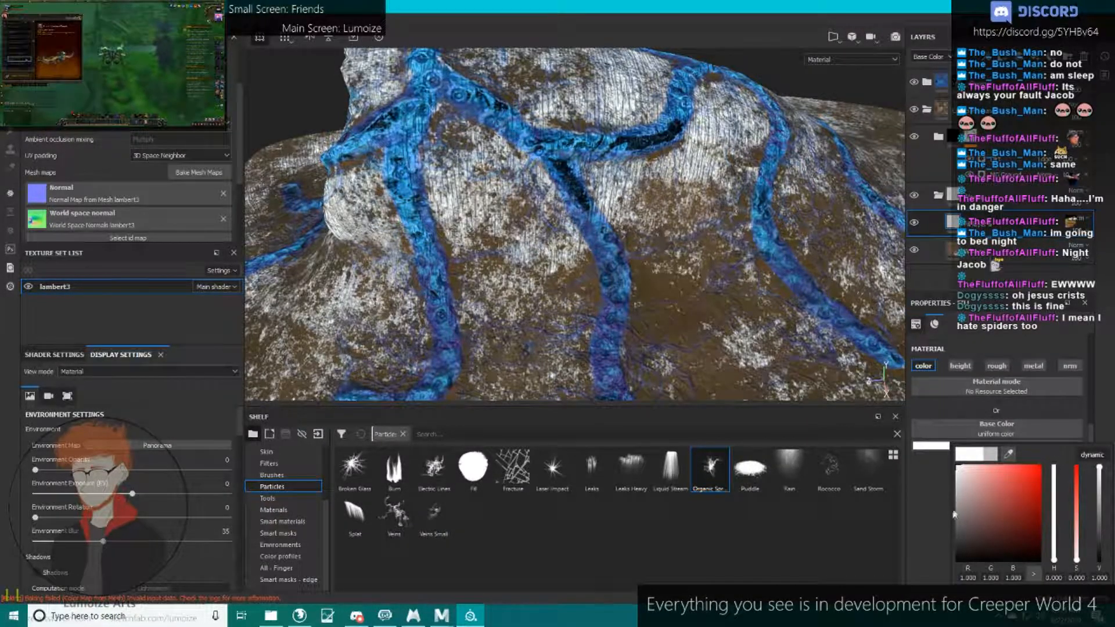
Hide the Creeper folder and the ground dirt folder, and add a black mask to the white fill layer.
click(914, 81)
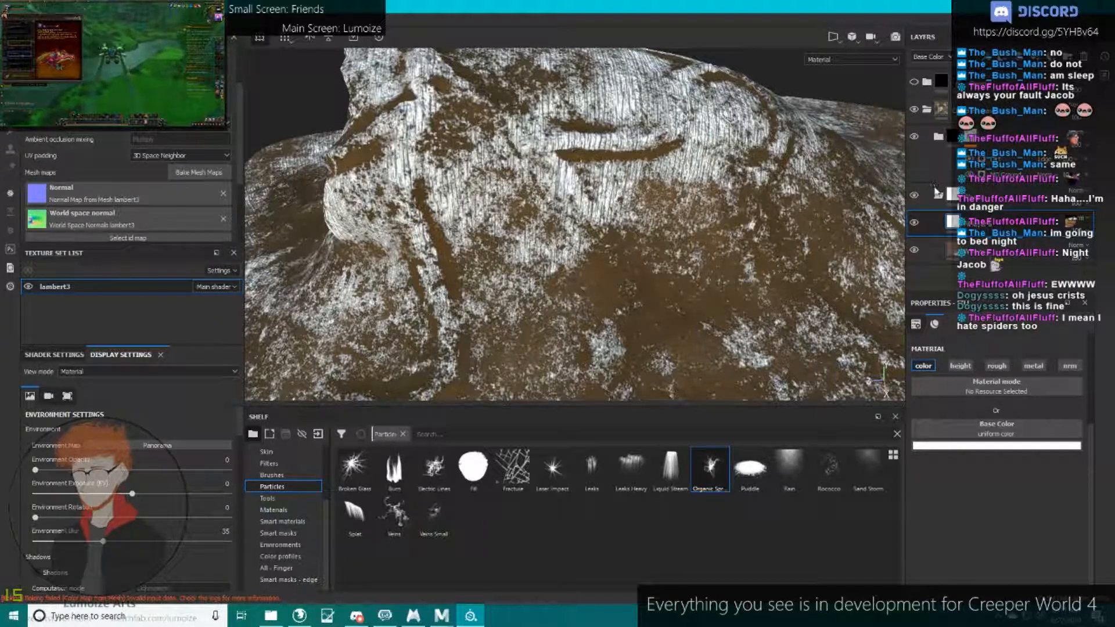
click(914, 138)
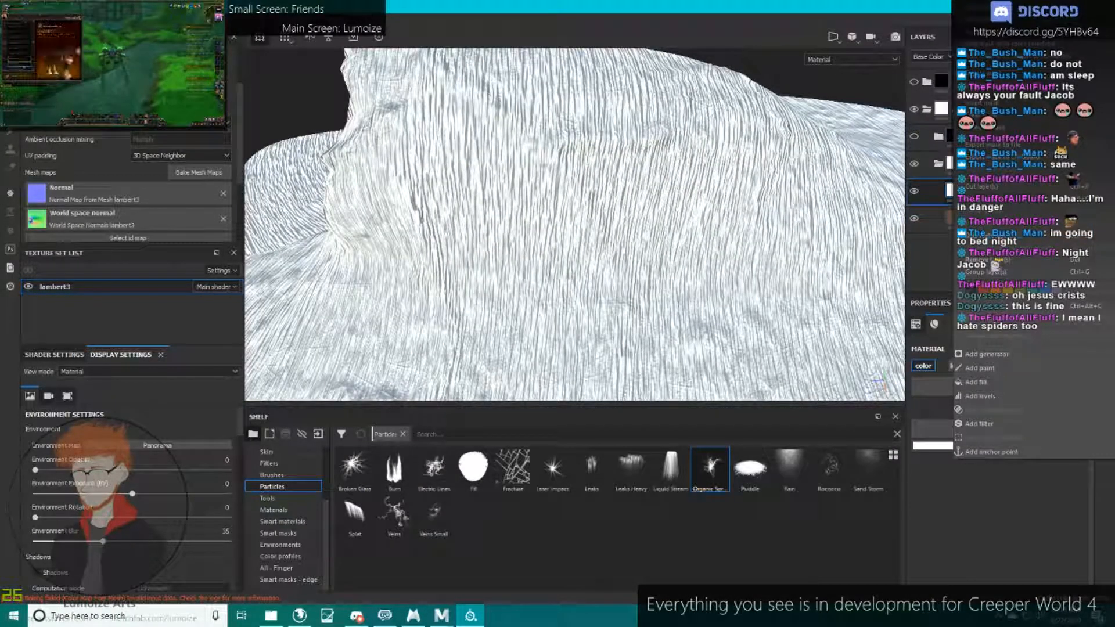
click(987, 221)
Search the shelf for a Perlin noise texture, first among the alphas and then across all resources.
scroll(278, 482, up, 3)
click(270, 464)
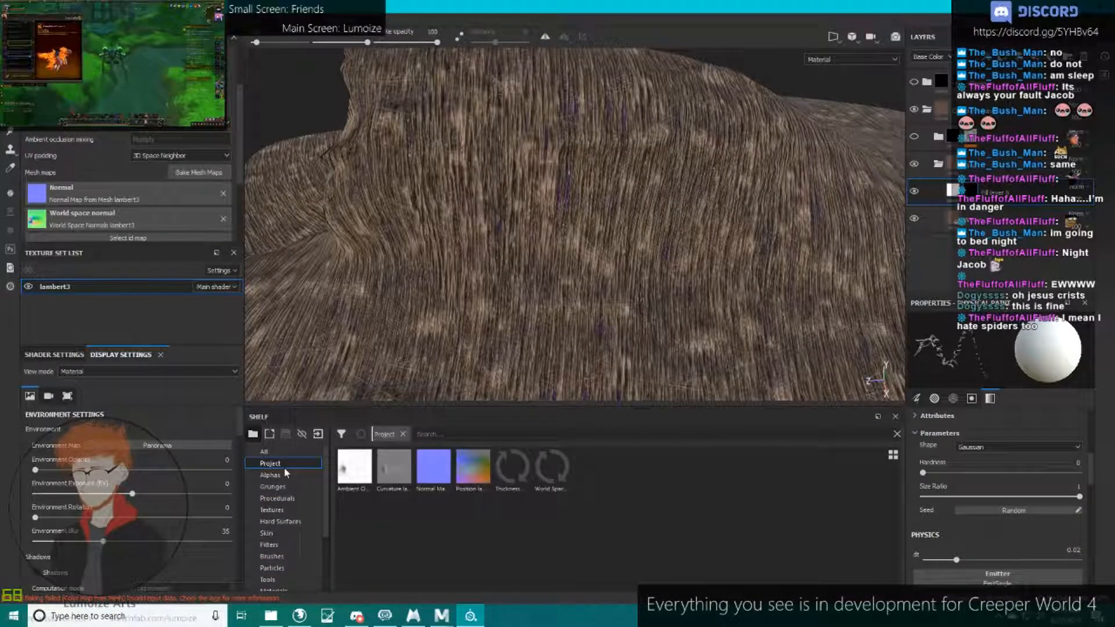
click(270, 475)
click(420, 435)
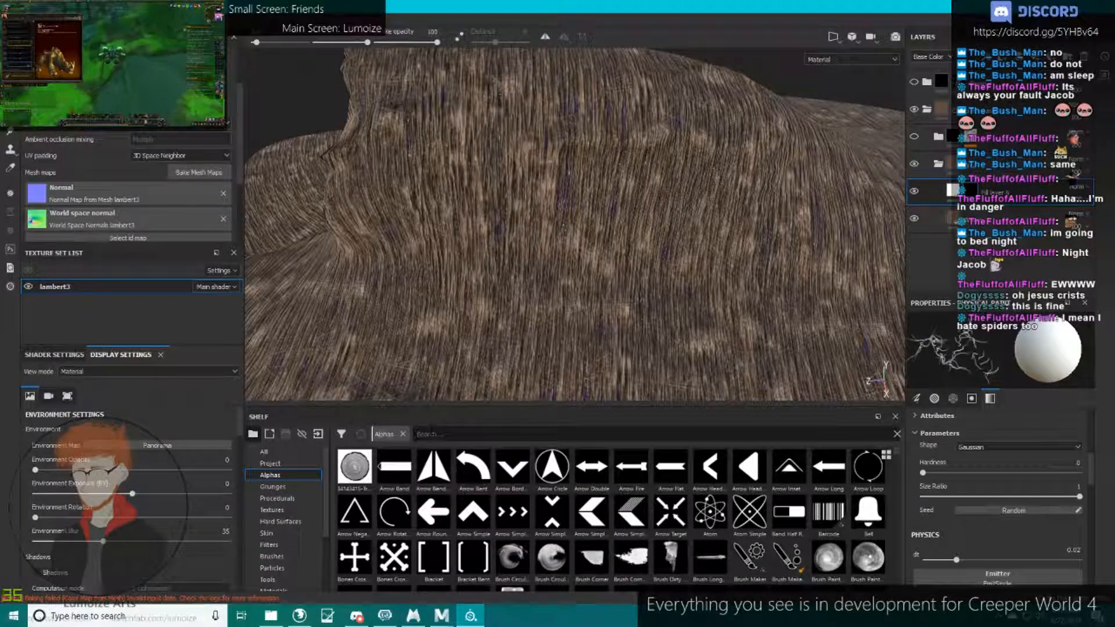
text(perli)
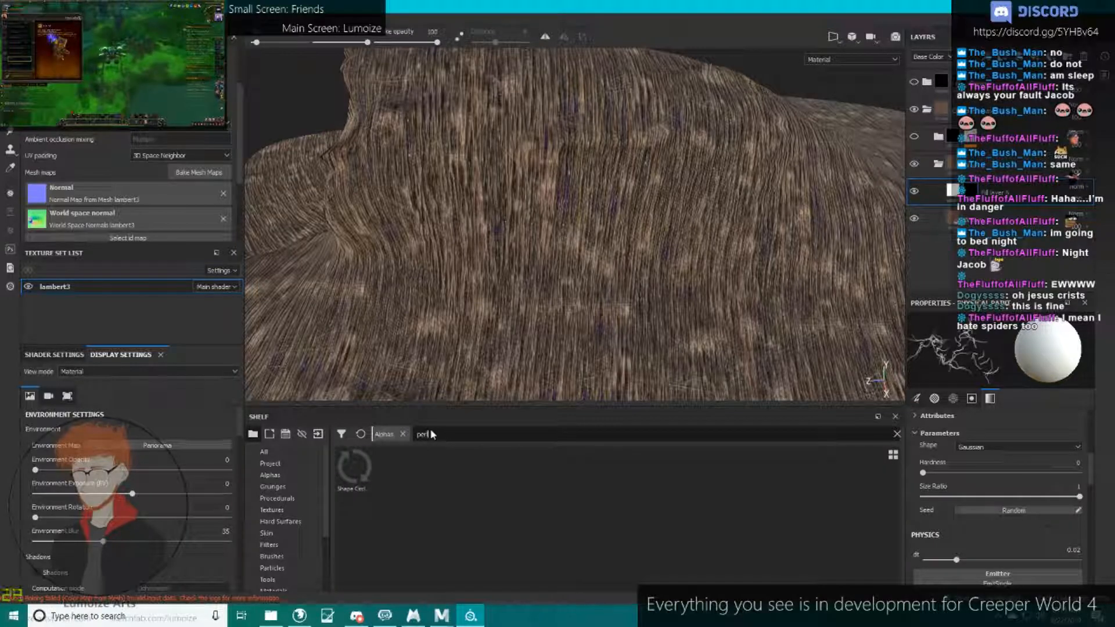
key(BackSpace)
key(BackSpace)
click(312, 452)
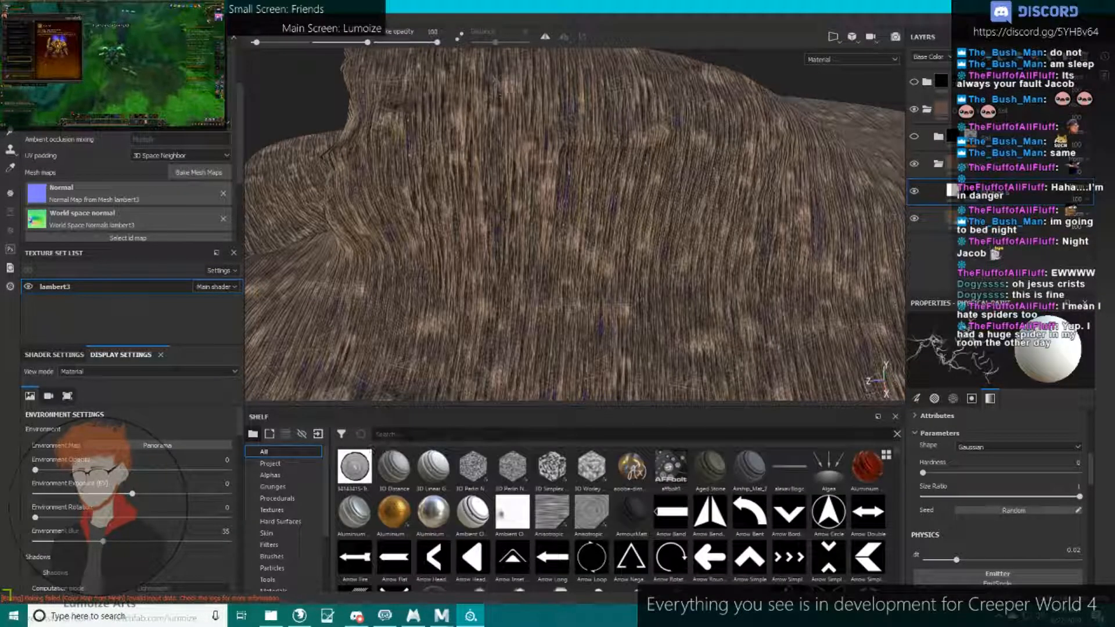
text(perl)
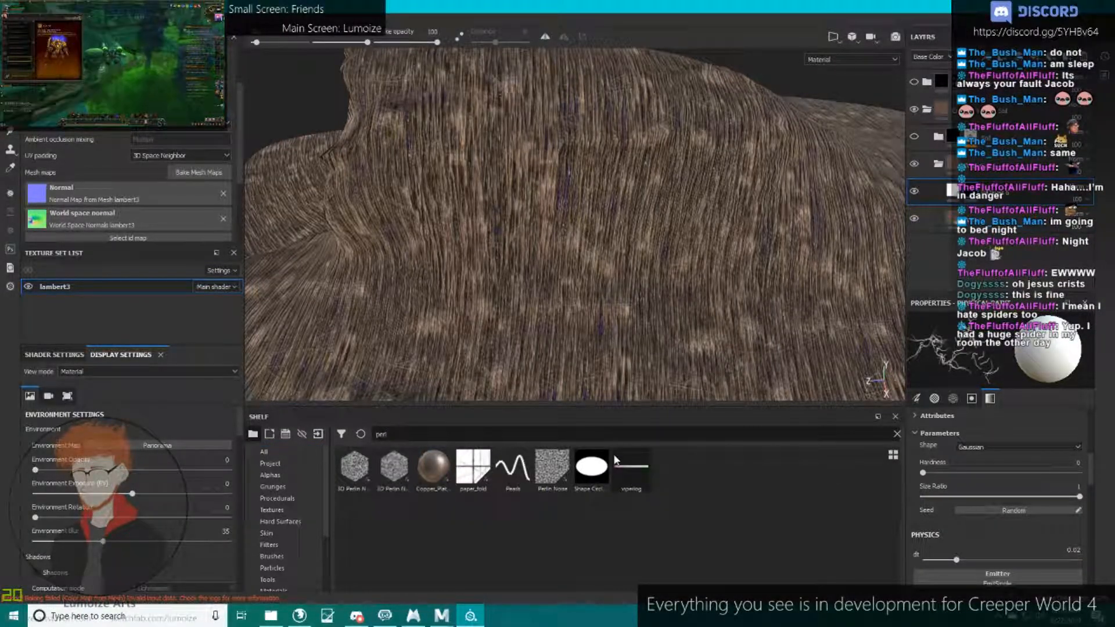
Replace the Perlin search in the shelf with a search for anisotropic noise textures.
key(BackSpace)
key(BackSpace)
key(BackSpace)
key(BackSpace)
text(a)
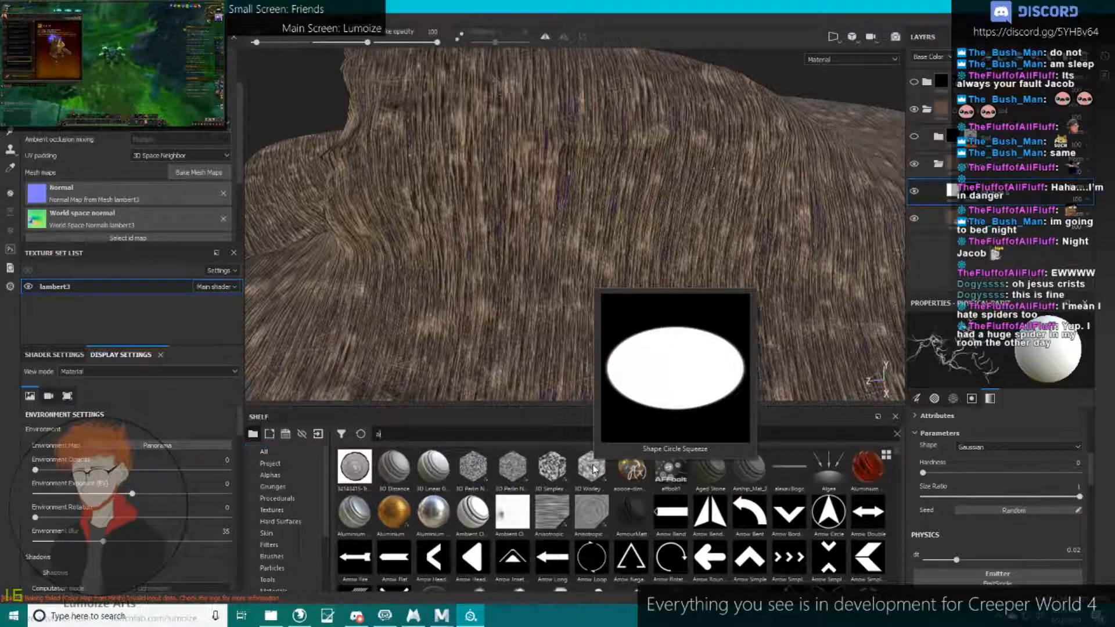
text(nis)
Try to assign the Anisotropic Noise texture to the grayscale slot of the mask's paint brush.
scroll(1029, 521, down, 5)
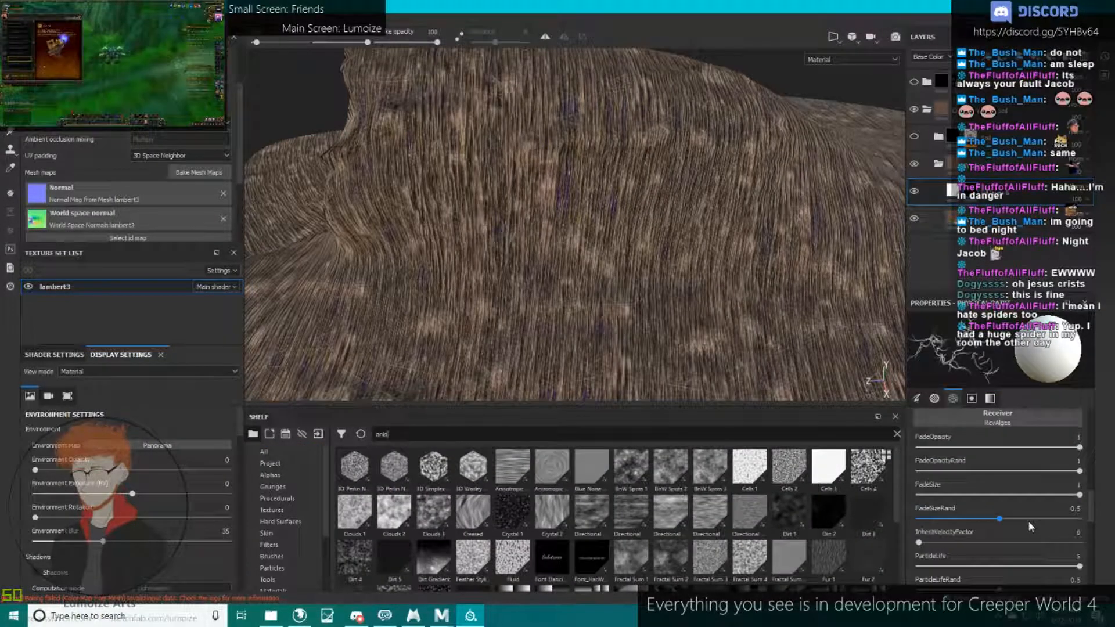
scroll(1034, 515, down, 5)
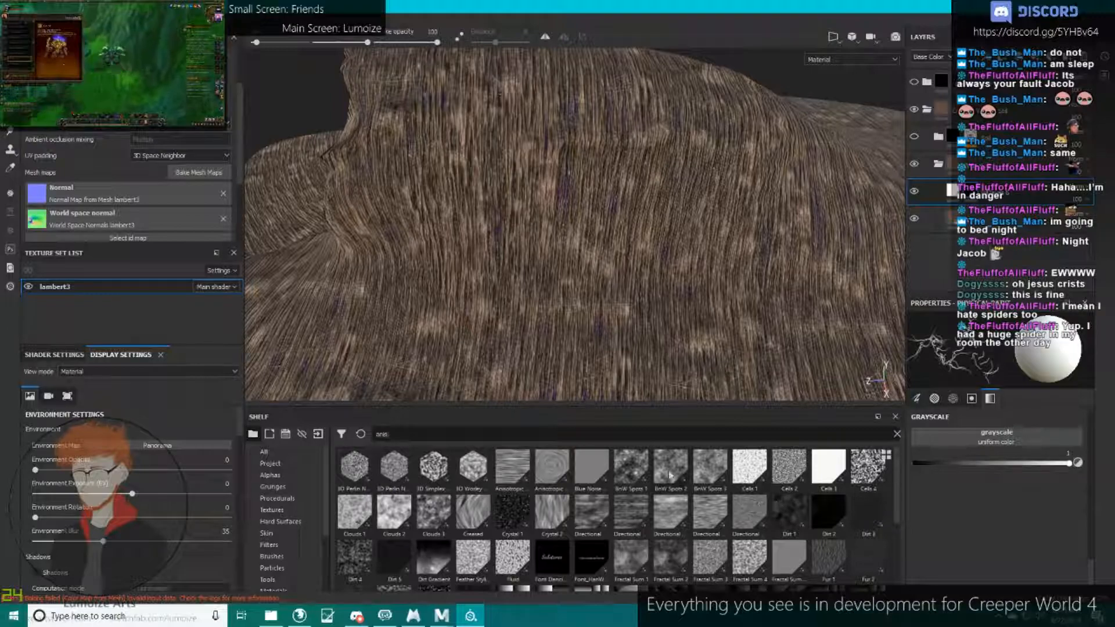
drag(514, 469, 1010, 439)
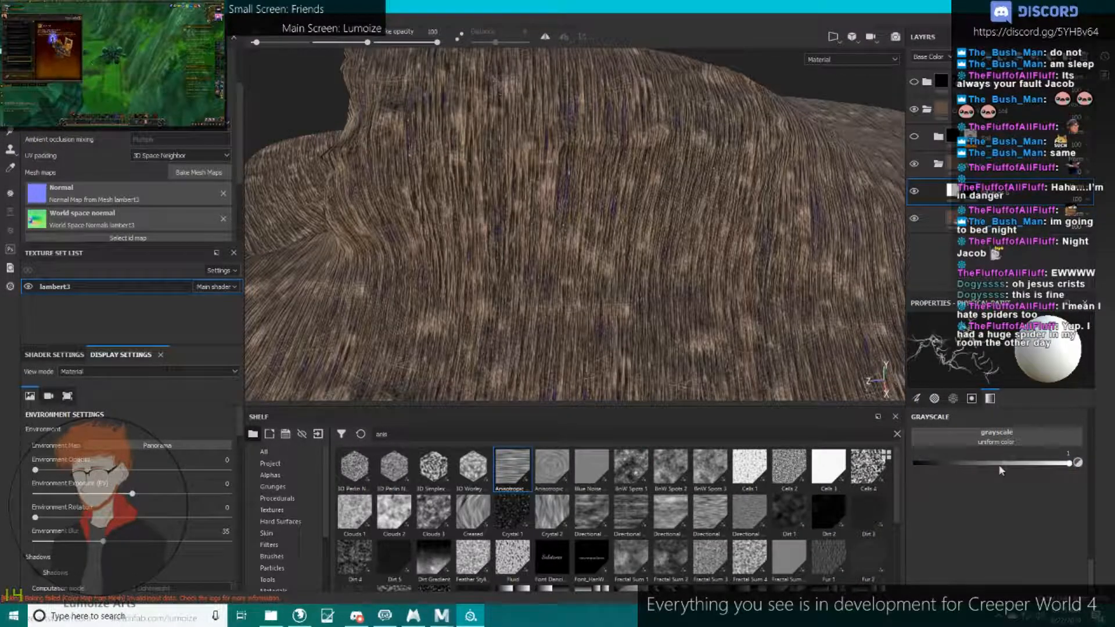
scroll(1006, 514, up, 5)
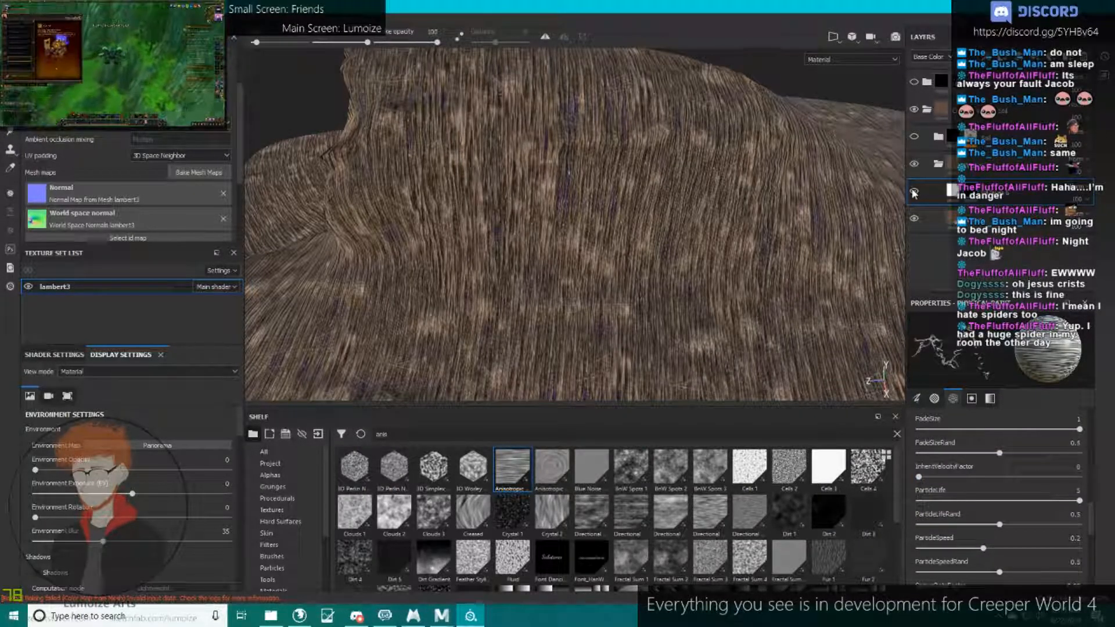
scroll(986, 425, down, 5)
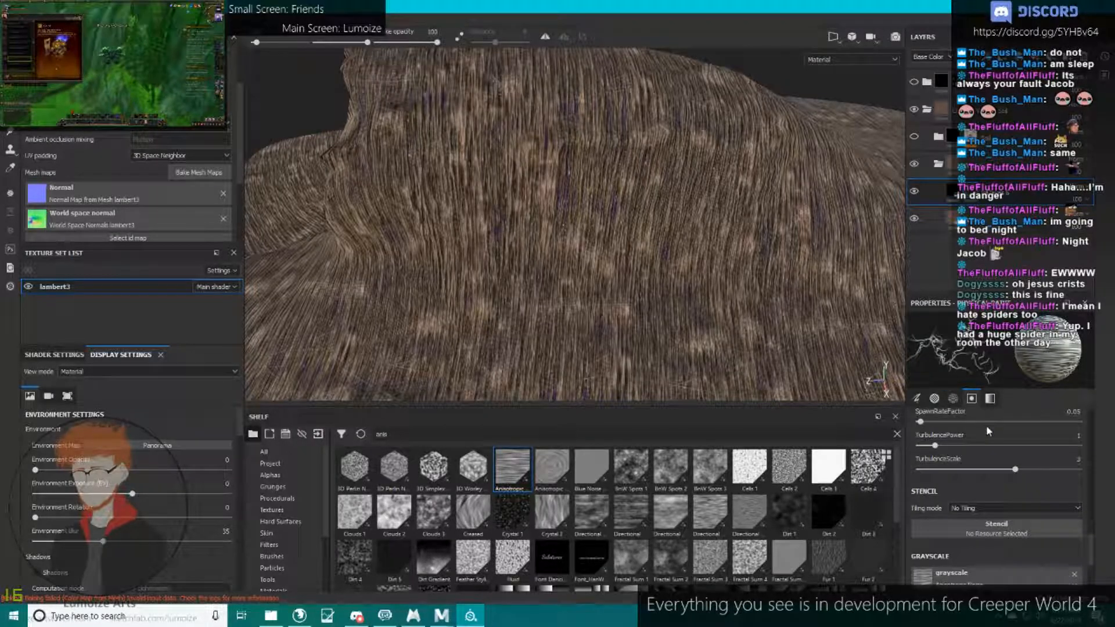
Add a fill using Anisotropic Noise to the white layer's black mask and set its rotation to 90.
click(984, 57)
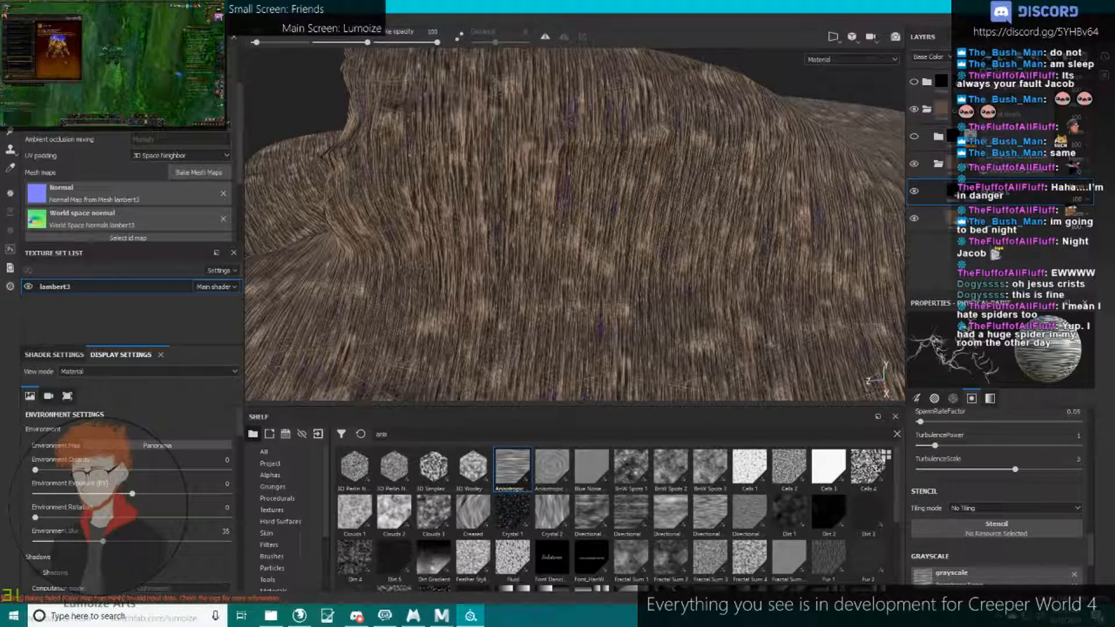
click(1005, 99)
drag(516, 472, 963, 369)
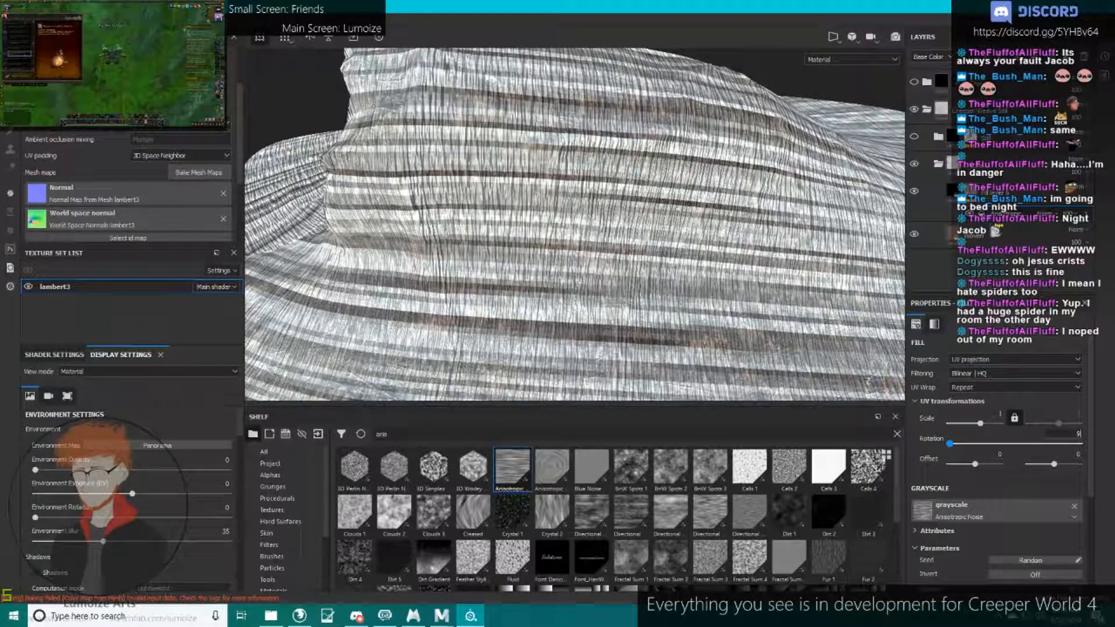
text(0)
key(Return)
Reduce the mask noise to sparse white streaks and set its UV scale to 4.
scroll(983, 484, down, 3)
drag(982, 455, 940, 456)
scroll(983, 453, up, 3)
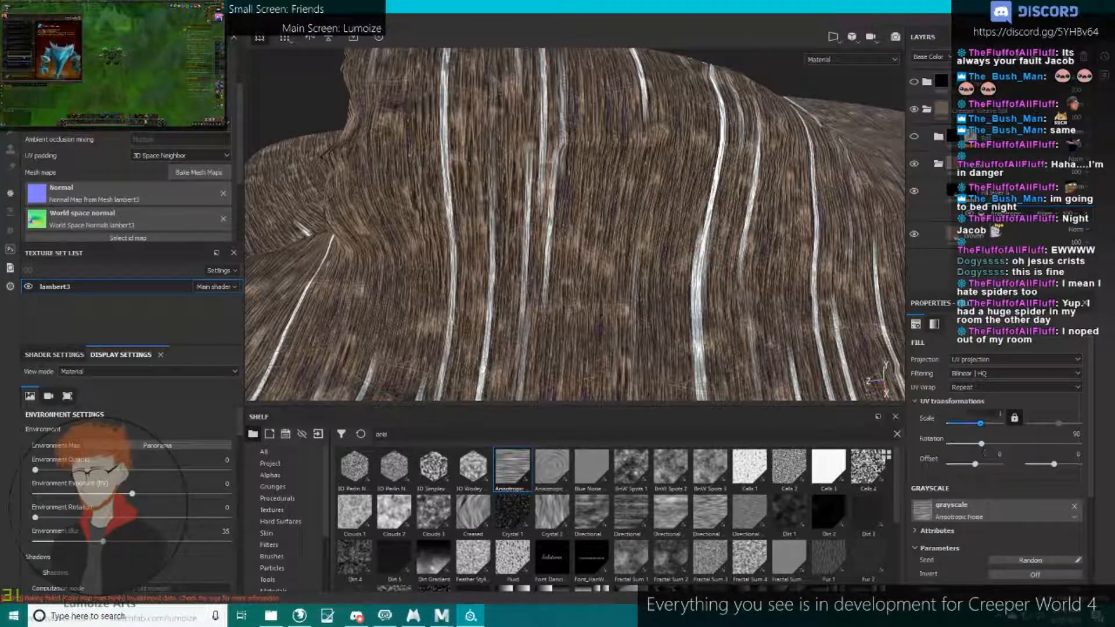
text(4)
key(Return)
scroll(602, 247, down, 4)
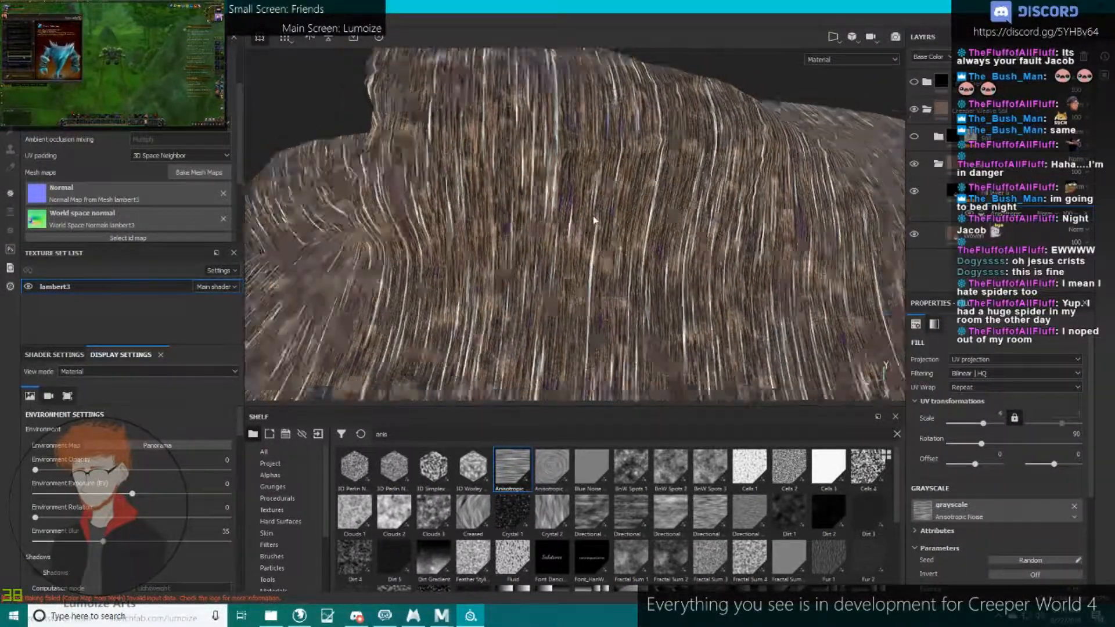
alt+drag(691, 203, 719, 245)
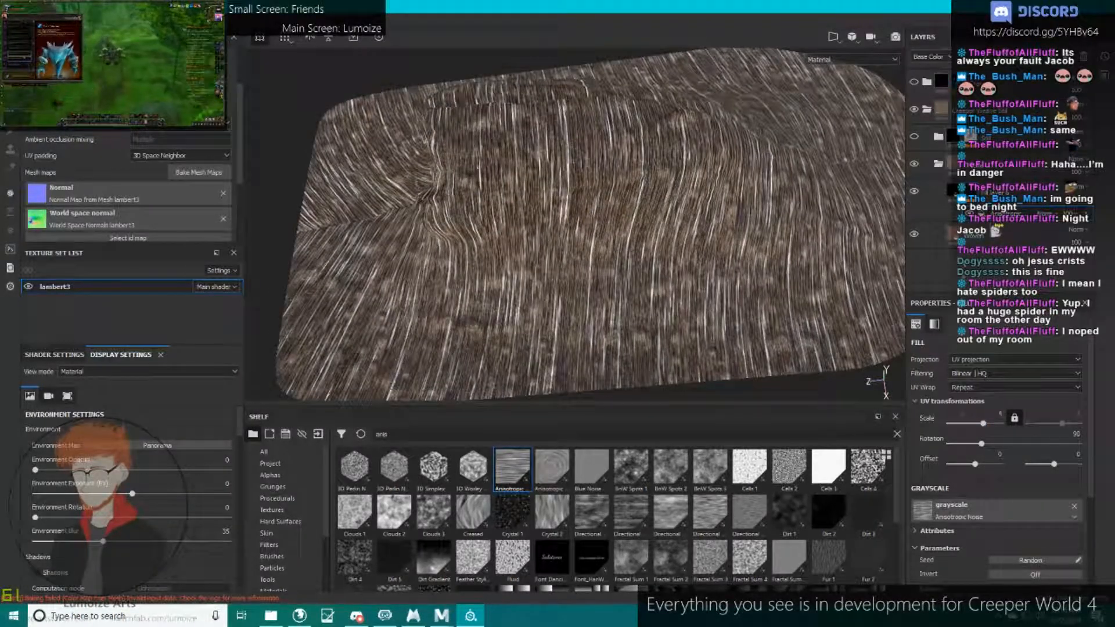
Enable the height channel on the white fill layer and raise its height to 1.
click(954, 192)
click(960, 505)
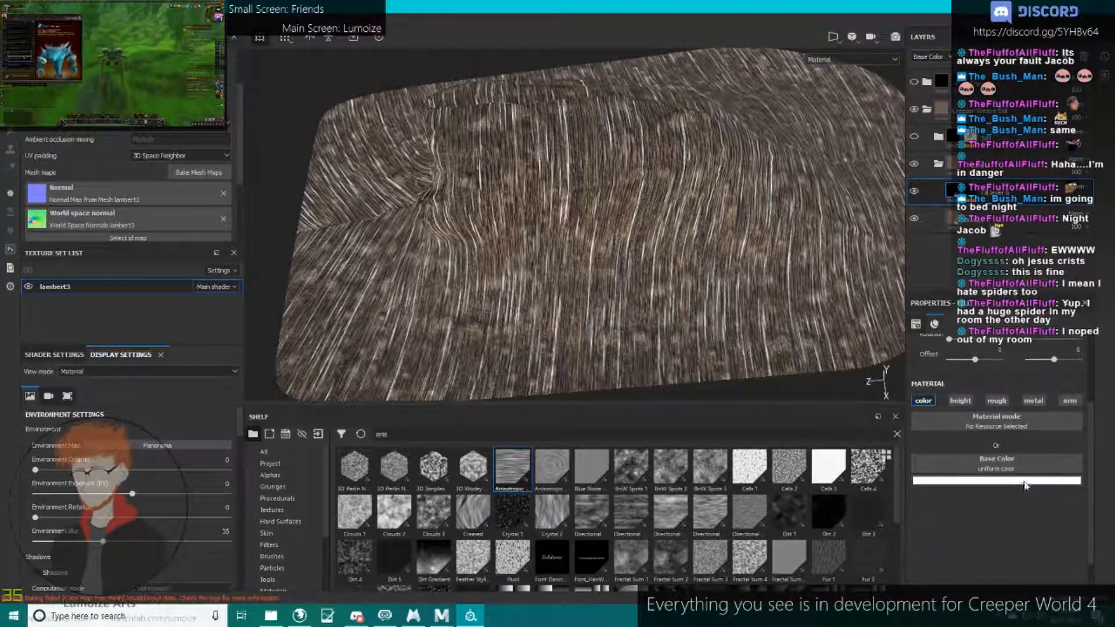
scroll(984, 464, down, 3)
drag(991, 533, 1069, 533)
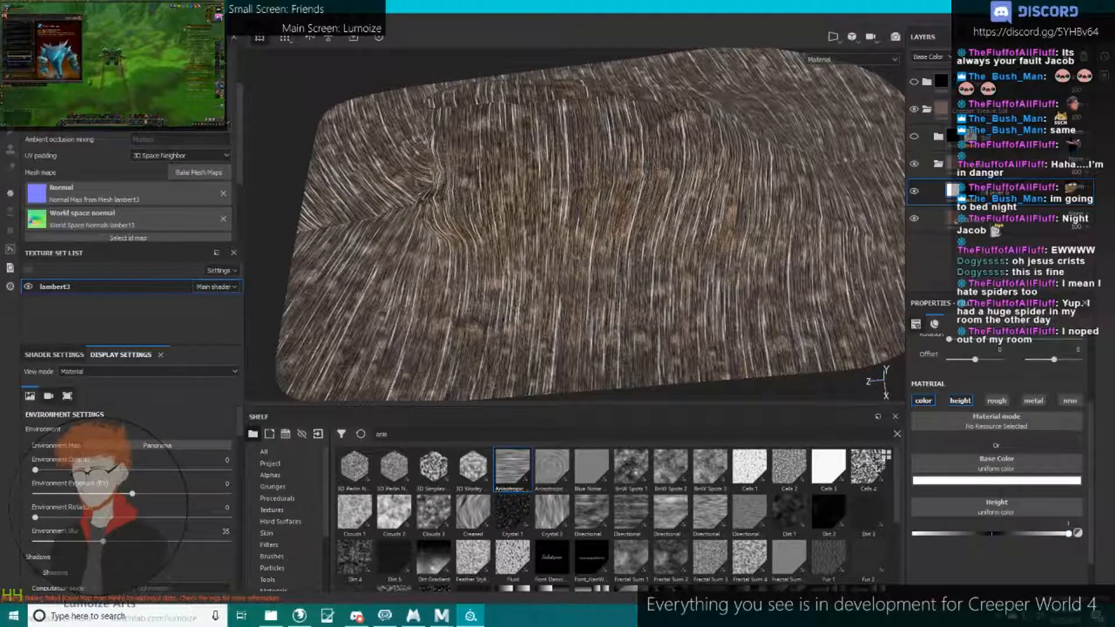
Lower the white fill layer's opacity so its streaks blend softly into the woven base.
alt+drag(586, 244, 666, 242)
alt+right_drag(666, 242, 734, 243)
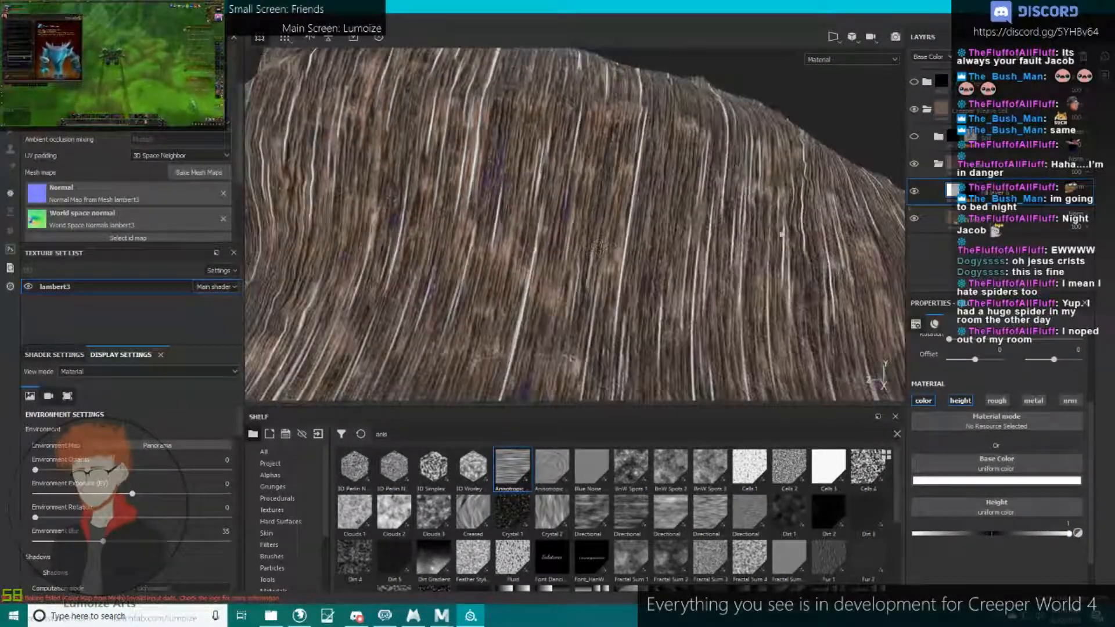
click(1077, 199)
drag(1079, 220, 1076, 226)
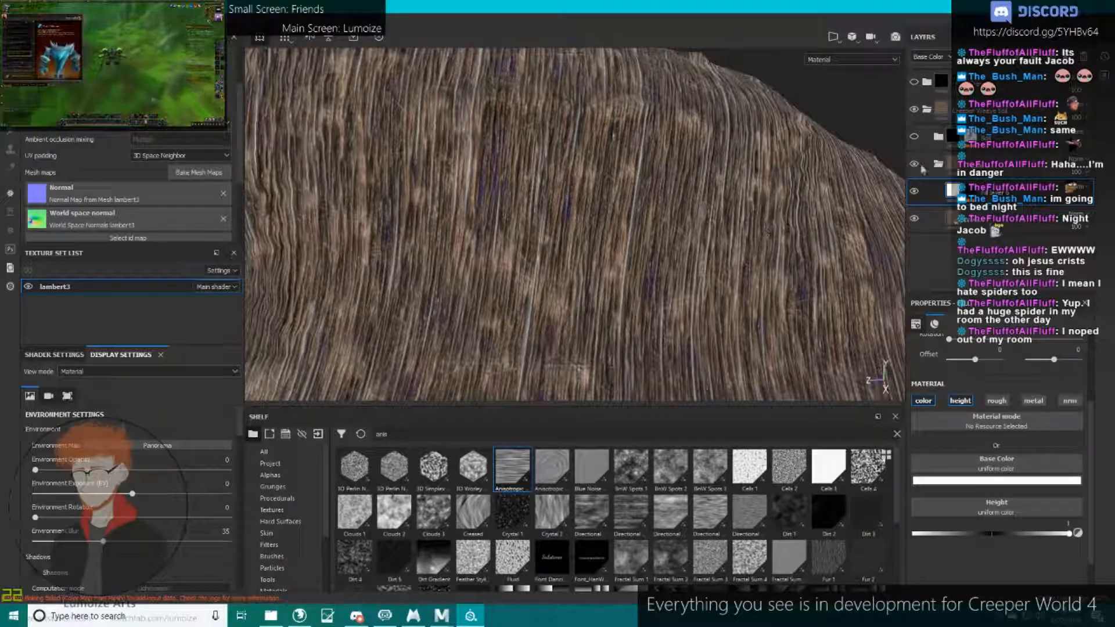
Show the hidden creeper folder and the hidden nested folder, then collapse the expanded soil folder.
click(914, 137)
alt+drag(646, 148, 749, 247)
alt+right_drag(749, 246, 724, 244)
alt+drag(724, 244, 813, 198)
click(914, 82)
alt+drag(730, 149, 721, 215)
alt+right_drag(721, 216, 675, 213)
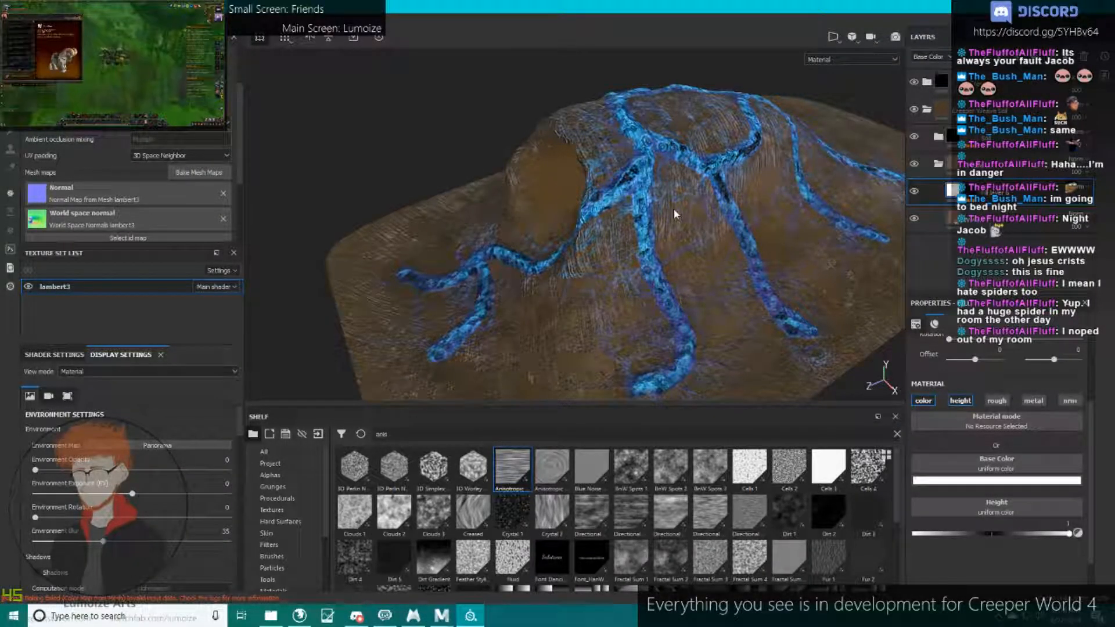
alt+drag(675, 215, 612, 219)
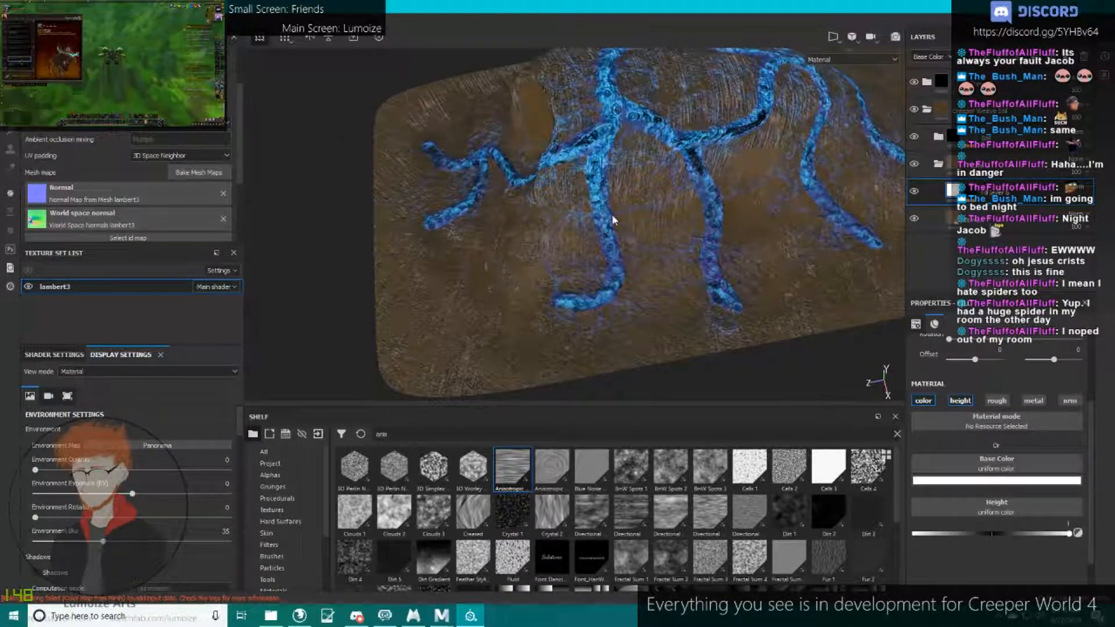
click(927, 109)
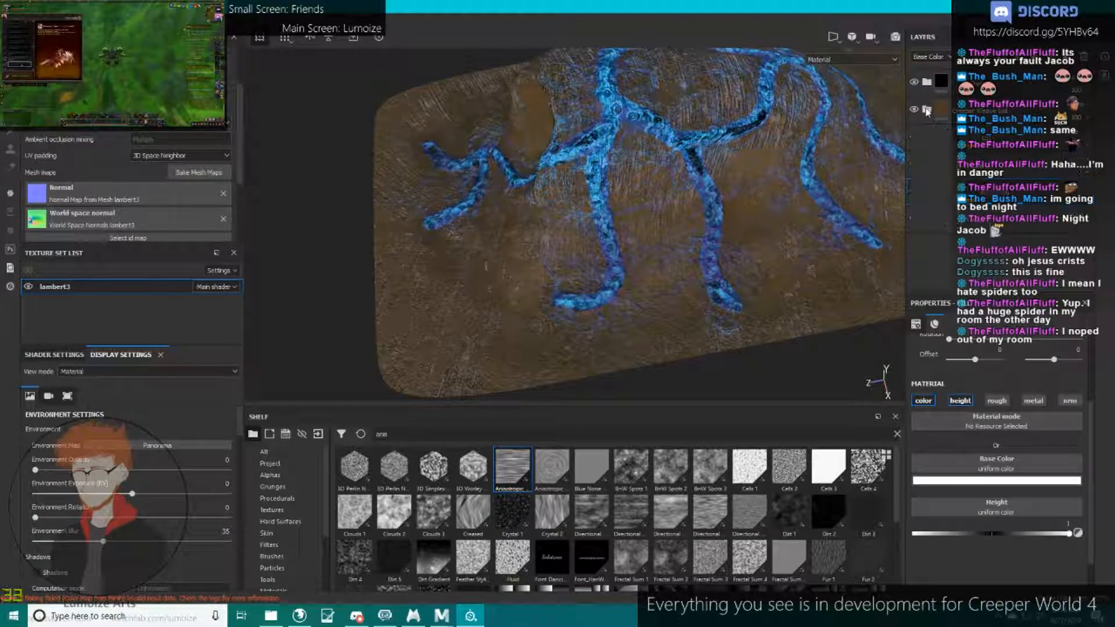
Examine the mound's soil and blue vein texture up close and from a distance.
alt+drag(695, 239, 711, 193)
scroll(711, 193, down, 2)
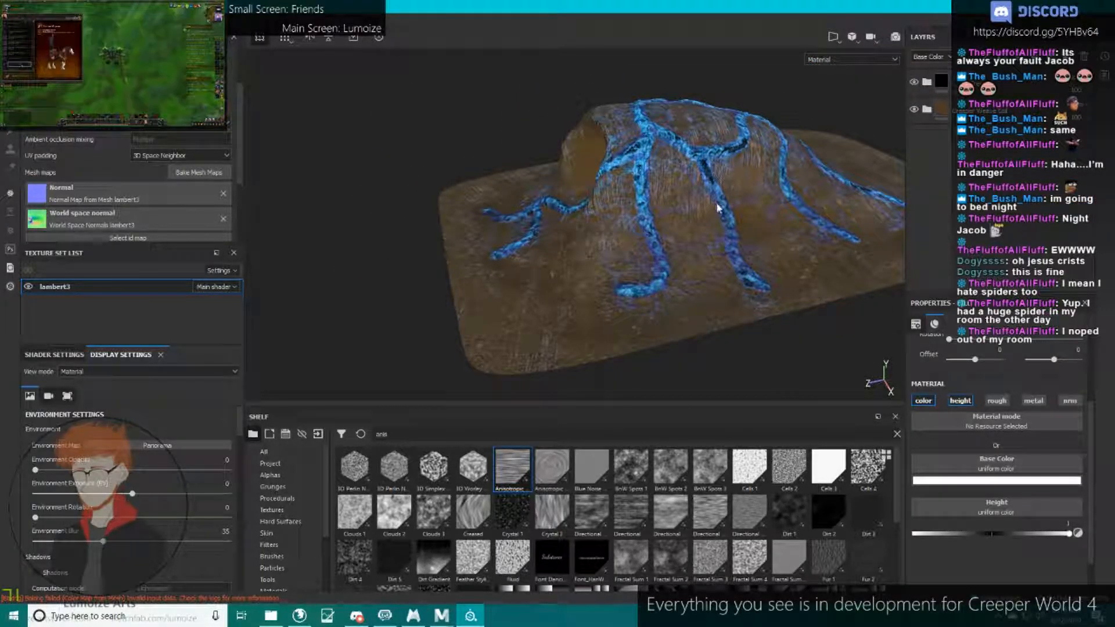
scroll(717, 204, up, 5)
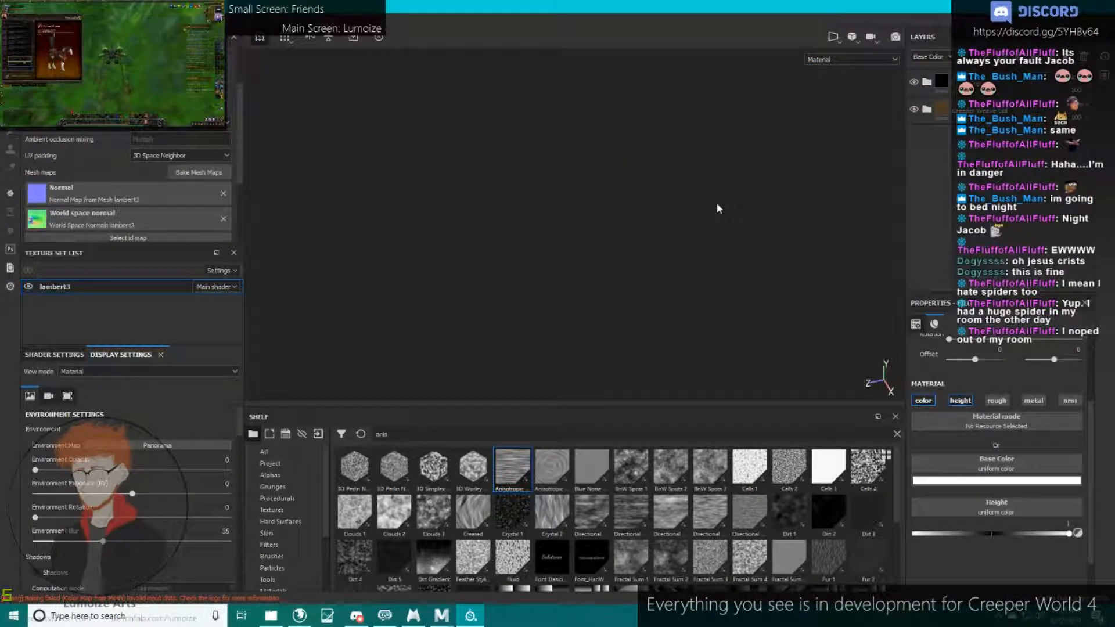
scroll(699, 237, down, 5)
alt+drag(627, 259, 633, 197)
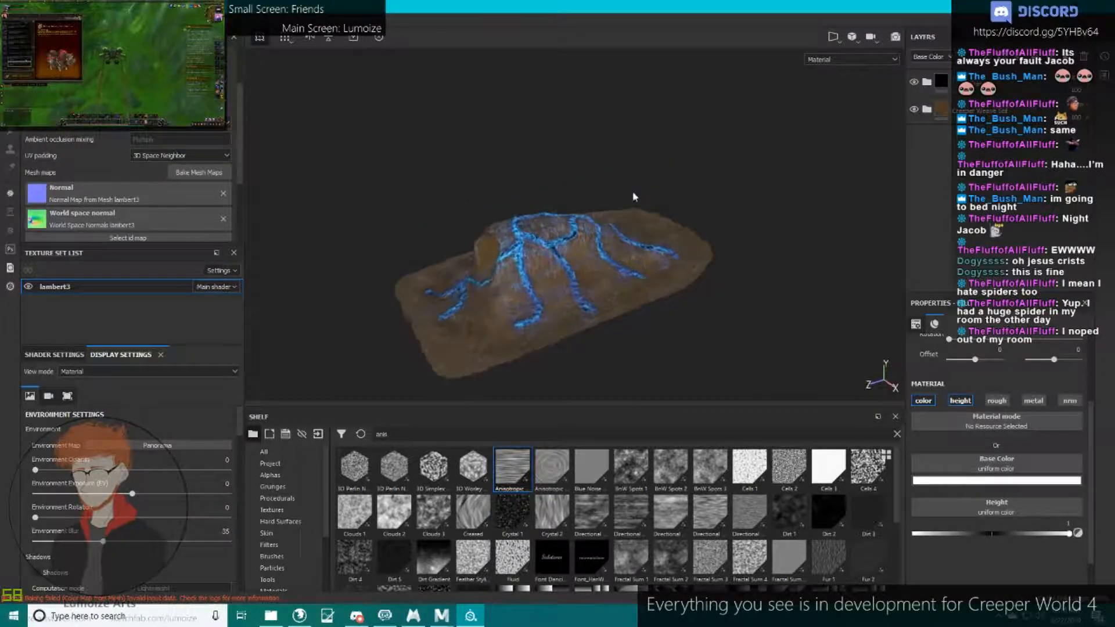
scroll(633, 196, up, 4)
scroll(559, 228, down, 2)
Open the recent project containing the tall tower with round holes.
click(8, 21)
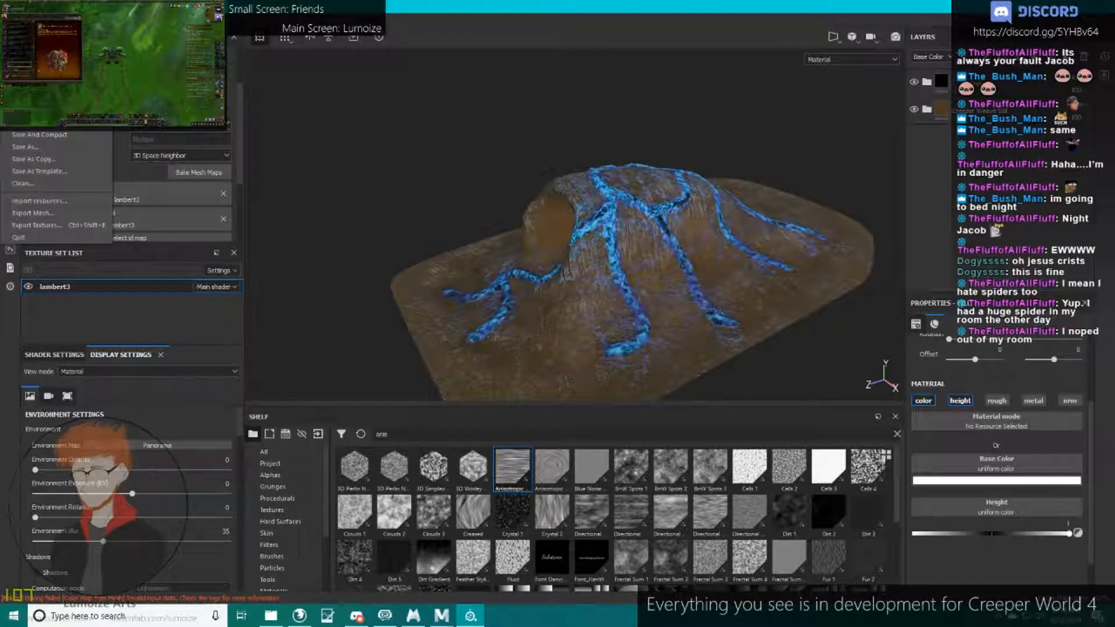
mouse_move(35, 59)
click(279, 70)
click(448, 319)
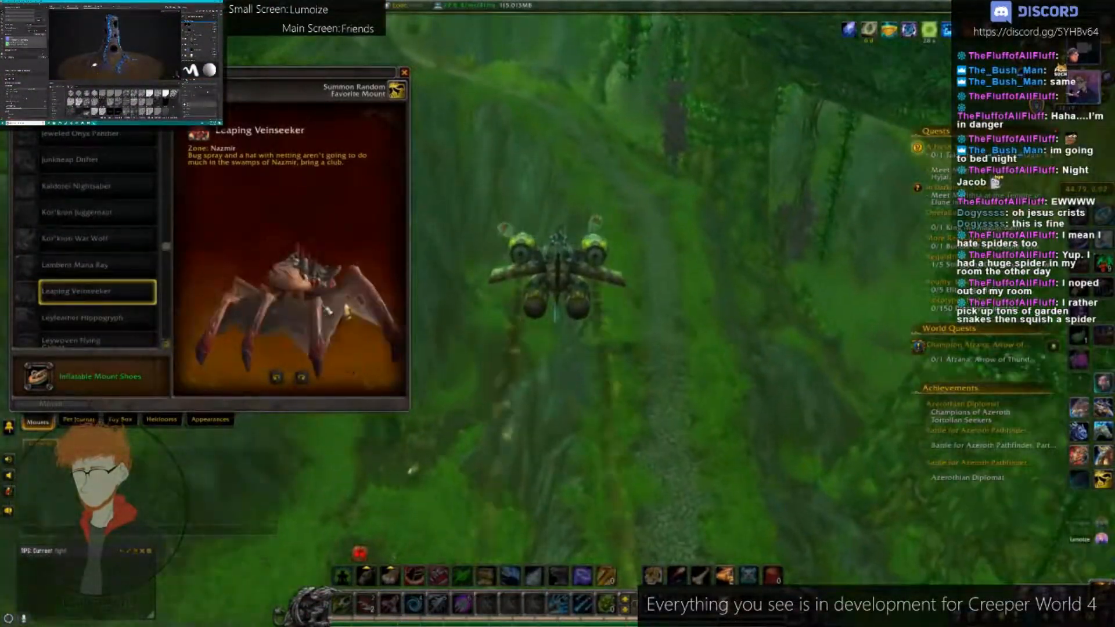
click(279, 380)
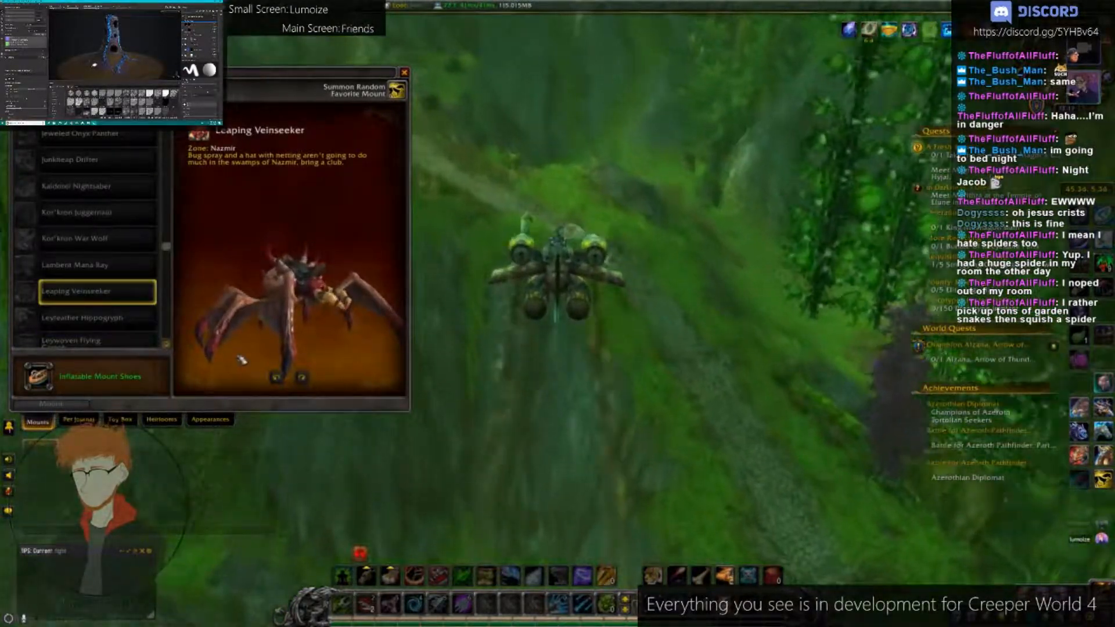
drag(306, 337, 240, 344)
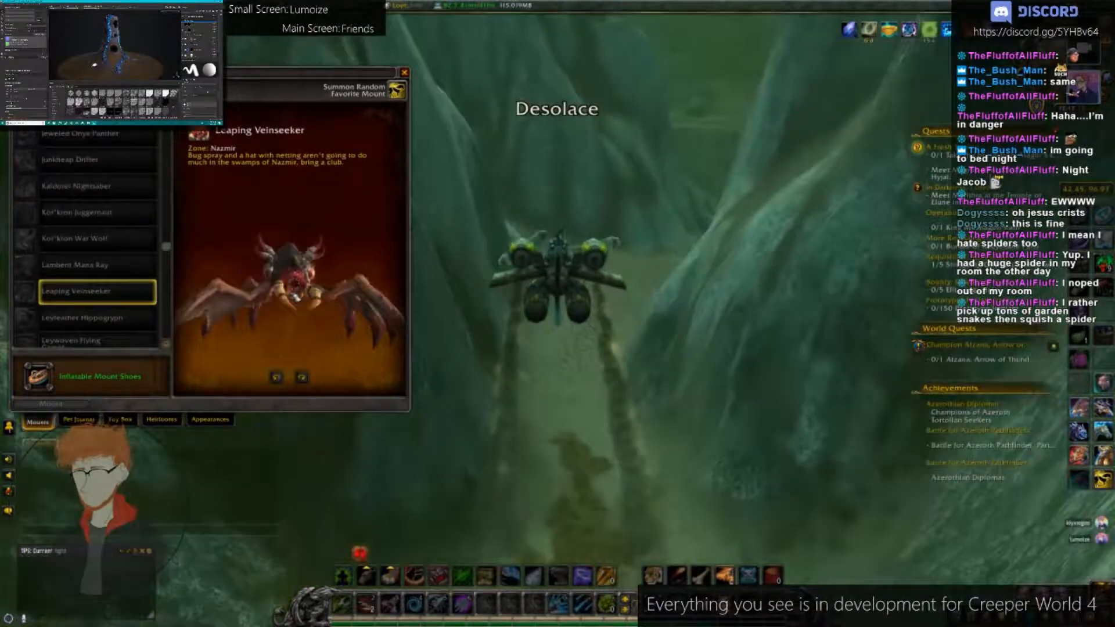
mouse_move(295, 298)
mouse_down()
mouse_move(366, 283)
mouse_move(310, 299)
mouse_up()
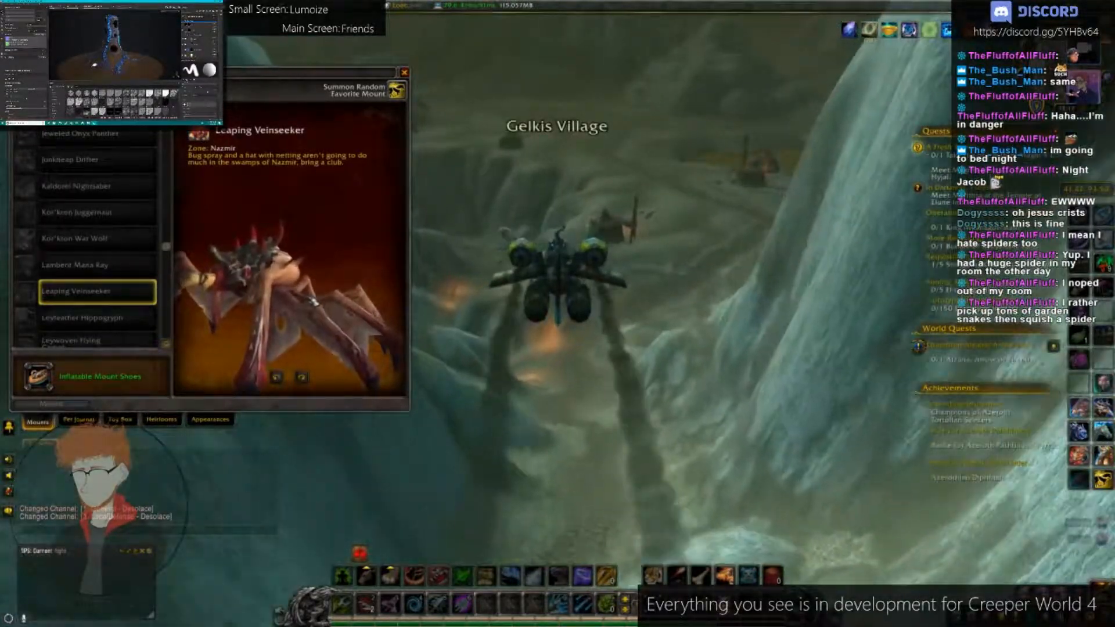
drag(314, 301, 340, 341)
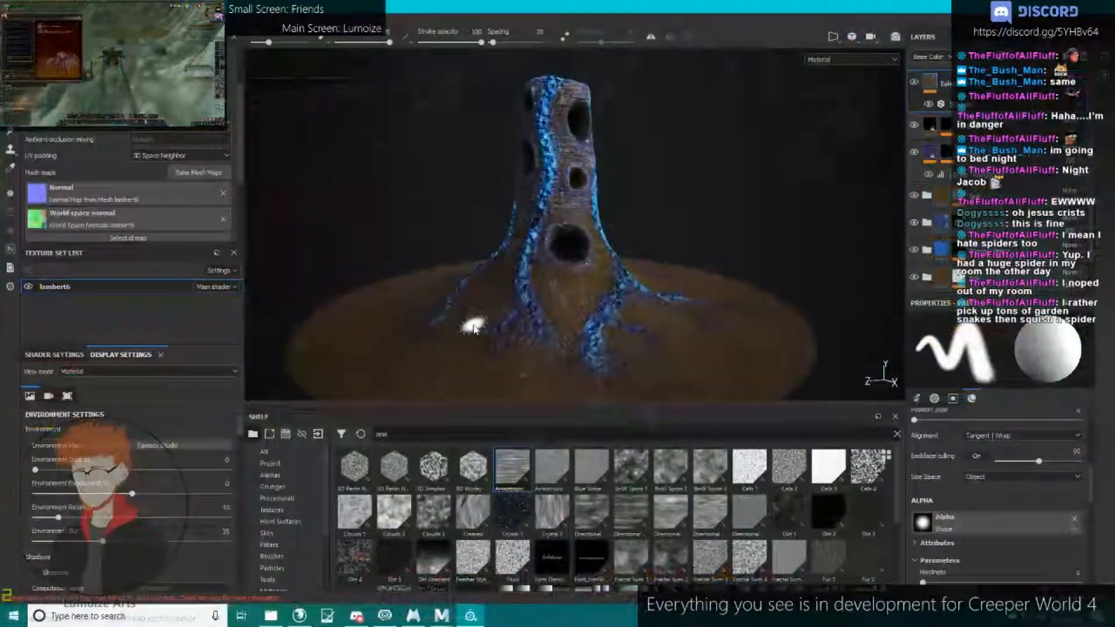
Inspect the base colour of the tower's purple fill layer in the colour picker.
scroll(546, 221, up, 5)
alt+drag(677, 198, 616, 216)
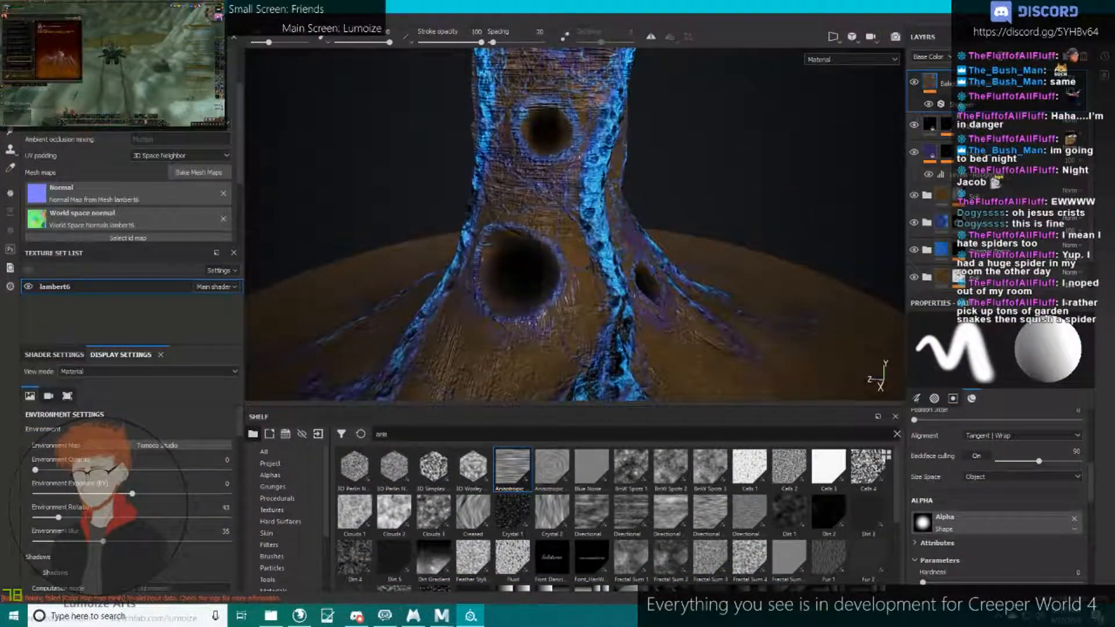
click(930, 153)
scroll(1026, 460, down, 2)
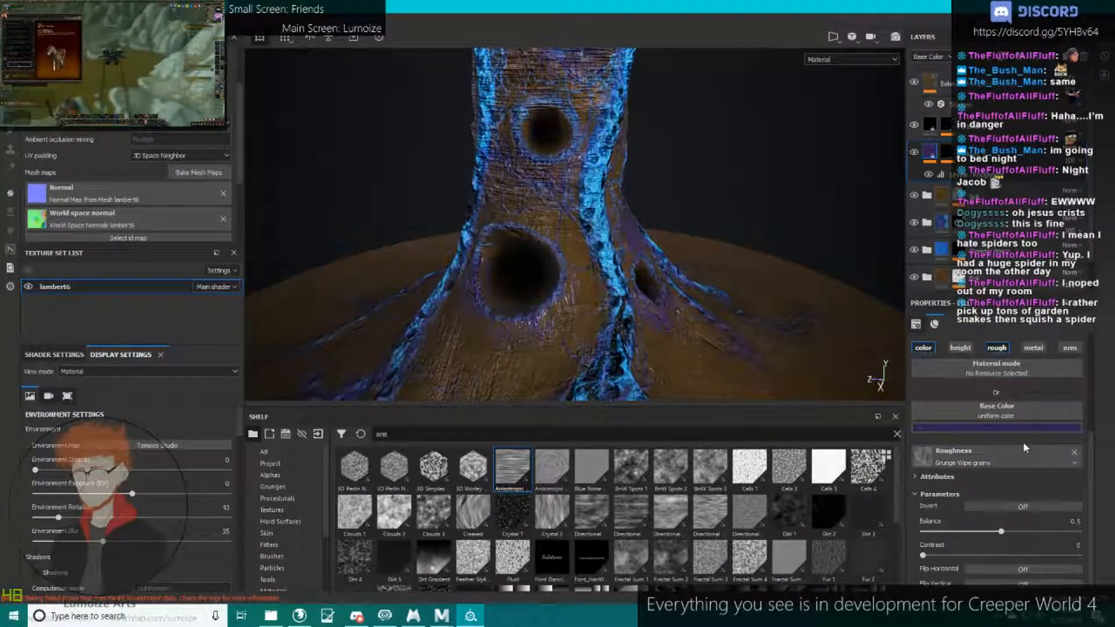
click(1032, 428)
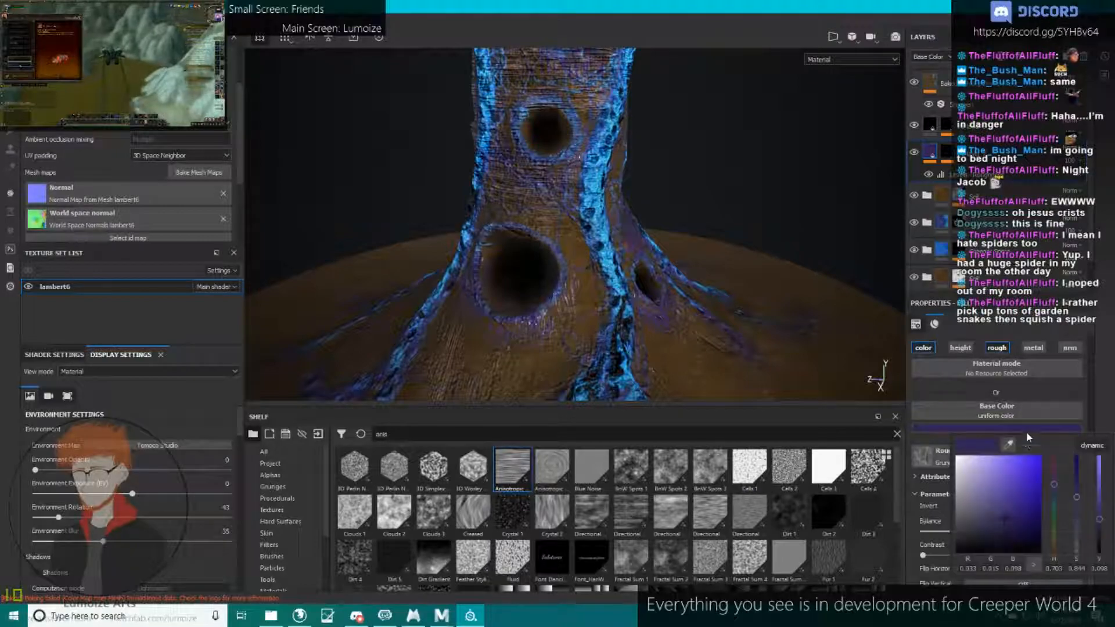
click(1090, 447)
click(1090, 447)
click(1034, 393)
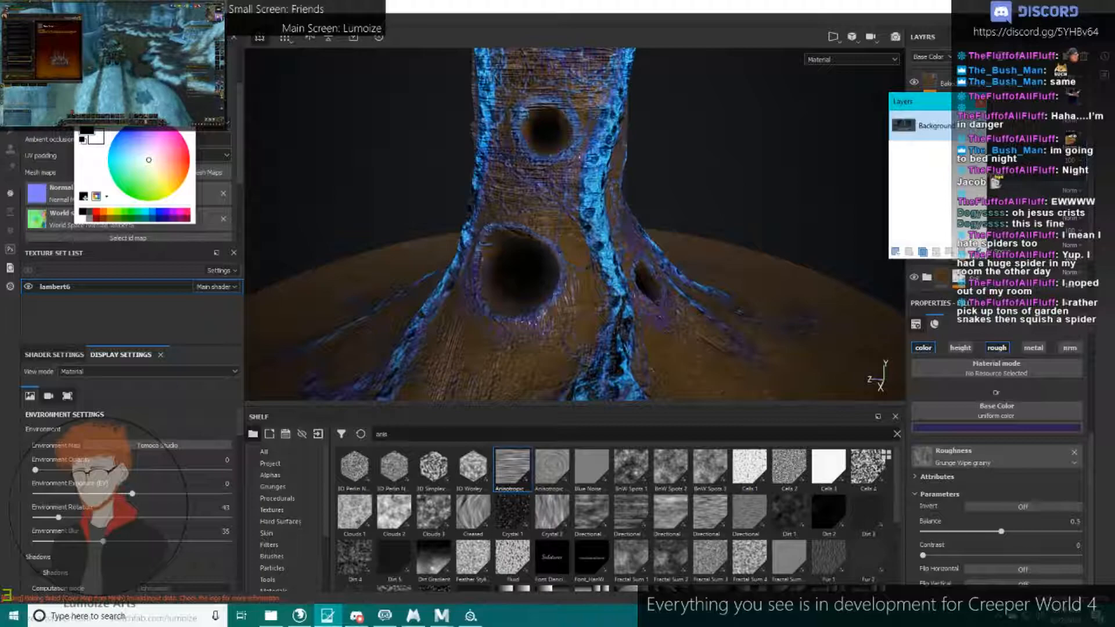
key(alt+Tab)
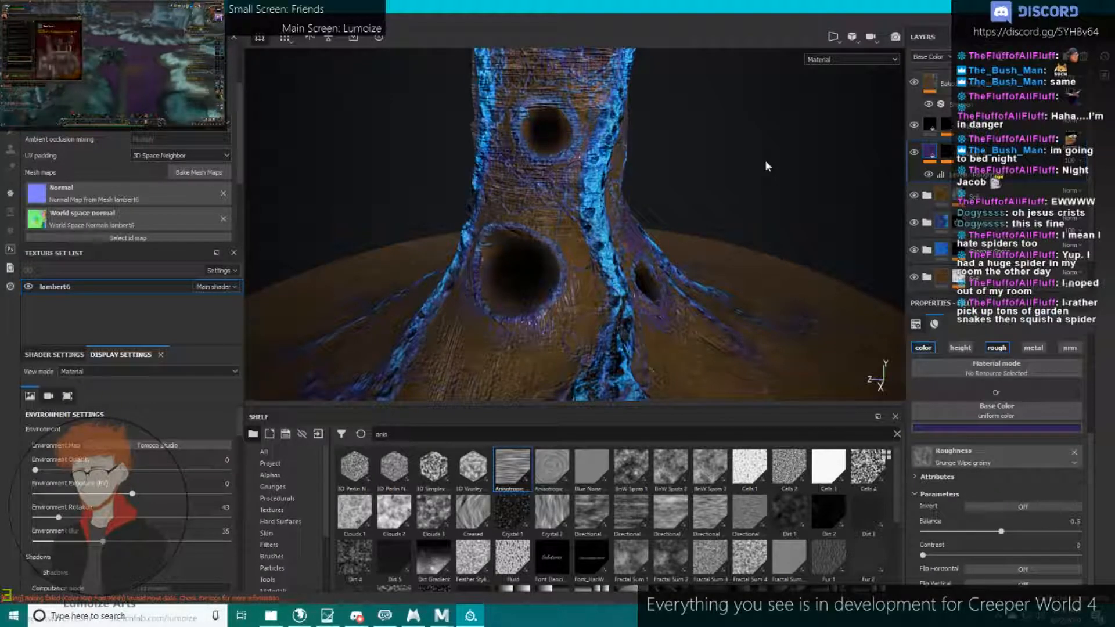
Hide the tower's fill layer and material folders one after another down to the bare mesh.
scroll(766, 162, down, 3)
alt+drag(746, 155, 882, 156)
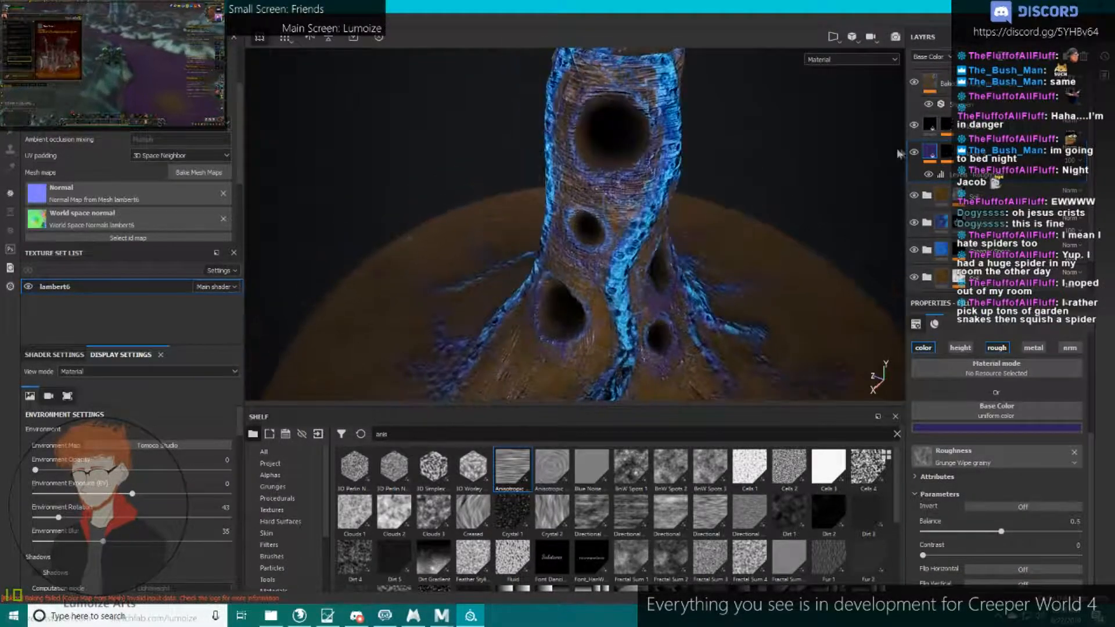
scroll(923, 179, down, 1)
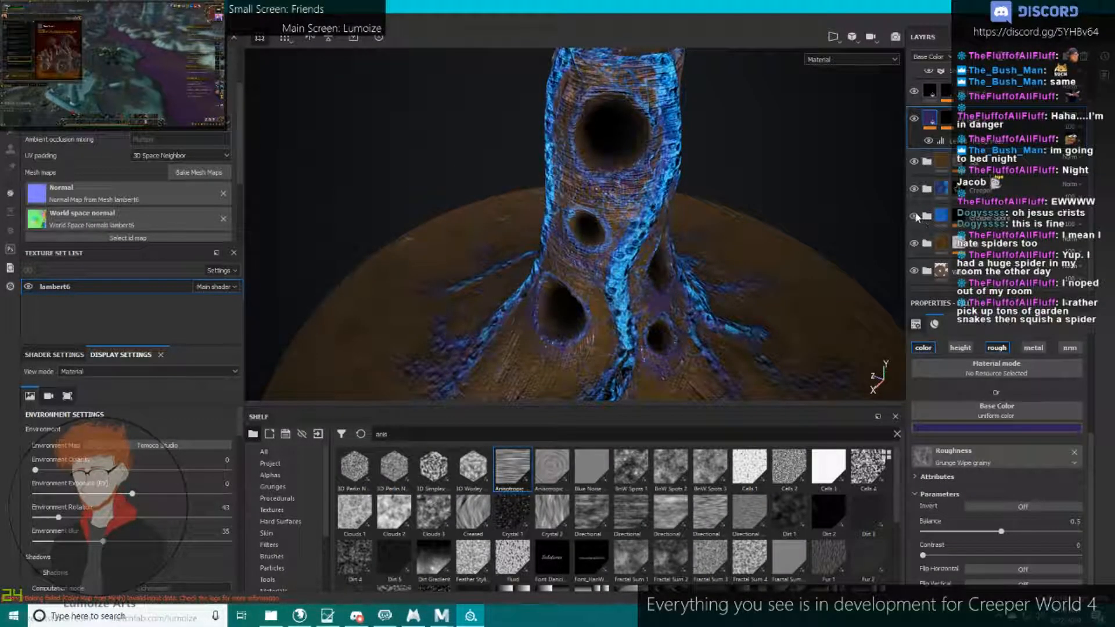
scroll(921, 133, up, 1)
click(914, 152)
click(915, 196)
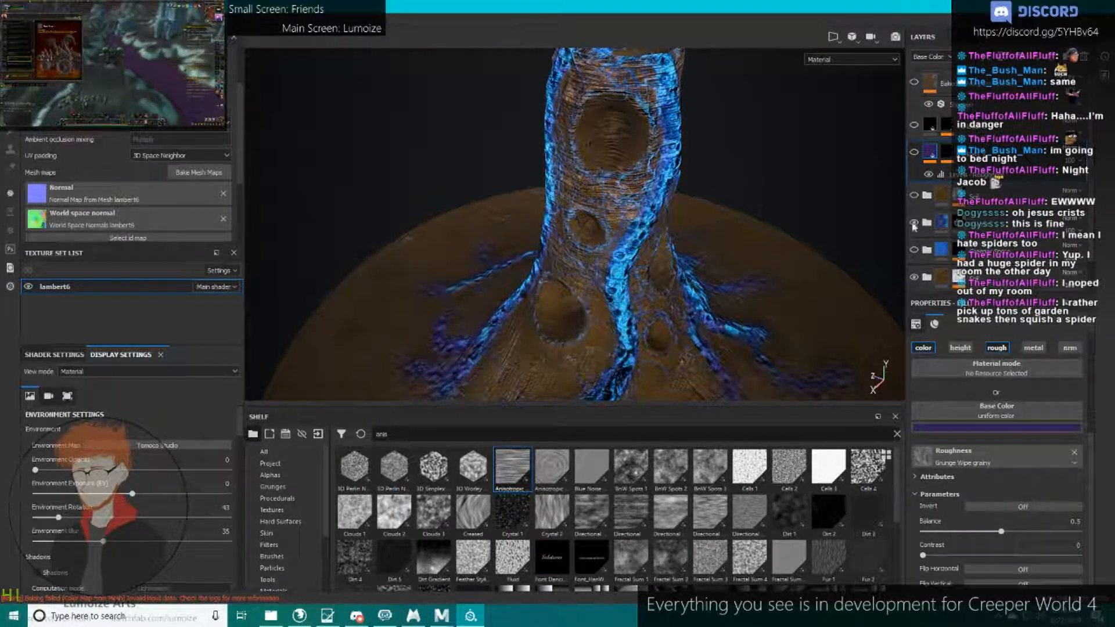
click(915, 223)
click(915, 277)
scroll(923, 272, down, 1)
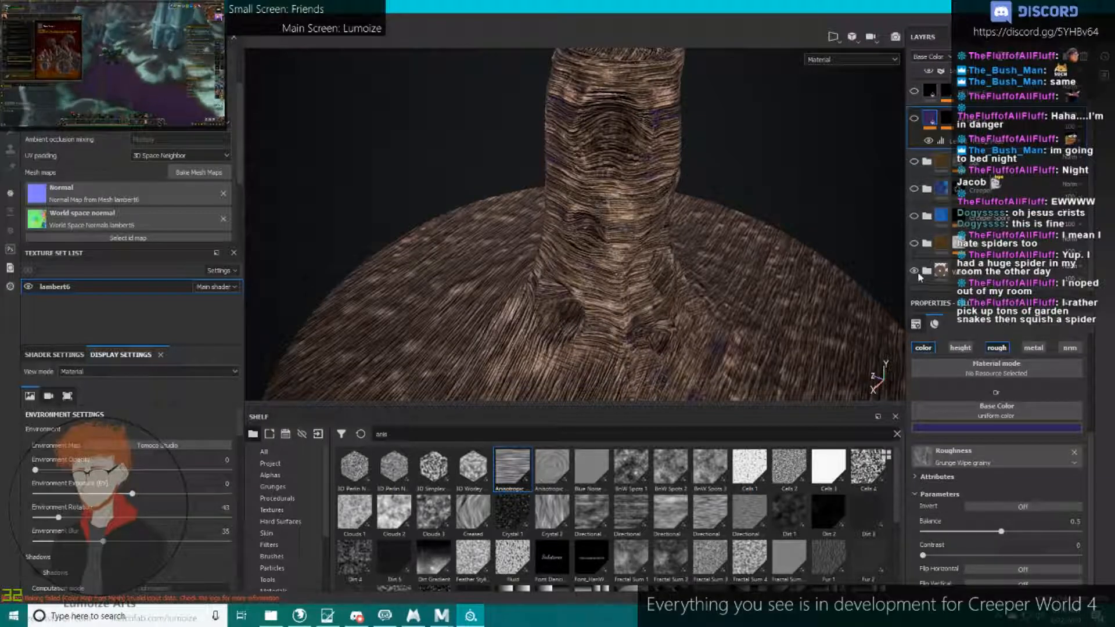
click(915, 272)
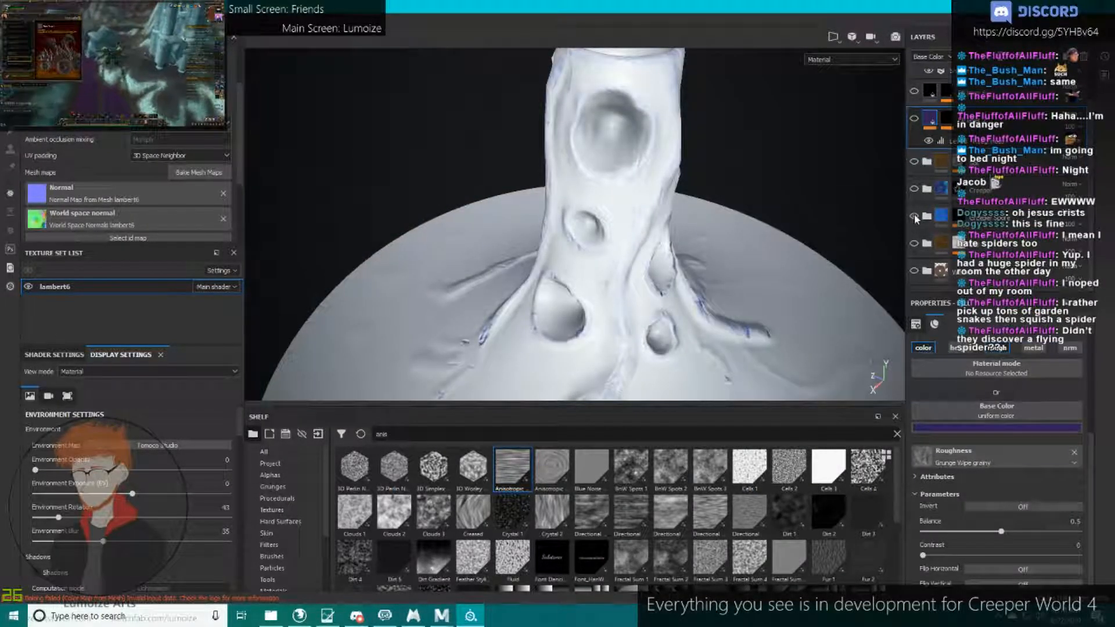
View the Creeper folder alone on the tower, then show only the blue spore folder beneath it.
click(914, 189)
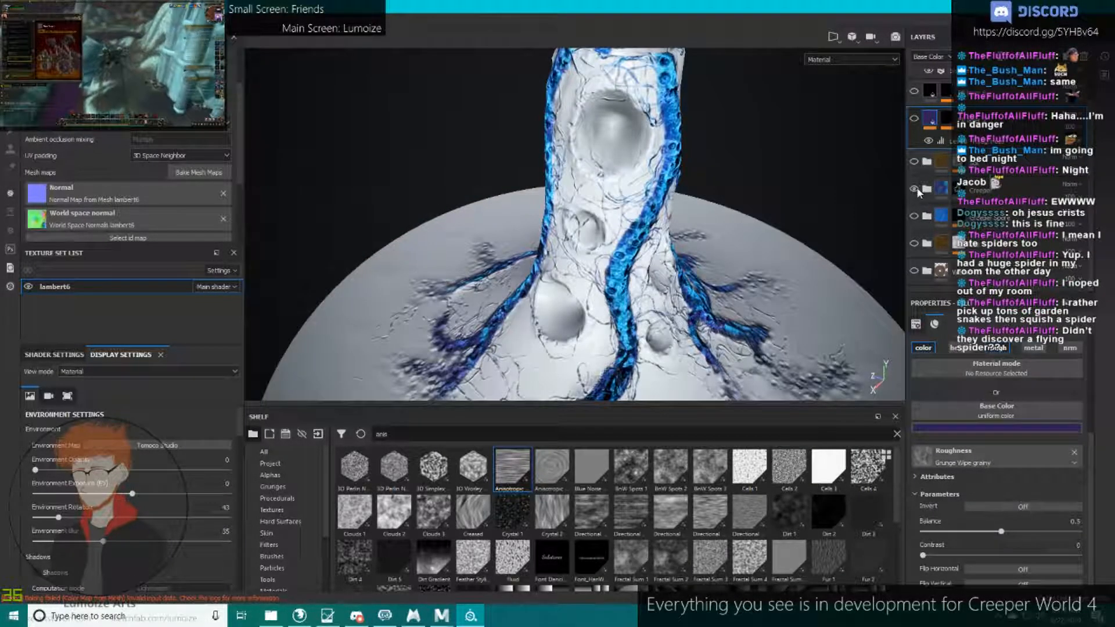
click(915, 188)
click(915, 216)
alt+drag(783, 242, 696, 280)
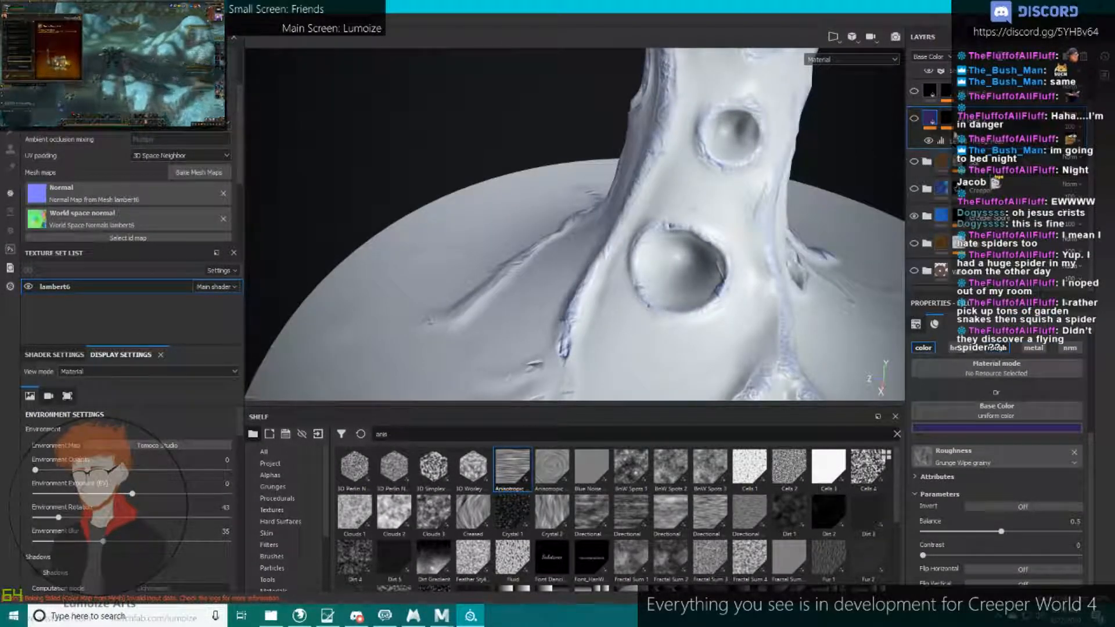
Select the blue spore folder's mask and toggle the folder's visibility to compare its effect on the tower.
click(944, 218)
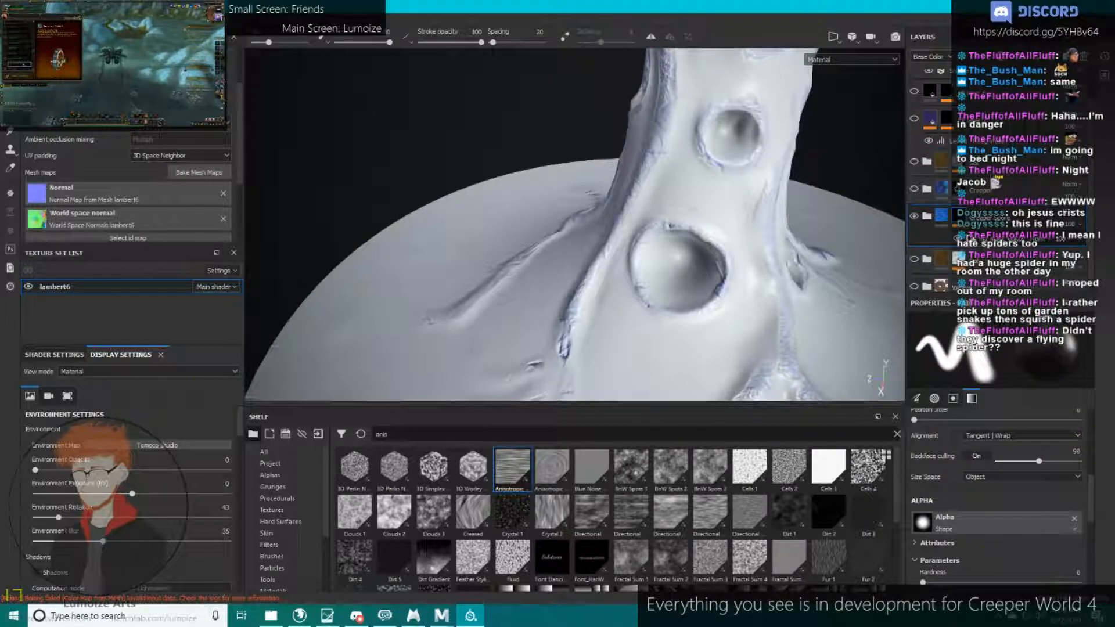
click(950, 223)
click(927, 218)
click(915, 219)
click(915, 219)
click(915, 219)
click(915, 218)
click(915, 218)
click(915, 219)
Expand the Creeper folder, show it to check the veins around the tower, and hide it again.
click(927, 189)
click(916, 189)
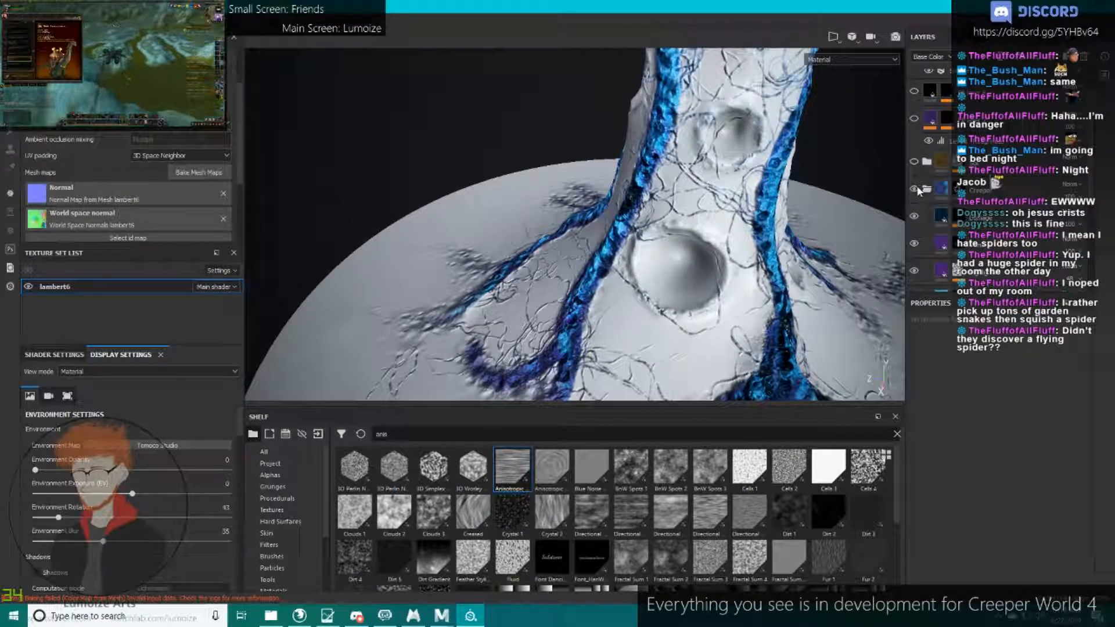
alt+drag(877, 194, 766, 211)
click(915, 189)
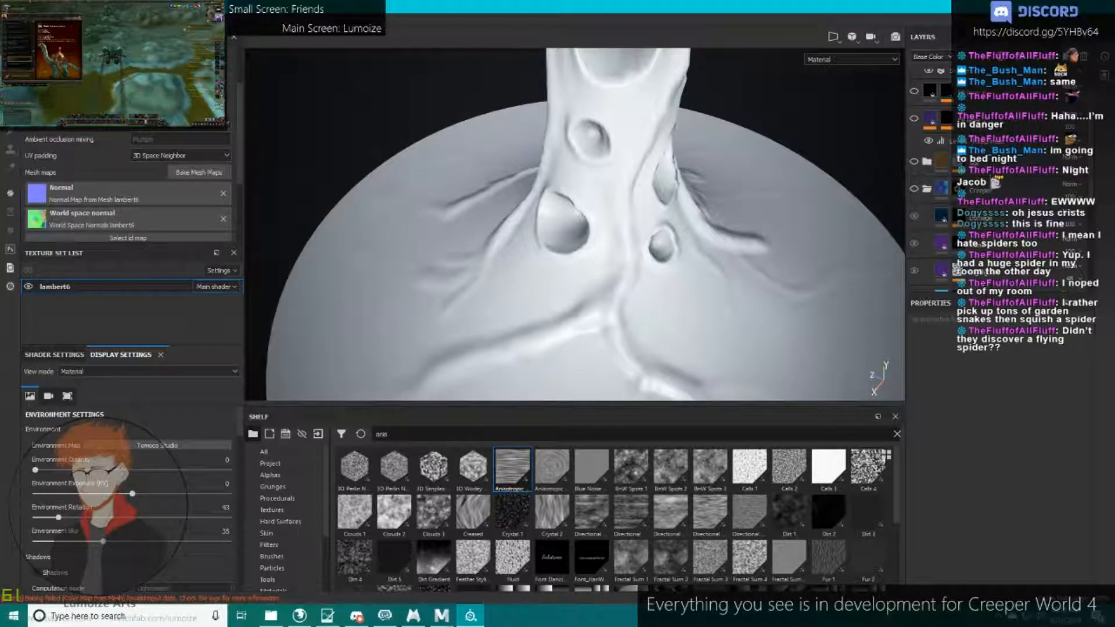
Reopen the recent project containing the mound with blue veins.
click(9, 19)
mouse_move(29, 59)
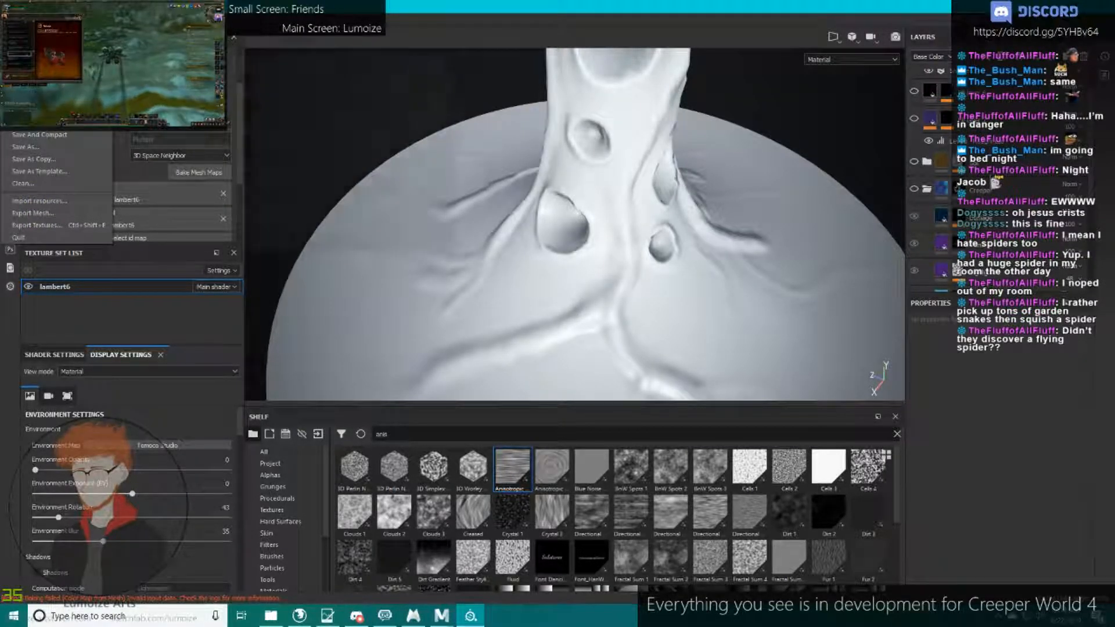
click(285, 70)
click(521, 327)
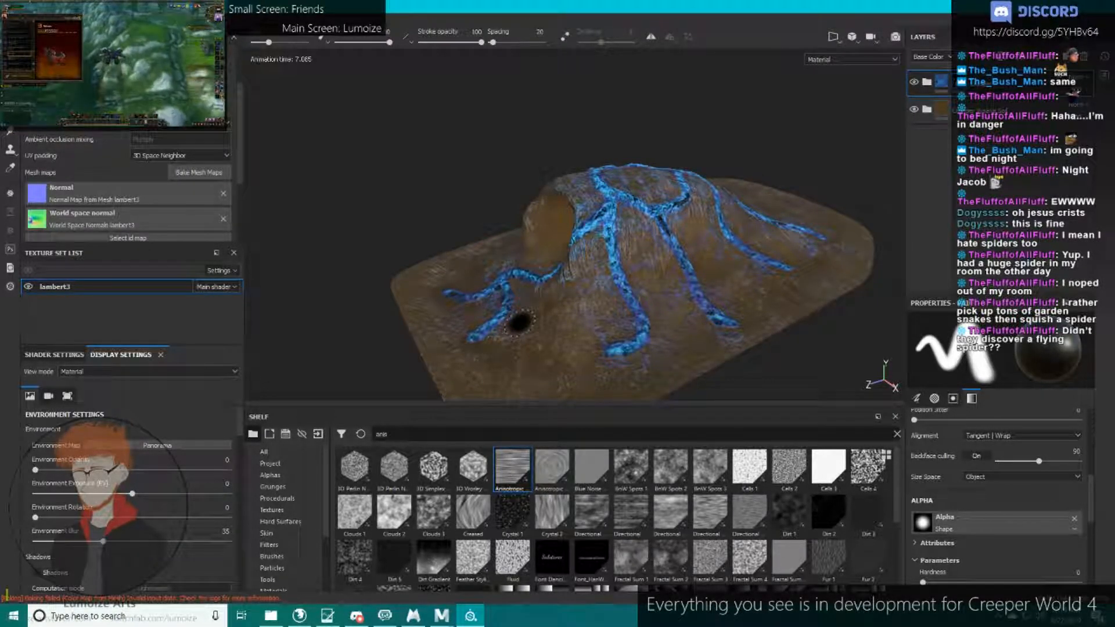
Search all shelf resources for "spore".
scroll(570, 204, up, 4)
alt+drag(567, 219, 598, 256)
alt+middle_drag(598, 256, 557, 280)
scroll(556, 280, down, 3)
alt+drag(557, 281, 582, 184)
alt+middle_drag(561, 131, 551, 196)
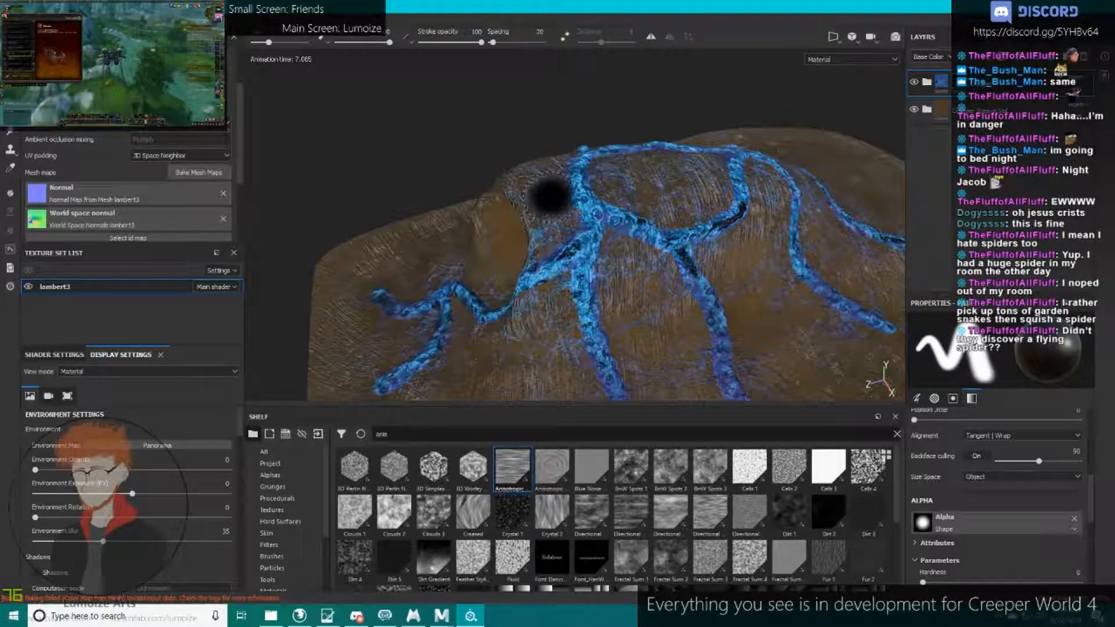
scroll(524, 567, down, 2)
scroll(524, 567, up, 2)
scroll(524, 566, down, 2)
mouse_move(524, 568)
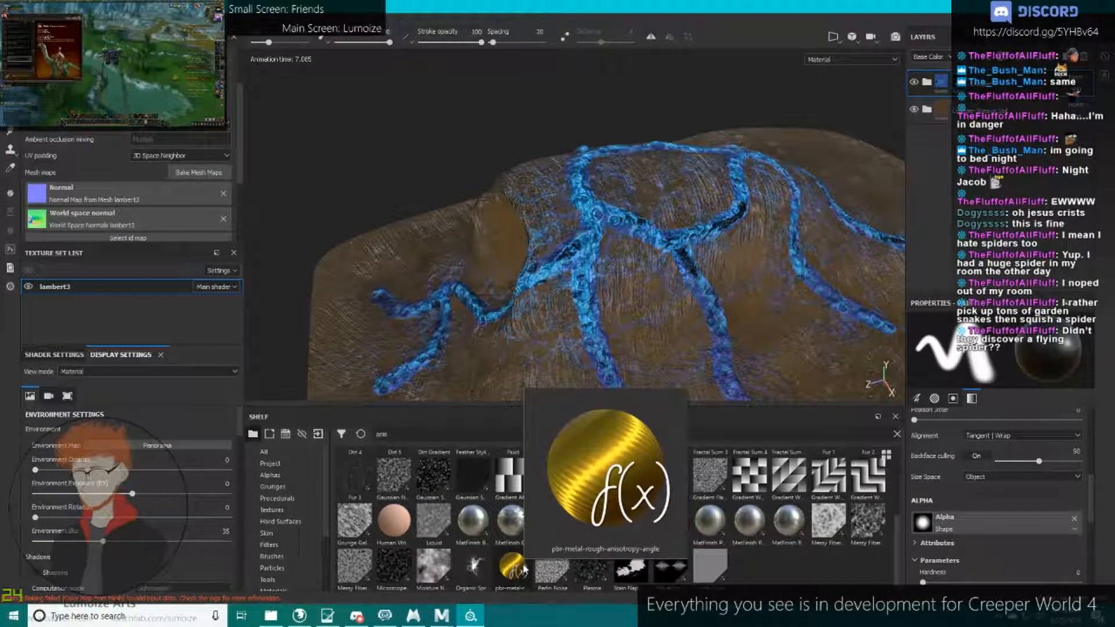
scroll(525, 567, up, 2)
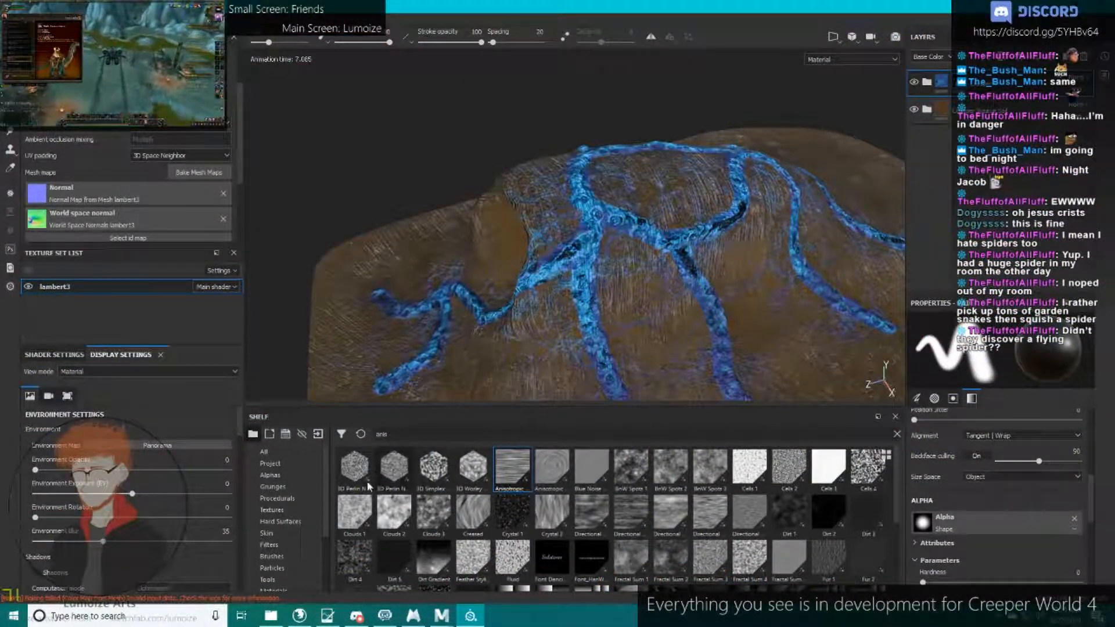
click(264, 451)
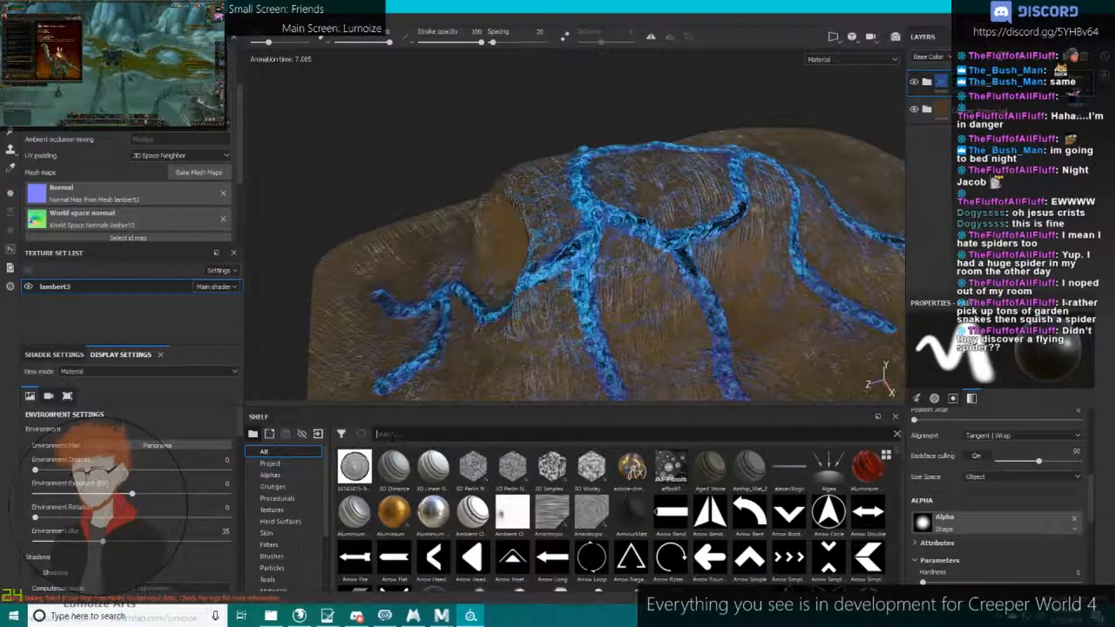
text(spore)
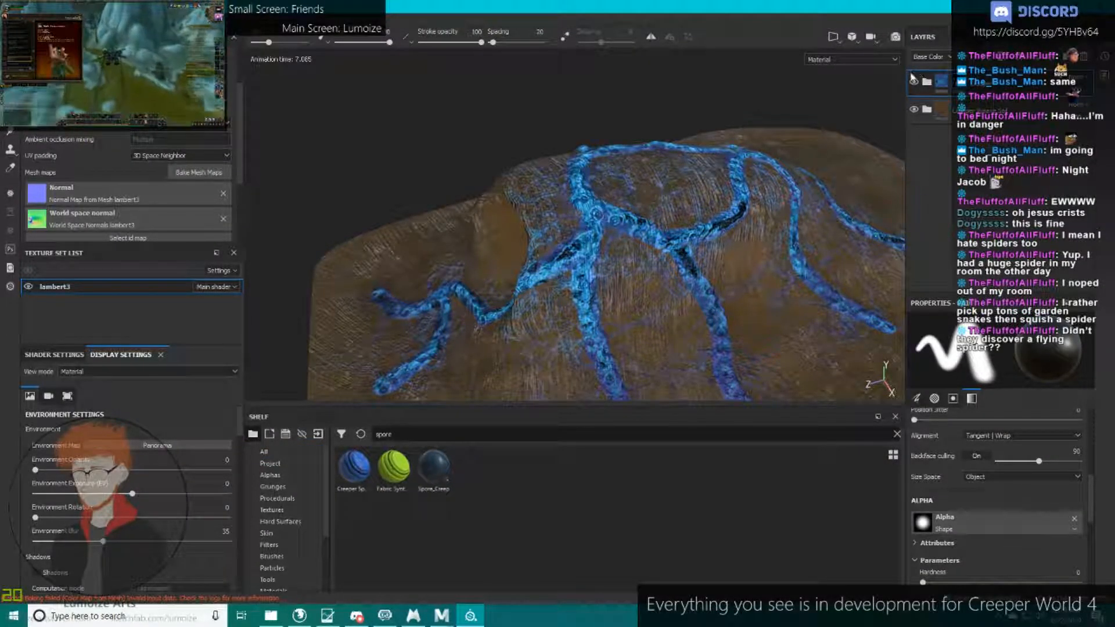
Hide both existing folders and add the blue Creeper spore smart material above them in the layer stack.
click(914, 82)
click(914, 109)
drag(348, 470, 935, 80)
scroll(660, 246, up, 3)
alt+drag(630, 251, 702, 214)
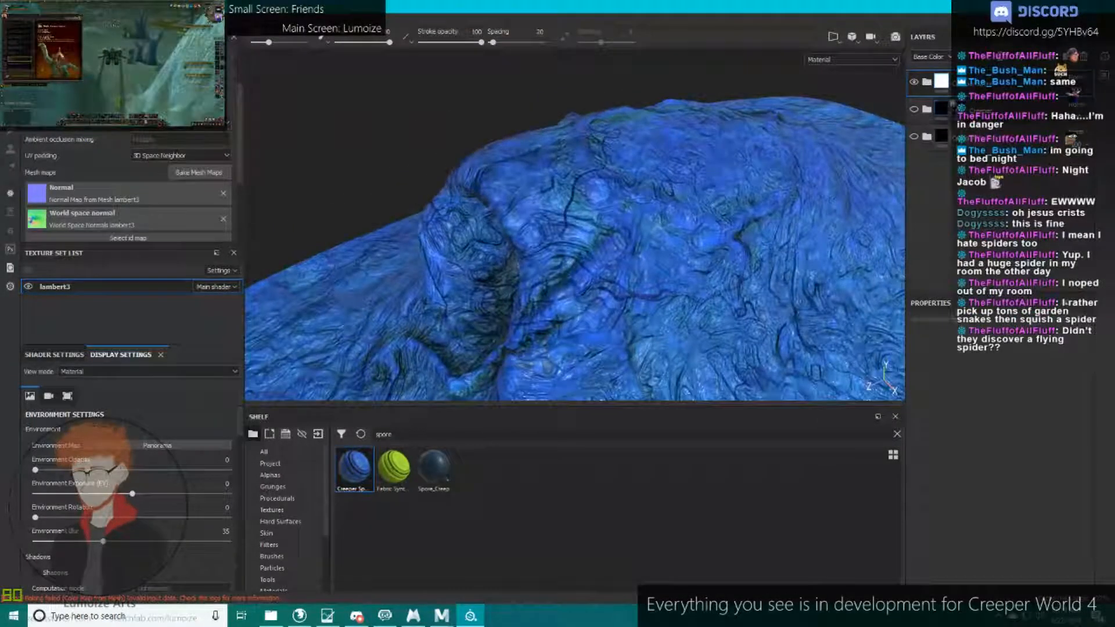
Add a black mask to the Creeper spore folder and search the smart masks for "edge".
right_click(952, 88)
click(981, 108)
scroll(286, 549, down, 3)
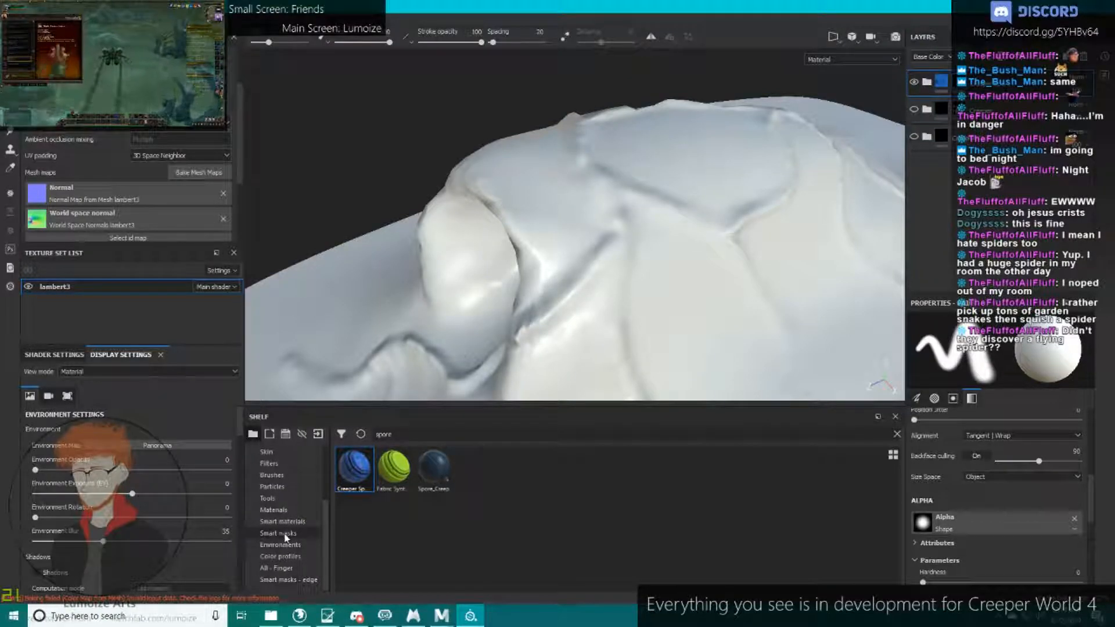
click(303, 530)
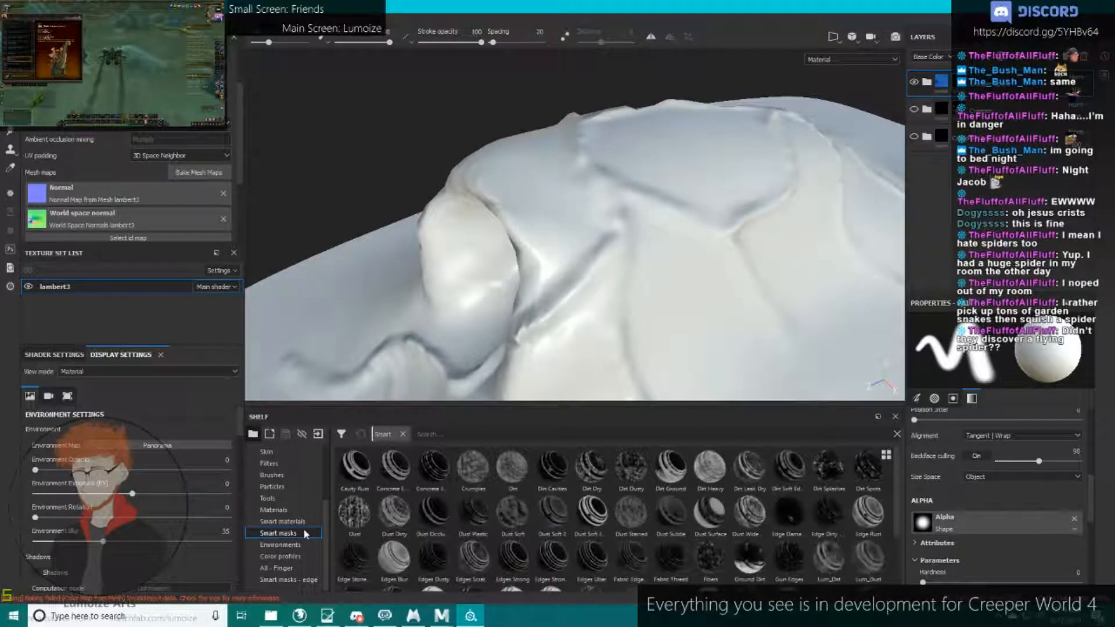
click(441, 434)
text(edge)
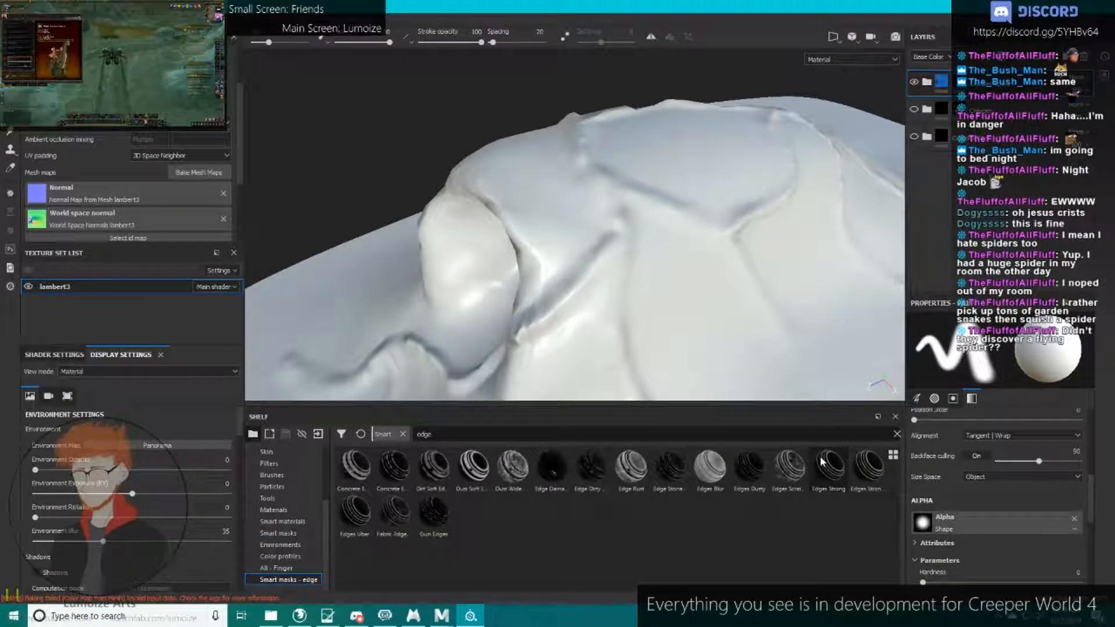
Compare the edge smart masks and apply the Edge Stone one to the Creeper spore folder.
mouse_move(394, 530)
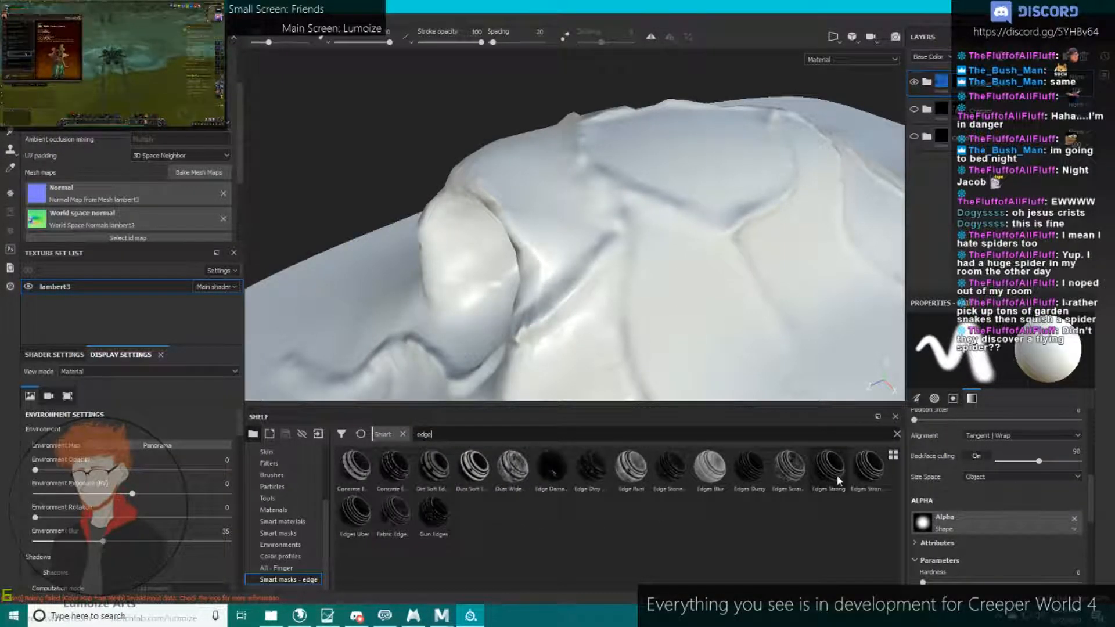
mouse_move(867, 489)
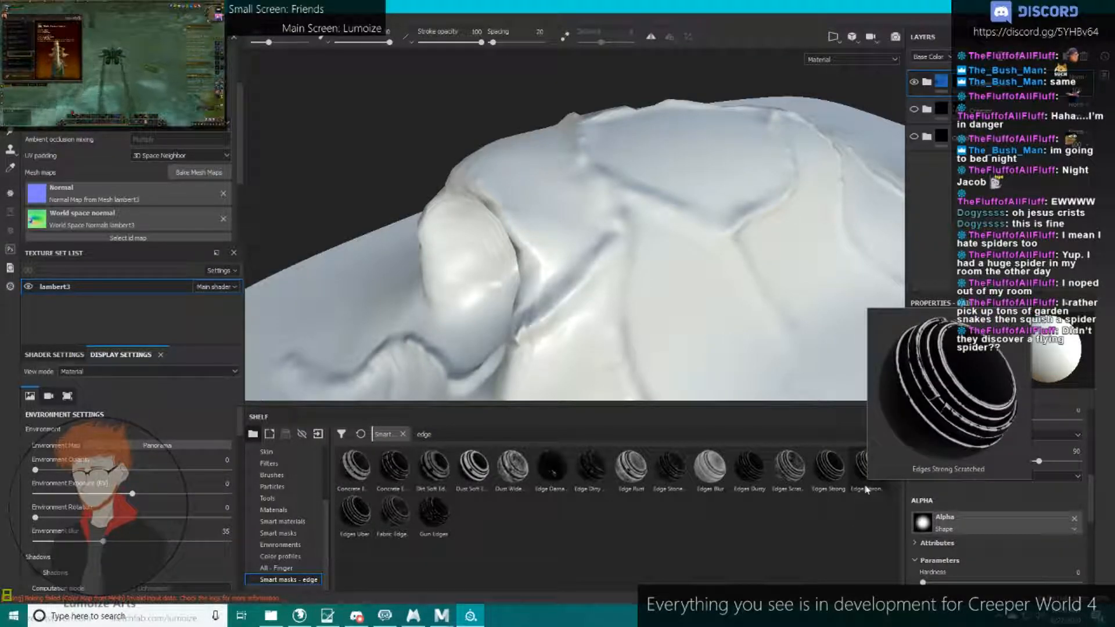
mouse_move(690, 477)
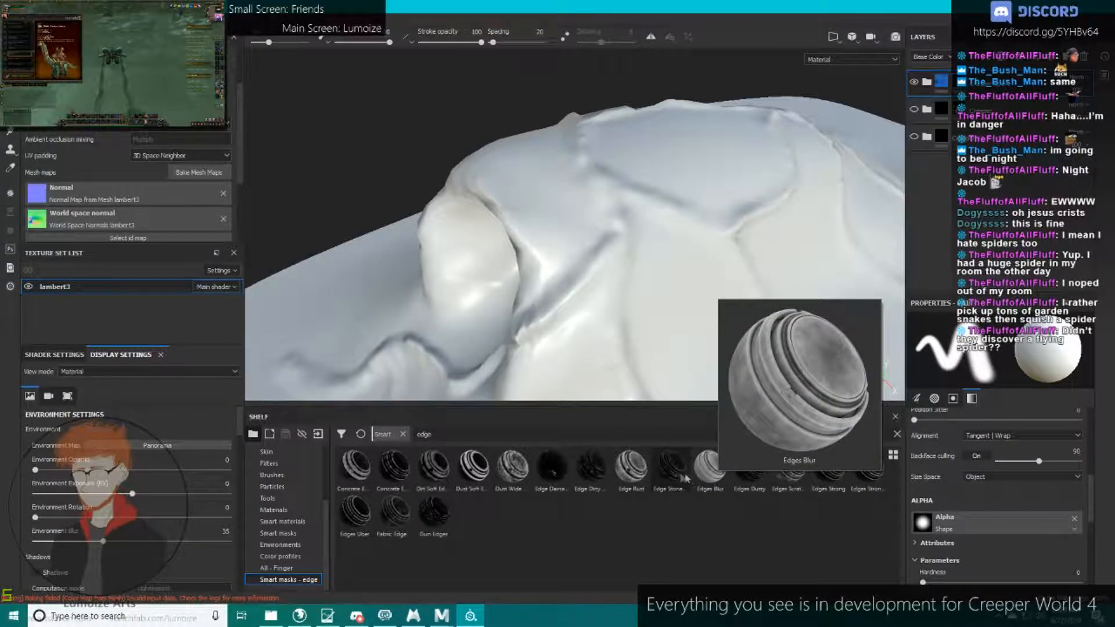
drag(683, 475, 936, 82)
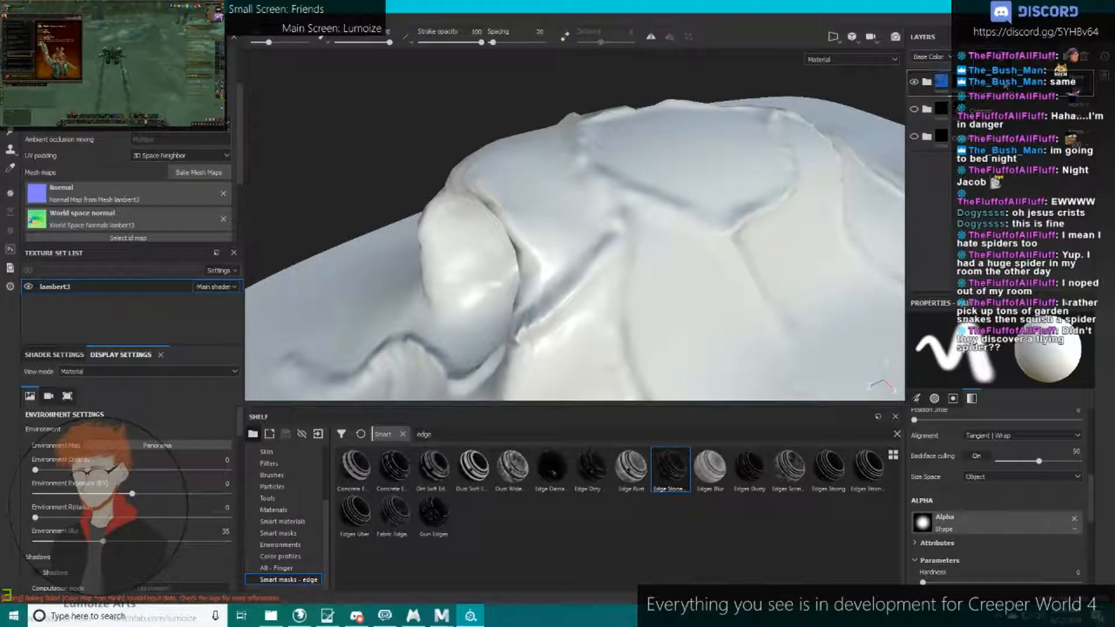
alt+drag(666, 215, 690, 181)
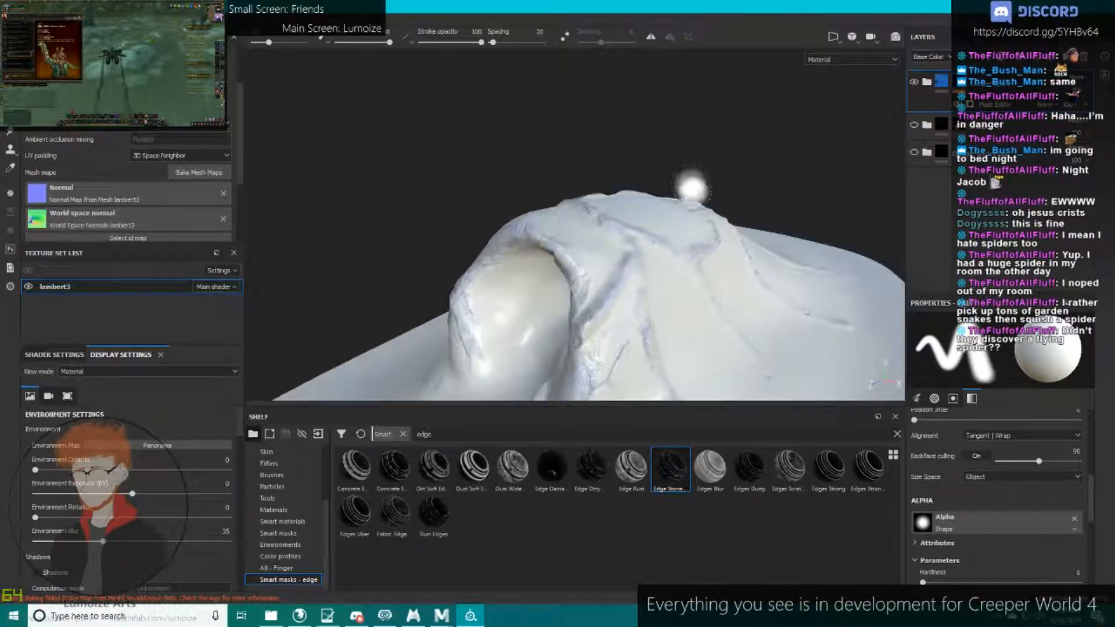
Show the two hidden folders beneath the masked Creeper spore folder again.
click(914, 126)
click(913, 152)
alt+drag(749, 227, 647, 197)
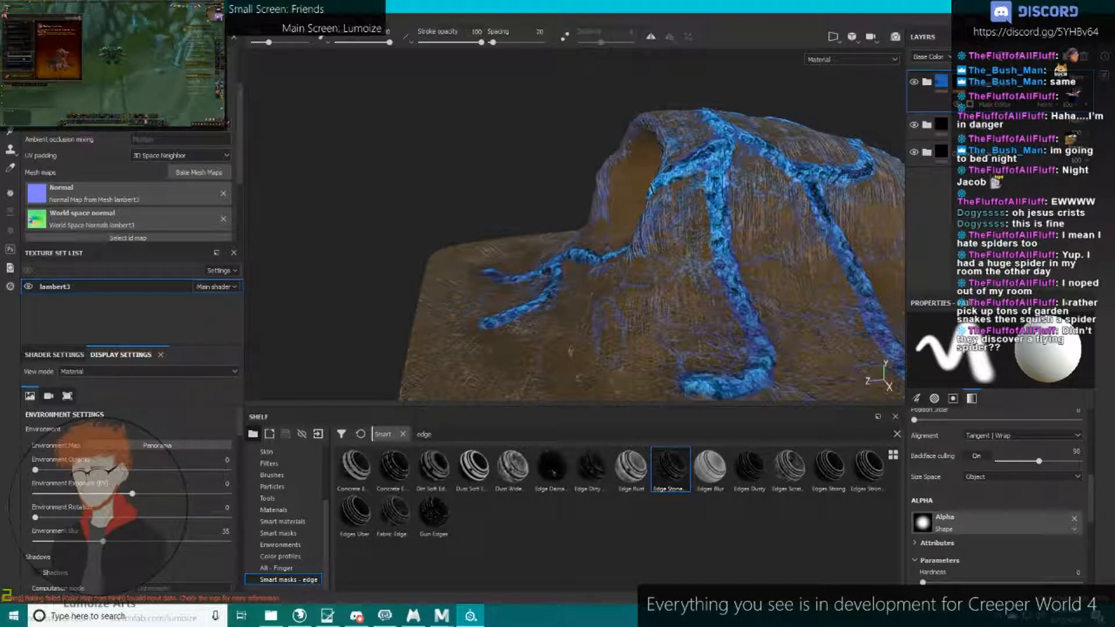
Add a fill layer above the Creeper spore folder and set its base color to a dark purple-blue.
key(alt+Tab)
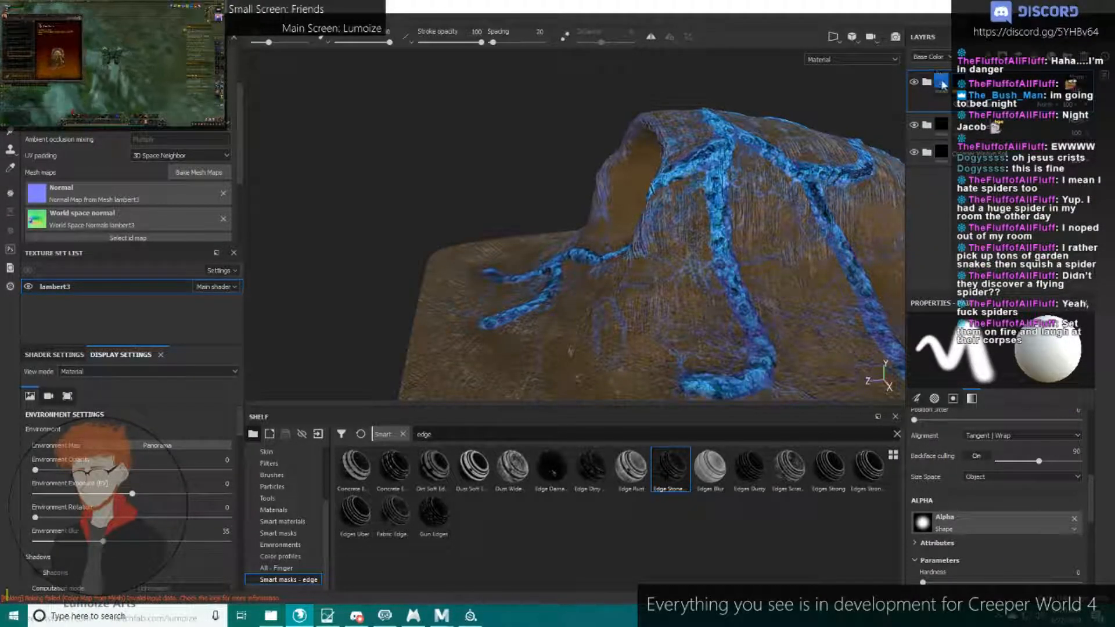
click(1033, 57)
key(alt+Tab)
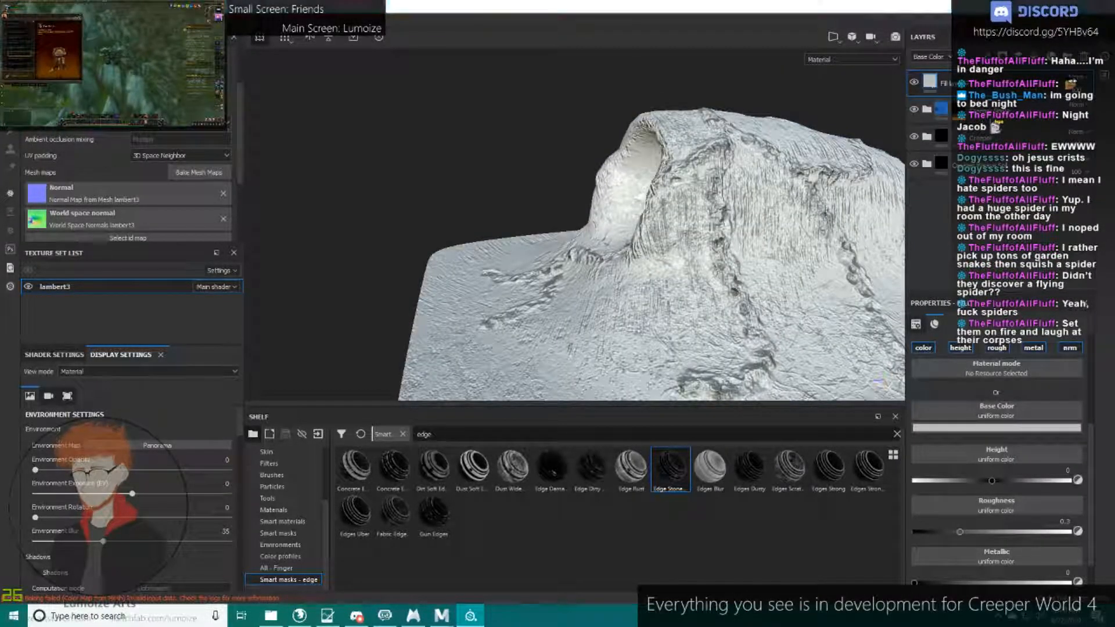
click(1013, 429)
click(957, 539)
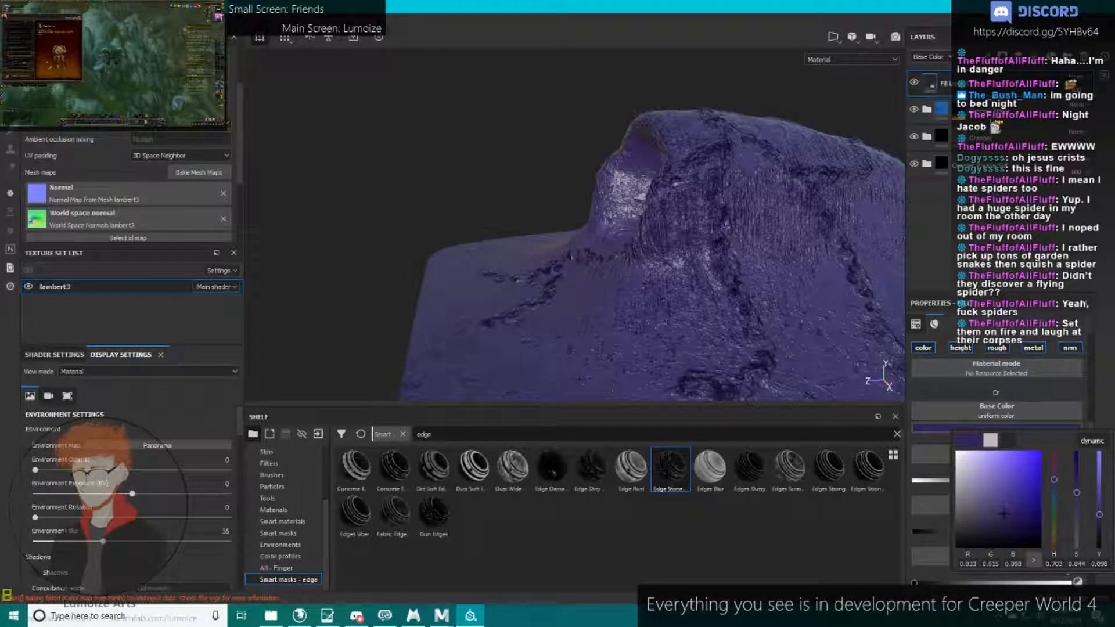
click(868, 549)
Limit the purple fill layer to the color and roughness channels and set its roughness to about 0.4.
click(962, 349)
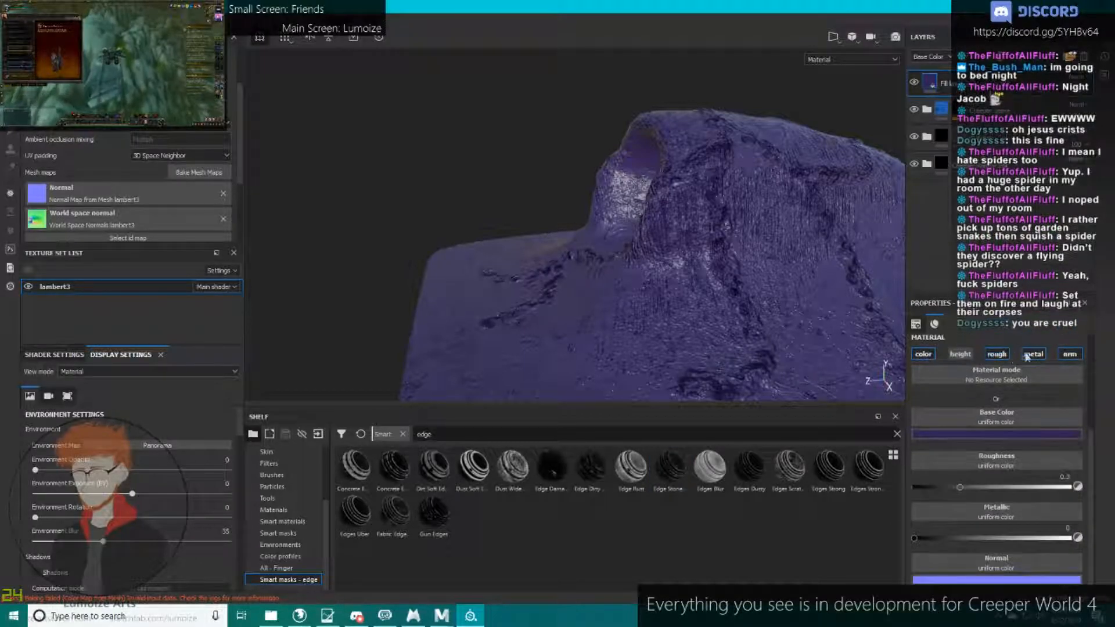
click(1000, 358)
click(1036, 359)
click(1067, 360)
click(1004, 361)
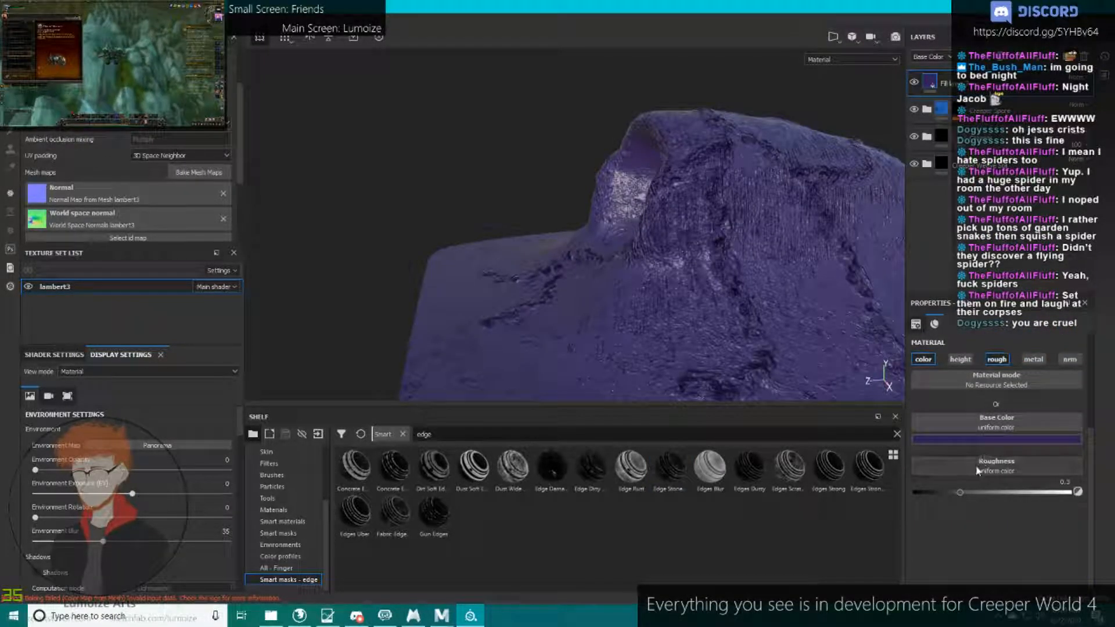
drag(982, 494, 977, 495)
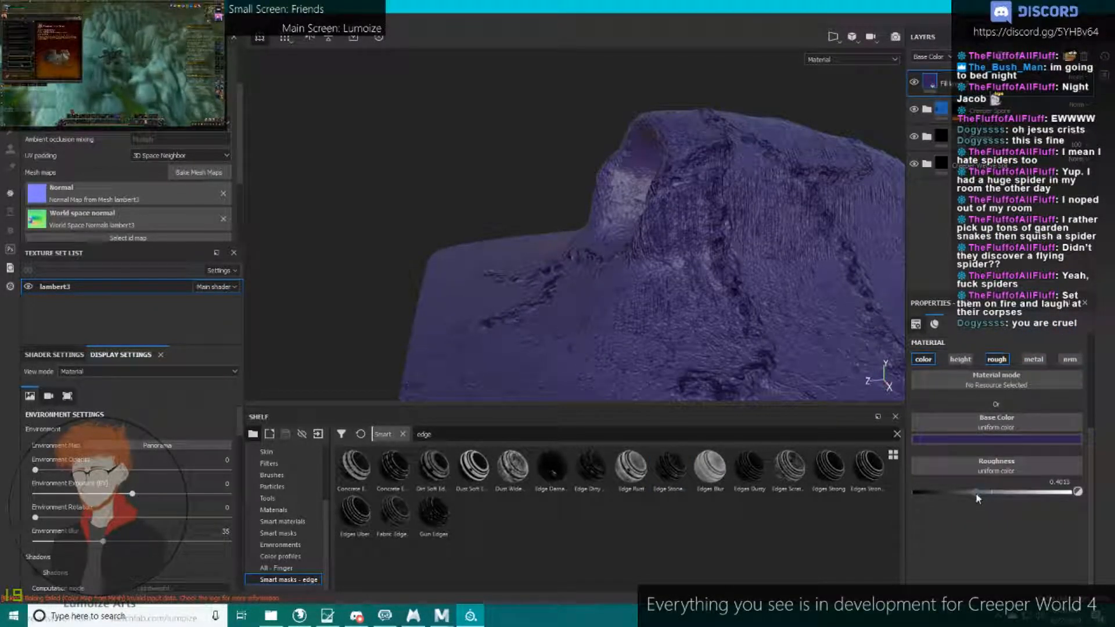
Add a black mask to the purple fill layer and give it an MG Leaks generator.
right_click(952, 88)
click(981, 106)
click(987, 56)
click(1009, 70)
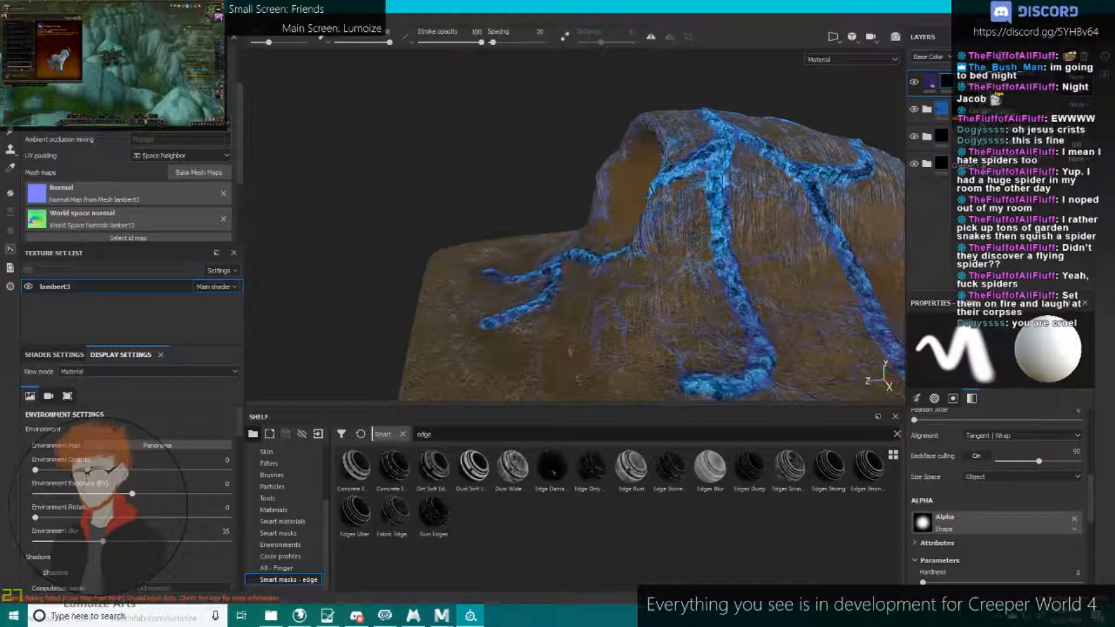
alt+drag(771, 235, 776, 203)
click(974, 350)
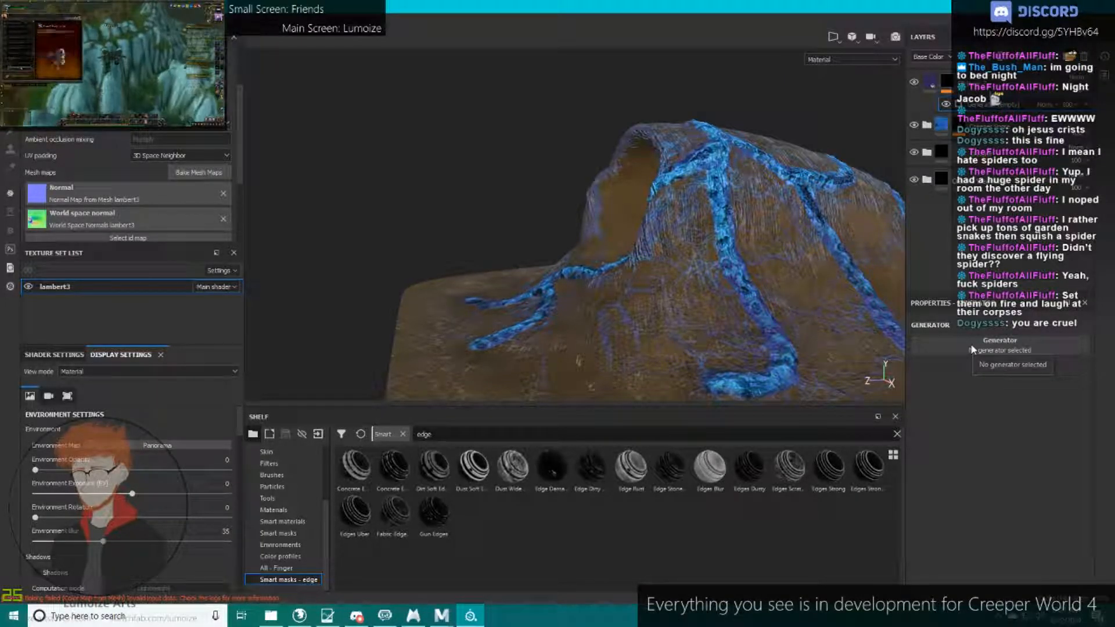
click(971, 349)
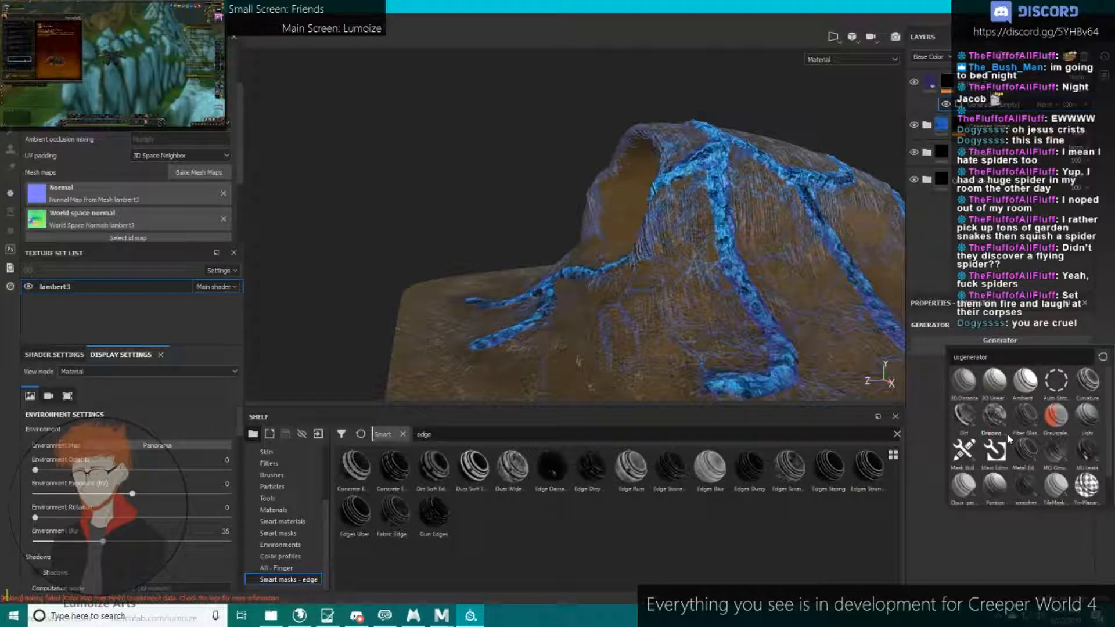
click(1085, 423)
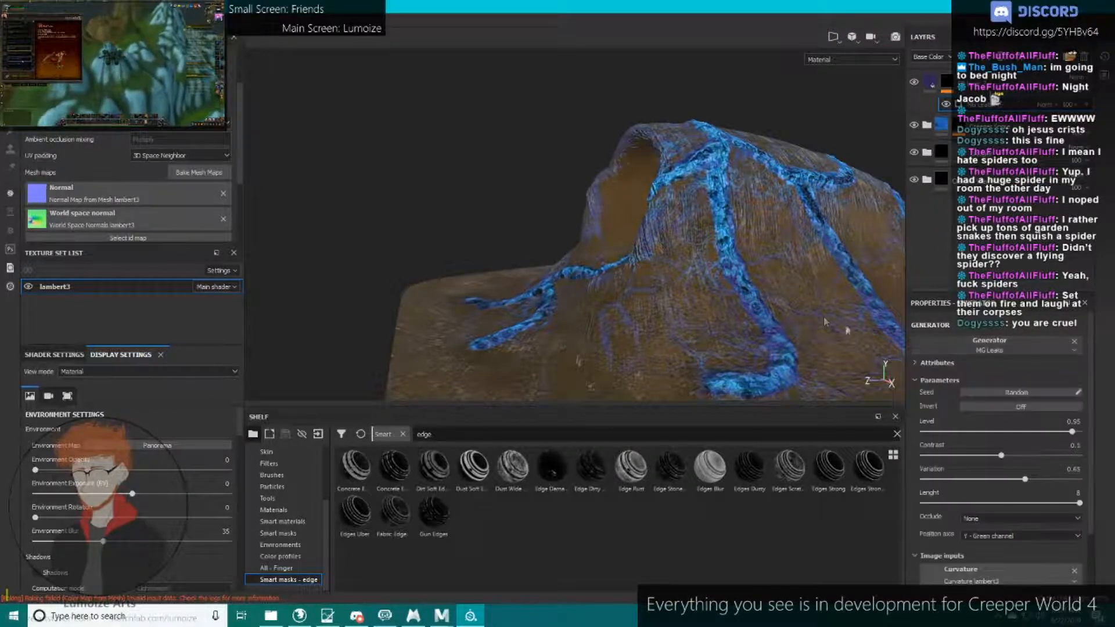
Set the MG Leaks generator's level to 0.97, contrast to 0.42 and variation to 0.62.
scroll(762, 264, up, 3)
drag(1025, 479, 1045, 476)
alt+drag(556, 248, 686, 225)
drag(1072, 433, 1075, 433)
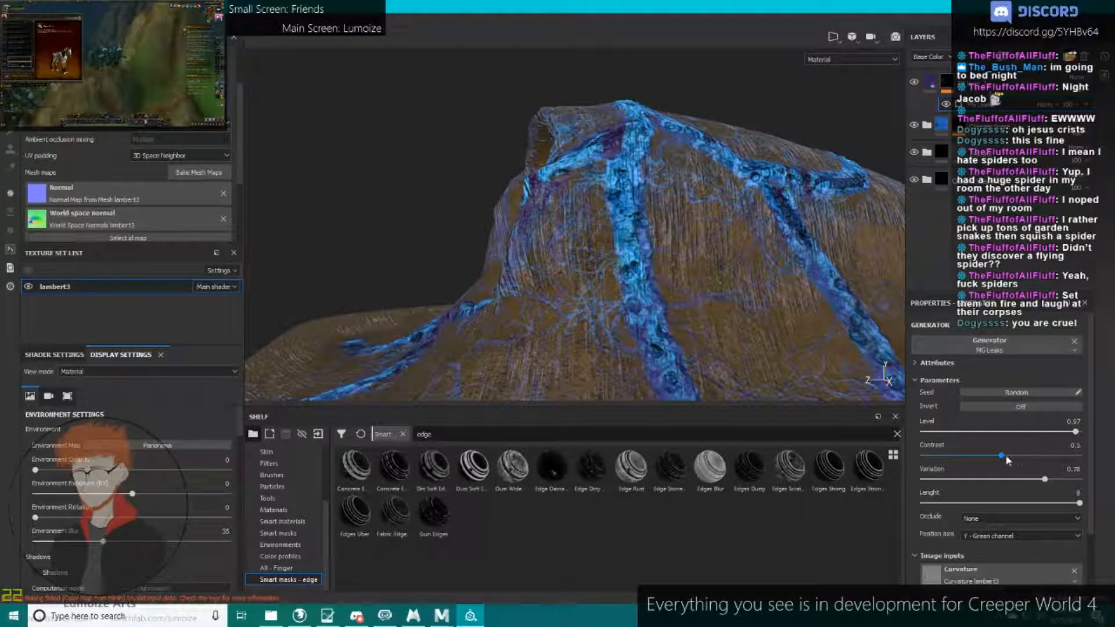
drag(1056, 477, 1053, 478)
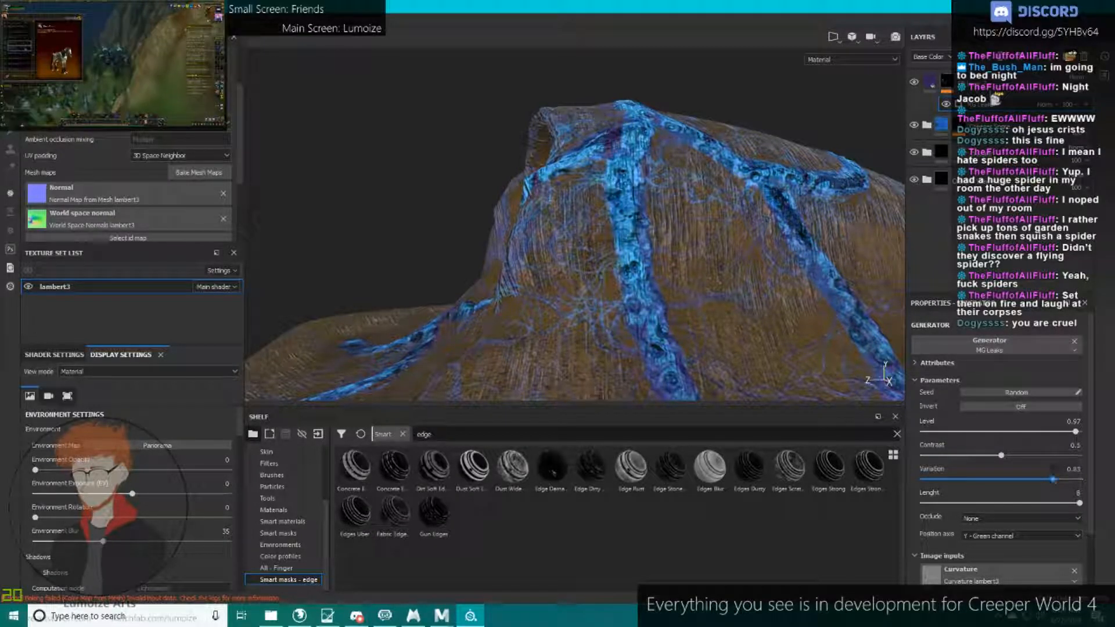
click(1020, 479)
mouse_move(1004, 459)
mouse_down()
mouse_move(1055, 457)
mouse_move(989, 454)
mouse_up()
alt+drag(754, 281, 540, 238)
alt+right_drag(541, 238, 736, 194)
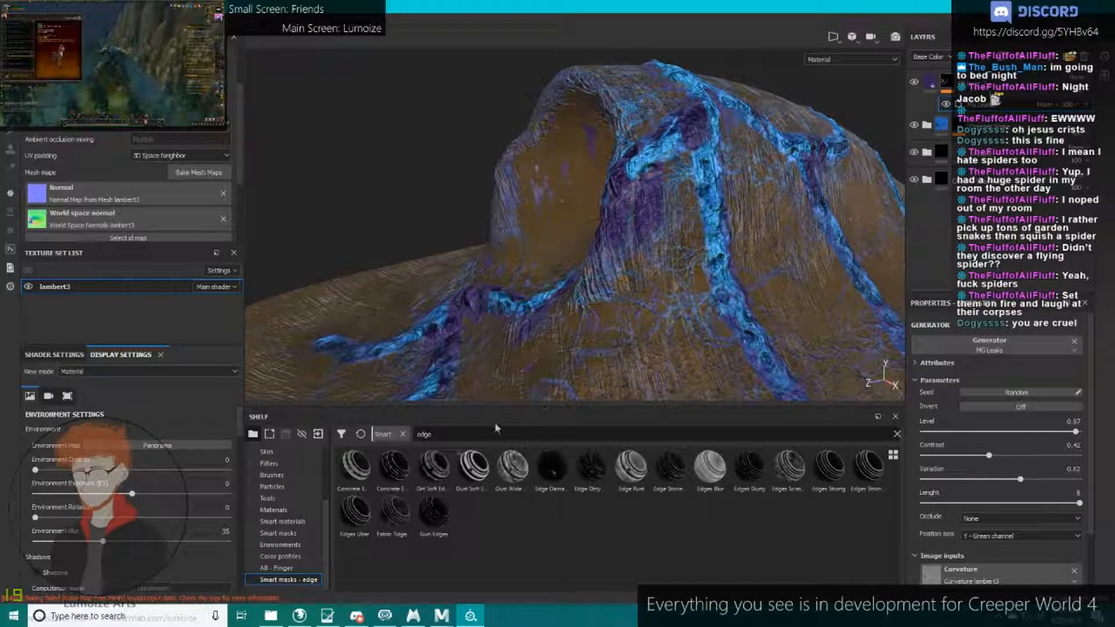
Add a paint effect to the purple layer's mask and choose the Leaks particle brush for it.
click(282, 477)
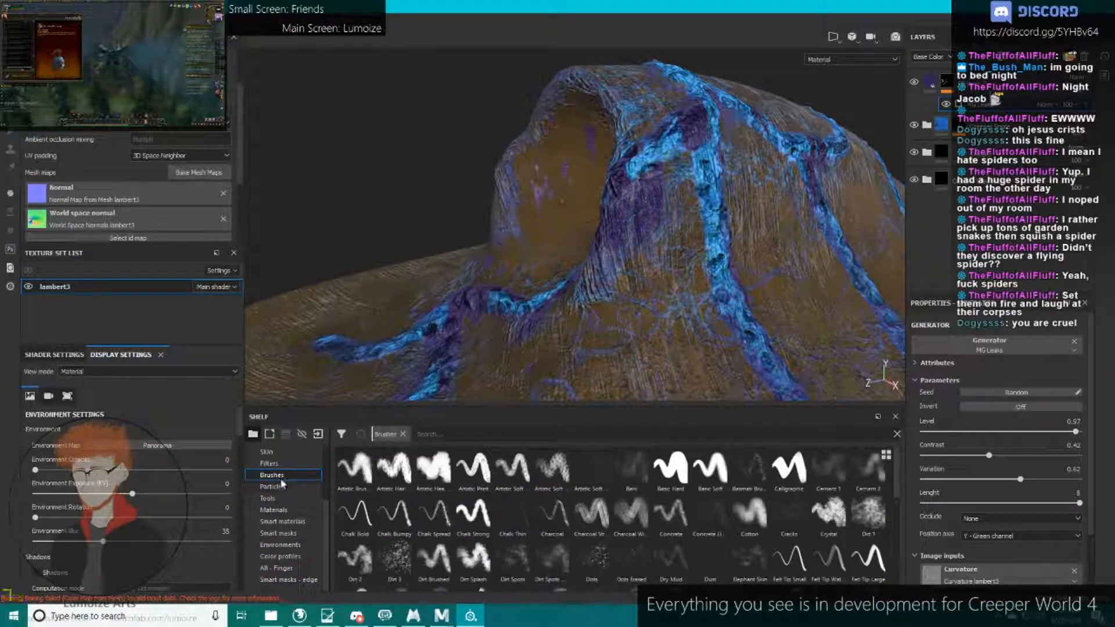
click(282, 486)
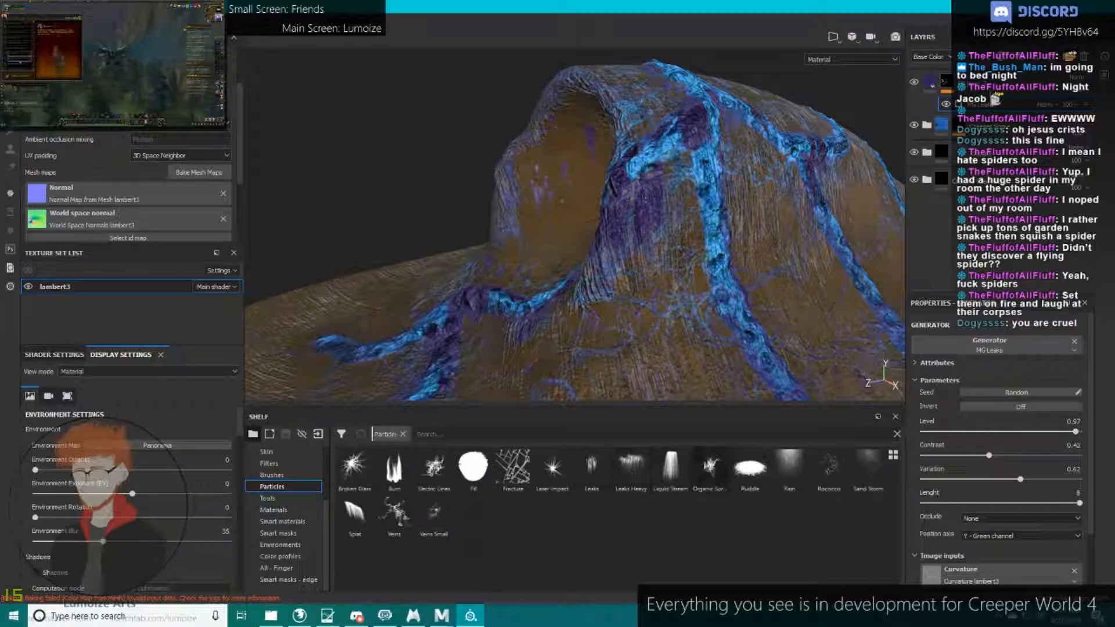
click(591, 468)
alt+drag(779, 214, 645, 261)
click(998, 57)
click(1018, 80)
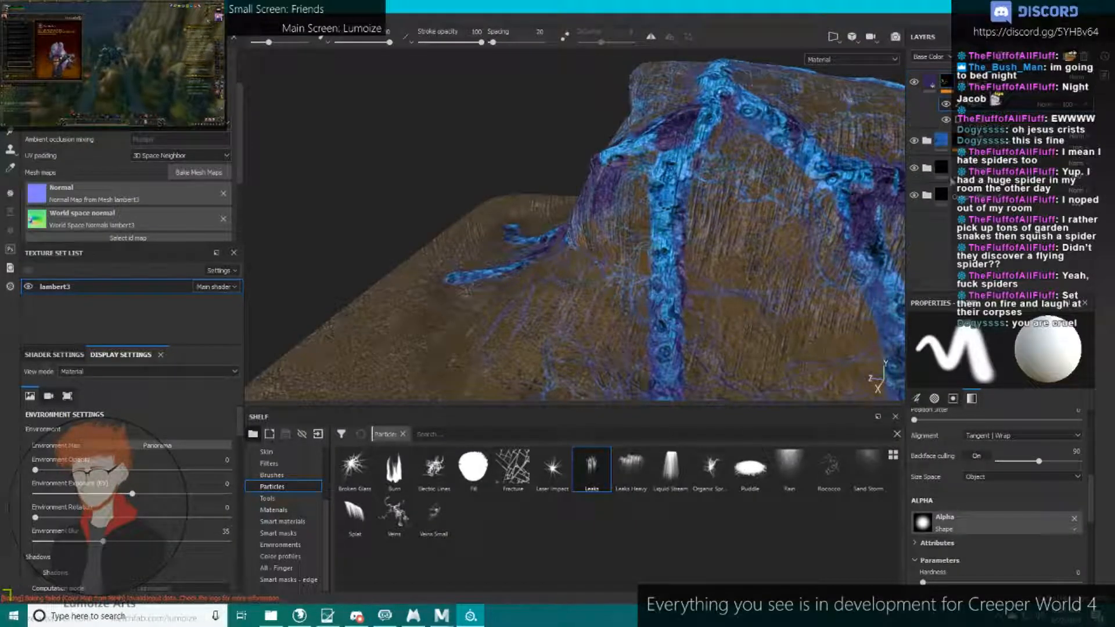
click(588, 469)
alt+drag(607, 270, 663, 210)
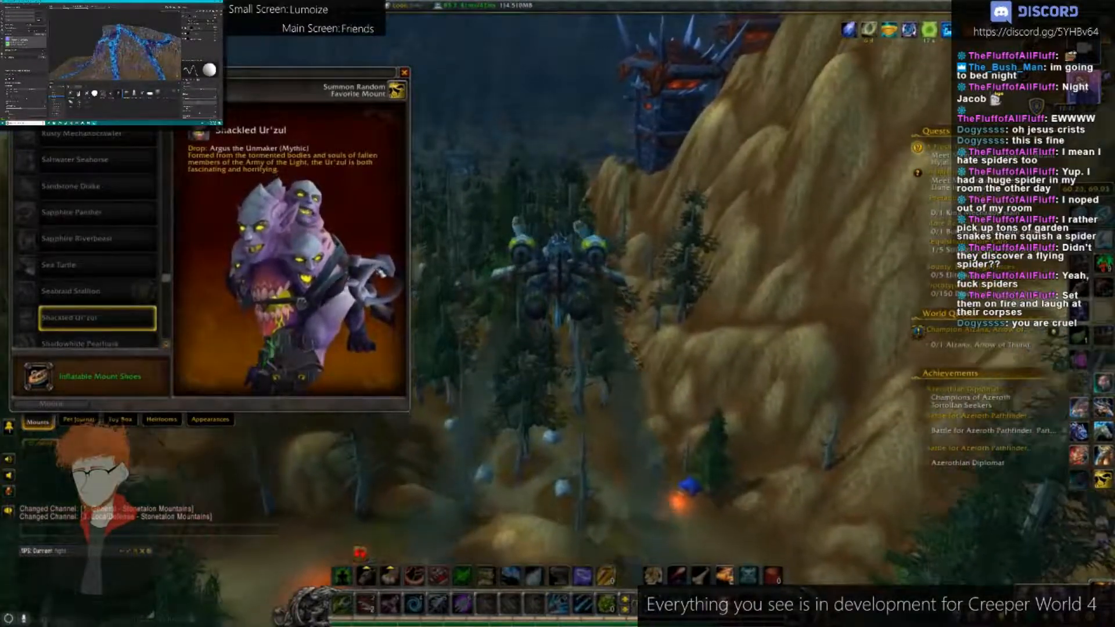
drag(337, 325, 374, 332)
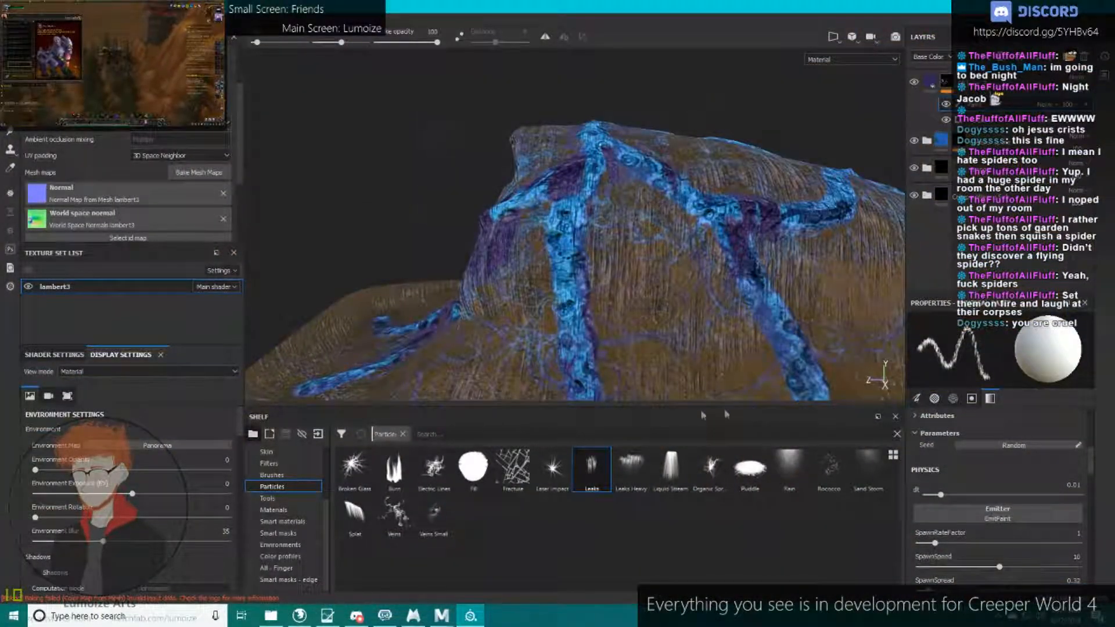
Try the Leaks particle brush on the upper vein and set its SpawnSpeed to 0.
mouse_move(675, 228)
alt+mouse_down()
mouse_move(676, 244)
mouse_move(639, 224)
alt+mouse_up()
click(630, 192)
scroll(1029, 482, down, 4)
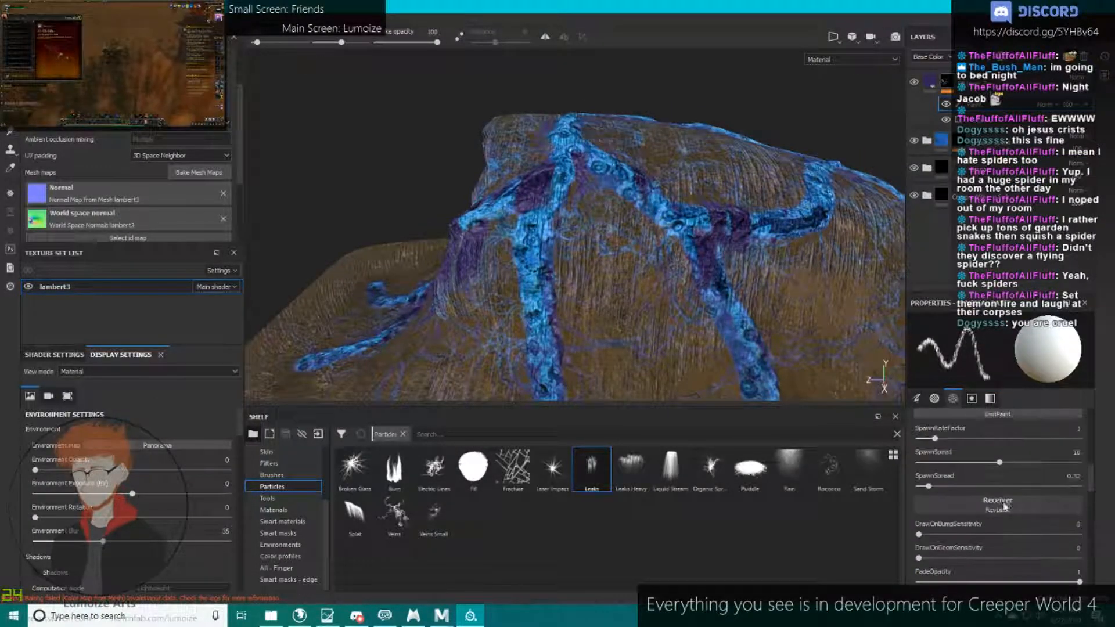
scroll(1005, 507, up, 2)
drag(1000, 497, 897, 503)
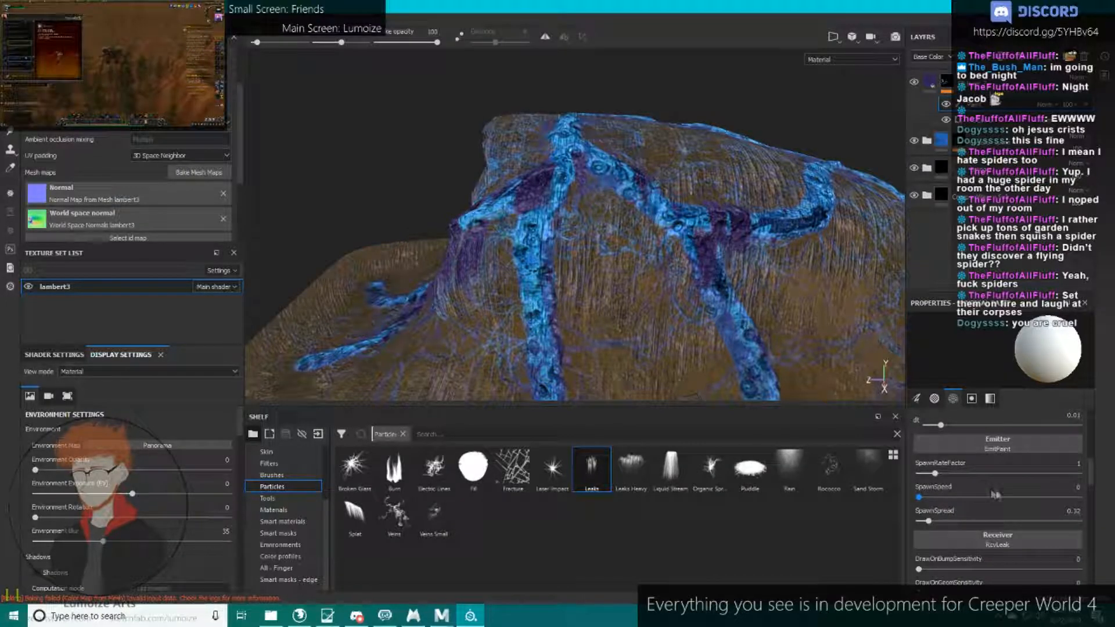
Enlarge the brush properties area and examine the remaining Leaks particle parameters through the stencil and grayscale settings.
scroll(987, 503, down, 6)
scroll(985, 502, up, 3)
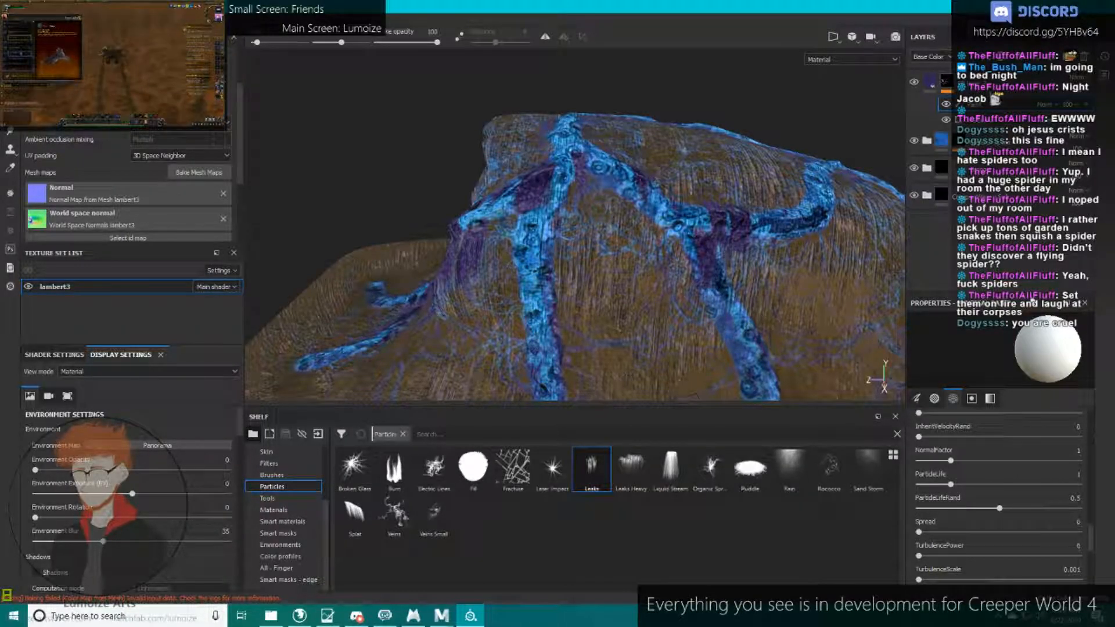
drag(1033, 290, 1033, 218)
scroll(1002, 465, down, 3)
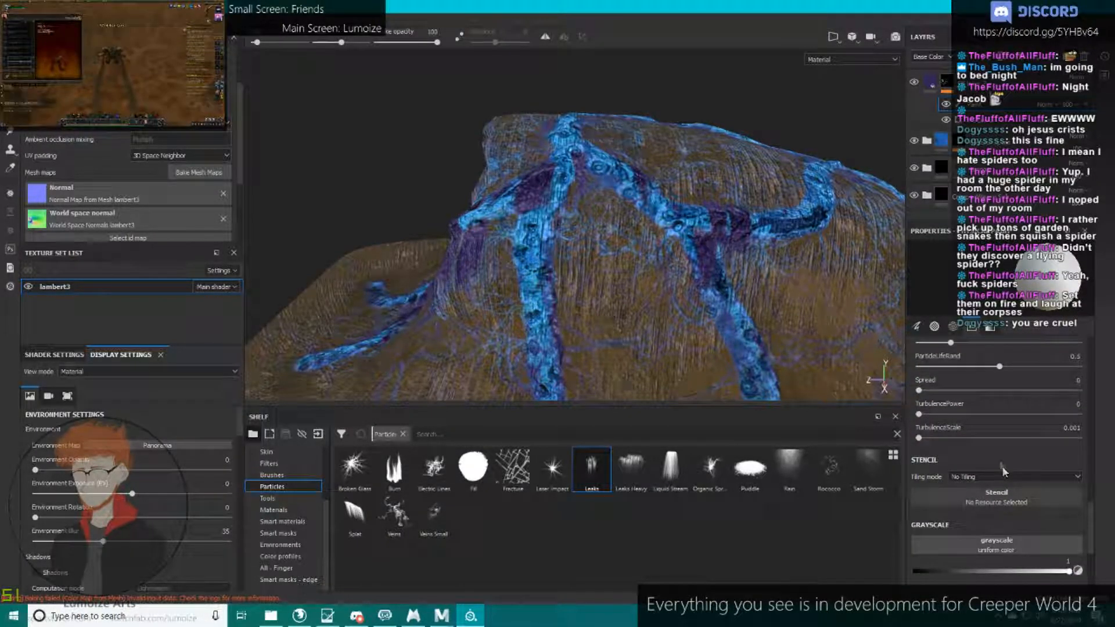
scroll(609, 185, down, 2)
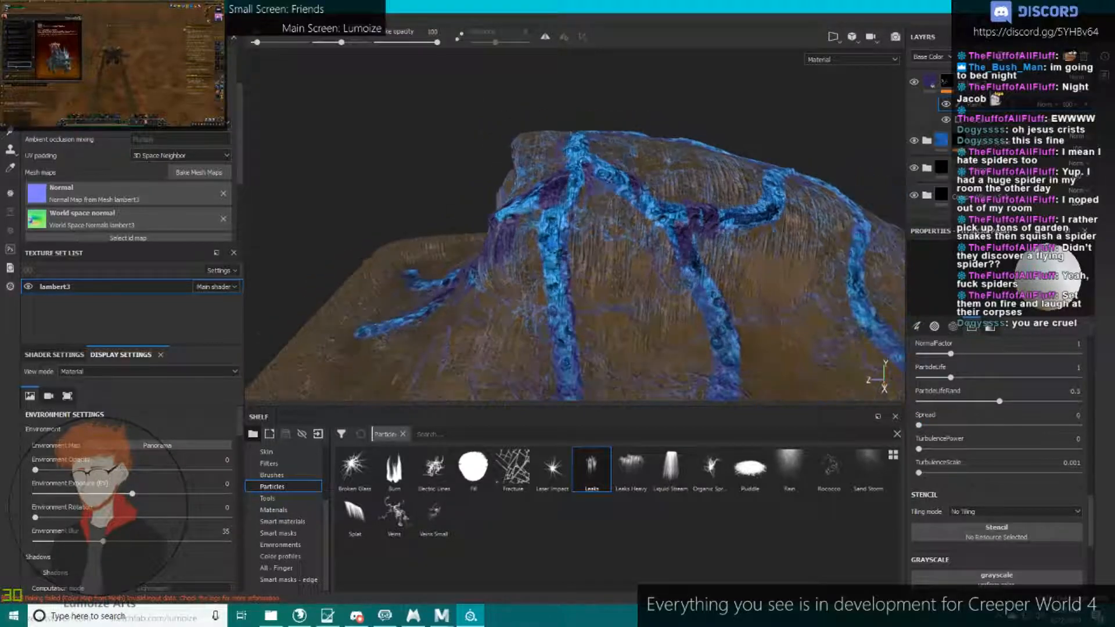
scroll(608, 185, up, 4)
Emit Leaks particles over the branching vein near the mound's top.
click(605, 183)
alt+drag(605, 189, 586, 183)
click(586, 183)
click(586, 183)
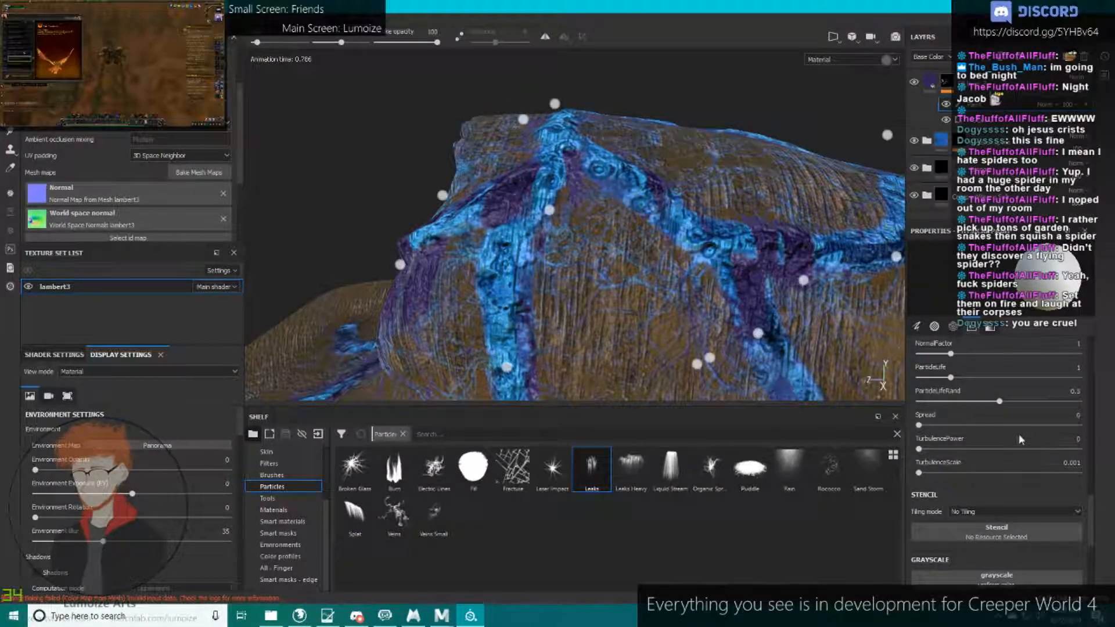
Reload the default Leaks particle brush and set its SpawnSpread to 0.
scroll(1011, 452, up, 3)
scroll(1010, 451, up, 3)
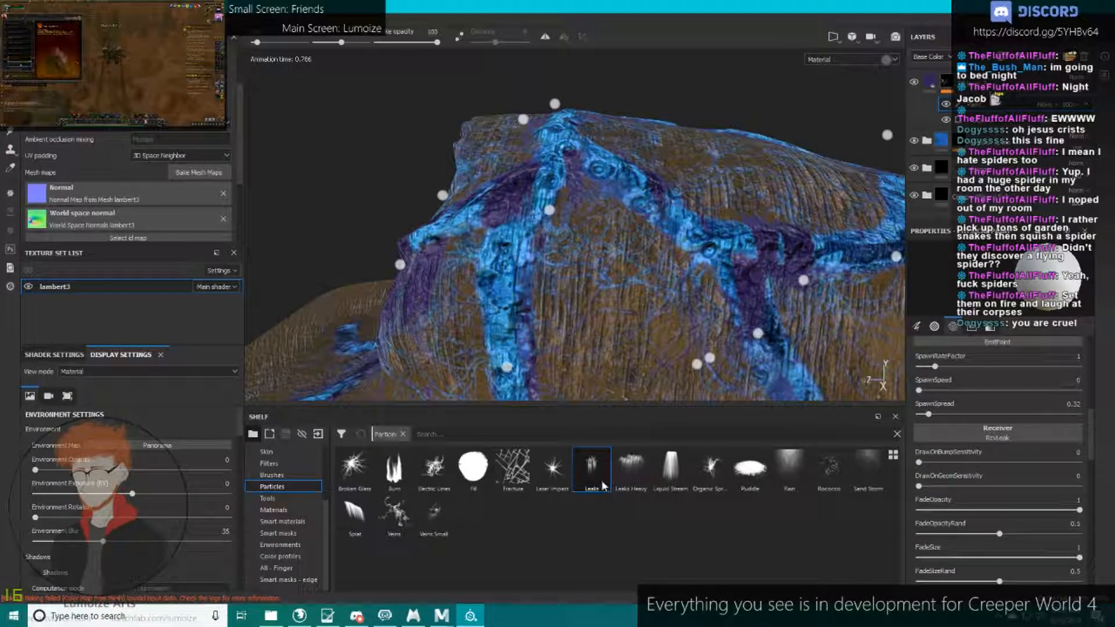
drag(928, 414, 874, 410)
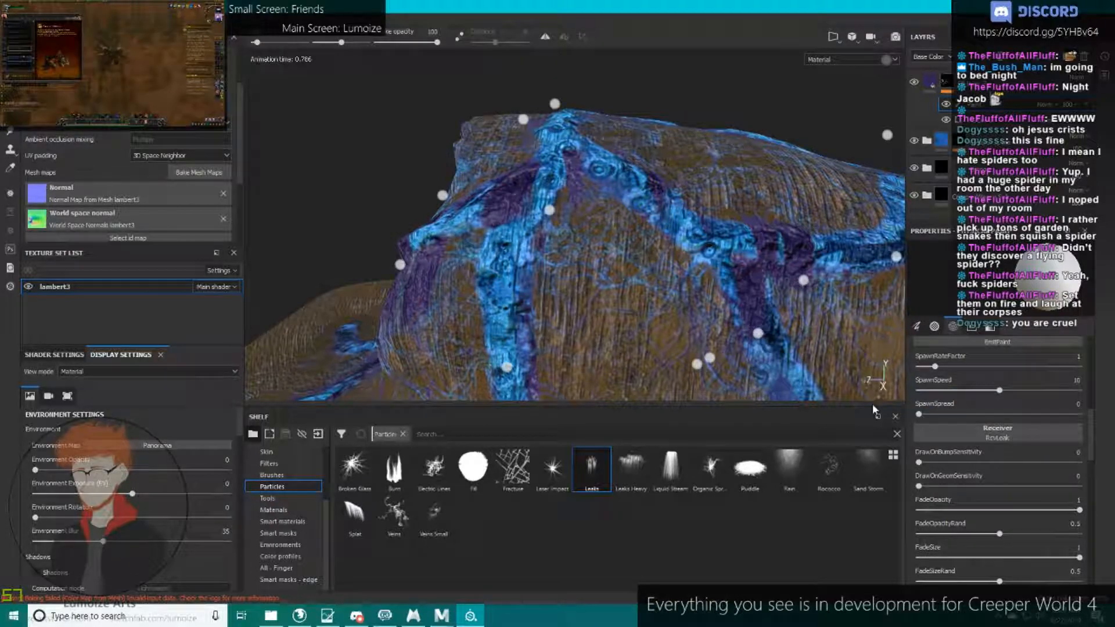
Emit Leaks particles over the branching upper veins and set SpawnSpread to 0.16.
alt+drag(576, 141, 580, 169)
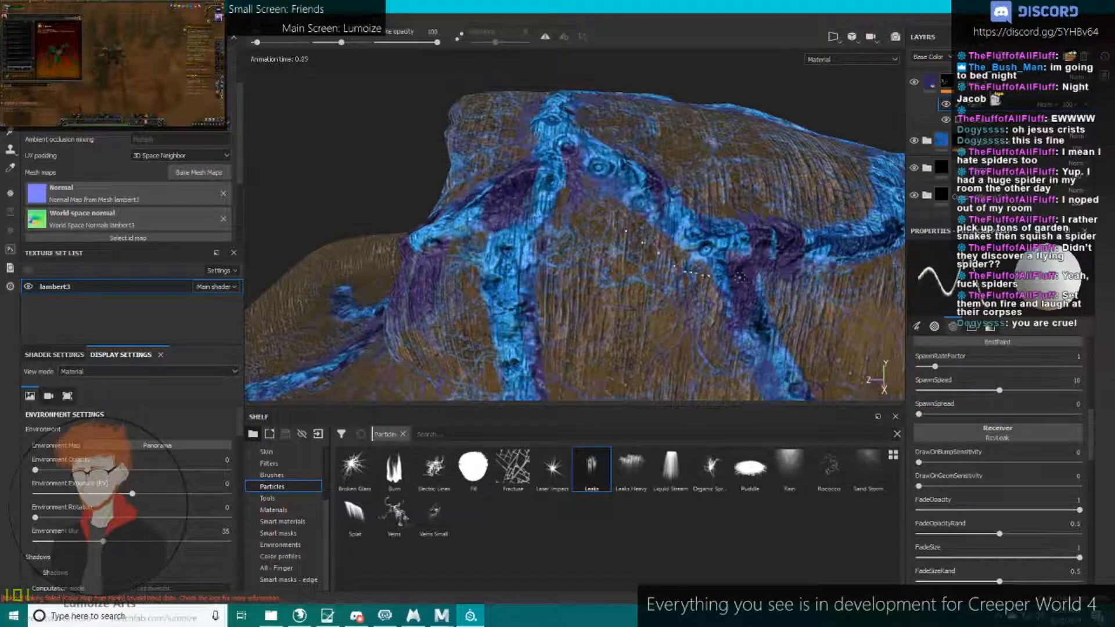
alt+drag(715, 261, 696, 269)
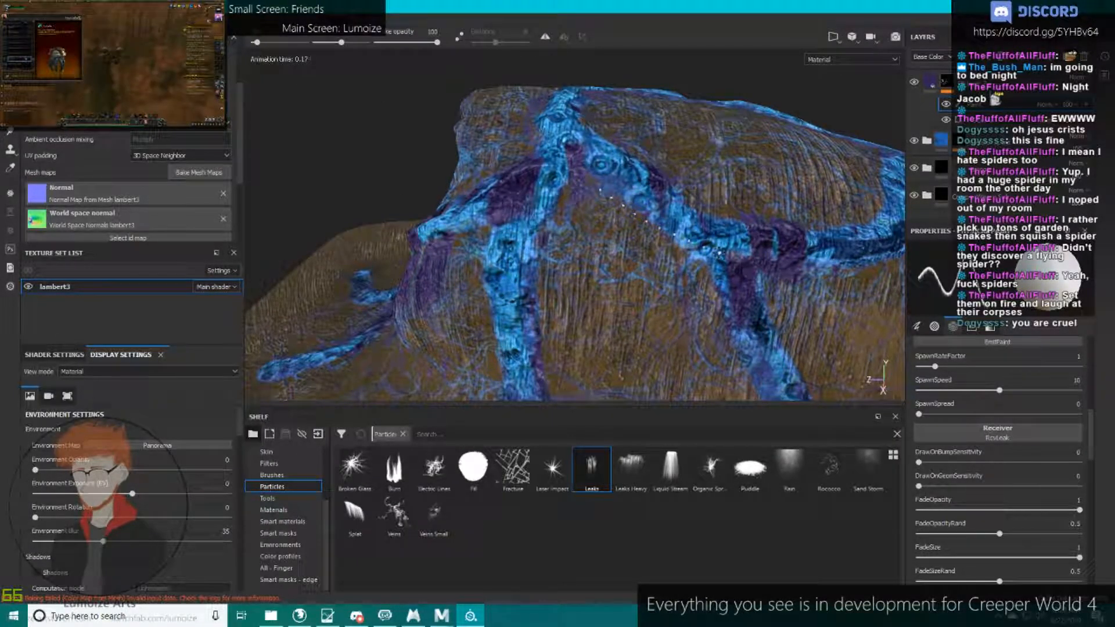
alt+drag(748, 257, 735, 250)
drag(920, 413, 926, 419)
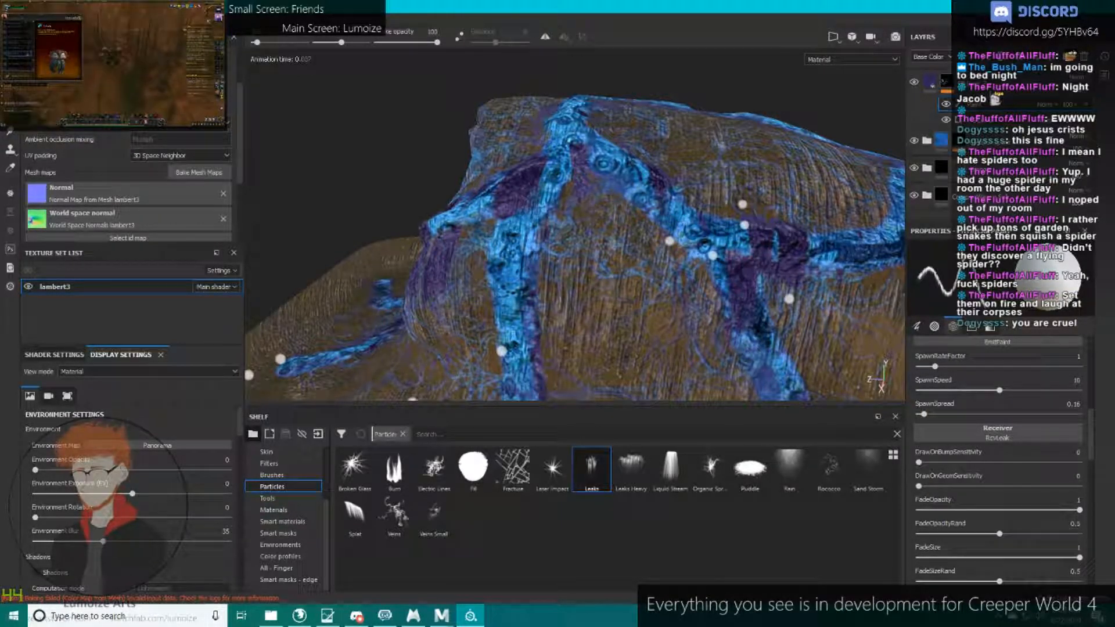
Emit Leaks particles along the vein that curves across the mound's side, including its underside.
alt+drag(615, 244, 534, 235)
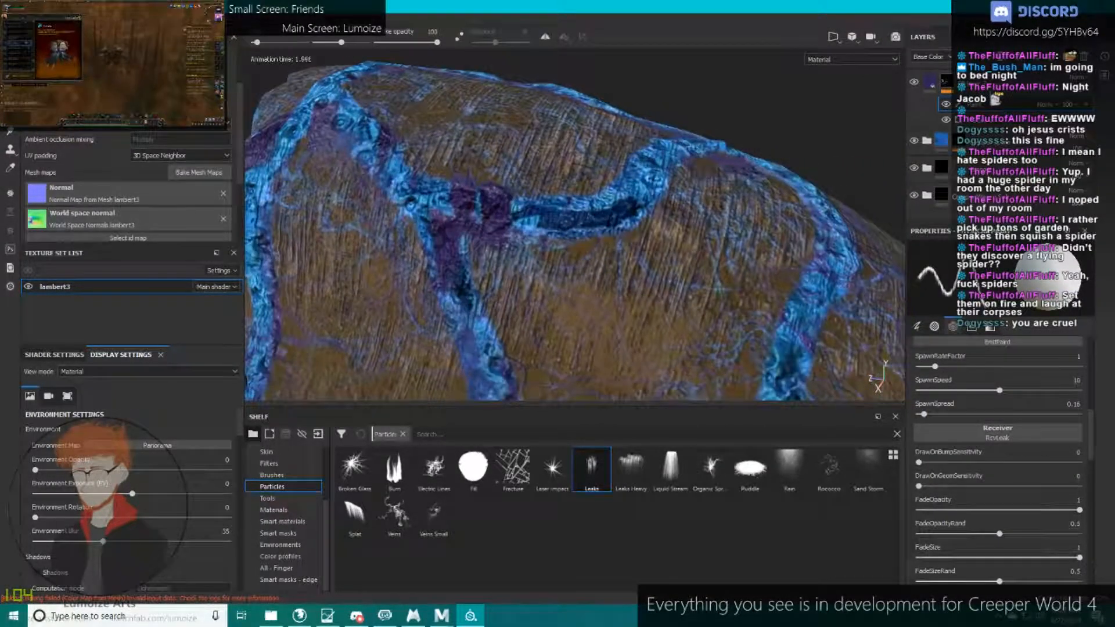
alt+drag(616, 185, 572, 267)
click(575, 212)
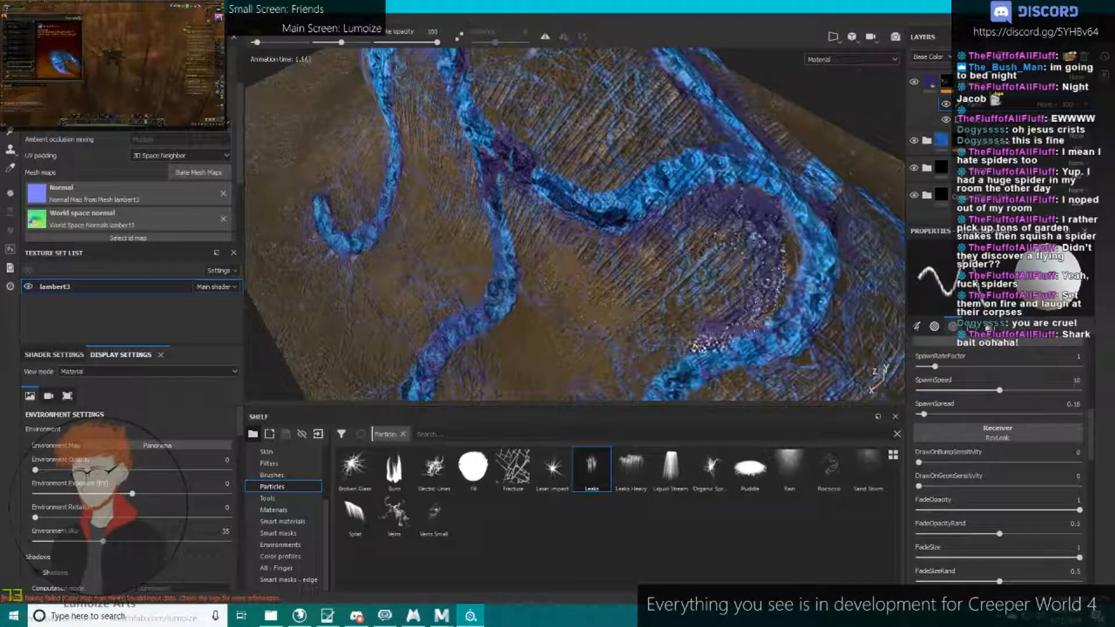
alt+drag(793, 191, 764, 182)
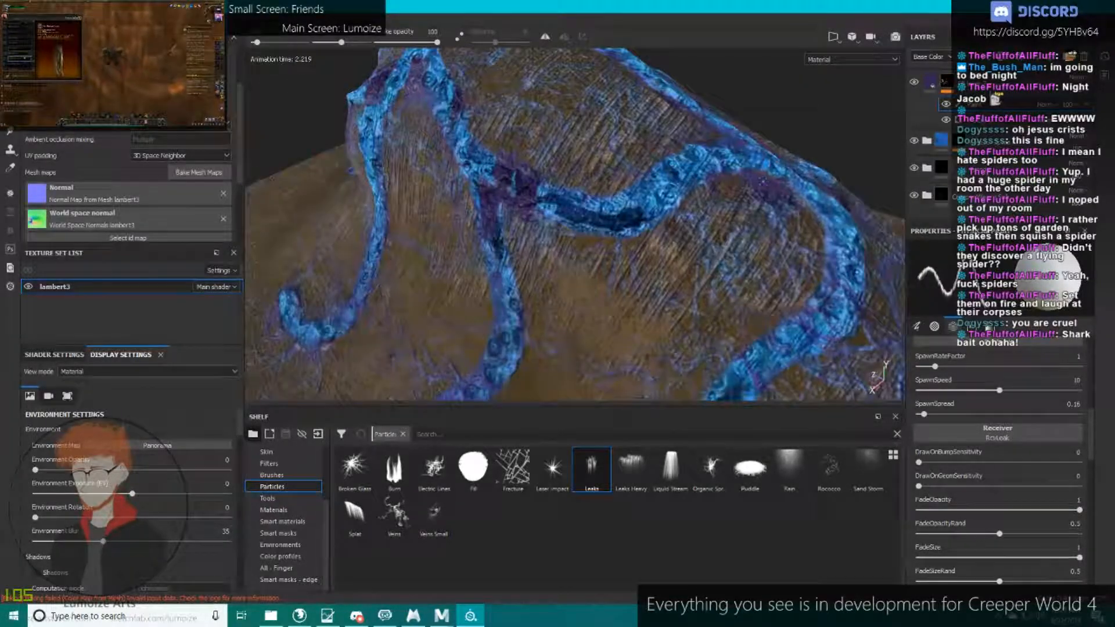
alt+drag(554, 349, 650, 287)
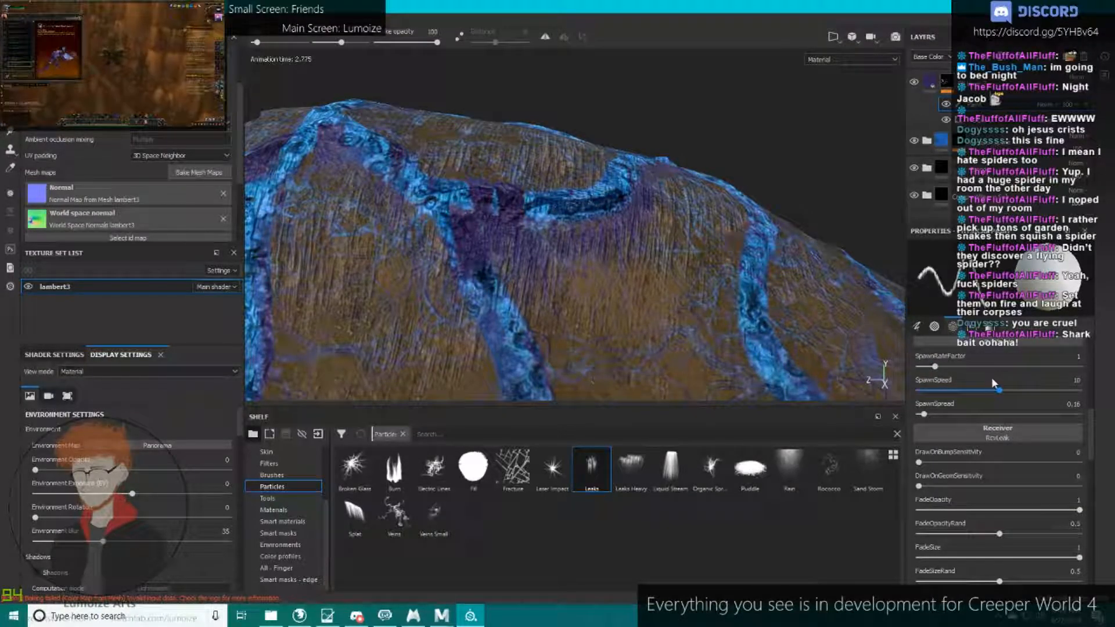
Set SpawnRateFactor to 0.25 and emit Leaks particles again under the curved side vein.
drag(930, 367, 924, 368)
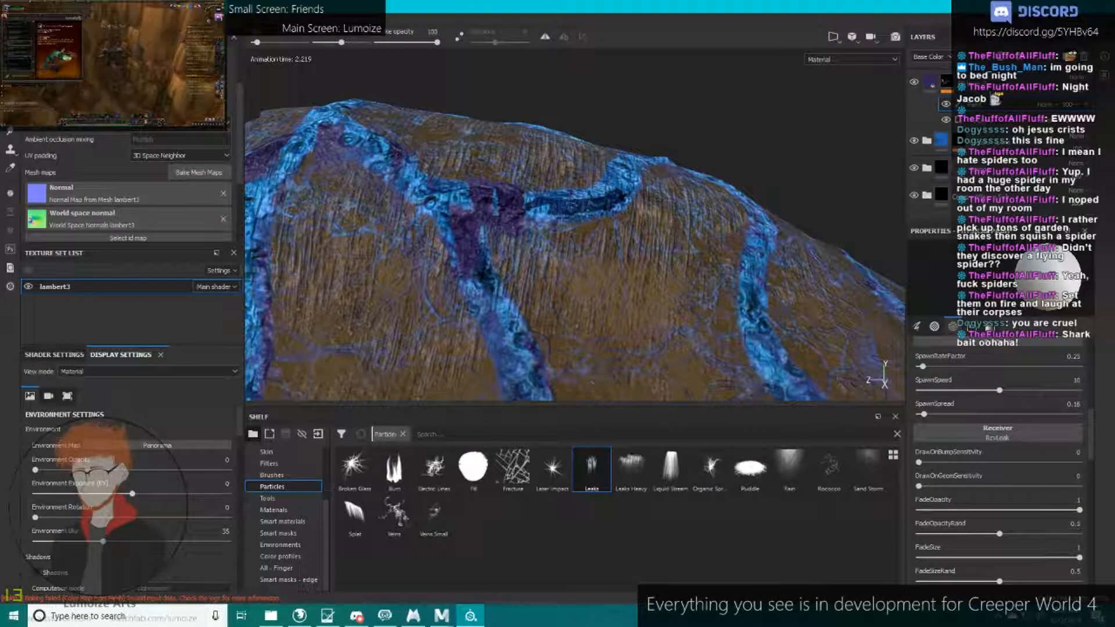
alt+drag(633, 232, 569, 279)
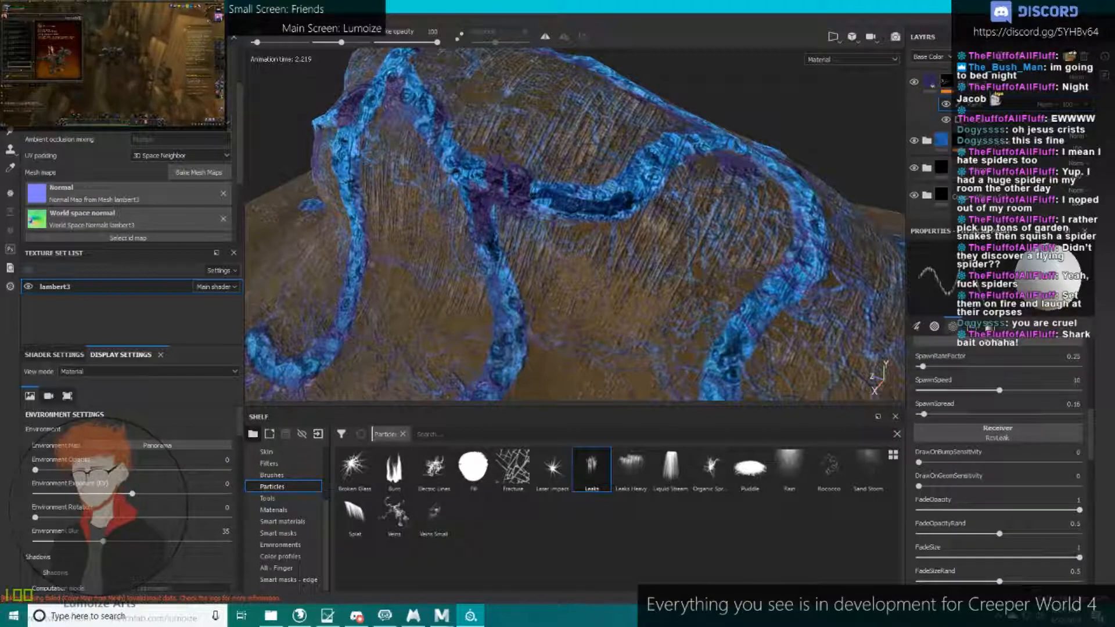
alt+drag(590, 342, 554, 343)
alt+drag(518, 183, 522, 200)
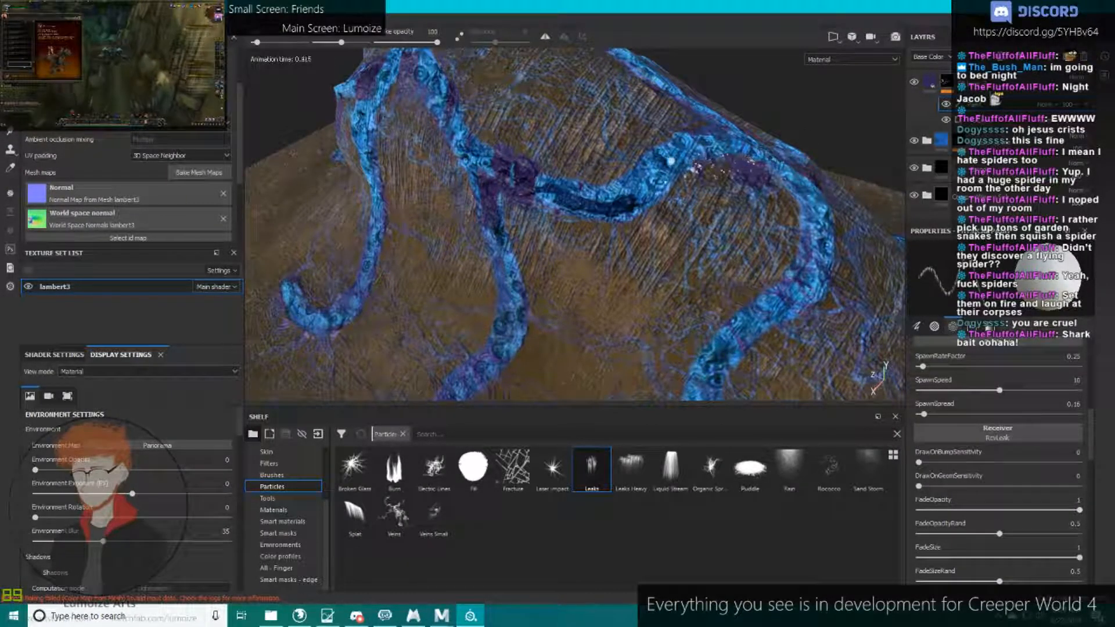
Emit Leaks particles from the veins beside the mound's opening.
alt+drag(438, 192, 627, 192)
alt+right_drag(627, 192, 677, 218)
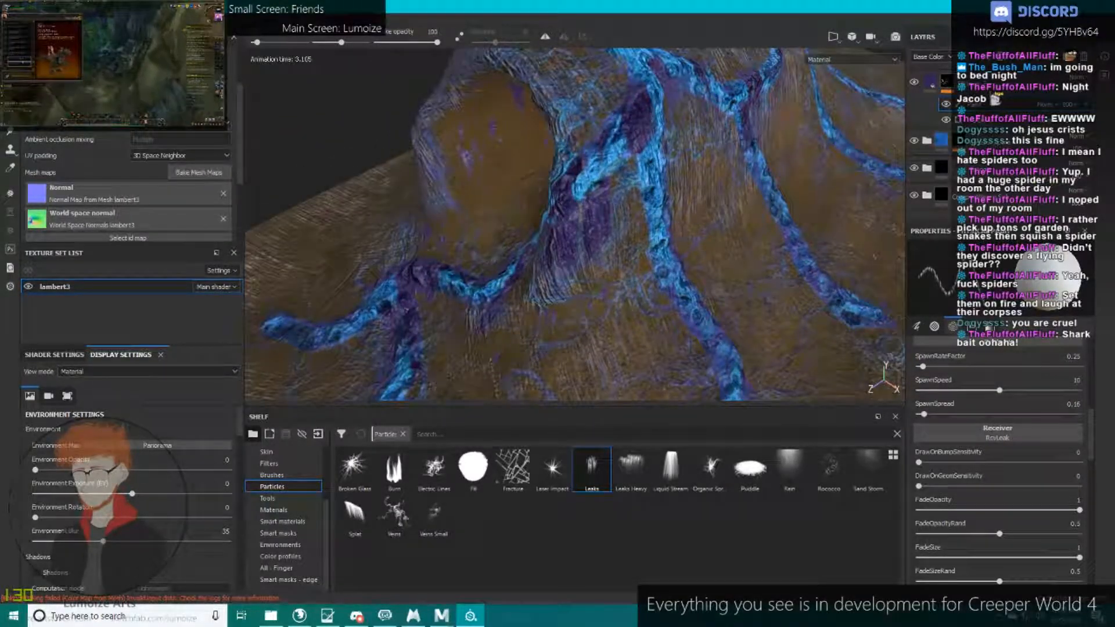
mouse_move(645, 168)
alt+mouse_down()
mouse_move(586, 174)
mouse_move(746, 228)
mouse_move(532, 202)
mouse_move(515, 246)
mouse_move(615, 194)
mouse_move(685, 180)
mouse_move(723, 204)
mouse_move(712, 223)
alt+mouse_up()
alt+middle_drag(711, 223, 741, 250)
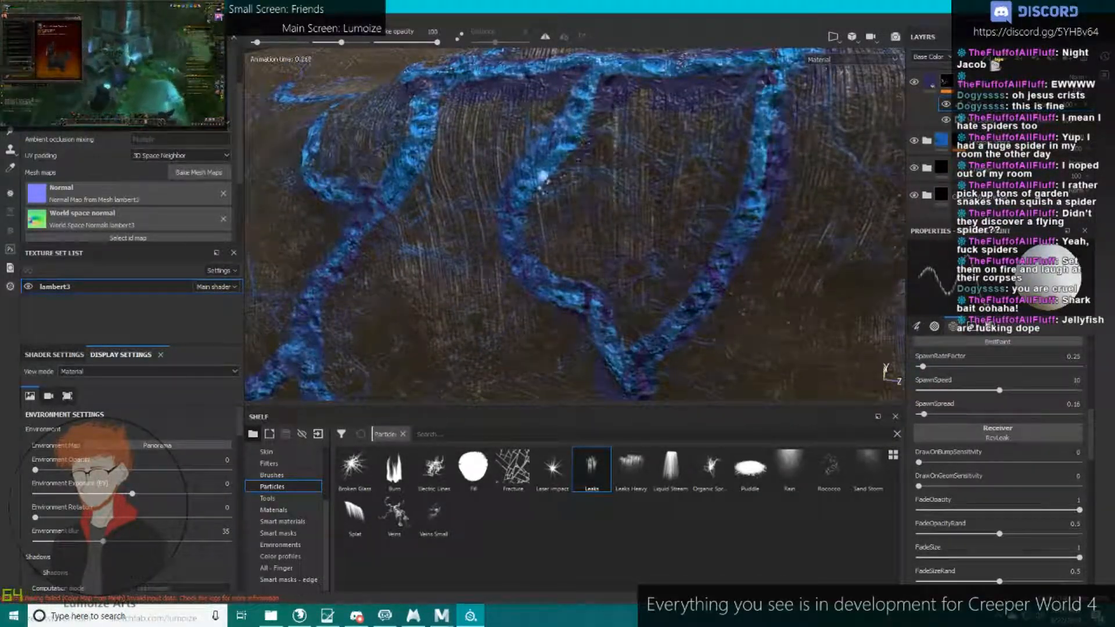
Emit Leaks particles along the looping vein and its lower junction on the mound's opposite side.
alt+drag(561, 127, 586, 73)
drag(539, 216, 516, 220)
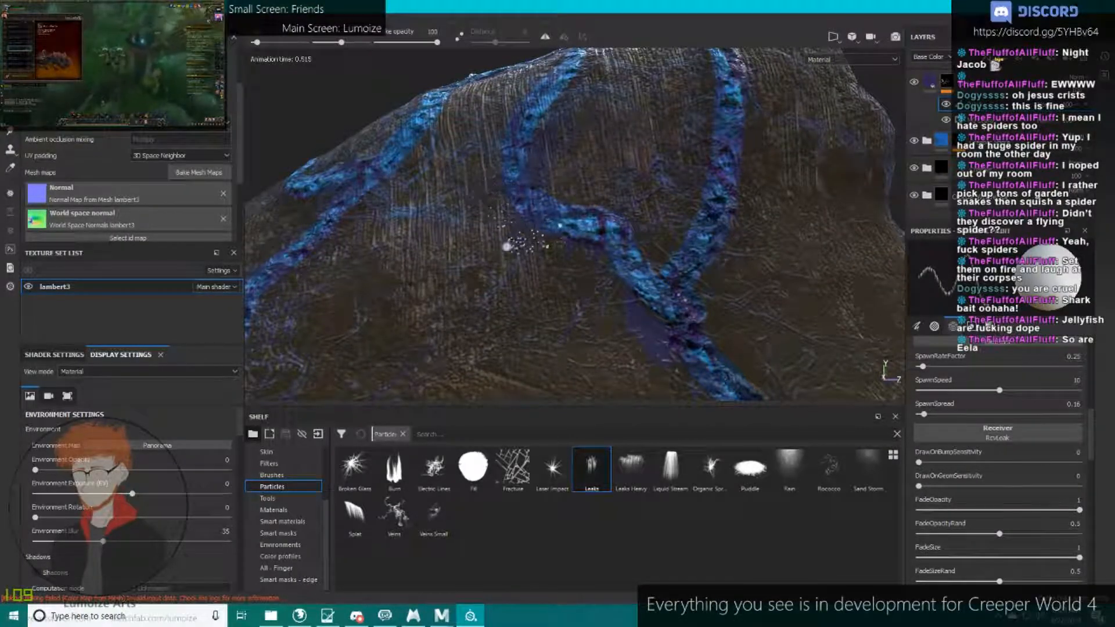
alt+drag(614, 281, 566, 325)
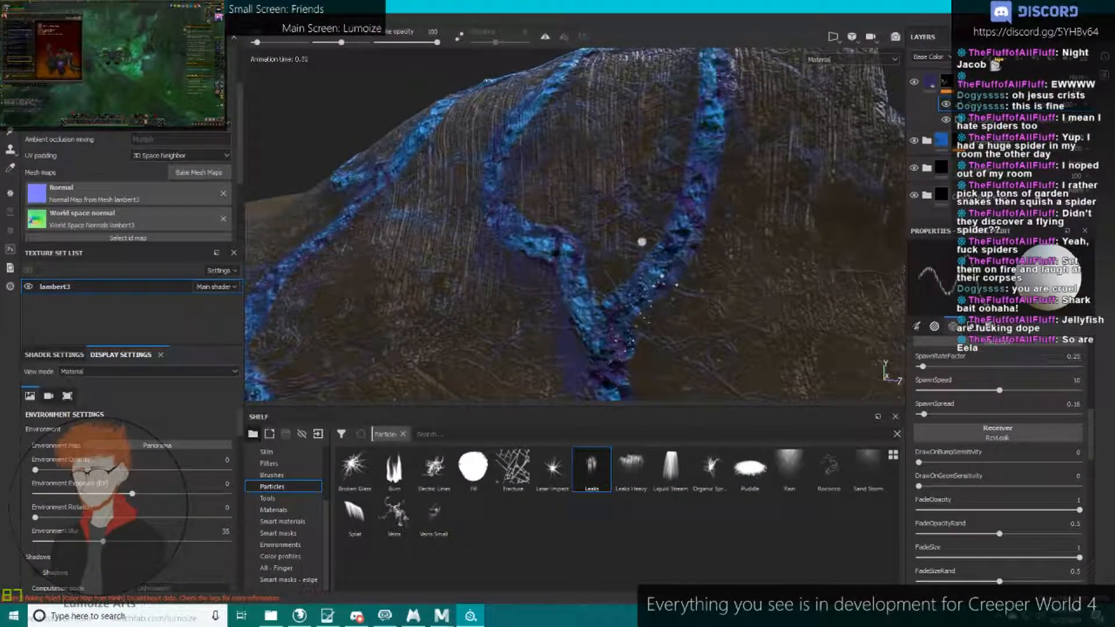
drag(706, 170, 698, 82)
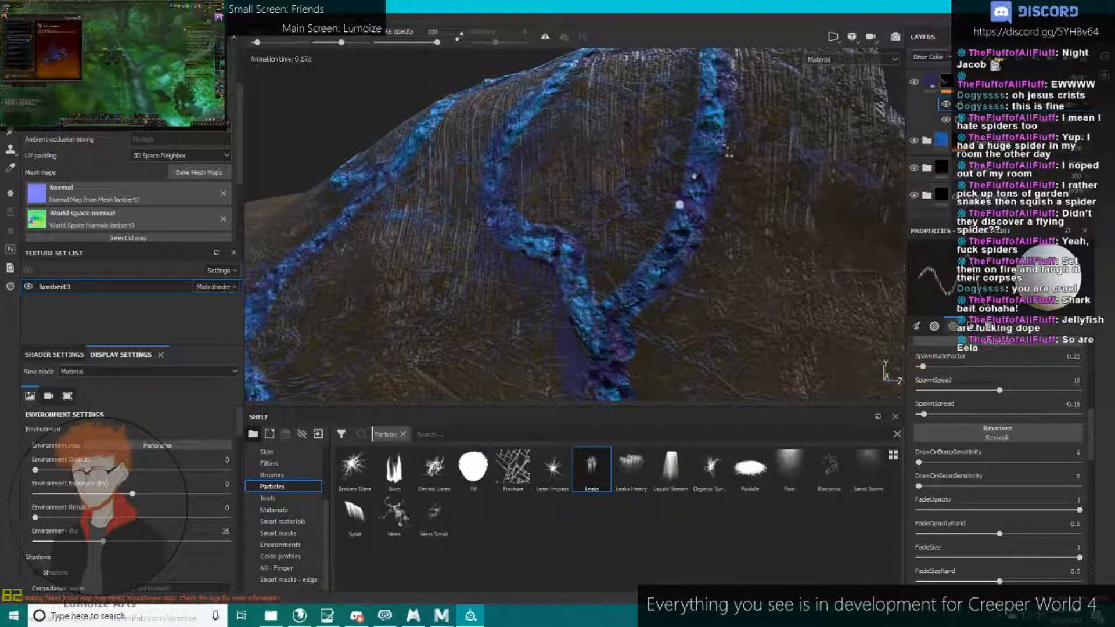
mouse_move(650, 291)
alt+mouse_down()
mouse_move(633, 320)
mouse_move(709, 280)
mouse_move(744, 230)
mouse_move(688, 132)
mouse_move(639, 192)
mouse_move(684, 154)
mouse_move(687, 163)
alt+mouse_up()
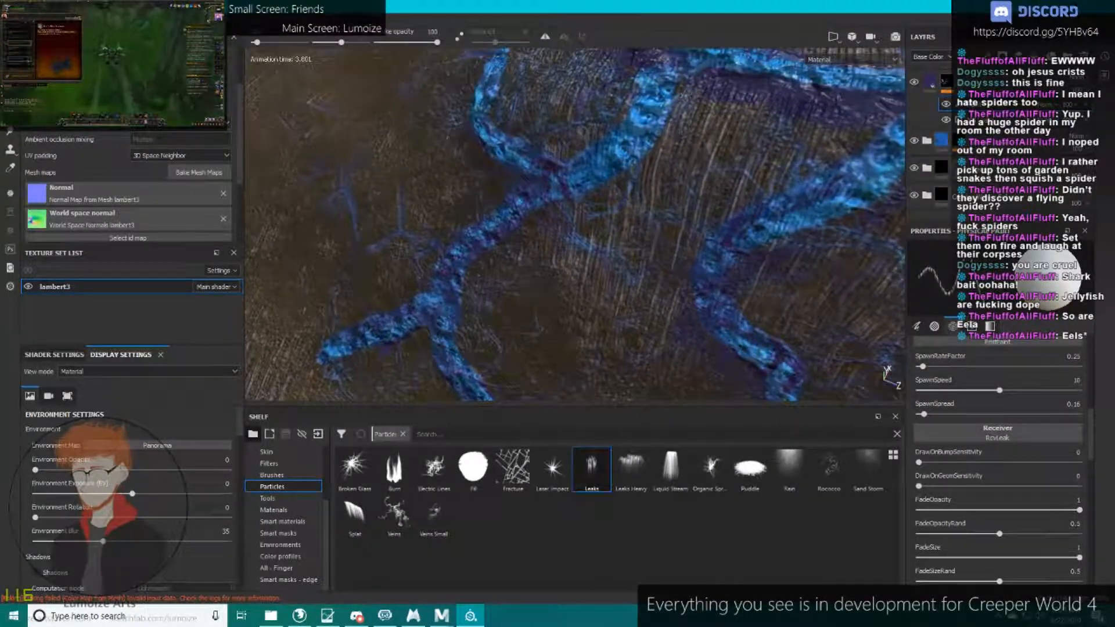
Emit Leaks particles over the forked veins that run down the mound's rear slope.
mouse_move(680, 88)
mouse_down()
mouse_move(615, 192)
mouse_move(479, 253)
mouse_move(467, 332)
mouse_move(559, 258)
mouse_move(697, 212)
mouse_move(726, 190)
mouse_up()
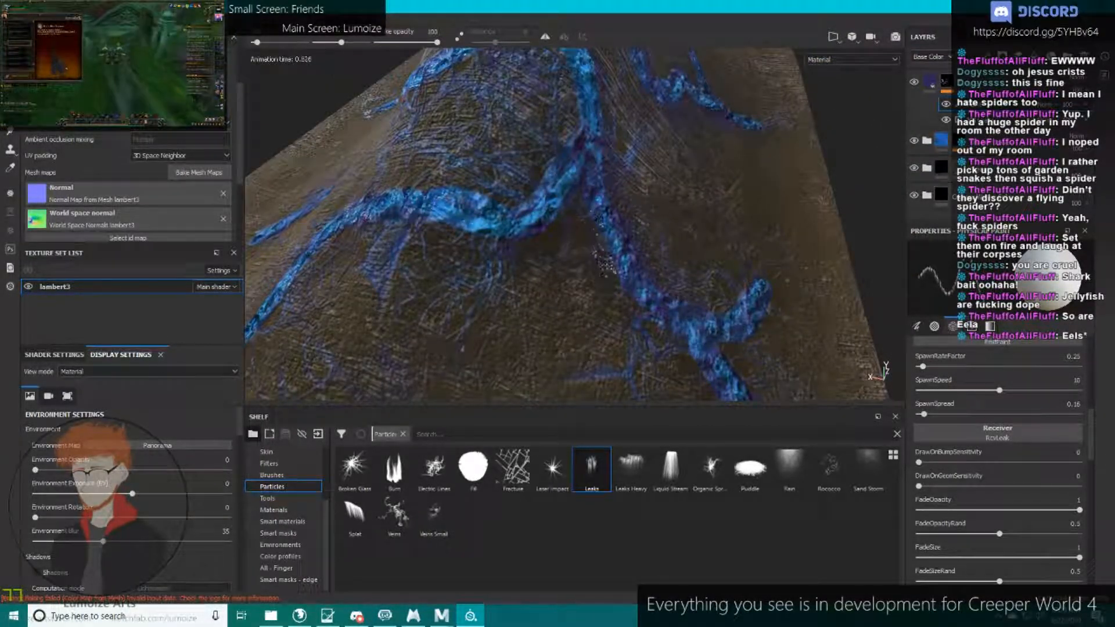
mouse_move(550, 260)
mouse_down()
mouse_move(381, 224)
mouse_move(336, 232)
mouse_move(418, 244)
mouse_up()
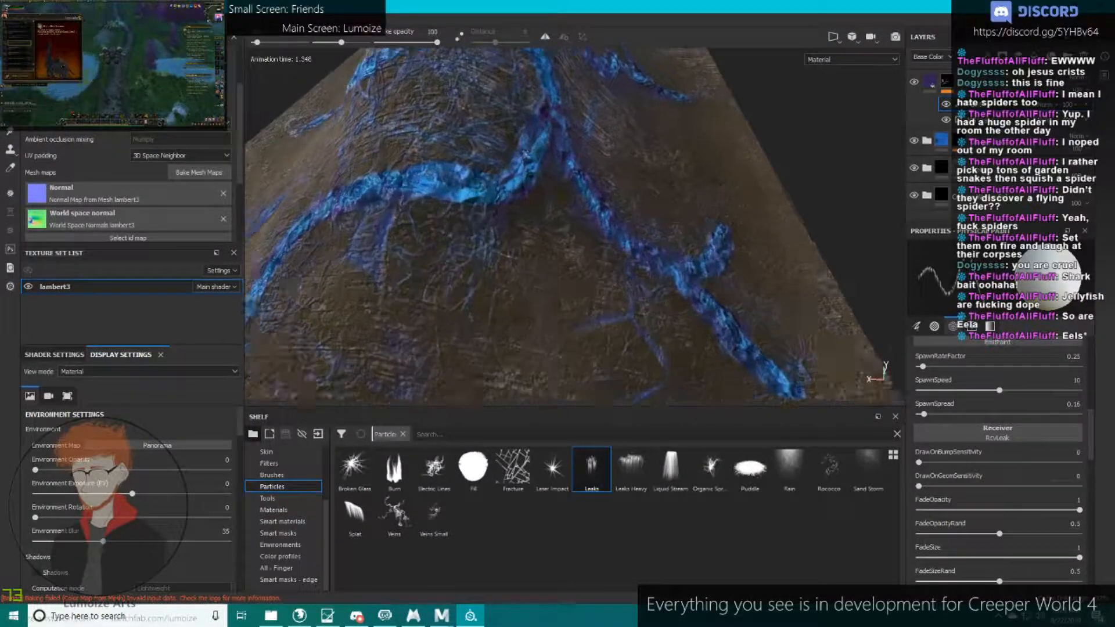
scroll(574, 225, up, 2)
mouse_move(460, 212)
mouse_down()
mouse_move(340, 207)
mouse_move(325, 232)
mouse_move(627, 233)
mouse_move(691, 255)
mouse_move(664, 290)
mouse_move(696, 239)
mouse_move(706, 264)
mouse_up()
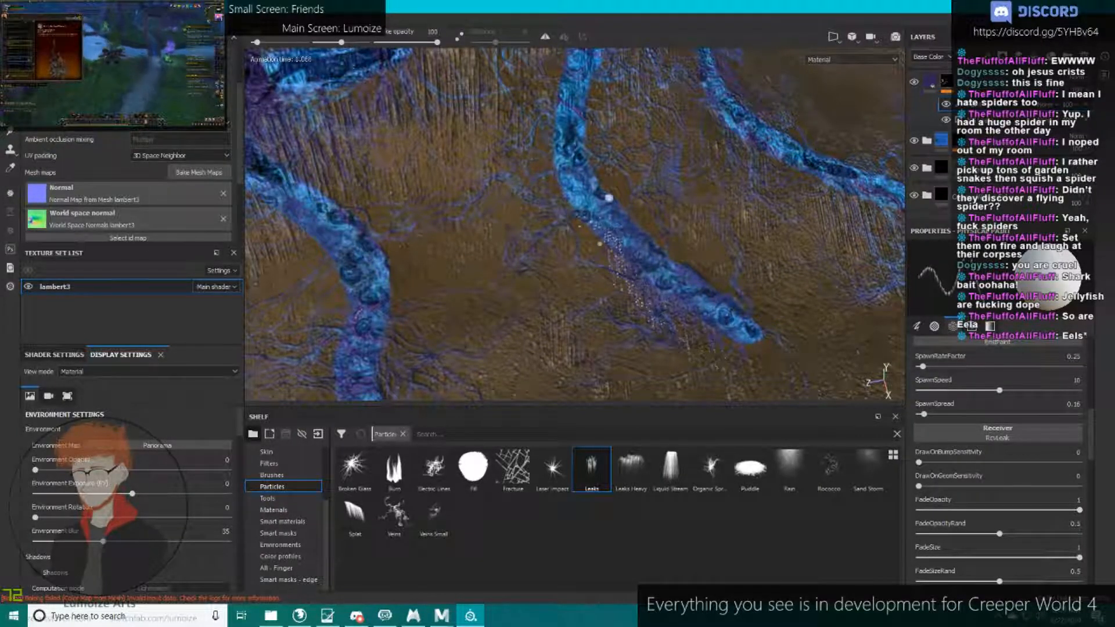
Emit Leaks particles along the lower ends of the veins on the front slope.
alt+drag(605, 308, 579, 313)
scroll(580, 313, up, 1)
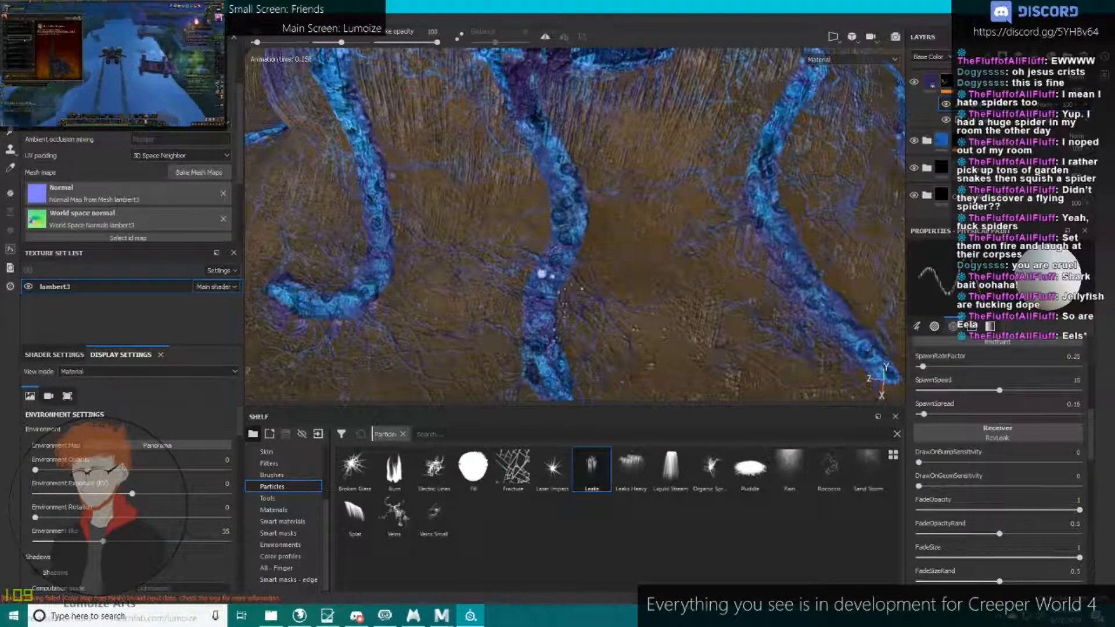
alt+drag(577, 251, 653, 233)
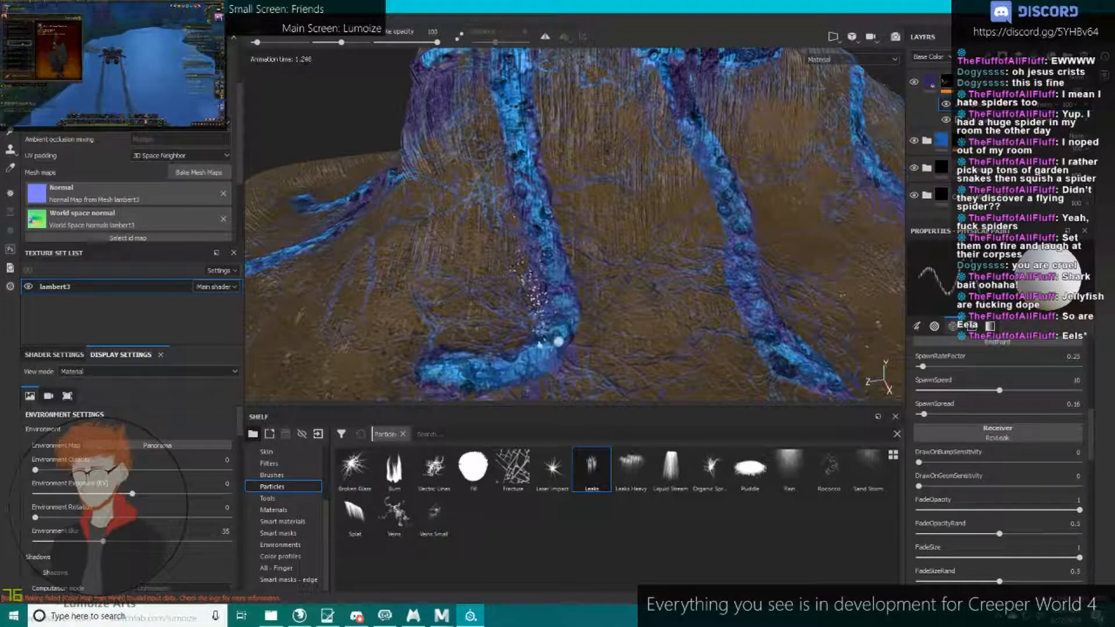
scroll(593, 224, down, 4)
Switch to the Leaks Heavy particle brush and emit it around the mound's opening and over the veins.
alt+drag(593, 224, 685, 276)
alt+drag(540, 191, 558, 174)
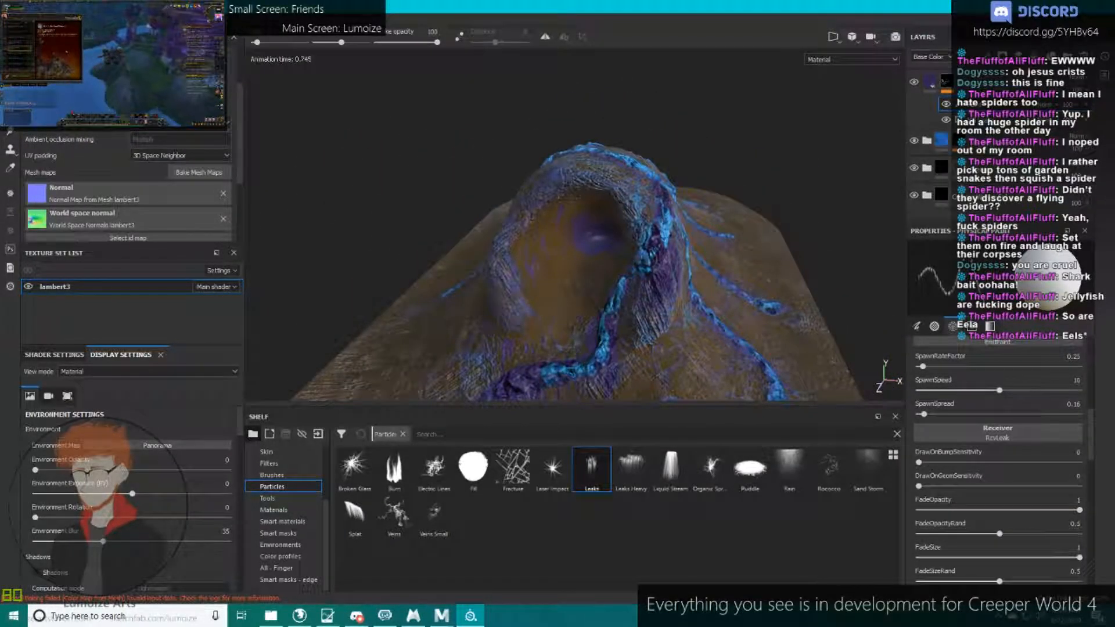
alt+drag(520, 249, 587, 256)
click(631, 468)
alt+drag(505, 254, 476, 264)
click(725, 261)
alt+drag(731, 256, 414, 276)
alt+drag(685, 139, 430, 255)
scroll(521, 271, down, 3)
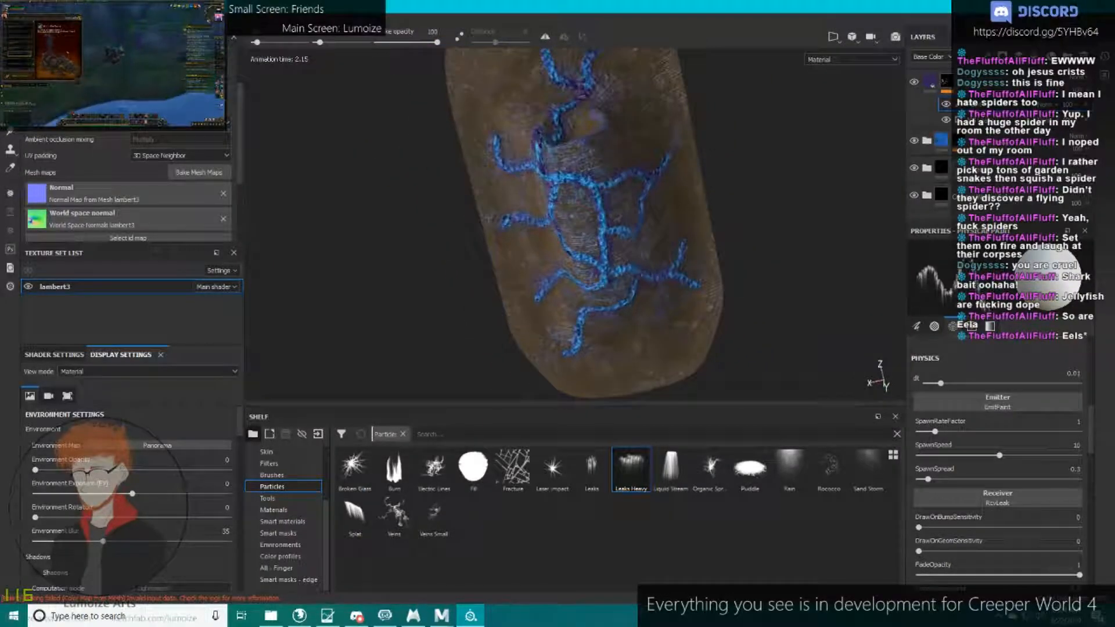
alt+drag(581, 326, 706, 250)
scroll(581, 226, up, 4)
scroll(697, 279, down, 4)
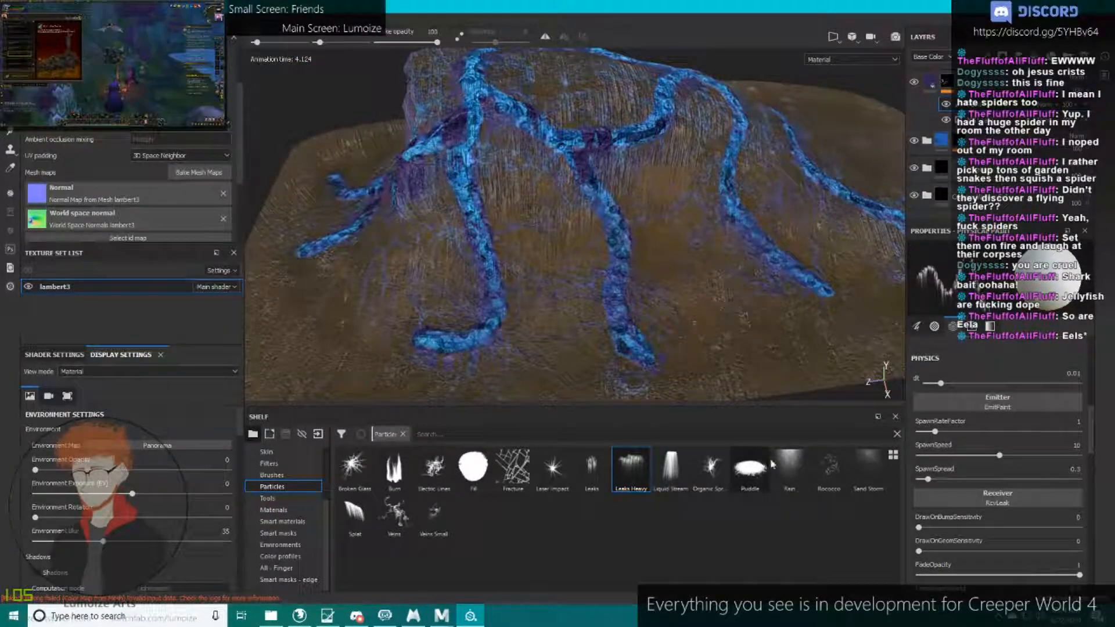
Try the Rain particle brush over the whole mound.
click(799, 477)
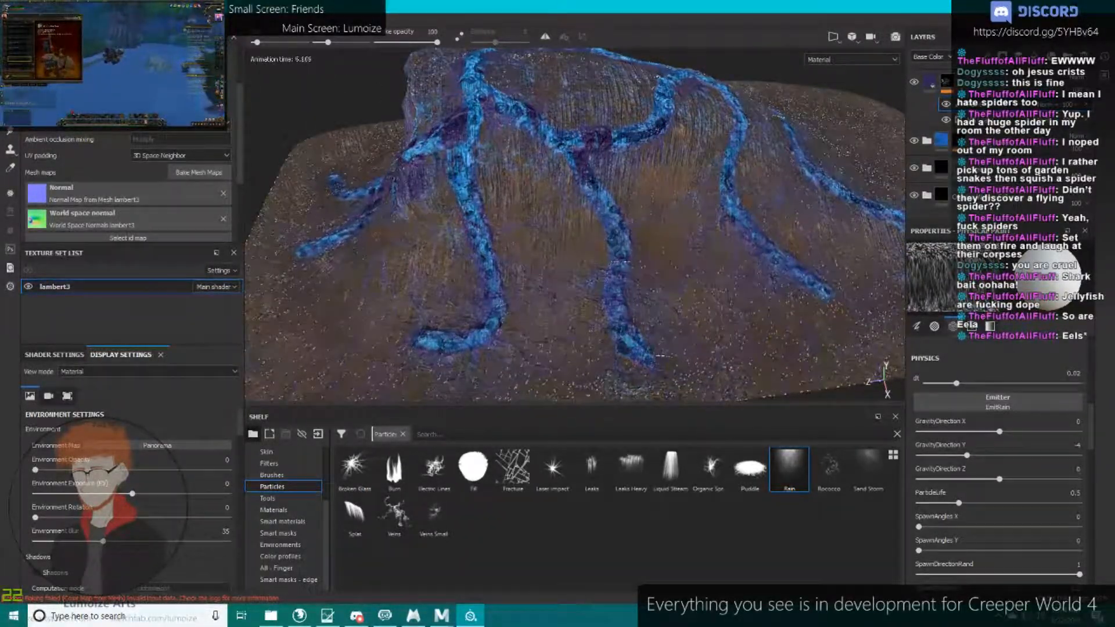
alt+drag(580, 276, 615, 264)
alt+right_drag(616, 264, 648, 267)
alt+drag(647, 267, 621, 265)
alt+right_drag(621, 265, 577, 259)
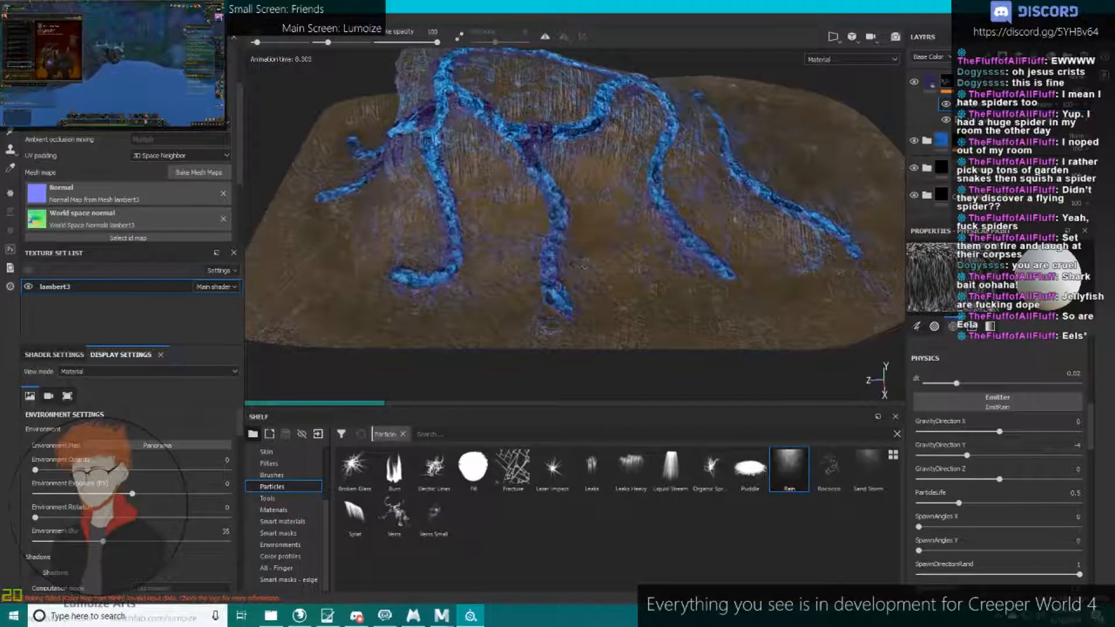
alt+right_drag(569, 246, 613, 278)
alt+middle_drag(613, 279, 380, 241)
mouse_move(380, 241)
alt+right_down()
mouse_move(415, 253)
mouse_move(371, 232)
alt+right_up()
alt+middle_drag(372, 232, 522, 349)
alt+drag(522, 232, 586, 261)
alt+right_drag(587, 262, 650, 232)
alt+drag(651, 232, 766, 172)
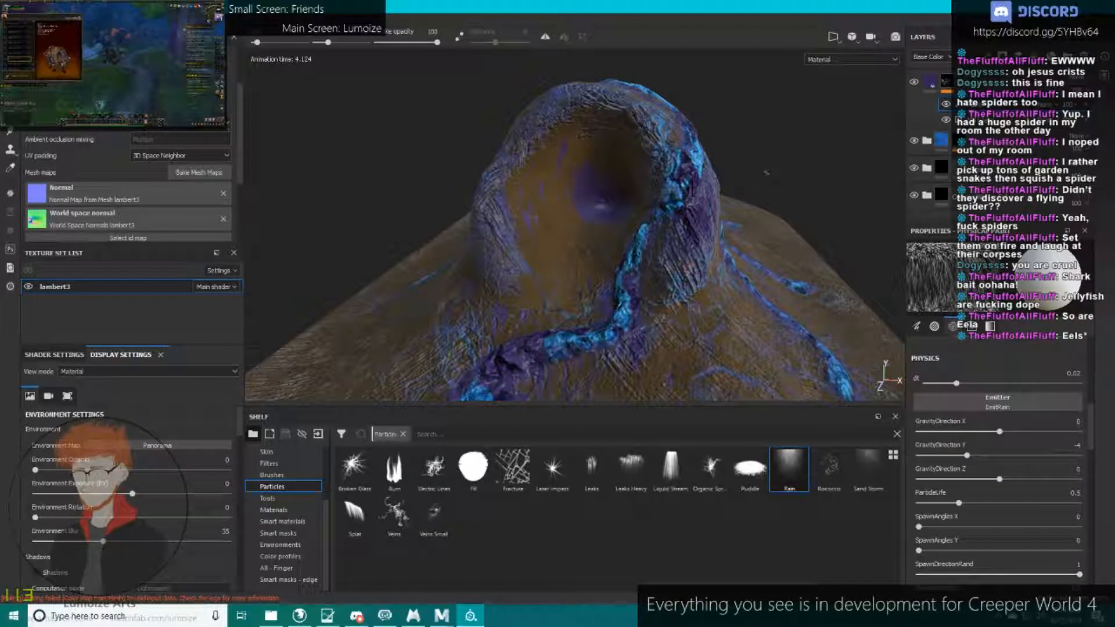
Add a fill layer above the purple leaking layer and disable its height, metal and normal channels.
scroll(279, 517, up, 3)
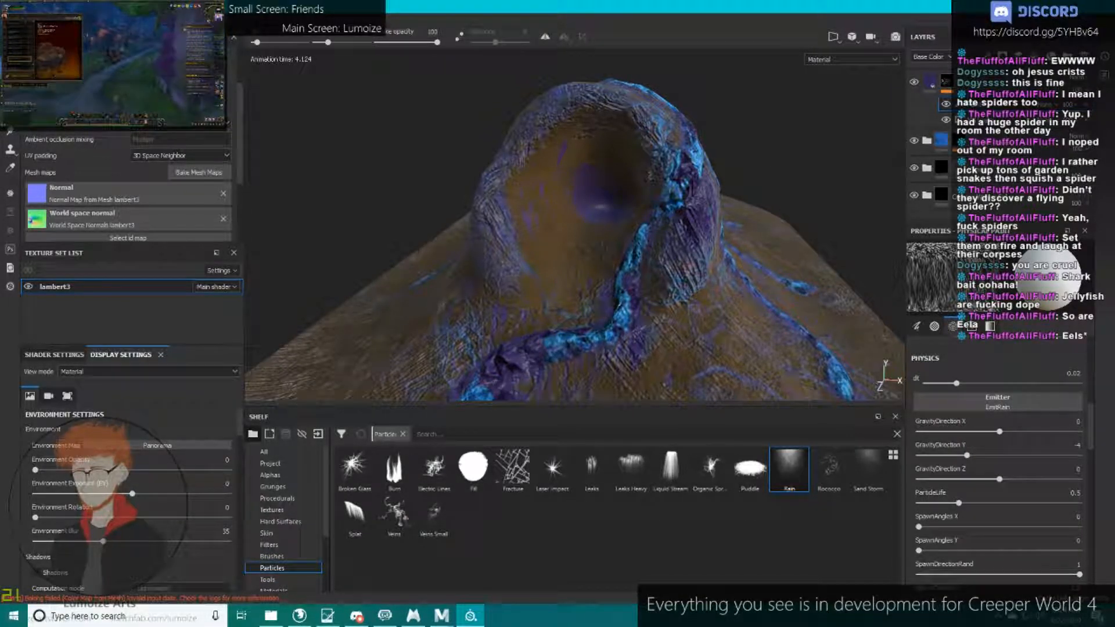
alt+drag(581, 232, 576, 259)
click(940, 83)
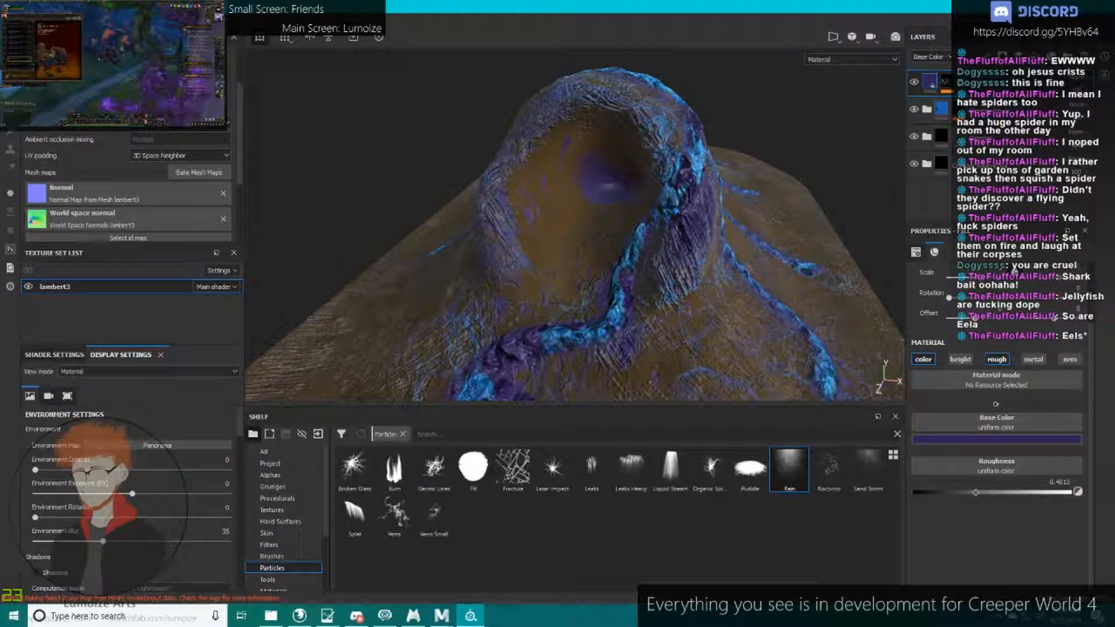
click(1035, 57)
click(960, 359)
click(1033, 359)
click(1070, 360)
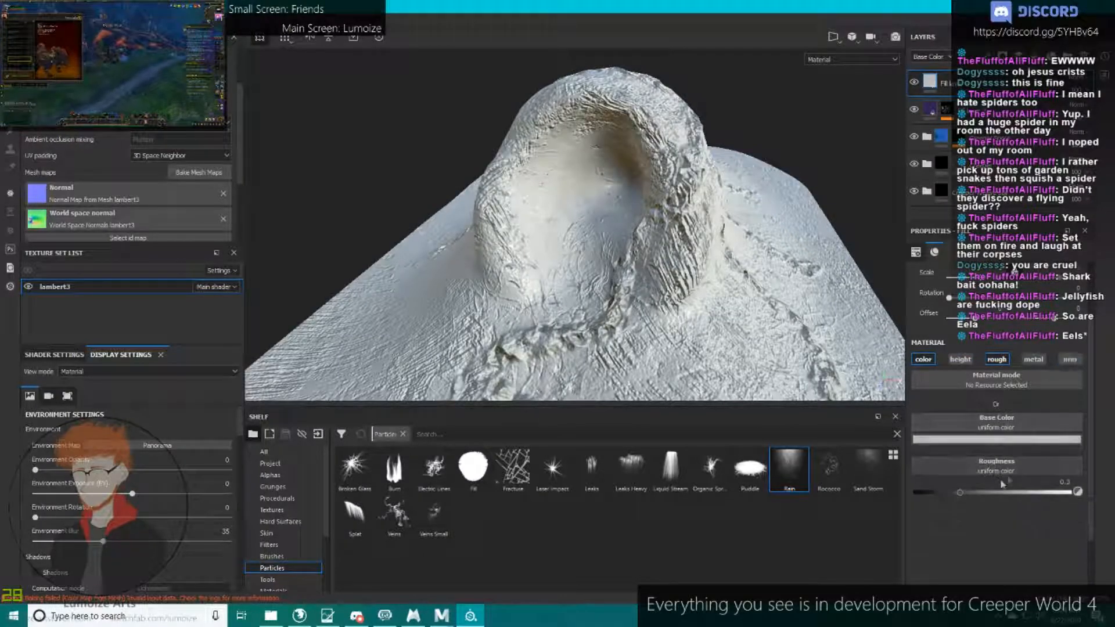
Set the new fill layer's base color to black and add a black mask to it.
click(1031, 441)
click(968, 557)
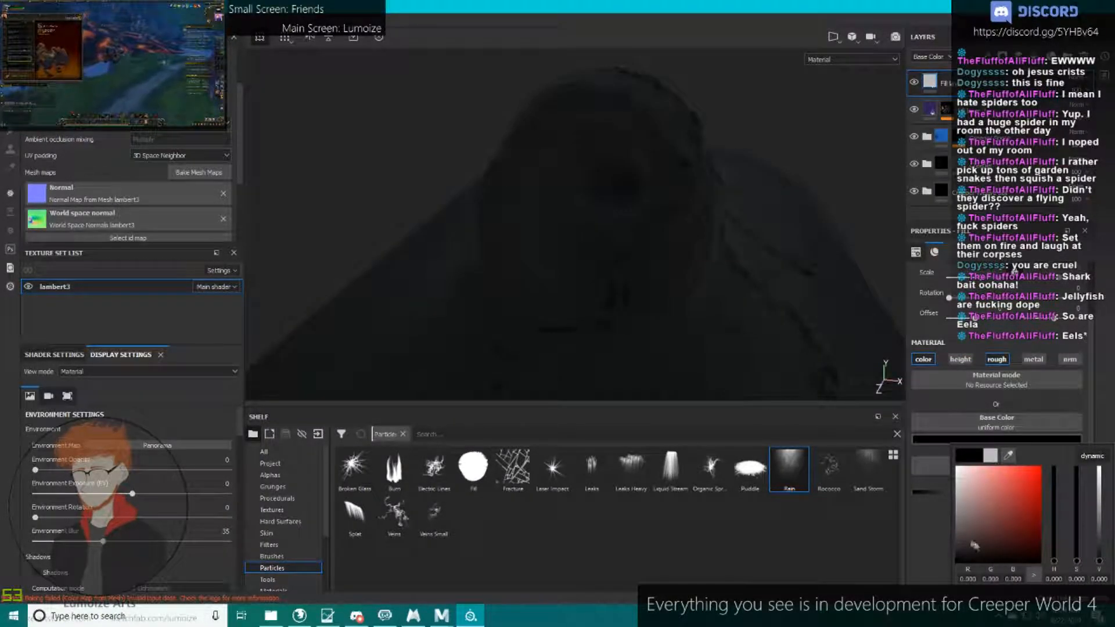
right_click(964, 84)
click(987, 103)
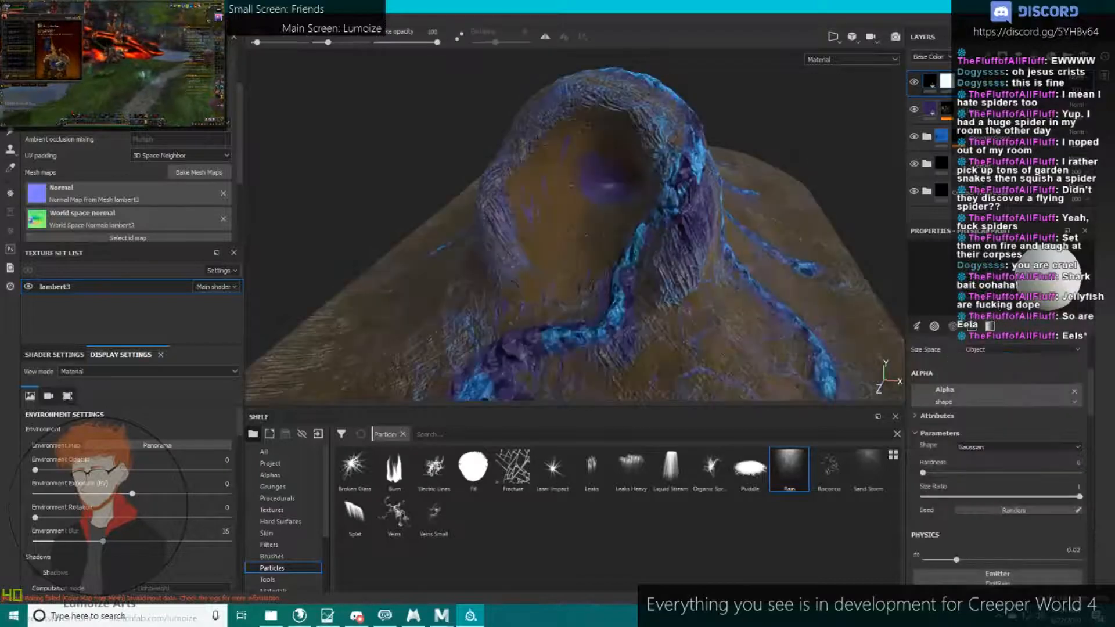
Choose the Cement 2 brush and paint the black layer's mask to darken the deepest part of the mound's opening.
scroll(610, 226, up, 4)
alt+drag(633, 210, 609, 221)
scroll(284, 523, down, 3)
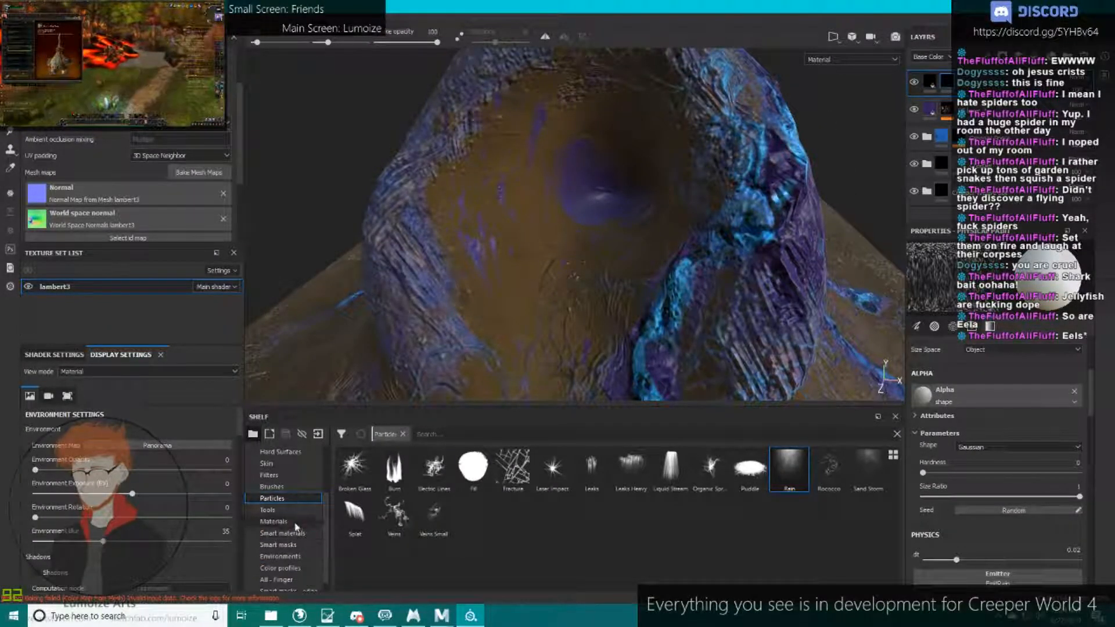
click(276, 486)
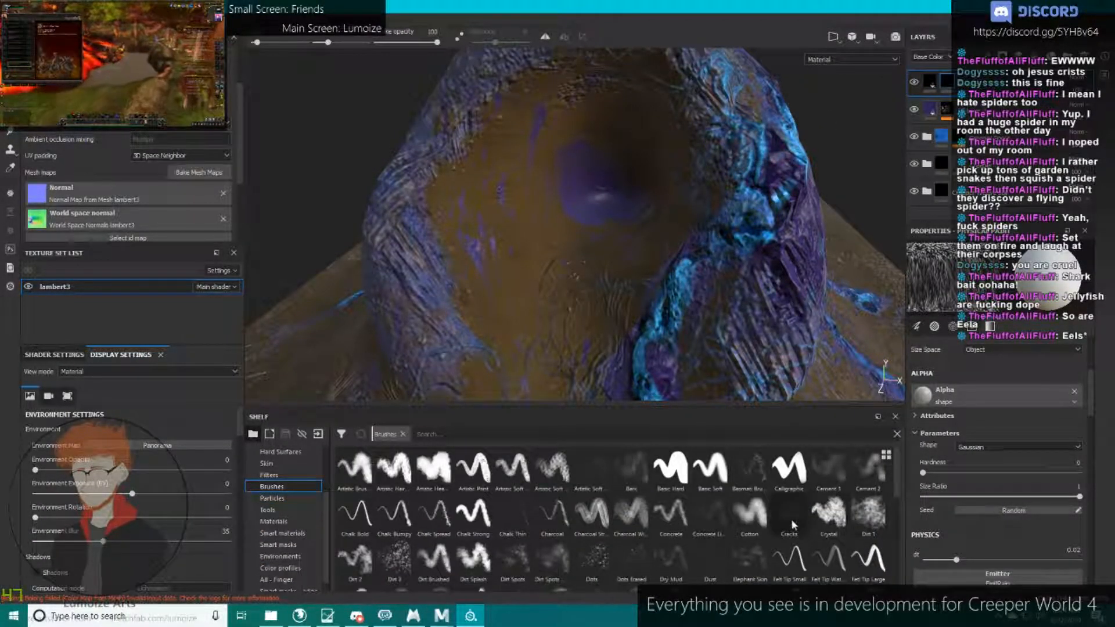
click(868, 468)
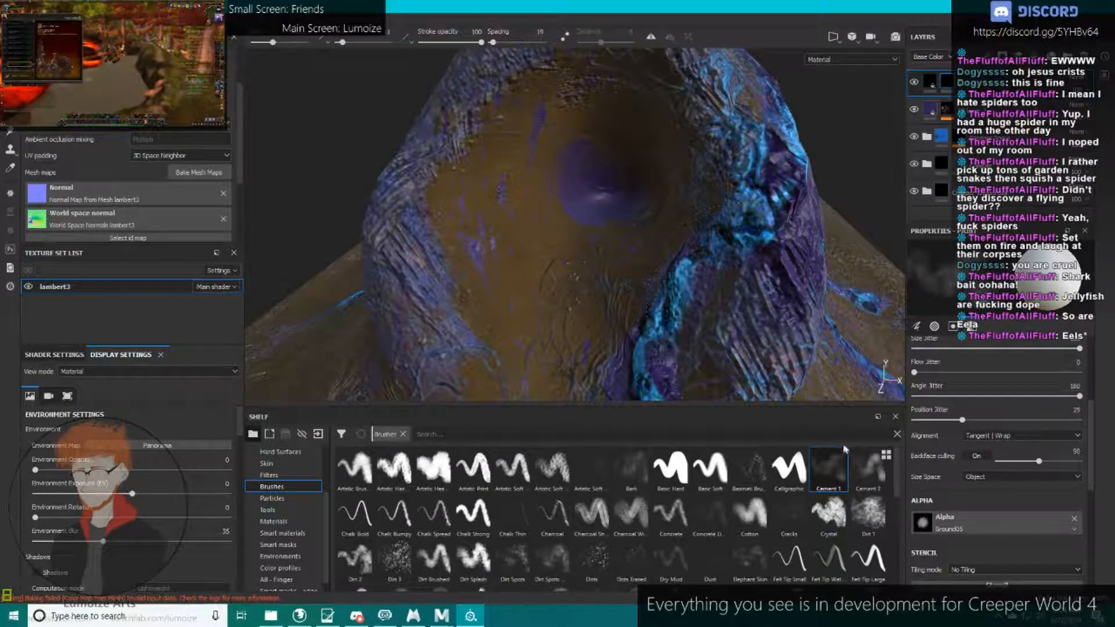
ctrl+right_drag(601, 189, 615, 190)
drag(601, 193, 587, 201)
alt+drag(654, 198, 686, 206)
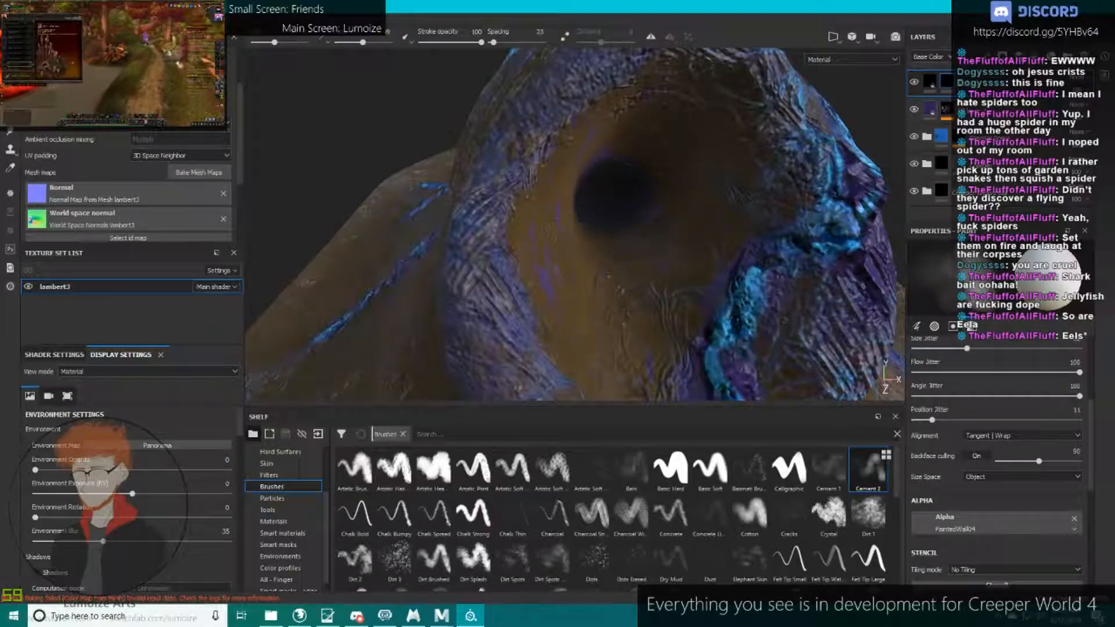
mouse_move(606, 242)
mouse_down()
mouse_move(613, 303)
mouse_move(623, 126)
mouse_up()
alt+drag(624, 134, 572, 151)
drag(578, 140, 598, 163)
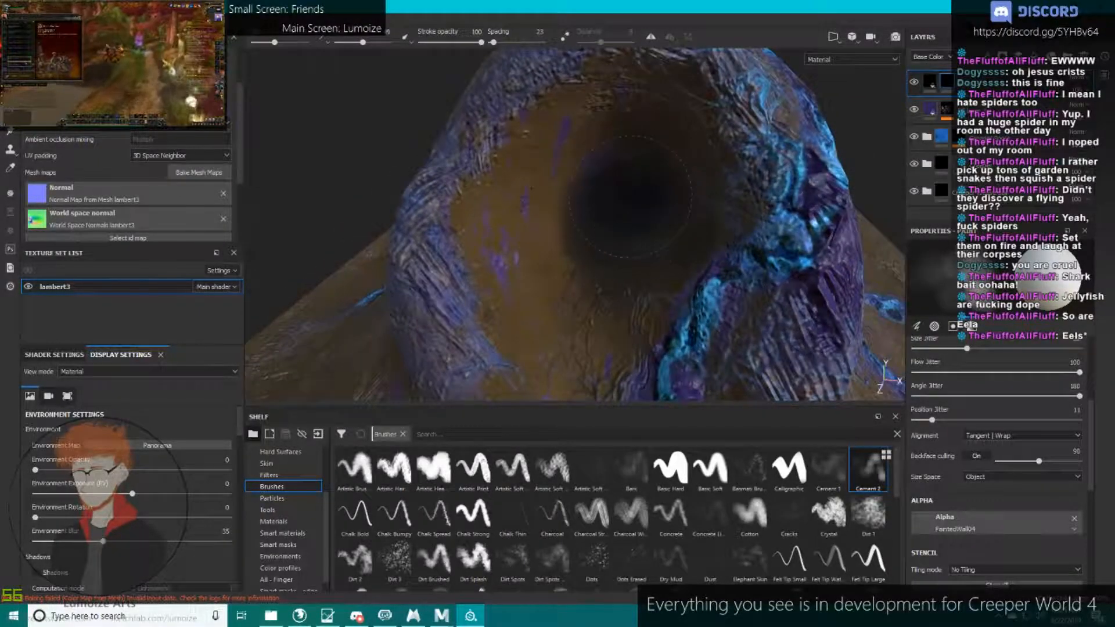
Switch to the Cement 1 brush and show the 3D and 2D views side by side, framing the opening's UV island.
click(827, 468)
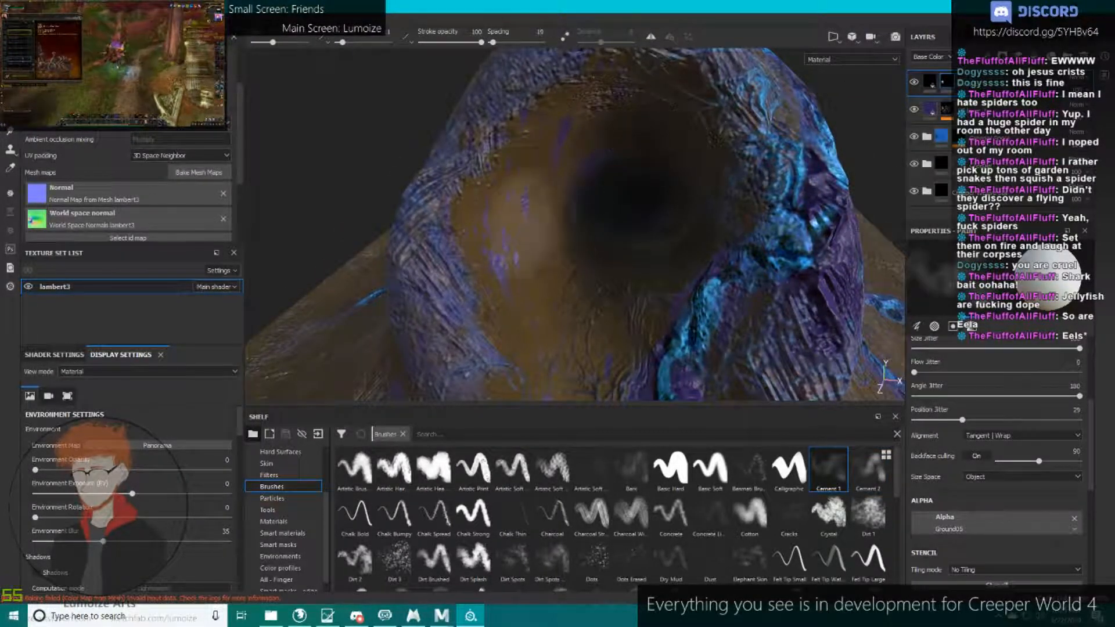
key(F1)
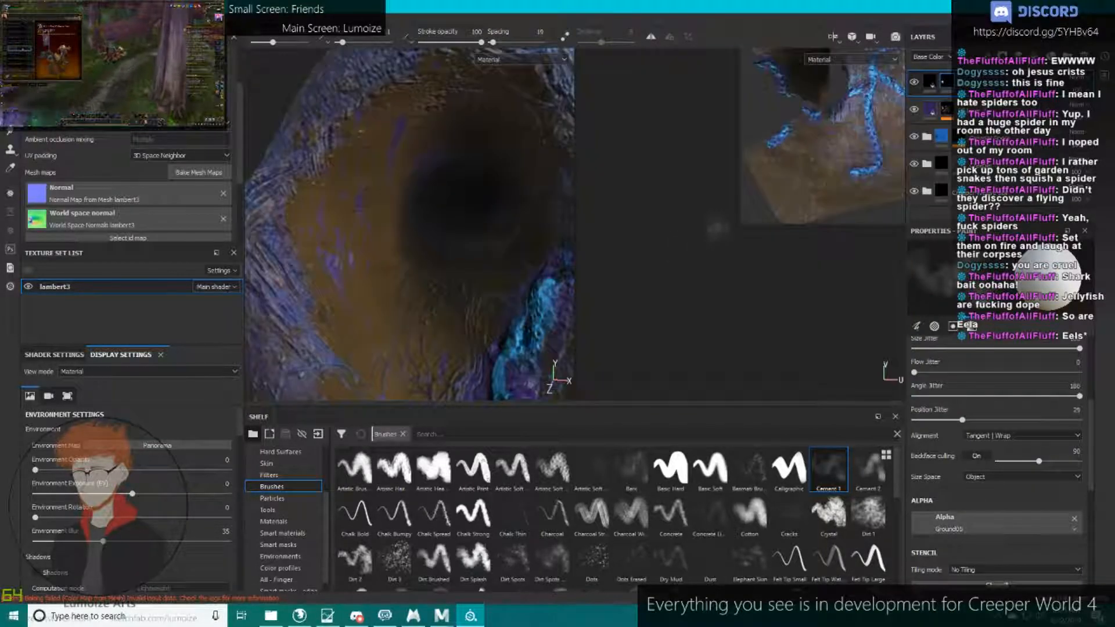
alt+middle_drag(810, 142, 720, 209)
scroll(726, 134, up, 4)
scroll(725, 137, up, 3)
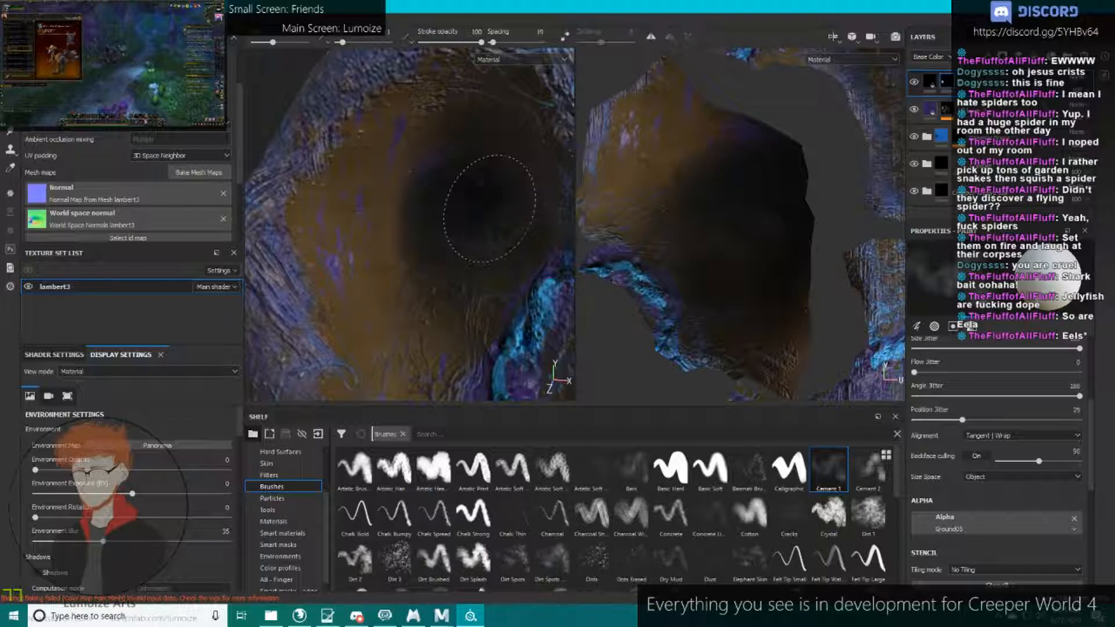
Switch to the Basic Hard brush and fill the back of the mound's opening with solid black.
click(868, 467)
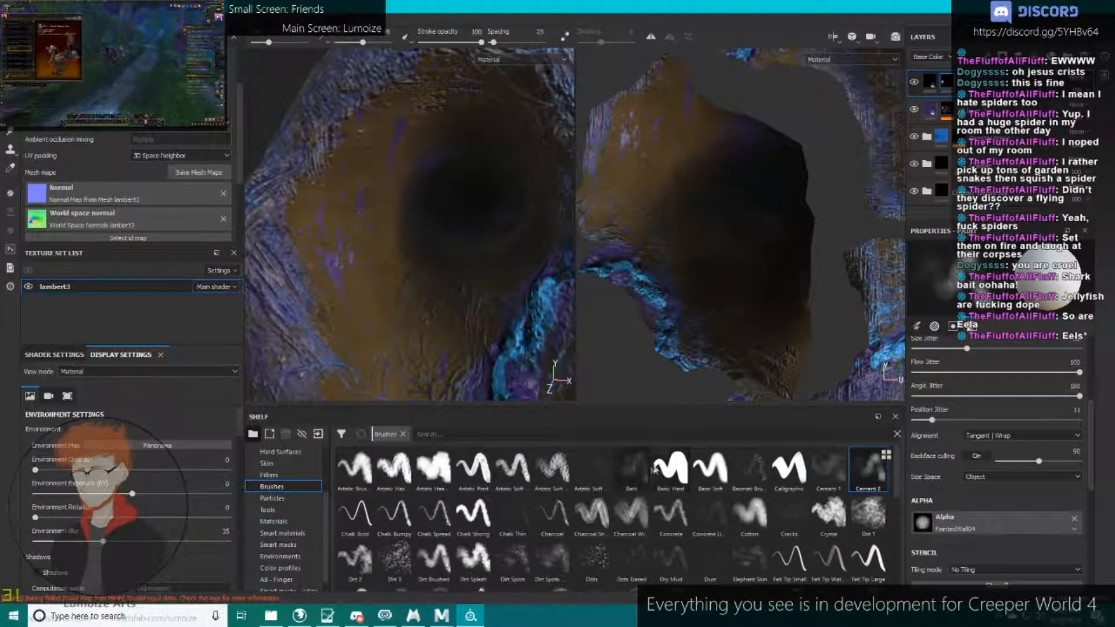
click(672, 480)
scroll(493, 203, up, 4)
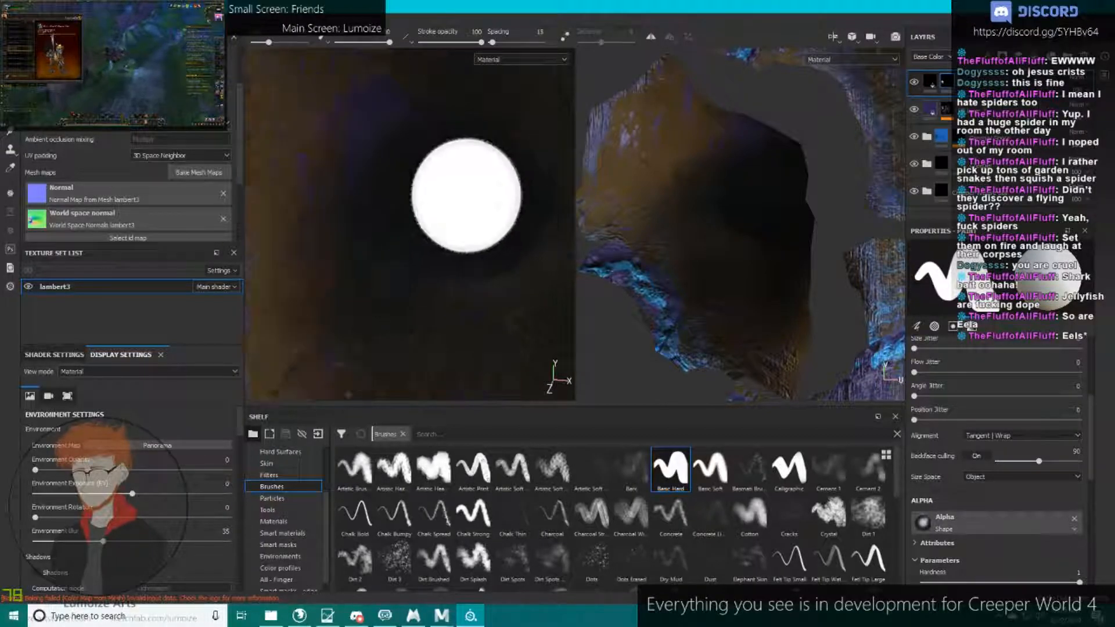
scroll(468, 203, down, 4)
alt+drag(472, 272, 461, 265)
scroll(461, 265, up, 1)
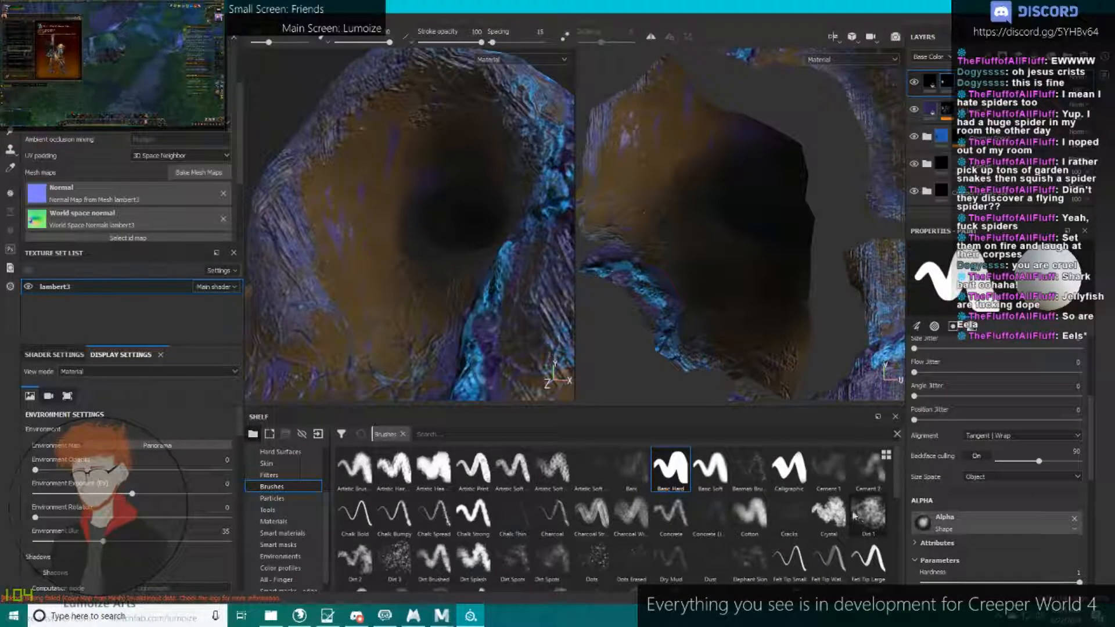
Return to the Cement 1 brush and set the view mode to Base Color, focusing on the inside of the opening.
click(835, 515)
click(843, 473)
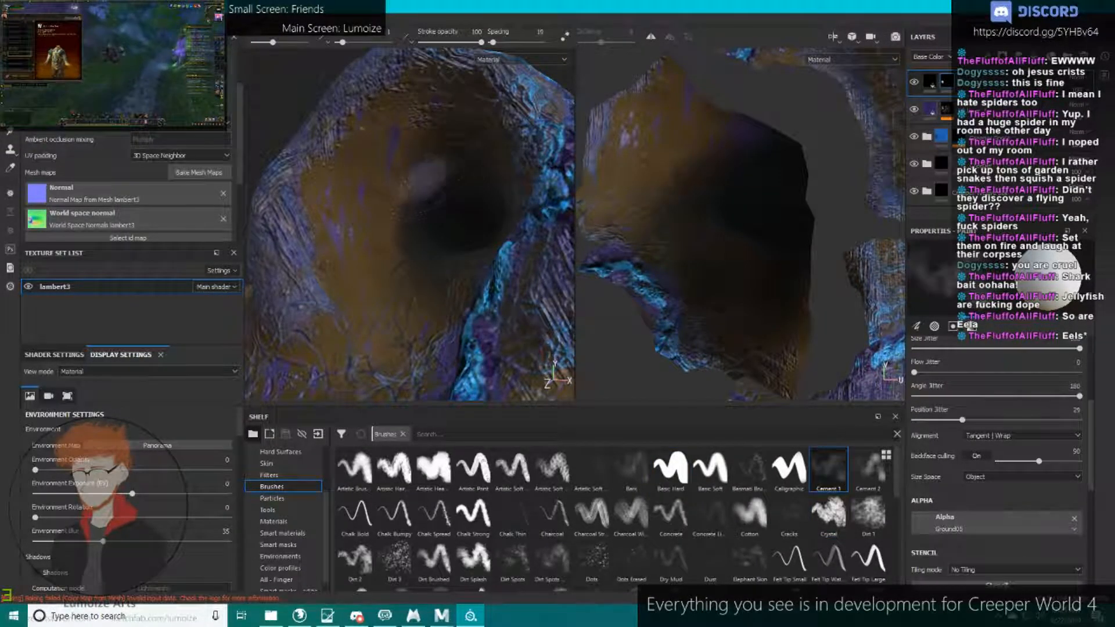
scroll(455, 180, down, 2)
alt+drag(455, 180, 471, 177)
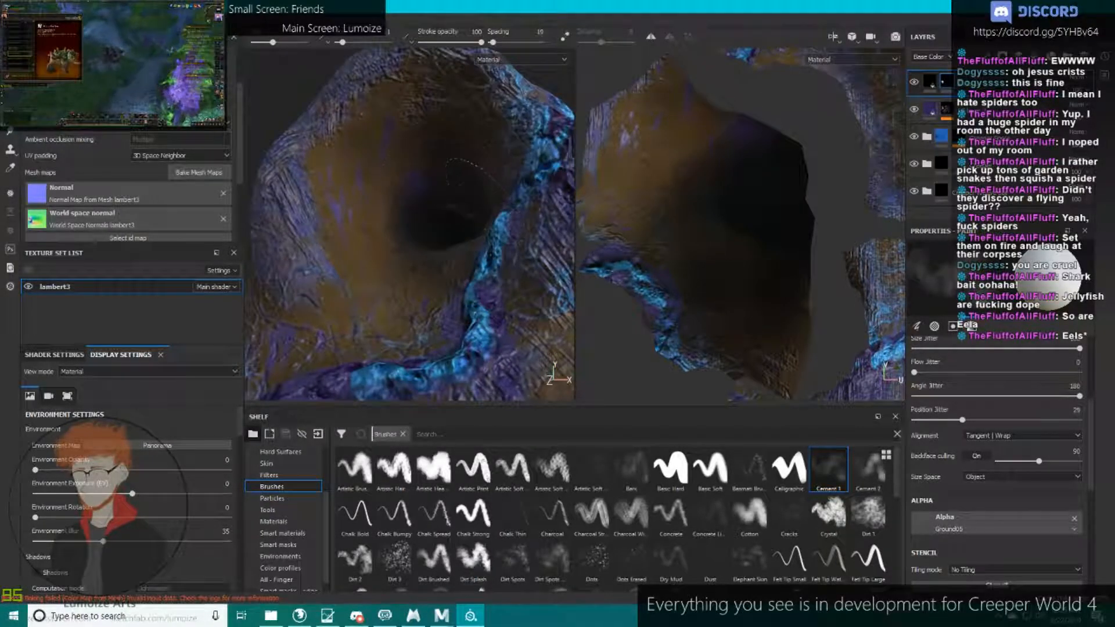
click(98, 372)
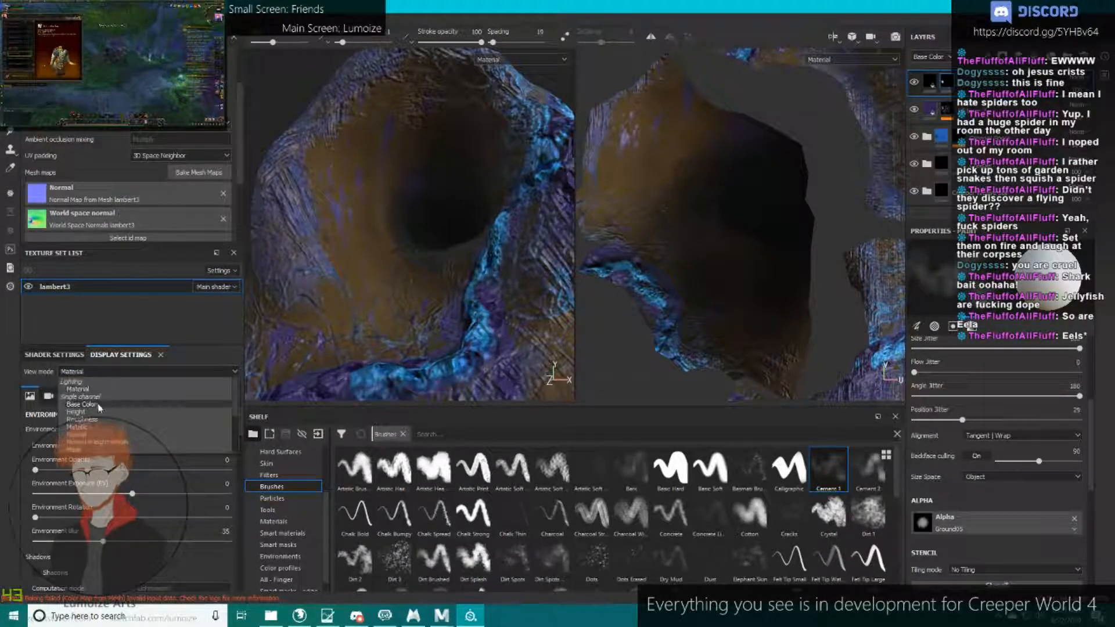
click(99, 404)
scroll(421, 223, down, 1)
alt+drag(421, 223, 456, 212)
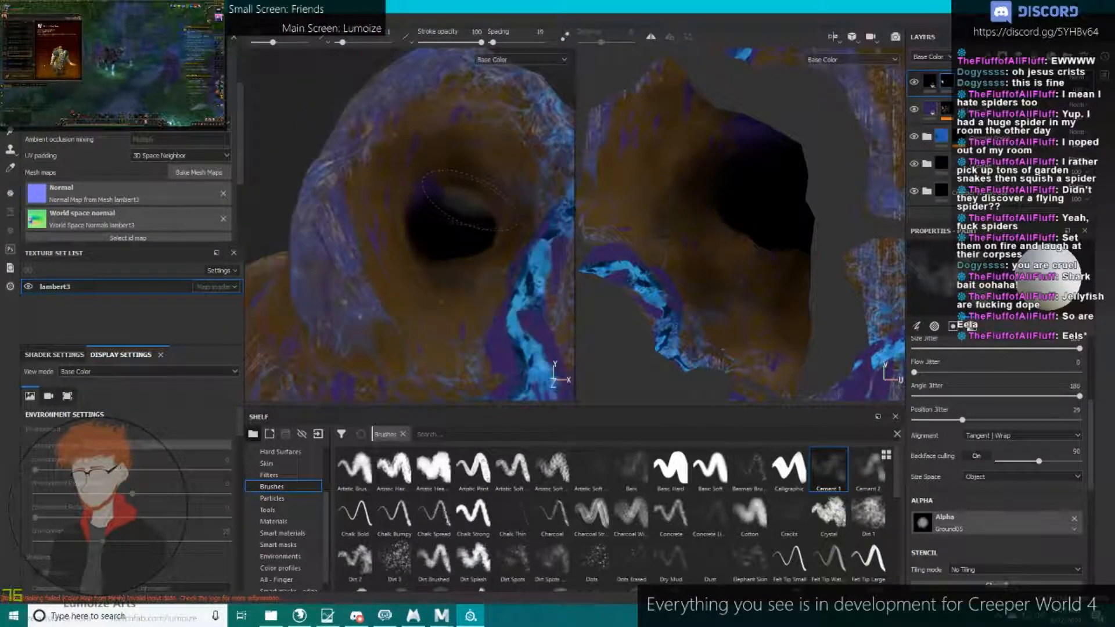
scroll(465, 197, up, 3)
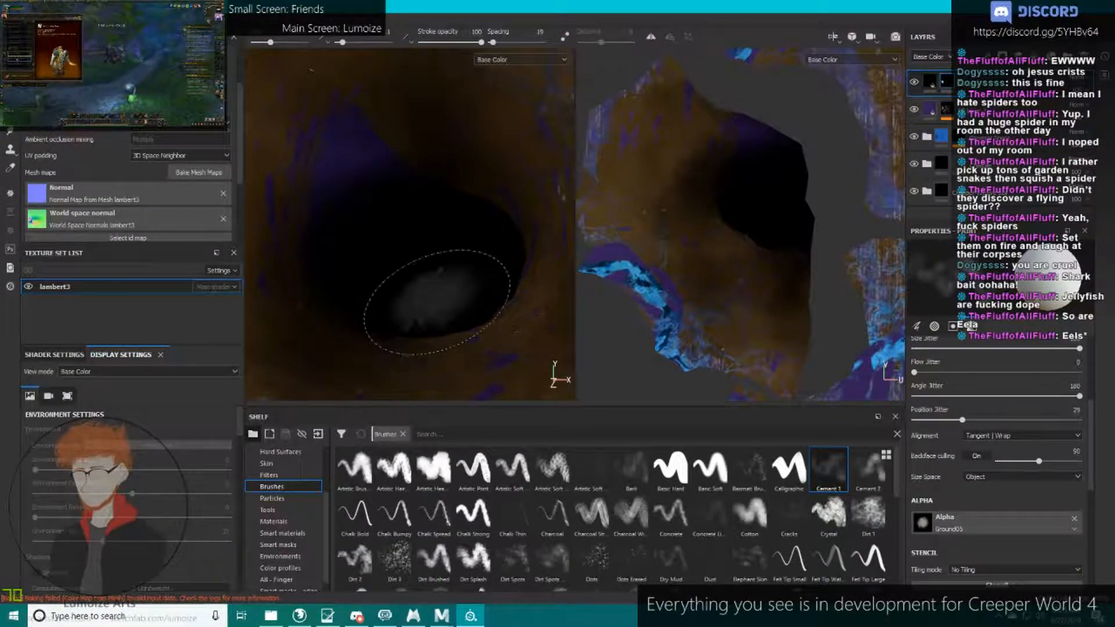
Paint around the rim of the black hole with the Cement 2 brush to spread the darkness outward.
click(868, 467)
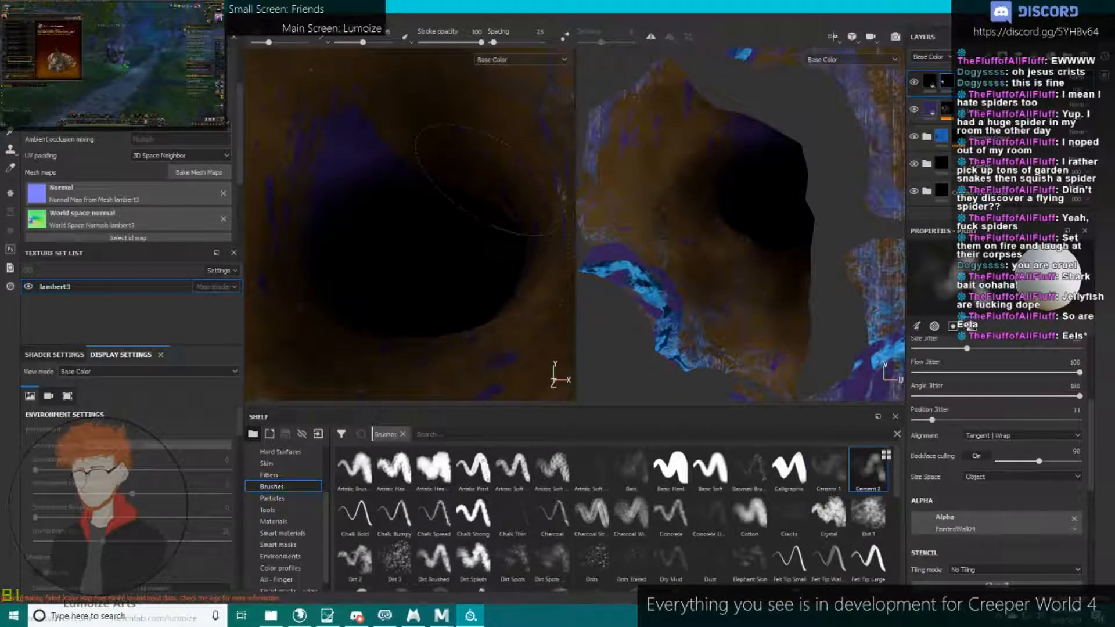
alt+drag(441, 152, 387, 165)
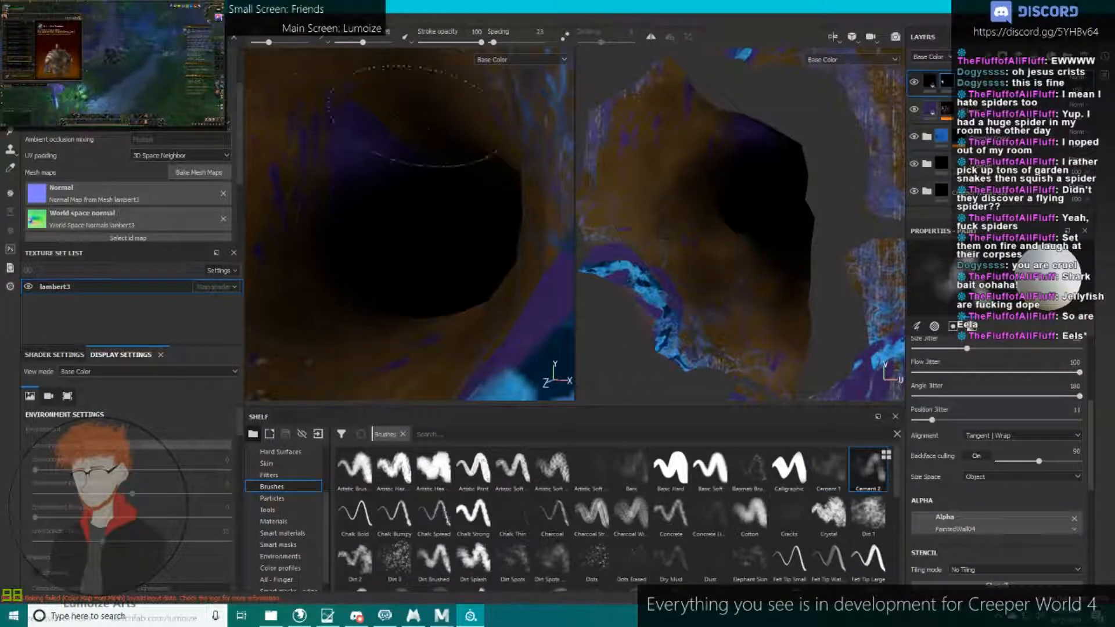
mouse_move(452, 197)
alt+mouse_down()
mouse_move(523, 239)
mouse_move(468, 230)
mouse_move(418, 299)
mouse_move(493, 279)
alt+mouse_up()
mouse_move(375, 317)
mouse_down()
mouse_move(406, 302)
mouse_move(448, 237)
mouse_up()
scroll(430, 273, down, 3)
mouse_move(405, 180)
alt+mouse_down()
mouse_move(318, 249)
mouse_move(361, 217)
mouse_move(441, 238)
alt+mouse_up()
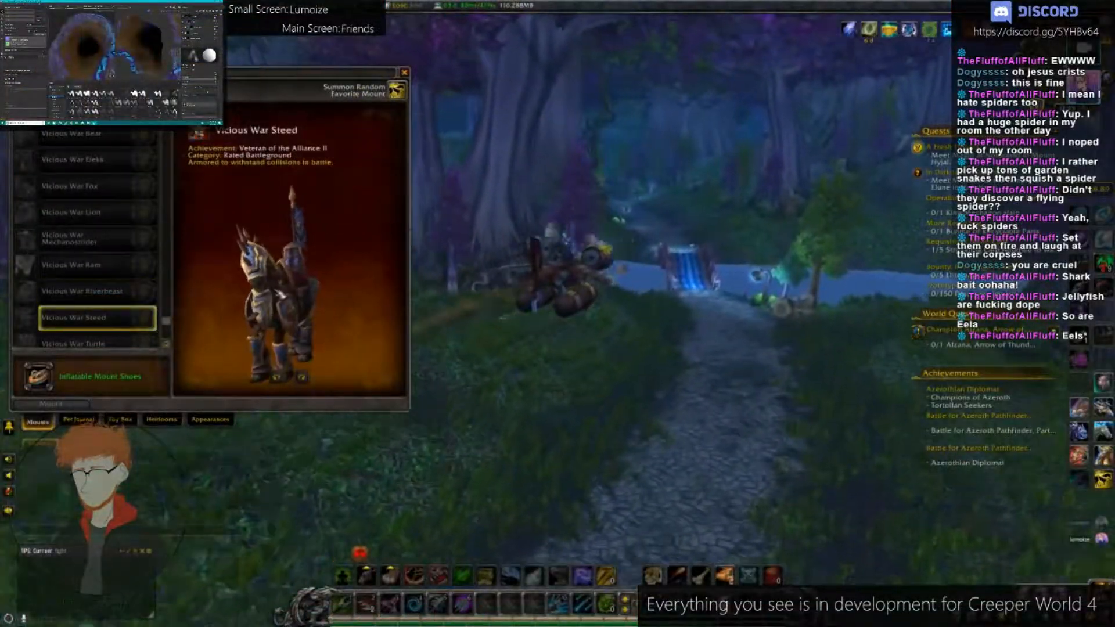
drag(281, 295, 355, 327)
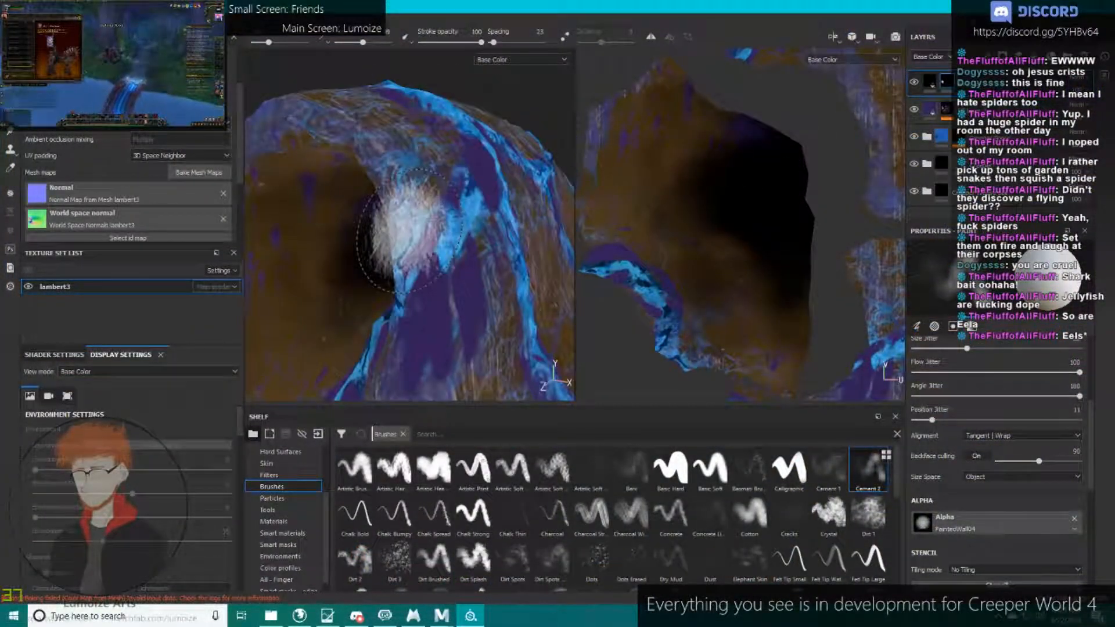
Darken the opening's inner wall beside the creeper vein with Cement 2, finishing with the Cement 1 brush selected.
mouse_move(410, 231)
alt+mouse_down()
mouse_move(462, 224)
mouse_move(450, 187)
mouse_move(509, 279)
mouse_move(494, 250)
alt+mouse_up()
drag(523, 233, 548, 209)
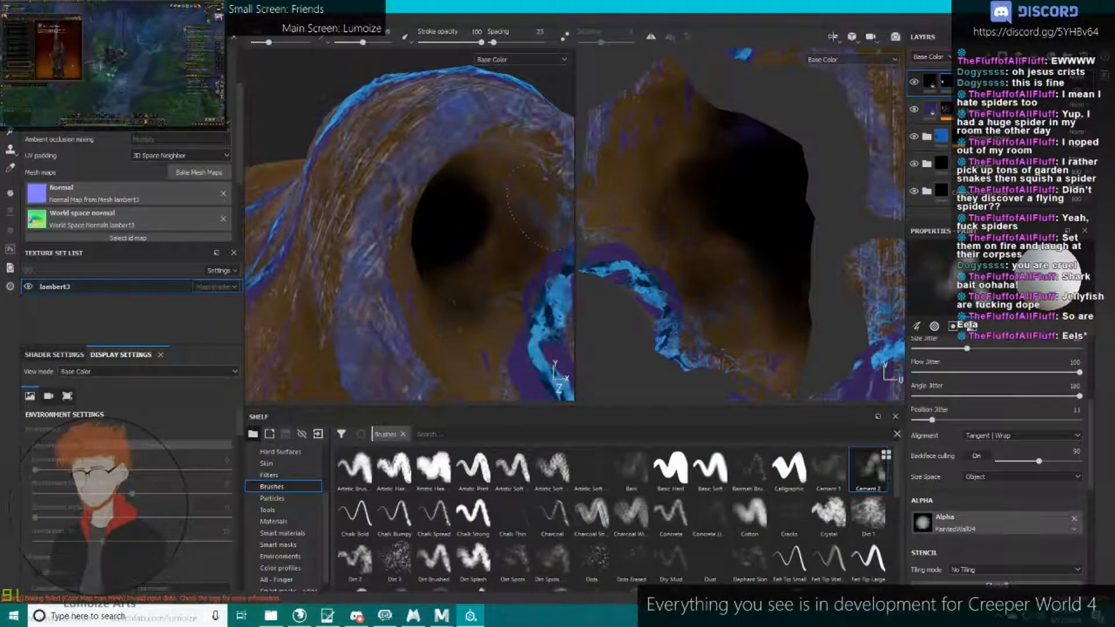
click(828, 469)
mouse_move(453, 214)
alt+mouse_down()
mouse_move(487, 189)
mouse_move(373, 229)
mouse_move(397, 202)
mouse_move(450, 216)
mouse_move(406, 205)
alt+mouse_up()
Set the view mode back to Material and inspect the darkened opening from several distances.
click(111, 372)
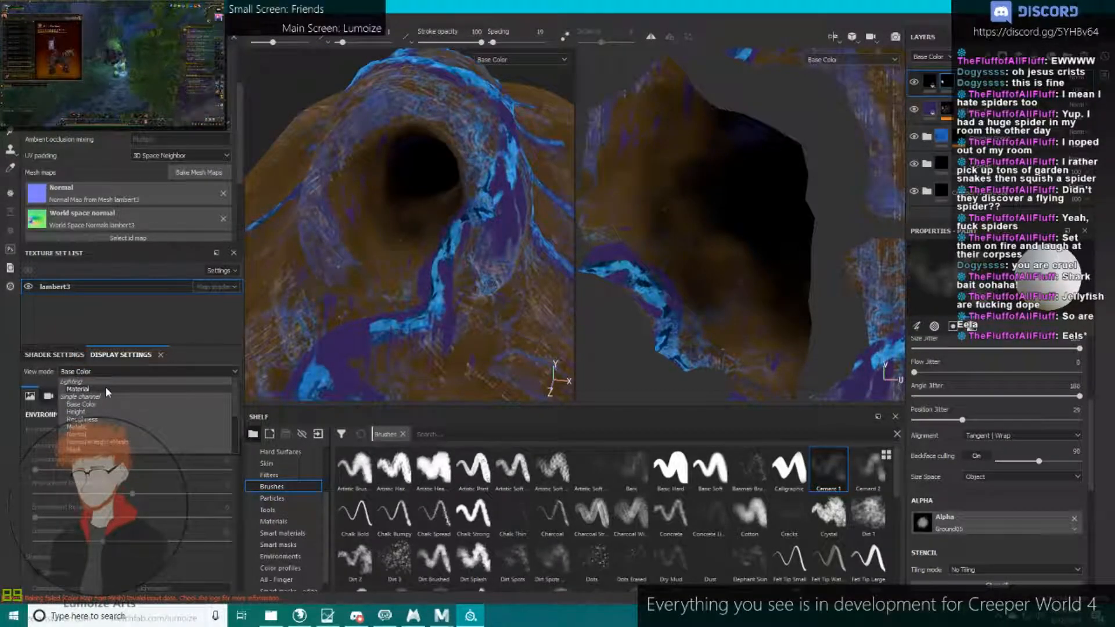
click(106, 389)
mouse_move(418, 232)
alt+mouse_down()
mouse_move(384, 224)
mouse_move(493, 228)
mouse_move(407, 226)
alt+mouse_up()
scroll(406, 223, down, 4)
scroll(403, 224, up, 5)
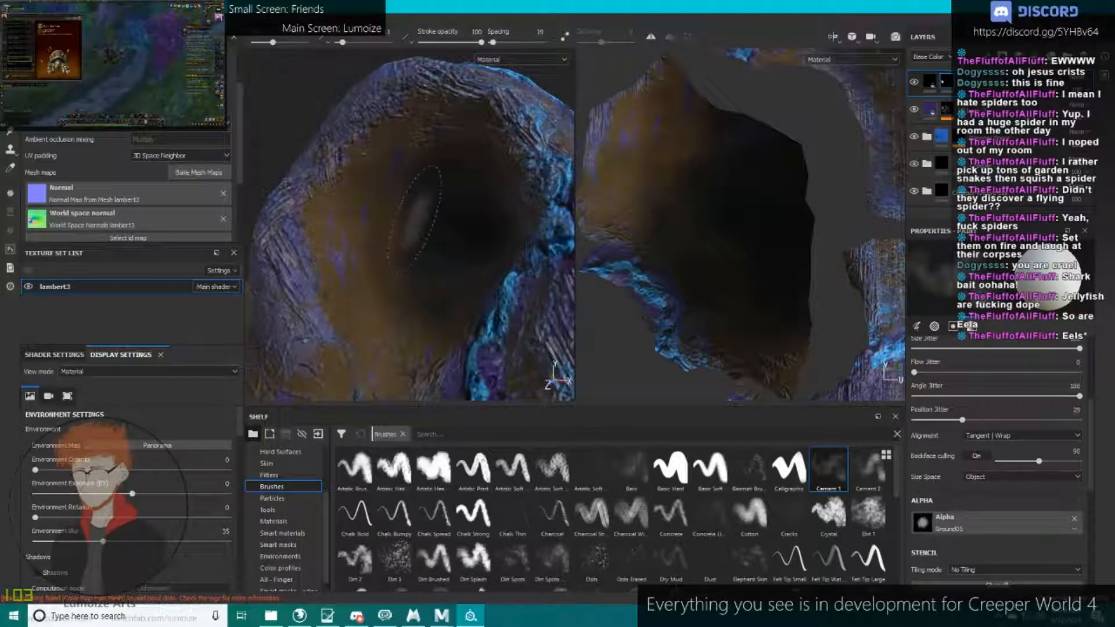
scroll(407, 223, up, 3)
Compare the darkened opening in the Base Color and Material view modes from different angles.
click(148, 372)
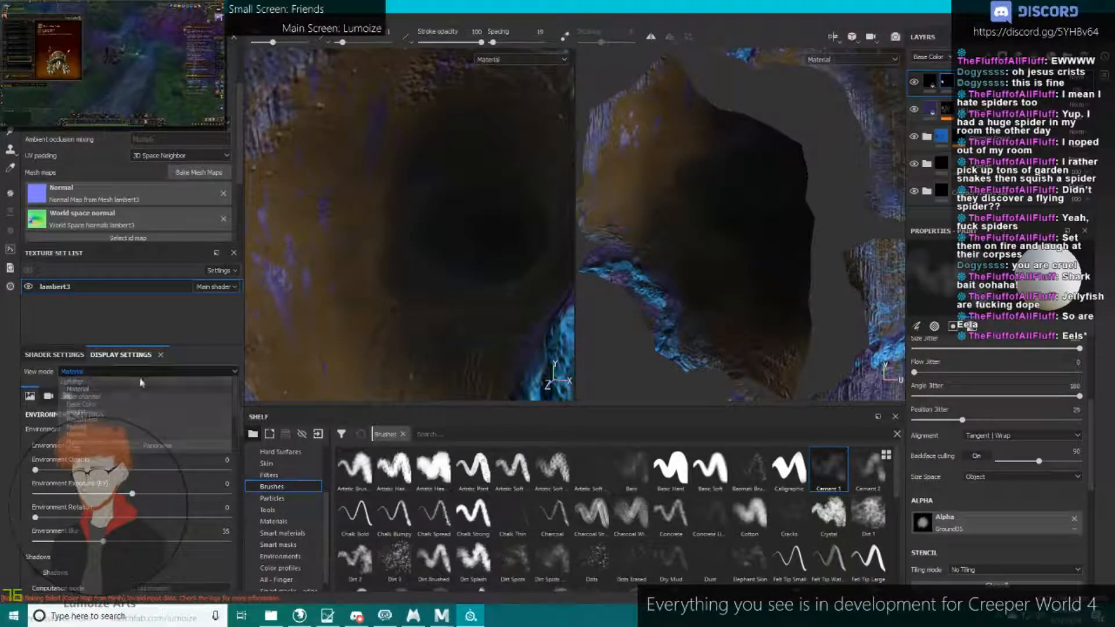
click(87, 388)
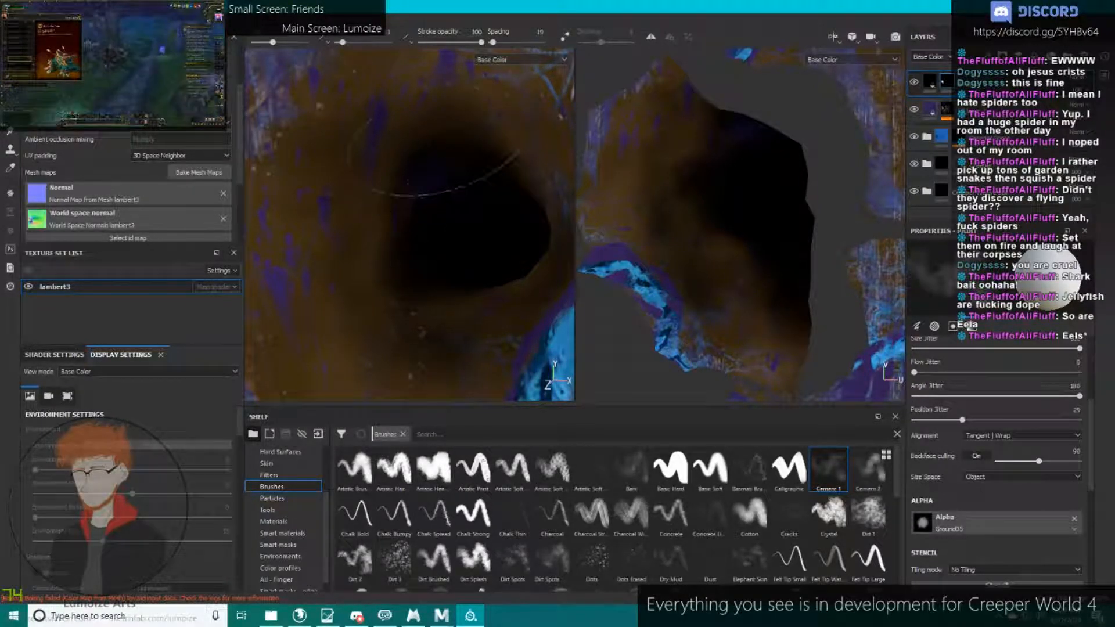
alt+drag(434, 244, 407, 267)
scroll(450, 261, down, 3)
click(124, 374)
click(119, 390)
alt+drag(518, 239, 424, 270)
scroll(380, 261, down, 4)
scroll(421, 261, up, 5)
scroll(410, 224, up, 4)
scroll(410, 225, down, 2)
alt+middle_drag(410, 226, 460, 249)
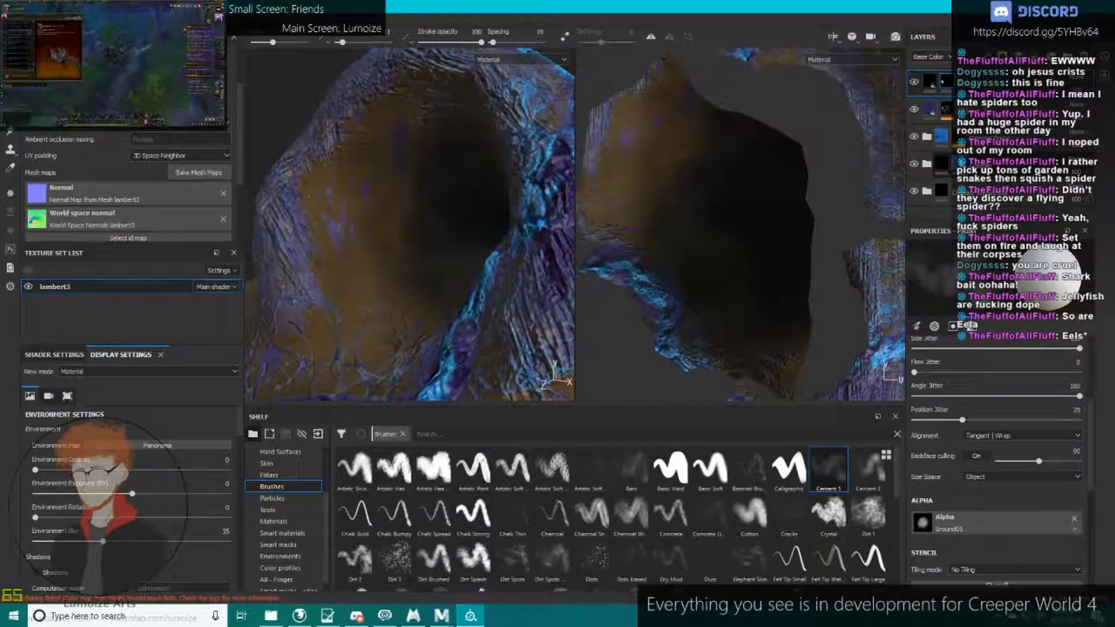
Expand the lowest layer folder and select the mask of its first nested folder.
click(929, 192)
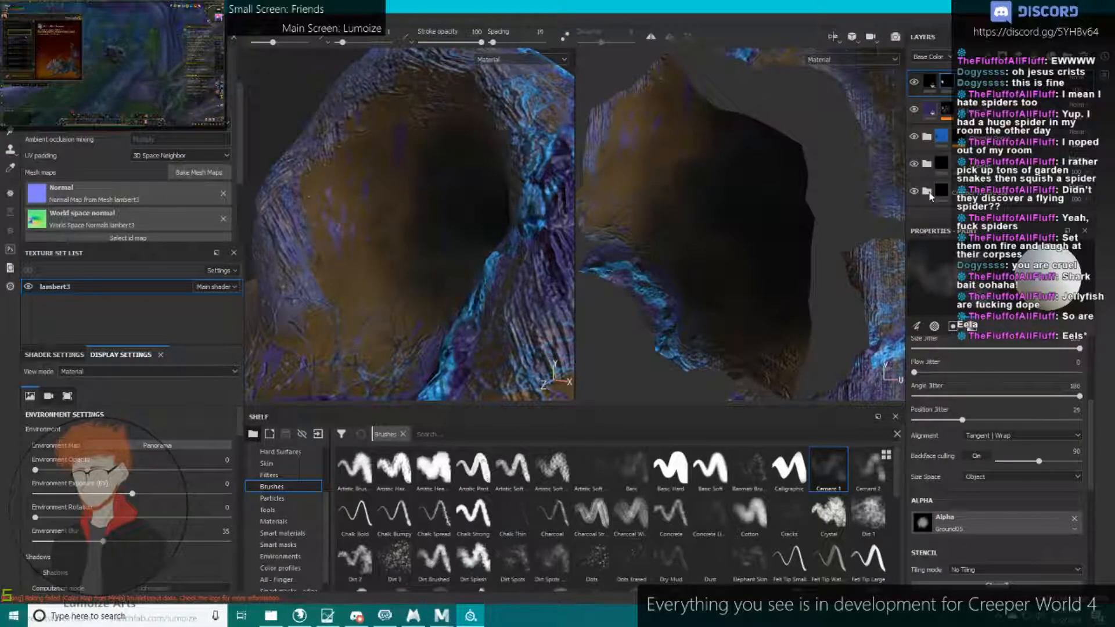
scroll(930, 197, down, 3)
click(964, 116)
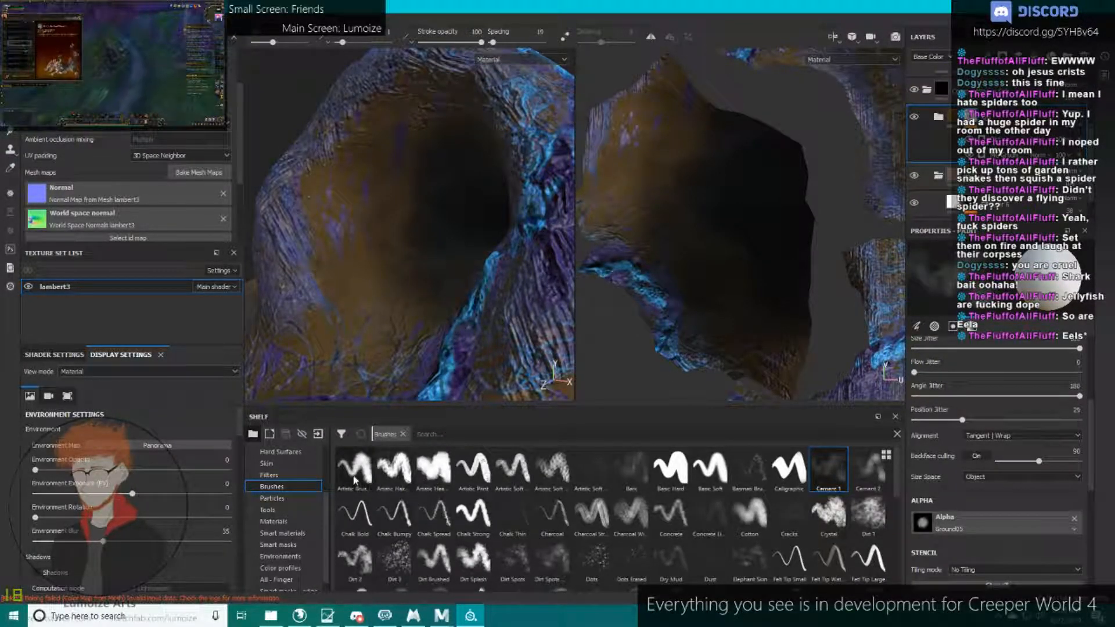
Search the whole shelf for "Dirt", choose the Cement 1 brush and enlarge it.
scroll(680, 505, down, 3)
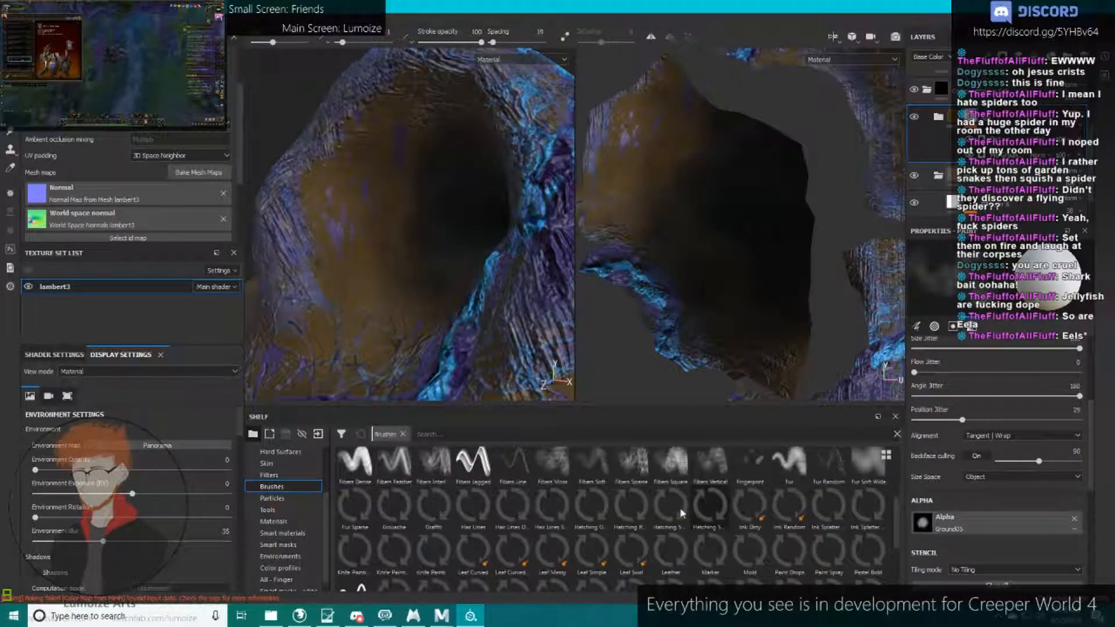
click(402, 434)
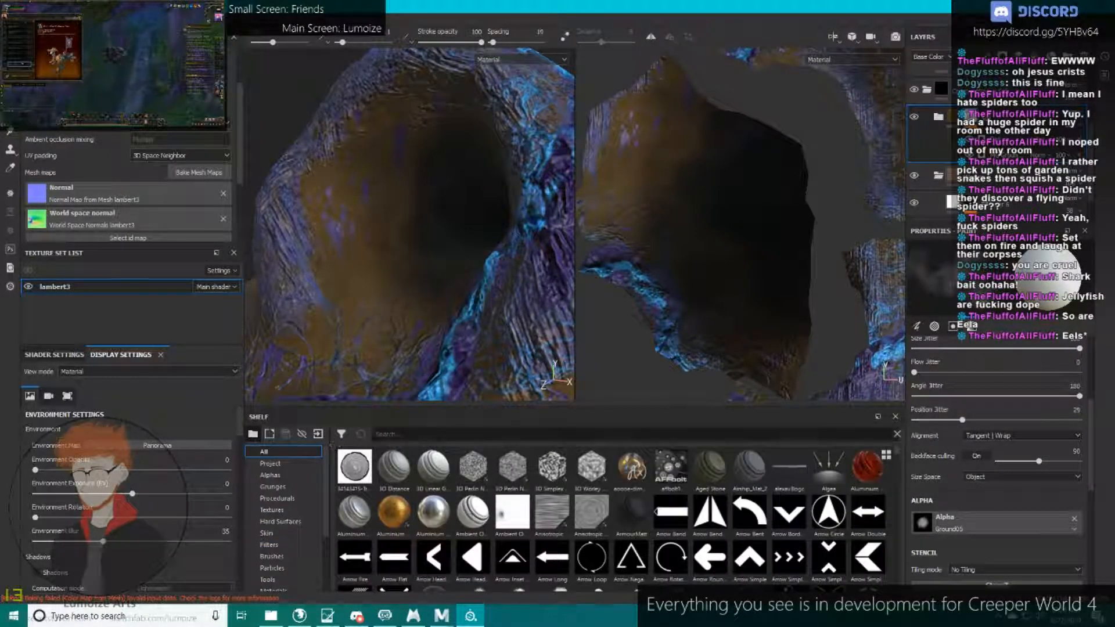
text(Dirt)
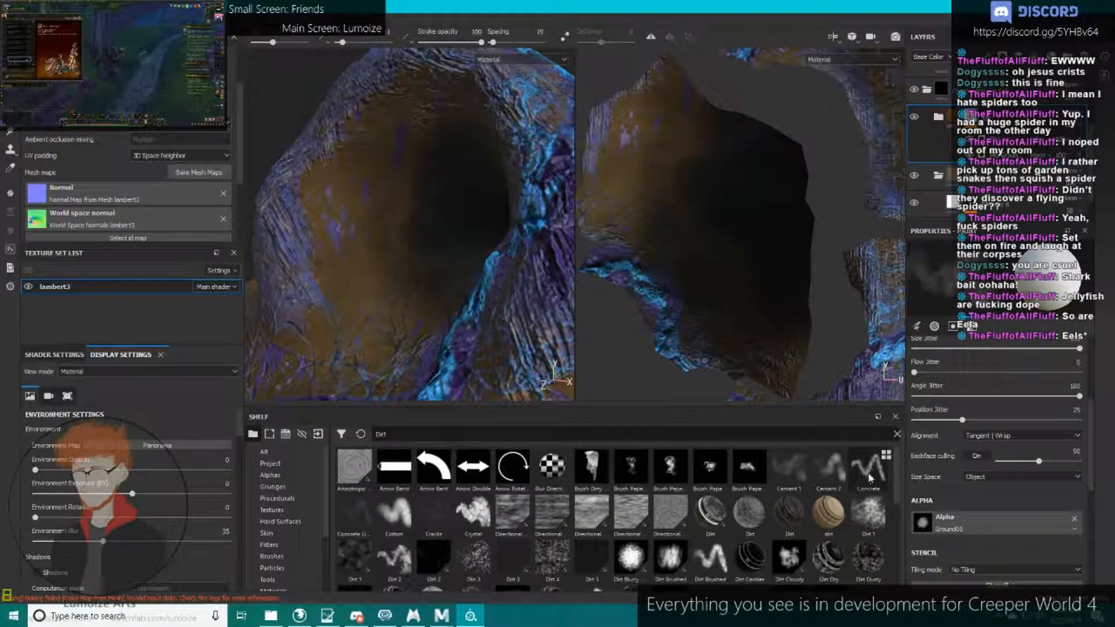
click(802, 466)
mouse_move(709, 233)
ctrl+right_down()
mouse_move(738, 238)
mouse_move(725, 244)
ctrl+right_up()
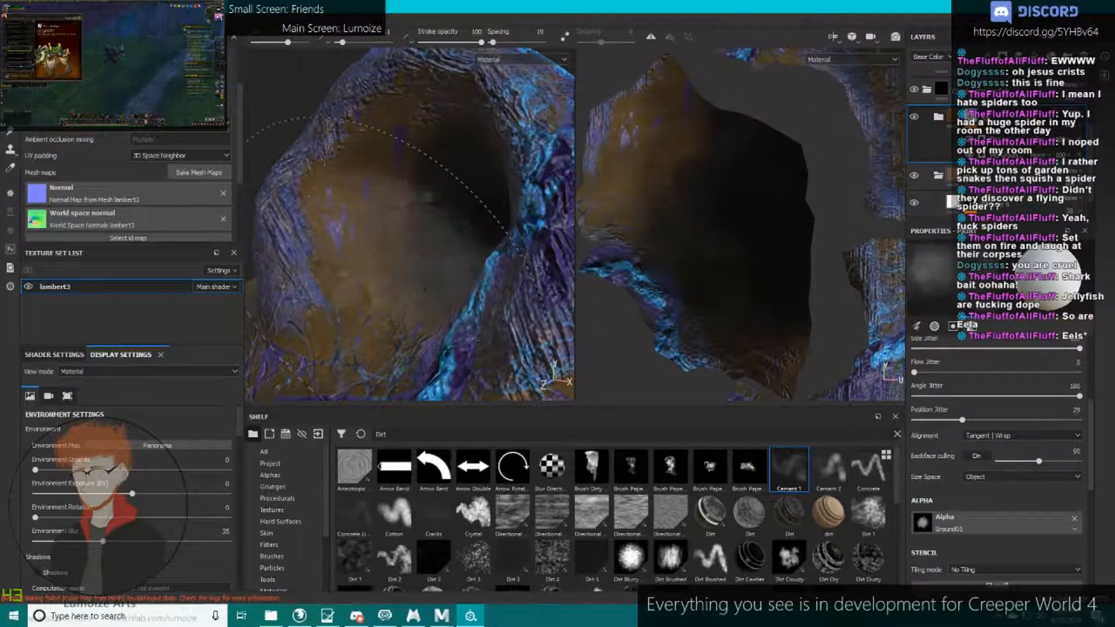
scroll(1059, 483, down, 5)
drag(1005, 455, 914, 455)
Add a paint effect over the nested folder's dirt mask generator, set its grayscale to about 0.26 and shrink the brush.
click(1025, 140)
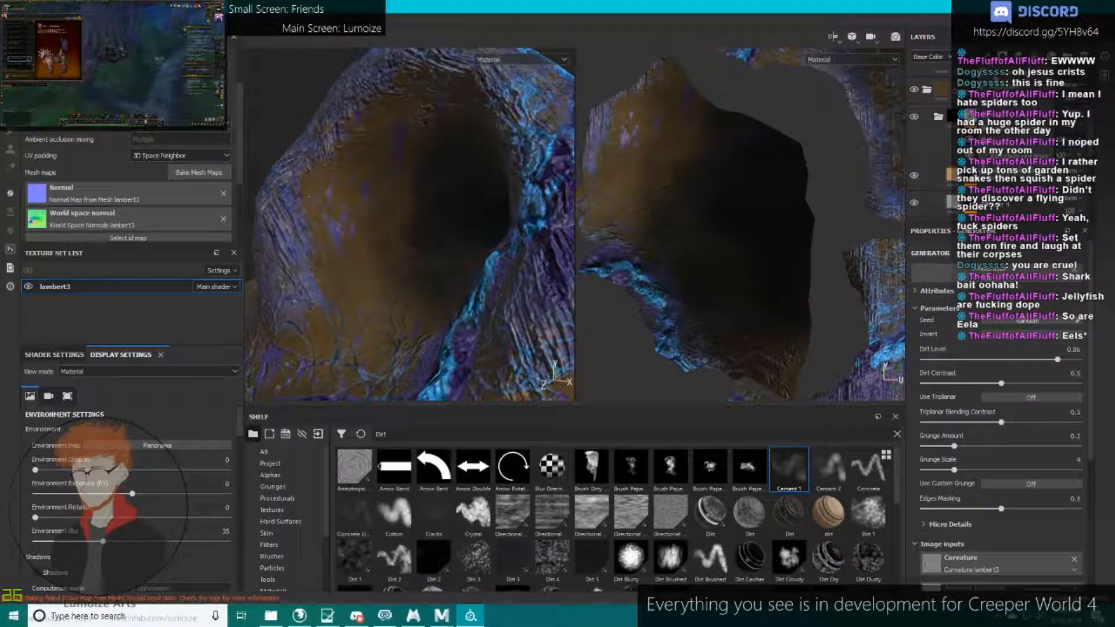
click(987, 56)
click(1002, 85)
scroll(974, 404, down, 2)
click(952, 391)
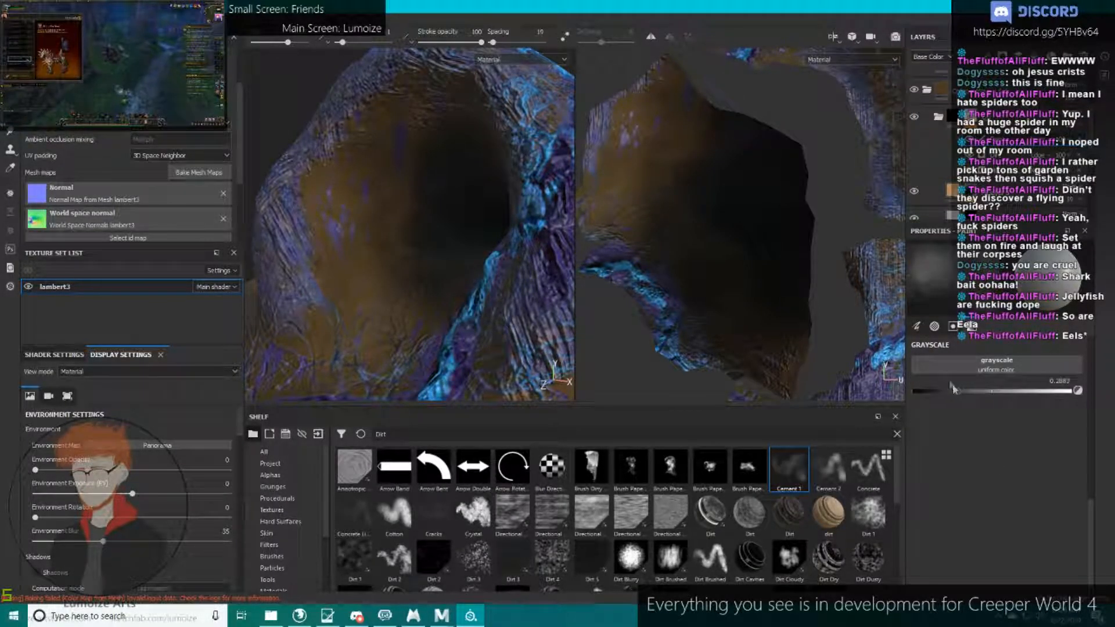
mouse_move(351, 224)
ctrl+right_down()
mouse_move(314, 232)
mouse_move(323, 230)
ctrl+right_up()
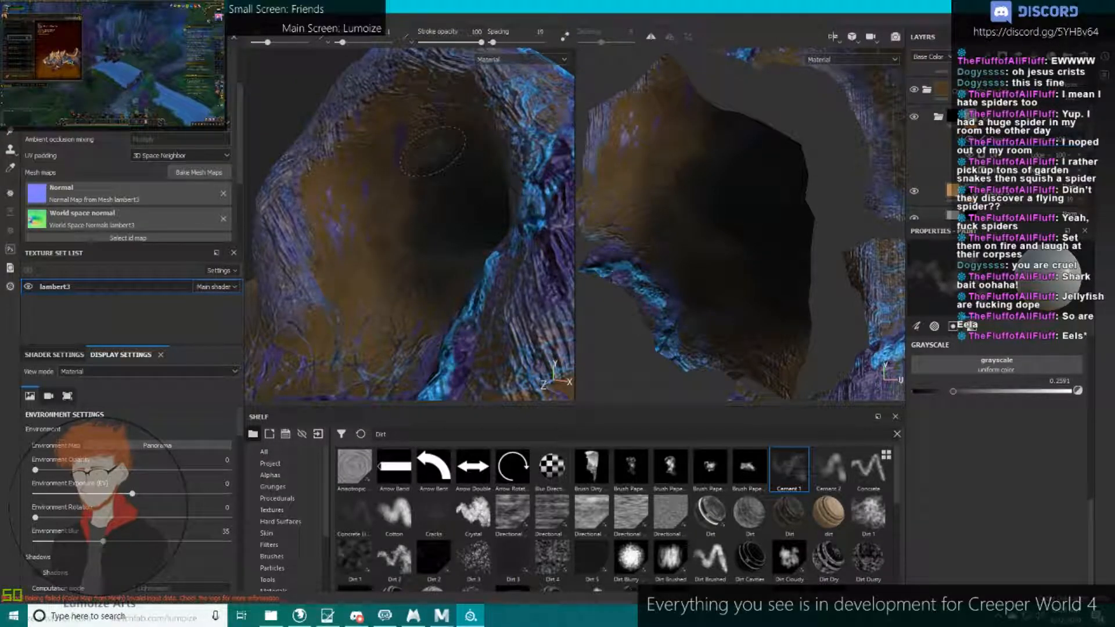
Inspect the mound's darkened opening up close and from farther away.
alt+drag(357, 249, 331, 241)
alt+drag(445, 276, 316, 165)
alt+drag(418, 171, 402, 241)
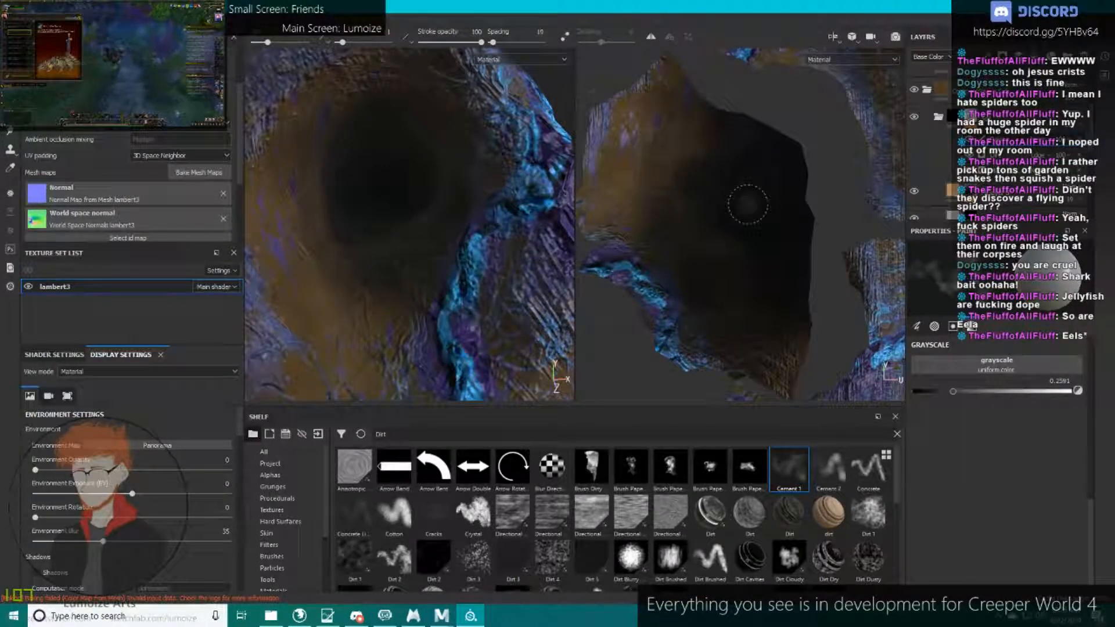
scroll(752, 209, up, 2)
alt+drag(415, 133, 438, 95)
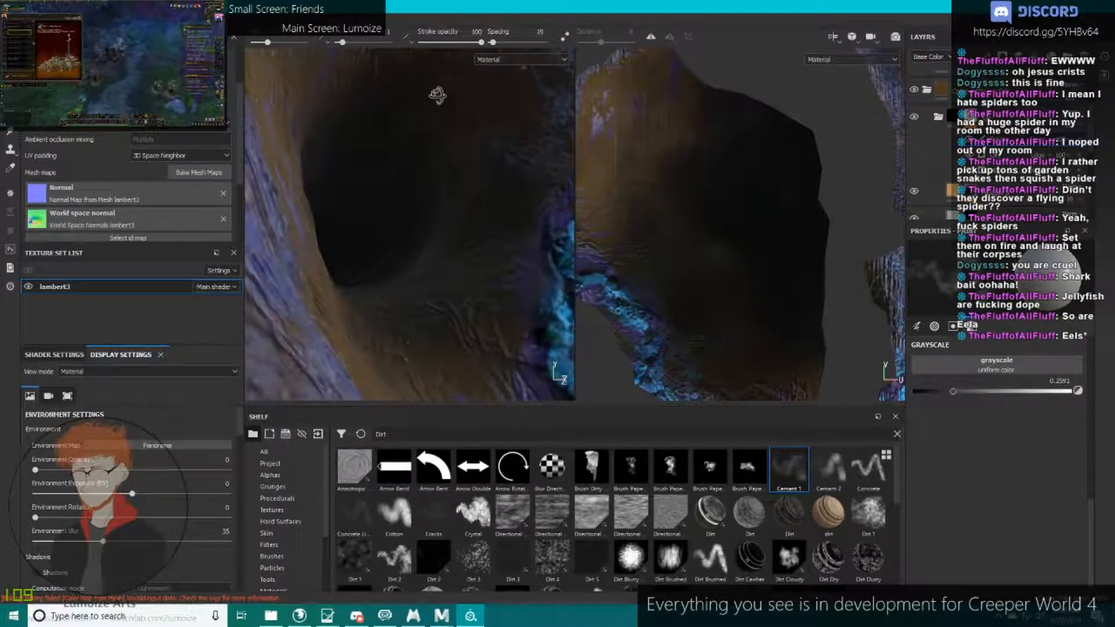
scroll(442, 99, down, 4)
alt+drag(491, 145, 444, 181)
scroll(411, 185, down, 3)
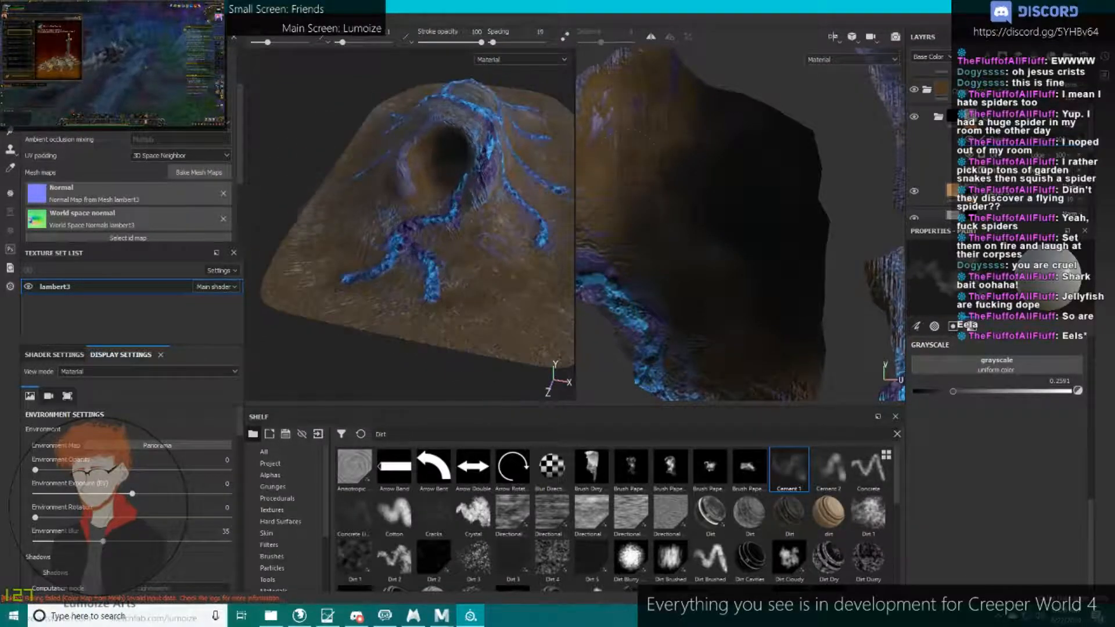
Reopen the lowest layer folder, set the dirt mask paint's grayscale to 1 and enlarge the brush.
click(938, 117)
click(928, 90)
scroll(701, 183, down, 4)
alt+drag(464, 174, 390, 177)
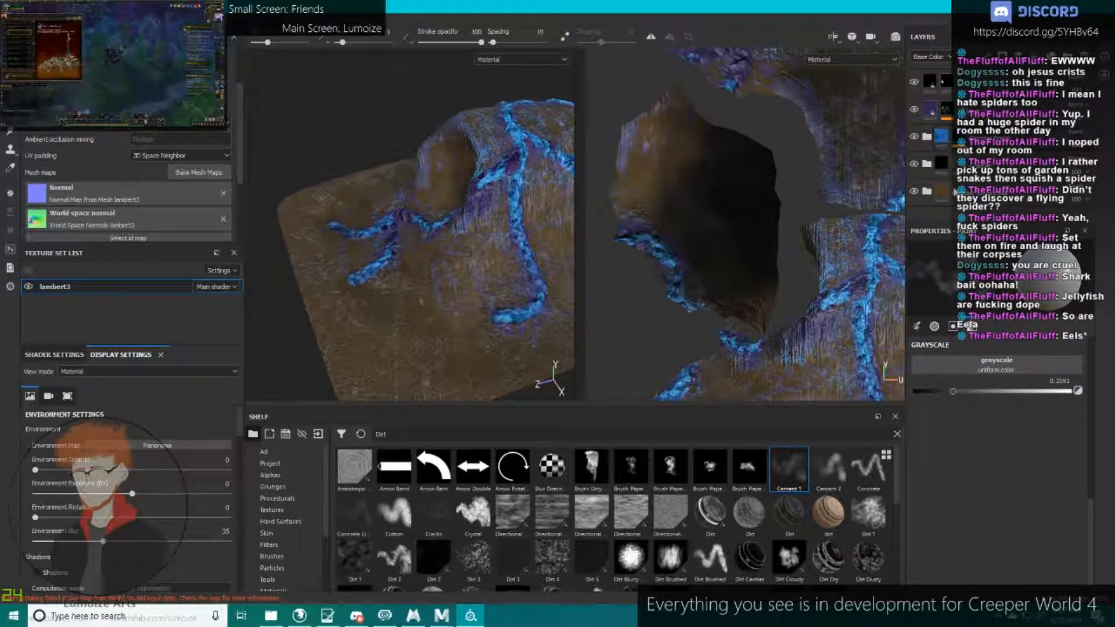
scroll(933, 200, down, 5)
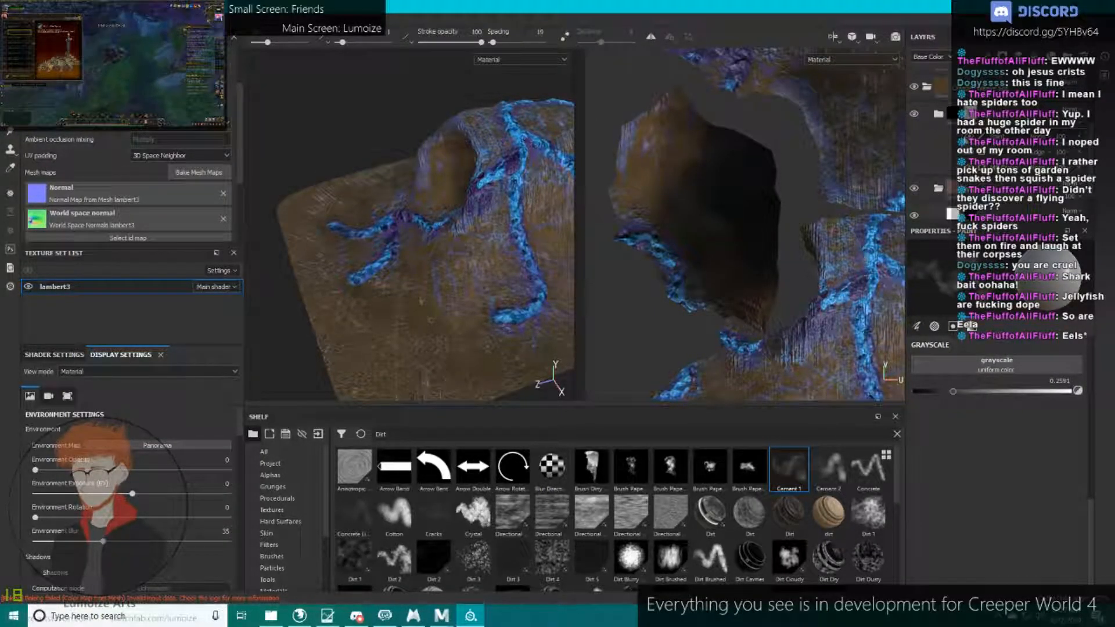
drag(1003, 392, 1071, 392)
alt+drag(511, 249, 448, 286)
ctrl+right_drag(448, 288, 493, 289)
Show only the 3D view and brush the dirt mask along the outer edge of the mound's base on all sides.
alt+middle_drag(492, 287, 369, 264)
mouse_move(552, 325)
alt+middle_down()
mouse_move(436, 322)
mouse_move(386, 334)
alt+middle_up()
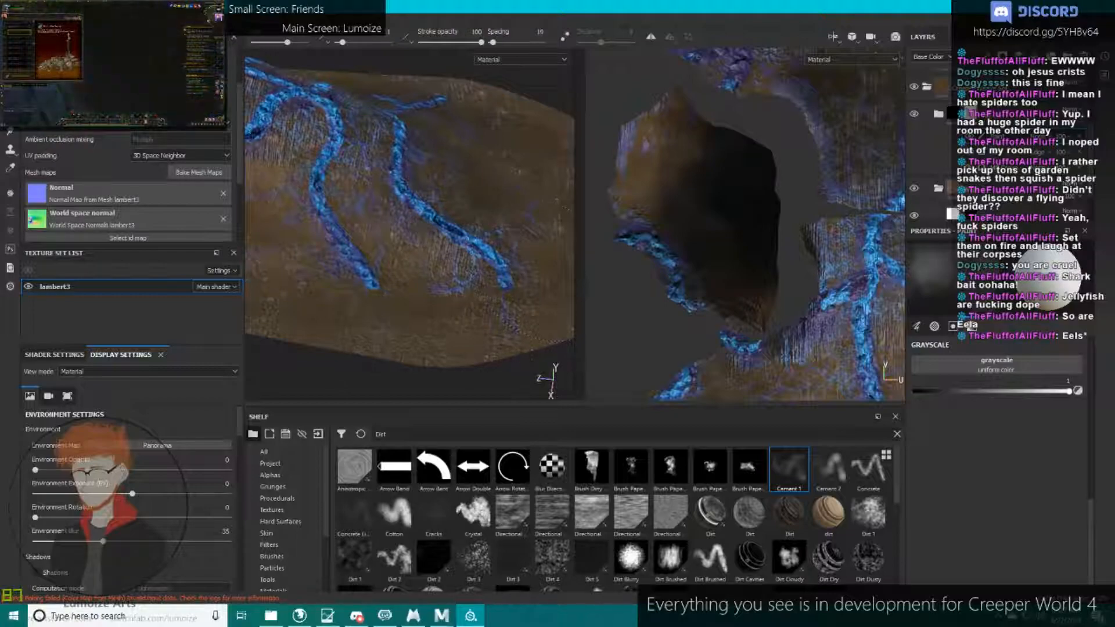
drag(581, 273, 532, 279)
alt+drag(514, 284, 580, 267)
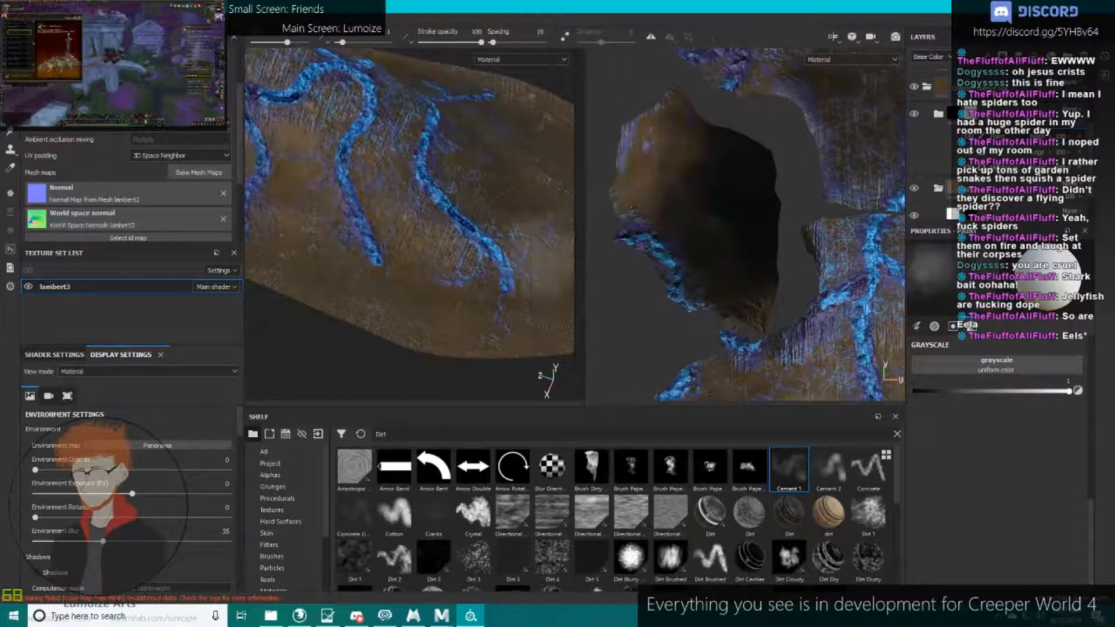
key(F2)
alt+drag(645, 252, 556, 294)
alt+middle_drag(557, 293, 481, 293)
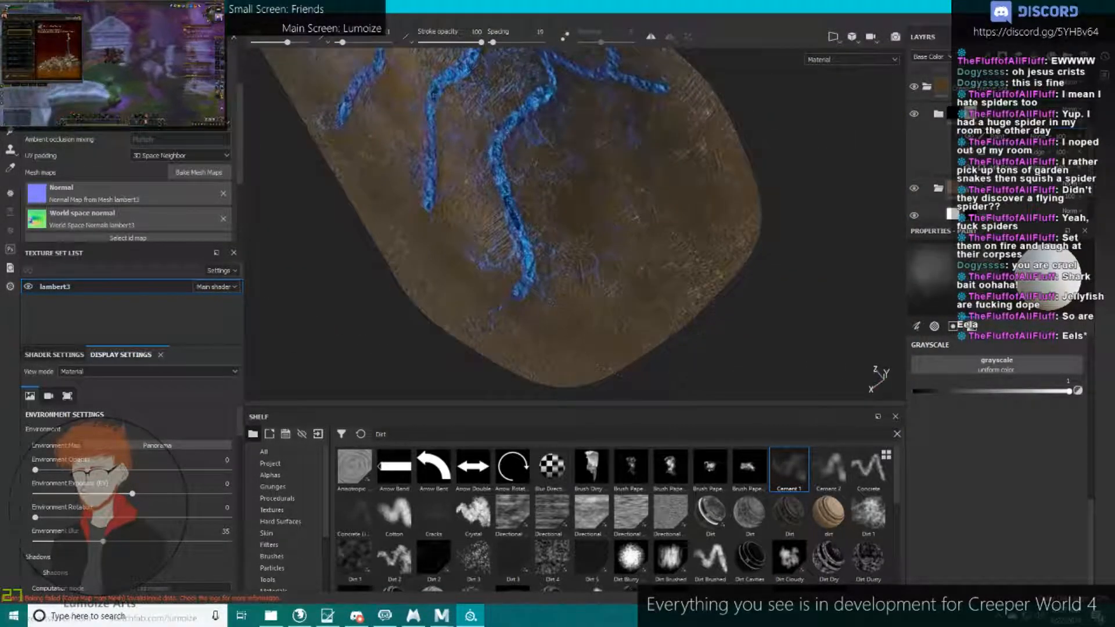
alt+drag(766, 215, 714, 261)
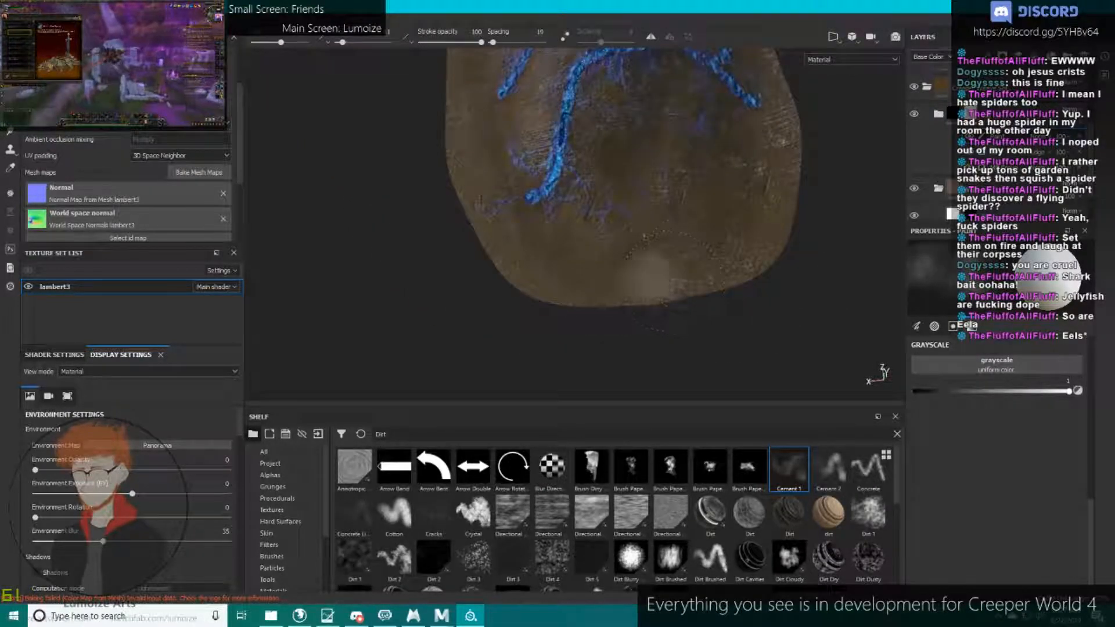
mouse_move(643, 235)
alt+mouse_down()
mouse_move(660, 266)
mouse_move(578, 244)
mouse_move(462, 172)
alt+mouse_up()
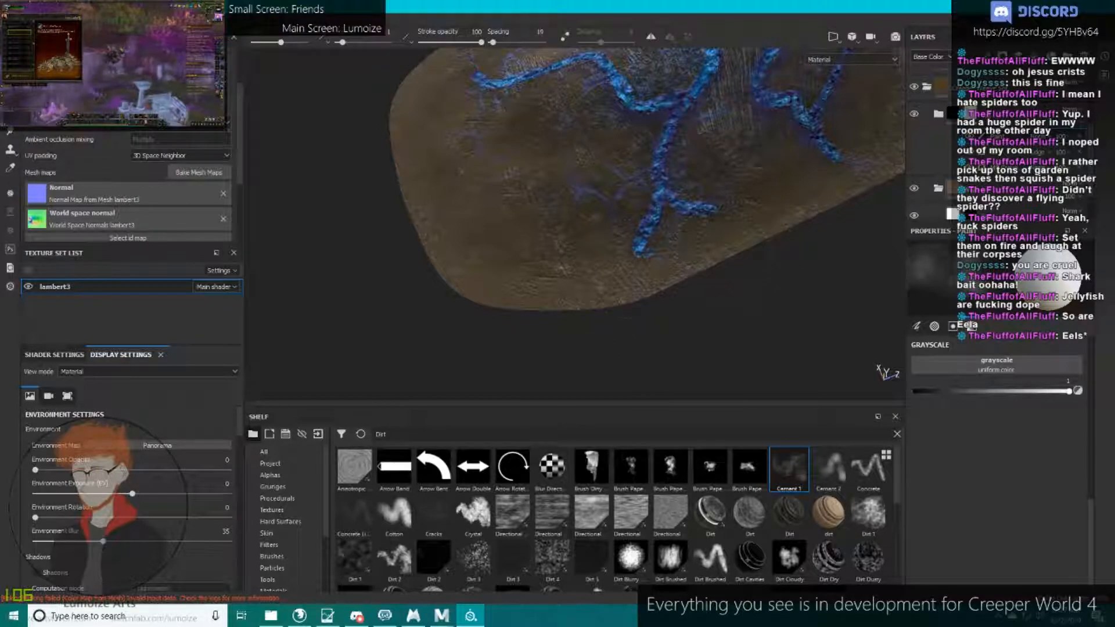
alt+drag(624, 317, 546, 302)
alt+drag(633, 261, 581, 256)
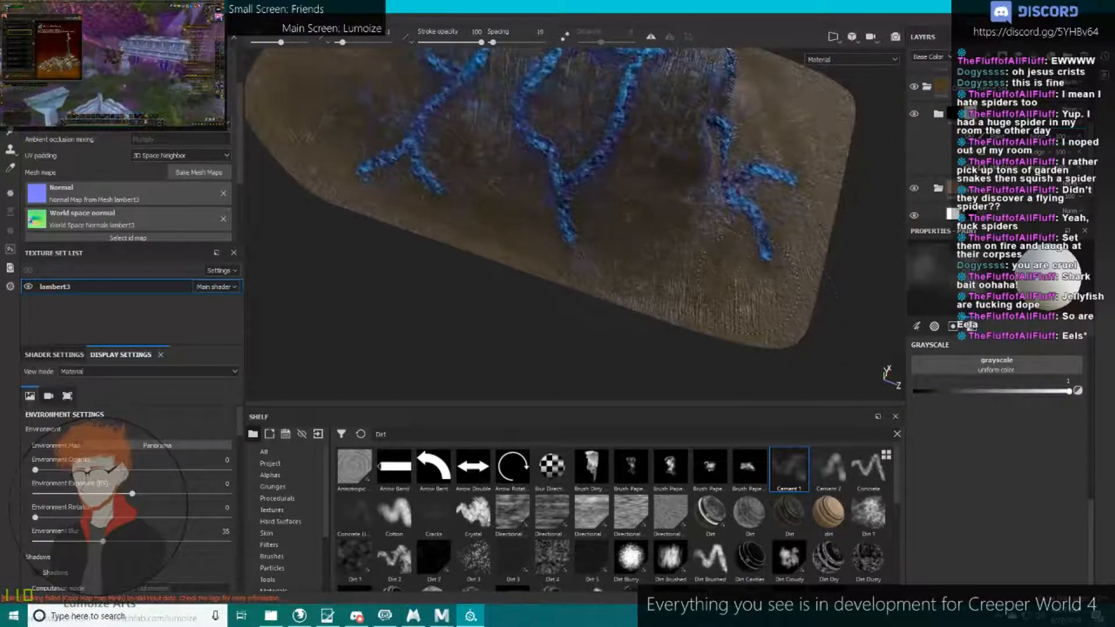
alt+drag(724, 281, 374, 238)
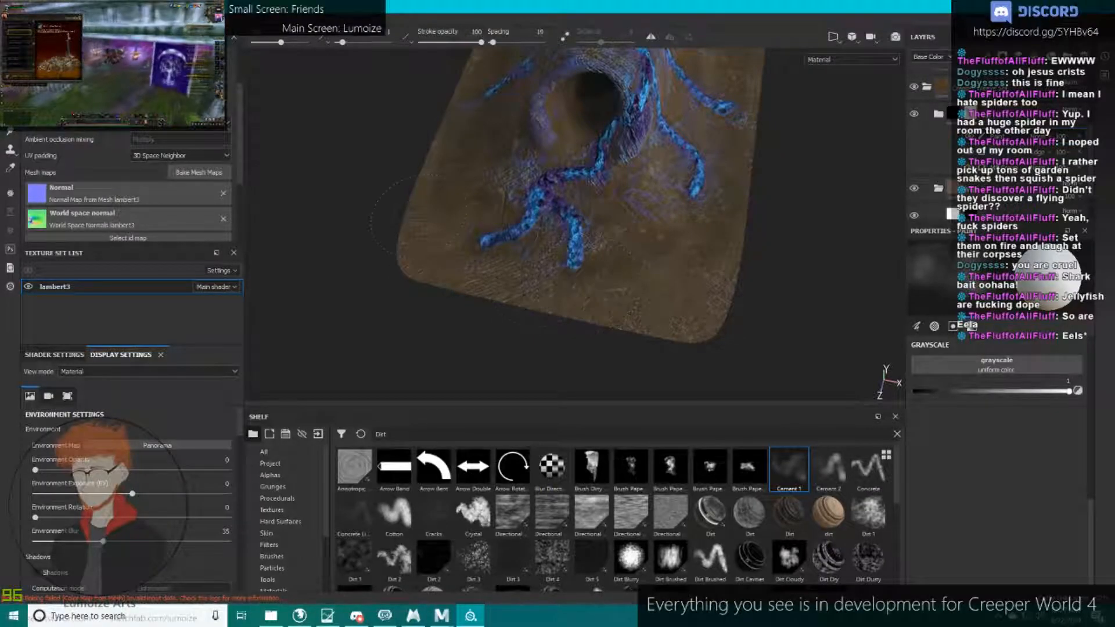
alt+drag(703, 286, 331, 203)
Examine the painted dirt edge and the mound's opening from several angles.
alt+drag(656, 192, 441, 317)
alt+middle_drag(500, 192, 580, 325)
alt+drag(442, 291, 773, 168)
mouse_move(772, 168)
alt+right_down()
mouse_move(604, 131)
mouse_move(697, 157)
alt+right_up()
alt+drag(697, 156, 729, 185)
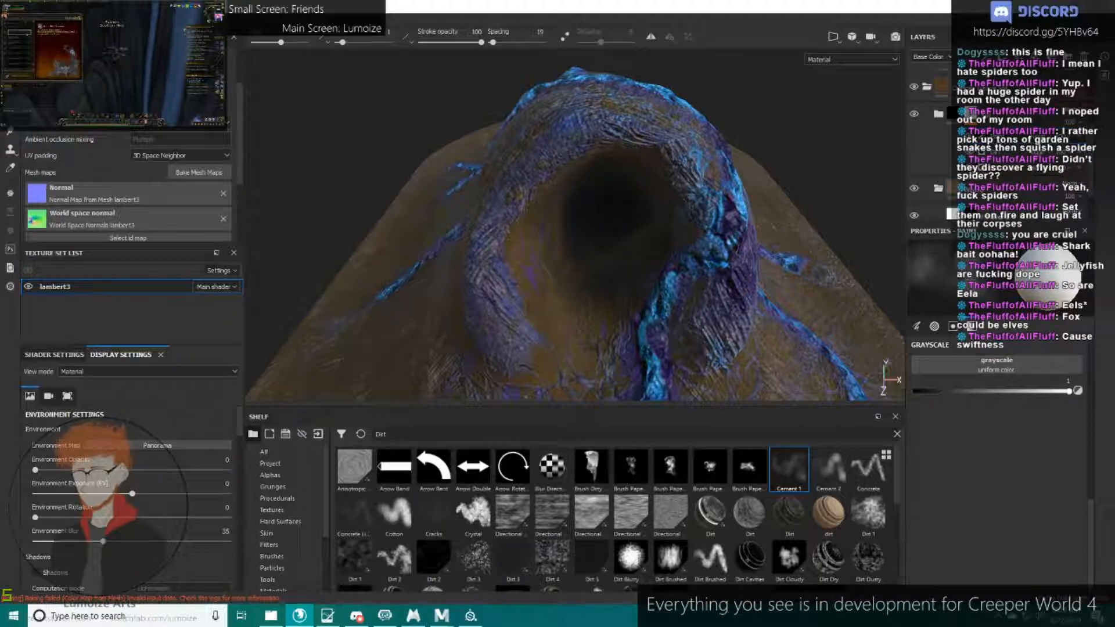
mouse_move(668, 174)
alt+mouse_down()
mouse_move(645, 203)
mouse_move(558, 255)
alt+mouse_up()
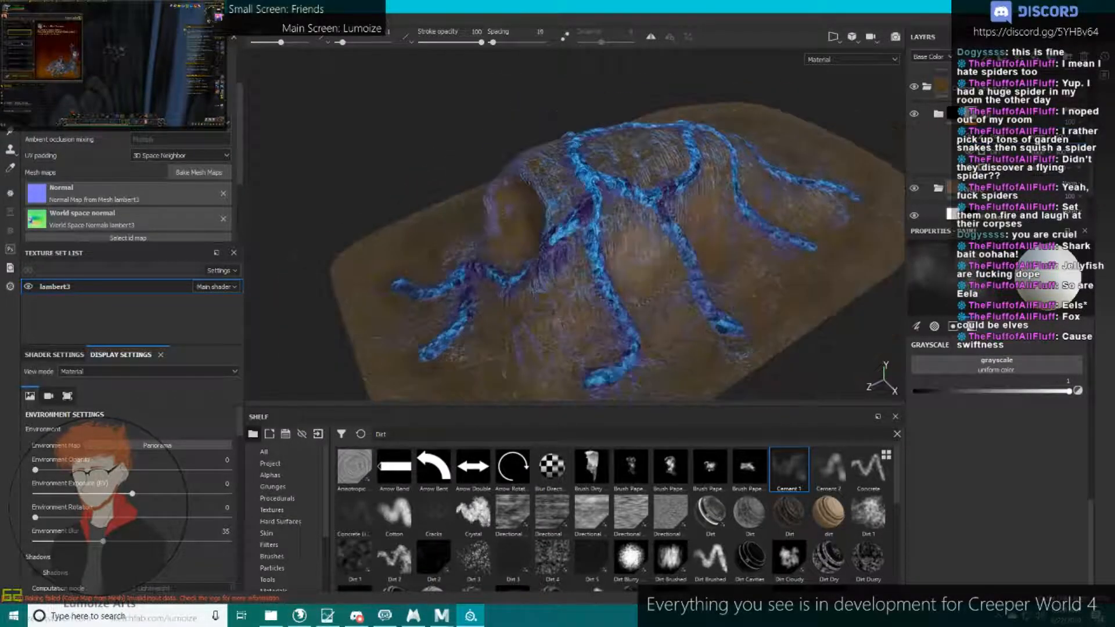
Choose the Cement 2 brush, adjust its size and paint the dirt mask around the rim of the mound's base.
alt+right_drag(558, 256, 603, 302)
alt+middle_drag(604, 302, 591, 247)
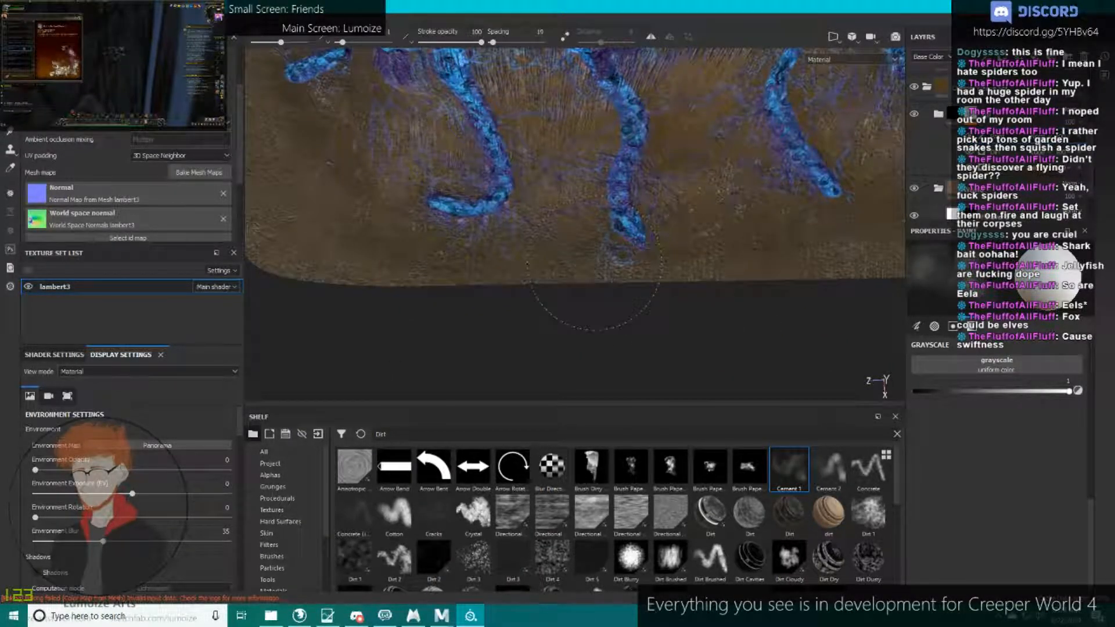
click(831, 467)
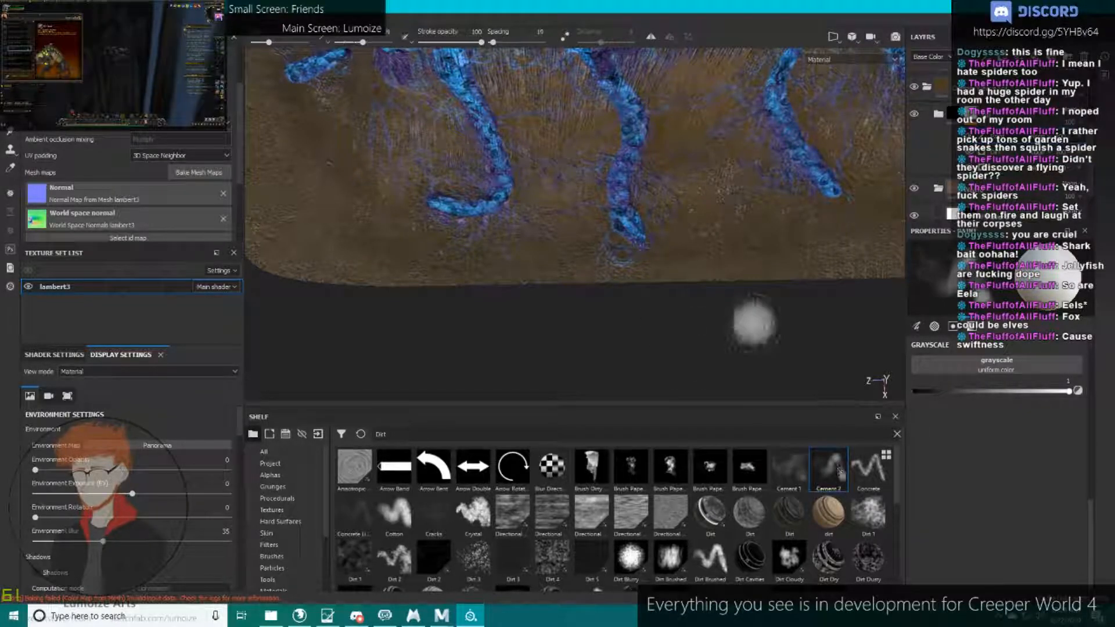
mouse_move(724, 265)
ctrl+right_down()
mouse_move(805, 267)
mouse_move(779, 268)
ctrl+right_up()
middle_drag(608, 274, 706, 261)
alt+middle_drag(478, 186, 495, 247)
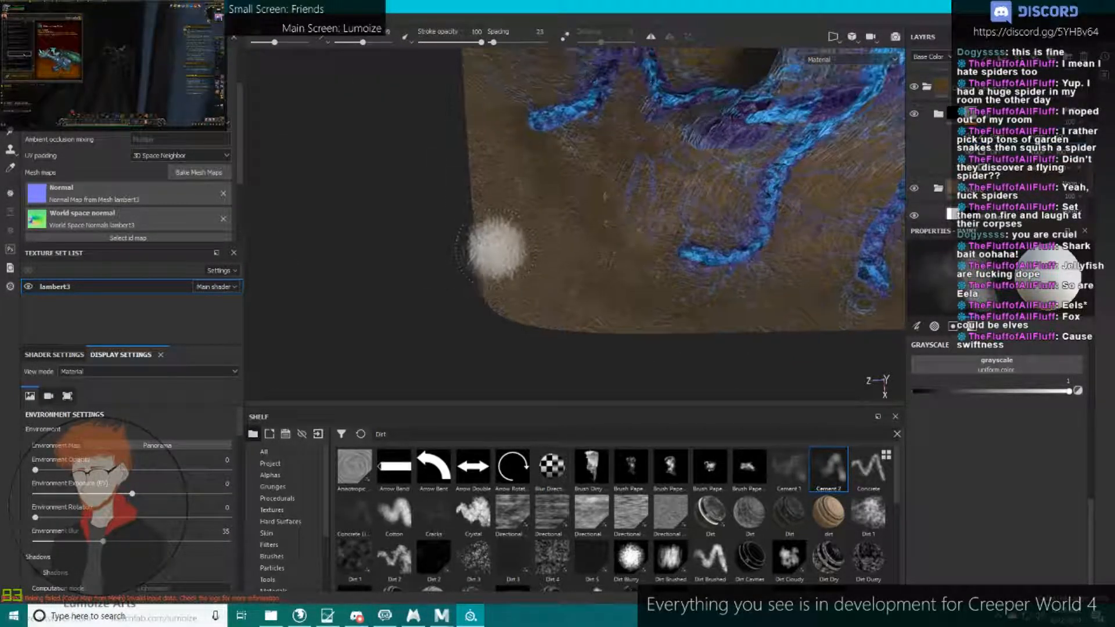
mouse_move(503, 152)
alt+middle_down()
mouse_move(515, 307)
mouse_move(493, 260)
alt+middle_up()
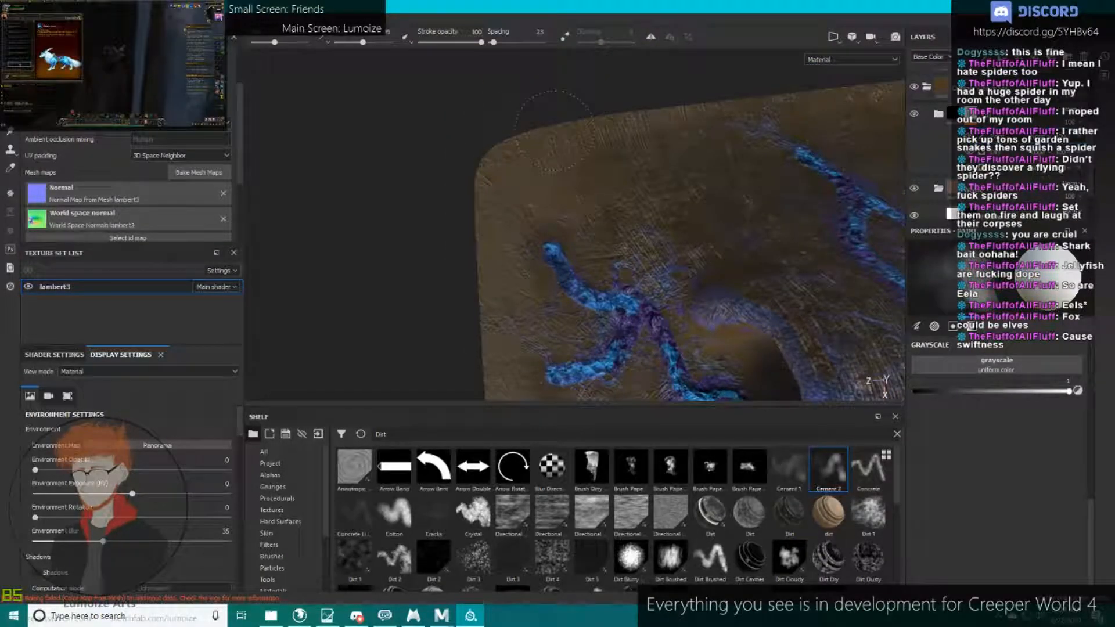
alt+middle_drag(549, 137, 437, 196)
alt+middle_drag(700, 152, 480, 202)
alt+middle_drag(735, 173, 473, 187)
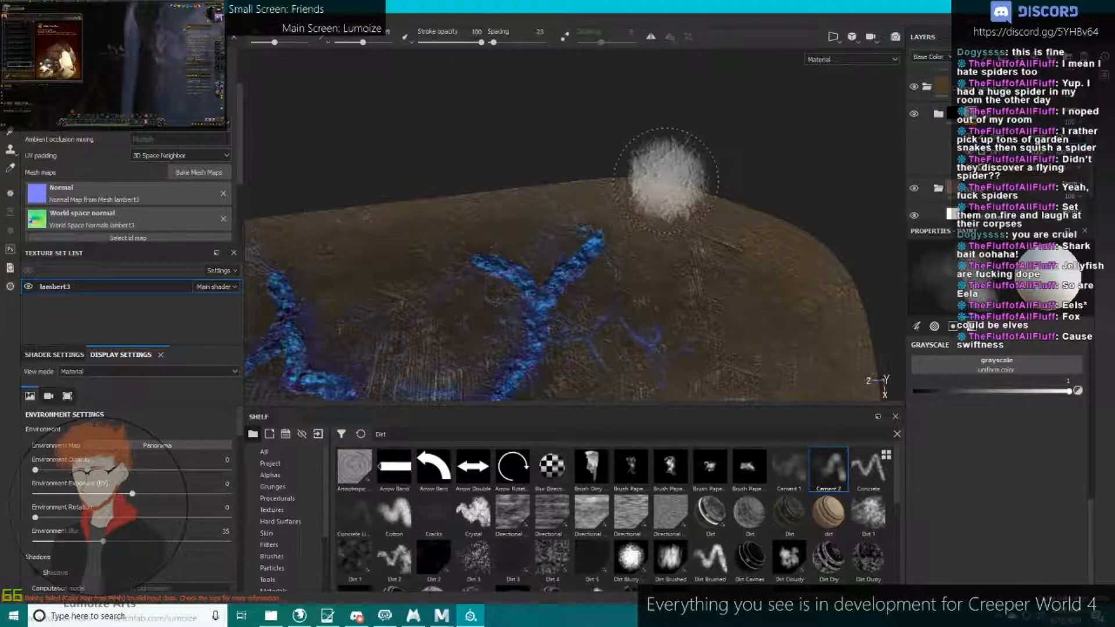
alt+middle_drag(778, 240, 534, 112)
alt+middle_drag(615, 245, 587, 117)
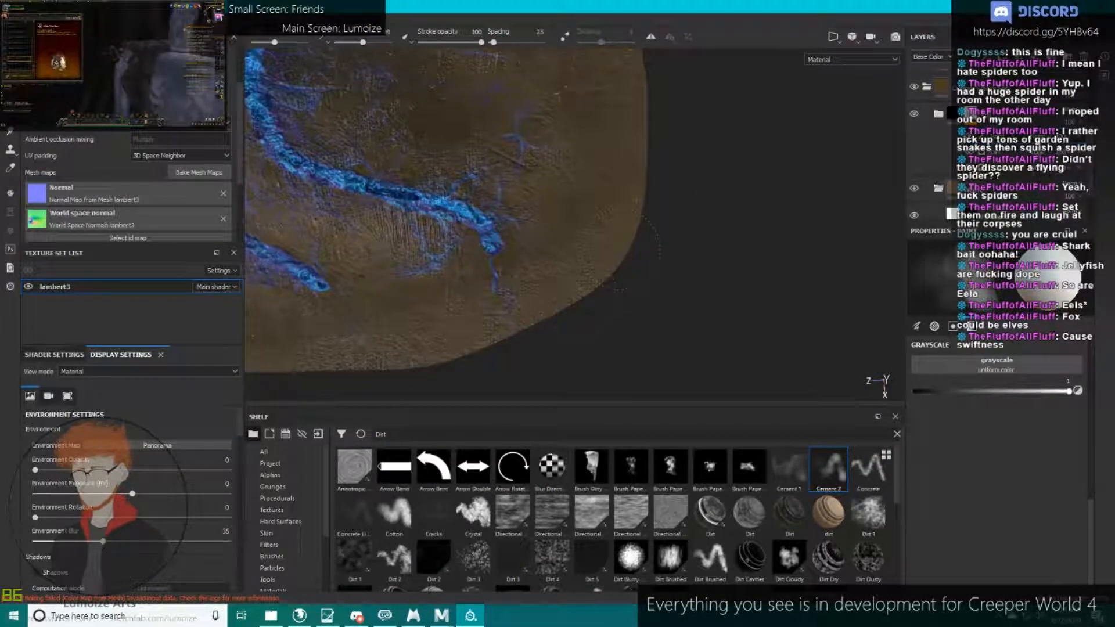
alt+middle_drag(500, 325, 613, 270)
mouse_move(503, 302)
alt+middle_down()
mouse_move(613, 273)
mouse_move(486, 280)
alt+middle_up()
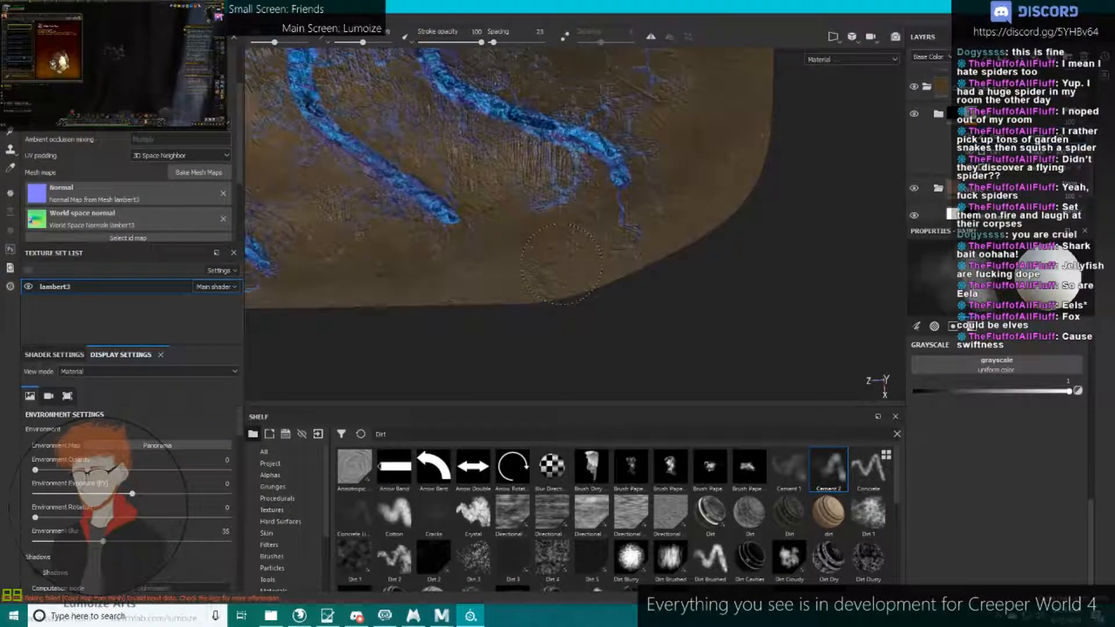
alt+middle_drag(634, 258, 523, 333)
Shrink the Cement 2 brush and paint a finer second pass of dirt mask along the whole rim of the base.
ctrl+right_drag(639, 243, 629, 244)
scroll(630, 244, up, 3)
alt+middle_drag(630, 244, 554, 378)
alt+middle_drag(613, 185, 622, 285)
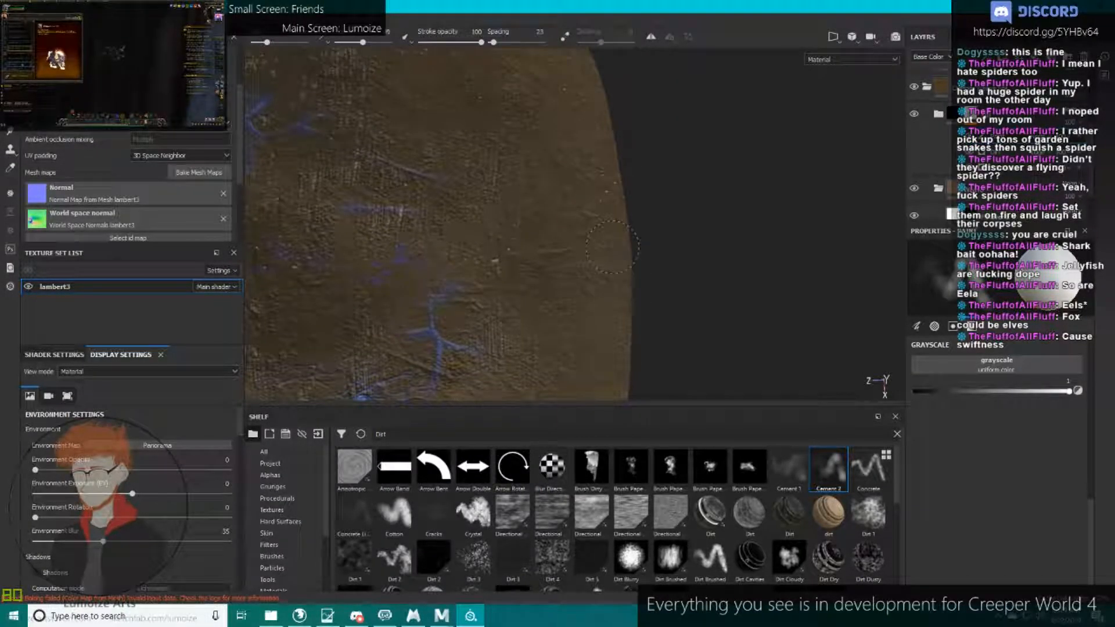
alt+middle_drag(605, 225, 677, 402)
alt+middle_drag(574, 121, 753, 181)
alt+middle_drag(464, 138, 697, 132)
alt+middle_drag(384, 152, 636, 119)
alt+middle_drag(459, 136, 682, 128)
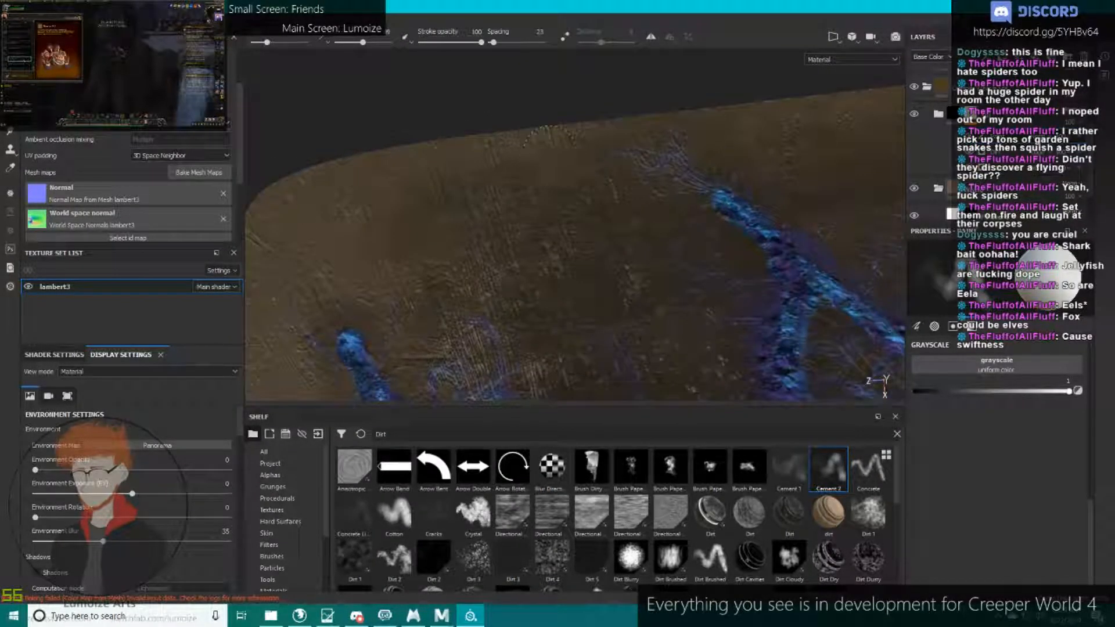
alt+middle_drag(443, 154, 562, 132)
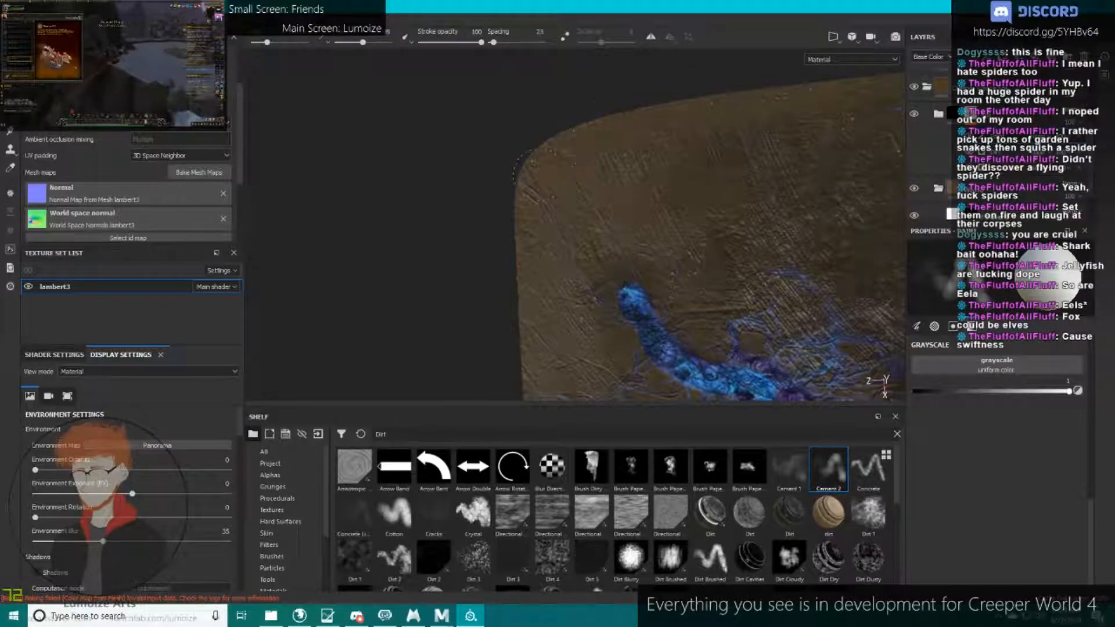
alt+middle_drag(489, 197, 498, 138)
alt+middle_drag(505, 292, 514, 139)
alt+middle_drag(523, 278, 517, 172)
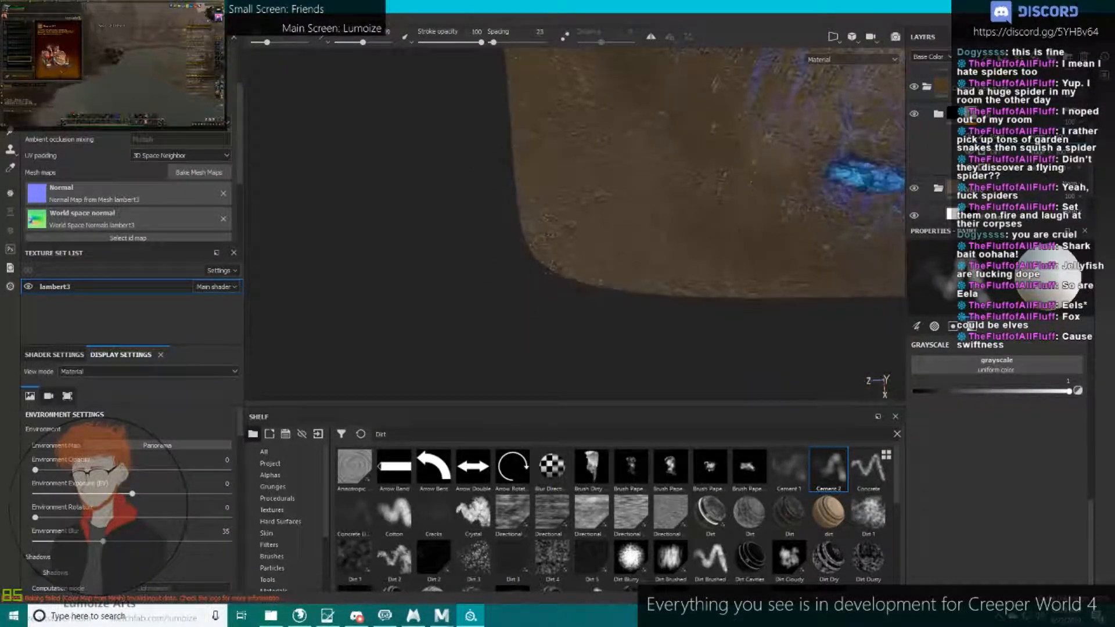
alt+middle_drag(727, 293, 490, 254)
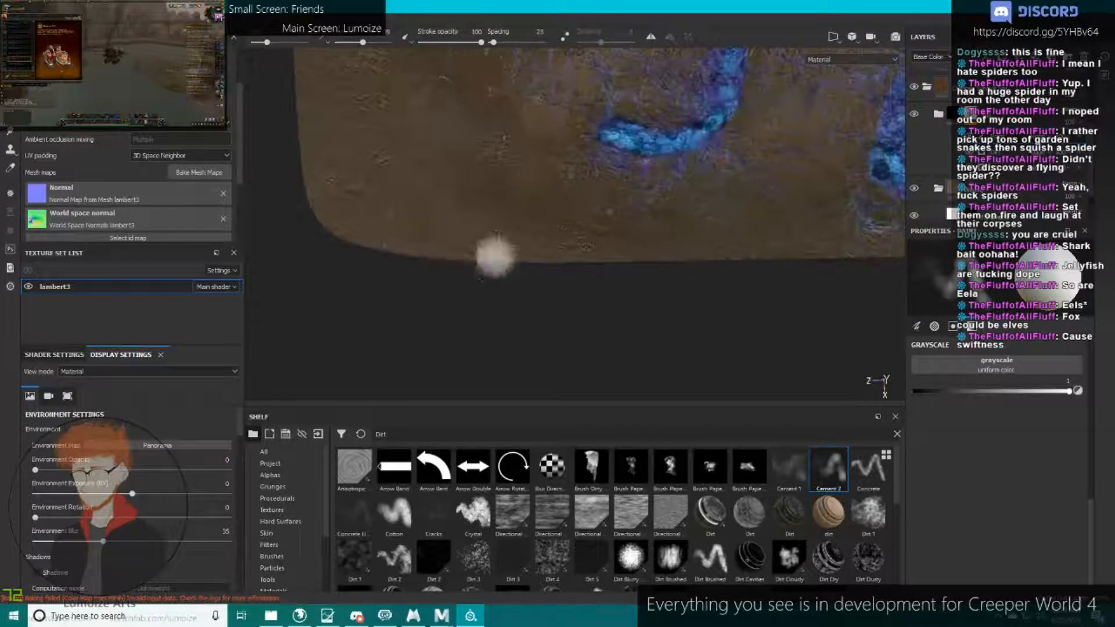
alt+middle_drag(762, 252, 403, 234)
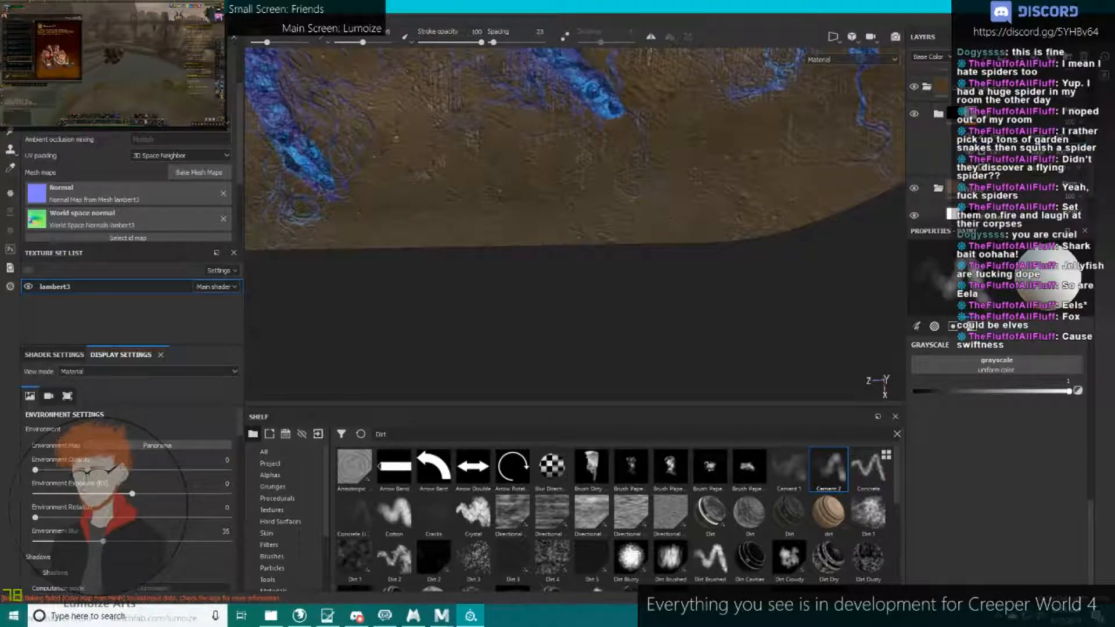
Review the reworked dirt on the whole mound from farther away and close to its side.
scroll(575, 190, down, 6)
alt+drag(575, 191, 786, 229)
scroll(659, 261, up, 3)
alt+drag(660, 261, 609, 174)
scroll(710, 225, up, 3)
scroll(529, 233, down, 4)
scroll(933, 102, up, 4)
Place the first Baked Lighting filter from the shelf above all layers and delete the filter effect from its new layer.
click(927, 192)
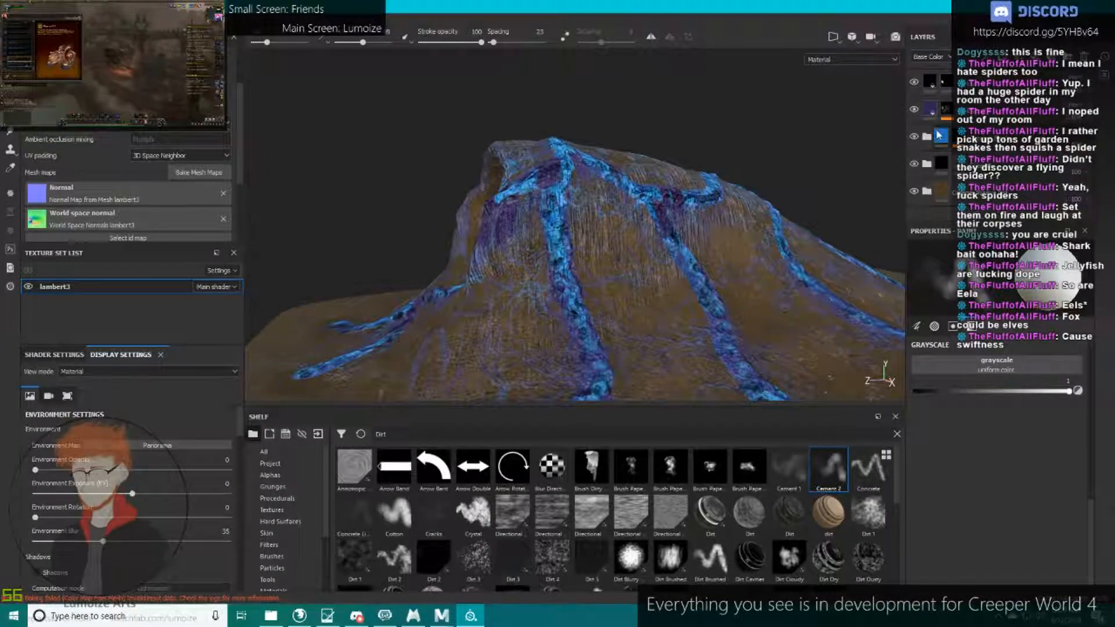
scroll(285, 522, down, 3)
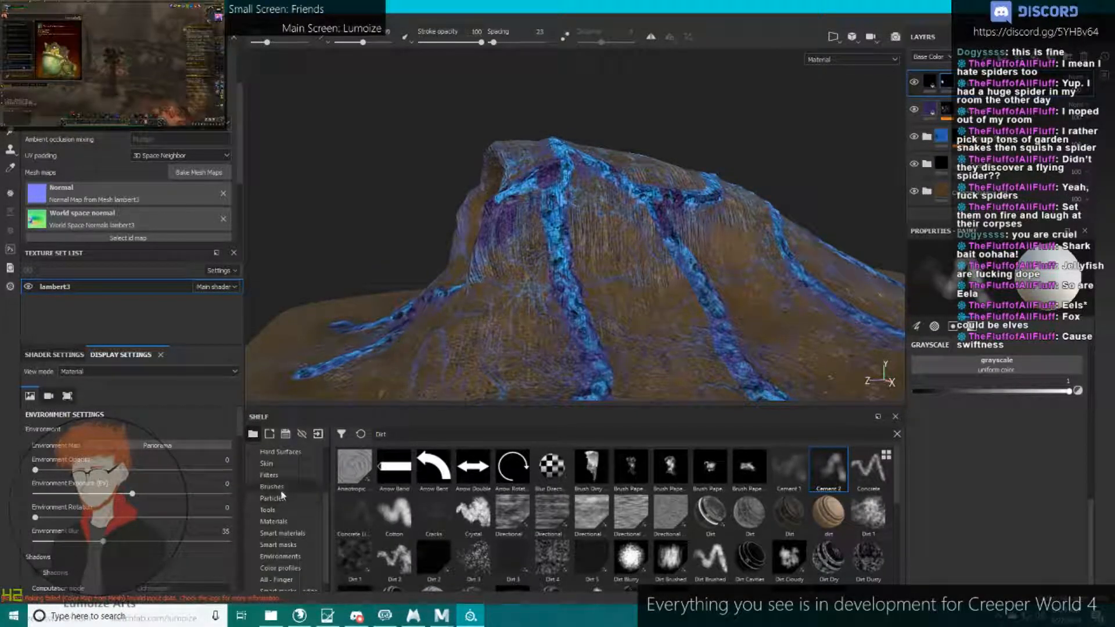
click(269, 475)
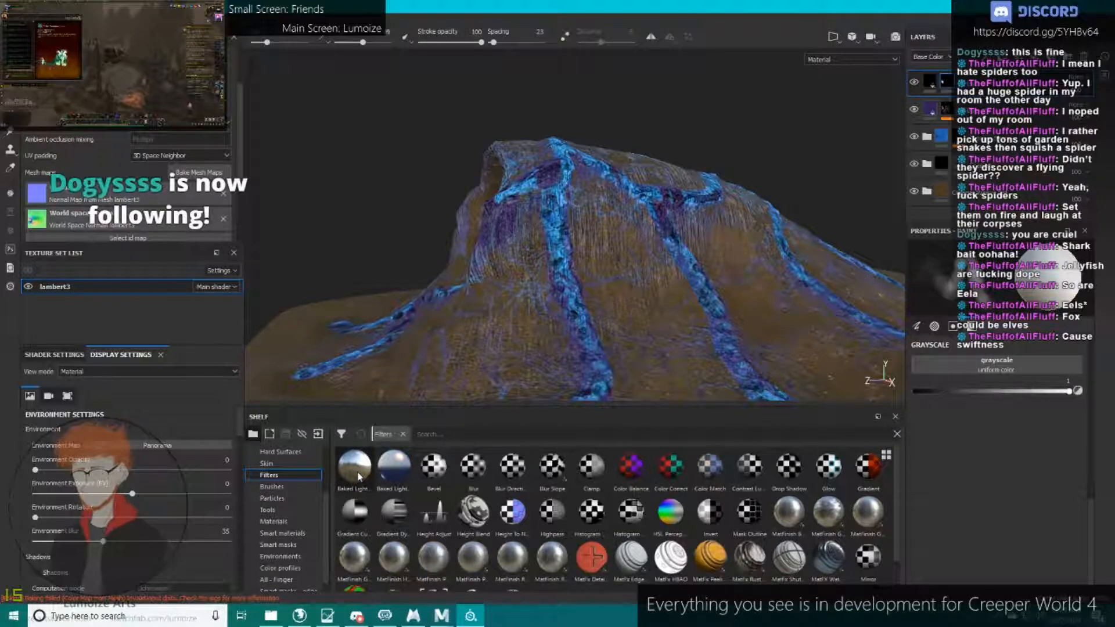
drag(358, 476, 926, 154)
key(Delete)
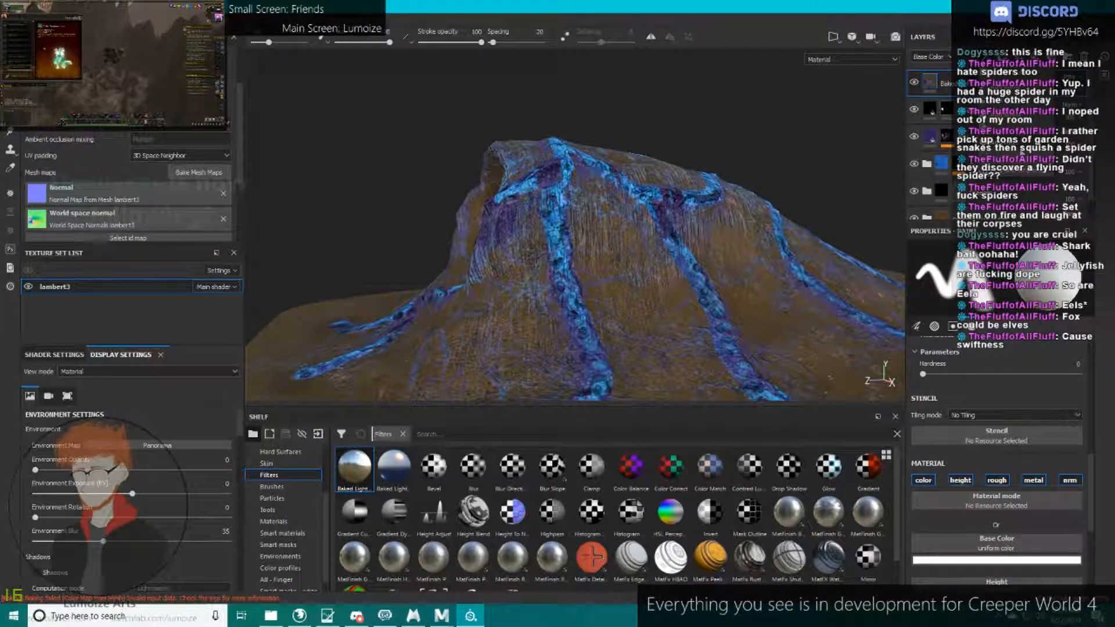
Add a new filter effect to the top Baked Lighting layer and assign the Sharpen filter to it.
click(1020, 153)
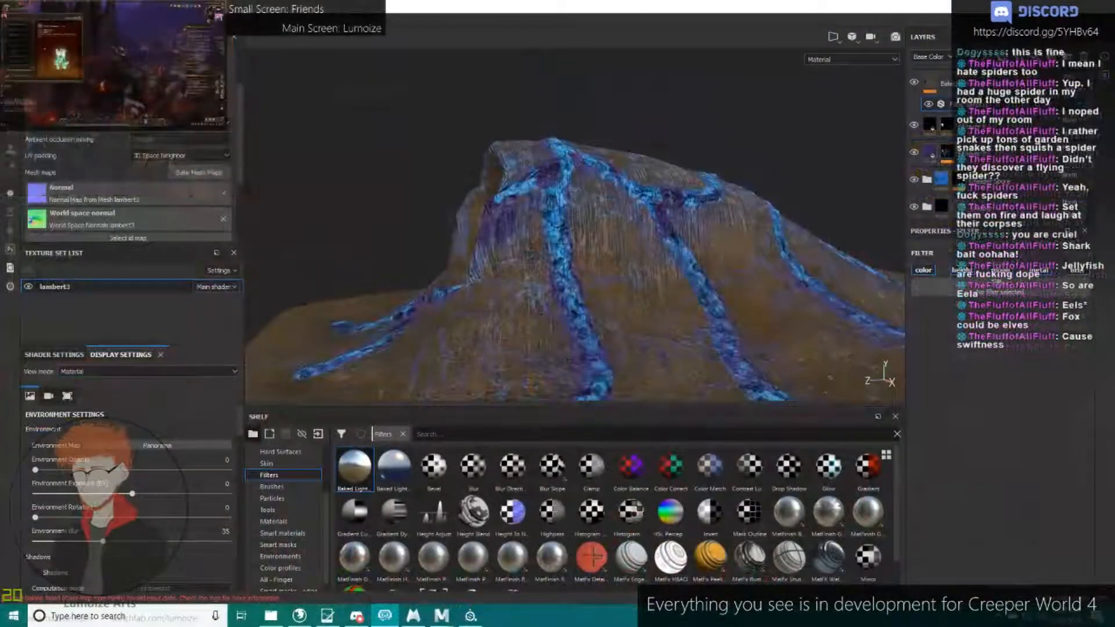
alt+drag(685, 241, 737, 249)
mouse_move(736, 249)
alt+right_down()
mouse_move(952, 233)
mouse_move(901, 225)
alt+right_up()
click(932, 286)
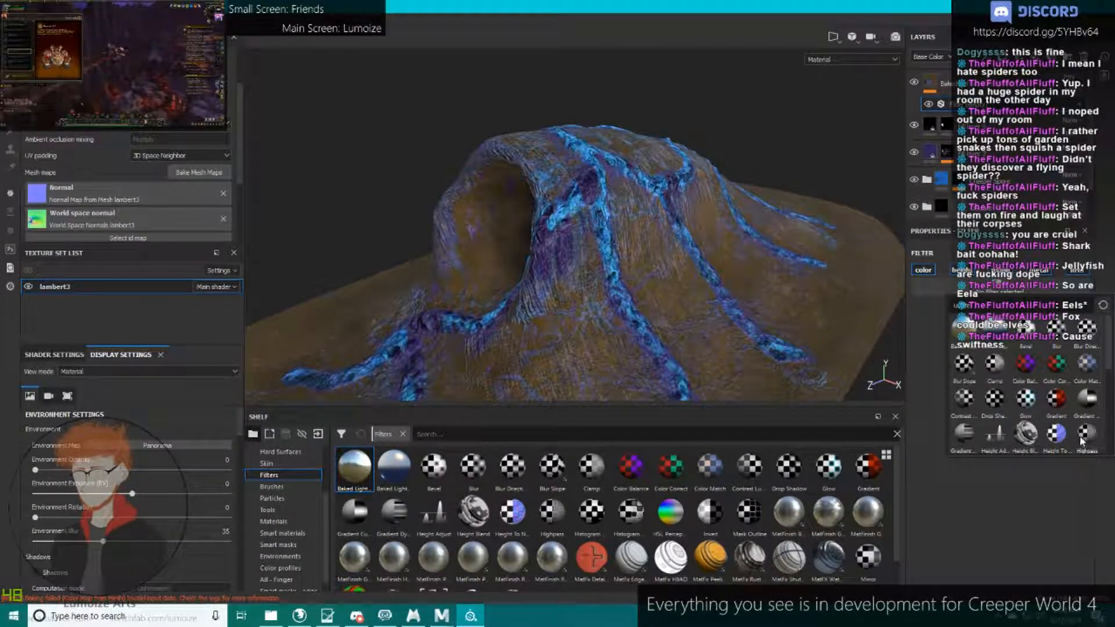
scroll(1058, 416, down, 3)
scroll(1060, 400, down, 3)
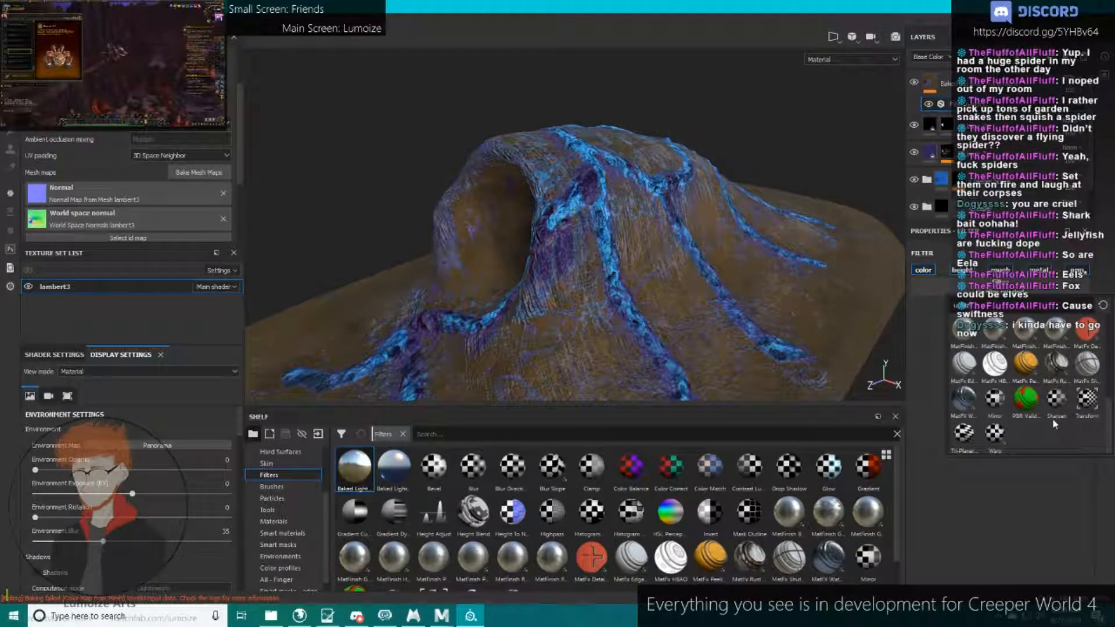
click(1052, 418)
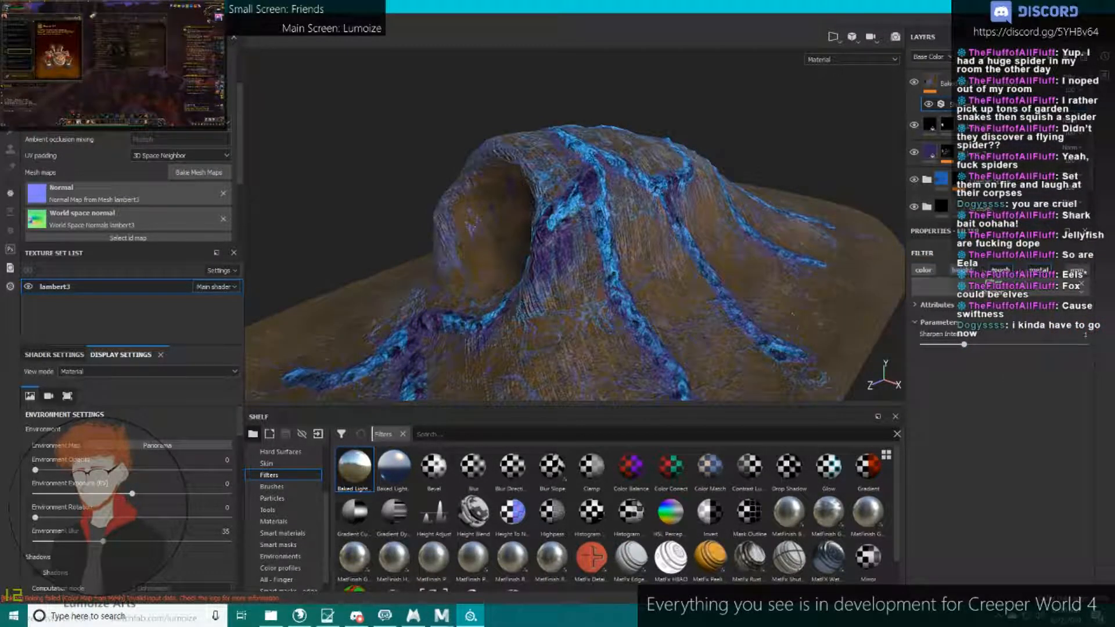
Display only the roughness channel, lower the Sharpen filter's intensity to 0.47 and compare the mound with and without the layer.
click(92, 371)
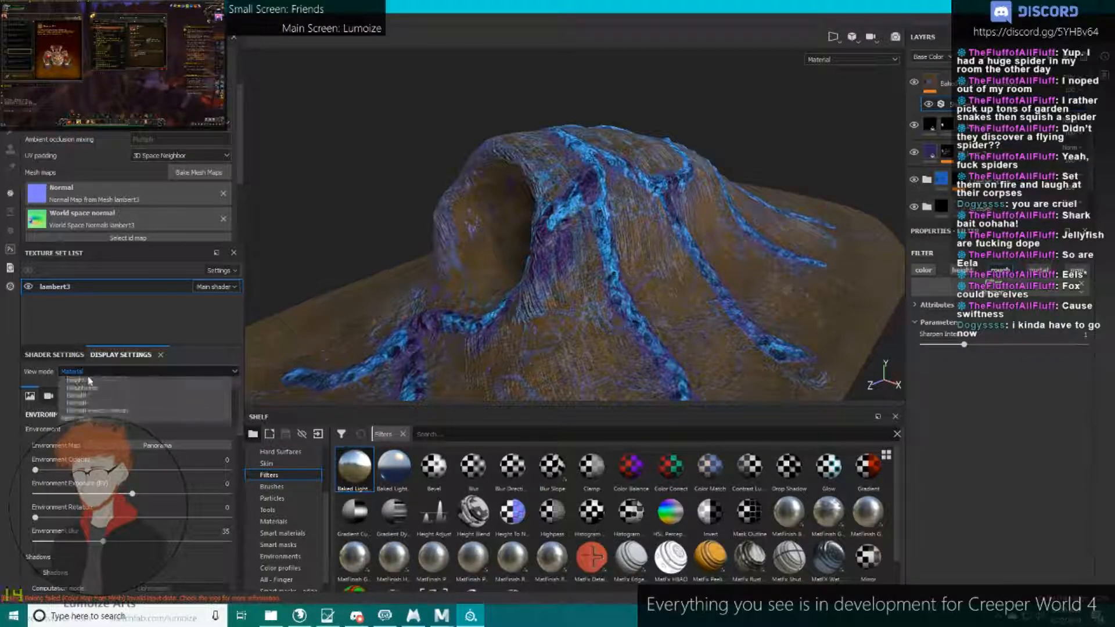
click(76, 408)
alt+middle_drag(572, 167, 373, 176)
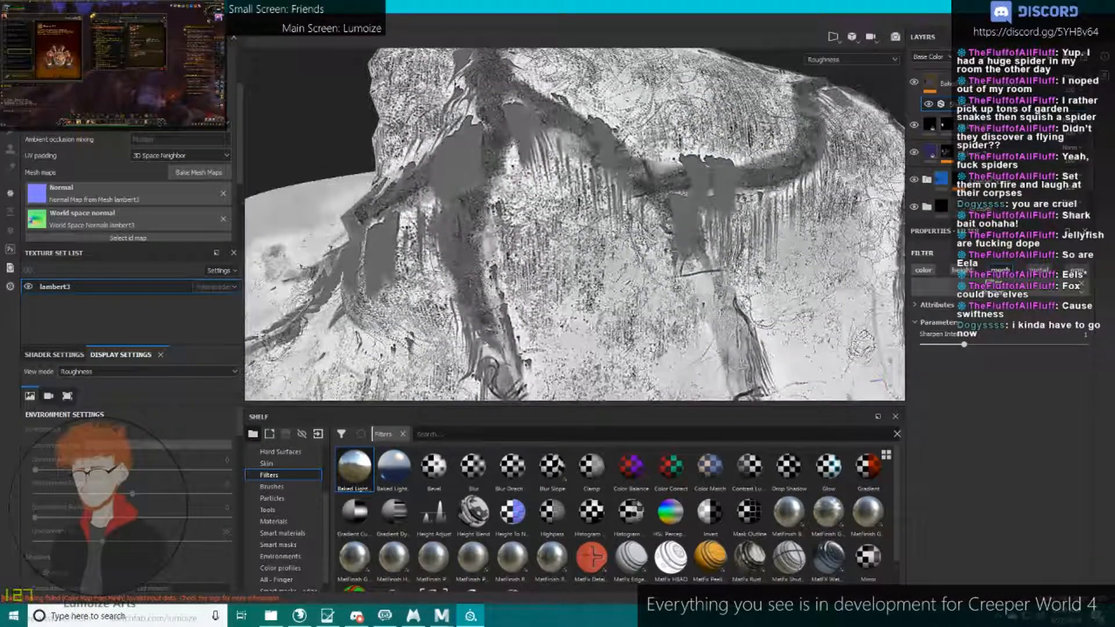
click(914, 83)
drag(964, 345, 942, 344)
click(914, 83)
click(914, 83)
alt+drag(672, 207, 733, 172)
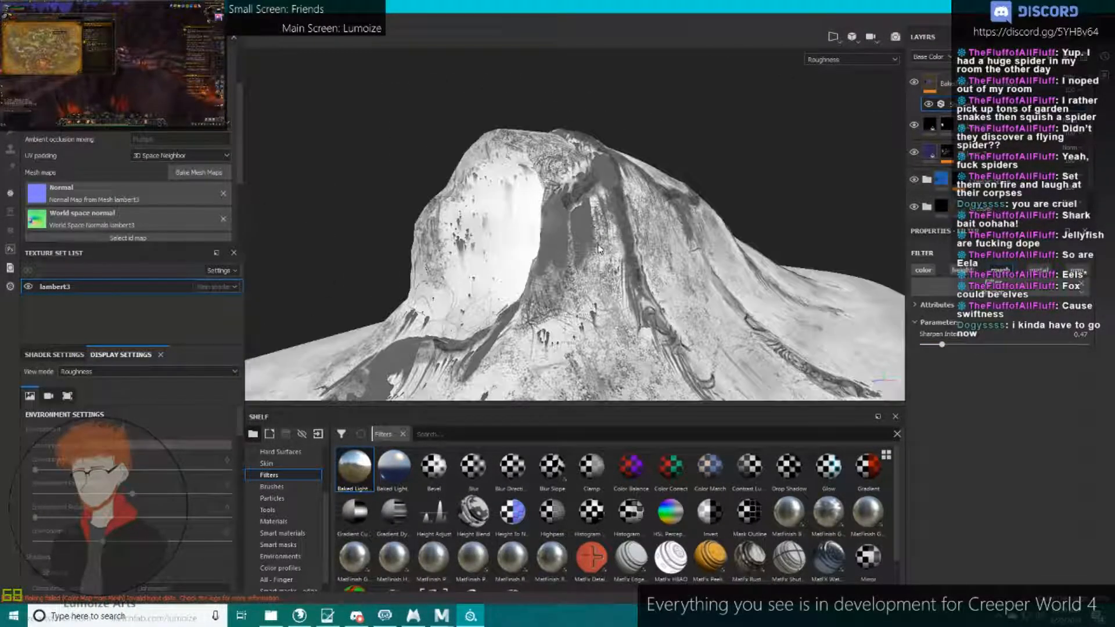
Switch the viewport back to the full Material view and check the sharpened veins on the mound.
click(168, 372)
click(168, 381)
scroll(628, 215, up, 5)
alt+drag(627, 215, 593, 267)
scroll(648, 256, down, 4)
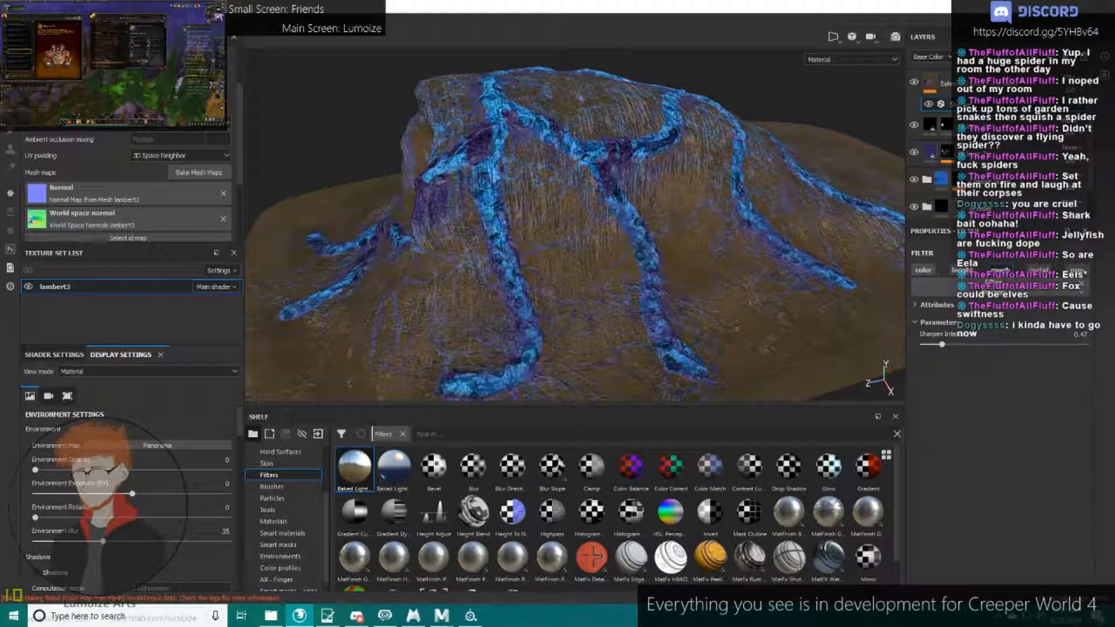
Try the MatFX Water Drops filter by placing it from the shelf above all layers.
scroll(557, 505, down, 1)
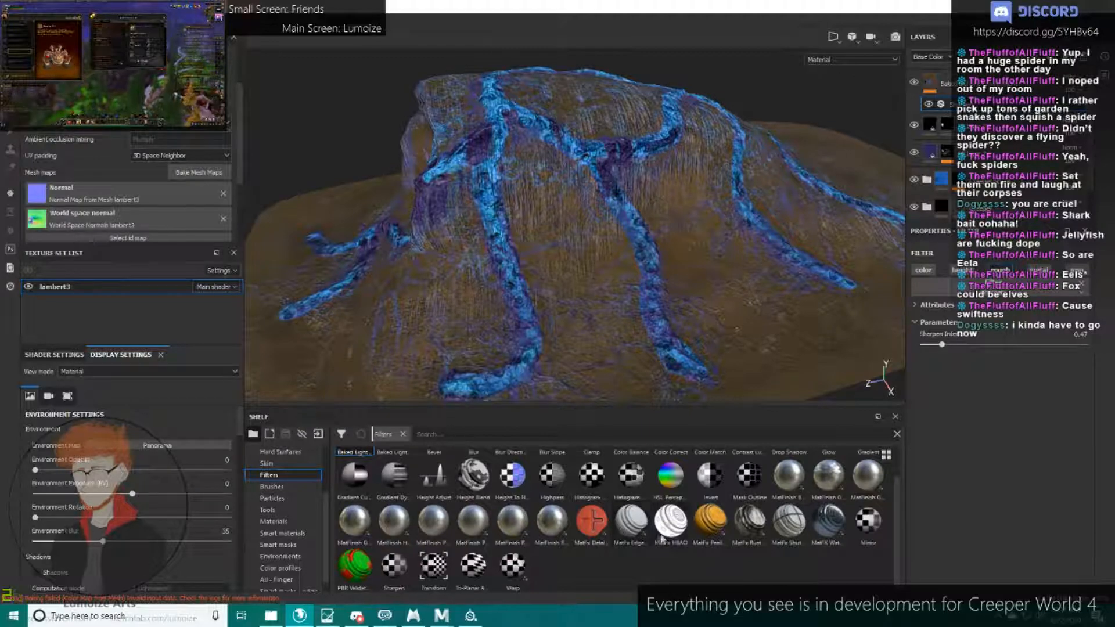
mouse_move(678, 527)
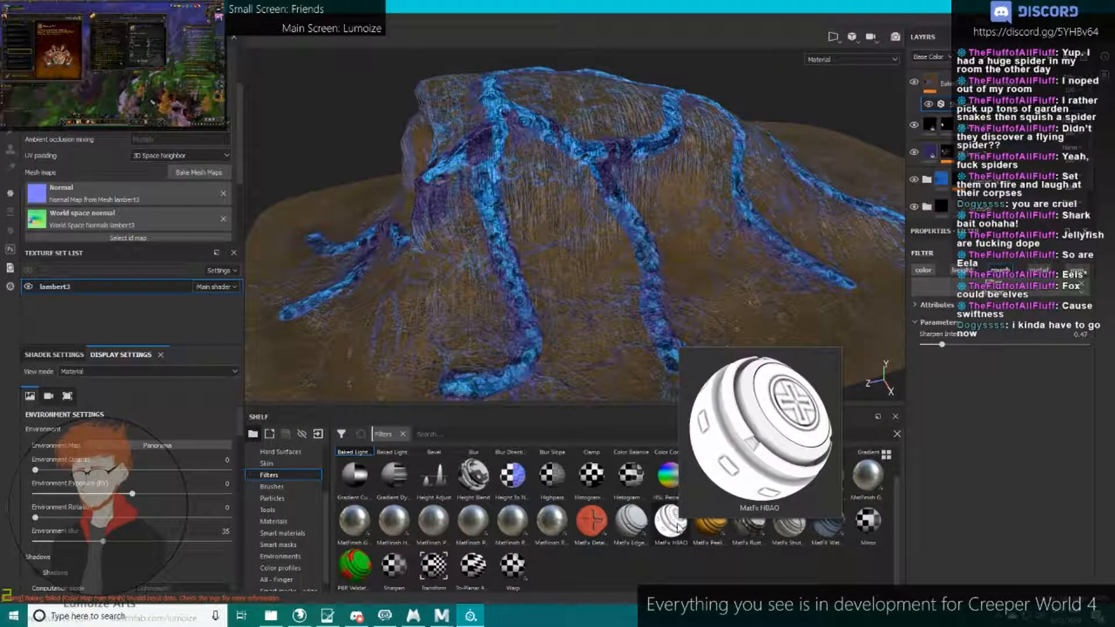
mouse_move(745, 529)
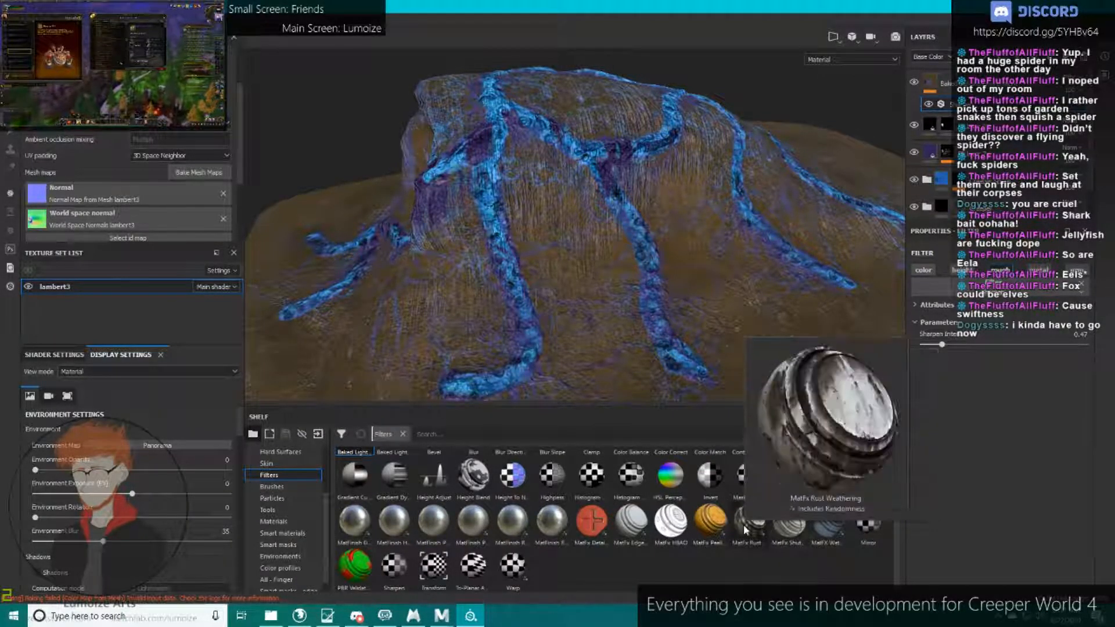
mouse_move(816, 543)
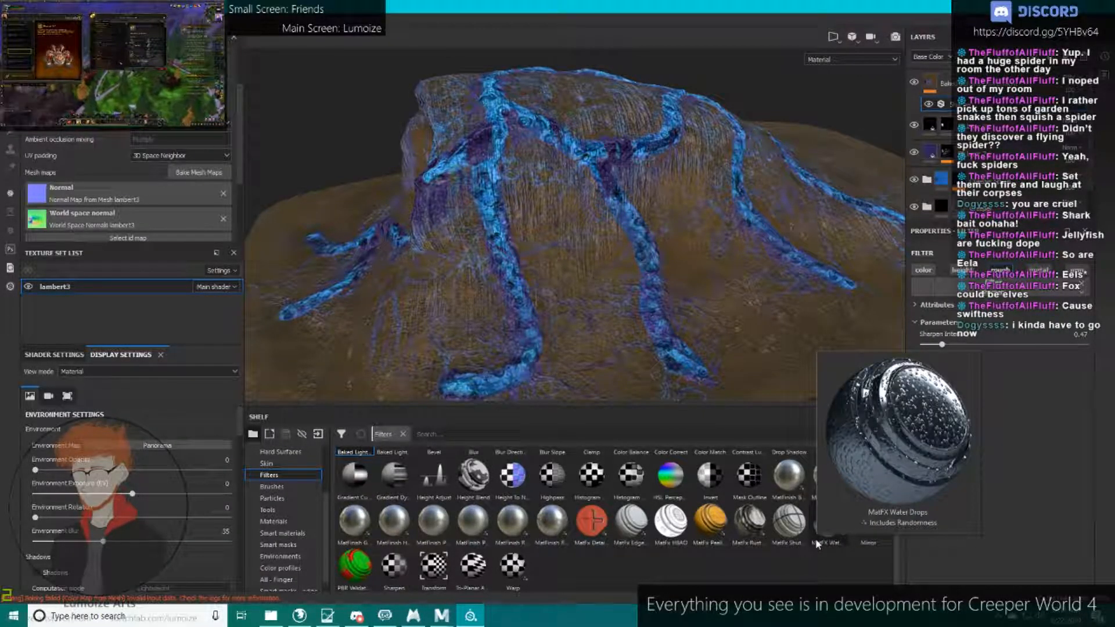
drag(817, 544, 953, 78)
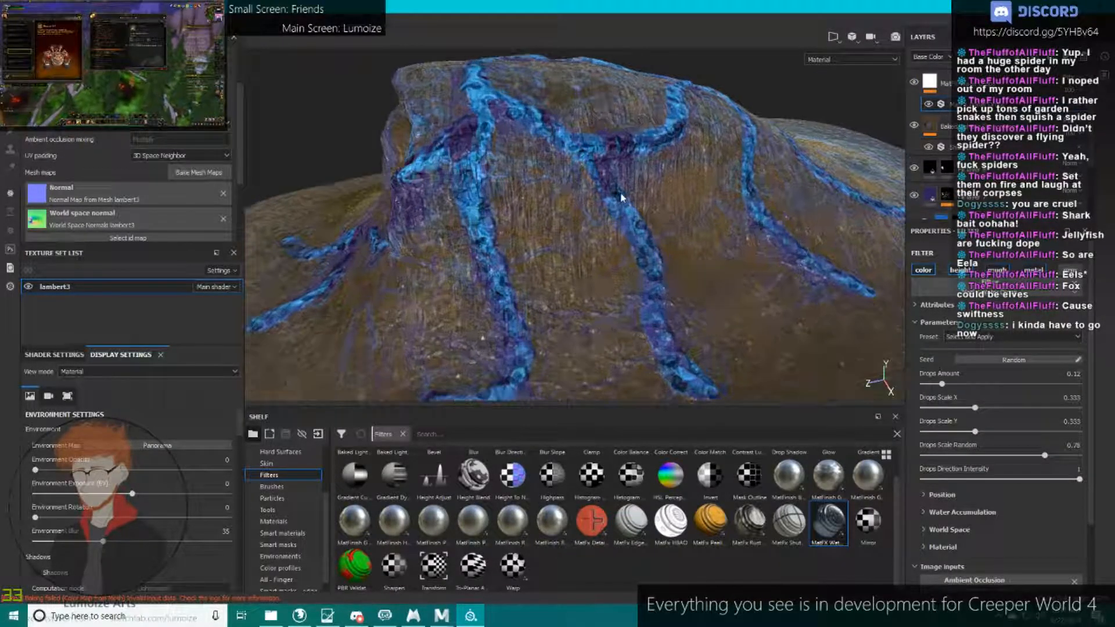
Examine the water drops up close on the veins, the mound's side and the surrounding ground.
alt+drag(721, 196, 622, 189)
alt+right_drag(621, 189, 662, 214)
alt+drag(662, 215, 630, 238)
alt+right_drag(630, 238, 575, 214)
alt+drag(575, 215, 604, 212)
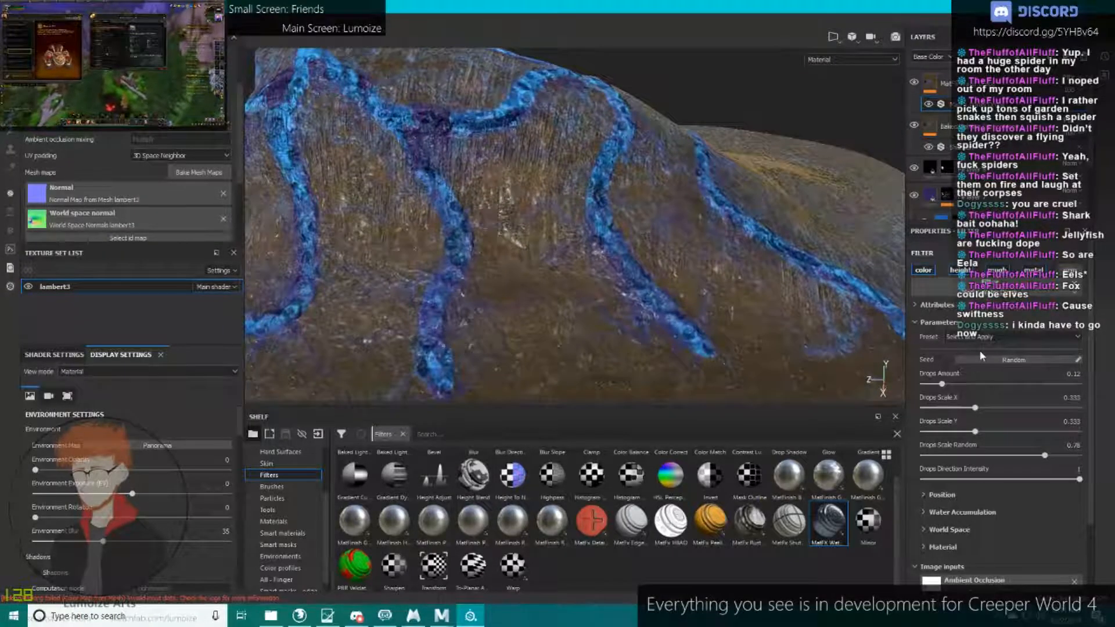
scroll(941, 349, down, 2)
scroll(944, 340, up, 2)
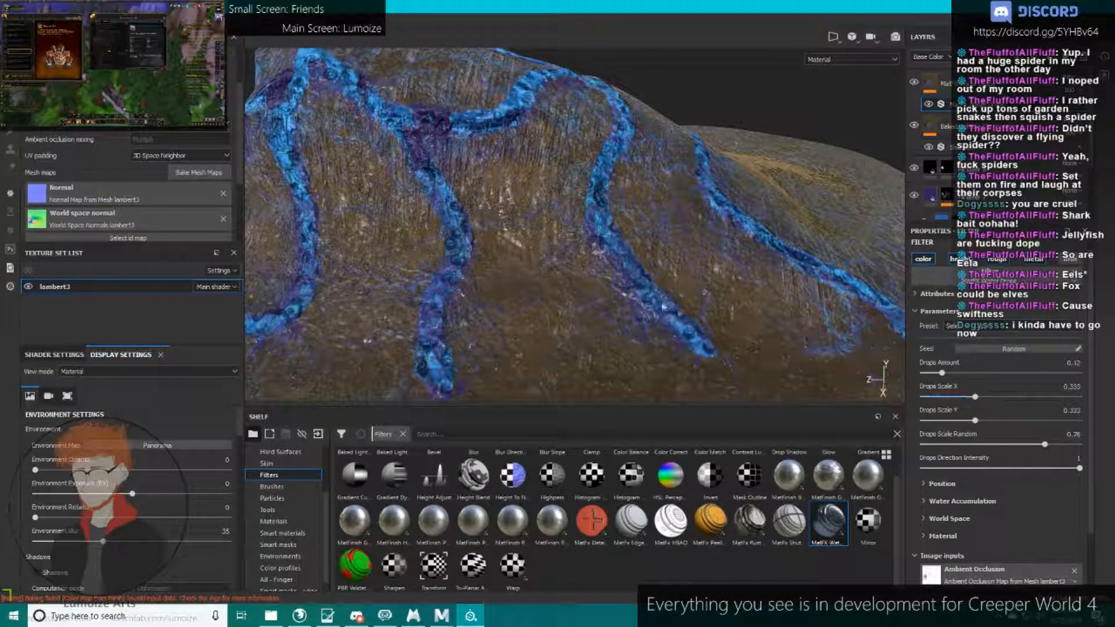
alt+right_drag(650, 331, 705, 342)
alt+middle_drag(705, 343, 648, 244)
mouse_move(648, 243)
alt+mouse_down()
mouse_move(632, 256)
mouse_move(654, 241)
alt+mouse_up()
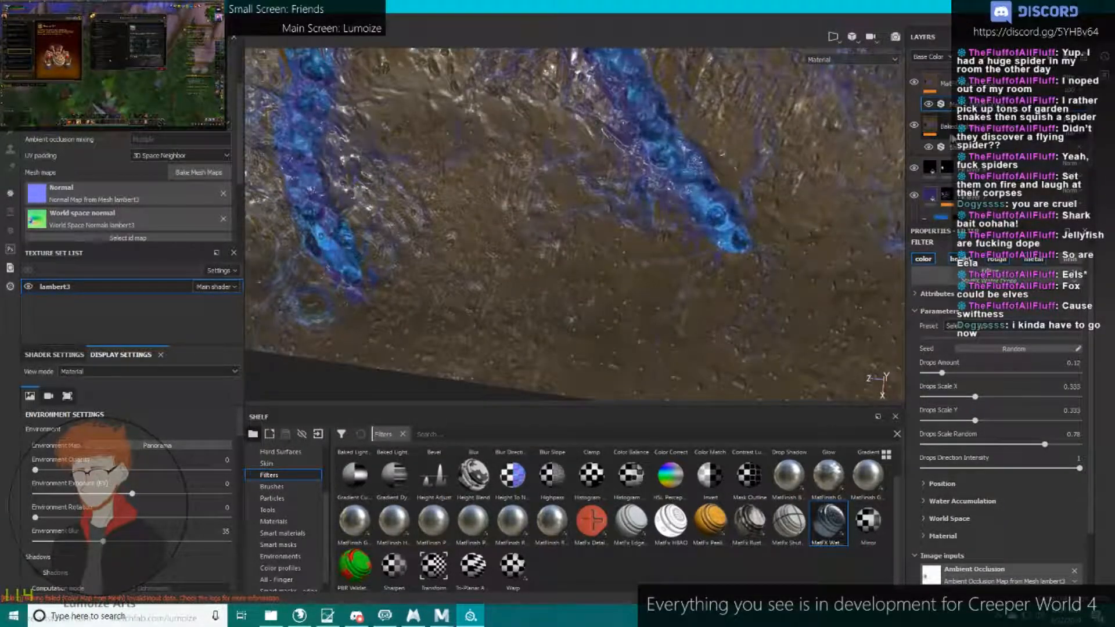
scroll(915, 158, down, 2)
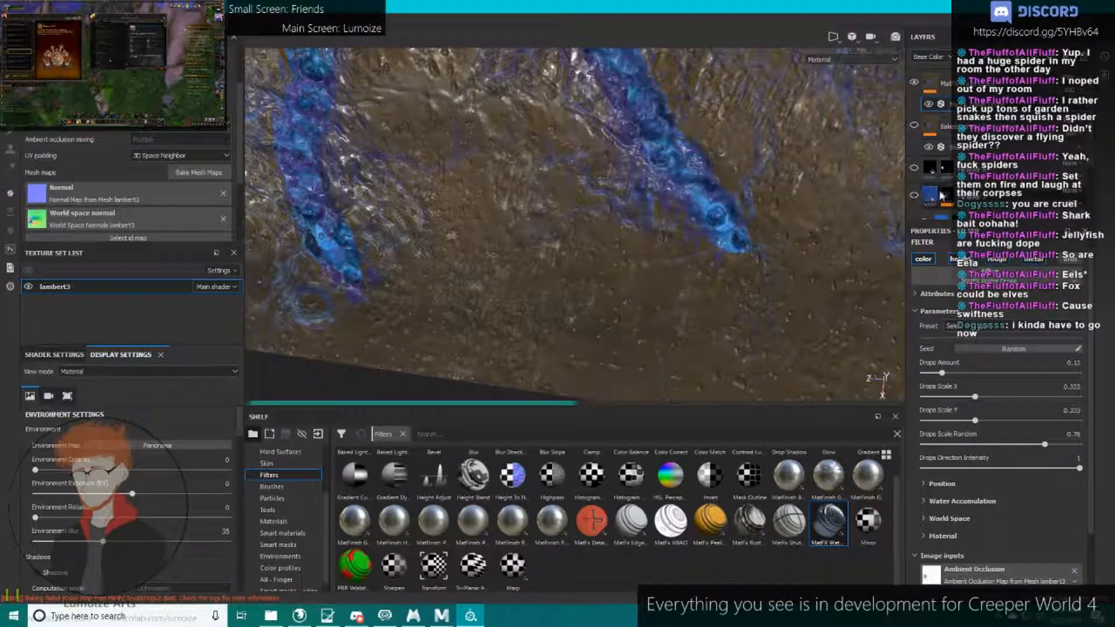
Hide the layers and folders beneath the Water Drops filter to isolate the drops on the bare mound.
click(914, 172)
click(914, 199)
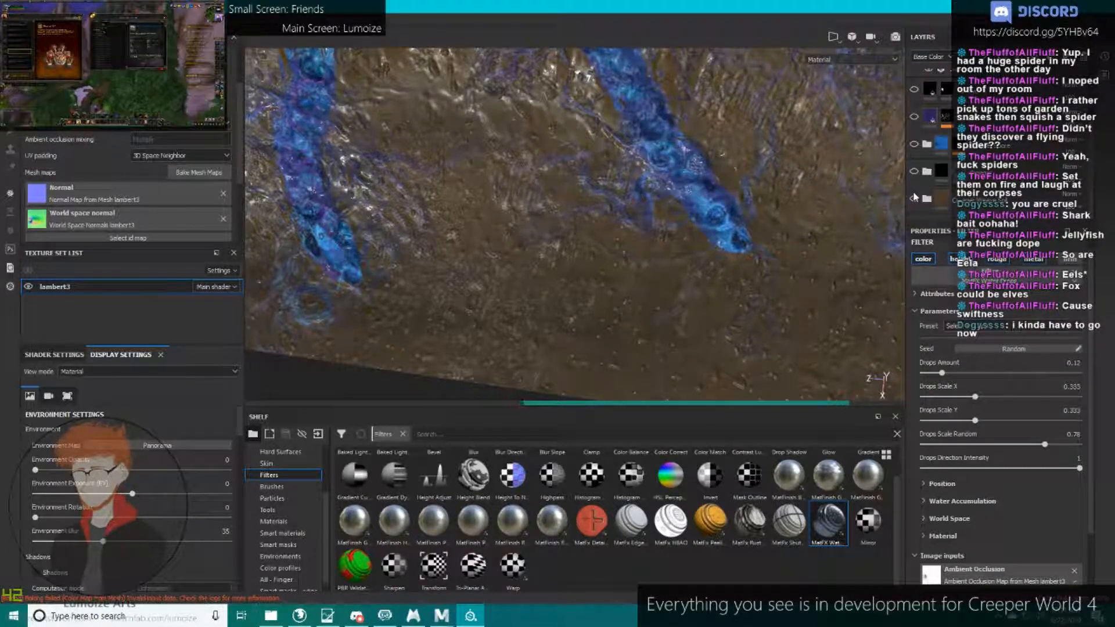
alt+right_drag(758, 186, 751, 215)
alt+drag(751, 215, 610, 215)
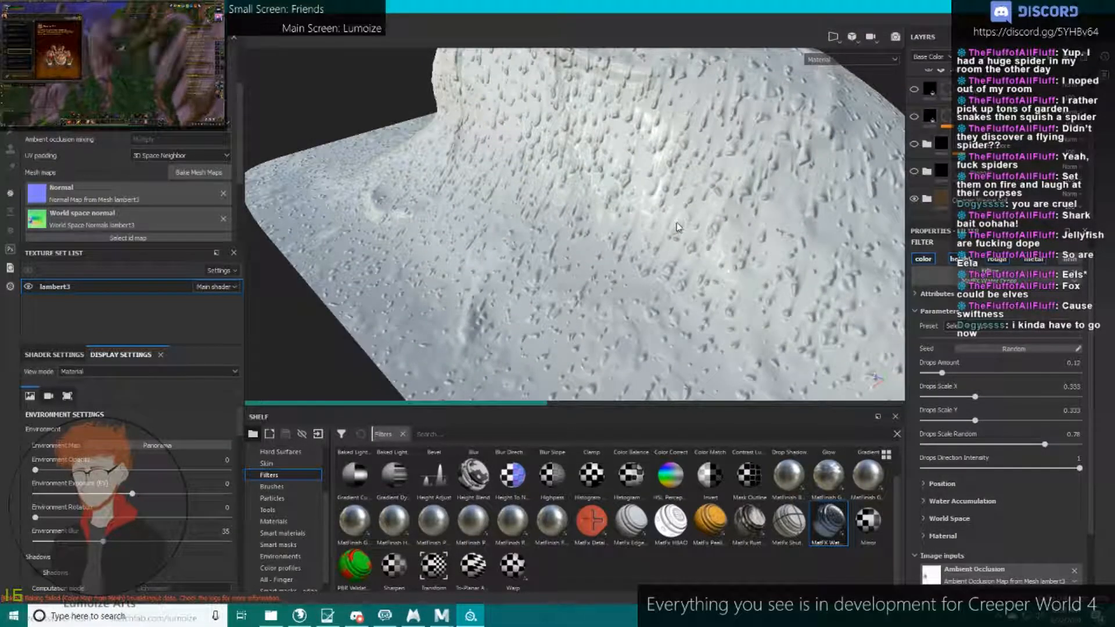
alt+drag(683, 214, 621, 229)
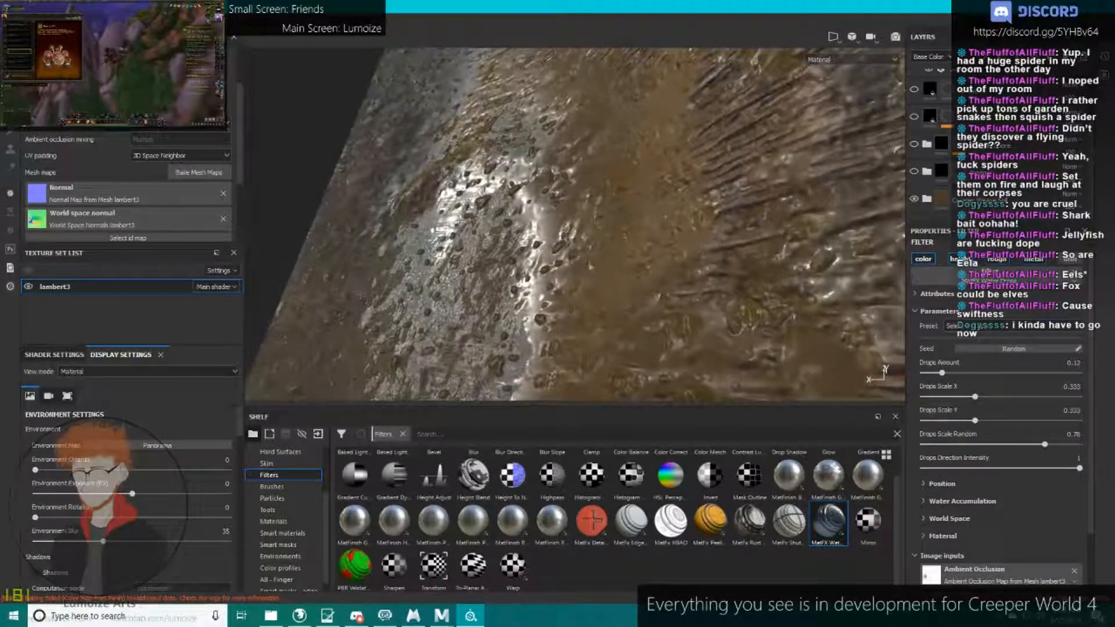
click(914, 200)
alt+drag(746, 205, 827, 200)
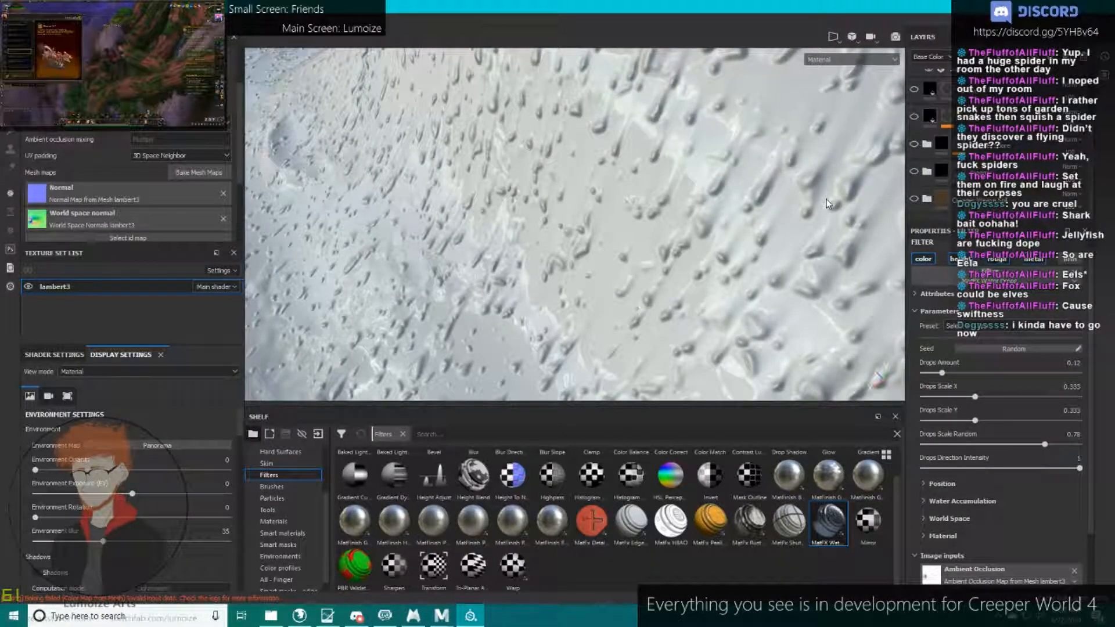
Try smaller water drops by setting both Drops Scale X and Drops Scale Y to 0.21.
drag(975, 397, 942, 397)
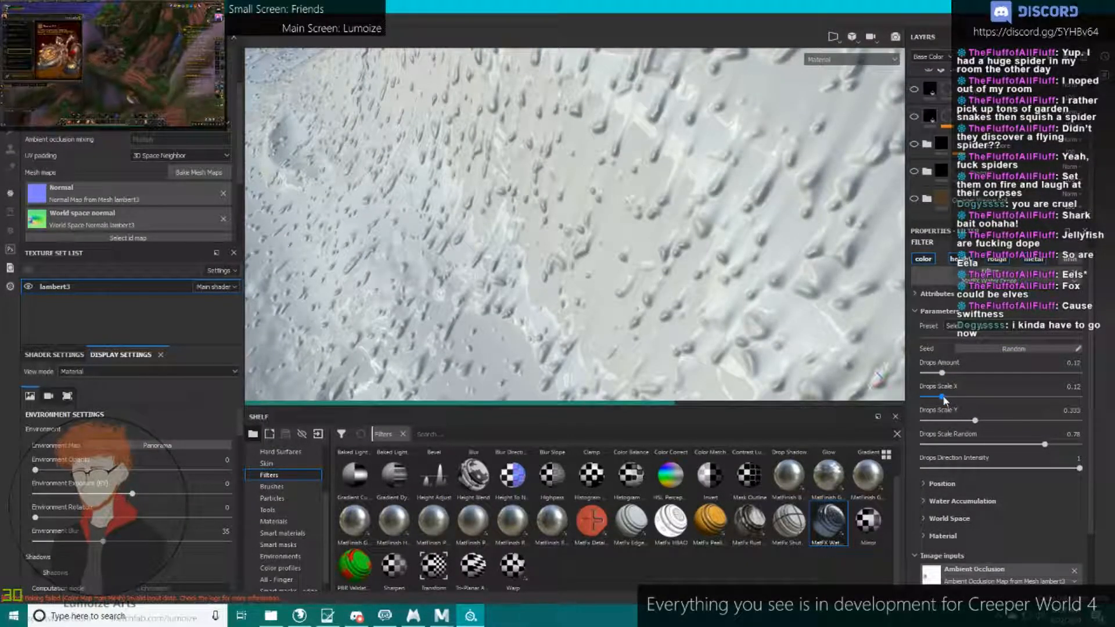
click(944, 420)
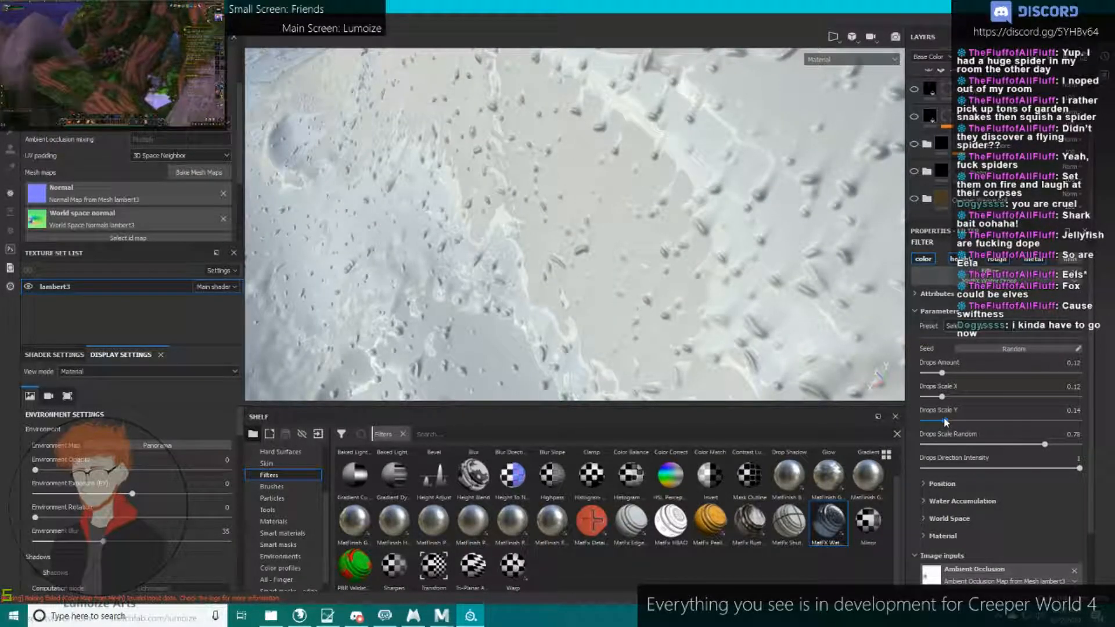
click(956, 397)
click(957, 421)
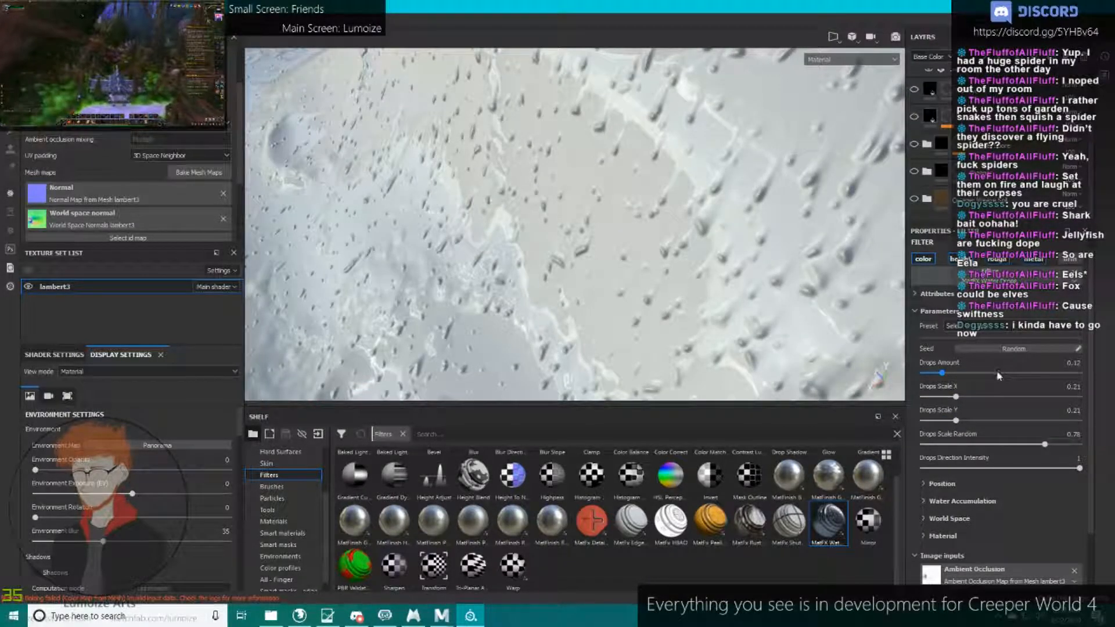
Undo the Drops Scale X and Y changes of the Water Drops filter.
mouse_move(633, 296)
alt+mouse_down()
mouse_move(720, 209)
mouse_move(627, 278)
alt+mouse_up()
key(ctrl+z)
key(ctrl+z)
key(ctrl+z)
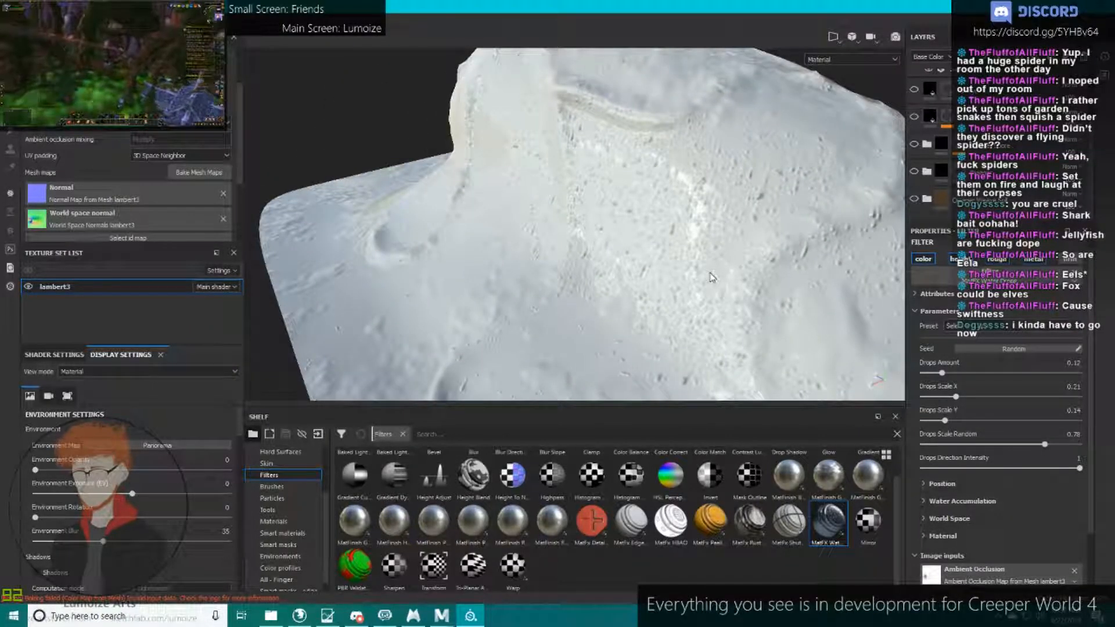
key(ctrl+z)
key(ctrl+z)
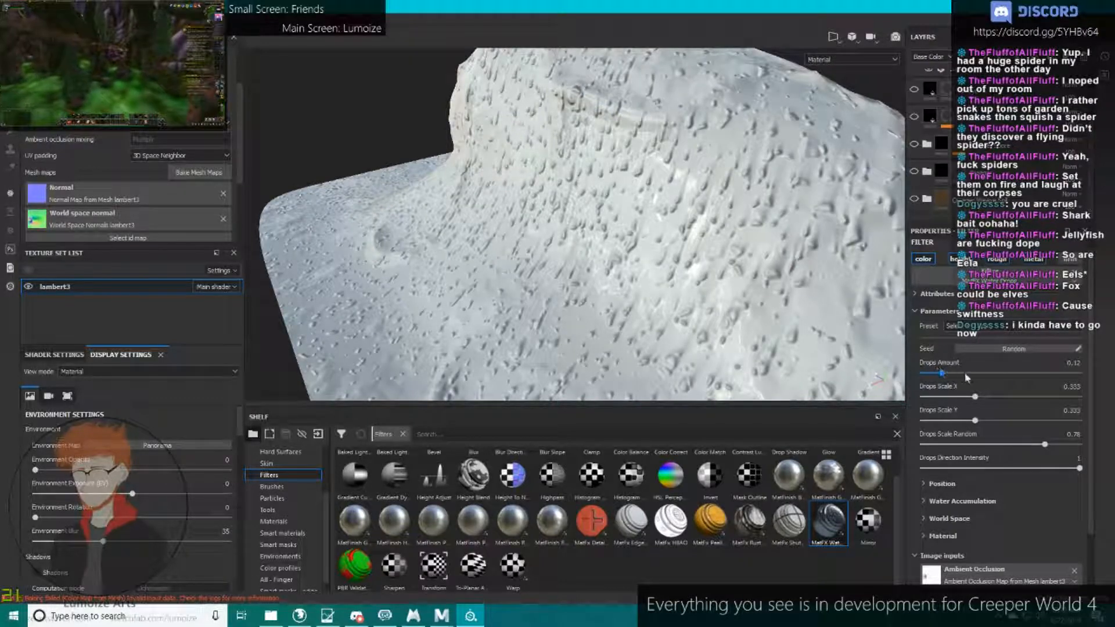
Try a Drops Amount of 0.35 and compare the drops with and without the brown base folder.
drag(967, 375, 978, 373)
alt+drag(674, 275, 714, 262)
alt+right_drag(714, 262, 653, 259)
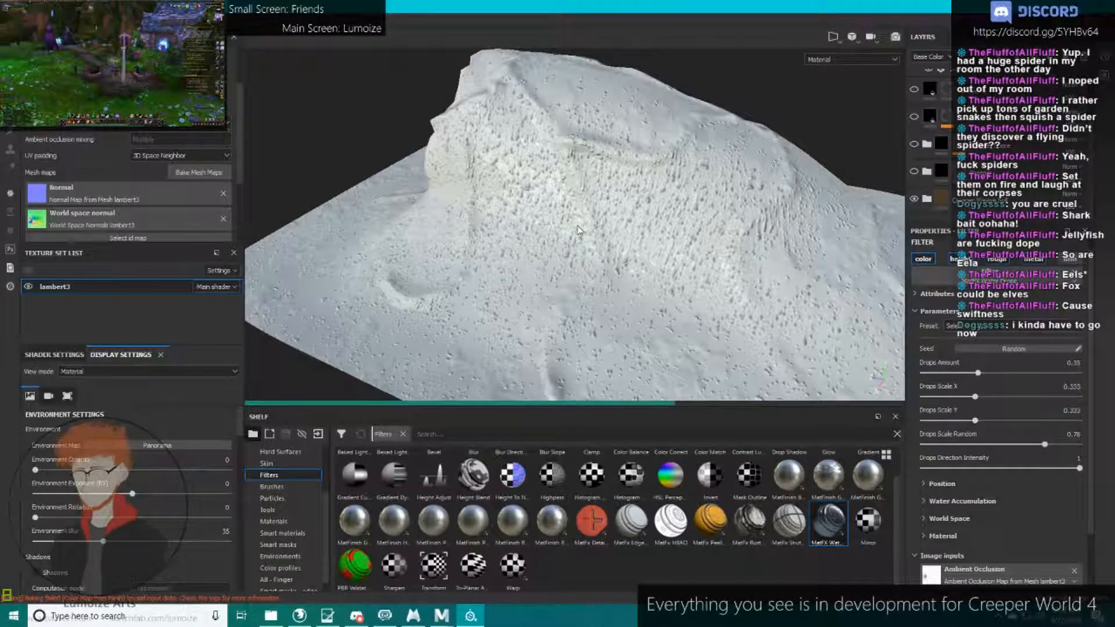
scroll(576, 224, up, 6)
alt+drag(576, 224, 842, 207)
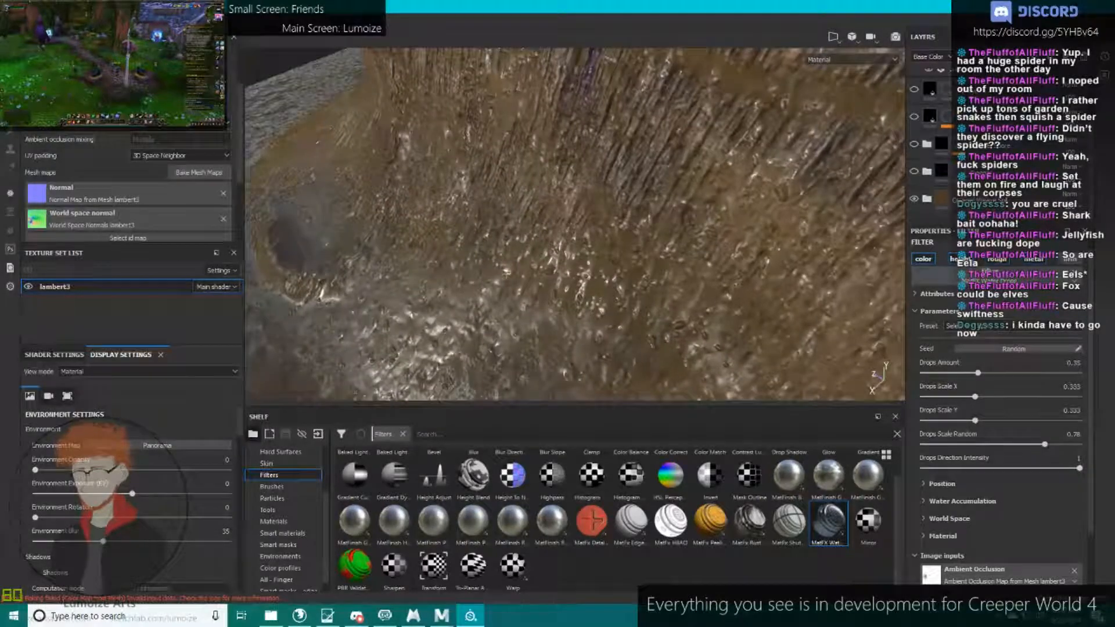
click(915, 200)
Delete the Water Drops filter layer and make the hidden layers and folders visible again.
scroll(929, 174, up, 3)
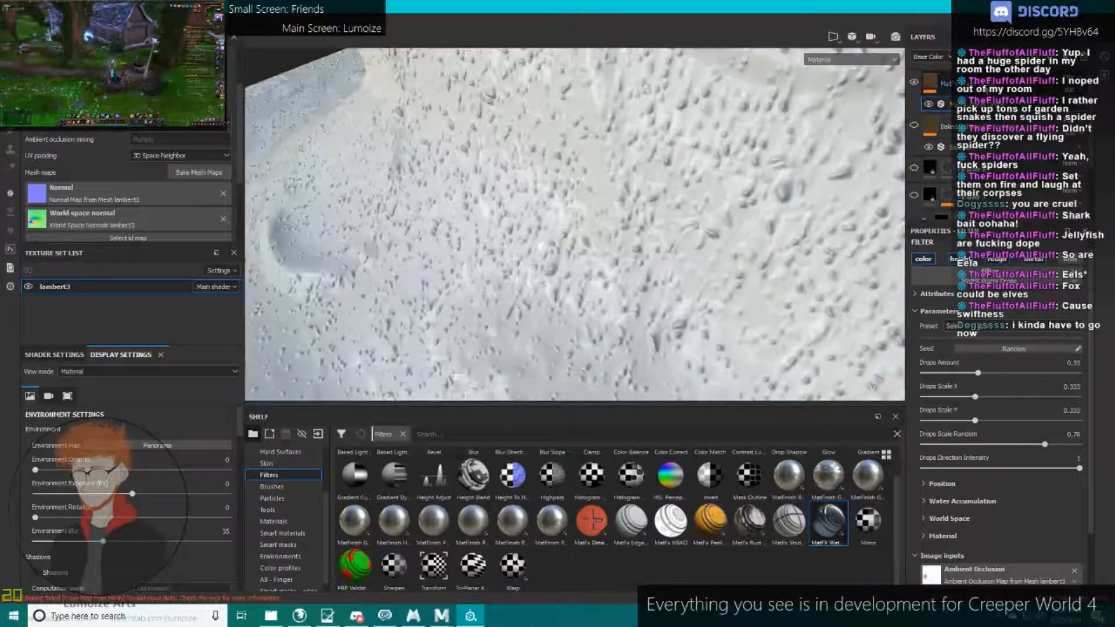
key(Delete)
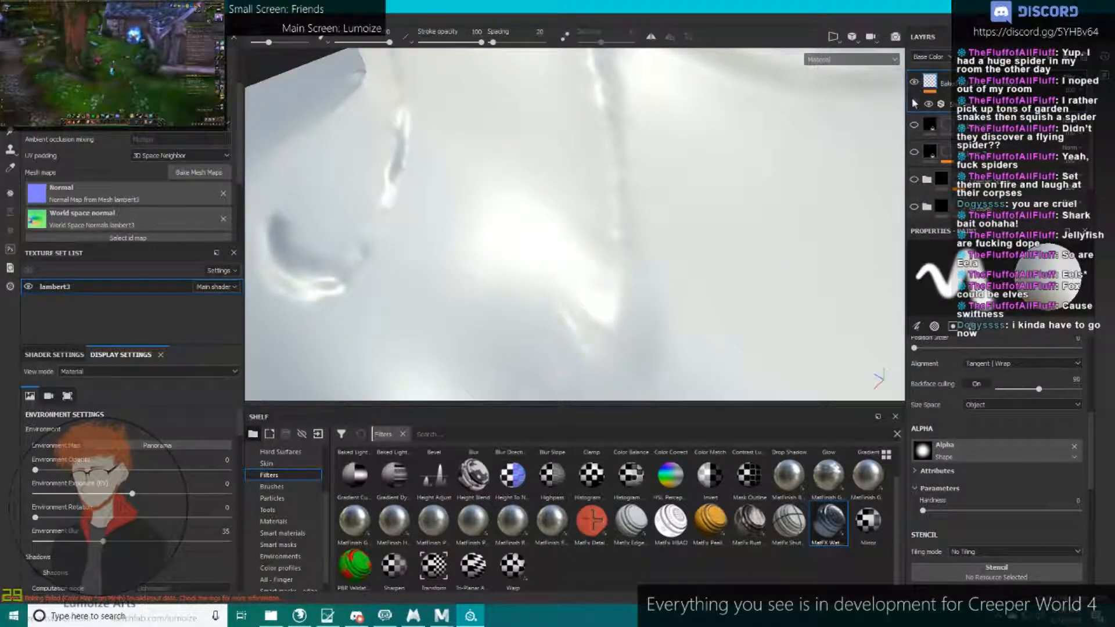
click(914, 152)
click(913, 179)
click(914, 206)
scroll(918, 203, down, 2)
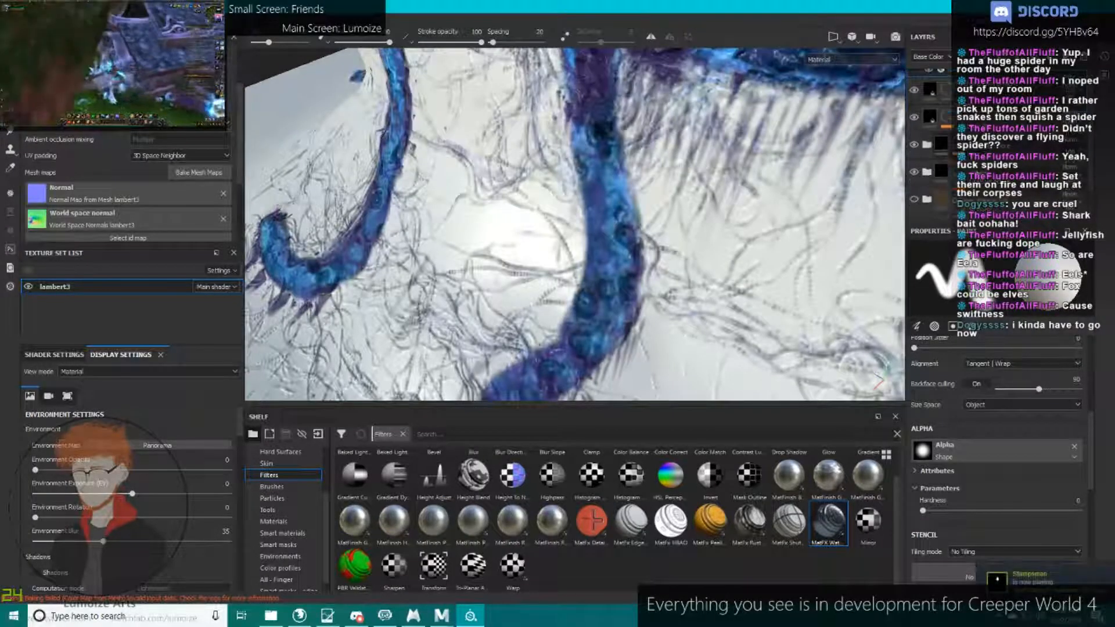
click(914, 199)
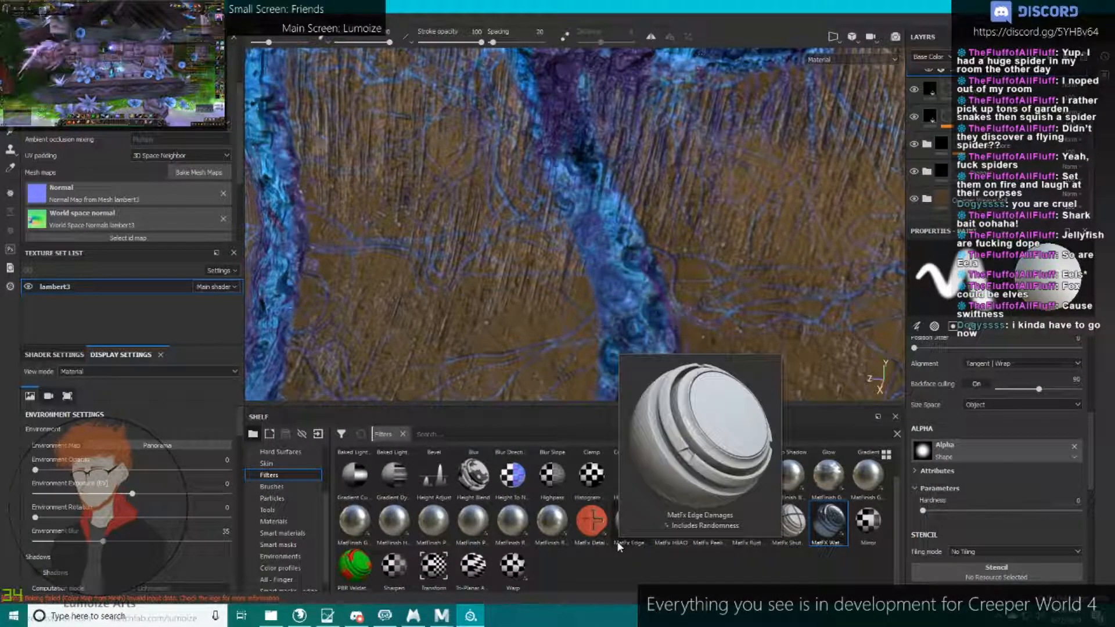
Browse the shelf's filters, environments, color profiles, fingerprint textures and edge smart masks for another effect.
mouse_move(612, 531)
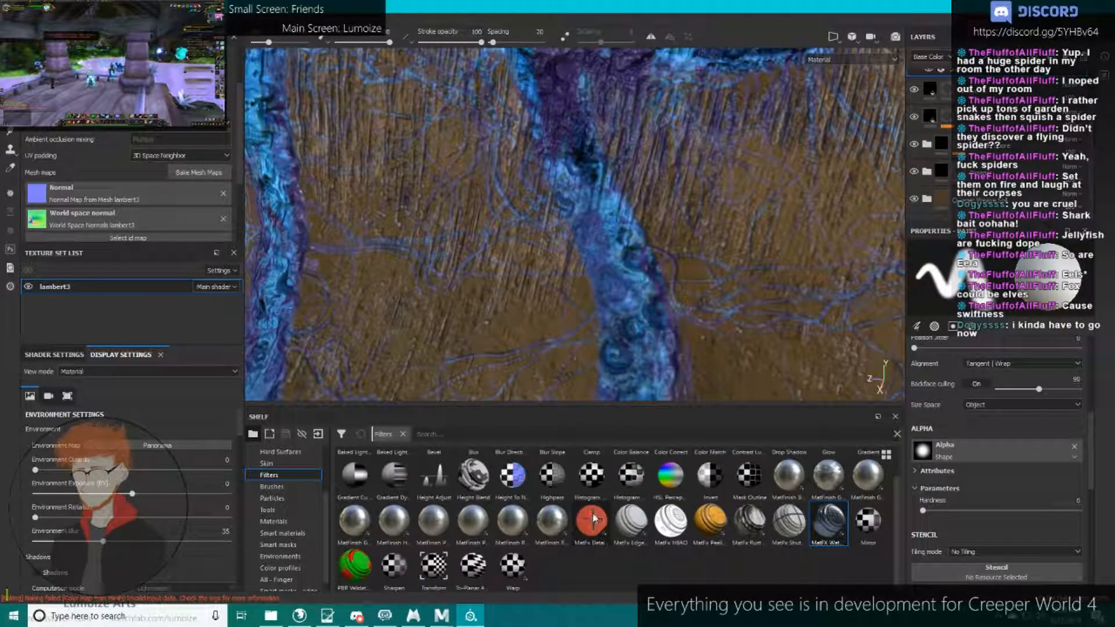
mouse_move(563, 540)
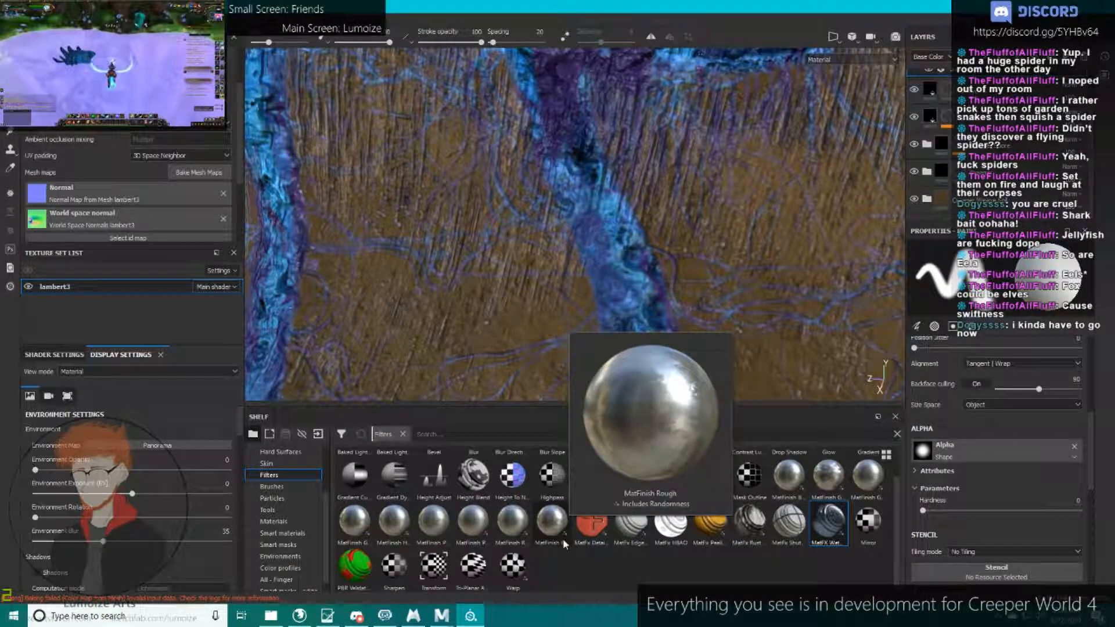
scroll(231, 549, down, 2)
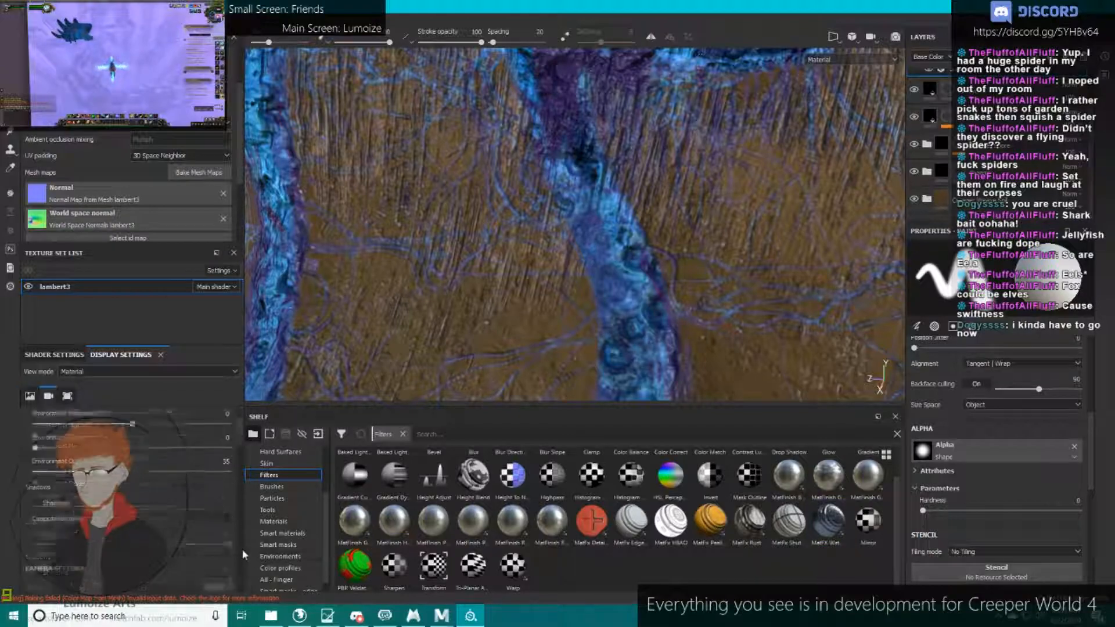
click(285, 556)
click(286, 568)
click(287, 579)
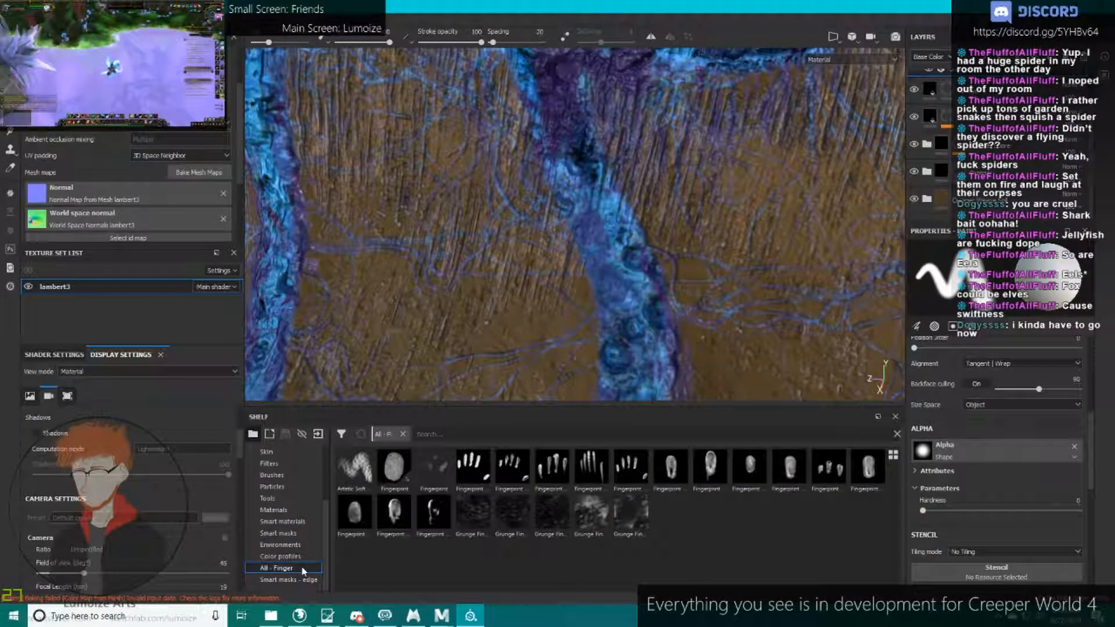
scroll(312, 579, down, 1)
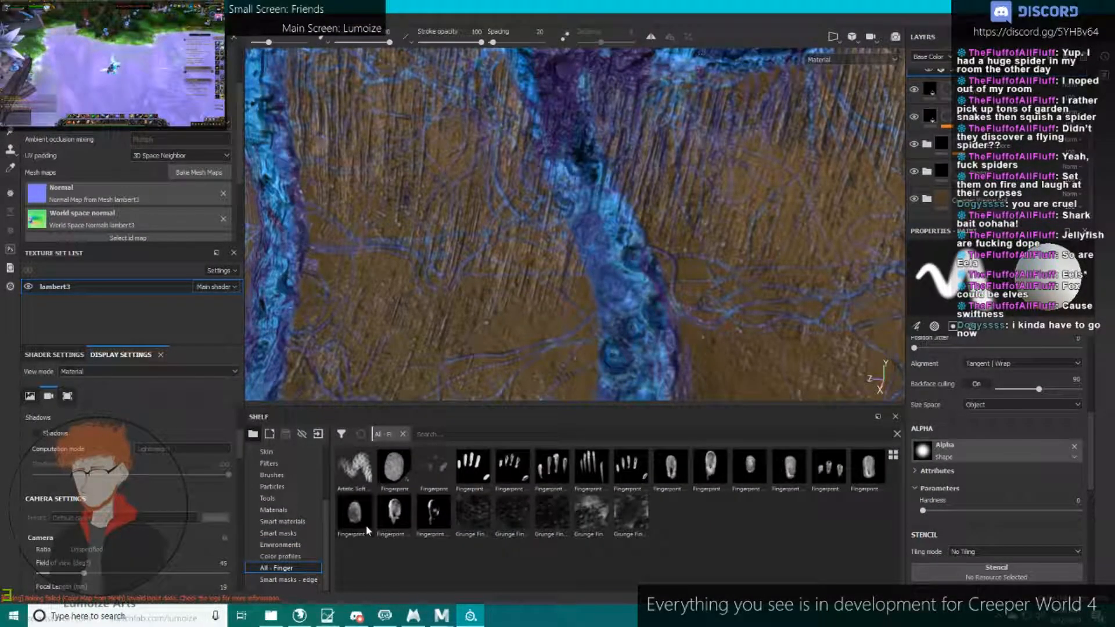
click(317, 581)
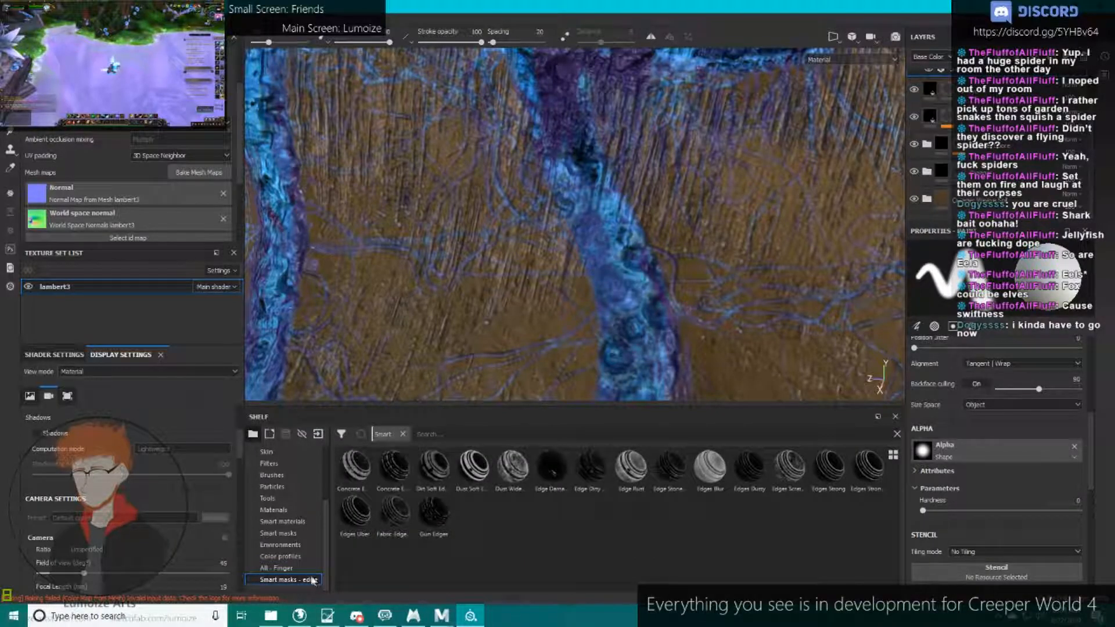
click(289, 568)
click(300, 581)
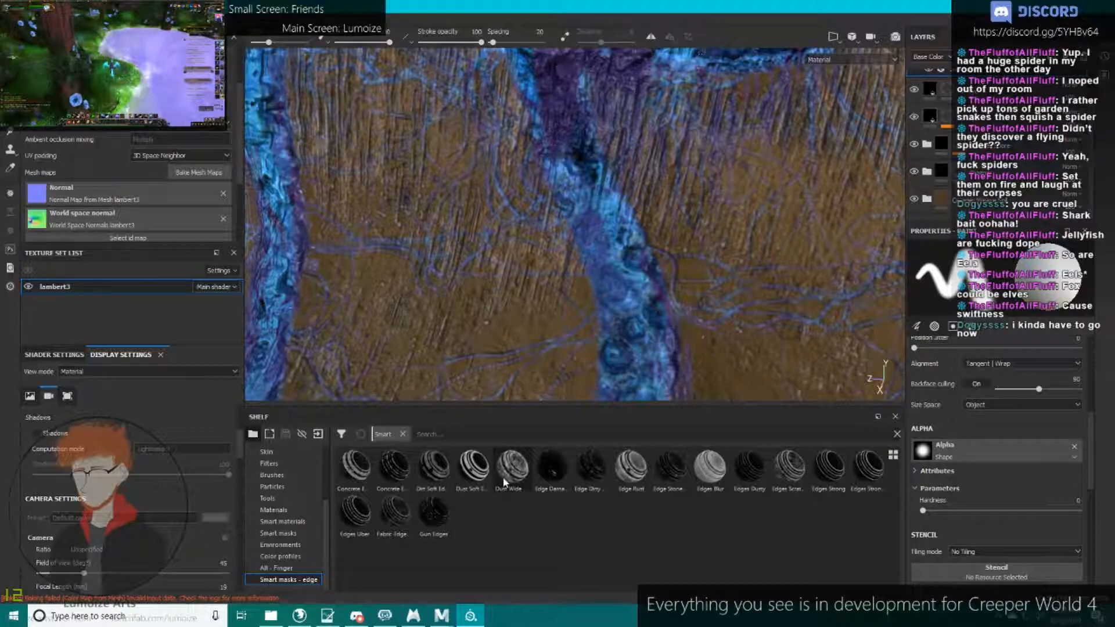
Add a fill layer directly below the top sharpening layer and disable its height, roughness, metallic and normal channels.
scroll(610, 192, down, 6)
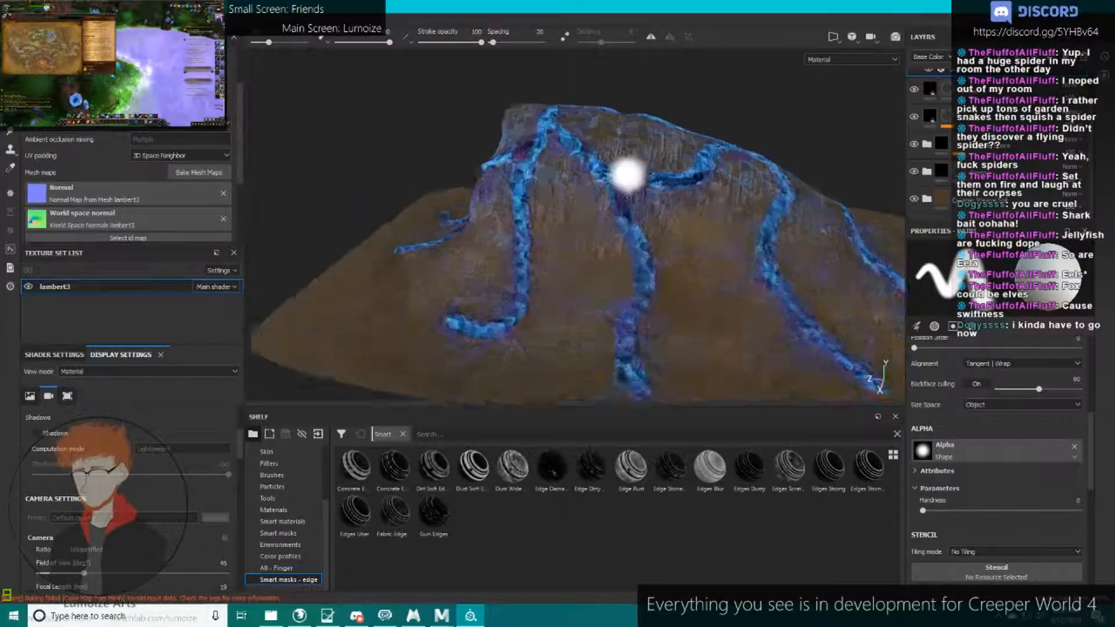
alt+drag(589, 174, 770, 151)
scroll(946, 128, up, 2)
click(946, 126)
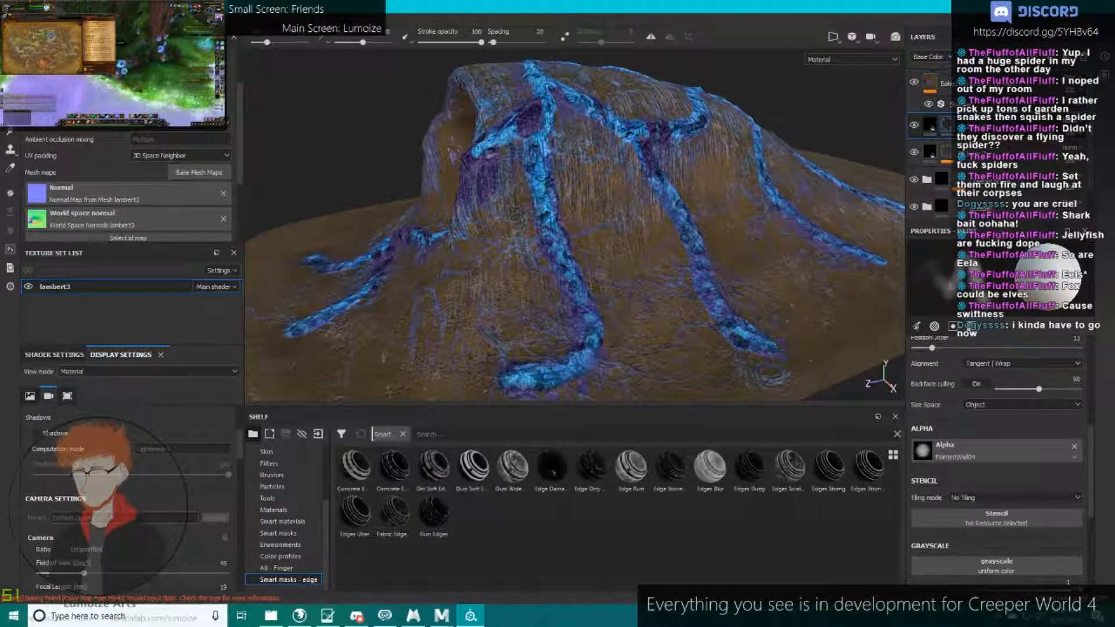
click(1037, 57)
click(964, 360)
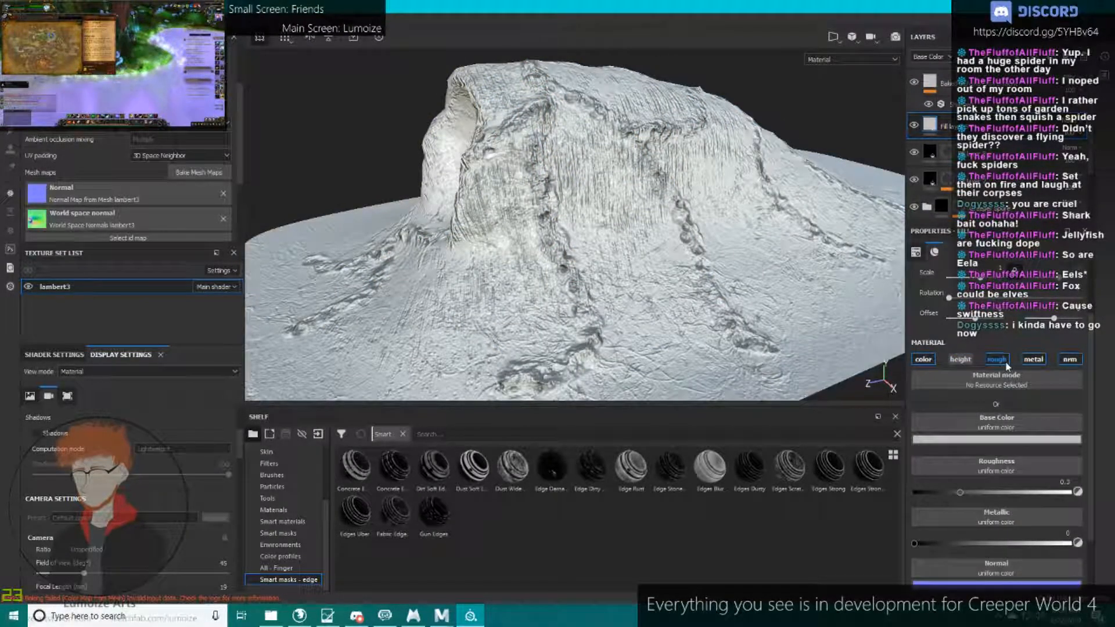
click(1000, 361)
click(1034, 360)
click(1073, 358)
Set the new fill layer's base color to black and enable its roughness channel with a value of 0.7664.
click(1037, 441)
drag(1054, 485, 1054, 558)
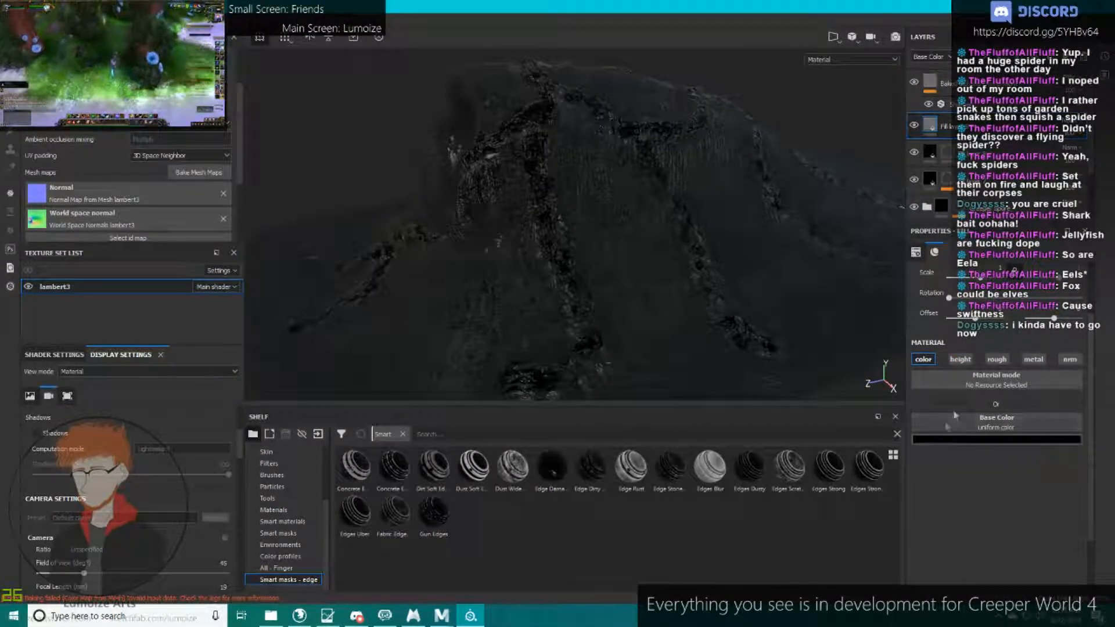
click(989, 362)
click(1034, 493)
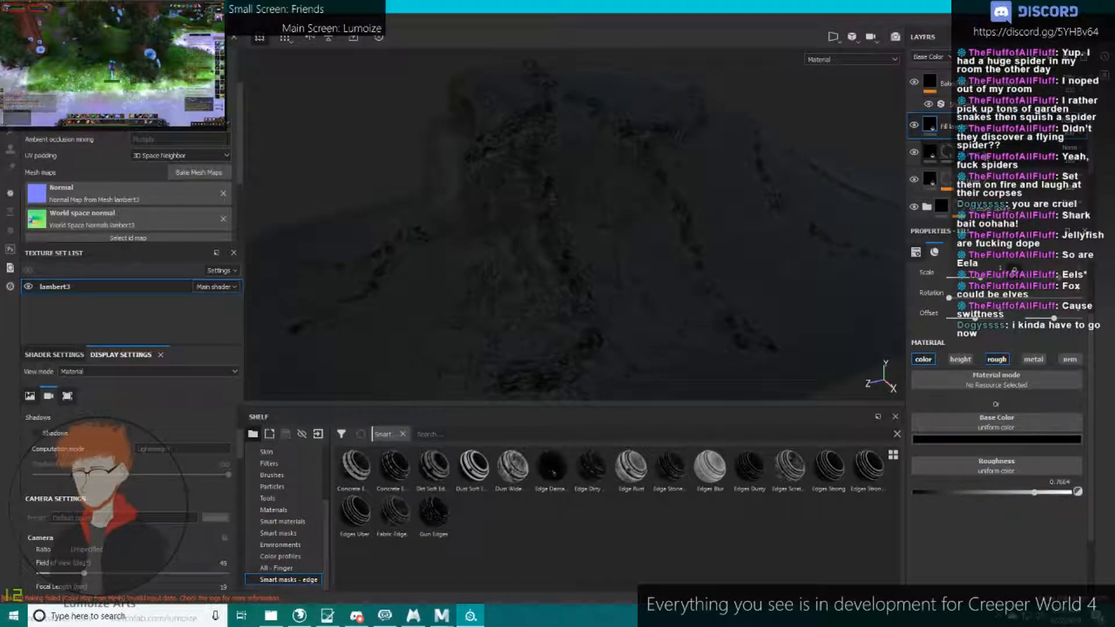
Add a black mask to the fill layer and show the Roughness channel in both the layer stack and the viewport.
right_click(975, 134)
click(990, 161)
click(934, 57)
click(936, 87)
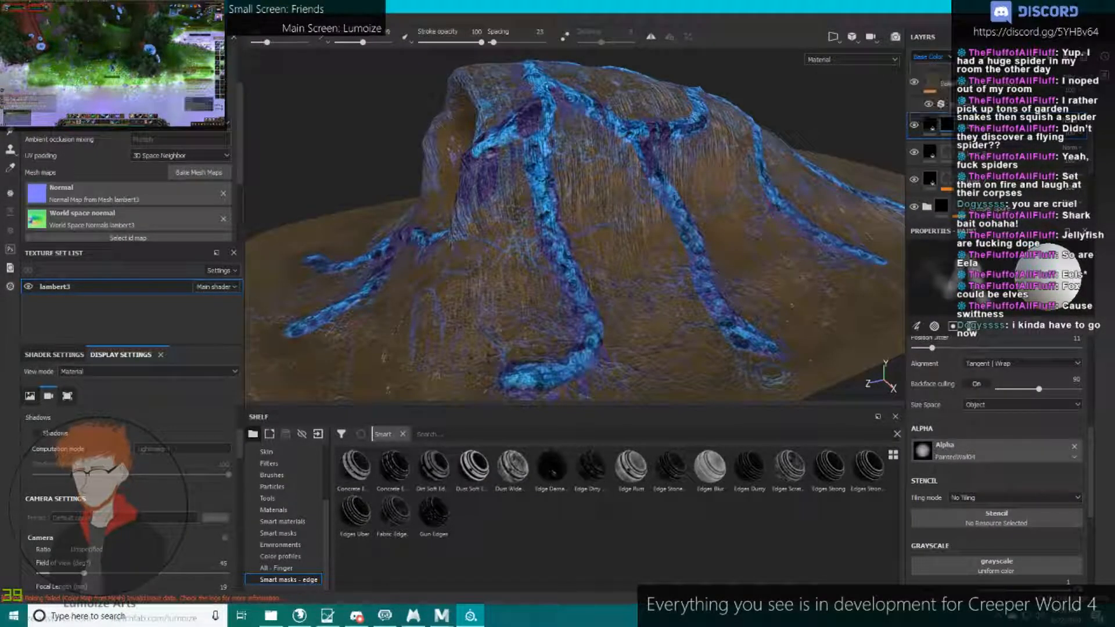
click(1072, 121)
click(930, 125)
click(931, 126)
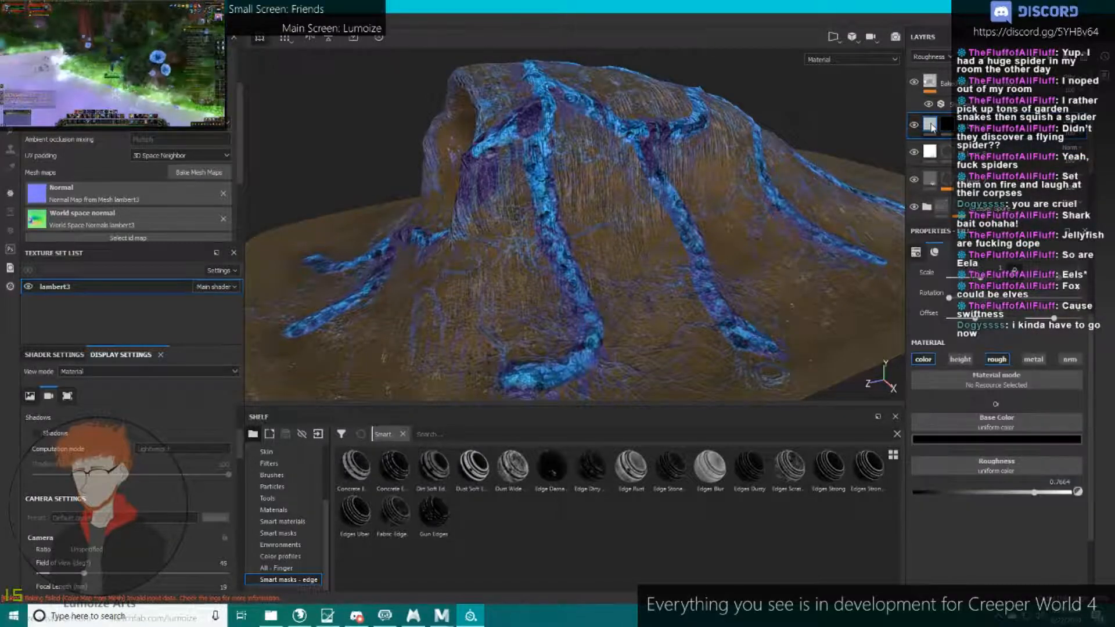
click(87, 371)
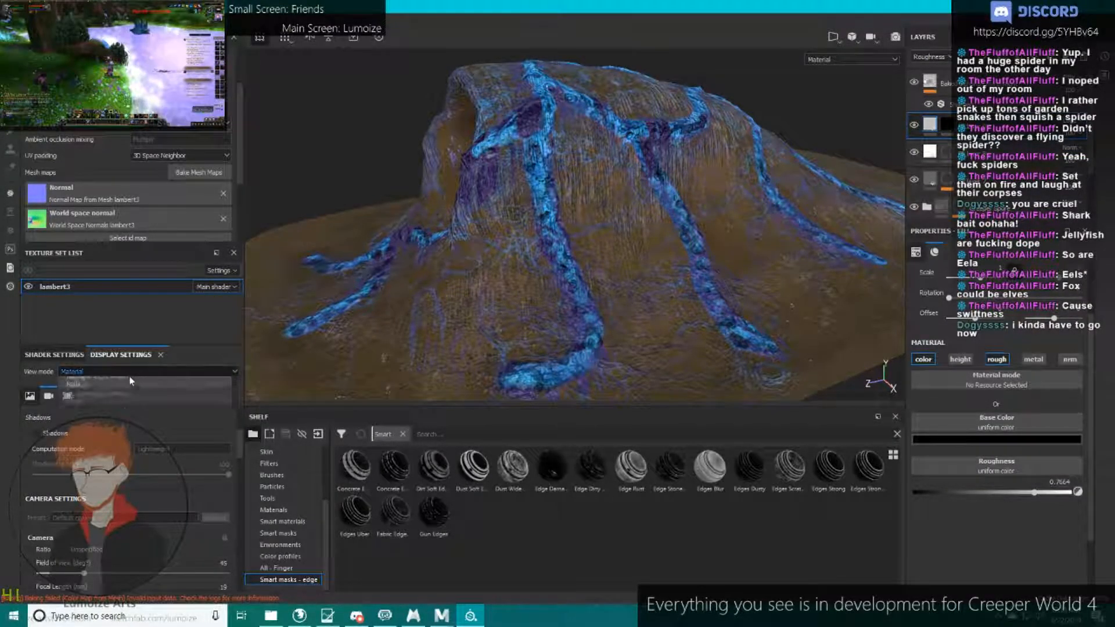
click(87, 415)
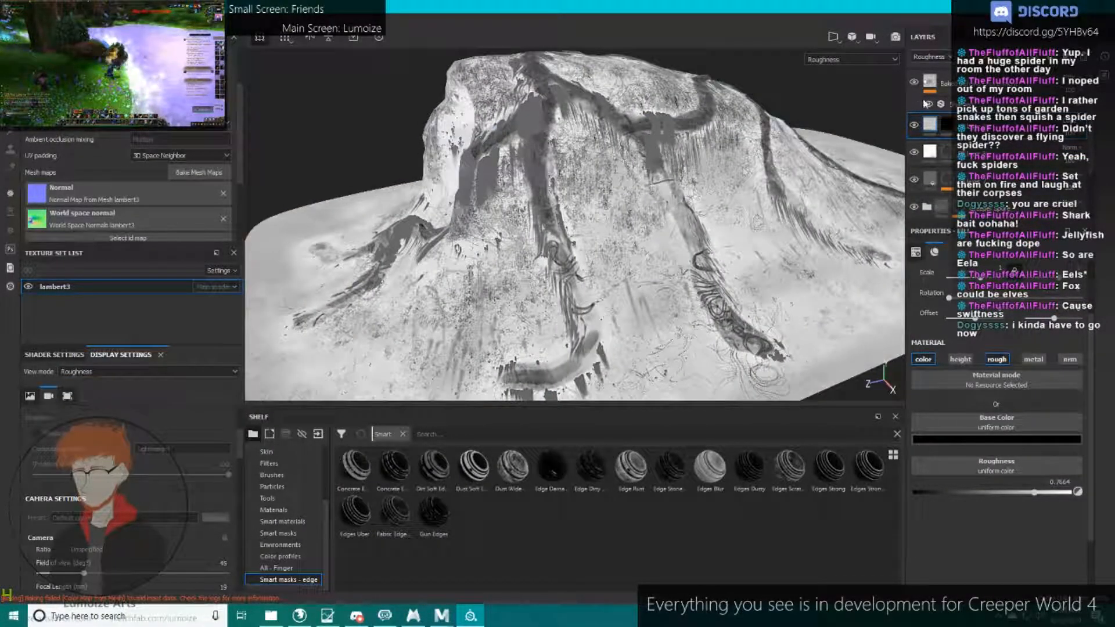
Add a generator to the fill layer's mask and assign the Dirt generator.
click(947, 125)
click(981, 57)
click(998, 71)
click(994, 271)
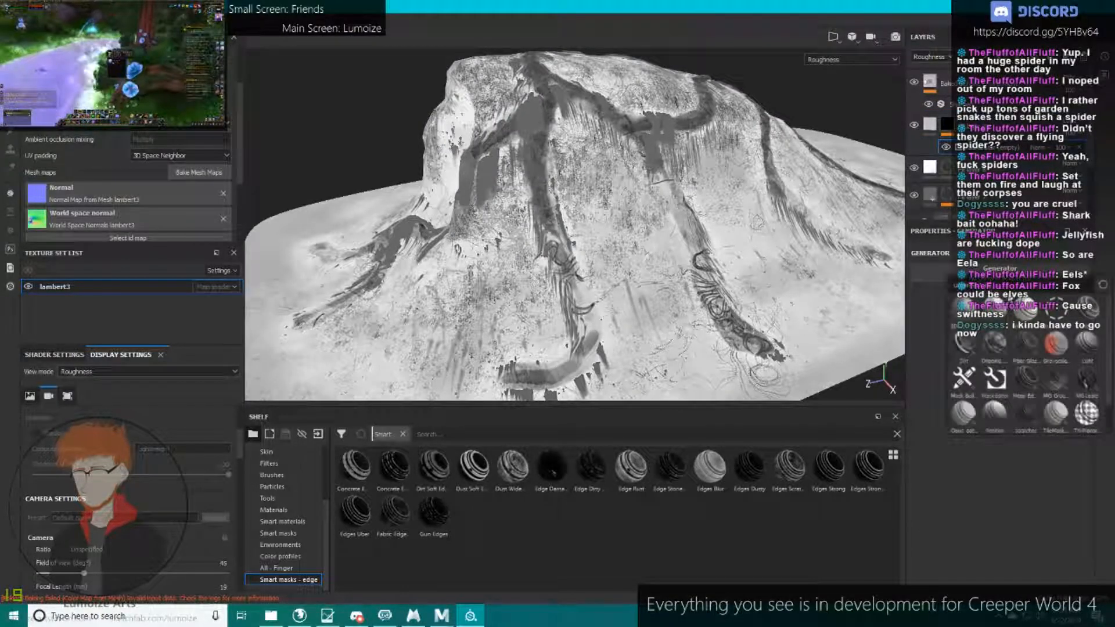
click(964, 342)
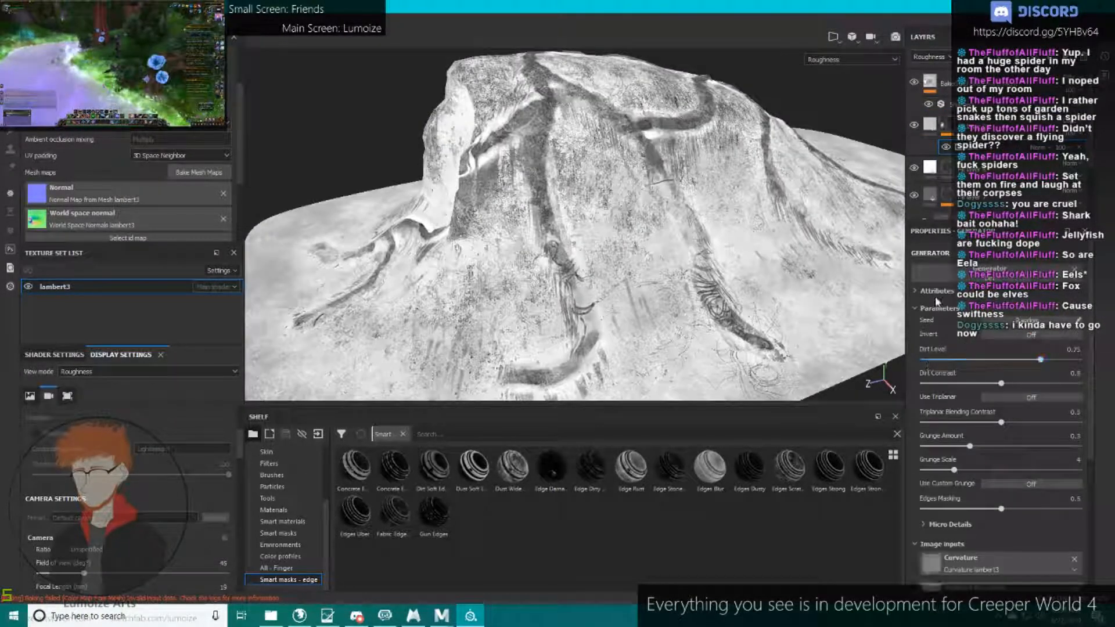
Lower the fill layer's roughness to 0.208 and return the viewport to the Material view.
click(928, 128)
drag(986, 493, 945, 492)
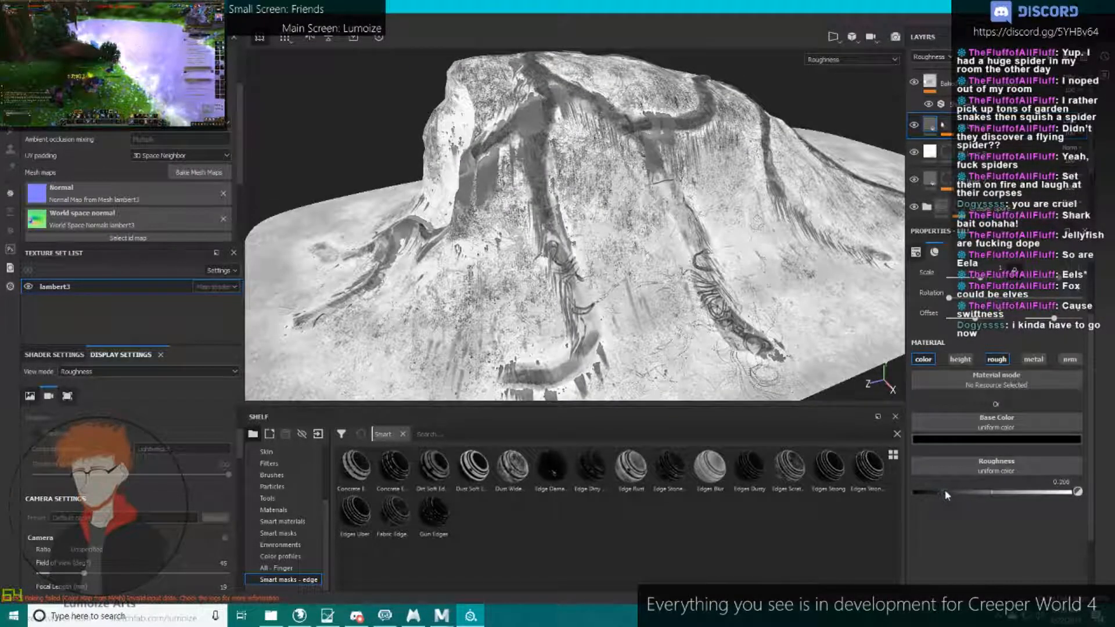
click(124, 371)
click(124, 399)
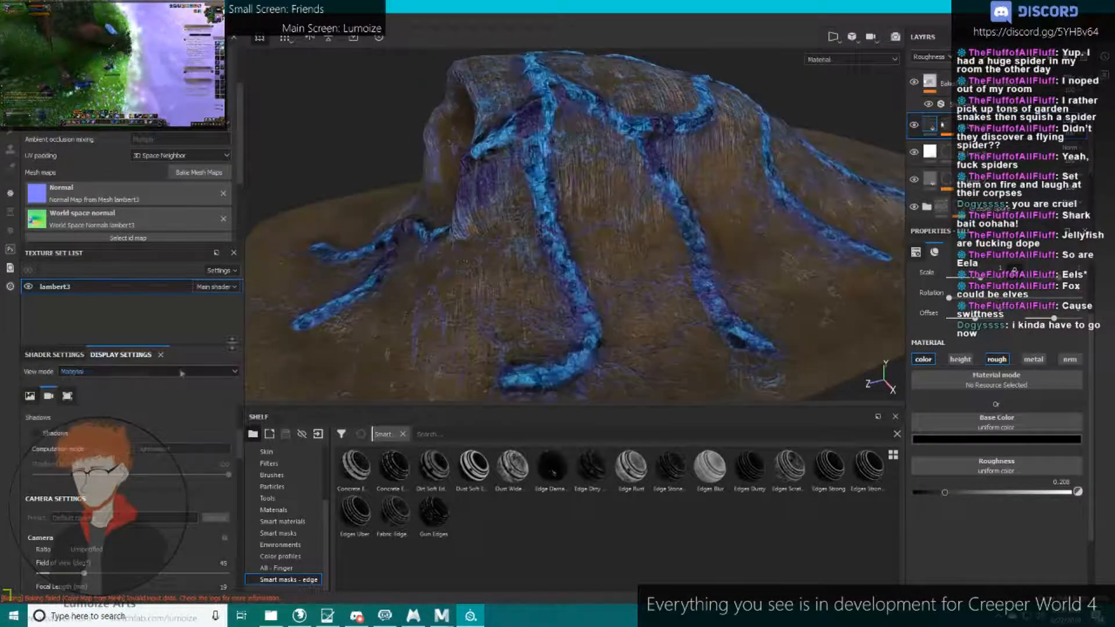
Compare the veins up close with the dirt fill layer hidden and shown, and recheck its base color.
scroll(643, 219, up, 5)
click(914, 124)
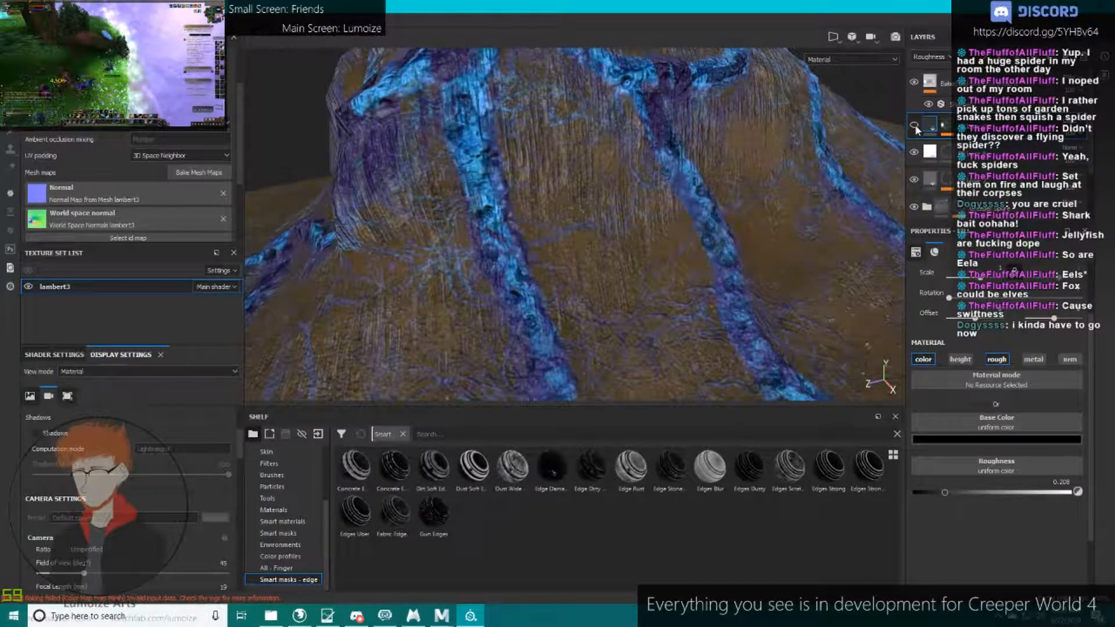
click(915, 124)
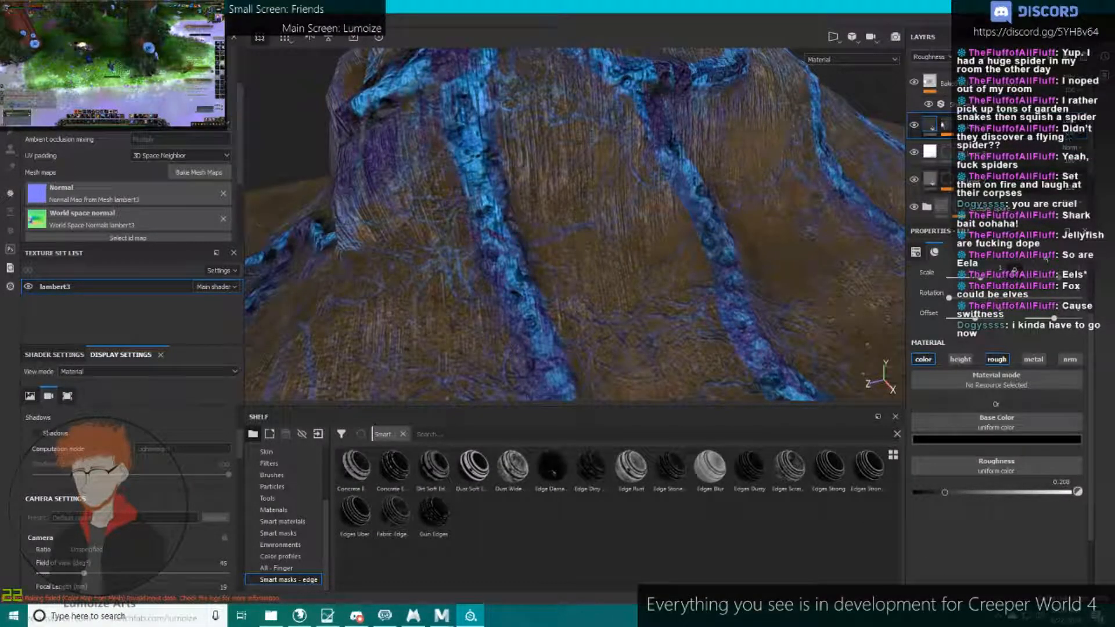
click(996, 439)
click(929, 559)
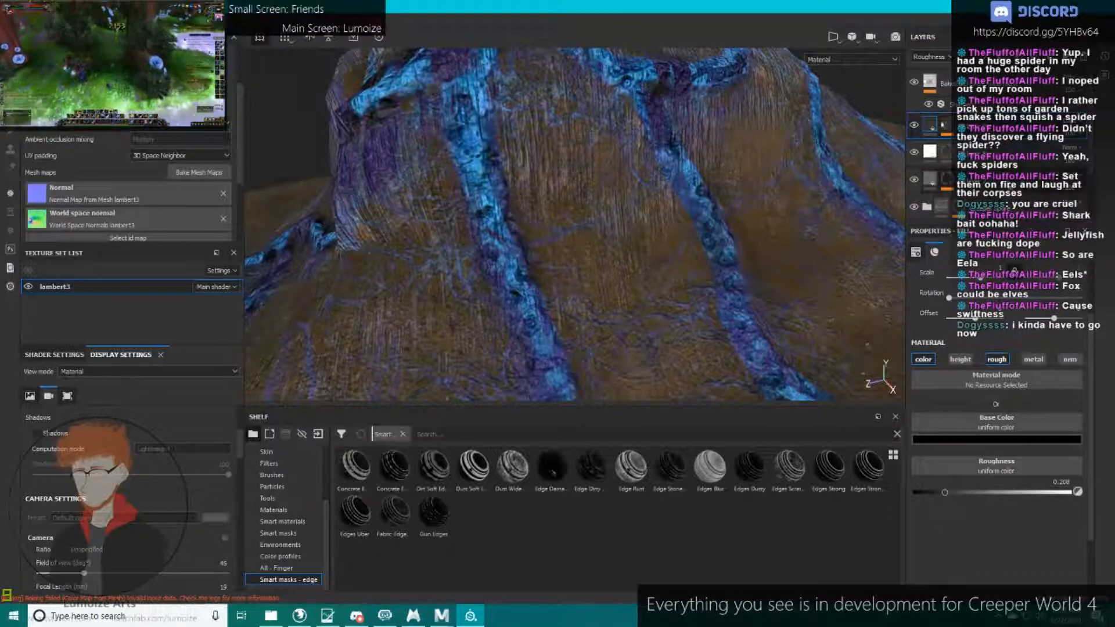
Set the Dirt generator's Dirt Level to 0.82 and its Grunge Amount to 0.21.
click(945, 125)
click(960, 146)
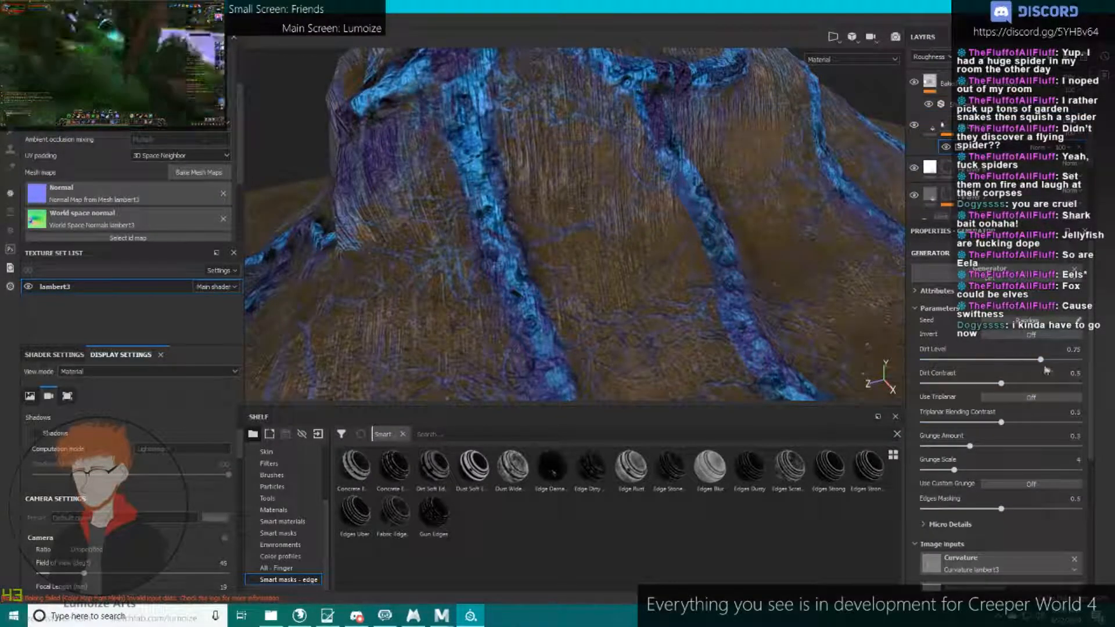
drag(1045, 362, 1052, 360)
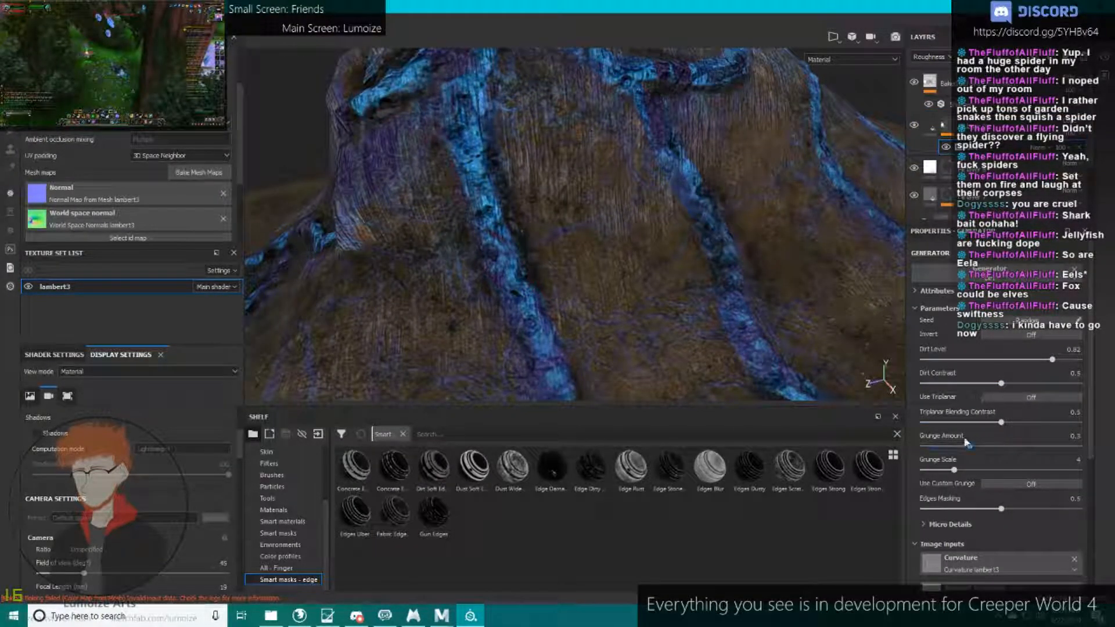
mouse_move(970, 446)
mouse_down()
mouse_move(949, 446)
mouse_move(957, 451)
mouse_up()
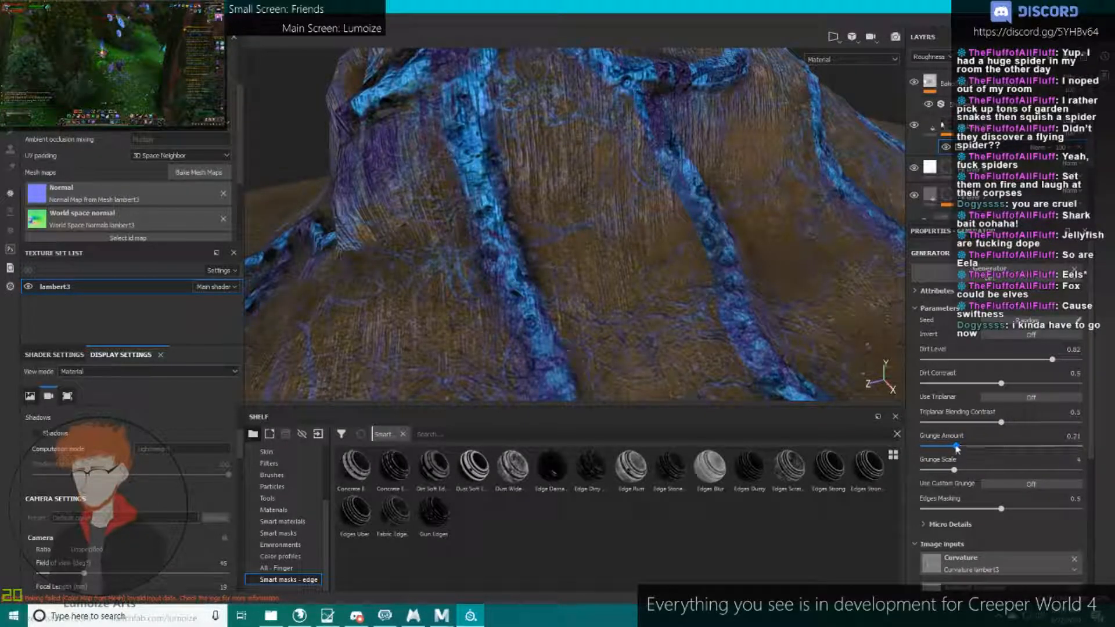
Examine the mound around the tunnel opening with the dirt fill layer hidden and shown.
scroll(640, 191, down, 4)
alt+drag(639, 191, 610, 184)
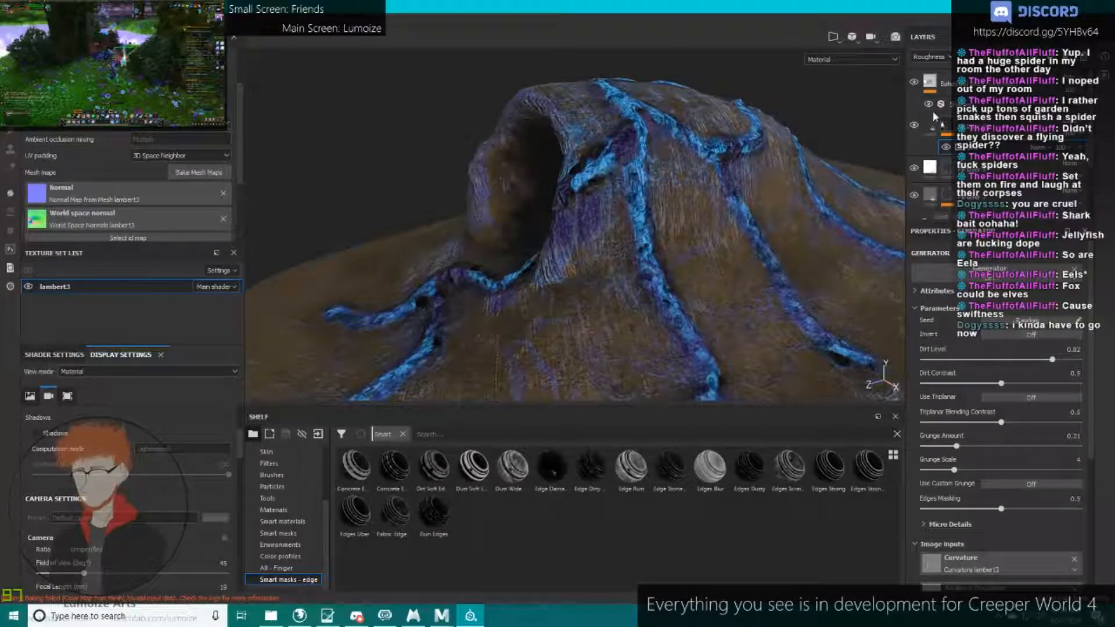
click(915, 126)
click(914, 126)
alt+drag(646, 143, 676, 194)
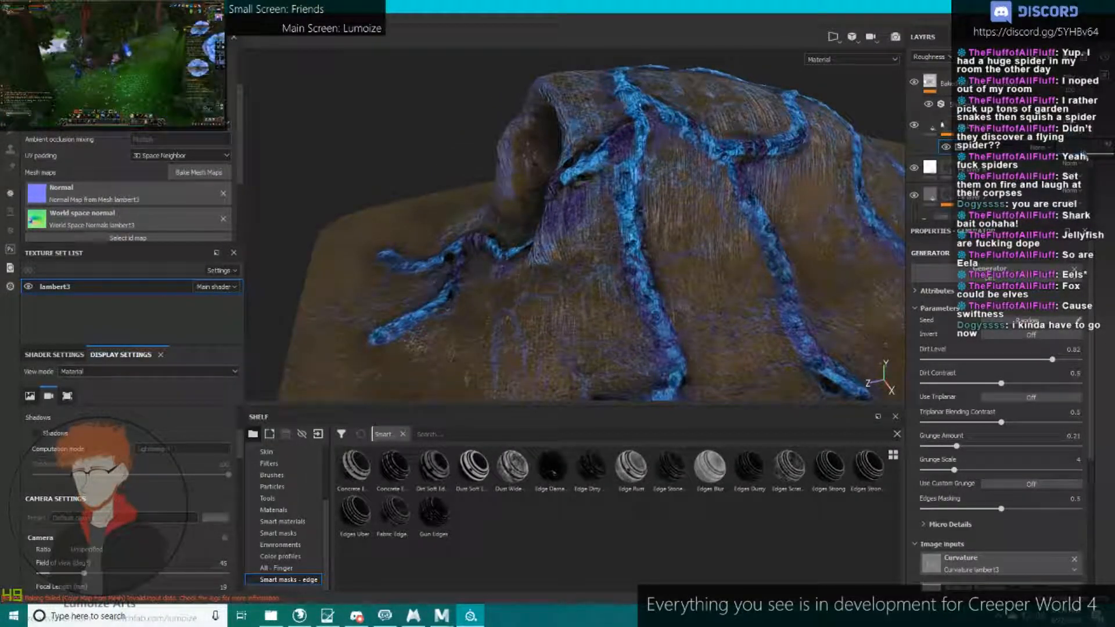
Switch the layer stack to the Base Color channel and compare the whole mound with and without the dirt layer.
click(932, 57)
click(929, 68)
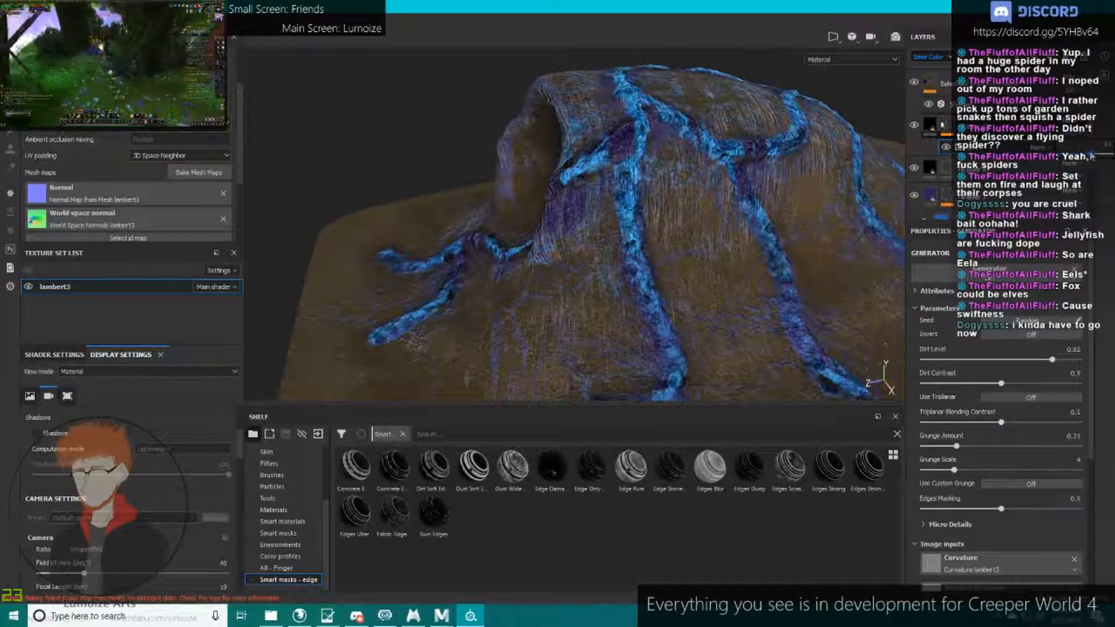
alt+drag(839, 157, 711, 155)
click(914, 125)
click(913, 125)
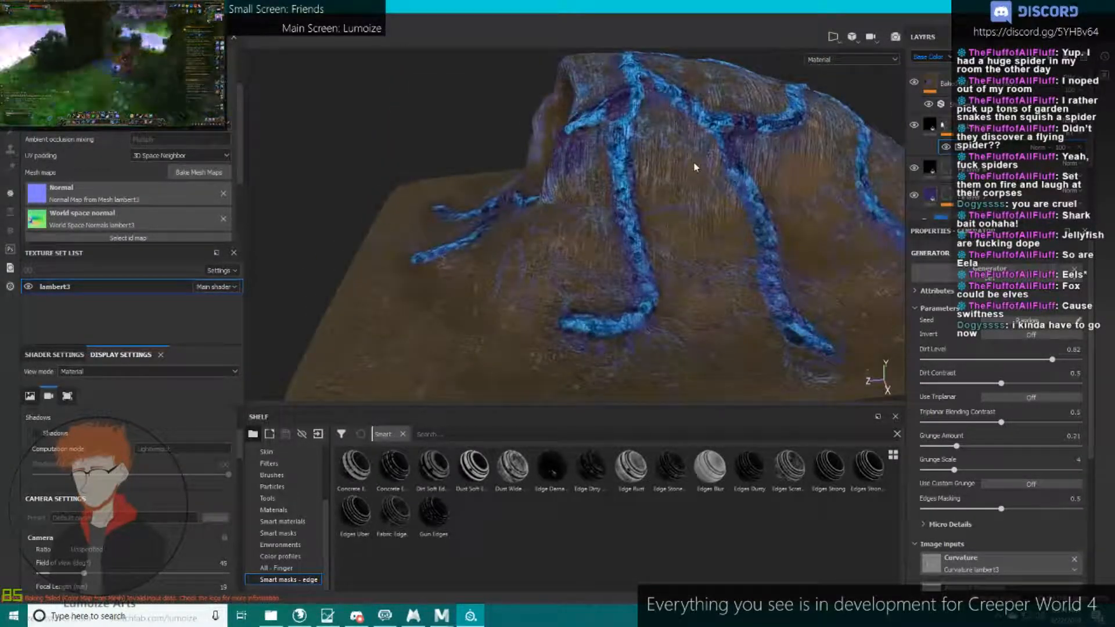
scroll(677, 184, up, 4)
scroll(668, 219, down, 4)
alt+drag(718, 221, 758, 207)
click(930, 124)
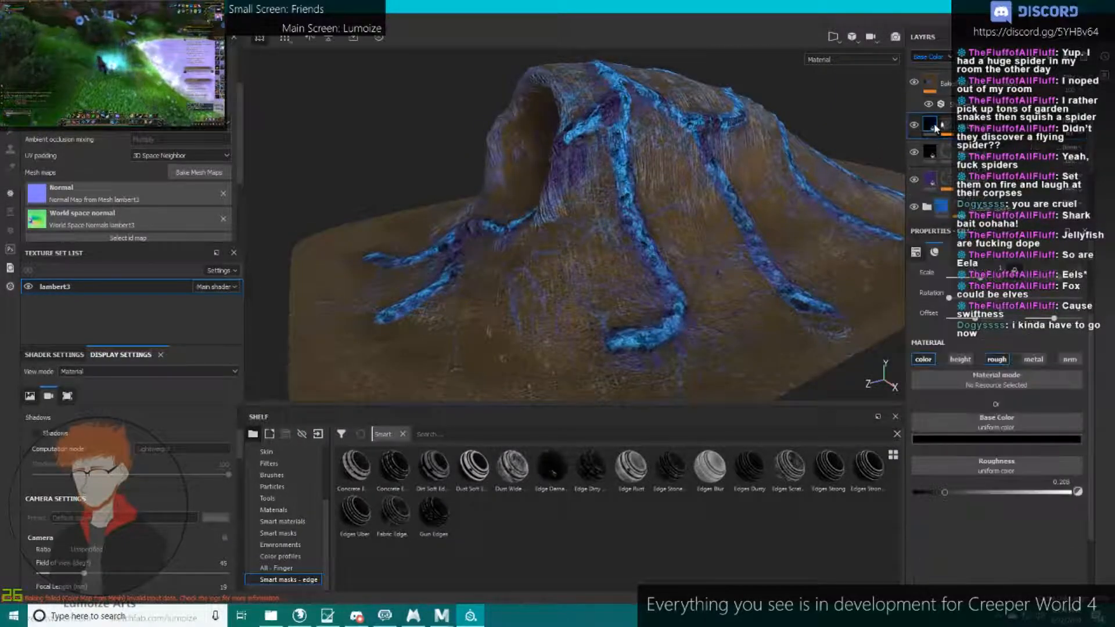
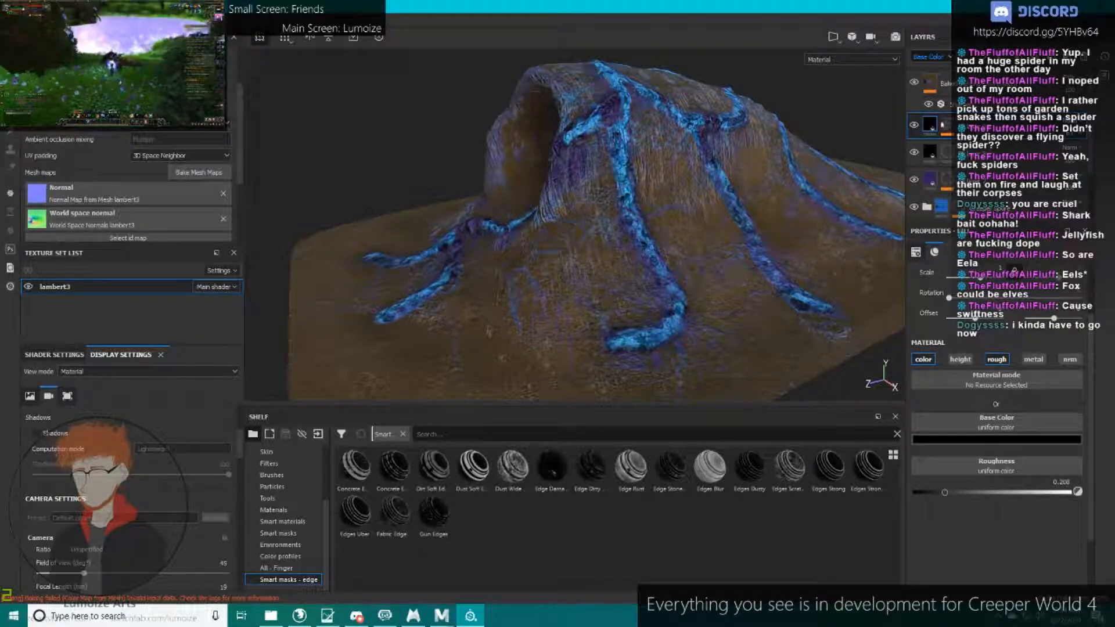
Inspect the finished texture around the tunnel opening, the vein ends and the ground edge from several angles.
scroll(532, 178, down, 4)
alt+drag(622, 182, 714, 208)
scroll(612, 254, up, 5)
scroll(532, 188, down, 4)
alt+drag(531, 189, 548, 266)
scroll(547, 232, up, 3)
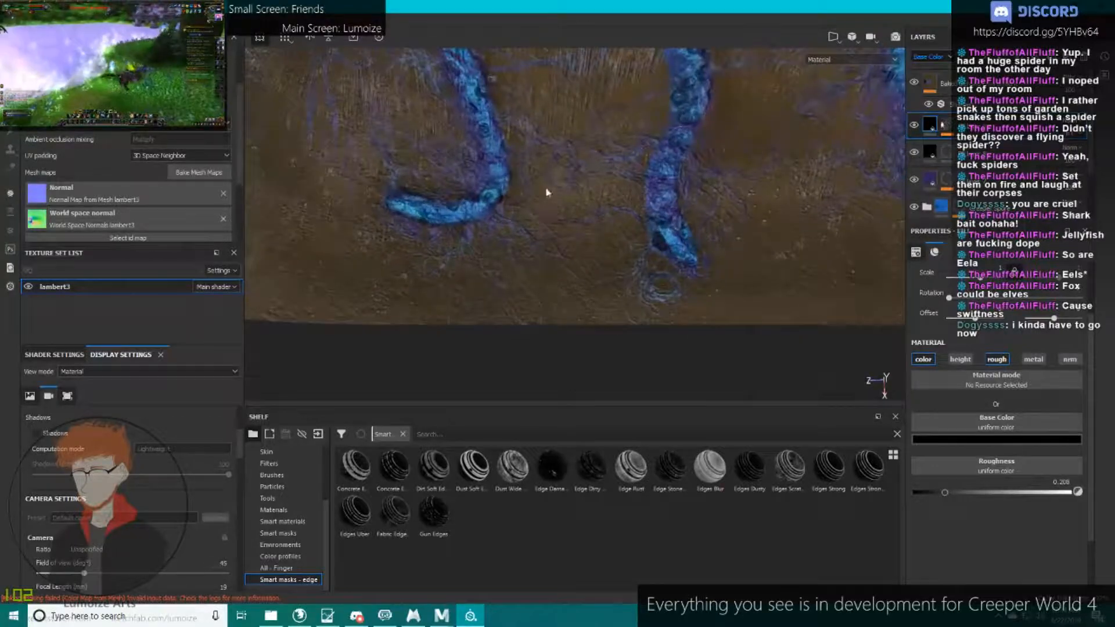
alt+middle_drag(548, 192, 607, 240)
scroll(616, 227, up, 3)
alt+drag(621, 222, 712, 179)
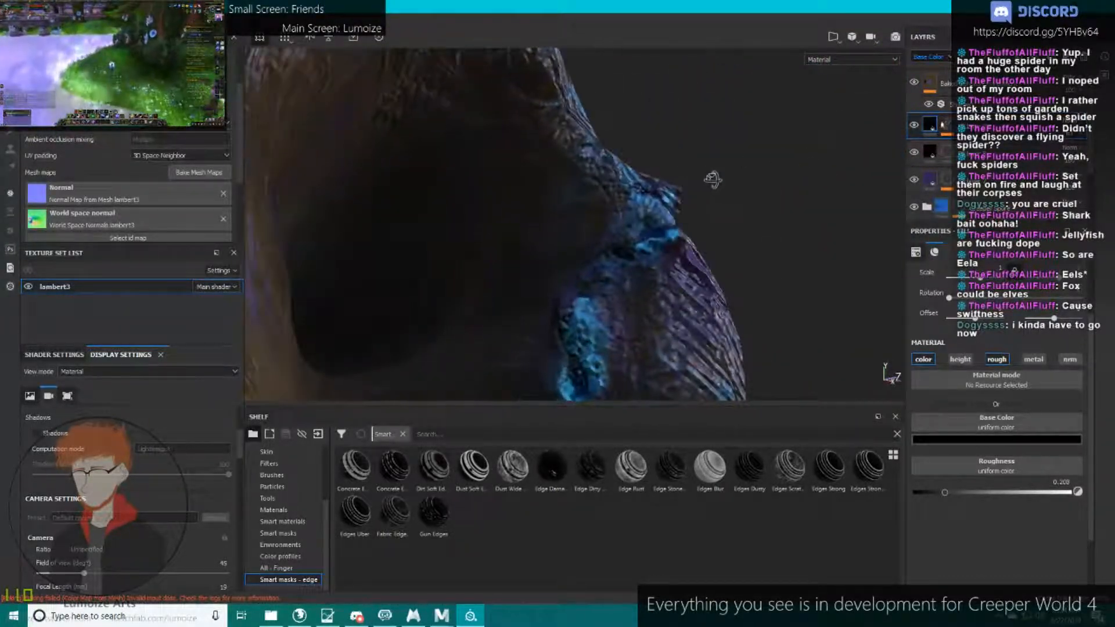
scroll(696, 203, down, 5)
alt+drag(691, 219, 700, 189)
scroll(516, 279, up, 4)
alt+middle_drag(700, 189, 664, 202)
scroll(956, 141, down, 3)
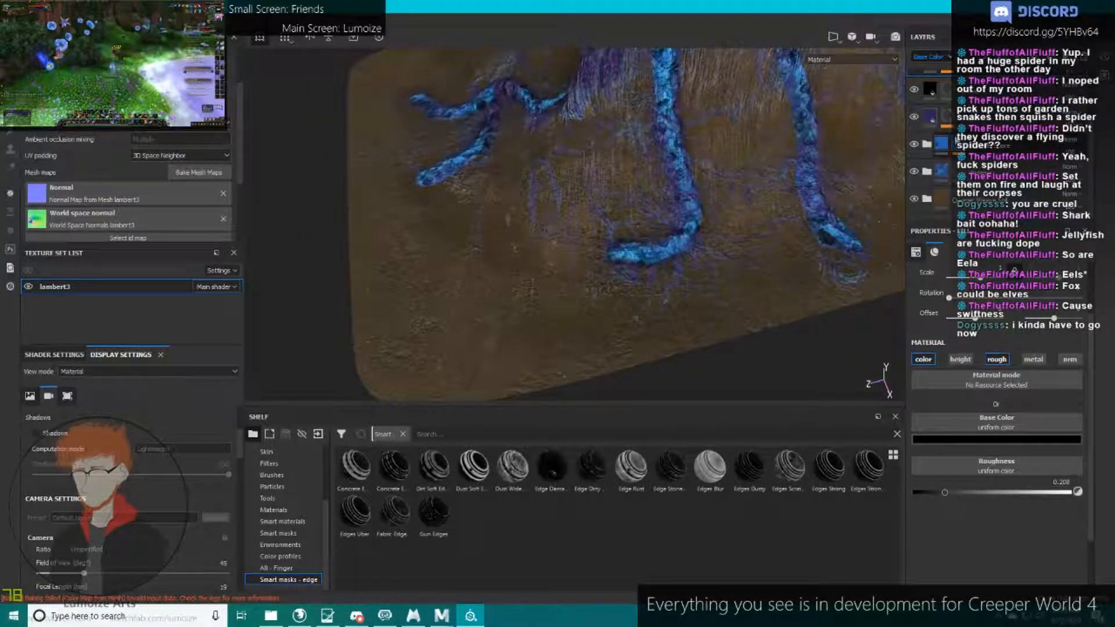
Add a paint effect to the upper blue folder's mask and choose the Blur tool with an adjusted brush size.
click(952, 144)
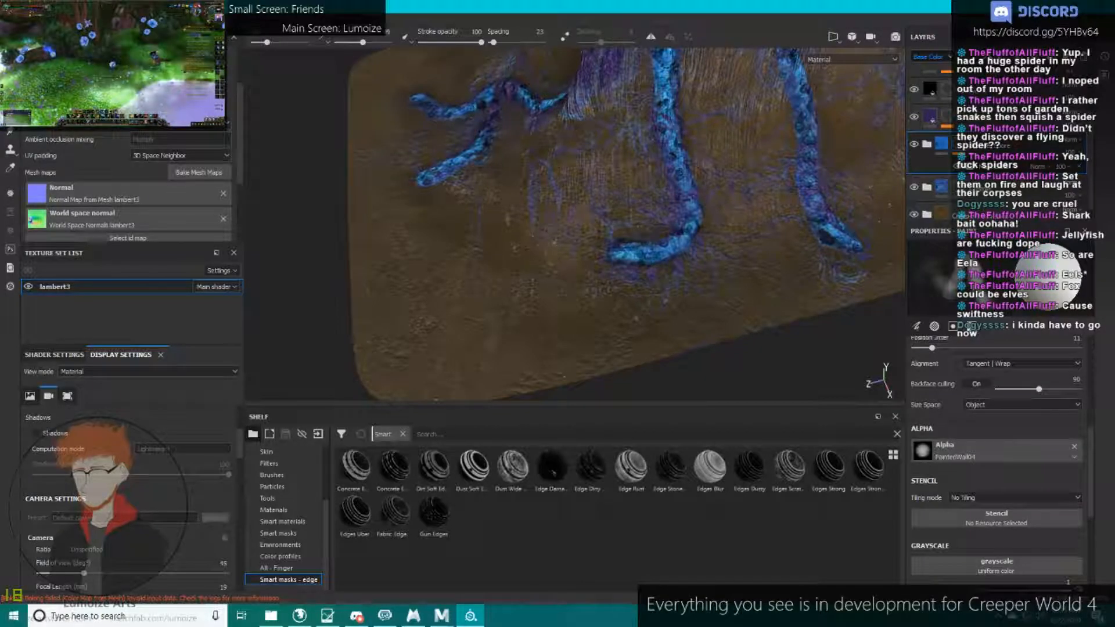
click(987, 166)
click(985, 57)
click(992, 83)
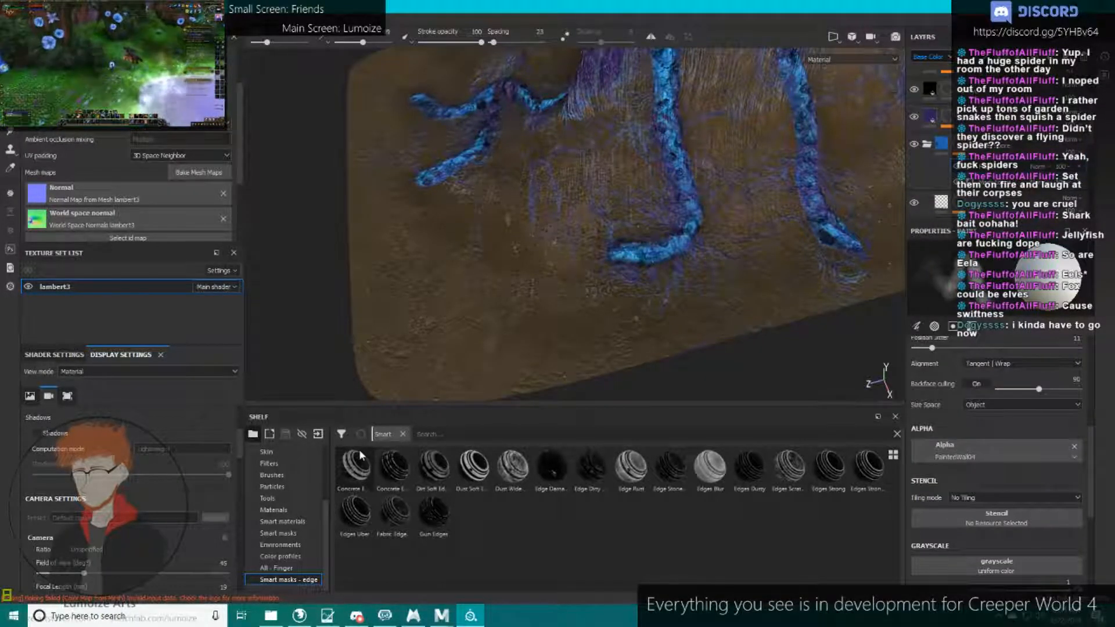
click(288, 500)
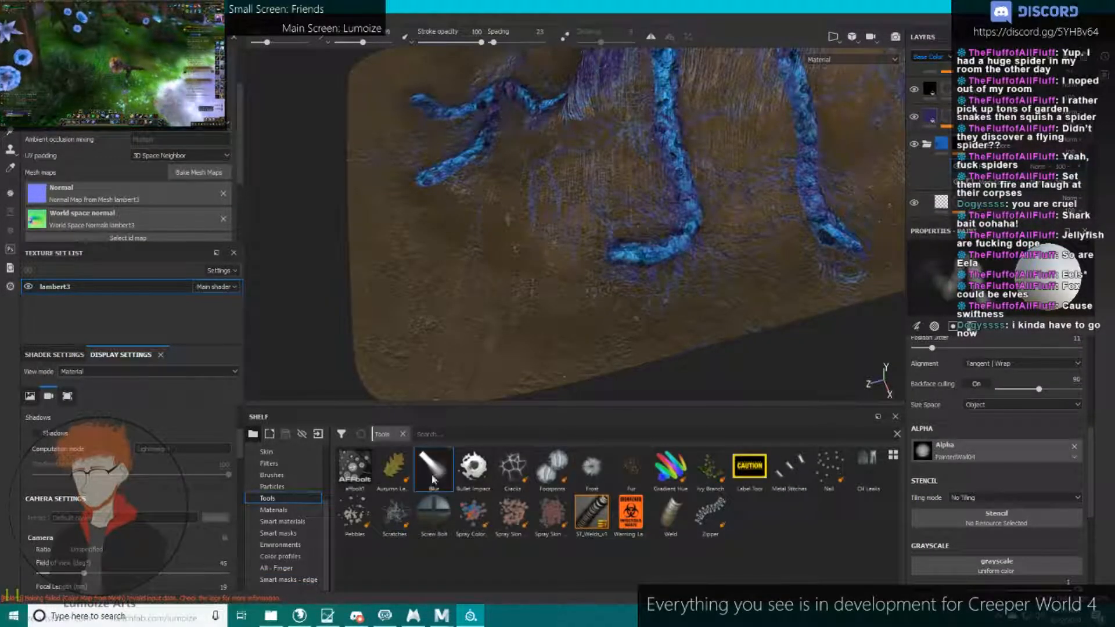
click(434, 468)
mouse_move(580, 265)
ctrl+right_down()
mouse_move(587, 258)
mouse_move(582, 268)
ctrl+right_up()
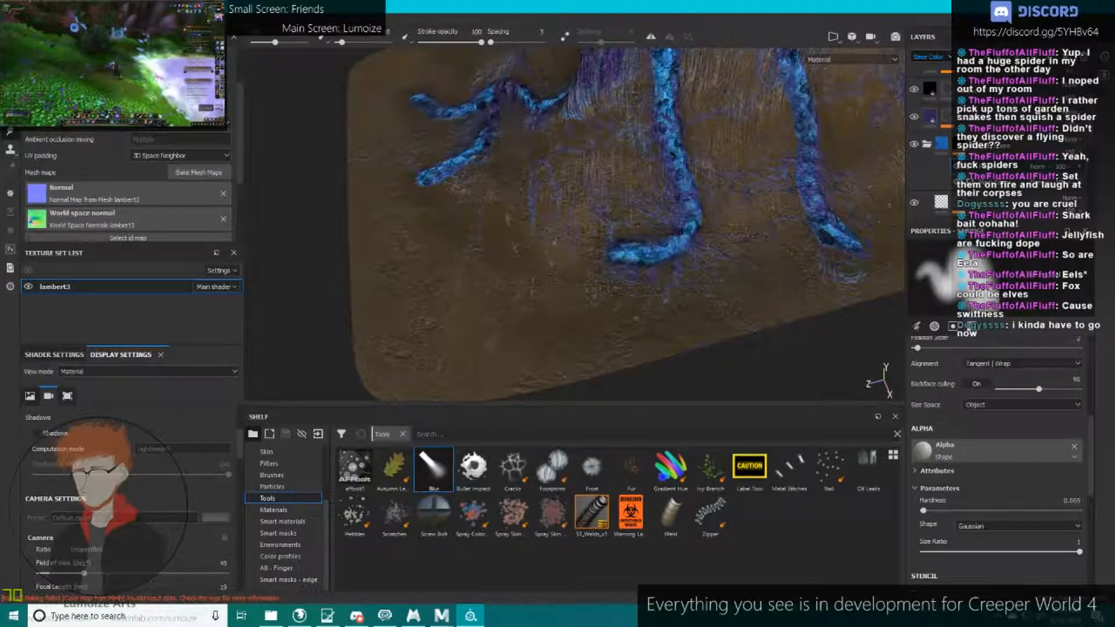
alt+middle_drag(678, 238, 443, 265)
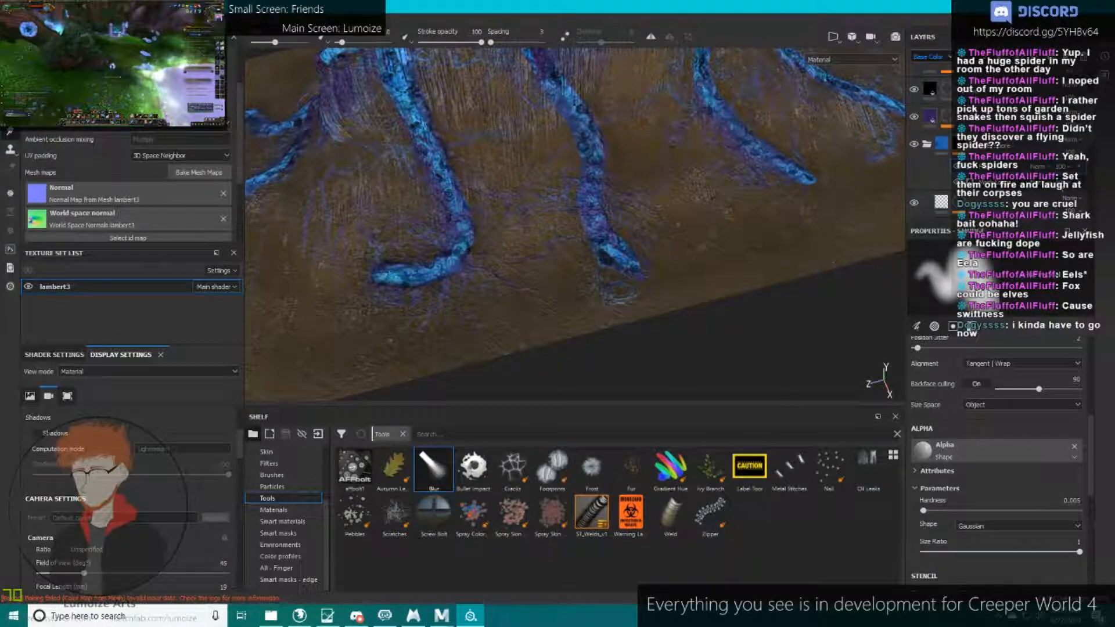
Switch to painting the lower blue folder's mask and blur the vein ends along the mound's lower edge.
click(1012, 169)
click(952, 156)
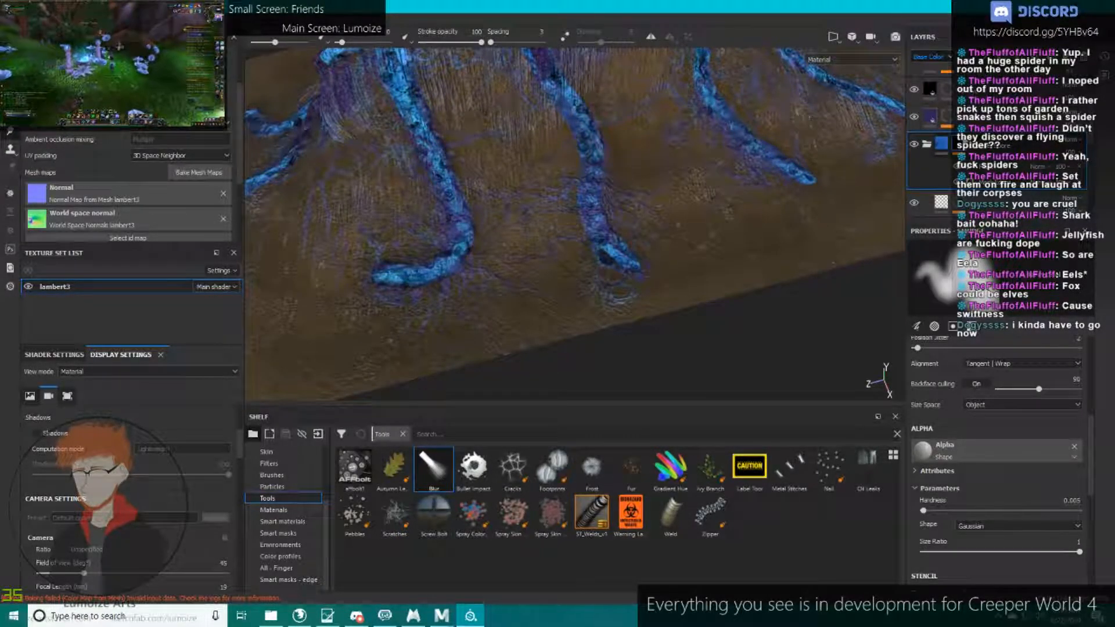
click(936, 146)
scroll(936, 147, up, 3)
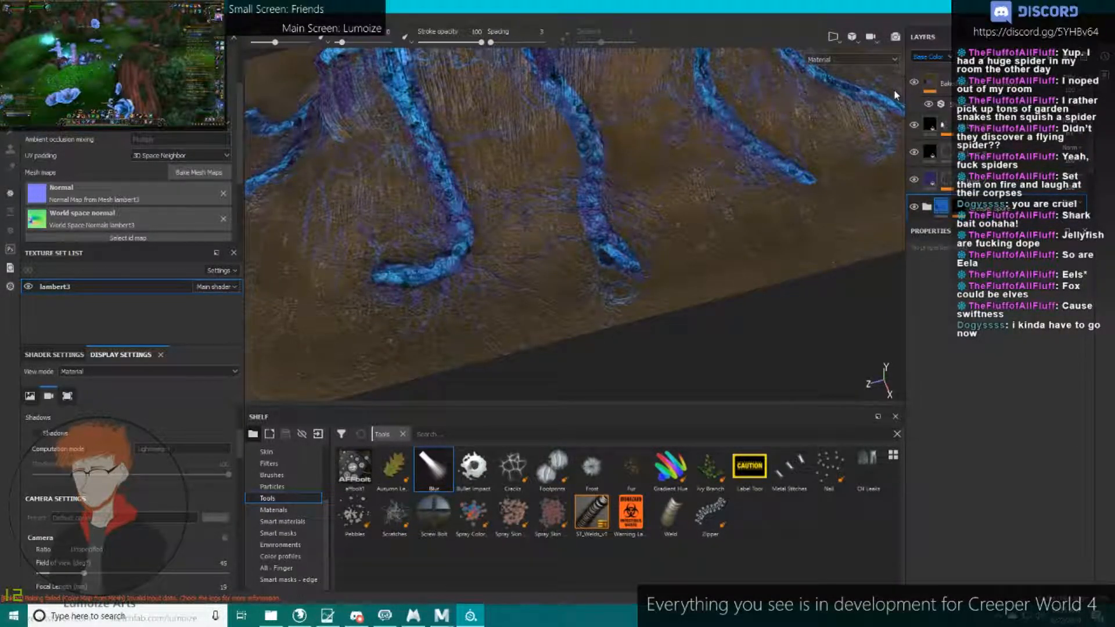
scroll(930, 145, down, 3)
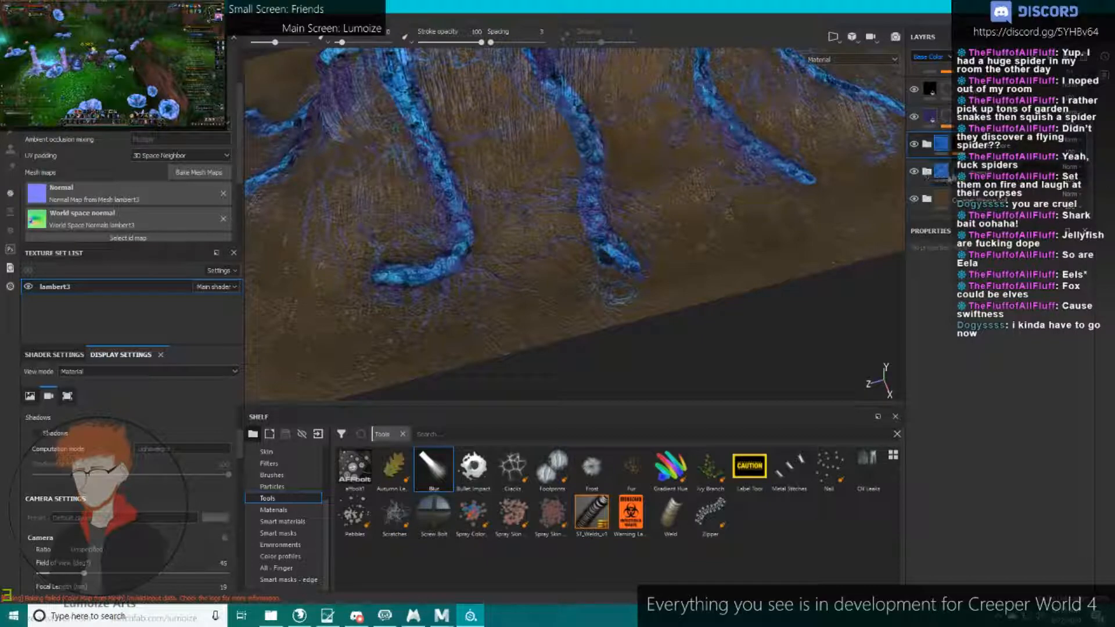
click(962, 177)
mouse_move(562, 262)
mouse_down()
mouse_move(600, 256)
mouse_move(601, 241)
mouse_up()
alt+middle_drag(624, 239, 756, 245)
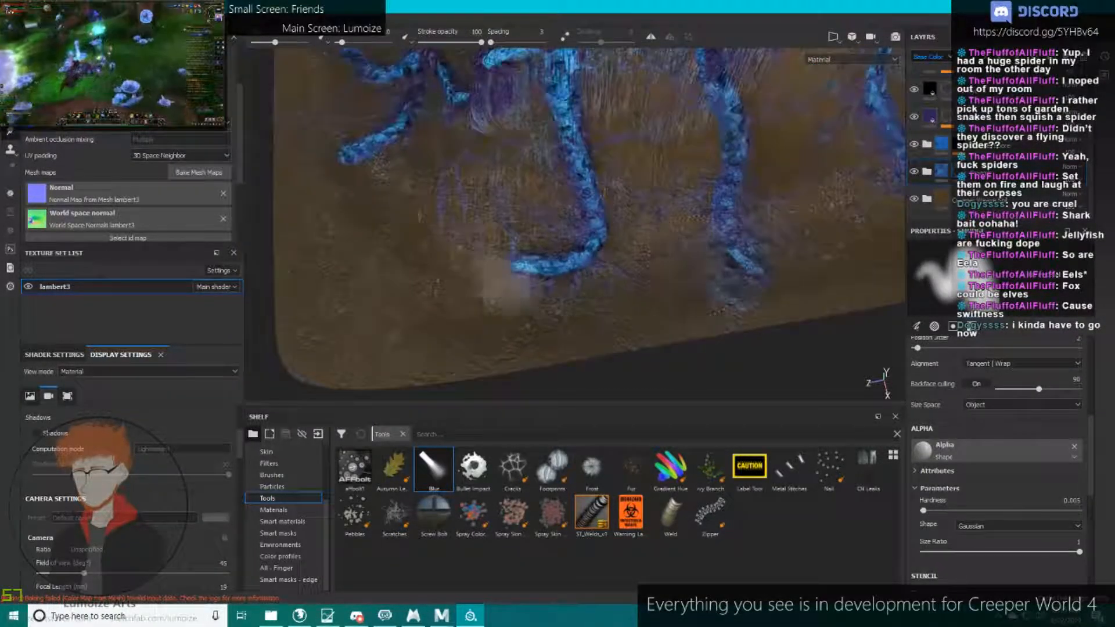
Blur the vein ends beside the tunnel opening, along the opposite ground edge and near the rounded corner, adjusting the brush size as needed.
alt+drag(514, 268, 507, 214)
mouse_move(507, 211)
alt+middle_down()
mouse_move(537, 257)
mouse_move(536, 280)
alt+middle_up()
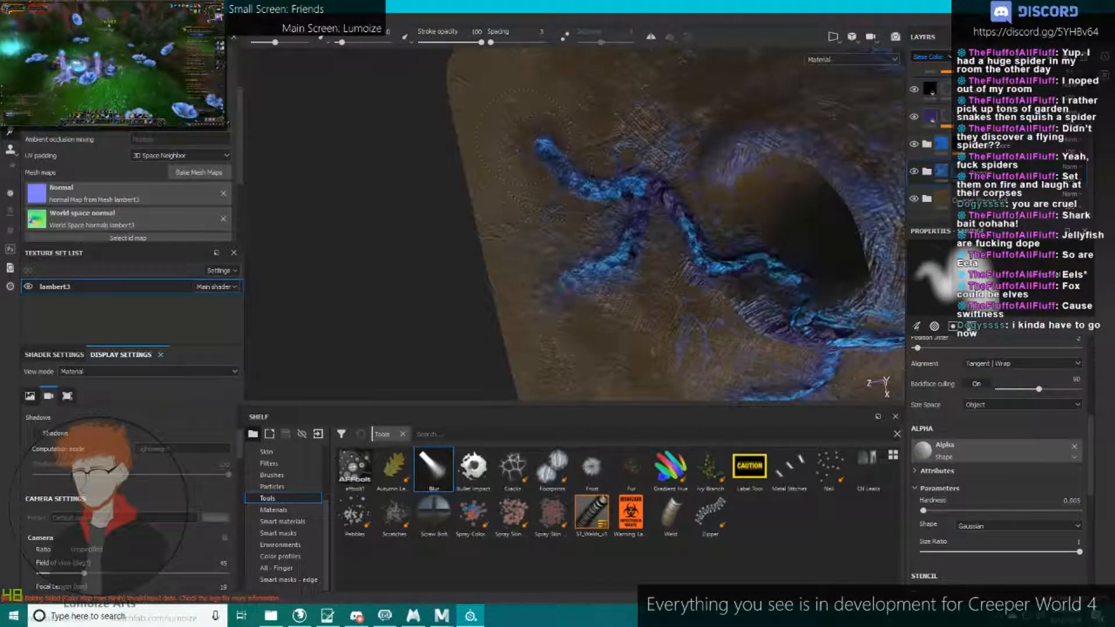
alt+drag(580, 157, 617, 256)
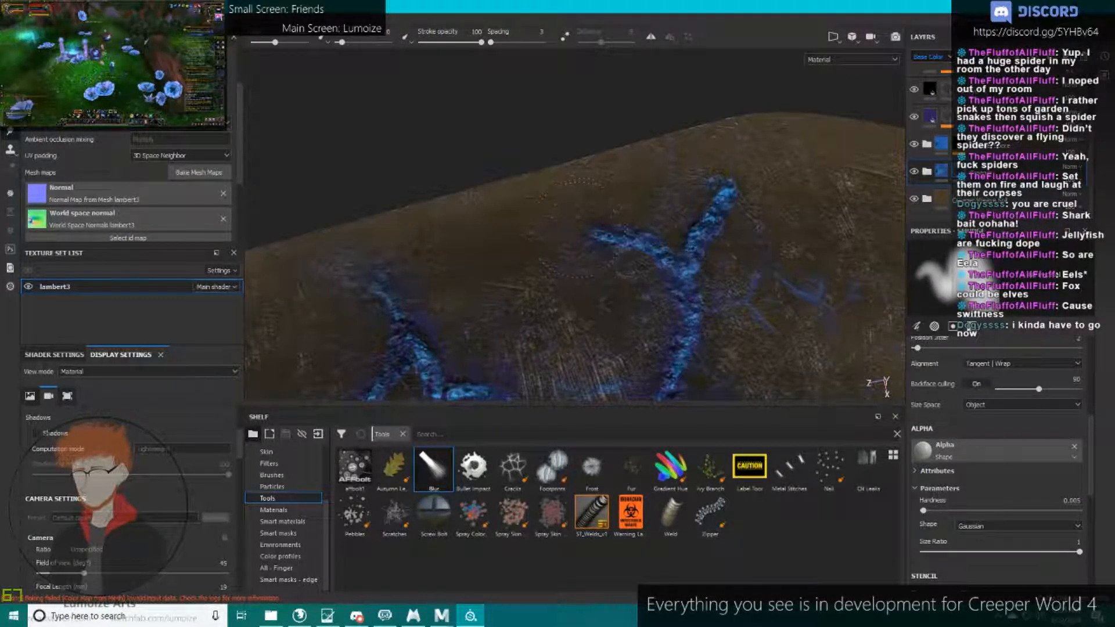
ctrl+right_drag(730, 190, 721, 197)
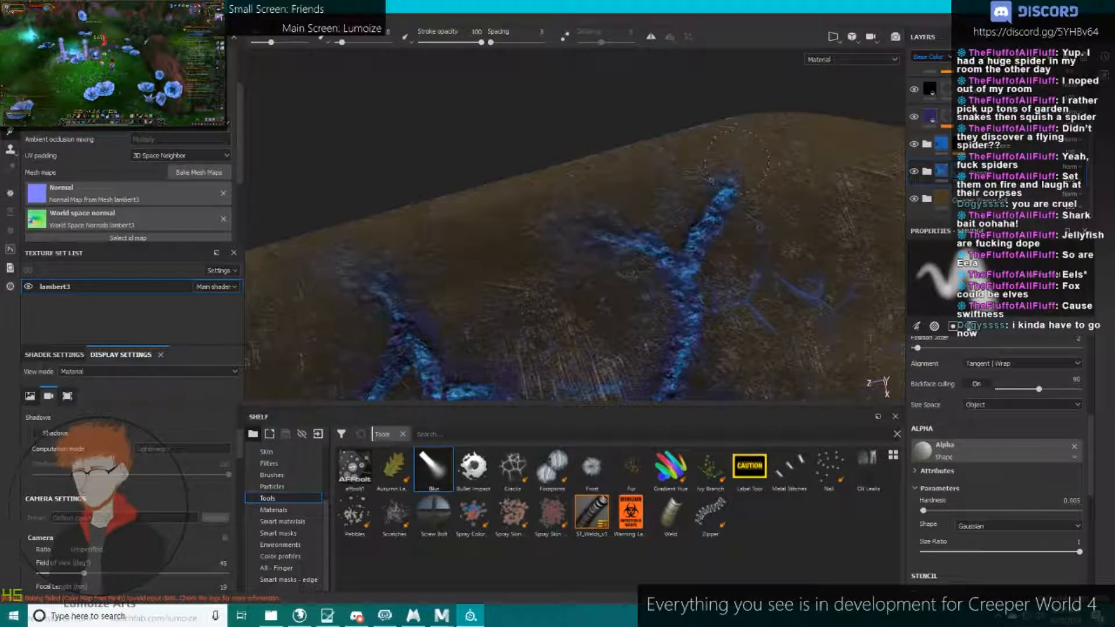
alt+middle_drag(697, 232, 552, 129)
alt+middle_drag(772, 279, 639, 73)
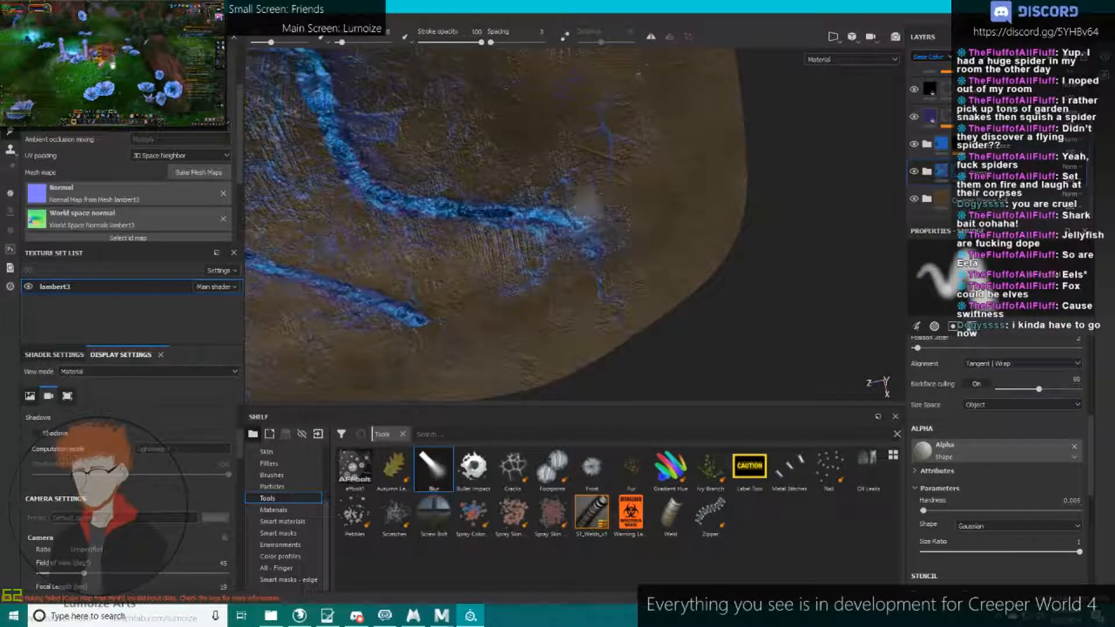
alt+middle_drag(590, 216, 808, 184)
alt+drag(646, 316, 643, 265)
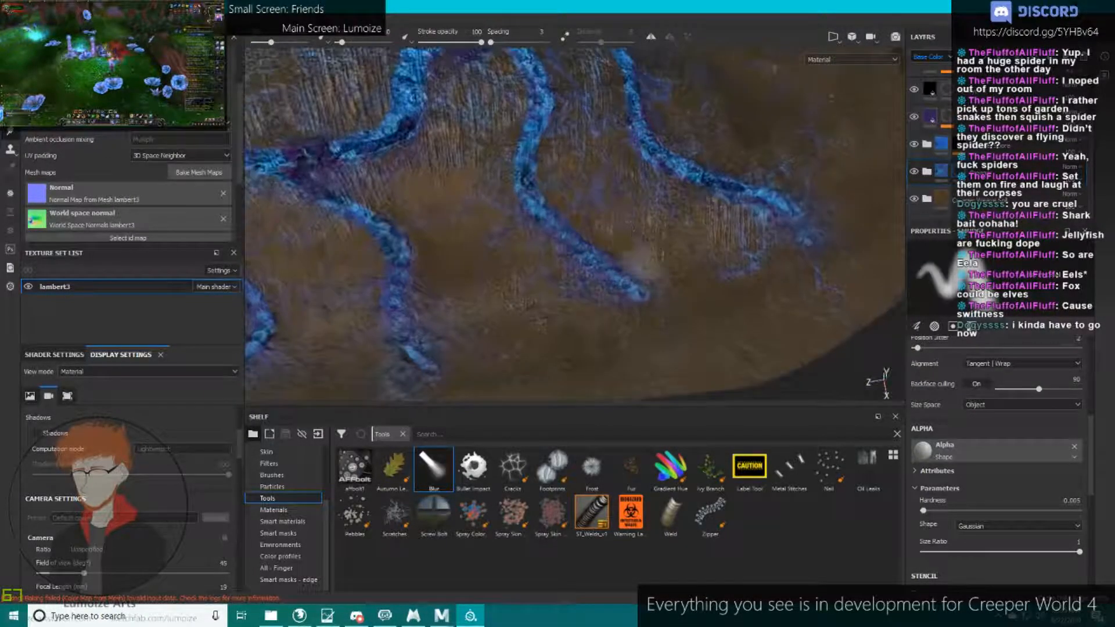
alt+middle_drag(426, 378, 630, 270)
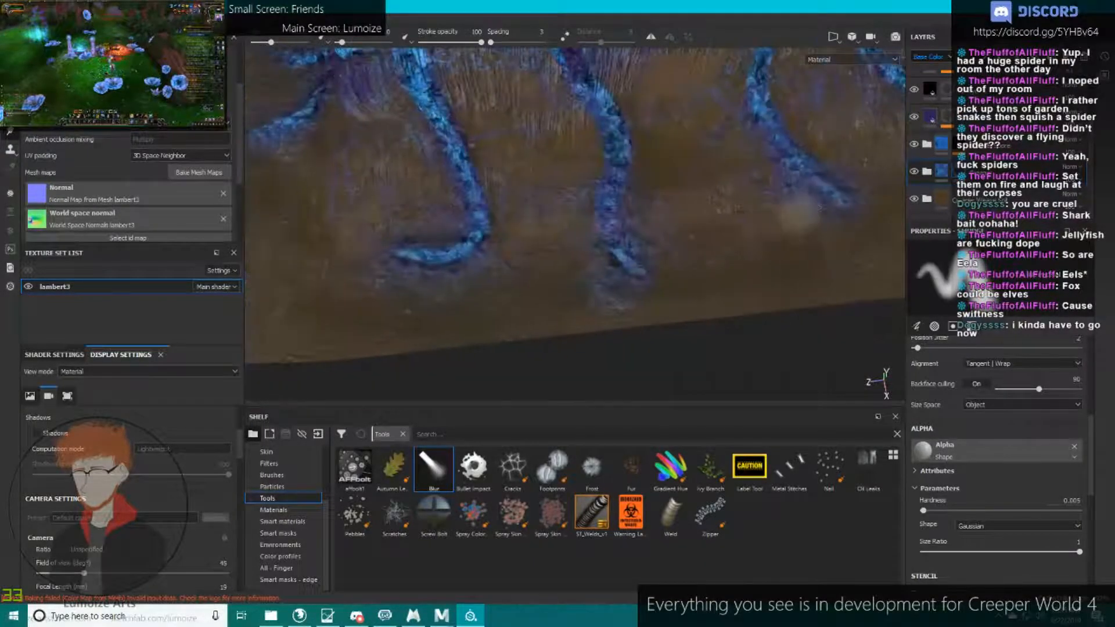
Soften the remaining vein ends on the far side of the mound with a smaller Blur brush.
alt+drag(659, 287, 755, 140)
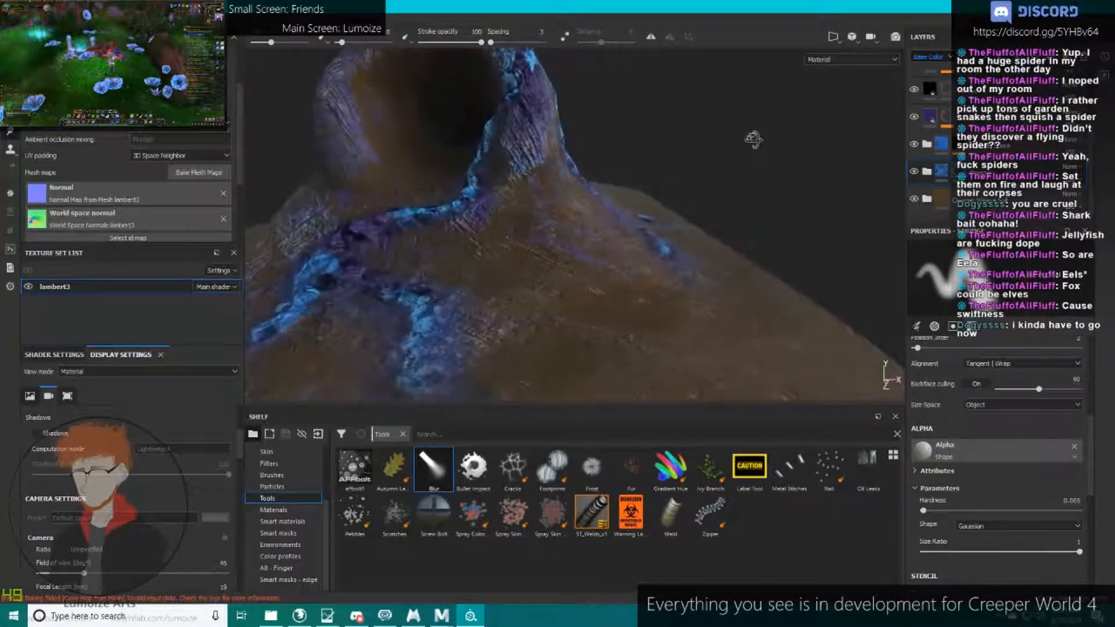
alt+right_drag(754, 139, 677, 168)
alt+drag(676, 168, 762, 142)
alt+right_drag(762, 143, 685, 250)
alt+drag(686, 250, 738, 212)
alt+drag(813, 245, 714, 250)
alt+right_drag(714, 249, 688, 241)
alt+drag(688, 241, 691, 237)
alt+right_drag(697, 232, 737, 179)
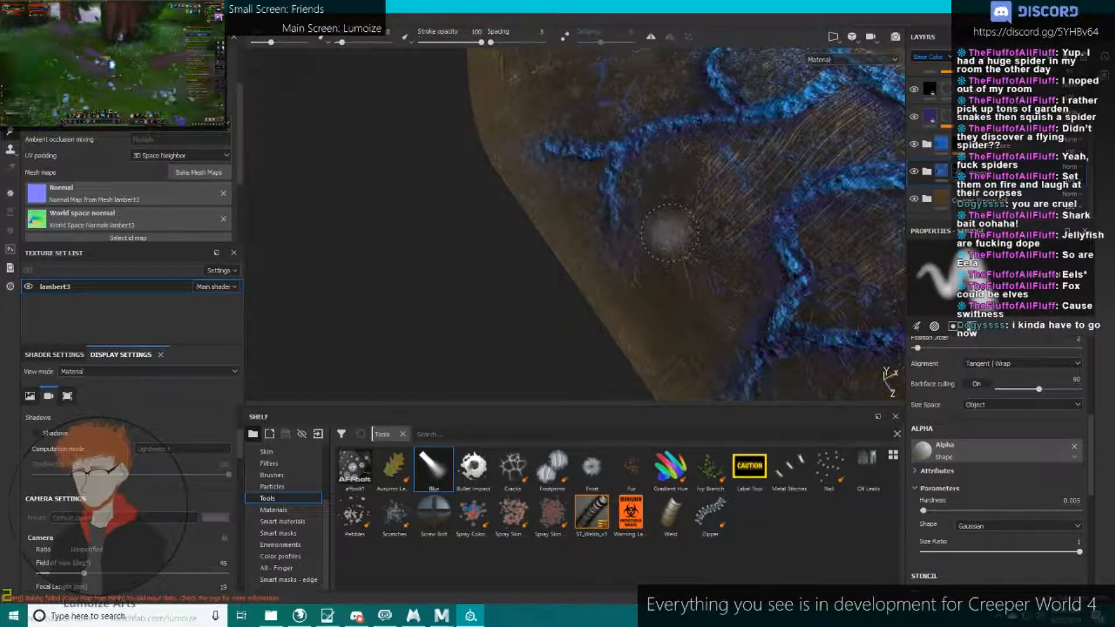
mouse_move(641, 194)
alt+mouse_down()
mouse_move(630, 182)
mouse_move(627, 234)
mouse_move(552, 145)
alt+mouse_up()
alt+right_drag(650, 250, 758, 301)
ctrl+right_drag(757, 301, 673, 262)
alt+drag(673, 261, 656, 233)
Inspect the softened vein ends around the whole mound and in front of the tunnel opening.
alt+right_drag(656, 232, 603, 203)
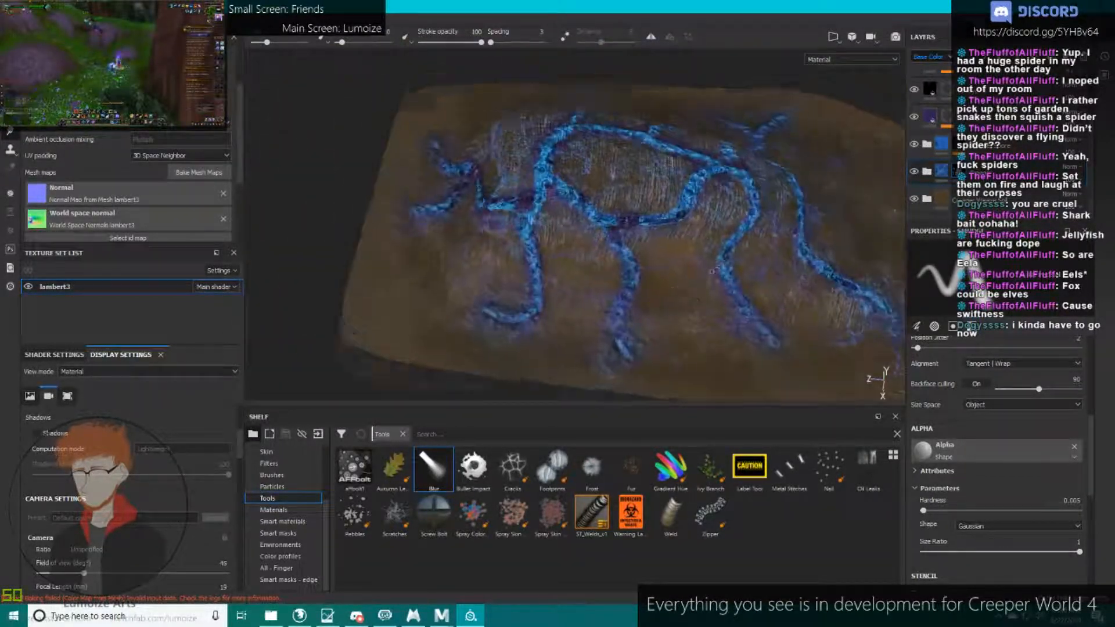
alt+drag(604, 203, 657, 186)
alt+drag(726, 189, 656, 255)
alt+right_drag(610, 244, 520, 215)
alt+drag(520, 215, 519, 197)
alt+right_drag(519, 198, 717, 241)
alt+drag(717, 241, 772, 250)
alt+right_drag(772, 249, 493, 256)
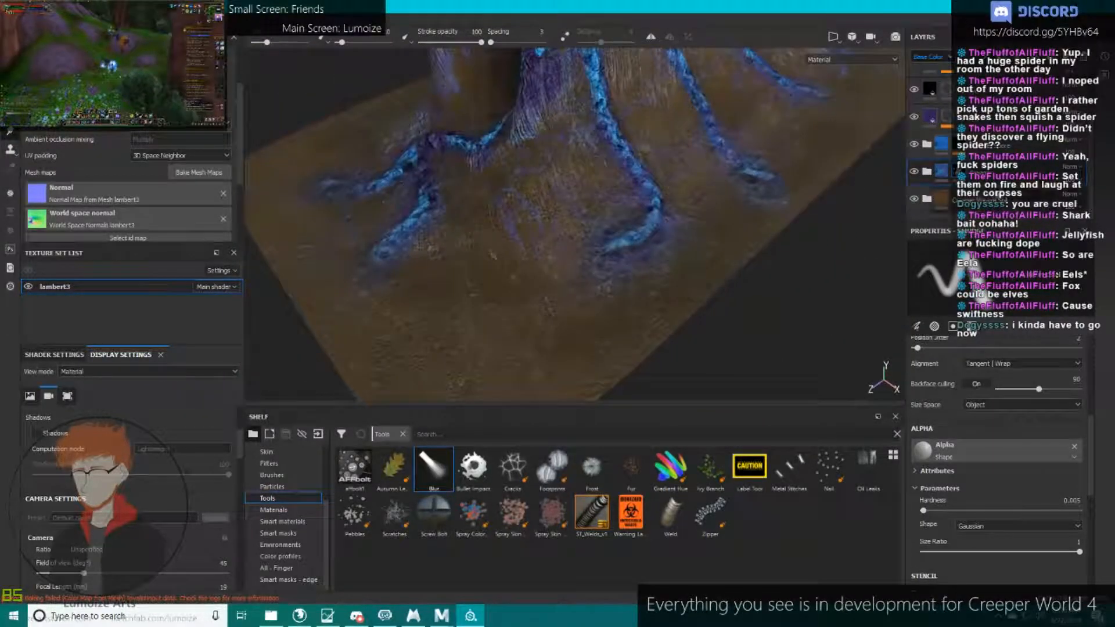
Add a fill layer inside the lower blue folder with only its height channel enabled.
click(927, 172)
click(941, 200)
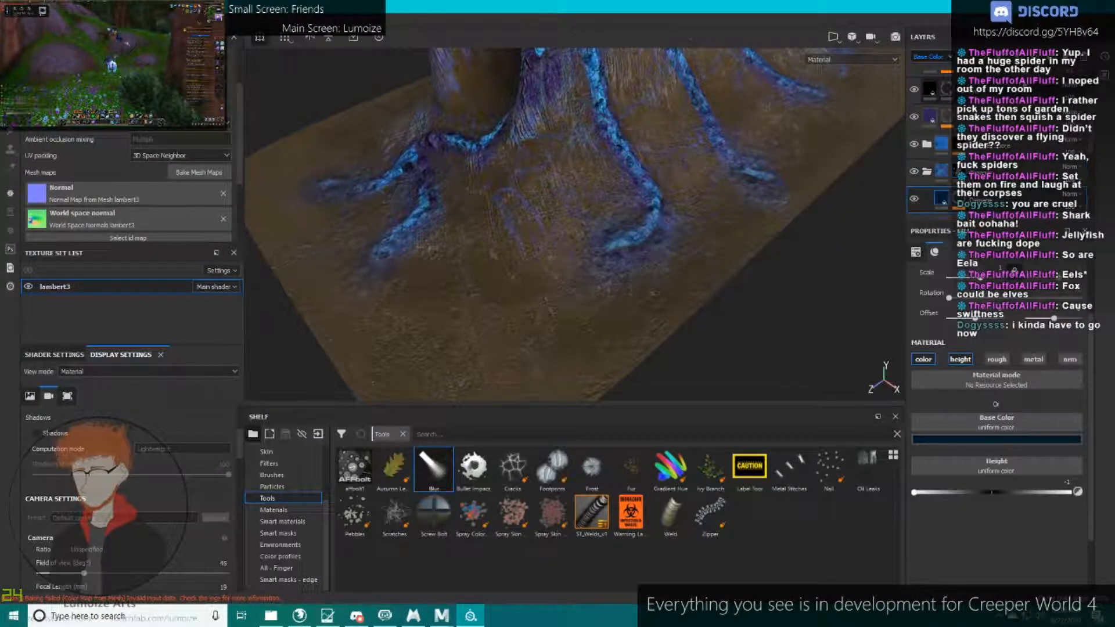
click(1038, 57)
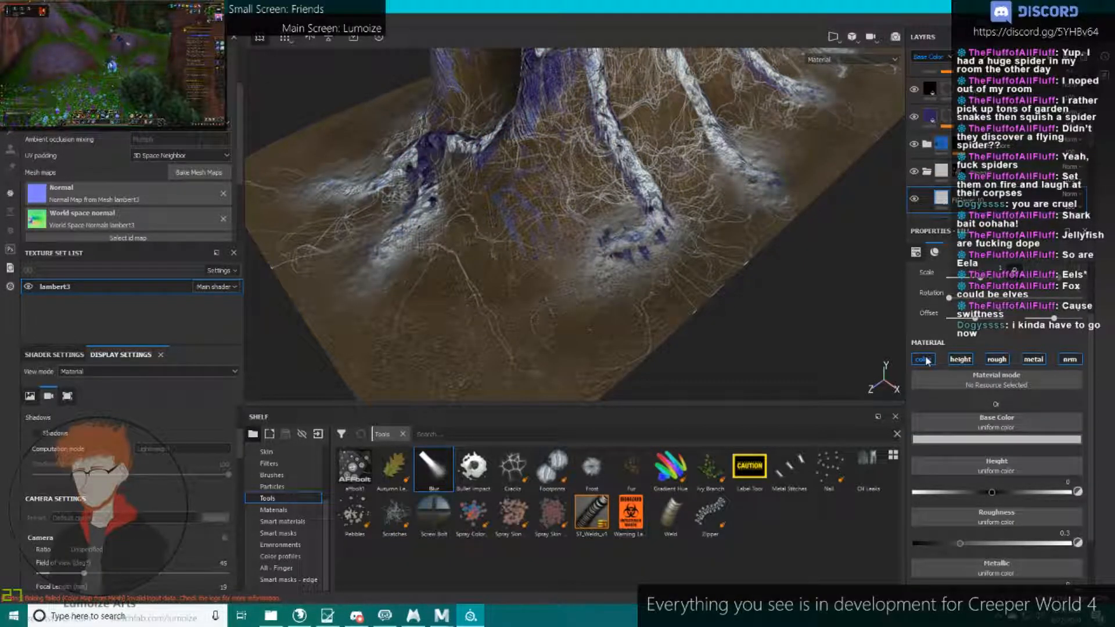
click(926, 361)
click(1001, 360)
click(1037, 361)
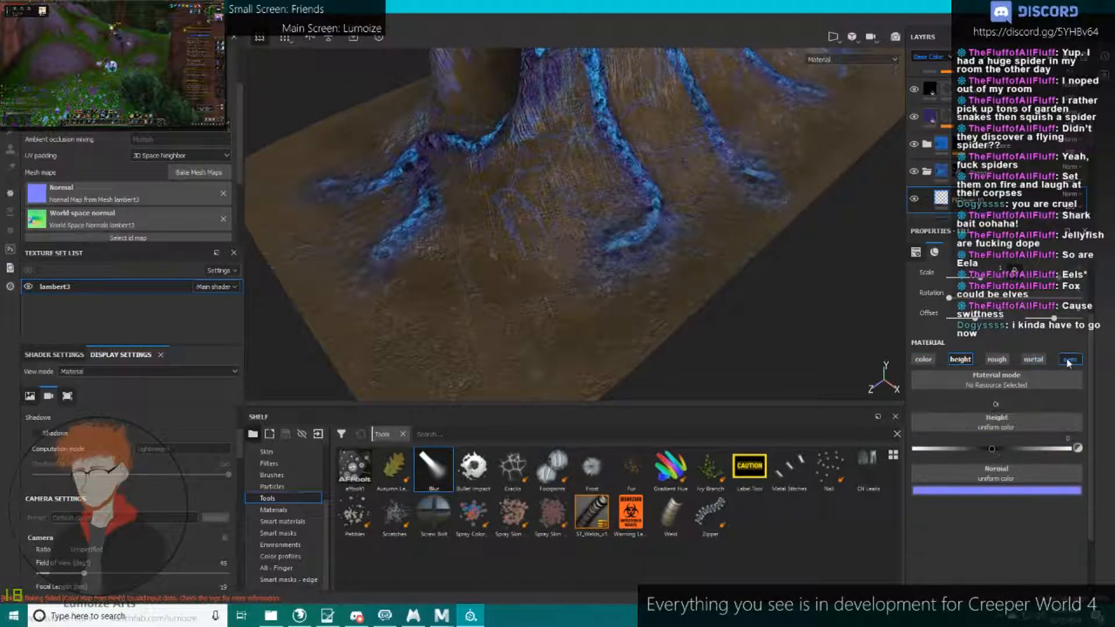
click(1069, 360)
Raise the new fill layer's height to 0.3869, checking the relief around the veins and toggling the layer's visibility.
drag(995, 454, 1006, 456)
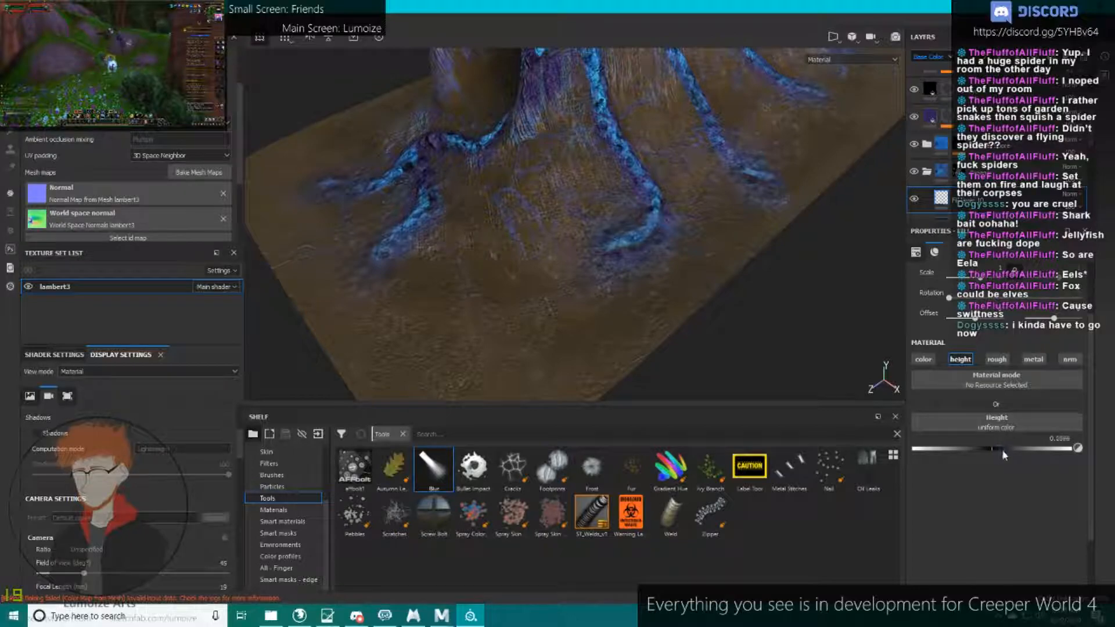
alt+drag(784, 233, 727, 241)
alt+right_drag(726, 242, 676, 122)
alt+middle_drag(677, 122, 672, 207)
alt+right_drag(672, 206, 659, 151)
alt+middle_drag(659, 151, 713, 221)
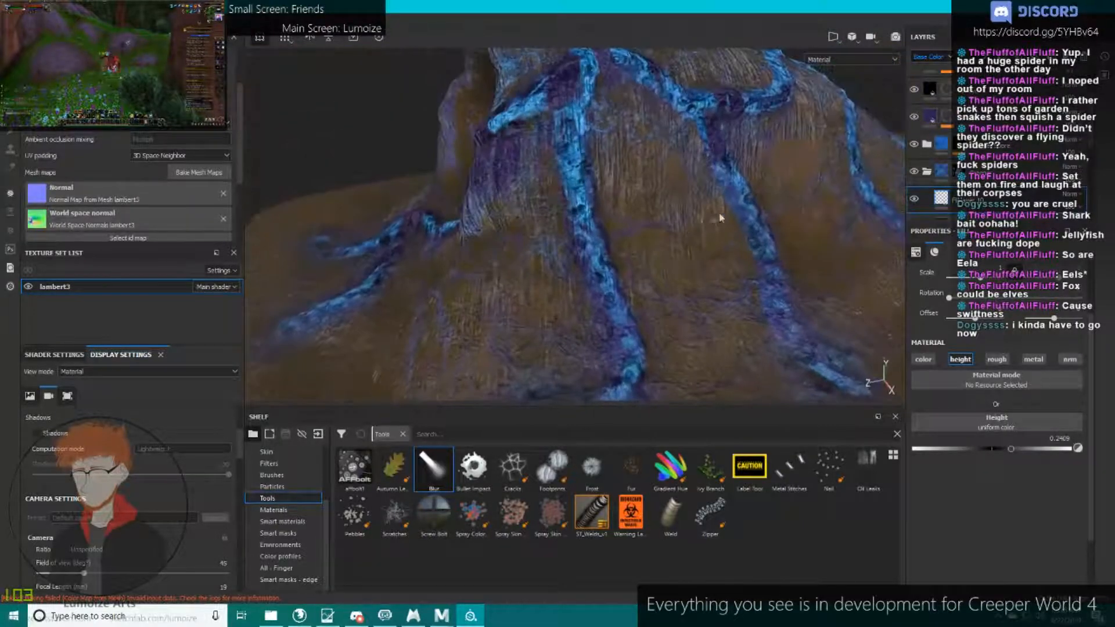
alt+drag(719, 204, 734, 230)
alt+right_drag(734, 230, 714, 203)
mouse_move(1011, 448)
mouse_down()
mouse_move(1048, 451)
mouse_move(1022, 448)
mouse_up()
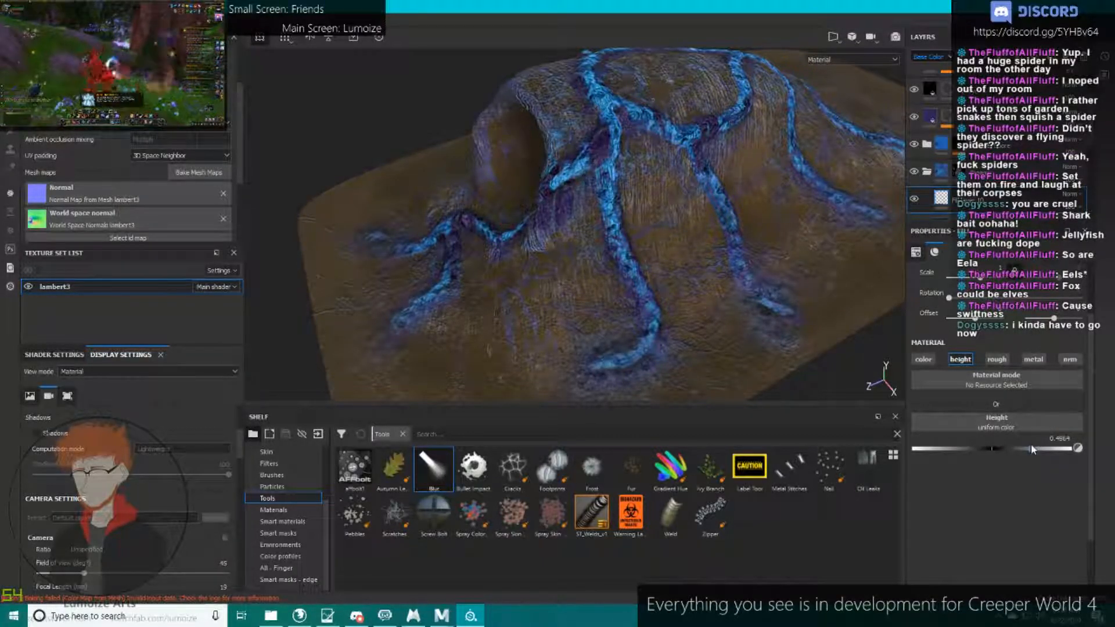
alt+right_drag(660, 273, 616, 220)
alt+drag(615, 219, 636, 200)
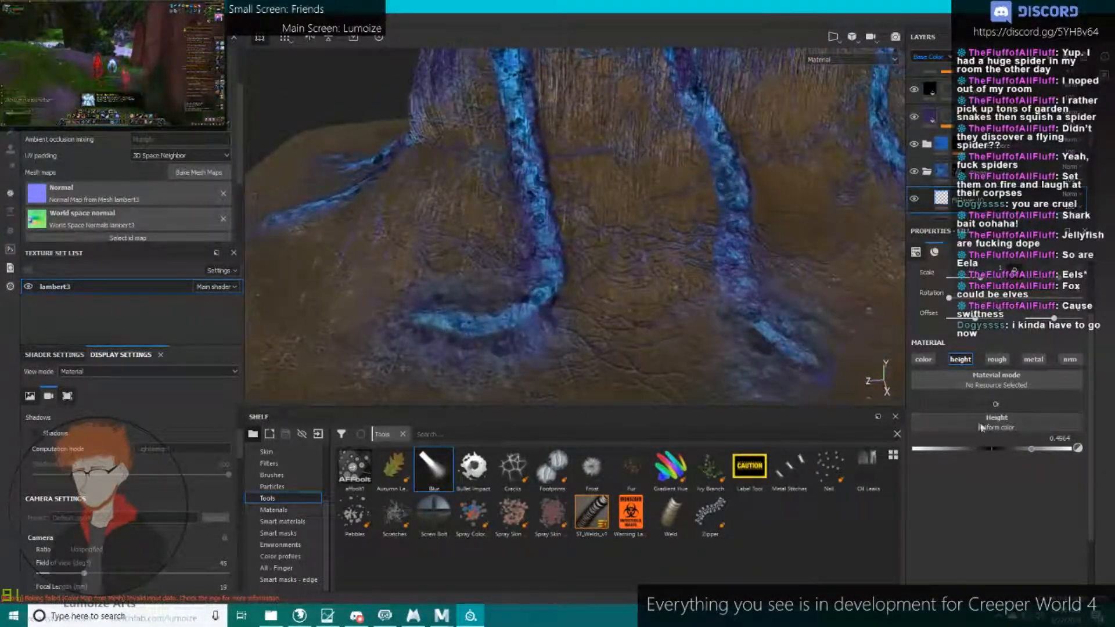
click(915, 200)
alt+drag(836, 197, 764, 212)
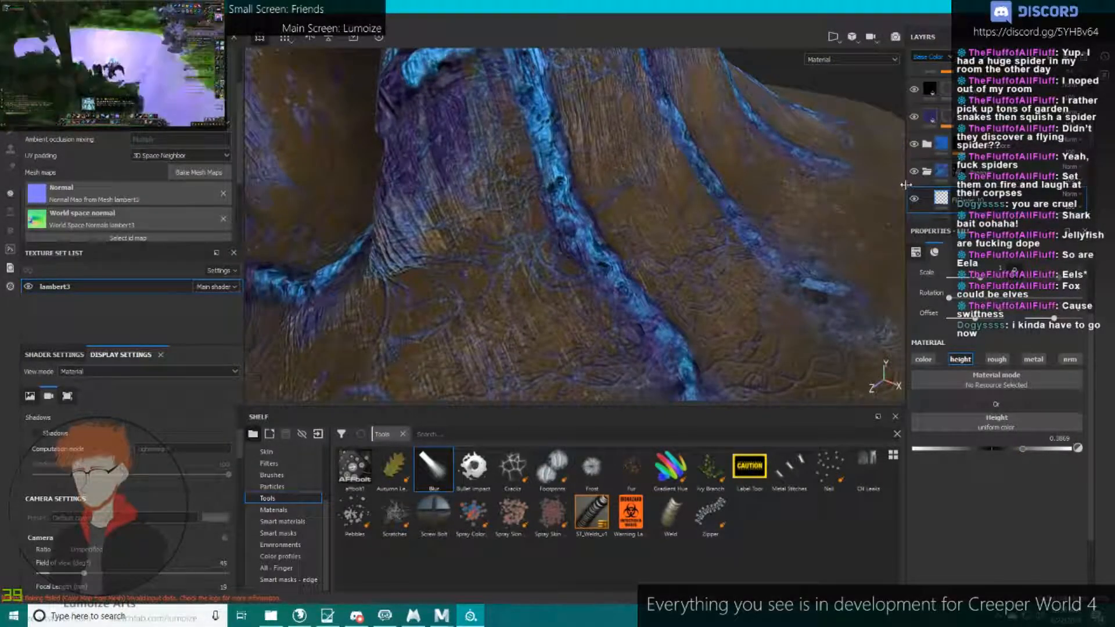
Add a paint layer above the lower blue folder, change its Roughness blending mode and return the layer stack to the Base Color channel.
click(941, 172)
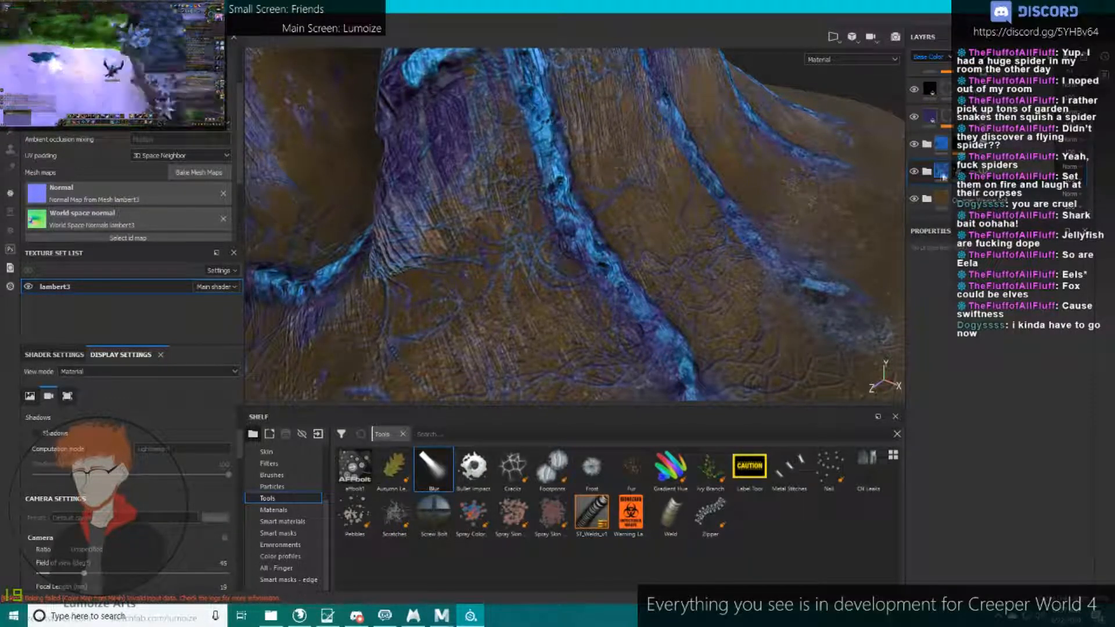
click(928, 171)
scroll(941, 175, down, 1)
click(946, 162)
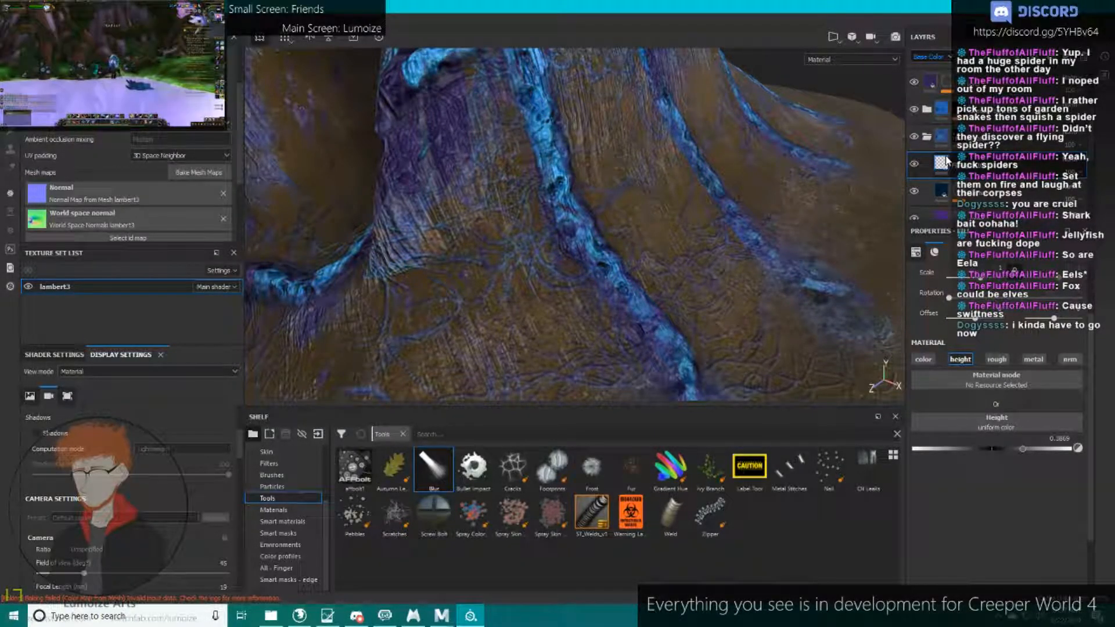
click(926, 138)
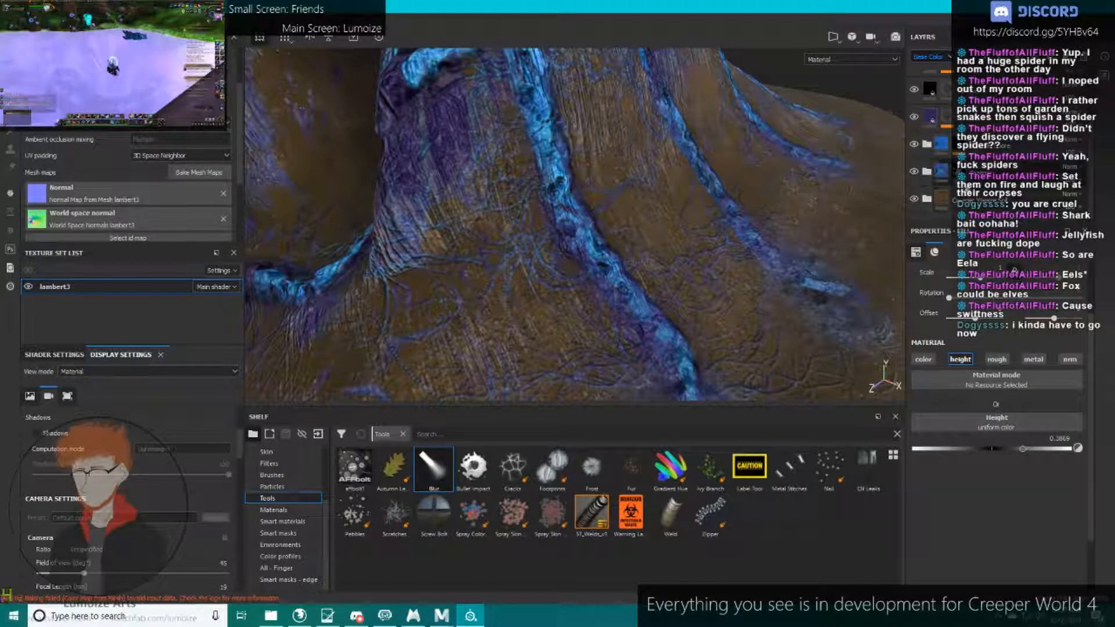
click(961, 172)
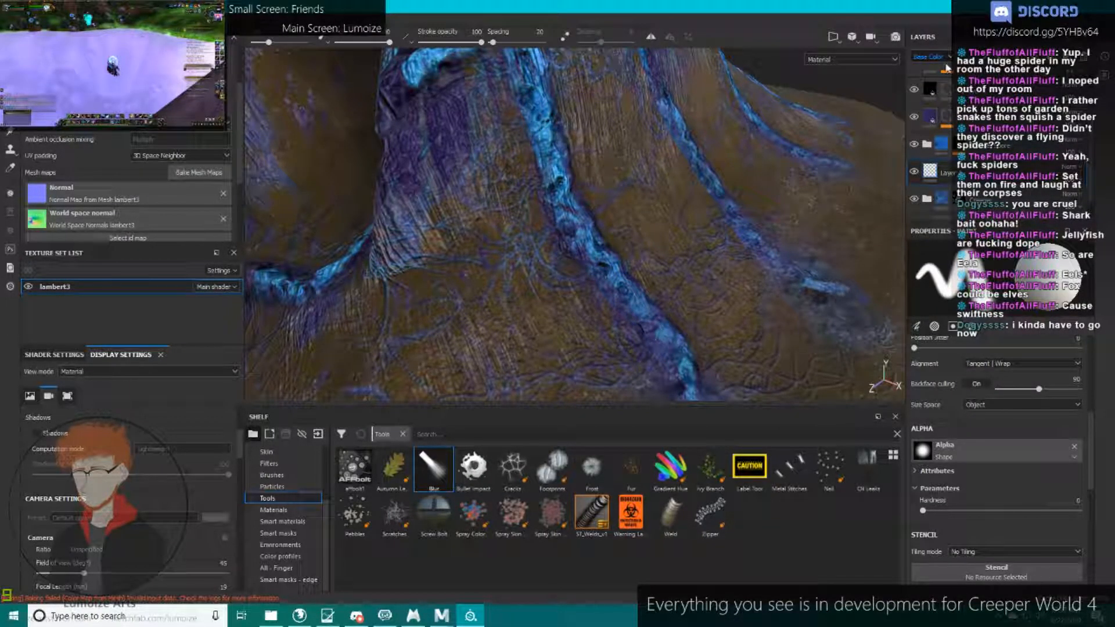
click(930, 56)
click(929, 83)
click(1068, 167)
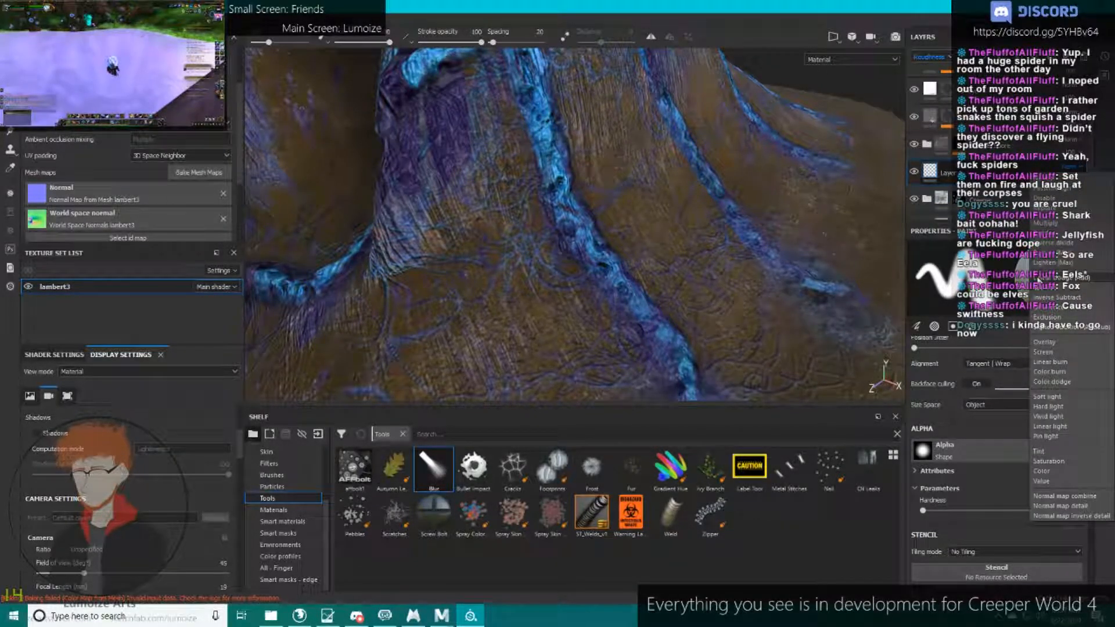
click(1050, 190)
click(934, 57)
click(937, 68)
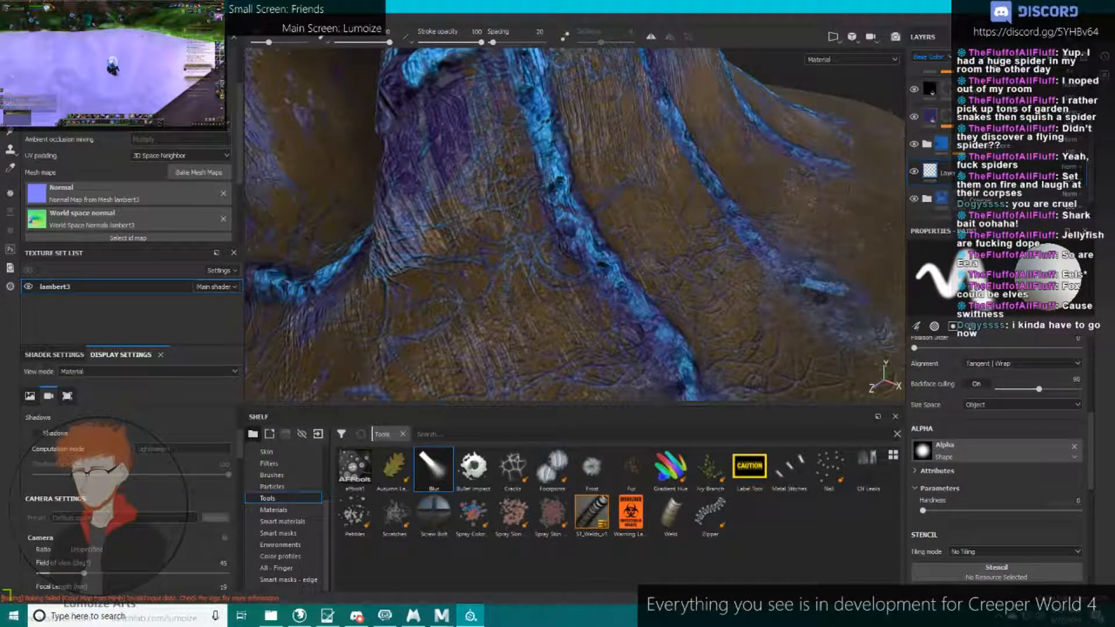
Add an anchor point to the new paint layer and open the anchor point choices for the dirt generator's image input.
click(991, 144)
scroll(976, 154, up, 3)
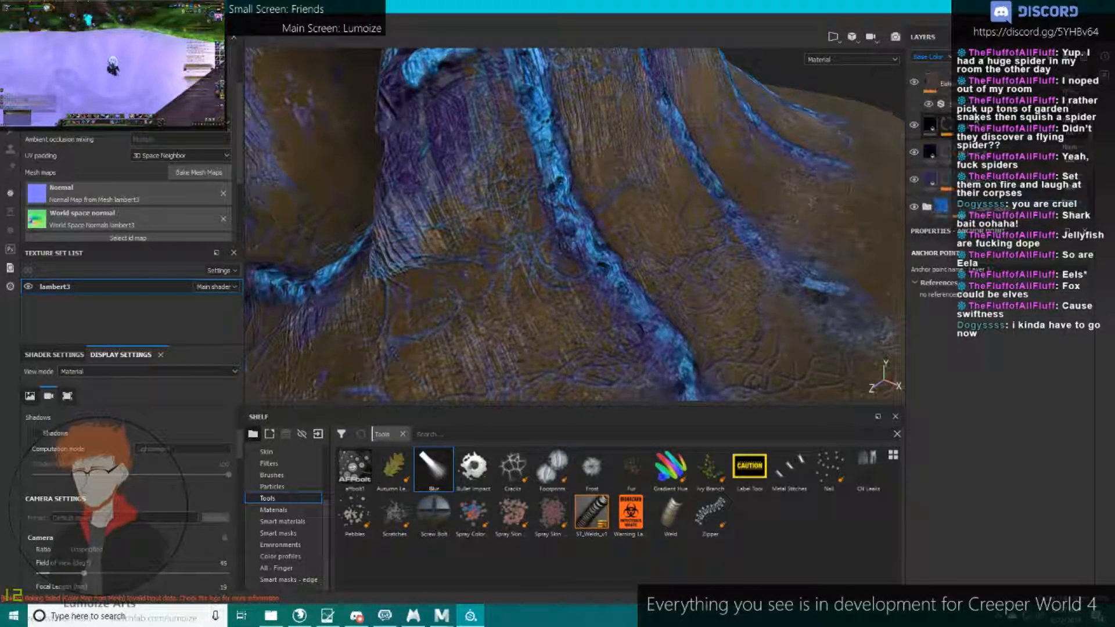
click(949, 127)
click(986, 147)
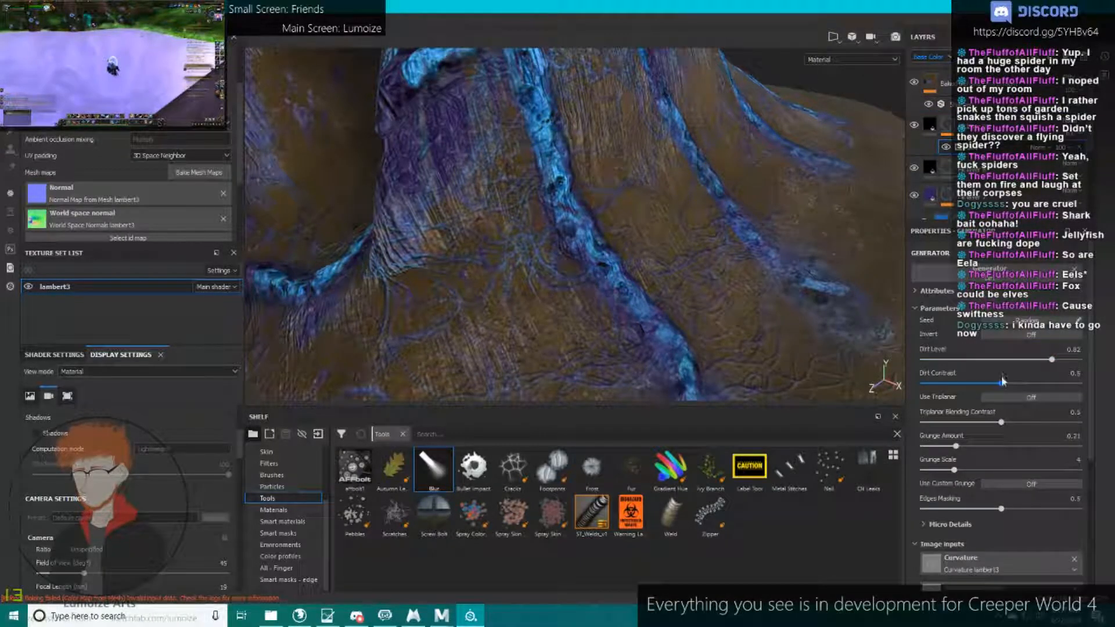
scroll(1000, 379, down, 4)
click(1021, 563)
click(1027, 461)
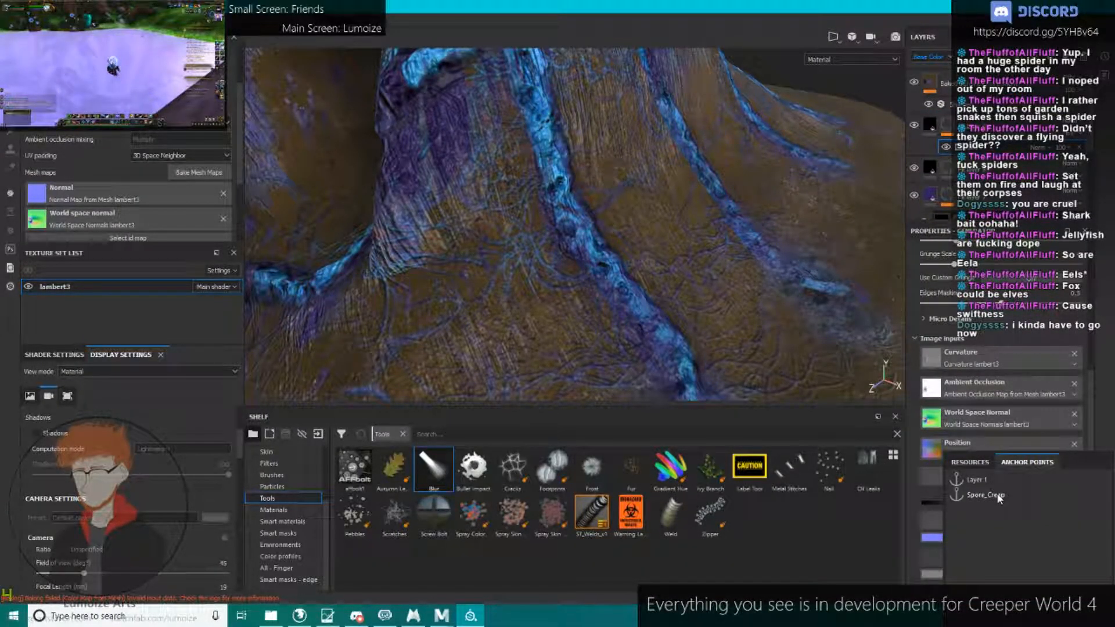
Reselect the anchor point on the new paint layer and rename it.
click(932, 168)
scroll(932, 140, down, 3)
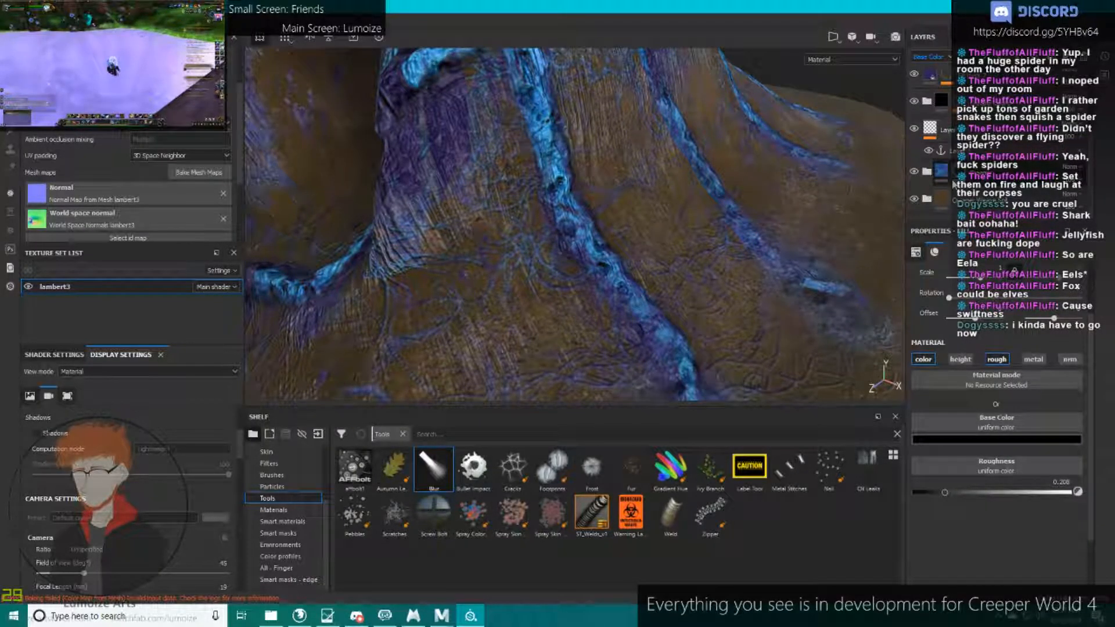
click(943, 176)
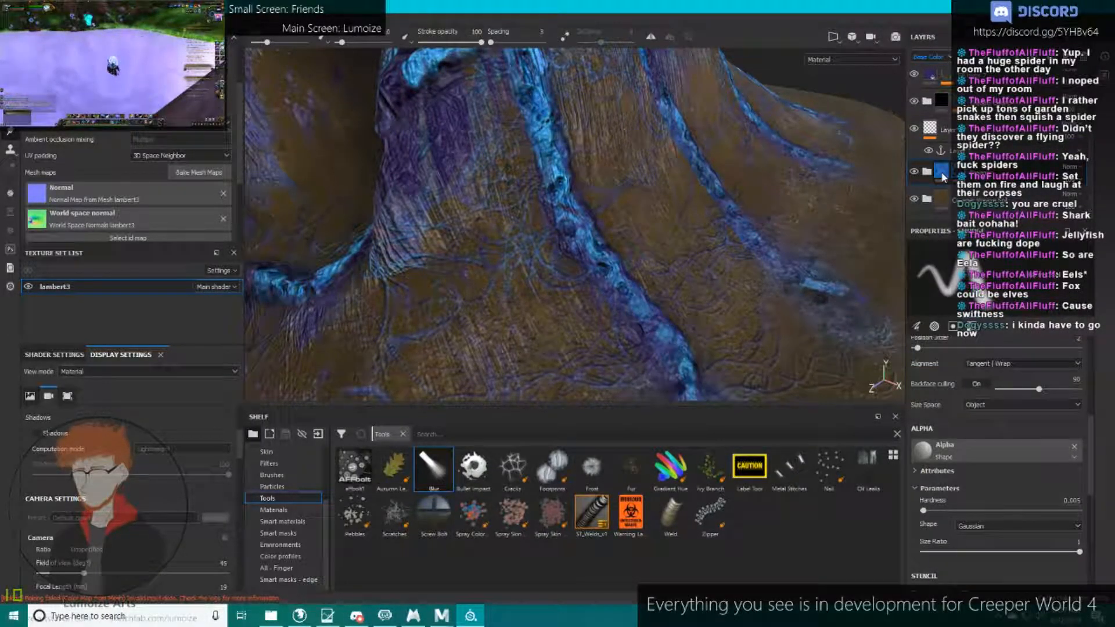
click(941, 150)
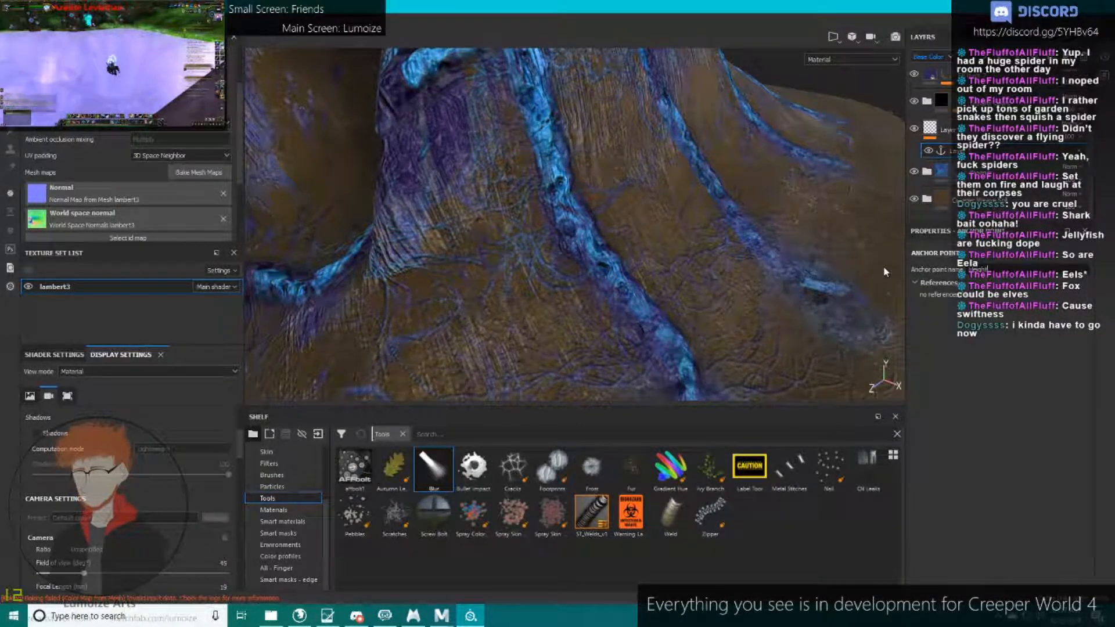
scroll(952, 122, up, 3)
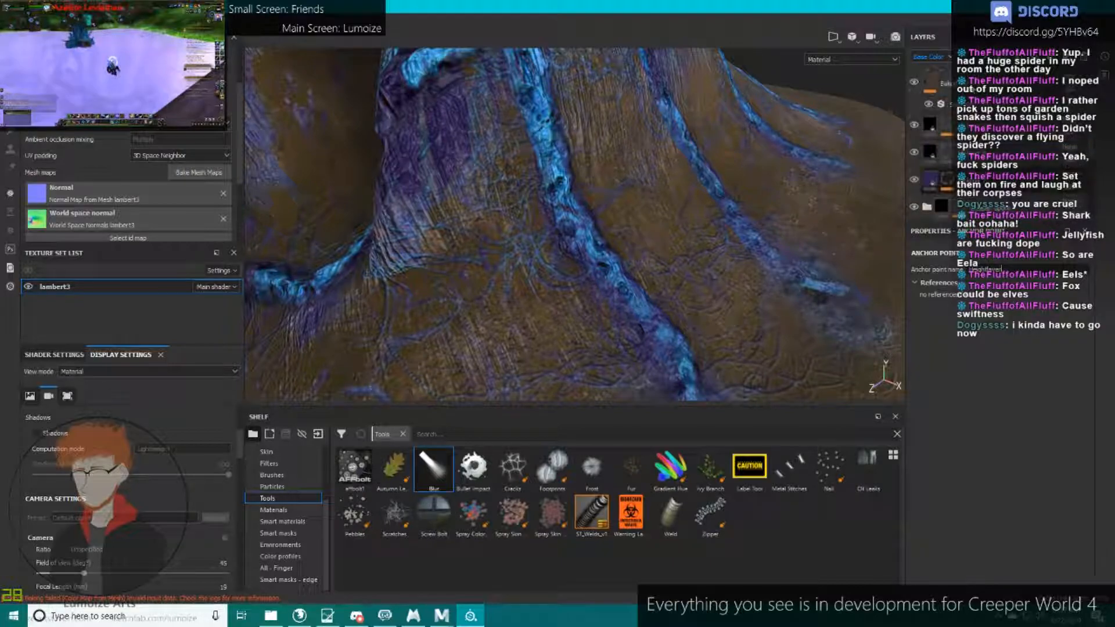
Open the dirt generator on the upper black fill layer's mask and assign the Spore_Creep anchor point to its Micro Height input.
click(947, 127)
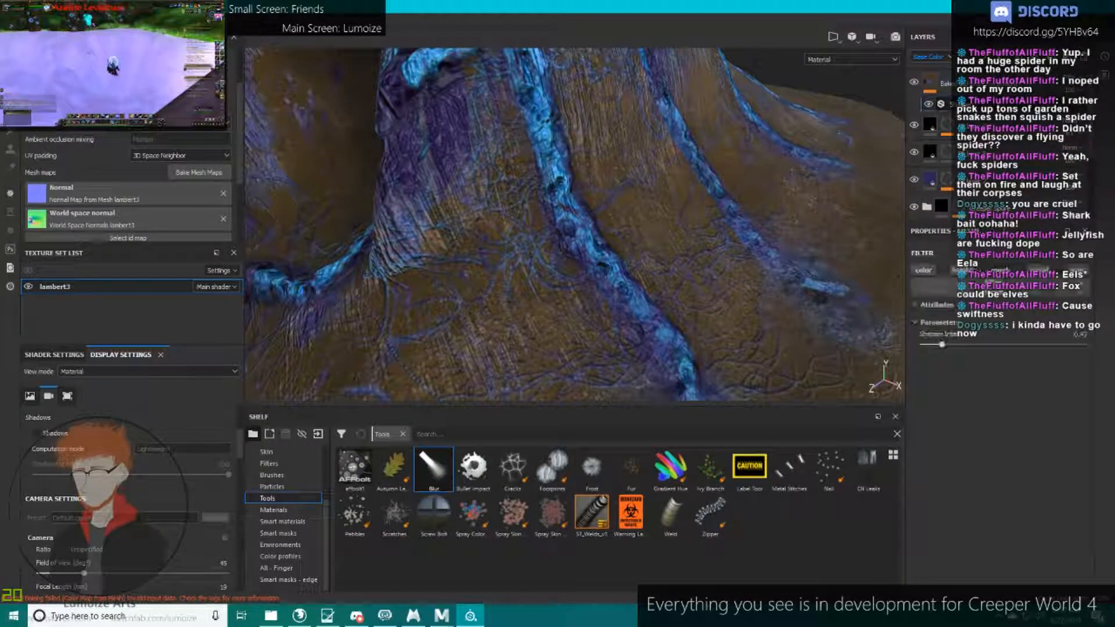
click(948, 129)
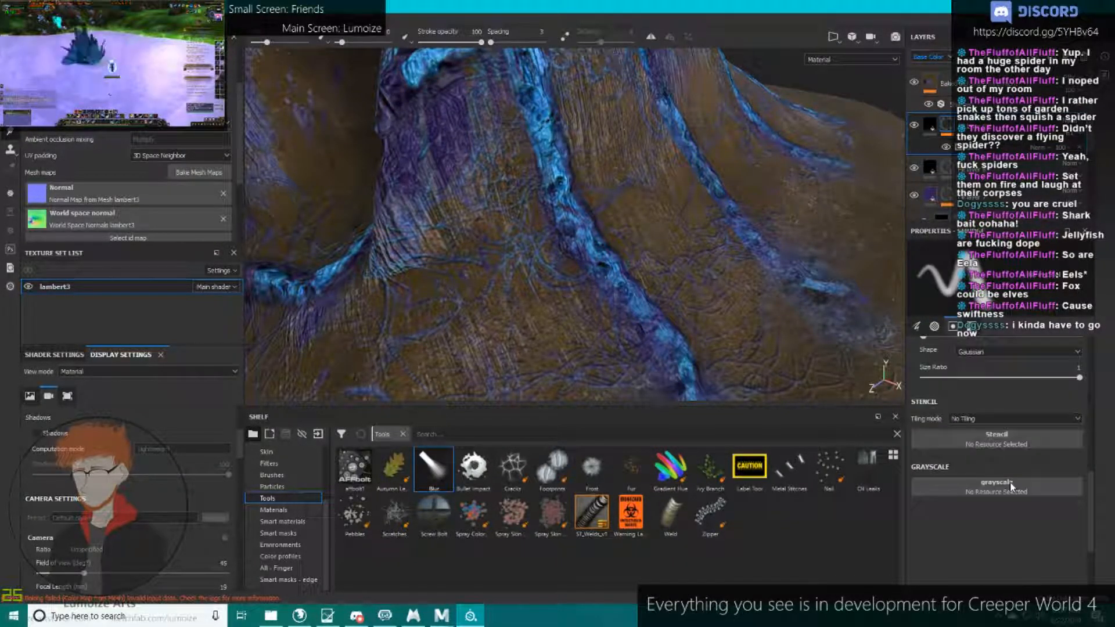
scroll(1008, 493, up, 3)
click(981, 148)
click(1029, 479)
click(1042, 397)
click(1001, 427)
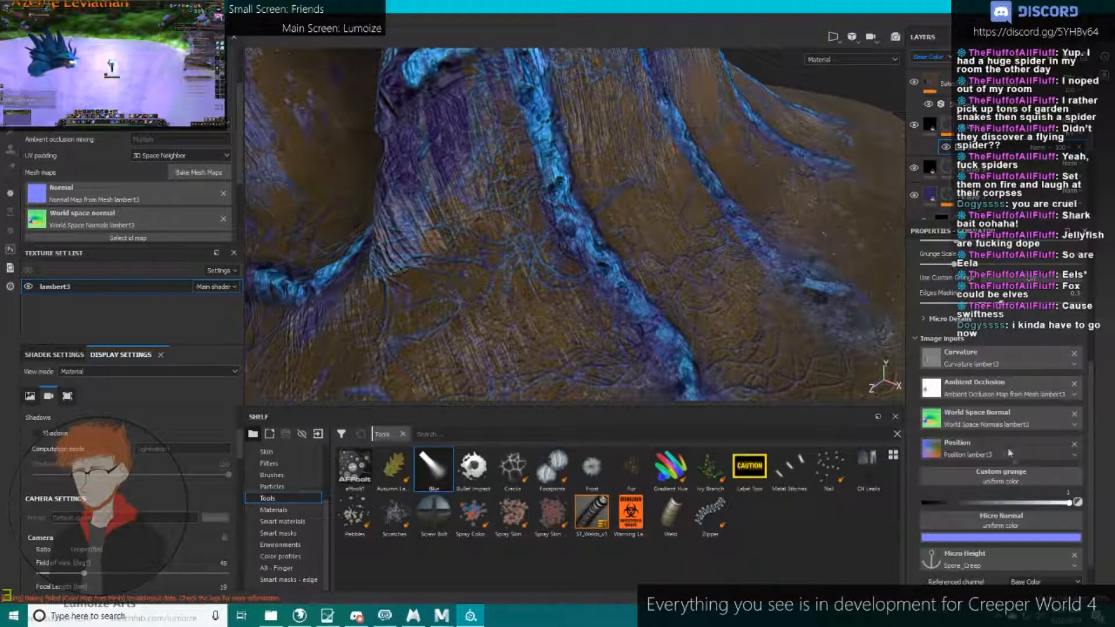
Turn on Micro Height in the dirt generator's micro details and inspect the effect around the vein ends.
scroll(1013, 470, down, 1)
scroll(1032, 566, up, 2)
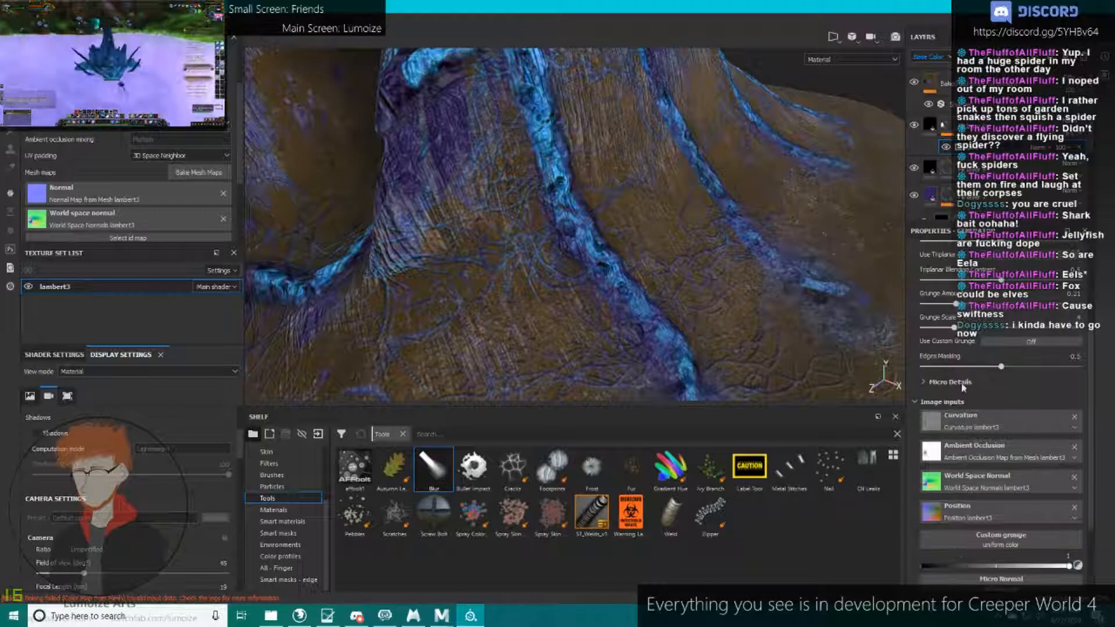
click(955, 382)
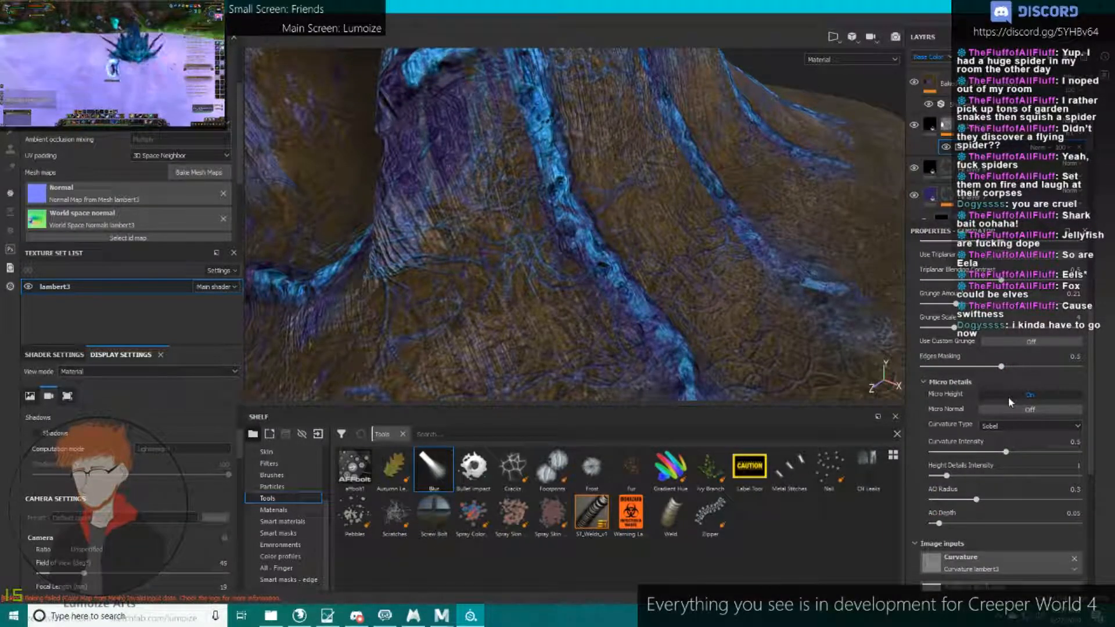
scroll(647, 261, down, 4)
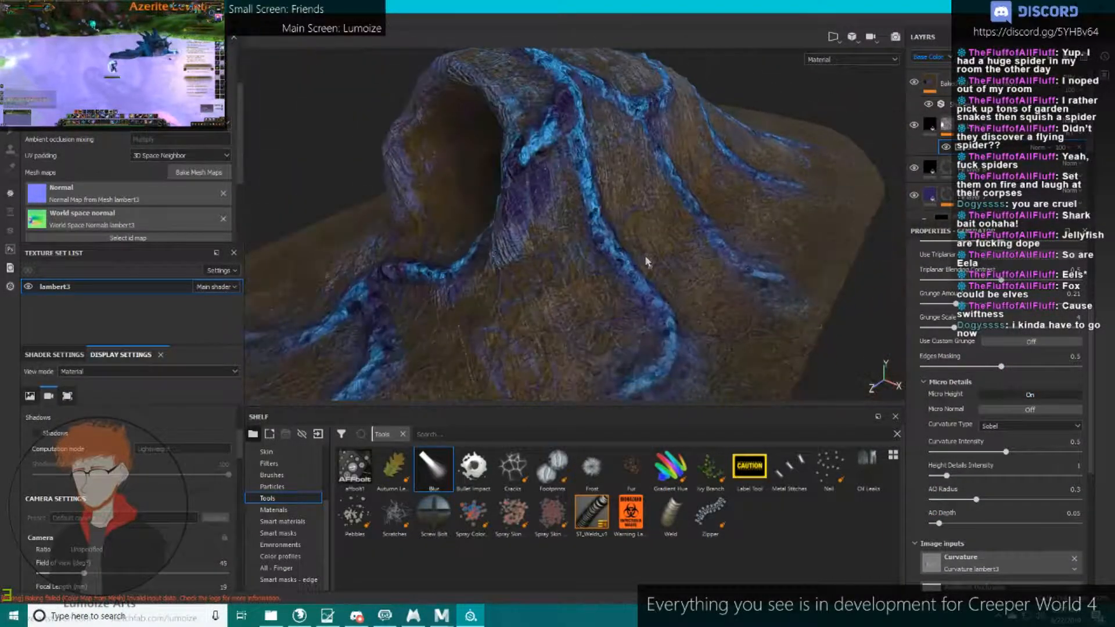
alt+drag(684, 282, 651, 341)
scroll(651, 341, up, 4)
alt+middle_drag(651, 342, 592, 290)
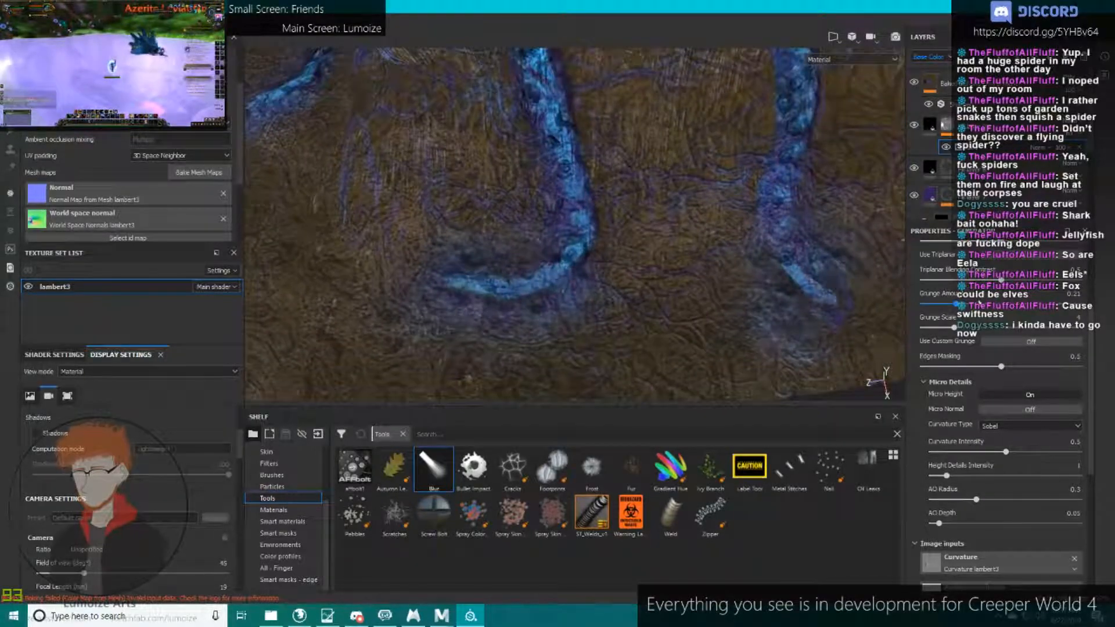
Raise the generator's Dirt Level to 0.71 and check the dirt spread around the veins.
scroll(987, 328, up, 2)
drag(1039, 327, 1033, 327)
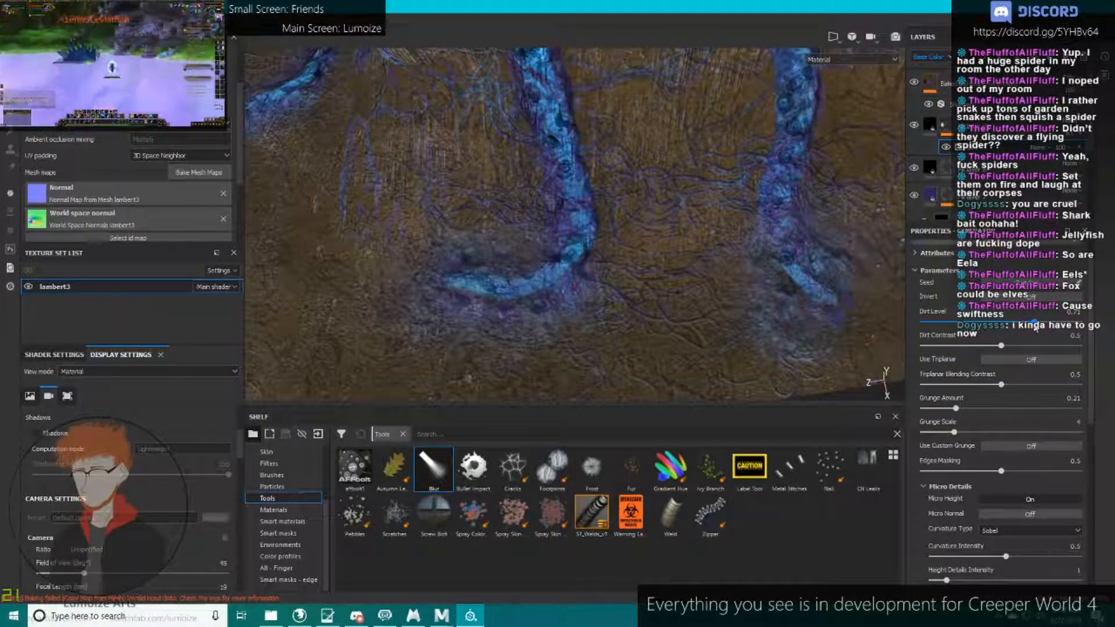
alt+drag(805, 232, 705, 298)
scroll(734, 219, down, 4)
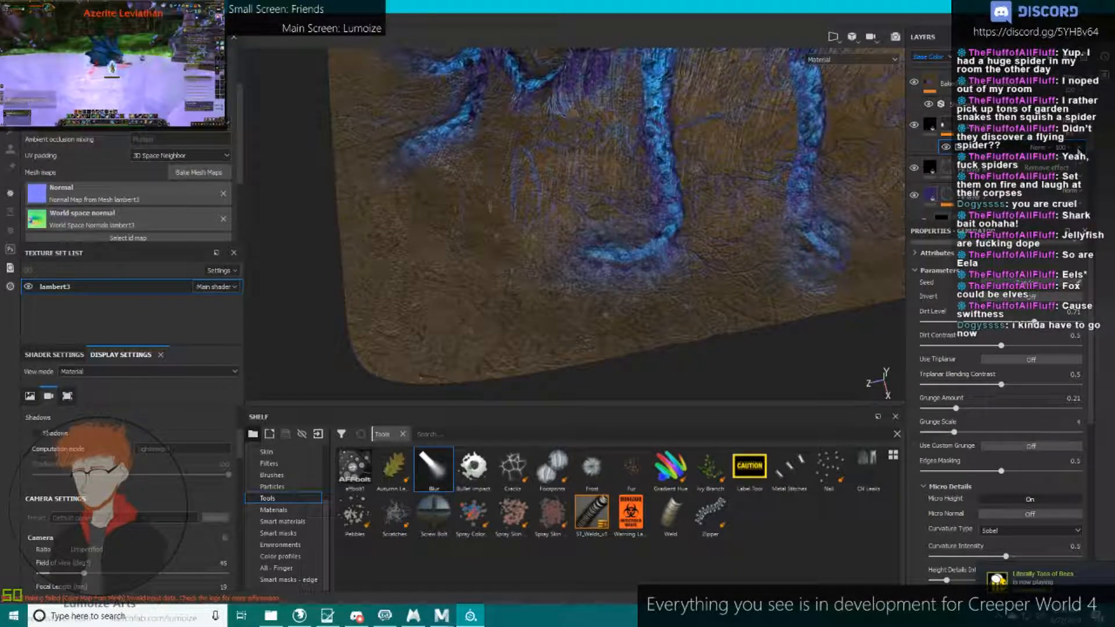
Review the remaining generator settings, undo the last change, and select the black fill layer to examine the veins up close.
scroll(1027, 426, down, 5)
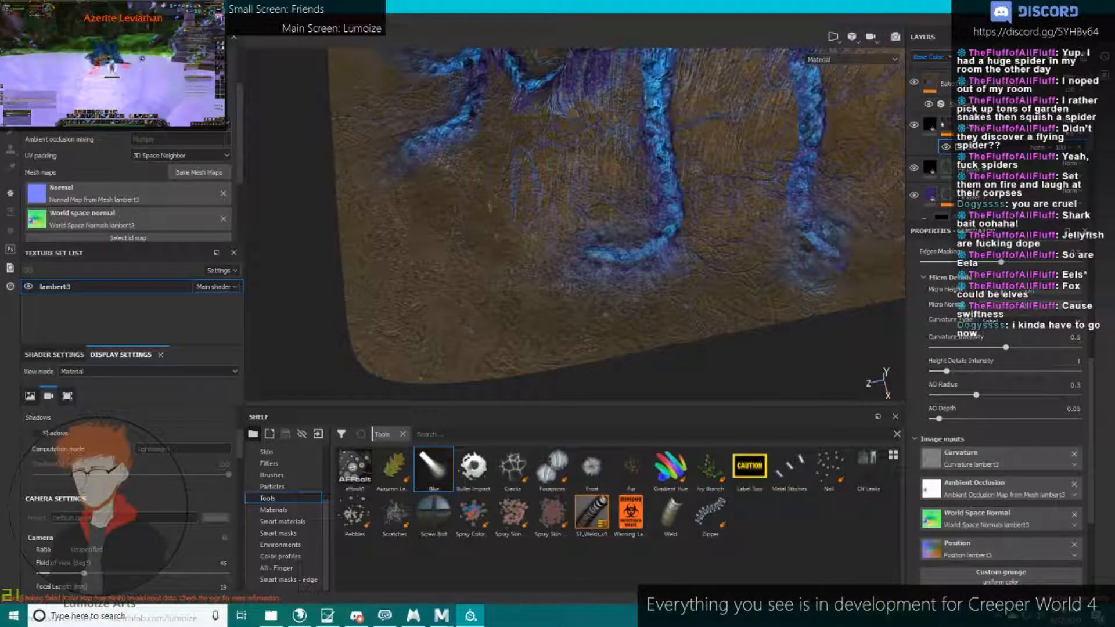
scroll(1014, 308, up, 5)
key(ctrl+z)
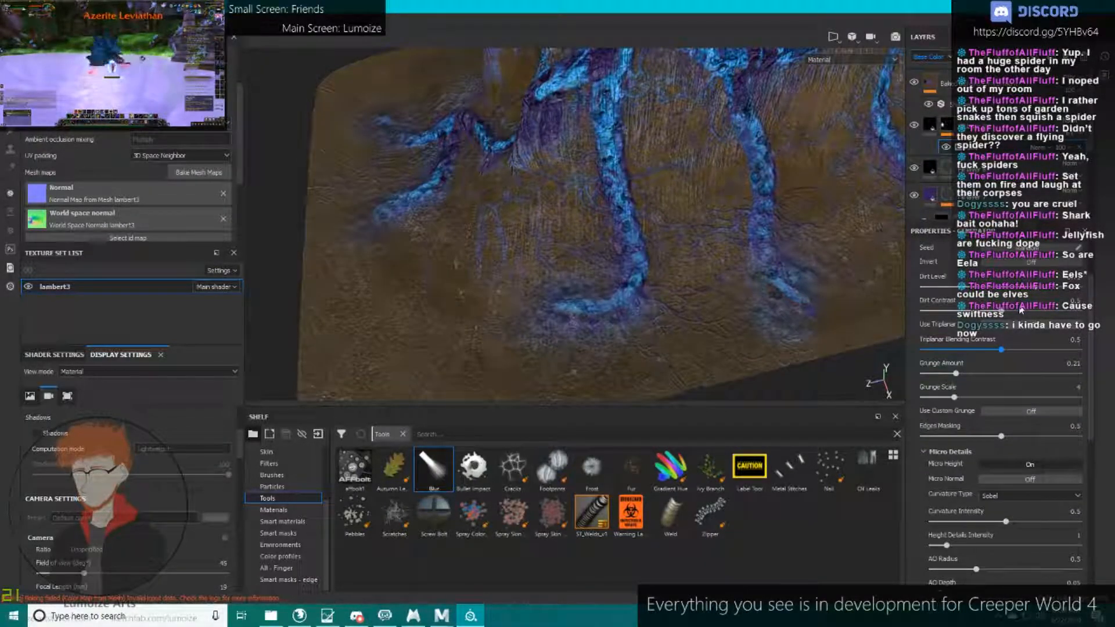
scroll(1033, 409, down, 3)
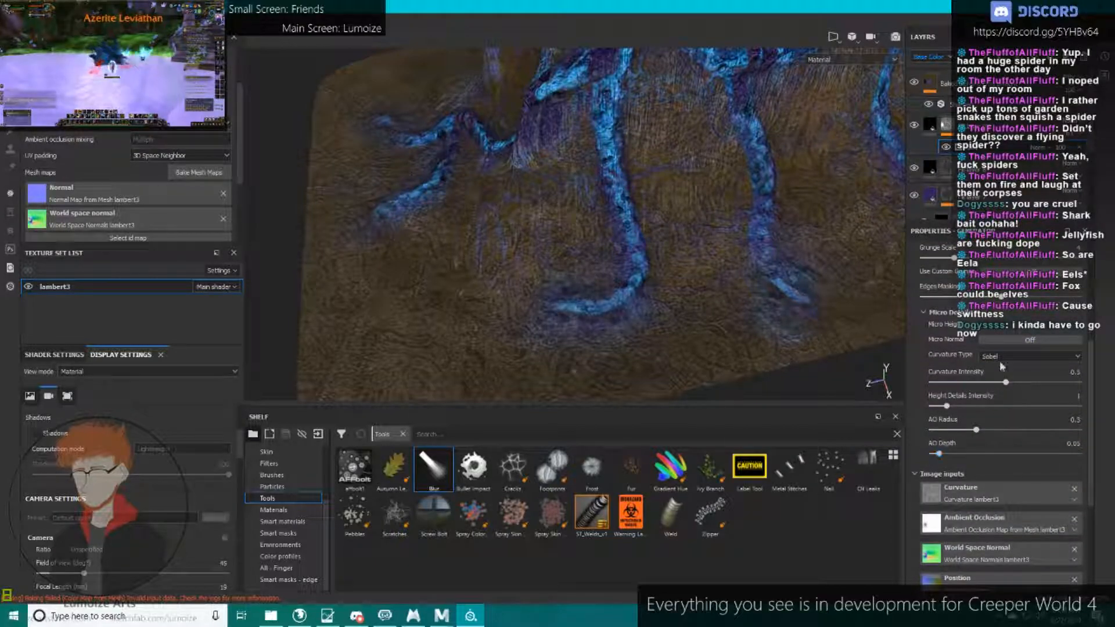
click(930, 124)
alt+drag(700, 237, 739, 202)
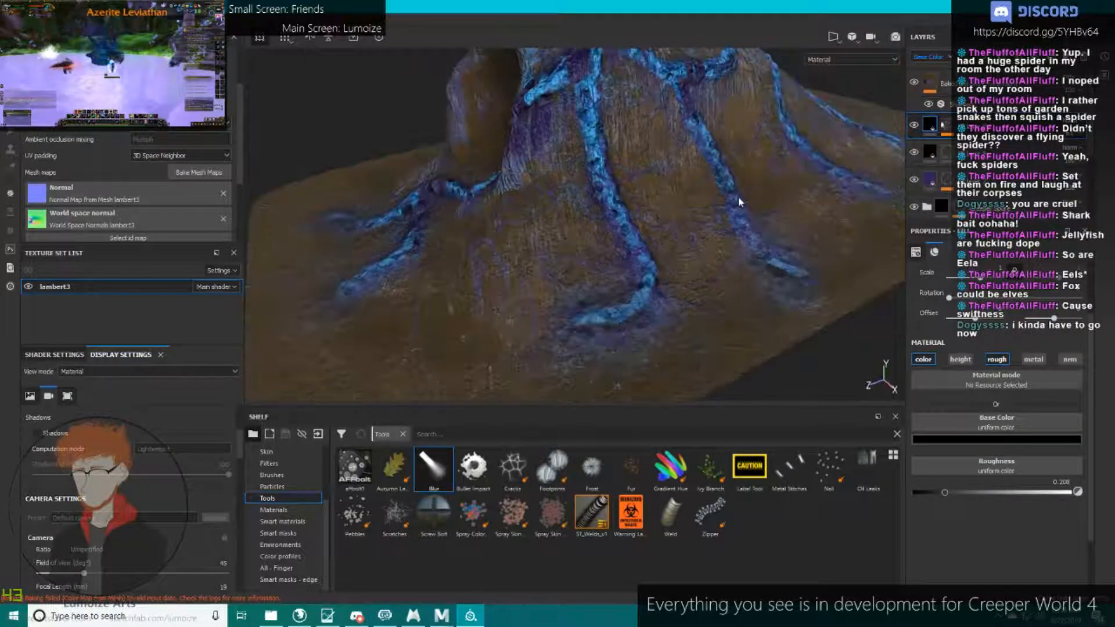
scroll(730, 253, up, 5)
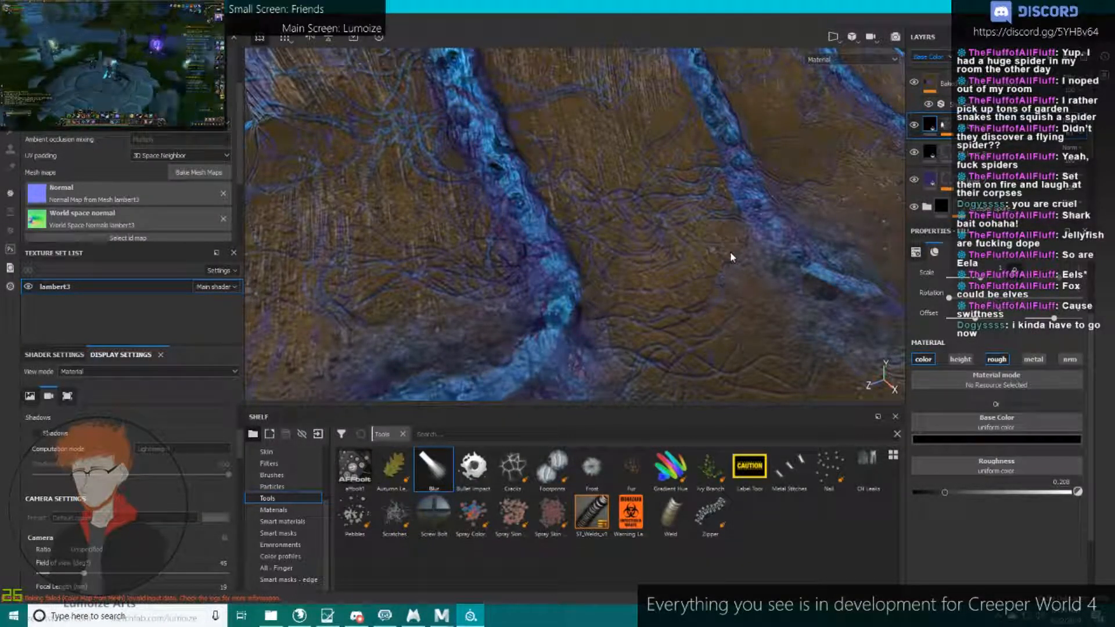
Switch to Iray rendering and change the environment map to Tomoco Studio.
key(F10)
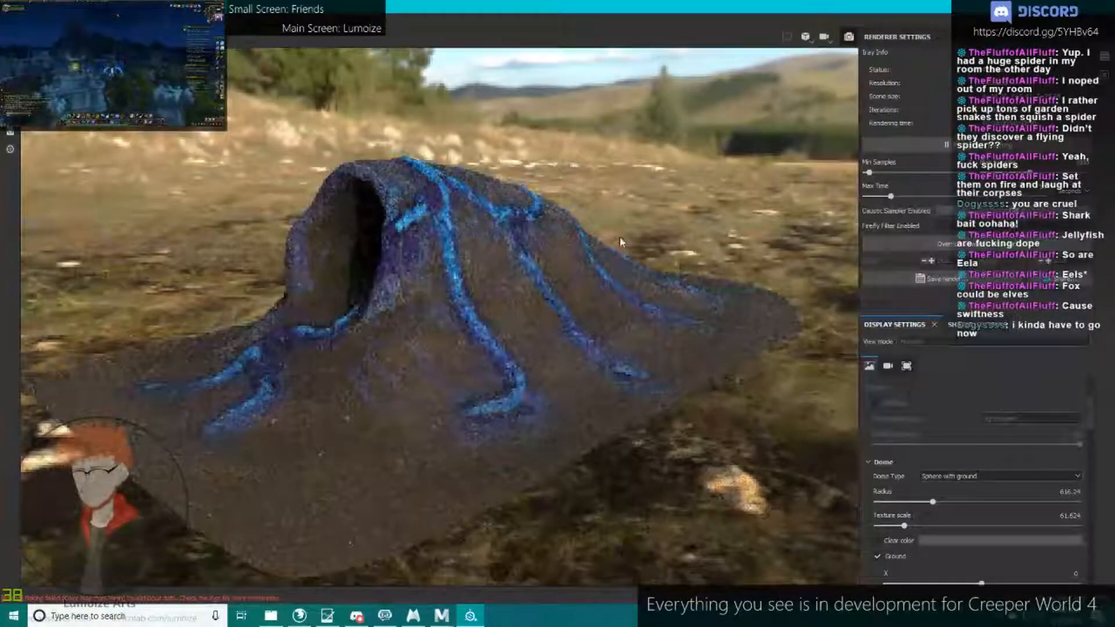
alt+drag(621, 242, 607, 250)
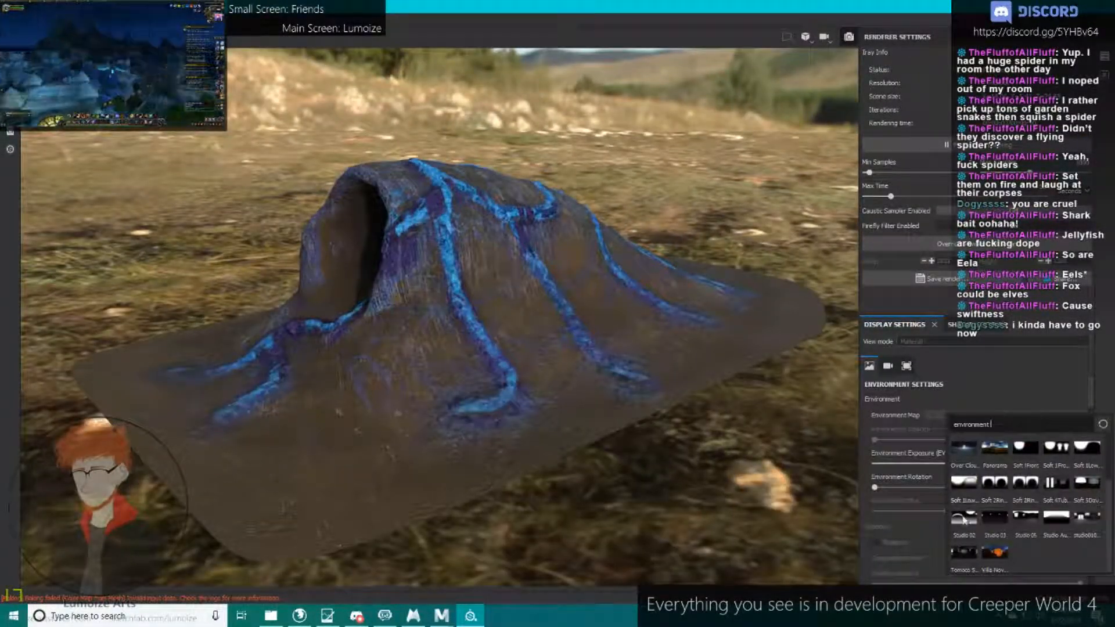
click(967, 555)
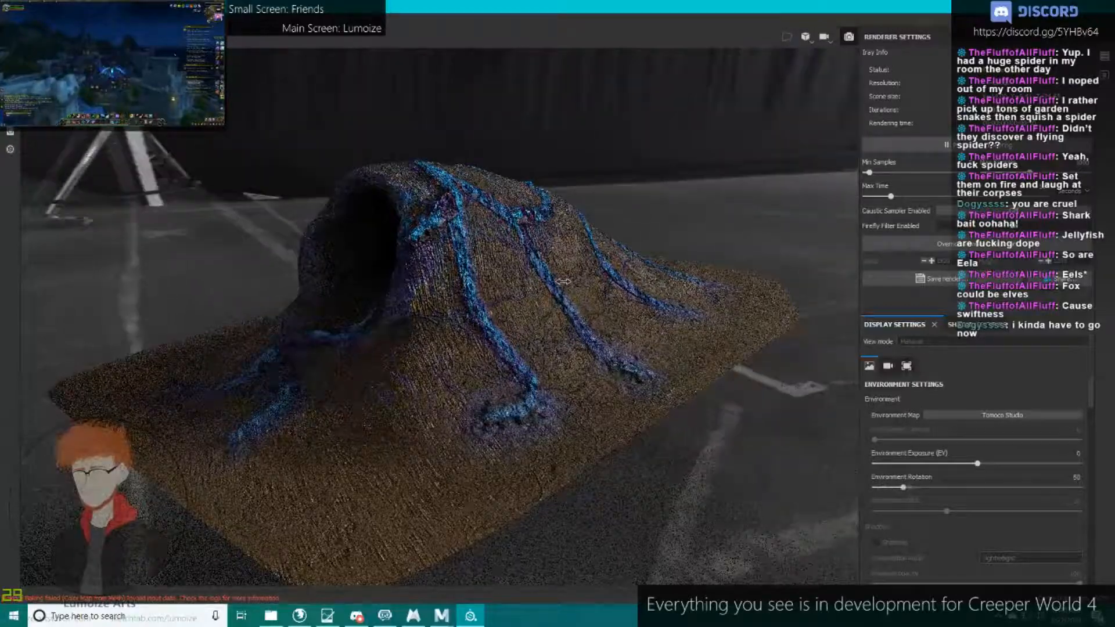
Adjust the dome ground's Y position to -2.67 so the mound's base sits at floor level.
scroll(975, 494, down, 5)
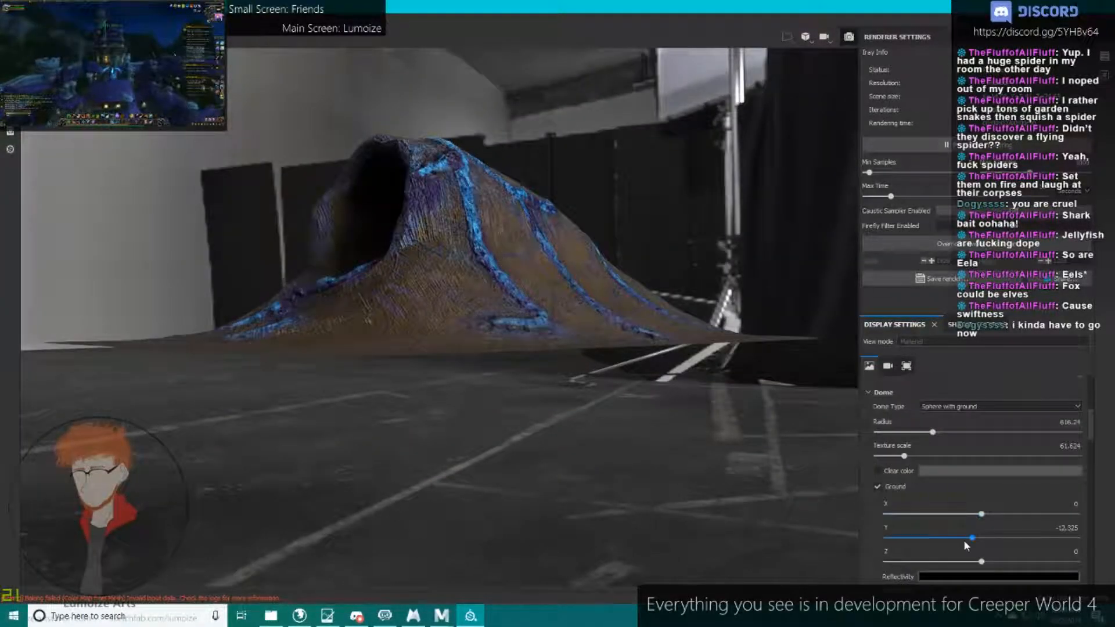
drag(971, 539, 980, 540)
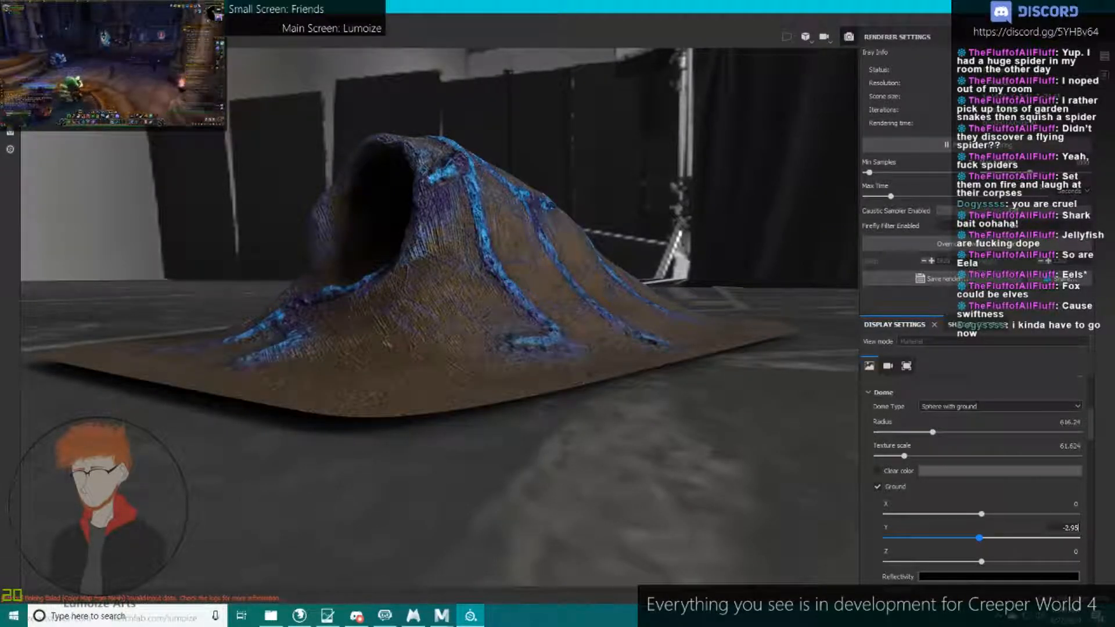
click(1077, 527)
key(BackSpace)
key(BackSpace)
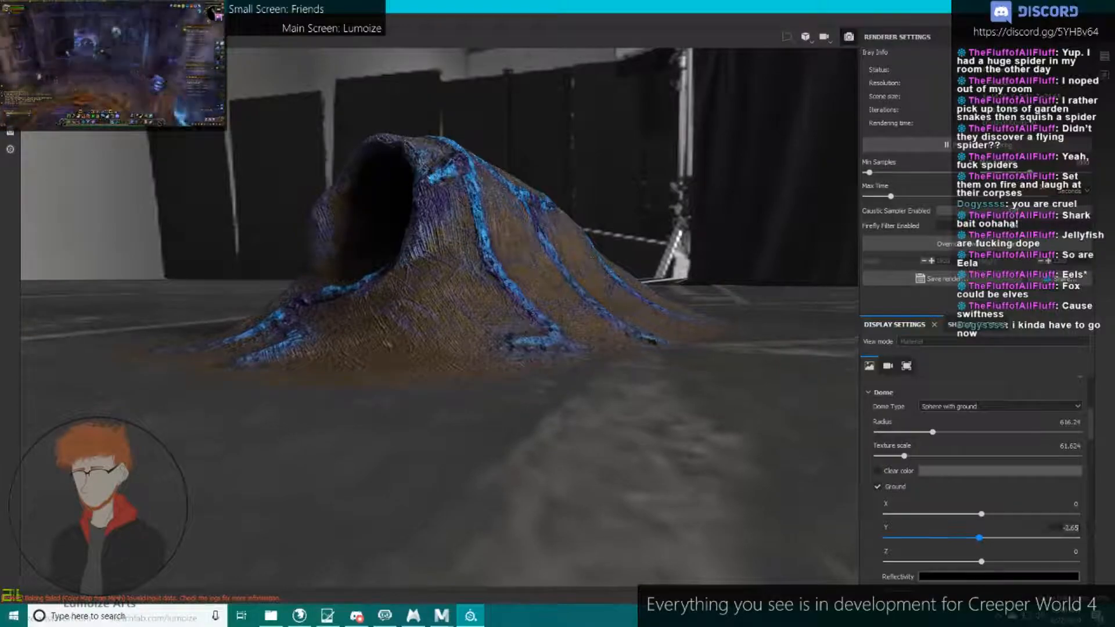
key(BackSpace)
key(BackSpace)
text(67)
key(Return)
Set the render camera's field of view to 43 degrees and reframe the mound.
scroll(918, 396, up, 5)
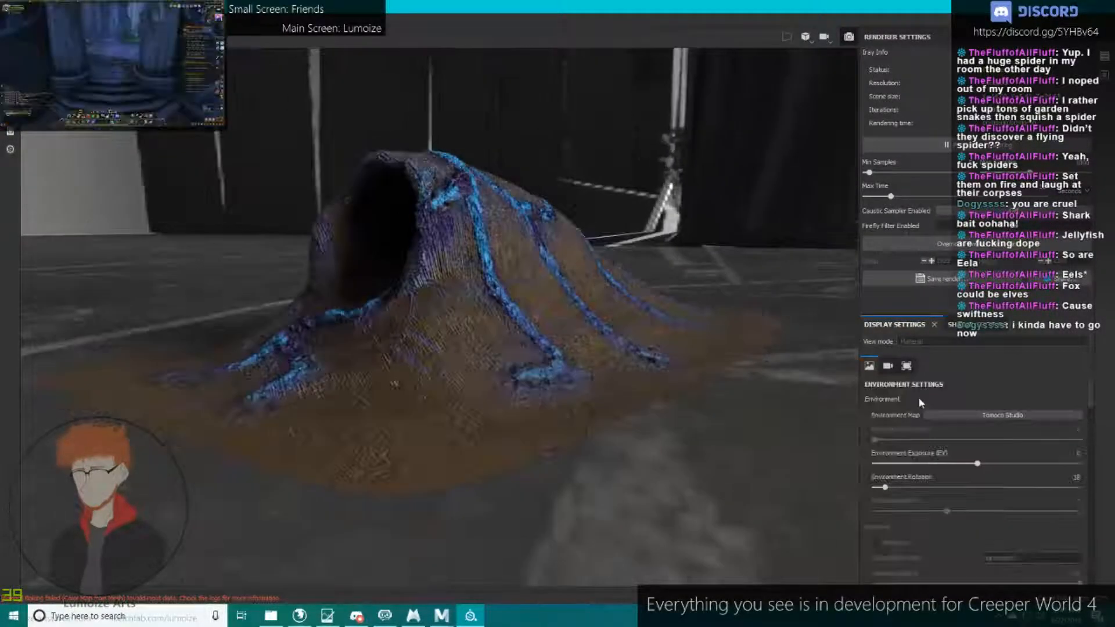
click(887, 365)
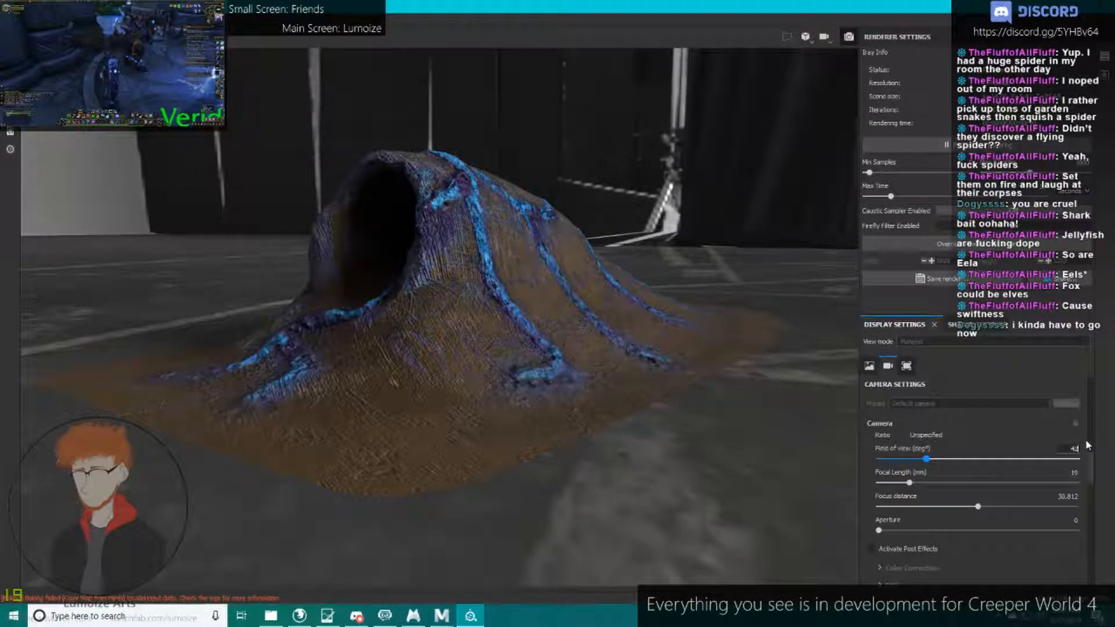
double_click(1075, 449)
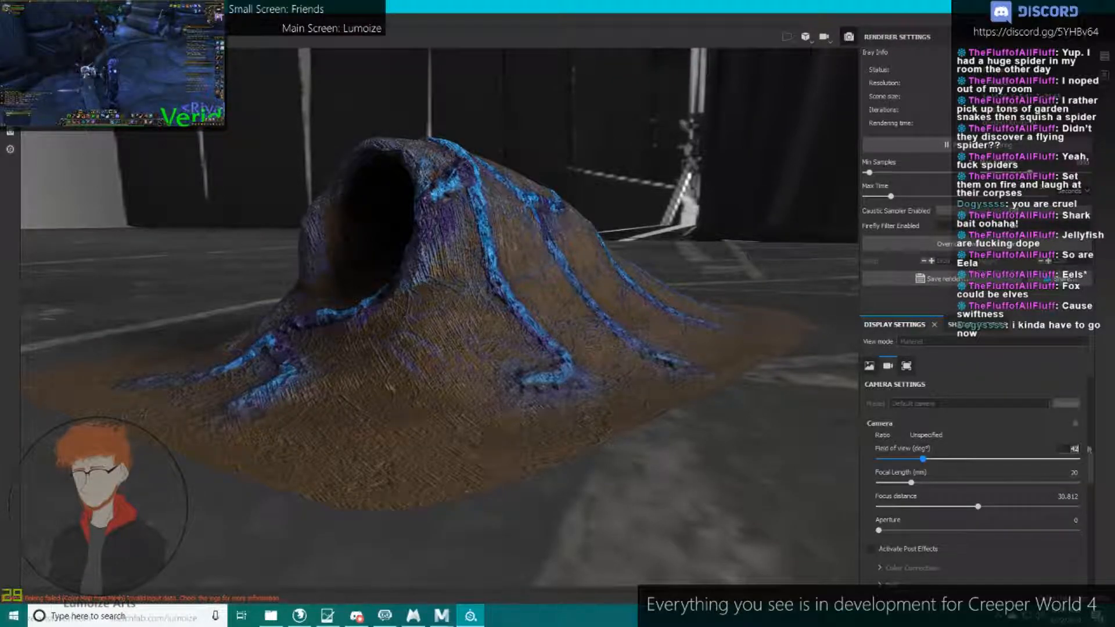
text(43)
key(Return)
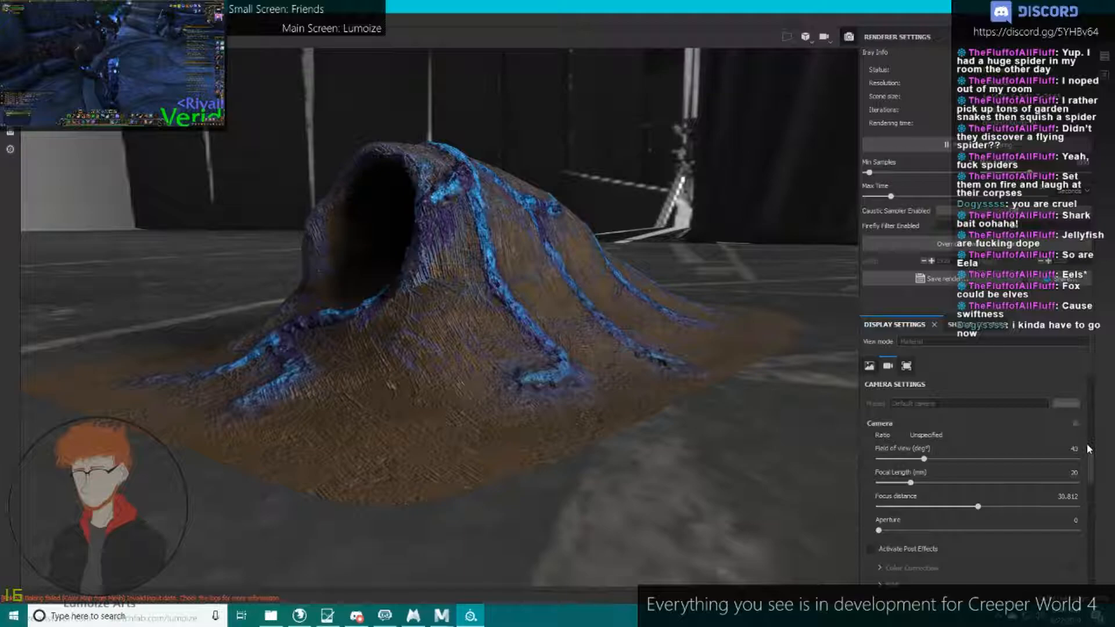
alt+middle_drag(652, 321, 651, 325)
alt+drag(652, 325, 643, 323)
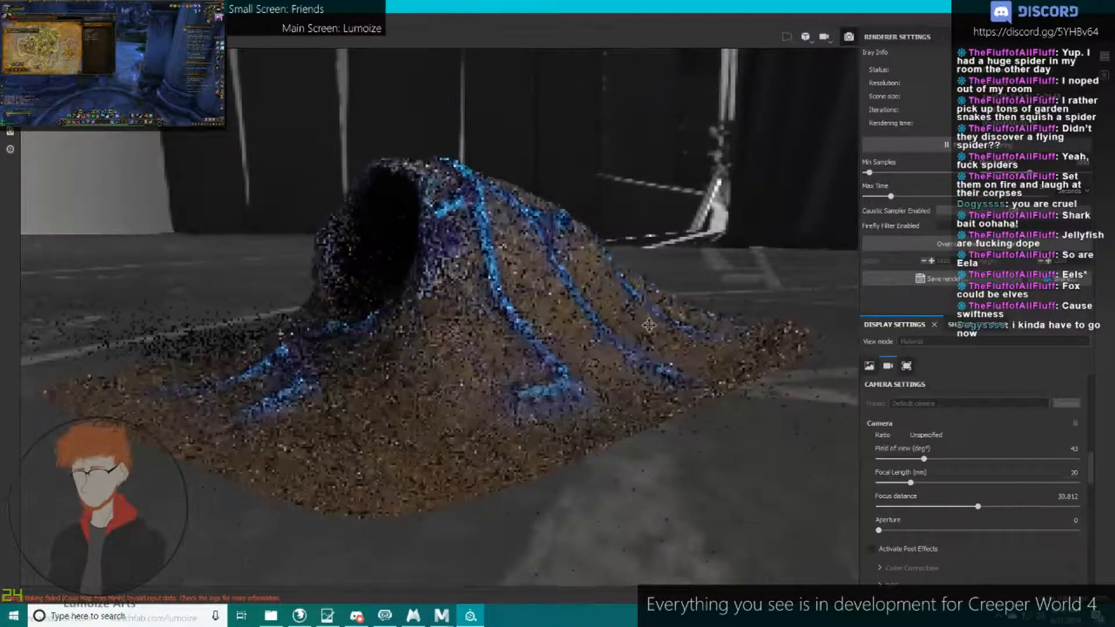
Override the viewport resolution with 1920 × 1200 and frame the mound within the render area.
click(949, 248)
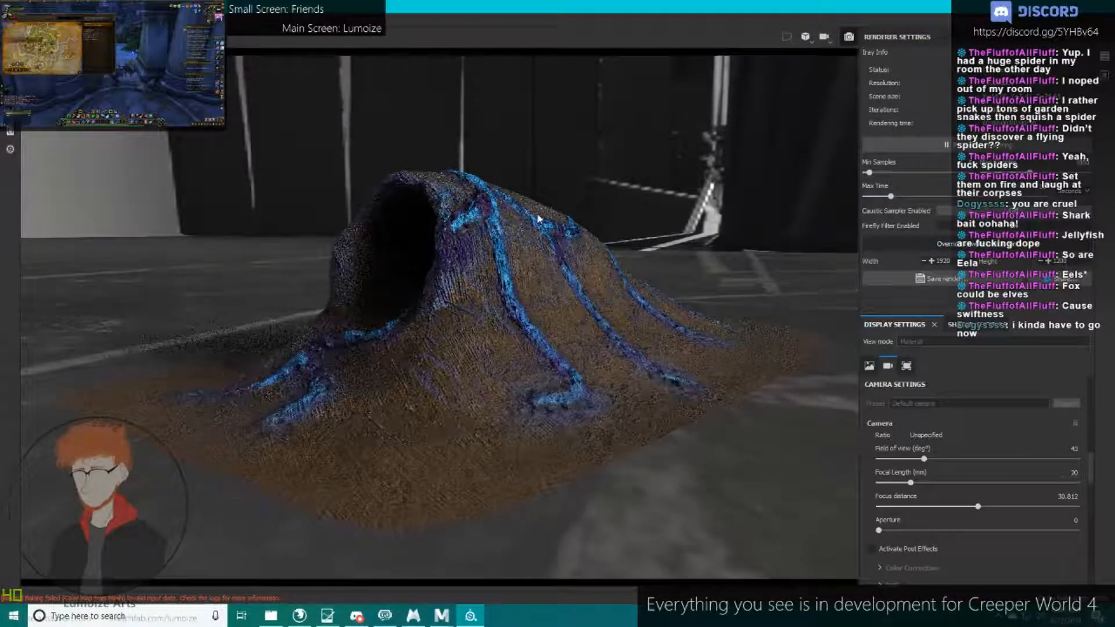
alt+middle_drag(538, 288, 528, 284)
alt+right_drag(528, 284, 539, 315)
alt+drag(540, 315, 553, 300)
Add depth of field by focusing the camera on the mound's central vein and setting the aperture to 0.123.
scroll(930, 548, down, 5)
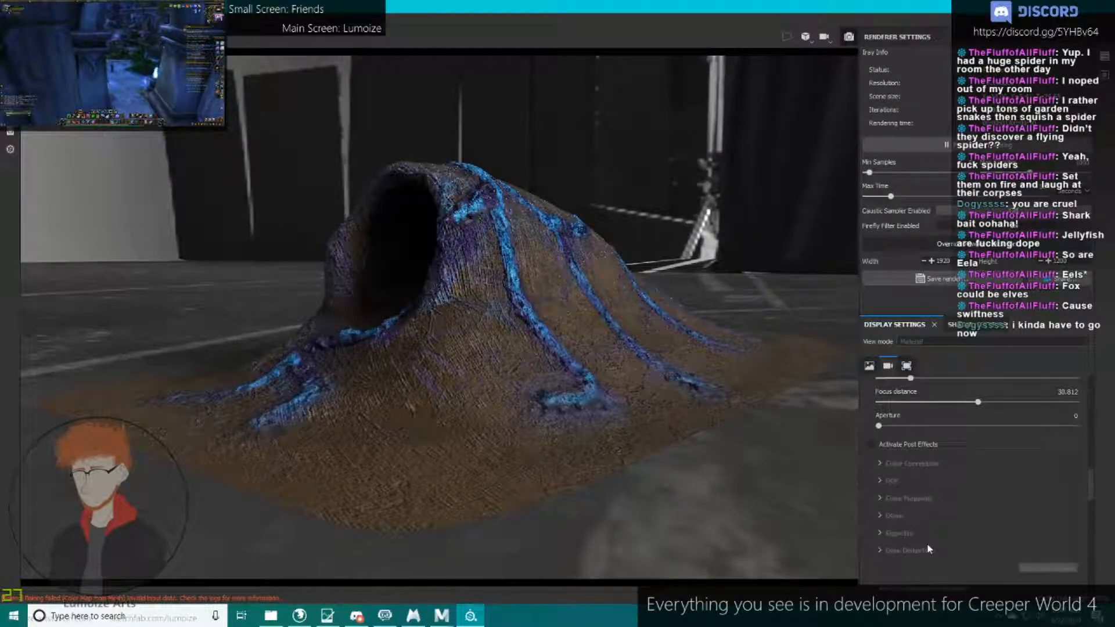
scroll(922, 523, up, 4)
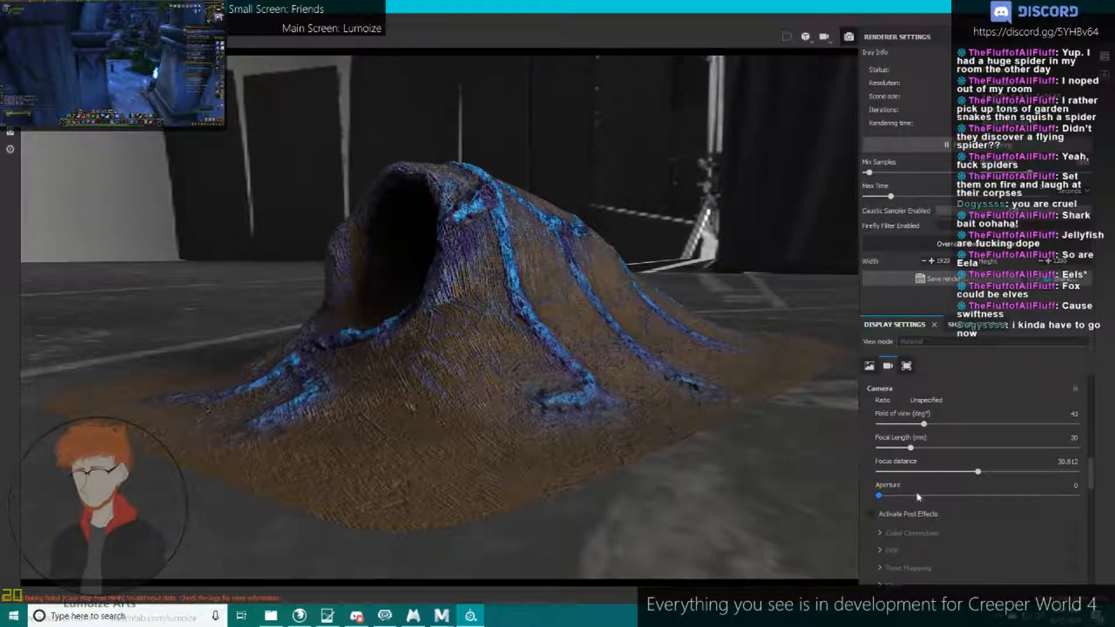
click(917, 495)
ctrl+middle_click(513, 306)
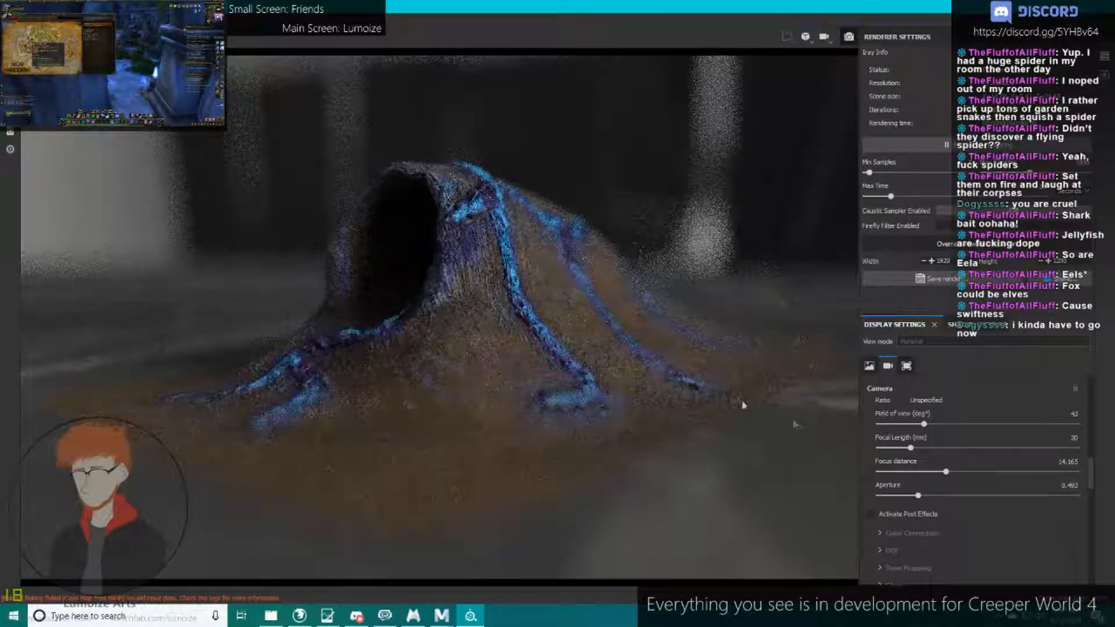
drag(909, 493, 906, 494)
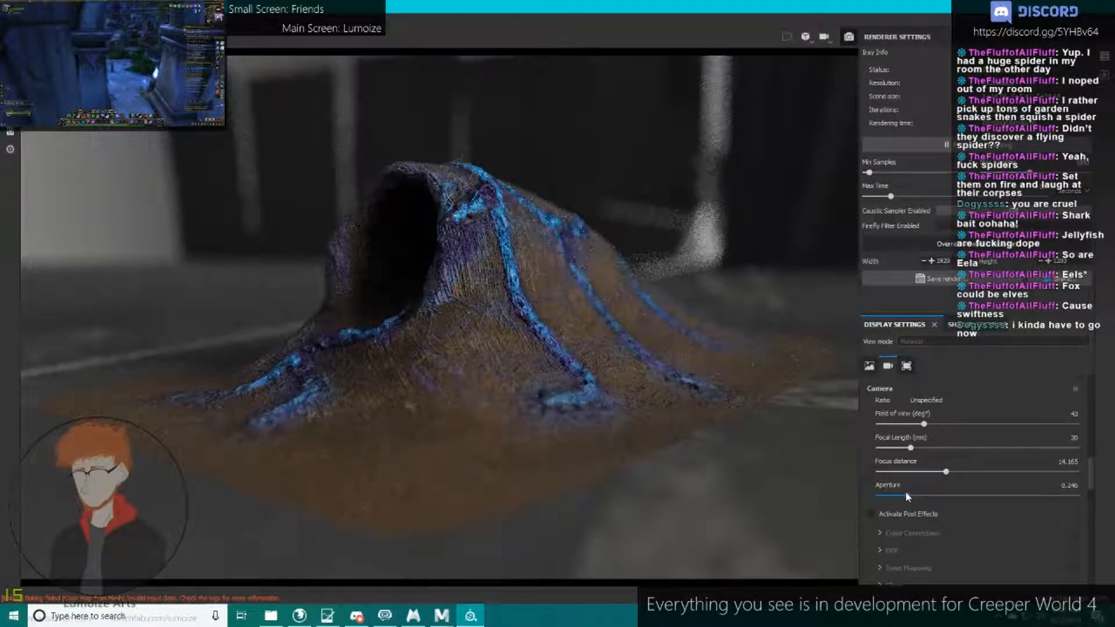
click(898, 496)
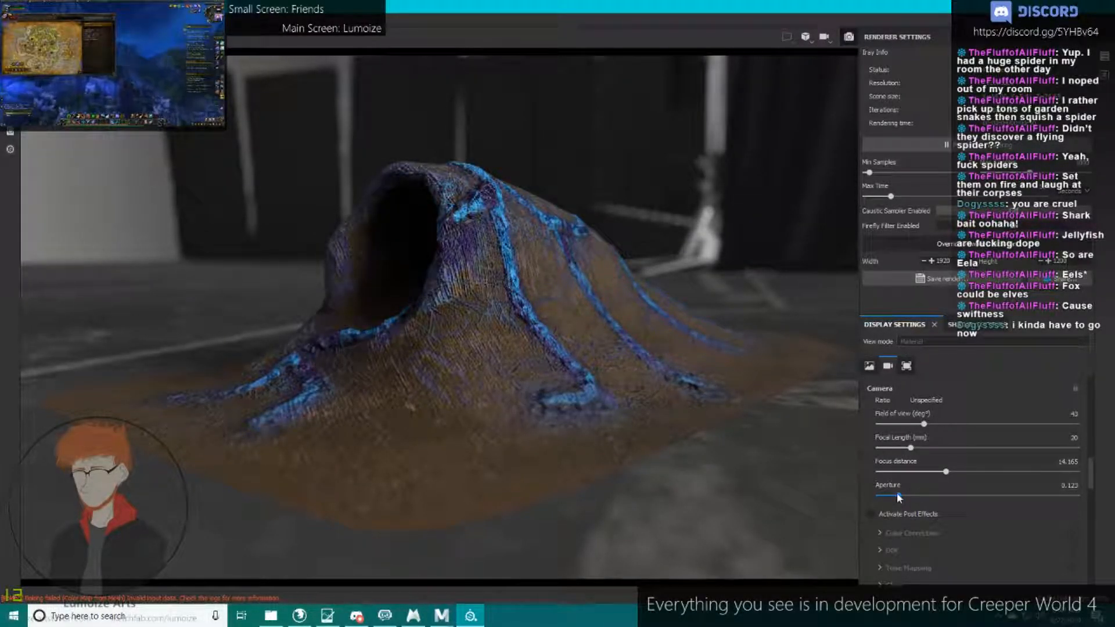
Review the viewport settings and activate Temporal Anti-Aliasing for the camera.
scroll(929, 538, down, 10)
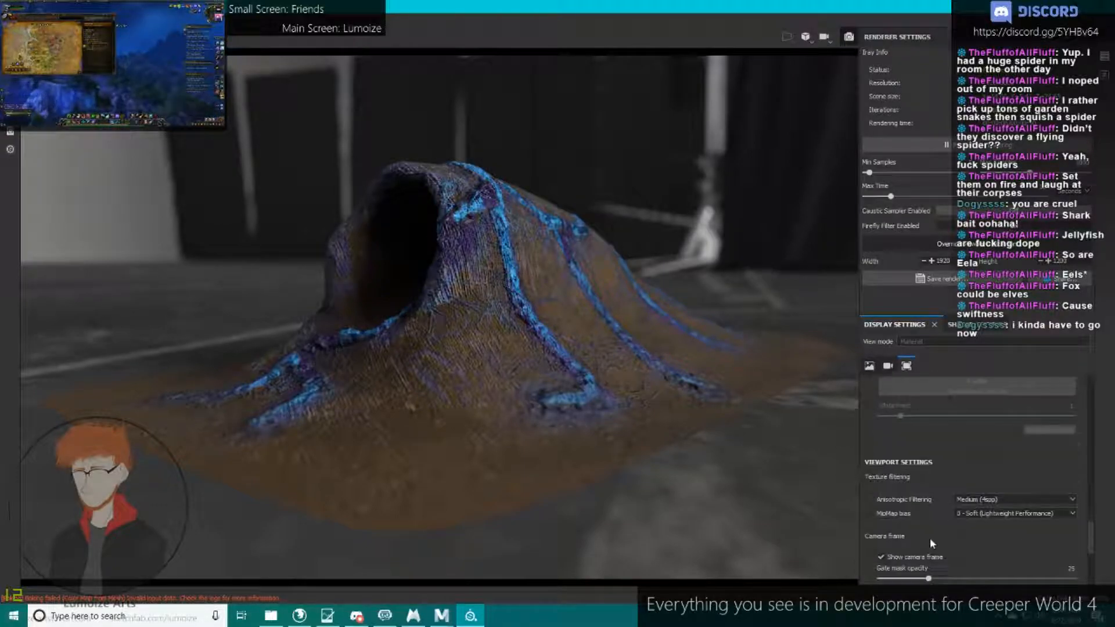
scroll(928, 538, down, 5)
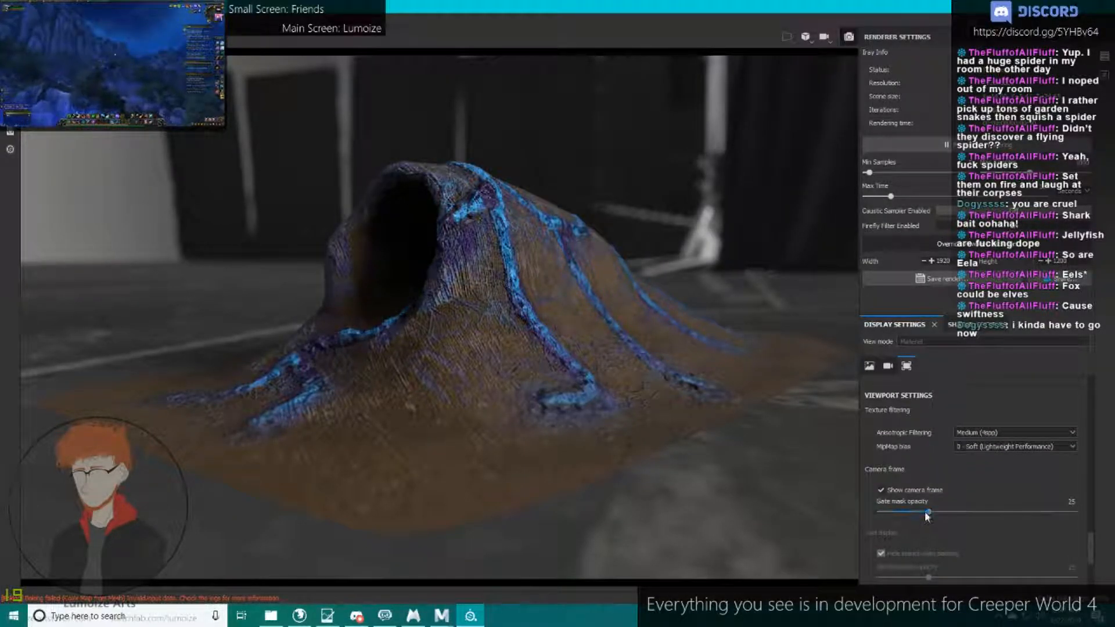
scroll(923, 511, up, 4)
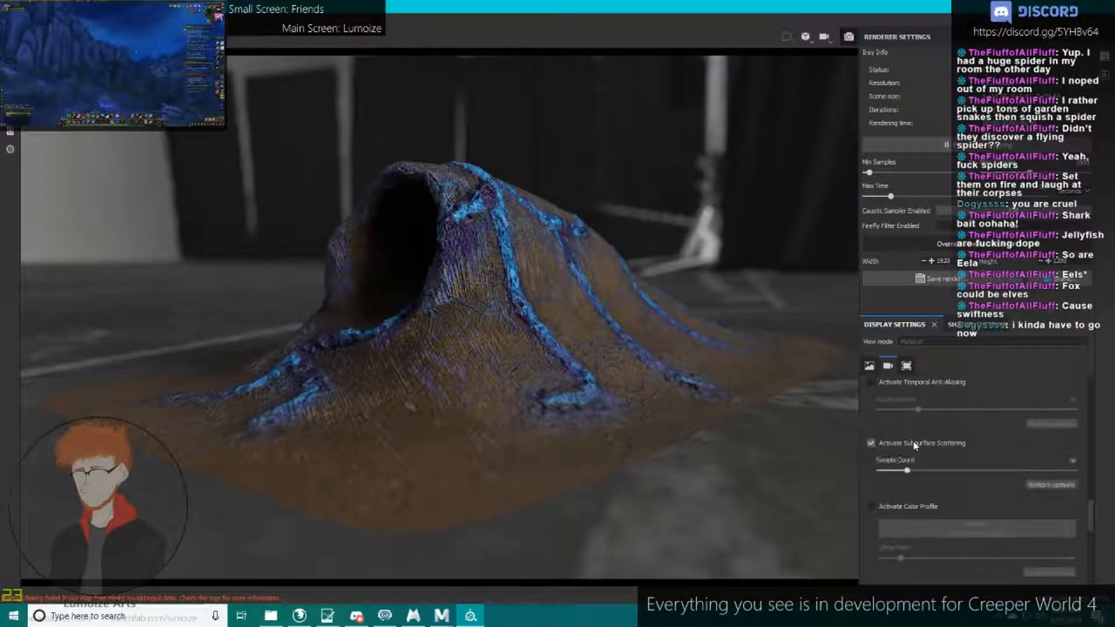
click(911, 416)
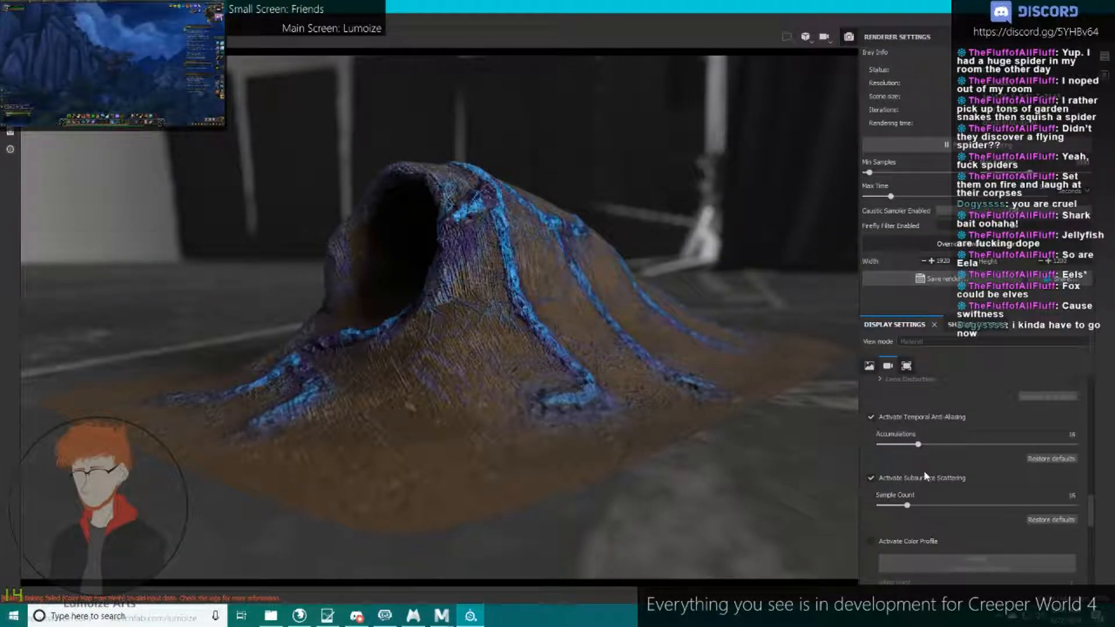
Activate Post Effects in the camera's display settings.
scroll(925, 473, up, 5)
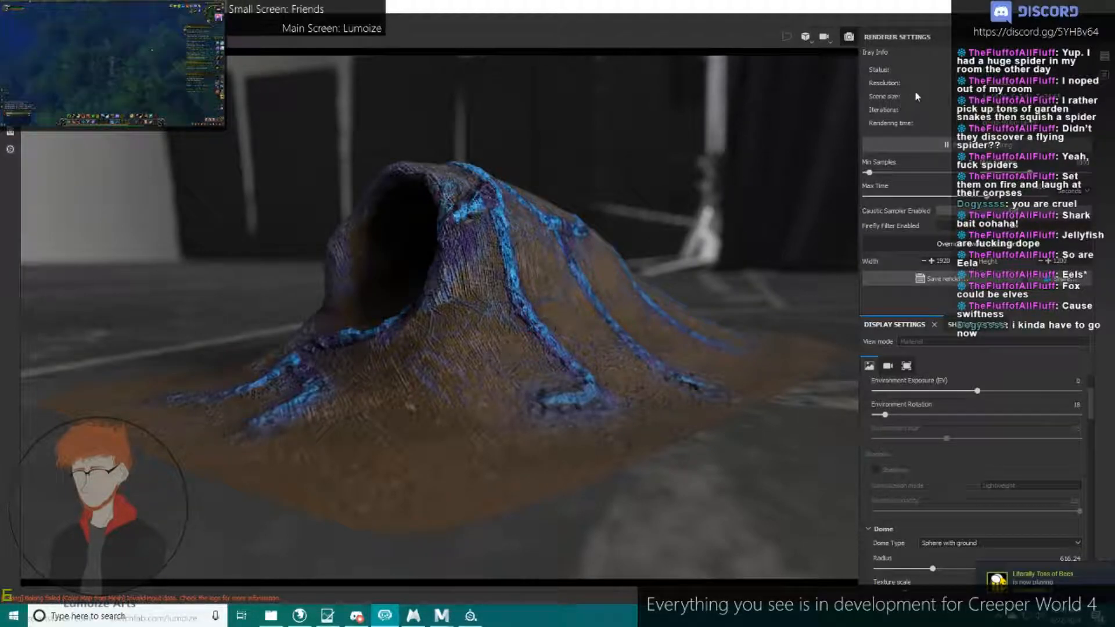
click(932, 125)
scroll(942, 489, down, 3)
scroll(942, 489, down, 10)
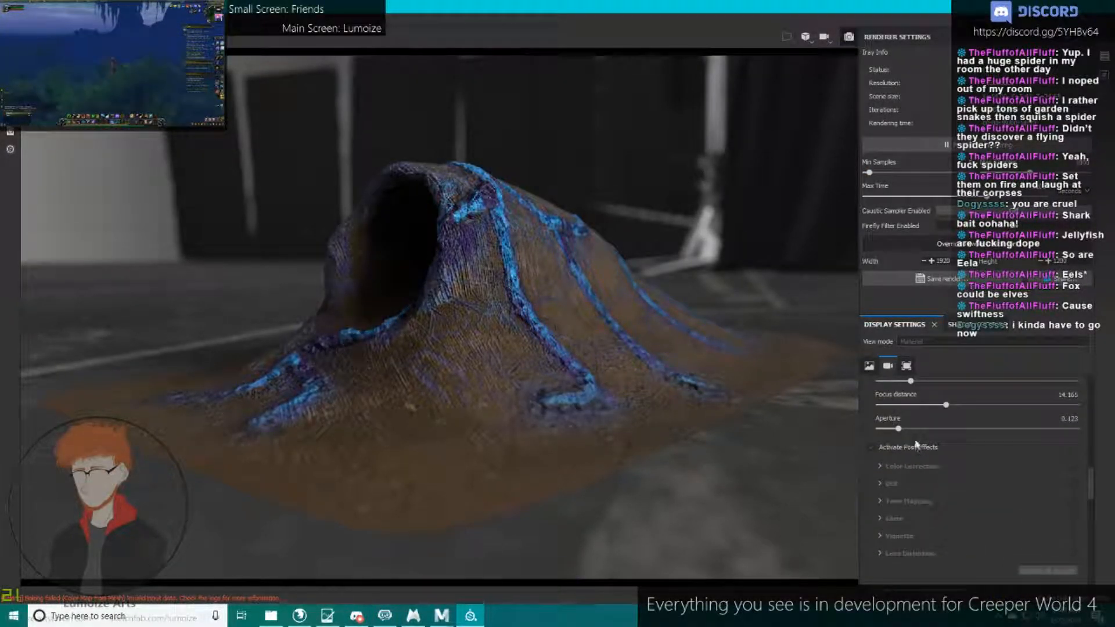
click(917, 448)
scroll(1017, 482, down, 1)
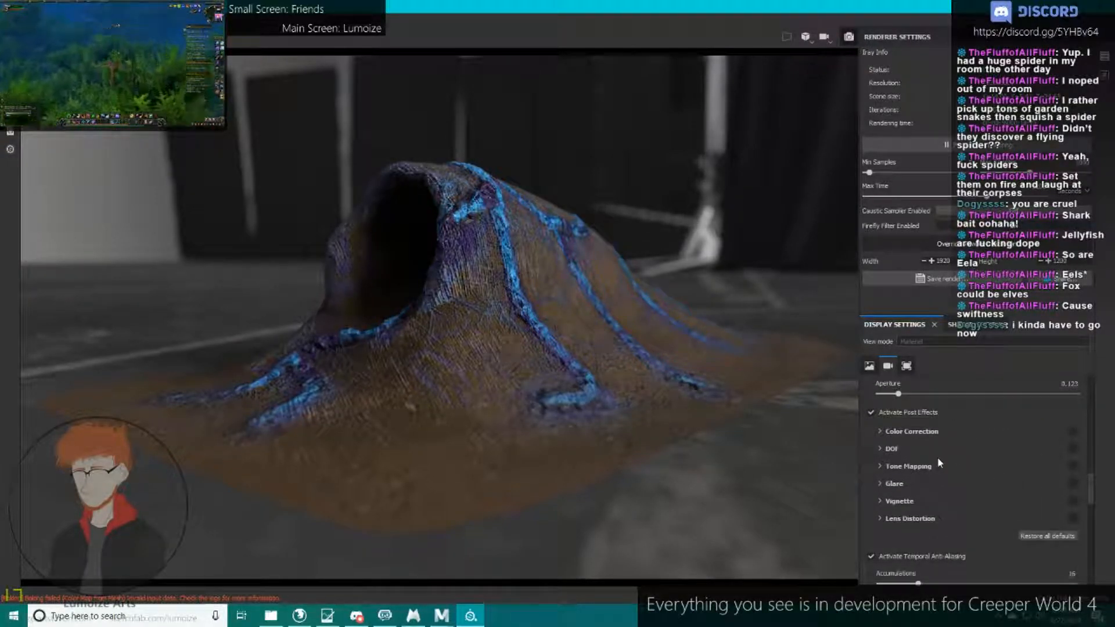
Try the Glare post effect with luminance 1.1 and threshold 0.92, and switch it off again.
click(1073, 483)
click(893, 483)
scroll(946, 489, down, 1)
drag(900, 471, 944, 495)
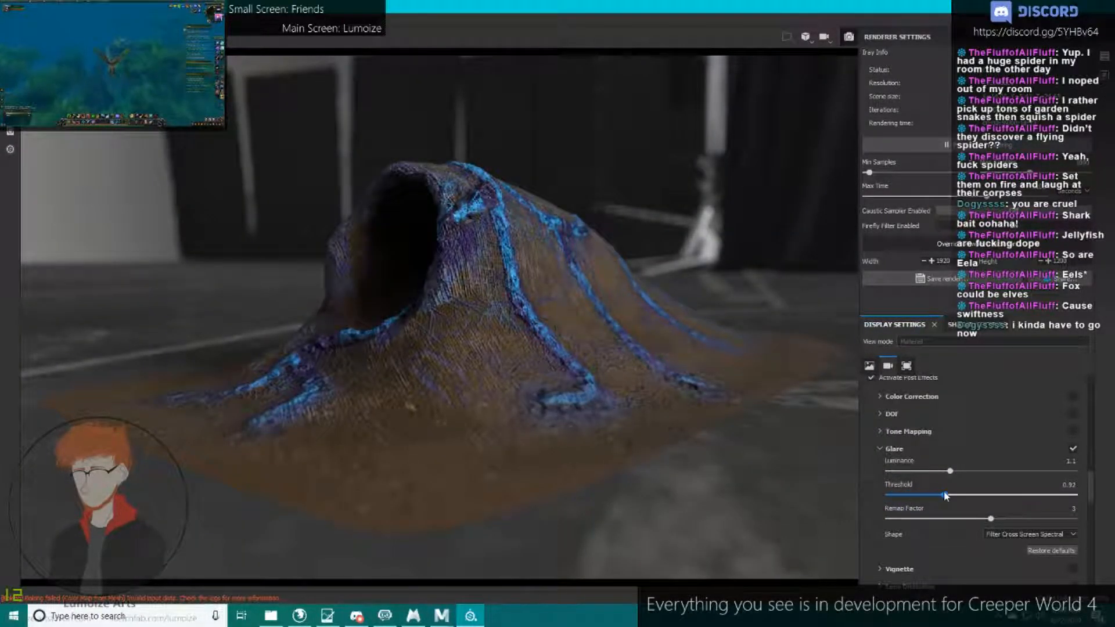
click(1068, 449)
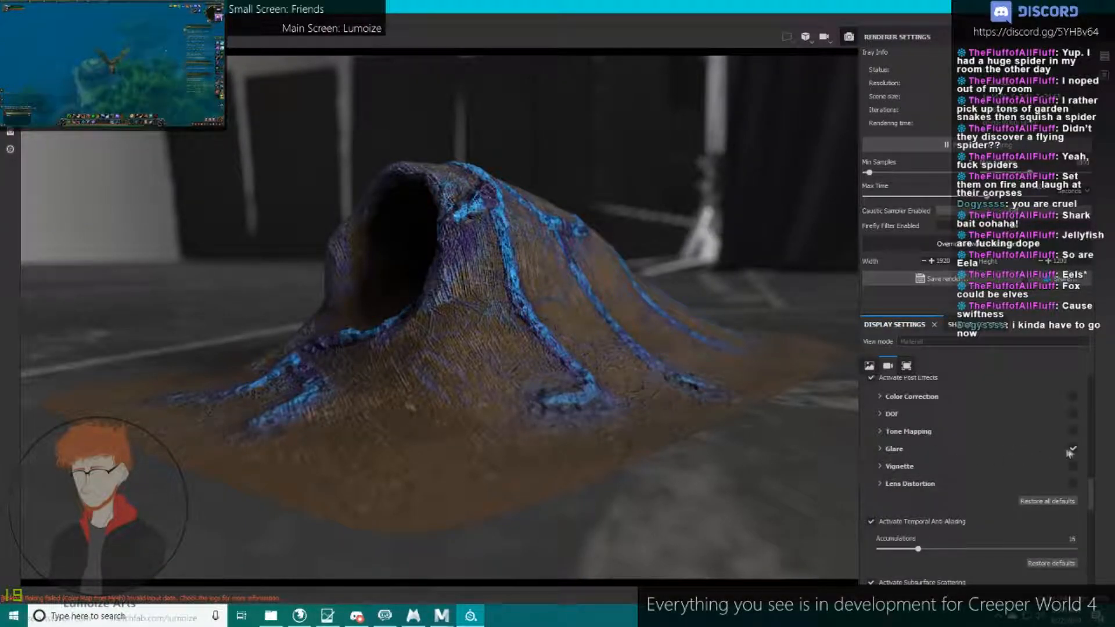
click(1073, 449)
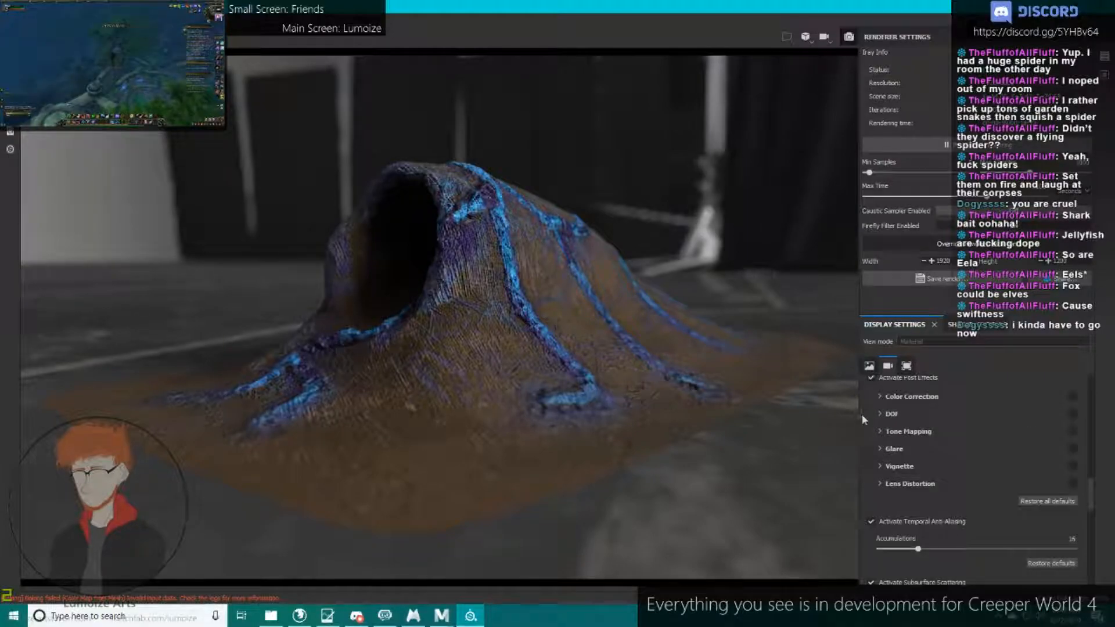
Enable Tone Mapping with the Auto function and raise its exposure slightly to brighten the render.
click(912, 433)
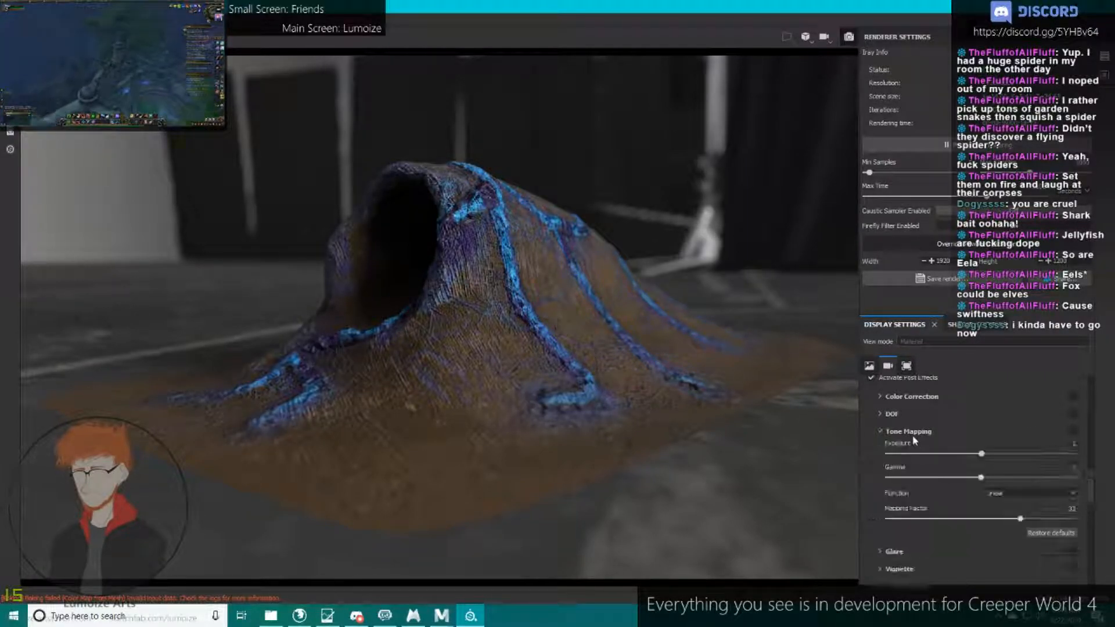
click(1073, 432)
click(1020, 493)
click(1014, 504)
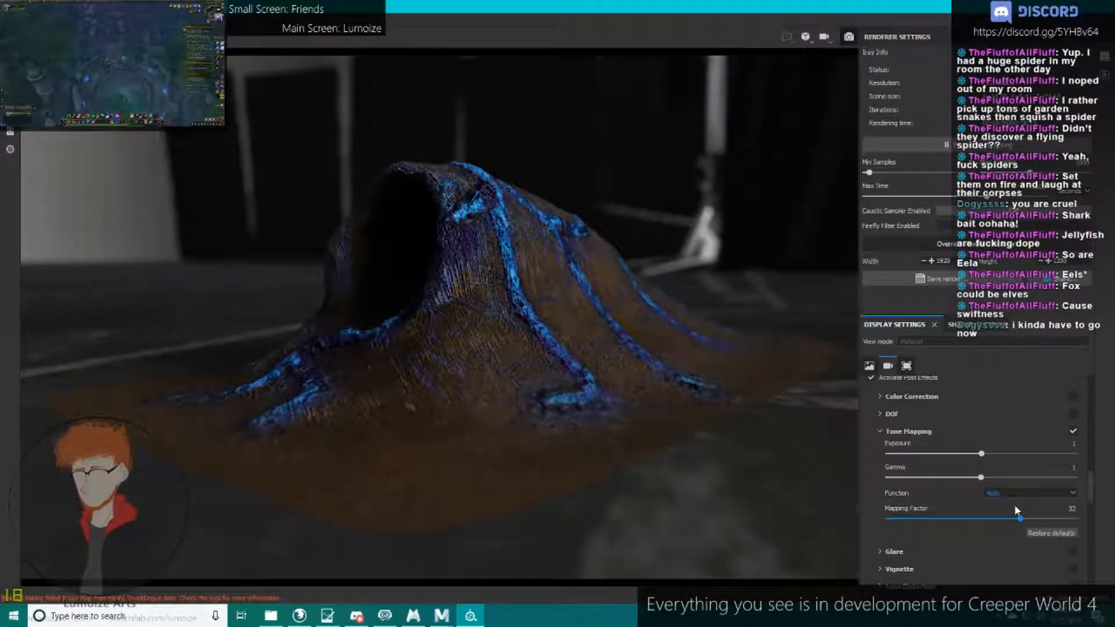
drag(982, 453, 1014, 453)
click(909, 431)
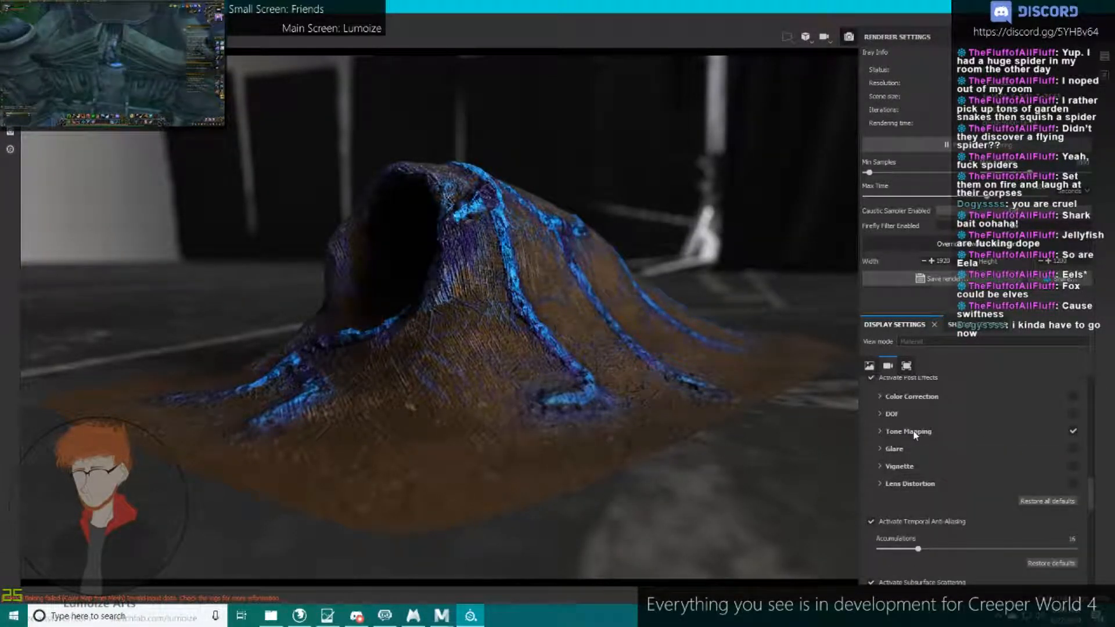
Enable Color Correction with a white balance temperature of 5859 K and a contrast of 1.01.
click(915, 484)
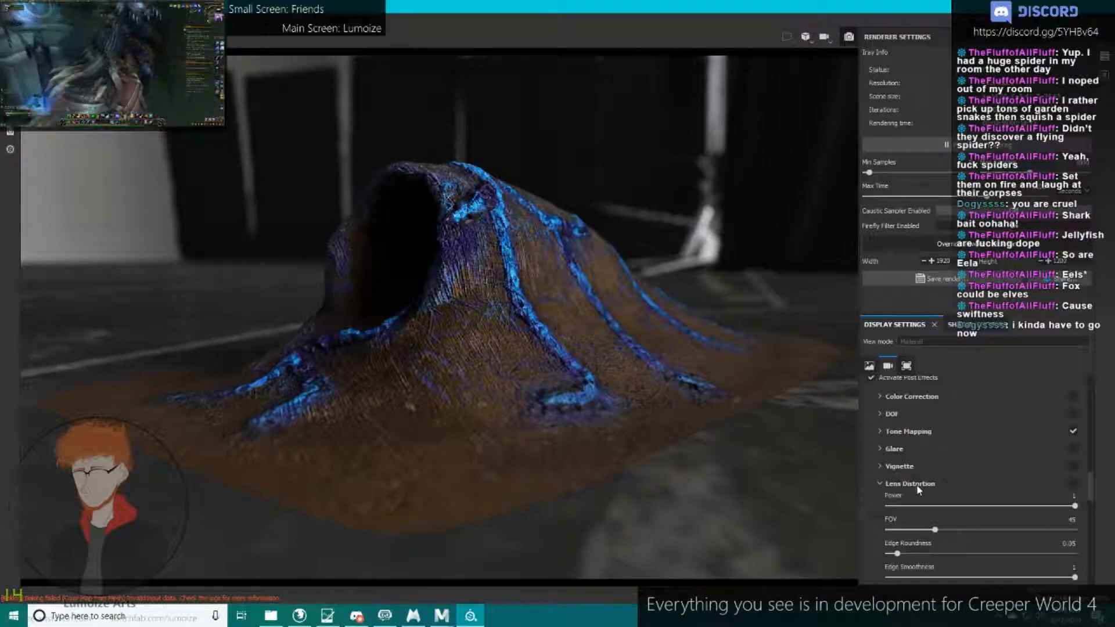
click(916, 484)
click(909, 467)
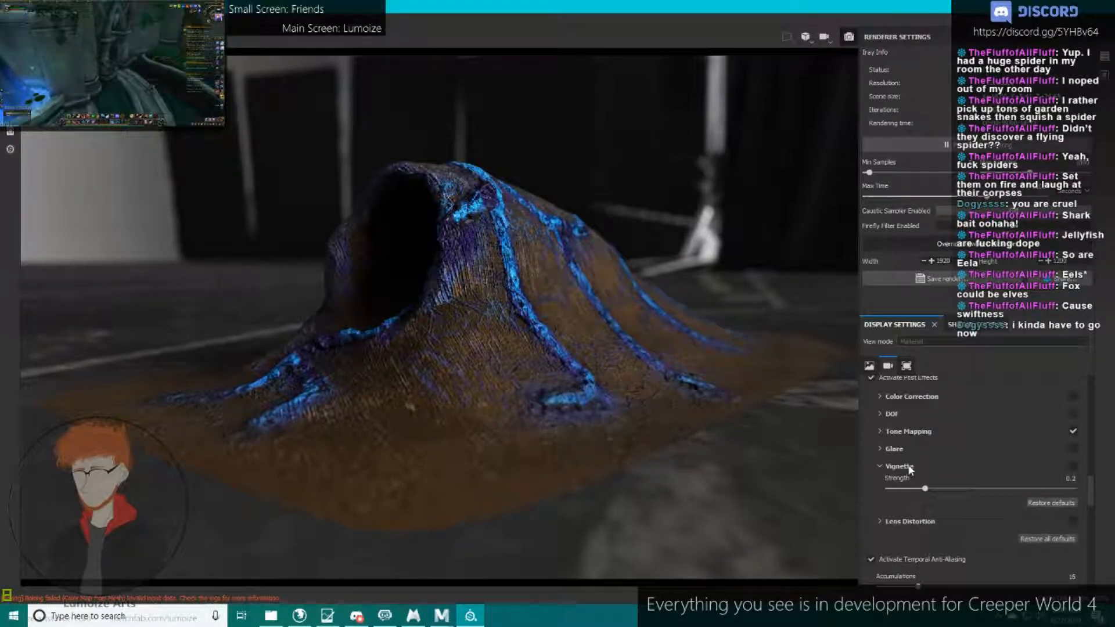
click(909, 466)
click(912, 396)
click(911, 398)
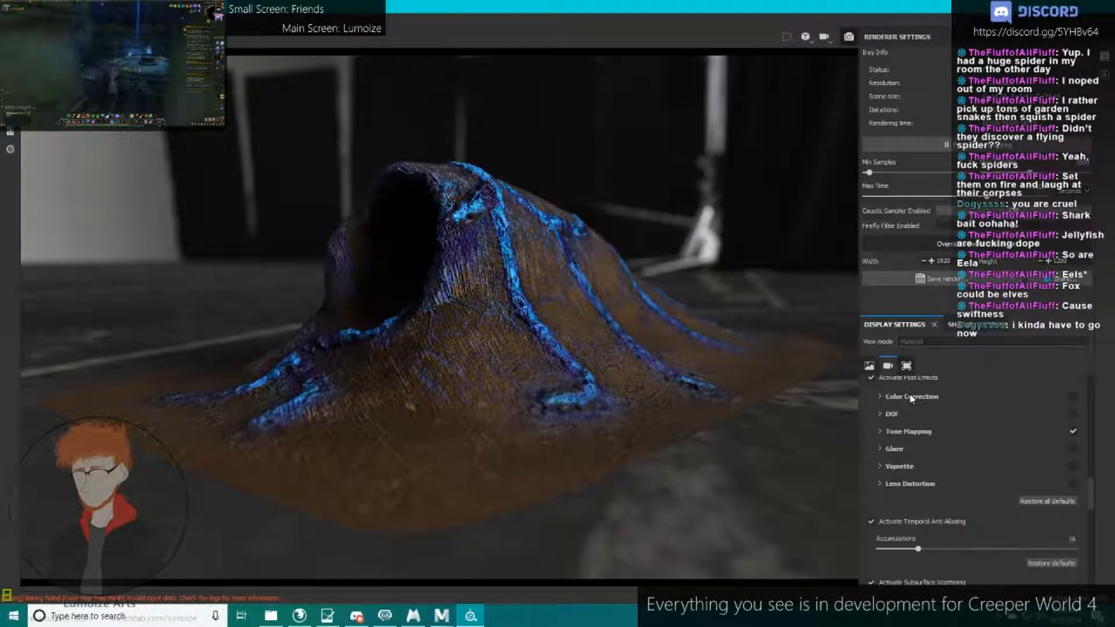
click(910, 398)
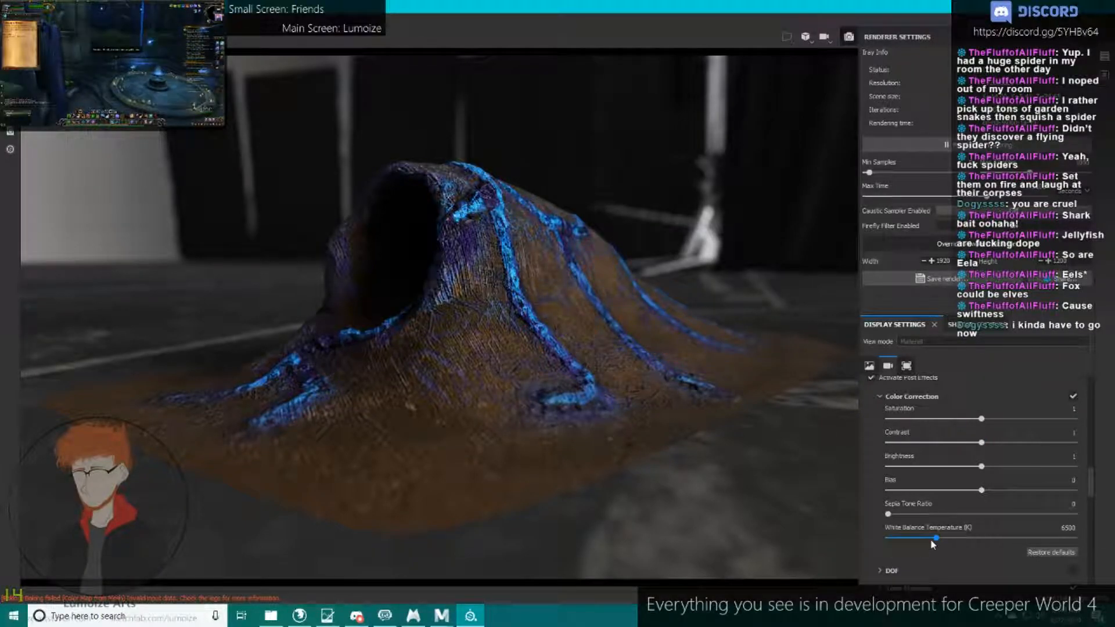
drag(936, 541, 932, 540)
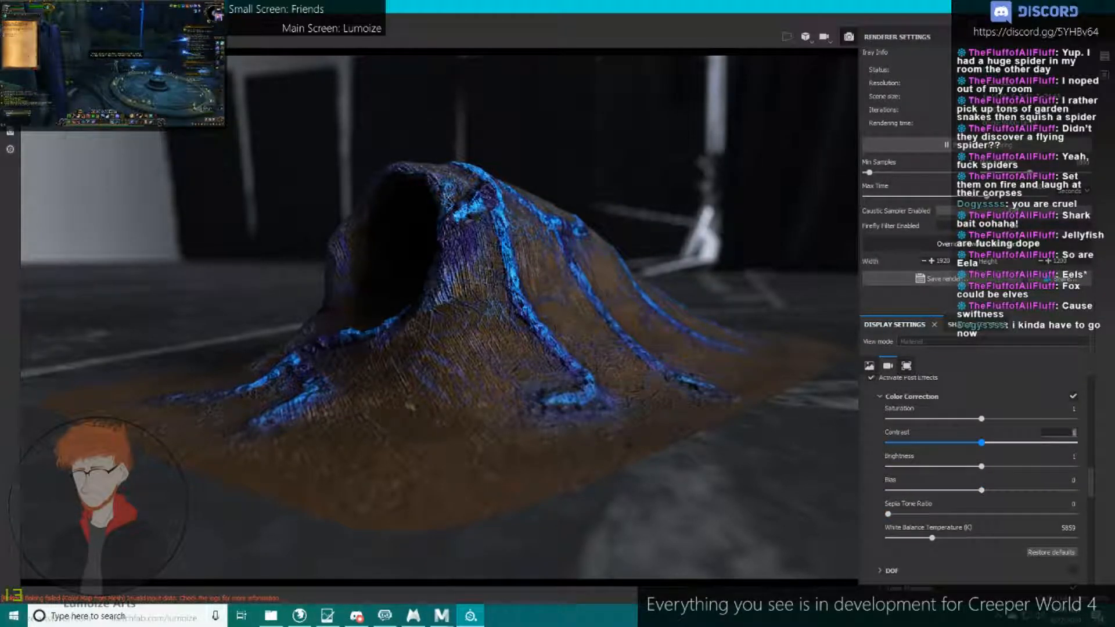
text(1.01)
key(Return)
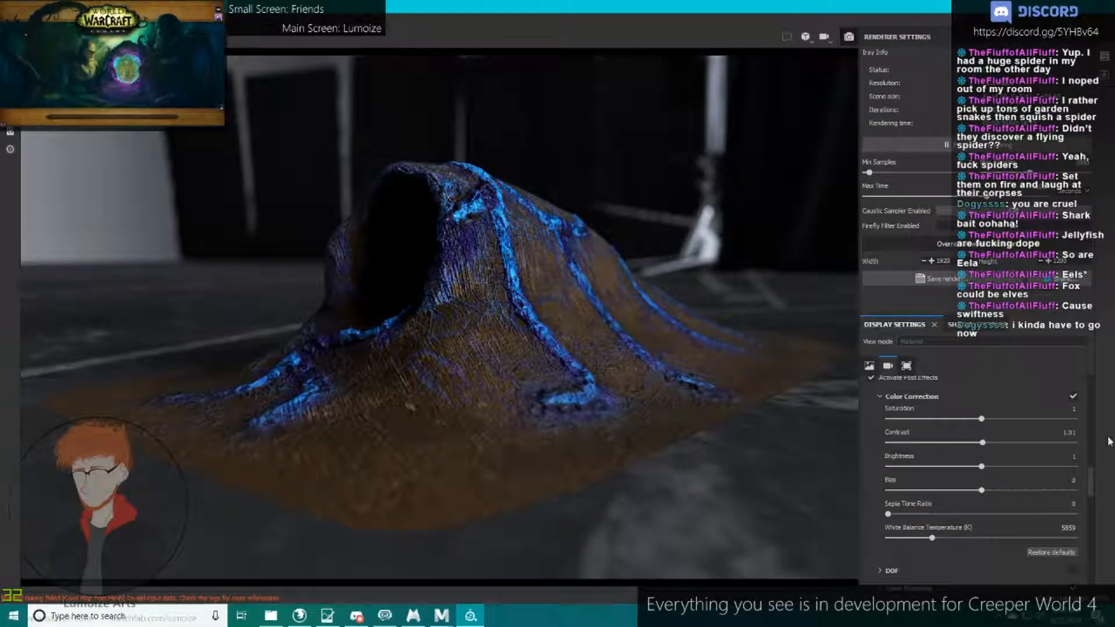
Save the finished Iray render to the Desktop as a PNG named Thatthing.
scroll(947, 405, down, 5)
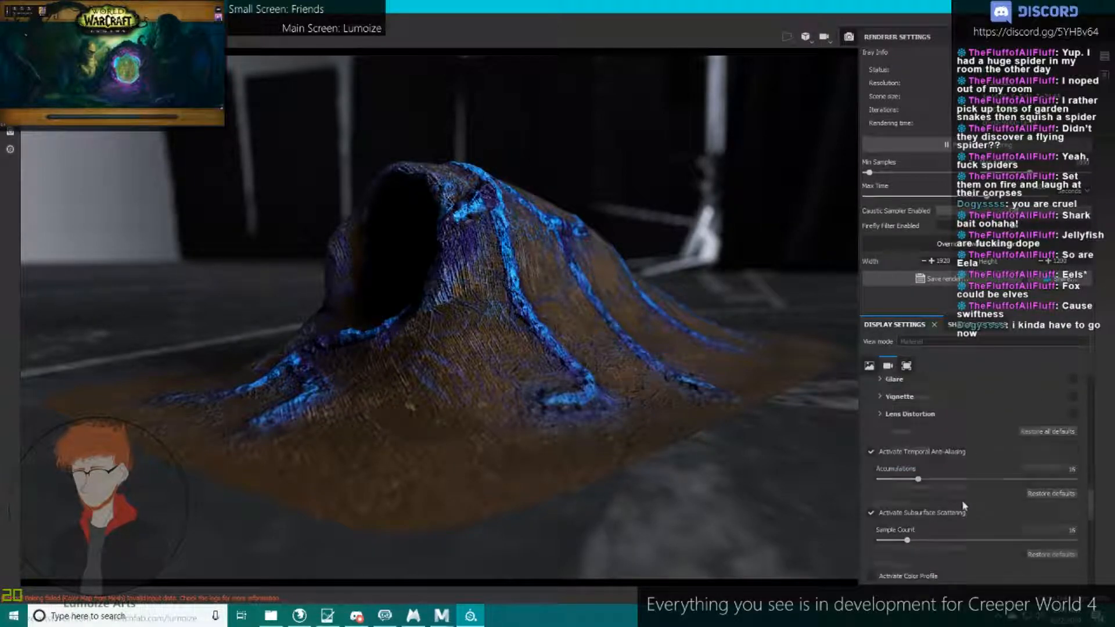
scroll(944, 485, down, 6)
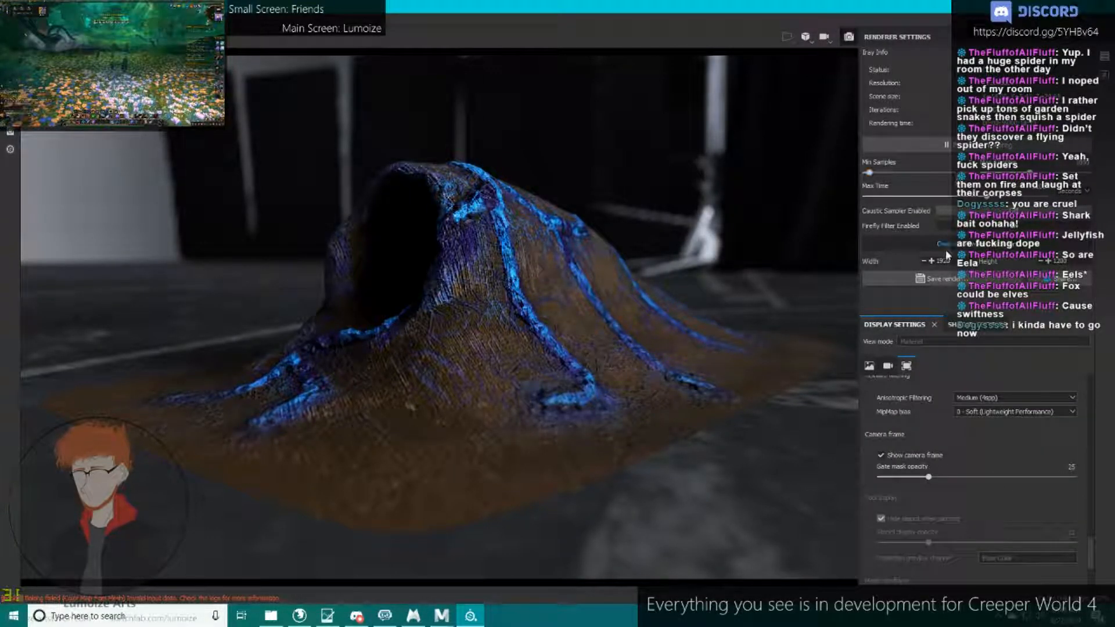
click(962, 286)
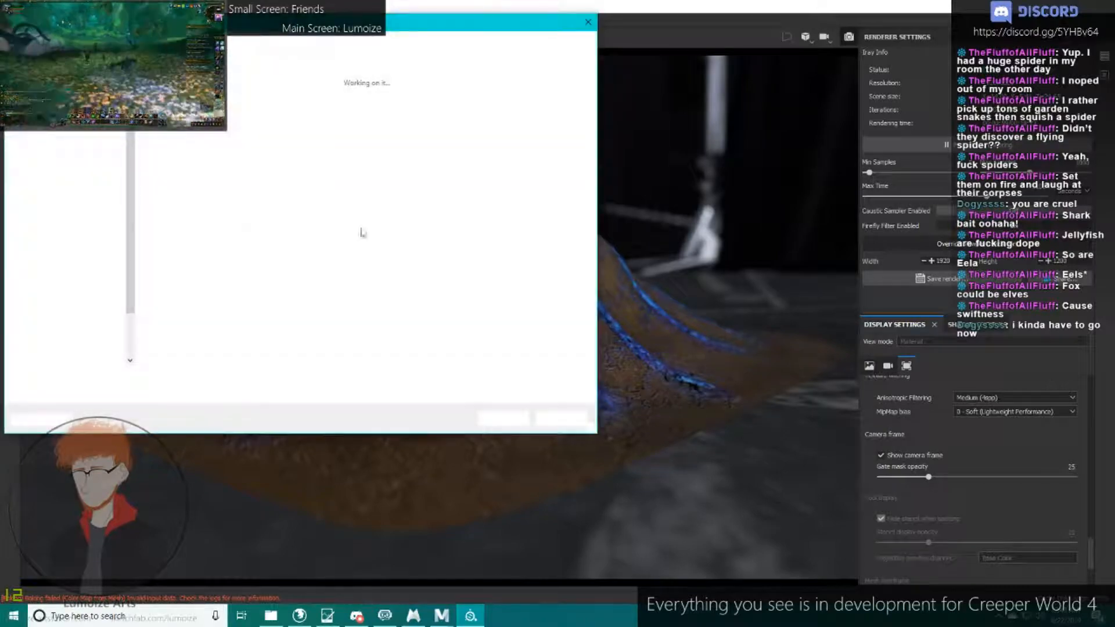
text(Thumb)
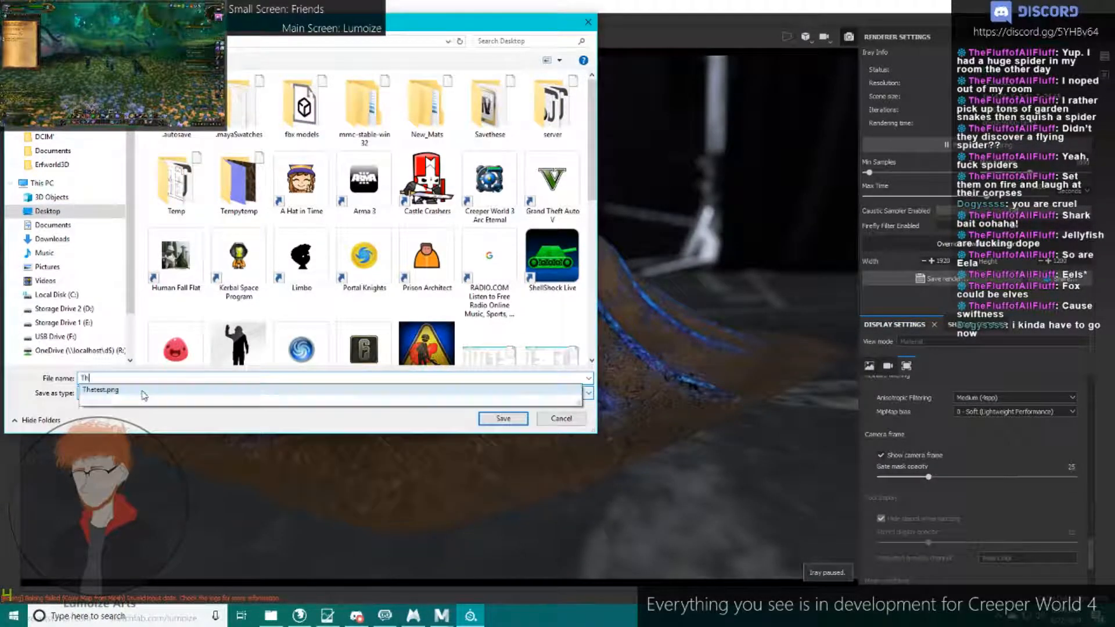
key(Return)
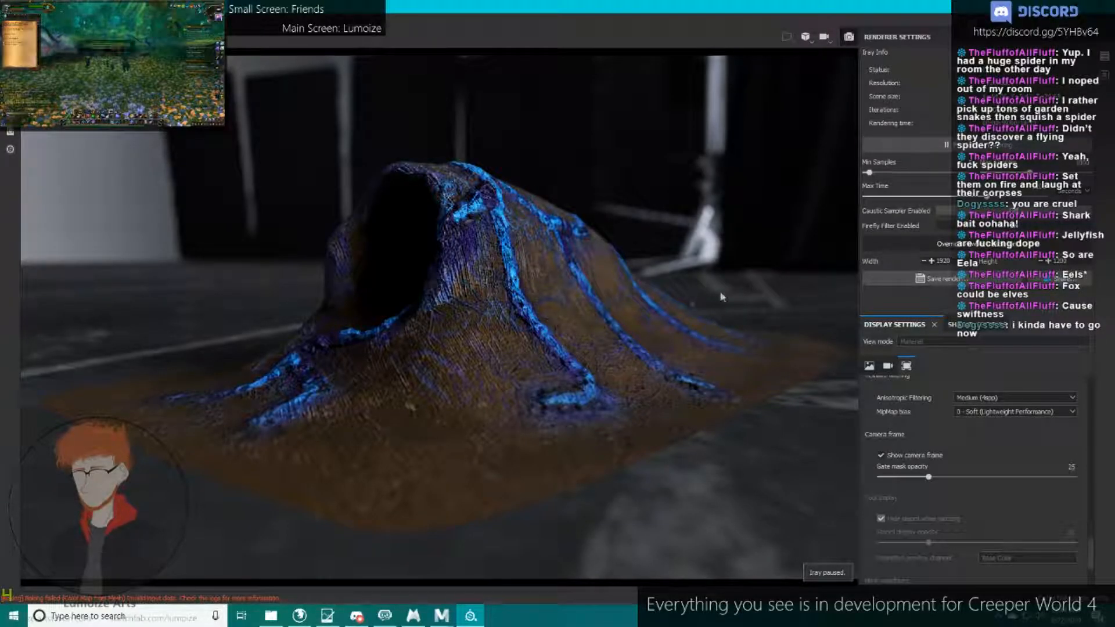
Reframe the Iray camera for a second shot from the mound's side, with the whole dirt base and its veins in view.
alt+drag(574, 220, 547, 223)
alt+middle_drag(547, 223, 324, 230)
alt+drag(324, 229, 294, 255)
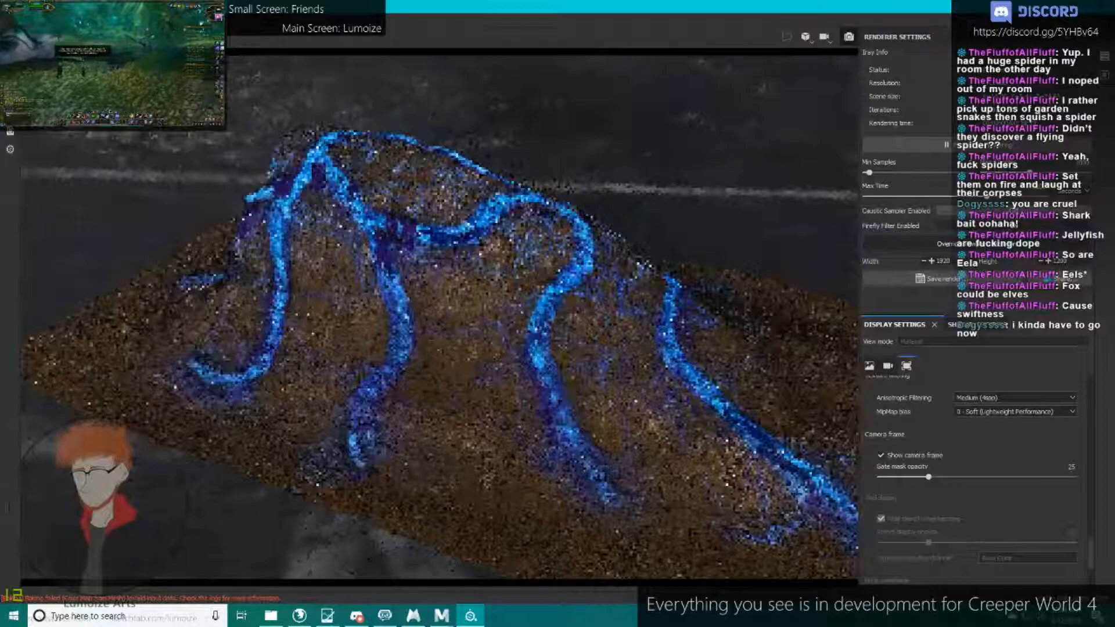
alt+right_drag(293, 256, 505, 126)
alt+drag(505, 126, 537, 185)
alt+middle_drag(538, 184, 488, 193)
alt+drag(487, 184, 475, 175)
alt+middle_drag(475, 175, 406, 152)
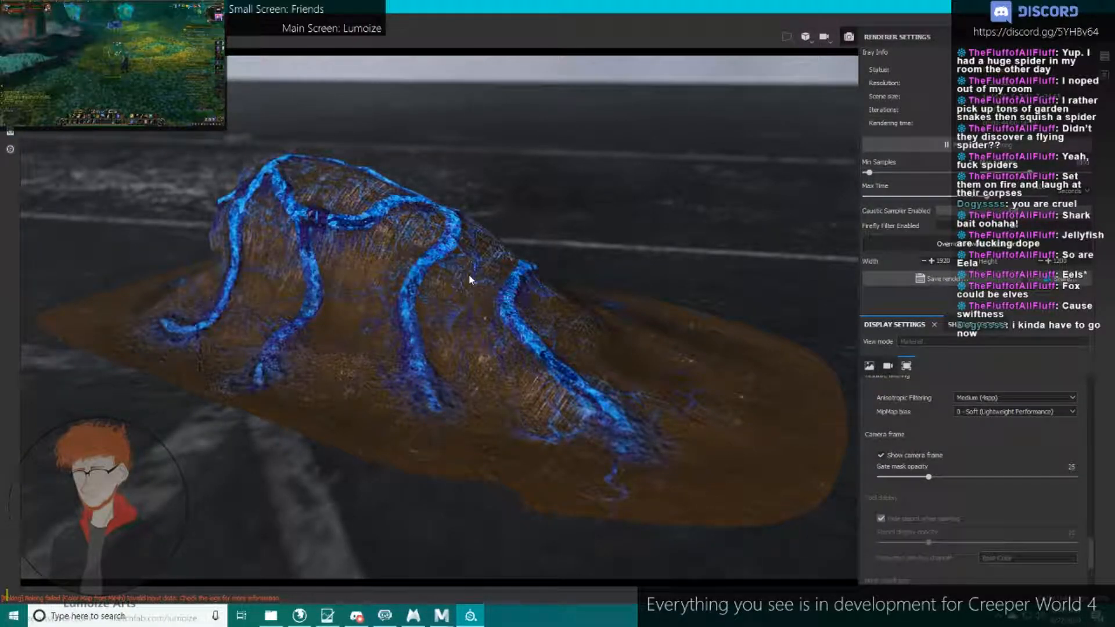
Save the side-view render to the Desktop as a PNG, entering Thatthing as the file name.
click(905, 276)
scroll(326, 243, down, 10)
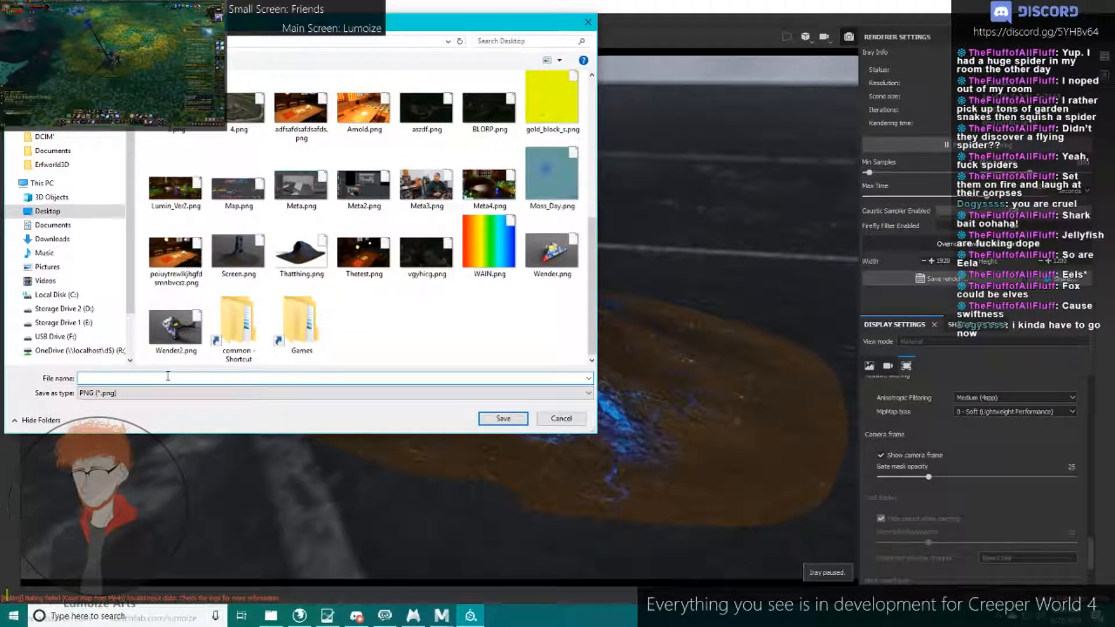
text(T)
key(BackSpace)
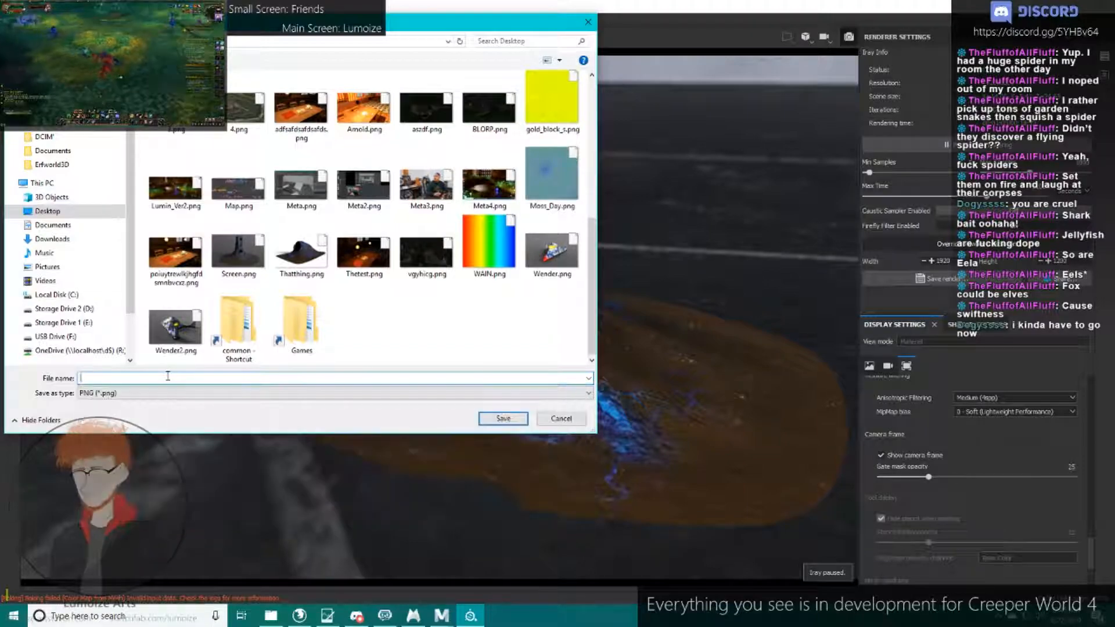
text(Thatthing)
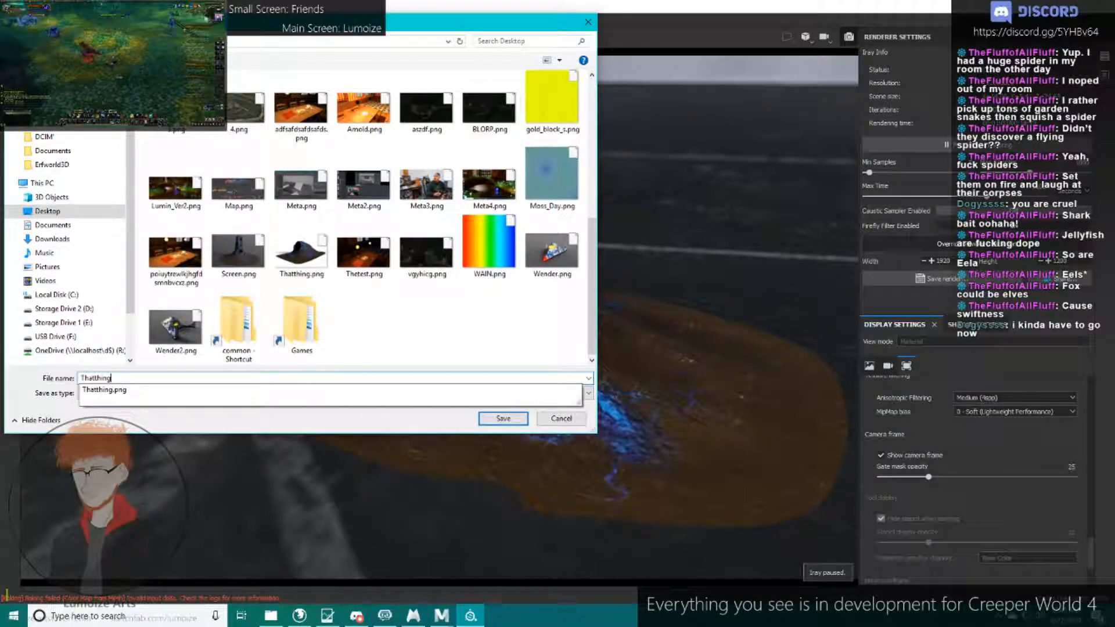
key(Return)
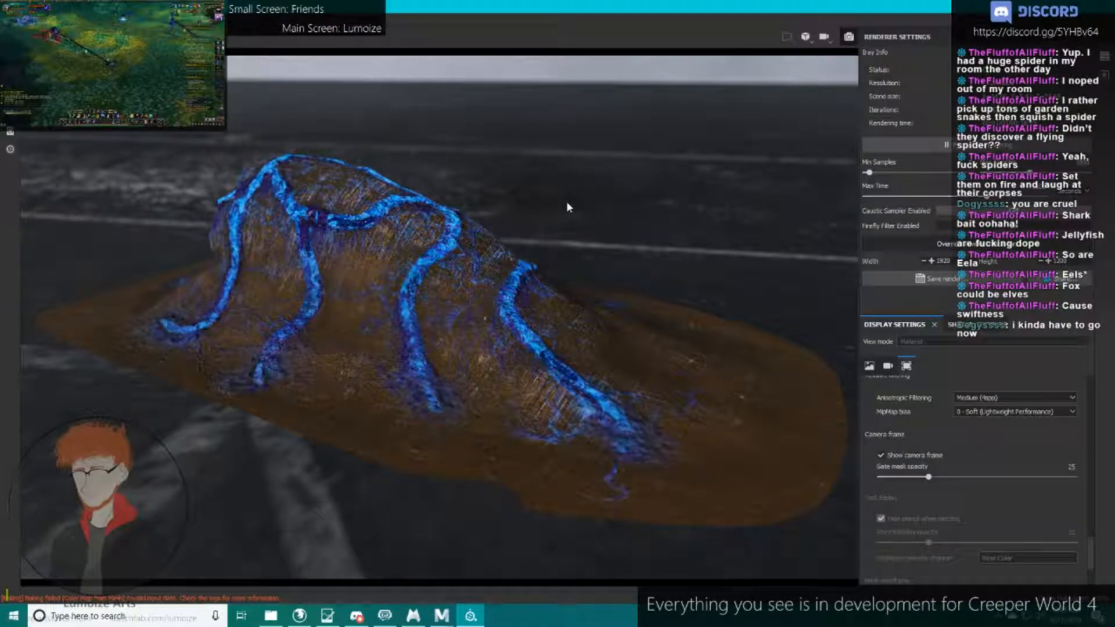
Return to painting mode and start a texture export padded with Dilation + Default background color at 2 pixels.
key(F10)
mouse_move(632, 190)
alt+mouse_down()
mouse_move(592, 207)
mouse_move(619, 206)
alt+mouse_up()
key(ctrl+shift+e)
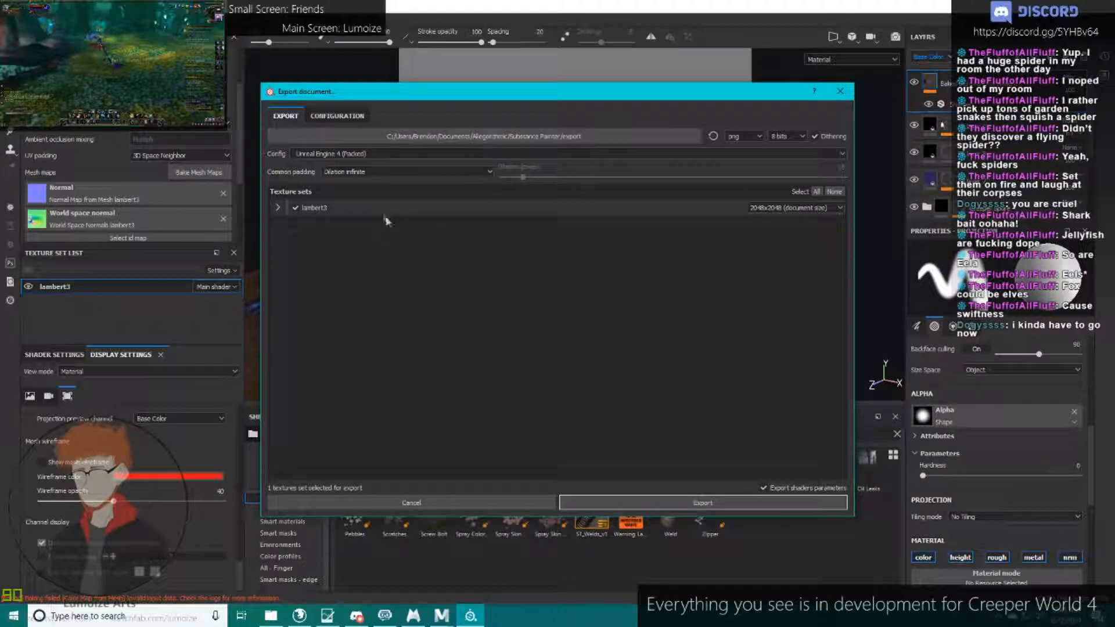
click(395, 172)
click(399, 214)
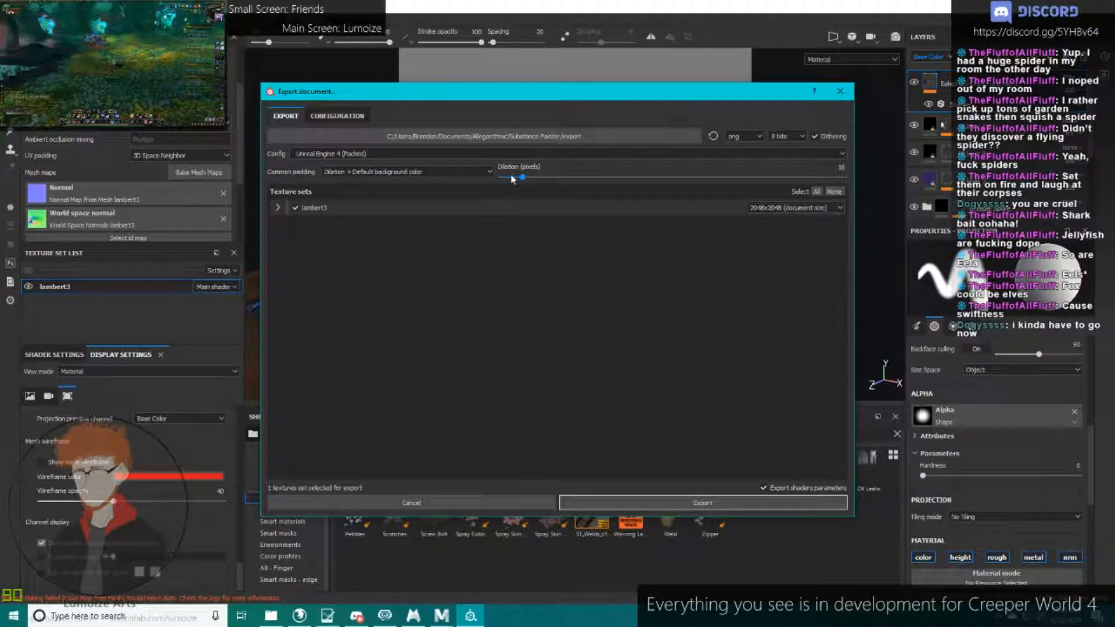
drag(507, 177, 505, 179)
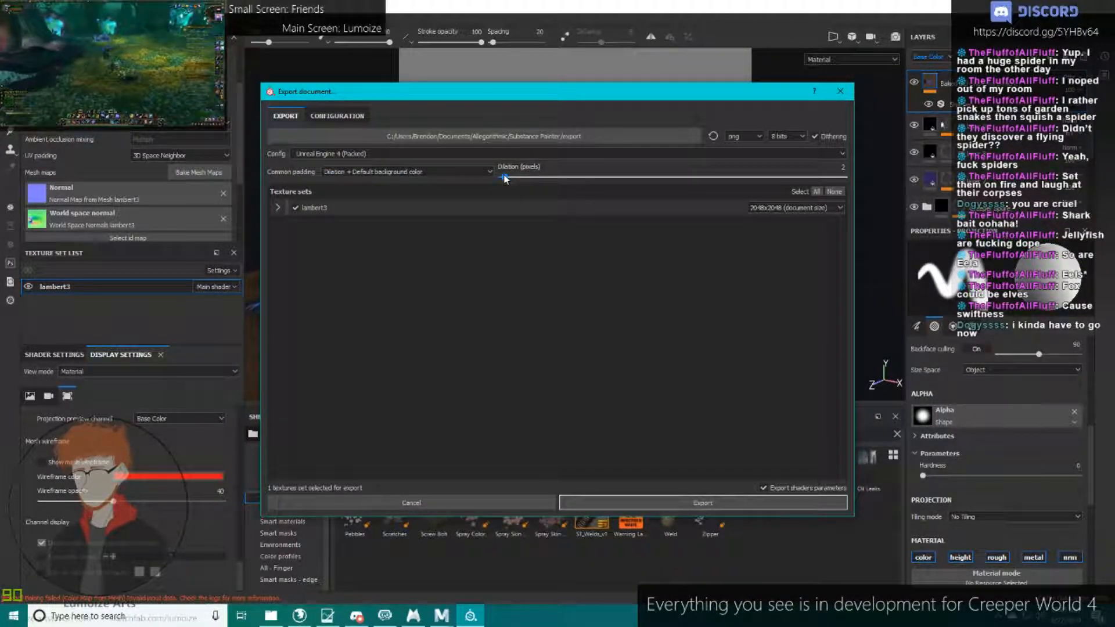
Set the export configuration to Unity 5 (Standard Metallic).
click(423, 156)
scroll(426, 200, up, 3)
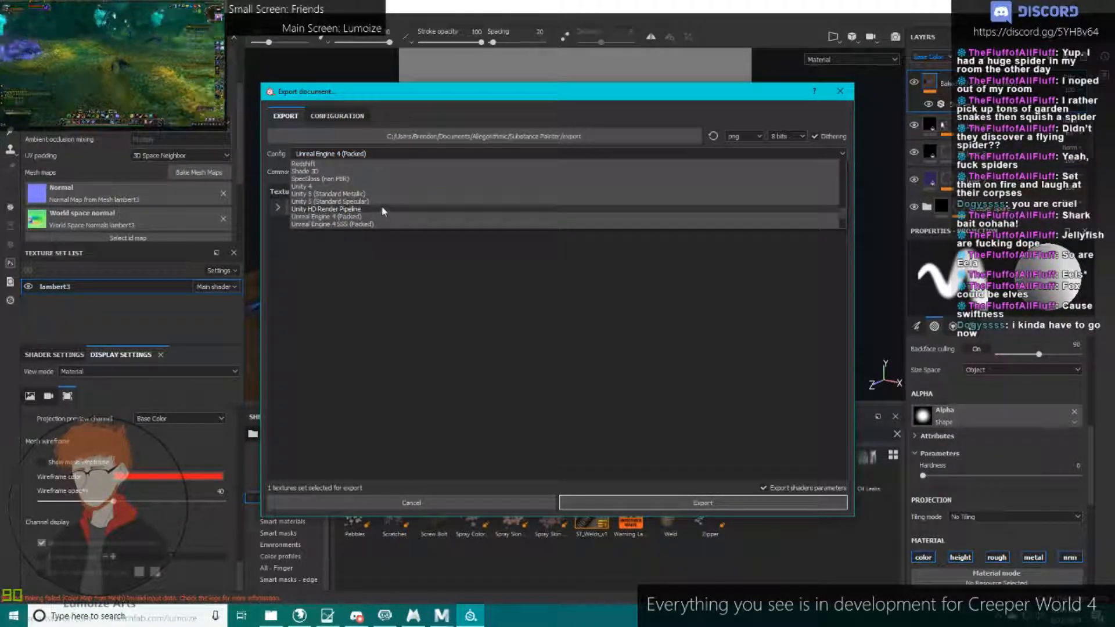
click(380, 208)
Export the lambert3 textures to the Mk2 folder inside Creeper World 4 2019's BlobNest folder.
click(446, 138)
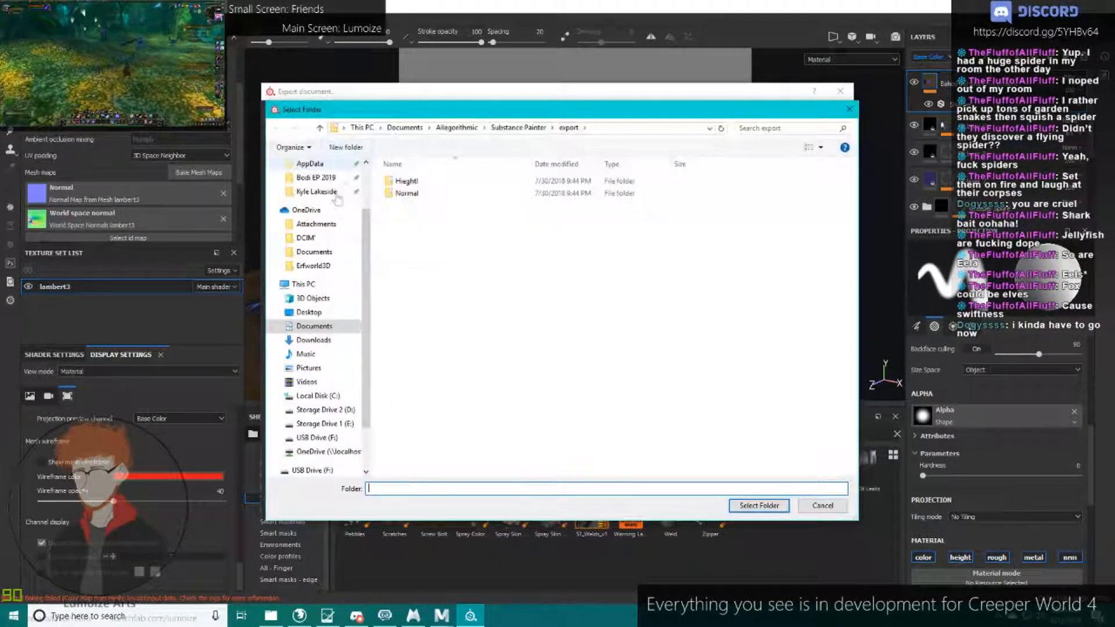
click(329, 201)
click(324, 214)
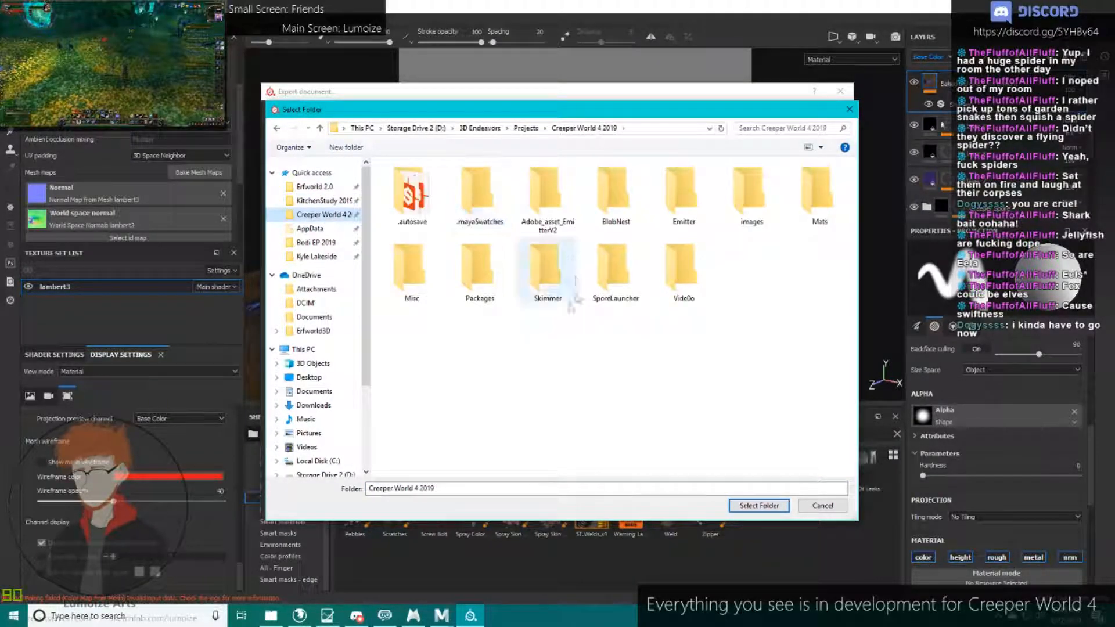
double_click(616, 195)
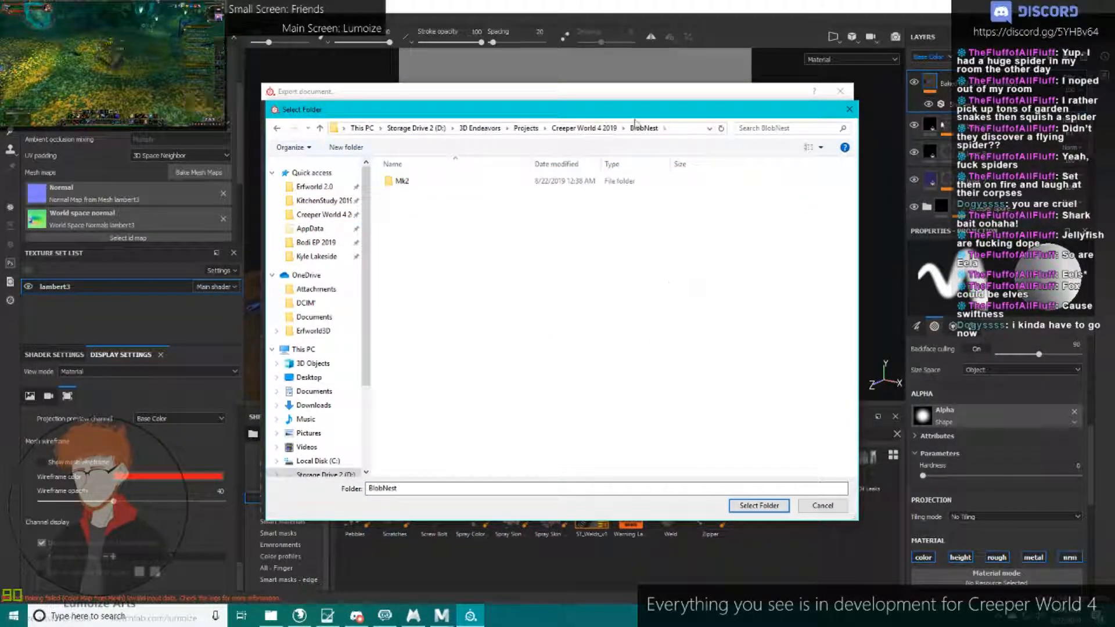
double_click(429, 181)
click(758, 505)
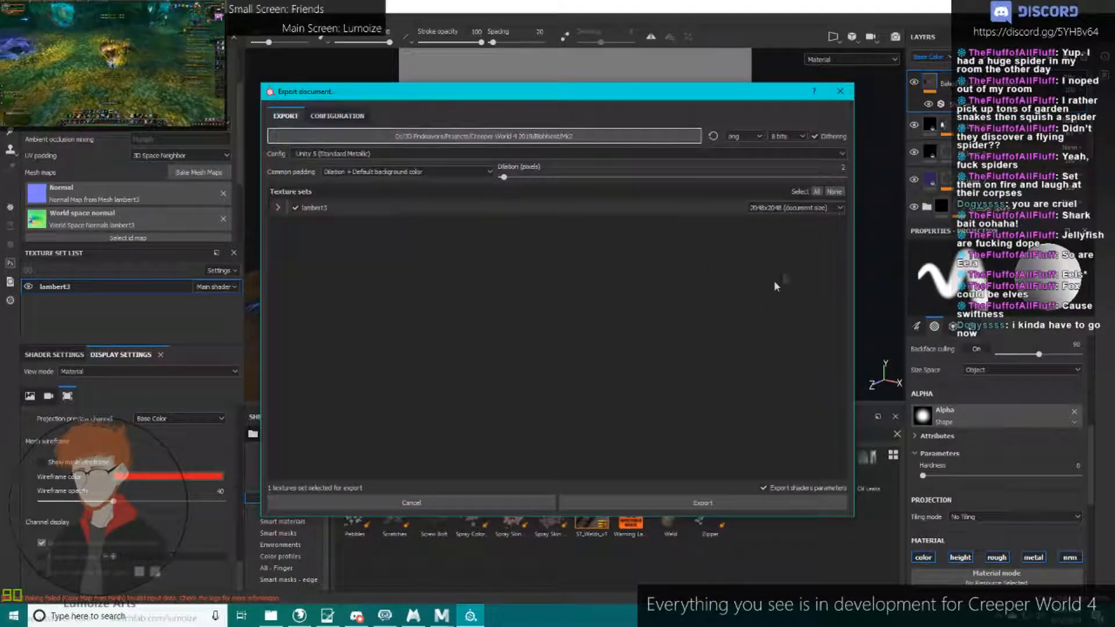
click(747, 502)
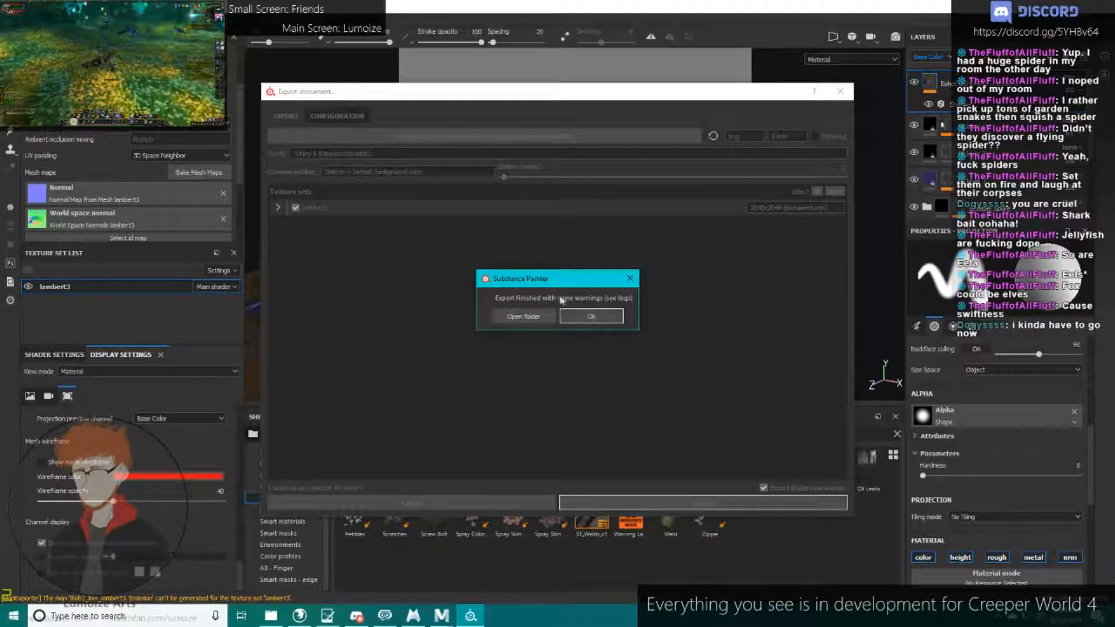
Dismiss the export report and close the mound's texturing project, saving its changes.
click(595, 316)
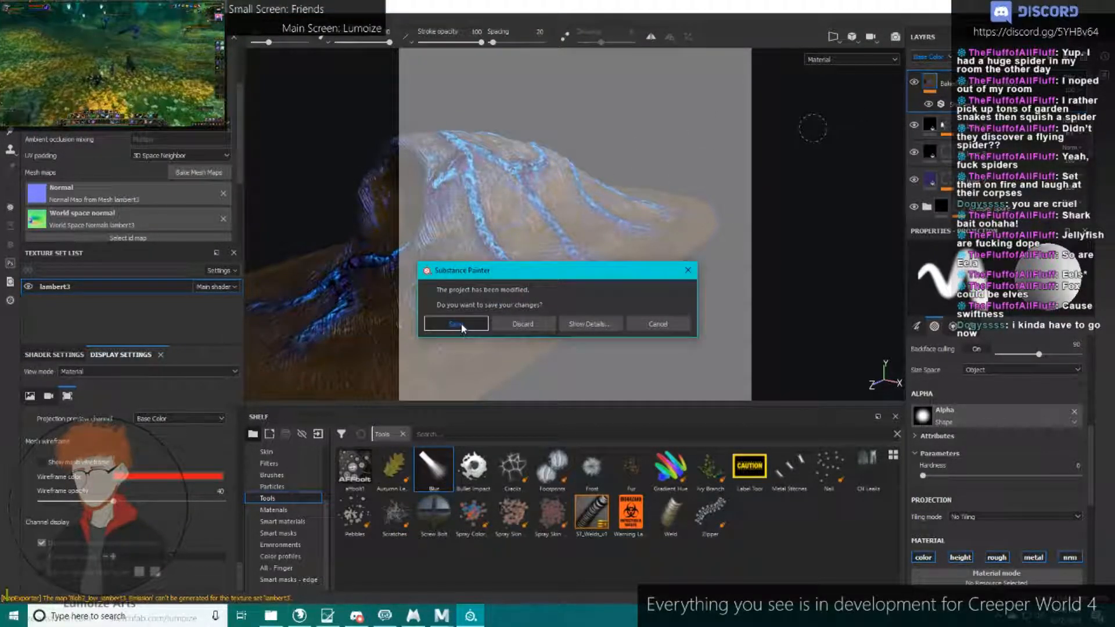
click(460, 326)
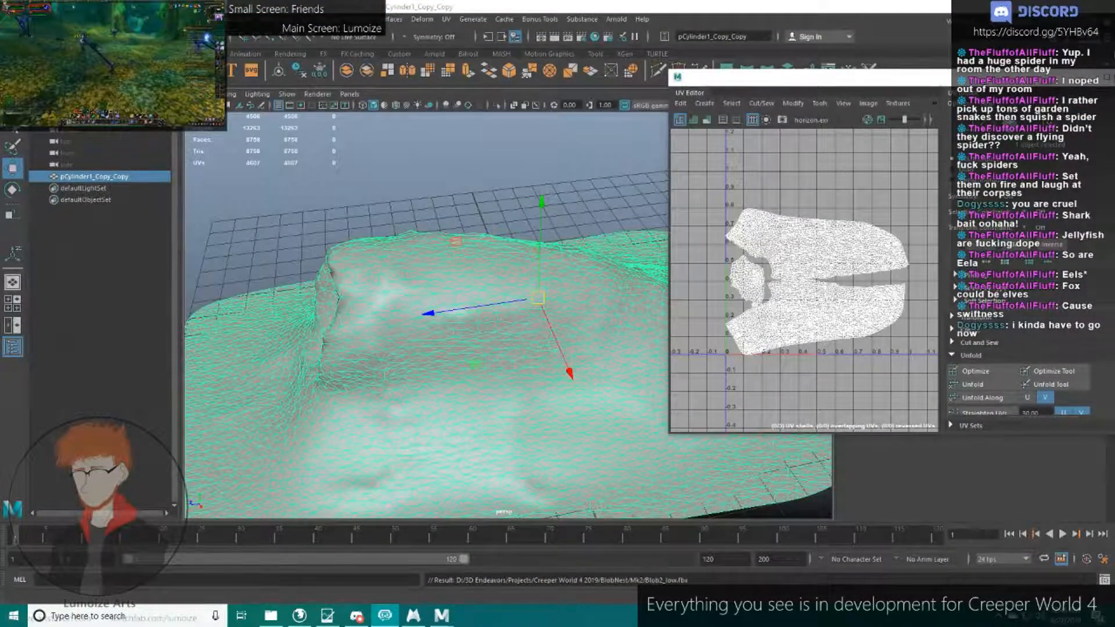
Close the UV Editor and exit Maya, saving the scene and accepting the student version notice.
drag(1074, 83, 922, 76)
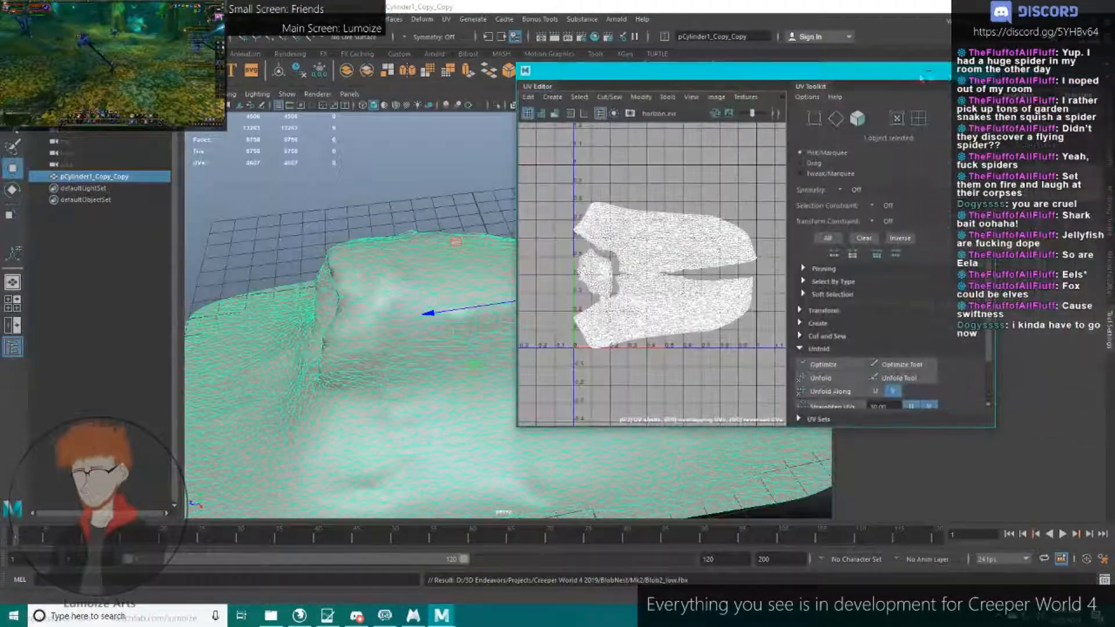
click(982, 71)
click(1101, 7)
click(527, 312)
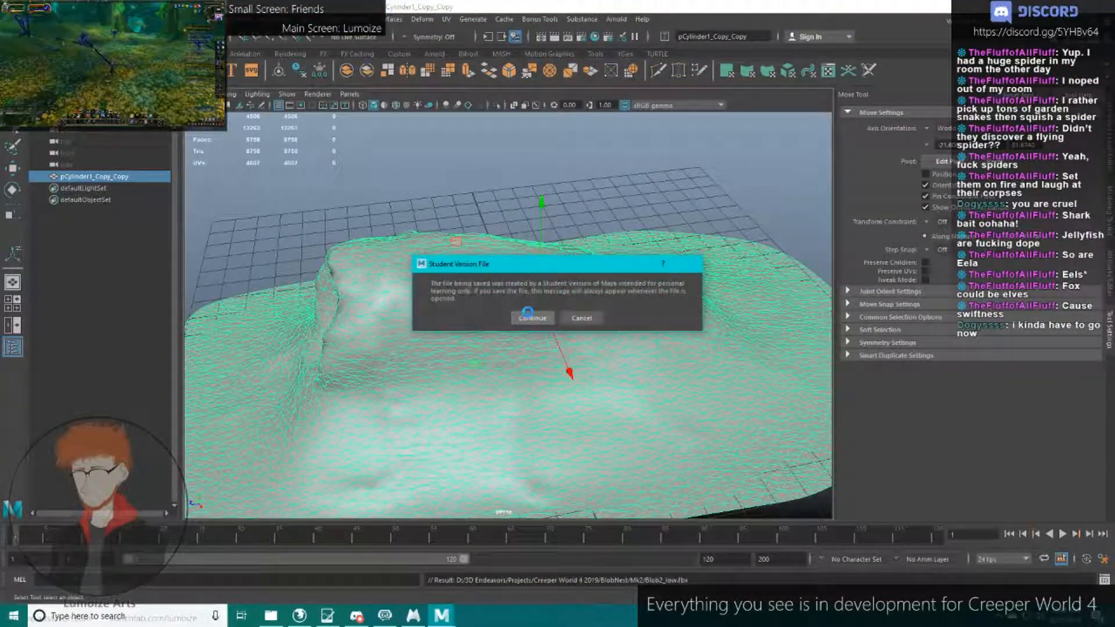
click(531, 317)
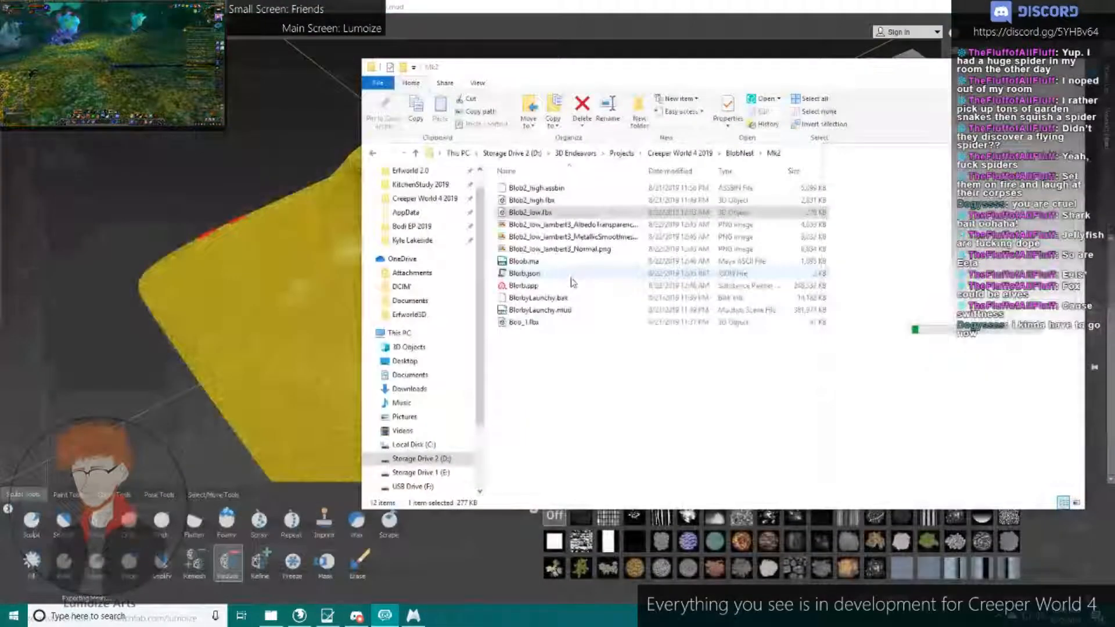
Close the Mk2 folder window and exit Mudbox, saving the modified scene.
click(1071, 67)
click(1101, 6)
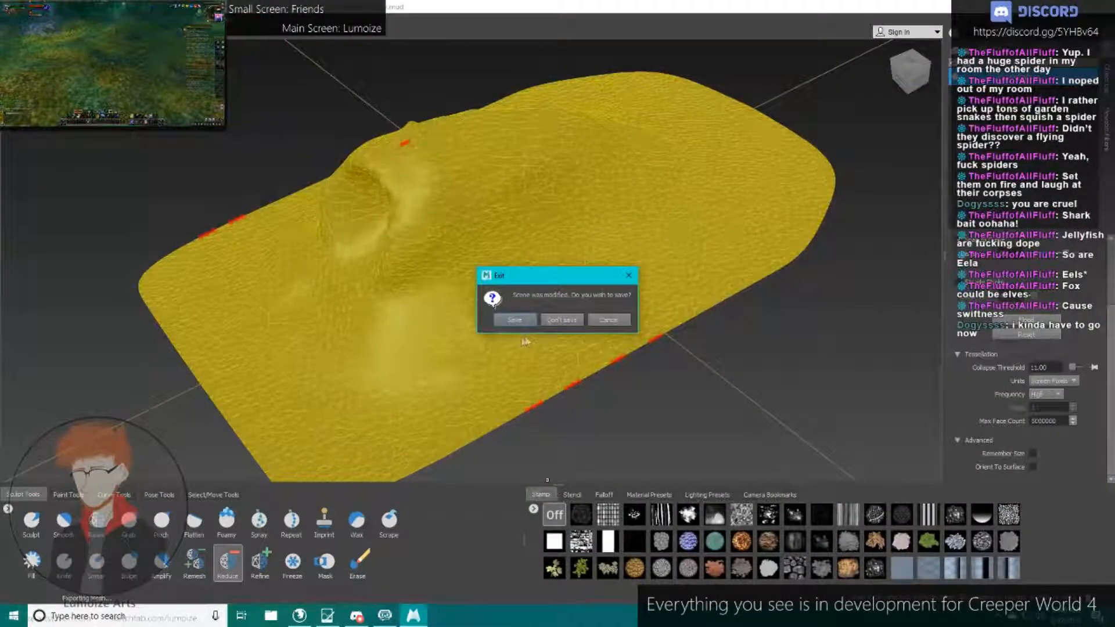
click(517, 320)
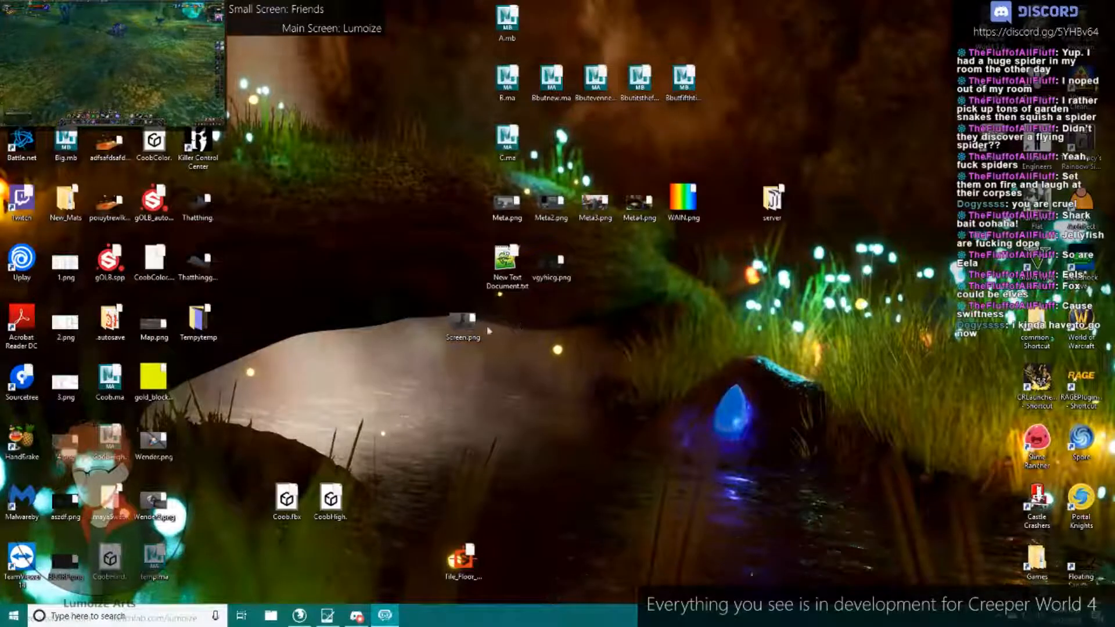
Open the saved mound renders from the Desktop in Paint.NET and add a layer beneath Background in the front-view render.
double_click(208, 200)
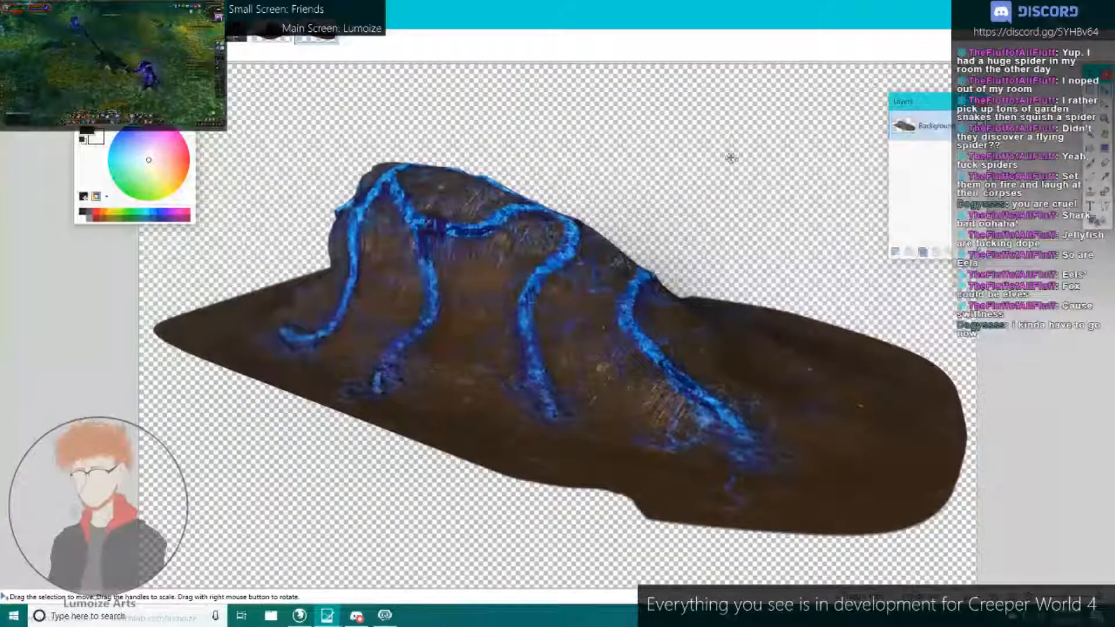
click(276, 35)
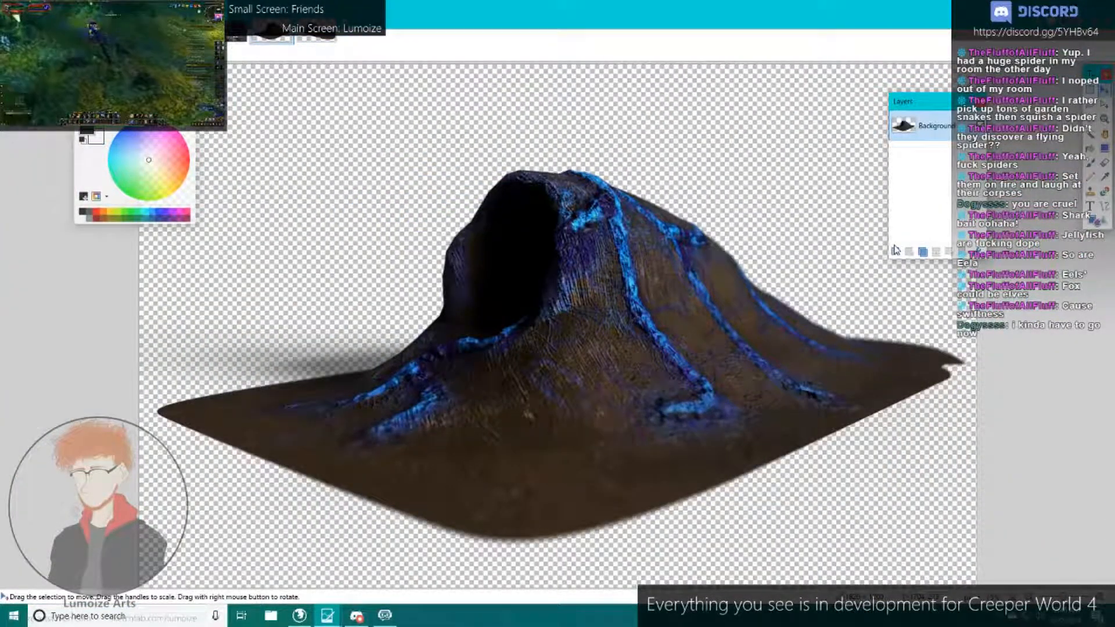
click(896, 250)
drag(913, 133, 912, 160)
Set a grey drawing color of A5A5A5 and fill the layer behind the front-view mound with a vertical grey gradient.
click(1097, 221)
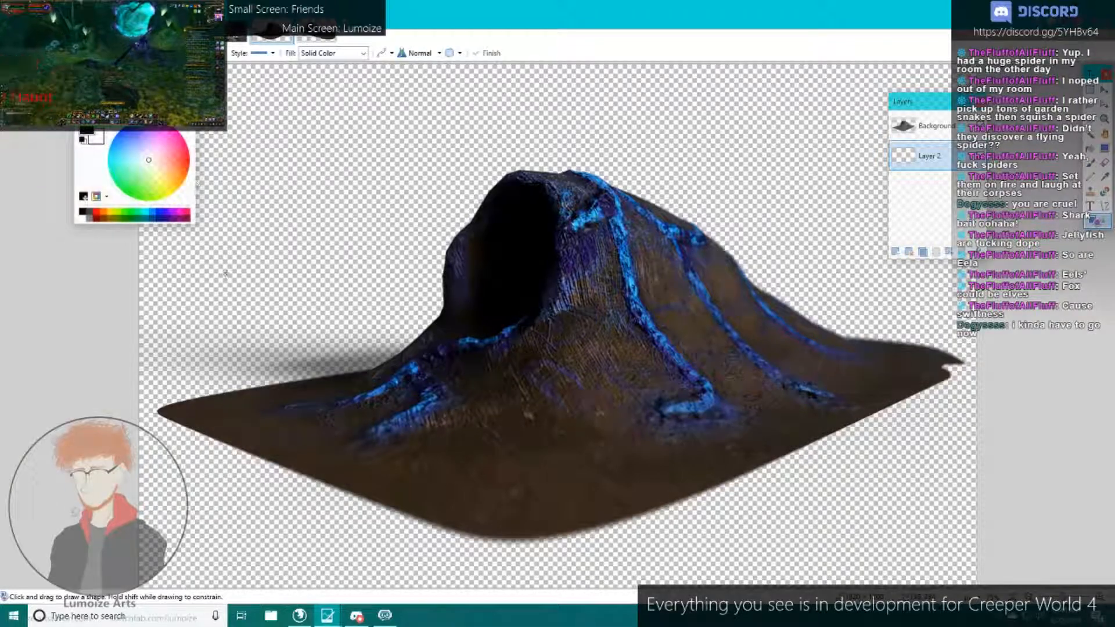
click(197, 183)
click(228, 212)
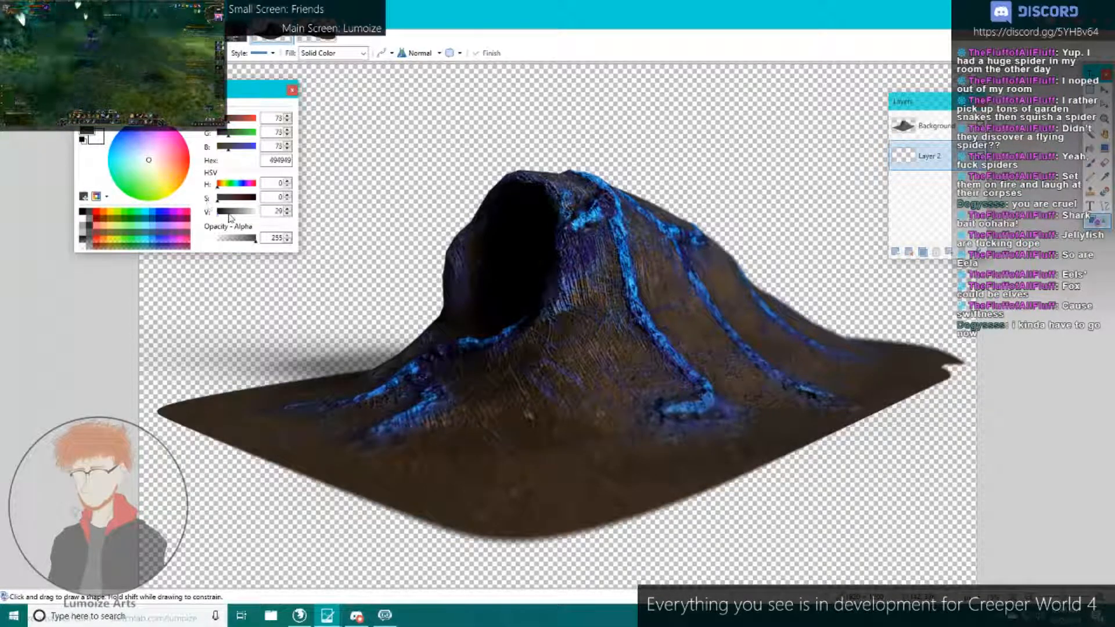
drag(229, 212, 255, 212)
drag(466, 415, 647, 142)
key(ctrl+z)
click(1105, 148)
ctrl+scroll(653, 331, down, 2)
drag(627, 422, 607, 77)
key(ctrl+z)
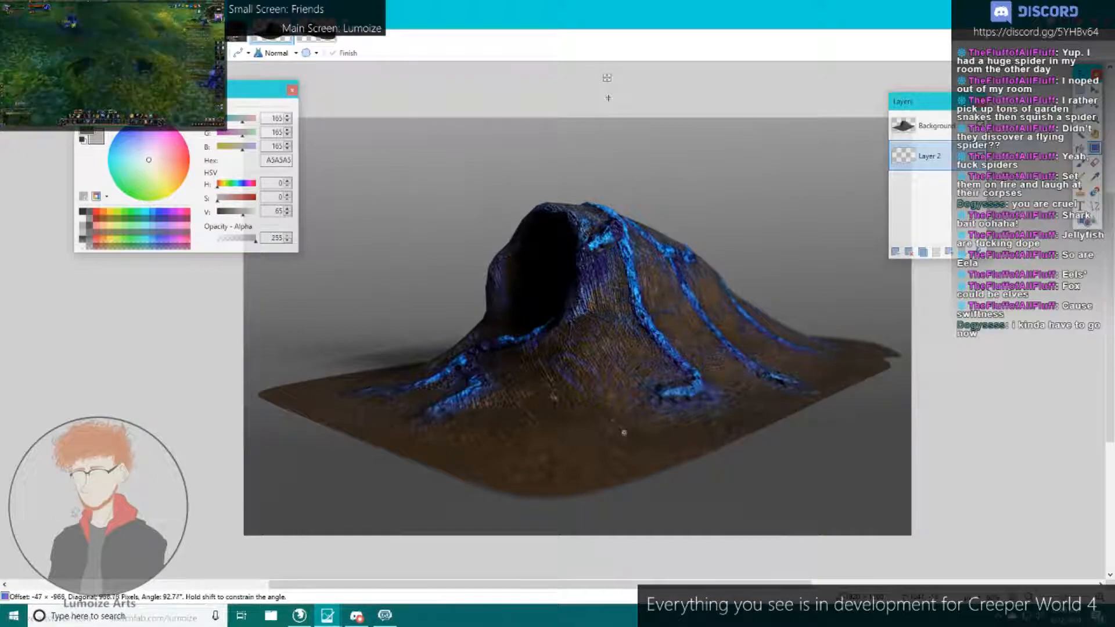
key(Return)
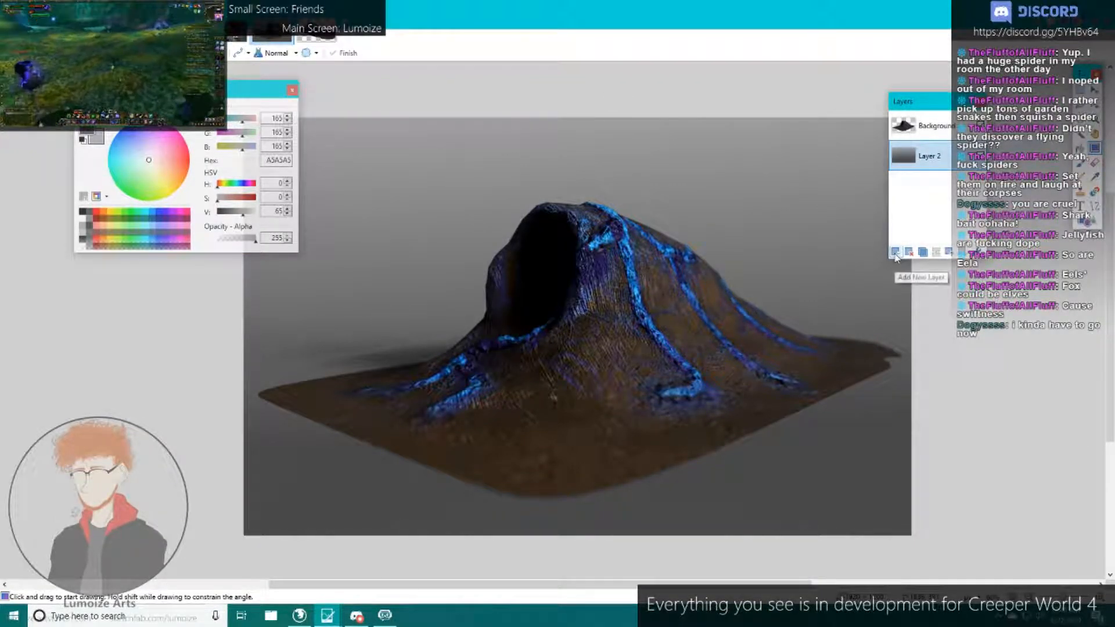
Add a layer above the grey gradient and draw a diagonal black-to-transparent gradient from the lower left to the upper right.
click(895, 252)
click(82, 212)
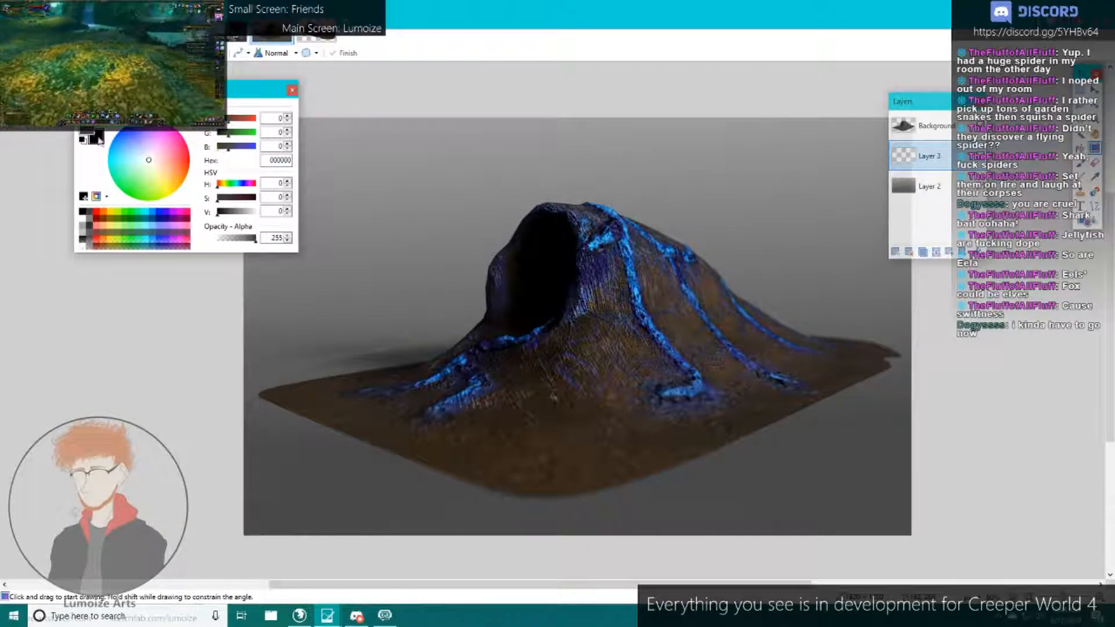
drag(457, 424, 834, 86)
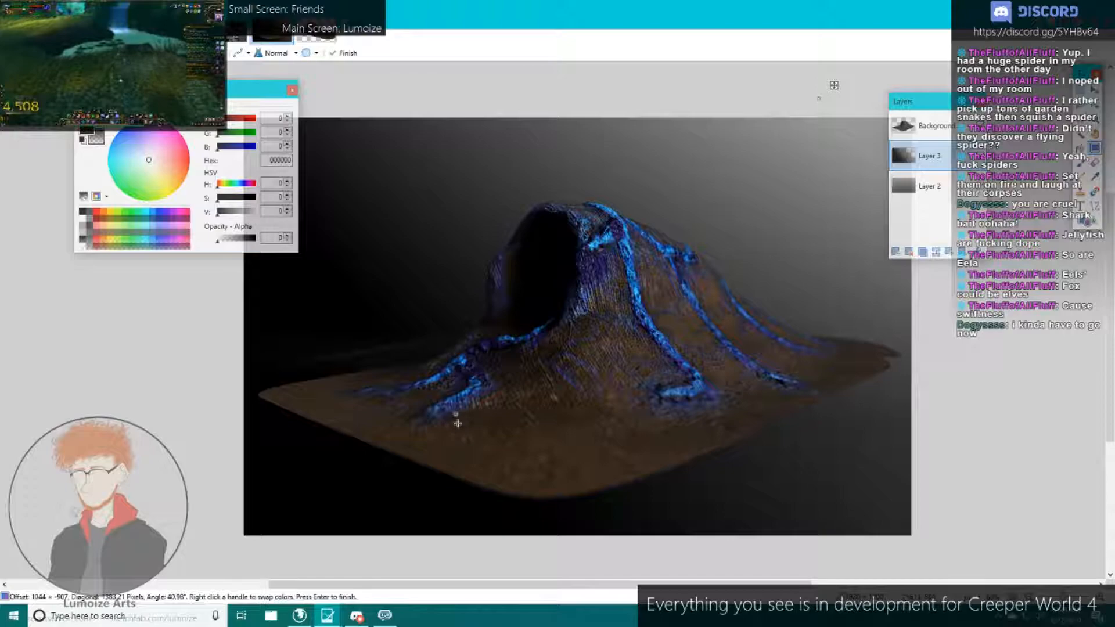
key(Return)
Lower the opacity of the black gradient layer in the front-view render.
key(F4)
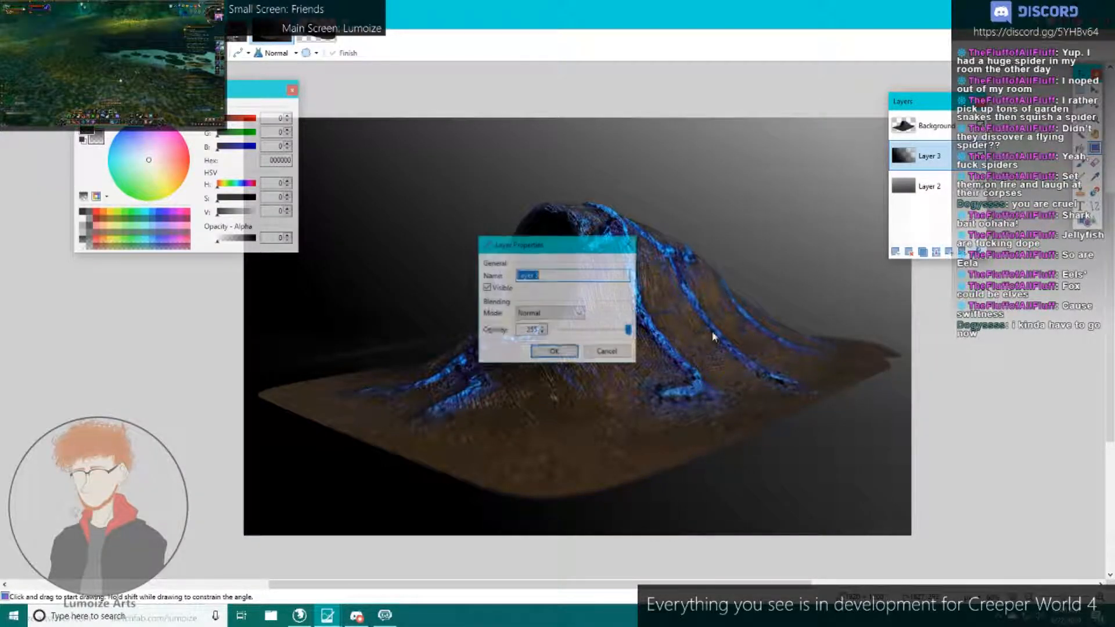
drag(628, 330, 569, 329)
click(554, 350)
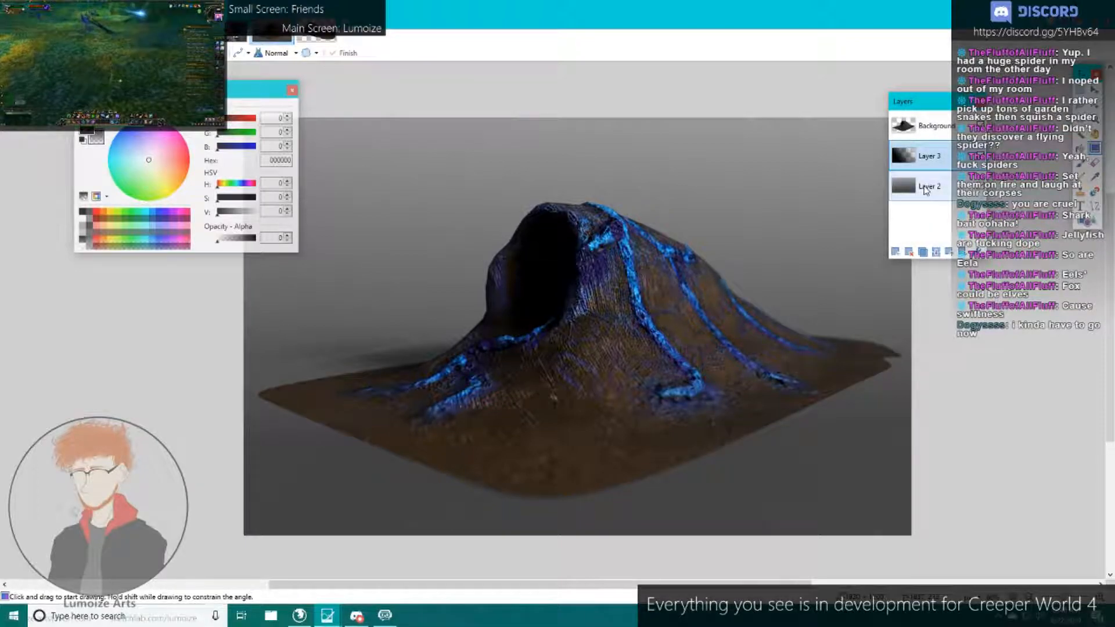
Switch to the side-view render of the mound.
click(317, 38)
ctrl+scroll(678, 303, down, 2)
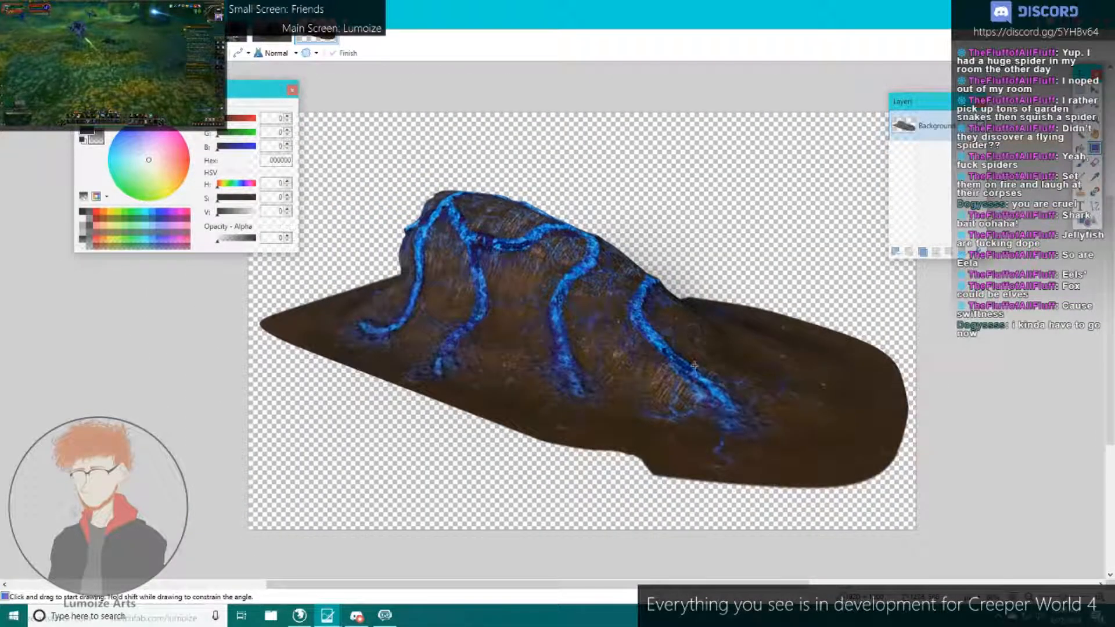
mouse_move(809, 226)
mouse_down()
mouse_move(510, 442)
mouse_move(480, 503)
mouse_up()
drag(811, 227, 812, 194)
key(ctrl+z)
key(ctrl+z)
Add a layer beneath Background in the side-view render and draw a black-to-transparent gradient from upper right to lower left.
click(896, 252)
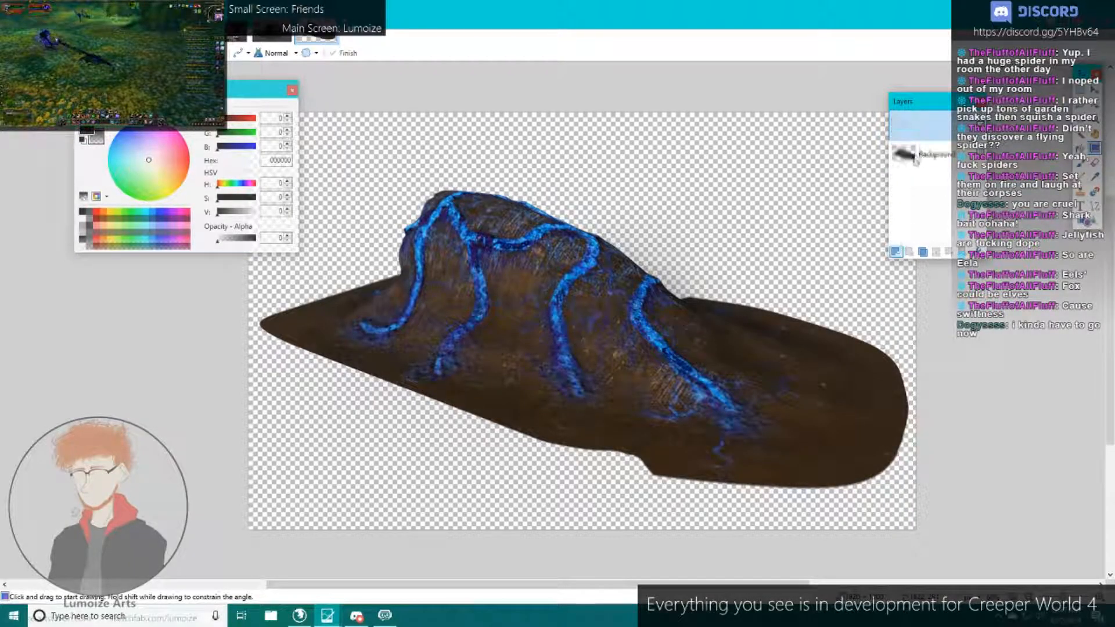
drag(907, 128, 799, 284)
drag(809, 181, 492, 490)
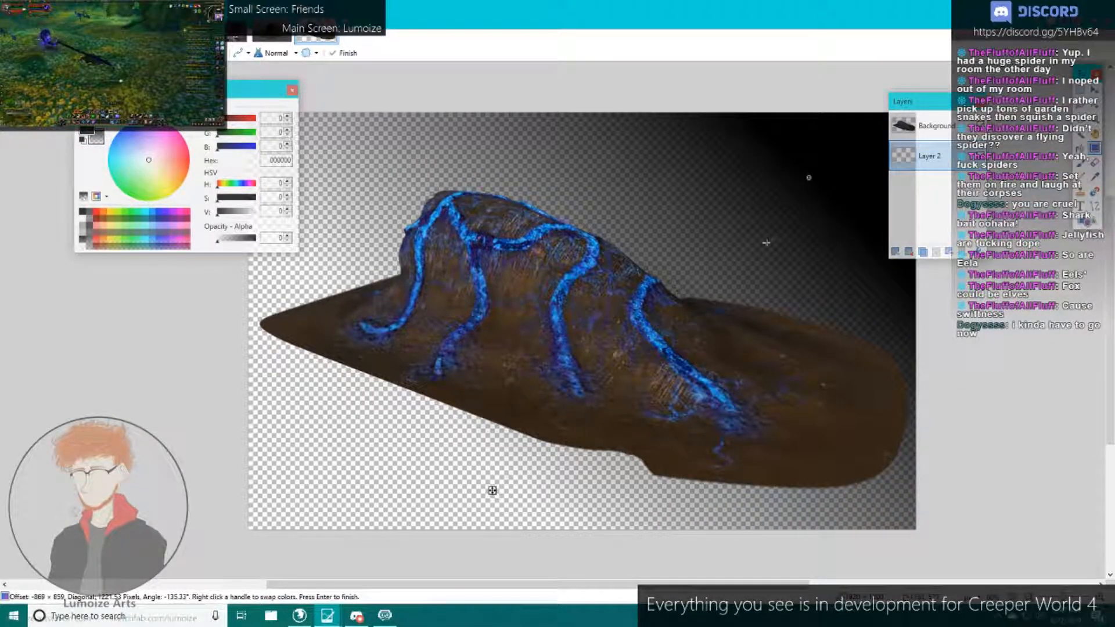
drag(810, 188, 808, 211)
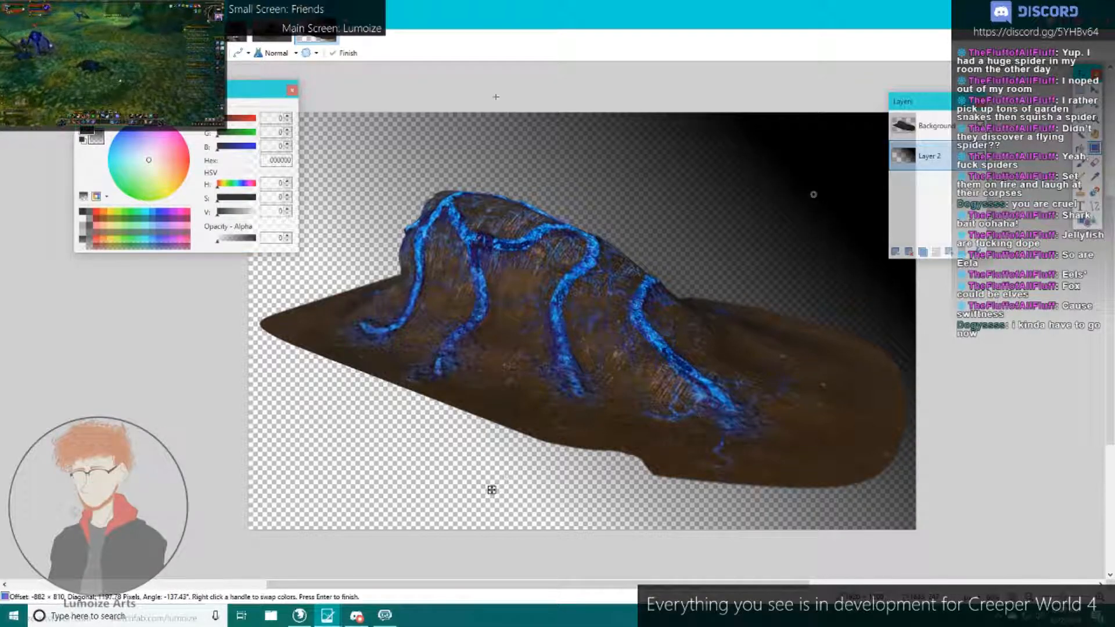
Copy the grey gradient from the front-view render's Layer 2 into a new bottom layer of the side-view render.
click(272, 33)
click(925, 185)
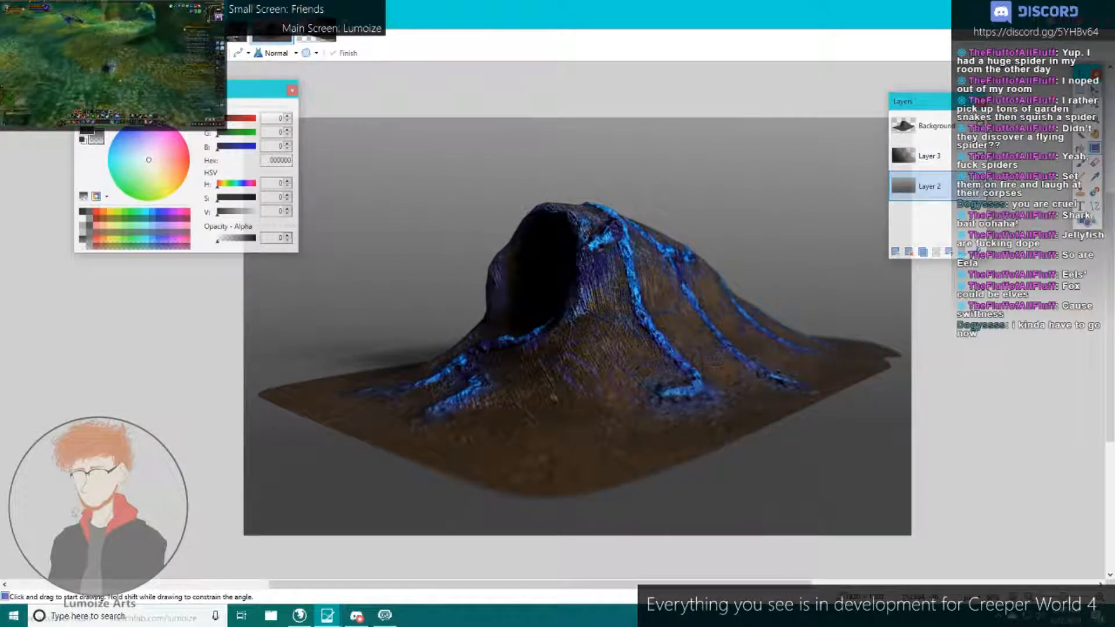
click(1095, 89)
key(ctrl+a)
click(315, 36)
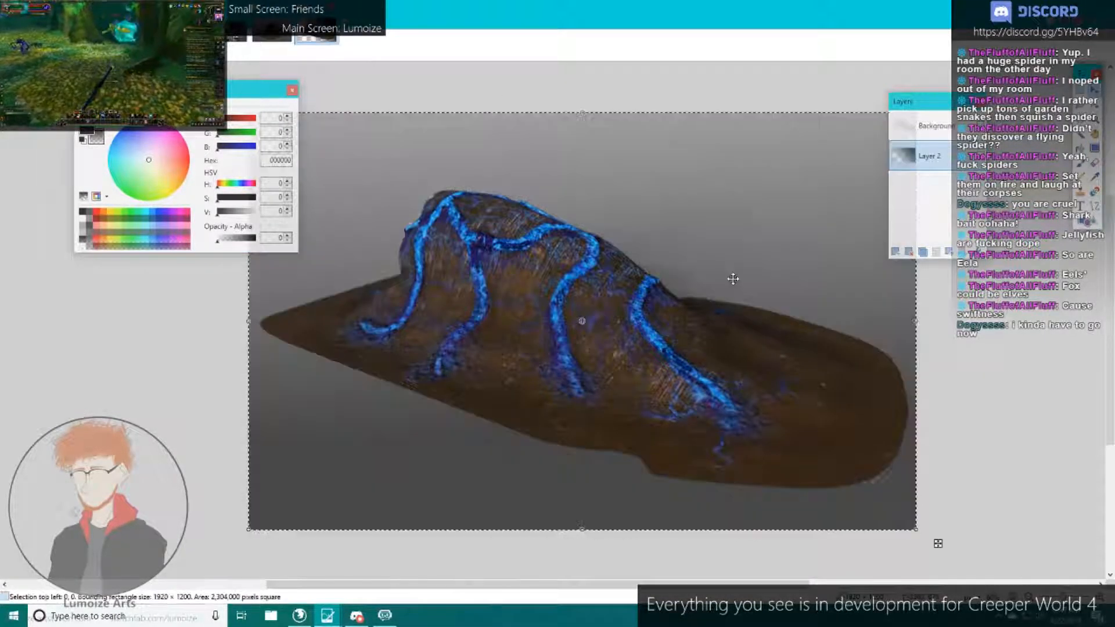
key(ctrl+z)
click(896, 252)
drag(939, 165, 944, 215)
key(ctrl+v)
key(ctrl+d)
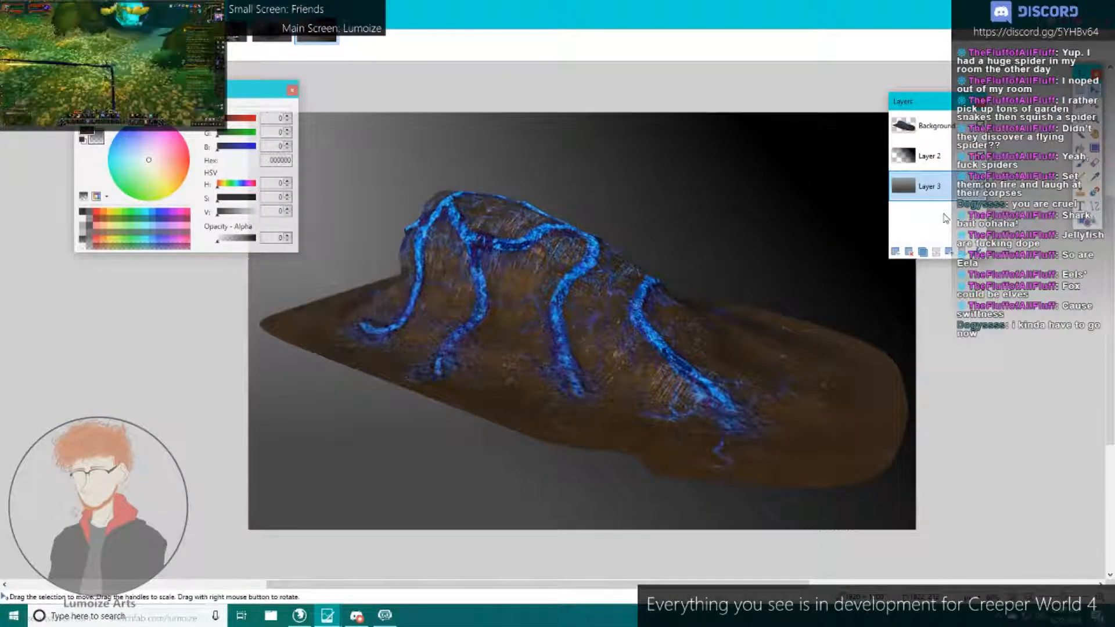
Lower the opacity of the side-view render's black gradient layer.
key(F4)
drag(632, 329, 573, 330)
click(573, 350)
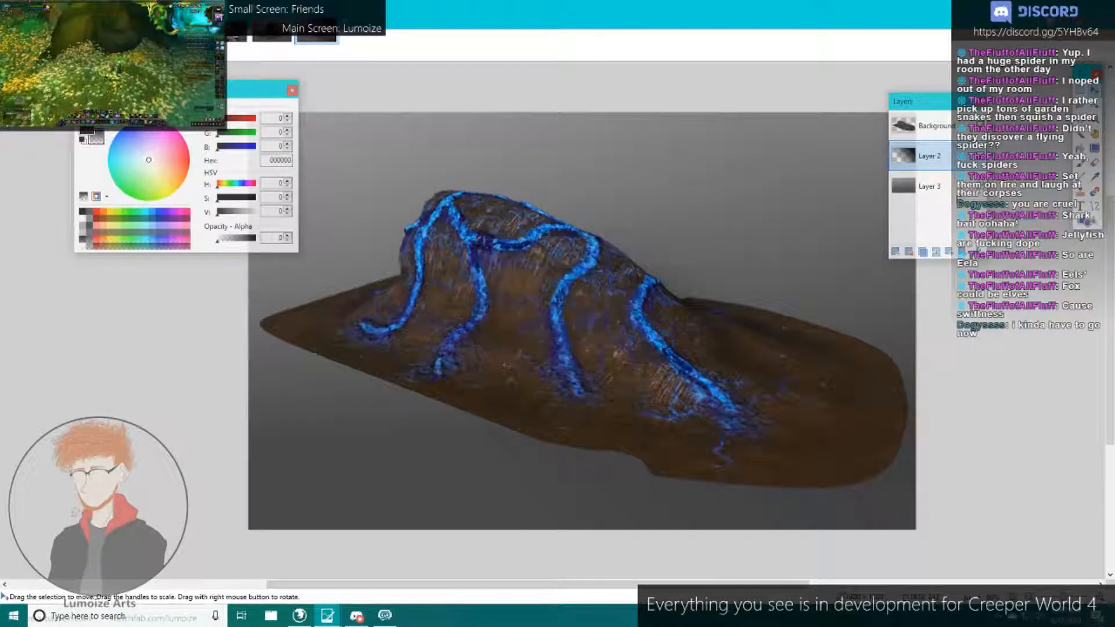
Merge the side-view render's black gradient and Background layers down into Layer 3.
click(936, 252)
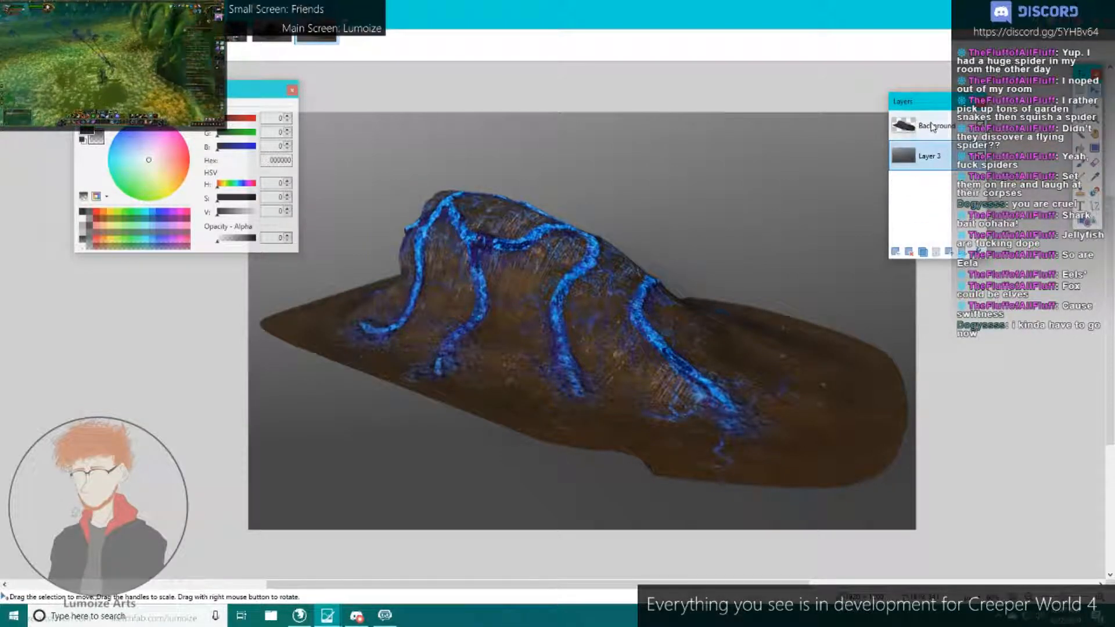
click(932, 127)
click(936, 252)
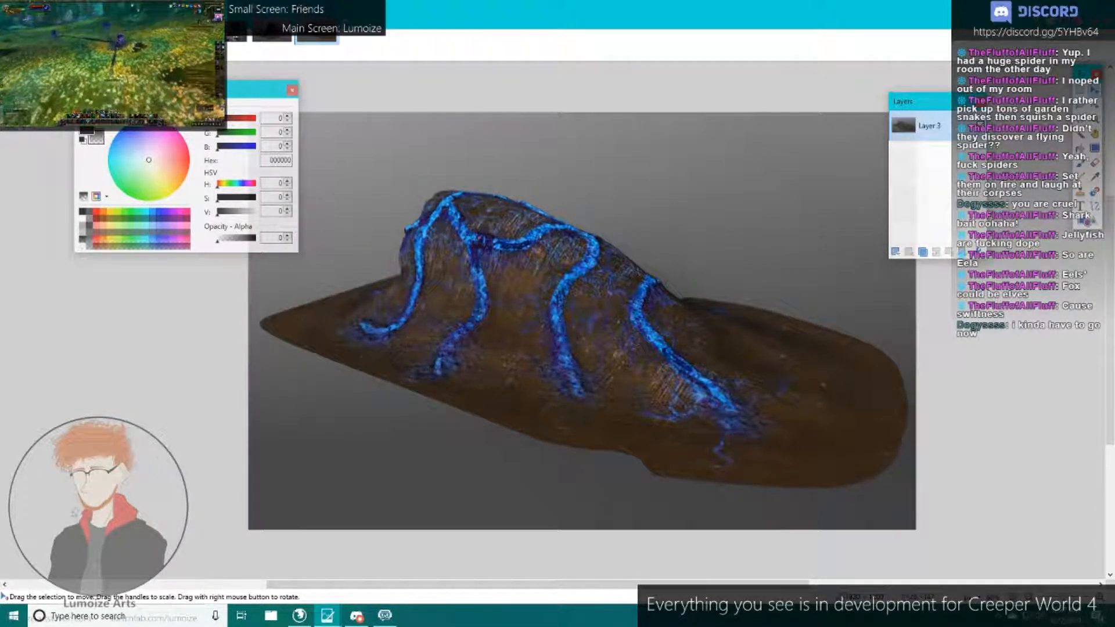
Merge the front-view render's mound layer down onto its gradient background.
click(286, 39)
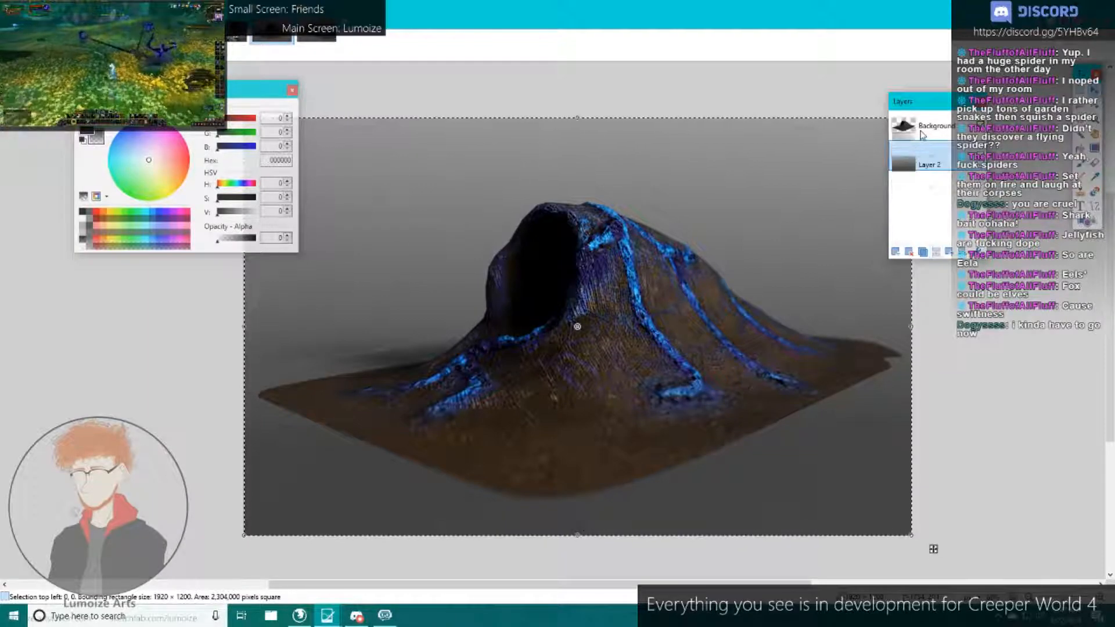
click(923, 130)
click(937, 252)
Save the merged front-view and side-view renders with the current save settings and close the image editor.
key(ctrl+s)
click(469, 402)
click(322, 38)
key(ctrl+s)
click(478, 402)
click(319, 36)
key(alt+F4)
click(548, 367)
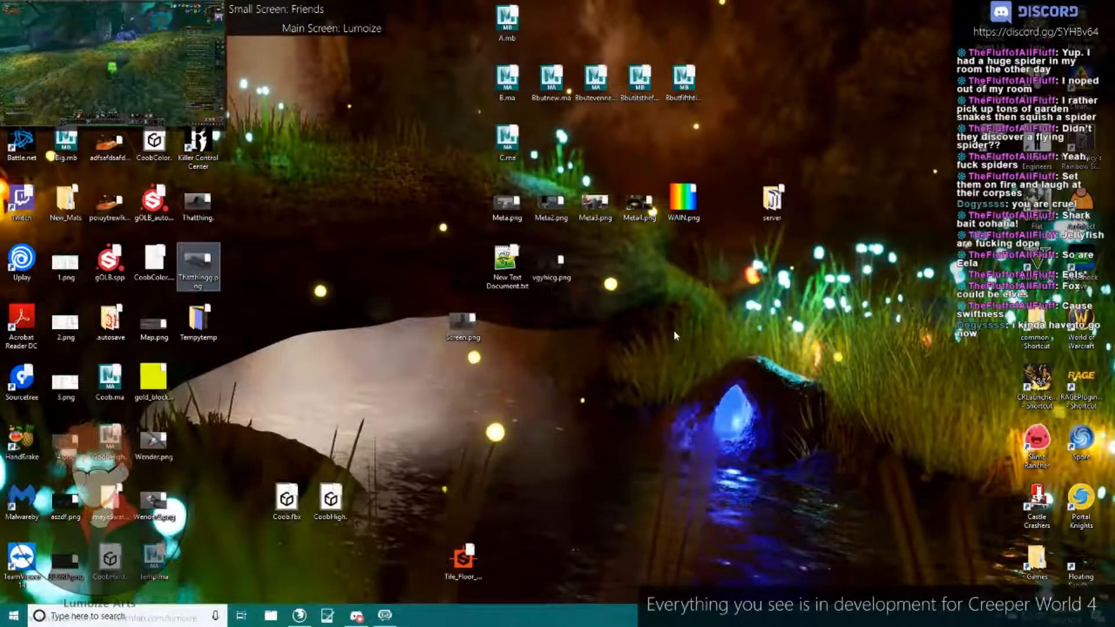
ctrl+scroll(674, 330, up, 10)
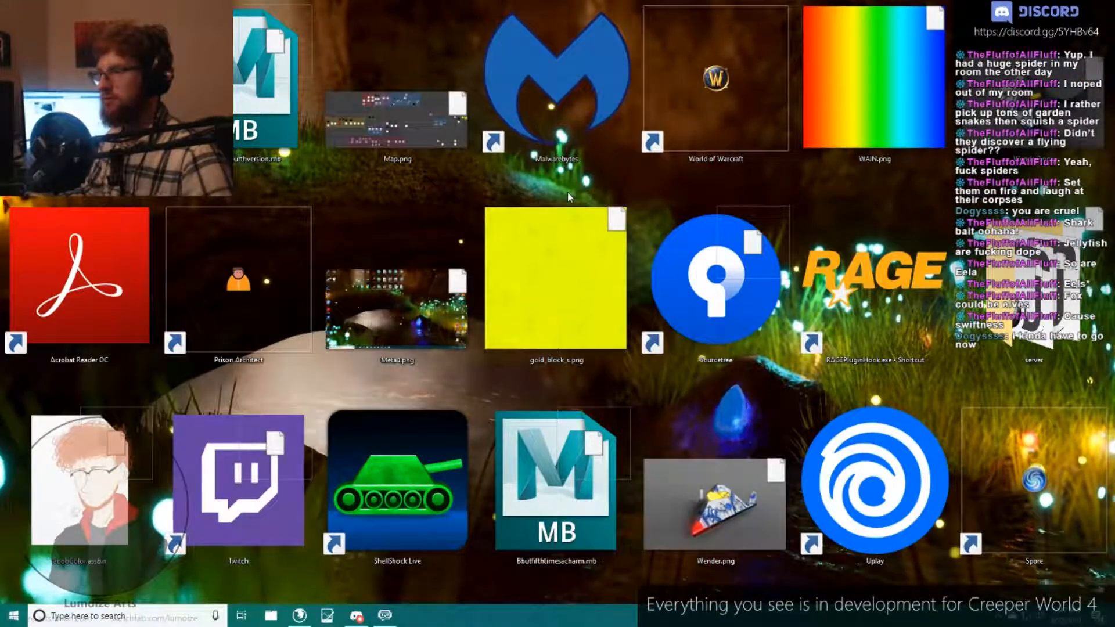
ctrl+scroll(568, 193, down, 10)
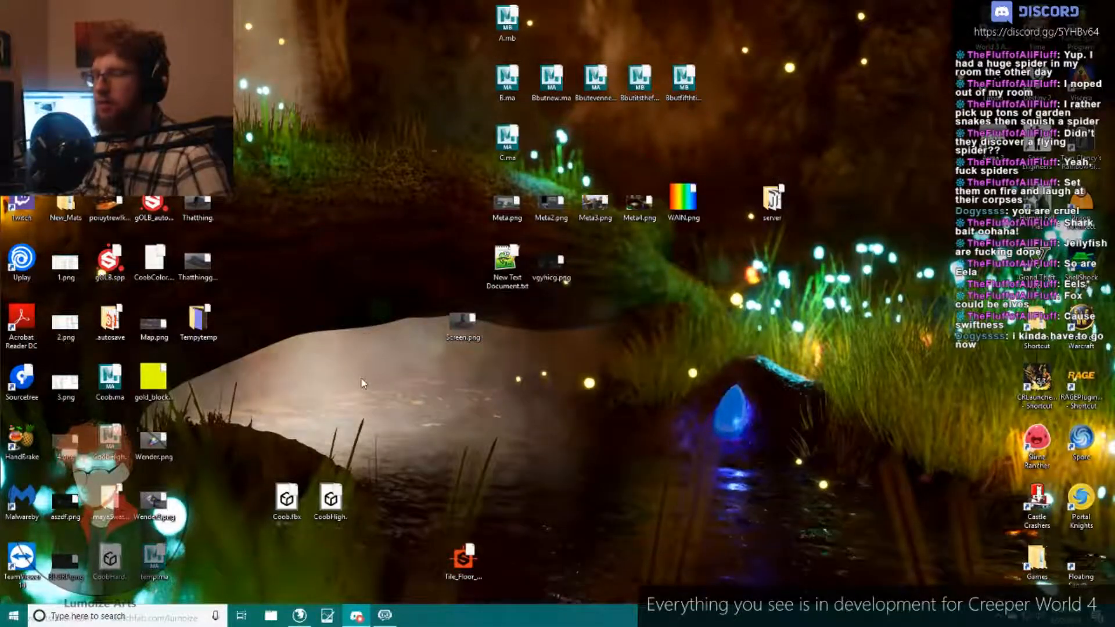
drag(257, 293, 195, 193)
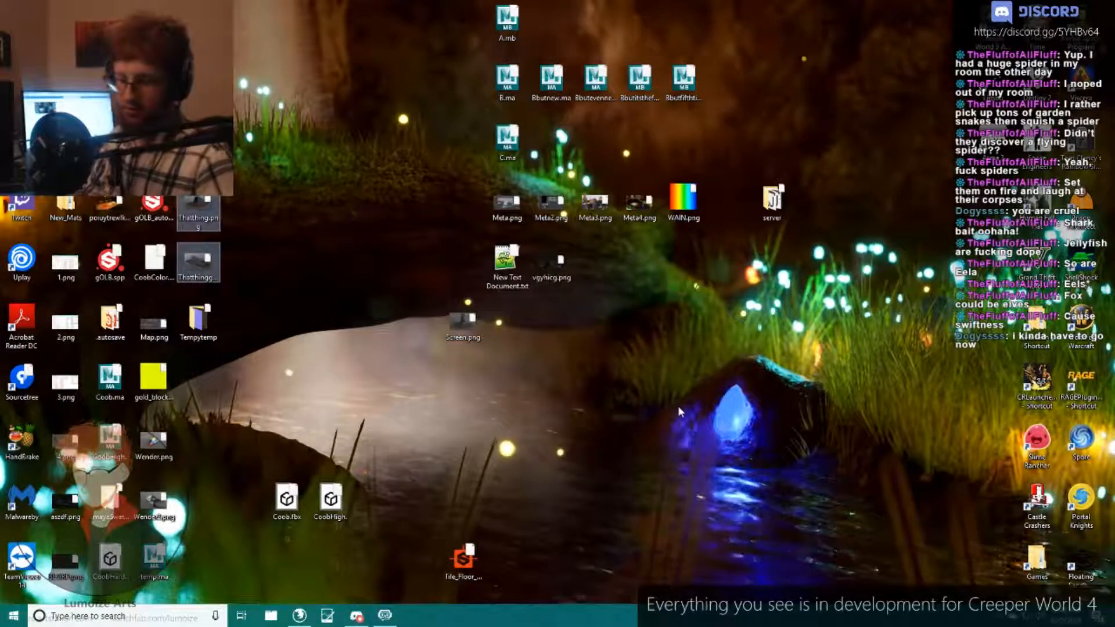
key(ctrl+shift+2)
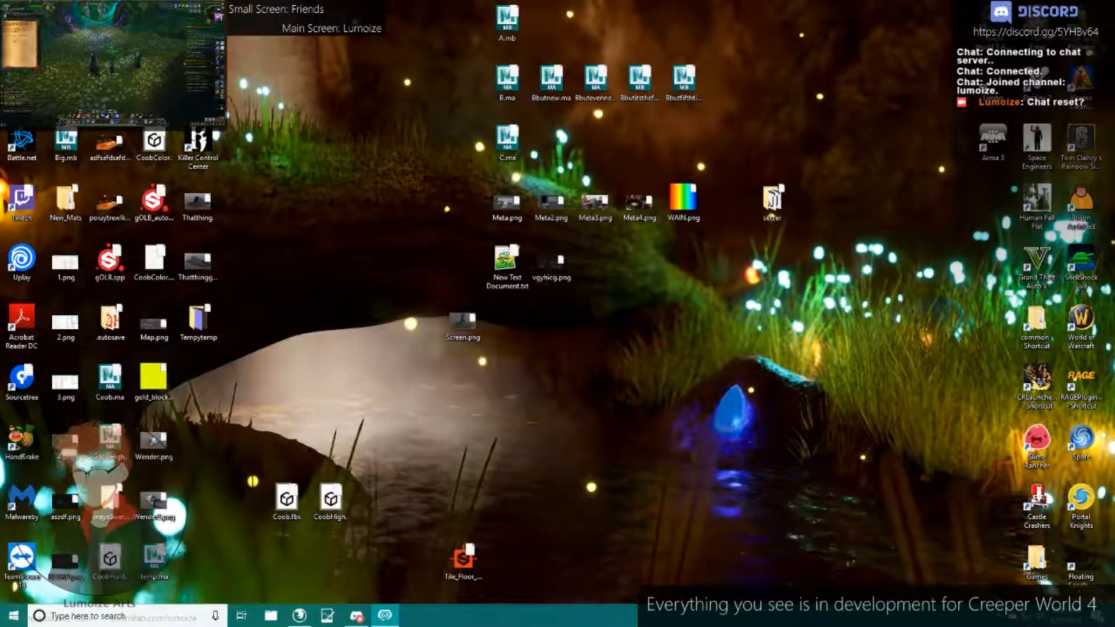
click(927, 296)
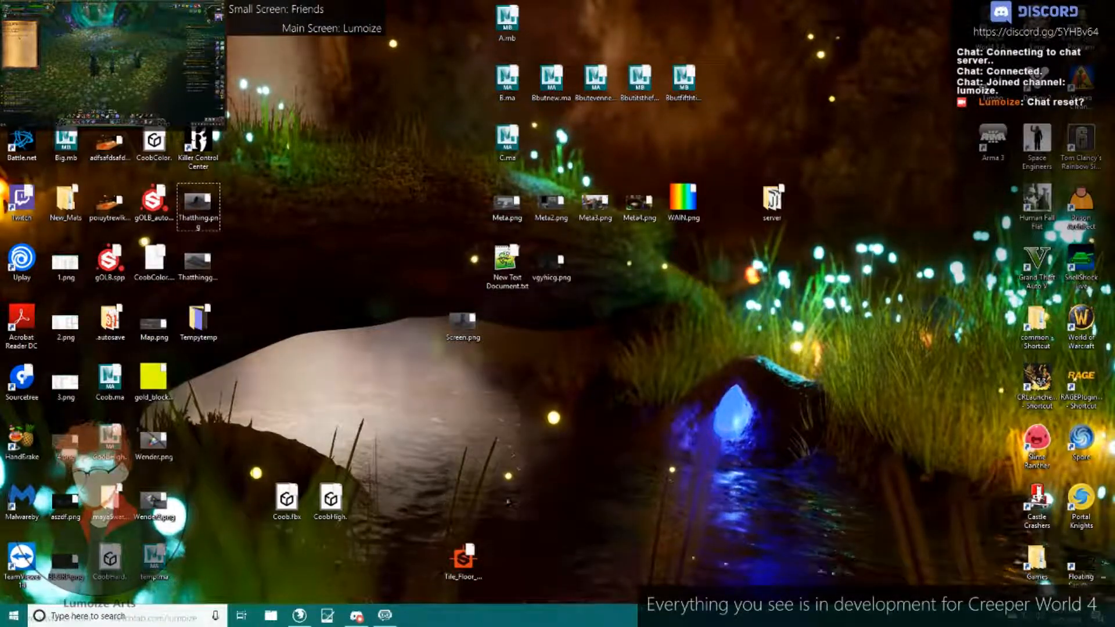
key(alt+Tab)
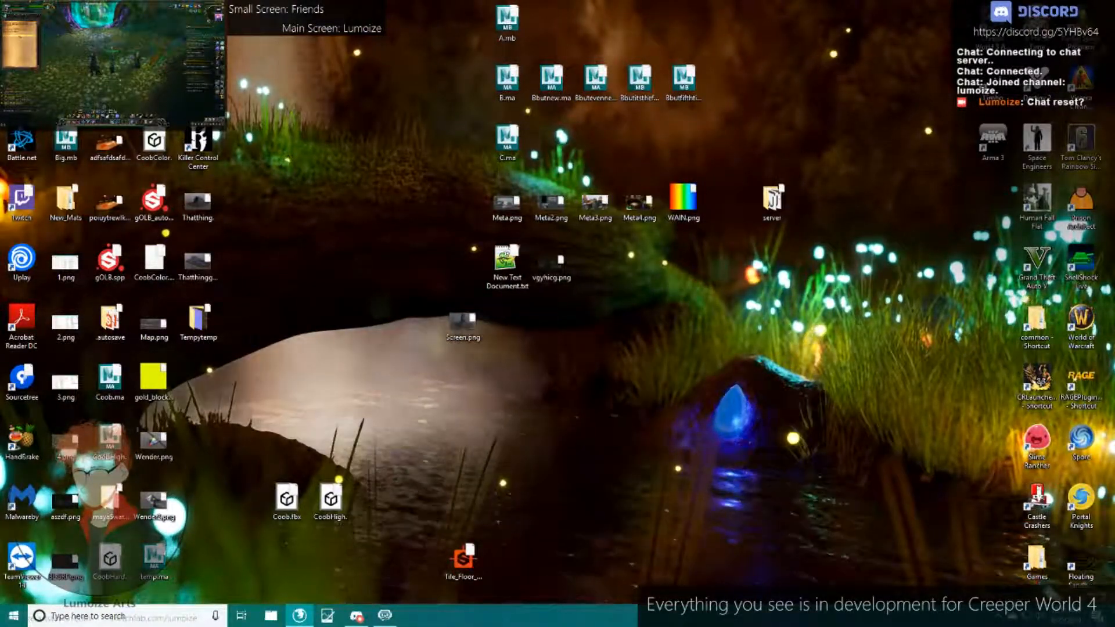